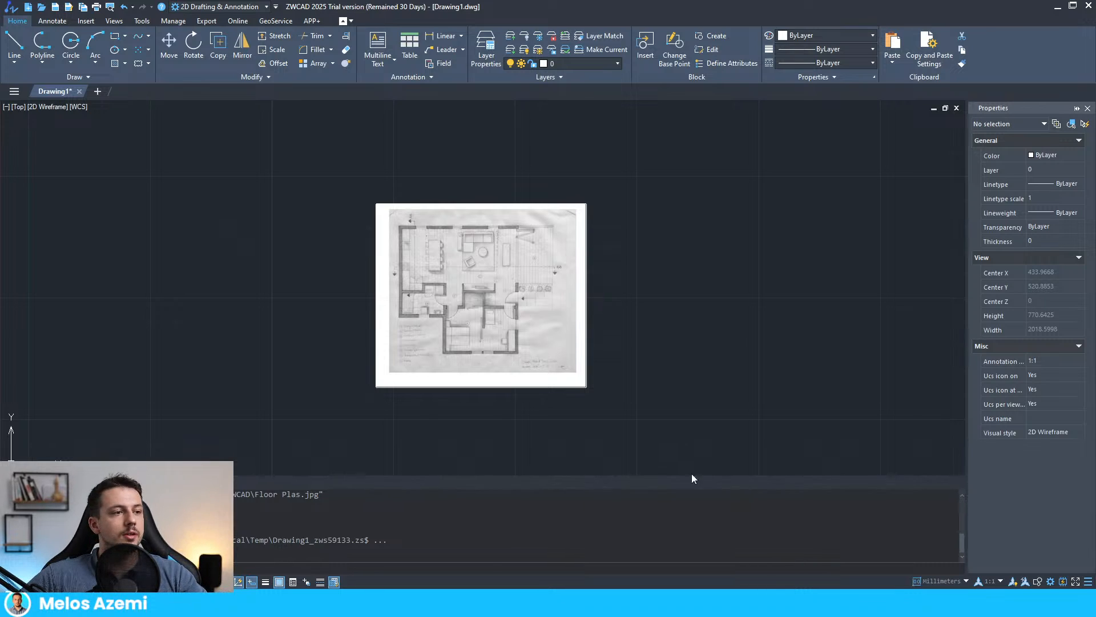
- Examine the attached hand-drawn floor plan image, including its exterior walls, window openings, rooms and terrace
{"action": "scroll", "coordinate": [570, 404], "scroll_direction": "up", "scroll_amount": 4}
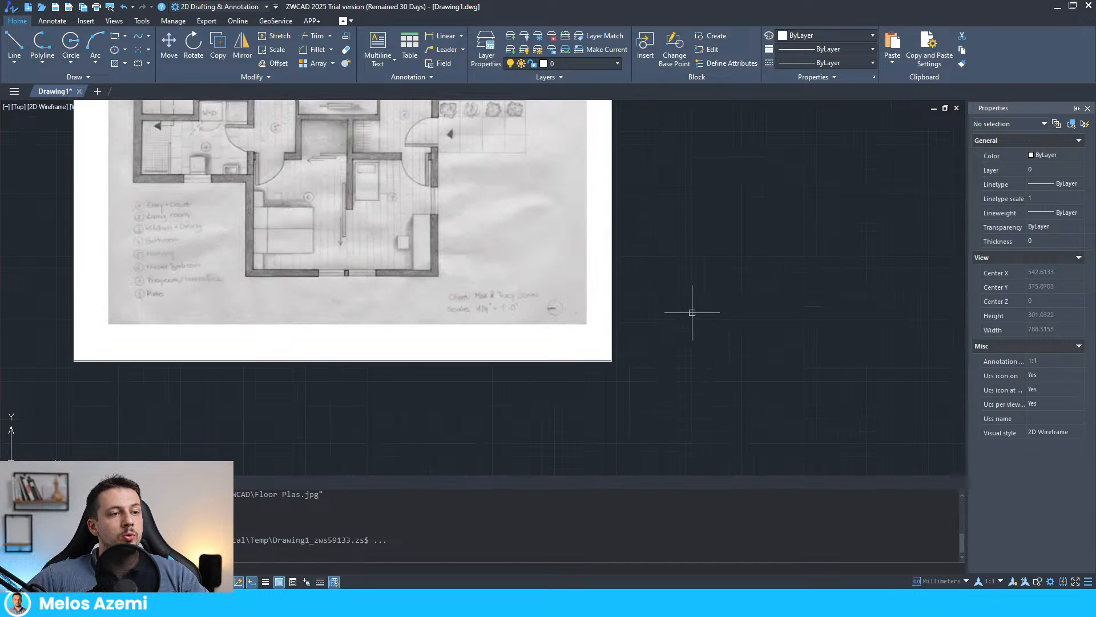
{"action": "scroll", "coordinate": [690, 311], "scroll_direction": "down", "scroll_amount": 4}
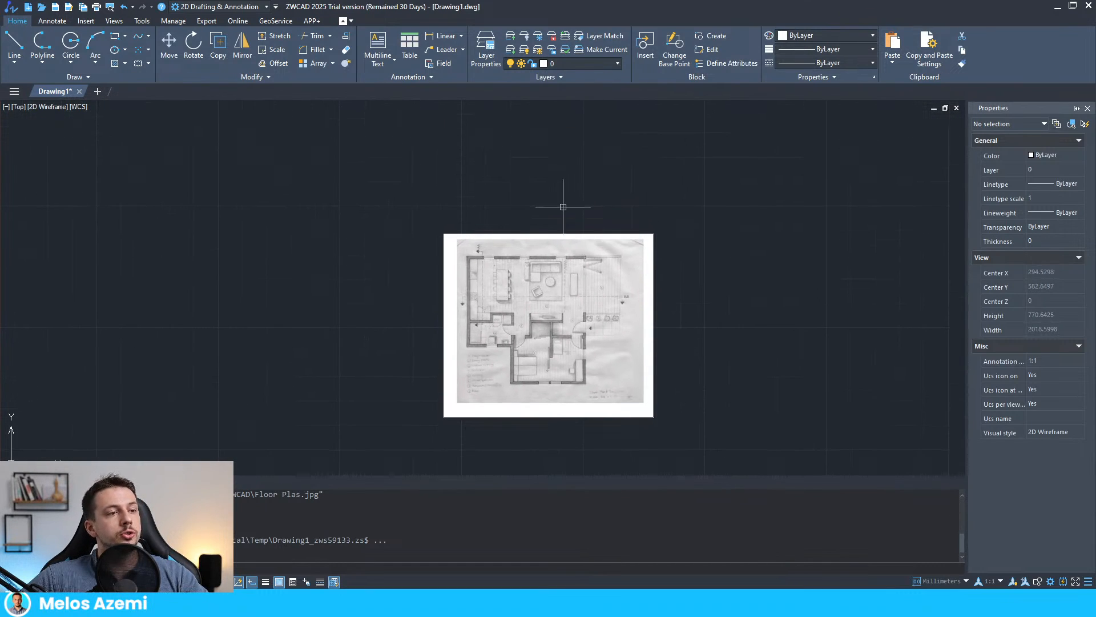
{"action": "scroll", "coordinate": [568, 205], "scroll_direction": "up", "scroll_amount": 6}
{"action": "scroll", "coordinate": [623, 331], "scroll_direction": "down", "scroll_amount": 5}
{"action": "scroll", "coordinate": [548, 183], "scroll_direction": "up", "scroll_amount": 6}
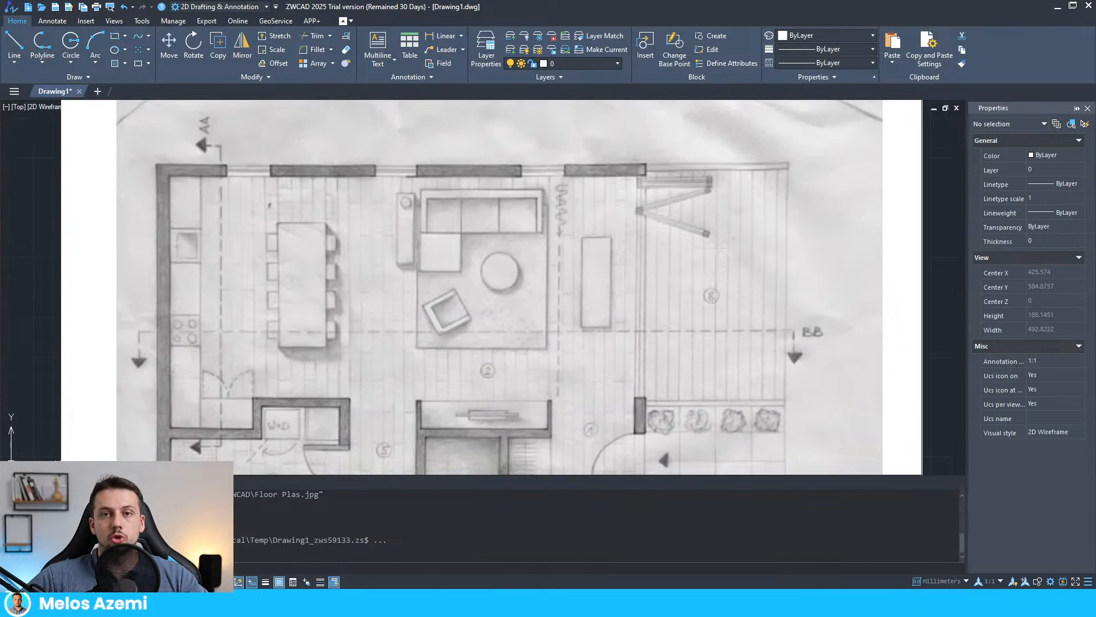
{"action": "scroll", "coordinate": [723, 254], "scroll_direction": "down", "scroll_amount": 2}
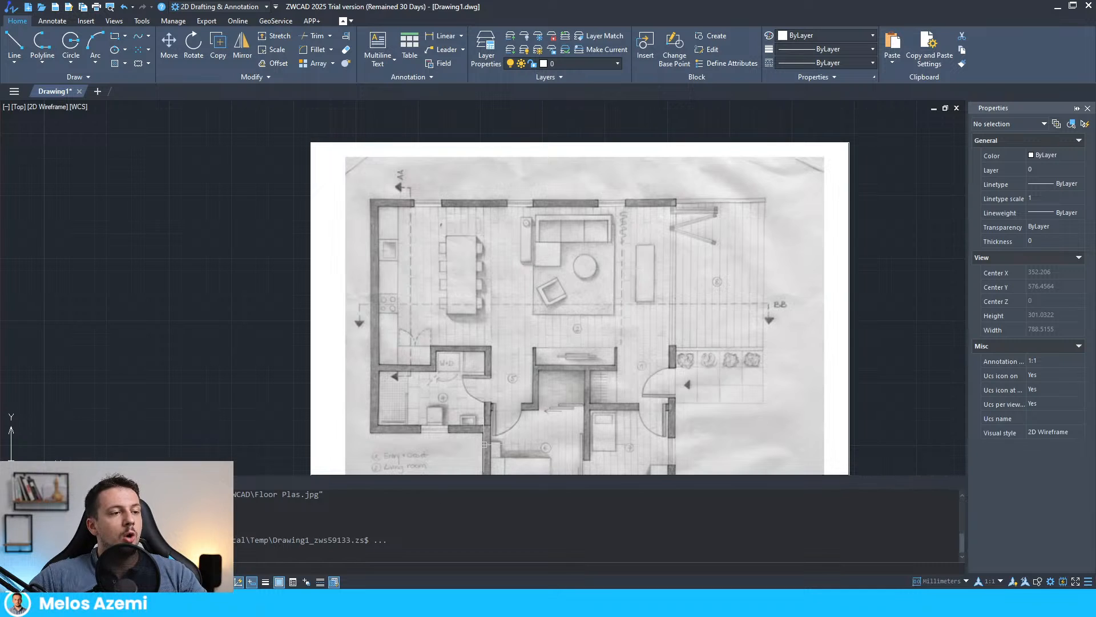
{"action": "scroll", "coordinate": [531, 202], "scroll_direction": "down", "scroll_amount": 5}
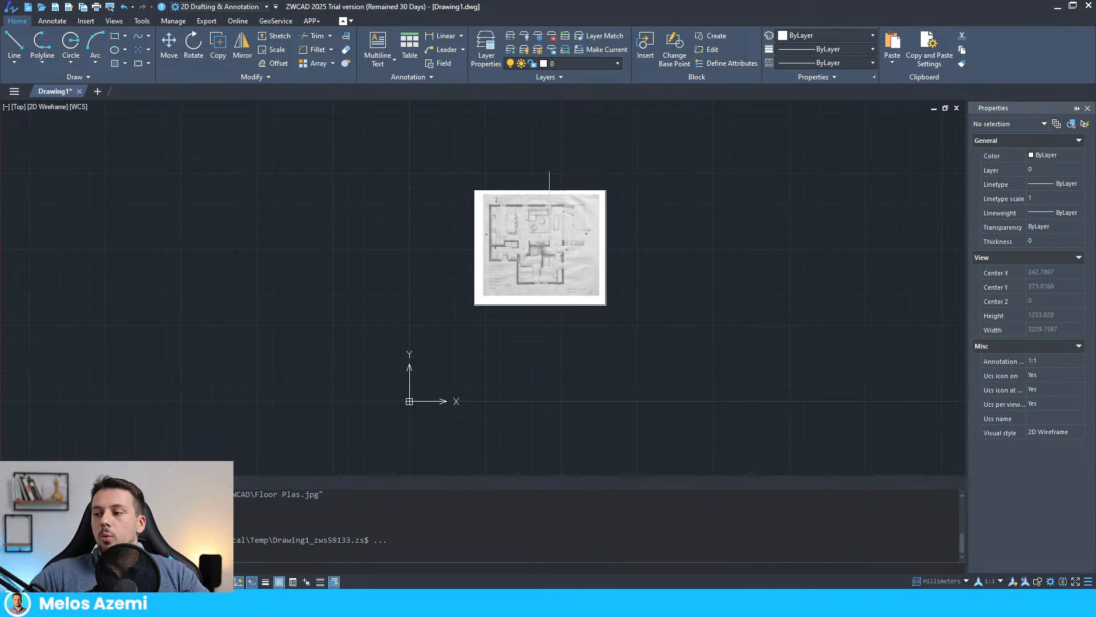
{"action": "scroll", "coordinate": [525, 221], "scroll_direction": "up", "scroll_amount": 6}
{"action": "scroll", "coordinate": [526, 221], "scroll_direction": "down", "scroll_amount": 5}
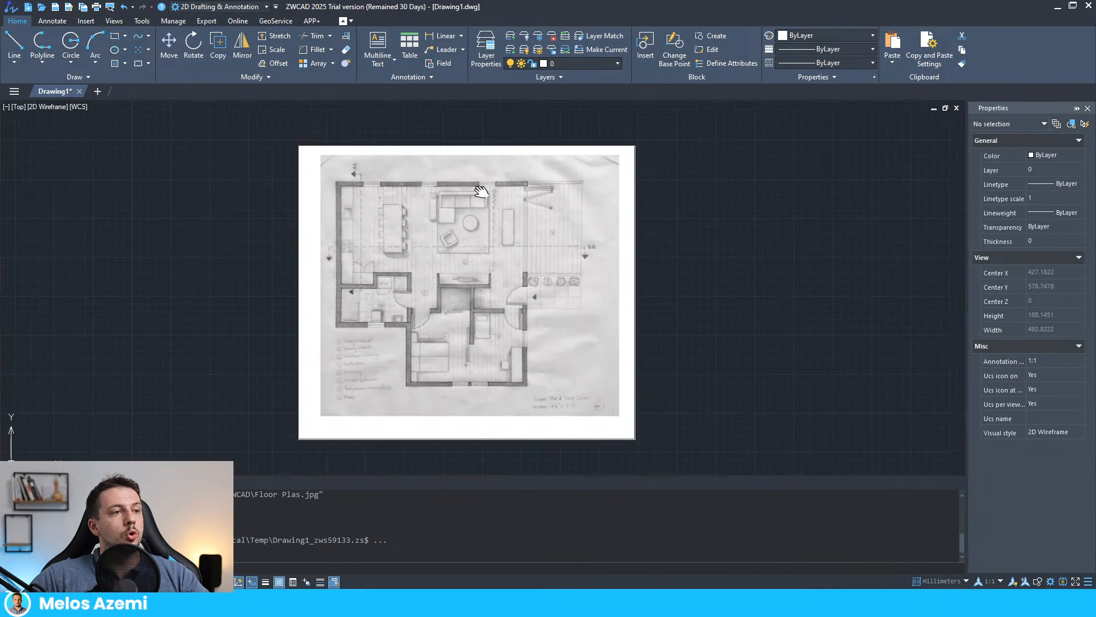
{"action": "scroll", "coordinate": [482, 188], "scroll_direction": "up", "scroll_amount": 5}
{"action": "scroll", "coordinate": [574, 250], "scroll_direction": "down", "scroll_amount": 3}
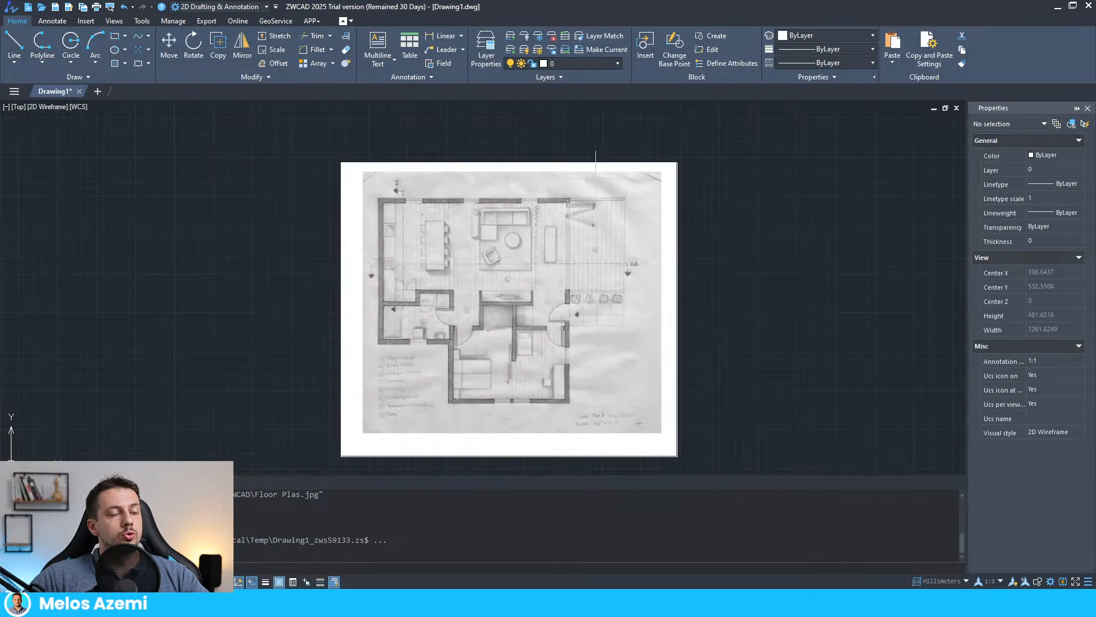
{"action": "scroll", "coordinate": [542, 262], "scroll_direction": "up", "scroll_amount": 5}
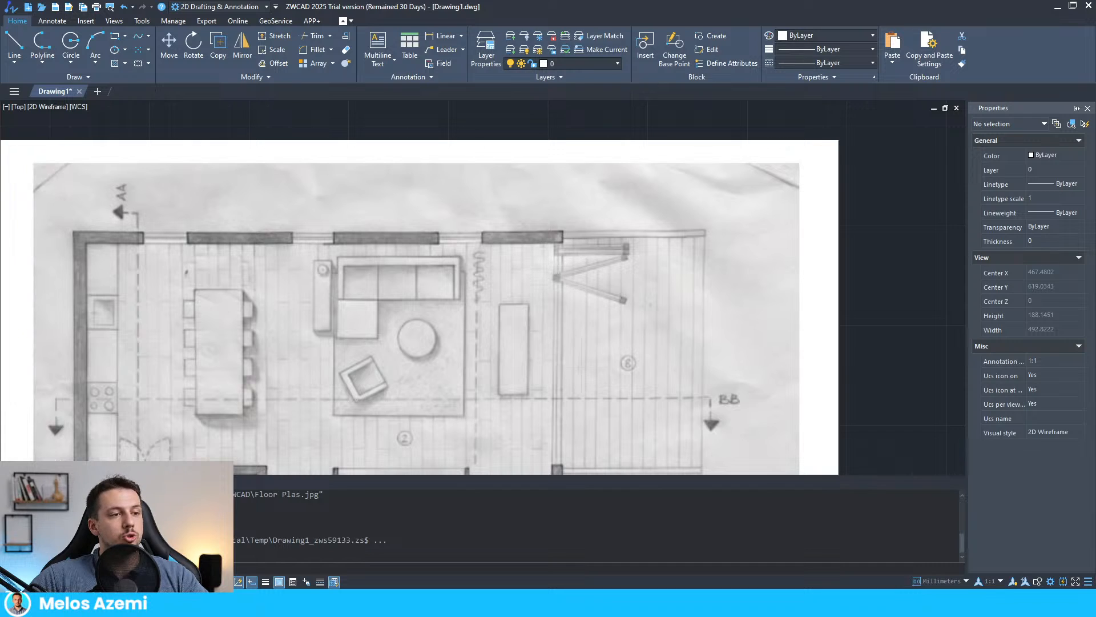
{"action": "scroll", "coordinate": [563, 207], "scroll_direction": "down", "scroll_amount": 5}
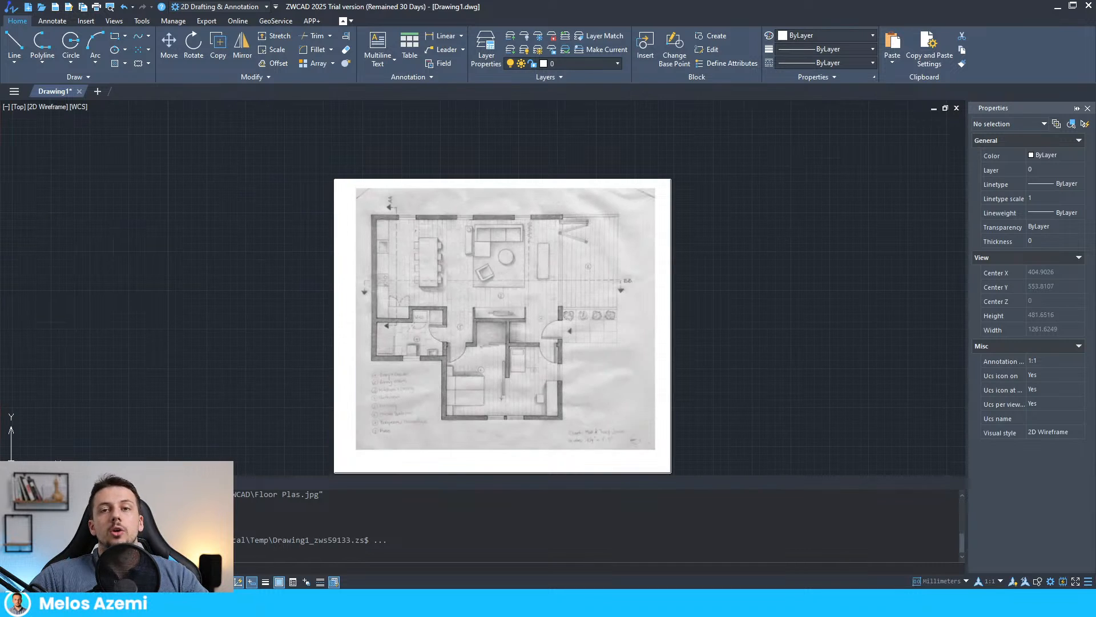
{"action": "scroll", "coordinate": [433, 190], "scroll_direction": "down", "scroll_amount": 2}
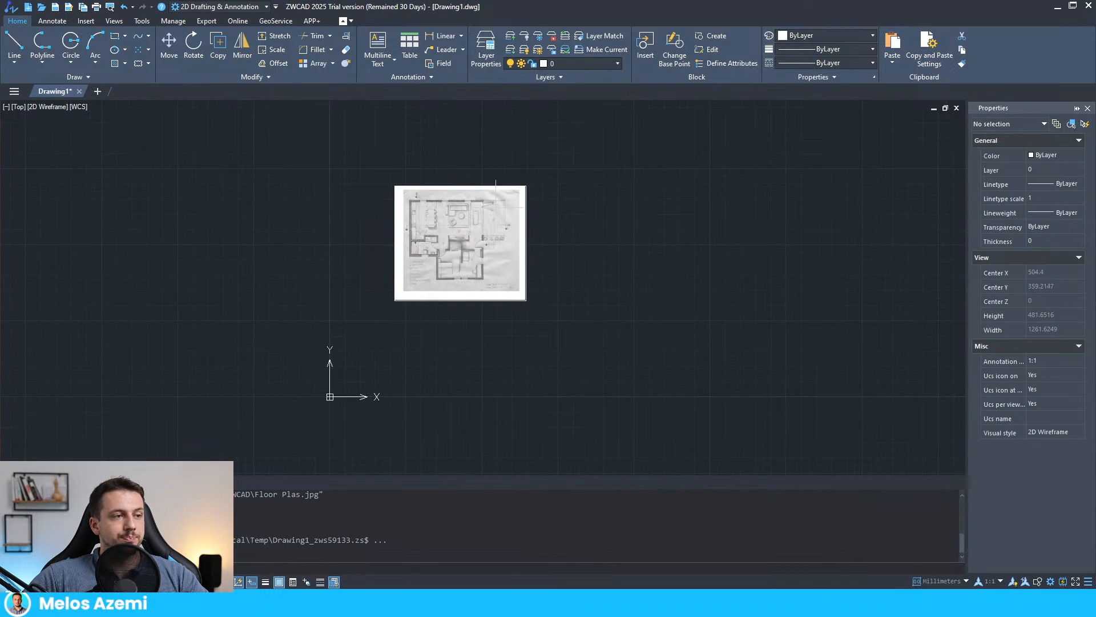
{"action": "scroll", "coordinate": [457, 216], "scroll_direction": "up", "scroll_amount": 3}
{"action": "mouse_move", "coordinate": [431, 208]}
{"action": "middle_mouse_down"}
{"action": "mouse_move", "coordinate": [446, 290]}
{"action": "mouse_move", "coordinate": [483, 194]}
{"action": "middle_mouse_up"}
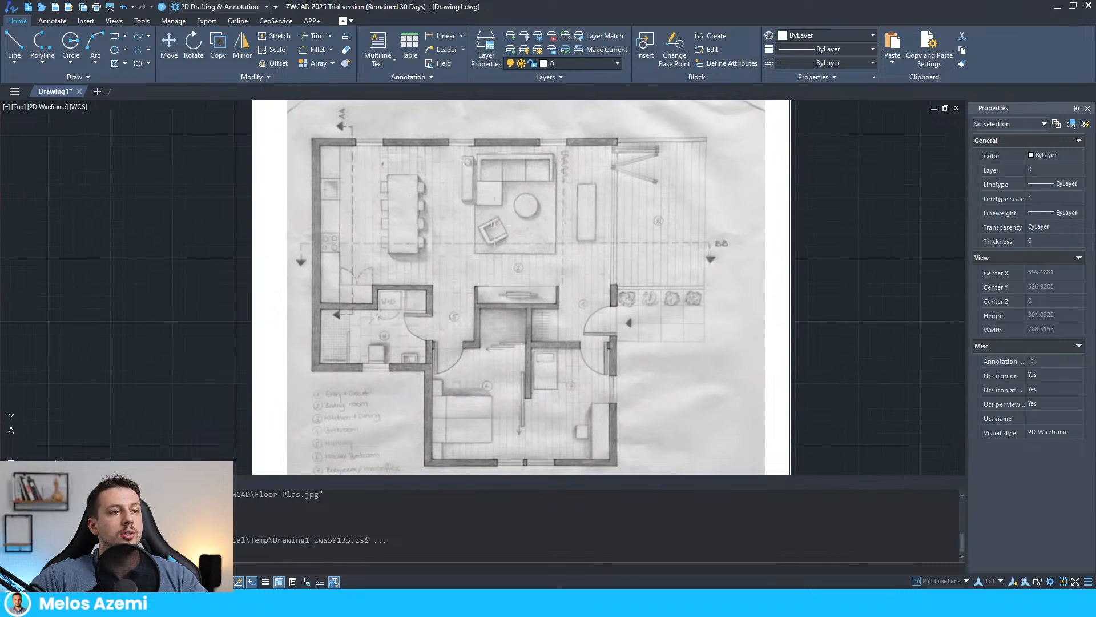
{"action": "scroll", "coordinate": [442, 346], "scroll_direction": "down", "scroll_amount": 2}
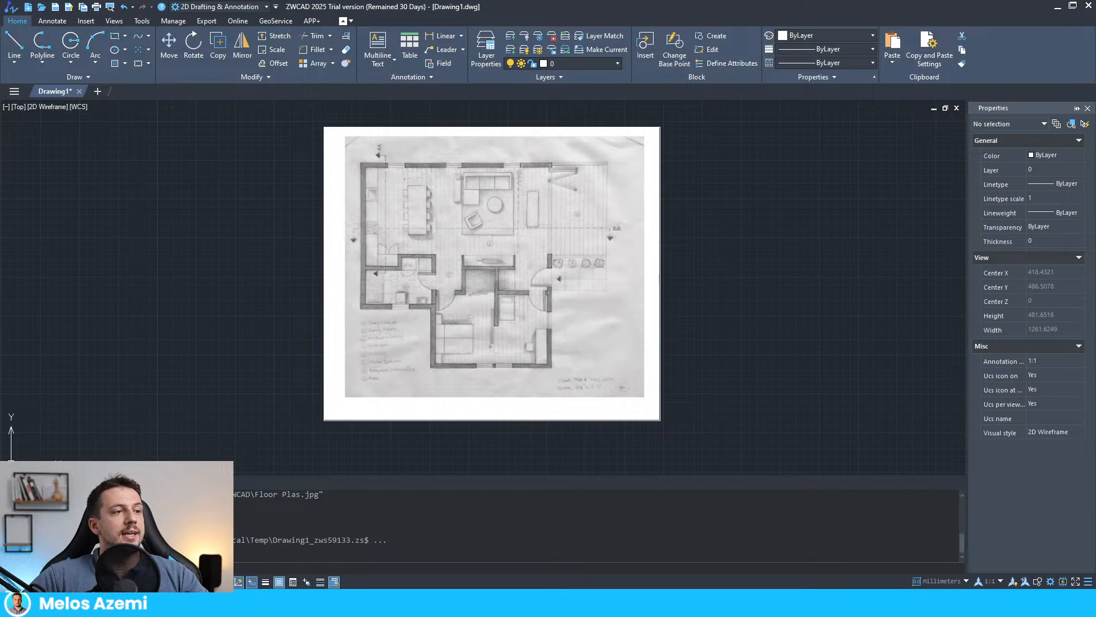
{"action": "scroll", "coordinate": [519, 253], "scroll_direction": "up", "scroll_amount": 4}
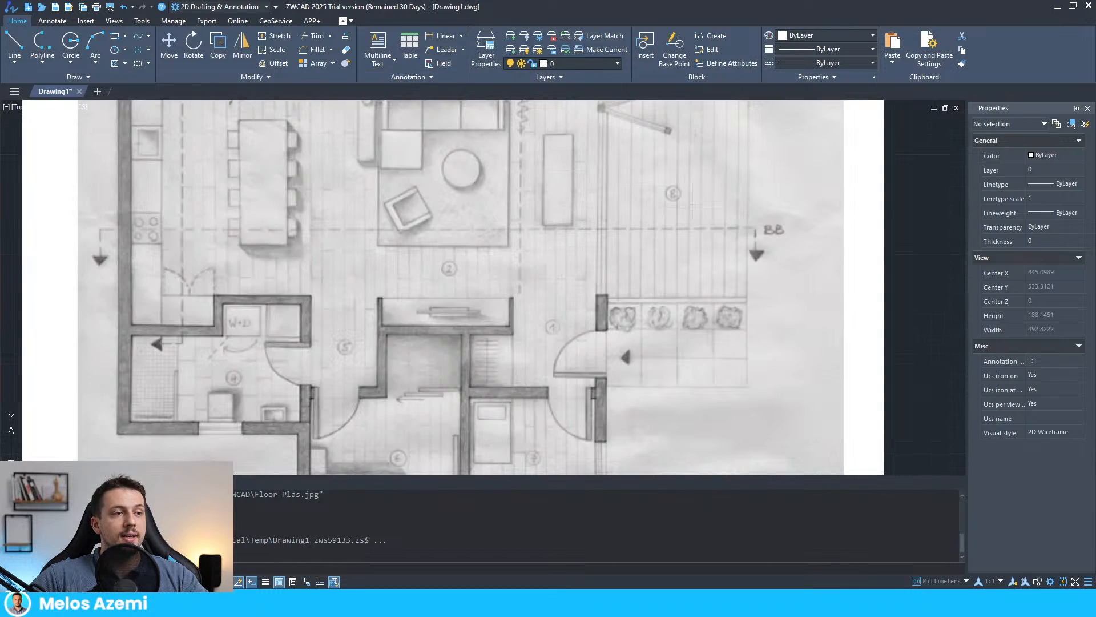
{"action": "middle_click_drag", "start_coordinate": [692, 204], "coordinate": [695, 301]}
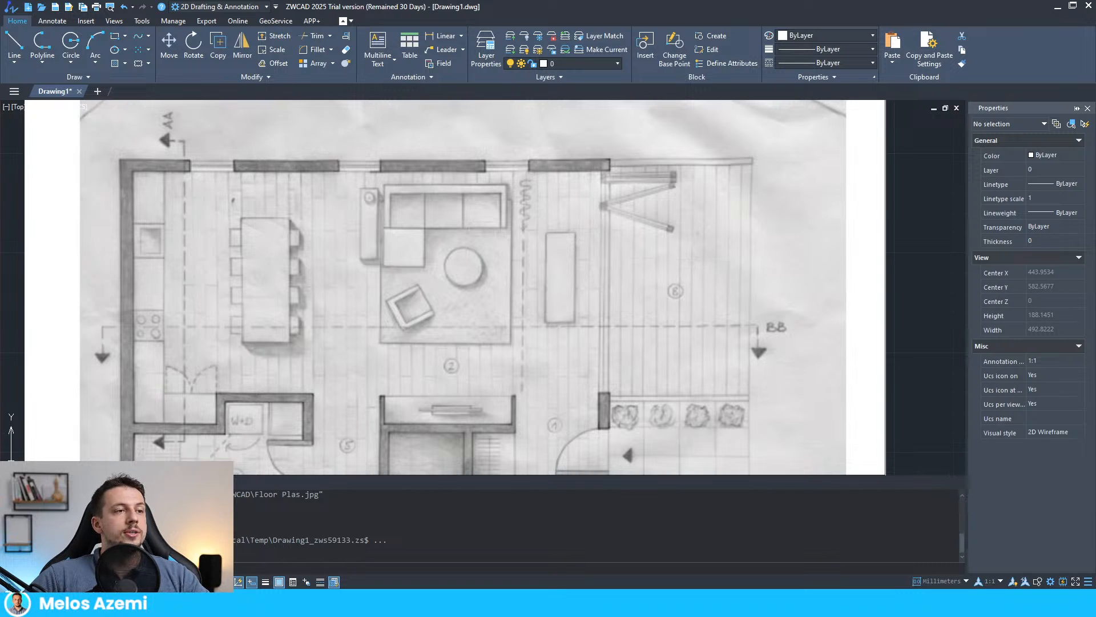
{"action": "scroll", "coordinate": [586, 279], "scroll_direction": "down", "scroll_amount": 2}
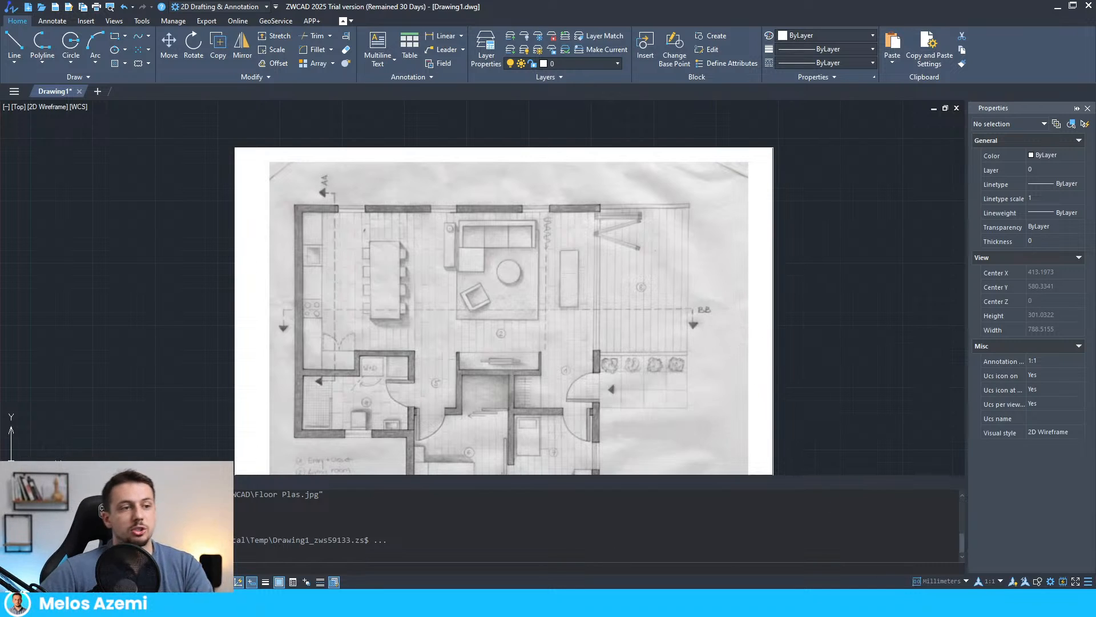
{"action": "scroll", "coordinate": [597, 281], "scroll_direction": "up", "scroll_amount": 2}
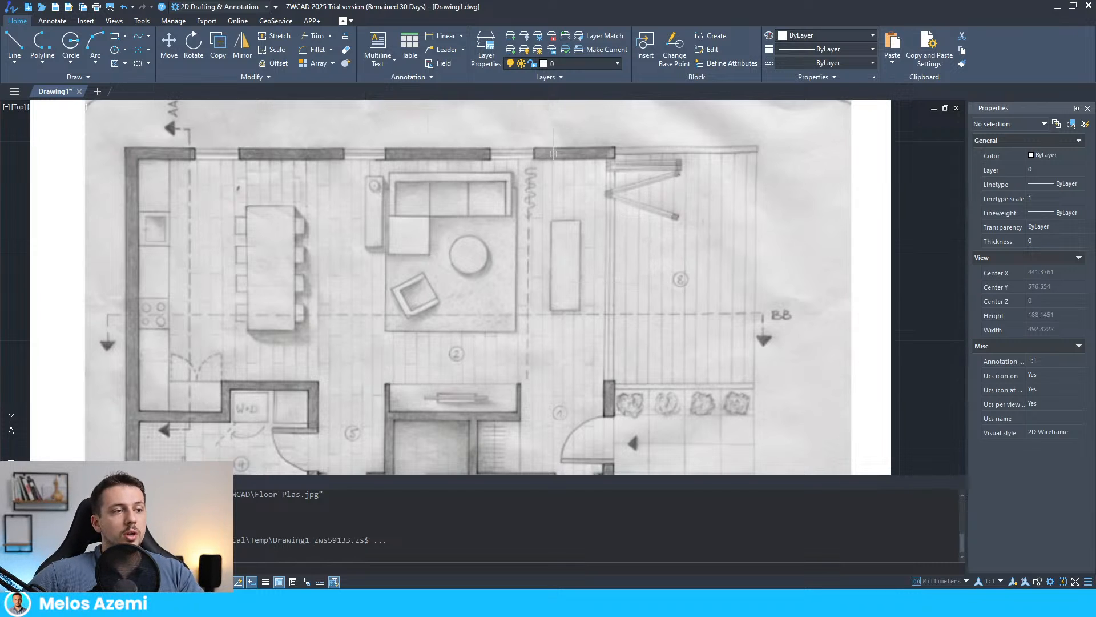
{"action": "middle_click_drag", "start_coordinate": [463, 255], "coordinate": [423, 304]}
{"action": "scroll", "coordinate": [445, 235], "scroll_direction": "down", "scroll_amount": 2}
{"action": "mouse_move", "coordinate": [485, 224]}
{"action": "middle_mouse_down"}
{"action": "mouse_move", "coordinate": [450, 257]}
{"action": "mouse_move", "coordinate": [526, 170]}
{"action": "middle_mouse_up"}
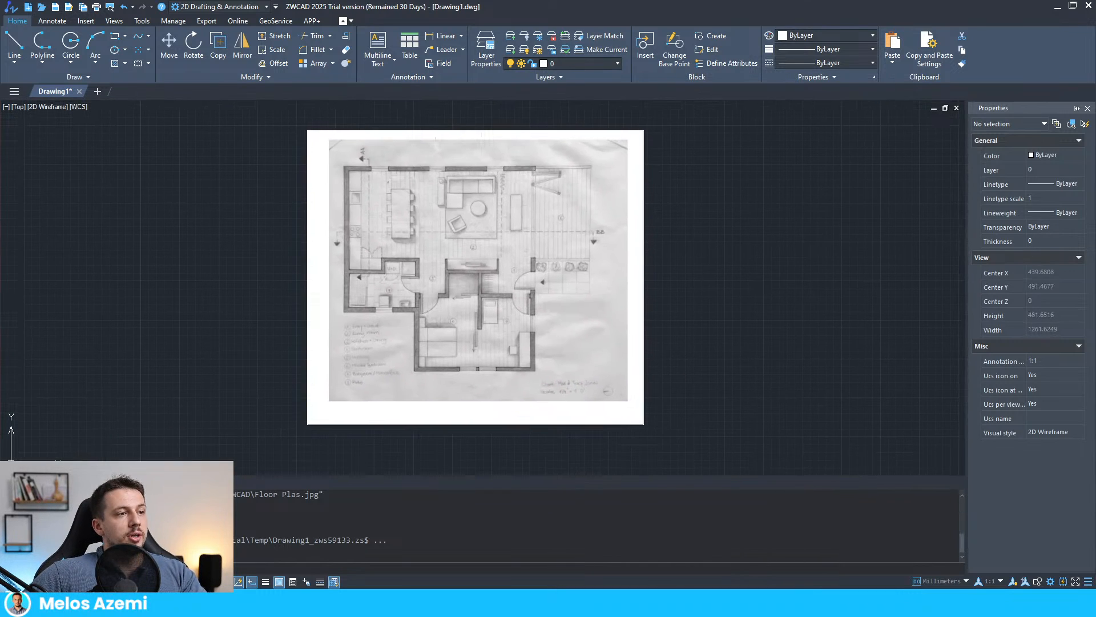
{"action": "scroll", "coordinate": [413, 186], "scroll_direction": "up", "scroll_amount": 2}
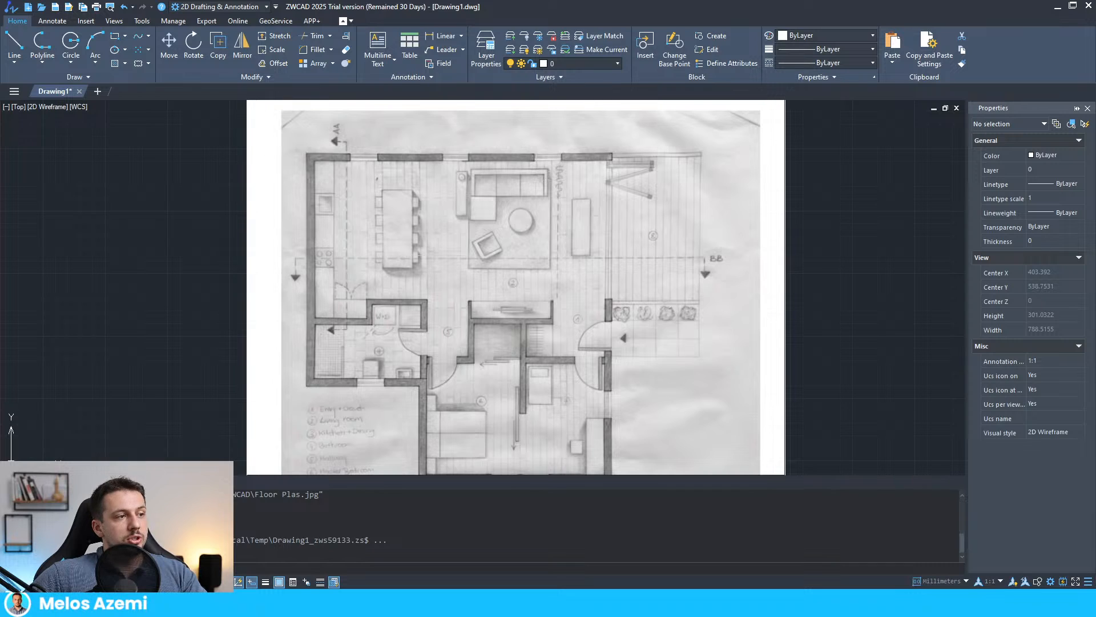
{"action": "scroll", "coordinate": [390, 175], "scroll_direction": "up", "scroll_amount": 1}
{"action": "scroll", "coordinate": [428, 176], "scroll_direction": "down", "scroll_amount": 2}
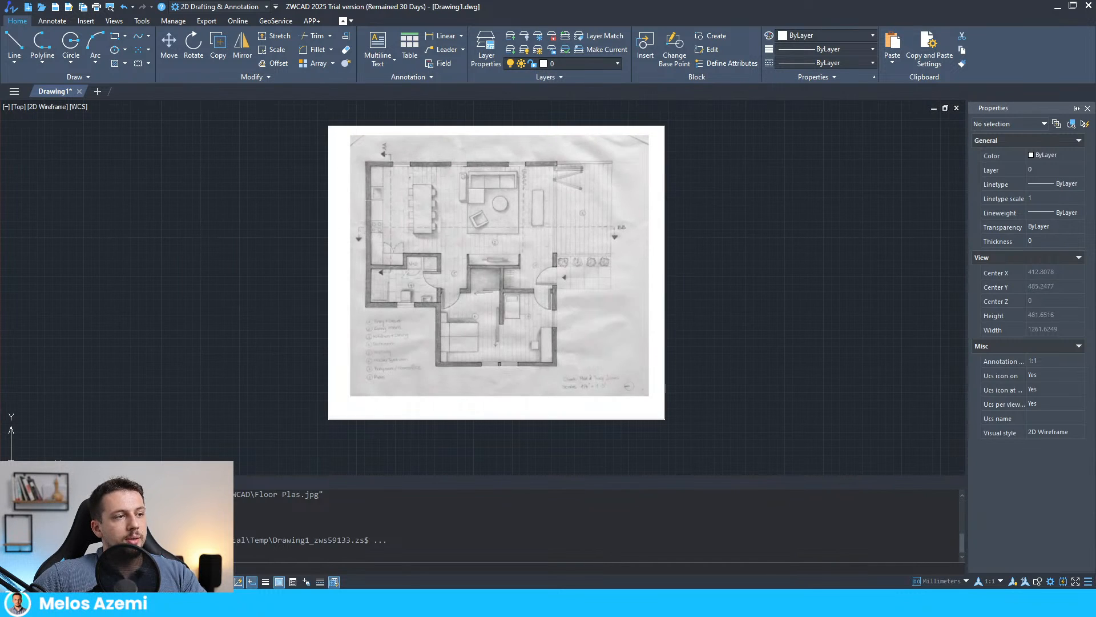
{"action": "scroll", "coordinate": [514, 183], "scroll_direction": "up", "scroll_amount": 2}
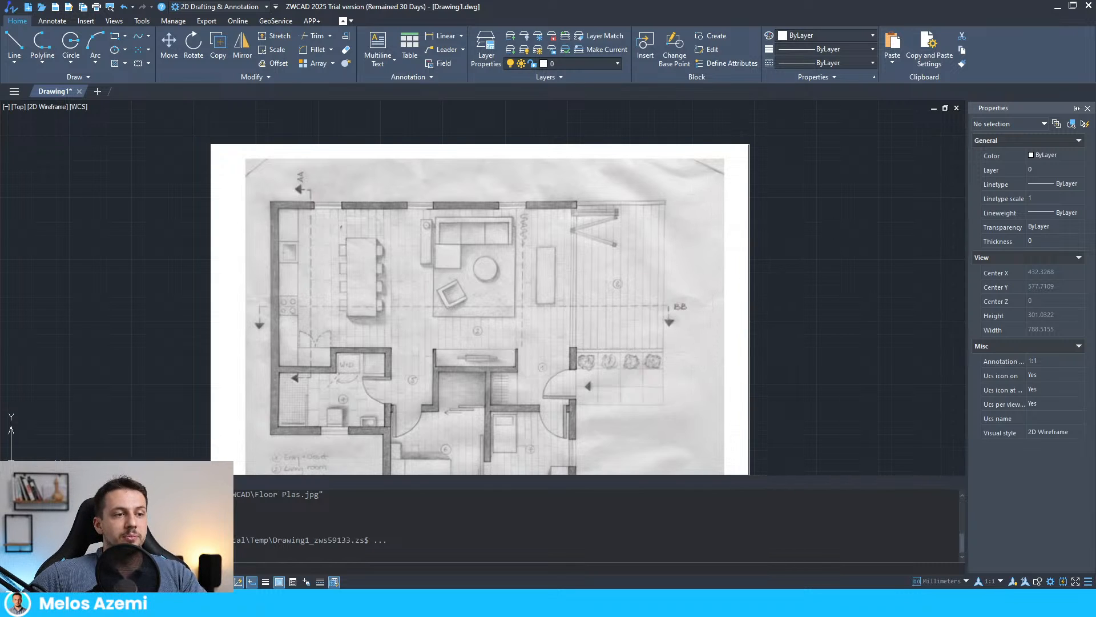
{"action": "scroll", "coordinate": [615, 195], "scroll_direction": "down", "scroll_amount": 1}
{"action": "scroll", "coordinate": [472, 266], "scroll_direction": "up", "scroll_amount": 1}
{"action": "mouse_move", "coordinate": [615, 208]}
{"action": "middle_mouse_down"}
{"action": "mouse_move", "coordinate": [586, 232]}
{"action": "mouse_move", "coordinate": [490, 251]}
{"action": "middle_mouse_up"}
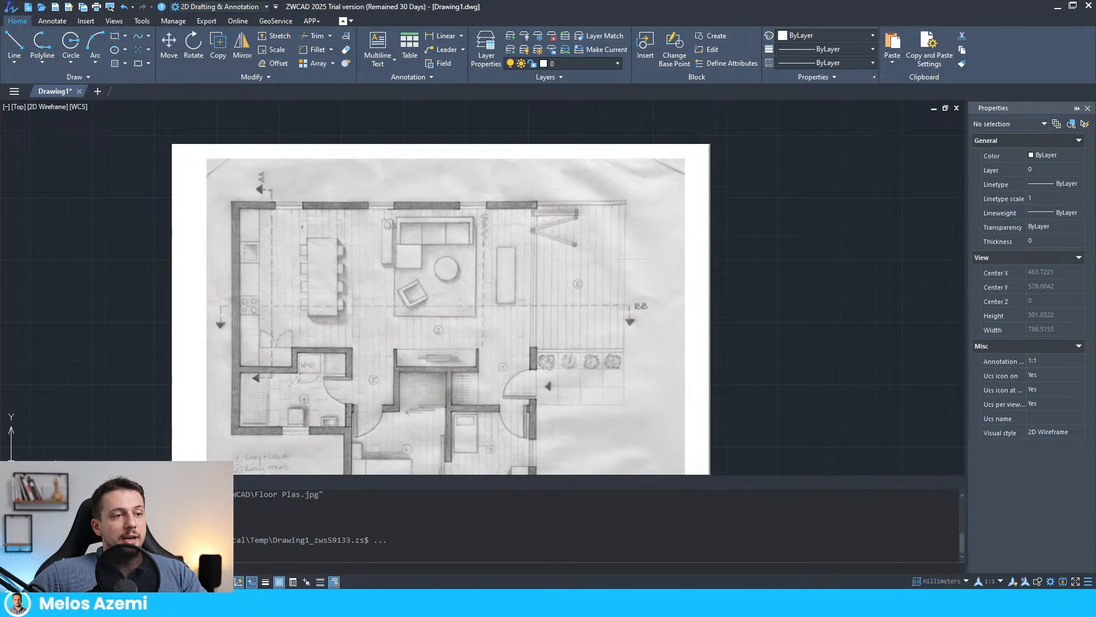
{"action": "middle_click_drag", "start_coordinate": [603, 248], "coordinate": [499, 248]}
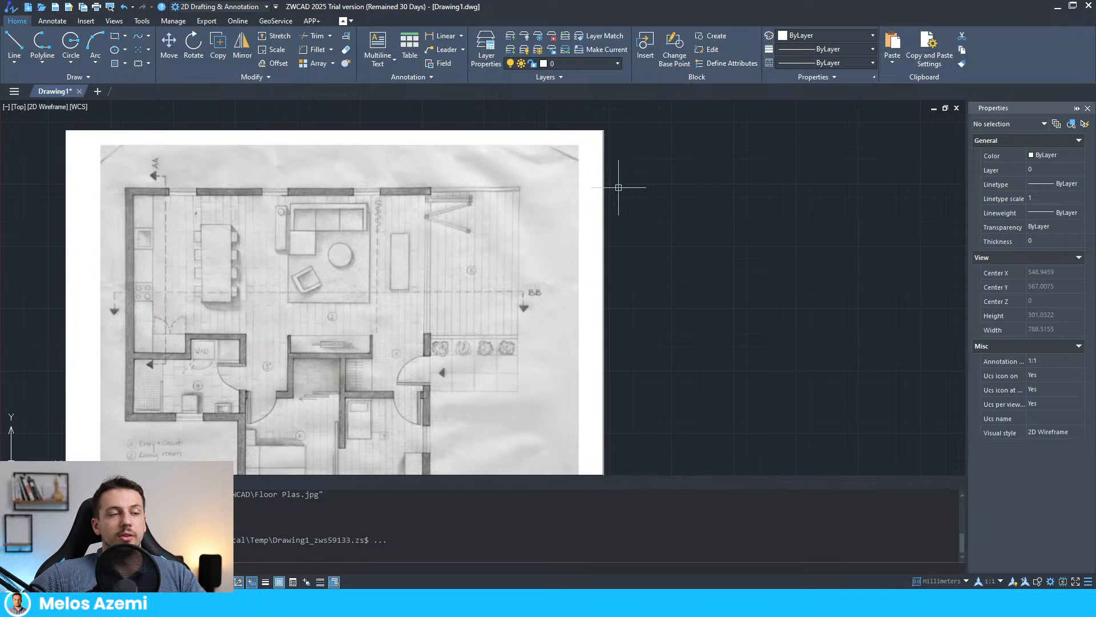
- Start a line at the kitchen window jamb, drawing across the wall end and along the upper wall's inner face to the corner
{"action": "mouse_move", "coordinate": [637, 146]}
{"action": "right_mouse_down"}
{"action": "mouse_move", "coordinate": [627, 246]}
{"action": "mouse_move", "coordinate": [639, 280]}
{"action": "mouse_move", "coordinate": [724, 277]}
{"action": "right_mouse_up"}
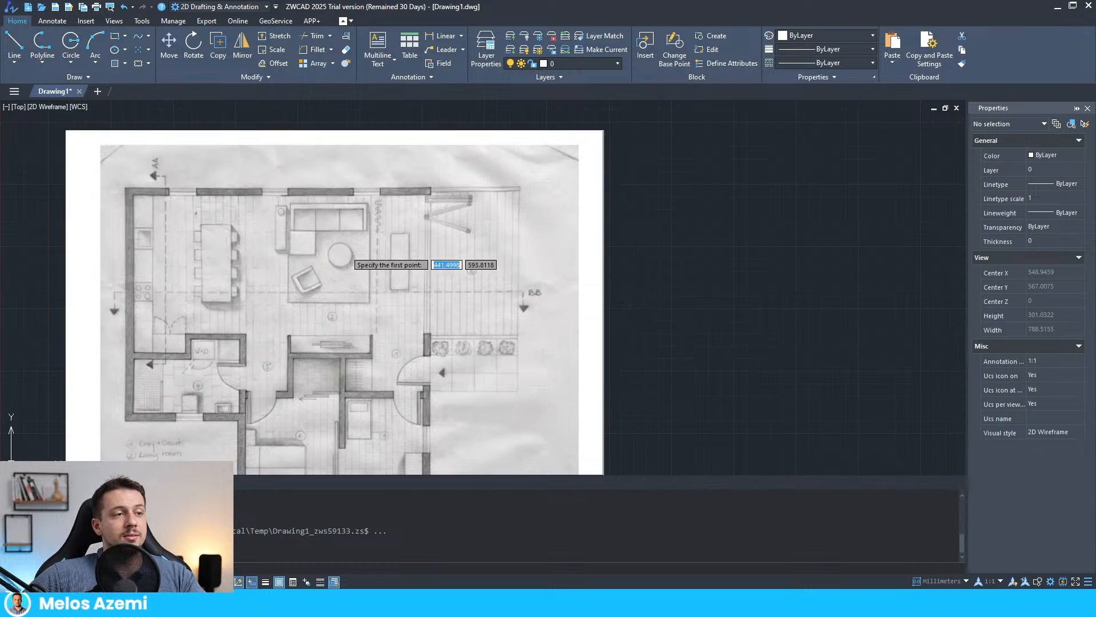
{"action": "scroll", "coordinate": [490, 190], "scroll_direction": "down", "scroll_amount": 4}
{"action": "scroll", "coordinate": [571, 208], "scroll_direction": "up", "scroll_amount": 10}
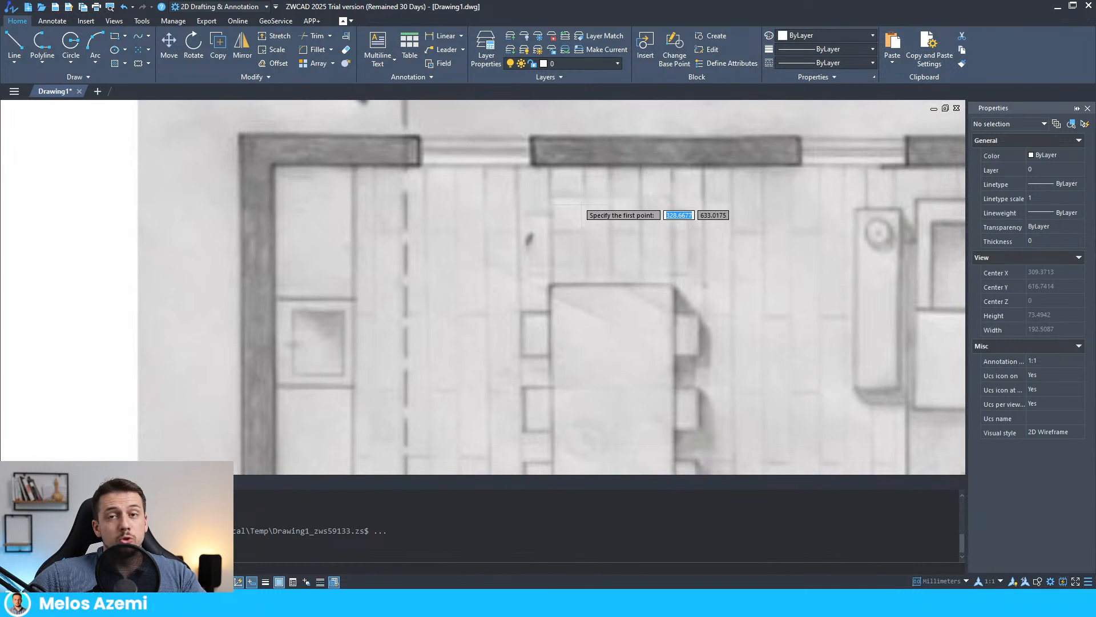
{"action": "scroll", "coordinate": [480, 205], "scroll_direction": "down", "scroll_amount": 8}
{"action": "scroll", "coordinate": [503, 211], "scroll_direction": "up", "scroll_amount": 12}
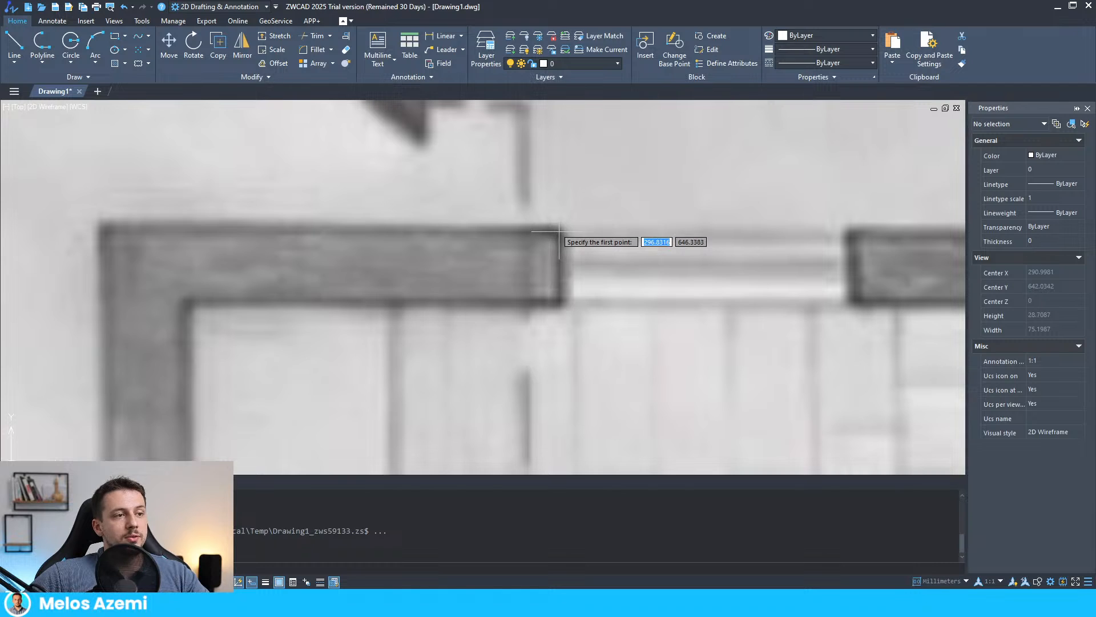
{"action": "left_click", "coordinate": [559, 231]}
{"action": "left_click", "coordinate": [561, 301]}
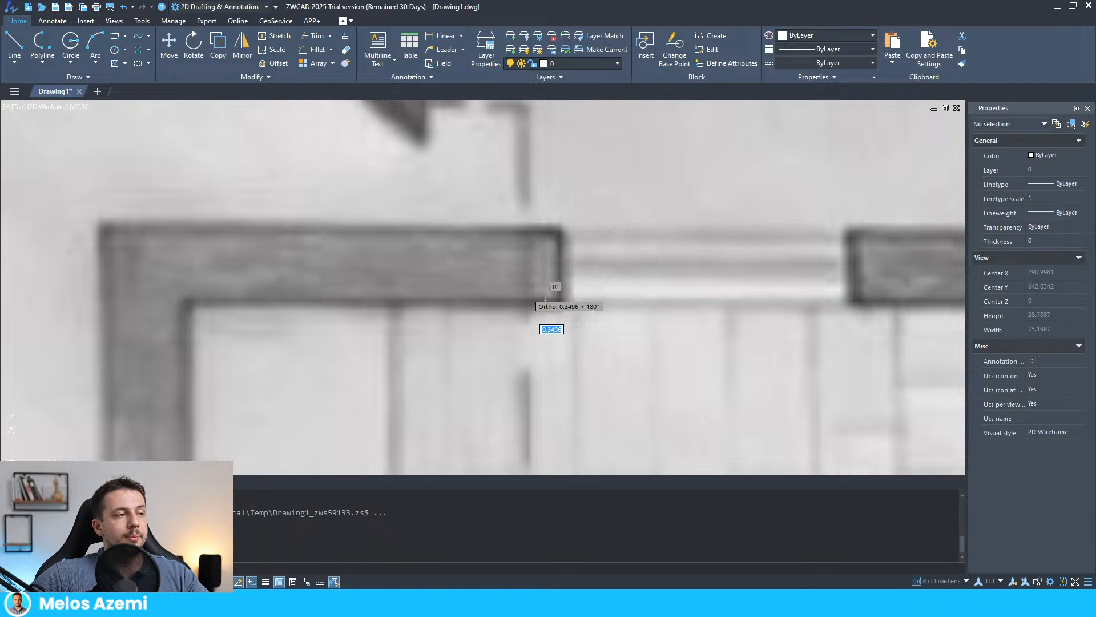
{"action": "left_click", "coordinate": [187, 302]}
- Continue the line about 127 mm down the inner face of the kitchen's exterior wall to its lower corner
{"action": "scroll", "coordinate": [263, 155], "scroll_direction": "down", "scroll_amount": 10}
{"action": "scroll", "coordinate": [254, 166], "scroll_direction": "up", "scroll_amount": 12}
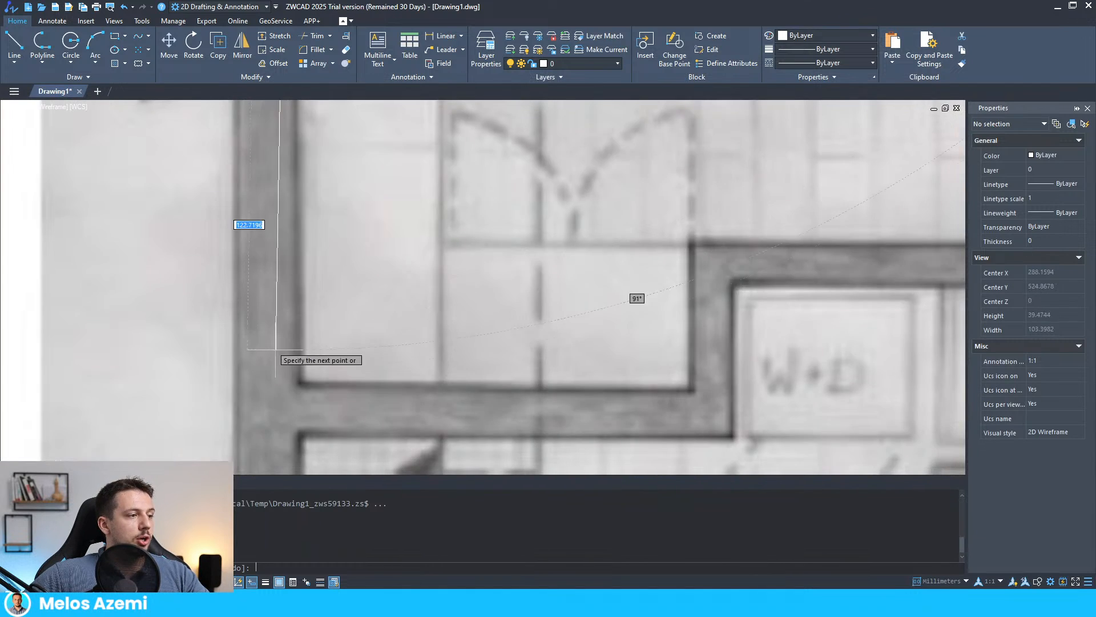
{"action": "left_click", "coordinate": [283, 381]}
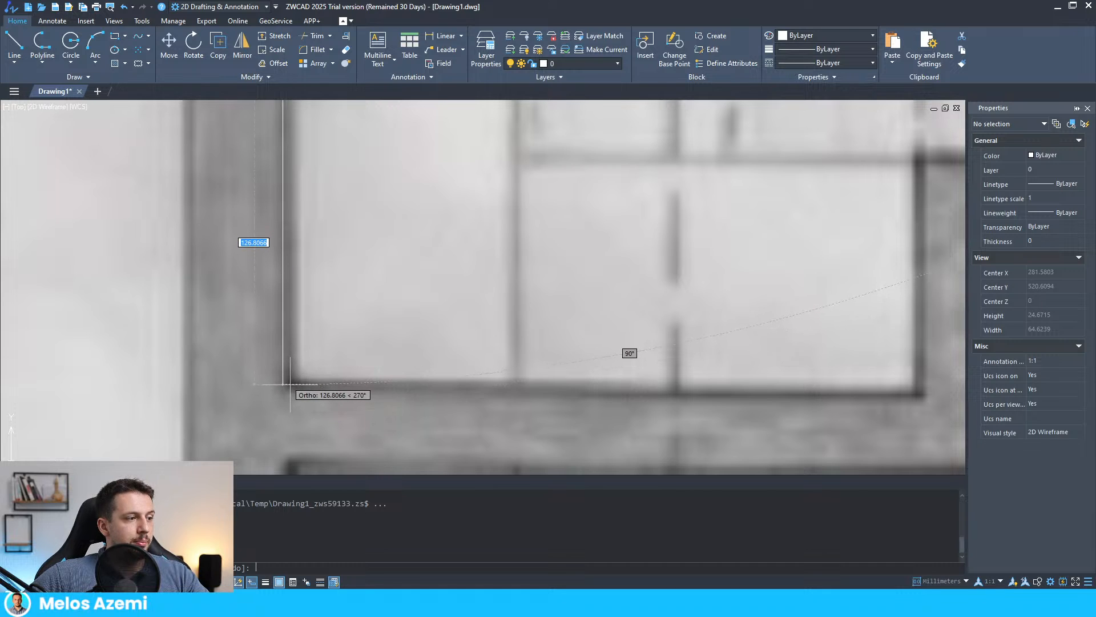
- Trace about 42 mm along the kitchen's lower wall, then up to the outer corner of the W+D closet wall
{"action": "scroll", "coordinate": [286, 382], "scroll_direction": "down", "scroll_amount": 10}
{"action": "scroll", "coordinate": [320, 371], "scroll_direction": "up", "scroll_amount": 3}
{"action": "scroll", "coordinate": [324, 368], "scroll_direction": "up", "scroll_amount": 12}
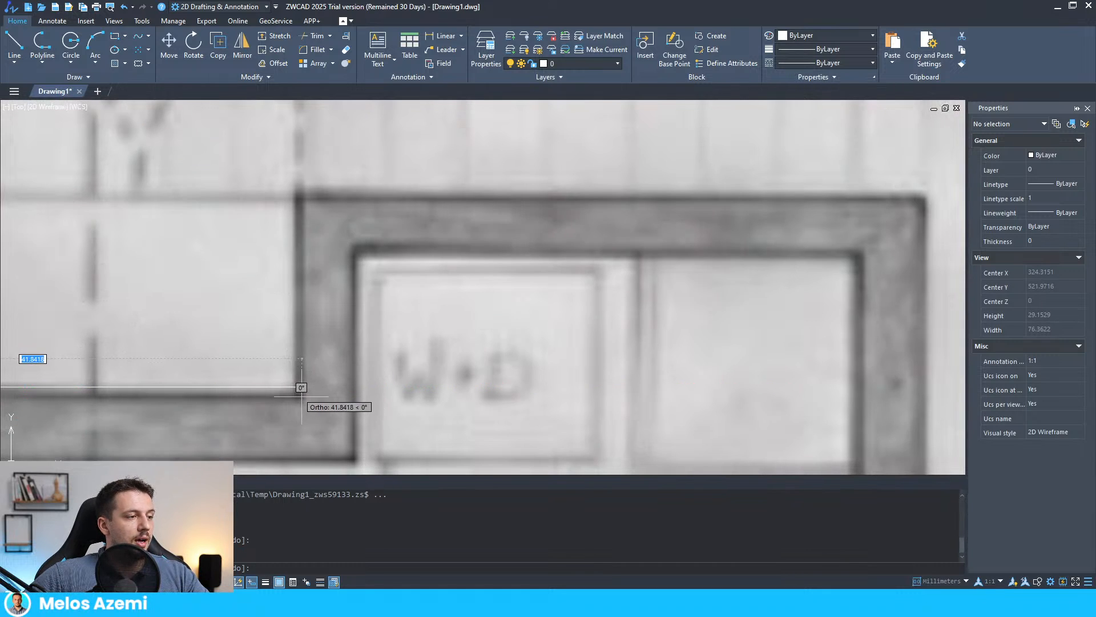
{"action": "left_click", "coordinate": [322, 368]}
{"action": "left_click", "coordinate": [295, 197]}
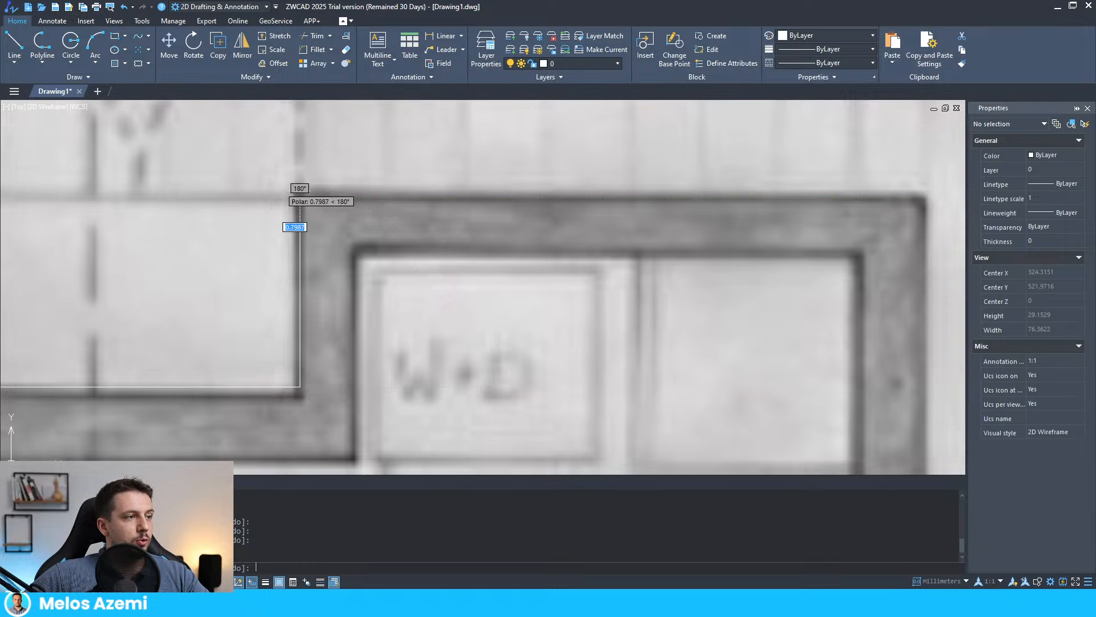
- Trace the W+D closet's outer wall face about 48.5 mm across, then down to its end near the bathroom door
{"action": "scroll", "coordinate": [436, 183], "scroll_direction": "down", "scroll_amount": 3}
{"action": "scroll", "coordinate": [430, 153], "scroll_direction": "up", "scroll_amount": 2}
{"action": "scroll", "coordinate": [429, 153], "scroll_direction": "down", "scroll_amount": 4}
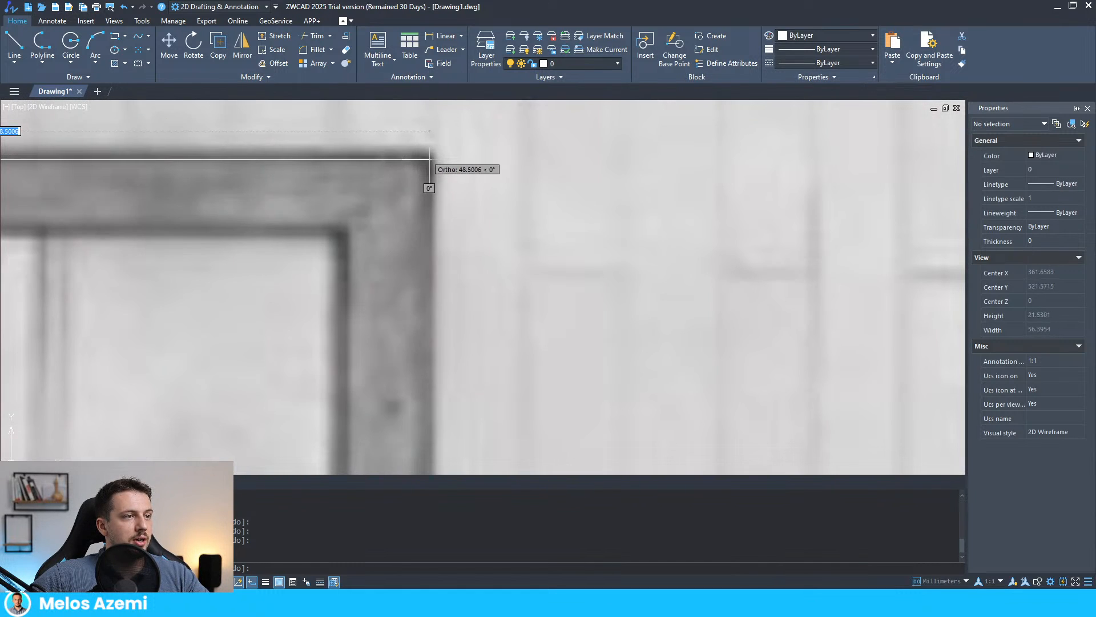
{"action": "scroll", "coordinate": [469, 181], "scroll_direction": "down", "scroll_amount": 6}
{"action": "left_click", "coordinate": [469, 182]}
{"action": "scroll", "coordinate": [469, 182], "scroll_direction": "down", "scroll_amount": 3}
{"action": "scroll", "coordinate": [468, 257], "scroll_direction": "up", "scroll_amount": 10}
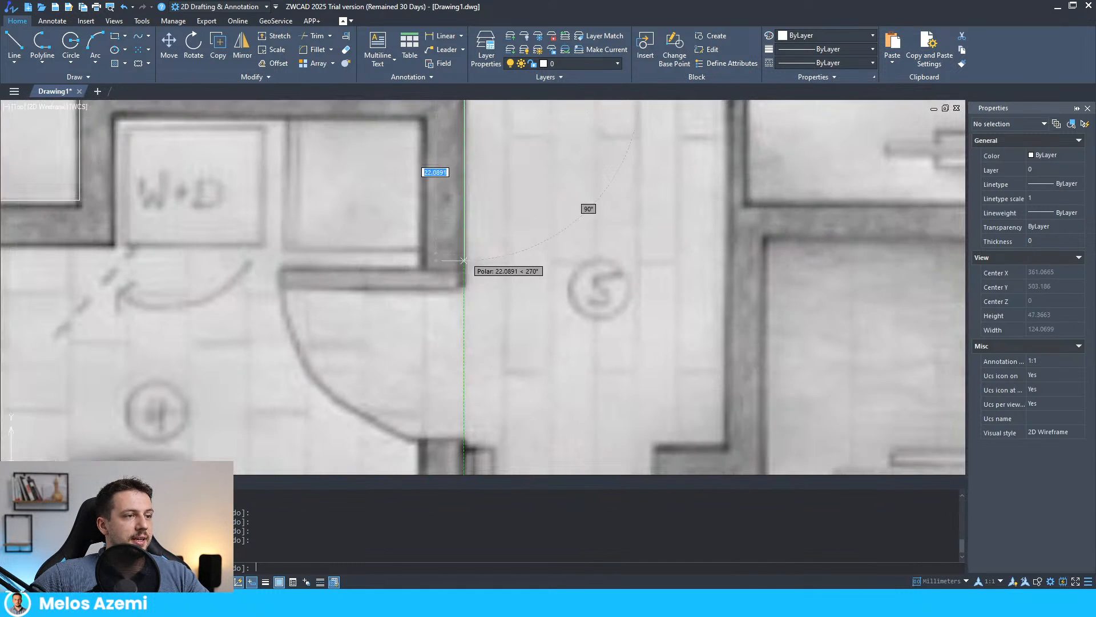
{"action": "left_click", "coordinate": [464, 271]}
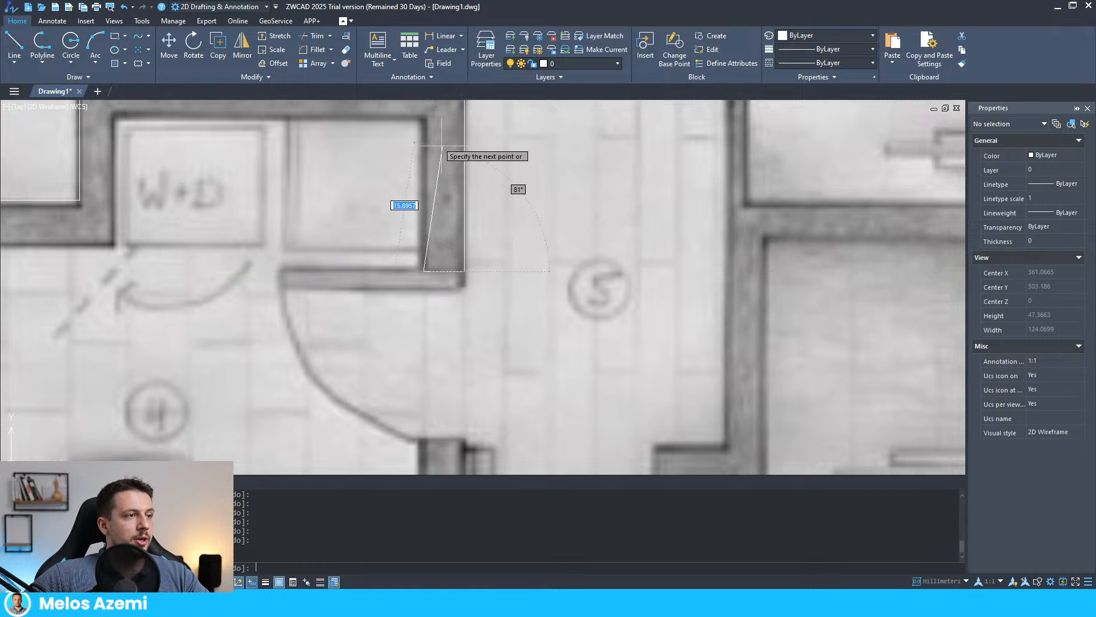
- Continue the line from the wall end around the W+D closet's inner faces, finishing at the lower face of the kitchen/bathroom wall
{"action": "scroll", "coordinate": [505, 147], "scroll_direction": "down", "scroll_amount": 6}
{"action": "scroll", "coordinate": [426, 131], "scroll_direction": "up", "scroll_amount": 8}
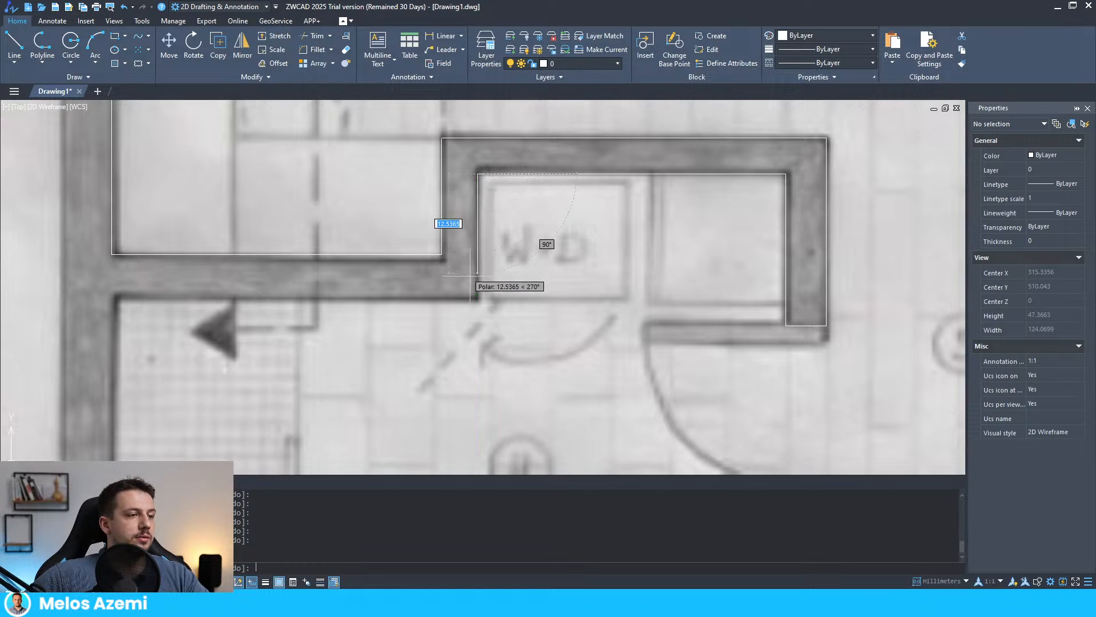
{"action": "scroll", "coordinate": [469, 279], "scroll_direction": "up", "scroll_amount": 2}
{"action": "left_click", "coordinate": [494, 321]}
- Trace the lower face of the kitchen/bathroom wall to the exterior wall, then the bathroom's inner face down to its lower corner
{"action": "scroll", "coordinate": [610, 302], "scroll_direction": "down", "scroll_amount": 5}
{"action": "scroll", "coordinate": [566, 308], "scroll_direction": "down", "scroll_amount": 3}
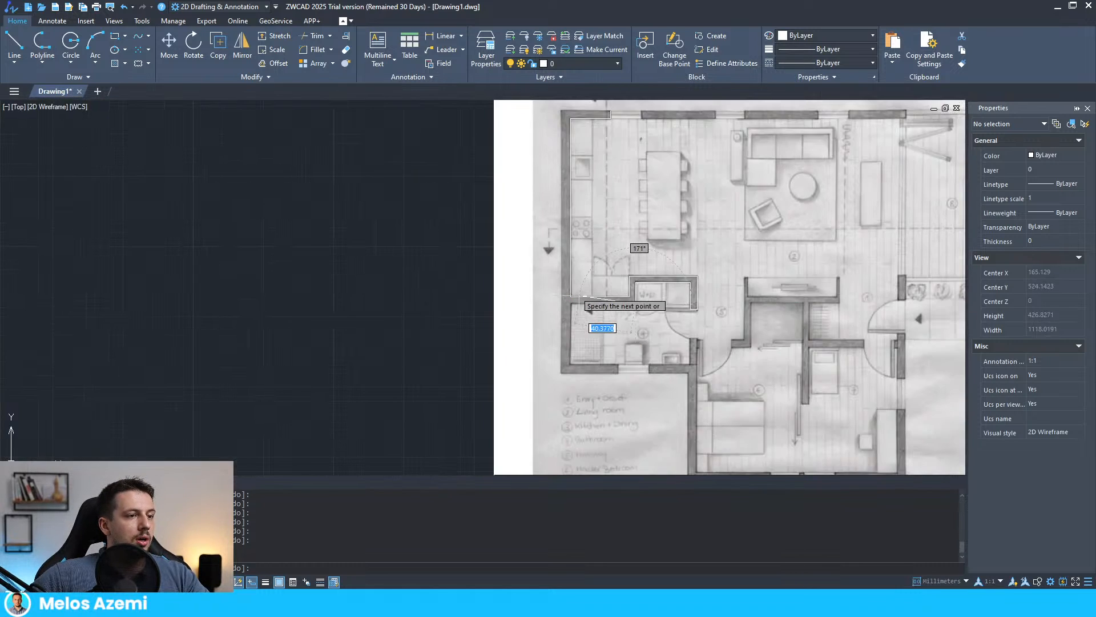
{"action": "scroll", "coordinate": [533, 311], "scroll_direction": "up", "scroll_amount": 8}
{"action": "scroll", "coordinate": [489, 175], "scroll_direction": "down", "scroll_amount": 3}
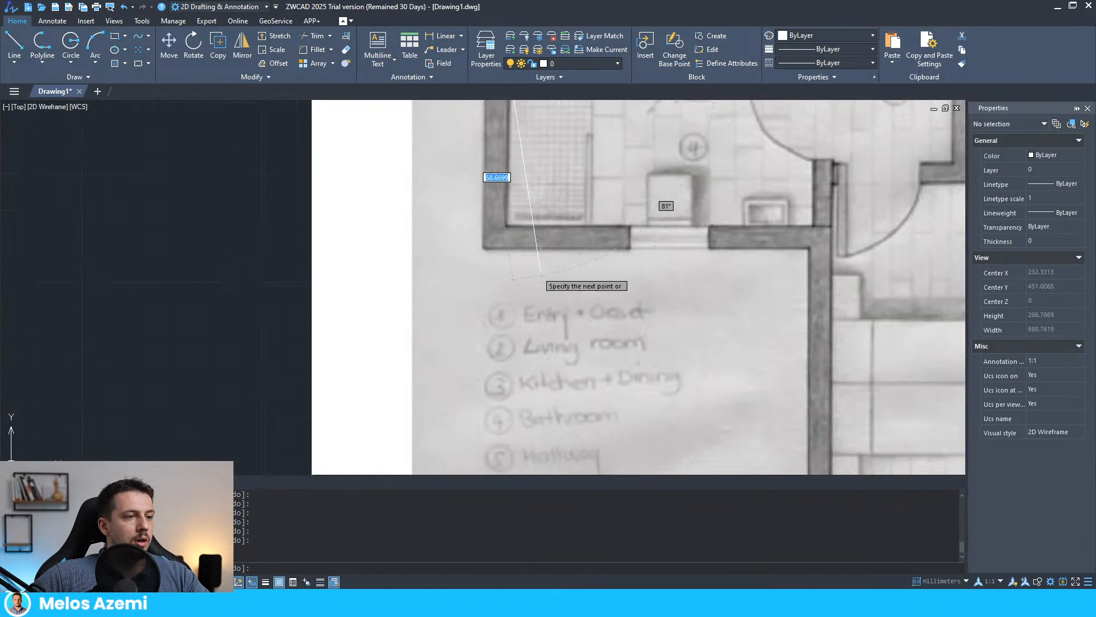
{"action": "scroll", "coordinate": [453, 165], "scroll_direction": "up", "scroll_amount": 3}
{"action": "left_click", "coordinate": [462, 169]}
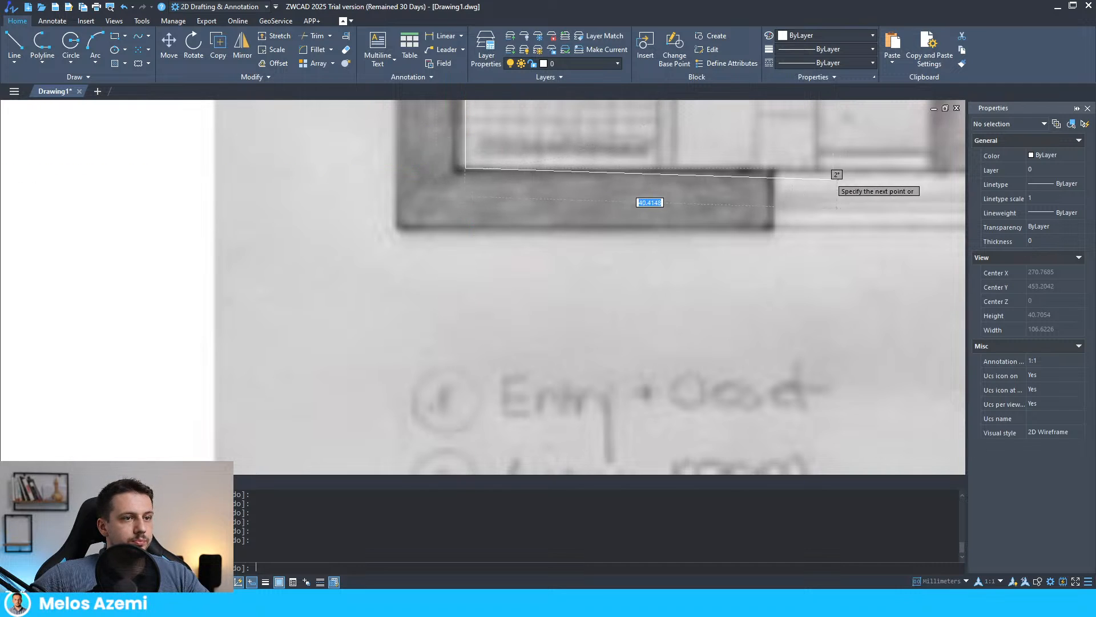
- Trace the bathroom's lower wall along its inner face to the window jamb, across the wall end, and back to the outer corner
{"action": "left_click", "coordinate": [770, 167]}
{"action": "left_click", "coordinate": [770, 227]}
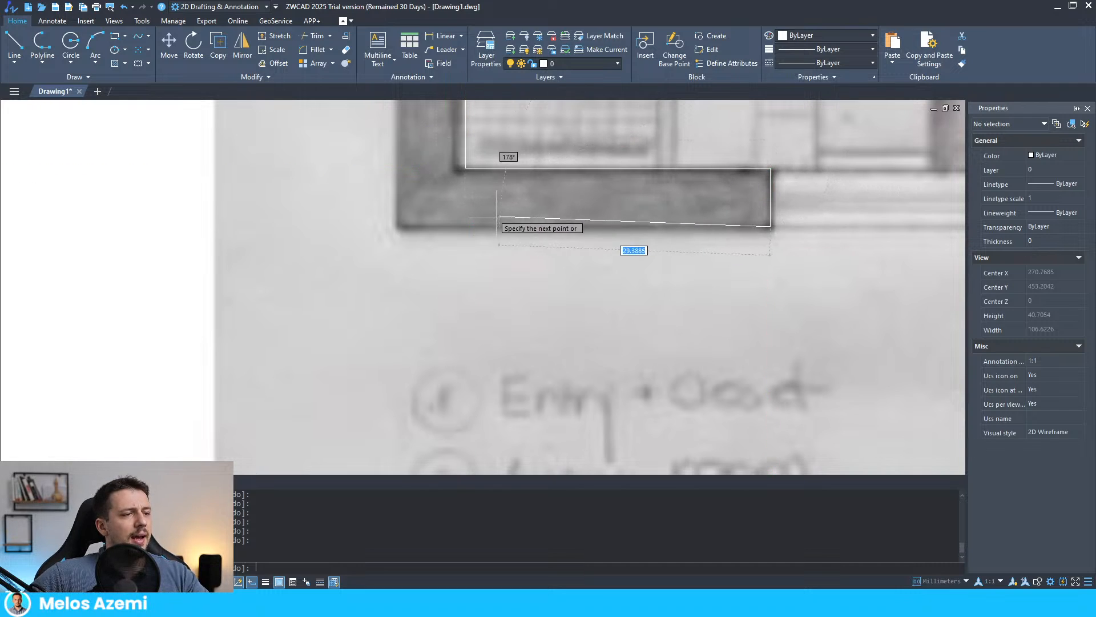
{"action": "left_click", "coordinate": [398, 227]}
- Close the wall outline with a line about 187 mm up the exterior face, then along the upper wall's outer face to the kitchen window jamb
{"action": "scroll", "coordinate": [400, 228], "scroll_direction": "down", "scroll_amount": 5}
{"action": "scroll", "coordinate": [403, 252], "scroll_direction": "up", "scroll_amount": 8}
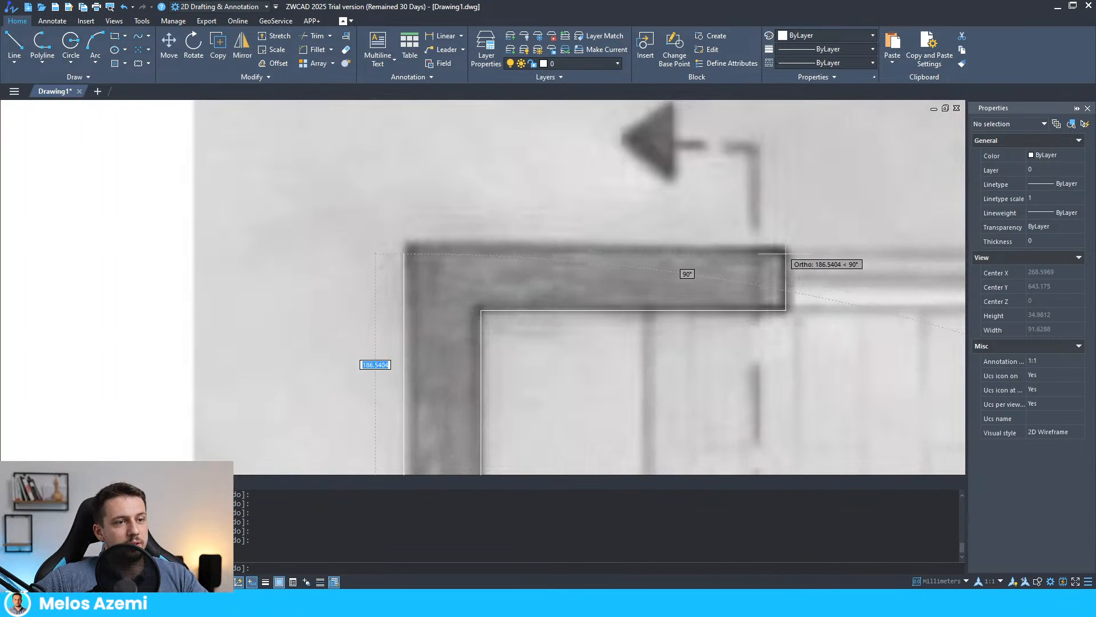
{"action": "left_click", "coordinate": [786, 252]}
{"action": "scroll", "coordinate": [571, 253], "scroll_direction": "down", "scroll_amount": 10}
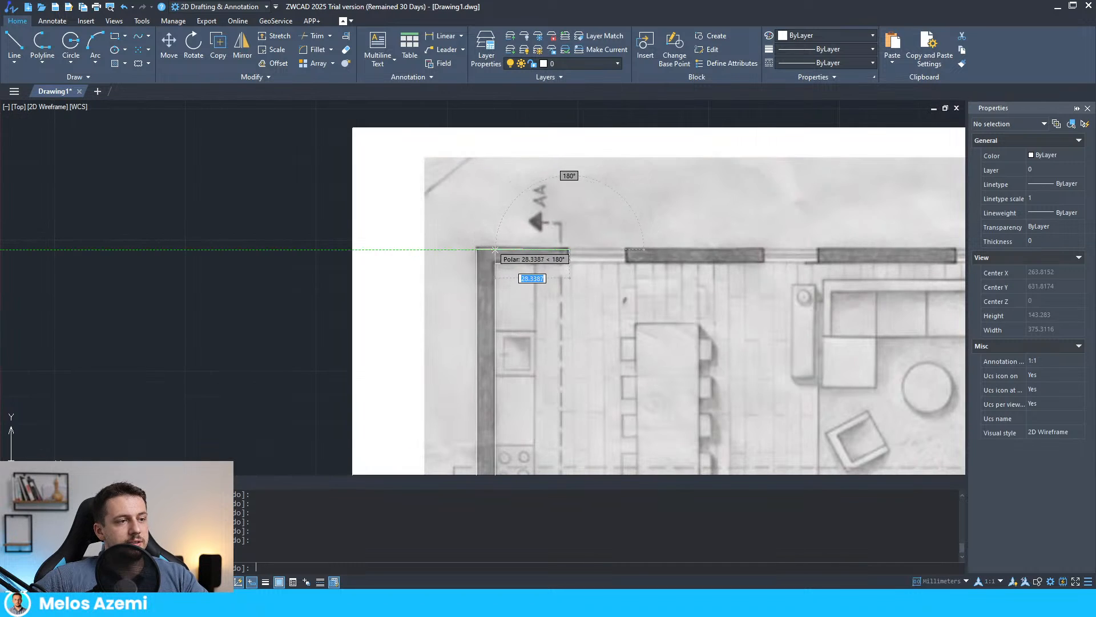
{"action": "key", "text": "Escape"}
- Draw the closed line outline of the upper wall segment between the first two windows, about 5.3 mm thick
{"action": "scroll", "coordinate": [476, 256], "scroll_direction": "up", "scroll_amount": 4}
{"action": "middle_click_drag", "start_coordinate": [501, 102], "coordinate": [487, 197]}
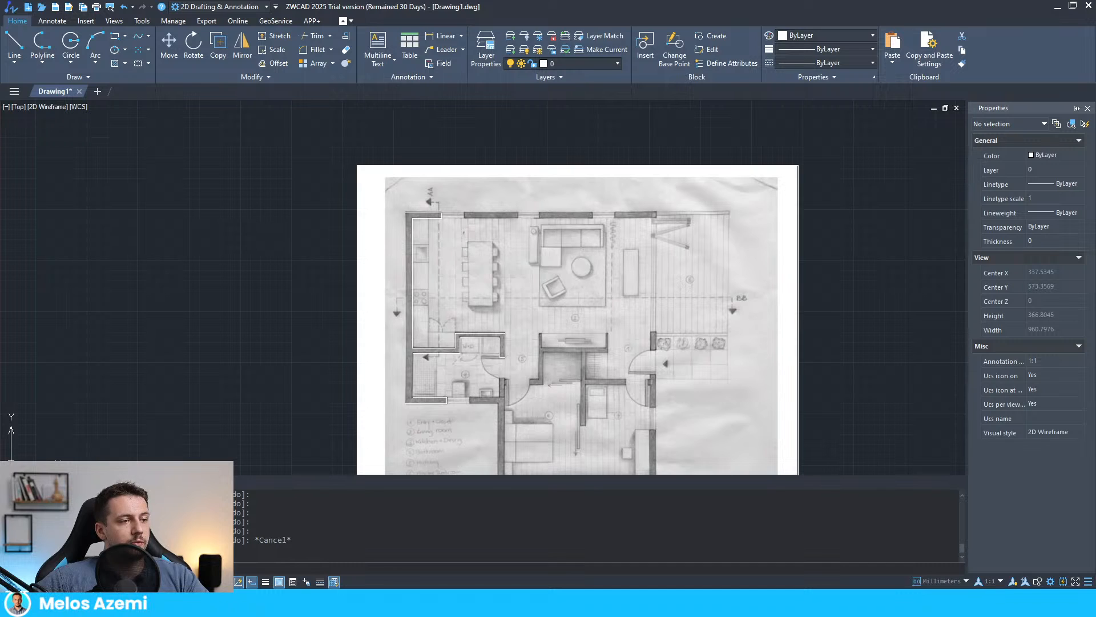
{"action": "scroll", "coordinate": [492, 227], "scroll_direction": "up", "scroll_amount": 3}
{"action": "middle_click_drag", "start_coordinate": [492, 226], "coordinate": [477, 318]}
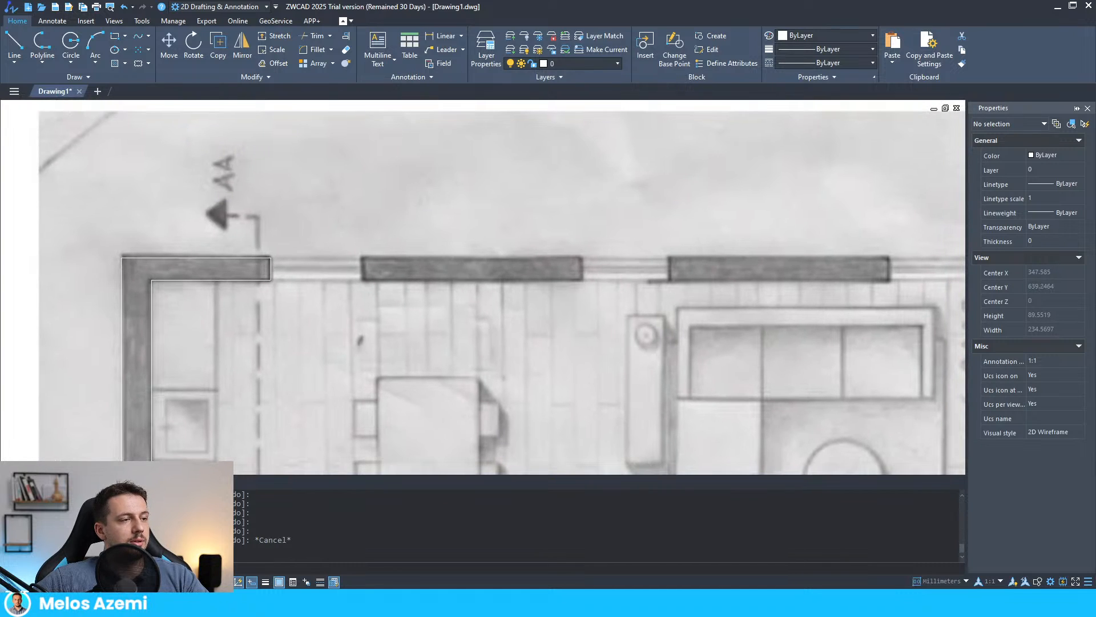
{"action": "left_click", "coordinate": [15, 45]}
{"action": "scroll", "coordinate": [342, 240], "scroll_direction": "up", "scroll_amount": 5}
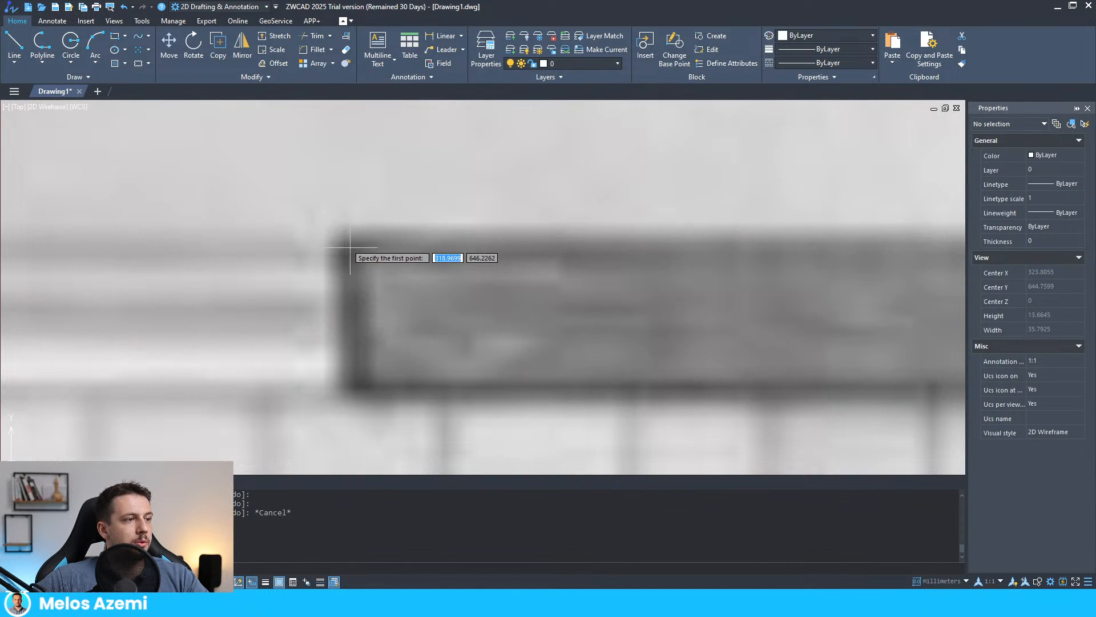
{"action": "left_click", "coordinate": [343, 245]}
{"action": "scroll", "coordinate": [343, 245], "scroll_direction": "down", "scroll_amount": 3}
{"action": "scroll", "coordinate": [364, 278], "scroll_direction": "up", "scroll_amount": 2}
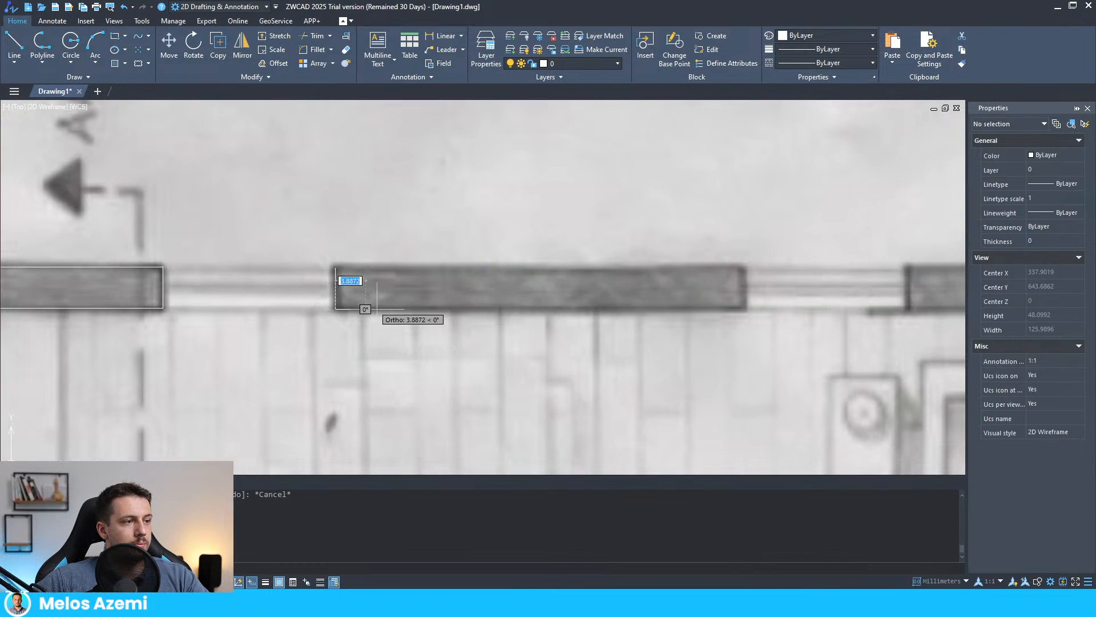
{"action": "left_click", "coordinate": [747, 309]}
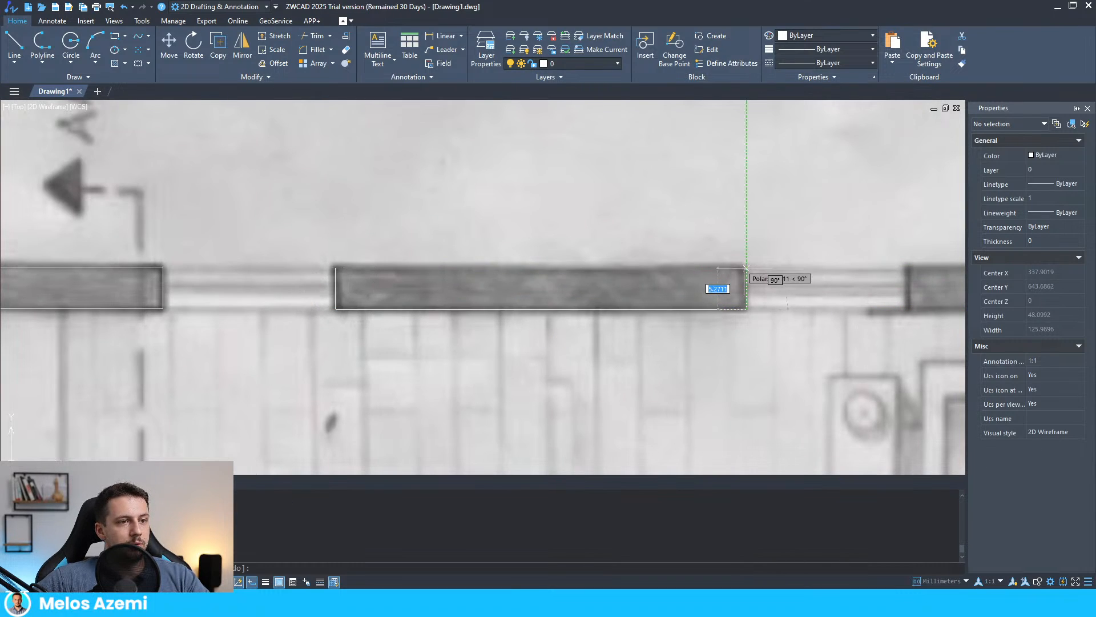
{"action": "left_click", "coordinate": [746, 268]}
{"action": "left_click", "coordinate": [337, 268]}
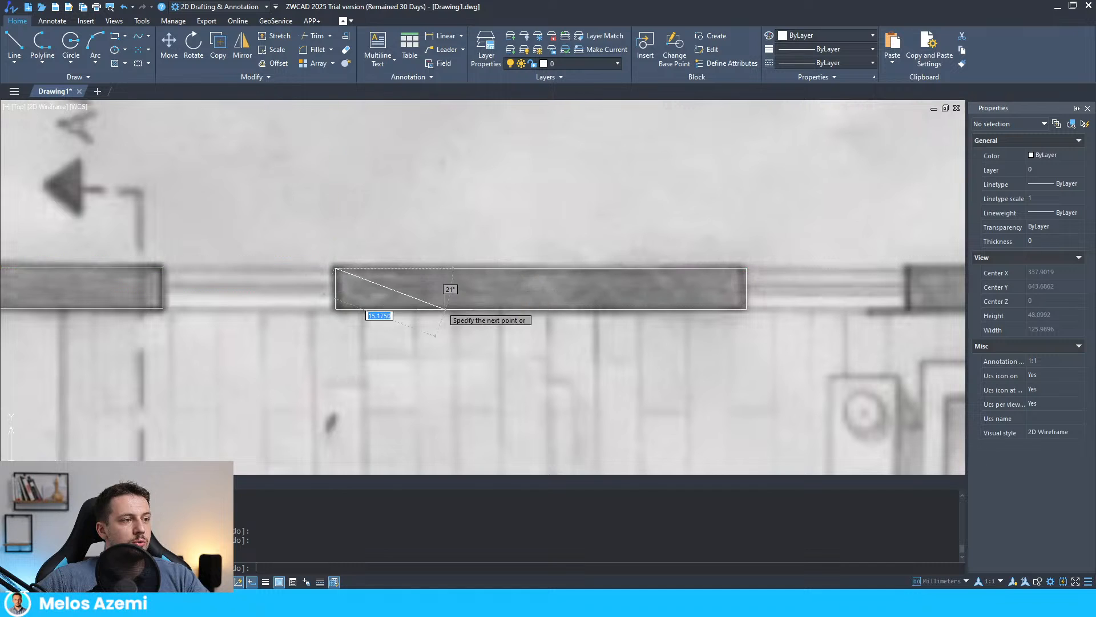
{"action": "scroll", "coordinate": [361, 291], "scroll_direction": "up", "scroll_amount": 2}
{"action": "scroll", "coordinate": [358, 189], "scroll_direction": "up", "scroll_amount": 2}
{"action": "key", "text": "Escape"}
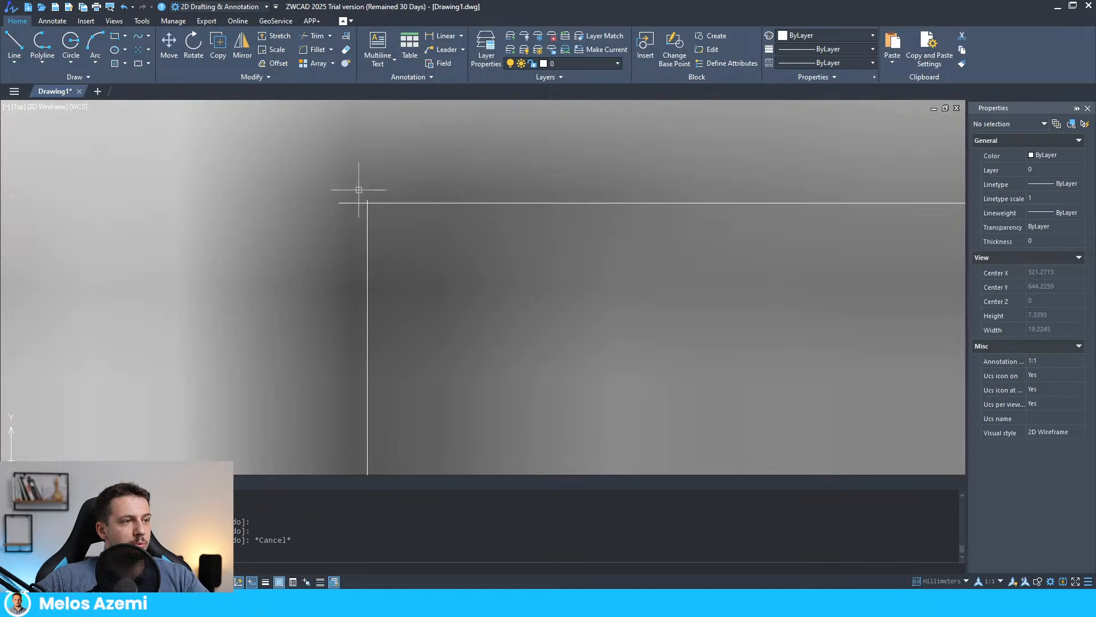
- Trim the overhanging end of the outer face line at the new wall segment's upper corner beside the kitchen window
{"action": "type", "text": "tr"}
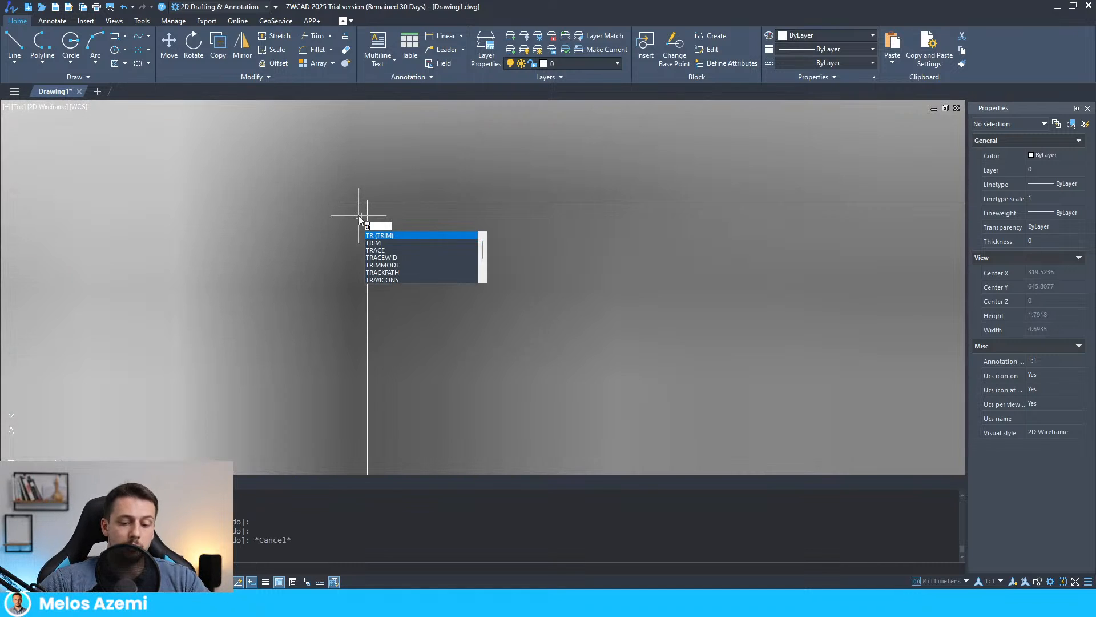
{"action": "key", "text": "Return"}
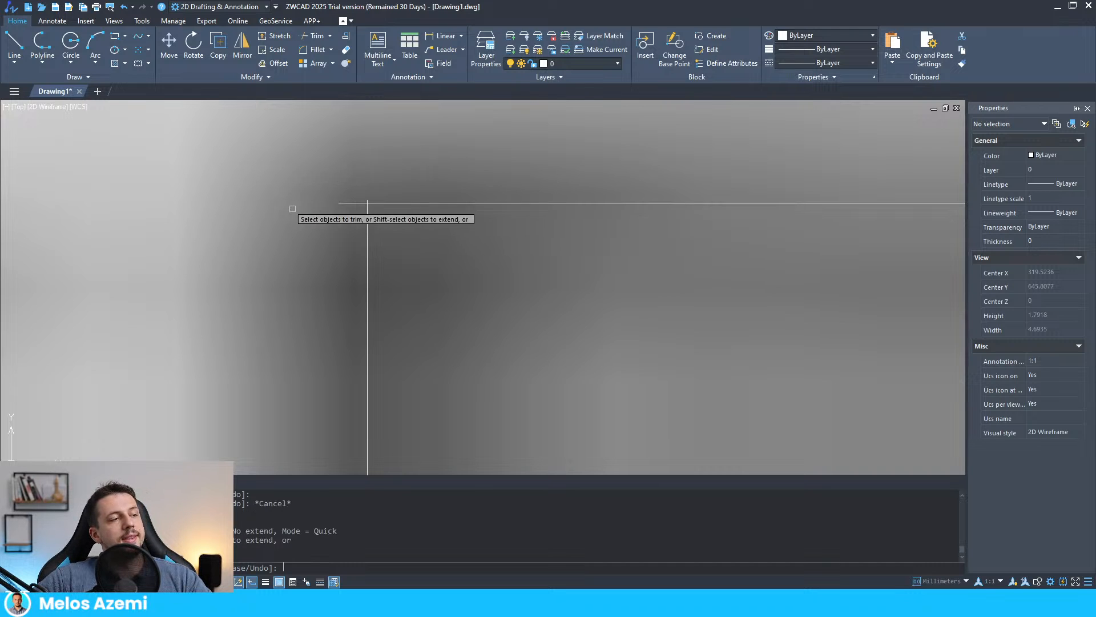
{"action": "left_click", "coordinate": [349, 202]}
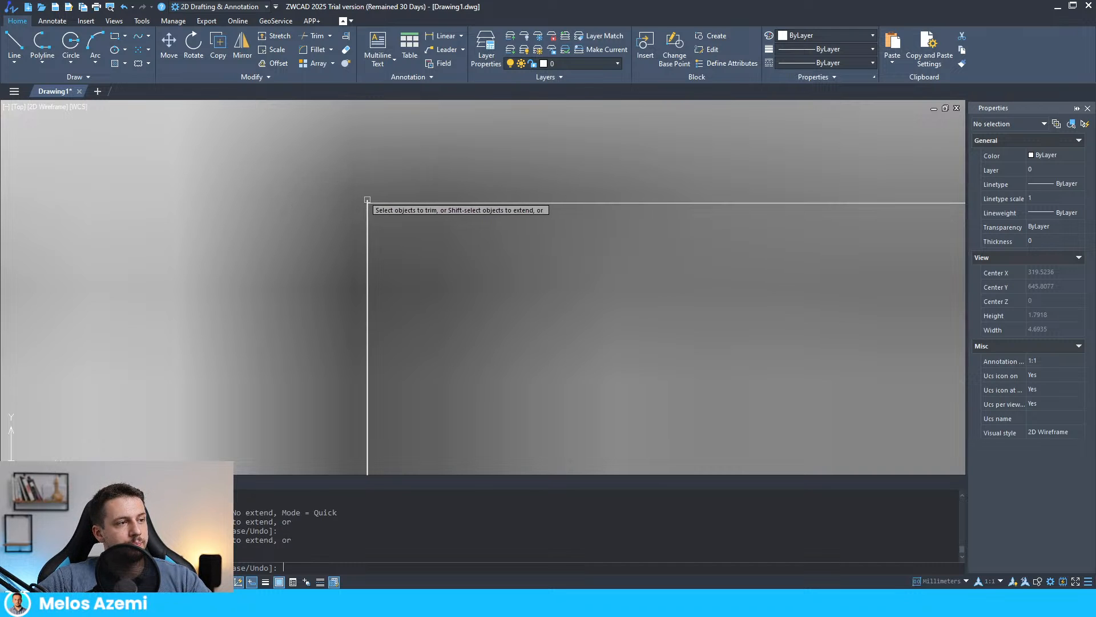
{"action": "scroll", "coordinate": [368, 199], "scroll_direction": "down", "scroll_amount": 15}
{"action": "key", "text": "Escape"}
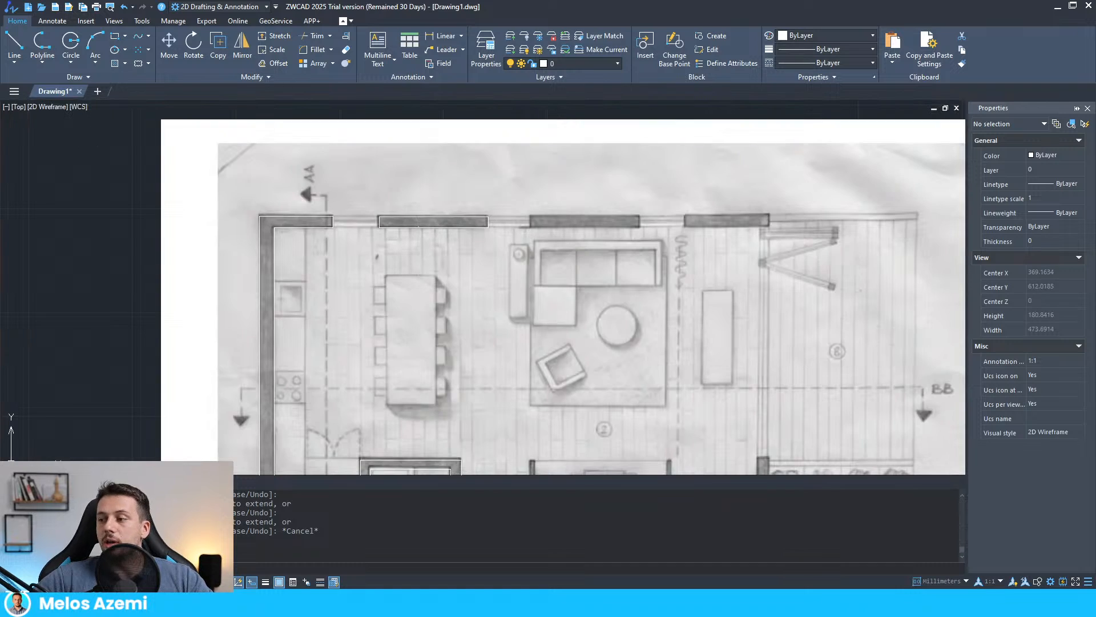
{"action": "scroll", "coordinate": [618, 194], "scroll_direction": "down", "scroll_amount": 5}
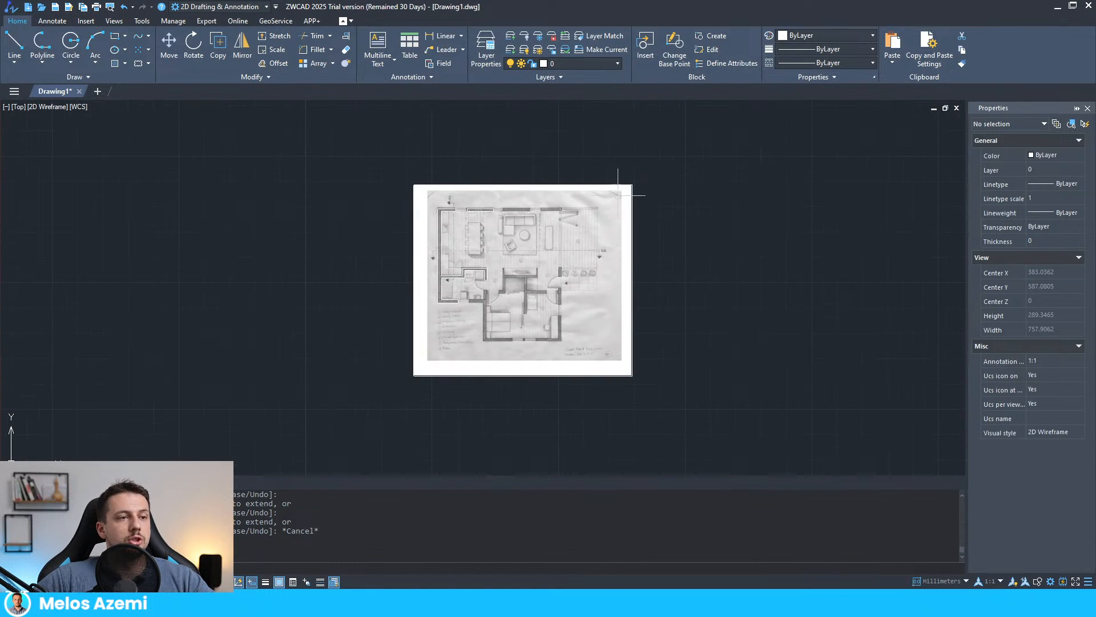
{"action": "left_click_drag", "start_coordinate": [675, 177], "coordinate": [656, 477]}
{"action": "right_click_drag", "start_coordinate": [681, 446], "coordinate": [860, 429]}
{"action": "scroll", "coordinate": [668, 230], "scroll_direction": "up", "scroll_amount": 2}
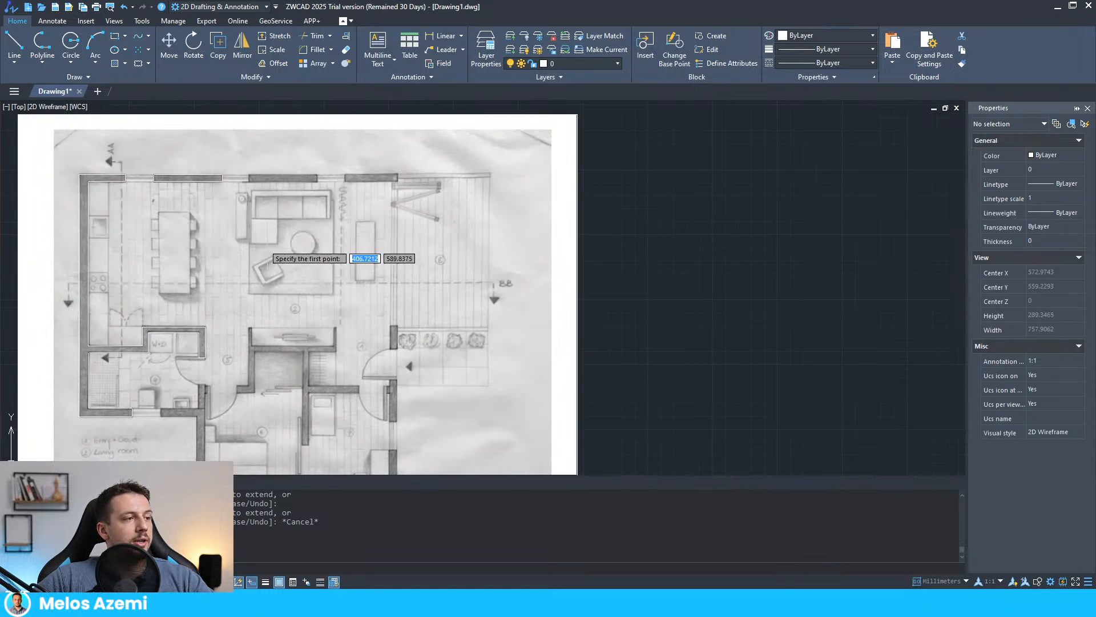
{"action": "key", "text": "Escape"}
{"action": "scroll", "coordinate": [457, 272], "scroll_direction": "down", "scroll_amount": 4}
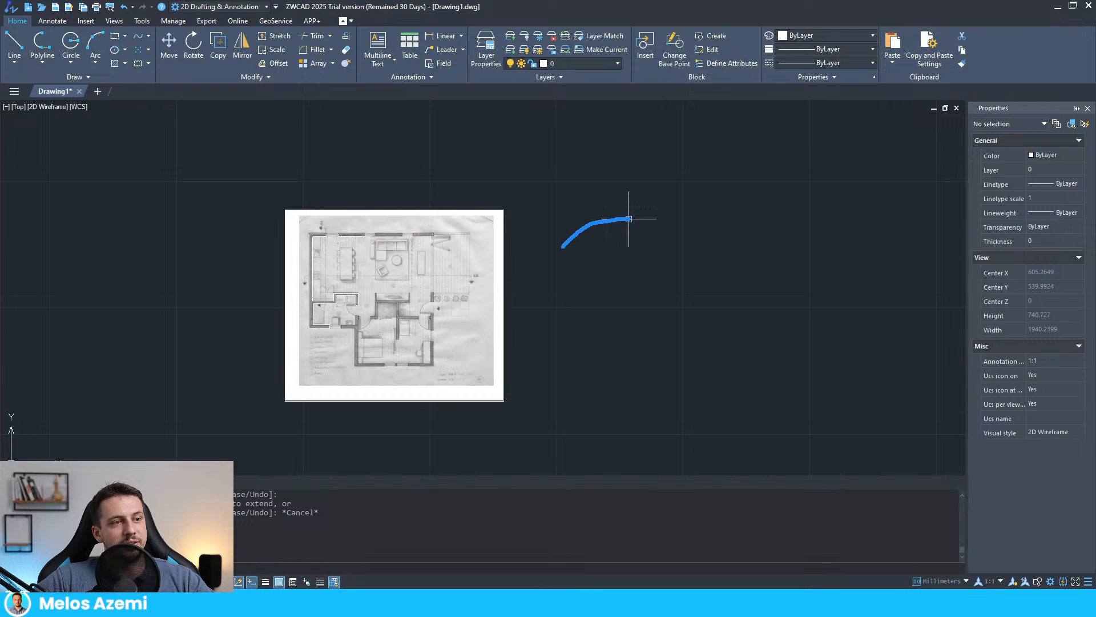
- Draw a circle centred on the living room's round coffee table, reaching out to the table's edge
{"action": "right_click_drag", "start_coordinate": [629, 219], "coordinate": [664, 343]}
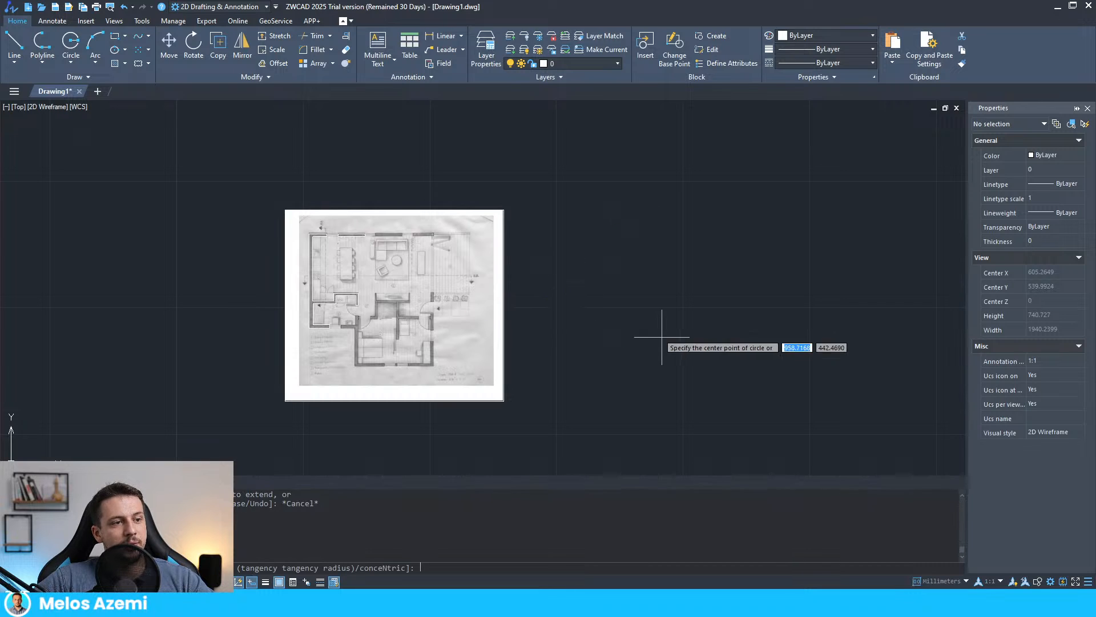
{"action": "scroll", "coordinate": [390, 258], "scroll_direction": "up", "scroll_amount": 2}
{"action": "scroll", "coordinate": [393, 266], "scroll_direction": "up", "scroll_amount": 8}
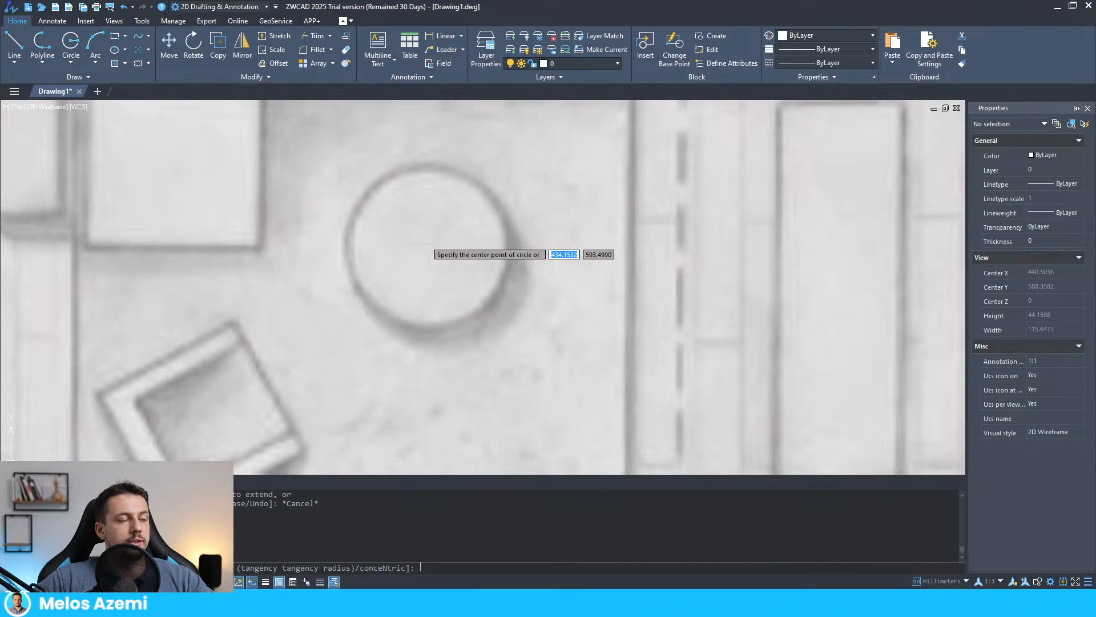
{"action": "left_click", "coordinate": [429, 244]}
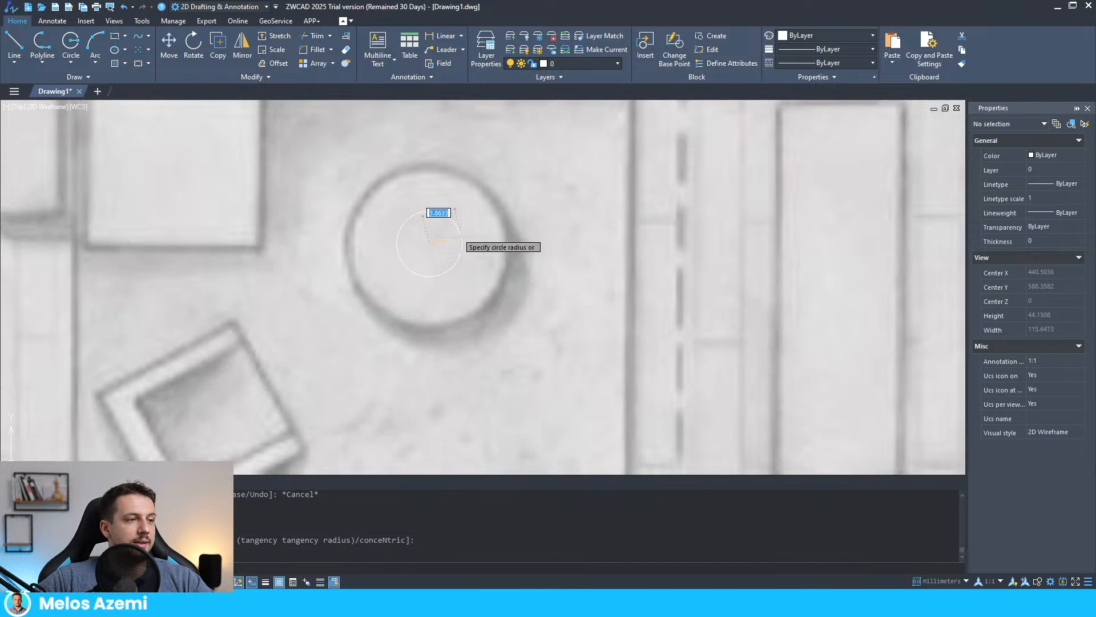
{"action": "left_click", "coordinate": [502, 235]}
{"action": "scroll", "coordinate": [577, 251], "scroll_direction": "down", "scroll_amount": 7}
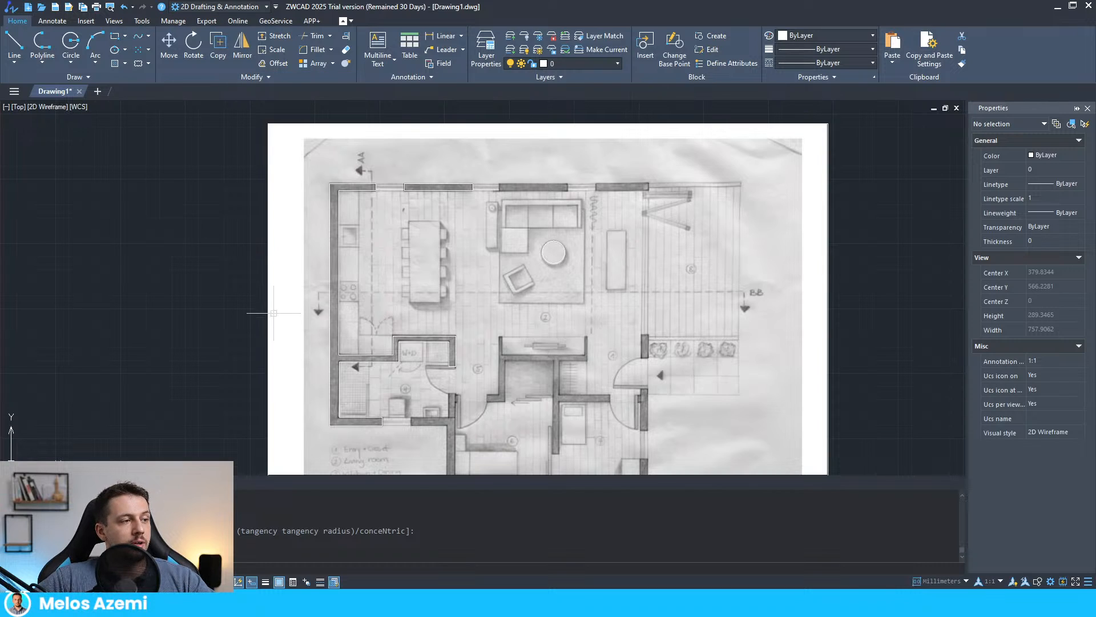
{"action": "key", "text": "Escape"}
- Examine the gesture and command assignments in the Smart Mouse settings (SMARTMOUSECONFIG), then close the settings
{"action": "type", "text": "smart"}
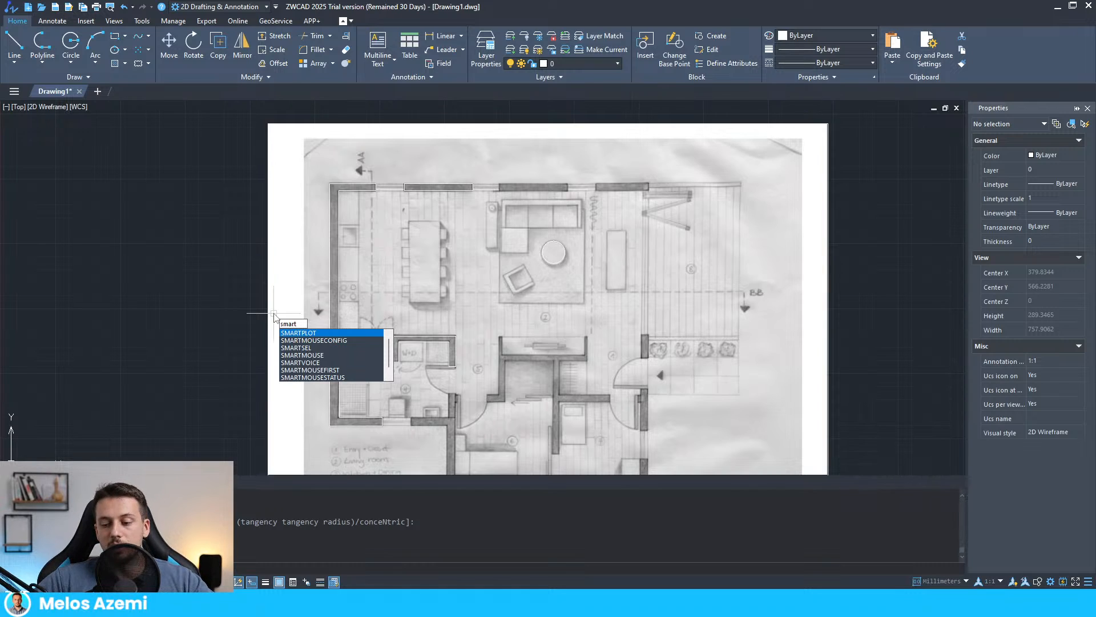
{"action": "left_click", "coordinate": [331, 342]}
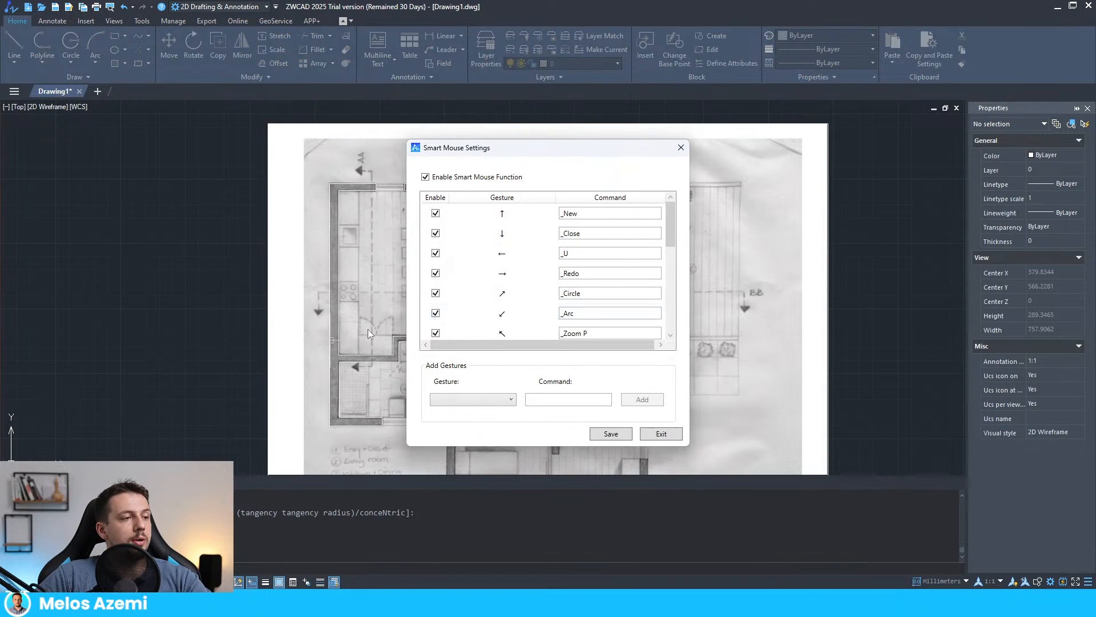
{"action": "scroll", "coordinate": [523, 301], "scroll_direction": "down", "scroll_amount": 5}
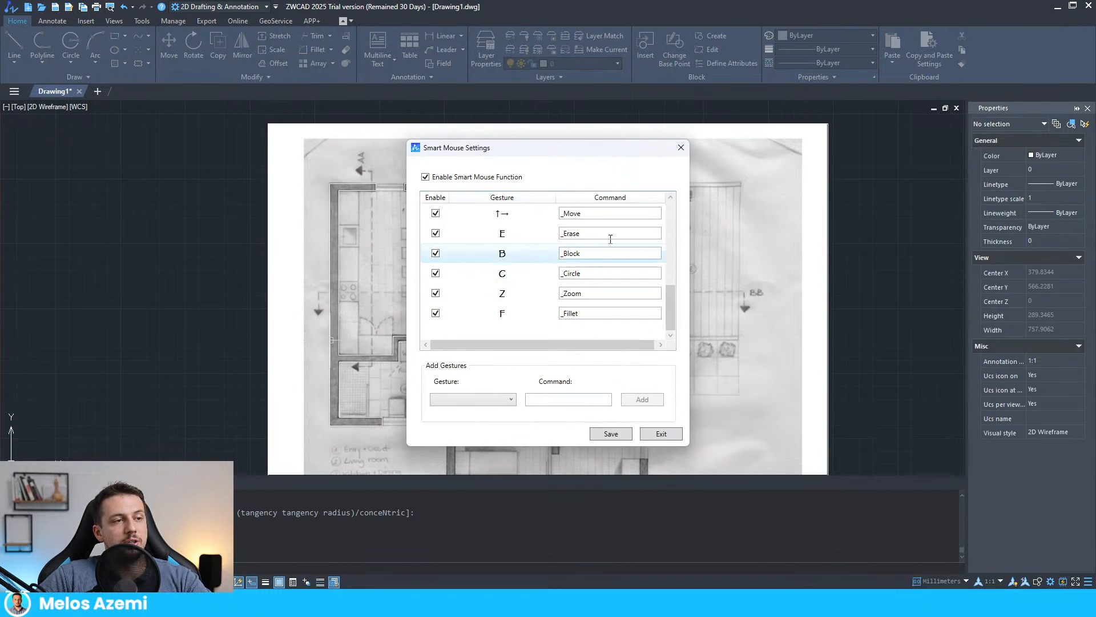
{"action": "scroll", "coordinate": [622, 205], "scroll_direction": "up", "scroll_amount": 5}
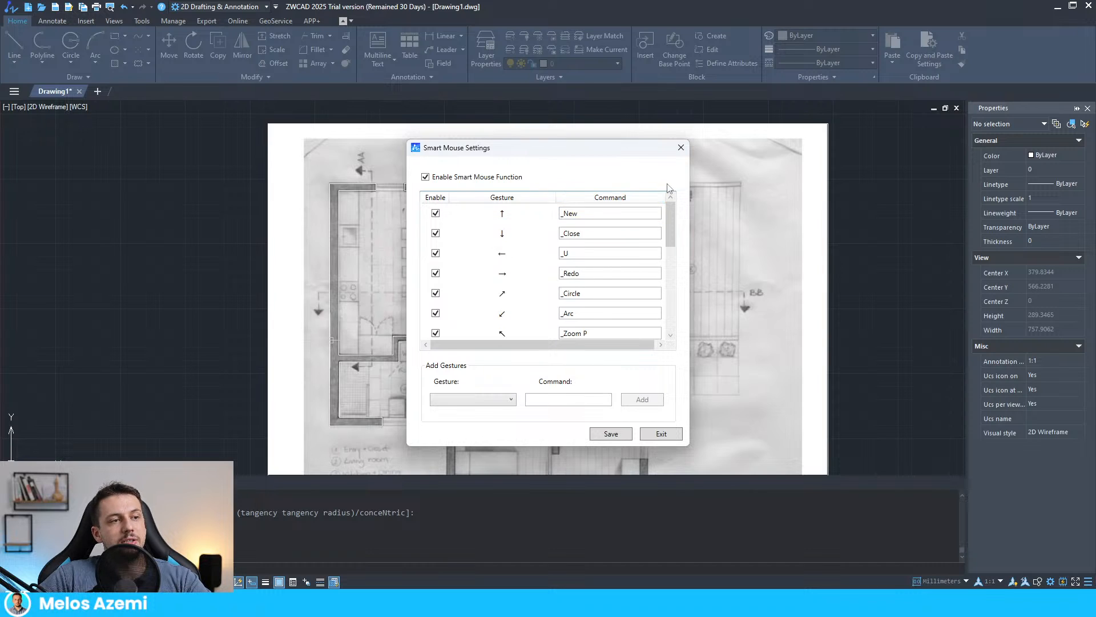
{"action": "left_click", "coordinate": [680, 147]}
- Undo the recent view changes and the circle drawn over the round coffee table
{"action": "scroll", "coordinate": [397, 167], "scroll_direction": "up", "scroll_amount": 3}
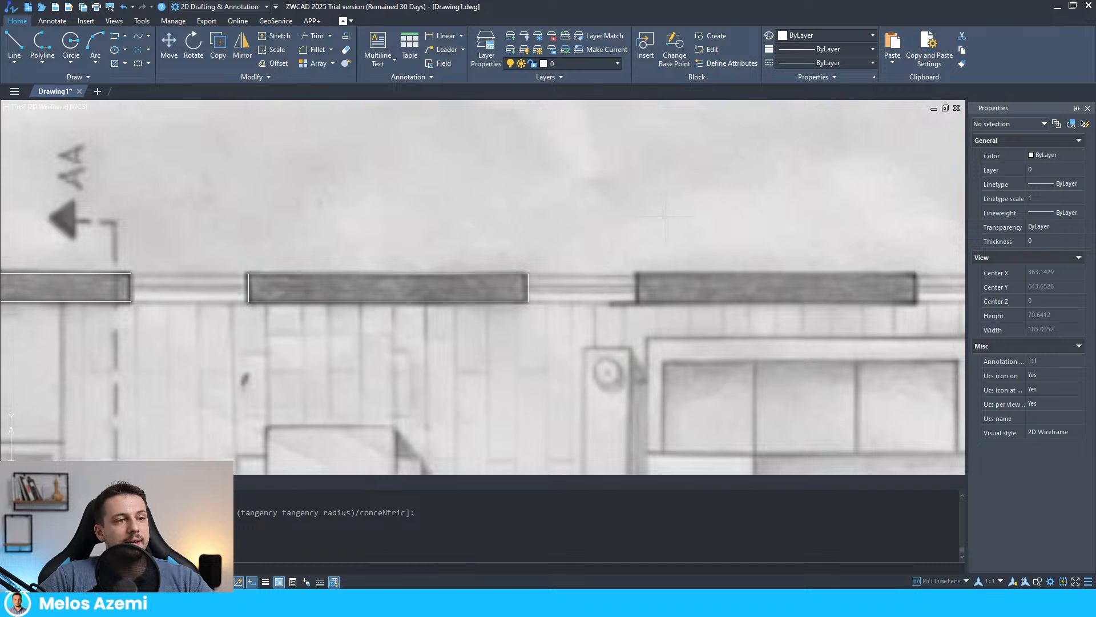
{"action": "right_click_drag", "start_coordinate": [666, 217], "coordinate": [474, 217]}
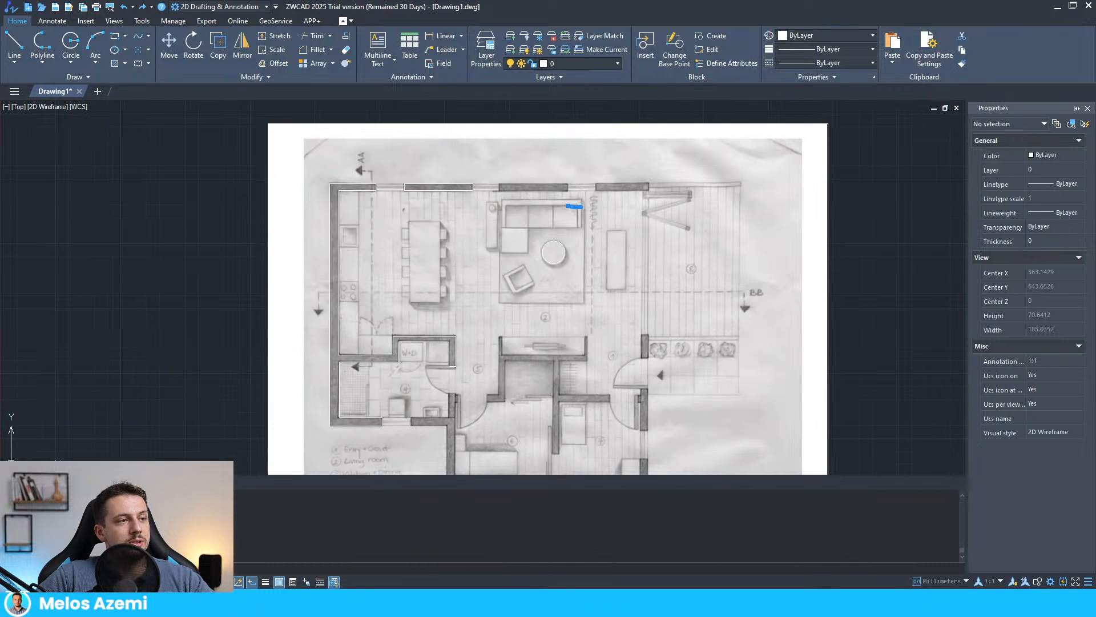
{"action": "scroll", "coordinate": [576, 254], "scroll_direction": "up", "scroll_amount": 4}
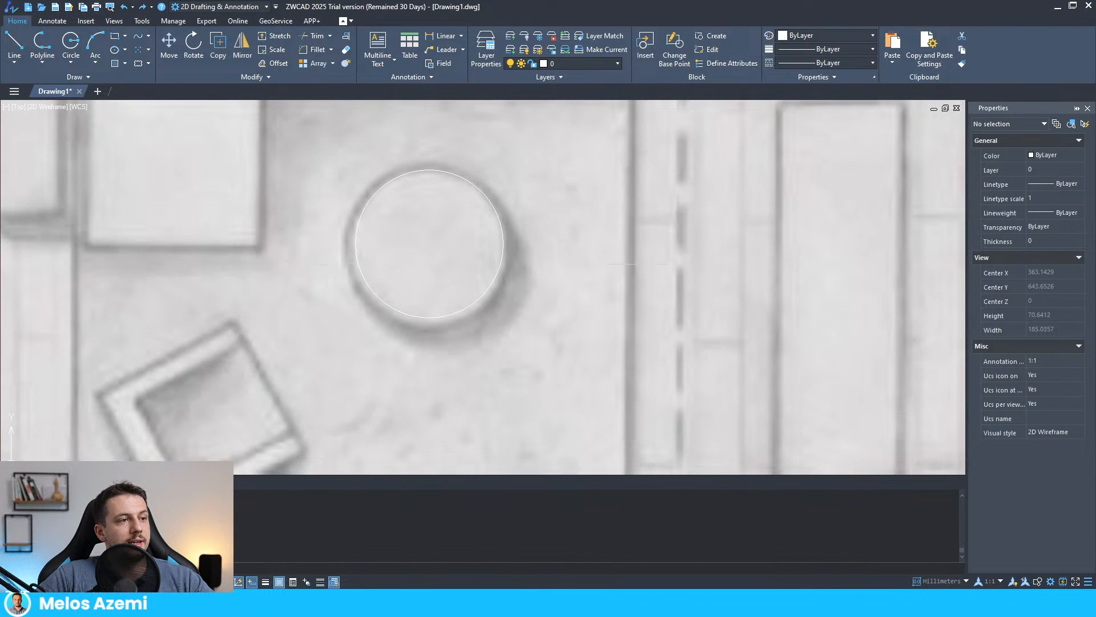
{"action": "scroll", "coordinate": [394, 261], "scroll_direction": "down", "scroll_amount": 5}
{"action": "scroll", "coordinate": [326, 236], "scroll_direction": "up", "scroll_amount": 5}
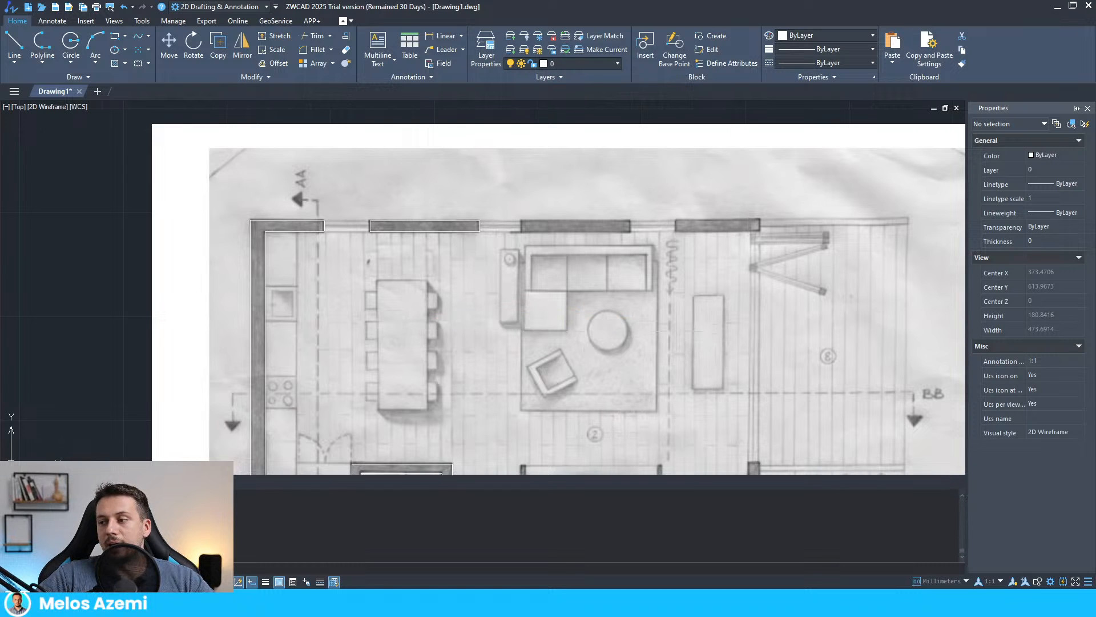
{"action": "scroll", "coordinate": [662, 308], "scroll_direction": "down", "scroll_amount": 5}
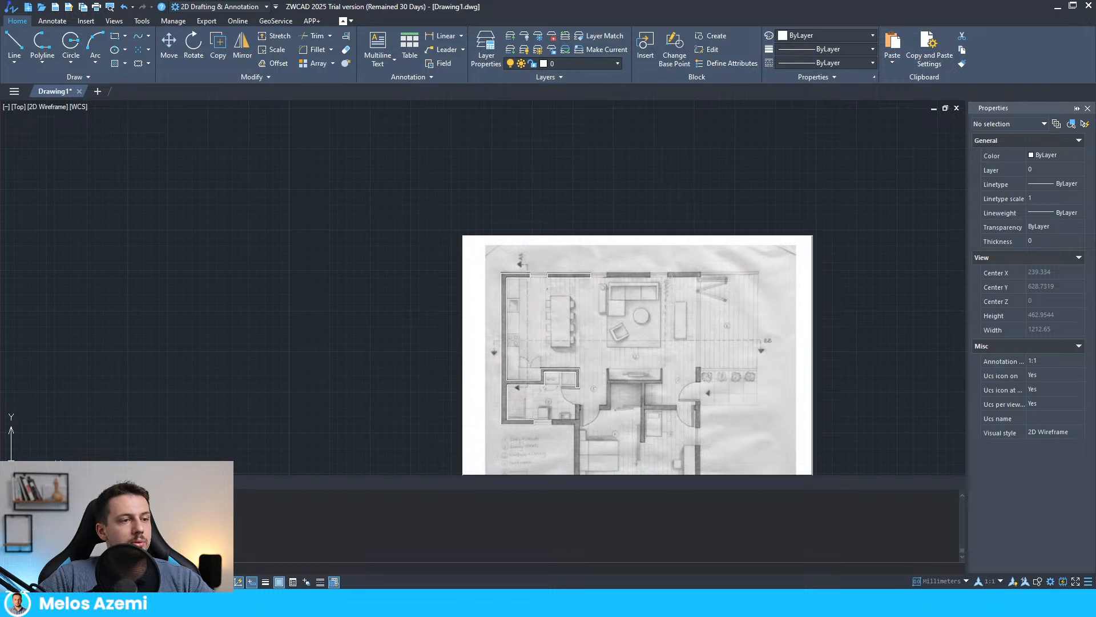
{"action": "scroll", "coordinate": [605, 342], "scroll_direction": "up", "scroll_amount": 5}
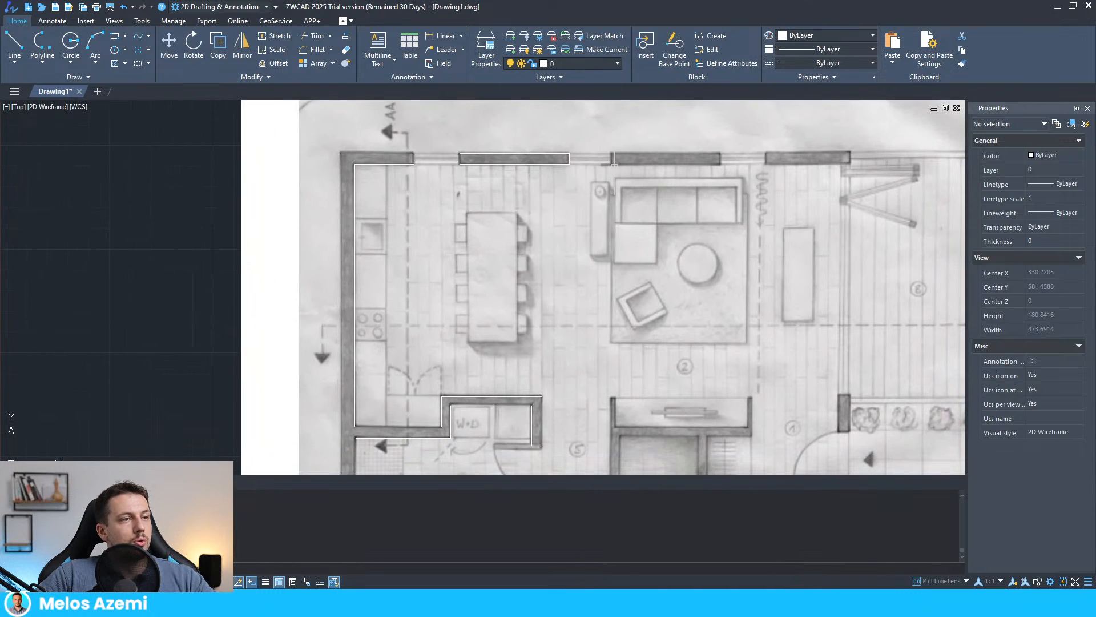
- Draw a vertical line along the kitchen counter's front edge, from the upper wall's inner face down towards the lower wall
{"action": "scroll", "coordinate": [497, 215], "scroll_direction": "down", "scroll_amount": 3}
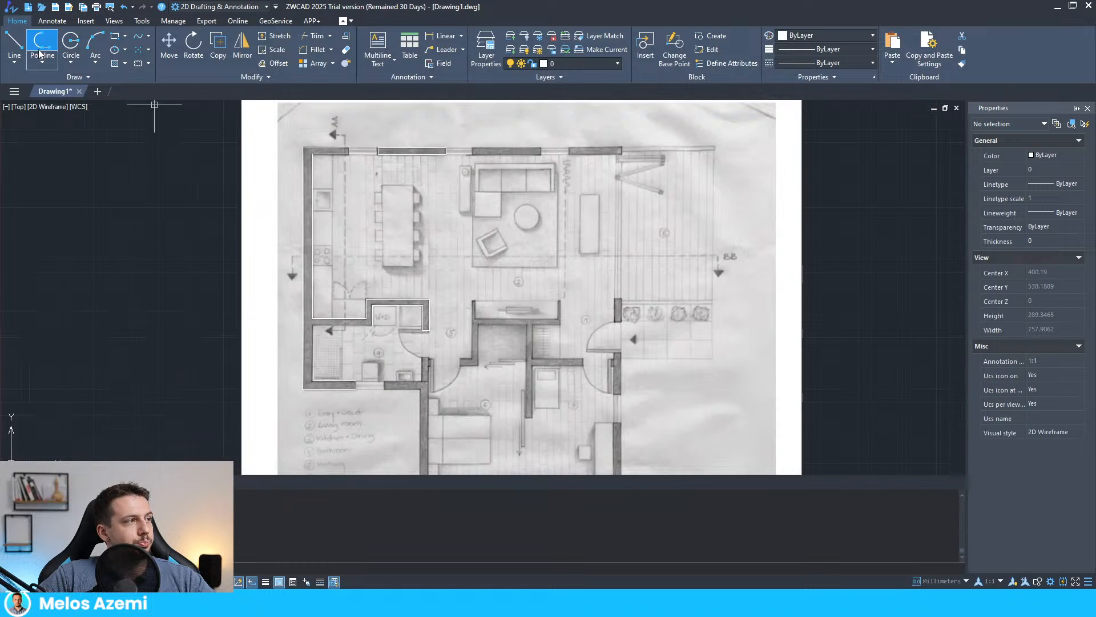
{"action": "left_click", "coordinate": [15, 46]}
{"action": "scroll", "coordinate": [393, 152], "scroll_direction": "up", "scroll_amount": 12}
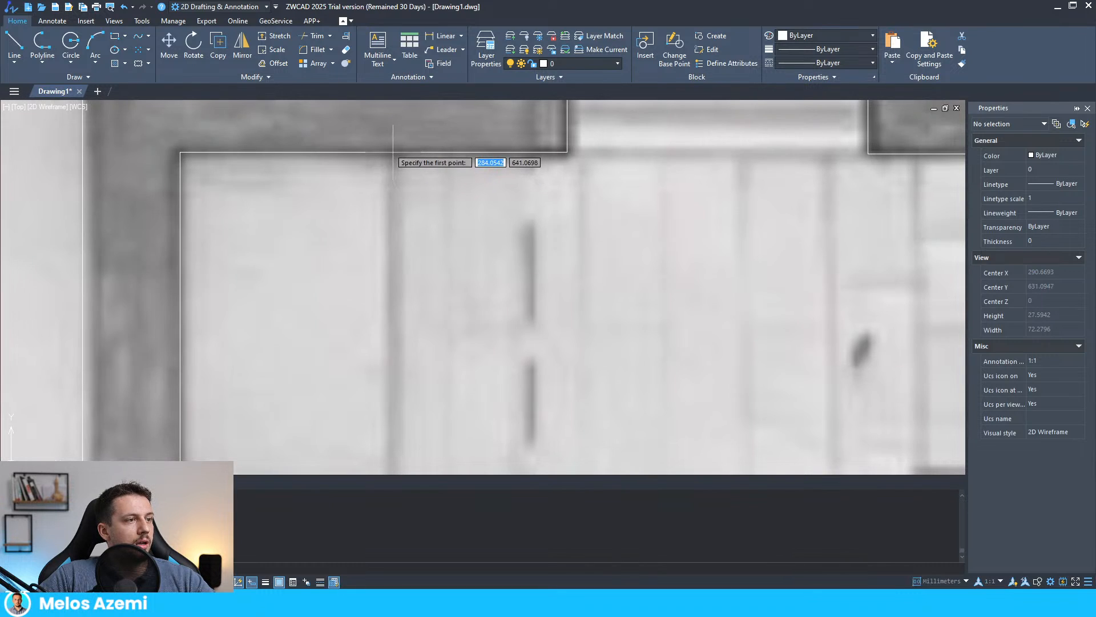
{"action": "left_click", "coordinate": [393, 151]}
{"action": "scroll", "coordinate": [436, 181], "scroll_direction": "down", "scroll_amount": 8}
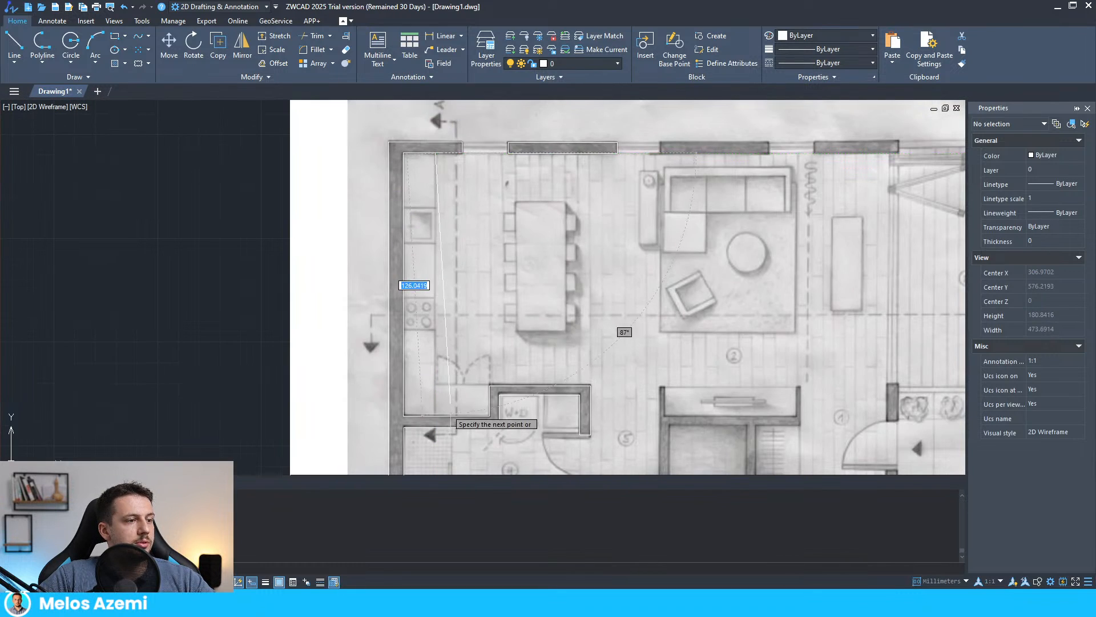
{"action": "scroll", "coordinate": [437, 389], "scroll_direction": "up", "scroll_amount": 3}
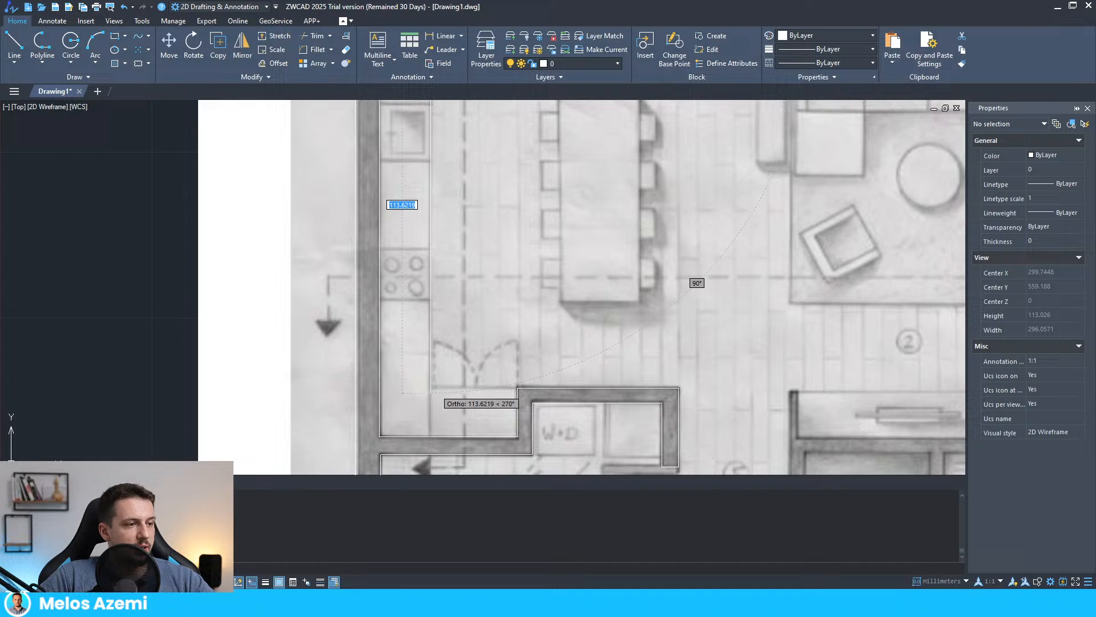
{"action": "scroll", "coordinate": [431, 393], "scroll_direction": "up", "scroll_amount": 7}
{"action": "left_click", "coordinate": [425, 436]}
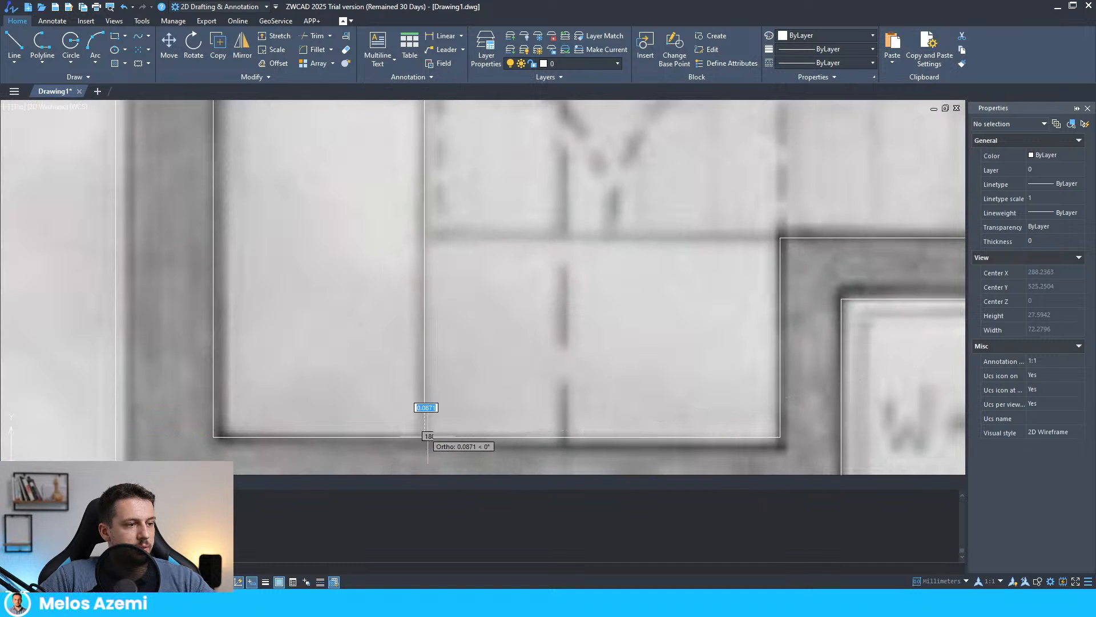
- Close the tiny gap with a short line segment ending exactly on the lower wall's inner face line, and finish the line
{"action": "scroll", "coordinate": [431, 446], "scroll_direction": "up", "scroll_amount": 12}
{"action": "scroll", "coordinate": [358, 416], "scroll_direction": "up", "scroll_amount": 5}
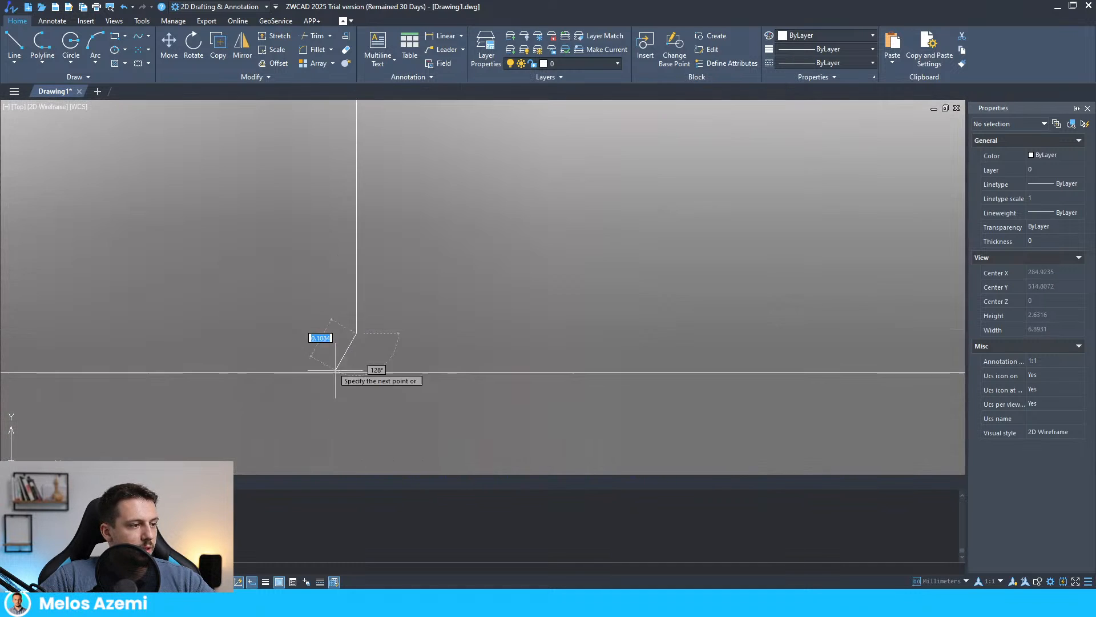
{"action": "left_click", "coordinate": [356, 372]}
{"action": "scroll", "coordinate": [537, 410], "scroll_direction": "down", "scroll_amount": 6}
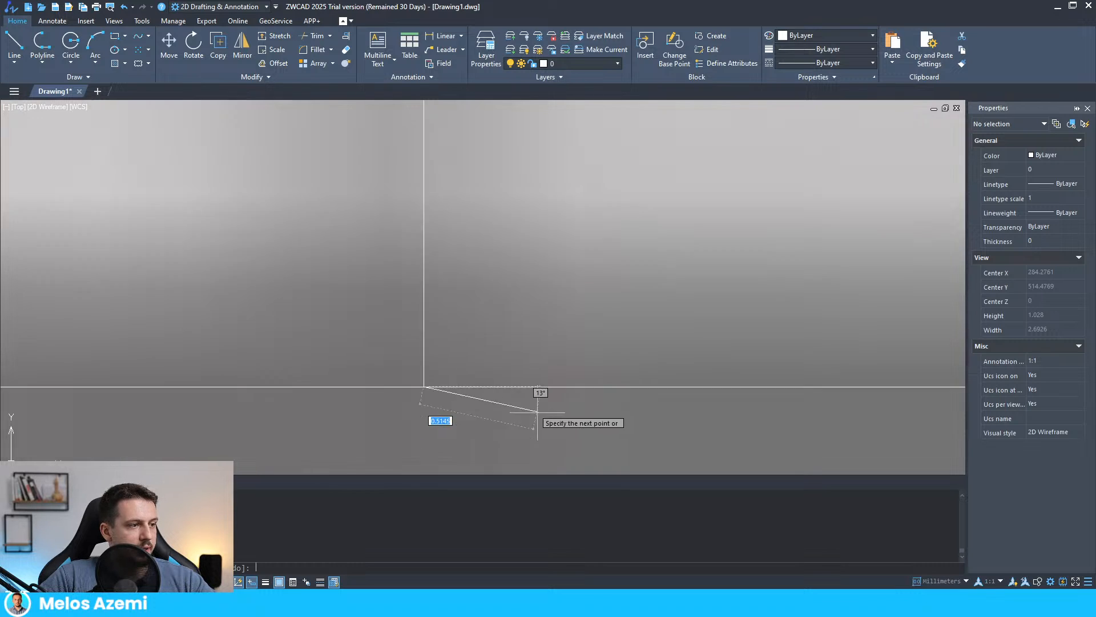
{"action": "key", "text": "Escape"}
- Open the Smart Mouse settings (SMARTMOUSECONFIG) and review the list of gestures and their assigned commands
{"action": "scroll", "coordinate": [446, 411], "scroll_direction": "down", "scroll_amount": 15}
{"action": "scroll", "coordinate": [487, 321], "scroll_direction": "up", "scroll_amount": 2}
{"action": "scroll", "coordinate": [488, 323], "scroll_direction": "up", "scroll_amount": 2}
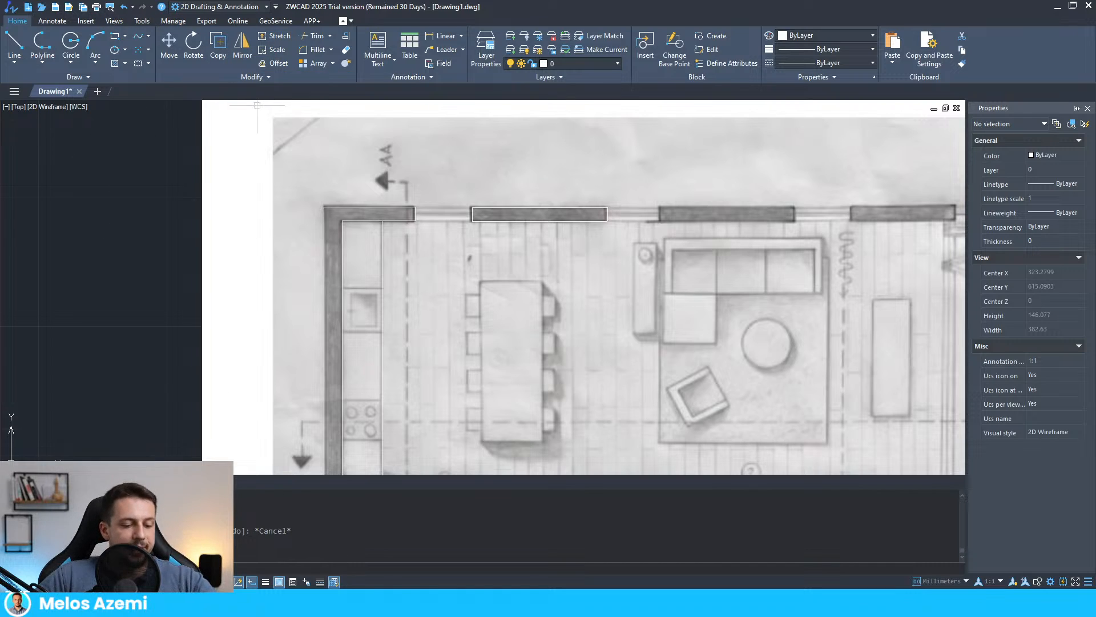
{"action": "type", "text": "smart"}
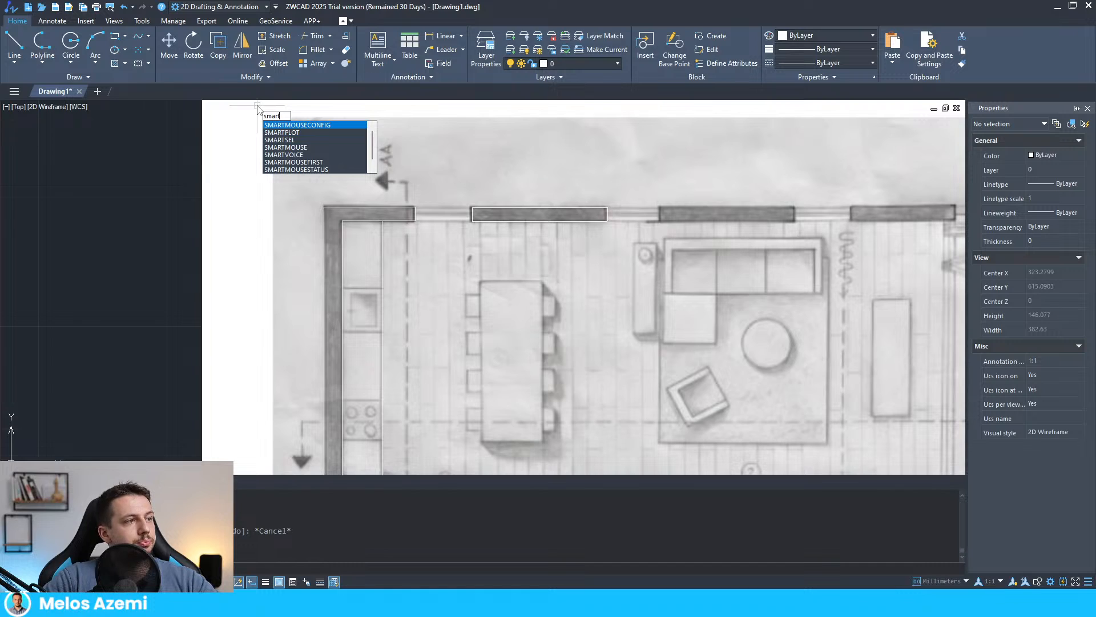
{"action": "key", "text": "Return"}
{"action": "scroll", "coordinate": [514, 264], "scroll_direction": "down", "scroll_amount": 3}
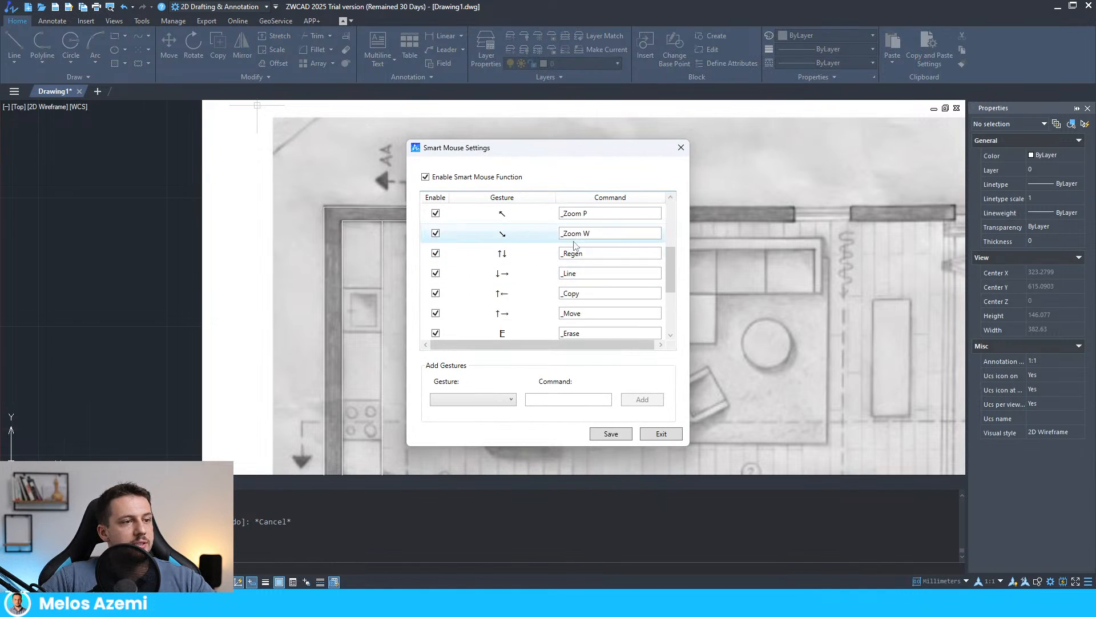
{"action": "scroll", "coordinate": [599, 263], "scroll_direction": "up", "scroll_amount": 3}
{"action": "scroll", "coordinate": [625, 260], "scroll_direction": "down", "scroll_amount": 3}
{"action": "scroll", "coordinate": [625, 260], "scroll_direction": "down", "scroll_amount": 3}
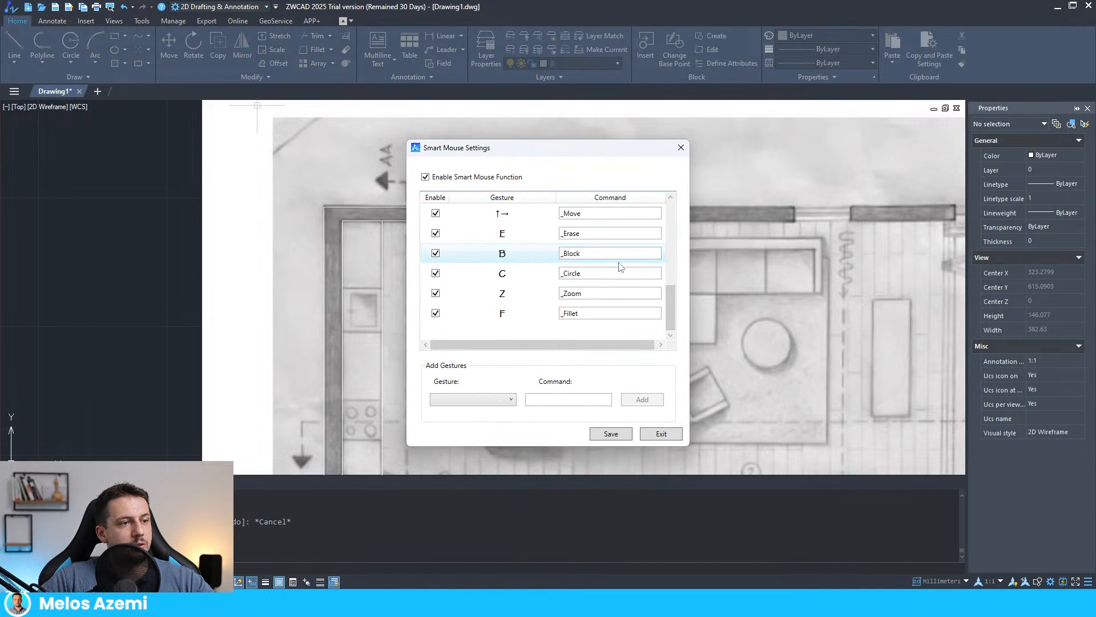
- Add a new mouse gesture R assigned to the rectangle command and save the Smart Mouse settings
{"action": "left_click", "coordinate": [508, 400]}
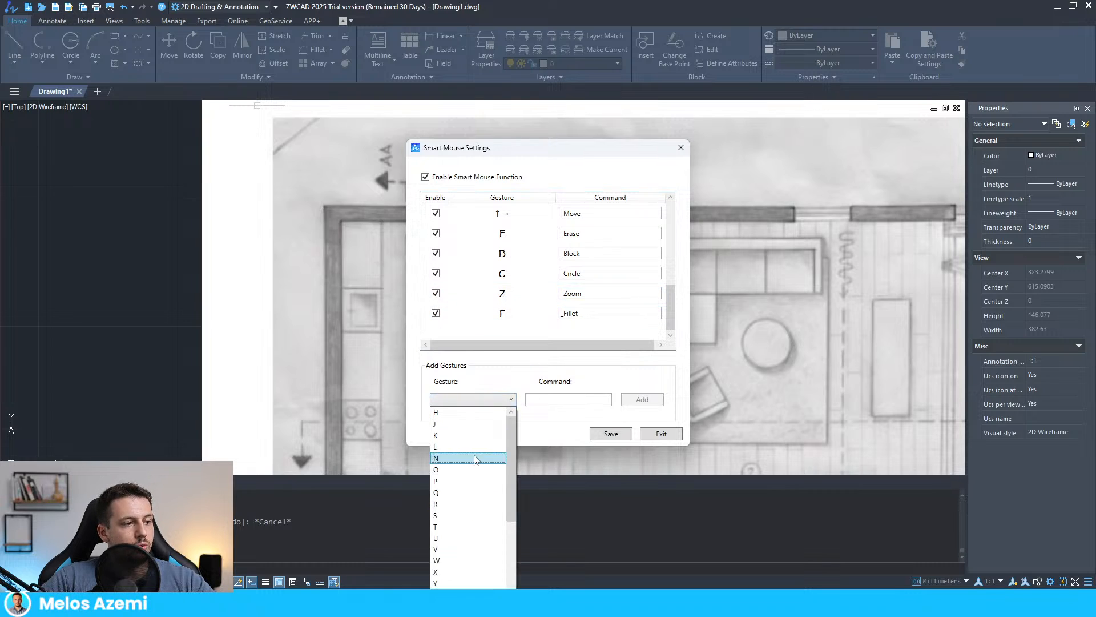
{"action": "left_click", "coordinate": [454, 504]}
{"action": "left_click", "coordinate": [558, 402]}
{"action": "type", "text": "rectangle"}
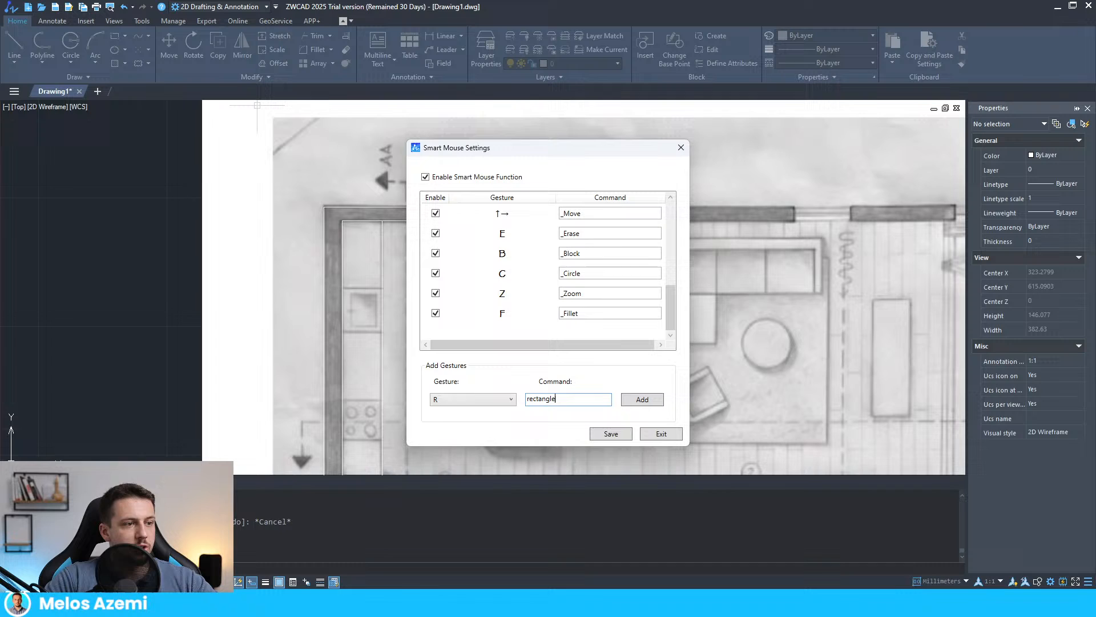
{"action": "left_click", "coordinate": [642, 401]}
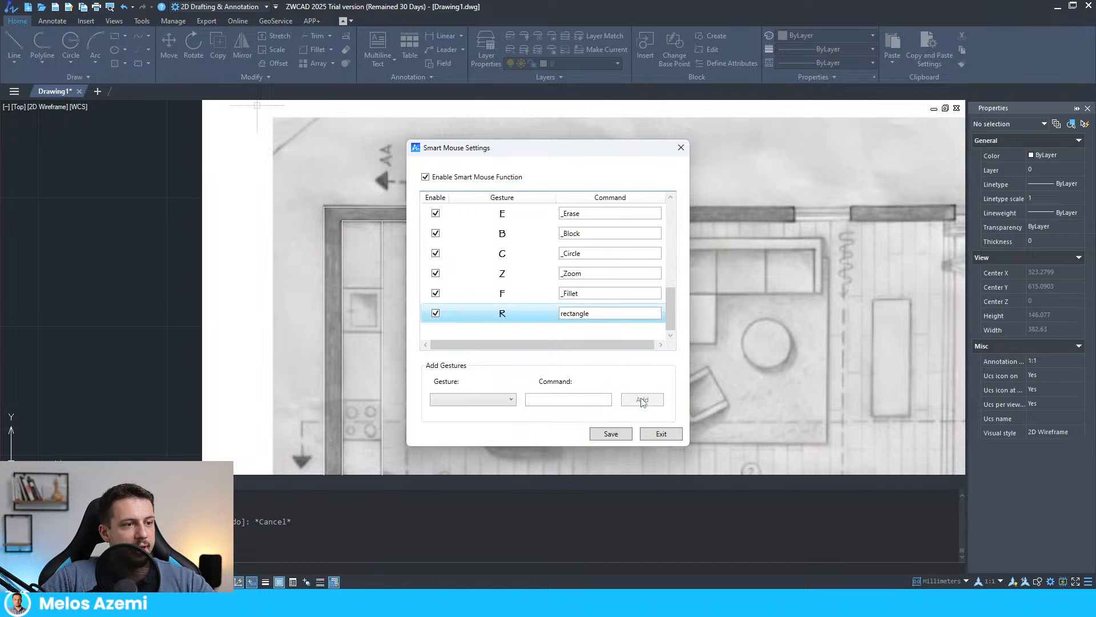
{"action": "left_click", "coordinate": [629, 434]}
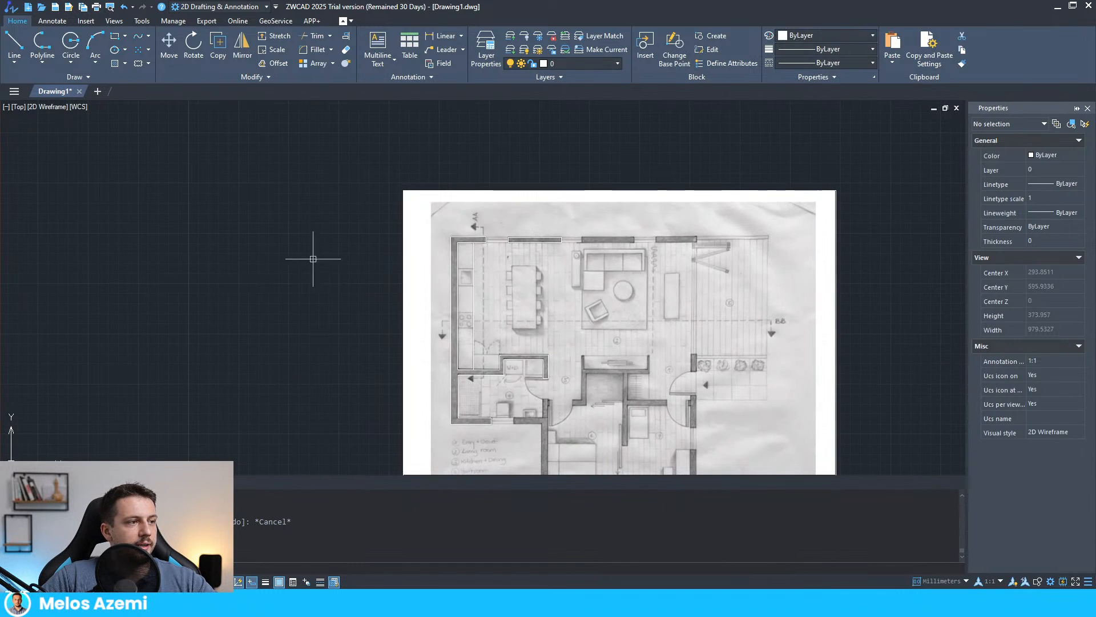
- Use the R mouse gesture to draw a rectangle about 24 by 62 mm over the dining table, corner to opposite corner
{"action": "mouse_move", "coordinate": [286, 326]}
{"action": "right_mouse_down"}
{"action": "mouse_move", "coordinate": [299, 224]}
{"action": "mouse_move", "coordinate": [300, 269]}
{"action": "mouse_move", "coordinate": [336, 340]}
{"action": "right_mouse_up"}
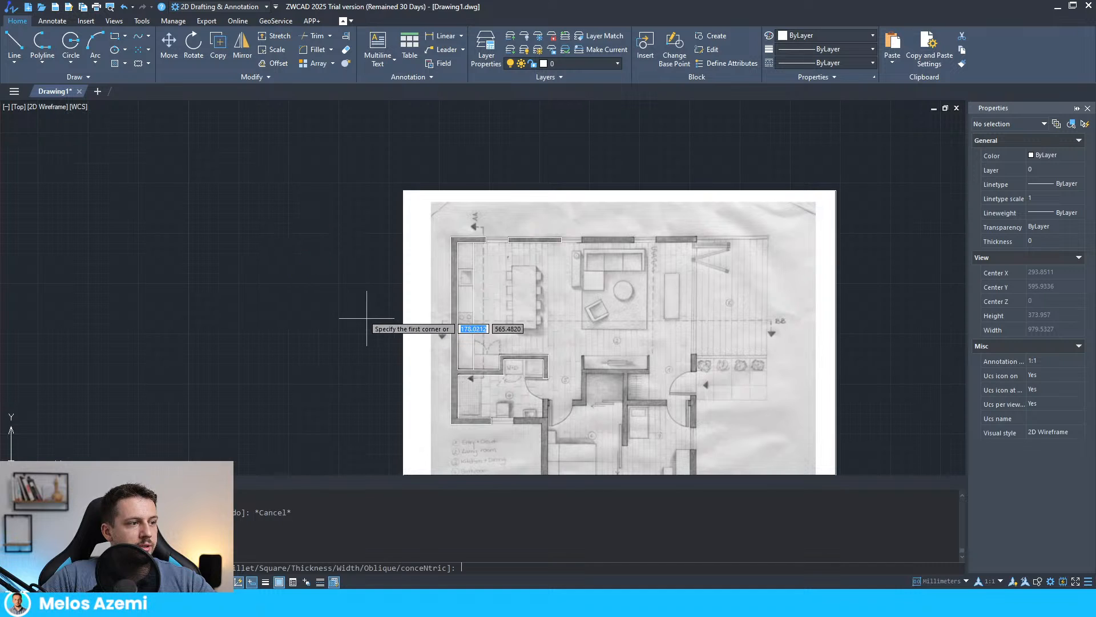
{"action": "scroll", "coordinate": [528, 261], "scroll_direction": "up", "scroll_amount": 5}
{"action": "left_click", "coordinate": [480, 199]}
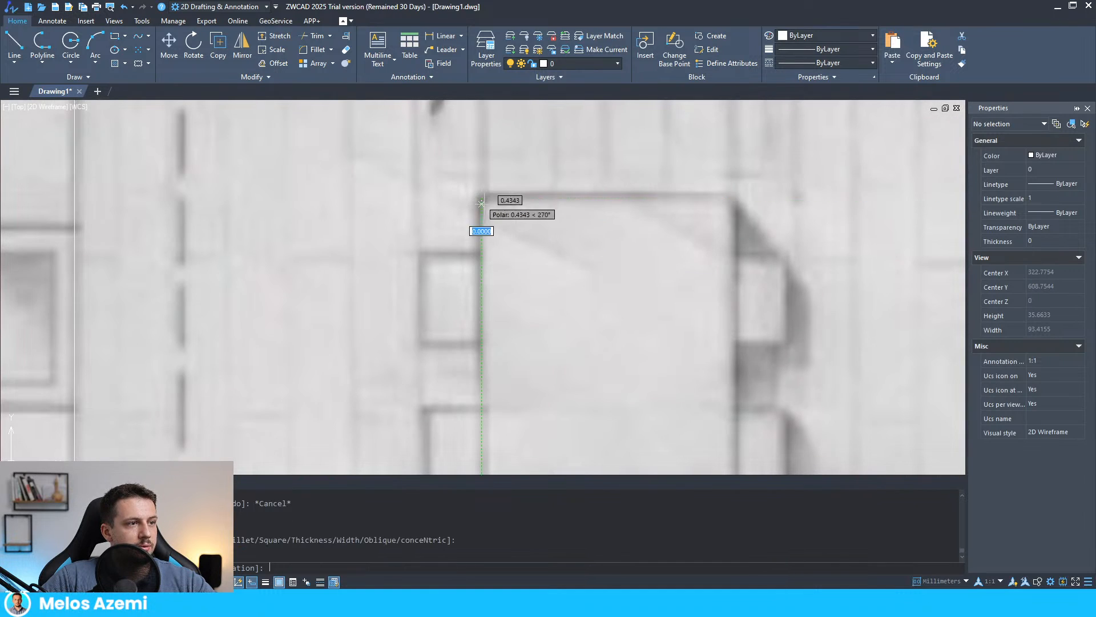
{"action": "scroll", "coordinate": [503, 217], "scroll_direction": "down", "scroll_amount": 5}
{"action": "scroll", "coordinate": [526, 251], "scroll_direction": "up", "scroll_amount": 5}
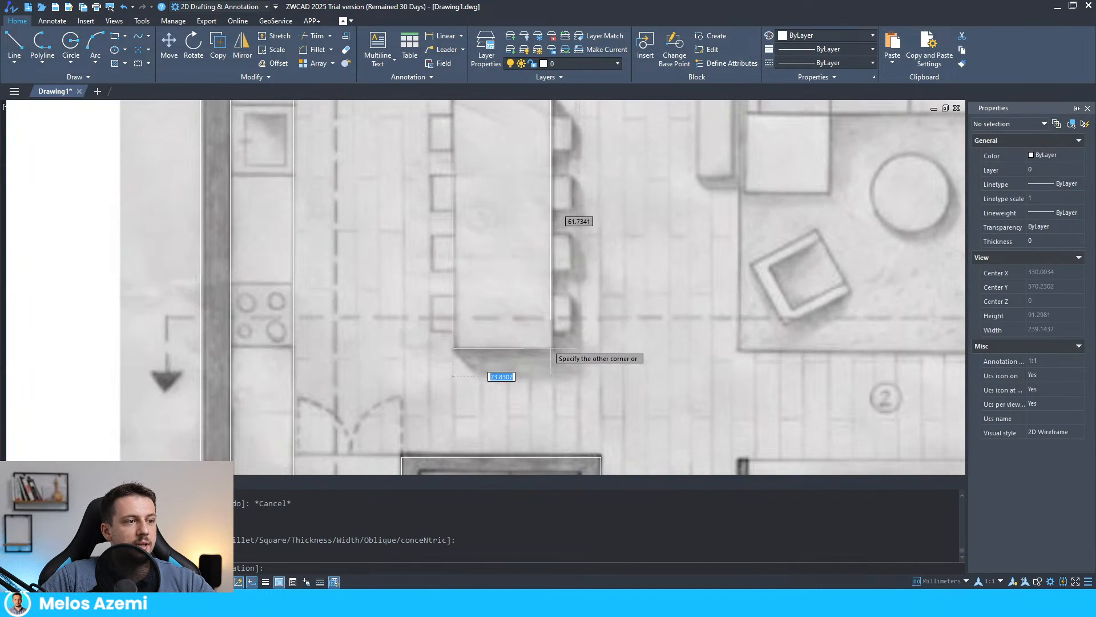
{"action": "left_click", "coordinate": [555, 310]}
{"action": "scroll", "coordinate": [505, 326], "scroll_direction": "down", "scroll_amount": 4}
{"action": "middle_click_drag", "start_coordinate": [574, 255], "coordinate": [478, 279]}
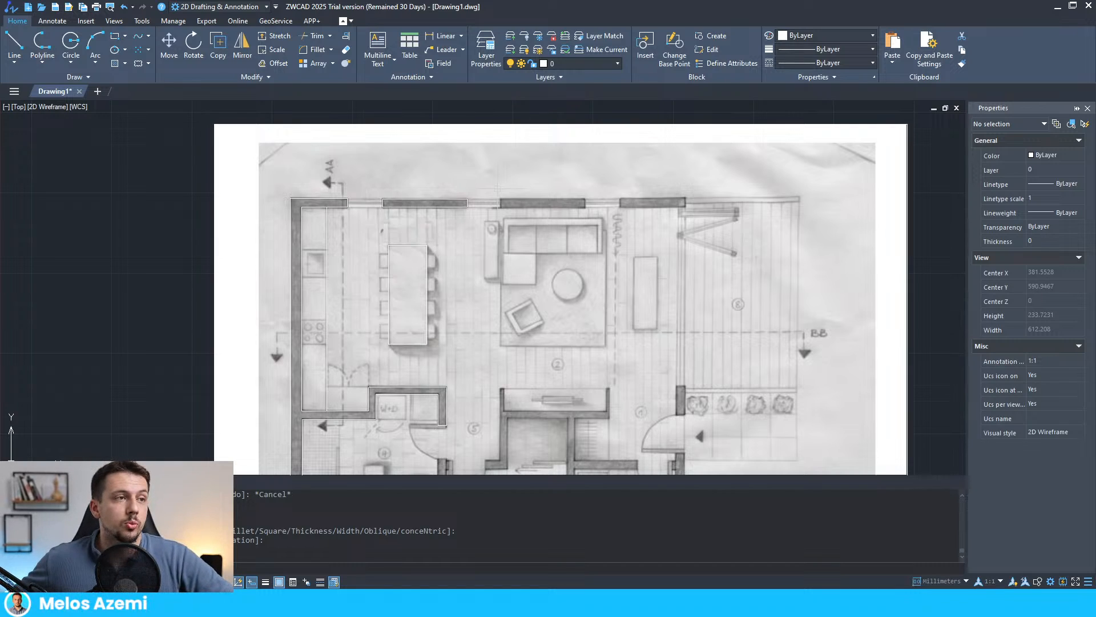
- Place a Smart Voice note on the kitchen counter's front edge at the sink's upper corner and record a message
{"action": "left_click", "coordinate": [173, 20]}
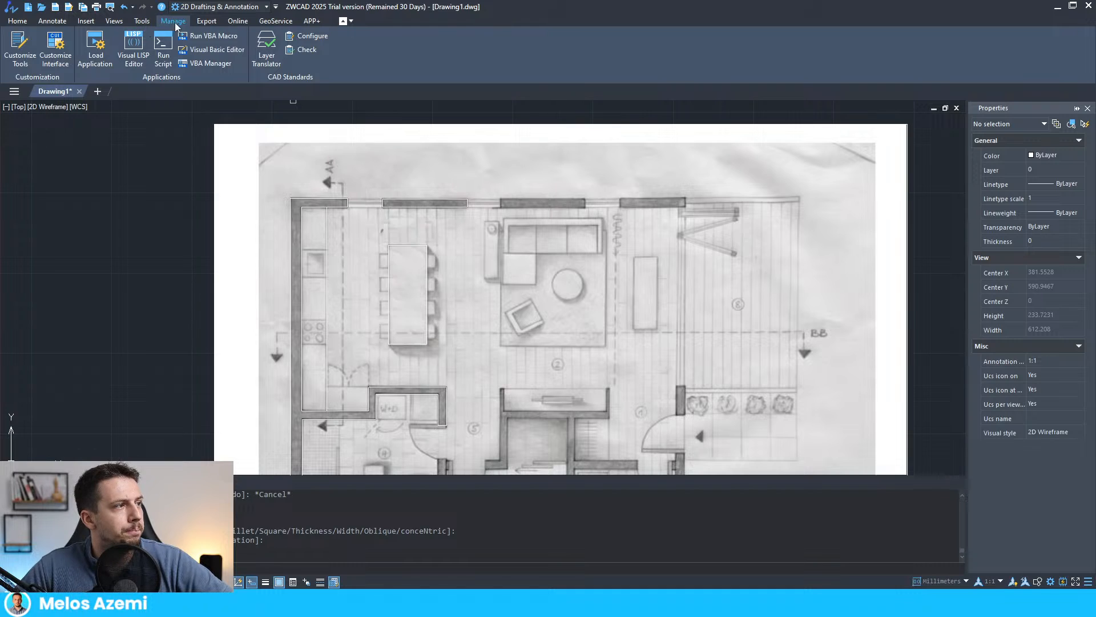
{"action": "left_click", "coordinate": [141, 20]}
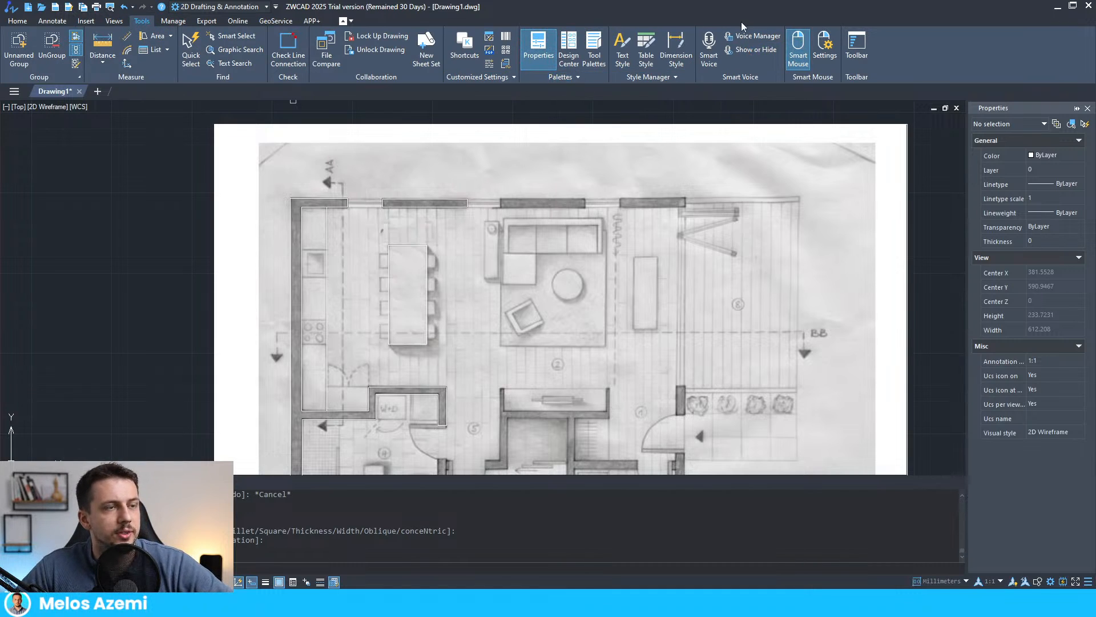
{"action": "left_click", "coordinate": [711, 45]}
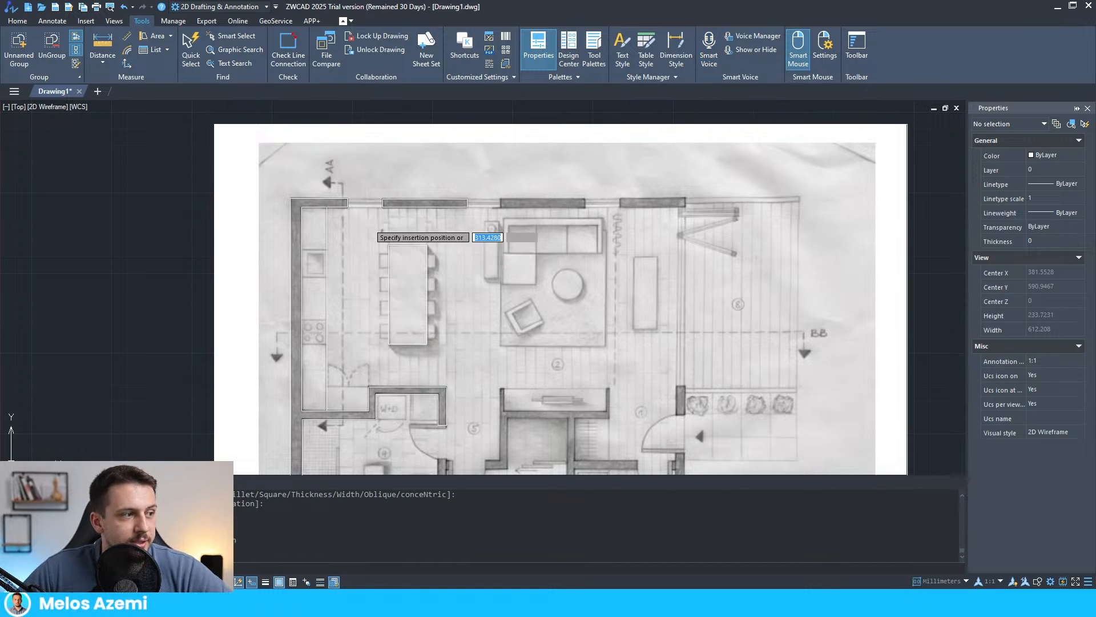
{"action": "scroll", "coordinate": [357, 264], "scroll_direction": "up", "scroll_amount": 5}
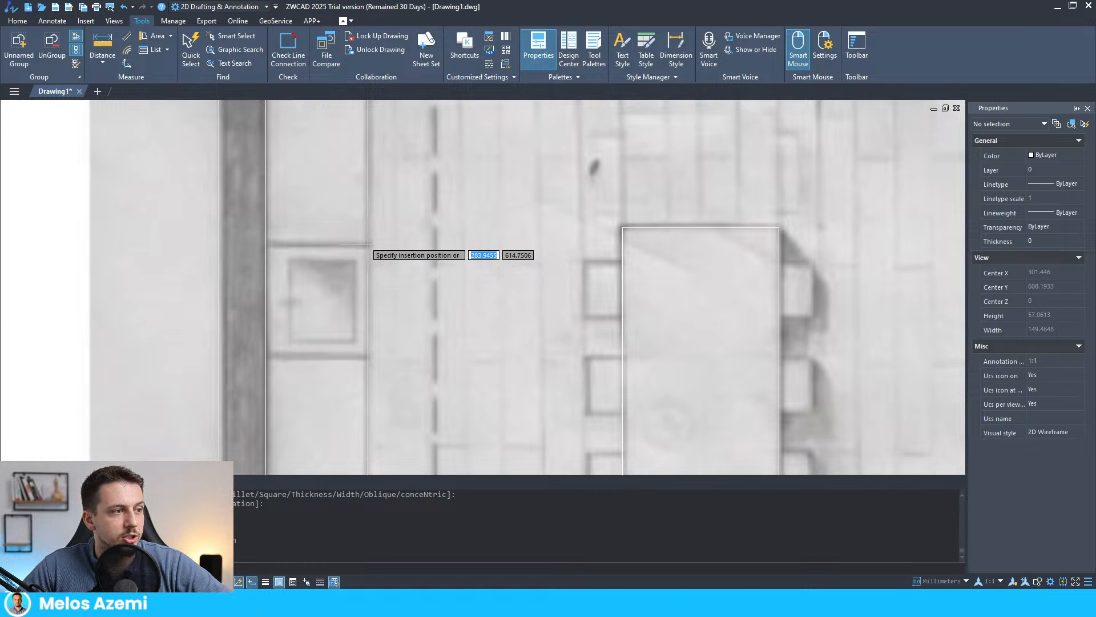
{"action": "left_click", "coordinate": [367, 245]}
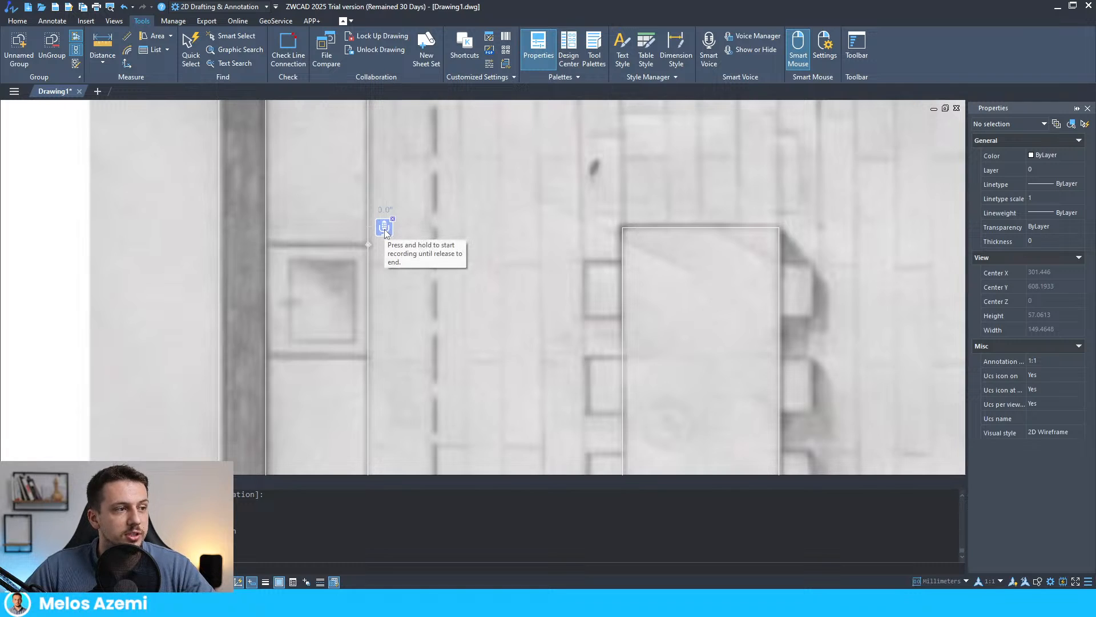
{"action": "left_click_drag", "start_coordinate": [385, 229], "coordinate": [385, 230]}
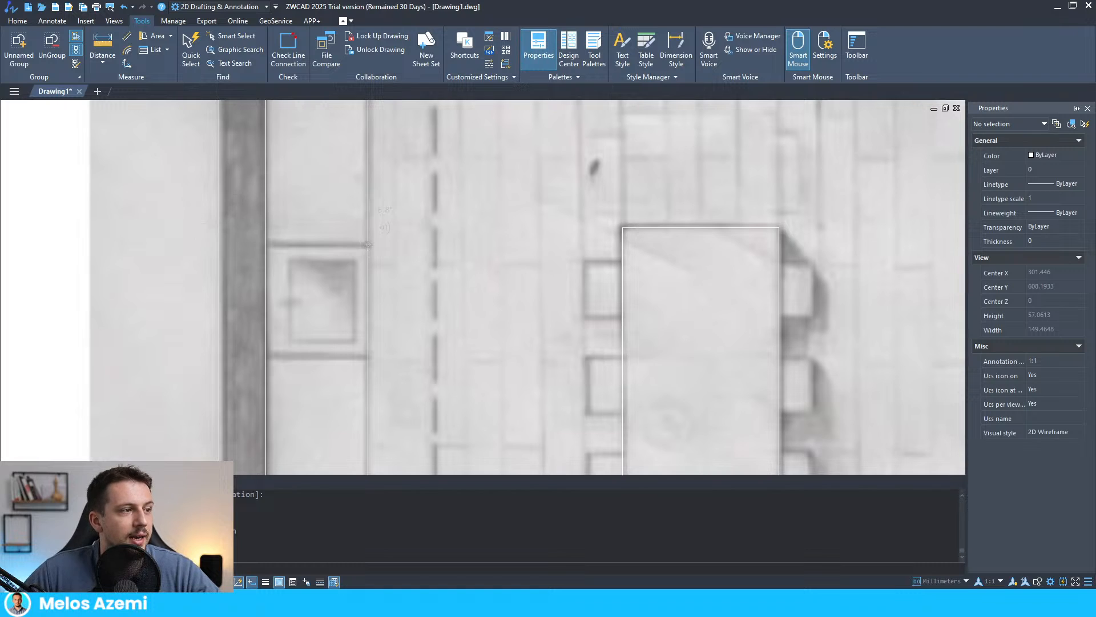
- Play back the Smart Voice note attached beside the kitchen sink
{"action": "scroll", "coordinate": [369, 245], "scroll_direction": "down", "scroll_amount": 5}
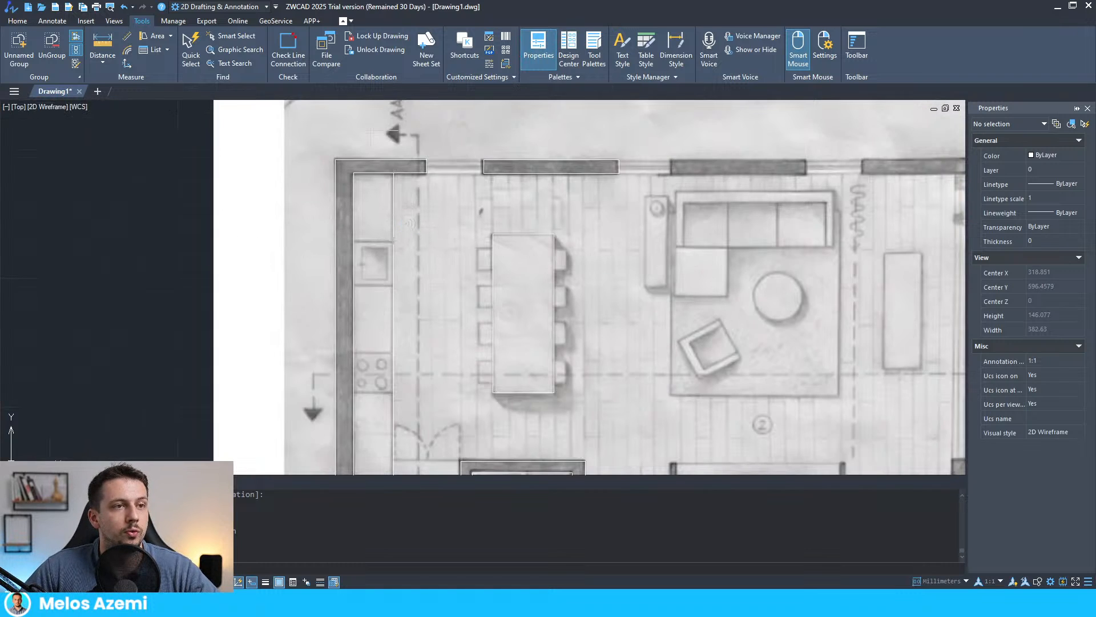
{"action": "scroll", "coordinate": [349, 260], "scroll_direction": "up", "scroll_amount": 5}
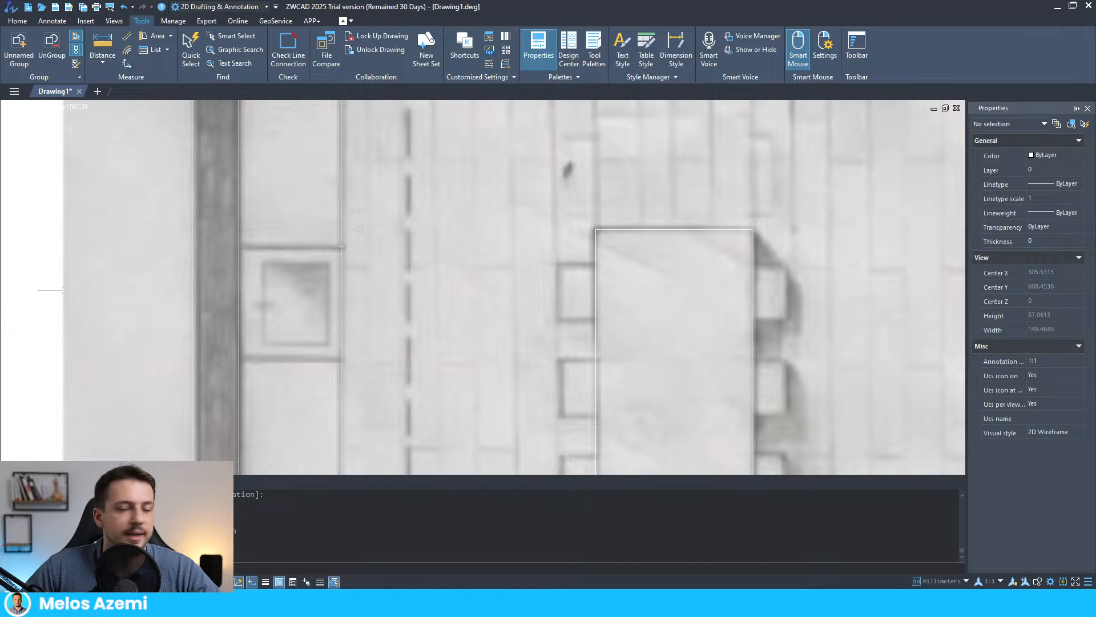
{"action": "left_click", "coordinate": [355, 230]}
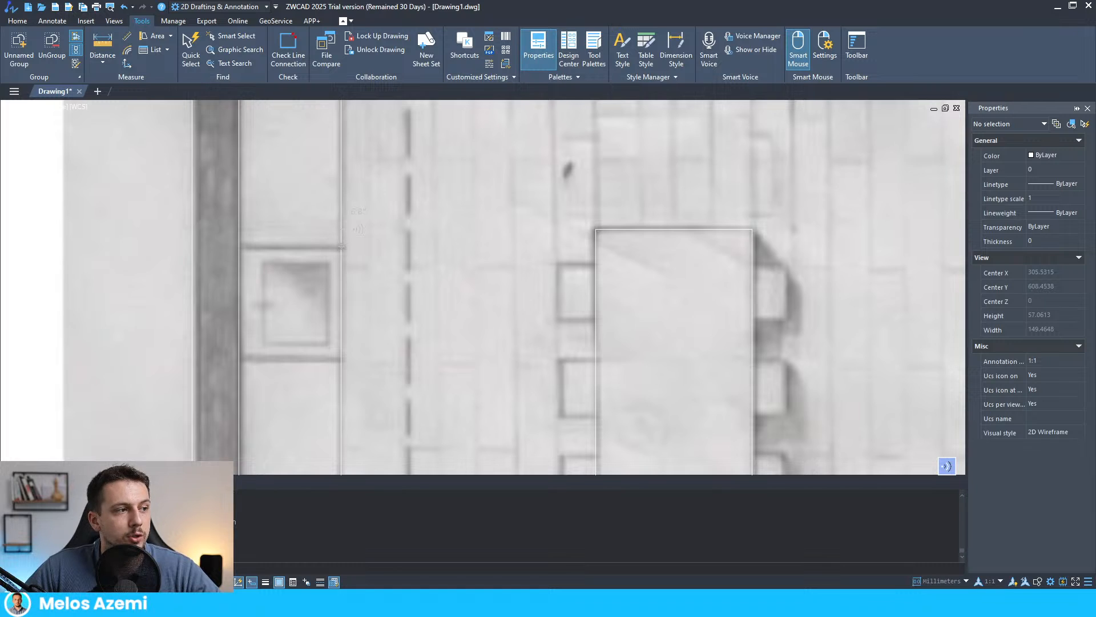
{"action": "scroll", "coordinate": [589, 275], "scroll_direction": "down", "scroll_amount": 3}
{"action": "middle_click_drag", "start_coordinate": [698, 340], "coordinate": [526, 291]}
{"action": "scroll", "coordinate": [526, 291], "scroll_direction": "down", "scroll_amount": 2}
{"action": "scroll", "coordinate": [542, 295], "scroll_direction": "up", "scroll_amount": 1}
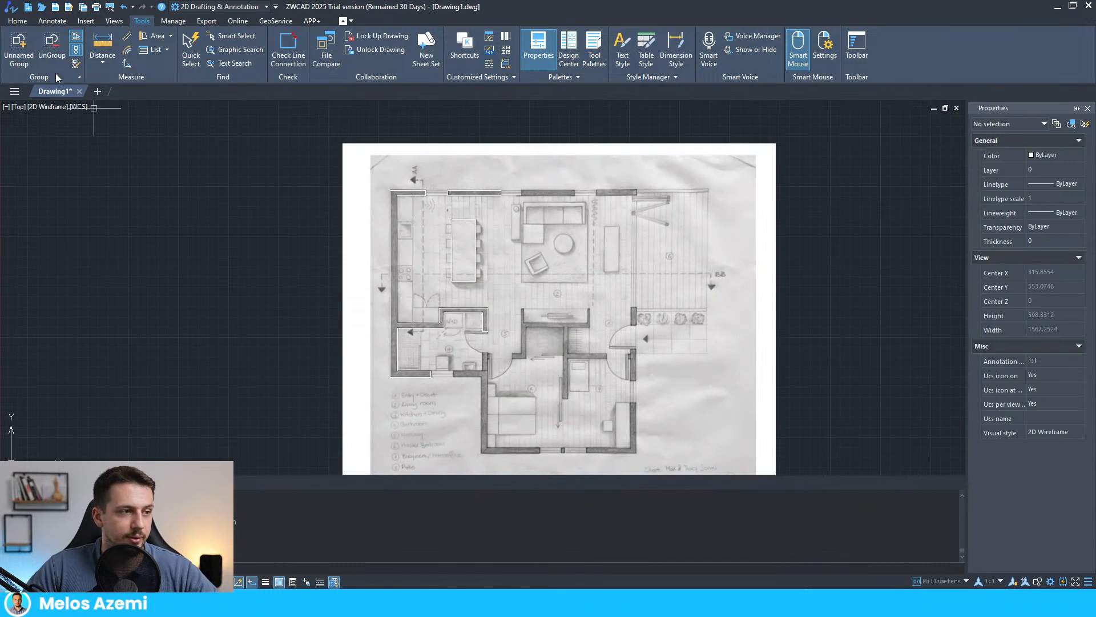
{"action": "scroll", "coordinate": [517, 370], "scroll_direction": "up", "scroll_amount": 1}
{"action": "scroll", "coordinate": [516, 369], "scroll_direction": "up", "scroll_amount": 1}
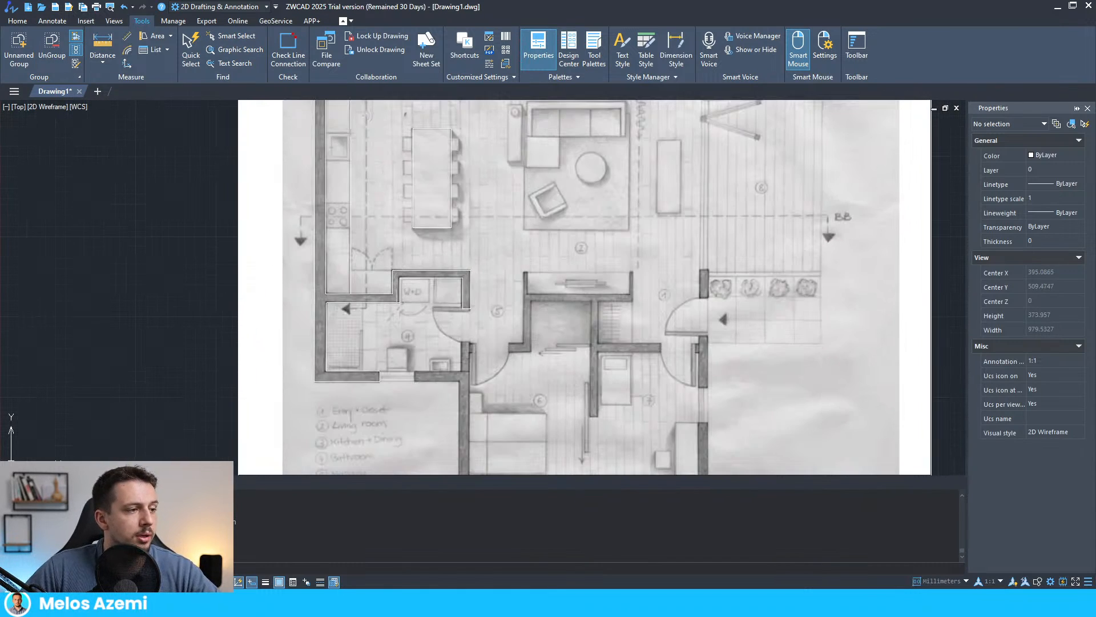
{"action": "middle_click_drag", "start_coordinate": [446, 265], "coordinate": [444, 322]}
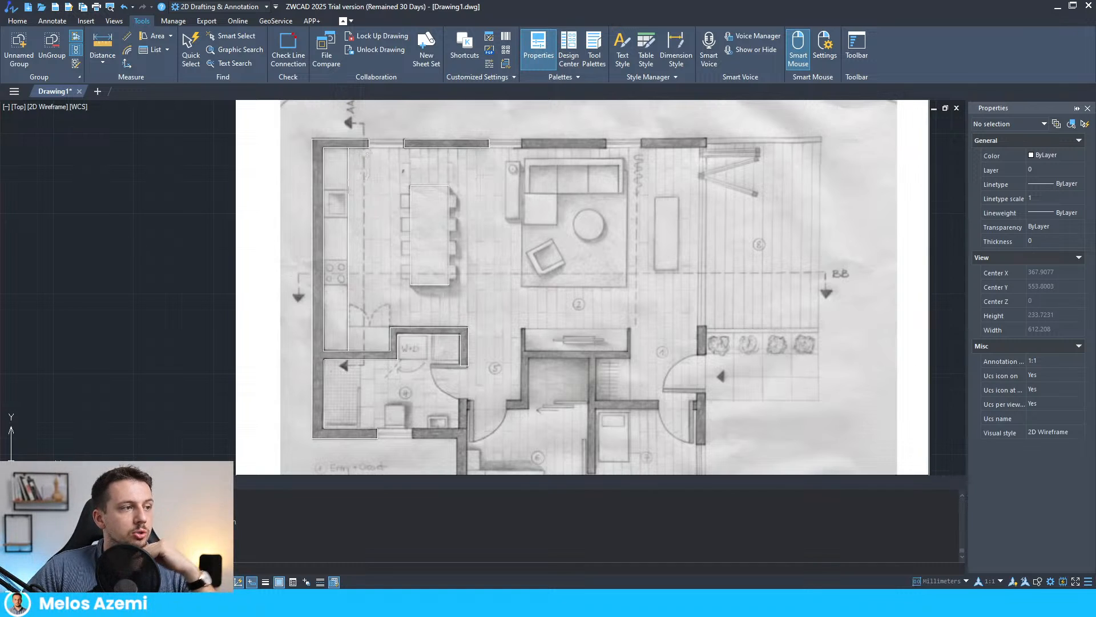
{"action": "scroll", "coordinate": [507, 291], "scroll_direction": "down", "scroll_amount": 4}
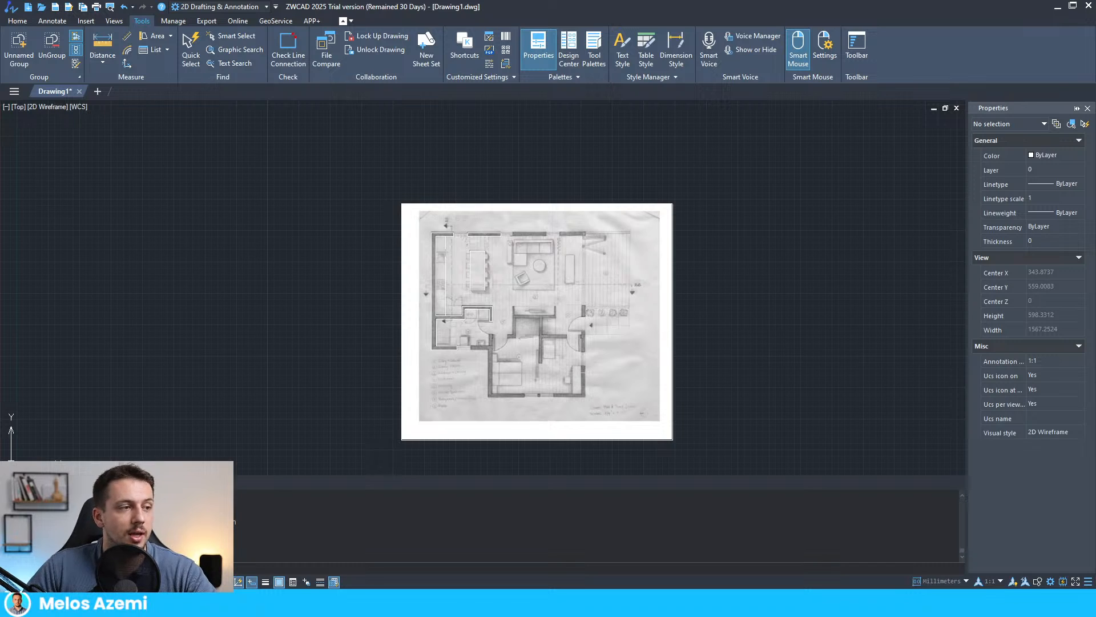
{"action": "scroll", "coordinate": [494, 374], "scroll_direction": "up", "scroll_amount": 2}
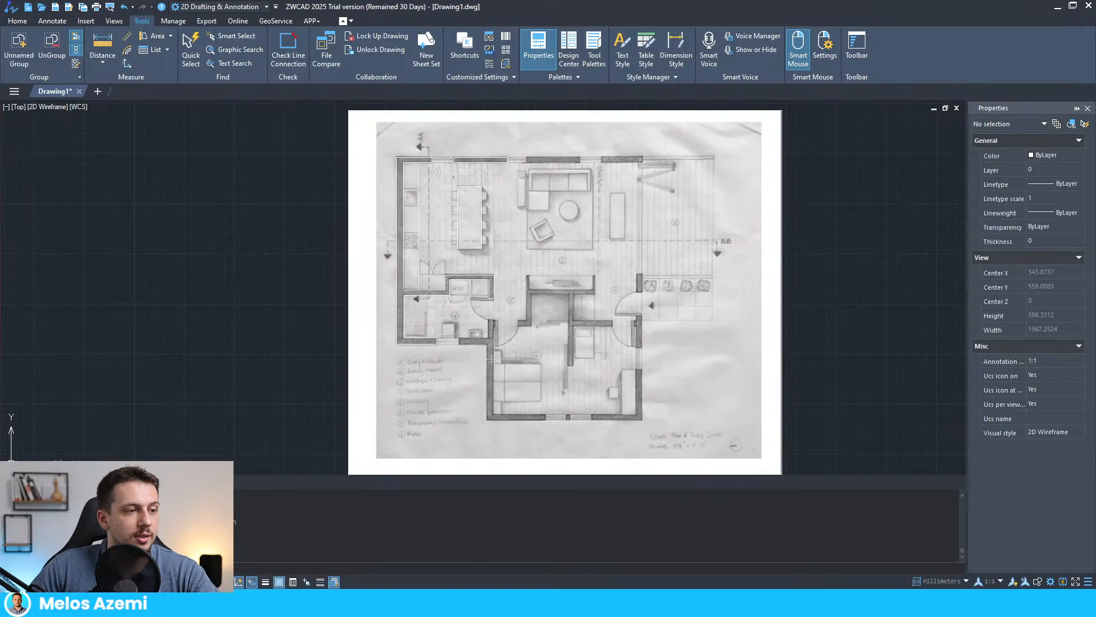
{"action": "left_click", "coordinate": [17, 21]}
{"action": "left_click", "coordinate": [15, 46]}
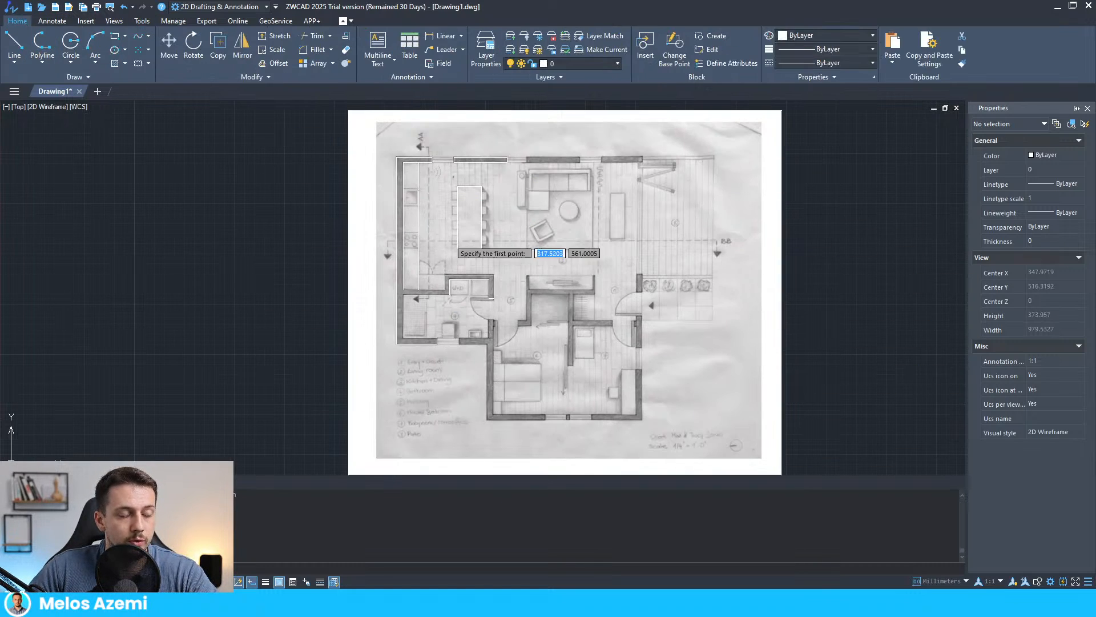
{"action": "scroll", "coordinate": [541, 288], "scroll_direction": "down", "scroll_amount": 2}
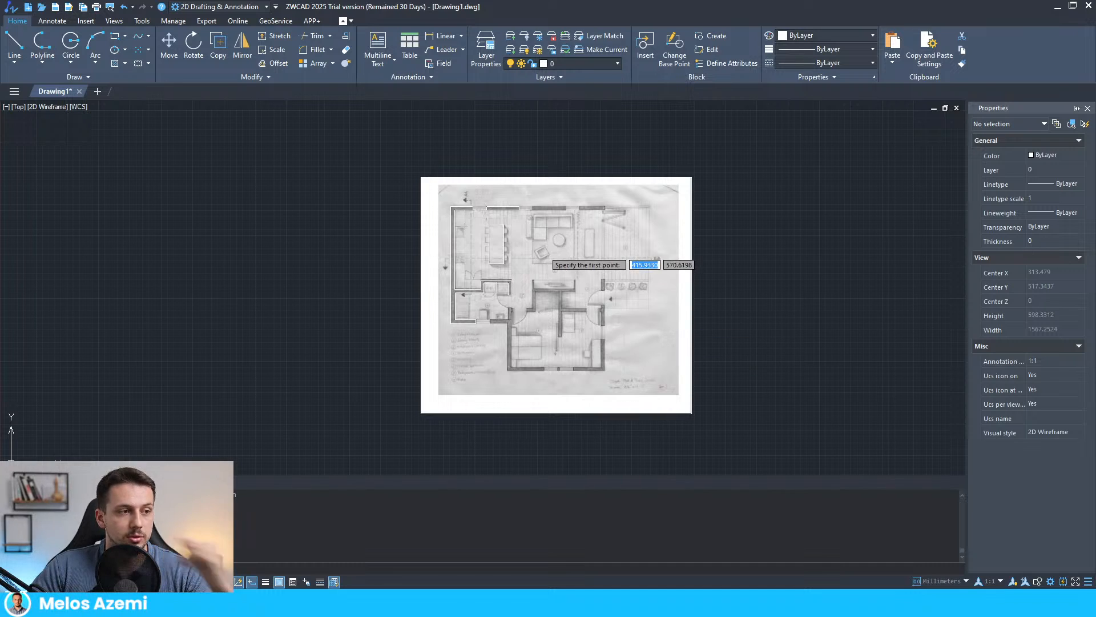
{"action": "scroll", "coordinate": [475, 263], "scroll_direction": "up", "scroll_amount": 5}
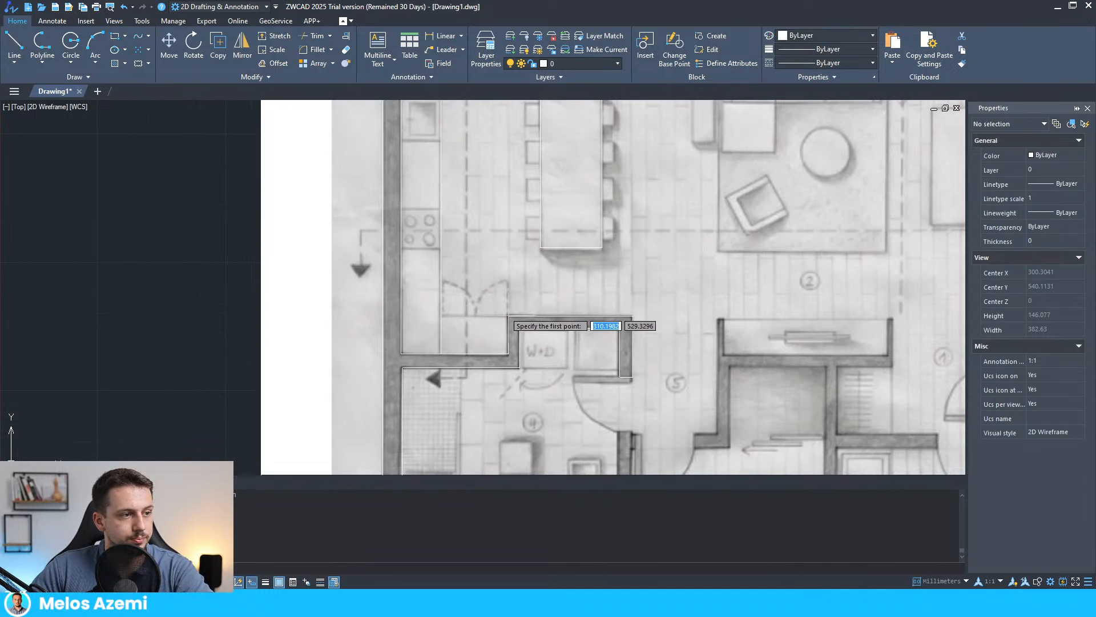
{"action": "scroll", "coordinate": [507, 285], "scroll_direction": "down", "scroll_amount": 3}
{"action": "scroll", "coordinate": [561, 217], "scroll_direction": "up", "scroll_amount": 5}
{"action": "scroll", "coordinate": [561, 254], "scroll_direction": "down", "scroll_amount": 3}
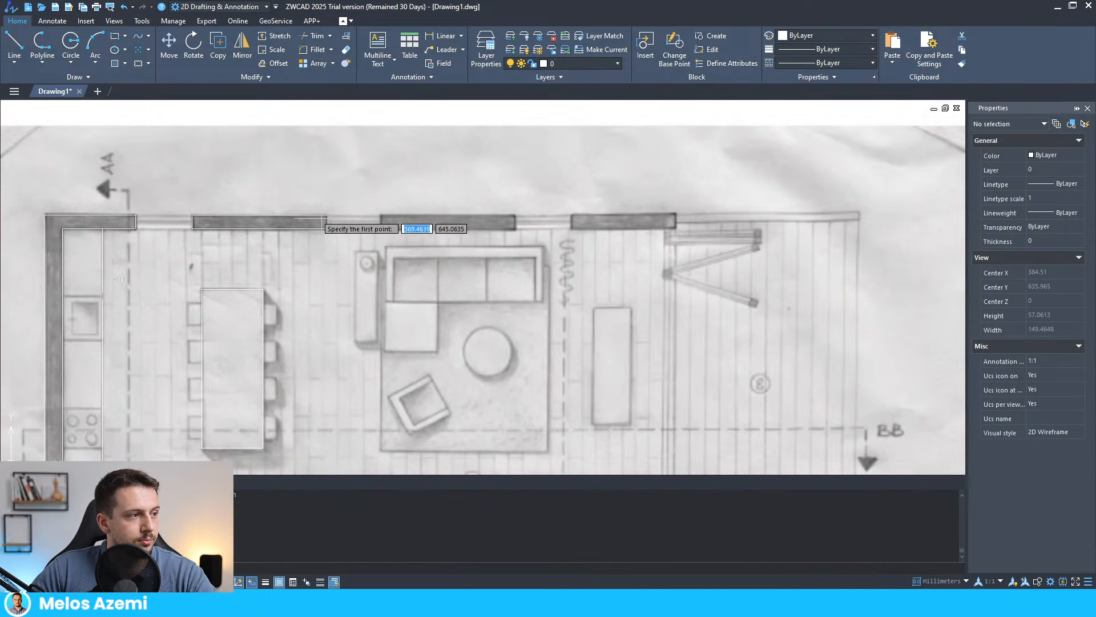
{"action": "scroll", "coordinate": [414, 219], "scroll_direction": "up", "scroll_amount": 2}
{"action": "scroll", "coordinate": [416, 188], "scroll_direction": "down", "scroll_amount": 3}
{"action": "scroll", "coordinate": [446, 156], "scroll_direction": "up", "scroll_amount": 4}
{"action": "scroll", "coordinate": [449, 152], "scroll_direction": "up", "scroll_amount": 2}
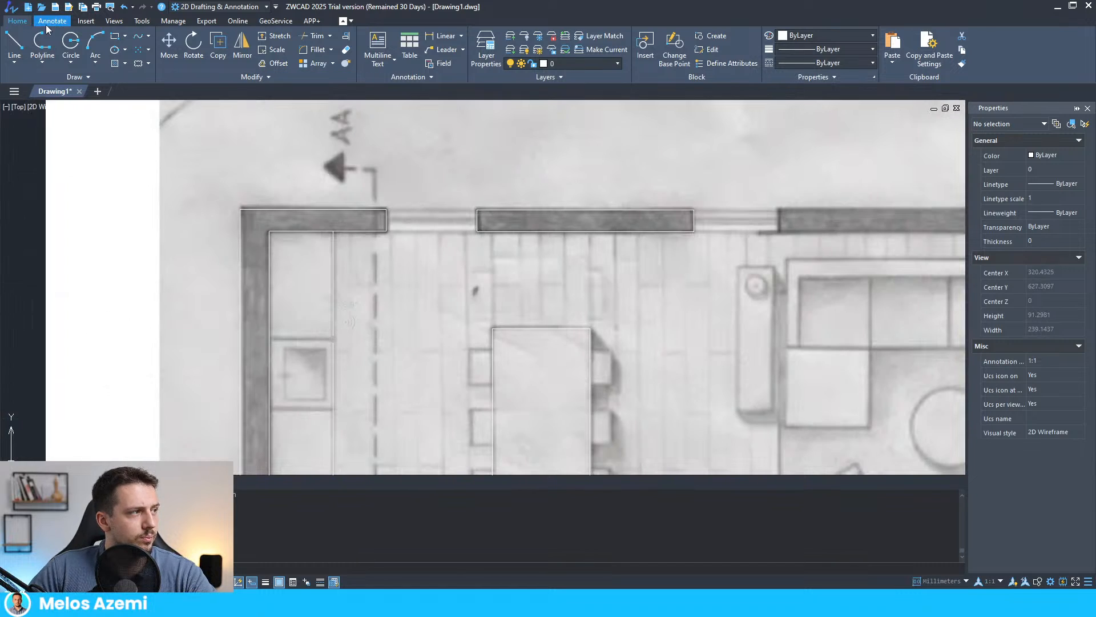
- Turn on object snap at the window-side end of the kitchen's upper wall and leave the Hatch command
{"action": "left_click", "coordinate": [114, 63]}
{"action": "scroll", "coordinate": [381, 206], "scroll_direction": "up", "scroll_amount": 5}
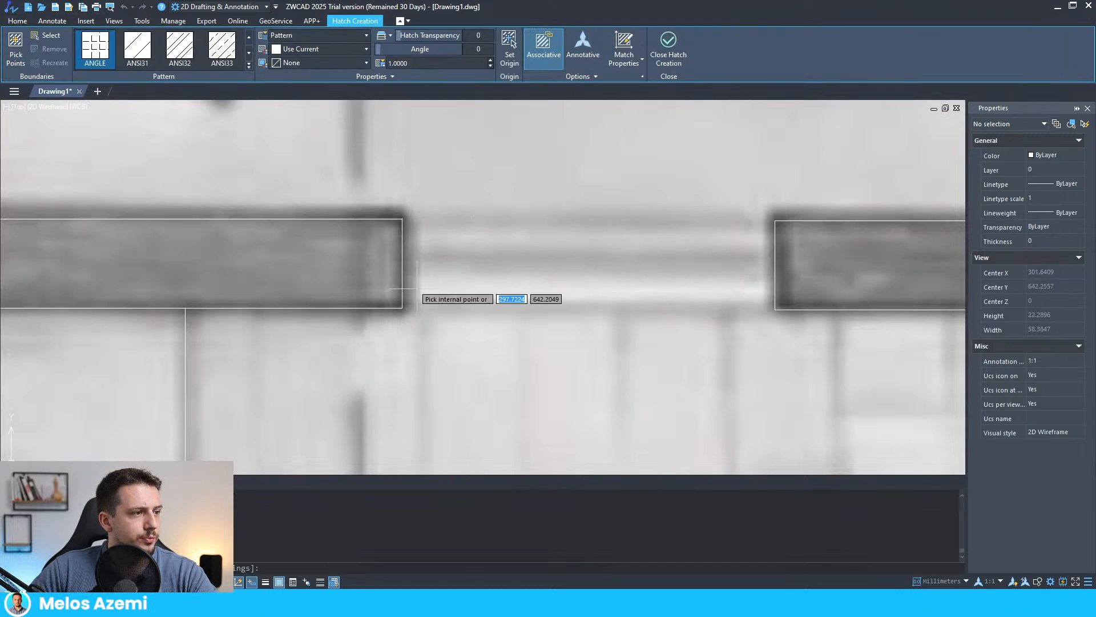
{"action": "key", "text": "F3"}
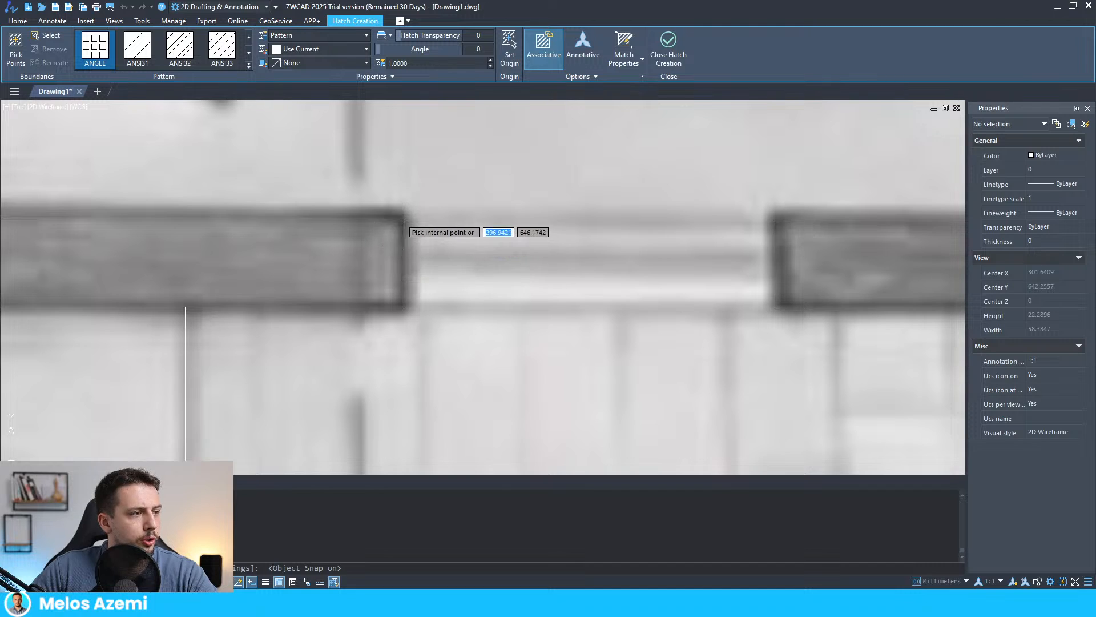
{"action": "scroll", "coordinate": [398, 222], "scroll_direction": "up", "scroll_amount": 5}
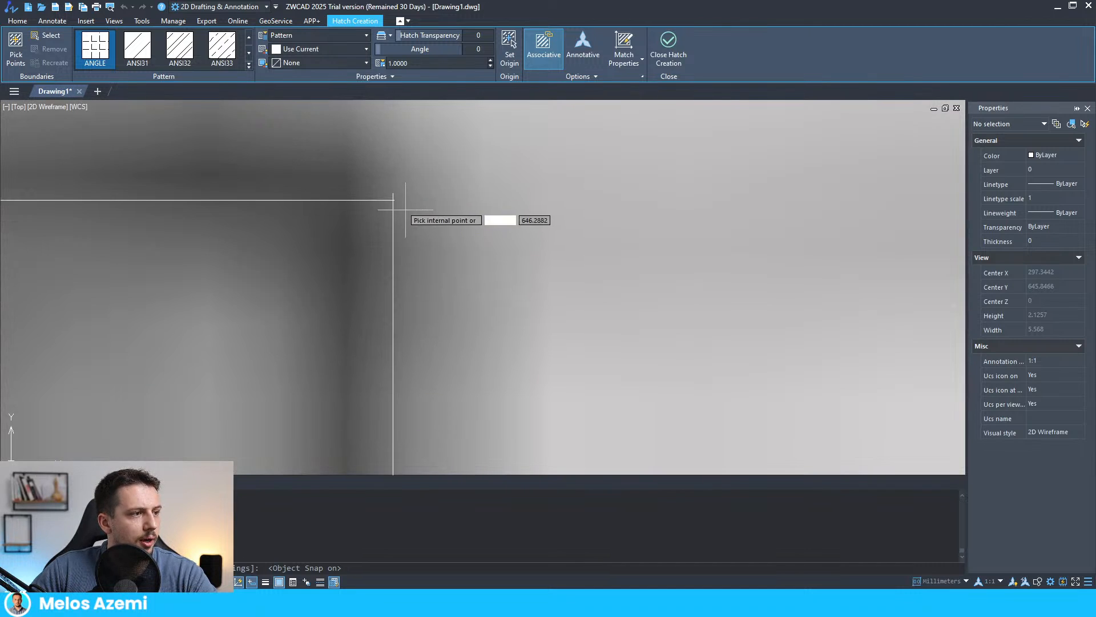
{"action": "scroll", "coordinate": [393, 202], "scroll_direction": "up", "scroll_amount": 5}
{"action": "type", "text": "tr"}
{"action": "key", "text": "Return"}
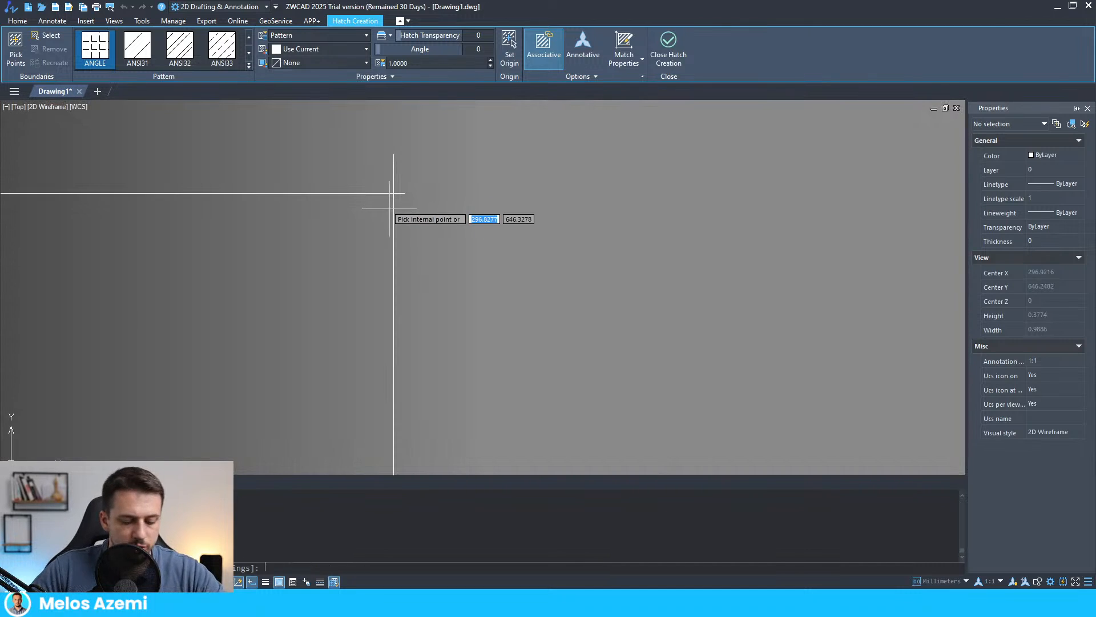
{"action": "key", "text": "Escape"}
- Try to trim the overshooting part of the wall's vertical end line at its outer corner, and undo the trim
{"action": "left_click", "coordinate": [395, 161]}
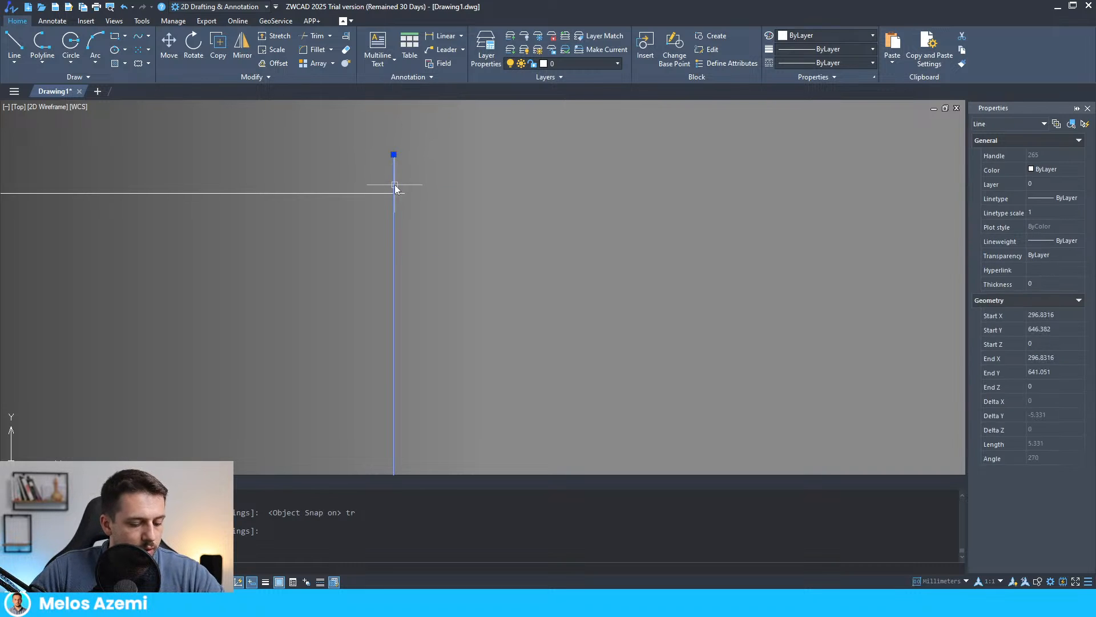
{"action": "type", "text": "tr"}
{"action": "key", "text": "Return"}
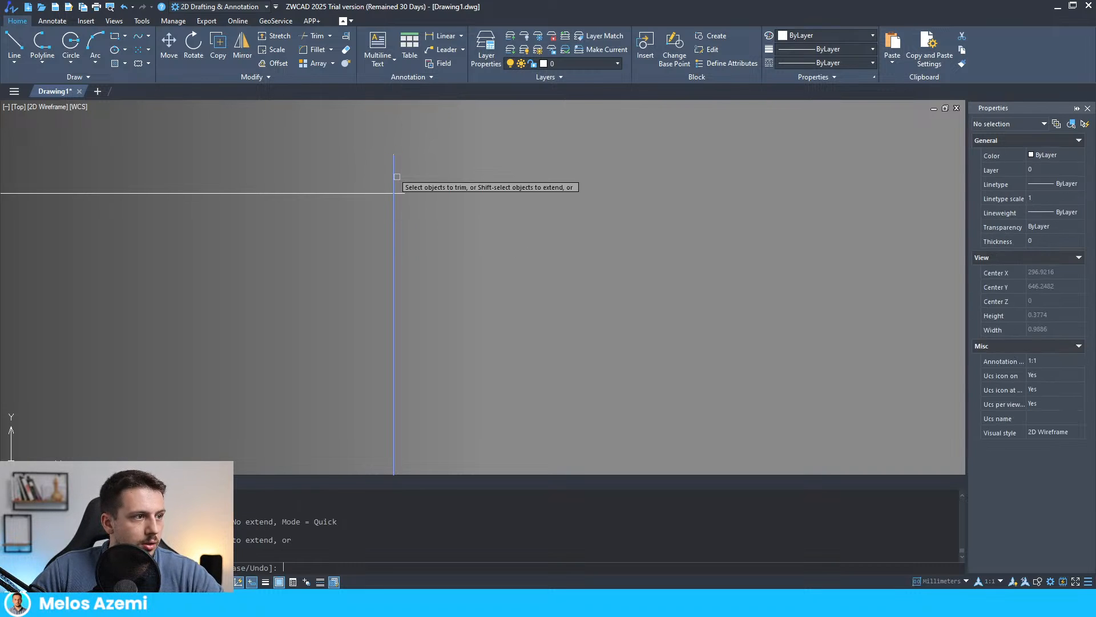
{"action": "left_click", "coordinate": [394, 182]}
{"action": "key", "text": "ctrl+z"}
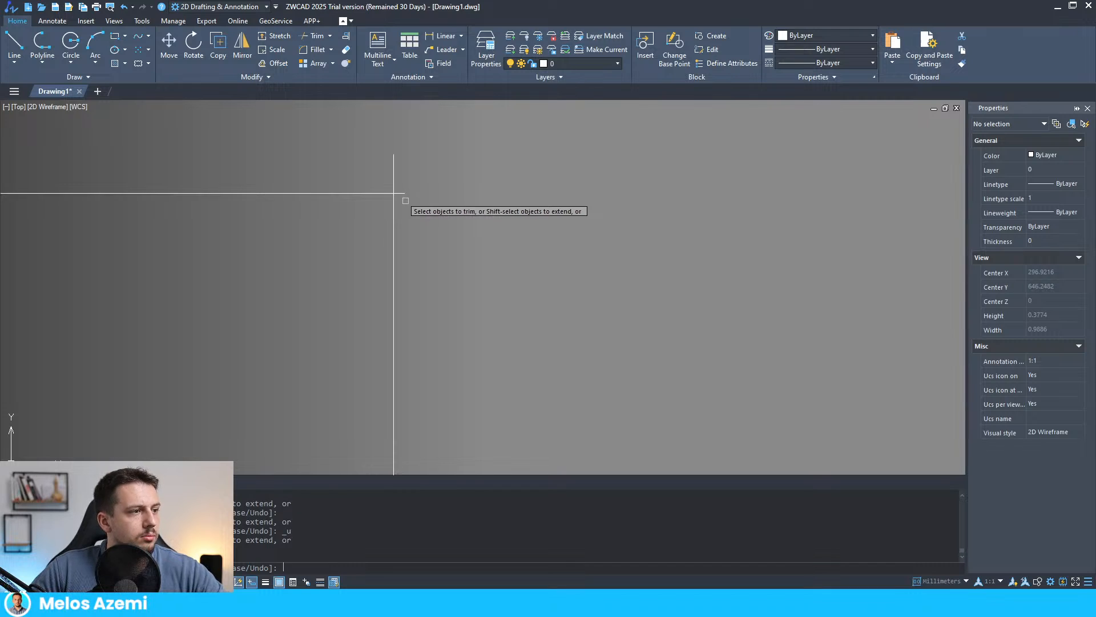
{"action": "key", "text": "Escape"}
- Pull the overshooting ends of the wall's outer horizontal line and vertical end line back to their intersection
{"action": "left_click", "coordinate": [403, 193]}
{"action": "scroll", "coordinate": [406, 193], "scroll_direction": "up", "scroll_amount": 3}
{"action": "left_click", "coordinate": [406, 193]}
{"action": "left_click", "coordinate": [379, 194]}
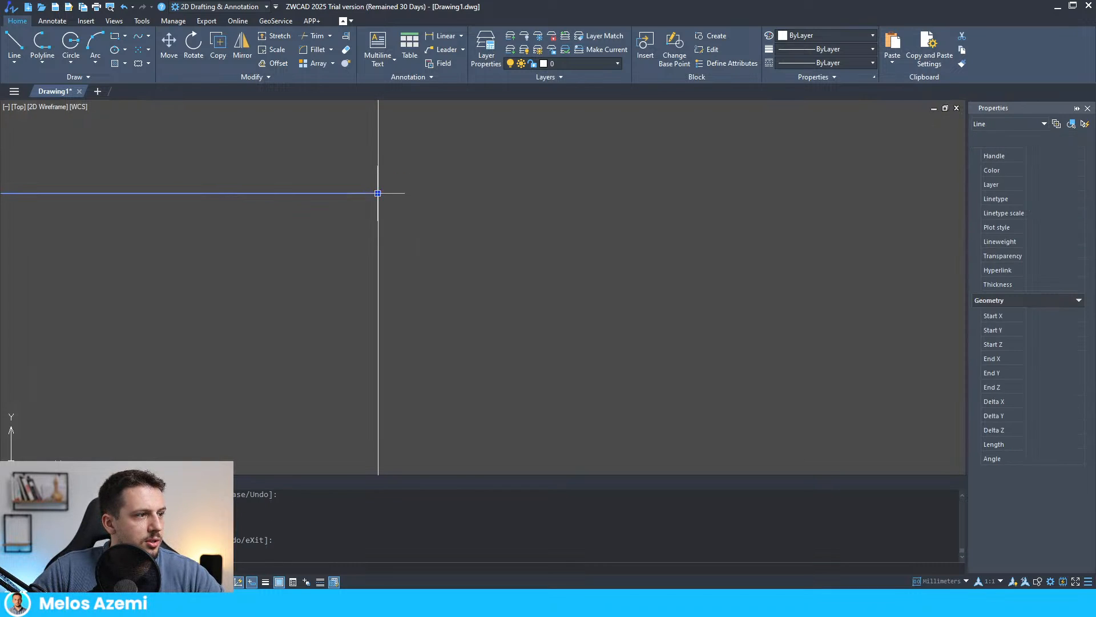
{"action": "left_click", "coordinate": [378, 137]}
{"action": "scroll", "coordinate": [379, 141], "scroll_direction": "down", "scroll_amount": 3}
{"action": "left_click", "coordinate": [379, 125]}
{"action": "left_click", "coordinate": [379, 164]}
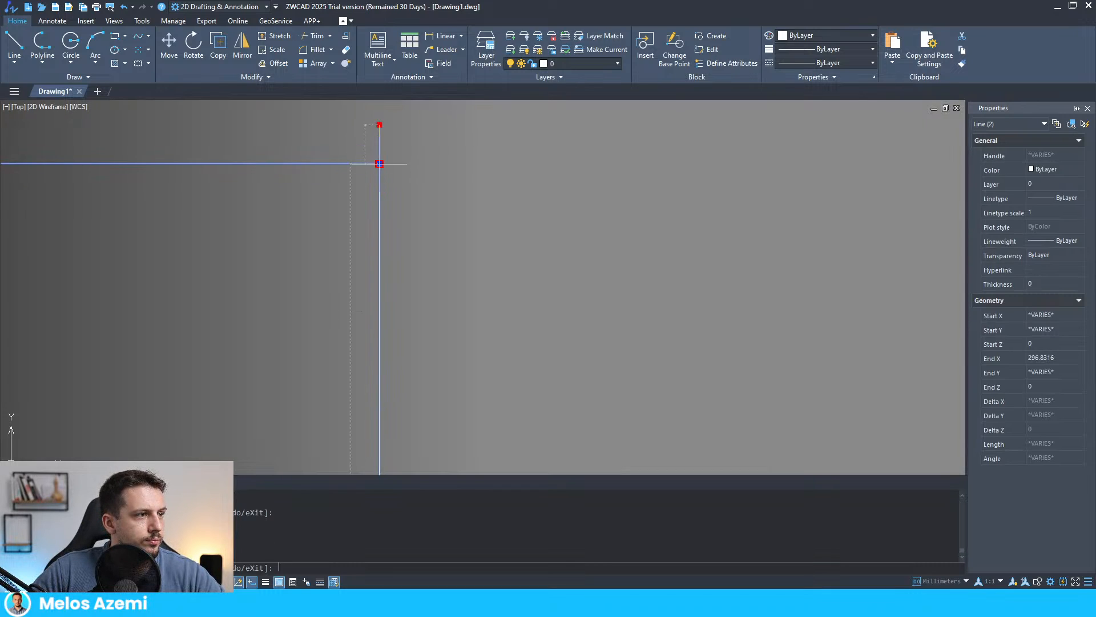
{"action": "key", "text": "Escape"}
- Inspect the outlined upper wall segments on both sides of the first window for gaps or overshoots
{"action": "scroll", "coordinate": [440, 211], "scroll_direction": "down", "scroll_amount": 2}
{"action": "scroll", "coordinate": [611, 271], "scroll_direction": "down", "scroll_amount": 5}
{"action": "middle_click_drag", "start_coordinate": [597, 270], "coordinate": [242, 236]}
{"action": "scroll", "coordinate": [242, 236], "scroll_direction": "down", "scroll_amount": 3}
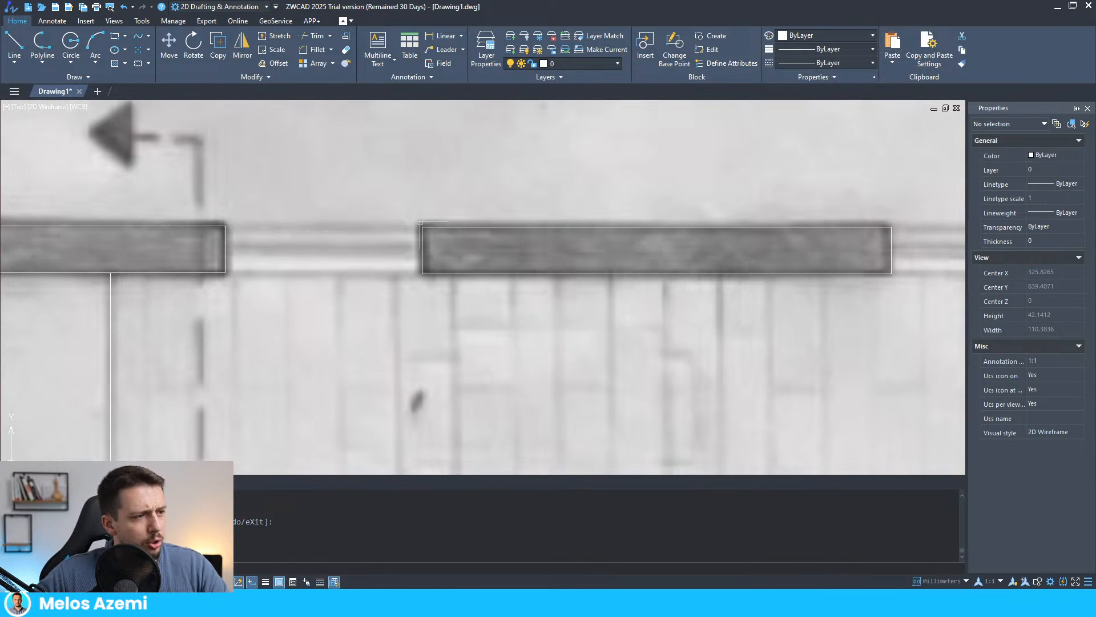
{"action": "scroll", "coordinate": [543, 206], "scroll_direction": "down", "scroll_amount": 2}
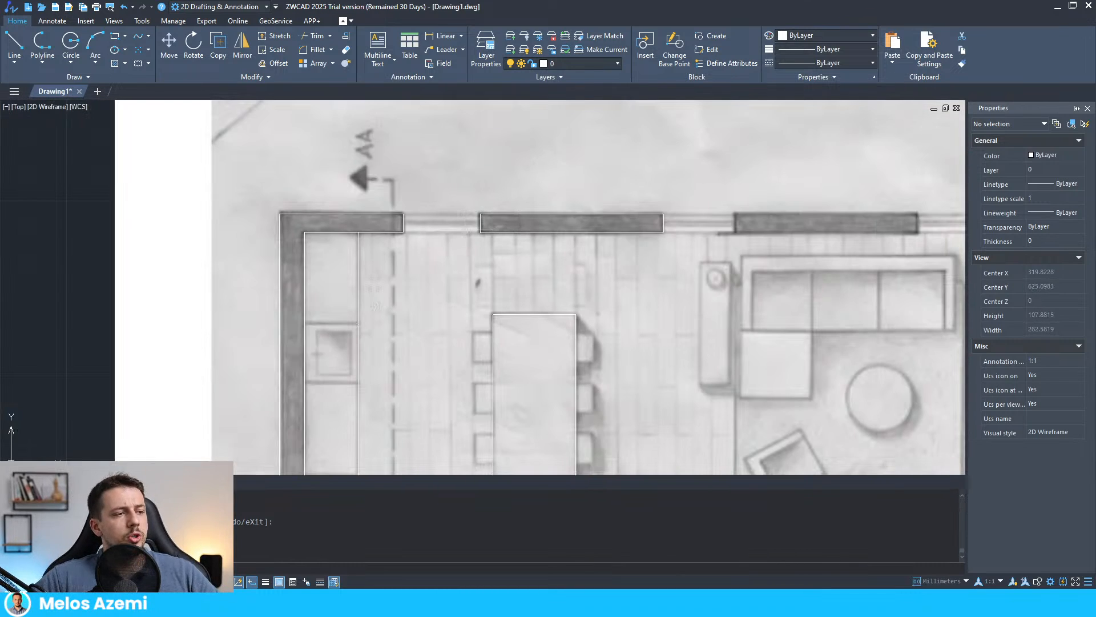
{"action": "scroll", "coordinate": [461, 265], "scroll_direction": "down", "scroll_amount": 2}
{"action": "scroll", "coordinate": [472, 211], "scroll_direction": "down", "scroll_amount": 2}
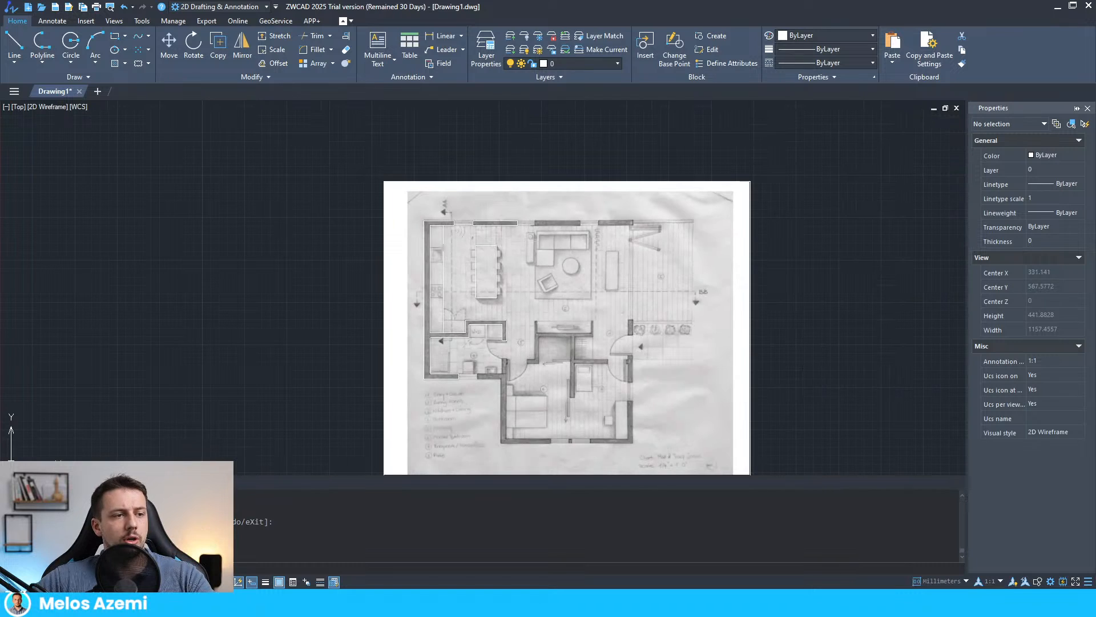
{"action": "middle_click_drag", "start_coordinate": [555, 309], "coordinate": [499, 283]}
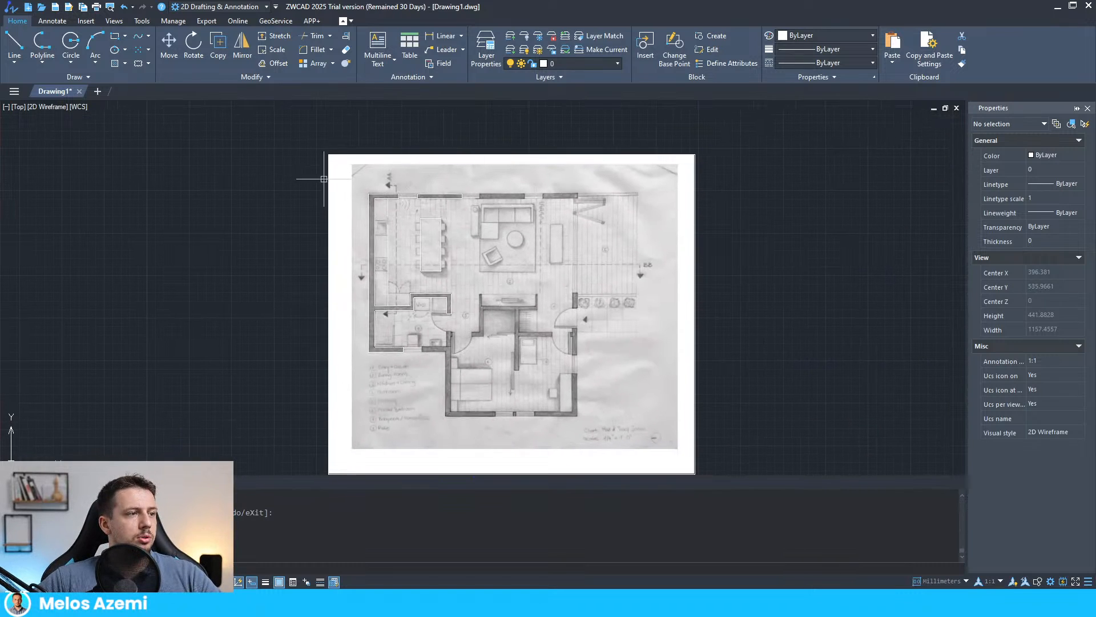
{"action": "left_click", "coordinate": [314, 165]}
{"action": "left_click", "coordinate": [783, 409]}
{"action": "key", "text": "Escape"}
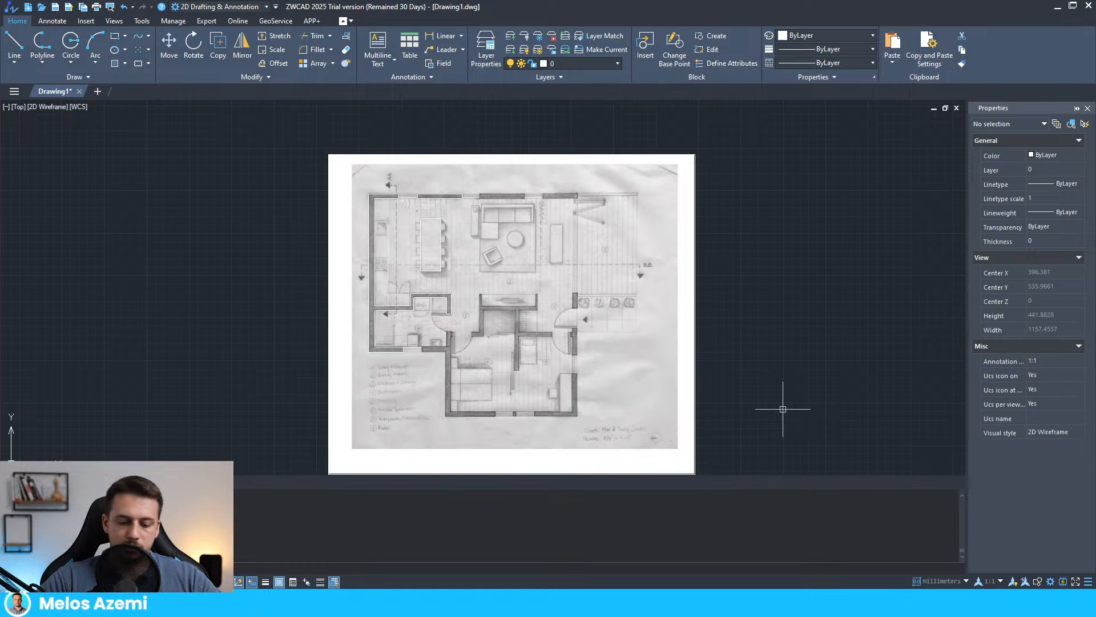
{"action": "scroll", "coordinate": [691, 321], "scroll_direction": "down", "scroll_amount": 2}
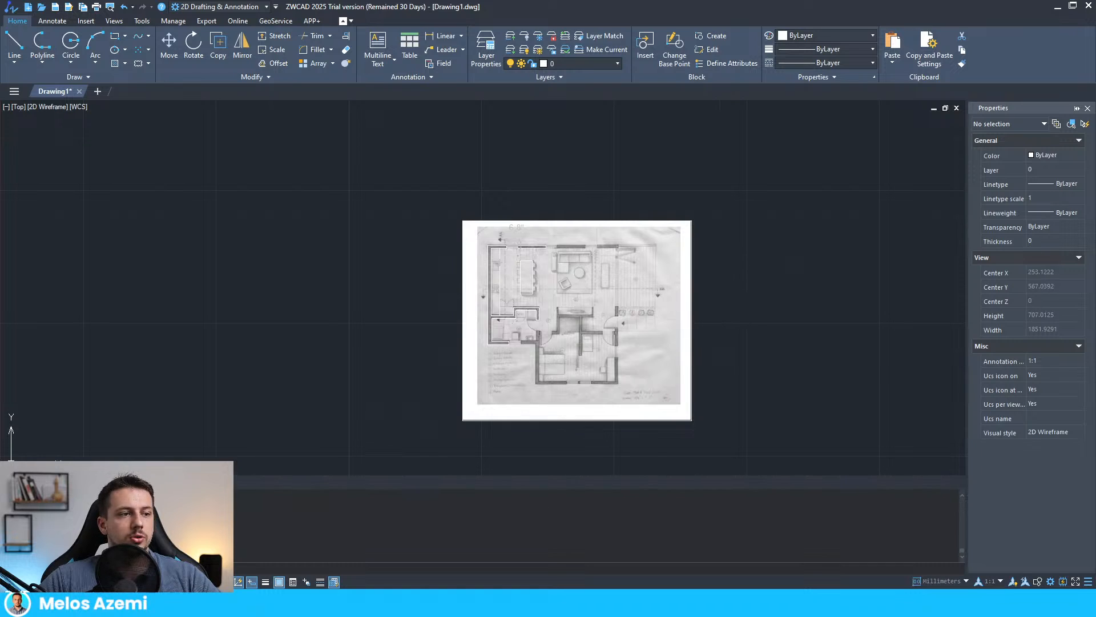
{"action": "scroll", "coordinate": [744, 393], "scroll_direction": "up", "scroll_amount": 2}
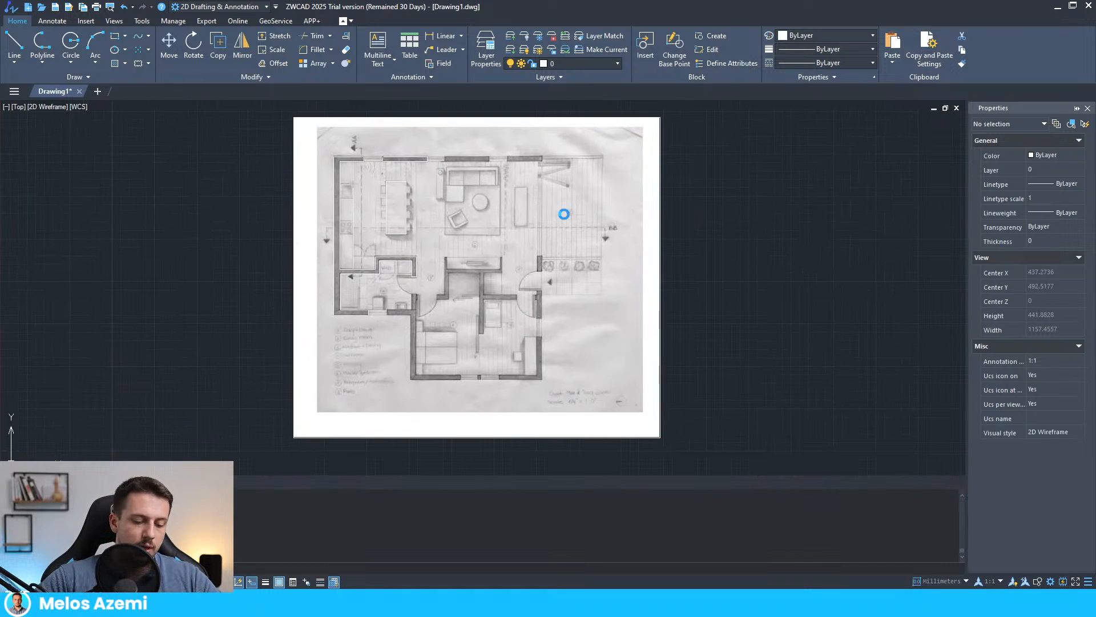
{"action": "left_click", "coordinate": [752, 149]}
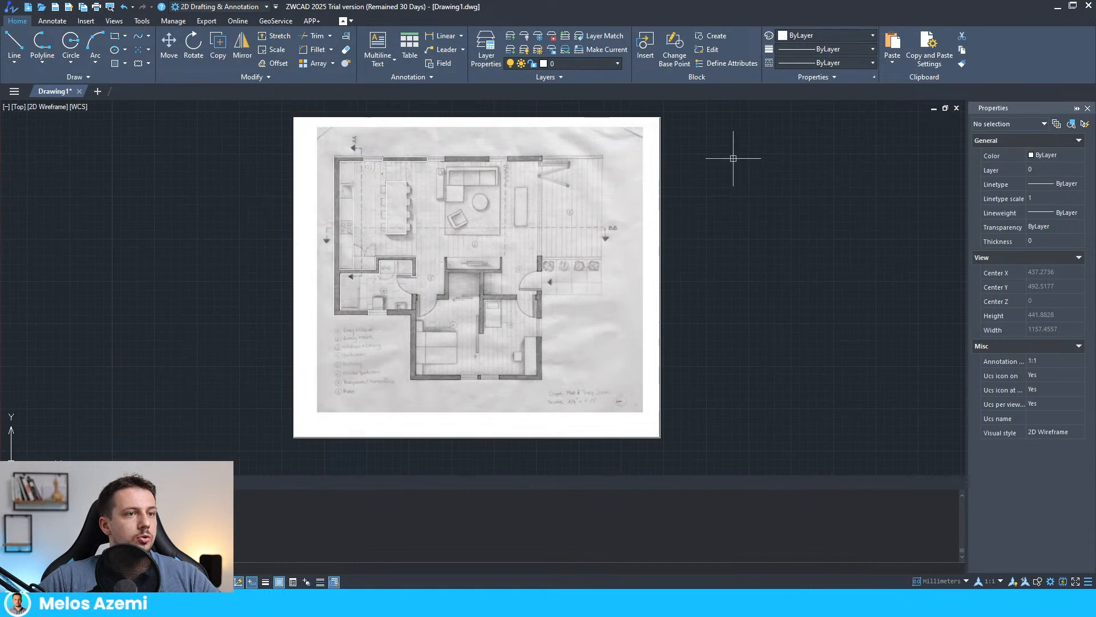
{"action": "scroll", "coordinate": [526, 240], "scroll_direction": "up", "scroll_amount": 2}
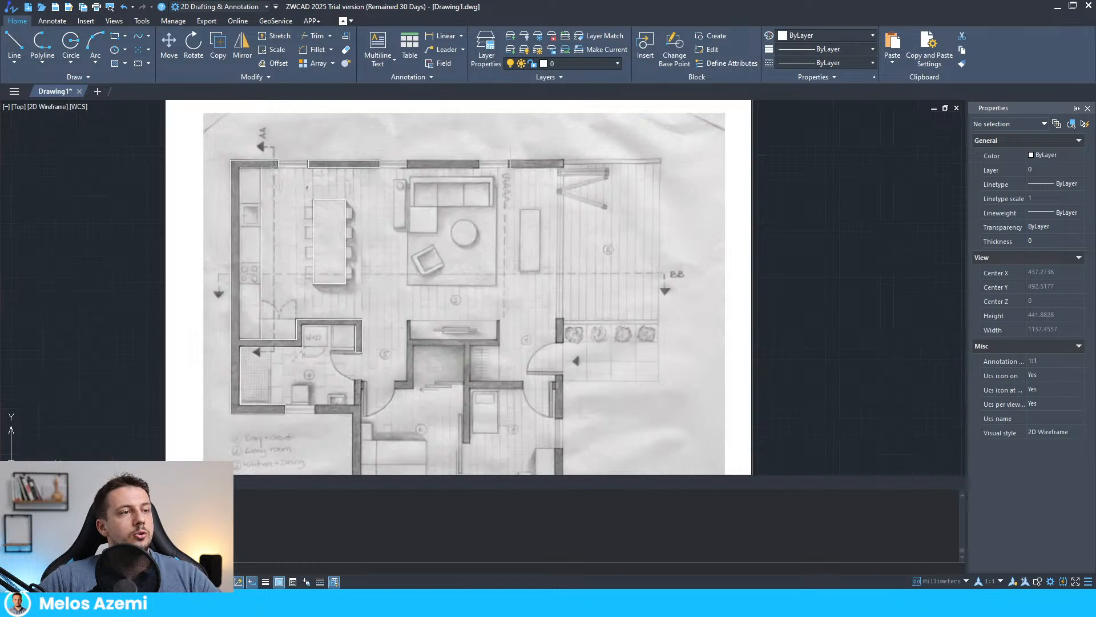
{"action": "scroll", "coordinate": [611, 229], "scroll_direction": "down", "scroll_amount": 4}
{"action": "scroll", "coordinate": [606, 195], "scroll_direction": "up", "scroll_amount": 4}
{"action": "scroll", "coordinate": [596, 184], "scroll_direction": "down", "scroll_amount": 4}
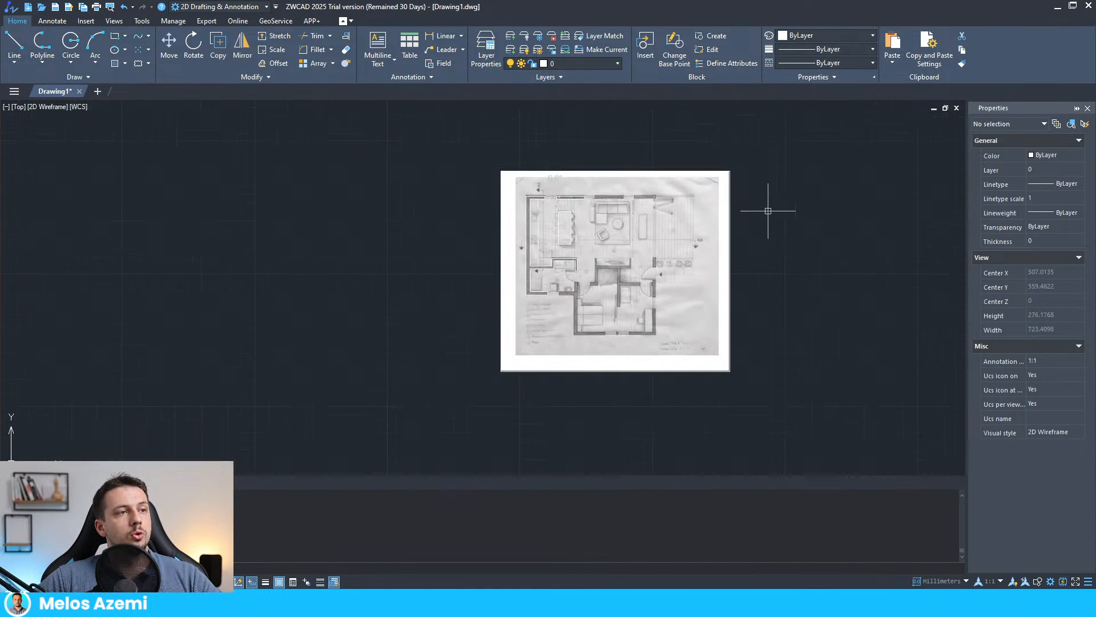
{"action": "scroll", "coordinate": [506, 280], "scroll_direction": "up", "scroll_amount": 6}
{"action": "scroll", "coordinate": [506, 280], "scroll_direction": "down", "scroll_amount": 4}
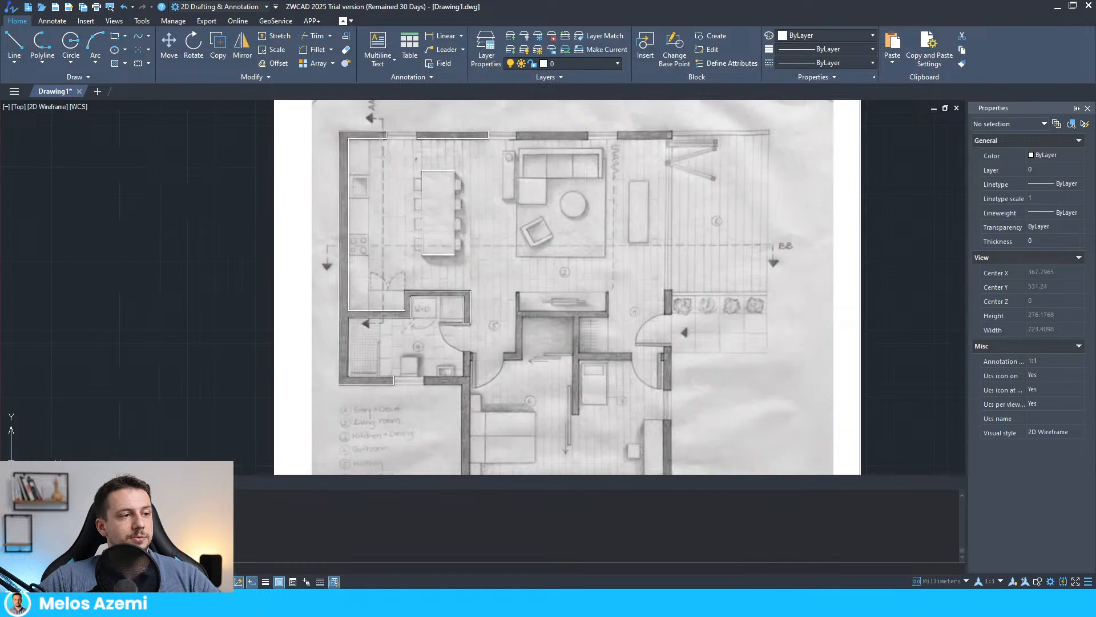
{"action": "scroll", "coordinate": [344, 247], "scroll_direction": "up", "scroll_amount": 3}
{"action": "scroll", "coordinate": [345, 247], "scroll_direction": "down", "scroll_amount": 4}
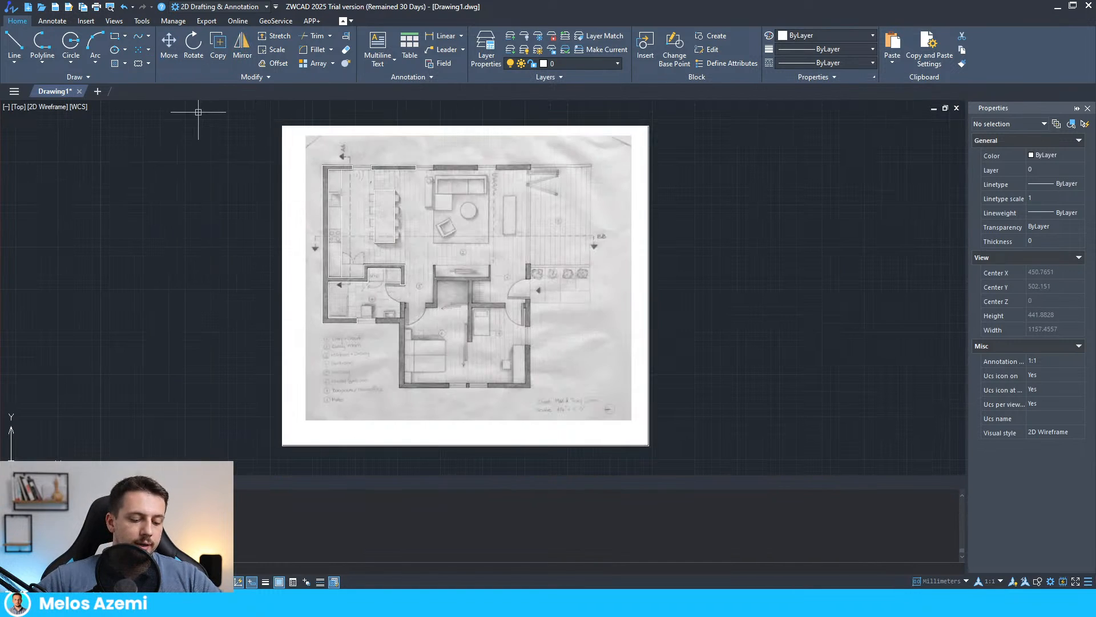
- Start a hatch and choose the SOLID pattern for it
{"action": "type", "text": "hatch"}
{"action": "key", "text": "Return"}
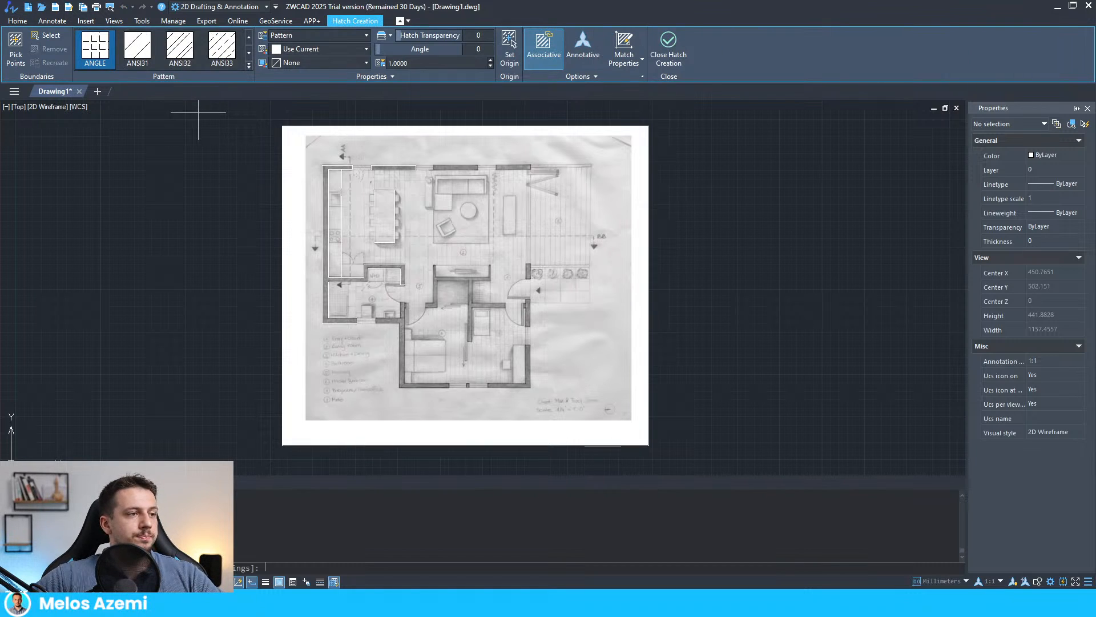
{"action": "scroll", "coordinate": [240, 54], "scroll_direction": "down", "scroll_amount": 6}
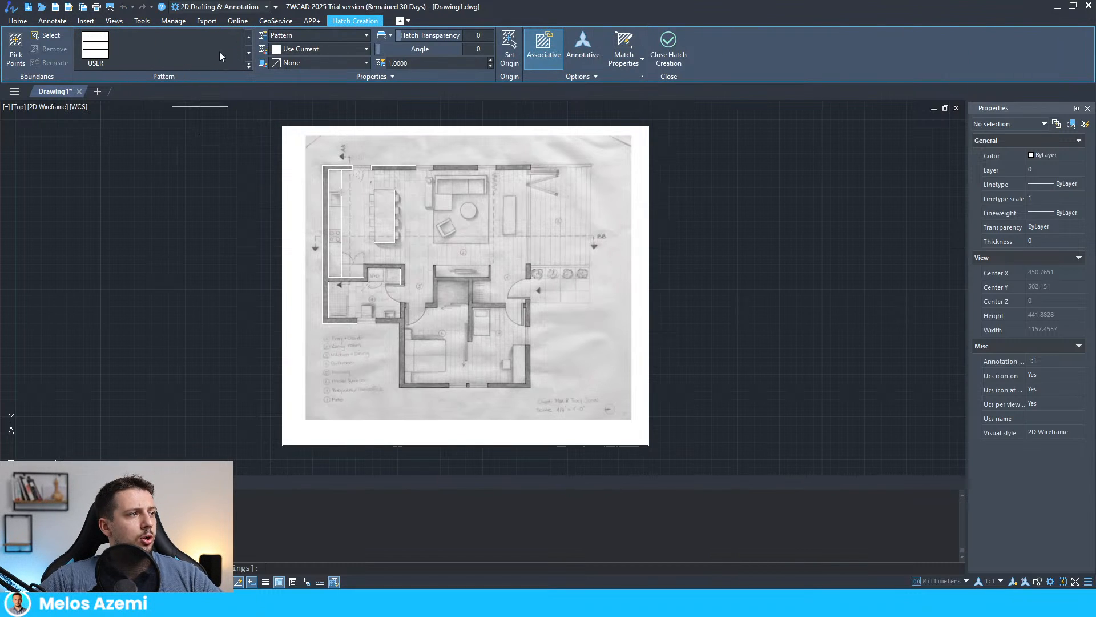
{"action": "scroll", "coordinate": [163, 38], "scroll_direction": "up", "scroll_amount": 3}
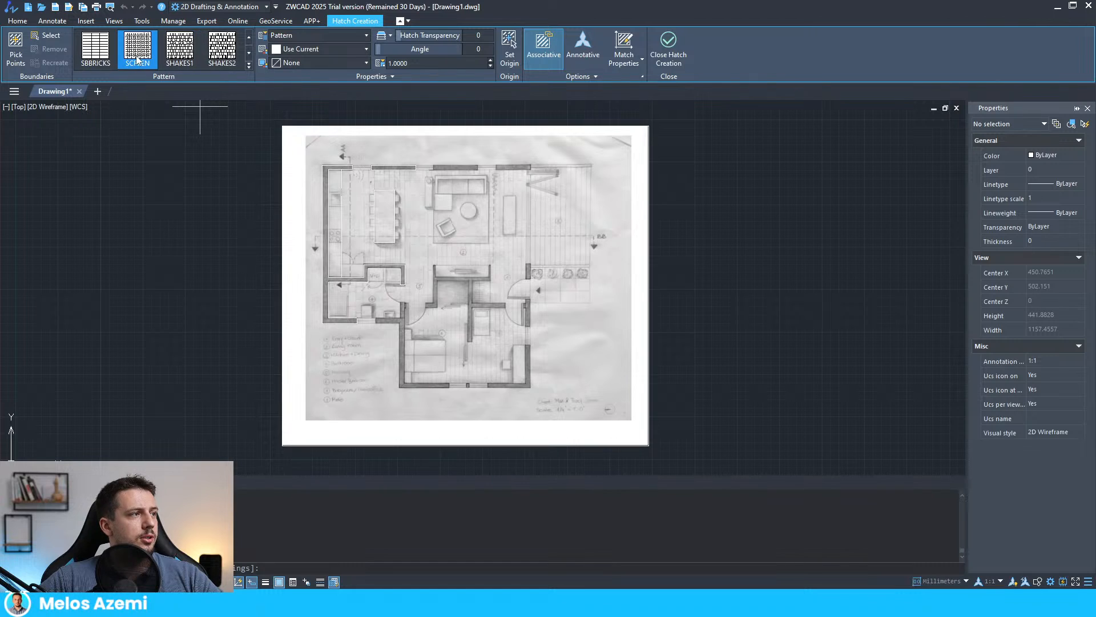
{"action": "scroll", "coordinate": [201, 56], "scroll_direction": "down", "scroll_amount": 4}
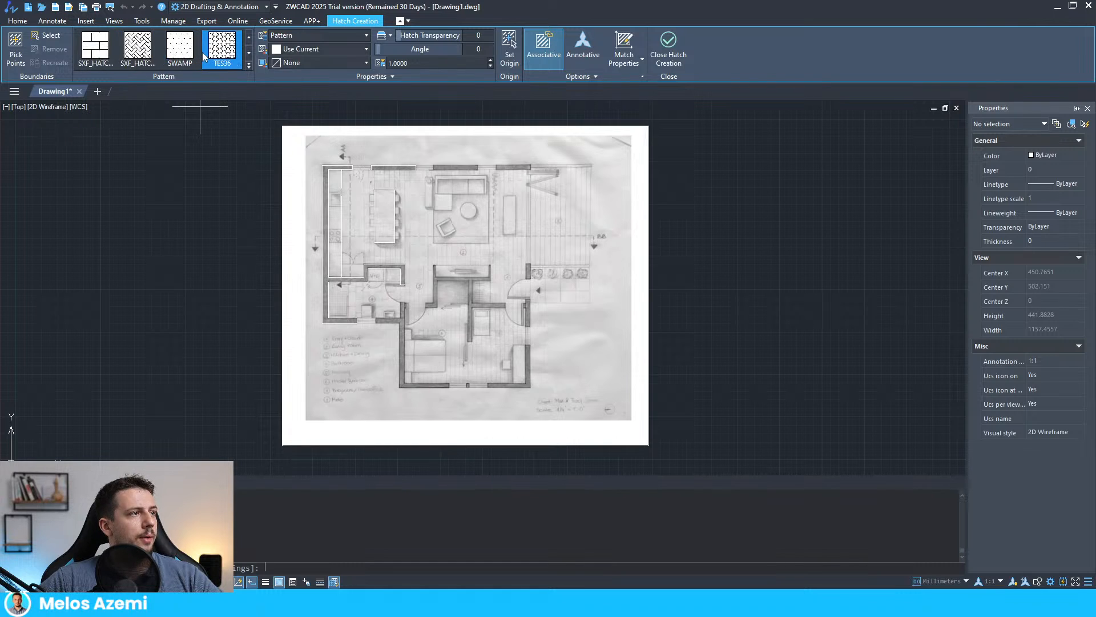
{"action": "scroll", "coordinate": [184, 52], "scroll_direction": "down", "scroll_amount": 5}
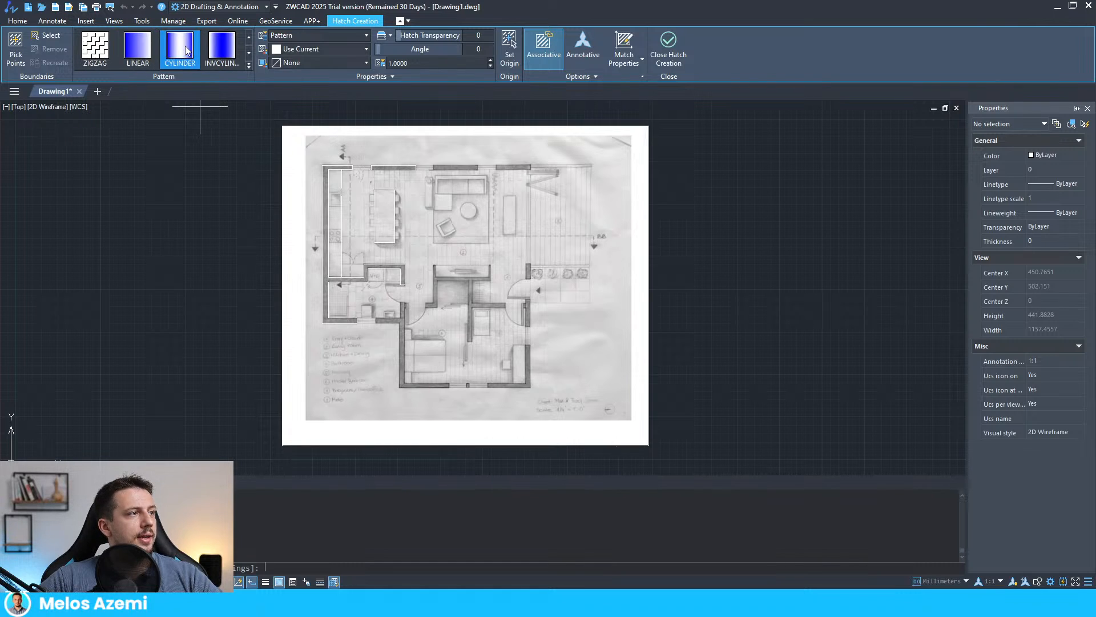
{"action": "scroll", "coordinate": [189, 54], "scroll_direction": "down", "scroll_amount": 4}
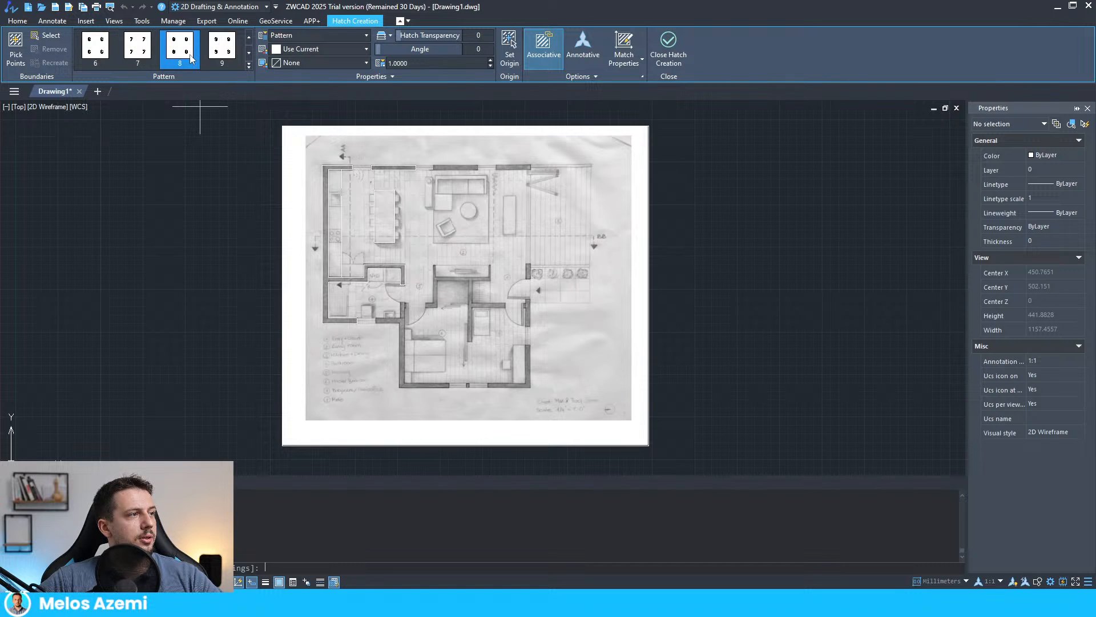
{"action": "scroll", "coordinate": [111, 57], "scroll_direction": "down", "scroll_amount": 2}
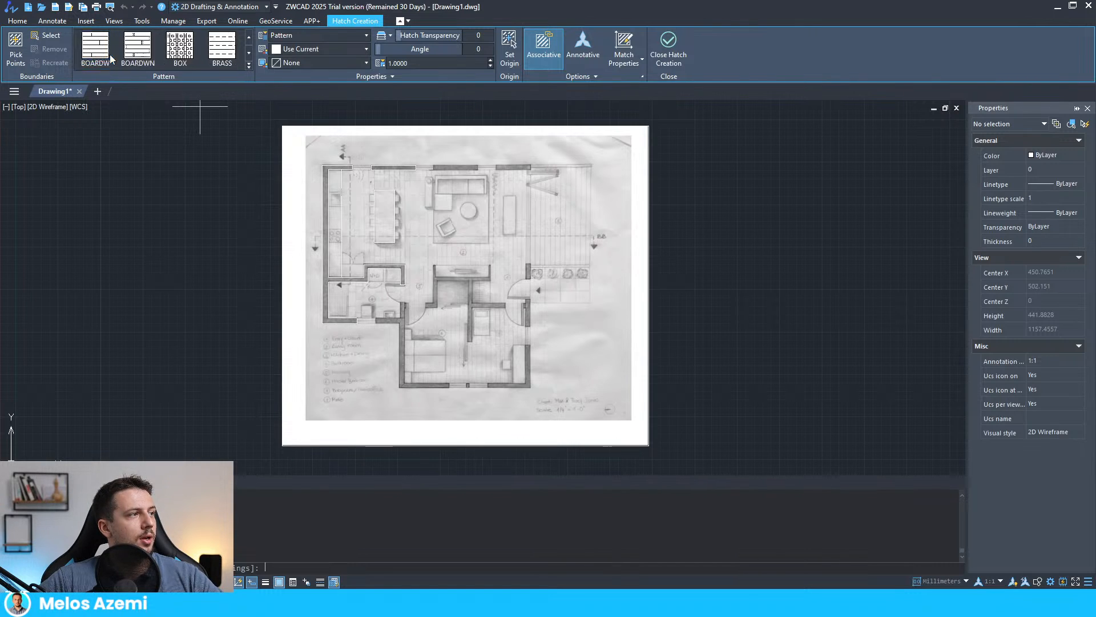
{"action": "left_click", "coordinate": [108, 56]}
- Fill the outlined upper wall segment and the closed kitchen and bathroom walls with the solid hatch in black (0,0,0)
{"action": "scroll", "coordinate": [355, 166], "scroll_direction": "up", "scroll_amount": 6}
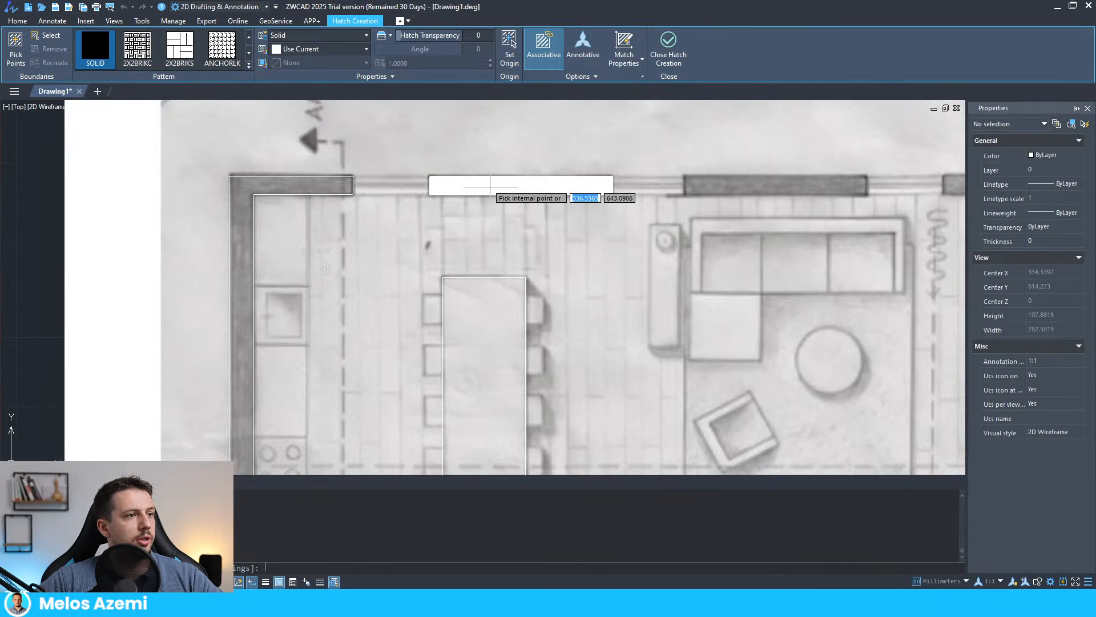
{"action": "left_click", "coordinate": [304, 48]}
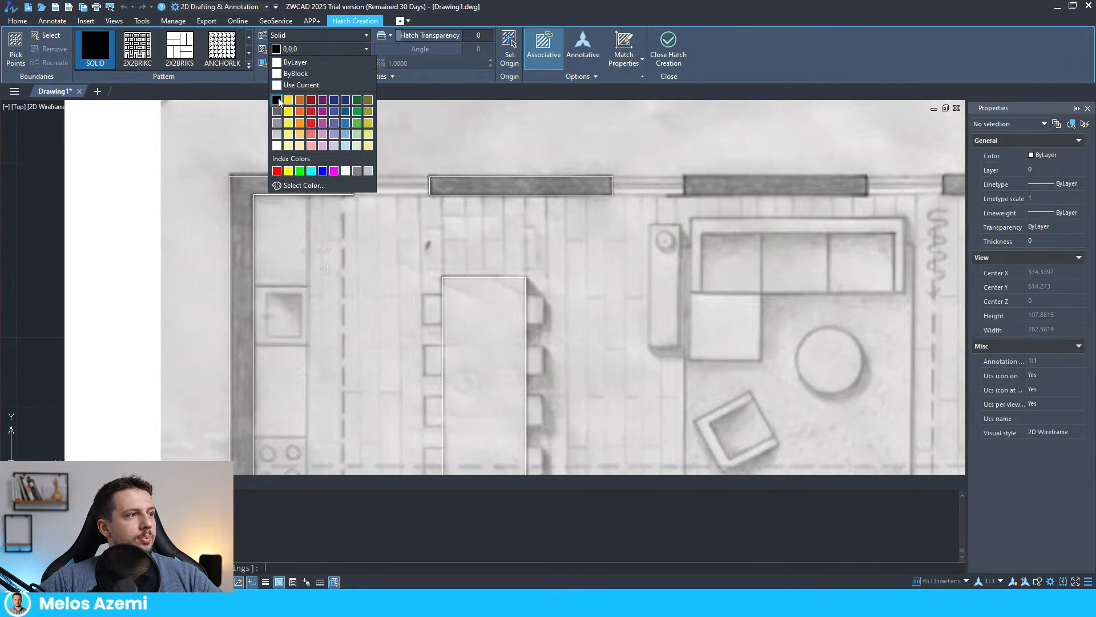
{"action": "left_click", "coordinate": [283, 101]}
{"action": "left_click", "coordinate": [383, 187]}
{"action": "left_click", "coordinate": [631, 355]}
{"action": "scroll", "coordinate": [571, 188], "scroll_direction": "down", "scroll_amount": 6}
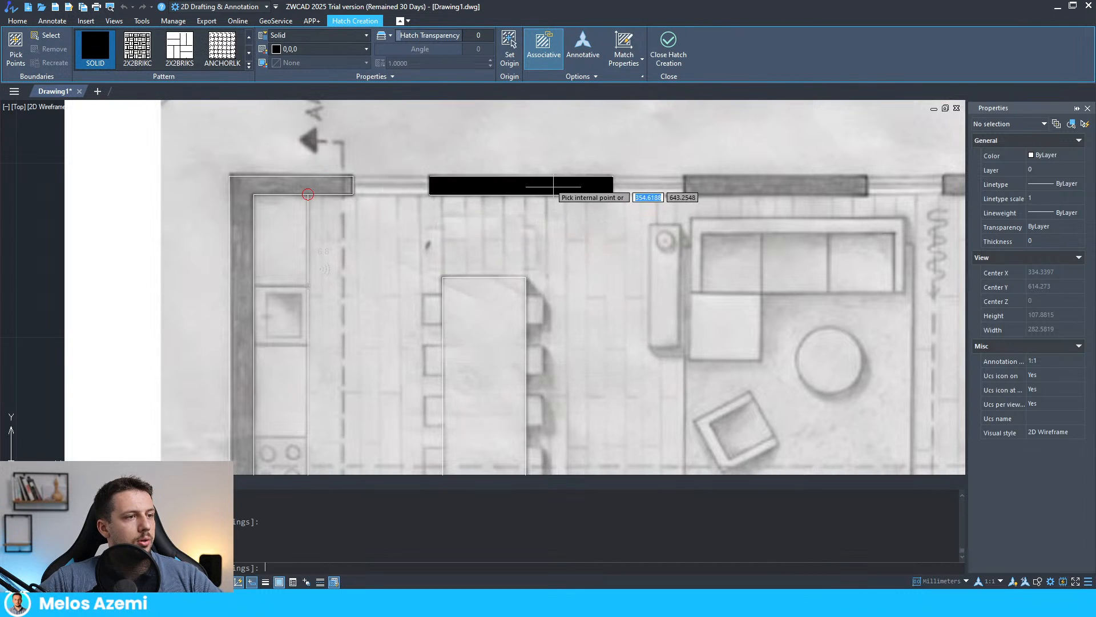
{"action": "scroll", "coordinate": [571, 171], "scroll_direction": "up", "scroll_amount": 2}
{"action": "scroll", "coordinate": [556, 228], "scroll_direction": "up", "scroll_amount": 2}
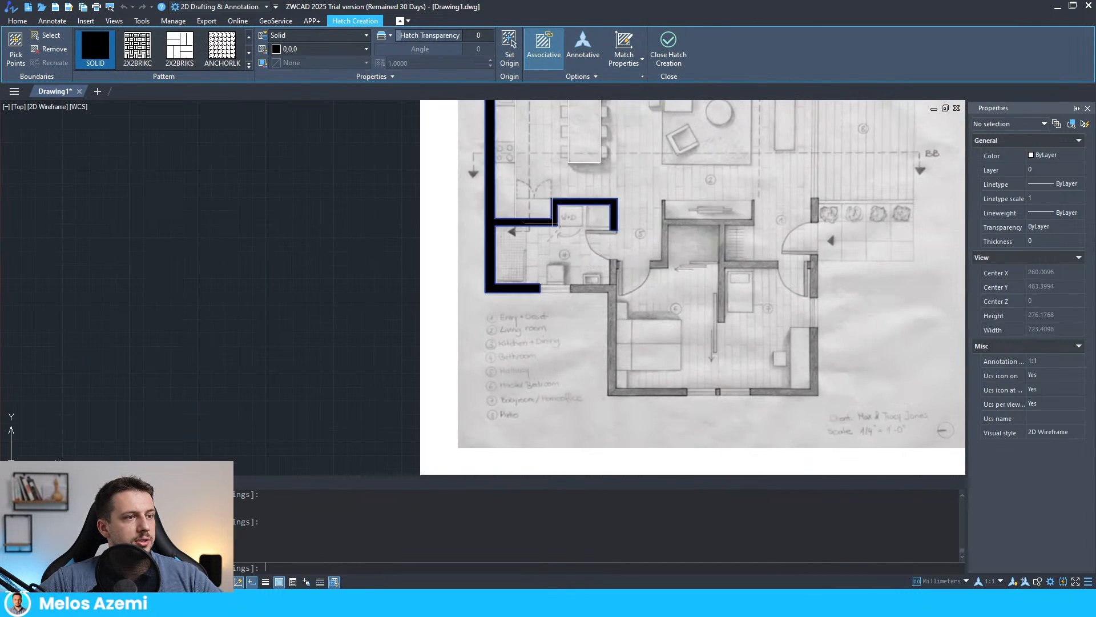
{"action": "scroll", "coordinate": [553, 208], "scroll_direction": "up", "scroll_amount": 1}
{"action": "middle_click_drag", "start_coordinate": [569, 197], "coordinate": [529, 169]}
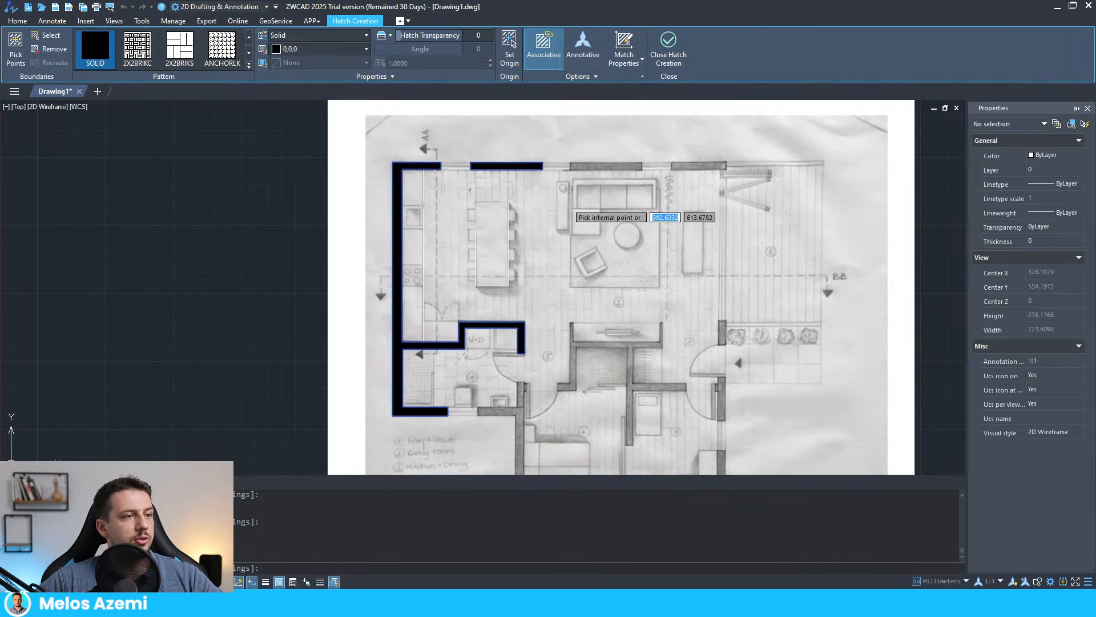
{"action": "key", "text": "space"}
{"action": "key", "text": "space"}
{"action": "scroll", "coordinate": [342, 257], "scroll_direction": "down", "scroll_amount": 4}
{"action": "scroll", "coordinate": [465, 243], "scroll_direction": "up", "scroll_amount": 4}
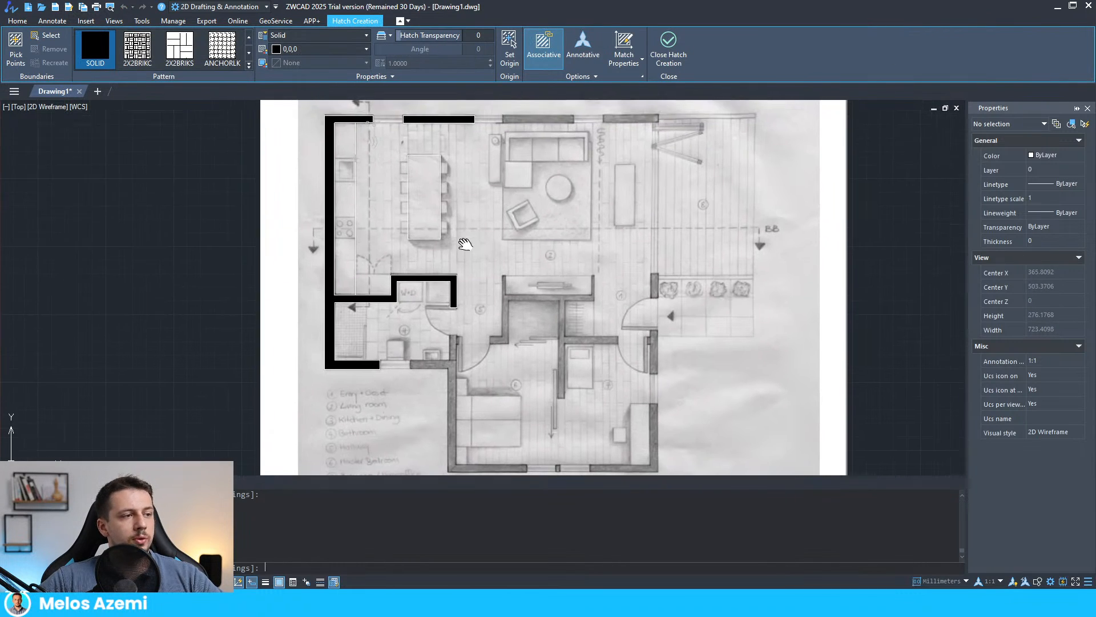
{"action": "key", "text": "Escape"}
- Save the drawing under the name Drawing of kitchen.dwg
{"action": "scroll", "coordinate": [656, 197], "scroll_direction": "down", "scroll_amount": 4}
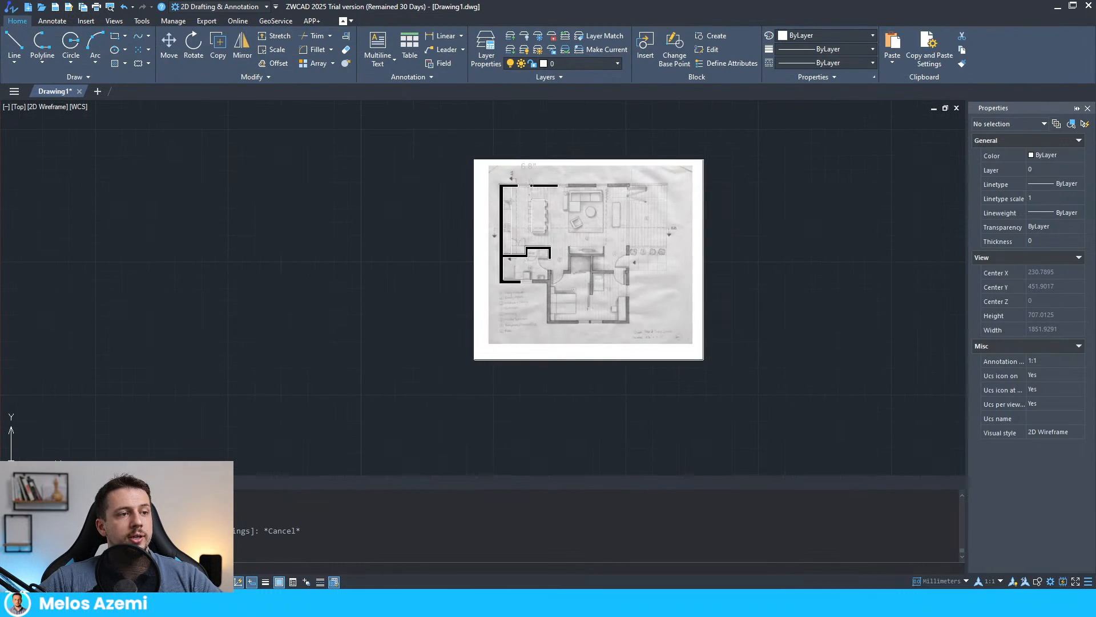
{"action": "scroll", "coordinate": [687, 198], "scroll_direction": "up", "scroll_amount": 4}
{"action": "scroll", "coordinate": [514, 197], "scroll_direction": "down", "scroll_amount": 2}
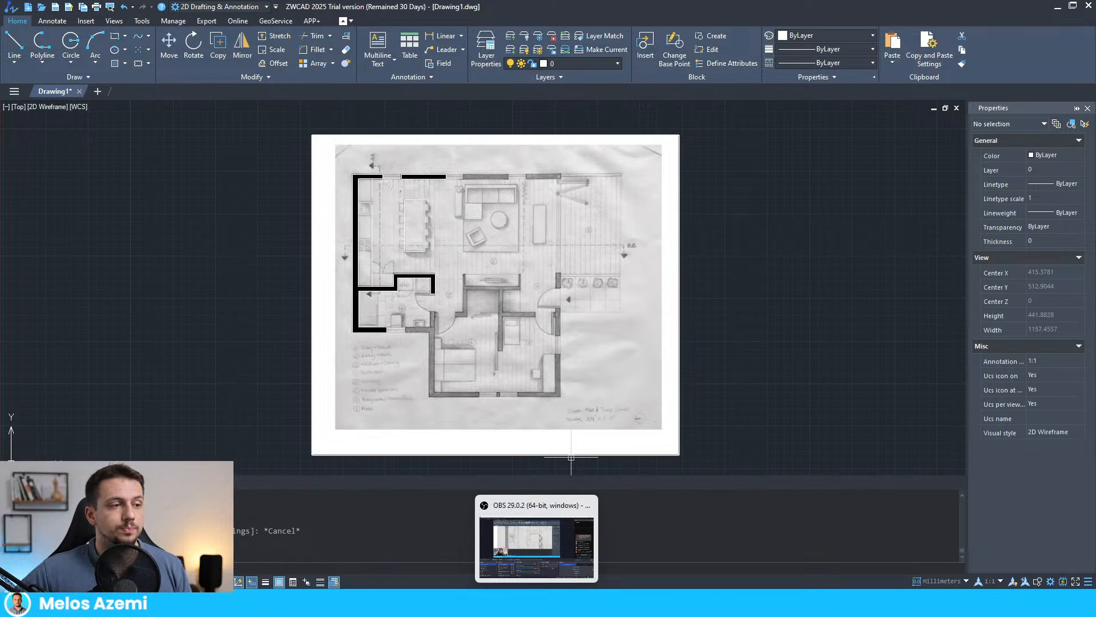
{"action": "left_click", "coordinate": [11, 7]}
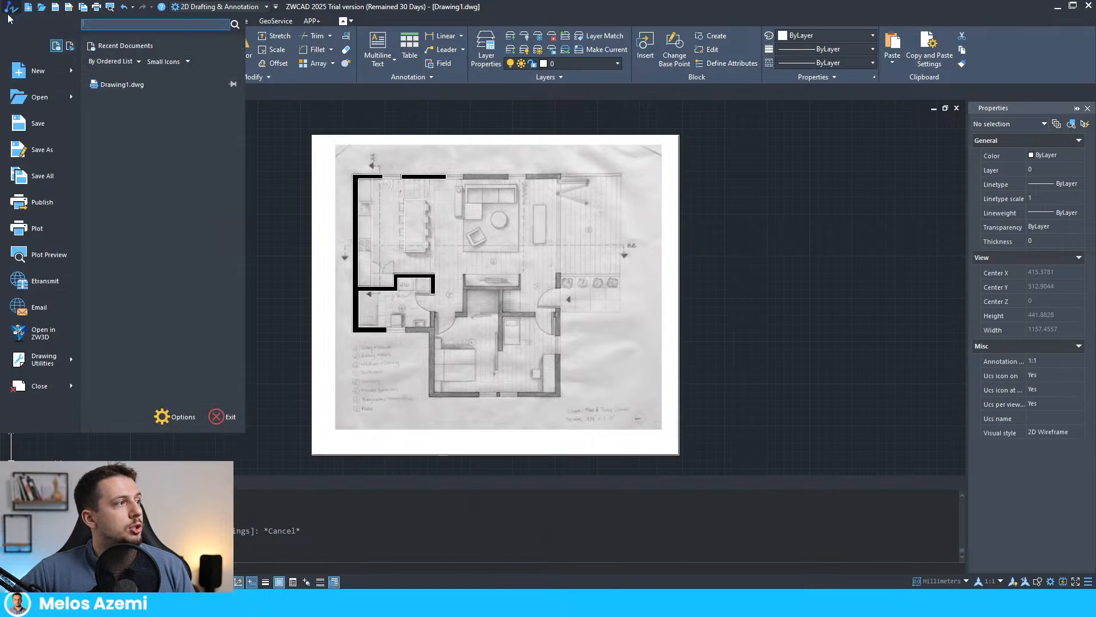
{"action": "left_click", "coordinate": [36, 147]}
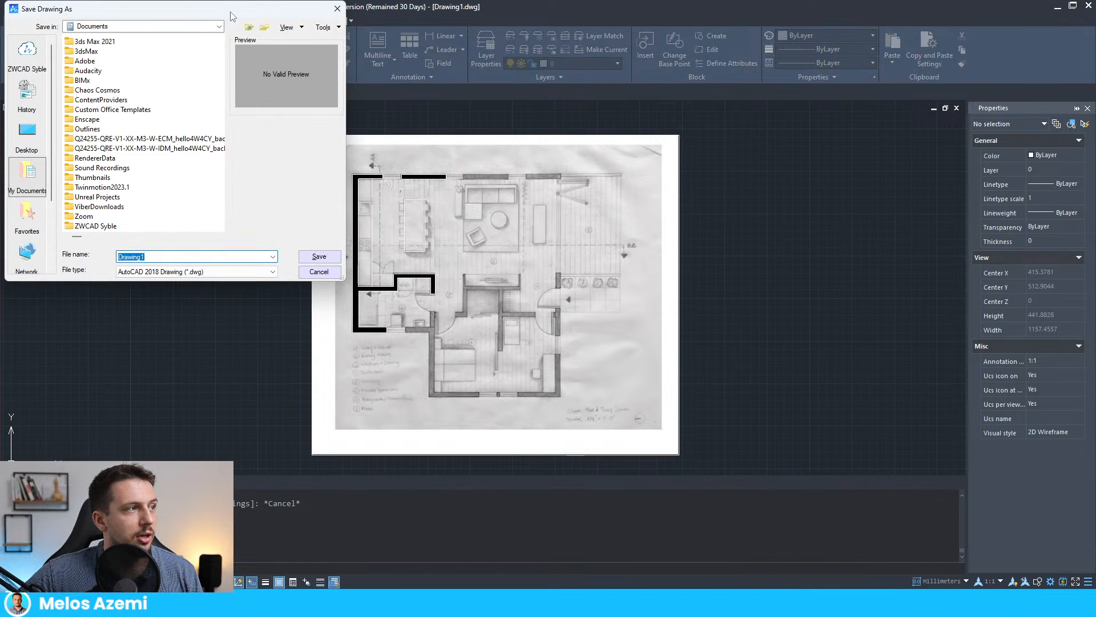
{"action": "left_click_drag", "start_coordinate": [231, 12], "coordinate": [1095, 66]}
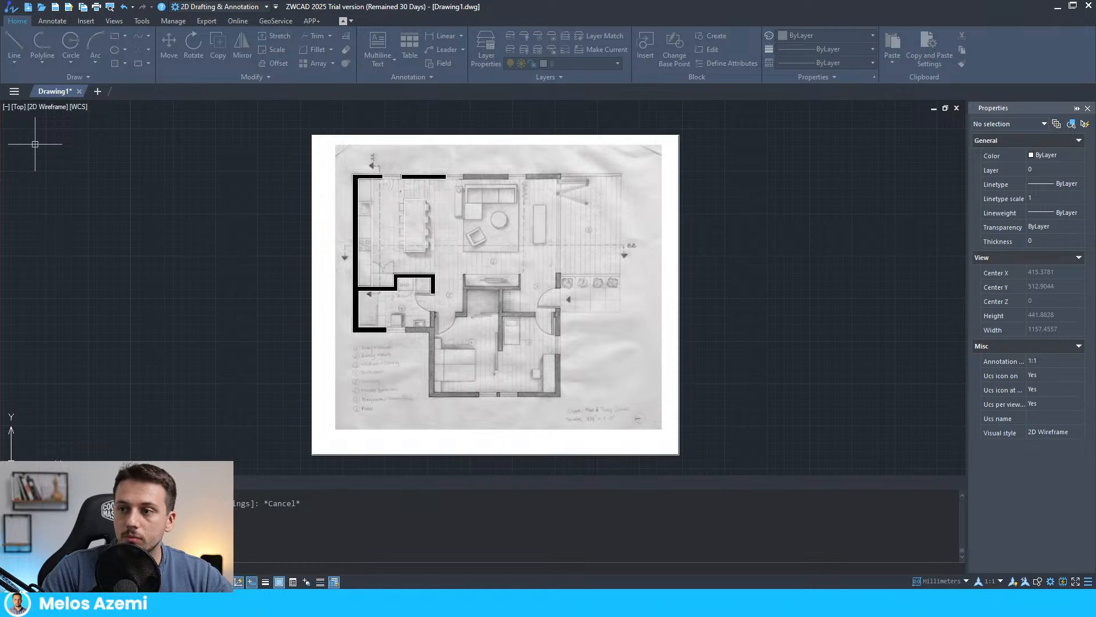
{"action": "key", "text": "Return"}
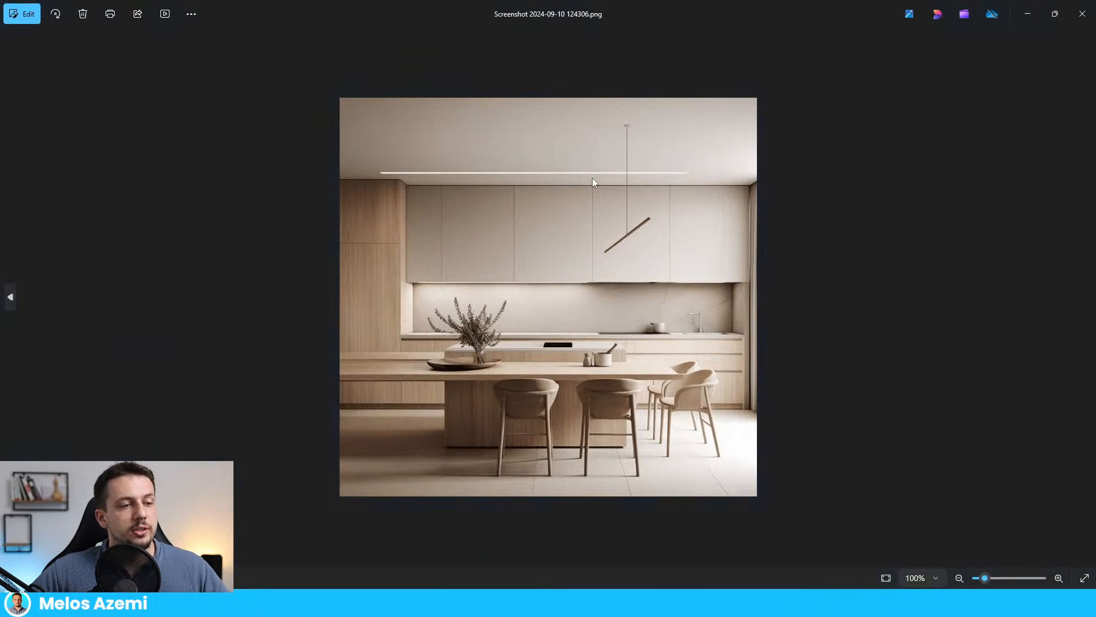
- Examine the reference kitchen image's cabinets, island and chairs, and close the image
{"action": "scroll", "coordinate": [592, 177], "scroll_direction": "up", "scroll_amount": 2}
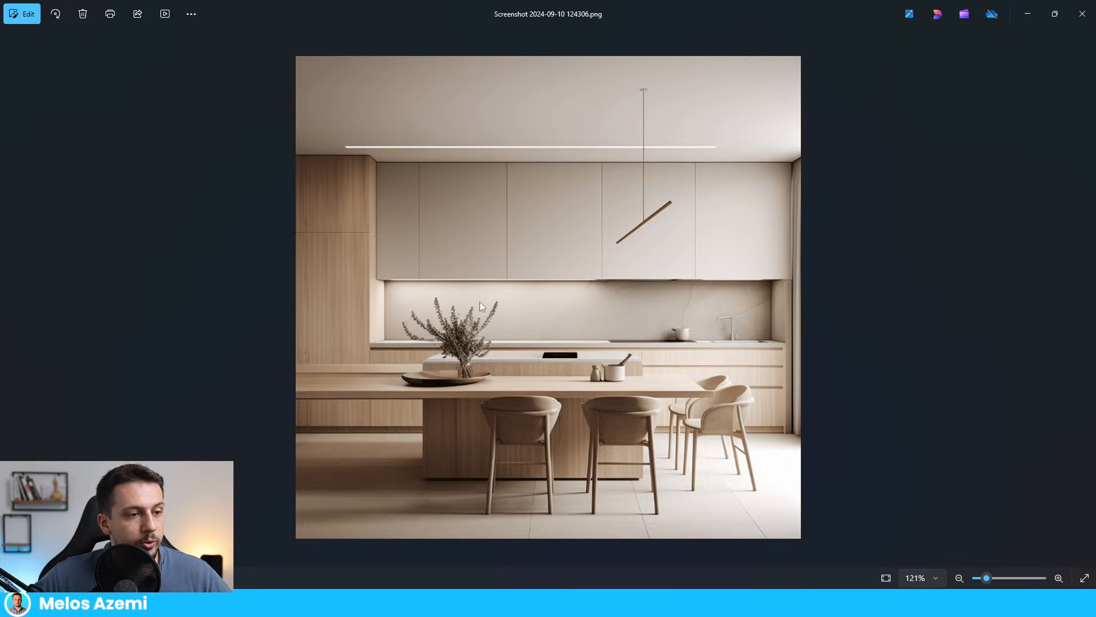
{"action": "mouse_move", "coordinate": [737, 602]}
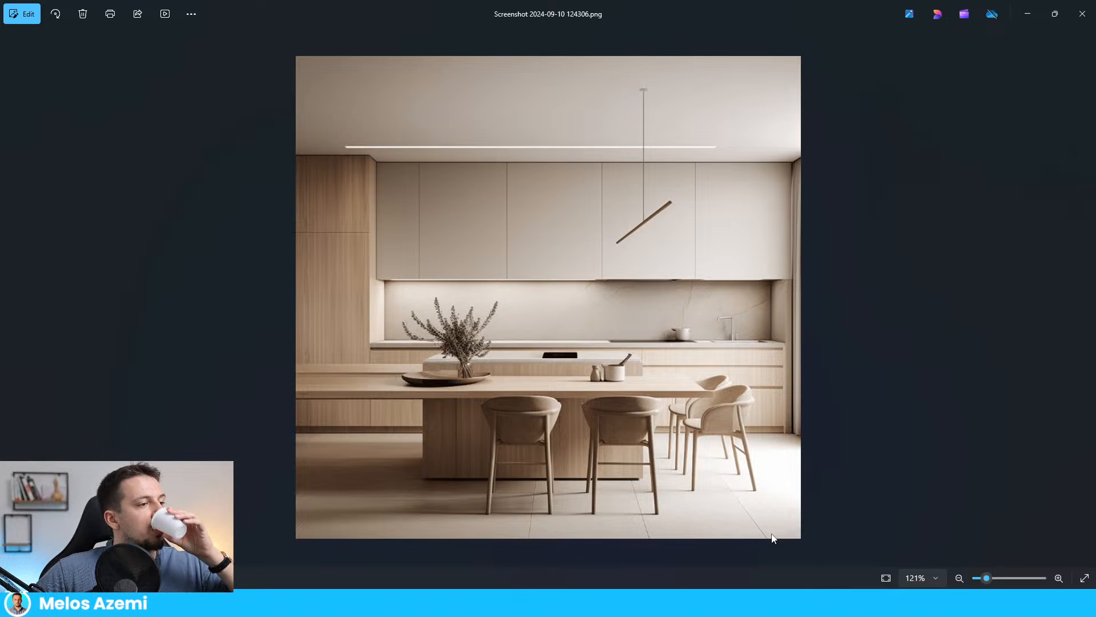
{"action": "left_click", "coordinate": [1082, 14]}
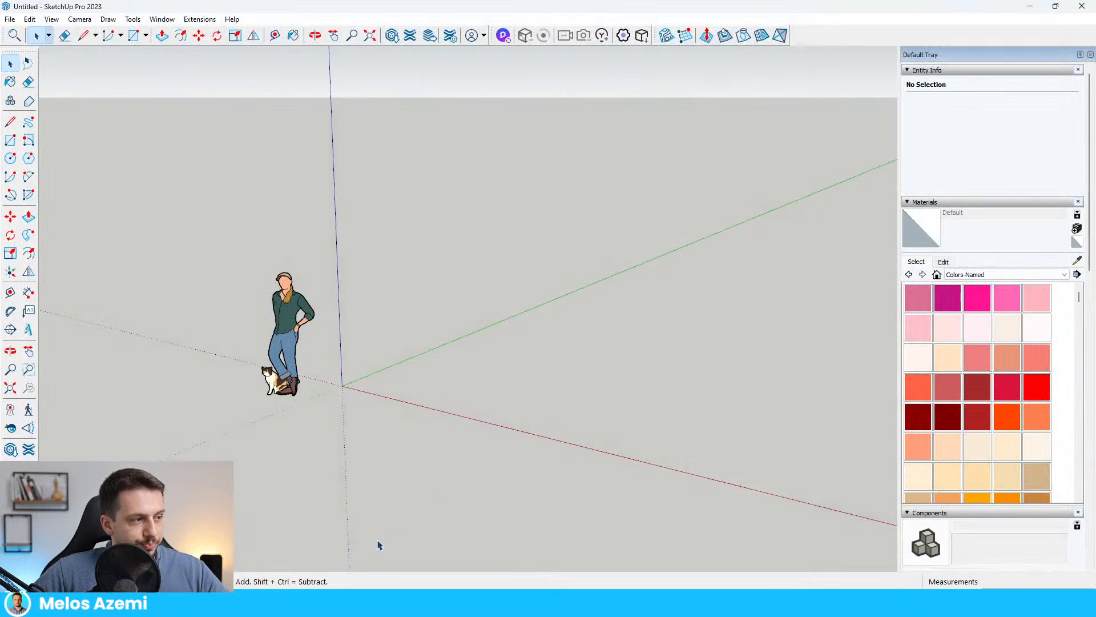
- In SketchUp, delete the default scale figure and import Drawing of kitchen.dwg into the empty model
{"action": "left_click_drag", "start_coordinate": [204, 257], "coordinate": [528, 451]}
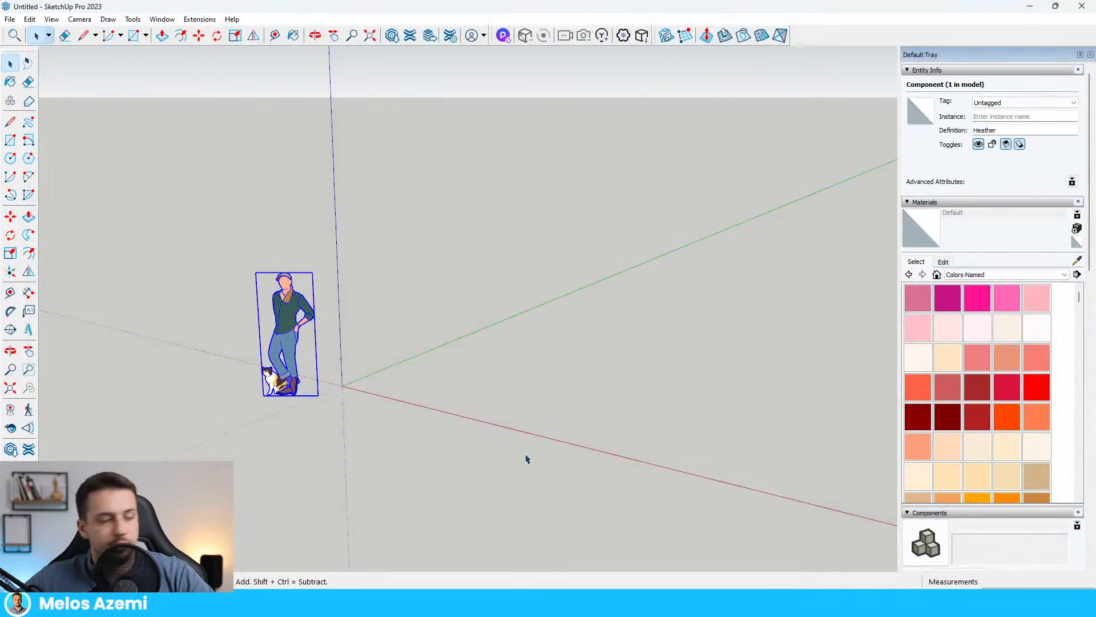
{"action": "key", "text": "Delete"}
{"action": "left_click", "coordinate": [8, 19]}
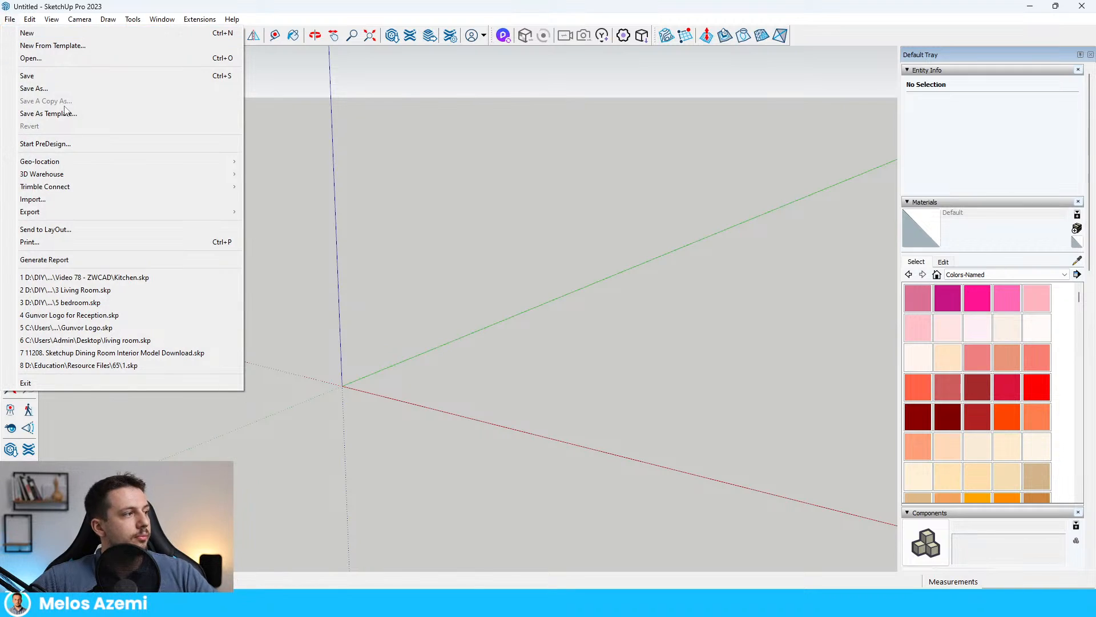
{"action": "left_click", "coordinate": [88, 199]}
{"action": "key", "text": "Escape"}
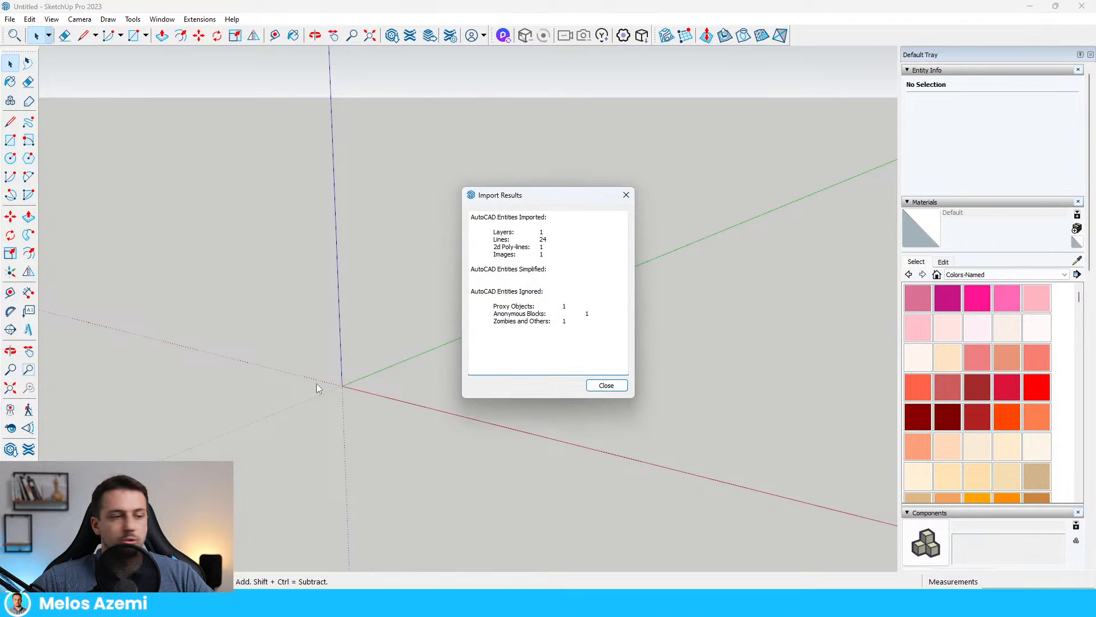
{"action": "left_click", "coordinate": [606, 385]}
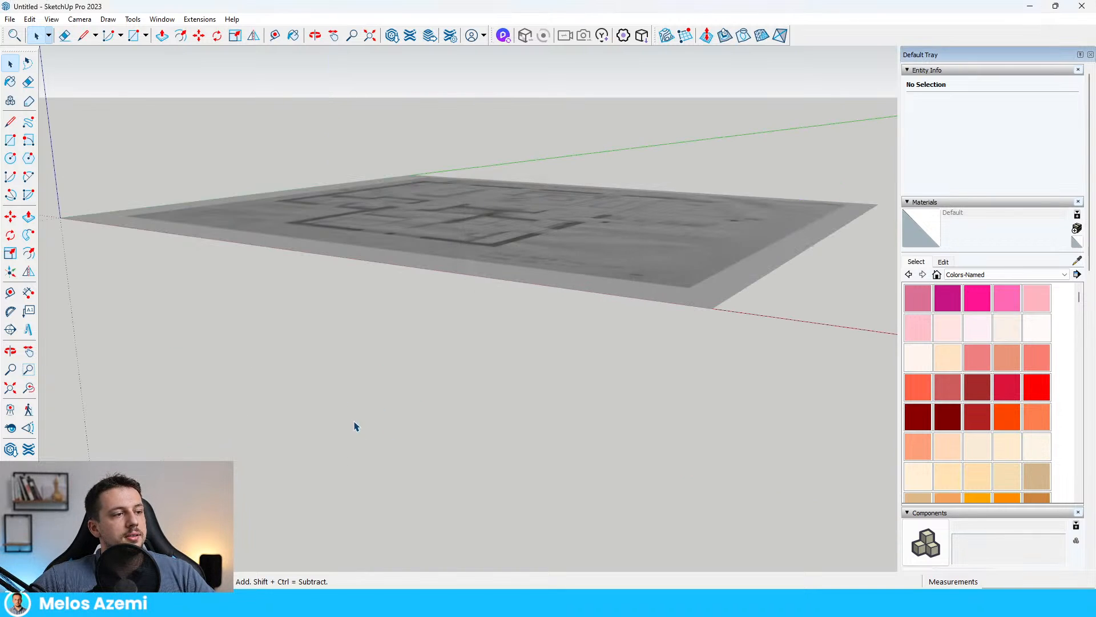
- Delete the scanned floor plan image from inside the imported drawing component, keeping the traced lines
{"action": "scroll", "coordinate": [485, 303], "scroll_direction": "down", "scroll_amount": 2}
{"action": "middle_click_drag", "start_coordinate": [485, 303], "coordinate": [530, 518]}
{"action": "scroll", "coordinate": [642, 252], "scroll_direction": "up", "scroll_amount": 4}
{"action": "left_click", "coordinate": [747, 284]}
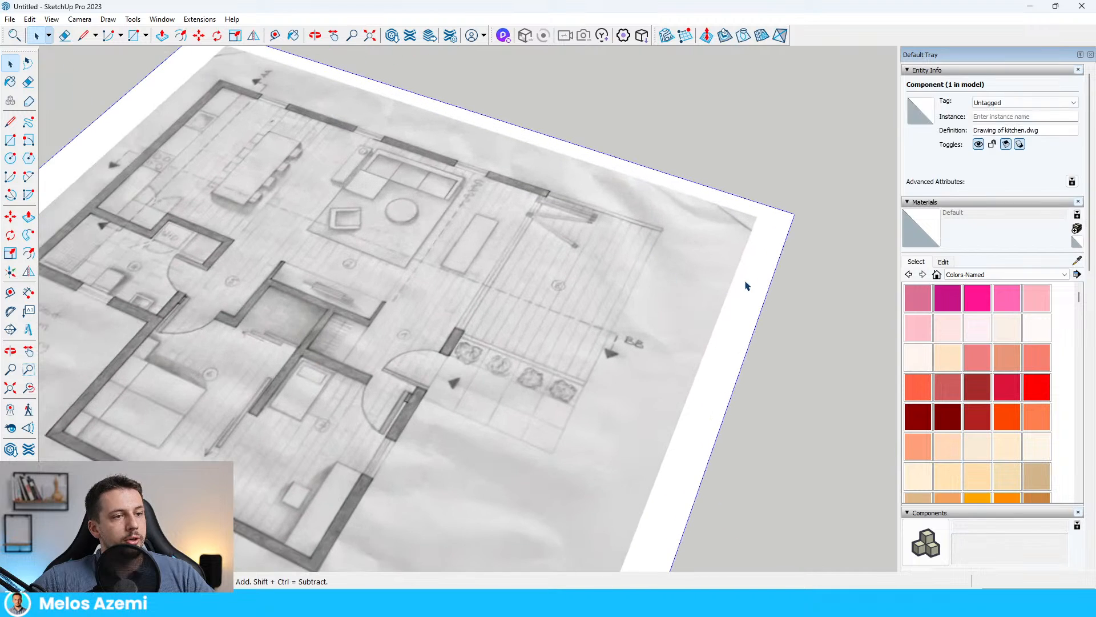
{"action": "left_click", "coordinate": [750, 262]}
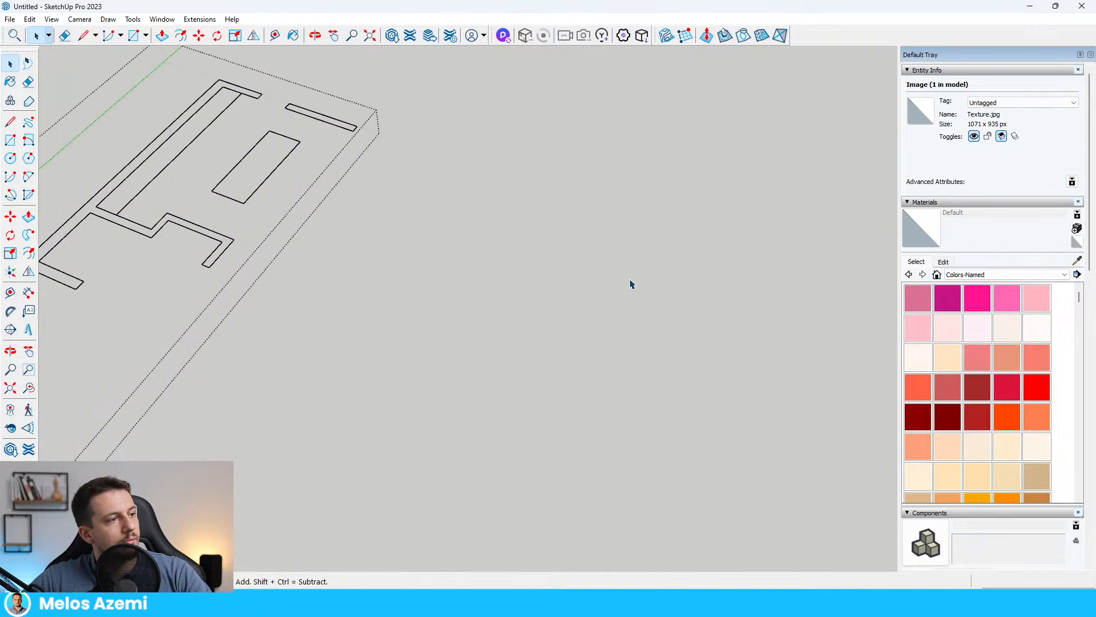
{"action": "middle_click_drag", "start_coordinate": [632, 284], "coordinate": [351, 209]}
{"action": "scroll", "coordinate": [337, 149], "scroll_direction": "up", "scroll_amount": 2}
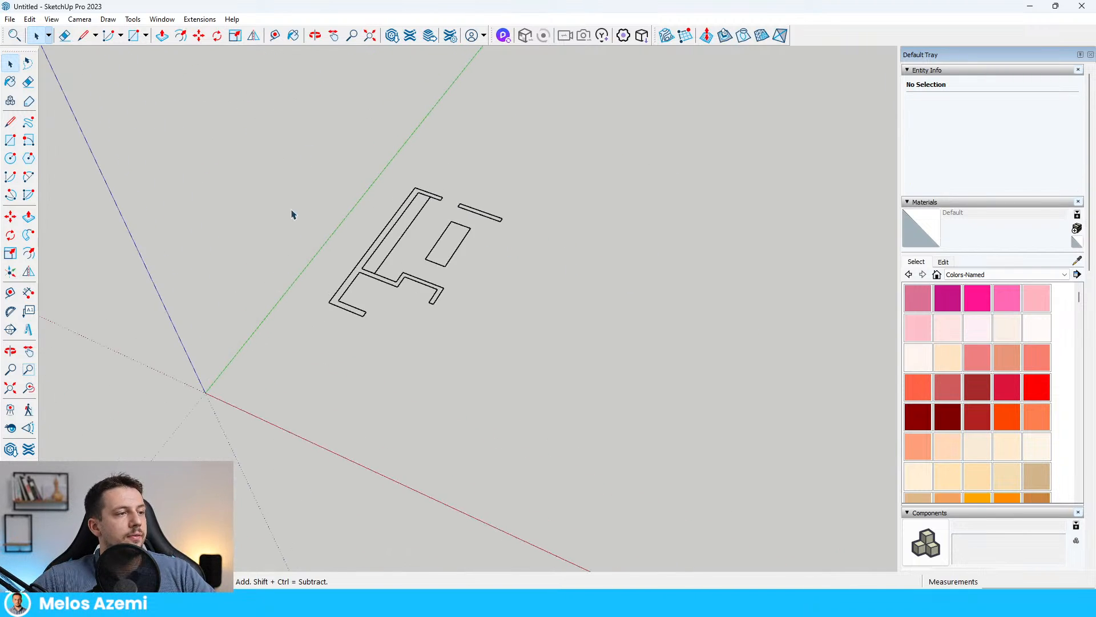
{"action": "left_click_drag", "start_coordinate": [276, 169], "coordinate": [679, 443]}
{"action": "left_click_drag", "start_coordinate": [688, 447], "coordinate": [363, 220]}
{"action": "left_click_drag", "start_coordinate": [229, 144], "coordinate": [701, 467]}
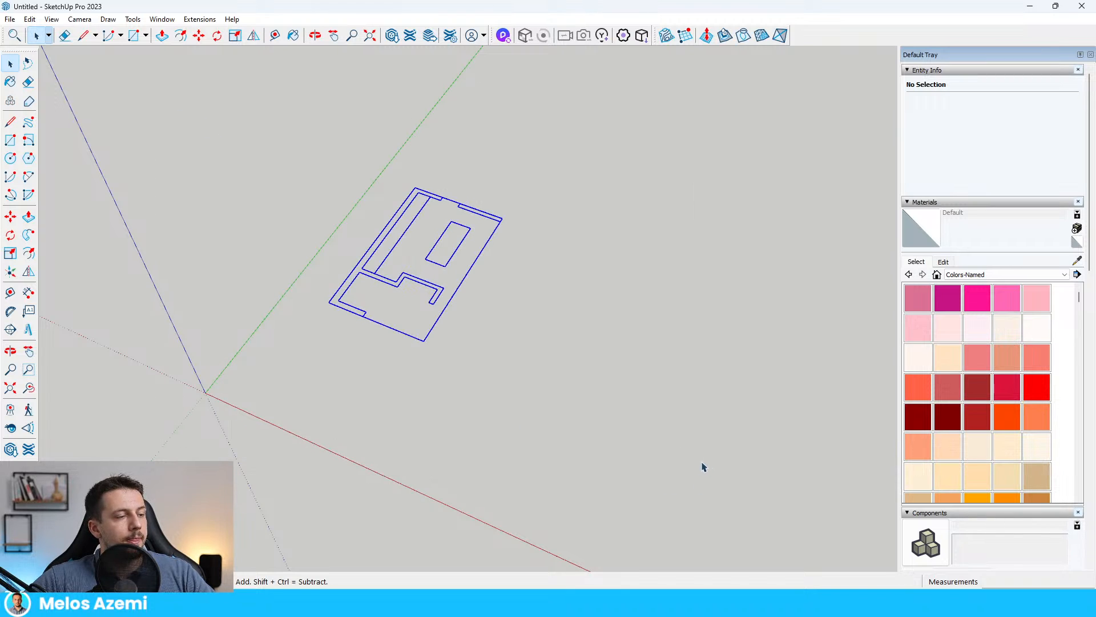
{"action": "left_click_drag", "start_coordinate": [204, 151], "coordinate": [288, 229]}
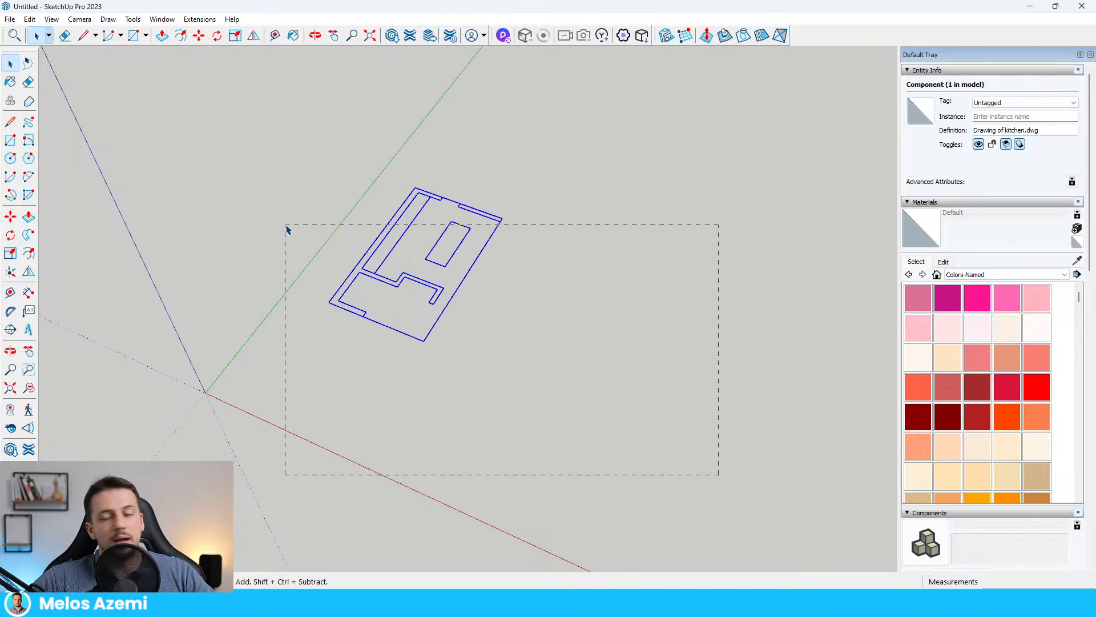
{"action": "left_click", "coordinate": [560, 372]}
{"action": "left_click_drag", "start_coordinate": [222, 119], "coordinate": [629, 476]}
{"action": "left_click_drag", "start_coordinate": [680, 448], "coordinate": [200, 106]}
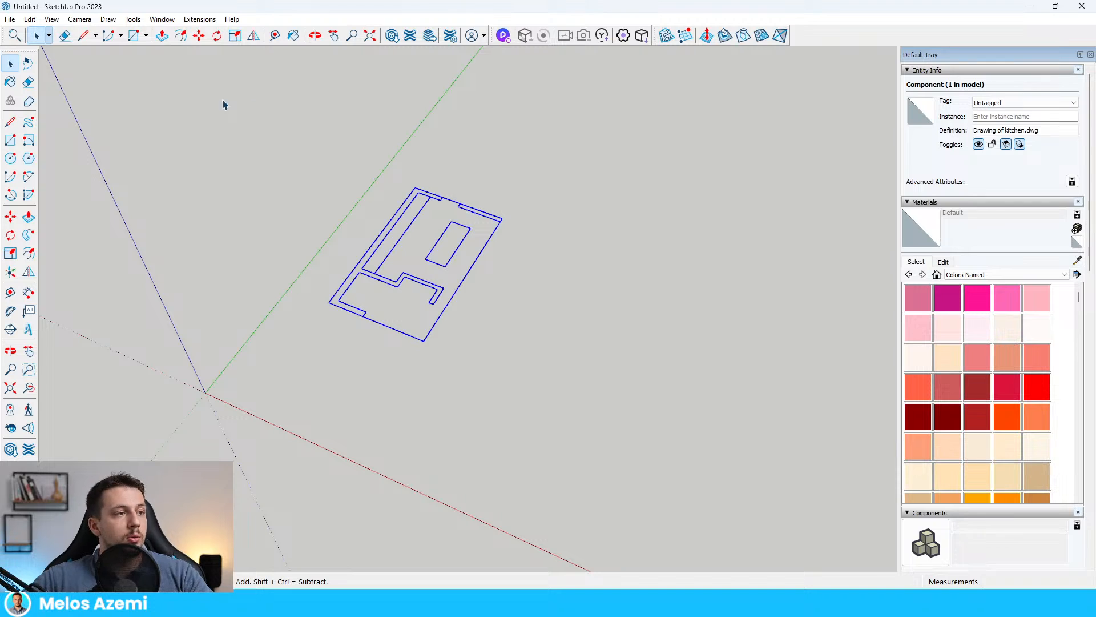
{"action": "scroll", "coordinate": [563, 235], "scroll_direction": "down", "scroll_amount": 3}
{"action": "scroll", "coordinate": [561, 239], "scroll_direction": "up", "scroll_amount": 5}
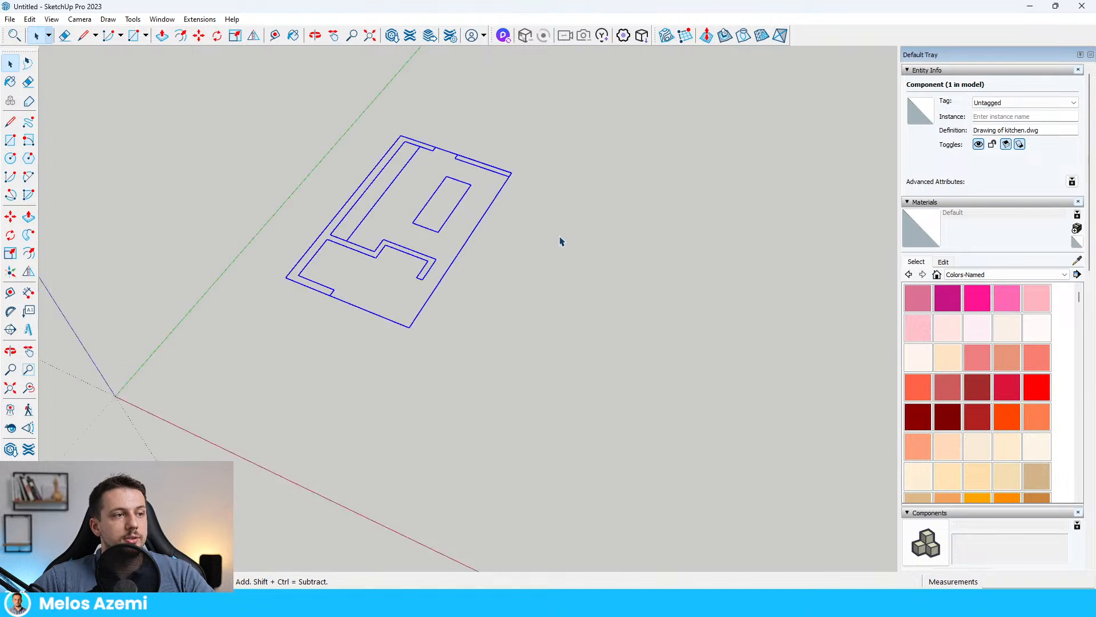
{"action": "scroll", "coordinate": [408, 266], "scroll_direction": "down", "scroll_amount": 2}
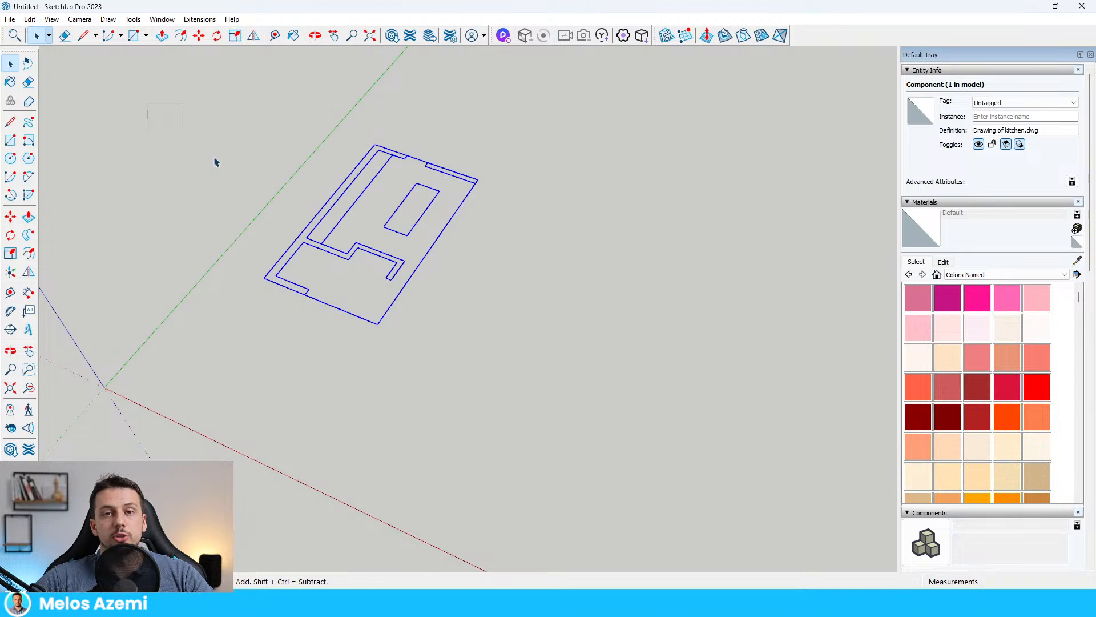
- Move the selected floor plan component by its outer wall corner onto the axes origin
{"action": "left_click_drag", "start_coordinate": [215, 162], "coordinate": [651, 394]}
{"action": "key", "text": "m"}
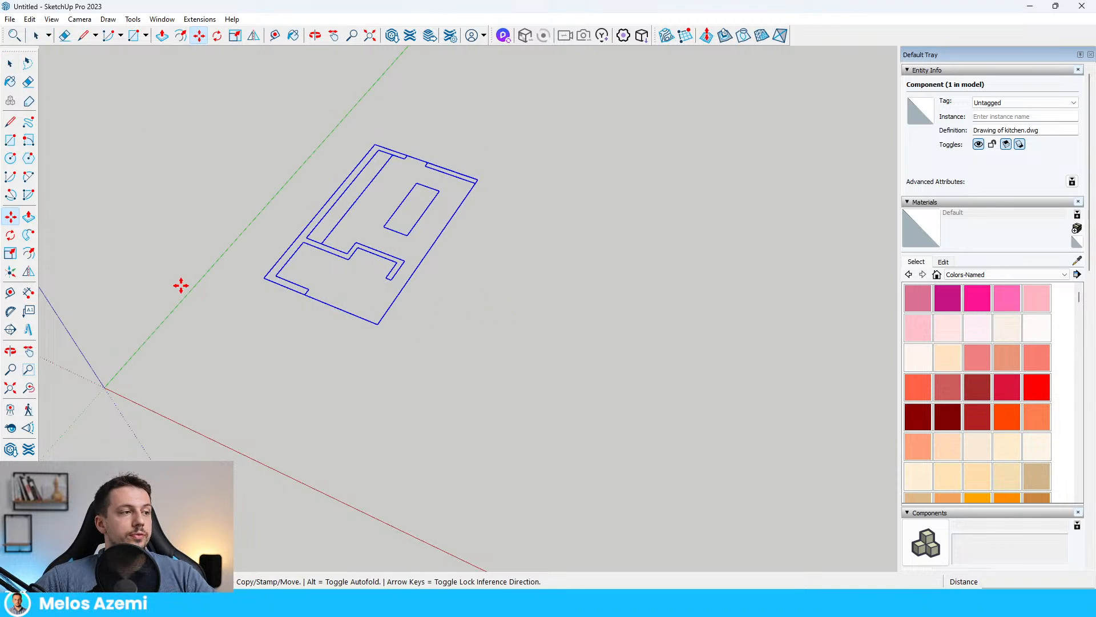
{"action": "left_click", "coordinate": [263, 277]}
{"action": "scroll", "coordinate": [669, 240], "scroll_direction": "down", "scroll_amount": 2}
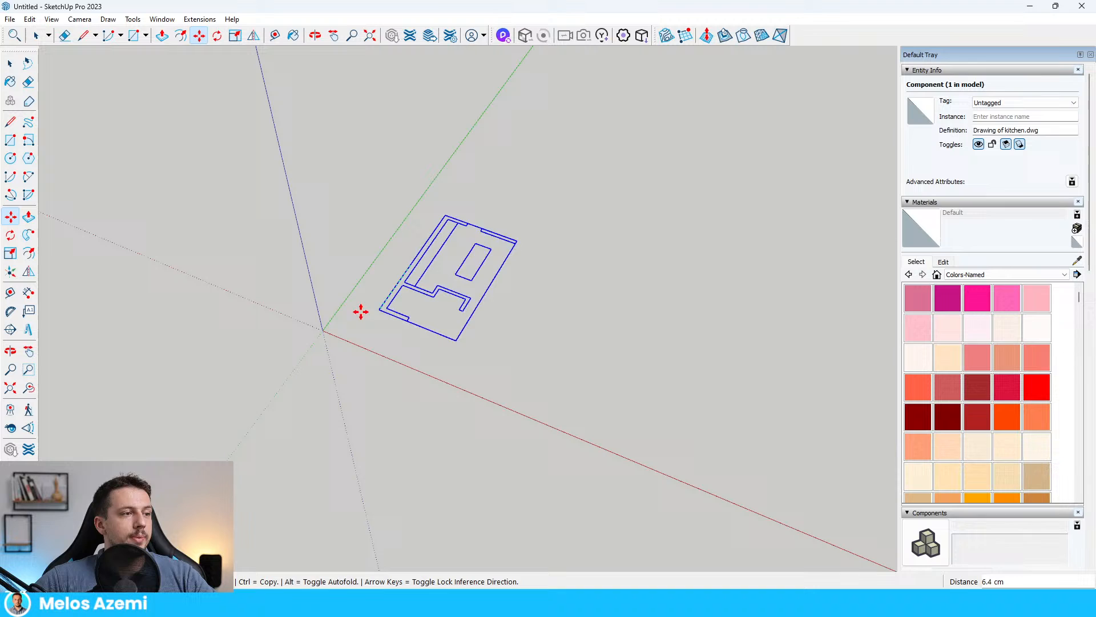
{"action": "left_click", "coordinate": [323, 330]}
- Examine the aligned floor plan from above, checking the walls, the island and the long cabinet run
{"action": "middle_click_drag", "start_coordinate": [550, 189], "coordinate": [352, 413]}
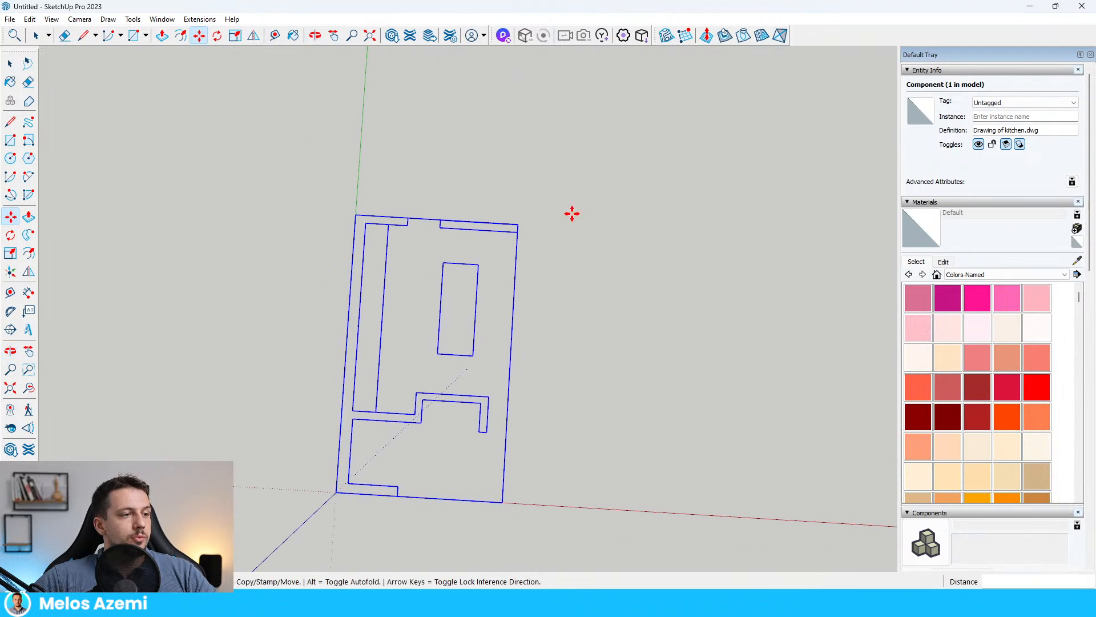
{"action": "scroll", "coordinate": [482, 289], "scroll_direction": "up", "scroll_amount": 3}
{"action": "scroll", "coordinate": [503, 263], "scroll_direction": "down", "scroll_amount": 3}
{"action": "scroll", "coordinate": [503, 254], "scroll_direction": "up", "scroll_amount": 3}
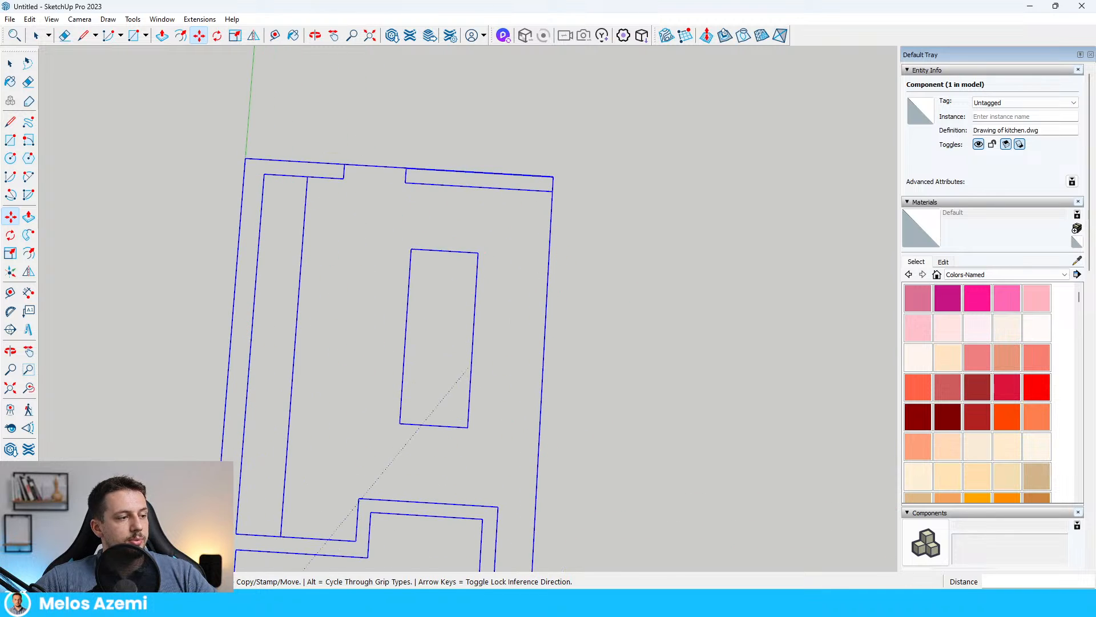
{"action": "scroll", "coordinate": [503, 212], "scroll_direction": "down", "scroll_amount": 3}
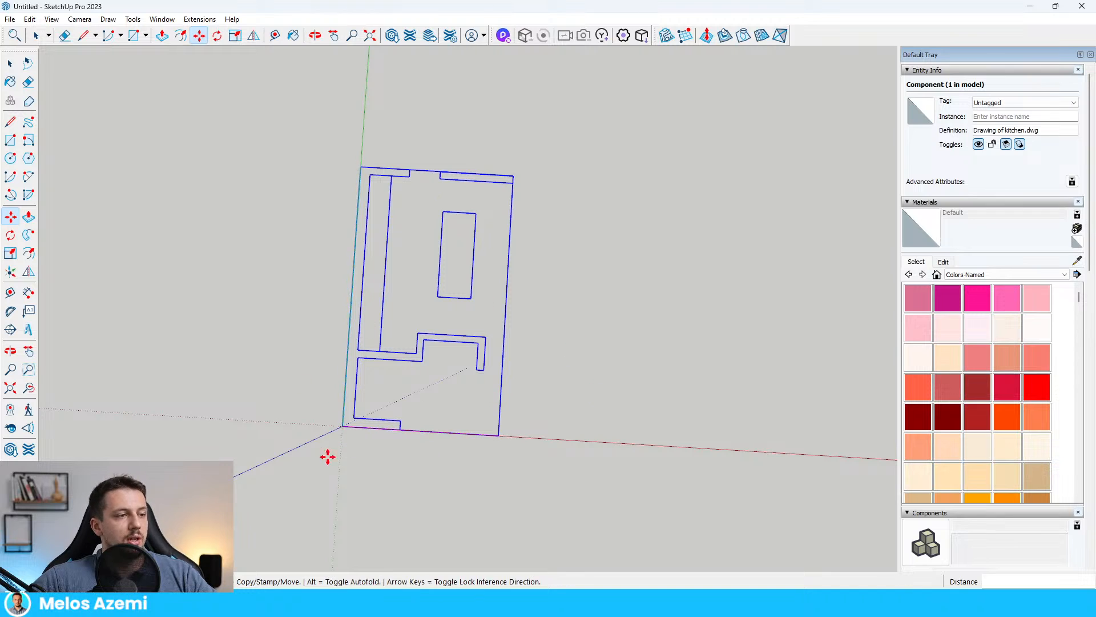
{"action": "scroll", "coordinate": [394, 282], "scroll_direction": "up", "scroll_amount": 3}
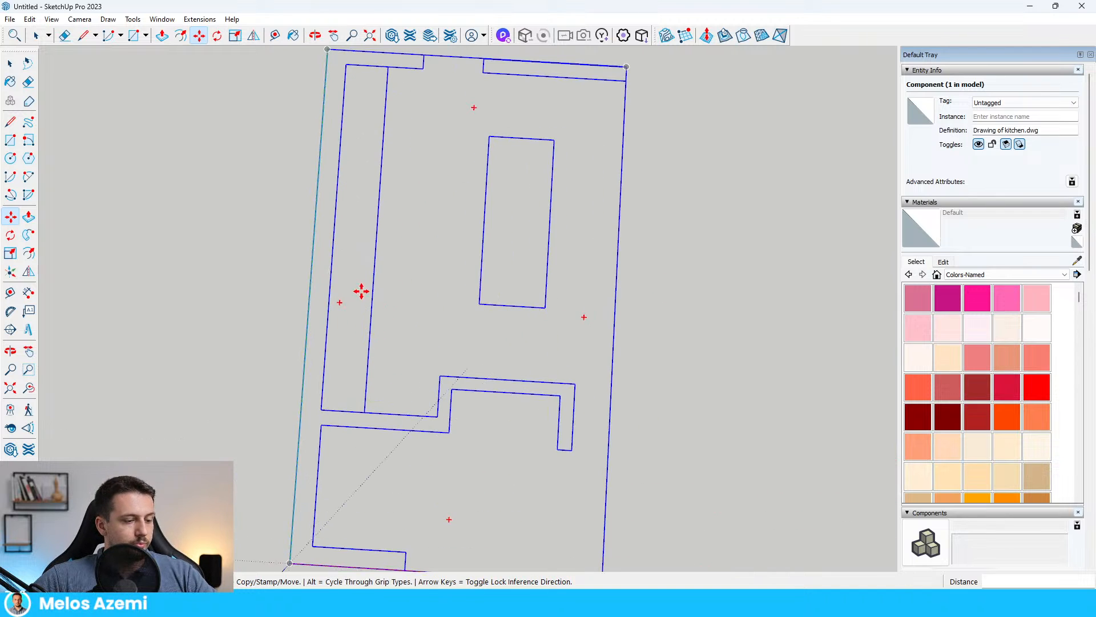
{"action": "middle_click_drag", "start_coordinate": [374, 277], "coordinate": [399, 232]}
{"action": "key", "text": "space"}
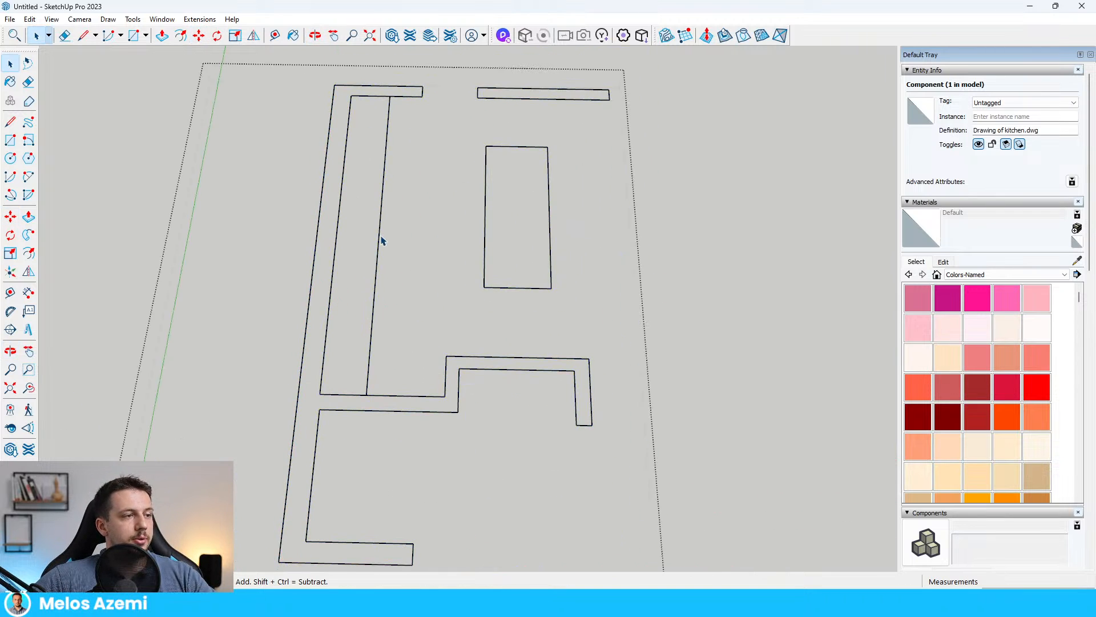
{"action": "left_click", "coordinate": [376, 251]}
{"action": "scroll", "coordinate": [375, 250], "scroll_direction": "down", "scroll_amount": 2}
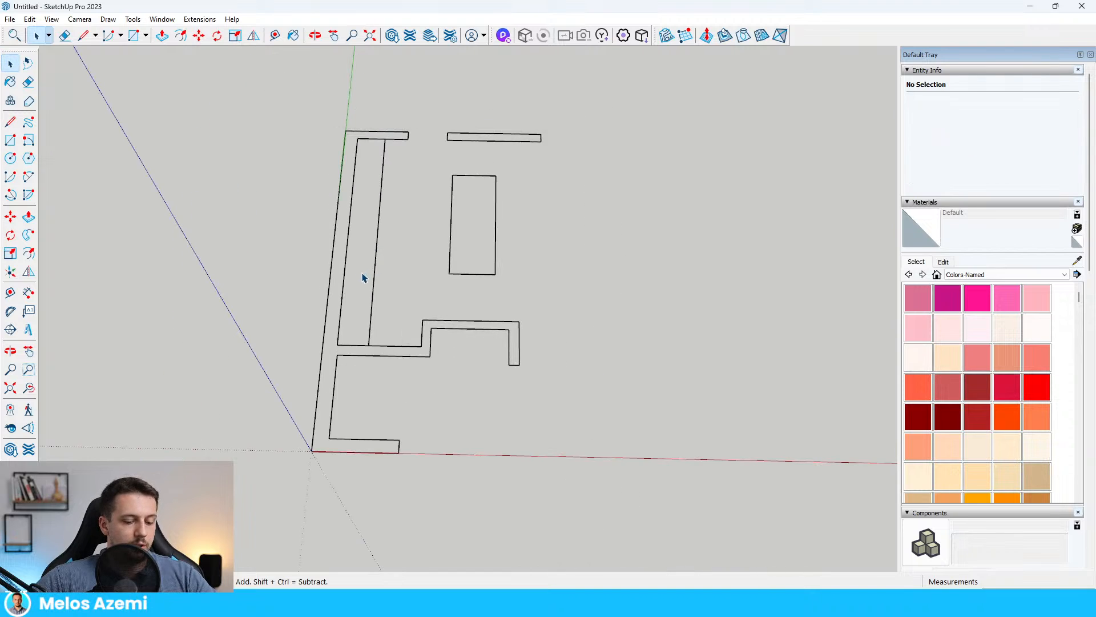
- Draw a 60 cm reference line along the red axis from the wall side of the long cabinet run
{"action": "key", "text": "l"}
{"action": "key", "text": "space"}
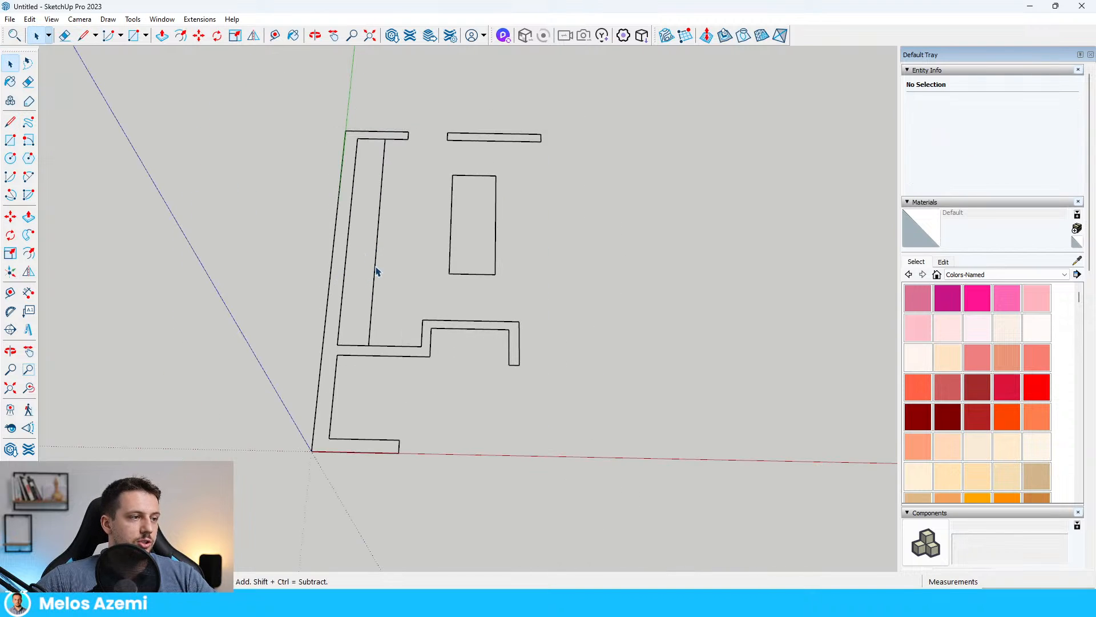
{"action": "key", "text": "l"}
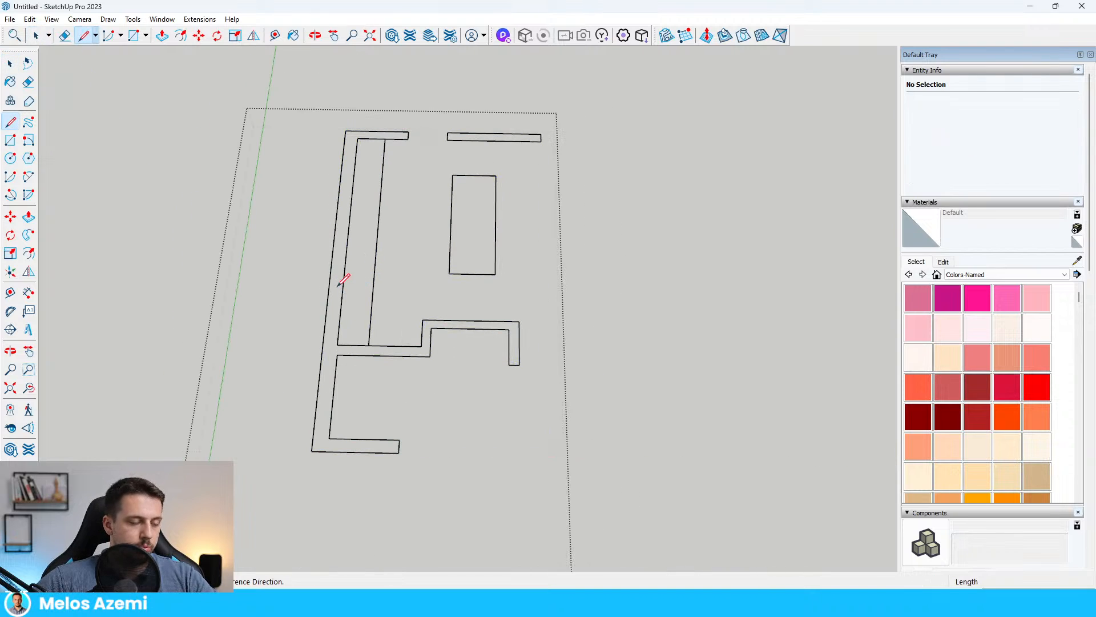
{"action": "left_click", "coordinate": [356, 151]}
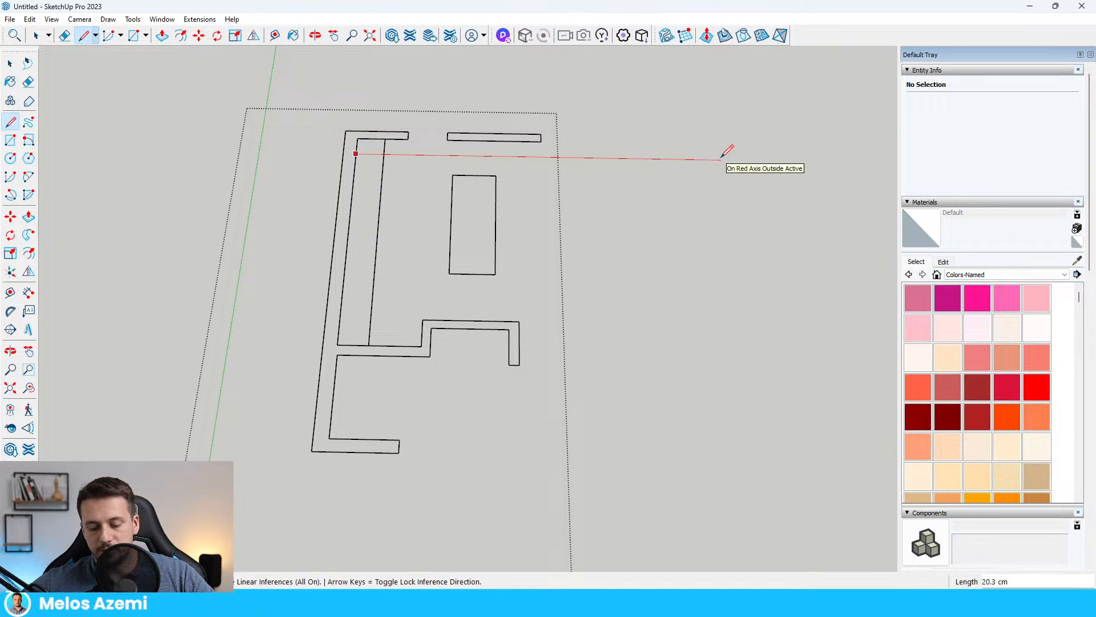
{"action": "type", "text": "60"}
{"action": "key", "text": "Return"}
{"action": "scroll", "coordinate": [398, 225], "scroll_direction": "down", "scroll_amount": 3}
{"action": "key", "text": "space"}
{"action": "key", "text": "Escape"}
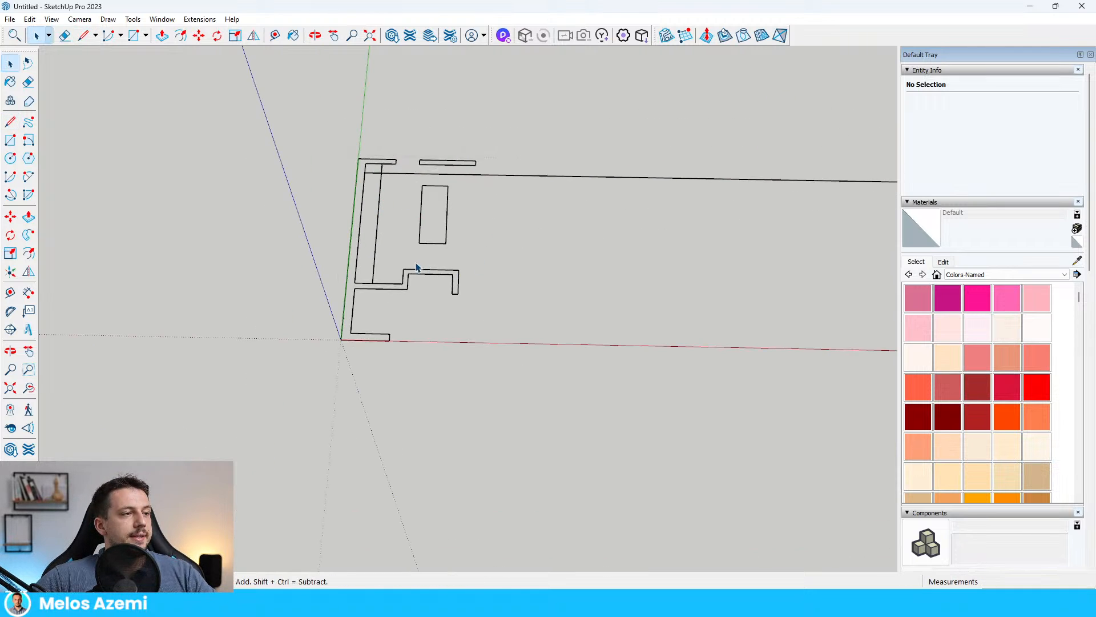
- Inside the floor plan component, measure the long cabinet run's depth with Tape Measure, set it to 60 cm and accept resizing the component
{"action": "double_click", "coordinate": [416, 269]}
{"action": "key", "text": "ctrl+a"}
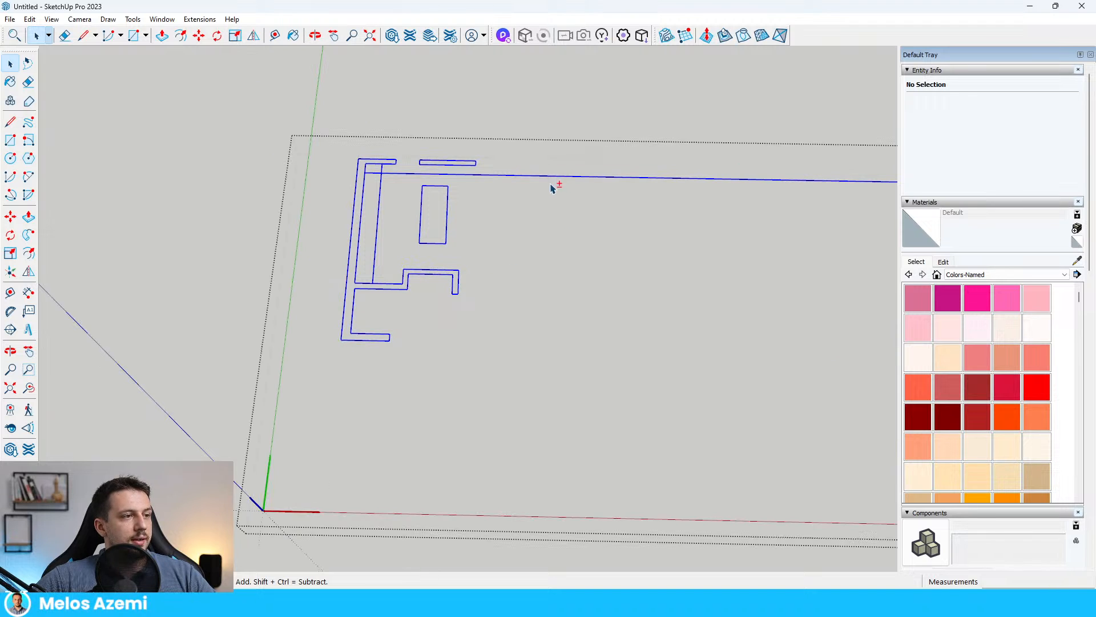
{"action": "left_click", "coordinate": [10, 292]}
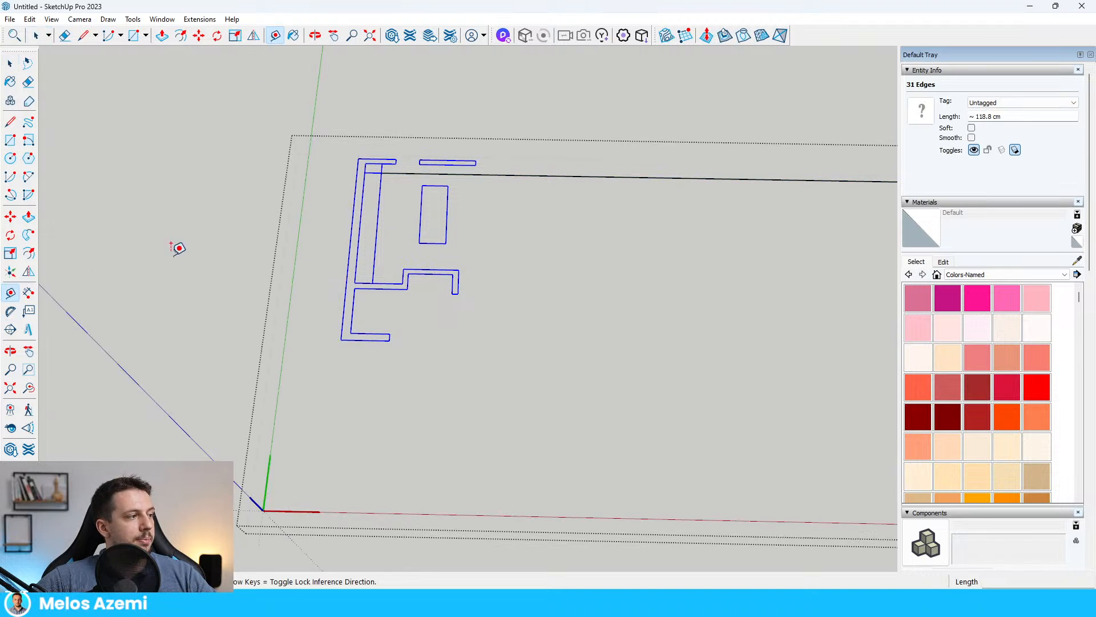
{"action": "scroll", "coordinate": [375, 176], "scroll_direction": "up", "scroll_amount": 2}
{"action": "scroll", "coordinate": [358, 166], "scroll_direction": "up", "scroll_amount": 2}
{"action": "scroll", "coordinate": [358, 181], "scroll_direction": "up", "scroll_amount": 1}
{"action": "key", "text": "space"}
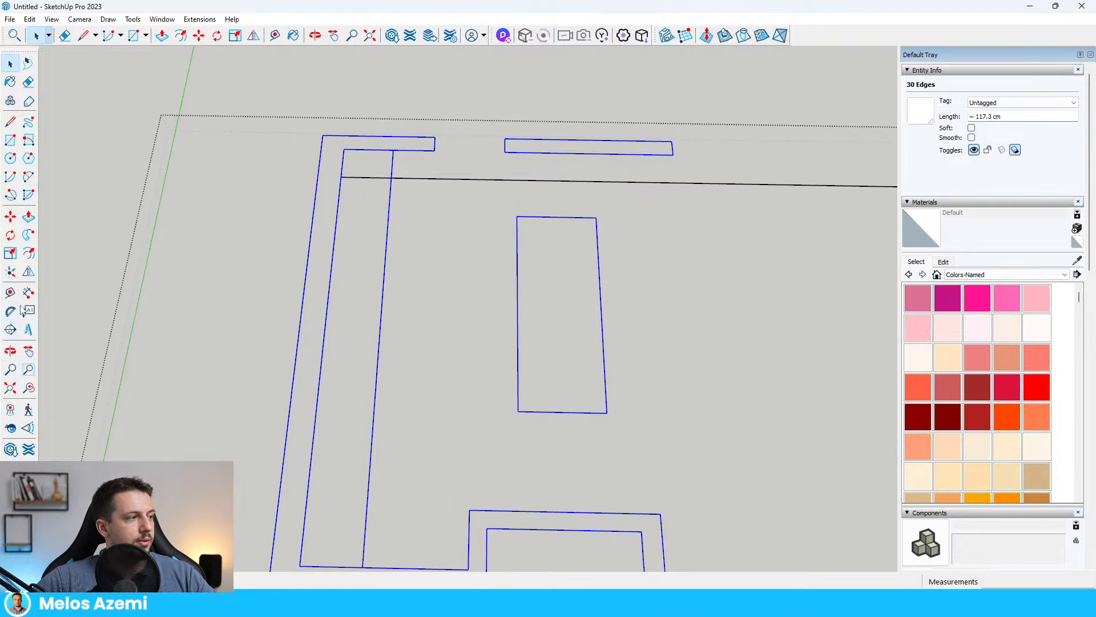
{"action": "left_click", "coordinate": [10, 293]}
{"action": "left_click", "coordinate": [341, 177]}
{"action": "scroll", "coordinate": [244, 191], "scroll_direction": "down", "scroll_amount": 2}
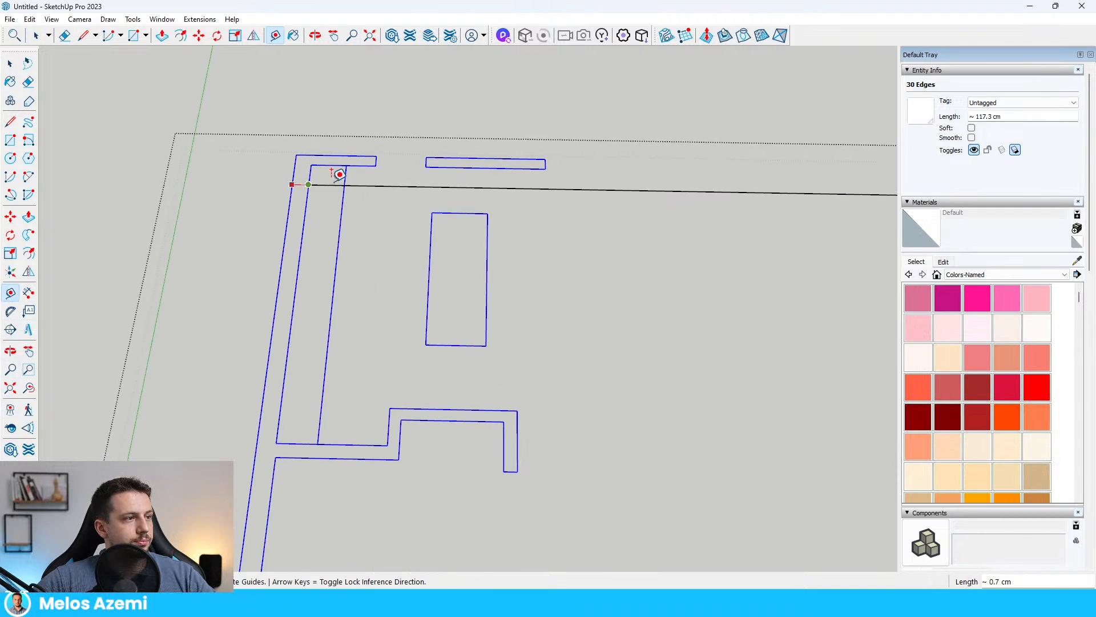
{"action": "left_click", "coordinate": [349, 169]}
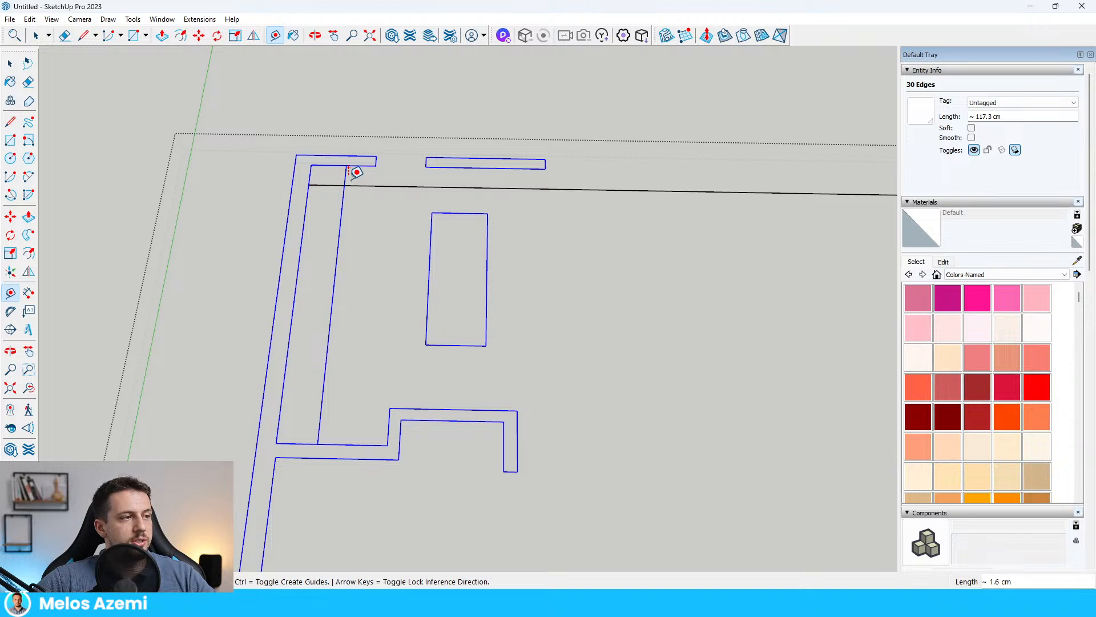
{"action": "key", "text": "Return"}
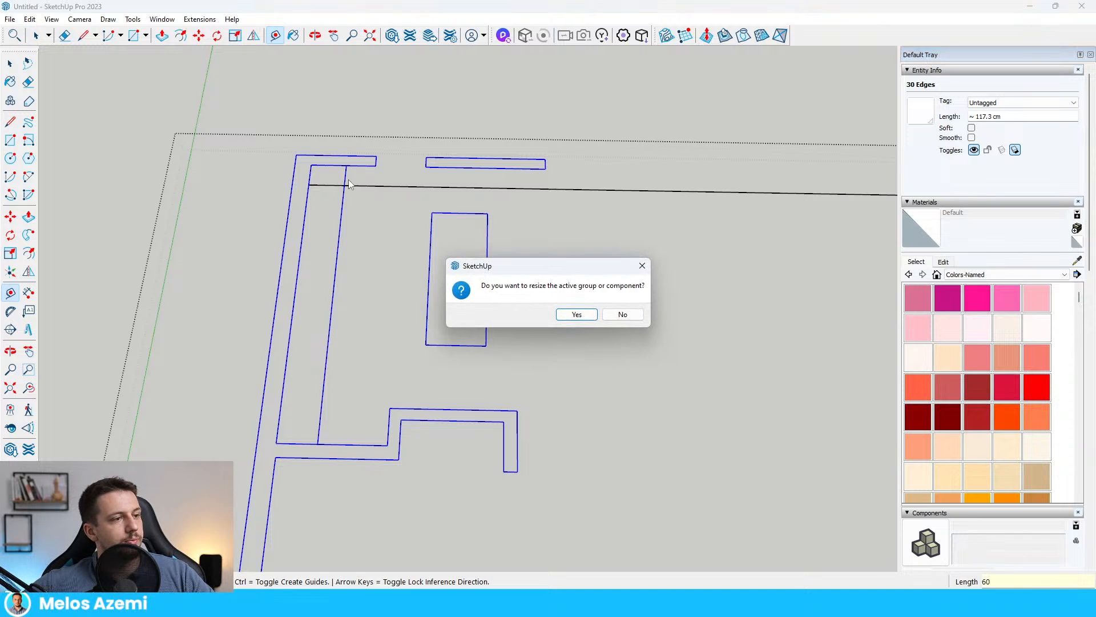
{"action": "key", "text": "Return"}
- Delete the long reference line from inside the rescaled floor plan component
{"action": "scroll", "coordinate": [451, 355], "scroll_direction": "down", "scroll_amount": 4}
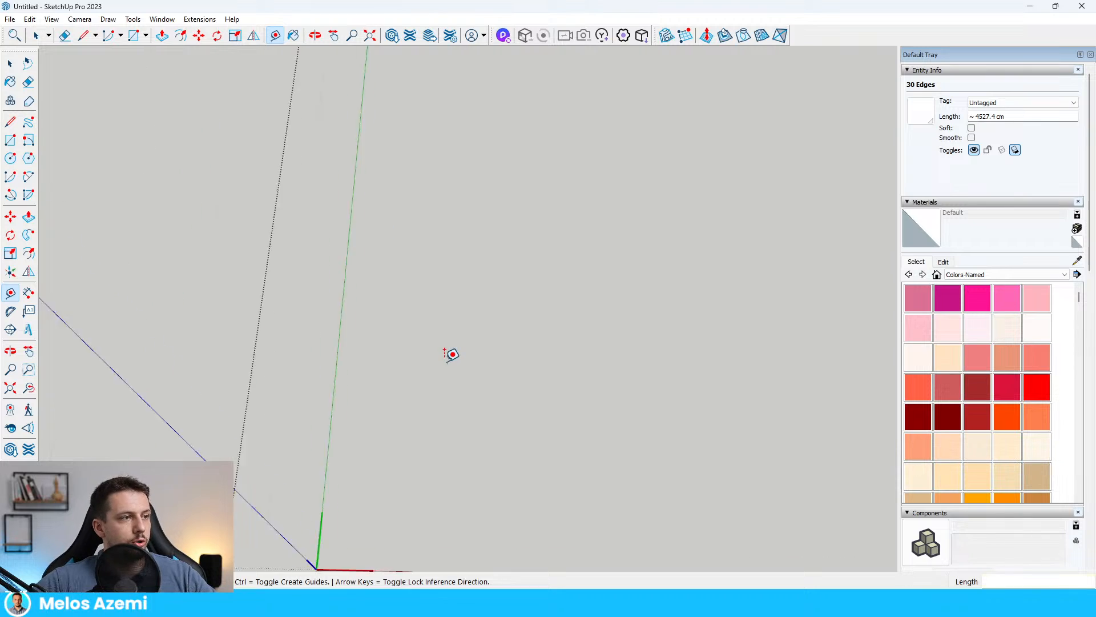
{"action": "scroll", "coordinate": [438, 372], "scroll_direction": "down", "scroll_amount": 5}
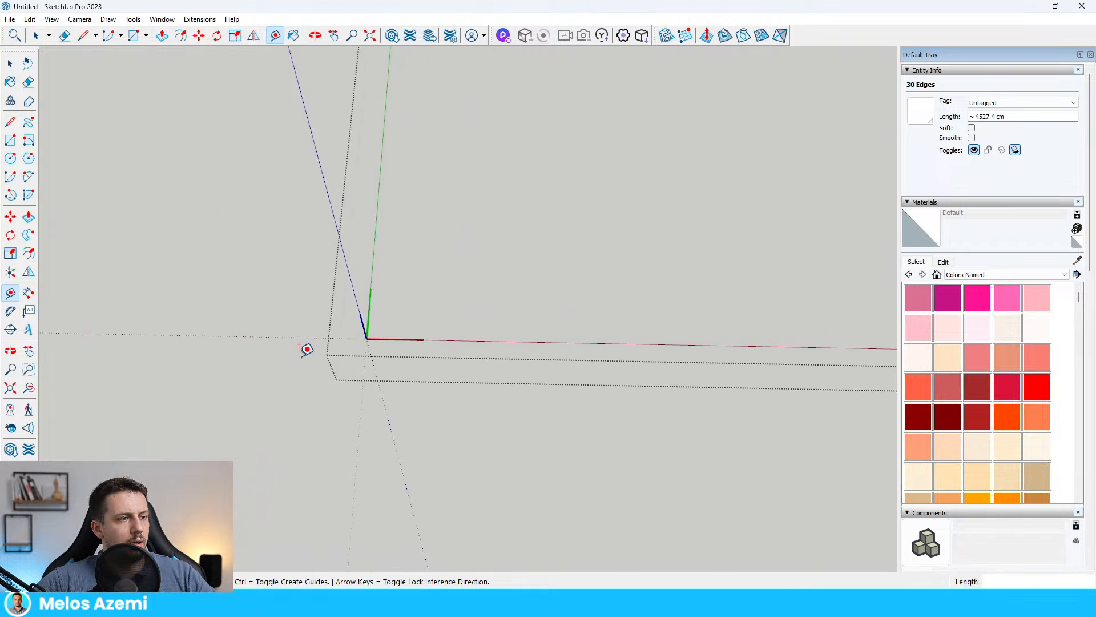
{"action": "scroll", "coordinate": [306, 348], "scroll_direction": "down", "scroll_amount": 3}
{"action": "scroll", "coordinate": [318, 263], "scroll_direction": "up", "scroll_amount": 4}
{"action": "key", "text": "space"}
{"action": "left_click", "coordinate": [509, 247]}
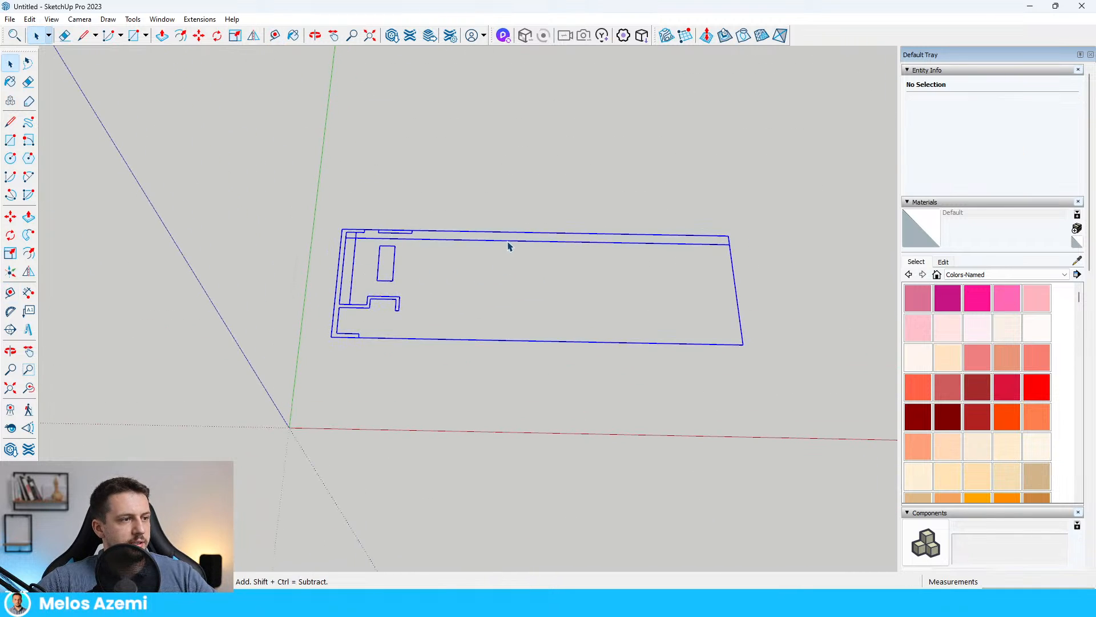
{"action": "left_click", "coordinate": [521, 250]}
{"action": "key", "text": "Delete"}
- Measure the long cabinet run's depth from the inner wall corner to its front edge
{"action": "scroll", "coordinate": [343, 225], "scroll_direction": "up", "scroll_amount": 4}
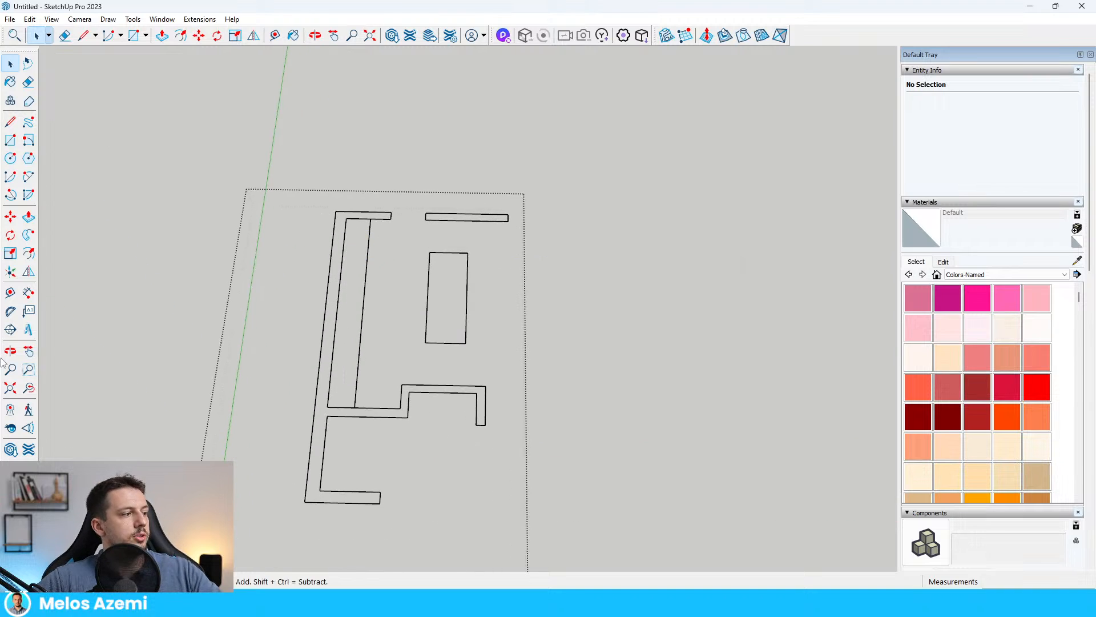
{"action": "left_click", "coordinate": [17, 296]}
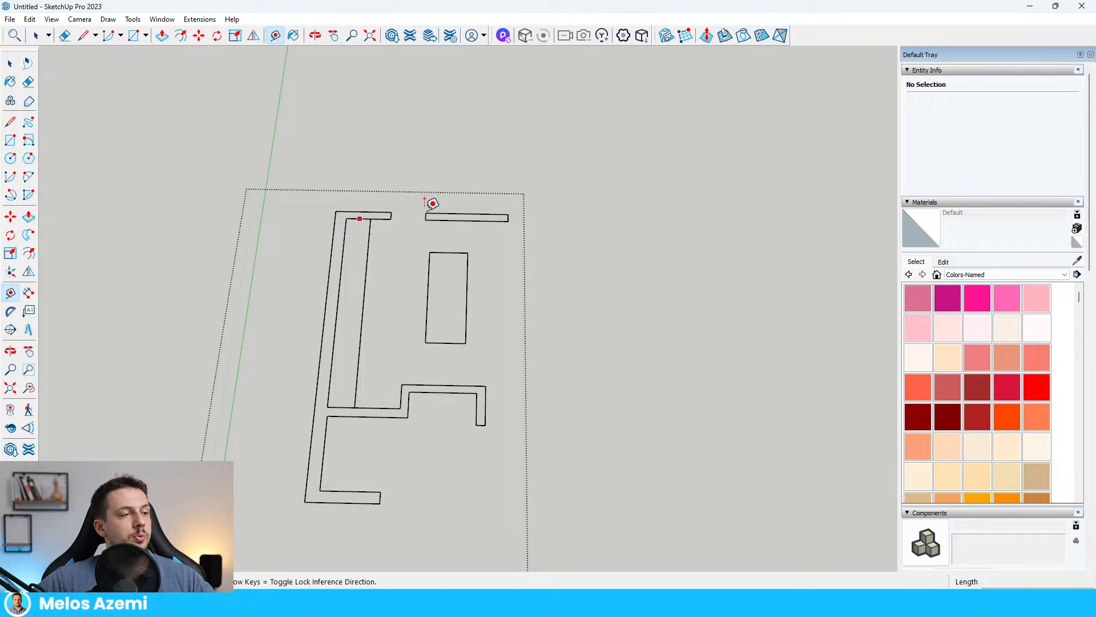
{"action": "scroll", "coordinate": [433, 214], "scroll_direction": "up", "scroll_amount": 5}
{"action": "left_click", "coordinate": [370, 222]}
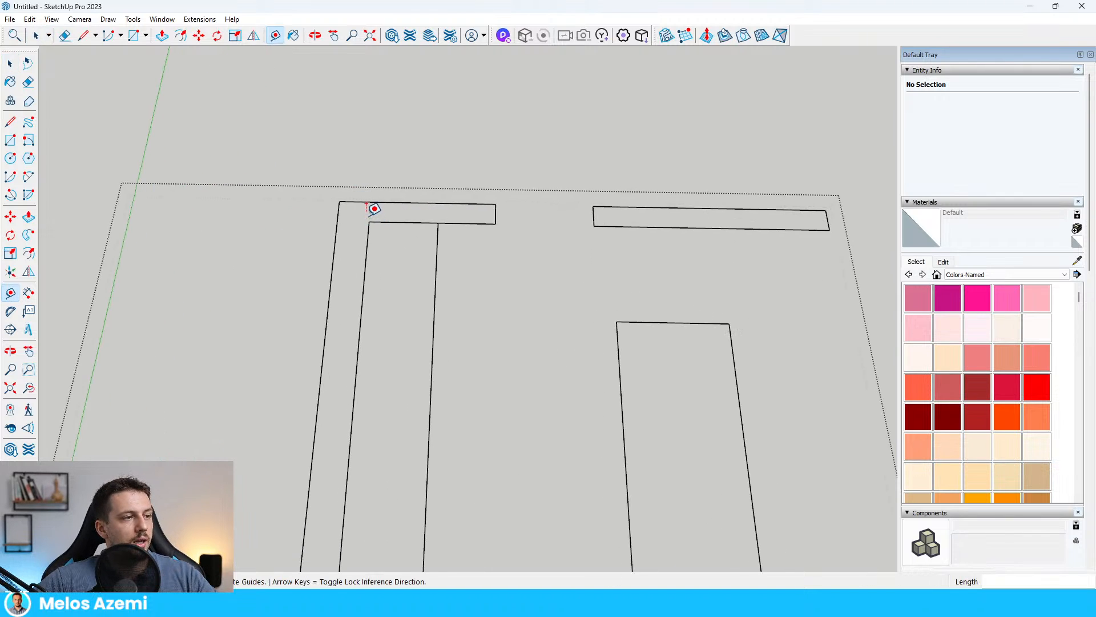
{"action": "key", "text": "Escape"}
{"action": "left_click", "coordinate": [368, 222]}
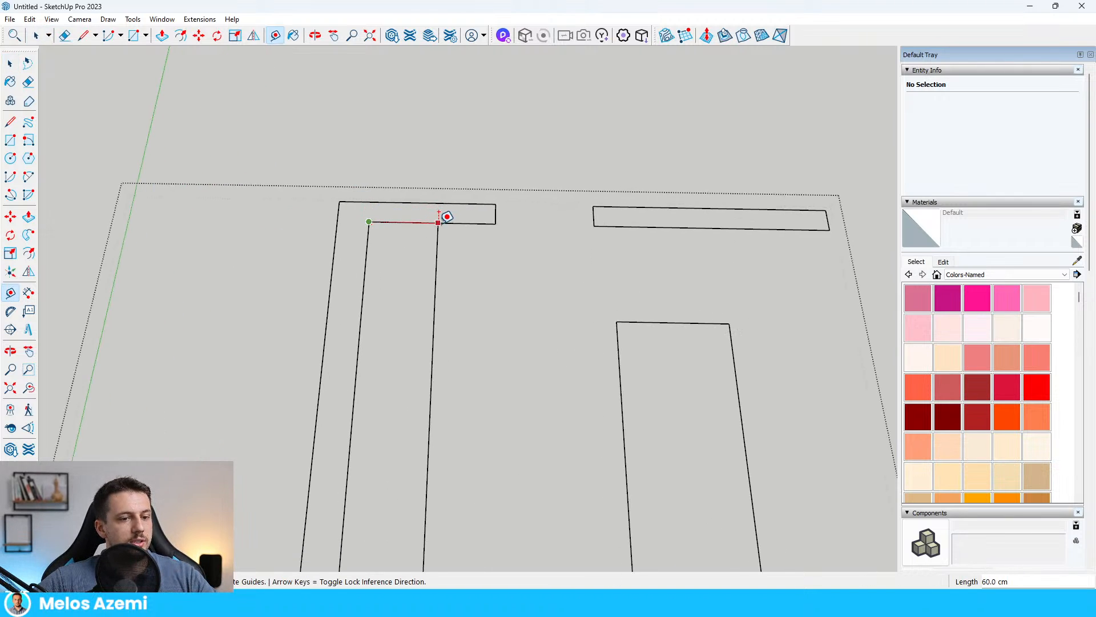
- Move the rescaled floor plan component by its outer wall corner onto the axes origin
{"action": "scroll", "coordinate": [447, 217], "scroll_direction": "down", "scroll_amount": 10}
{"action": "key", "text": "space"}
{"action": "left_click", "coordinate": [451, 298]}
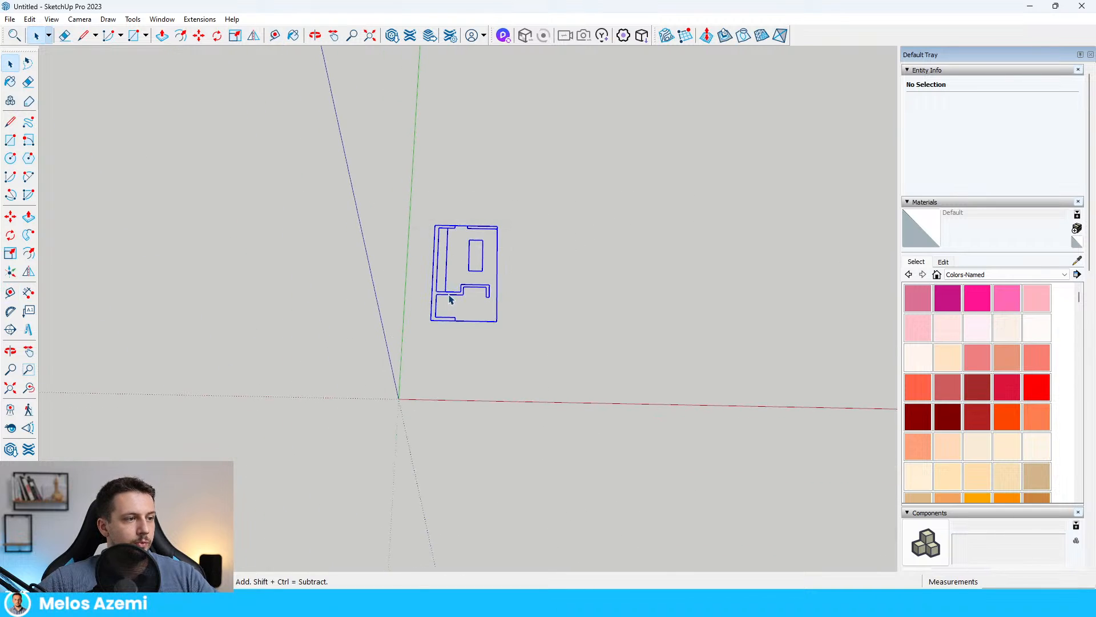
{"action": "key", "text": "m"}
{"action": "left_click", "coordinate": [432, 319]}
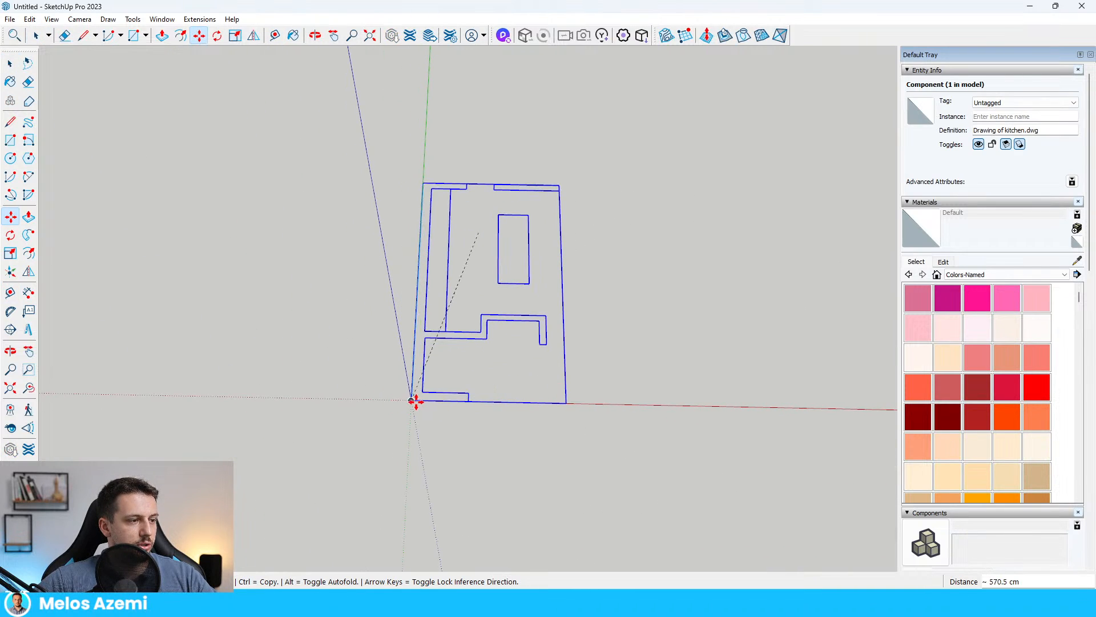
{"action": "left_click", "coordinate": [415, 401]}
- Inside the floor plan component, draw a closing line across the open end of the long connected wall to form its face
{"action": "middle_click_drag", "start_coordinate": [587, 357], "coordinate": [380, 315]}
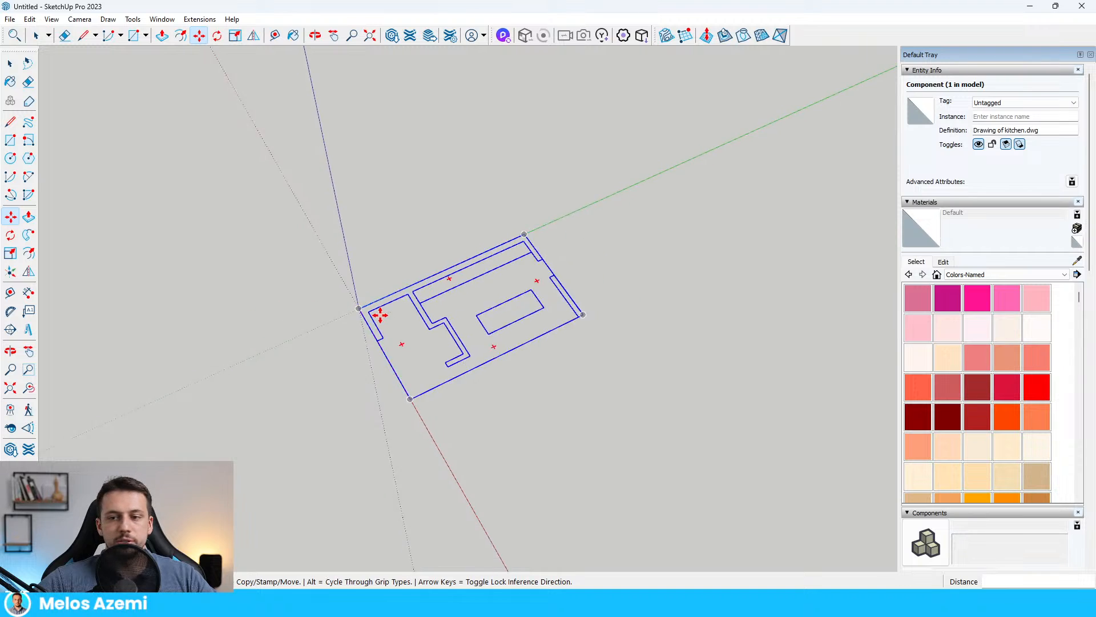
{"action": "key", "text": "space"}
{"action": "left_click", "coordinate": [621, 309]}
{"action": "scroll", "coordinate": [594, 285], "scroll_direction": "up", "scroll_amount": 5}
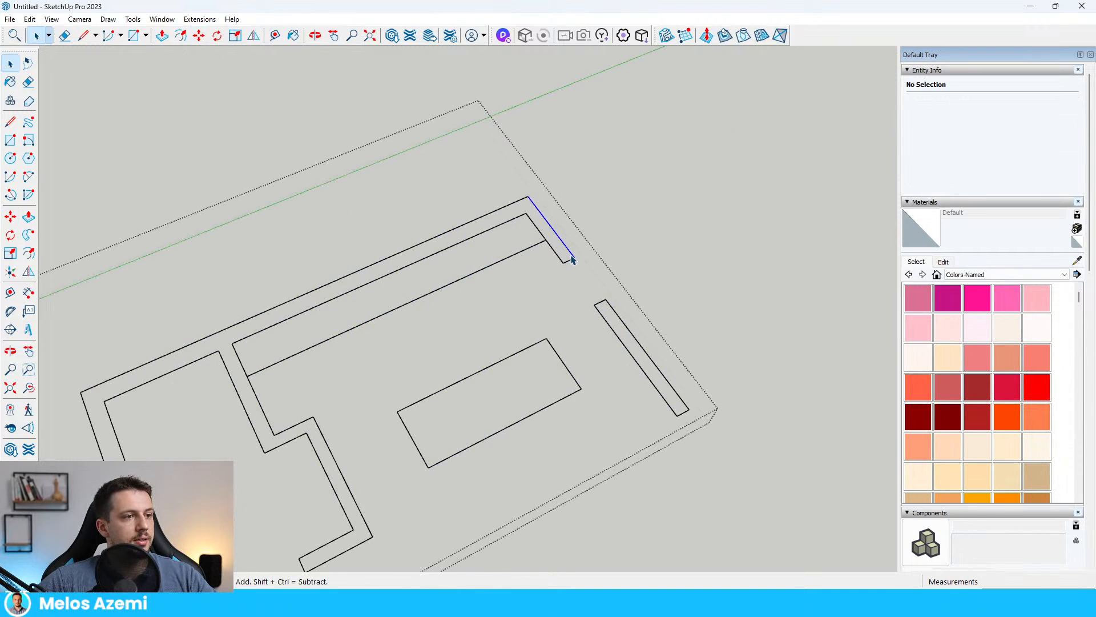
{"action": "scroll", "coordinate": [570, 261], "scroll_direction": "up", "scroll_amount": 3}
{"action": "key", "text": "l"}
{"action": "left_click", "coordinate": [558, 266]}
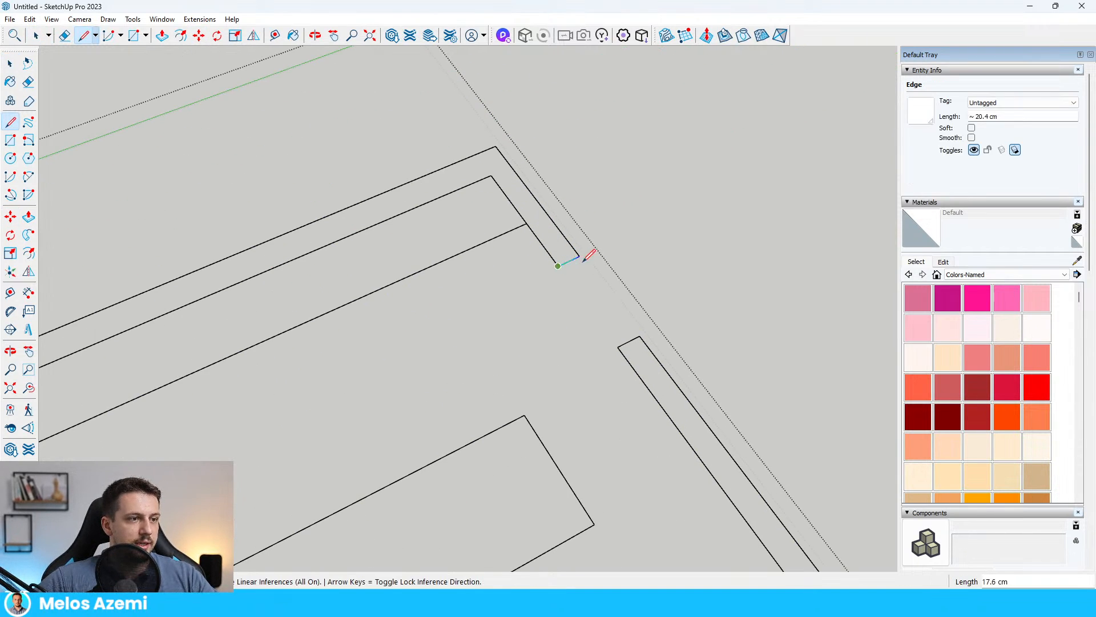
{"action": "left_click", "coordinate": [579, 256]}
{"action": "scroll", "coordinate": [594, 256], "scroll_direction": "down", "scroll_amount": 2}
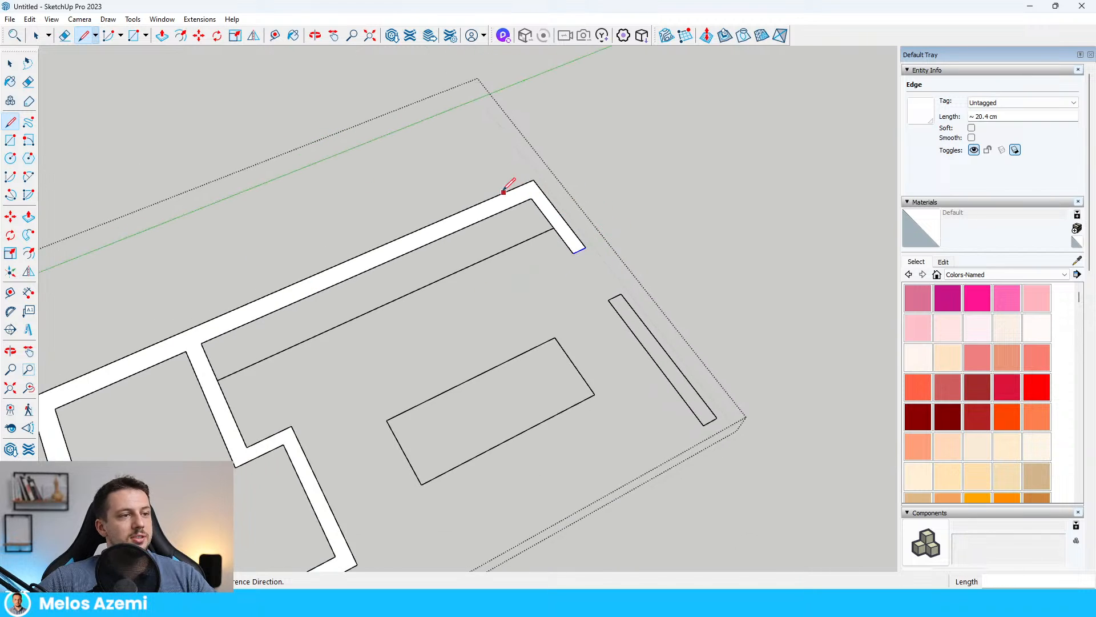
- Draw a closing line across the end of the short separate wall so its outline becomes a face
{"action": "scroll", "coordinate": [525, 202], "scroll_direction": "down", "scroll_amount": 3}
{"action": "scroll", "coordinate": [582, 245], "scroll_direction": "up", "scroll_amount": 2}
{"action": "left_click", "coordinate": [563, 261]}
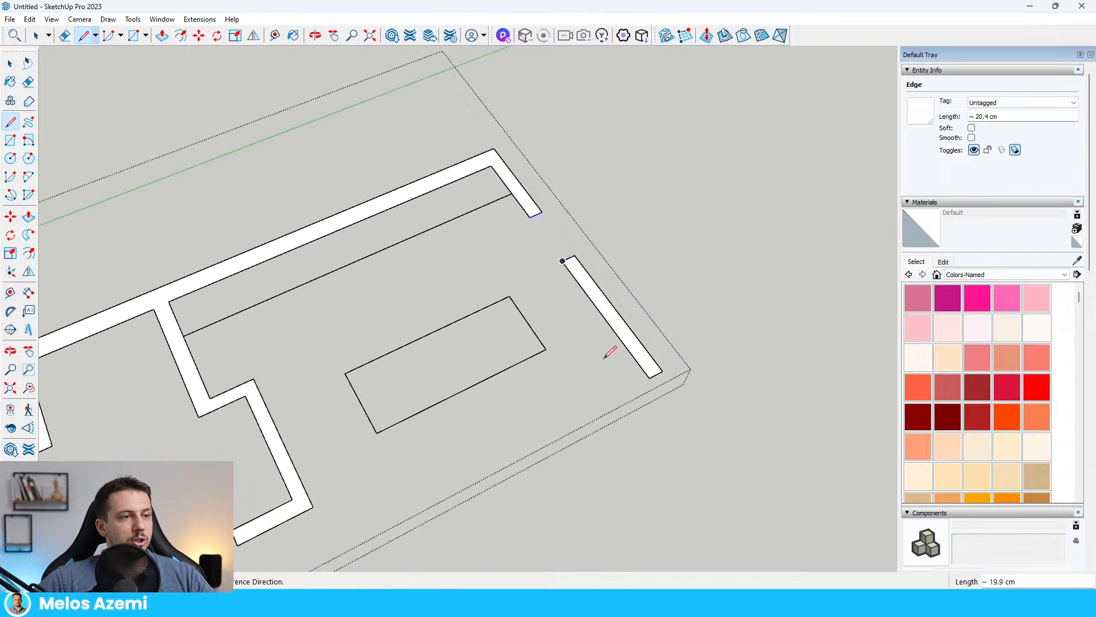
{"action": "key", "text": "space"}
- Push/Pull the long connected wall's face up to a height of 300 cm
{"action": "left_click", "coordinate": [539, 206]}
{"action": "scroll", "coordinate": [539, 205], "scroll_direction": "down", "scroll_amount": 2}
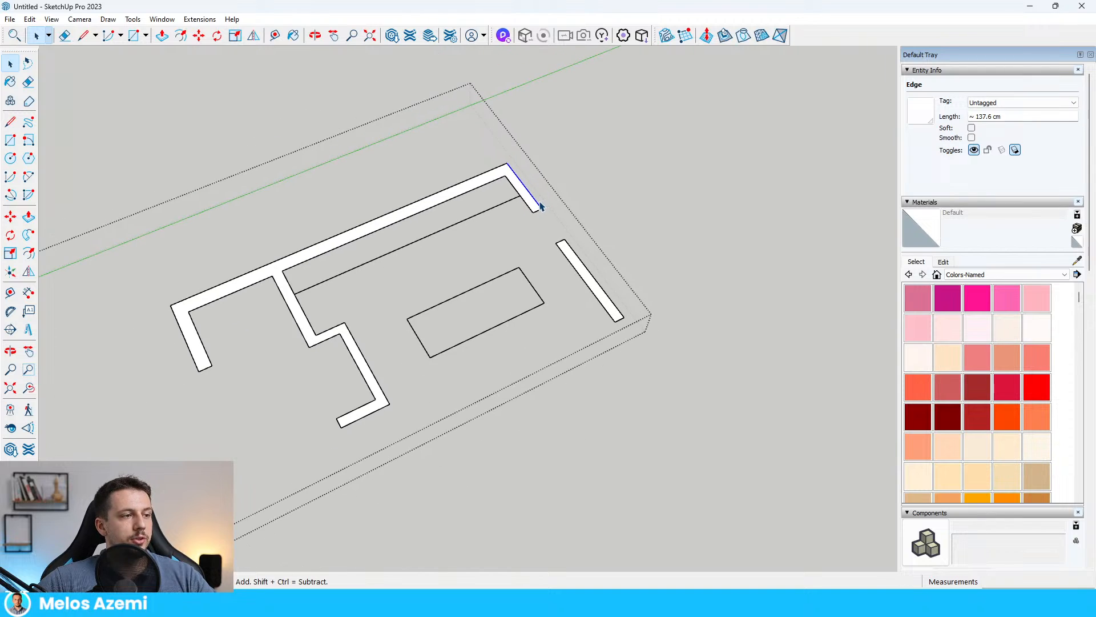
{"action": "left_click", "coordinate": [535, 204]}
{"action": "key", "text": "p"}
{"action": "left_click", "coordinate": [538, 206]}
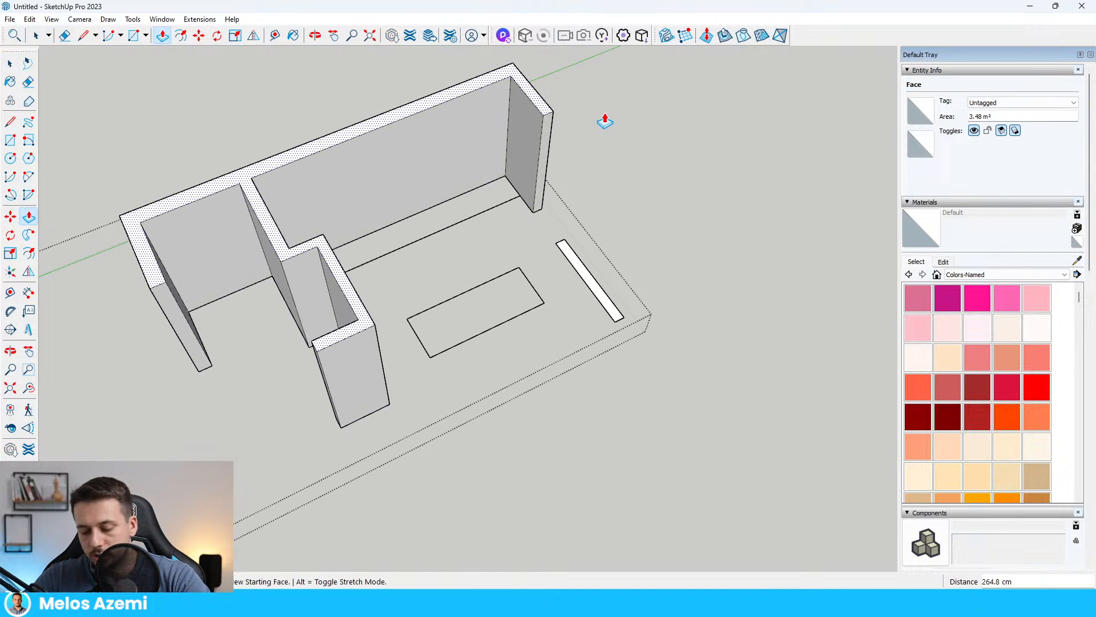
{"action": "type", "text": "300"}
{"action": "key", "text": "Return"}
{"action": "middle_click_drag", "start_coordinate": [604, 115], "coordinate": [748, 477]}
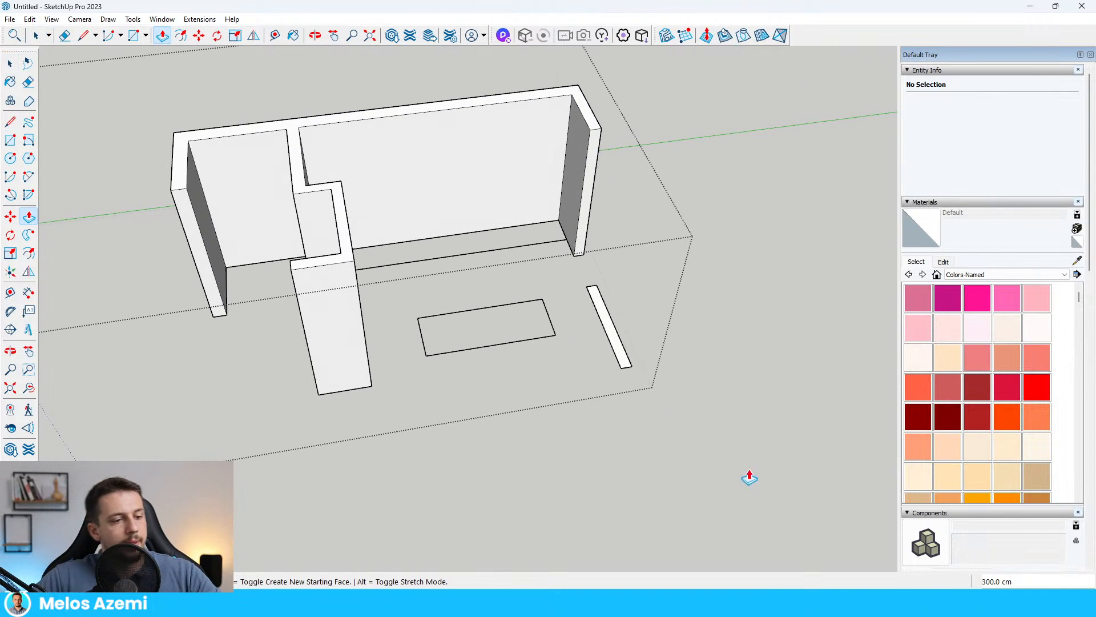
{"action": "key", "text": "space"}
- Import the kitchen reference image Screenshot 2024-09-10 124306.png upright and move it clear of the walls along the green axis
{"action": "left_click", "coordinate": [10, 19]}
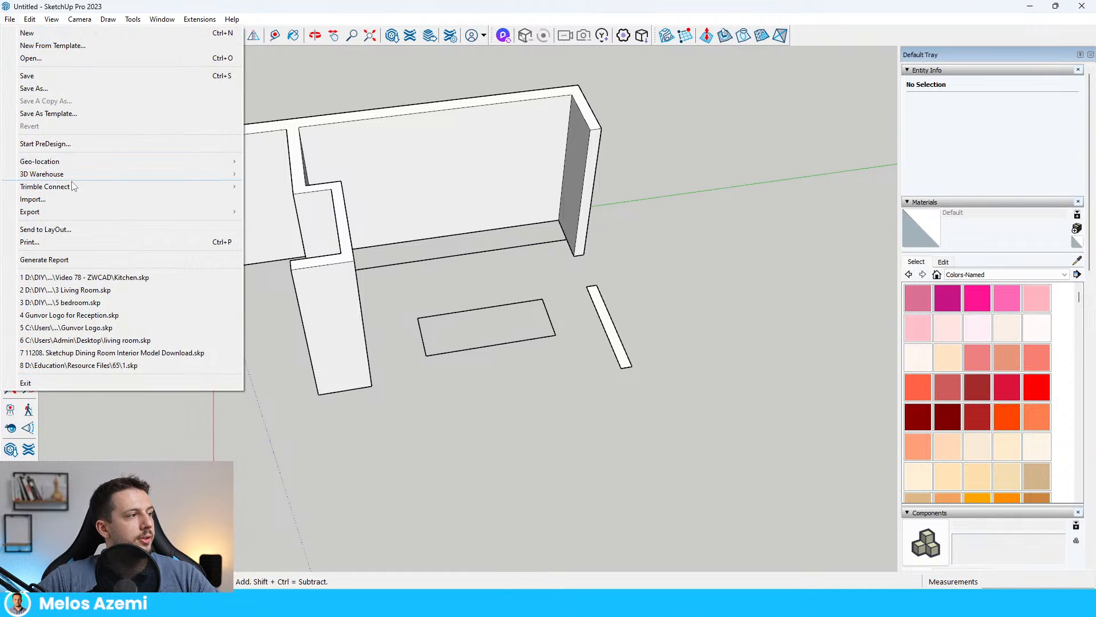
{"action": "left_click", "coordinate": [1061, 209]}
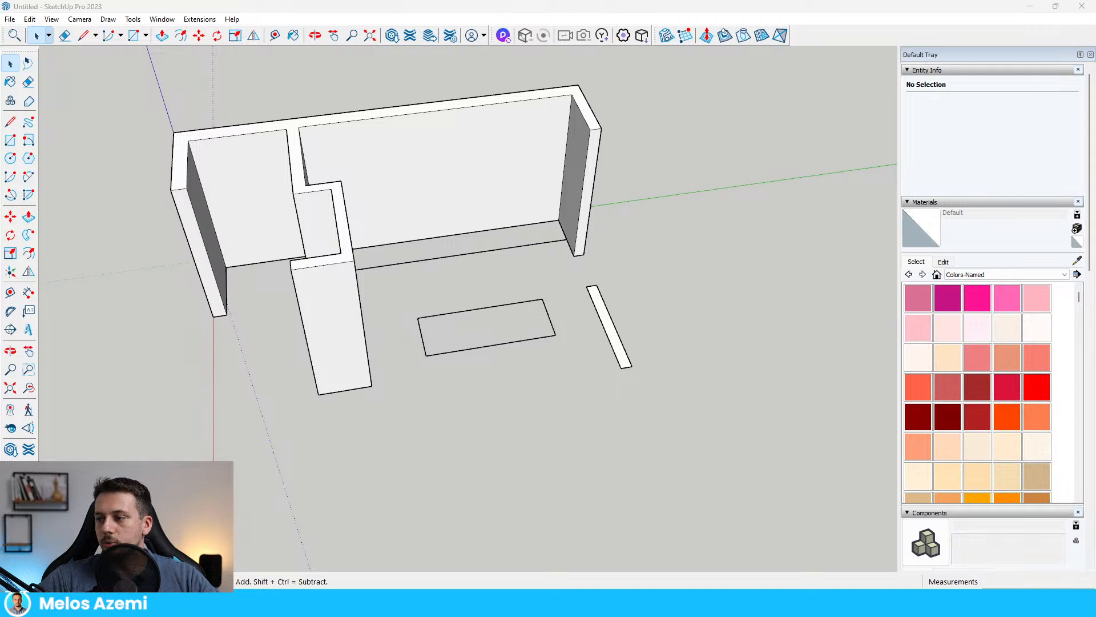
{"action": "scroll", "coordinate": [549, 208], "scroll_direction": "down", "scroll_amount": 3}
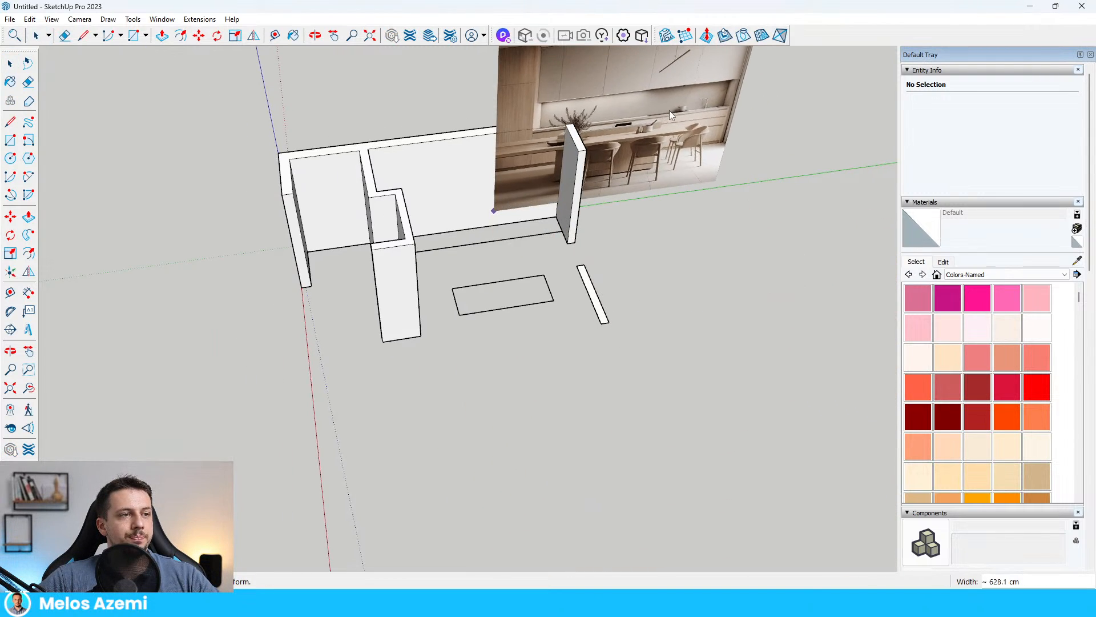
{"action": "left_click", "coordinate": [628, 167]}
{"action": "key", "text": "m"}
{"action": "left_click", "coordinate": [496, 212]}
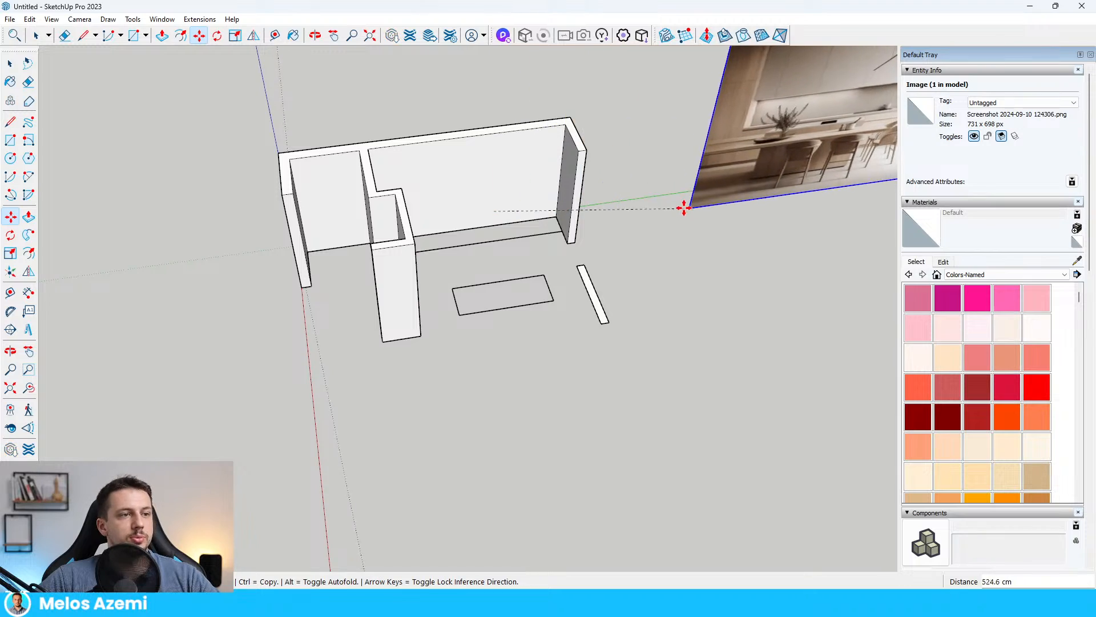
{"action": "left_click", "coordinate": [650, 203]}
- Inside the floor plan component, draw a line from the cabinet outline's front corner to the inner wall corner to form its face
{"action": "scroll", "coordinate": [666, 242], "scroll_direction": "down", "scroll_amount": 5}
{"action": "middle_click_drag", "start_coordinate": [766, 225], "coordinate": [674, 177]}
{"action": "scroll", "coordinate": [634, 211], "scroll_direction": "up", "scroll_amount": 5}
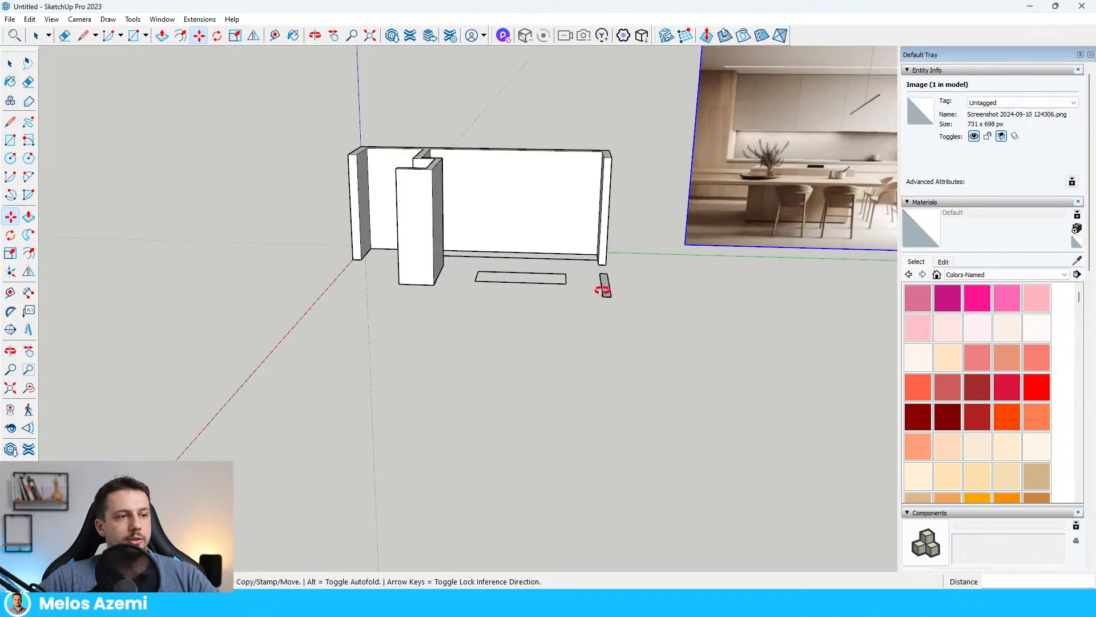
{"action": "middle_click_drag", "start_coordinate": [604, 289], "coordinate": [571, 348]}
{"action": "scroll", "coordinate": [522, 245], "scroll_direction": "up", "scroll_amount": 4}
{"action": "scroll", "coordinate": [513, 312], "scroll_direction": "down", "scroll_amount": 4}
{"action": "middle_click_drag", "start_coordinate": [509, 309], "coordinate": [545, 272]}
{"action": "scroll", "coordinate": [548, 272], "scroll_direction": "up", "scroll_amount": 5}
{"action": "scroll", "coordinate": [548, 272], "scroll_direction": "up", "scroll_amount": 1}
{"action": "key", "text": "space"}
{"action": "double_click", "coordinate": [599, 300]}
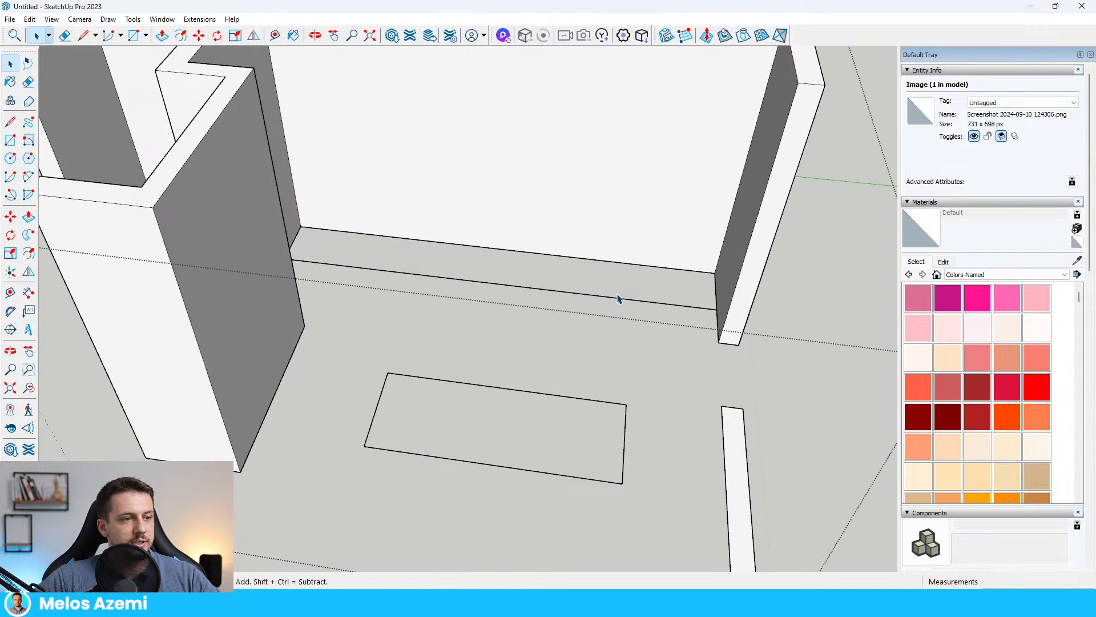
{"action": "scroll", "coordinate": [619, 299], "scroll_direction": "up", "scroll_amount": 4}
{"action": "middle_click_drag", "start_coordinate": [623, 301], "coordinate": [765, 276]}
{"action": "key", "text": "l"}
{"action": "left_click", "coordinate": [754, 275]}
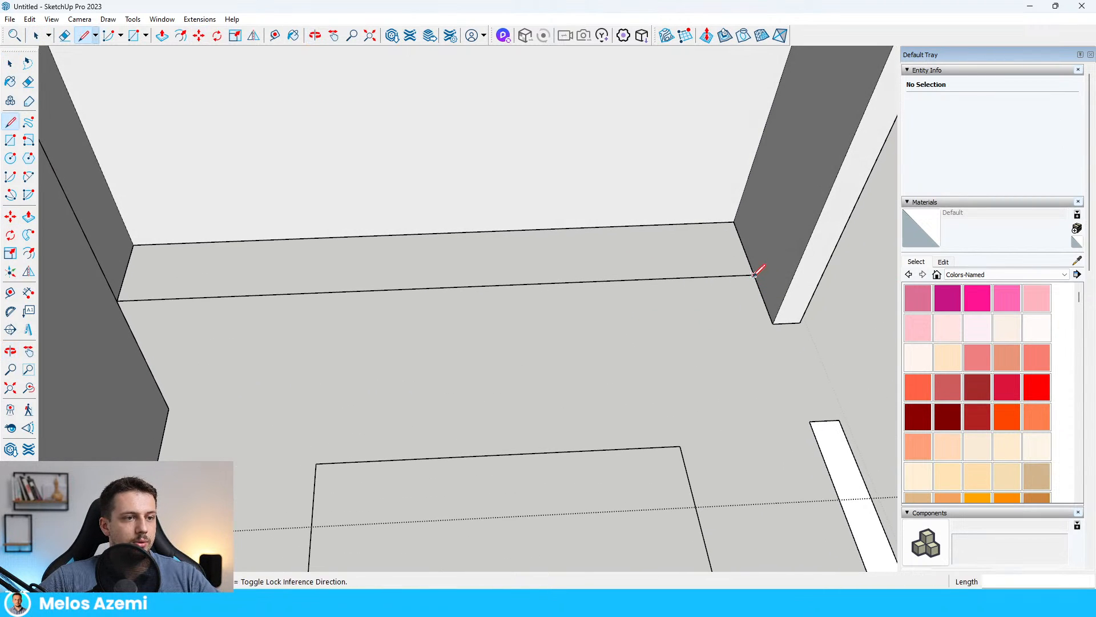
{"action": "left_click", "coordinate": [734, 222]}
{"action": "key", "text": "space"}
- Push/Pull the long cabinet run's face up 10 cm to form a plinth
{"action": "left_click", "coordinate": [687, 262]}
{"action": "middle_click_drag", "start_coordinate": [687, 261], "coordinate": [562, 251]}
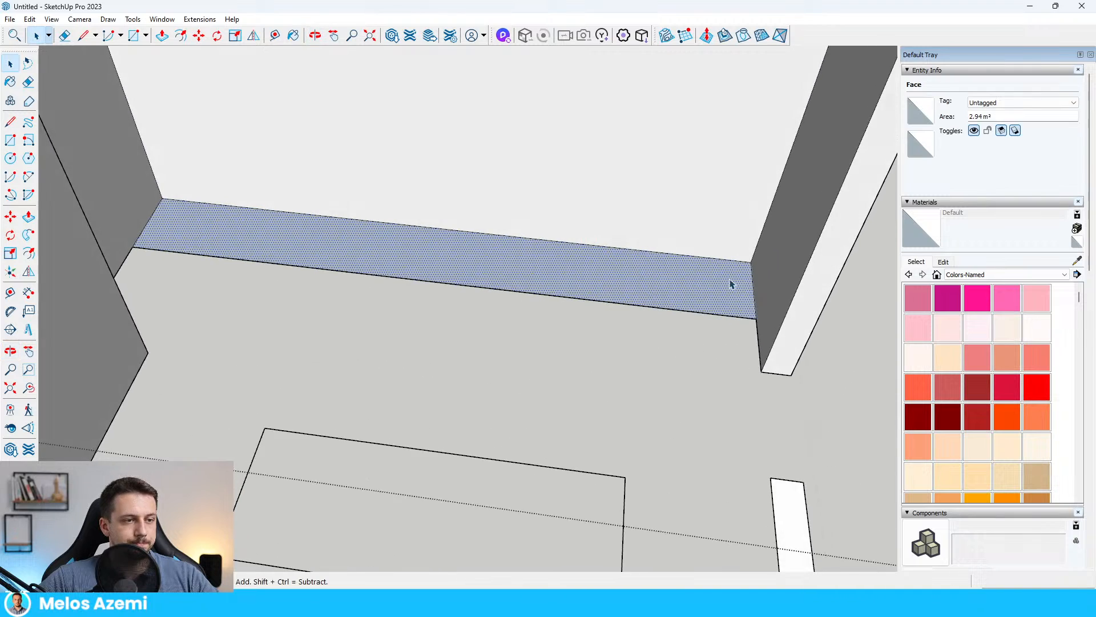
{"action": "scroll", "coordinate": [731, 284], "scroll_direction": "up", "scroll_amount": 3}
{"action": "middle_click_drag", "start_coordinate": [731, 284], "coordinate": [738, 248]}
{"action": "key", "text": "p"}
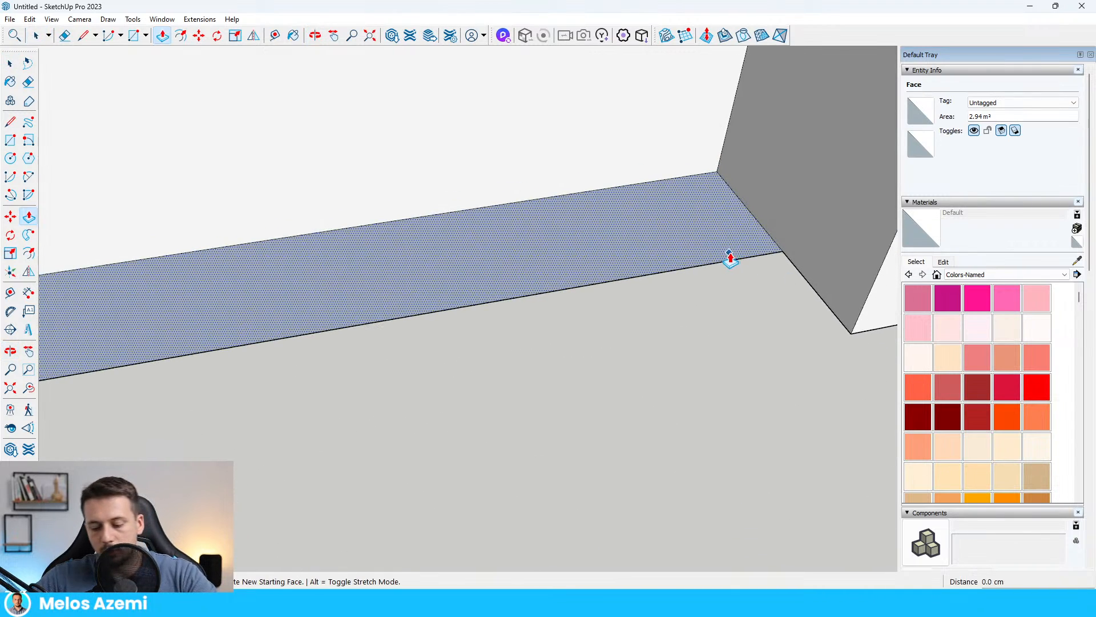
{"action": "left_click", "coordinate": [724, 248]}
{"action": "type", "text": "10"}
{"action": "key", "text": "Return"}
{"action": "key", "text": "space"}
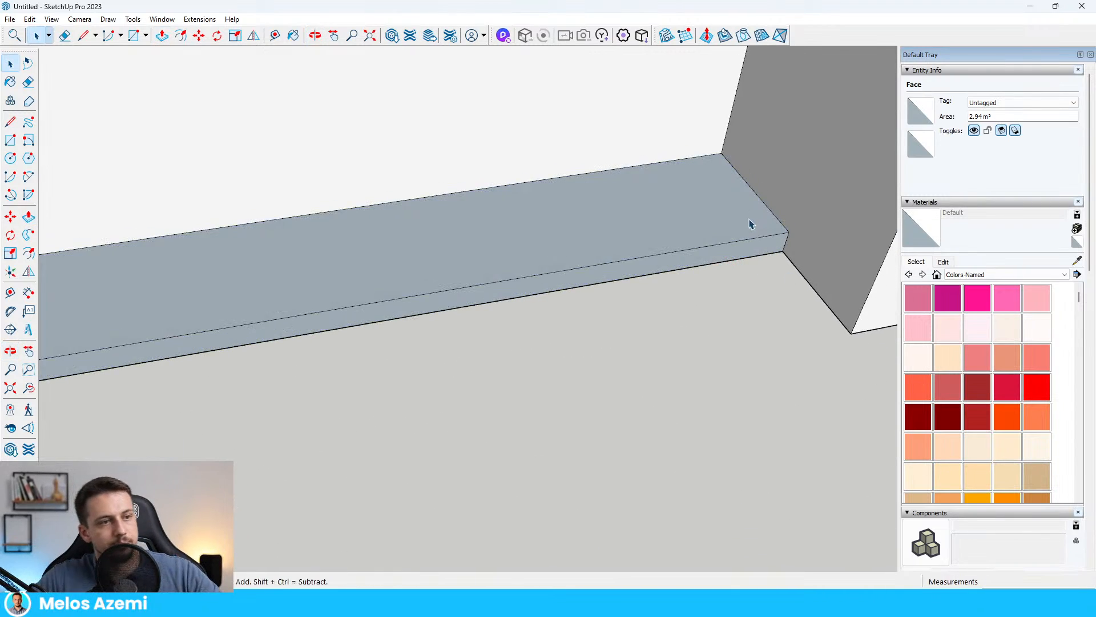
- Select the plinth's top and front faces with their edges and make them a group
{"action": "key", "text": "ctrl+a"}
{"action": "left_click_drag", "start_coordinate": [750, 326], "coordinate": [612, 221]}
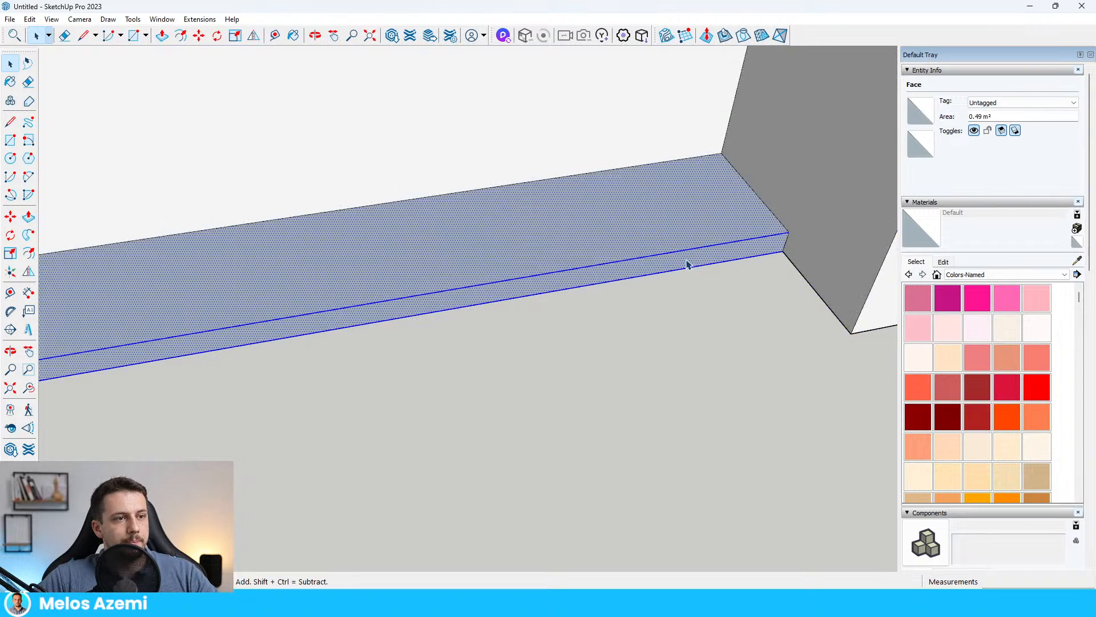
{"action": "middle_click_drag", "start_coordinate": [687, 262], "coordinate": [454, 331]}
{"action": "right_click", "coordinate": [537, 333]}
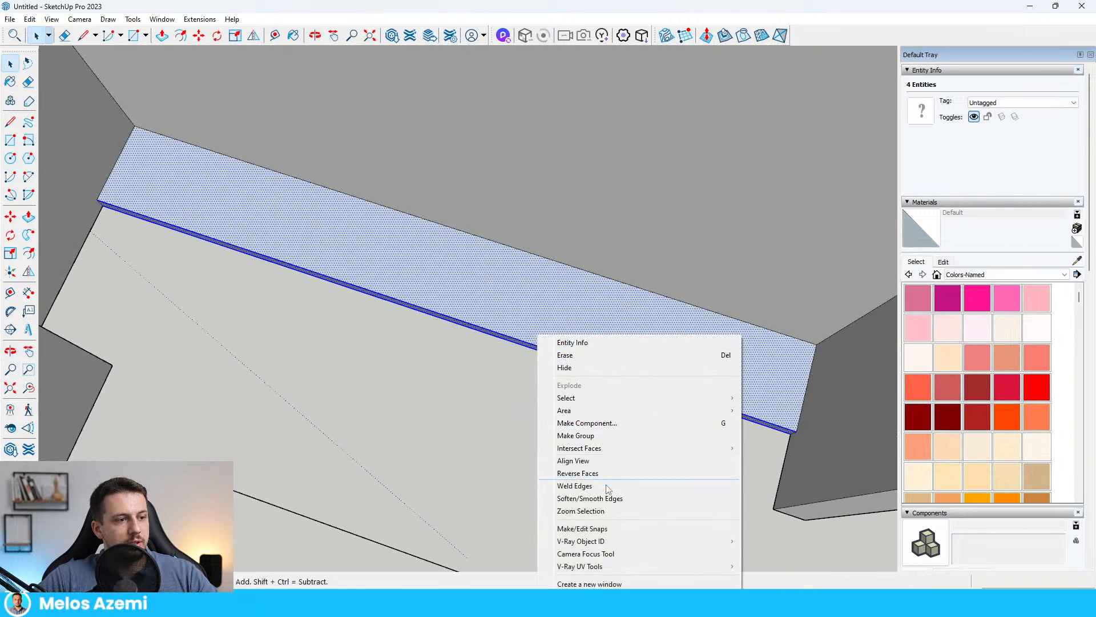
{"action": "middle_click_drag", "start_coordinate": [593, 444], "coordinate": [720, 246]}
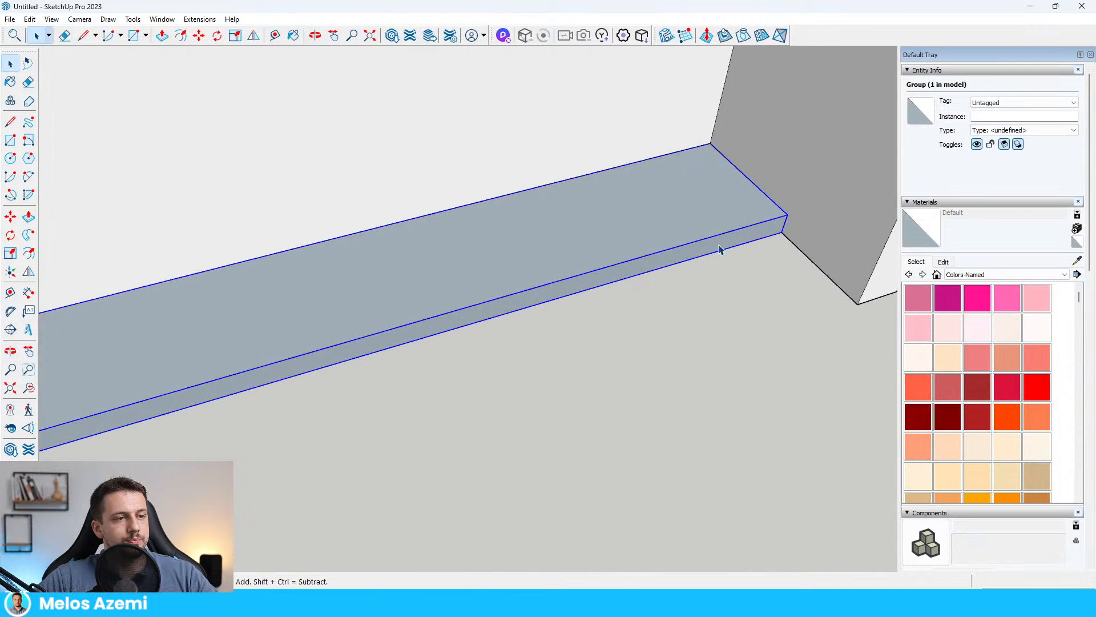
- Inside the plinth group, draw a rectangle of about 489.5 by 60 cm over the full top face
{"action": "double_click", "coordinate": [727, 232]}
{"action": "left_click", "coordinate": [729, 220]}
{"action": "key", "text": "r"}
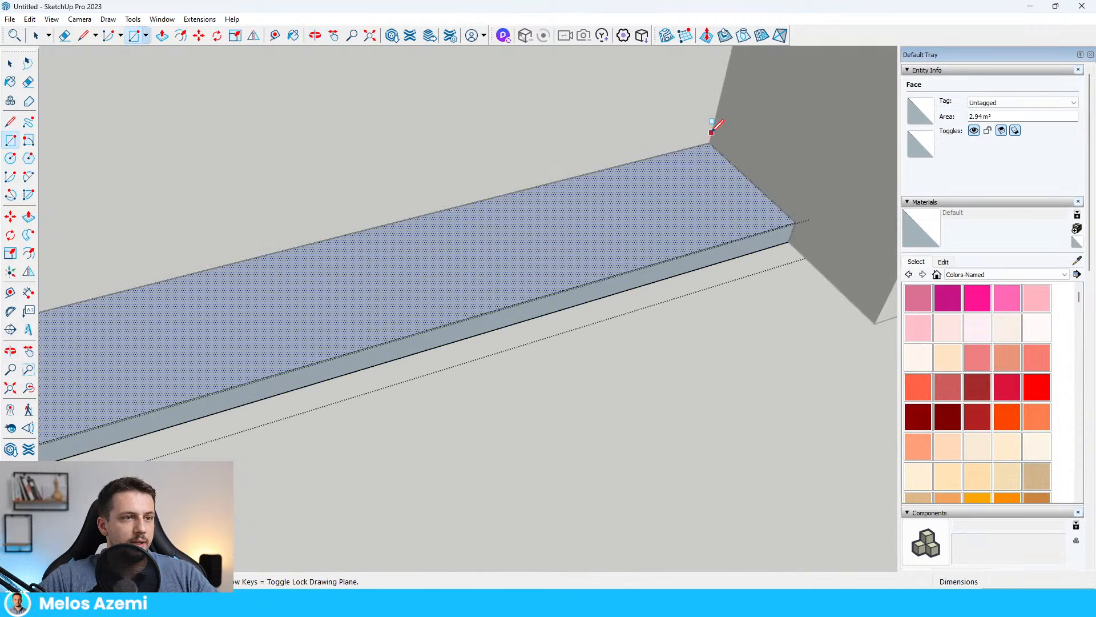
{"action": "left_click", "coordinate": [732, 139]}
{"action": "middle_click_drag", "start_coordinate": [732, 139], "coordinate": [121, 234]}
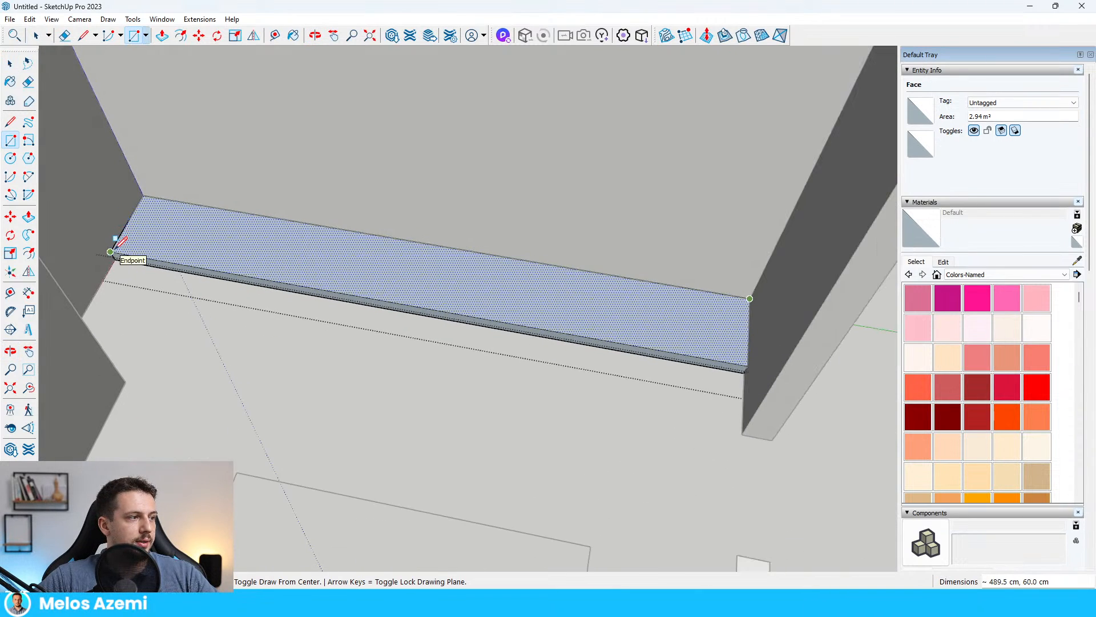
{"action": "left_click", "coordinate": [116, 248]}
{"action": "key", "text": "space"}
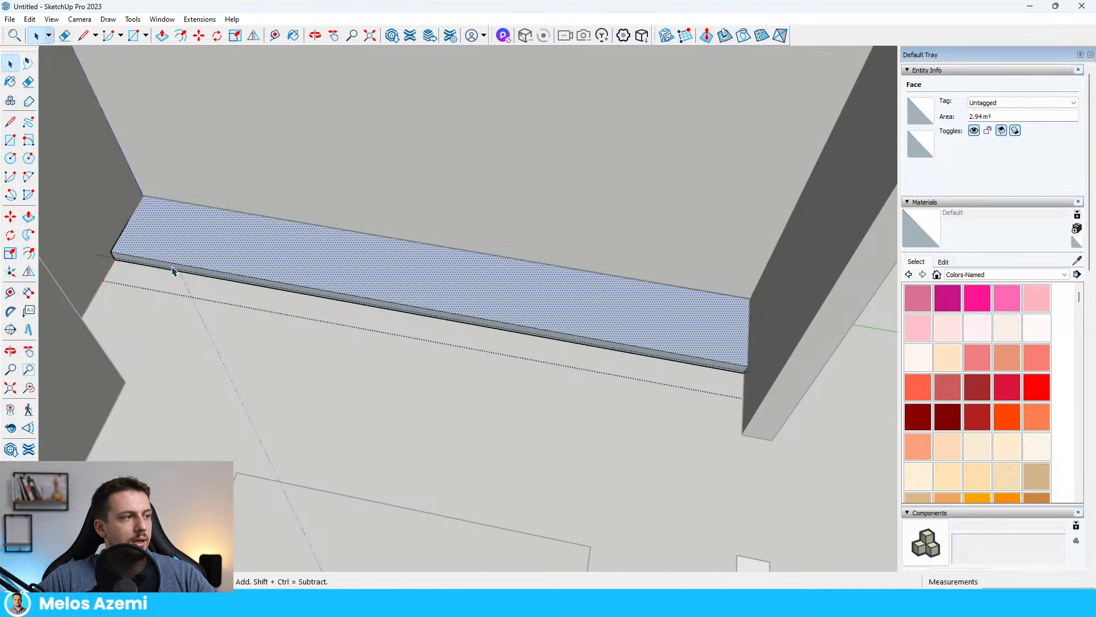
- Push/Pull the plinth's front face 5 cm inward
{"action": "left_click", "coordinate": [240, 280]}
{"action": "scroll", "coordinate": [240, 281], "scroll_direction": "up", "scroll_amount": 6}
{"action": "left_click", "coordinate": [343, 290]}
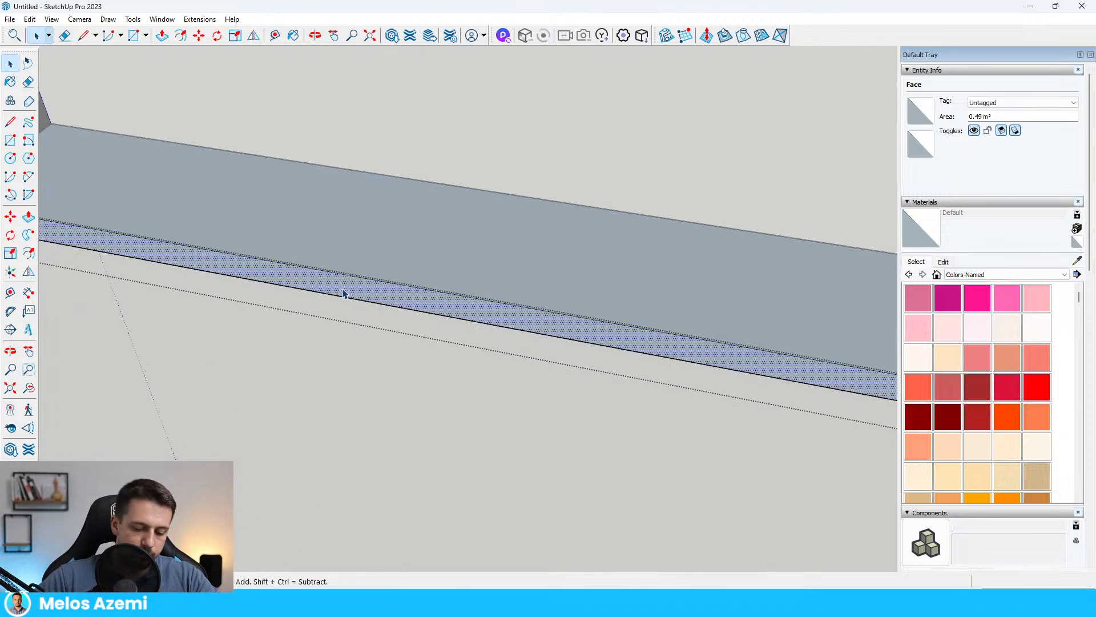
{"action": "key", "text": "p"}
{"action": "left_click", "coordinate": [343, 292]}
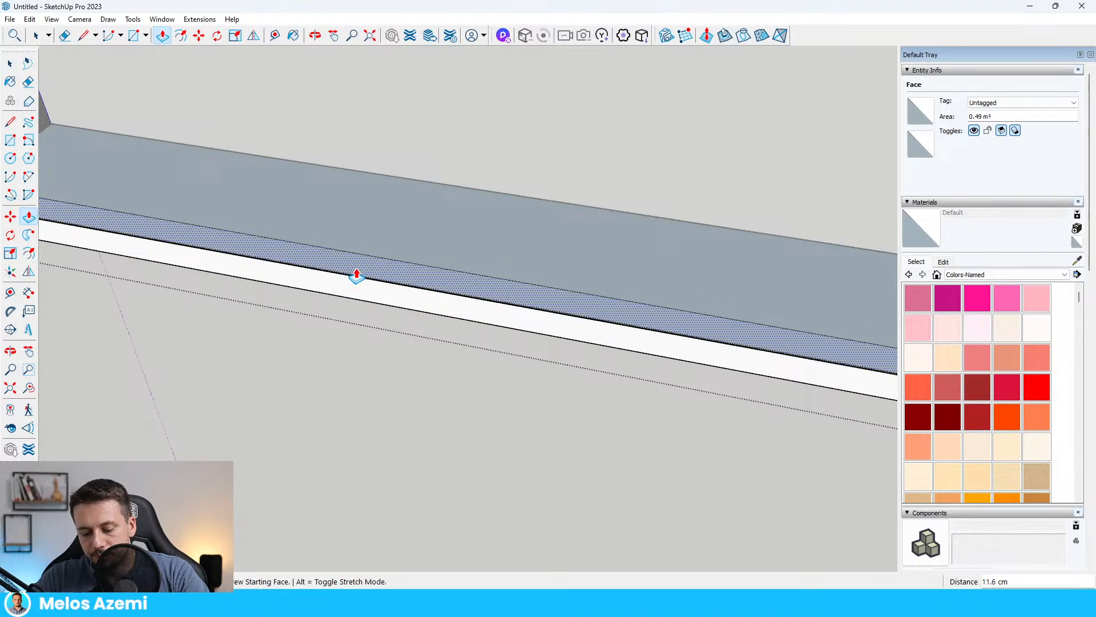
{"action": "type", "text": "5"}
{"action": "key", "text": "Return"}
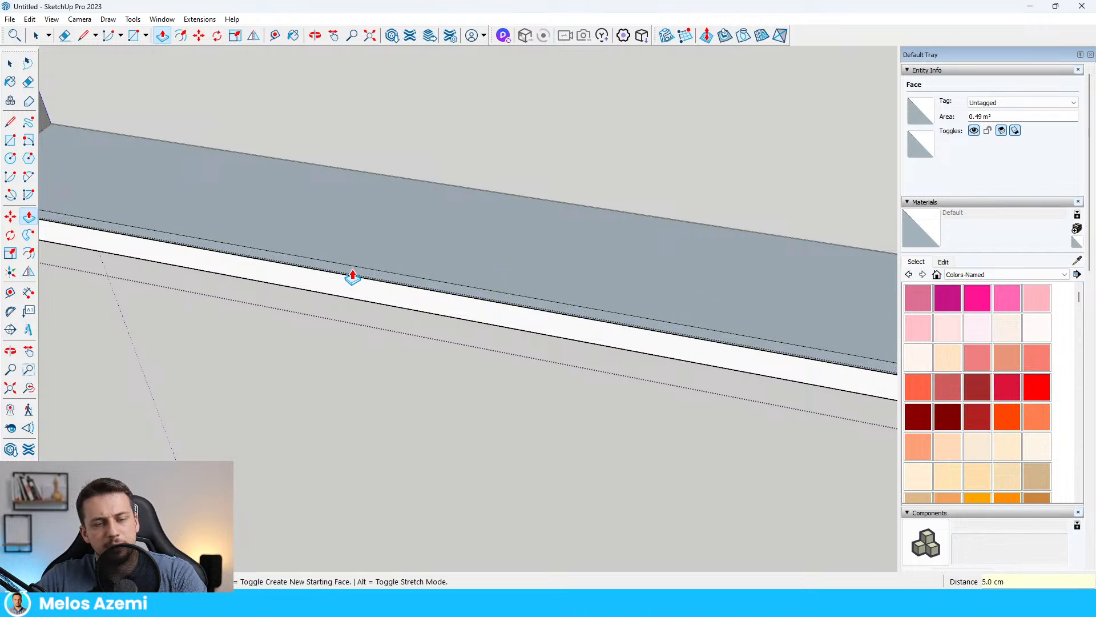
- Delete the leftover long edges of the strip in front of the recessed plinth
{"action": "middle_click_drag", "start_coordinate": [355, 293], "coordinate": [203, 230]}
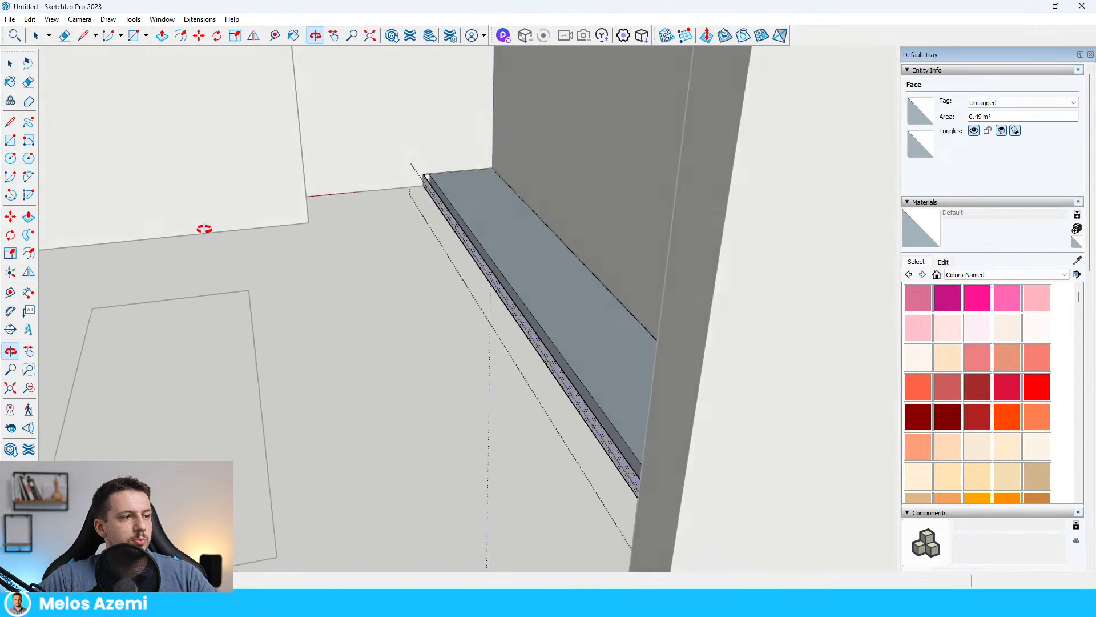
{"action": "scroll", "coordinate": [406, 193], "scroll_direction": "up", "scroll_amount": 5}
{"action": "middle_click_drag", "start_coordinate": [406, 193], "coordinate": [298, 163]}
{"action": "key", "text": "space"}
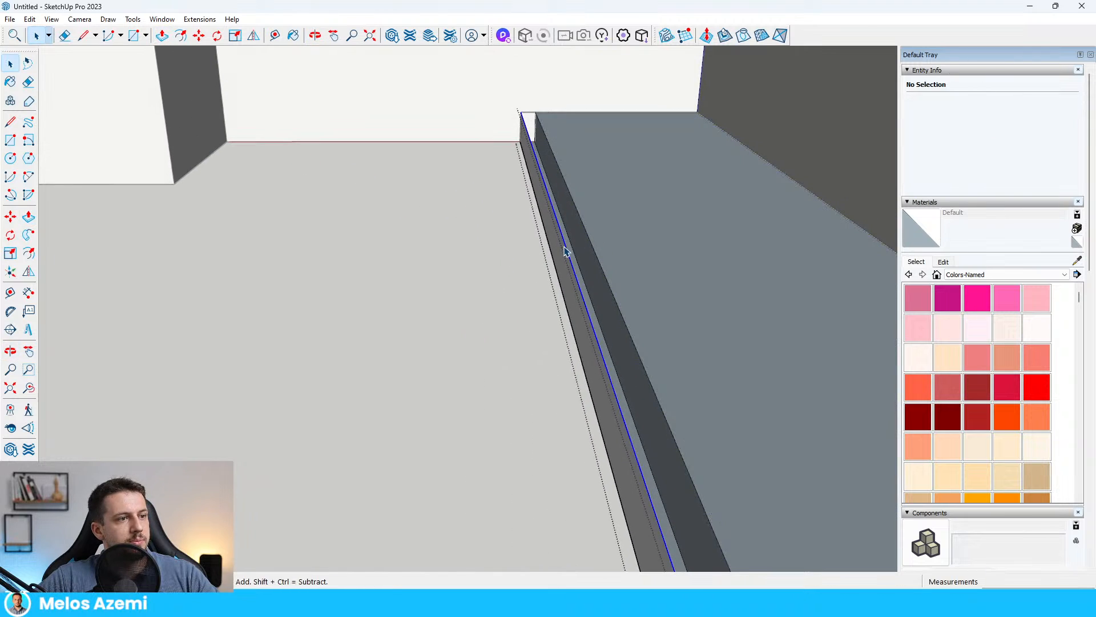
{"action": "left_click", "coordinate": [564, 250]}
{"action": "key", "text": "Delete"}
{"action": "left_click", "coordinate": [576, 300]}
{"action": "key", "text": "Delete"}
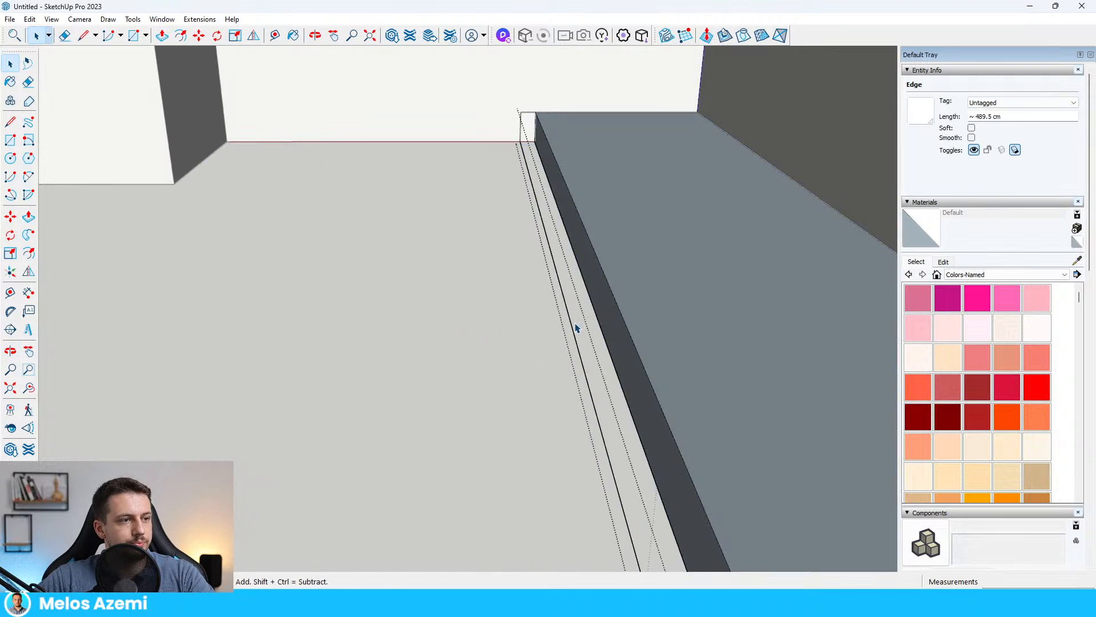
{"action": "key", "text": "Delete"}
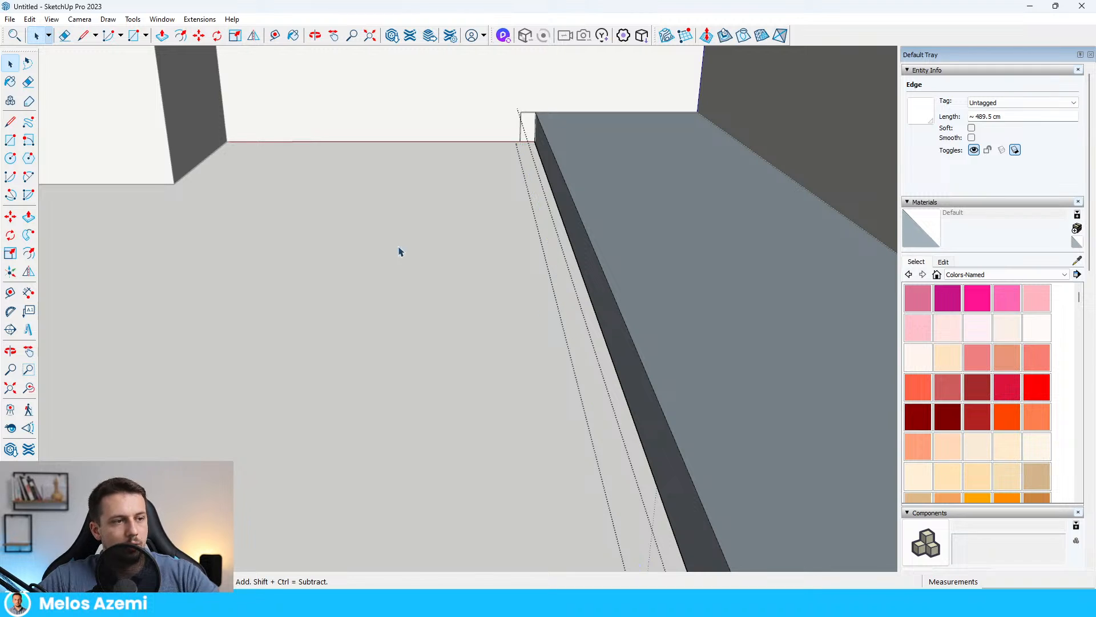
- Outside the floor plan component, draw a rectangle about 489.5 cm long over the plinth between opposite corners and select its face
{"action": "scroll", "coordinate": [399, 250], "scroll_direction": "down", "scroll_amount": 4}
{"action": "middle_click_drag", "start_coordinate": [399, 249], "coordinate": [659, 264]}
{"action": "scroll", "coordinate": [658, 264], "scroll_direction": "down", "scroll_amount": 5}
{"action": "left_click", "coordinate": [584, 262]}
{"action": "scroll", "coordinate": [584, 261], "scroll_direction": "down", "scroll_amount": 3}
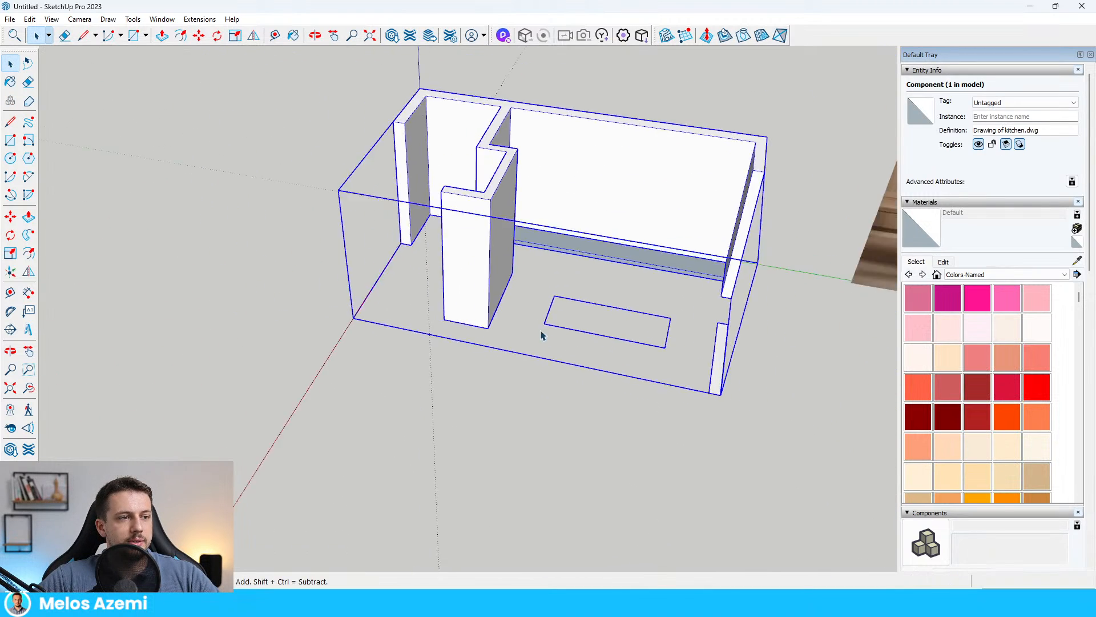
{"action": "scroll", "coordinate": [540, 335], "scroll_direction": "up", "scroll_amount": 8}
{"action": "key", "text": "e"}
{"action": "key", "text": "r"}
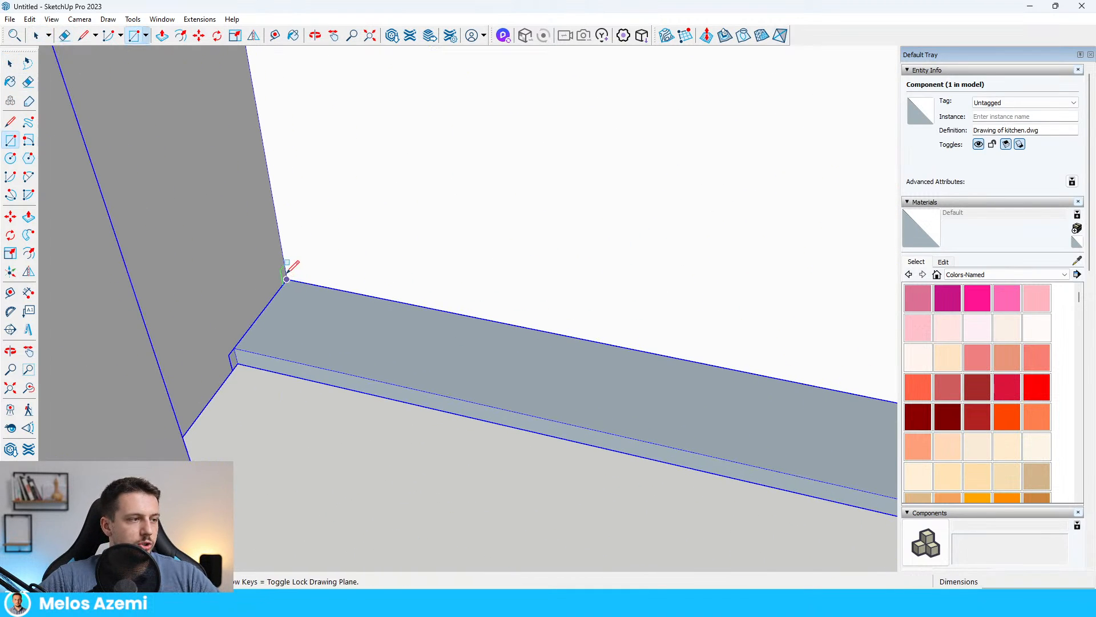
{"action": "left_click", "coordinate": [287, 279]}
{"action": "scroll", "coordinate": [221, 249], "scroll_direction": "down", "scroll_amount": 5}
{"action": "middle_click_drag", "start_coordinate": [221, 249], "coordinate": [474, 279]}
{"action": "scroll", "coordinate": [784, 327], "scroll_direction": "up", "scroll_amount": 4}
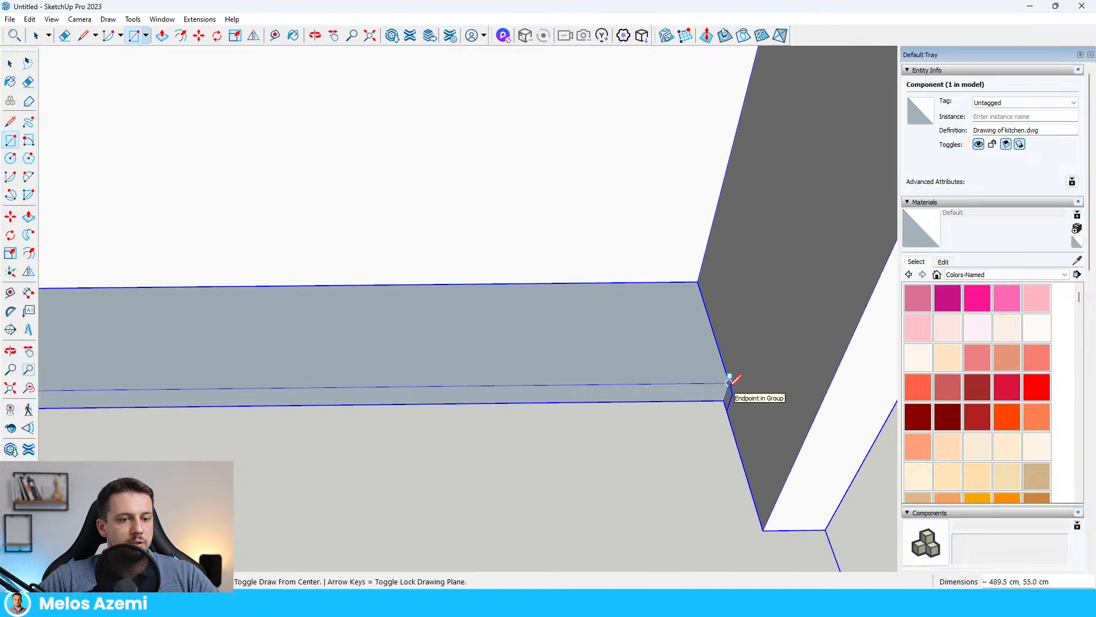
{"action": "left_click", "coordinate": [729, 381]}
{"action": "key", "text": "space"}
{"action": "left_click", "coordinate": [718, 381]}
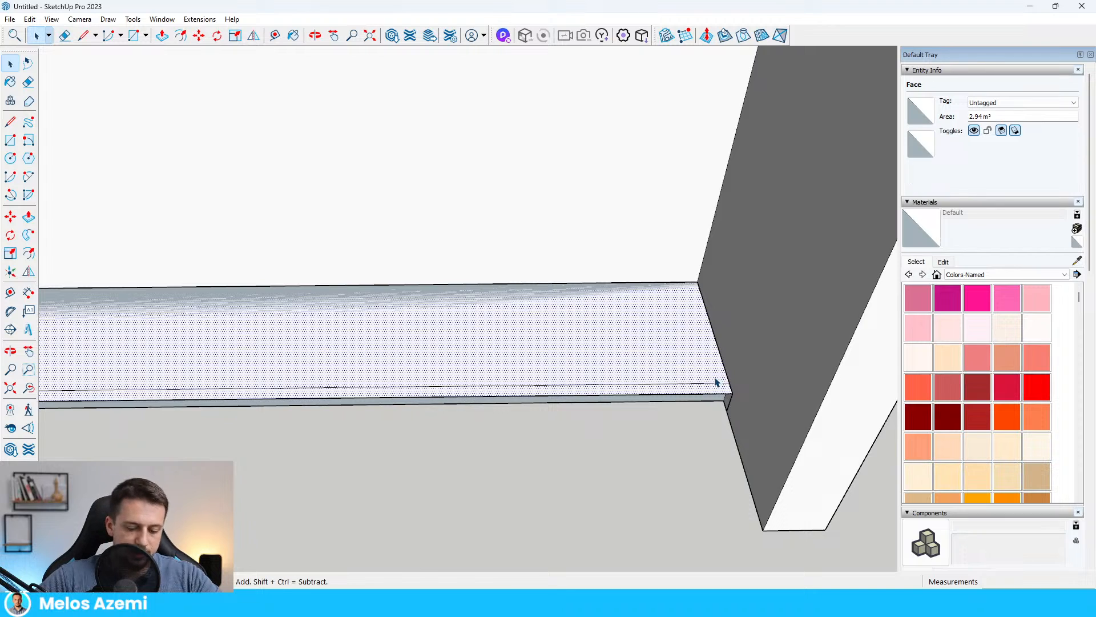
- Push/Pull the rectangle above the plinth 83 cm upward to form the base cabinet body
{"action": "key", "text": "p"}
{"action": "left_click", "coordinate": [719, 381]}
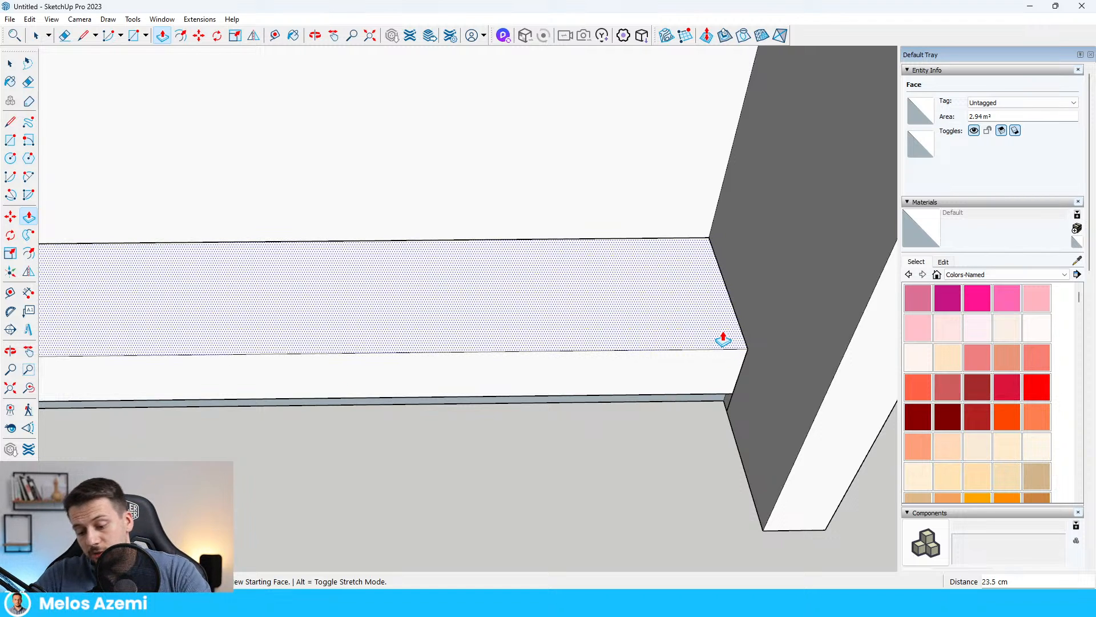
{"action": "type", "text": "83"}
{"action": "key", "text": "Return"}
- Select all connected geometry of the extruded cabinet body and make it a group
{"action": "scroll", "coordinate": [724, 339], "scroll_direction": "down", "scroll_amount": 4}
{"action": "middle_click_drag", "start_coordinate": [705, 328], "coordinate": [676, 309]}
{"action": "key", "text": "space"}
{"action": "triple_click", "coordinate": [675, 307]}
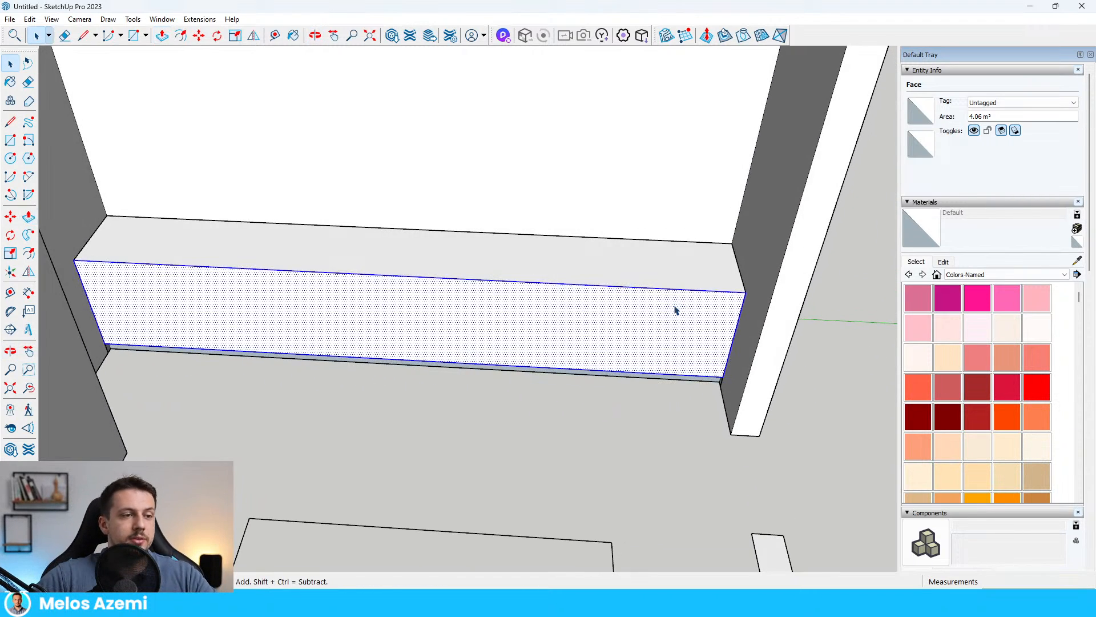
{"action": "right_click", "coordinate": [683, 306]}
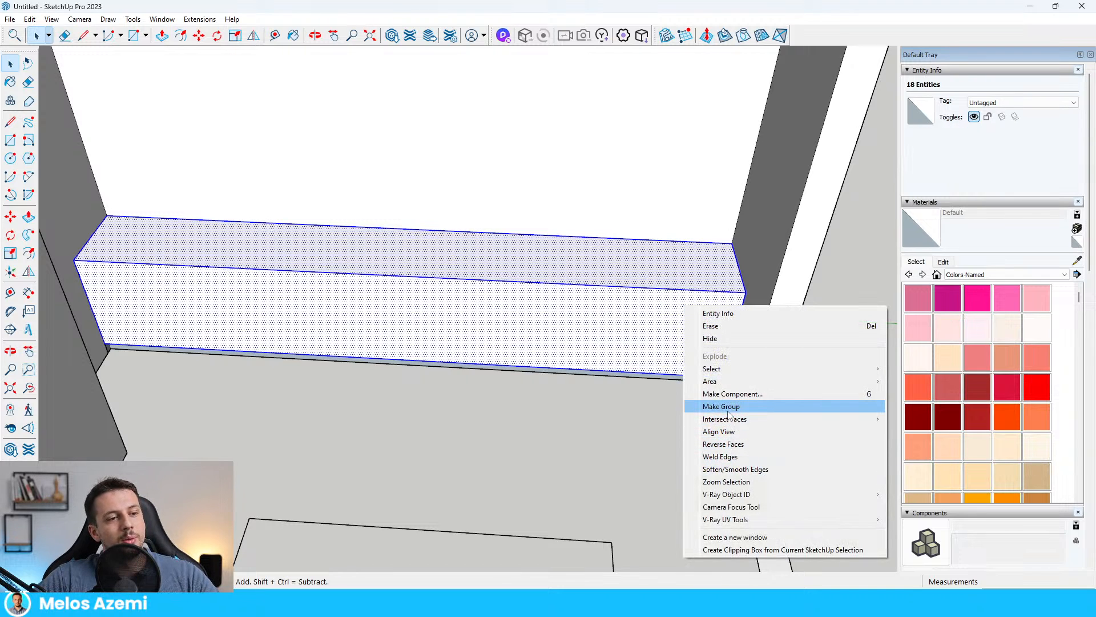
{"action": "left_click", "coordinate": [794, 406]}
- Examine the kitchen reference image and compare it with the modelled cabinet run
{"action": "scroll", "coordinate": [594, 460], "scroll_direction": "down", "scroll_amount": 6}
{"action": "scroll", "coordinate": [372, 318], "scroll_direction": "down", "scroll_amount": 3}
{"action": "scroll", "coordinate": [624, 318], "scroll_direction": "up", "scroll_amount": 10}
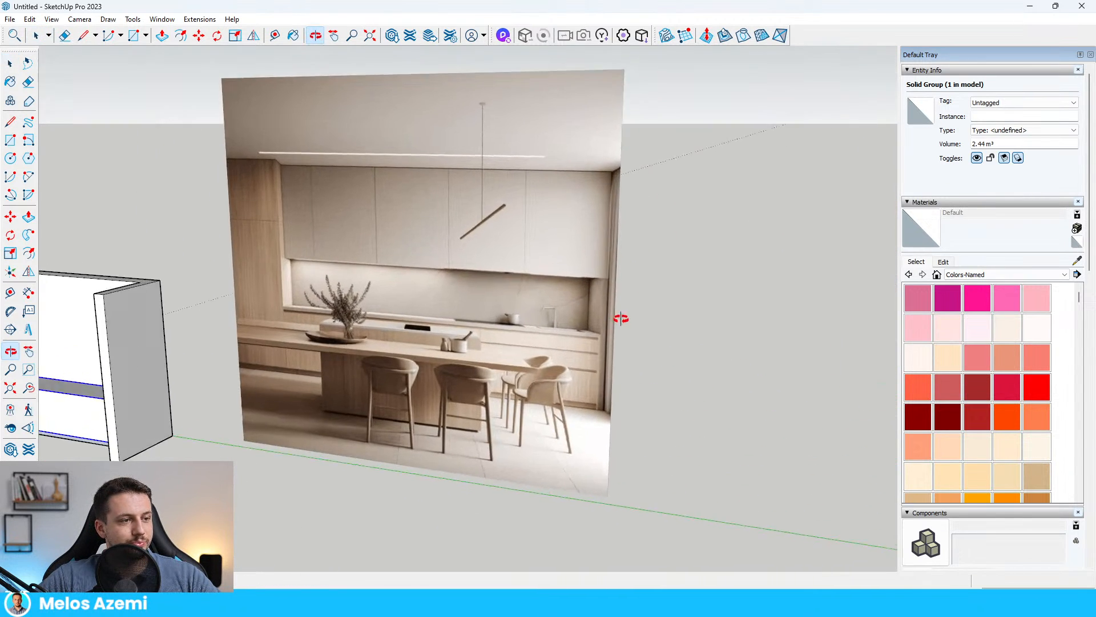
{"action": "scroll", "coordinate": [678, 308], "scroll_direction": "down", "scroll_amount": 3}
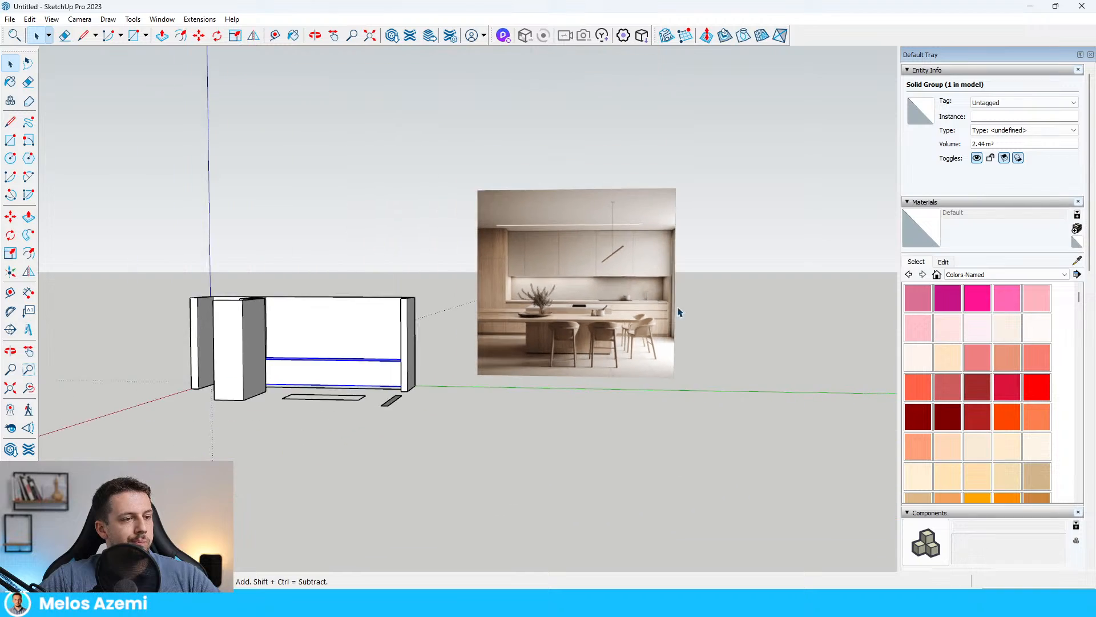
{"action": "scroll", "coordinate": [738, 281], "scroll_direction": "up", "scroll_amount": 8}
{"action": "scroll", "coordinate": [743, 303], "scroll_direction": "down", "scroll_amount": 3}
{"action": "scroll", "coordinate": [457, 343], "scroll_direction": "up", "scroll_amount": 2}
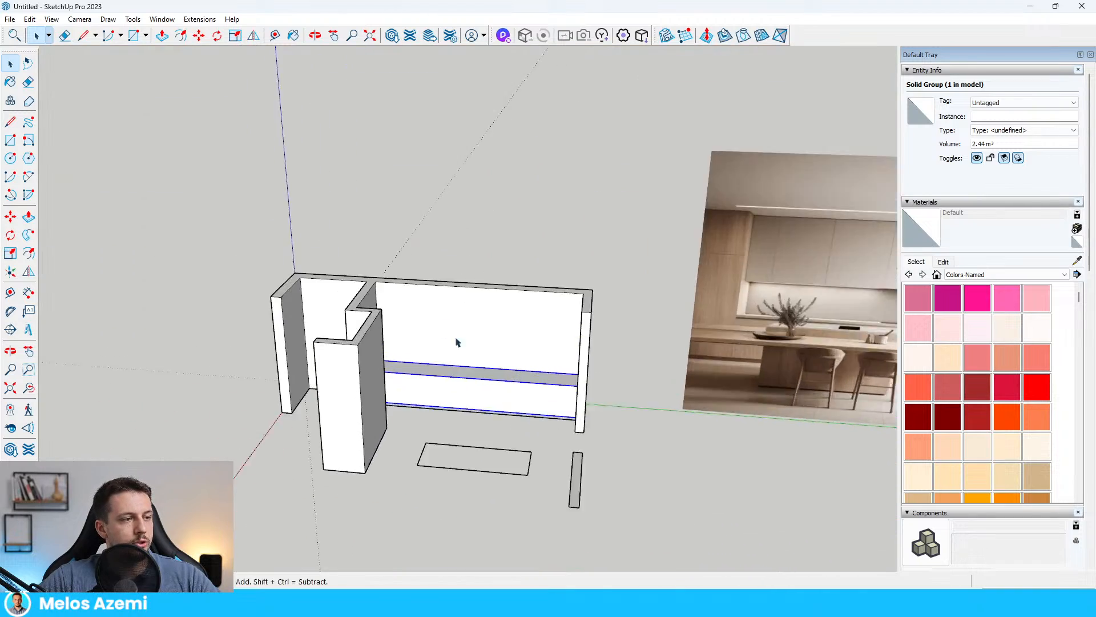
- Inside the cabinet group, copy the top front edge 3 cm upward
{"action": "scroll", "coordinate": [605, 422], "scroll_direction": "up", "scroll_amount": 8}
{"action": "left_click", "coordinate": [606, 405]}
{"action": "middle_click_drag", "start_coordinate": [717, 412], "coordinate": [840, 336]}
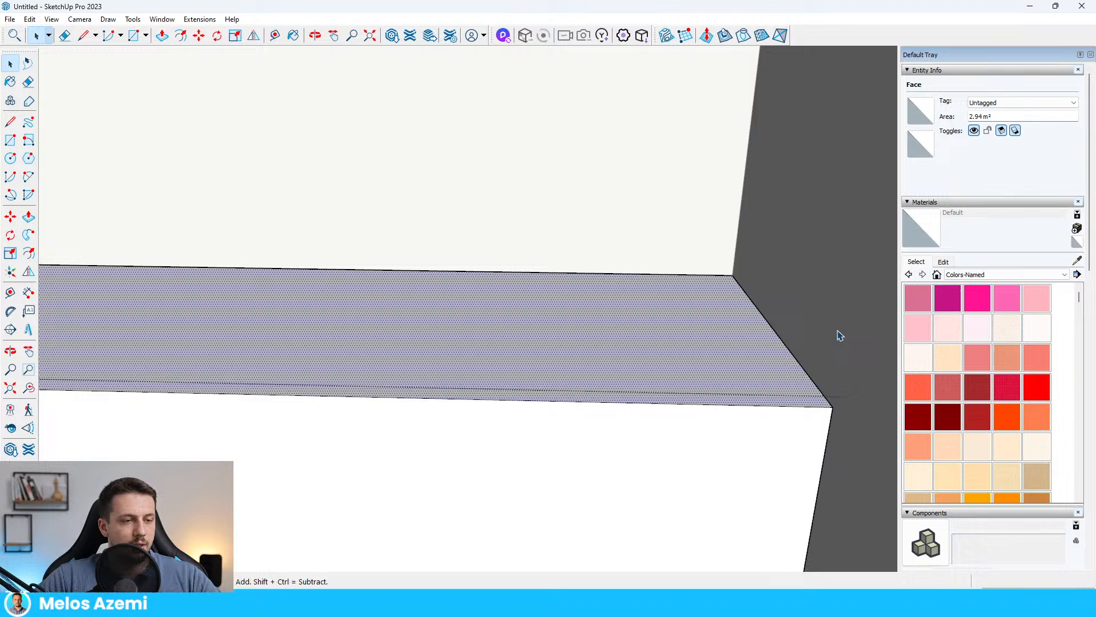
{"action": "left_click", "coordinate": [800, 408]}
{"action": "key", "text": "m"}
{"action": "left_click", "coordinate": [830, 406]}
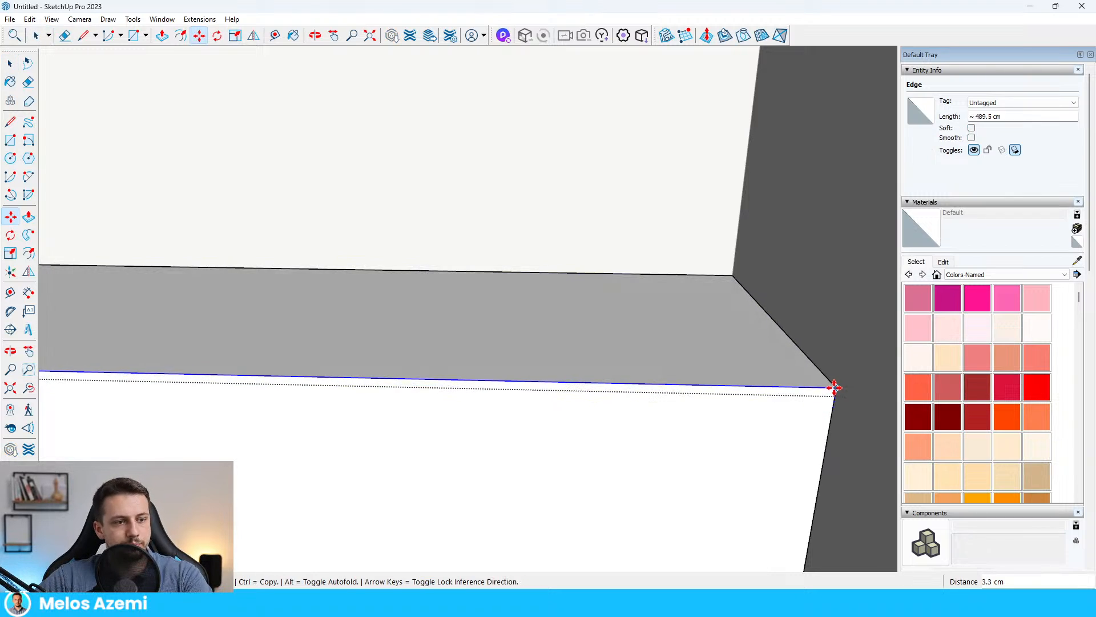
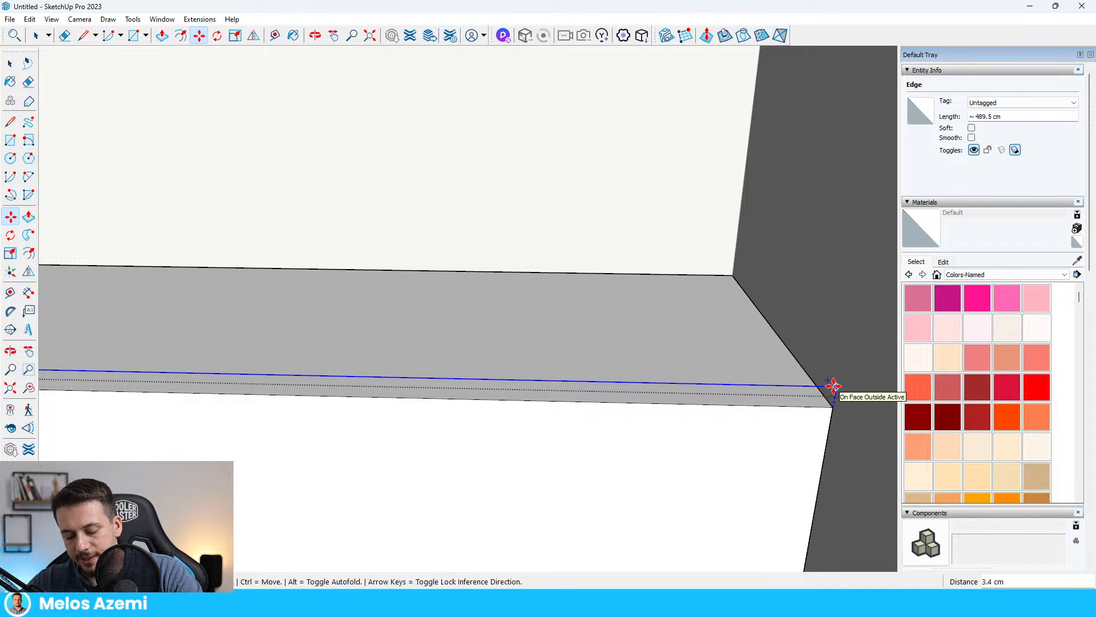
{"action": "type", "text": "3"}
{"action": "key", "text": "Return"}
- Draw an upright rectangle about 489.5 cm long between the copied edge and the cabinet's top front edge
{"action": "key", "text": "r"}
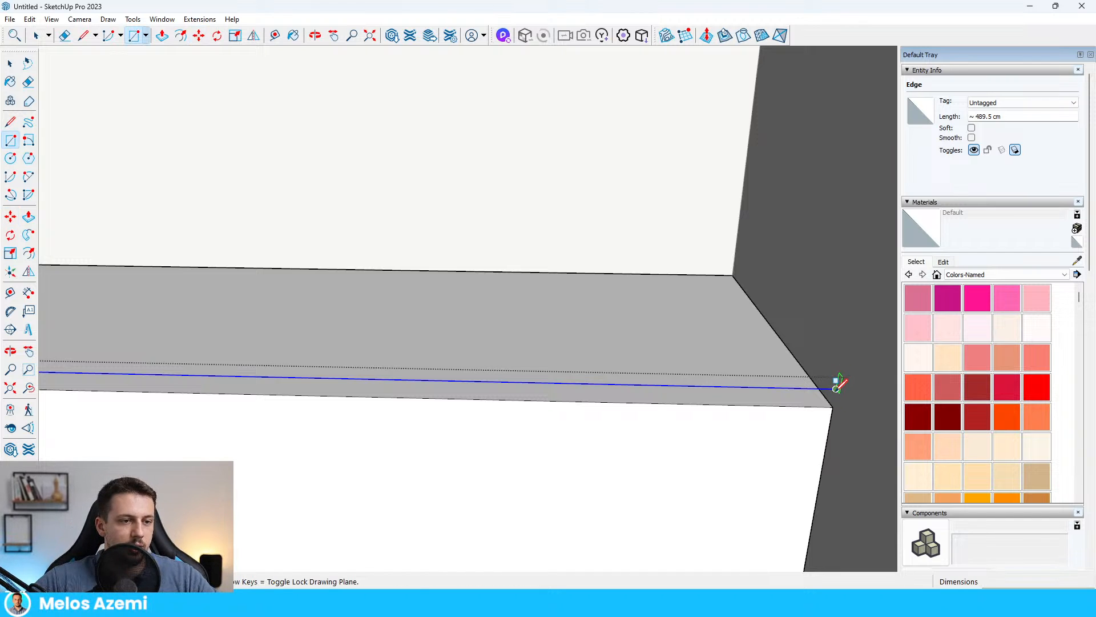
{"action": "left_click", "coordinate": [836, 387]}
{"action": "scroll", "coordinate": [837, 365], "scroll_direction": "down", "scroll_amount": 5}
{"action": "scroll", "coordinate": [285, 297], "scroll_direction": "up", "scroll_amount": 8}
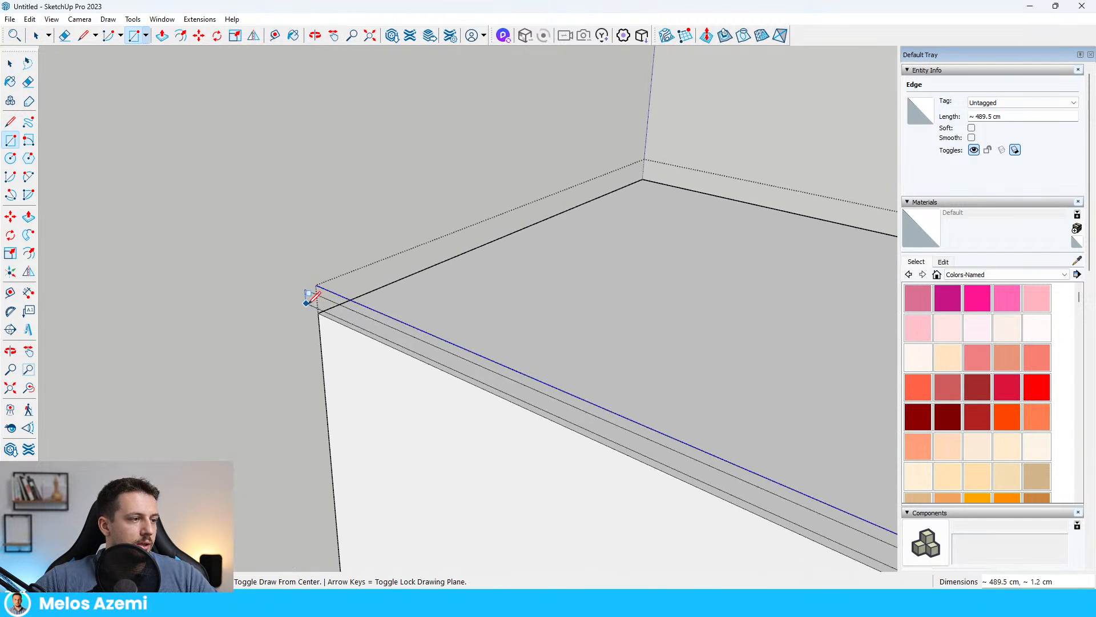
{"action": "left_click", "coordinate": [318, 313]}
- Push/Pull the upright strip 60 cm back to the rear wall to form the worktop slab
{"action": "middle_click_drag", "start_coordinate": [461, 331], "coordinate": [333, 377]}
{"action": "scroll", "coordinate": [495, 314], "scroll_direction": "down", "scroll_amount": 5}
{"action": "scroll", "coordinate": [308, 374], "scroll_direction": "up", "scroll_amount": 4}
{"action": "key", "text": "space"}
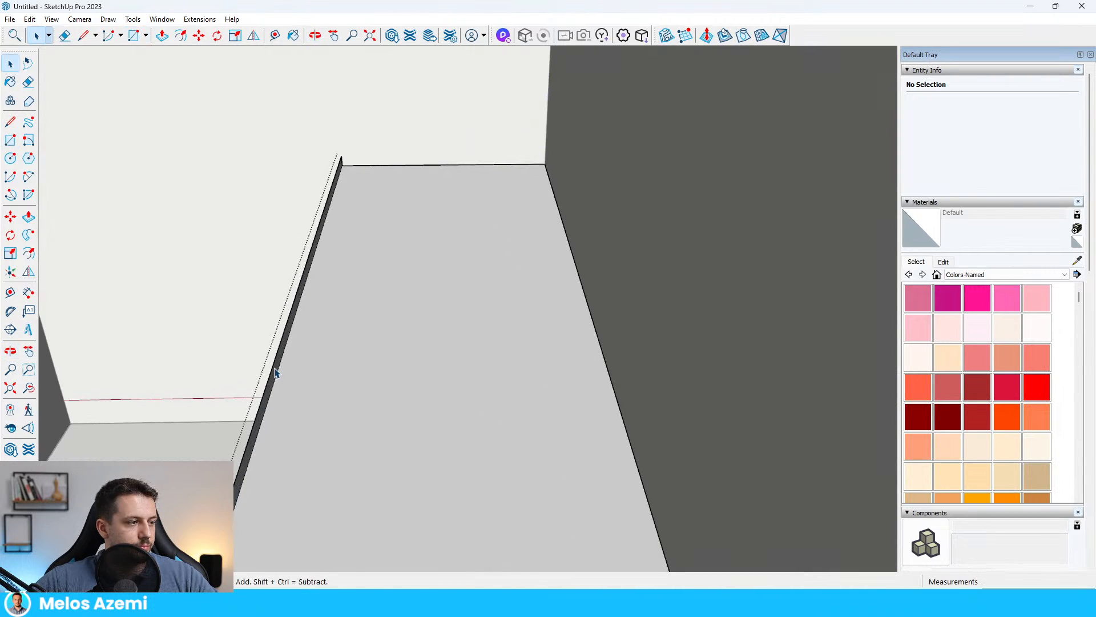
{"action": "key", "text": "p"}
{"action": "left_click", "coordinate": [278, 368]}
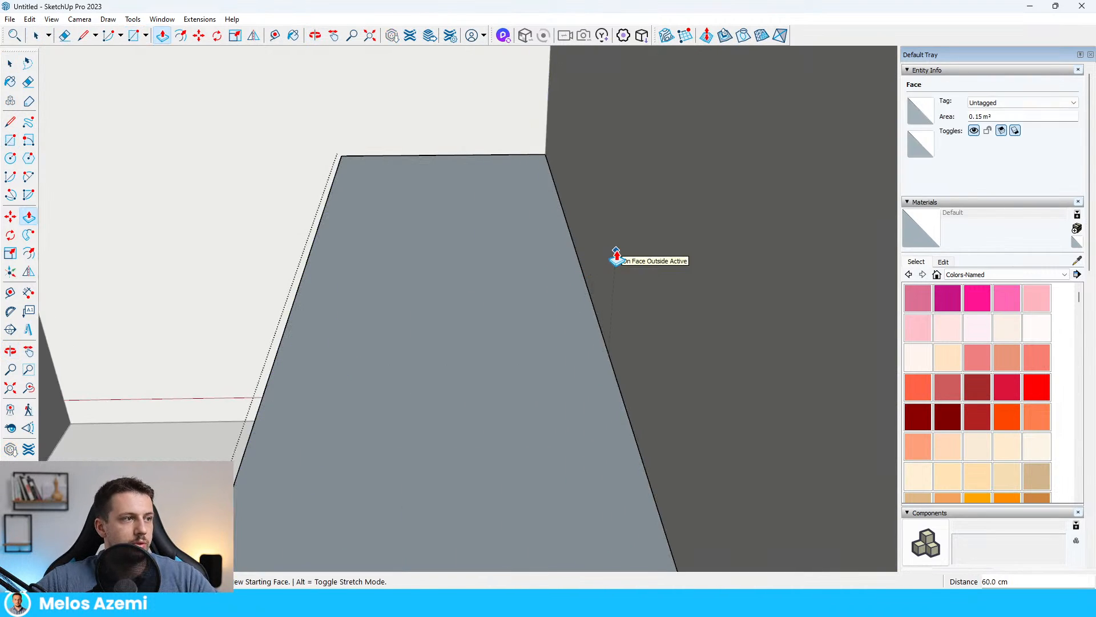
- Draw a rectangle between opposite corners of the worktop's open front edge to close it with a face
{"action": "middle_click_drag", "start_coordinate": [617, 255], "coordinate": [509, 348]}
{"action": "scroll", "coordinate": [394, 302], "scroll_direction": "down", "scroll_amount": 4}
{"action": "scroll", "coordinate": [822, 260], "scroll_direction": "up", "scroll_amount": 7}
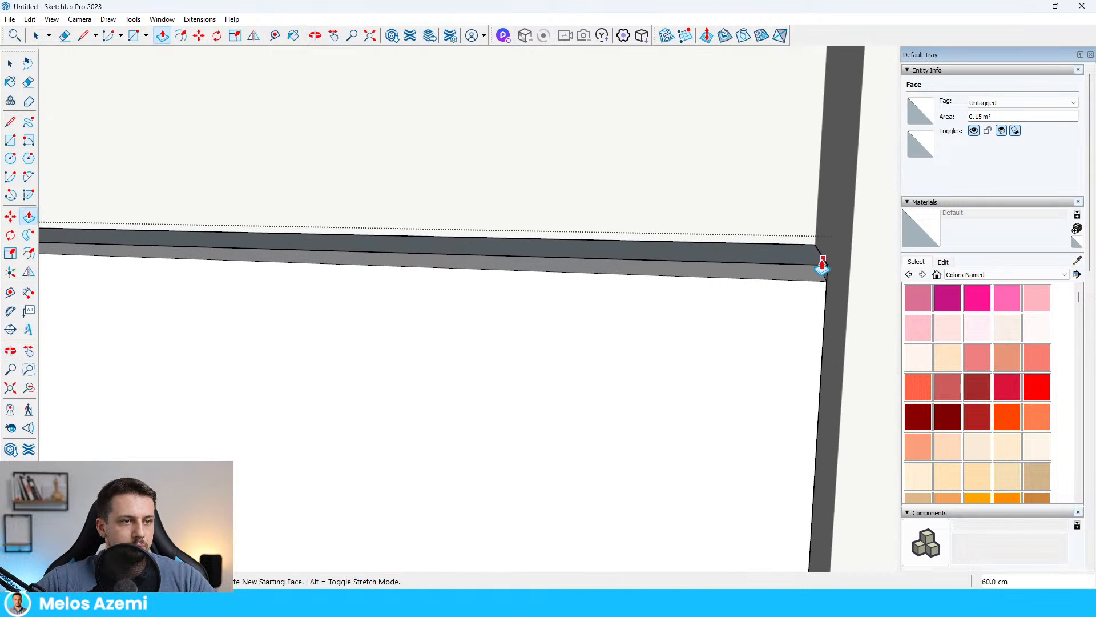
{"action": "key", "text": "r"}
{"action": "left_click", "coordinate": [829, 269]}
{"action": "scroll", "coordinate": [835, 255], "scroll_direction": "down", "scroll_amount": 5}
{"action": "scroll", "coordinate": [154, 224], "scroll_direction": "up", "scroll_amount": 6}
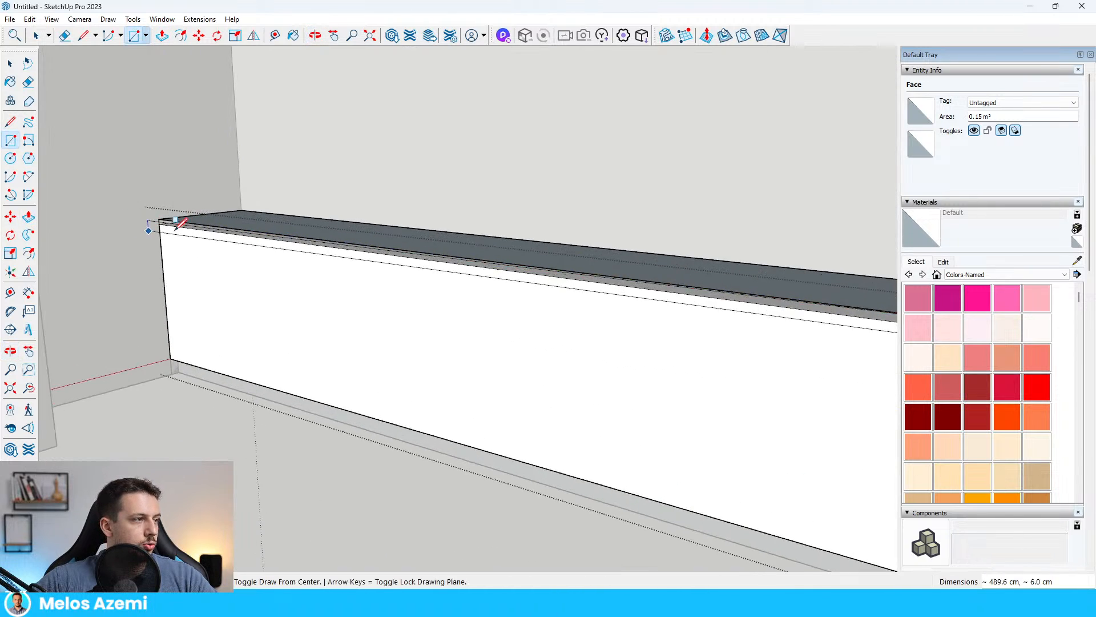
{"action": "left_click", "coordinate": [107, 205]}
{"action": "scroll", "coordinate": [107, 206], "scroll_direction": "down", "scroll_amount": 1}
{"action": "key", "text": "space"}
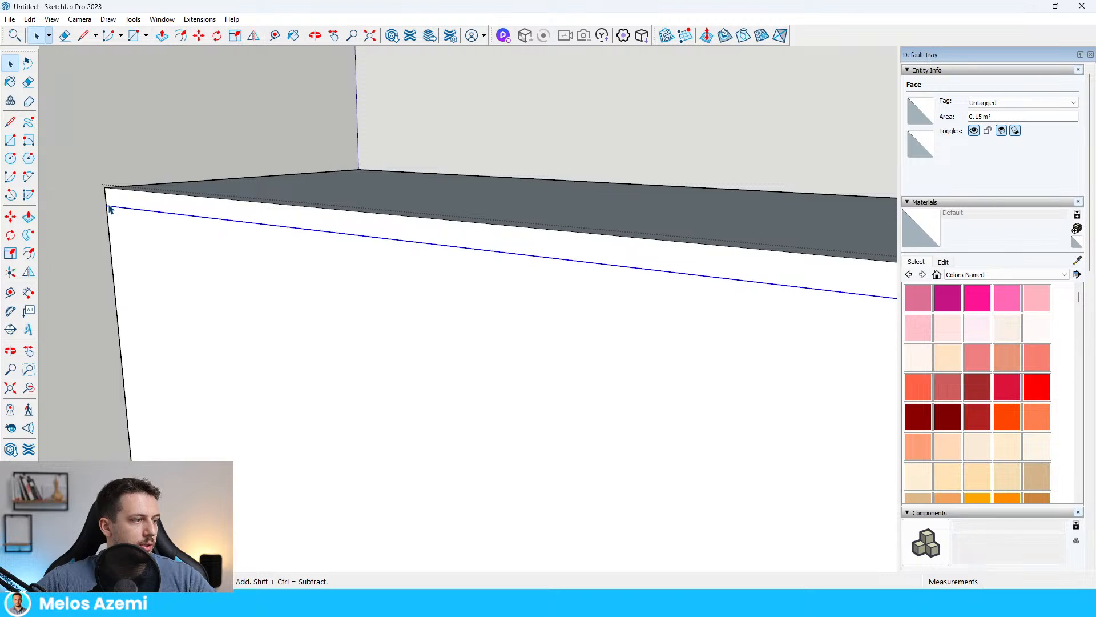
- Try to copy the lower edge of the worktop's front strip 0.2 cm upward
{"action": "scroll", "coordinate": [110, 210], "scroll_direction": "up", "scroll_amount": 2}
{"action": "left_click", "coordinate": [111, 208]}
{"action": "key", "text": "m"}
{"action": "left_click", "coordinate": [127, 210]}
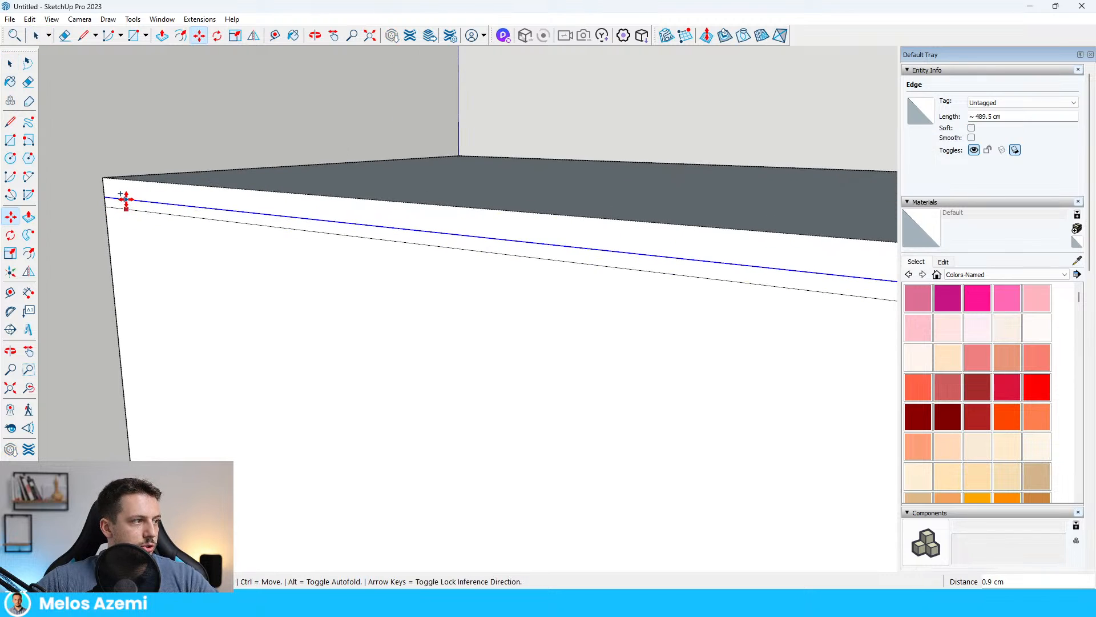
{"action": "type", "text": "0.2"}
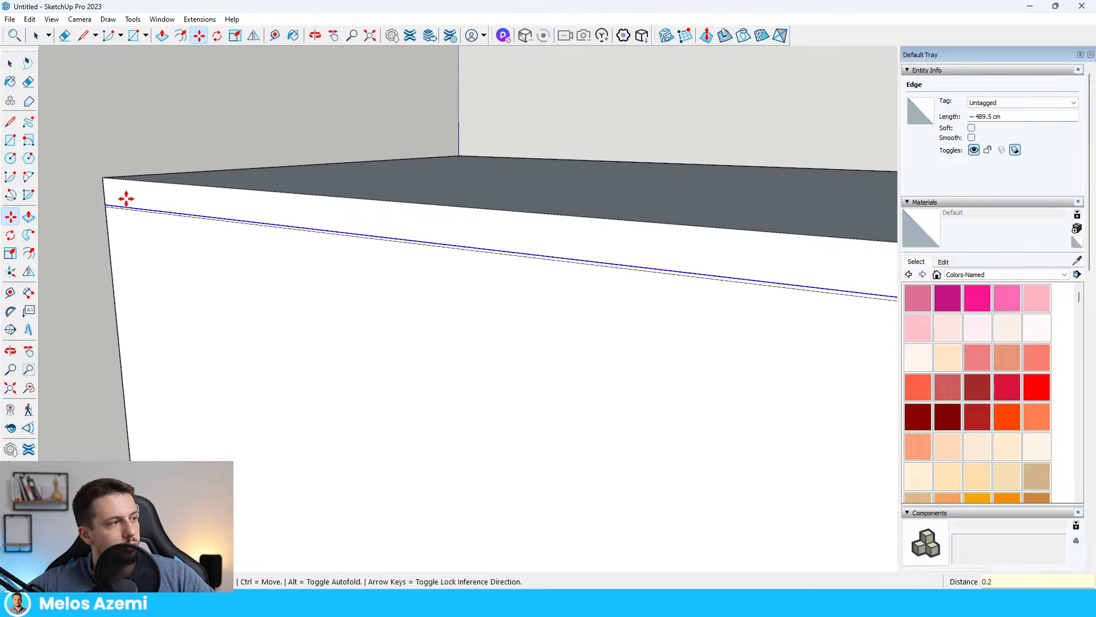
{"action": "key", "text": "Return"}
{"action": "key", "text": "space"}
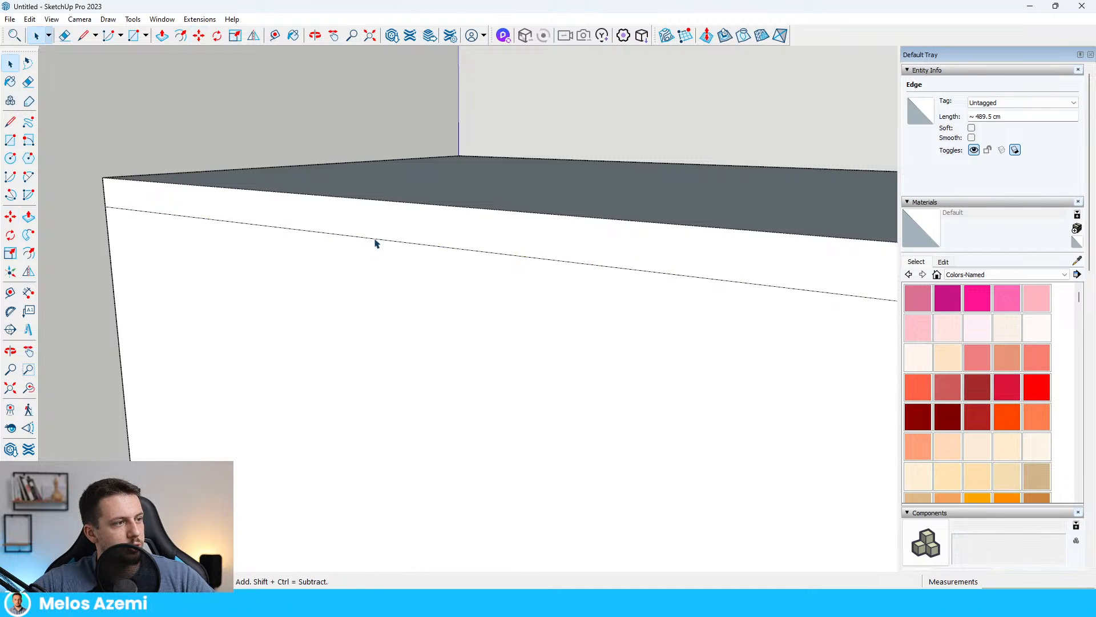
- Copy the lower edge of the worktop's front strip 0.5 cm downward onto the cabinet front
{"action": "left_click", "coordinate": [375, 241]}
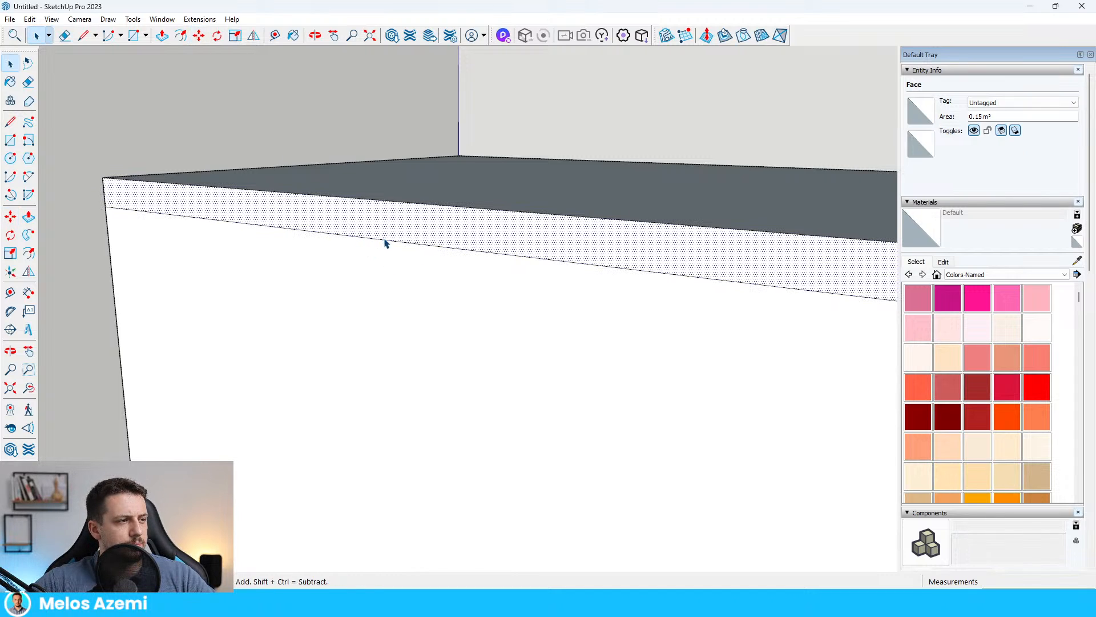
{"action": "left_click", "coordinate": [385, 244]}
{"action": "left_click", "coordinate": [388, 242]}
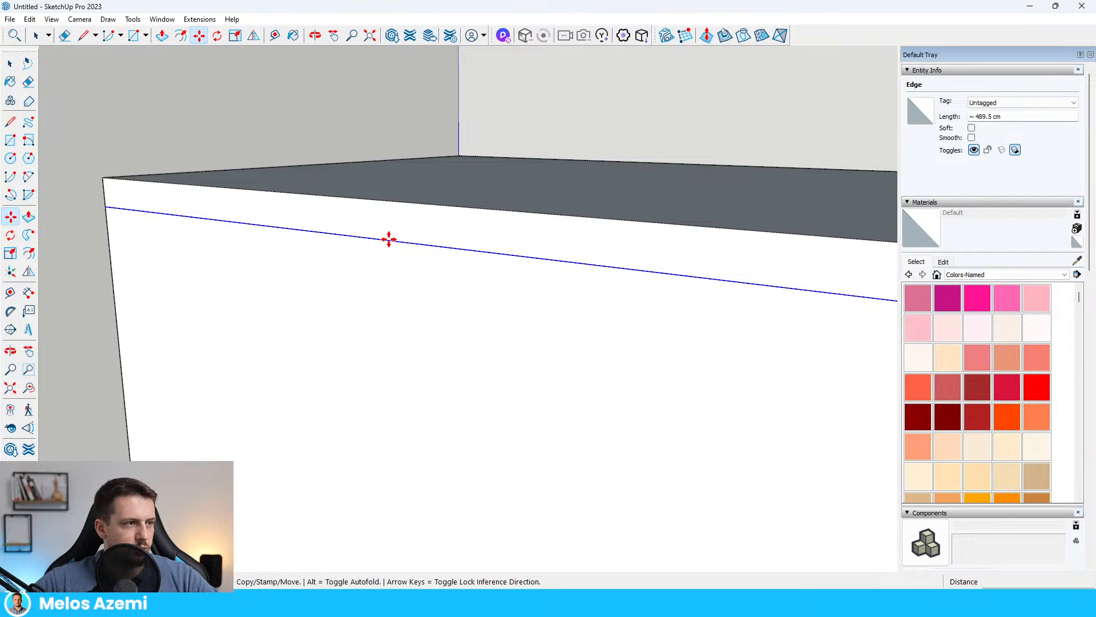
{"action": "key", "text": "ctrl"}
{"action": "left_click", "coordinate": [389, 239]}
{"action": "type", "text": "0.5"}
{"action": "key", "text": "Return"}
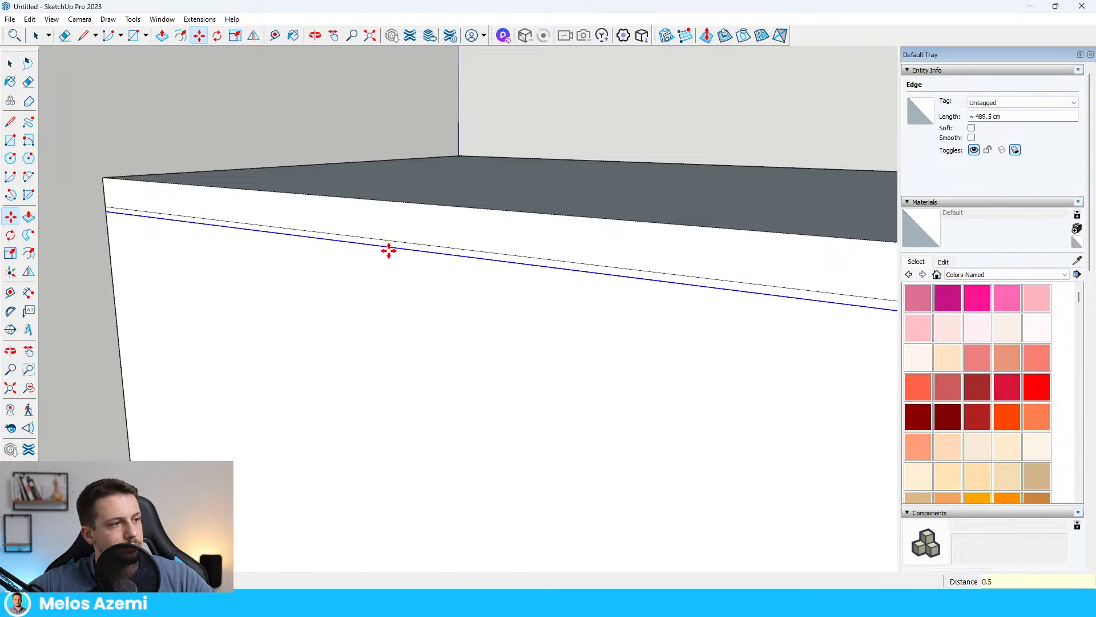
- Push/Pull the narrow strip below the worktop 1 cm inward as a shadow gap and leave the cabinet group
{"action": "key", "text": "space"}
{"action": "scroll", "coordinate": [381, 265], "scroll_direction": "up", "scroll_amount": 2}
{"action": "left_click", "coordinate": [423, 249]}
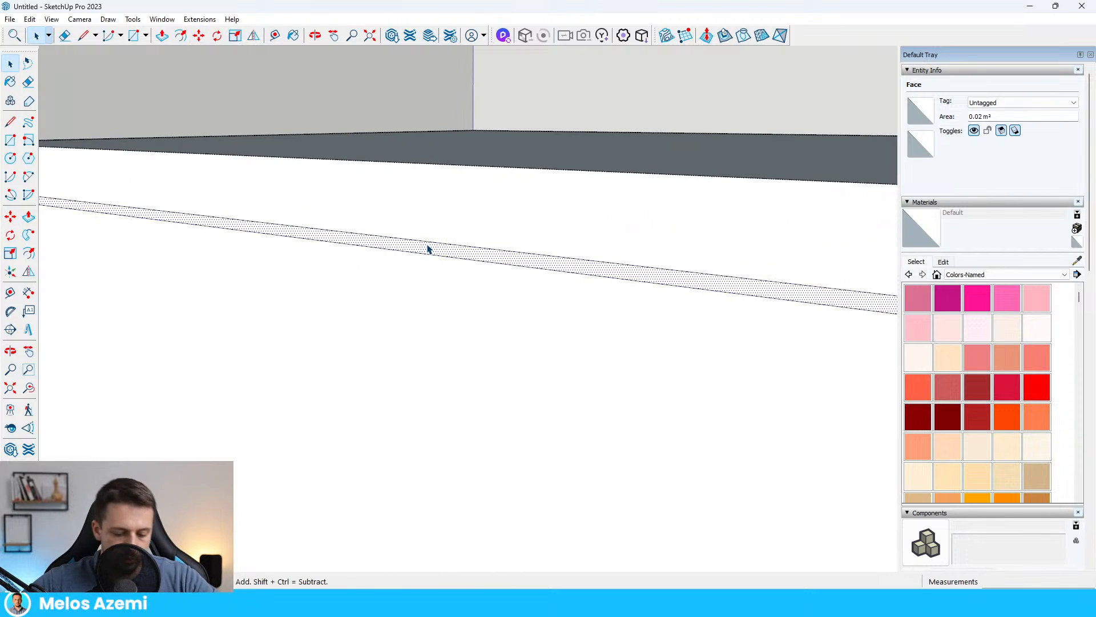
{"action": "key", "text": "p"}
{"action": "left_click", "coordinate": [441, 248]}
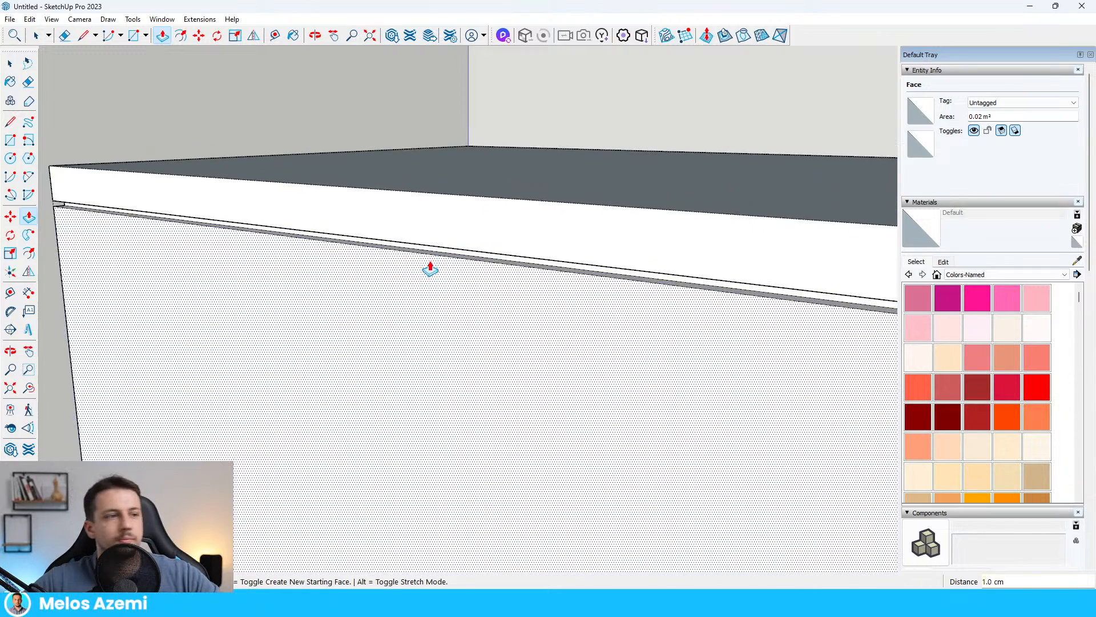
{"action": "scroll", "coordinate": [410, 294], "scroll_direction": "down", "scroll_amount": 10}
{"action": "key", "text": "space"}
{"action": "key", "text": "Escape"}
- Examine the cabinet run and its recessed plinth where they meet the side wall
{"action": "scroll", "coordinate": [506, 330], "scroll_direction": "up", "scroll_amount": 5}
{"action": "middle_click_drag", "start_coordinate": [506, 331], "coordinate": [717, 262]}
{"action": "scroll", "coordinate": [718, 262], "scroll_direction": "down", "scroll_amount": 1}
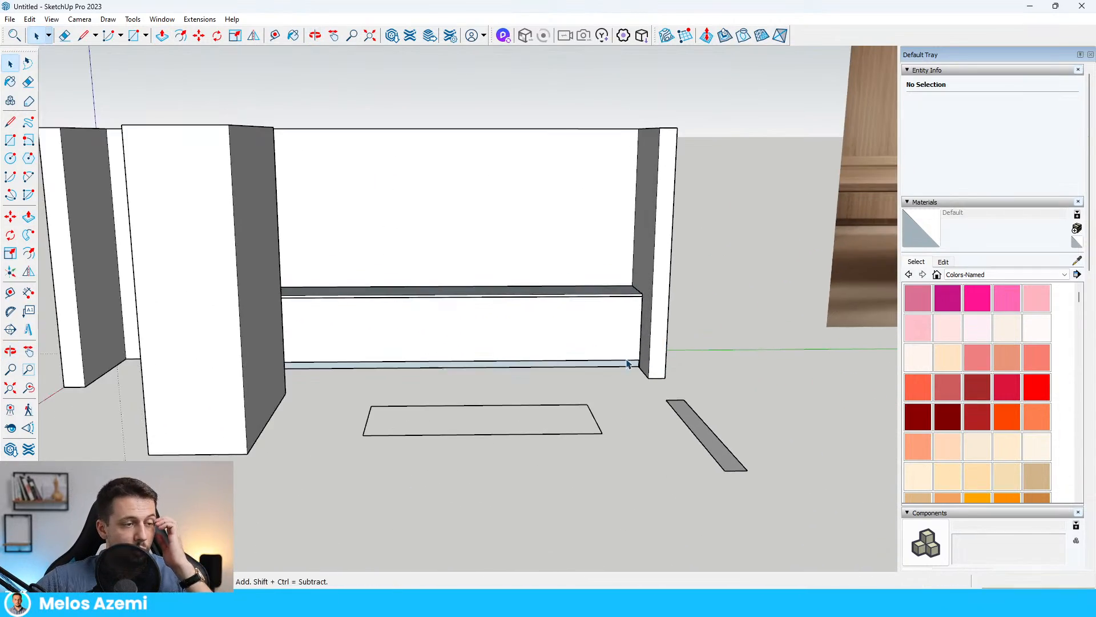
{"action": "scroll", "coordinate": [627, 364], "scroll_direction": "up", "scroll_amount": 5}
{"action": "scroll", "coordinate": [738, 457], "scroll_direction": "up", "scroll_amount": 2}
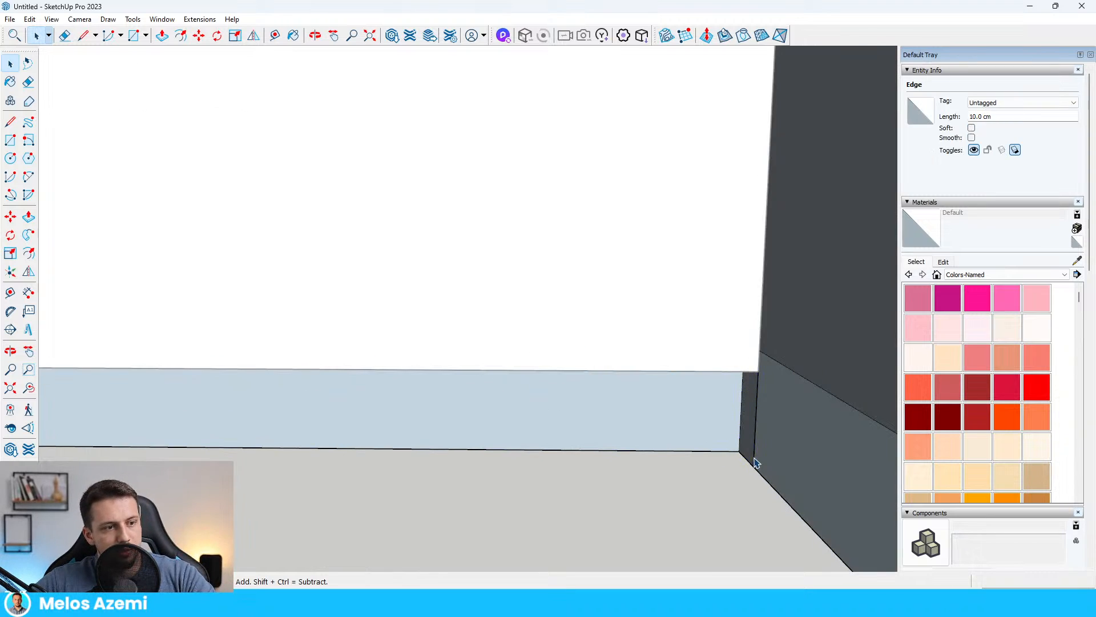
{"action": "left_click", "coordinate": [712, 494]}
{"action": "scroll", "coordinate": [712, 491], "scroll_direction": "down", "scroll_amount": 5}
{"action": "middle_click_drag", "start_coordinate": [704, 424], "coordinate": [656, 420]}
{"action": "scroll", "coordinate": [648, 421], "scroll_direction": "up", "scroll_amount": 3}
{"action": "scroll", "coordinate": [702, 430], "scroll_direction": "down", "scroll_amount": 5}
{"action": "scroll", "coordinate": [653, 399], "scroll_direction": "up", "scroll_amount": 4}
{"action": "key", "text": "space"}
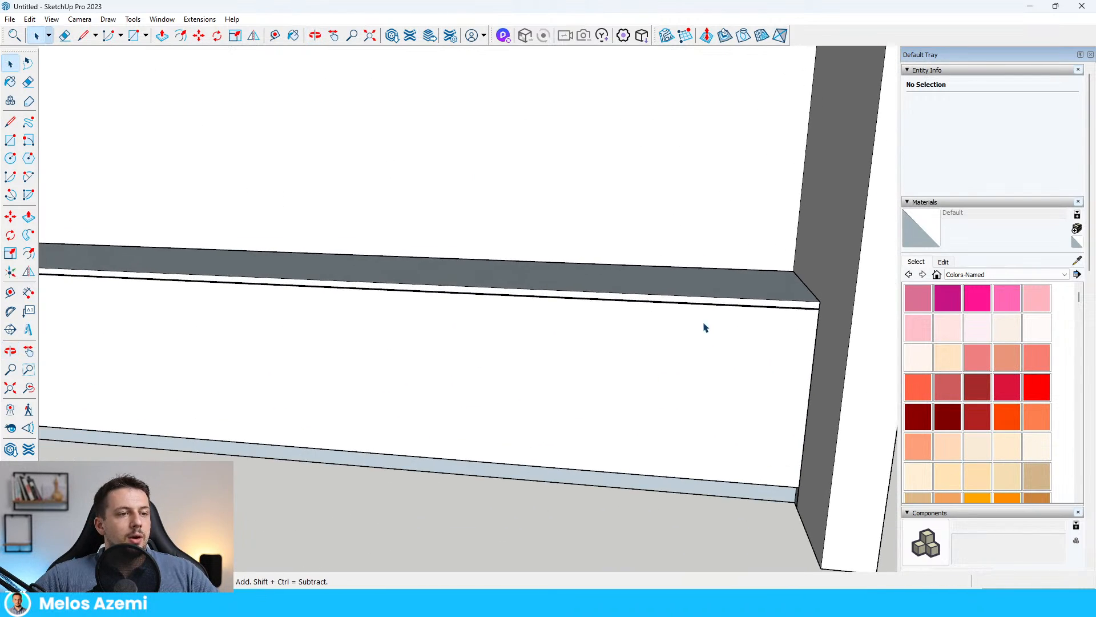
- Push/Pull the narrow side face of the projecting wall to the rear wall, filling the niche at the cabinet's end
{"action": "scroll", "coordinate": [697, 377], "scroll_direction": "down", "scroll_amount": 4}
{"action": "middle_click_drag", "start_coordinate": [697, 377], "coordinate": [350, 423]}
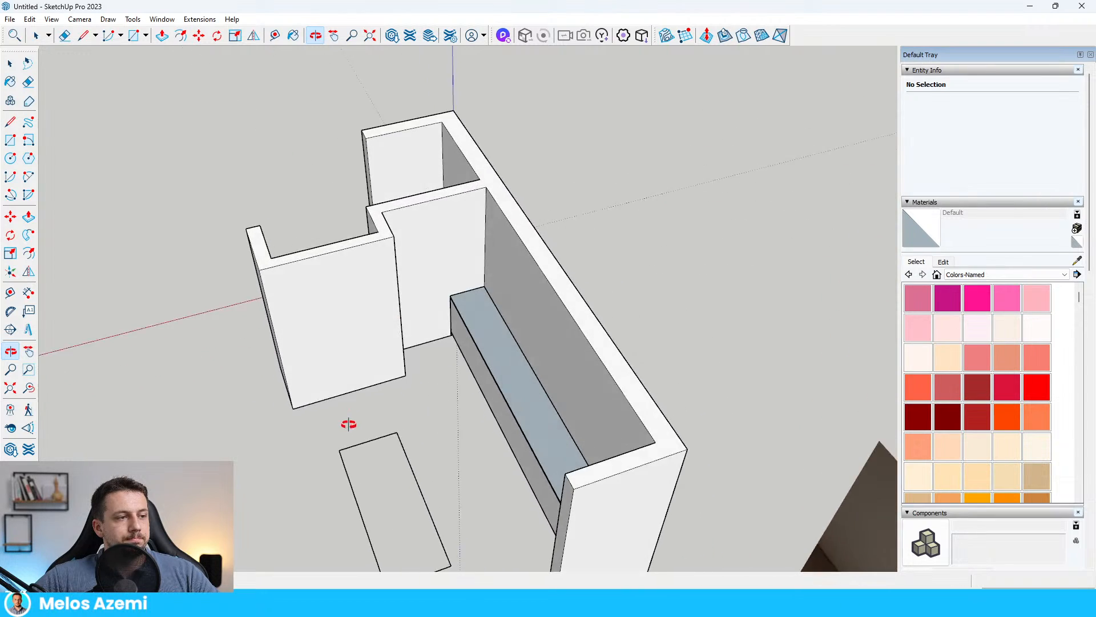
{"action": "scroll", "coordinate": [441, 340], "scroll_direction": "up", "scroll_amount": 5}
{"action": "scroll", "coordinate": [457, 320], "scroll_direction": "down", "scroll_amount": 3}
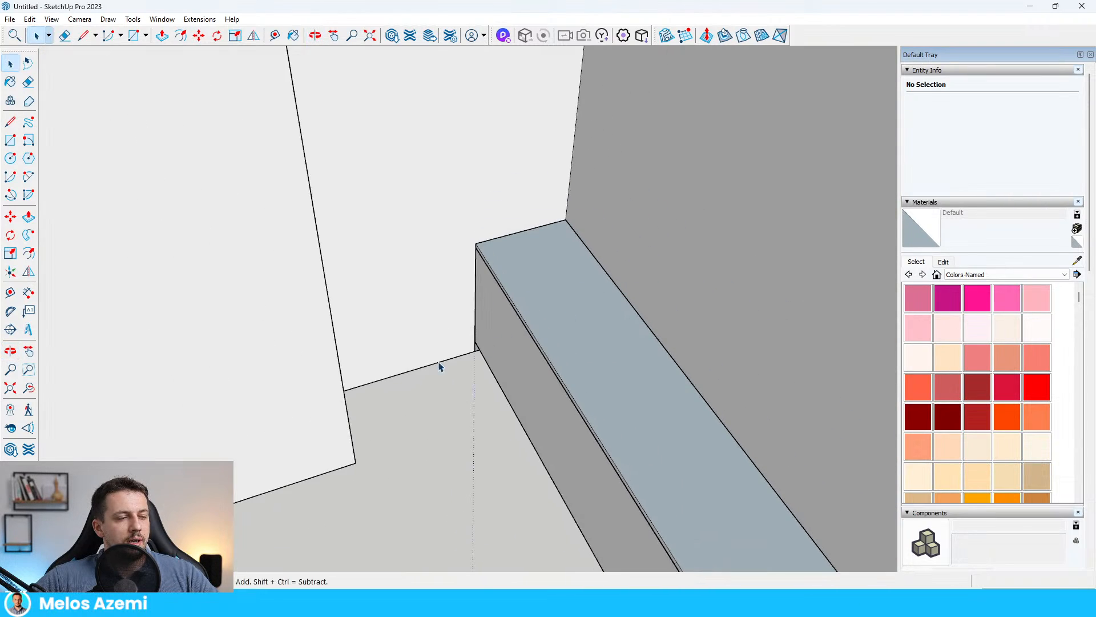
{"action": "scroll", "coordinate": [424, 338], "scroll_direction": "down", "scroll_amount": 5}
{"action": "scroll", "coordinate": [518, 313], "scroll_direction": "up", "scroll_amount": 4}
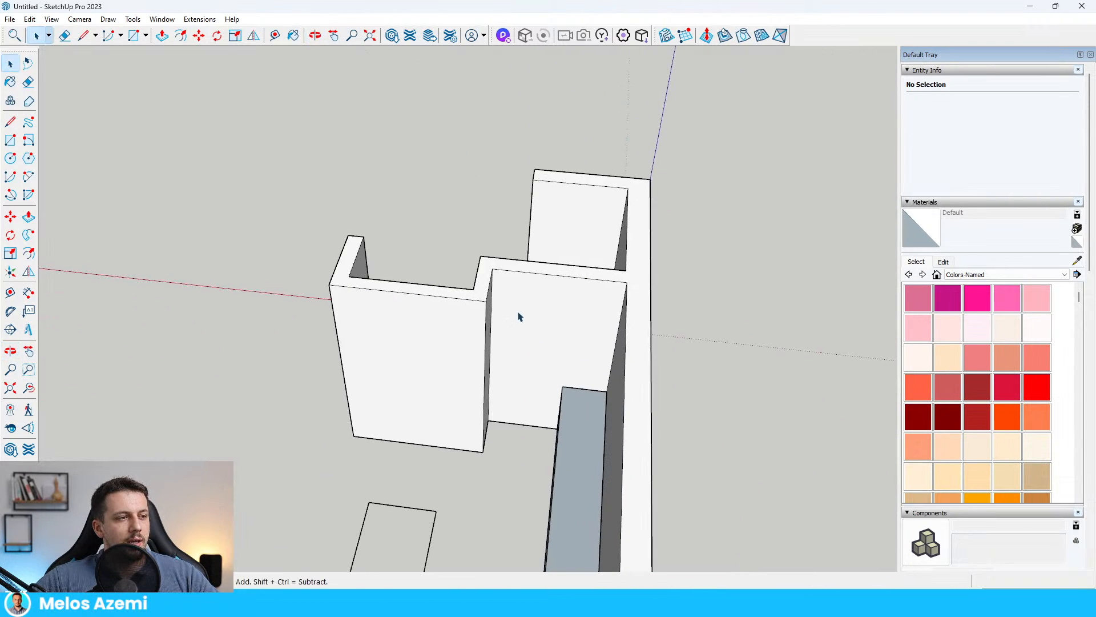
{"action": "middle_click_drag", "start_coordinate": [519, 313], "coordinate": [447, 308]}
{"action": "key", "text": "p"}
{"action": "left_click", "coordinate": [452, 323]}
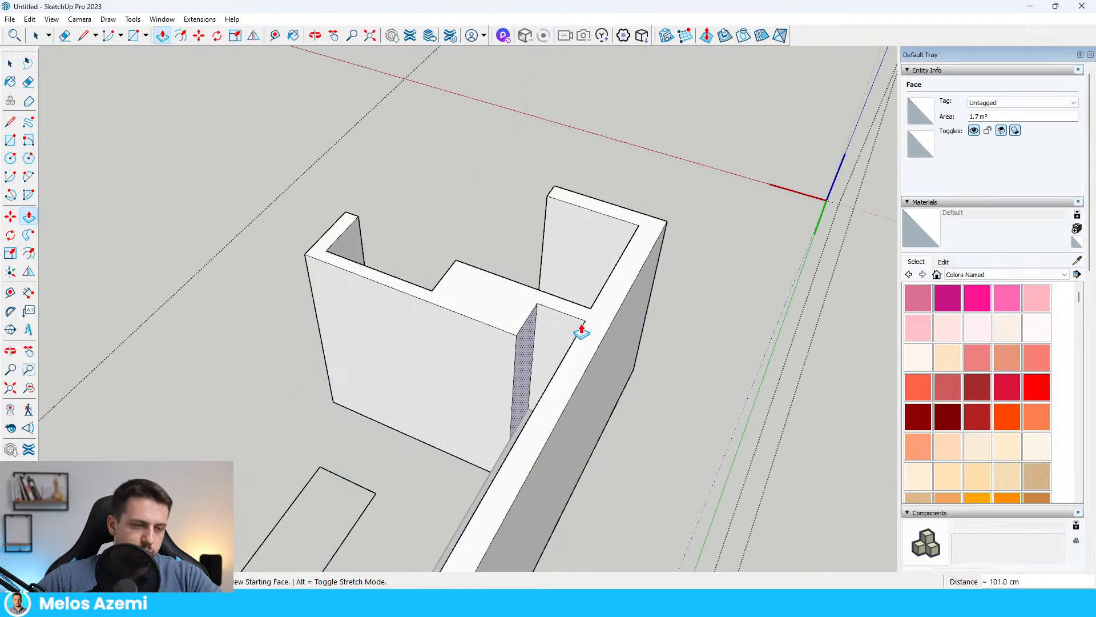
{"action": "scroll", "coordinate": [573, 329], "scroll_direction": "up", "scroll_amount": 3}
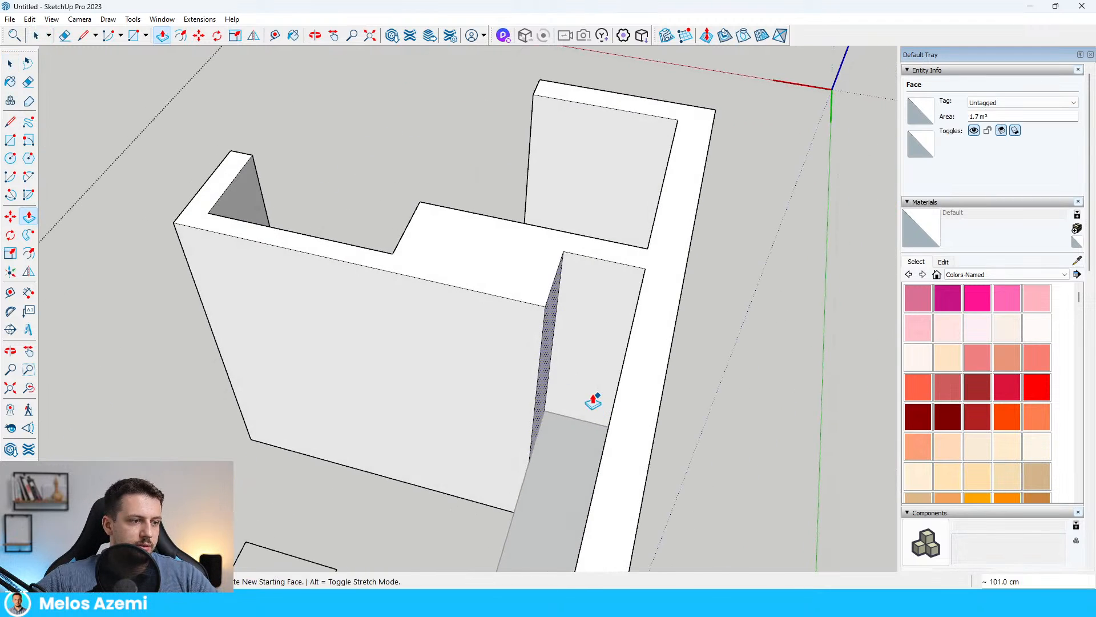
{"action": "left_click", "coordinate": [656, 278]}
{"action": "middle_click_drag", "start_coordinate": [485, 387], "coordinate": [788, 296]}
{"action": "key", "text": "space"}
- Inside the cabinet group, Push/Pull the body's end face about 56.6 cm inward at the thickened wall
{"action": "scroll", "coordinate": [604, 333], "scroll_direction": "down", "scroll_amount": 5}
{"action": "scroll", "coordinate": [563, 355], "scroll_direction": "up", "scroll_amount": 5}
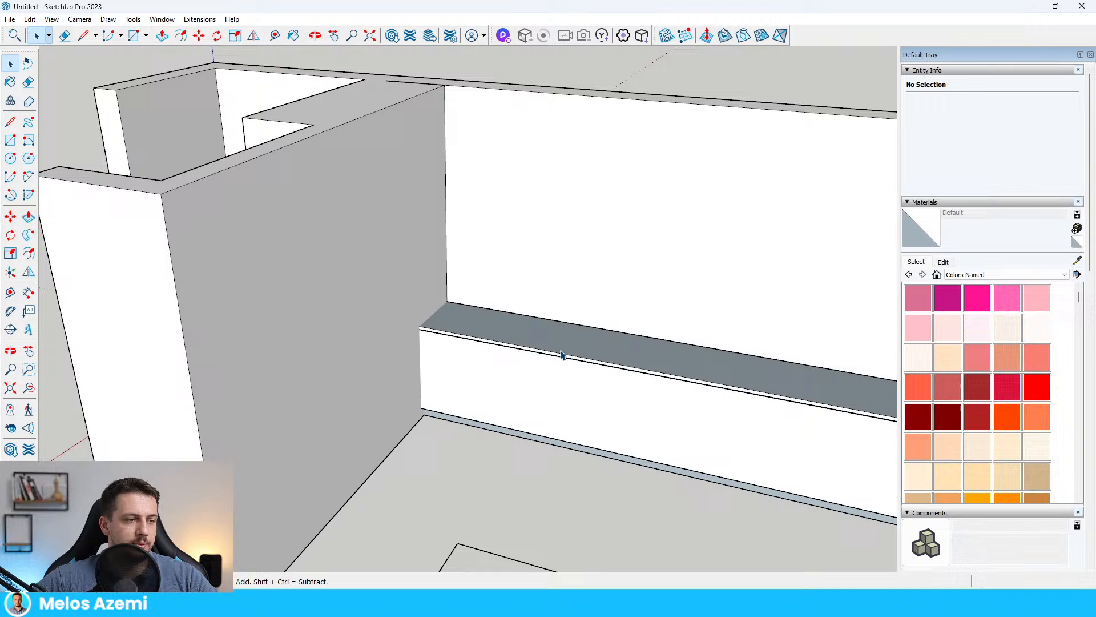
{"action": "left_click", "coordinate": [427, 362]}
{"action": "key", "text": "s"}
{"action": "key", "text": "space"}
{"action": "double_click", "coordinate": [446, 367]}
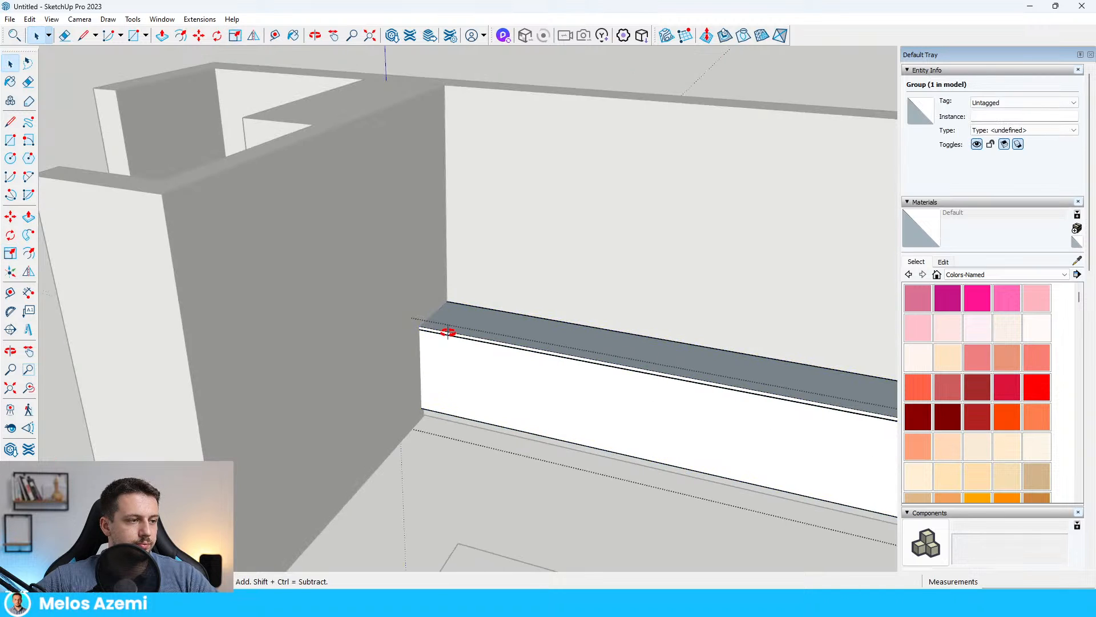
{"action": "middle_click_drag", "start_coordinate": [444, 328], "coordinate": [260, 331]}
{"action": "key", "text": "p"}
{"action": "left_click", "coordinate": [491, 402]}
{"action": "left_click", "coordinate": [366, 315]}
{"action": "middle_click_drag", "start_coordinate": [366, 315], "coordinate": [689, 325]}
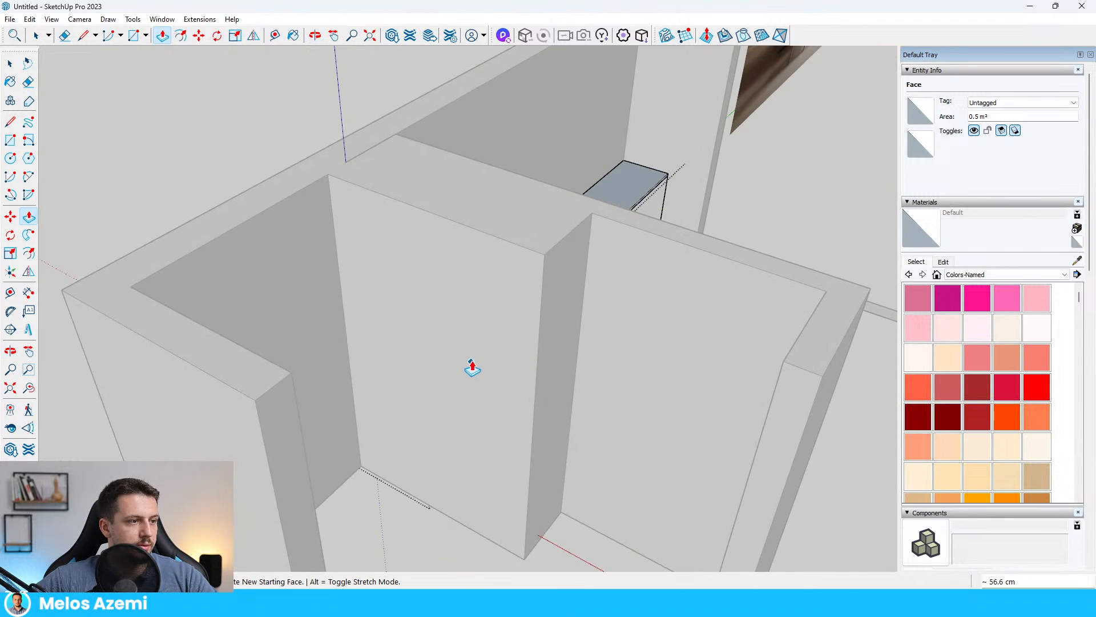
- Push/Pull the worktop's end face inward at the thickened wall so it ends flush with the cabinet body
{"action": "scroll", "coordinate": [430, 397], "scroll_direction": "up", "scroll_amount": 8}
{"action": "scroll", "coordinate": [431, 396], "scroll_direction": "up", "scroll_amount": 4}
{"action": "scroll", "coordinate": [489, 360], "scroll_direction": "down", "scroll_amount": 4}
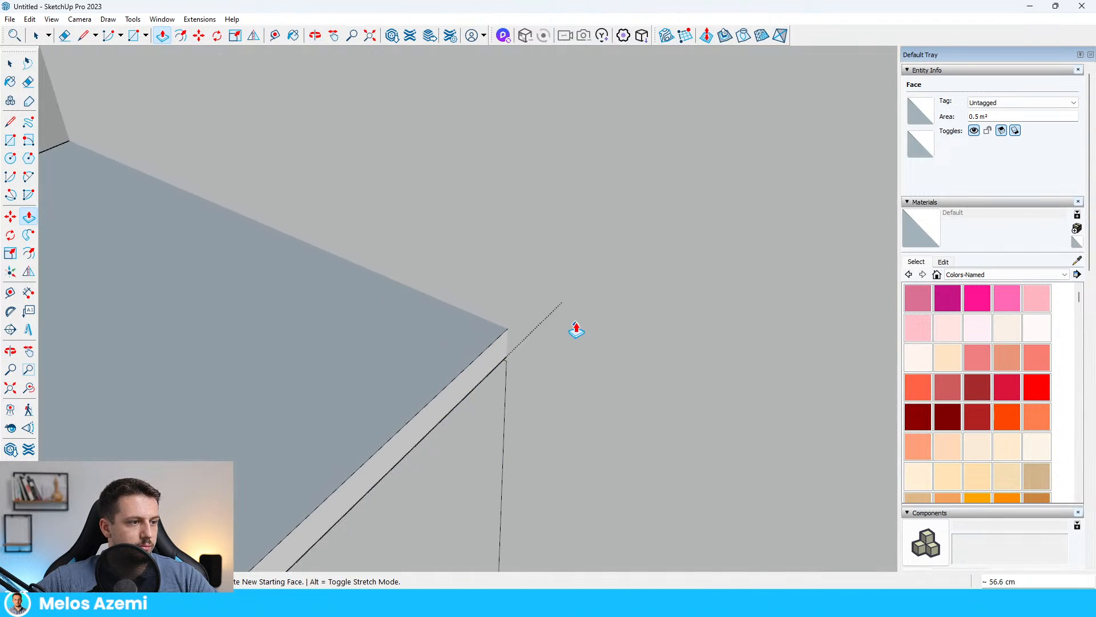
{"action": "scroll", "coordinate": [575, 330], "scroll_direction": "down", "scroll_amount": 4}
{"action": "middle_click_drag", "start_coordinate": [569, 341], "coordinate": [501, 348]}
{"action": "scroll", "coordinate": [475, 355], "scroll_direction": "up", "scroll_amount": 4}
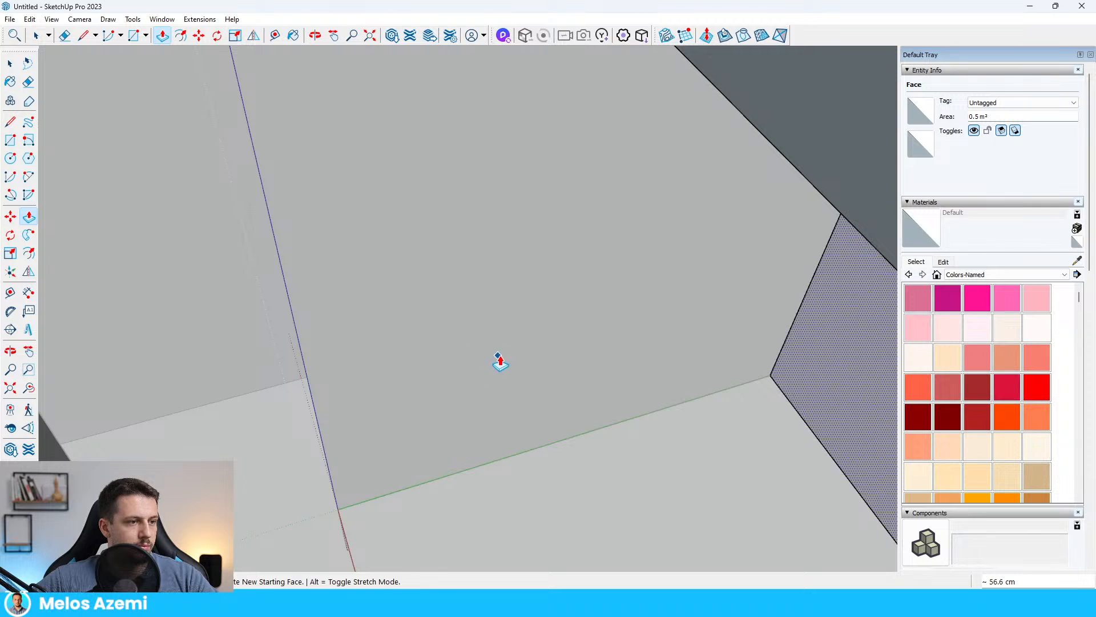
{"action": "scroll", "coordinate": [498, 355], "scroll_direction": "down", "scroll_amount": 1}
{"action": "key", "text": "ctrl+z"}
{"action": "key", "text": "space"}
{"action": "left_click", "coordinate": [568, 338]}
{"action": "key", "text": "p"}
{"action": "left_click", "coordinate": [570, 339]}
{"action": "middle_click_drag", "start_coordinate": [662, 338], "coordinate": [285, 333]}
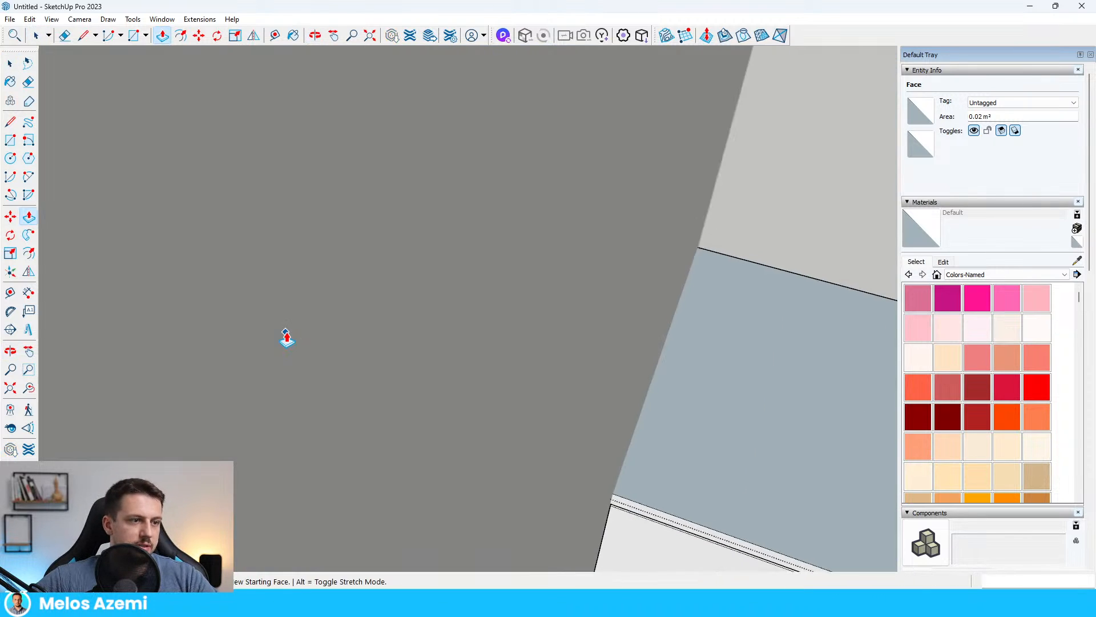
{"action": "scroll", "coordinate": [286, 339], "scroll_direction": "down", "scroll_amount": 1}
{"action": "scroll", "coordinate": [392, 335], "scroll_direction": "down", "scroll_amount": 10}
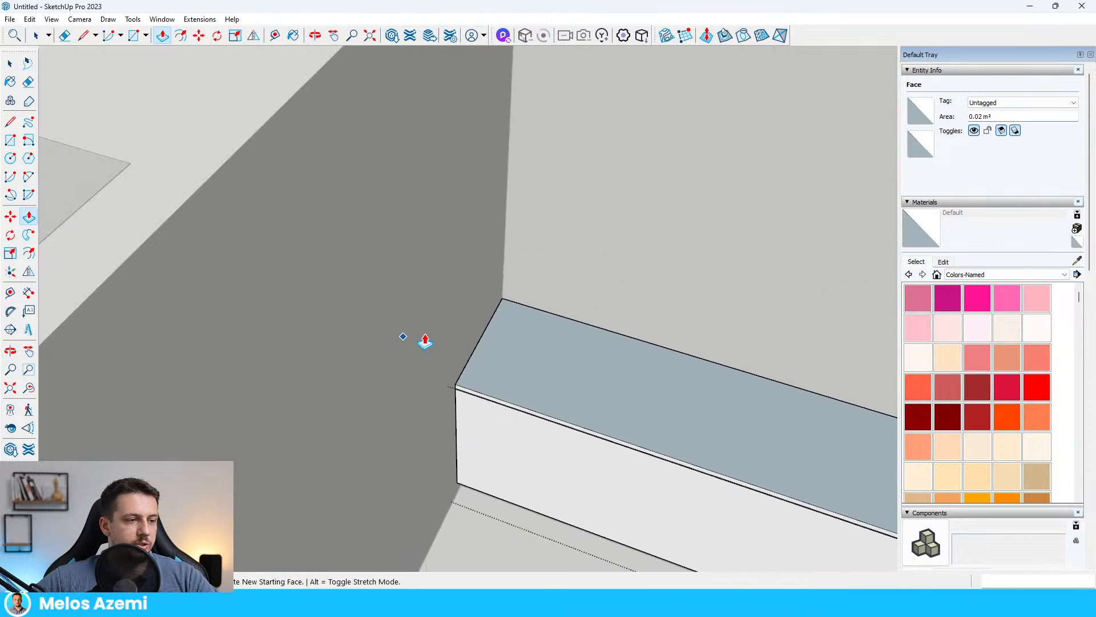
{"action": "key", "text": "space"}
- Inside the floor-plan group, trace an edge of the island rectangle with the Line tool to fill it with a face
{"action": "scroll", "coordinate": [418, 435], "scroll_direction": "up", "scroll_amount": 5}
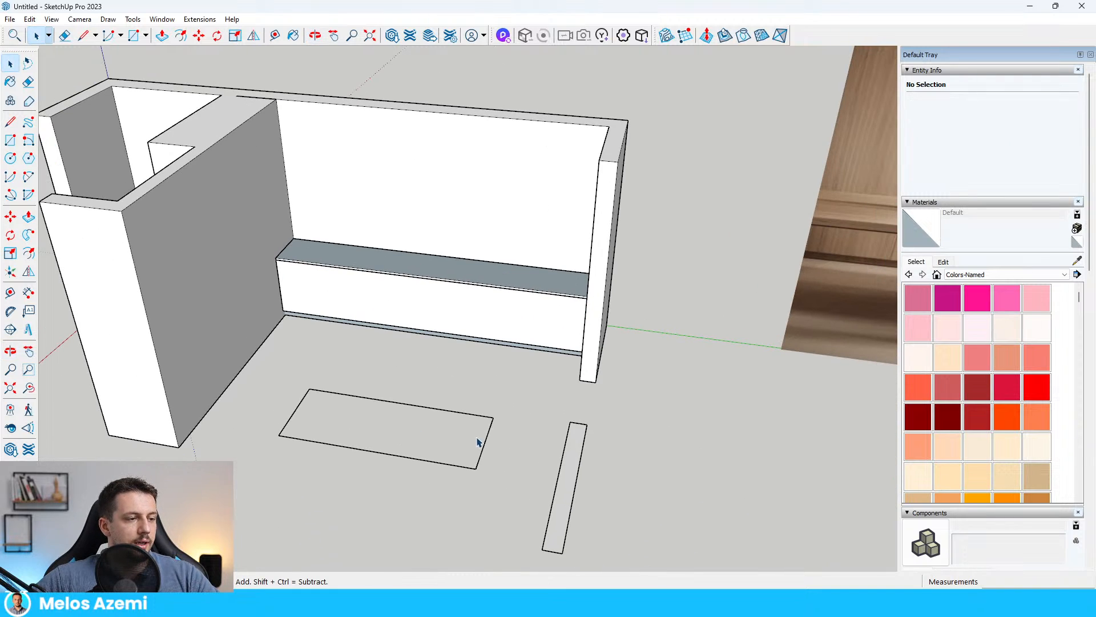
{"action": "double_click", "coordinate": [489, 434]}
{"action": "triple_click", "coordinate": [489, 434]}
{"action": "scroll", "coordinate": [411, 418], "scroll_direction": "down", "scroll_amount": 4}
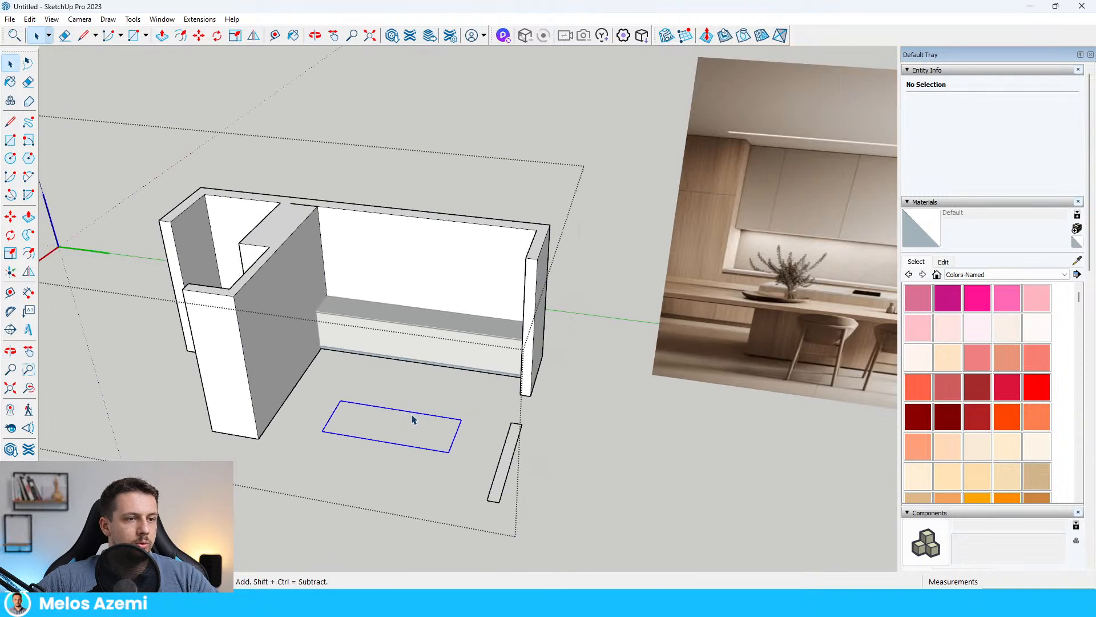
{"action": "scroll", "coordinate": [418, 392], "scroll_direction": "up", "scroll_amount": 3}
{"action": "scroll", "coordinate": [360, 418], "scroll_direction": "down", "scroll_amount": 5}
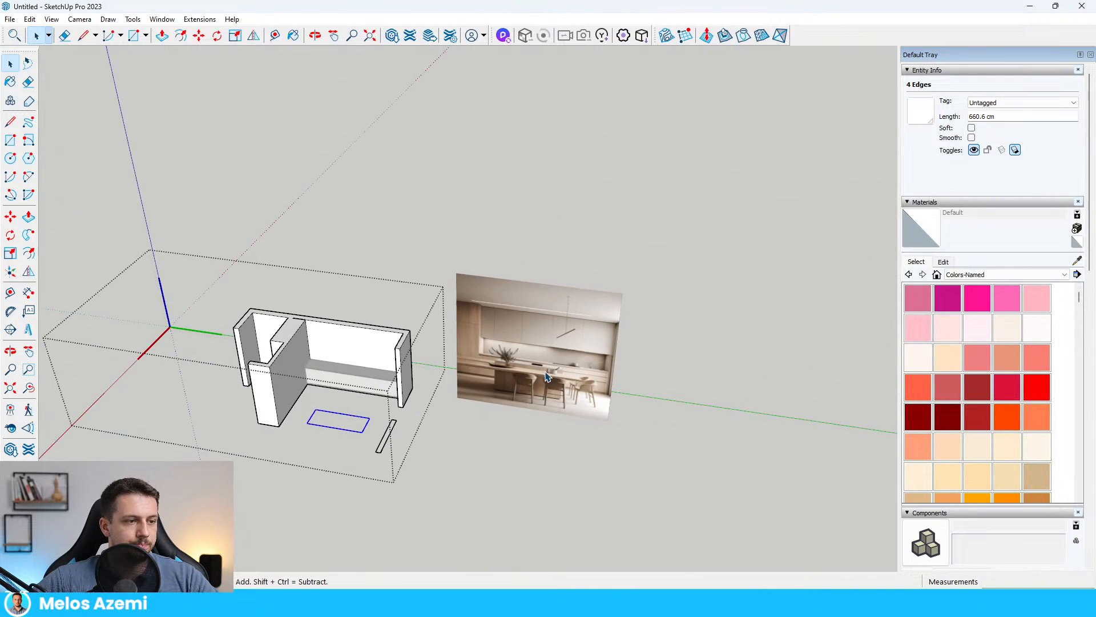
{"action": "scroll", "coordinate": [587, 373], "scroll_direction": "up", "scroll_amount": 6}
{"action": "scroll", "coordinate": [624, 395], "scroll_direction": "down", "scroll_amount": 6}
{"action": "scroll", "coordinate": [379, 460], "scroll_direction": "up", "scroll_amount": 6}
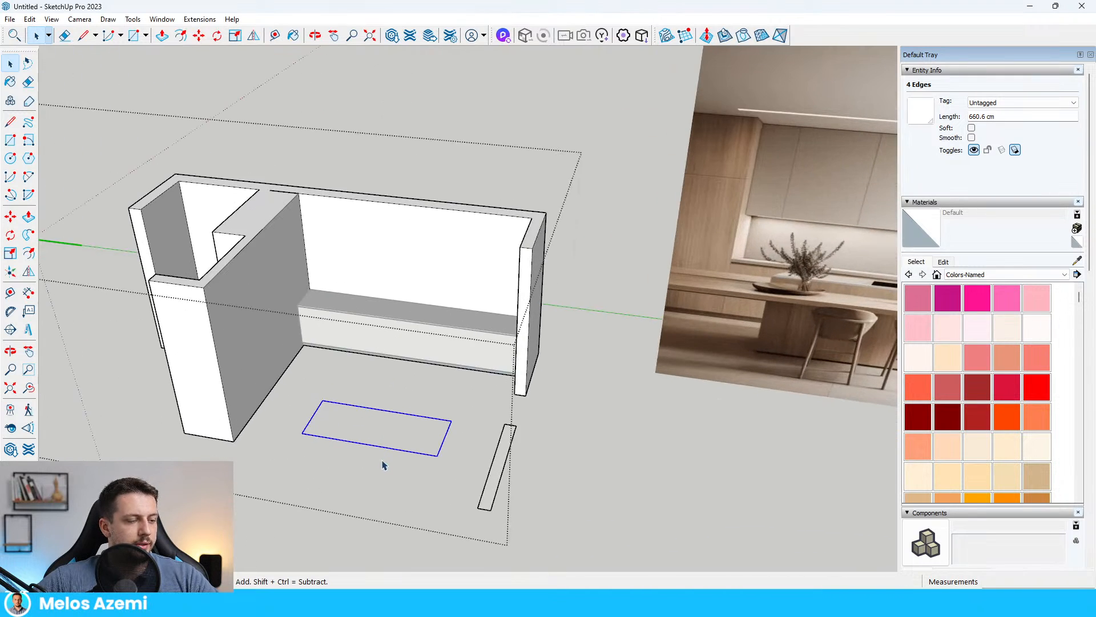
{"action": "left_click", "coordinate": [446, 455]}
{"action": "scroll", "coordinate": [374, 440], "scroll_direction": "down", "scroll_amount": 5}
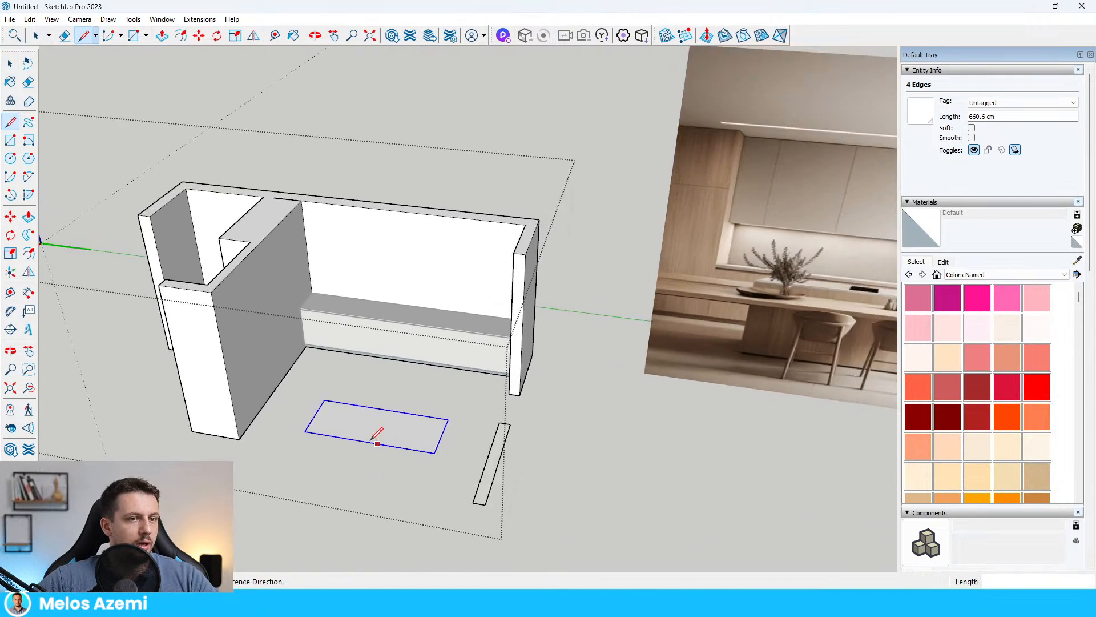
{"action": "key", "text": "space"}
{"action": "scroll", "coordinate": [409, 423], "scroll_direction": "up", "scroll_amount": 5}
{"action": "left_click", "coordinate": [404, 447]}
- Offset the island face inward to outline a narrow rectangle for the island's base
{"action": "scroll", "coordinate": [402, 444], "scroll_direction": "down", "scroll_amount": 4}
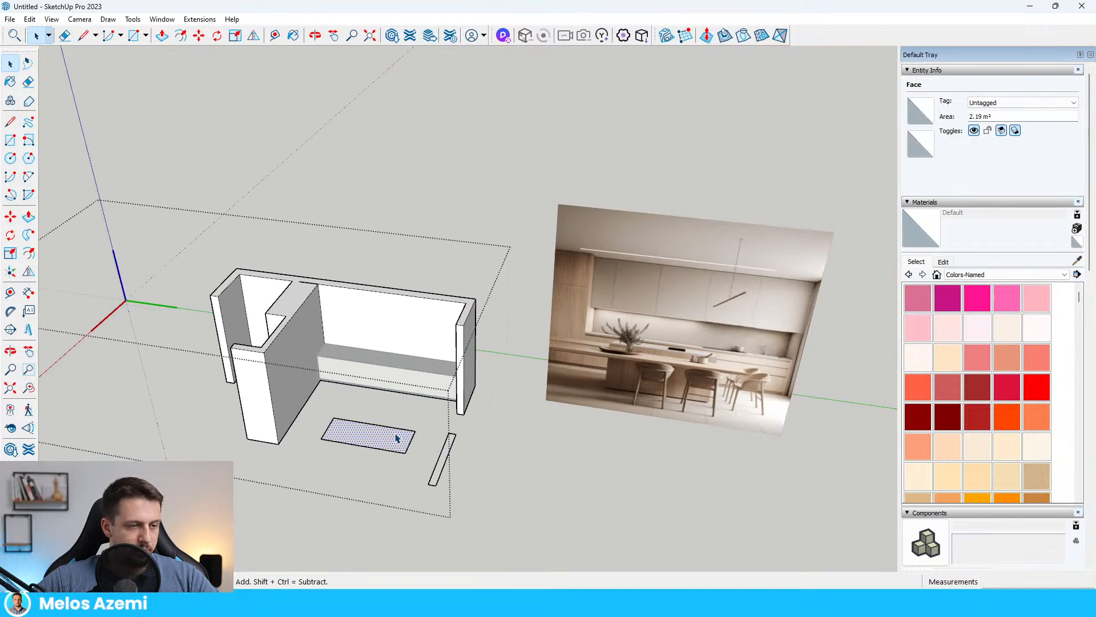
{"action": "scroll", "coordinate": [374, 431], "scroll_direction": "up", "scroll_amount": 3}
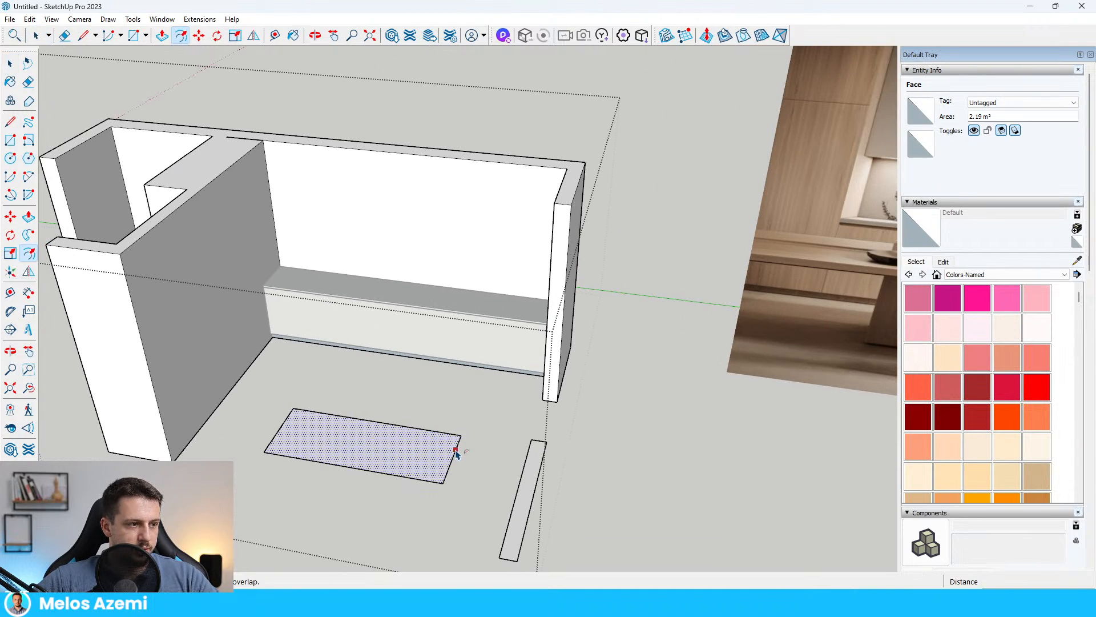
{"action": "left_click", "coordinate": [424, 462]}
{"action": "key", "text": "space"}
- Push/Pull the inner island rectangle up about 71.3 cm to form the base
{"action": "left_click", "coordinate": [418, 456]}
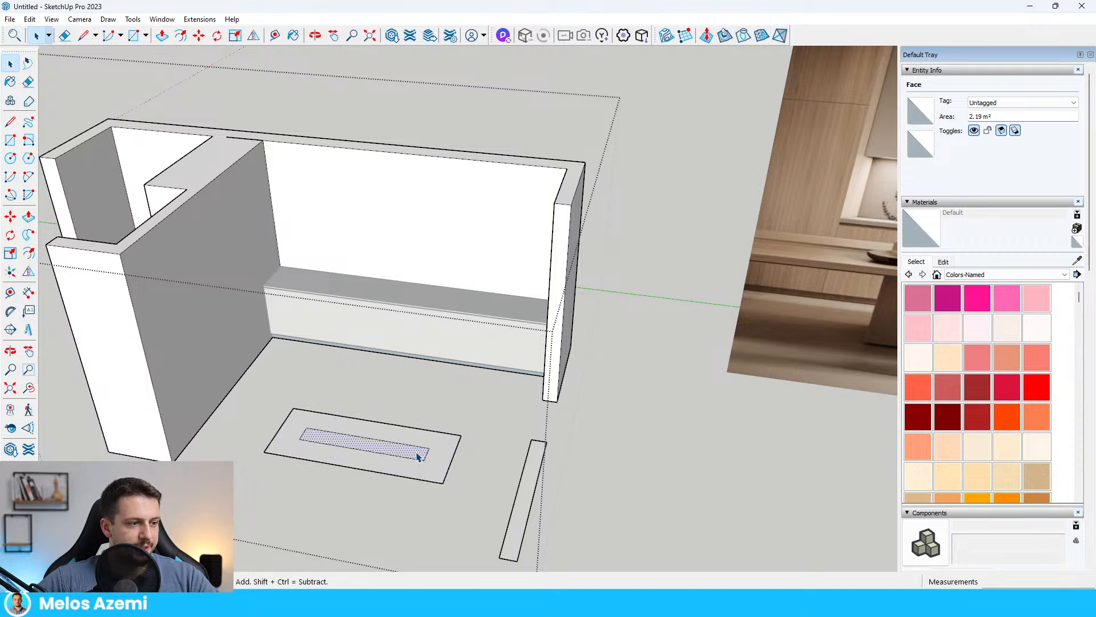
{"action": "left_click", "coordinate": [416, 459]}
{"action": "scroll", "coordinate": [533, 352], "scroll_direction": "up", "scroll_amount": 1}
{"action": "middle_click_drag", "start_coordinate": [533, 353], "coordinate": [543, 125]}
{"action": "scroll", "coordinate": [520, 318], "scroll_direction": "up", "scroll_amount": 5}
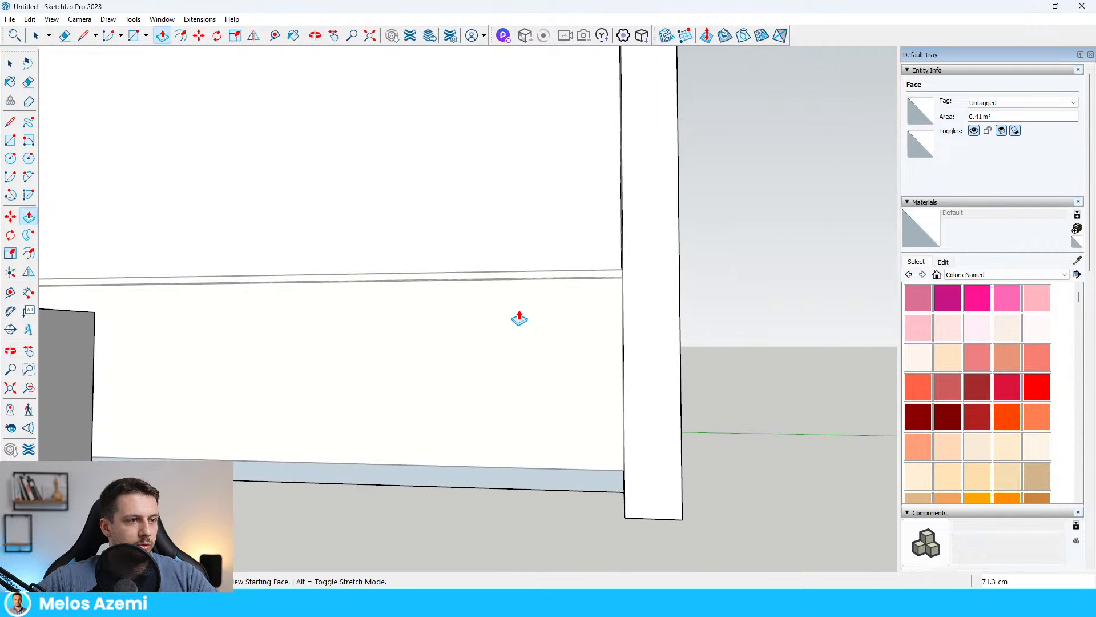
{"action": "scroll", "coordinate": [520, 314], "scroll_direction": "down", "scroll_amount": 6}
- Offset the top face of the island base outward to outline an overhanging tabletop
{"action": "scroll", "coordinate": [451, 358], "scroll_direction": "up", "scroll_amount": 4}
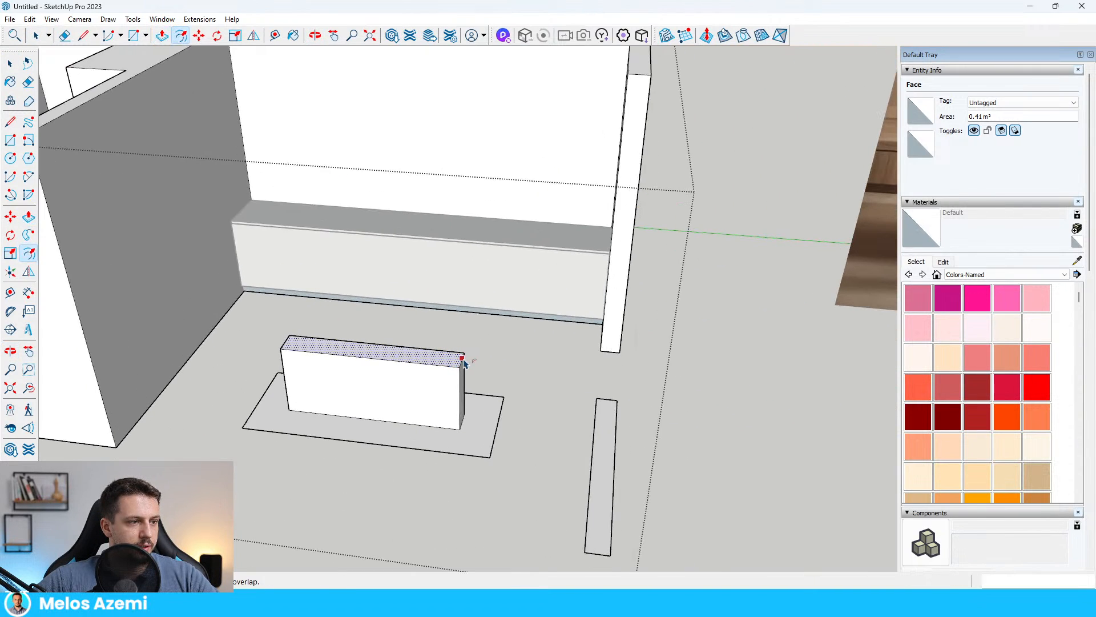
{"action": "left_click", "coordinate": [520, 366]}
{"action": "key", "text": "space"}
- Push/Pull the overhanging tabletop border up about 23.9 cm, using the rear worktop's edge as height reference
{"action": "left_click", "coordinate": [483, 377]}
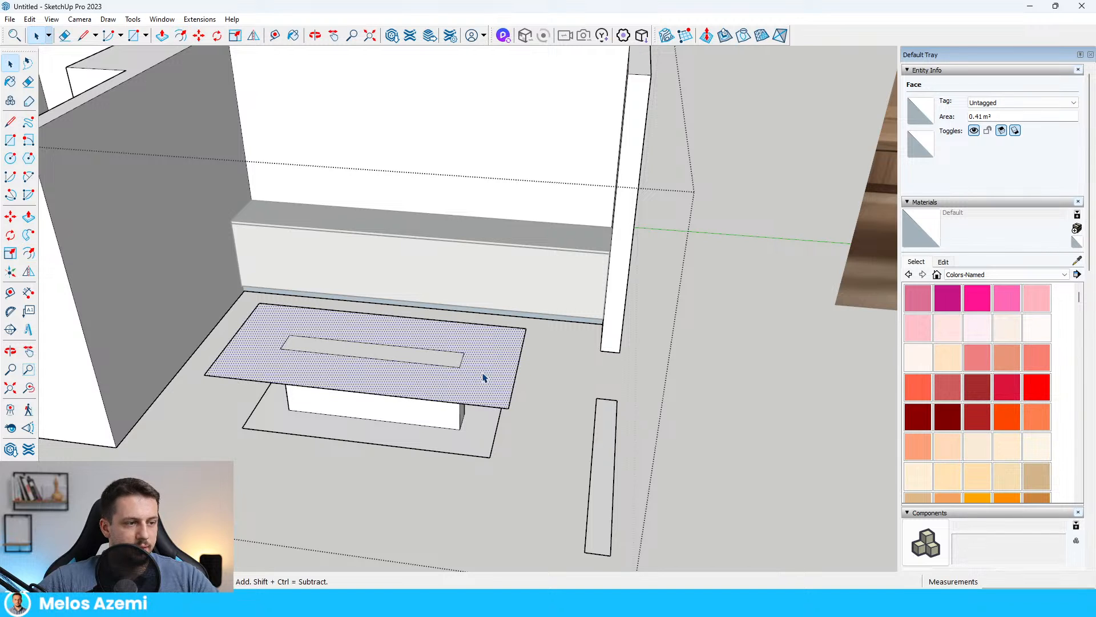
{"action": "left_click", "coordinate": [483, 377]}
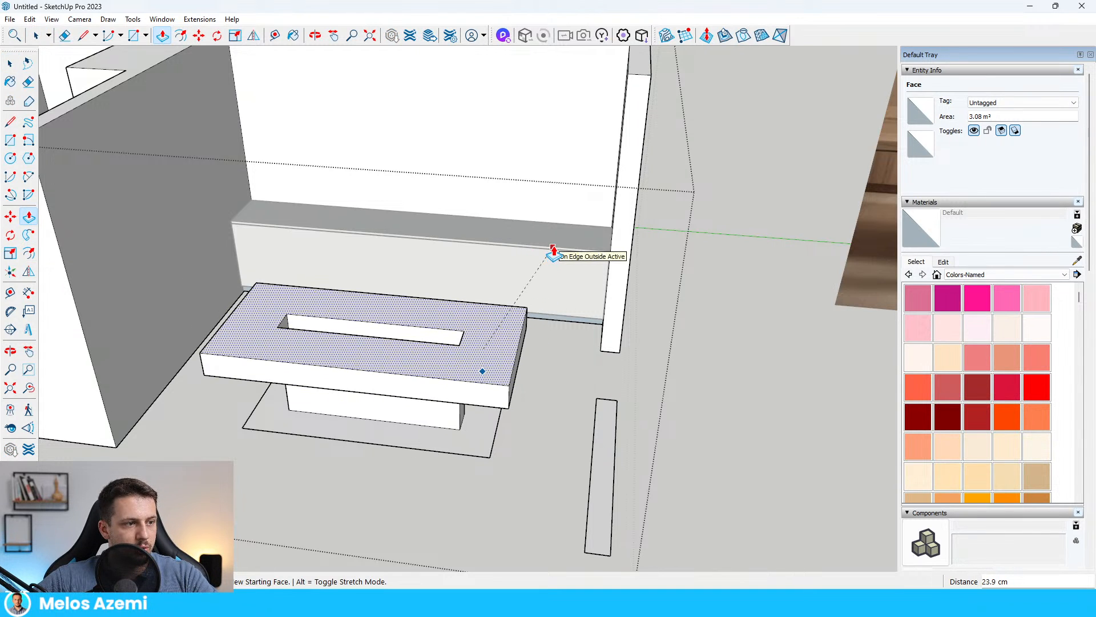
{"action": "left_click", "coordinate": [553, 248]}
- Push/Pull the tabletop's underside upward to leave only a thin slab above the island base
{"action": "middle_click_drag", "start_coordinate": [457, 485], "coordinate": [580, 150]}
{"action": "scroll", "coordinate": [524, 295], "scroll_direction": "up", "scroll_amount": 5}
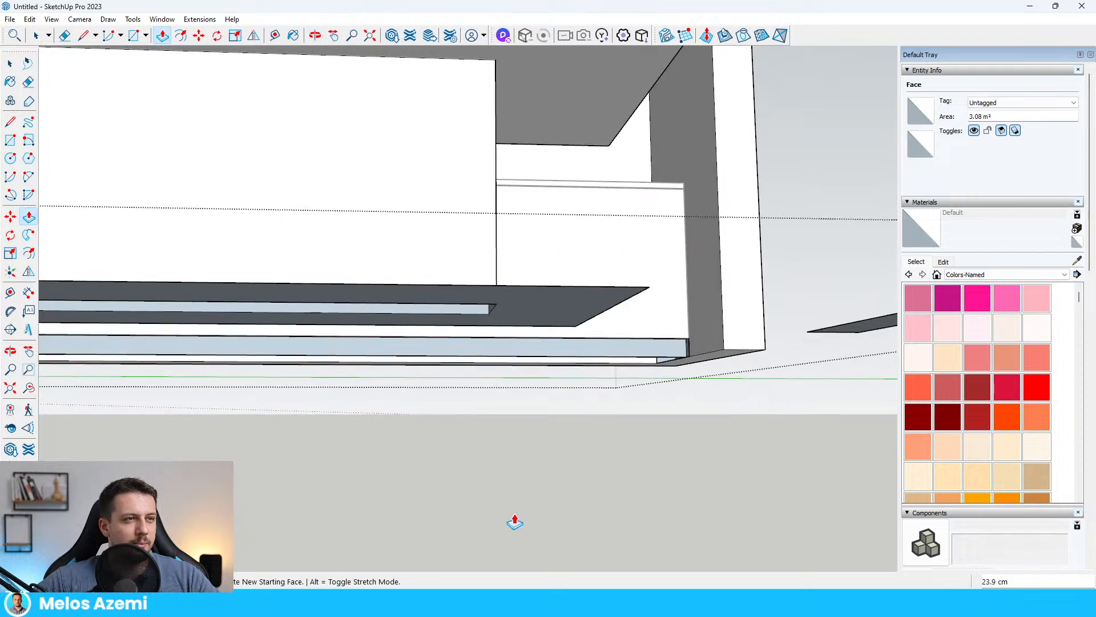
{"action": "middle_click_drag", "start_coordinate": [514, 523], "coordinate": [566, 274]}
{"action": "key", "text": "space"}
{"action": "middle_click_drag", "start_coordinate": [575, 388], "coordinate": [375, 571]}
{"action": "left_click", "coordinate": [386, 381]}
{"action": "scroll", "coordinate": [471, 426], "scroll_direction": "down", "scroll_amount": 5}
{"action": "scroll", "coordinate": [656, 383], "scroll_direction": "down", "scroll_amount": 3}
{"action": "scroll", "coordinate": [354, 408], "scroll_direction": "up", "scroll_amount": 6}
{"action": "scroll", "coordinate": [374, 342], "scroll_direction": "down", "scroll_amount": 6}
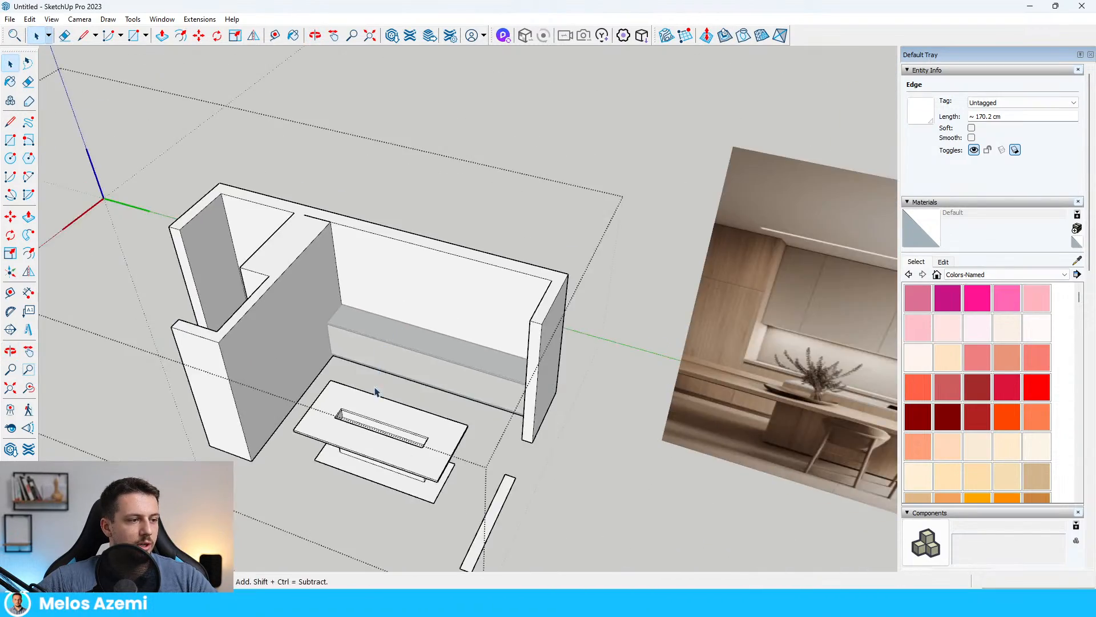
- Push/Pull the recessed face inside the tabletop opening up to the tabletop's surface
{"action": "scroll", "coordinate": [375, 435], "scroll_direction": "up", "scroll_amount": 6}
{"action": "scroll", "coordinate": [377, 435], "scroll_direction": "up", "scroll_amount": 3}
{"action": "left_click", "coordinate": [409, 370]}
{"action": "key", "text": "p"}
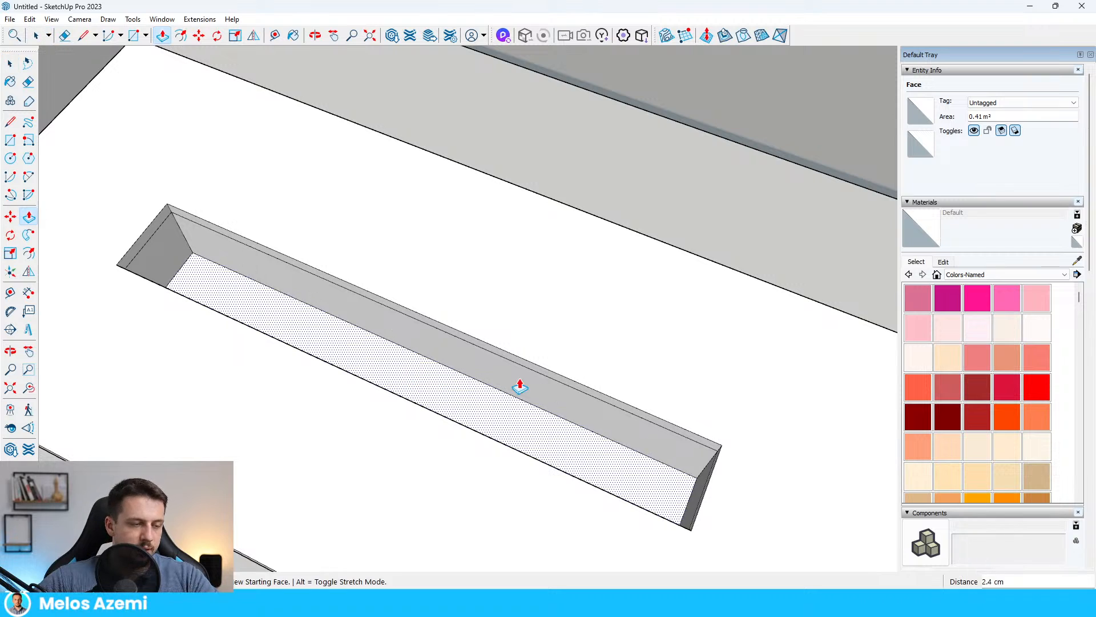
{"action": "left_click", "coordinate": [519, 385]}
{"action": "left_click", "coordinate": [727, 411]}
{"action": "scroll", "coordinate": [649, 423], "scroll_direction": "down", "scroll_amount": 5}
- Delete the leftover edges of the filled opening on the tabletop
{"action": "left_click", "coordinate": [664, 431]}
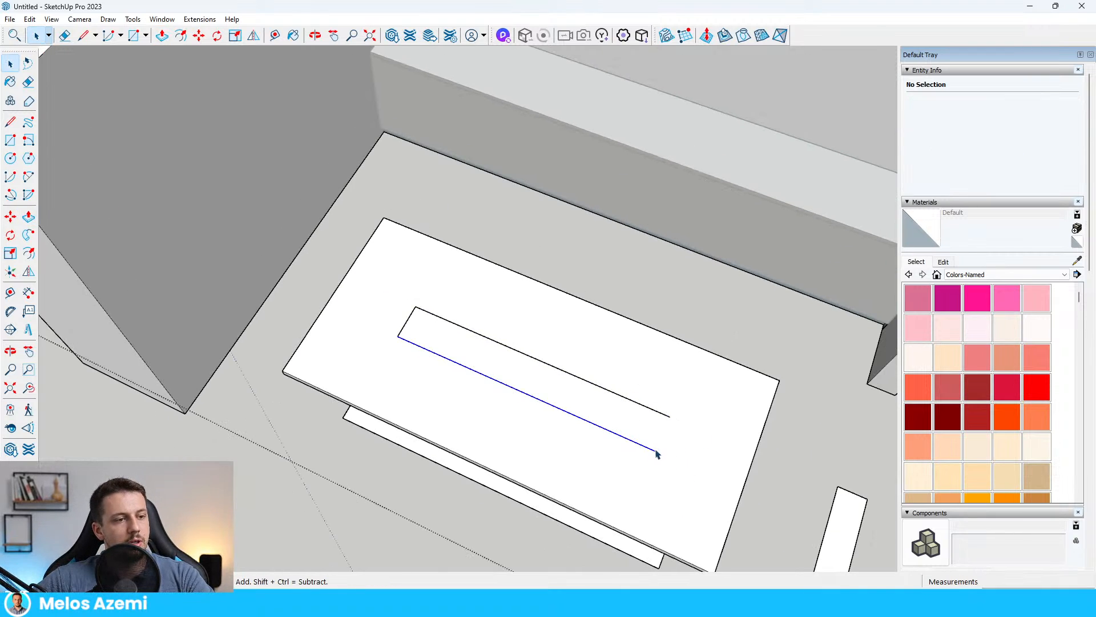
{"action": "left_click", "coordinate": [466, 328]}
{"action": "key", "text": "Delete"}
{"action": "scroll", "coordinate": [475, 283], "scroll_direction": "down", "scroll_amount": 4}
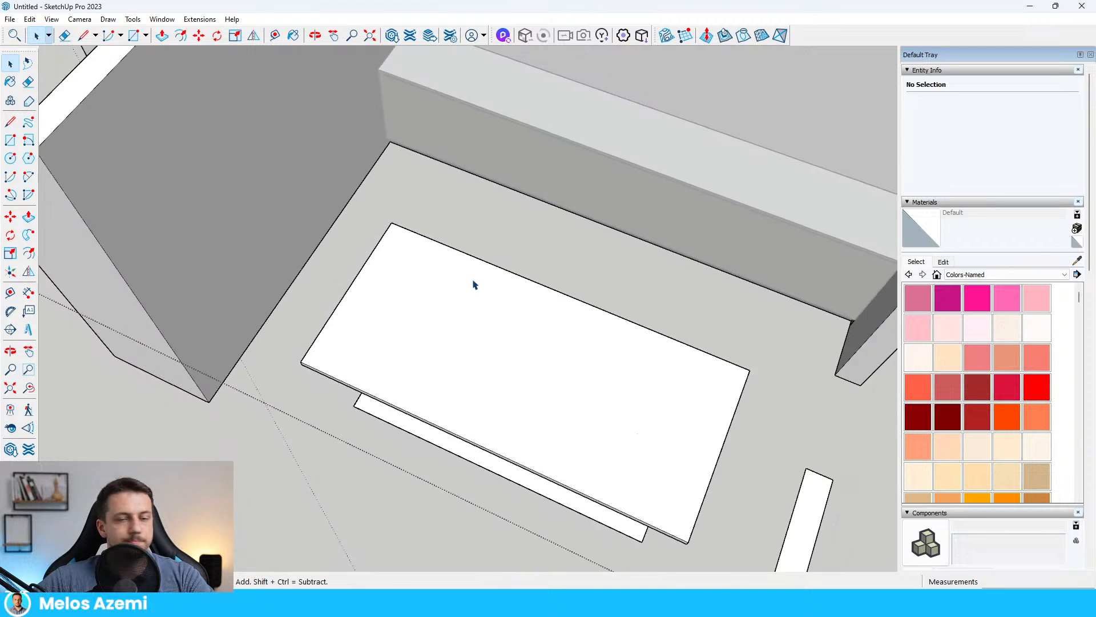
- Delete the leftover floor rectangle and its remaining edges around the island base
{"action": "middle_click_drag", "start_coordinate": [477, 283], "coordinate": [534, 217]}
{"action": "scroll", "coordinate": [648, 540], "scroll_direction": "up", "scroll_amount": 4}
{"action": "left_click_drag", "start_coordinate": [672, 381], "coordinate": [630, 373]}
{"action": "key", "text": "Delete"}
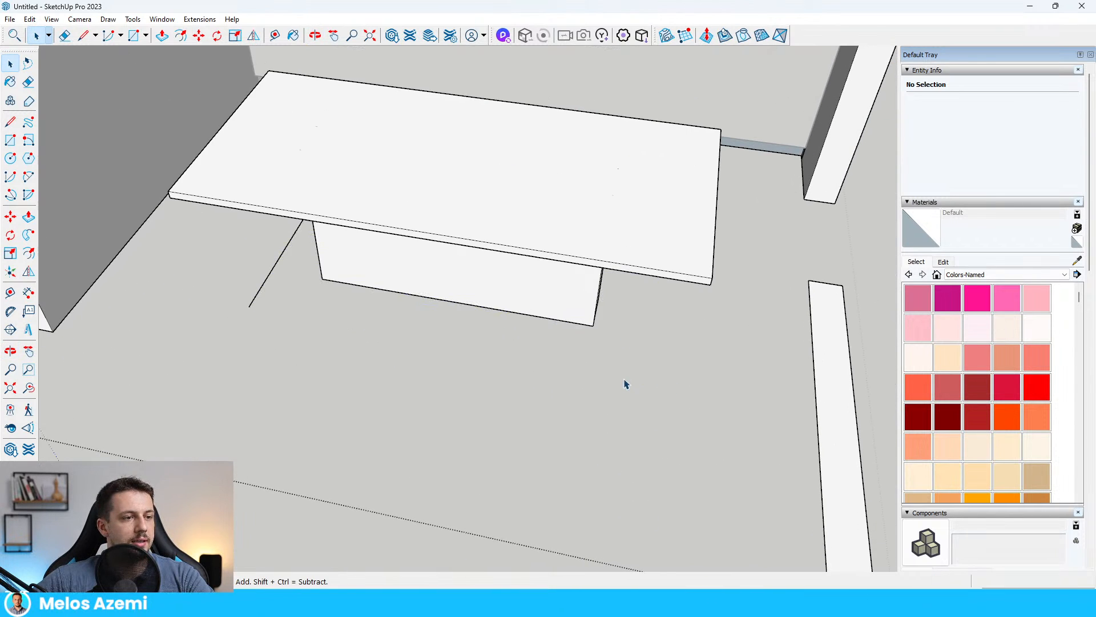
{"action": "left_click", "coordinate": [259, 291]}
{"action": "key", "text": "Delete"}
{"action": "middle_click_drag", "start_coordinate": [263, 288], "coordinate": [342, 152]}
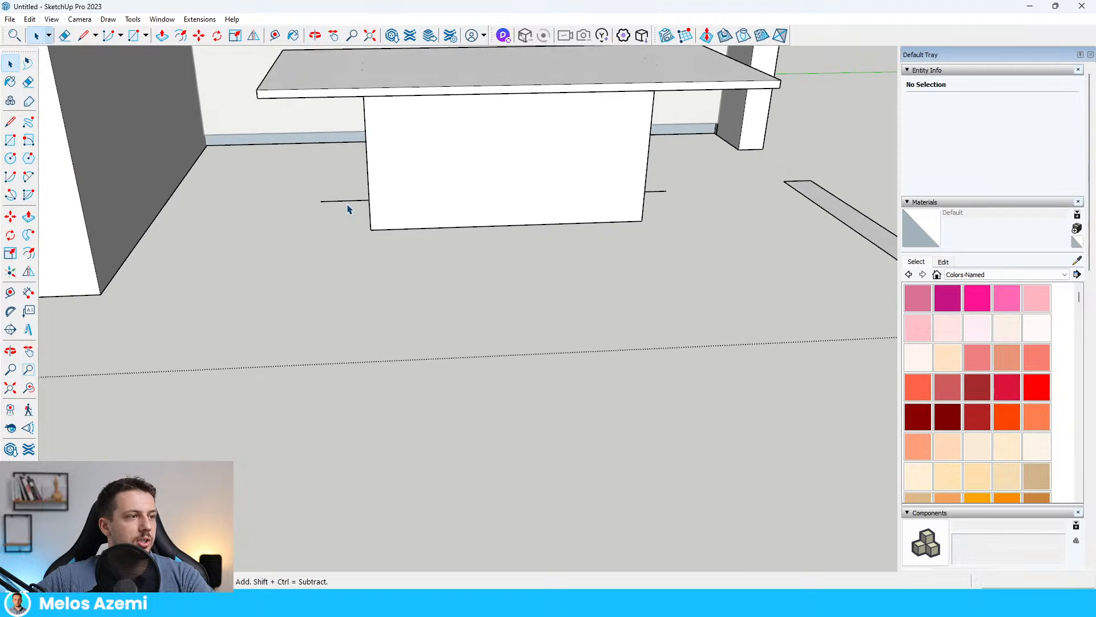
{"action": "scroll", "coordinate": [388, 268], "scroll_direction": "down", "scroll_amount": 4}
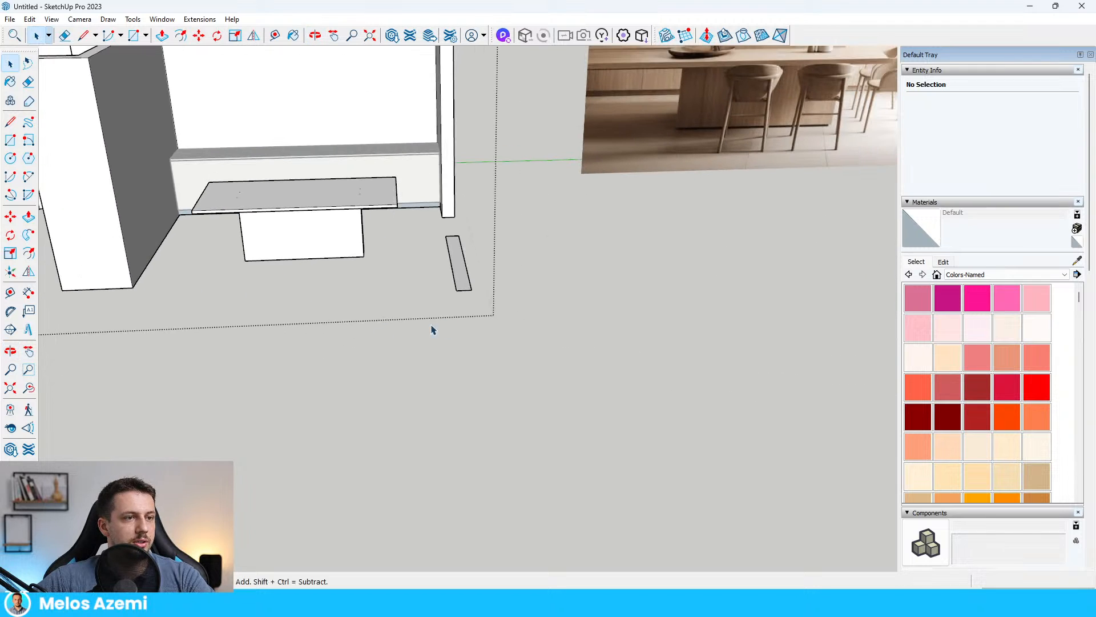
- Push/Pull the narrow freestanding rectangle beside the island up to the height of the side wall
{"action": "key", "text": "p"}
{"action": "left_click", "coordinate": [462, 269]}
{"action": "scroll", "coordinate": [539, 251], "scroll_direction": "down", "scroll_amount": 3}
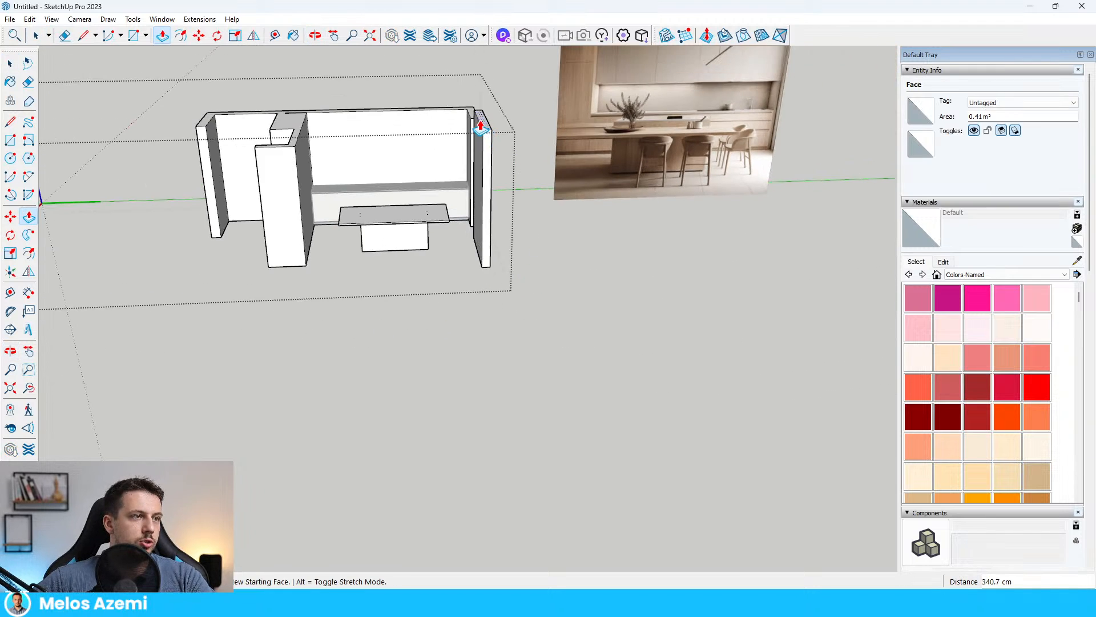
{"action": "left_click", "coordinate": [475, 139]}
{"action": "middle_click_drag", "start_coordinate": [396, 237], "coordinate": [370, 322]}
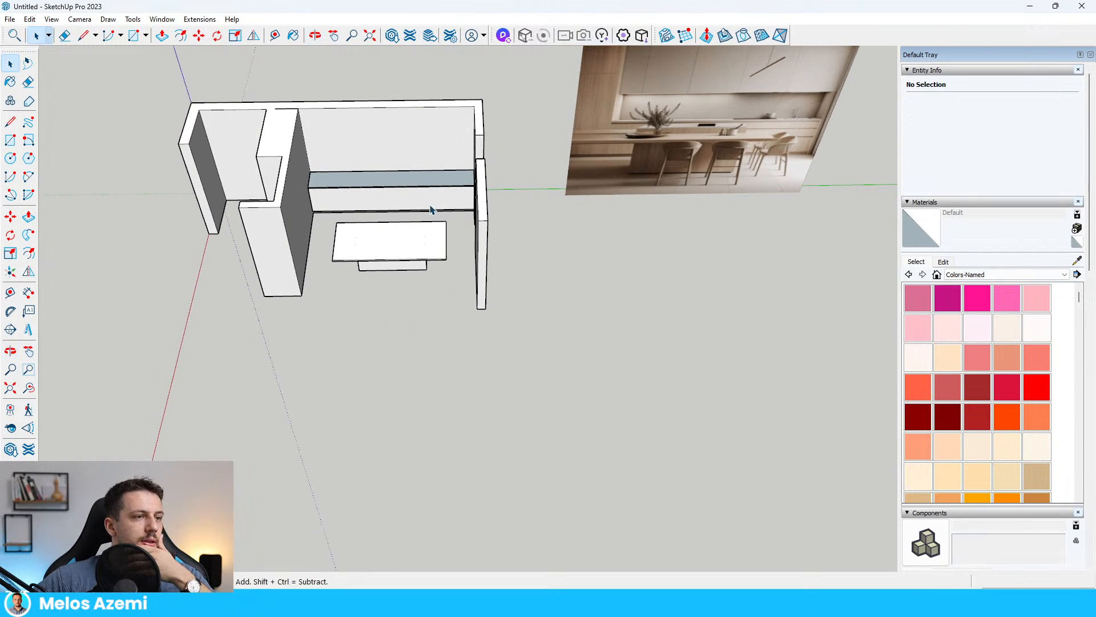
- Examine the island's proportions and the new freestanding wall against the reference image
{"action": "middle_click_drag", "start_coordinate": [413, 257], "coordinate": [508, 249]}
{"action": "scroll", "coordinate": [474, 275], "scroll_direction": "up", "scroll_amount": 3}
{"action": "scroll", "coordinate": [474, 276], "scroll_direction": "down", "scroll_amount": 6}
{"action": "scroll", "coordinate": [680, 237], "scroll_direction": "up", "scroll_amount": 6}
{"action": "scroll", "coordinate": [680, 238], "scroll_direction": "down", "scroll_amount": 5}
{"action": "scroll", "coordinate": [299, 331], "scroll_direction": "up", "scroll_amount": 2}
{"action": "scroll", "coordinate": [423, 232], "scroll_direction": "up", "scroll_amount": 5}
{"action": "middle_click_drag", "start_coordinate": [425, 229], "coordinate": [456, 194]}
{"action": "scroll", "coordinate": [460, 195], "scroll_direction": "down", "scroll_amount": 4}
- Offset the tabletop's upper face inward to mark a border around its perimeter
{"action": "double_click", "coordinate": [675, 146]}
{"action": "left_click", "coordinate": [675, 148]}
{"action": "scroll", "coordinate": [676, 149], "scroll_direction": "up", "scroll_amount": 3}
{"action": "key", "text": "f"}
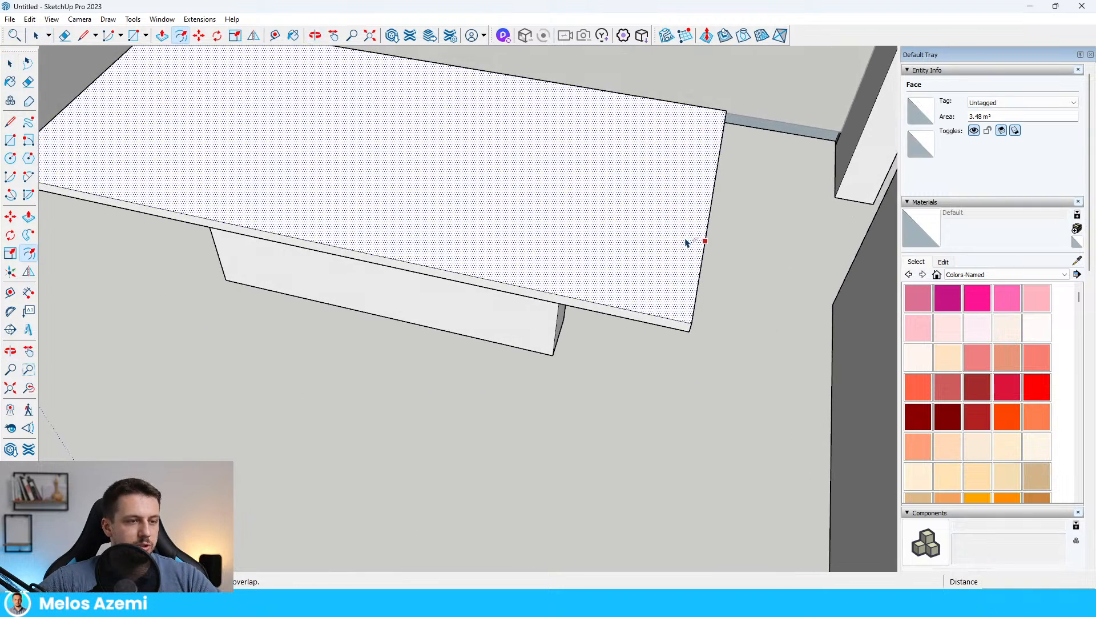
{"action": "left_click", "coordinate": [679, 249]}
- Push/Pull the tabletop's outer border down through the slab's thickness to trim the overhang on all sides
{"action": "key", "text": "space"}
{"action": "key", "text": "p"}
{"action": "left_click", "coordinate": [693, 253]}
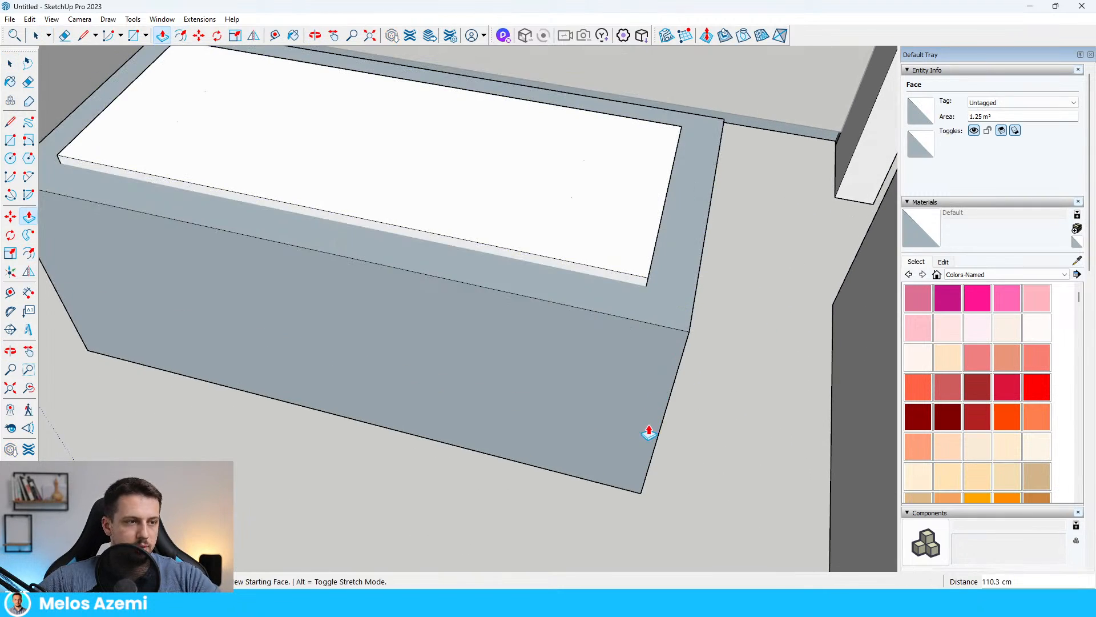
{"action": "left_click", "coordinate": [688, 333]}
{"action": "middle_click_drag", "start_coordinate": [625, 377], "coordinate": [651, 228]}
{"action": "key", "text": "space"}
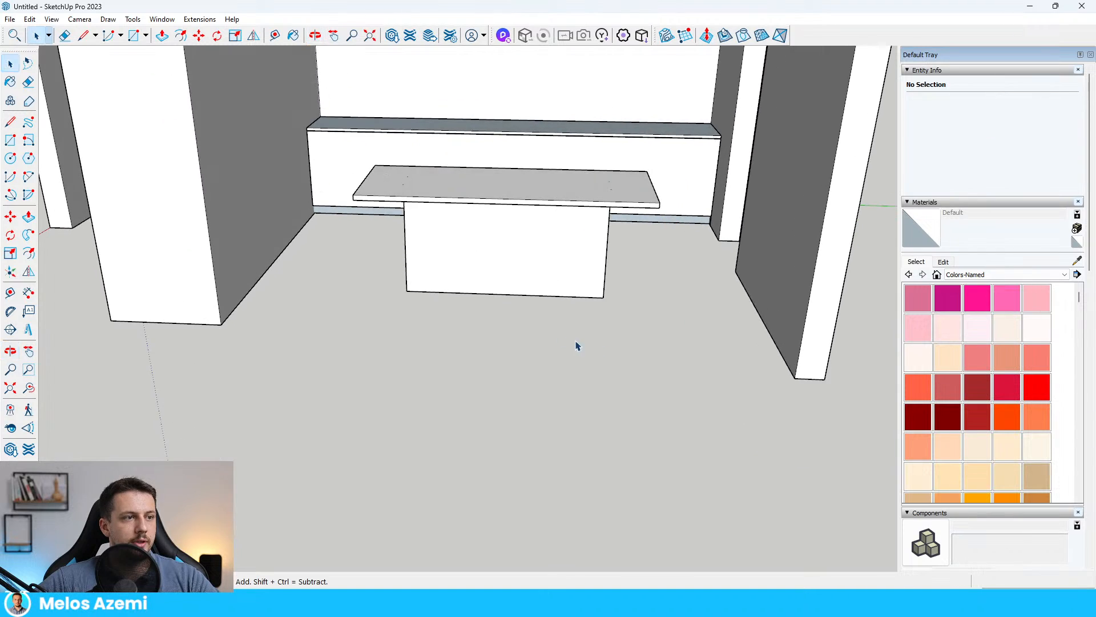
- Compare the trimmed island, base cabinet run and walls with the reference kitchen image from several angles
{"action": "scroll", "coordinate": [578, 345], "scroll_direction": "down", "scroll_amount": 4}
{"action": "middle_click_drag", "start_coordinate": [562, 331], "coordinate": [514, 246]}
{"action": "scroll", "coordinate": [429, 361], "scroll_direction": "down", "scroll_amount": 4}
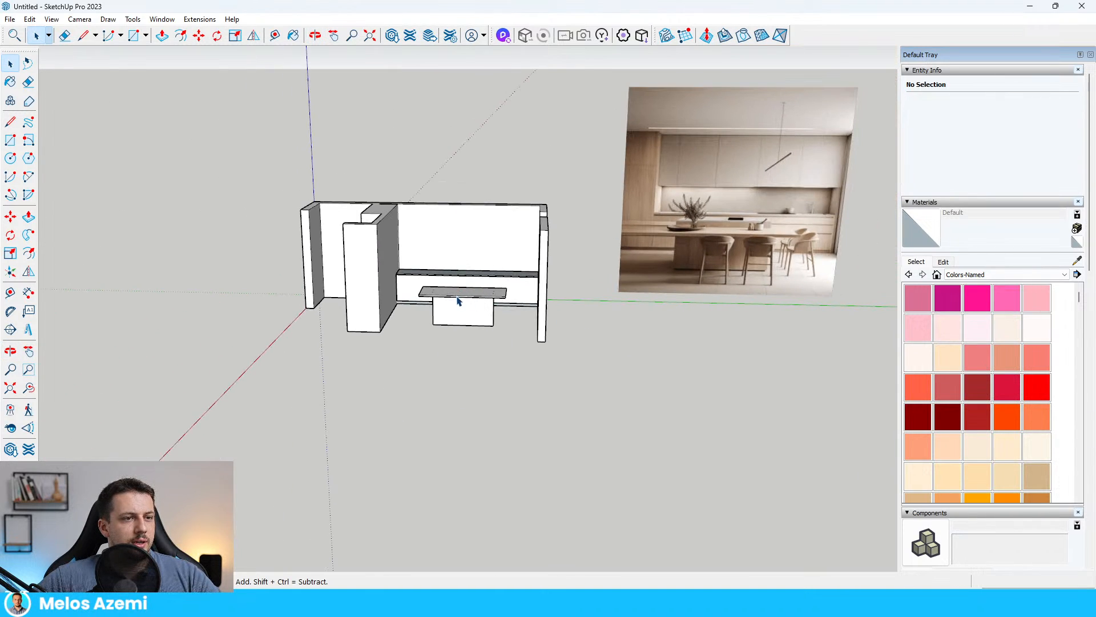
{"action": "scroll", "coordinate": [765, 275], "scroll_direction": "up", "scroll_amount": 4}
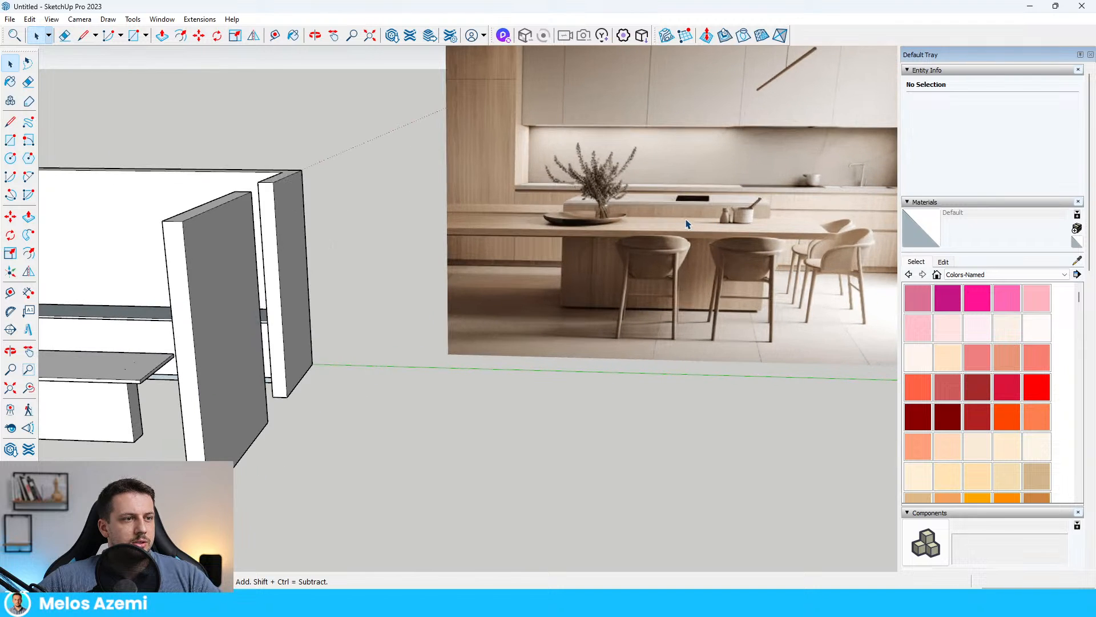
{"action": "middle_click_drag", "start_coordinate": [690, 234], "coordinate": [627, 289]}
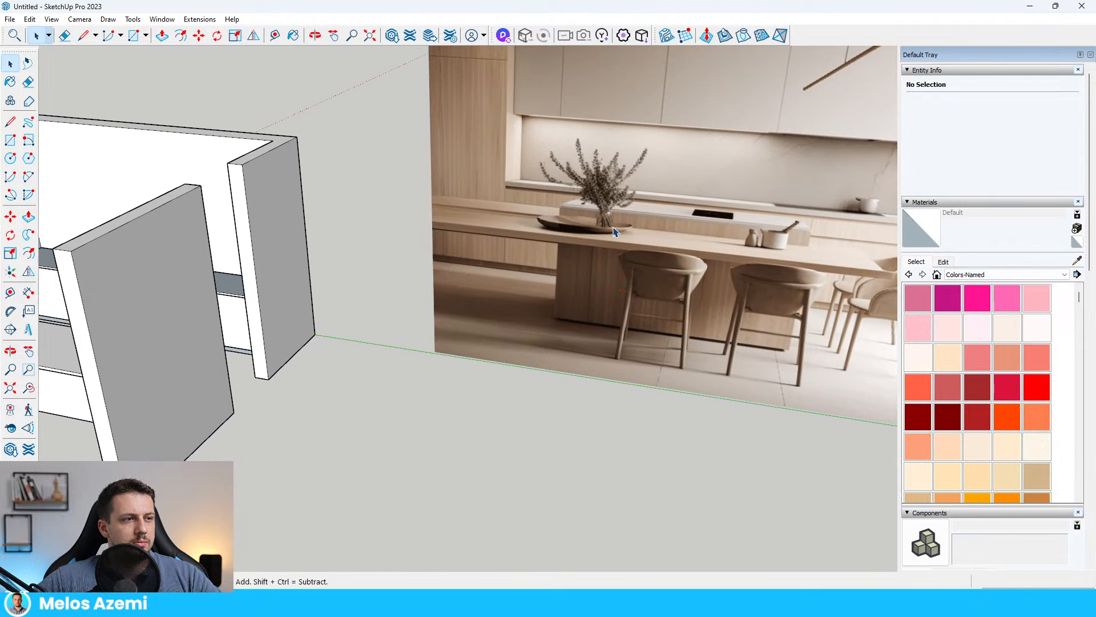
{"action": "scroll", "coordinate": [738, 270], "scroll_direction": "down", "scroll_amount": 7}
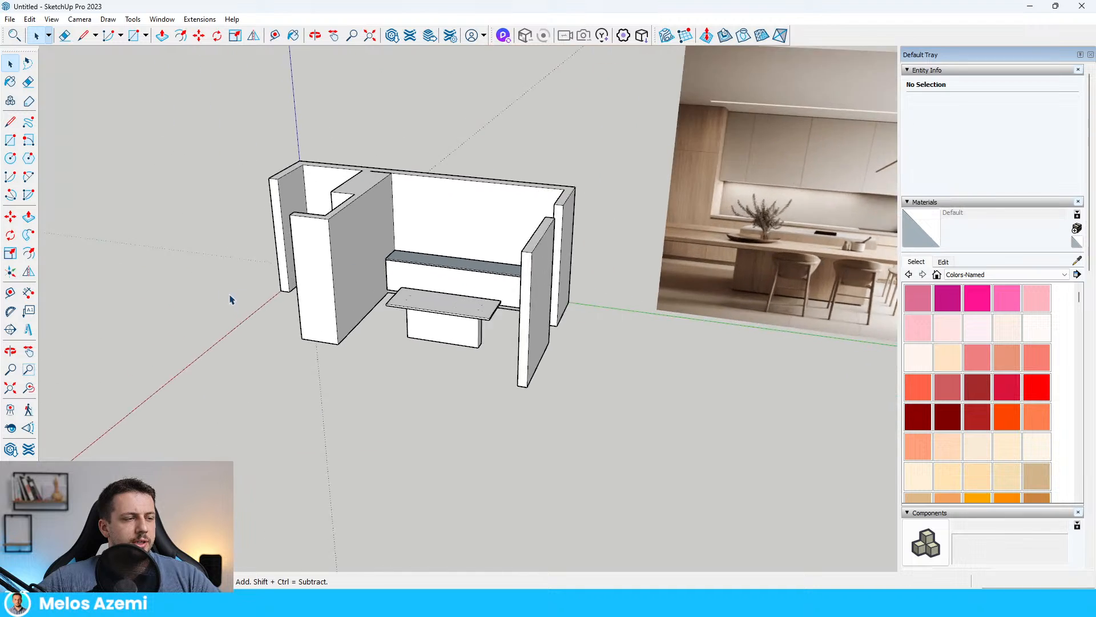
{"action": "middle_click_drag", "start_coordinate": [521, 318], "coordinate": [622, 326]}
{"action": "scroll", "coordinate": [587, 303], "scroll_direction": "up", "scroll_amount": 5}
{"action": "mouse_move", "coordinate": [537, 337]}
{"action": "middle_mouse_down"}
{"action": "mouse_move", "coordinate": [448, 331]}
{"action": "mouse_move", "coordinate": [434, 312]}
{"action": "middle_mouse_up"}
{"action": "scroll", "coordinate": [448, 325], "scroll_direction": "down", "scroll_amount": 5}
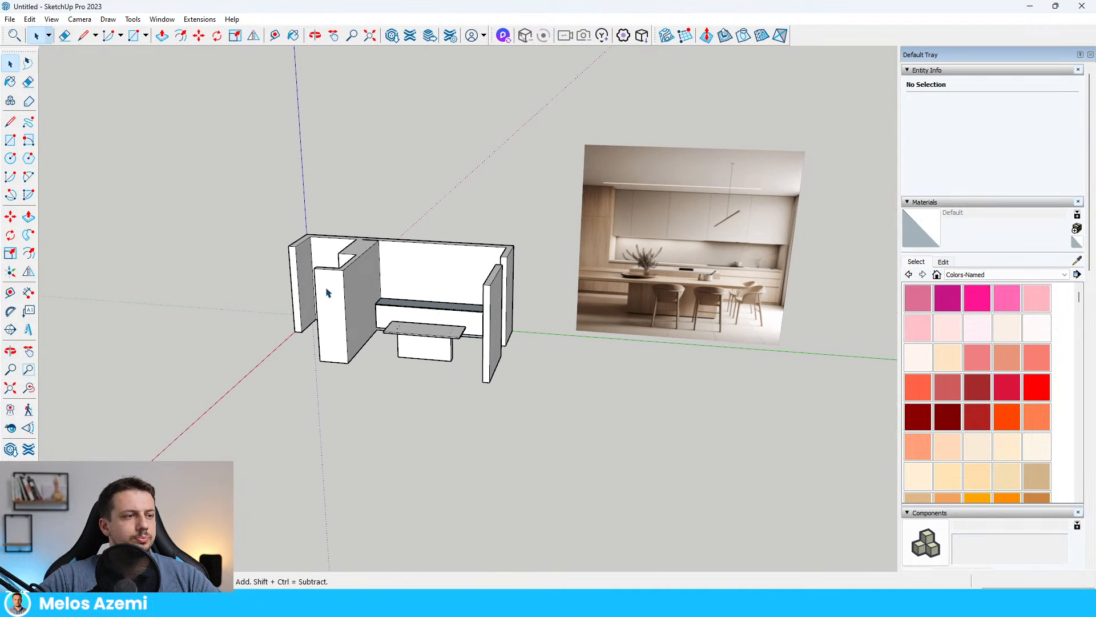
{"action": "middle_click_drag", "start_coordinate": [349, 284], "coordinate": [440, 269]}
{"action": "scroll", "coordinate": [472, 337], "scroll_direction": "up", "scroll_amount": 5}
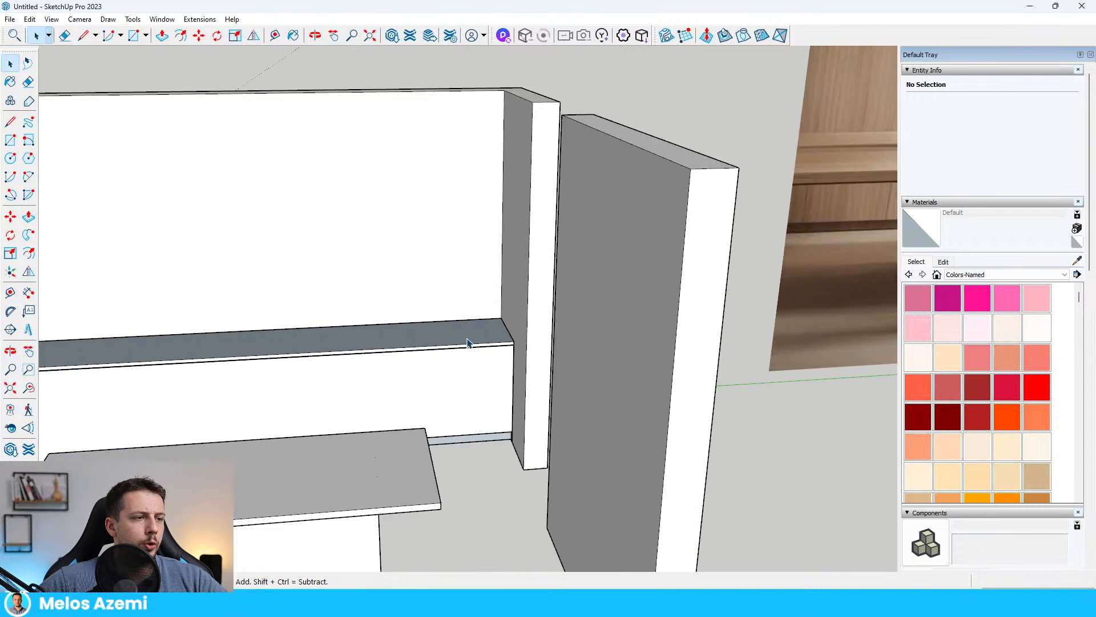
- Draw a thin rectangle about 2.5 by 433 cm on the worktop along the full length of the back wall
{"action": "scroll", "coordinate": [497, 357], "scroll_direction": "down", "scroll_amount": 2}
{"action": "scroll", "coordinate": [494, 335], "scroll_direction": "up", "scroll_amount": 3}
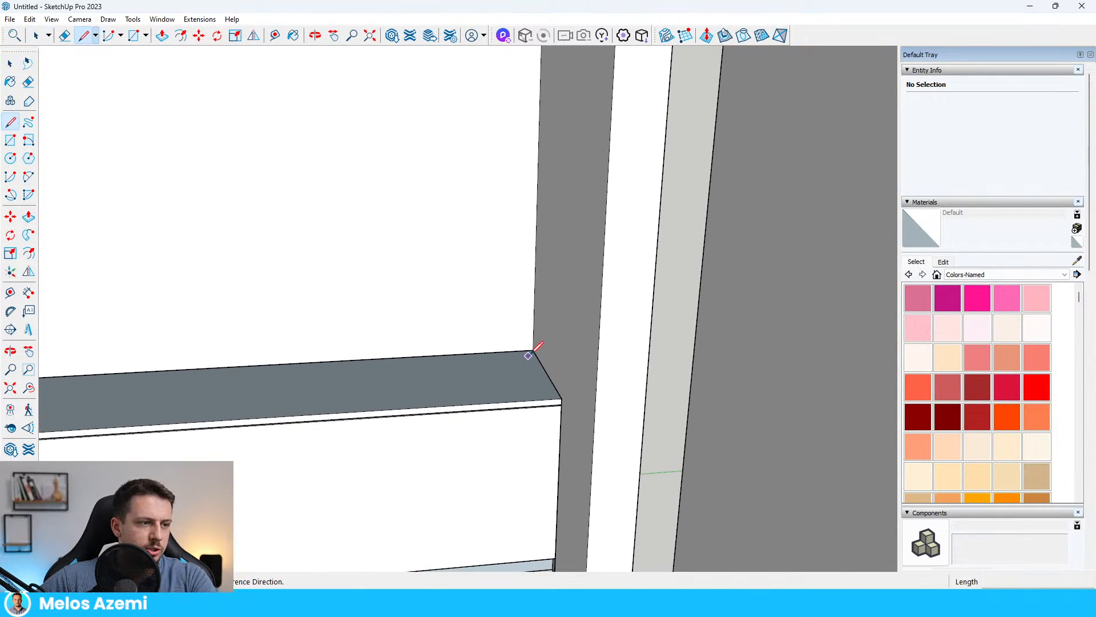
{"action": "key", "text": "space"}
{"action": "scroll", "coordinate": [523, 338], "scroll_direction": "up", "scroll_amount": 2}
{"action": "key", "text": "r"}
{"action": "scroll", "coordinate": [534, 343], "scroll_direction": "up", "scroll_amount": 3}
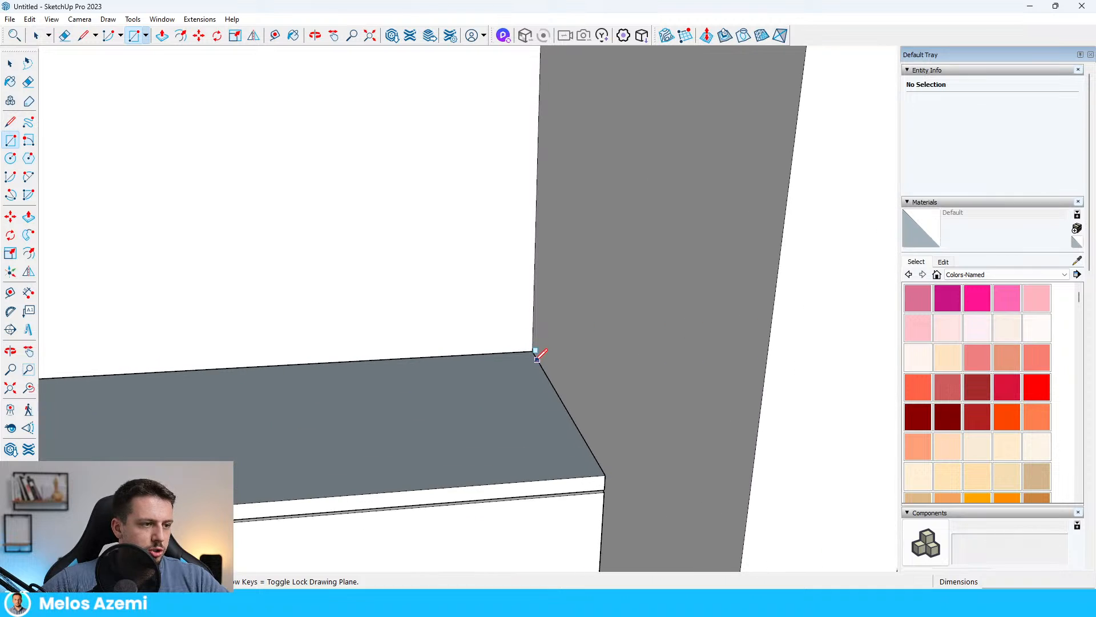
{"action": "left_click", "coordinate": [533, 350]}
{"action": "scroll", "coordinate": [536, 365], "scroll_direction": "down", "scroll_amount": 5}
{"action": "scroll", "coordinate": [245, 360], "scroll_direction": "up", "scroll_amount": 8}
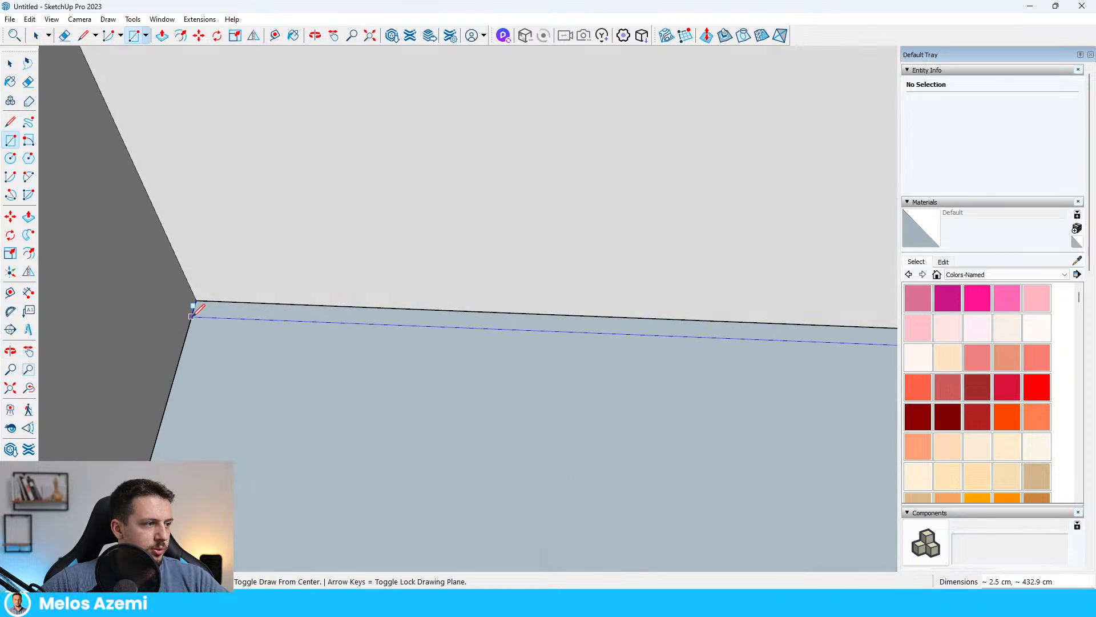
{"action": "left_click", "coordinate": [192, 316]}
- Push/Pull the thin strip up 60 cm as a backsplash and make it a group
{"action": "key", "text": "space"}
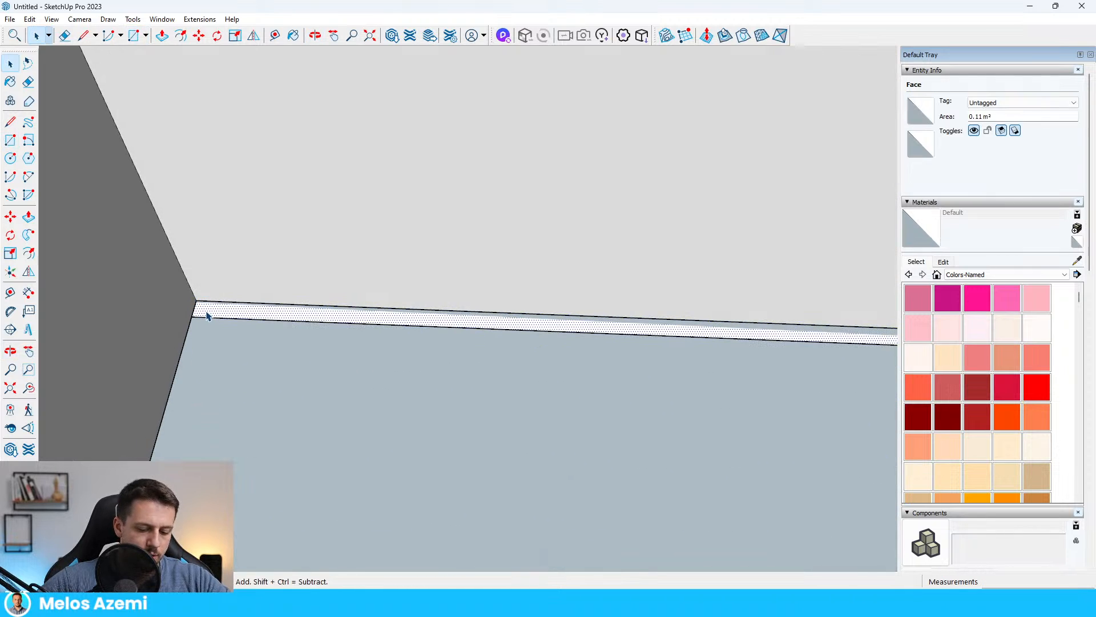
{"action": "key", "text": "p"}
{"action": "left_click", "coordinate": [207, 316]}
{"action": "type", "text": "0"}
{"action": "key", "text": "Return"}
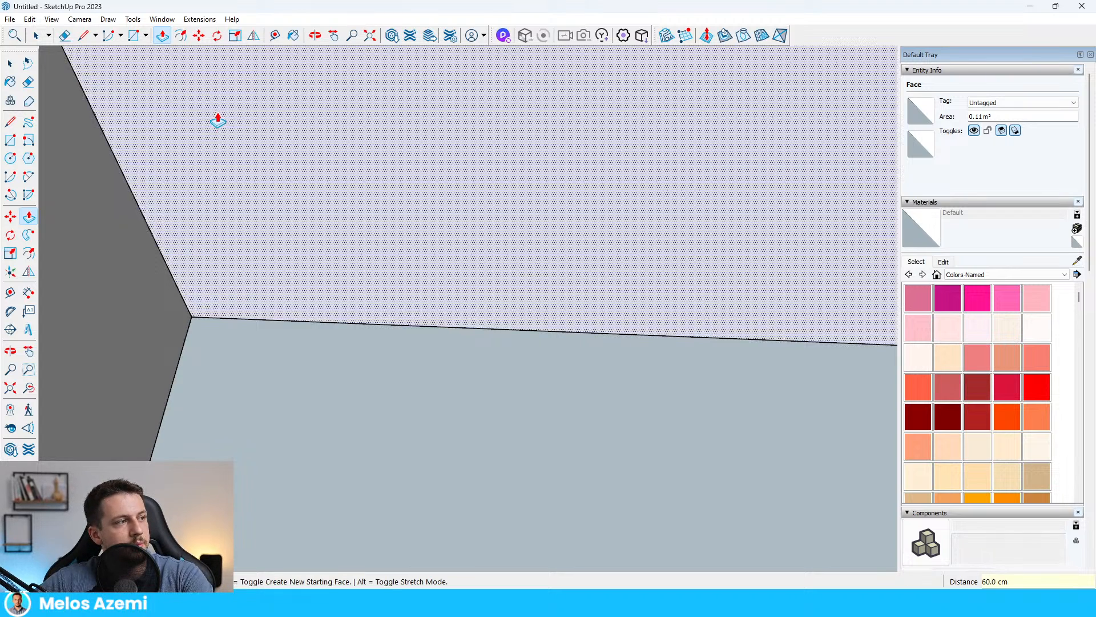
{"action": "scroll", "coordinate": [213, 188], "scroll_direction": "down", "scroll_amount": 8}
{"action": "key", "text": "space"}
{"action": "triple_click", "coordinate": [268, 180]}
{"action": "right_click", "coordinate": [277, 178]}
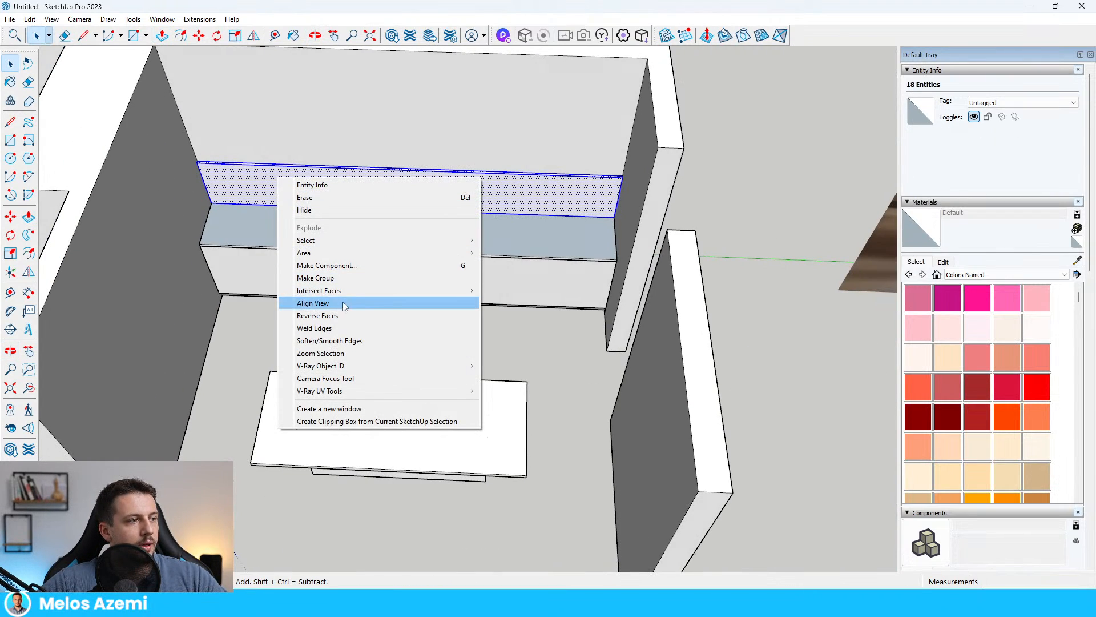
{"action": "left_click", "coordinate": [297, 277]}
{"action": "scroll", "coordinate": [342, 229], "scroll_direction": "down", "scroll_amount": 6}
{"action": "middle_click_drag", "start_coordinate": [348, 217], "coordinate": [388, 121]}
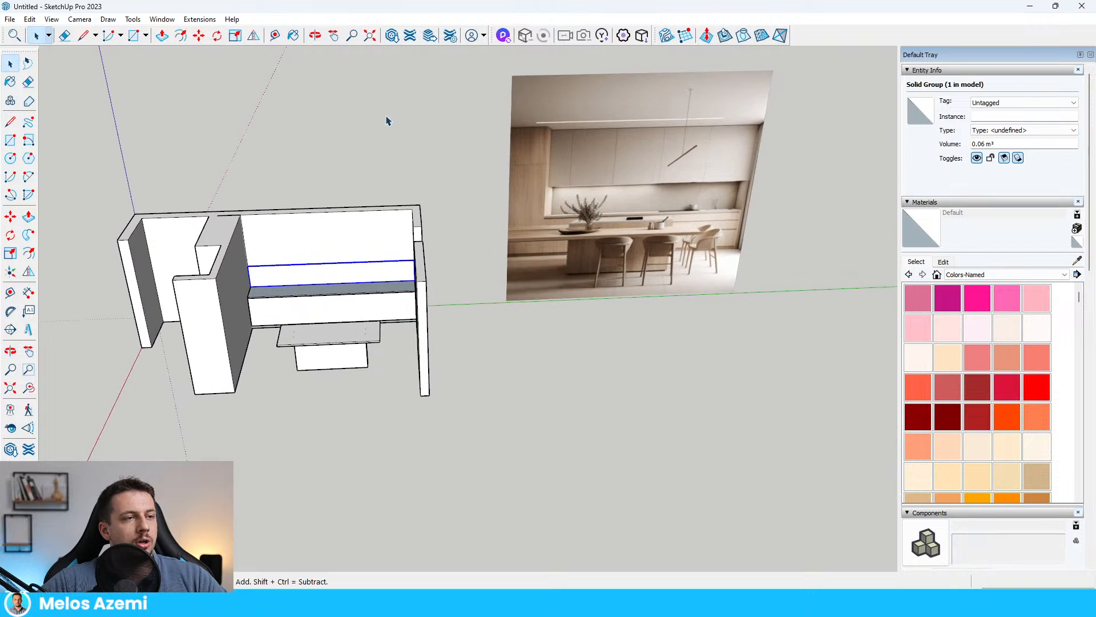
{"action": "scroll", "coordinate": [318, 218], "scroll_direction": "up", "scroll_amount": 5}
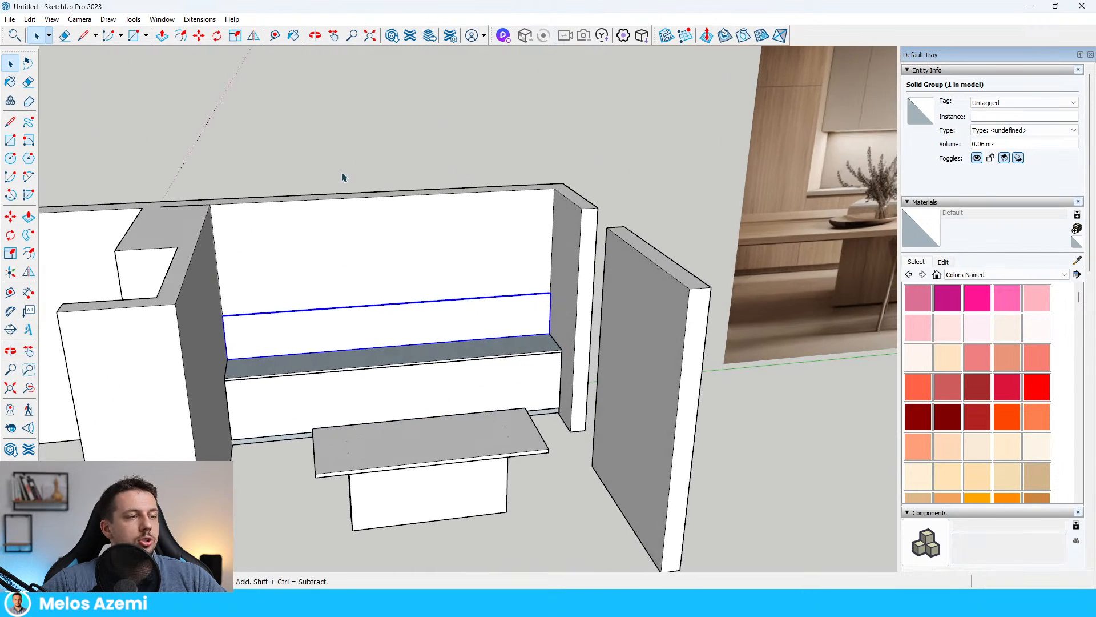
- Draw a rectangle covering the back wall above the backsplash and Push/Pull it outward as the upper cabinet volume
{"action": "left_click", "coordinate": [612, 179]}
{"action": "scroll", "coordinate": [440, 274], "scroll_direction": "down", "scroll_amount": 6}
{"action": "scroll", "coordinate": [421, 294], "scroll_direction": "up", "scroll_amount": 10}
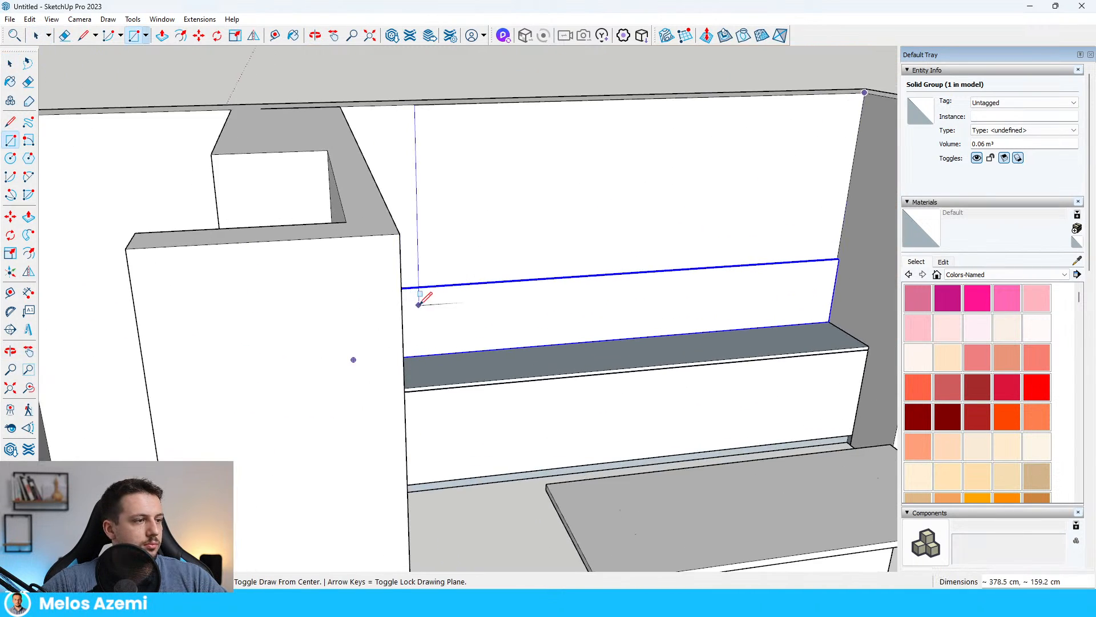
{"action": "key", "text": "space"}
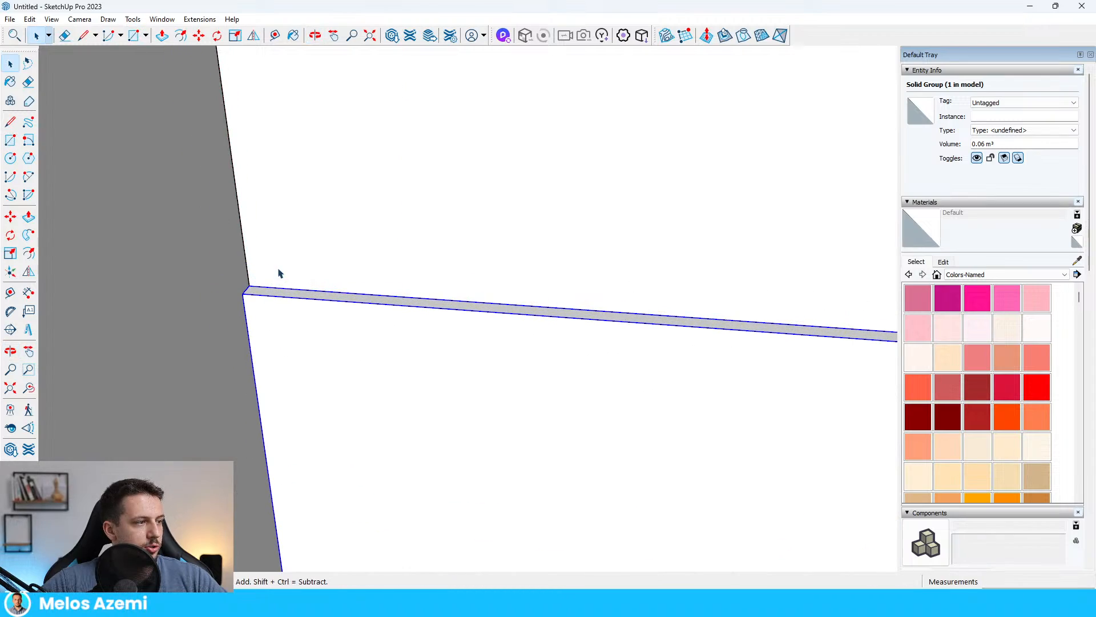
{"action": "scroll", "coordinate": [276, 274], "scroll_direction": "down", "scroll_amount": 5}
{"action": "left_click", "coordinate": [299, 245]}
{"action": "key", "text": "p"}
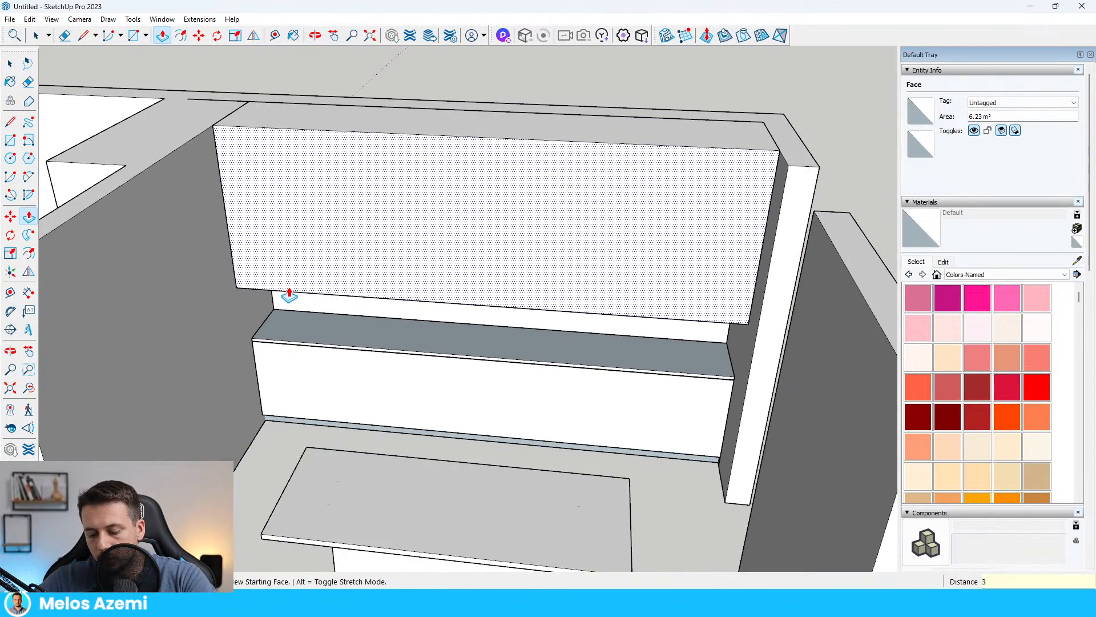
- Make the whole upper cabinet block above the backsplash a group
{"action": "scroll", "coordinate": [408, 266], "scroll_direction": "down", "scroll_amount": 6}
{"action": "scroll", "coordinate": [408, 267], "scroll_direction": "up", "scroll_amount": 5}
{"action": "key", "text": "space"}
{"action": "triple_click", "coordinate": [431, 255]}
{"action": "right_click", "coordinate": [431, 255]}
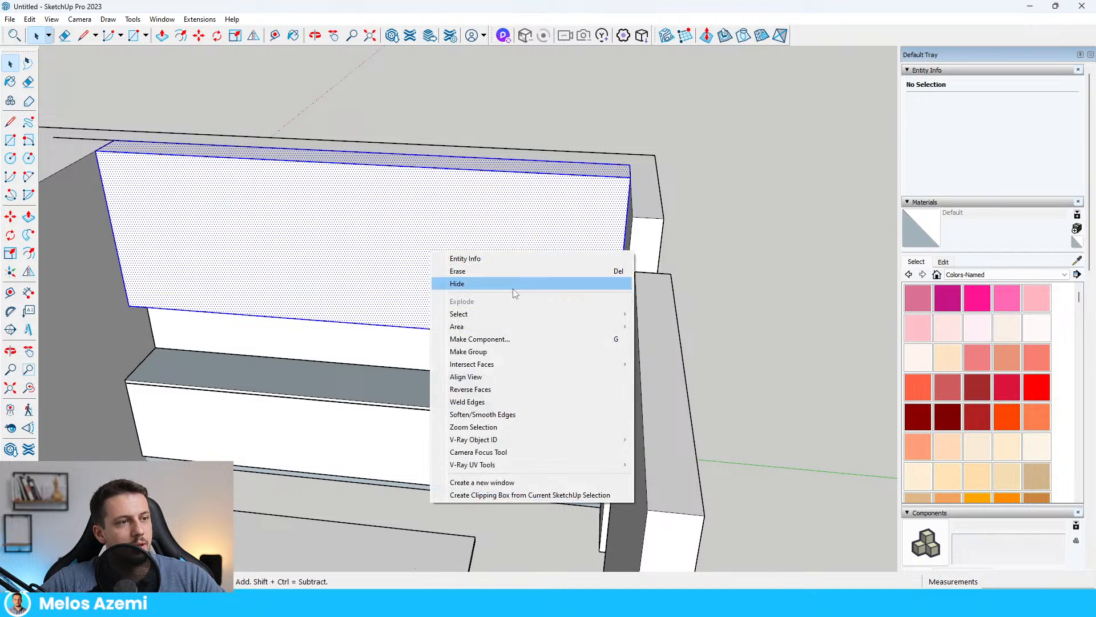
{"action": "left_click", "coordinate": [487, 355]}
{"action": "scroll", "coordinate": [252, 323], "scroll_direction": "down", "scroll_amount": 6}
{"action": "middle_click_drag", "start_coordinate": [411, 310], "coordinate": [448, 237]}
{"action": "left_click", "coordinate": [414, 290]}
{"action": "key", "text": "space"}
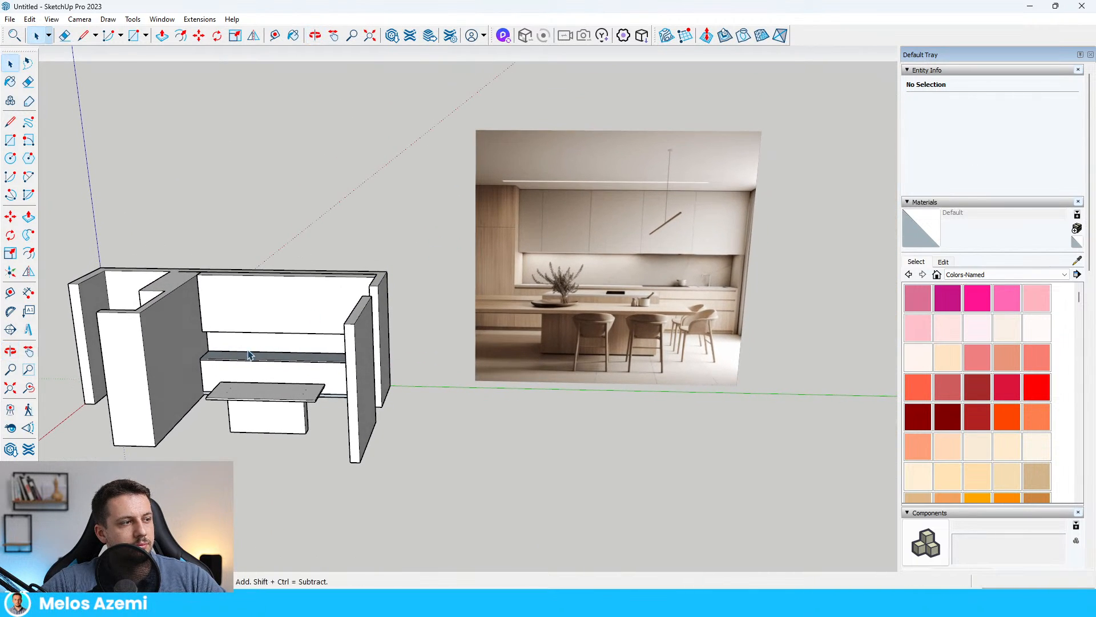
- Open the group holding the worktop and base cabinet run for editing
{"action": "scroll", "coordinate": [227, 394], "scroll_direction": "up", "scroll_amount": 8}
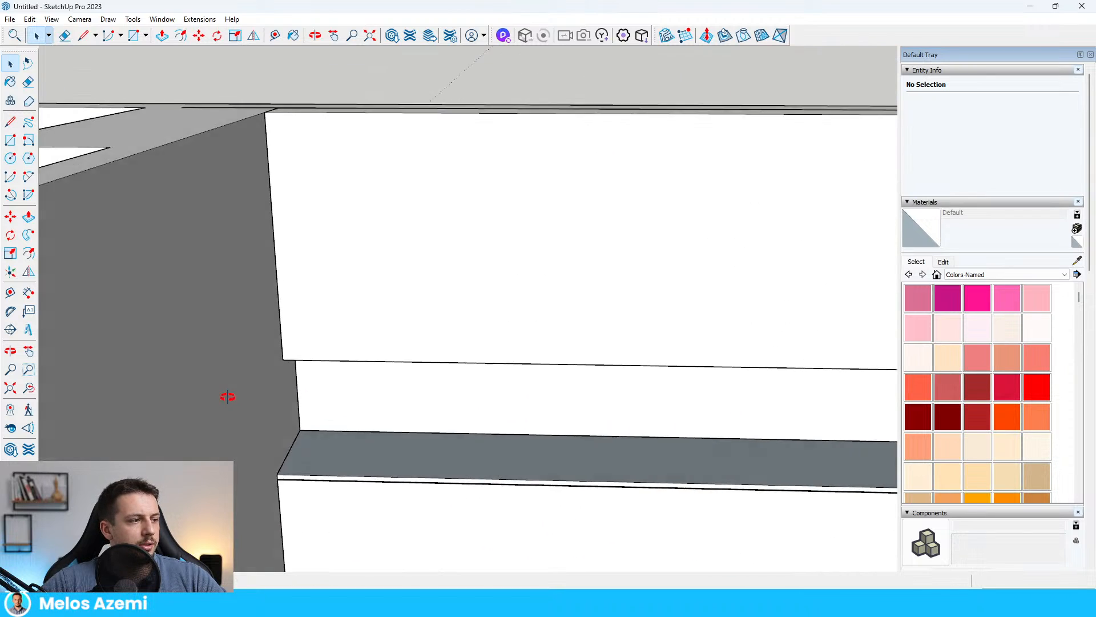
{"action": "left_click", "coordinate": [307, 435]}
{"action": "double_click", "coordinate": [324, 439]}
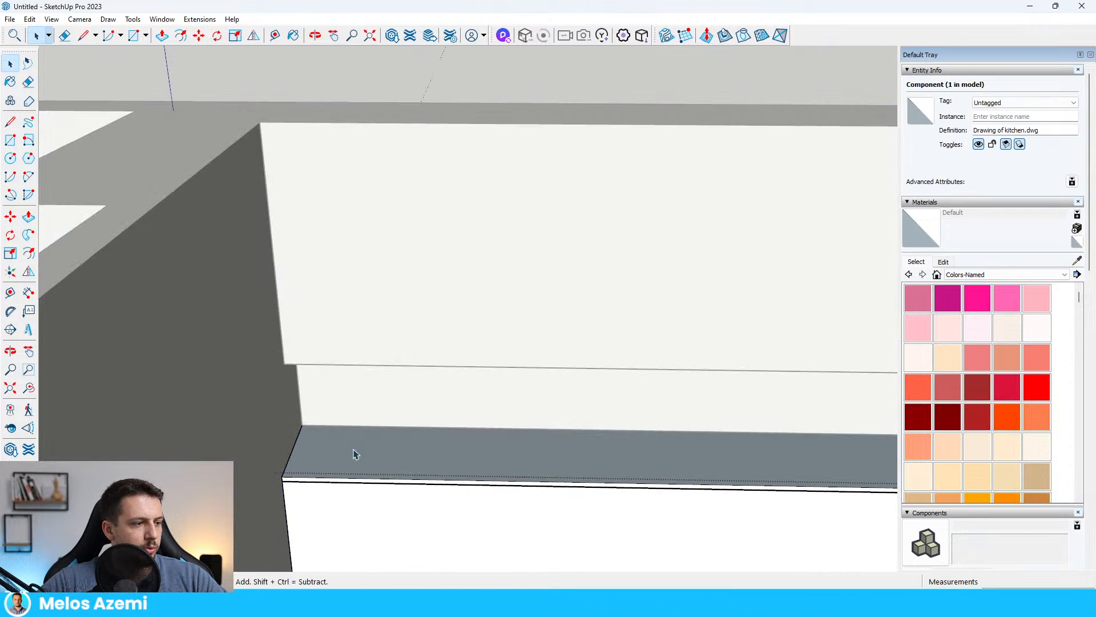
{"action": "left_click", "coordinate": [355, 449]}
- Push/Pull the worktop's end face beside the tall wall inward 90 cm to shorten the slab
{"action": "scroll", "coordinate": [362, 454], "scroll_direction": "up", "scroll_amount": 3}
{"action": "middle_click_drag", "start_coordinate": [331, 435], "coordinate": [319, 389]}
{"action": "scroll", "coordinate": [475, 441], "scroll_direction": "down", "scroll_amount": 3}
{"action": "middle_click_drag", "start_coordinate": [439, 432], "coordinate": [417, 464]}
{"action": "scroll", "coordinate": [416, 464], "scroll_direction": "up", "scroll_amount": 2}
{"action": "scroll", "coordinate": [283, 389], "scroll_direction": "up", "scroll_amount": 4}
{"action": "middle_click_drag", "start_coordinate": [282, 389], "coordinate": [352, 436]}
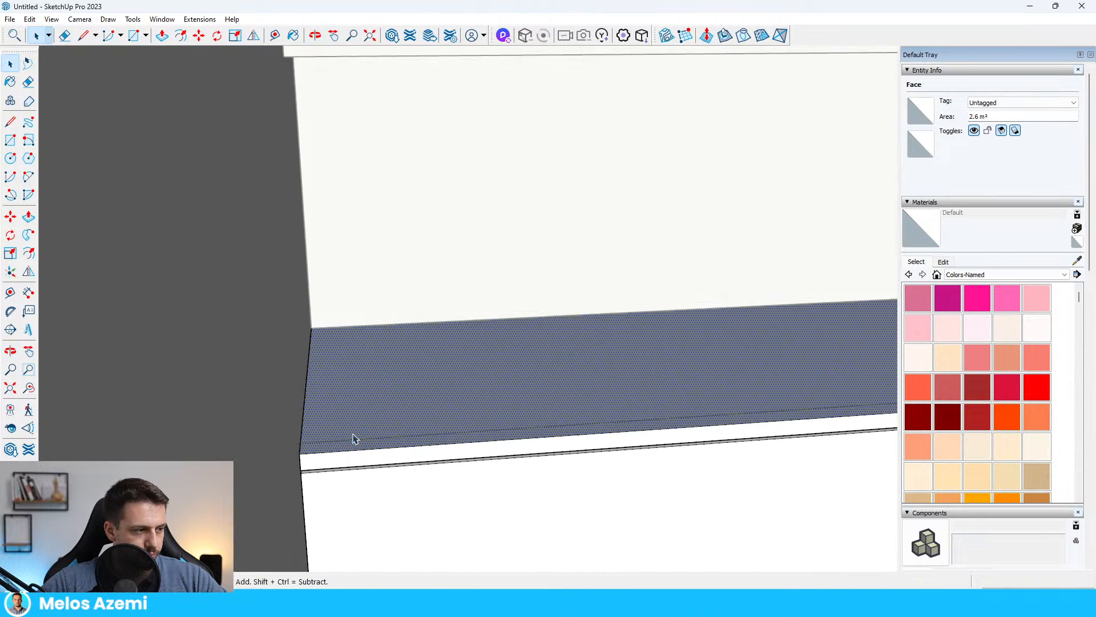
{"action": "scroll", "coordinate": [349, 438], "scroll_direction": "up", "scroll_amount": 1}
{"action": "left_click", "coordinate": [295, 457]}
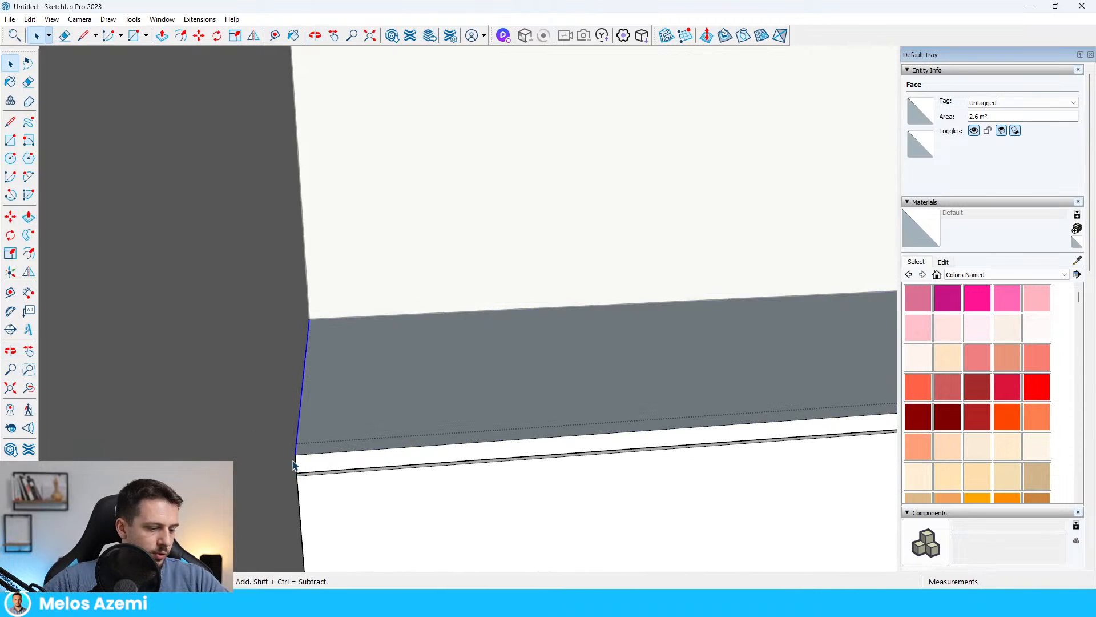
{"action": "middle_click_drag", "start_coordinate": [330, 460], "coordinate": [353, 444]}
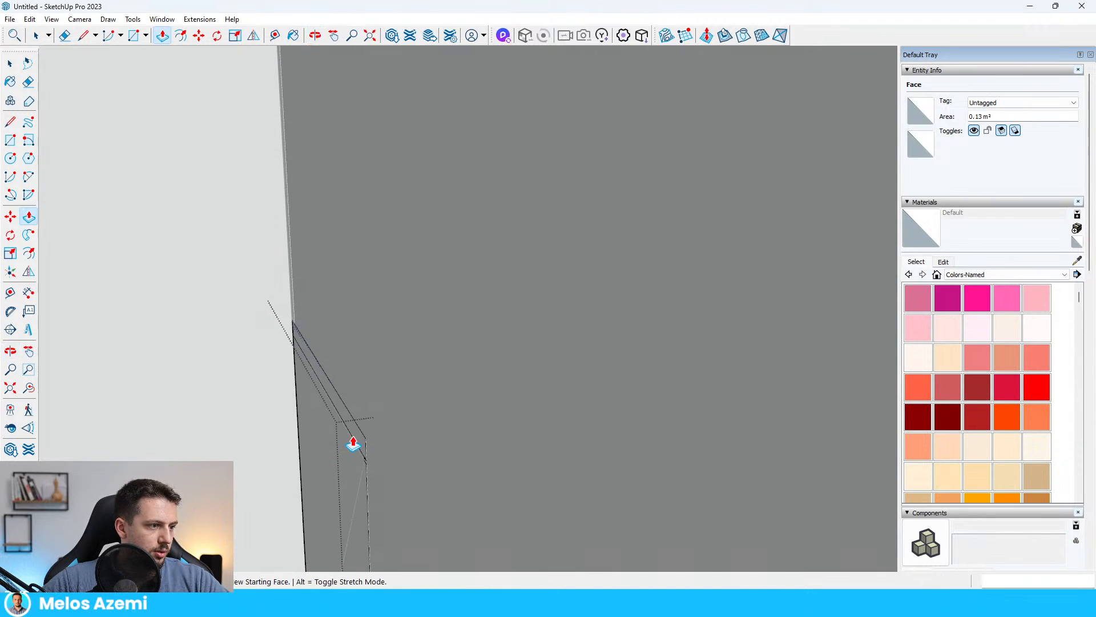
{"action": "key", "text": "p"}
{"action": "scroll", "coordinate": [358, 444], "scroll_direction": "down", "scroll_amount": 10}
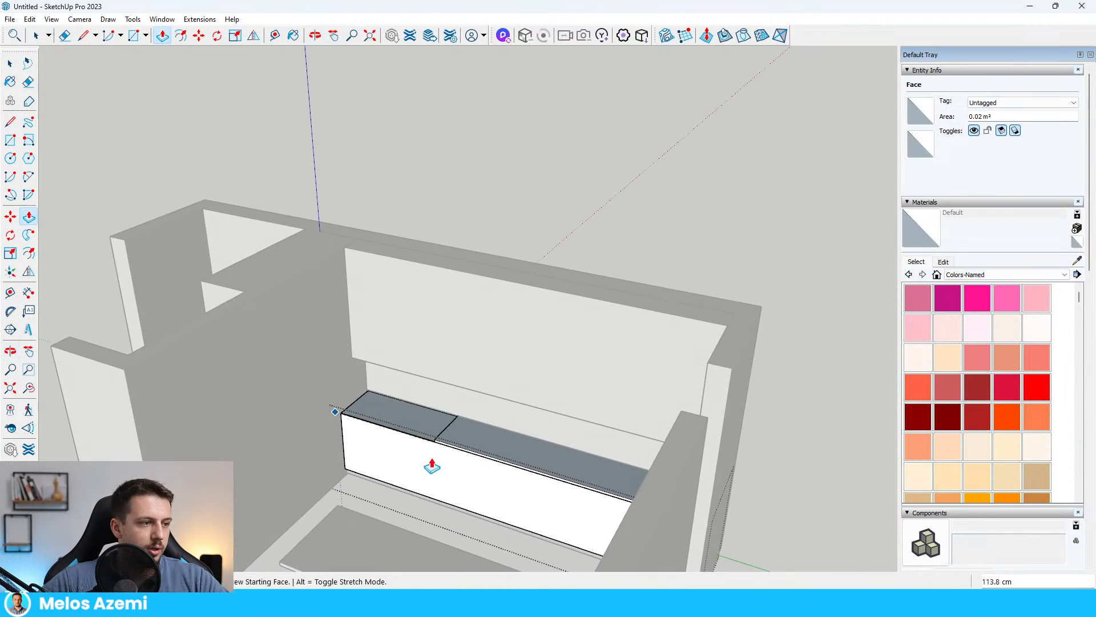
{"action": "scroll", "coordinate": [428, 455], "scroll_direction": "up", "scroll_amount": 6}
{"action": "left_click", "coordinate": [397, 440]}
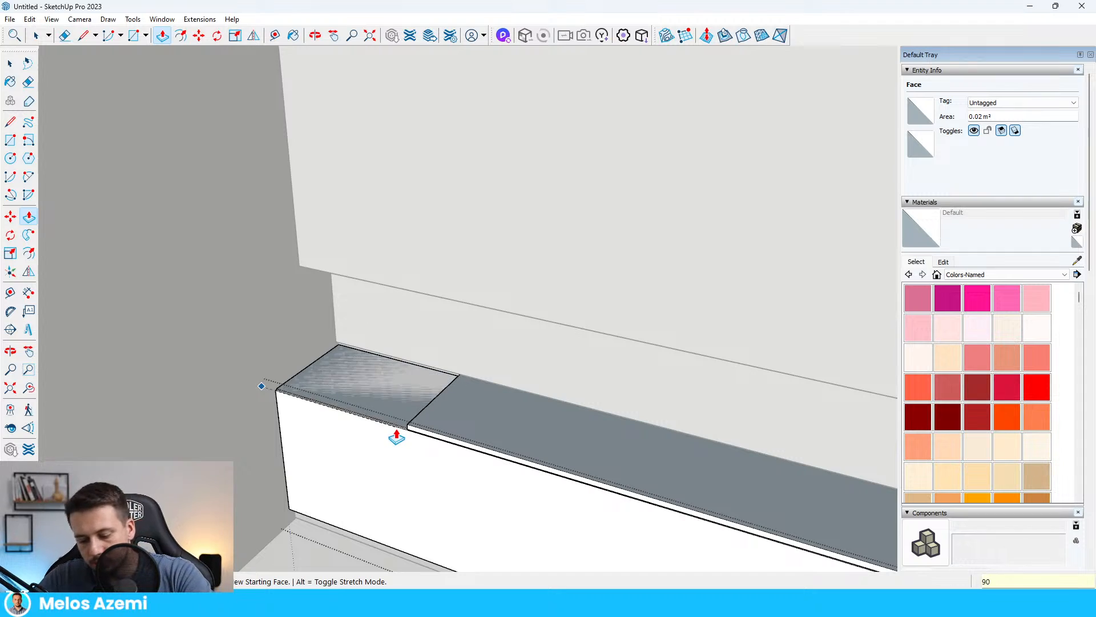
- Delete the leftover front edge on the base cabinet's top where the worktop was cut back
{"action": "middle_click_drag", "start_coordinate": [399, 409], "coordinate": [519, 419]}
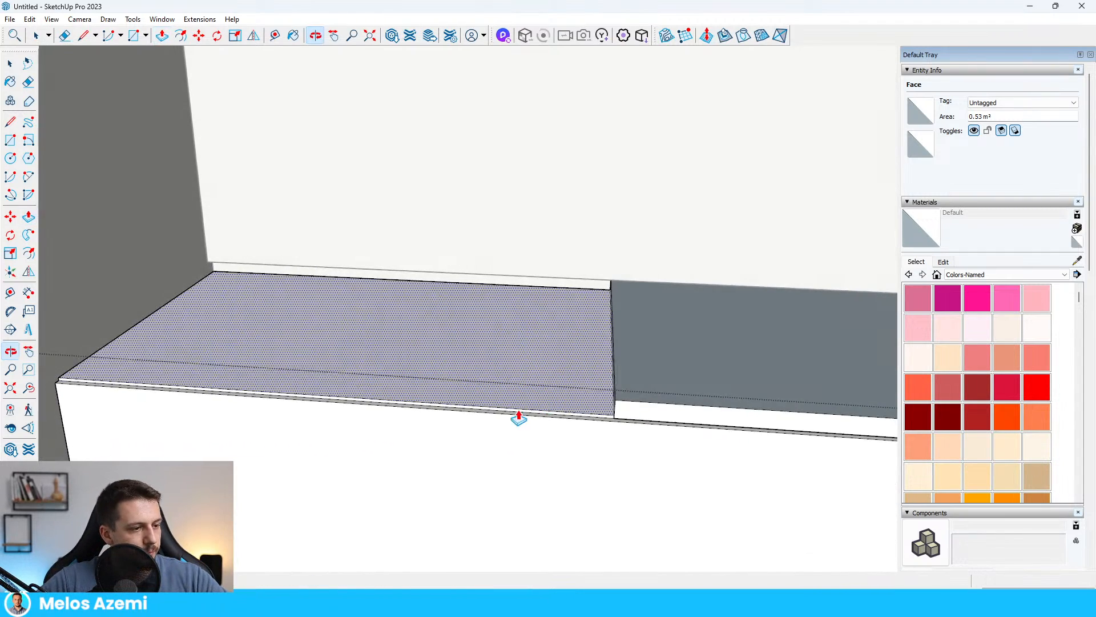
{"action": "left_click", "coordinate": [561, 418]}
{"action": "middle_click_drag", "start_coordinate": [592, 426], "coordinate": [531, 464]}
{"action": "key", "text": "space"}
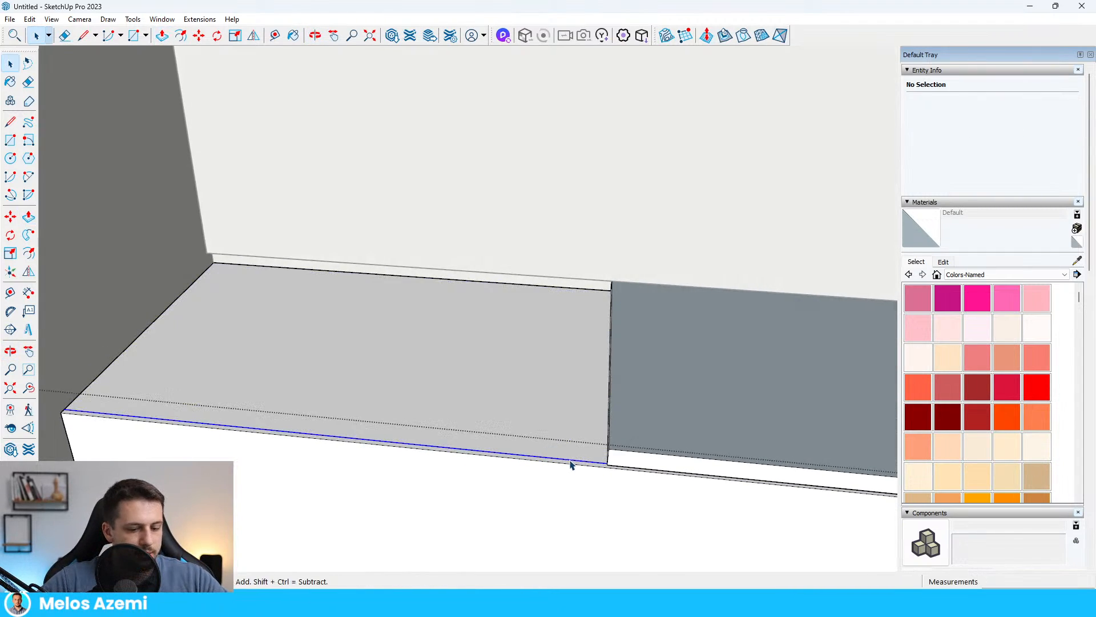
{"action": "key", "text": "Delete"}
{"action": "scroll", "coordinate": [186, 245], "scroll_direction": "up", "scroll_amount": 3}
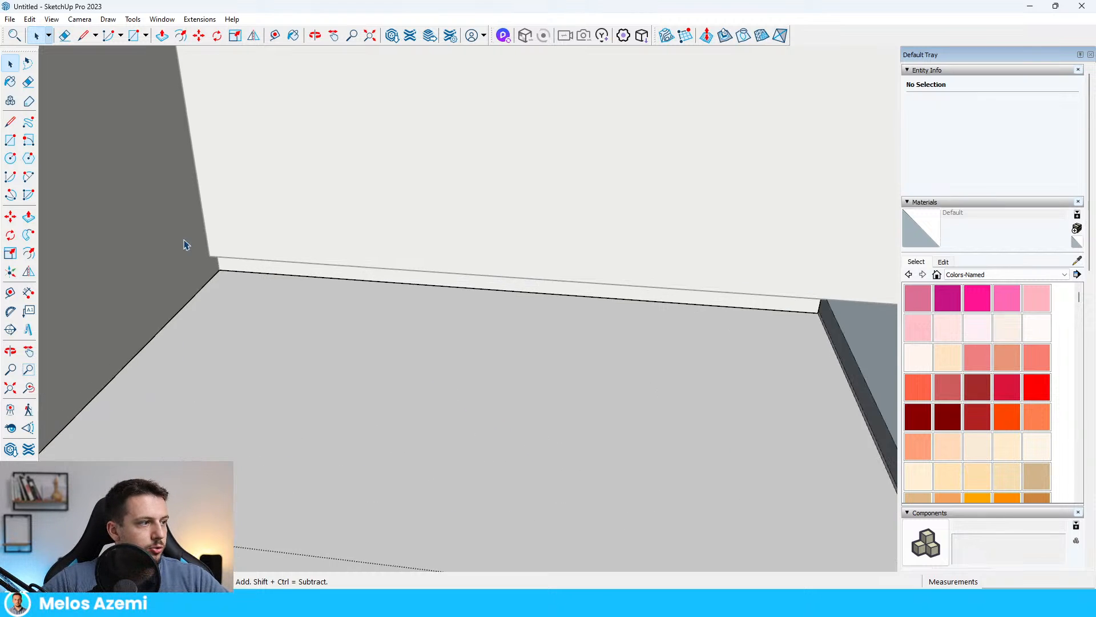
- Draw a 90 by 60 cm rectangle on the exposed cabinet top, from the wall corner to the shortened worktop's end
{"action": "scroll", "coordinate": [186, 245], "scroll_direction": "up", "scroll_amount": 1}
{"action": "key", "text": "r"}
{"action": "left_click", "coordinate": [225, 271]}
{"action": "scroll", "coordinate": [229, 269], "scroll_direction": "down", "scroll_amount": 6}
{"action": "middle_click_drag", "start_coordinate": [234, 271], "coordinate": [366, 309]}
{"action": "scroll", "coordinate": [394, 346], "scroll_direction": "up", "scroll_amount": 4}
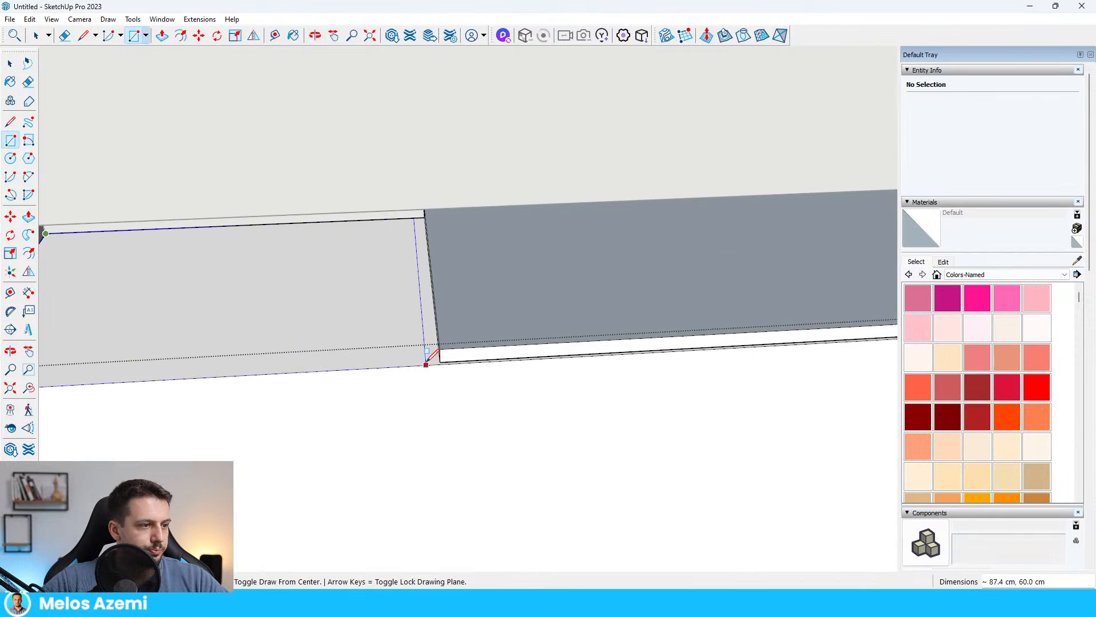
{"action": "scroll", "coordinate": [431, 362], "scroll_direction": "up", "scroll_amount": 5}
{"action": "middle_click_drag", "start_coordinate": [453, 367], "coordinate": [495, 346]}
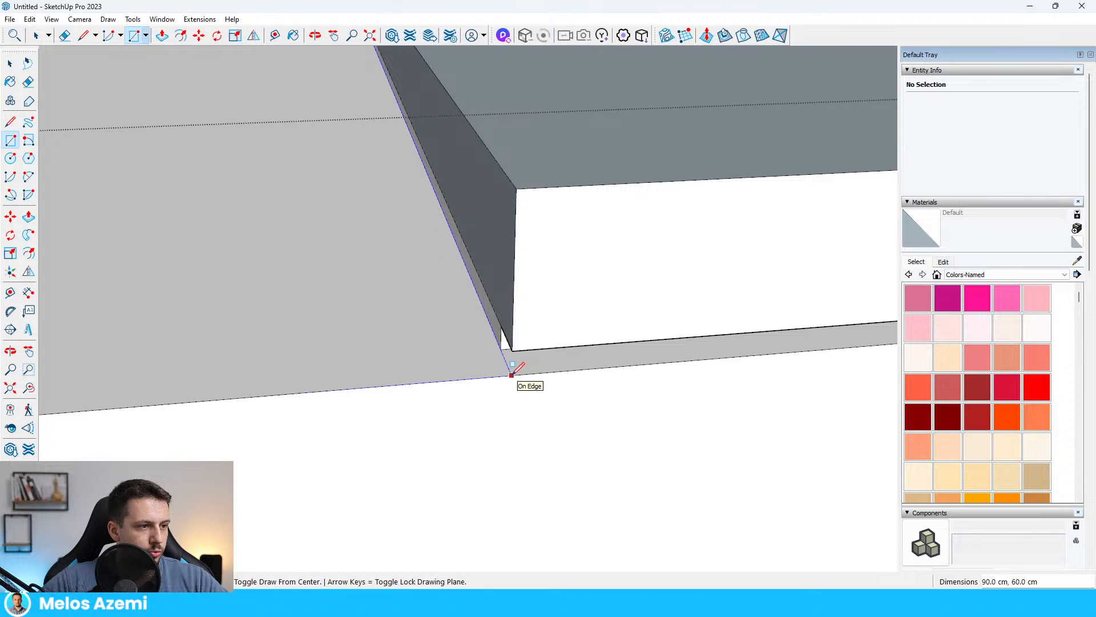
{"action": "left_click", "coordinate": [513, 374]}
- Push/Pull the 90 by 60 cm rectangle up to the top of the walls as a tall cabinet
{"action": "key", "text": "p"}
{"action": "scroll", "coordinate": [218, 274], "scroll_direction": "down", "scroll_amount": 6}
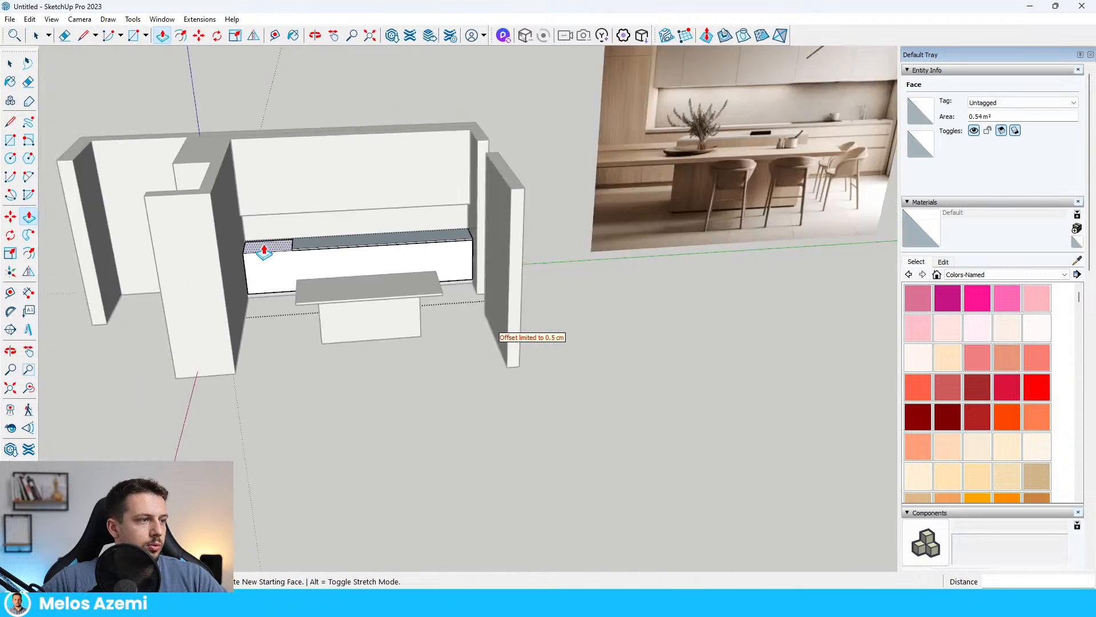
{"action": "scroll", "coordinate": [267, 247], "scroll_direction": "up", "scroll_amount": 5}
{"action": "left_click", "coordinate": [287, 252]}
{"action": "middle_click_drag", "start_coordinate": [251, 26], "coordinate": [243, 66]}
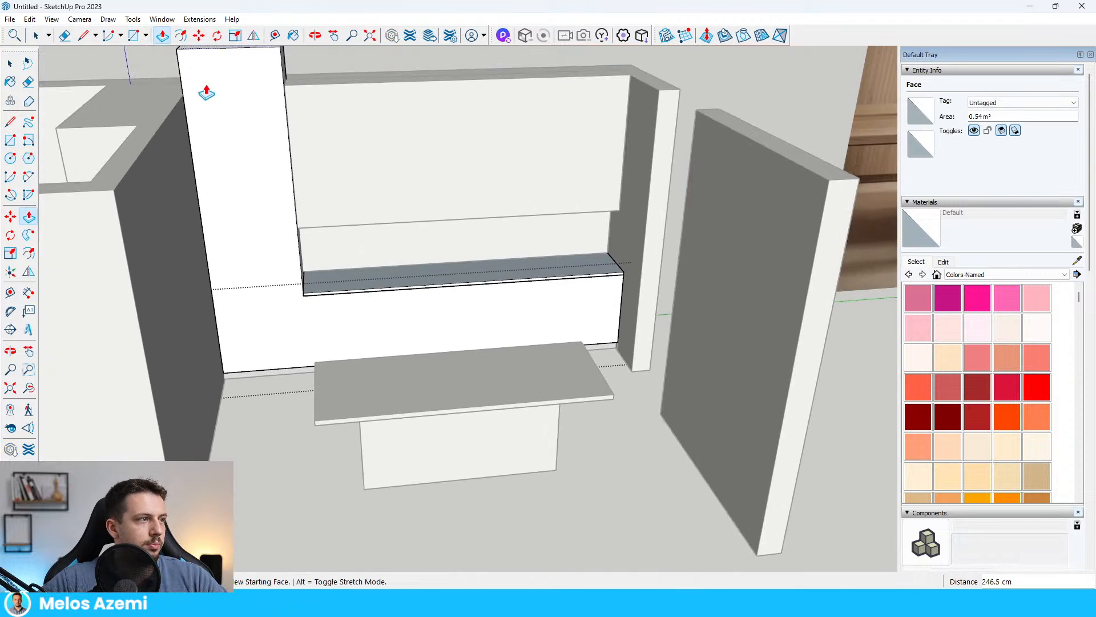
{"action": "left_click", "coordinate": [166, 111]}
{"action": "scroll", "coordinate": [240, 143], "scroll_direction": "down", "scroll_amount": 8}
{"action": "key", "text": "space"}
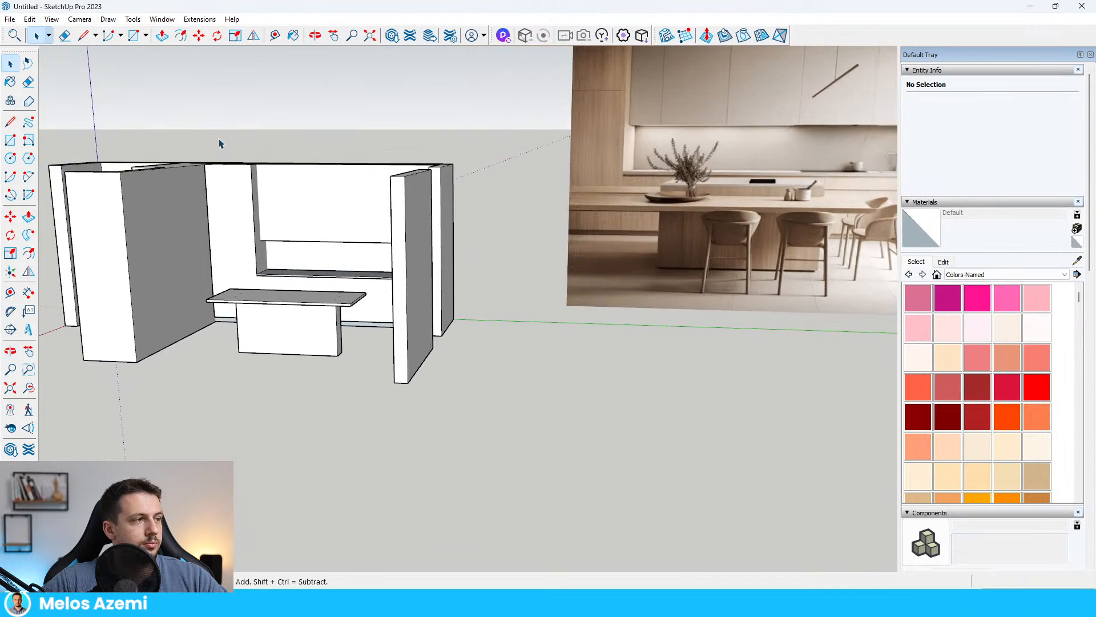
- Compare the tall cabinet, upper cabinet block and island with the reference kitchen image
{"action": "middle_click_drag", "start_coordinate": [221, 144], "coordinate": [324, 303]}
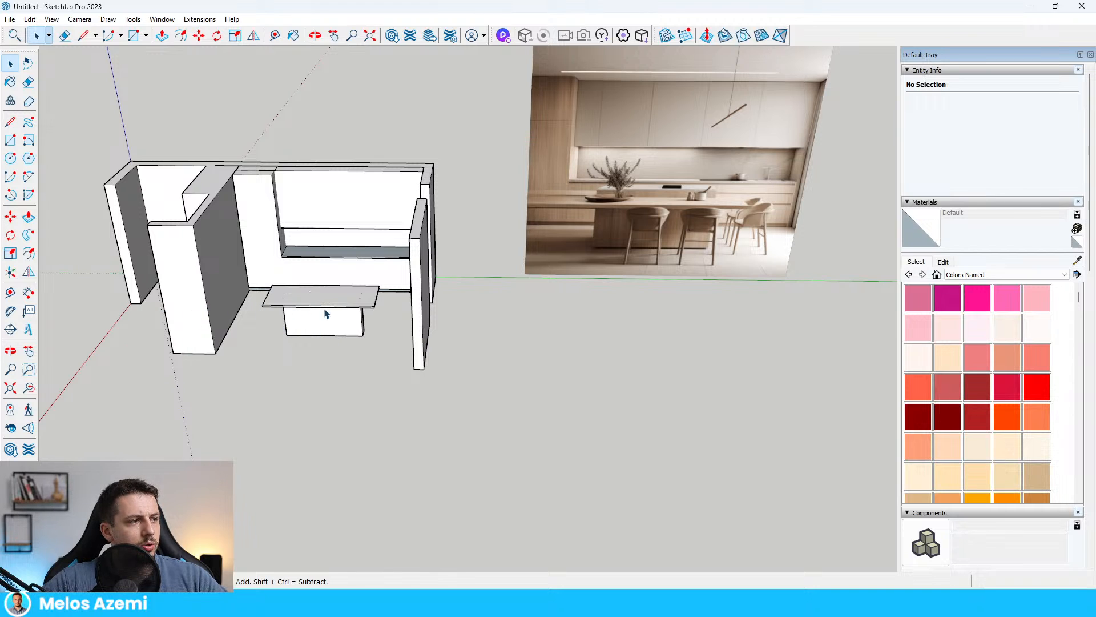
{"action": "middle_click_drag", "start_coordinate": [326, 314], "coordinate": [457, 343]}
{"action": "scroll", "coordinate": [263, 324], "scroll_direction": "up", "scroll_amount": 6}
{"action": "scroll", "coordinate": [268, 312], "scroll_direction": "down", "scroll_amount": 10}
{"action": "scroll", "coordinate": [268, 297], "scroll_direction": "up", "scroll_amount": 1}
{"action": "scroll", "coordinate": [267, 297], "scroll_direction": "up", "scroll_amount": 3}
{"action": "scroll", "coordinate": [328, 411], "scroll_direction": "up", "scroll_amount": 6}
{"action": "middle_click_drag", "start_coordinate": [328, 411], "coordinate": [344, 278]}
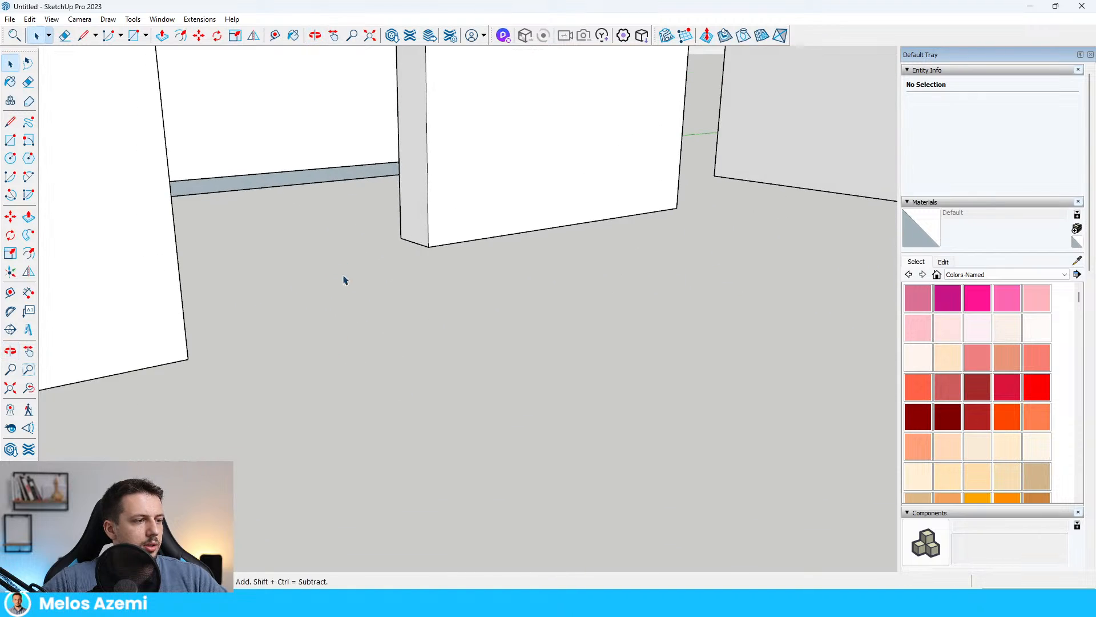
- Push/Pull the island base's end face about 137 cm outward to the tall side wall
{"action": "double_click", "coordinate": [419, 171]}
{"action": "key", "text": "p"}
{"action": "left_click", "coordinate": [421, 188]}
{"action": "scroll", "coordinate": [320, 211], "scroll_direction": "down", "scroll_amount": 4}
{"action": "middle_click_drag", "start_coordinate": [245, 228], "coordinate": [103, 137]}
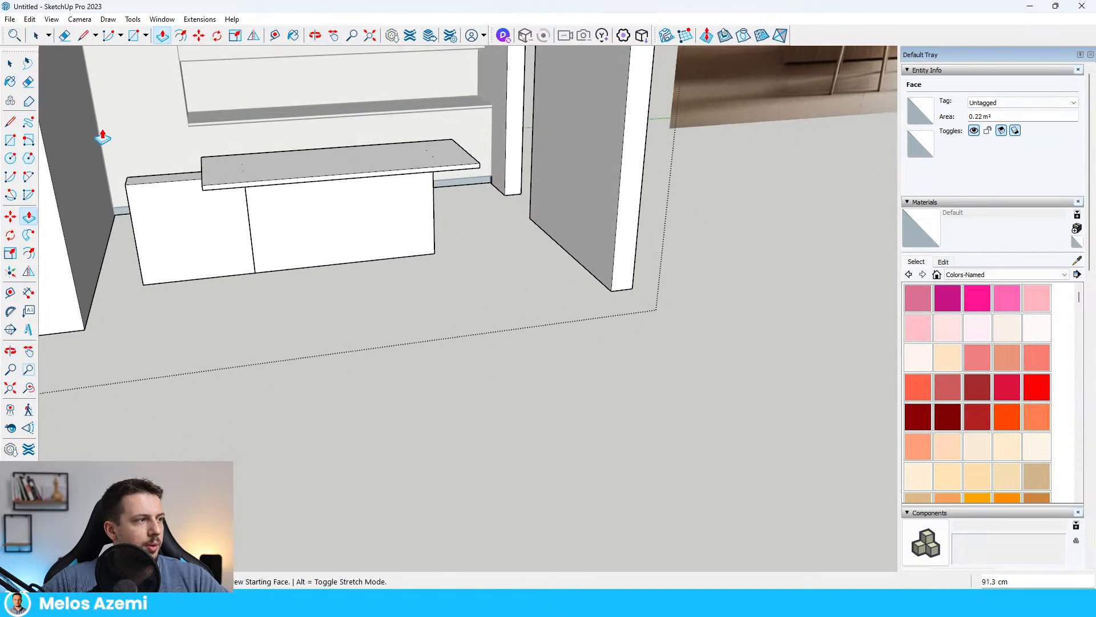
{"action": "left_click", "coordinate": [101, 139]}
{"action": "scroll", "coordinate": [81, 374], "scroll_direction": "down", "scroll_amount": 5}
{"action": "middle_click_drag", "start_coordinate": [81, 374], "coordinate": [117, 342]}
{"action": "scroll", "coordinate": [517, 167], "scroll_direction": "down", "scroll_amount": 3}
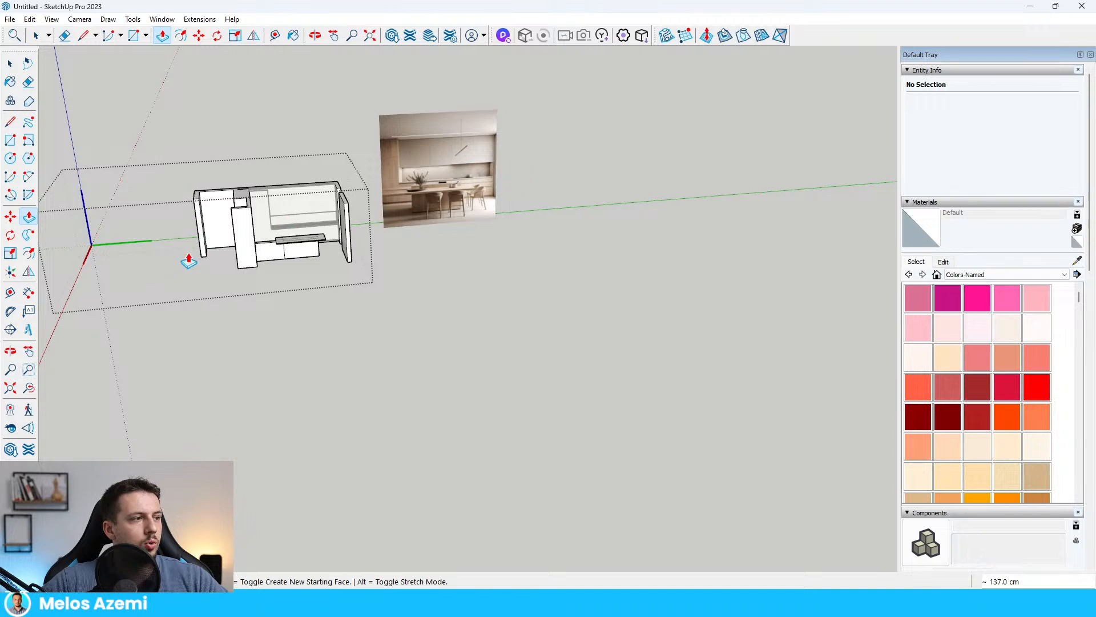
- Push/Pull the island tabletop's end face 101.8 cm outward so the slab reaches the tall side wall
{"action": "scroll", "coordinate": [656, 222], "scroll_direction": "up", "scroll_amount": 5}
{"action": "scroll", "coordinate": [375, 245], "scroll_direction": "down", "scroll_amount": 4}
{"action": "scroll", "coordinate": [470, 269], "scroll_direction": "up", "scroll_amount": 4}
{"action": "key", "text": "space"}
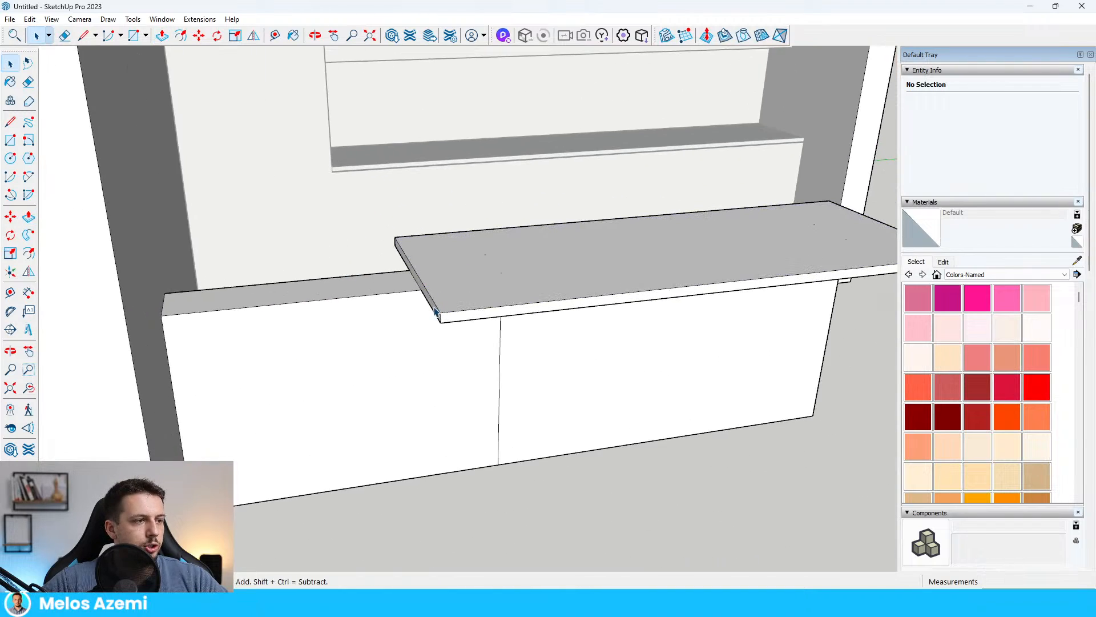
{"action": "left_click", "coordinate": [434, 316]}
{"action": "key", "text": "p"}
{"action": "left_click", "coordinate": [432, 311]}
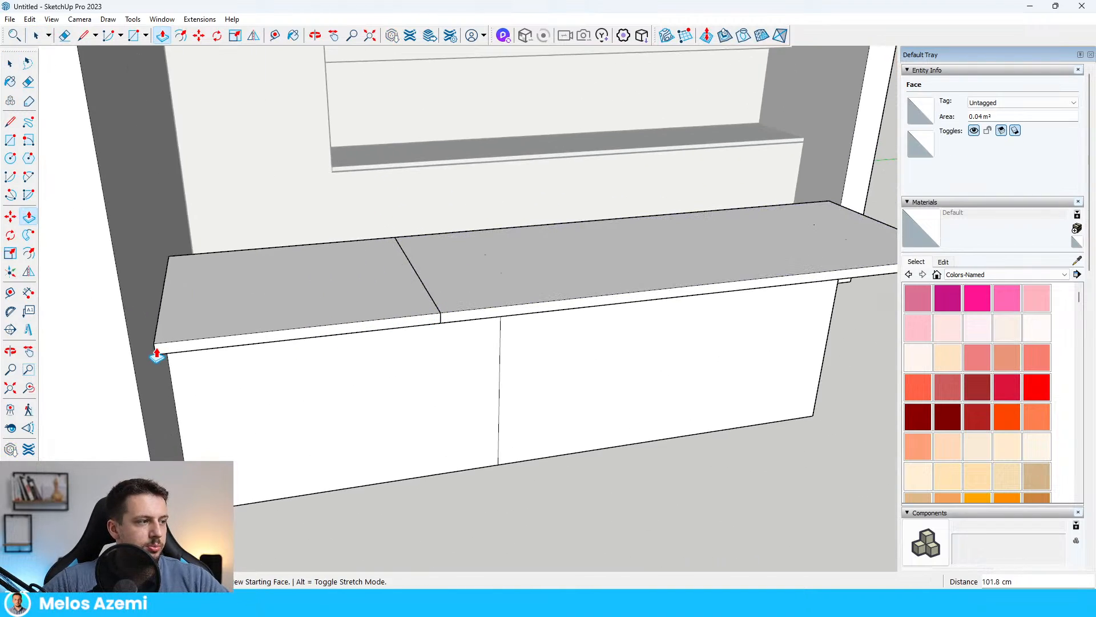
{"action": "scroll", "coordinate": [157, 351], "scroll_direction": "down", "scroll_amount": 2}
{"action": "scroll", "coordinate": [172, 363], "scroll_direction": "down", "scroll_amount": 3}
- Push/Pull the island base's long side face outward beyond the edge of the tabletop
{"action": "middle_click_drag", "start_coordinate": [172, 362], "coordinate": [716, 231]}
{"action": "scroll", "coordinate": [333, 229], "scroll_direction": "down", "scroll_amount": 2}
{"action": "scroll", "coordinate": [366, 303], "scroll_direction": "up", "scroll_amount": 4}
{"action": "scroll", "coordinate": [311, 343], "scroll_direction": "up", "scroll_amount": 4}
{"action": "scroll", "coordinate": [122, 460], "scroll_direction": "up", "scroll_amount": 3}
{"action": "scroll", "coordinate": [259, 368], "scroll_direction": "down", "scroll_amount": 3}
{"action": "scroll", "coordinate": [258, 365], "scroll_direction": "down", "scroll_amount": 3}
{"action": "scroll", "coordinate": [565, 256], "scroll_direction": "up", "scroll_amount": 2}
{"action": "middle_click_drag", "start_coordinate": [535, 258], "coordinate": [701, 263]}
{"action": "key", "text": "p"}
{"action": "left_click", "coordinate": [572, 247]}
{"action": "left_click", "coordinate": [597, 254]}
{"action": "key", "text": "space"}
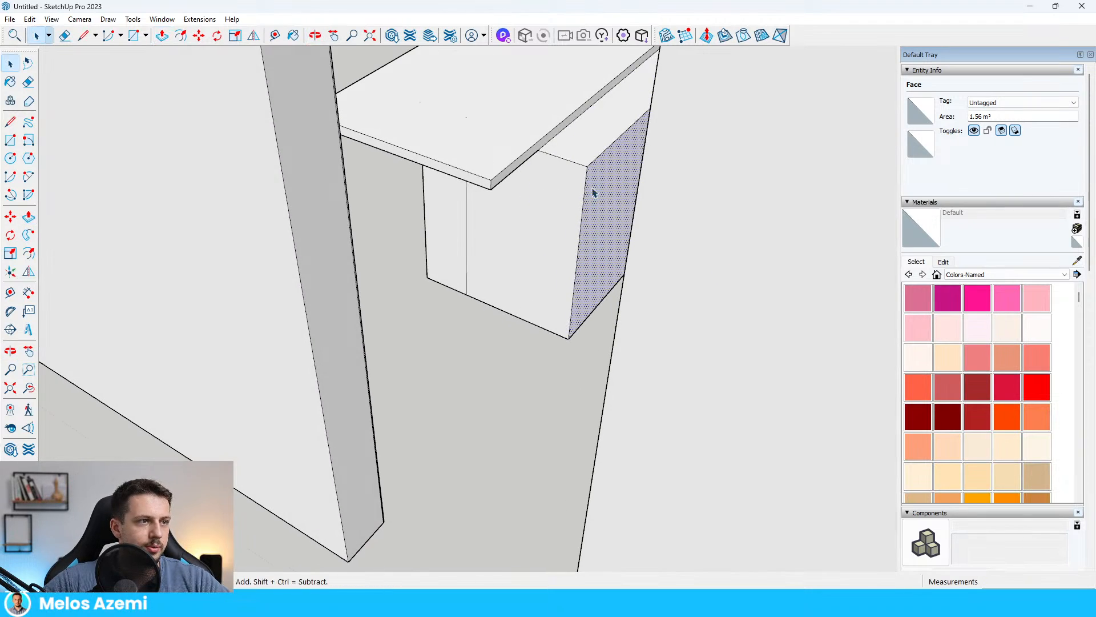
- Push/Pull the exposed top strip of the island base upward along the back edge of the tabletop
{"action": "key", "text": "p"}
{"action": "left_click", "coordinate": [583, 155]}
{"action": "scroll", "coordinate": [650, 236], "scroll_direction": "down", "scroll_amount": 10}
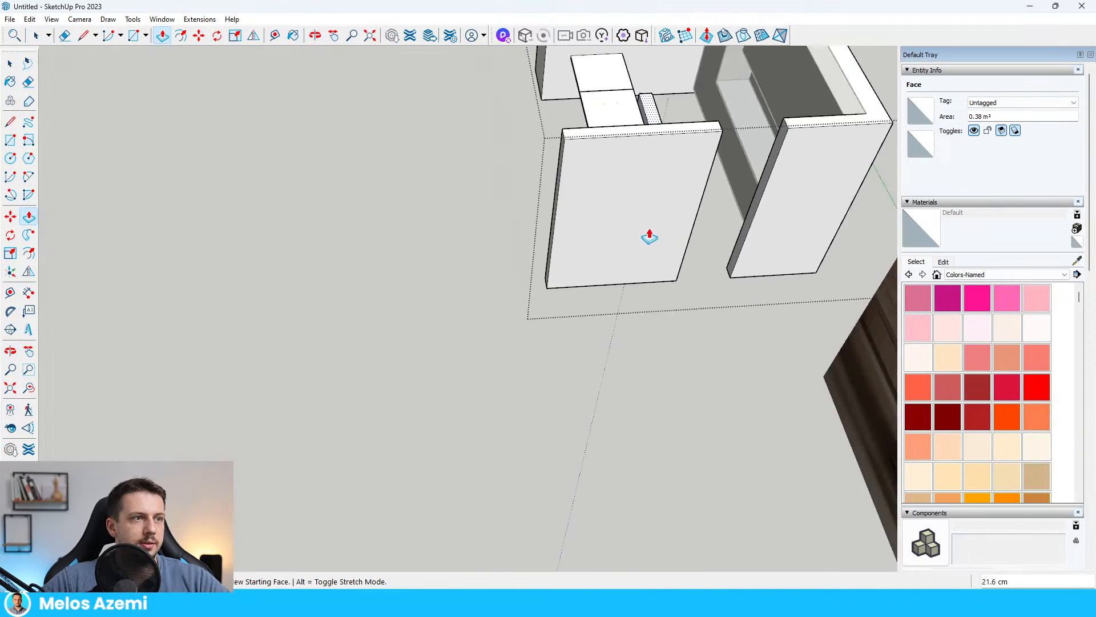
{"action": "middle_click_drag", "start_coordinate": [791, 207], "coordinate": [743, 222]}
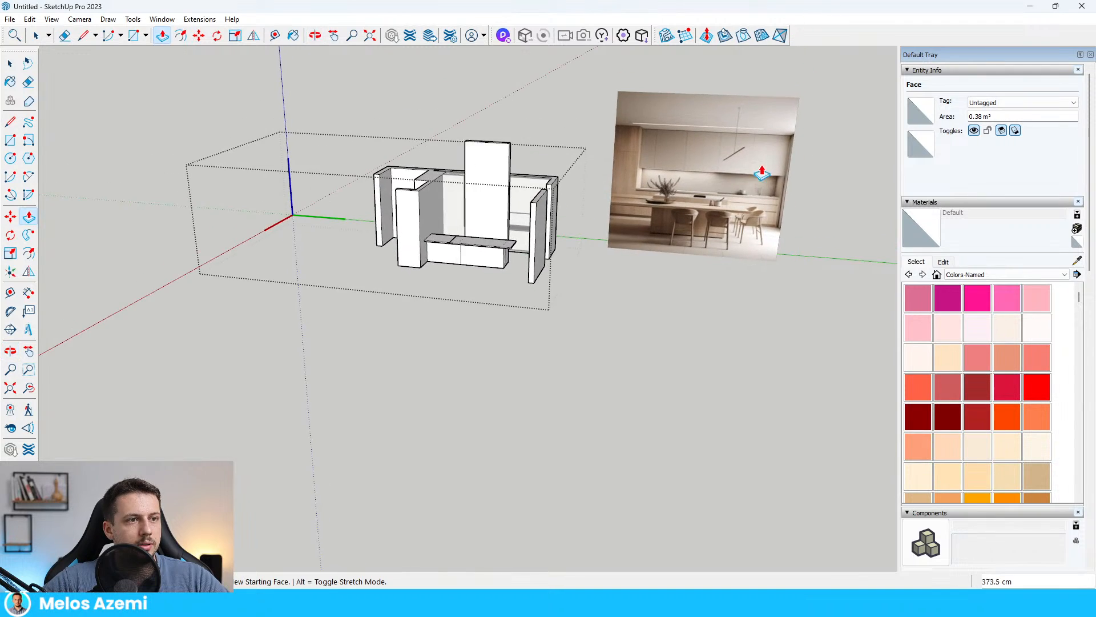
{"action": "scroll", "coordinate": [743, 223], "scroll_direction": "up", "scroll_amount": 6}
{"action": "scroll", "coordinate": [743, 222], "scroll_direction": "down", "scroll_amount": 5}
{"action": "scroll", "coordinate": [391, 257], "scroll_direction": "up", "scroll_amount": 8}
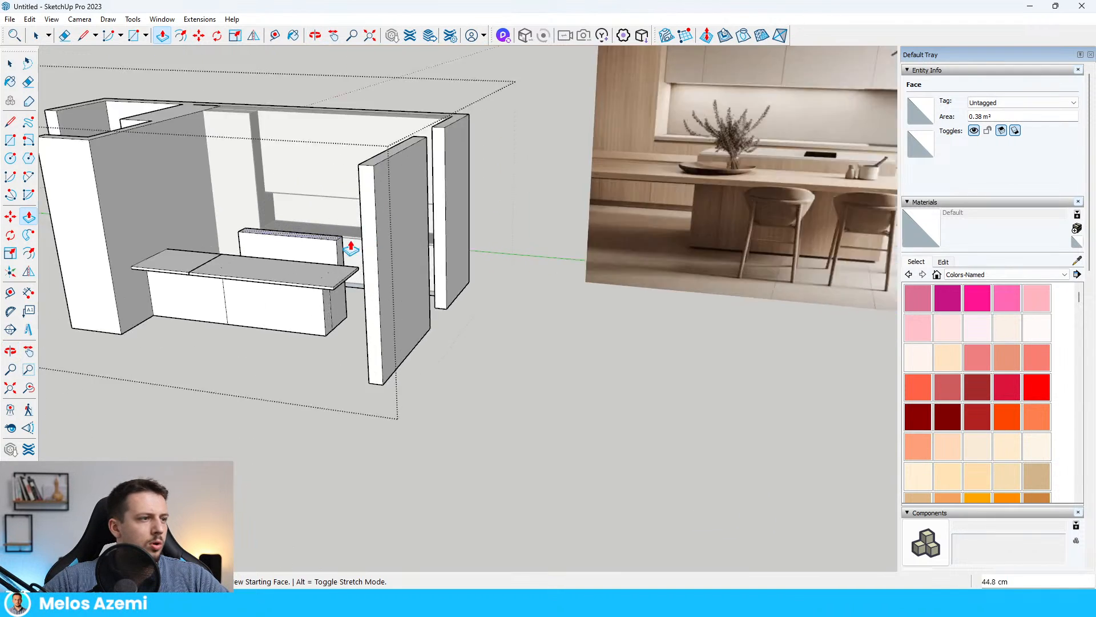
{"action": "left_click", "coordinate": [407, 245]}
- Try to Push/Pull the island tabletop's face down through its 4.2 cm thickness
{"action": "scroll", "coordinate": [361, 311], "scroll_direction": "up", "scroll_amount": 4}
{"action": "key", "text": "space"}
{"action": "left_click", "coordinate": [439, 313]}
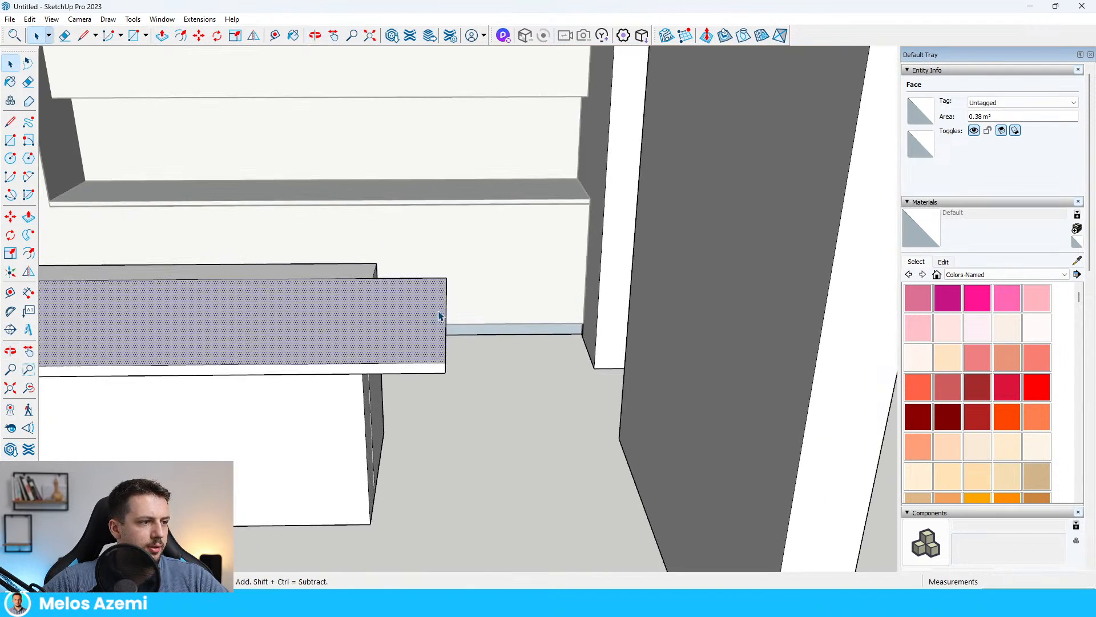
{"action": "scroll", "coordinate": [430, 322], "scroll_direction": "down", "scroll_amount": 1}
{"action": "triple_click", "coordinate": [431, 321]}
{"action": "left_click", "coordinate": [432, 340]}
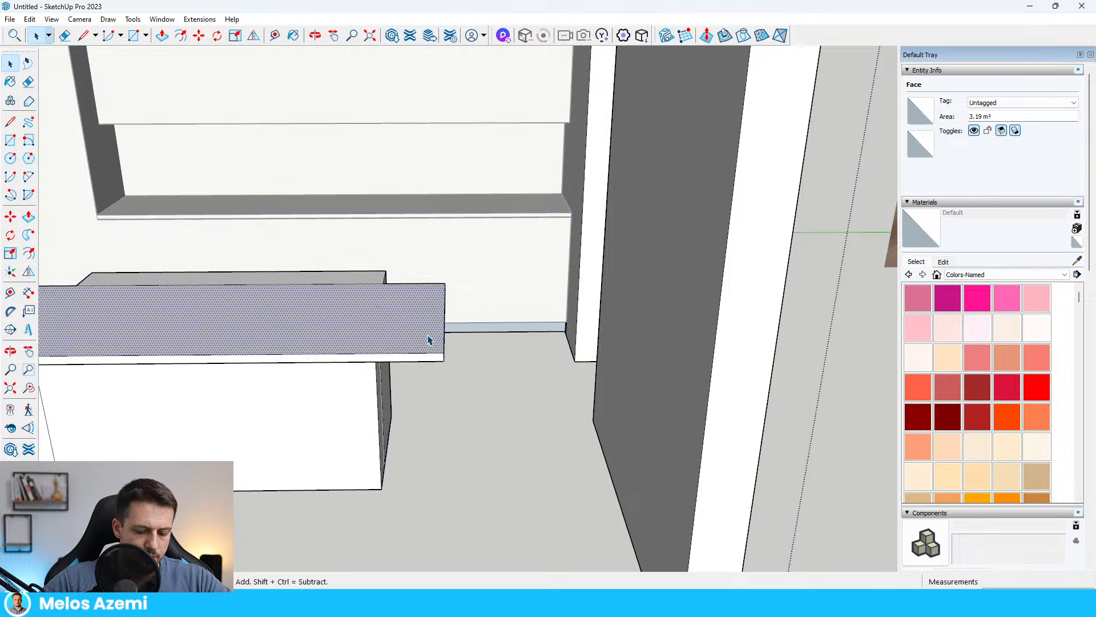
{"action": "key", "text": "p"}
{"action": "left_click", "coordinate": [444, 357]}
{"action": "scroll", "coordinate": [444, 357], "scroll_direction": "down", "scroll_amount": 3}
{"action": "scroll", "coordinate": [269, 306], "scroll_direction": "up", "scroll_amount": 2}
{"action": "scroll", "coordinate": [440, 330], "scroll_direction": "down", "scroll_amount": 4}
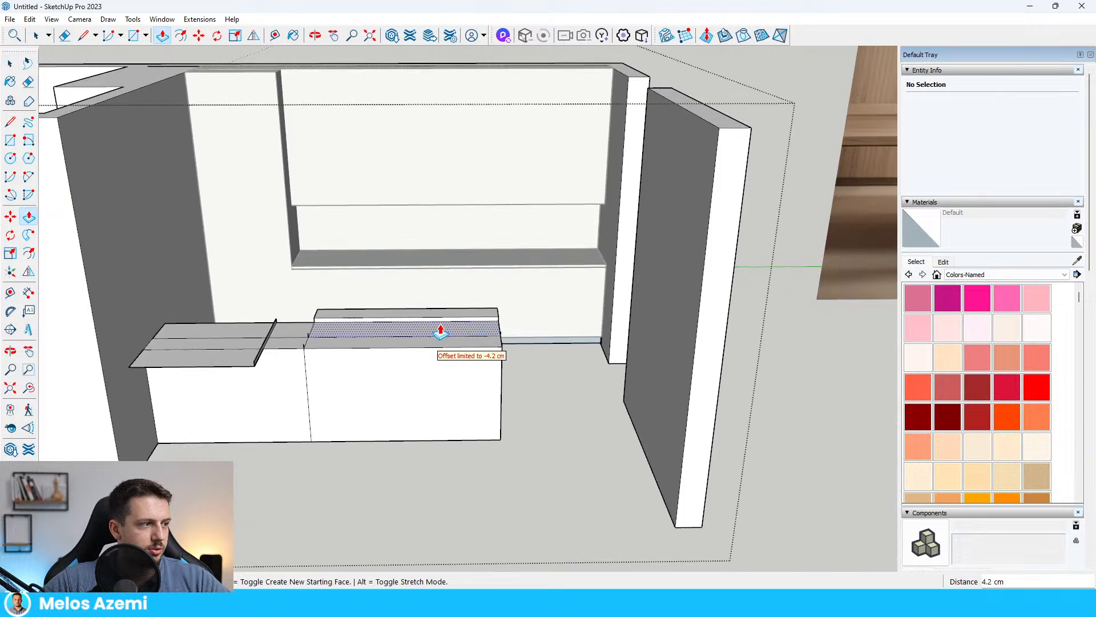
- Delete an edge beside the lowered part of the island top, and undo both the deletion and the tabletop push
{"action": "scroll", "coordinate": [309, 338], "scroll_direction": "up", "scroll_amount": 5}
{"action": "key", "text": "space"}
{"action": "scroll", "coordinate": [337, 345], "scroll_direction": "up", "scroll_amount": 1}
{"action": "middle_click_drag", "start_coordinate": [337, 345], "coordinate": [379, 346]}
{"action": "key", "text": "Delete"}
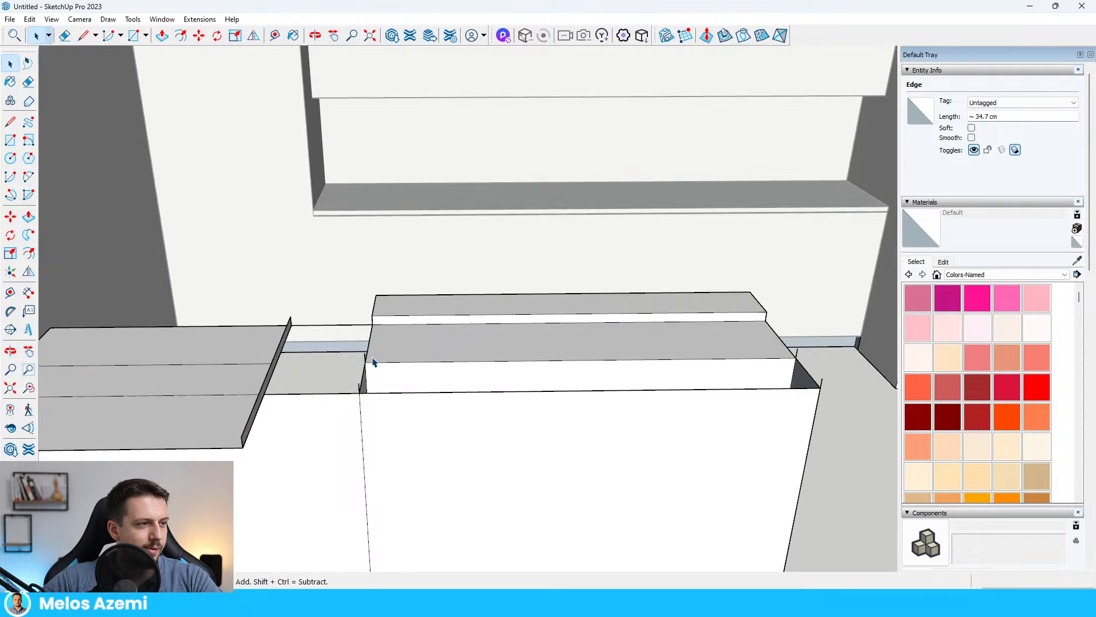
{"action": "key", "text": "ctrl+z"}
{"action": "key", "text": "ctrl+z"}
{"action": "key", "text": "shift+z"}
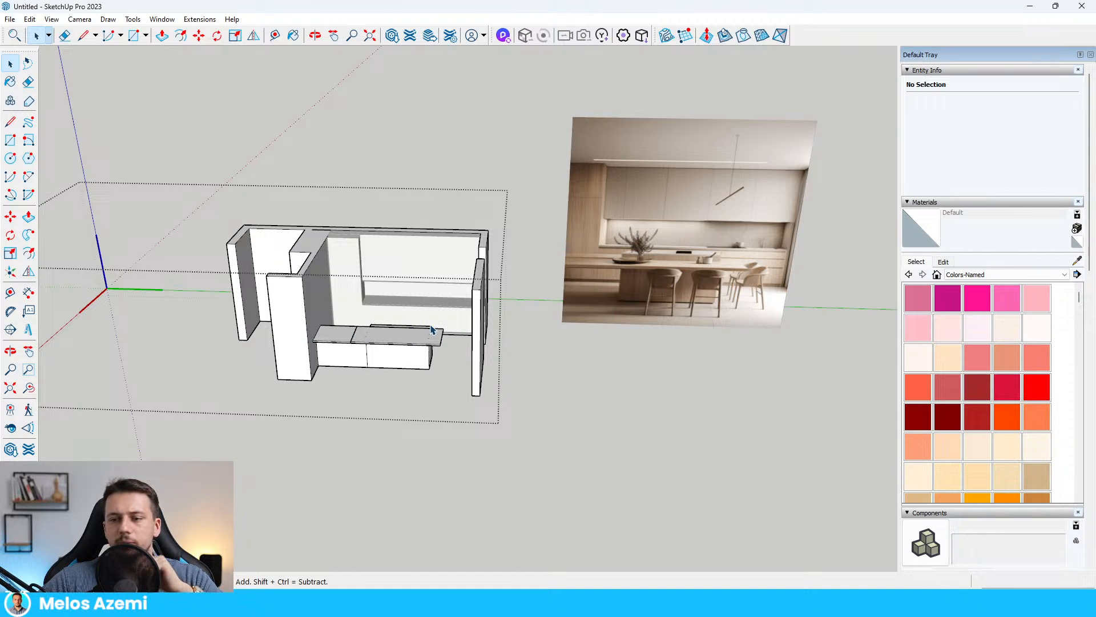
- Compare the tall cabinet, base cabinet and upper cabinet fronts with the door layout in the reference kitchen image
{"action": "scroll", "coordinate": [406, 333], "scroll_direction": "up", "scroll_amount": 4}
{"action": "scroll", "coordinate": [413, 331], "scroll_direction": "down", "scroll_amount": 5}
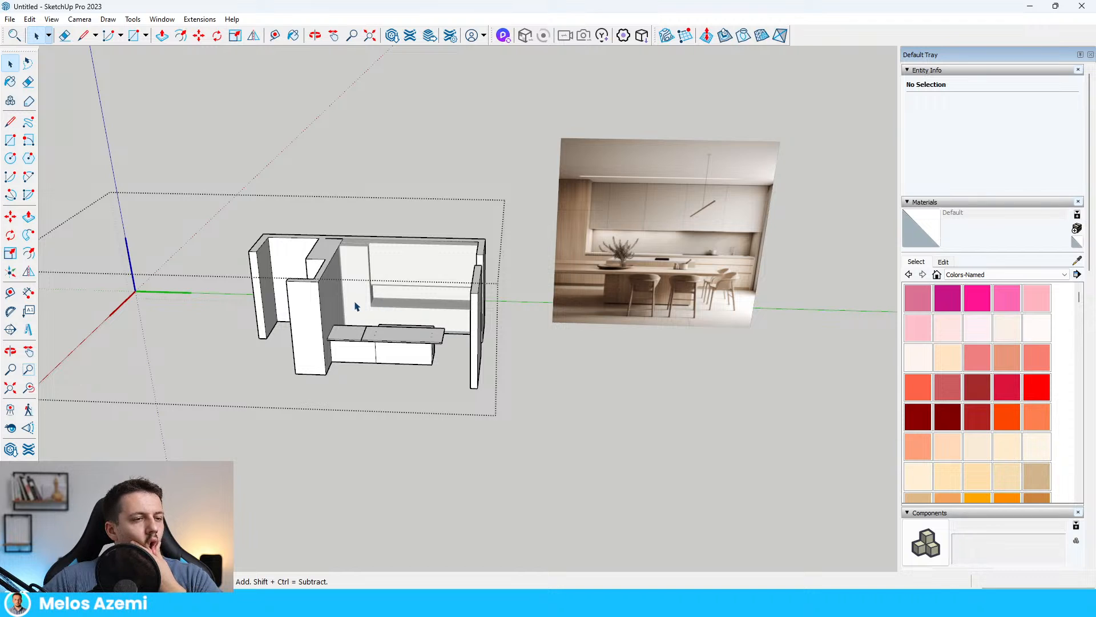
{"action": "left_click", "coordinate": [371, 408]}
{"action": "scroll", "coordinate": [416, 289], "scroll_direction": "up", "scroll_amount": 4}
{"action": "middle_click_drag", "start_coordinate": [417, 289], "coordinate": [424, 366]}
{"action": "scroll", "coordinate": [325, 306], "scroll_direction": "down", "scroll_amount": 4}
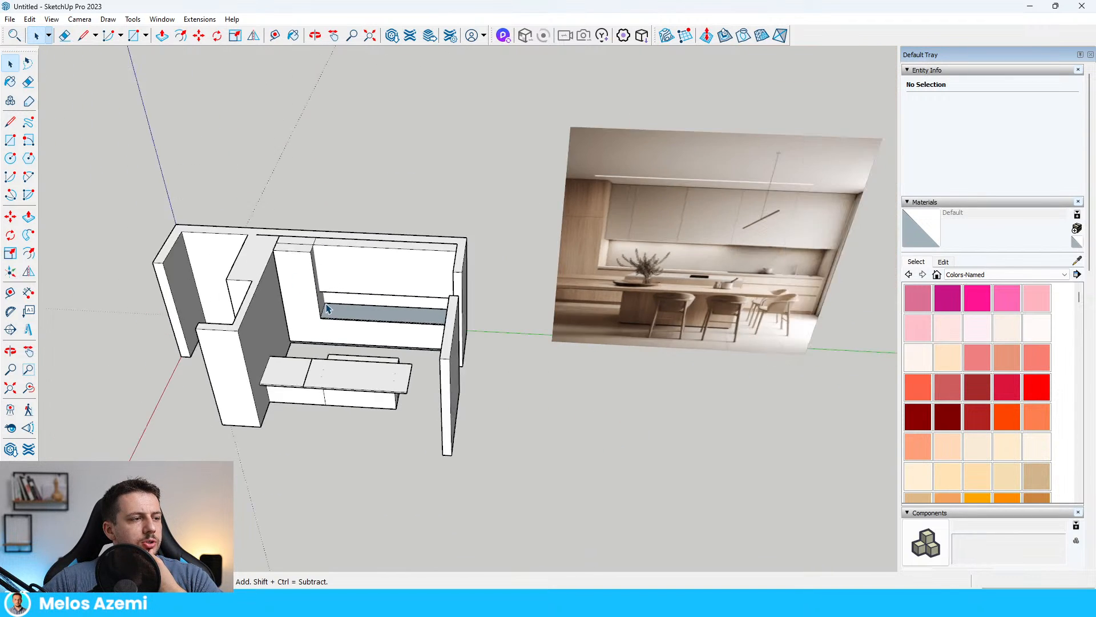
{"action": "middle_click_drag", "start_coordinate": [765, 289], "coordinate": [730, 219]}
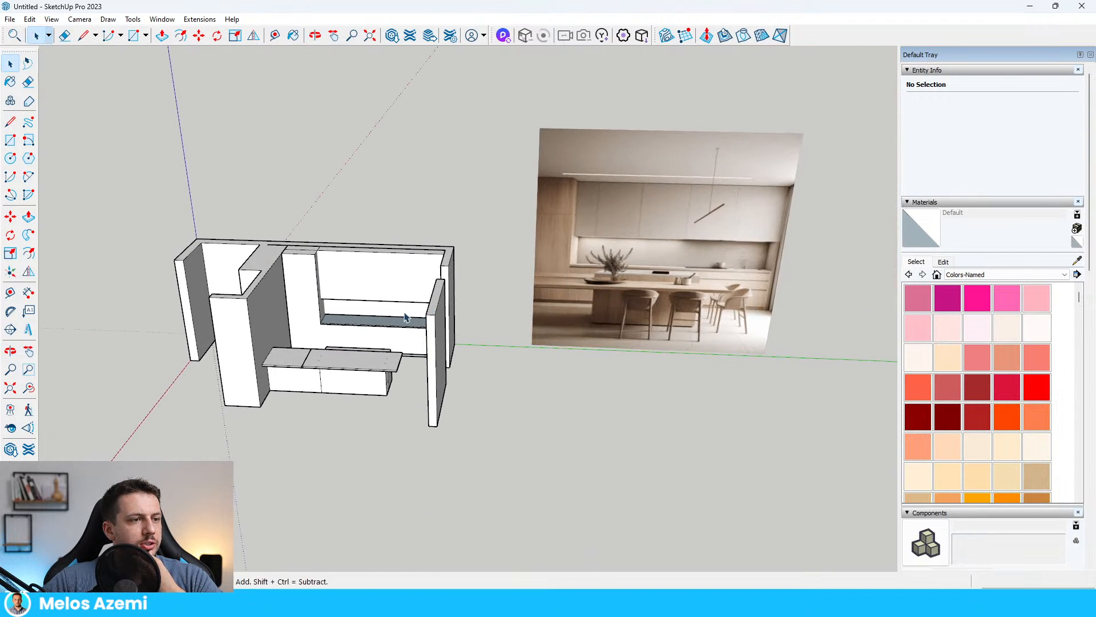
{"action": "scroll", "coordinate": [334, 316], "scroll_direction": "up", "scroll_amount": 5}
{"action": "double_click", "coordinate": [281, 349]}
{"action": "left_click", "coordinate": [267, 278]}
{"action": "scroll", "coordinate": [270, 276], "scroll_direction": "down", "scroll_amount": 4}
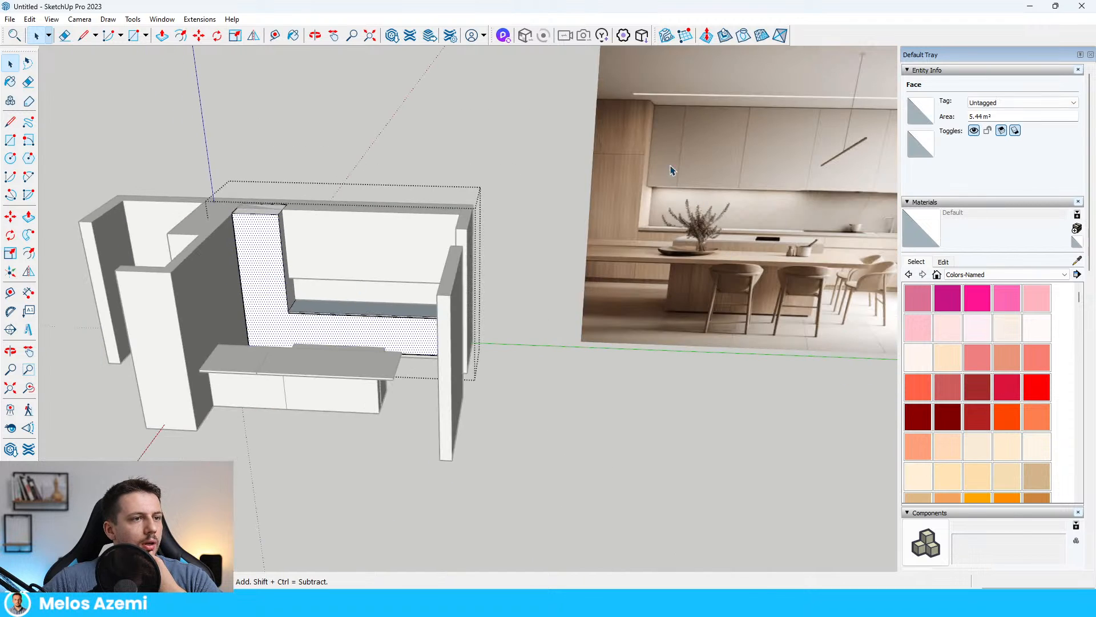
{"action": "scroll", "coordinate": [249, 236], "scroll_direction": "up", "scroll_amount": 4}
{"action": "scroll", "coordinate": [337, 222], "scroll_direction": "down", "scroll_amount": 4}
{"action": "scroll", "coordinate": [279, 282], "scroll_direction": "down", "scroll_amount": 2}
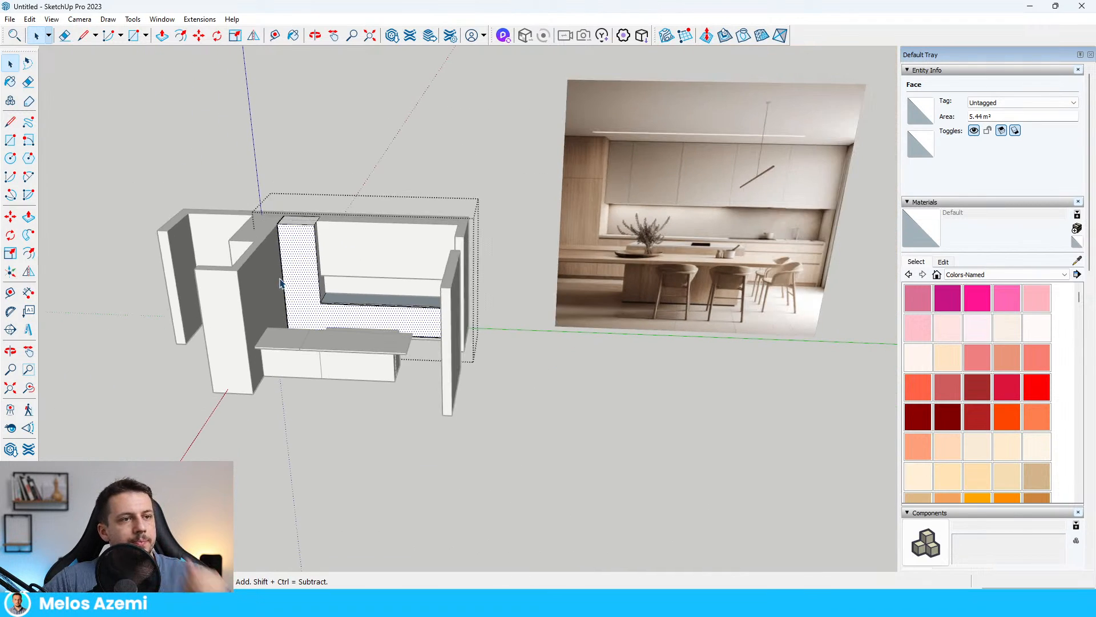
{"action": "left_click", "coordinate": [672, 171]}
- Measure the length of the upper cabinet block's lower front edge with the Line tool
{"action": "scroll", "coordinate": [279, 266], "scroll_direction": "up", "scroll_amount": 4}
{"action": "scroll", "coordinate": [479, 286], "scroll_direction": "up", "scroll_amount": 4}
{"action": "middle_click_drag", "start_coordinate": [478, 287], "coordinate": [474, 347]}
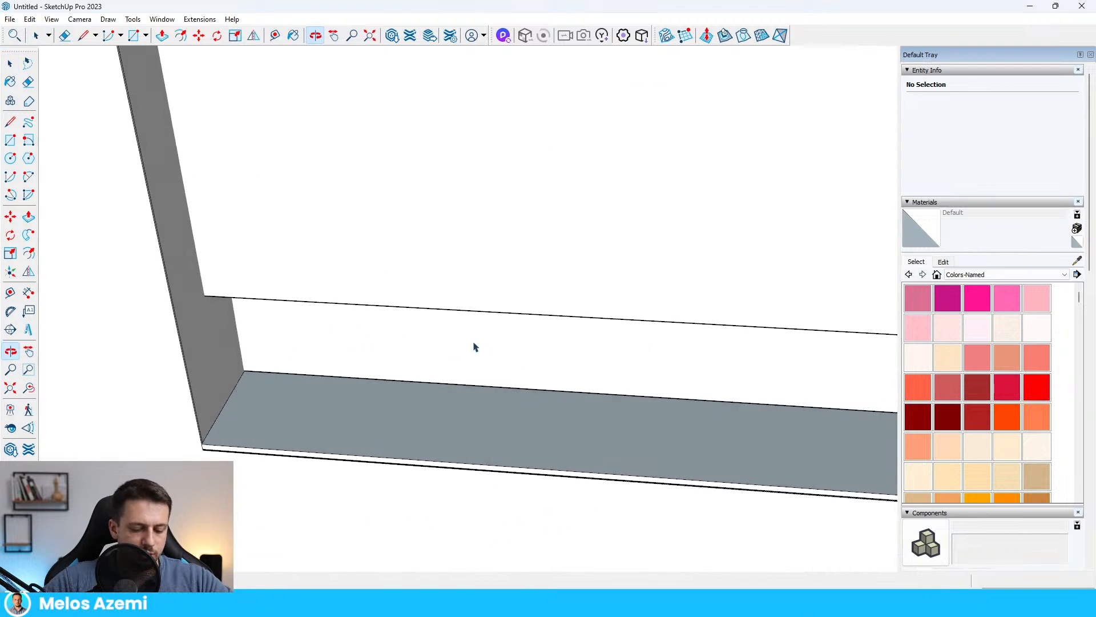
{"action": "key", "text": "l"}
{"action": "scroll", "coordinate": [290, 346], "scroll_direction": "up", "scroll_amount": 2}
{"action": "scroll", "coordinate": [134, 260], "scroll_direction": "up", "scroll_amount": 3}
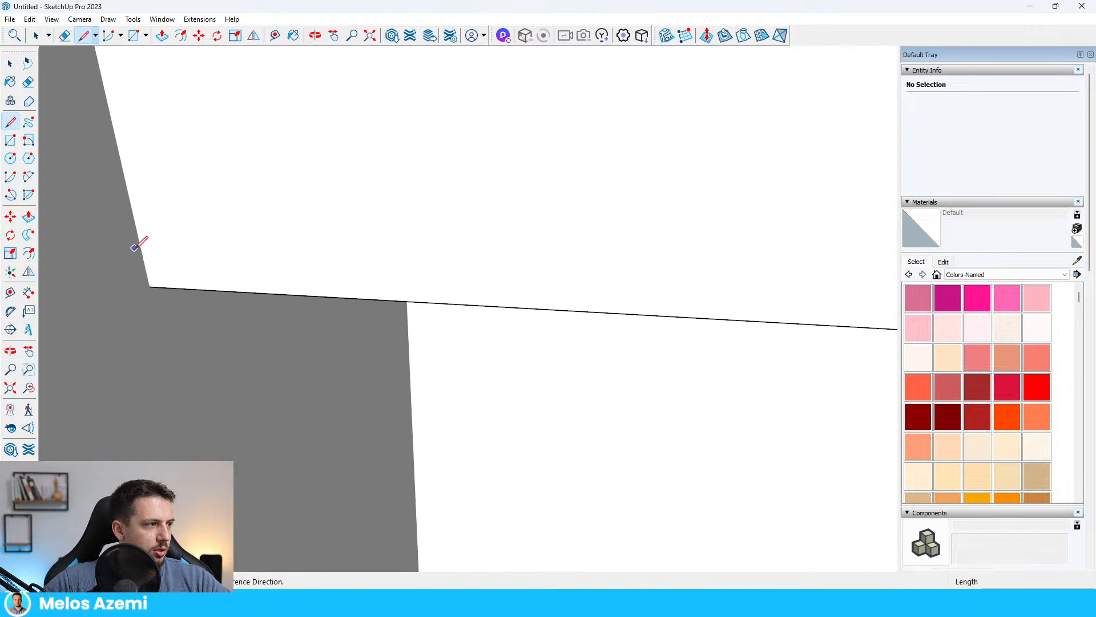
{"action": "left_click", "coordinate": [149, 286]}
{"action": "scroll", "coordinate": [147, 288], "scroll_direction": "down", "scroll_amount": 4}
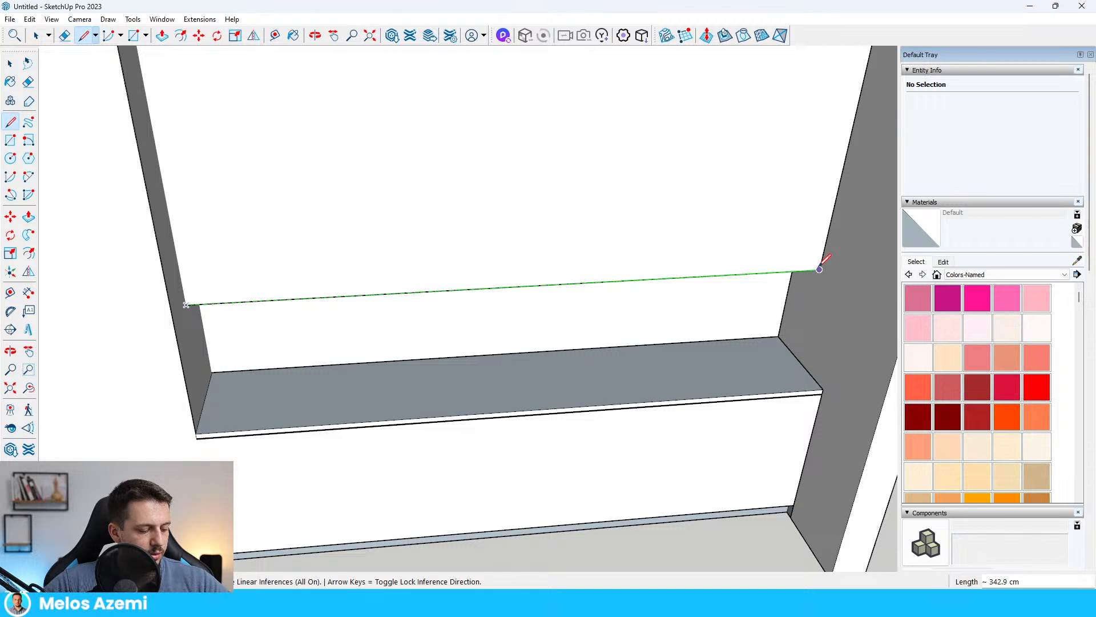
{"action": "key", "text": "Caps_Lock"}
{"action": "scroll", "coordinate": [444, 296], "scroll_direction": "down", "scroll_amount": 10}
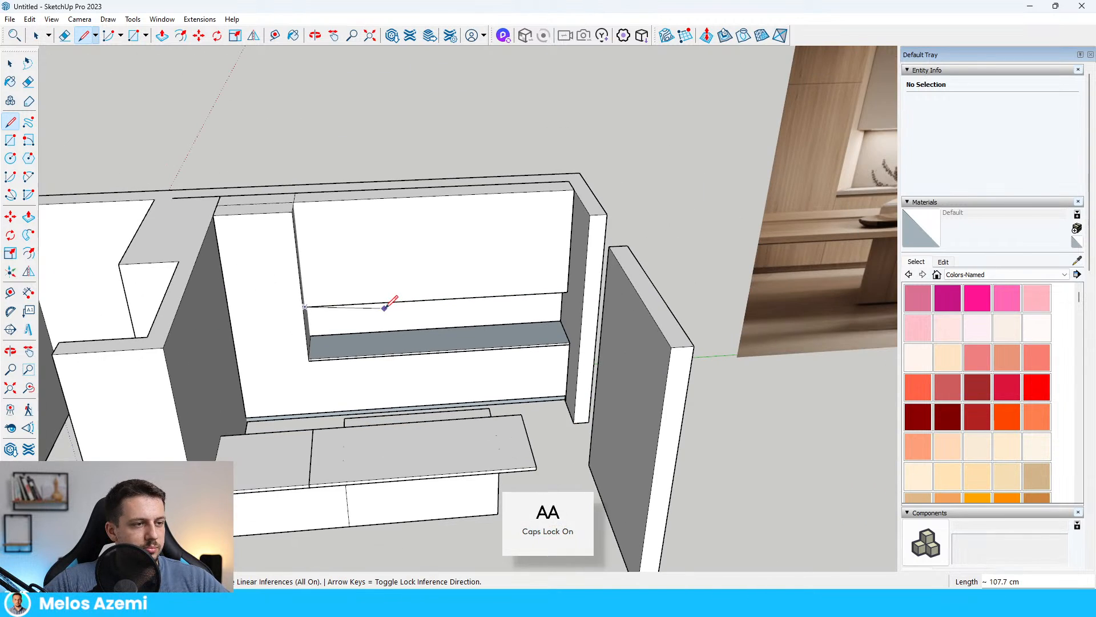
{"action": "scroll", "coordinate": [531, 286], "scroll_direction": "up", "scroll_amount": 5}
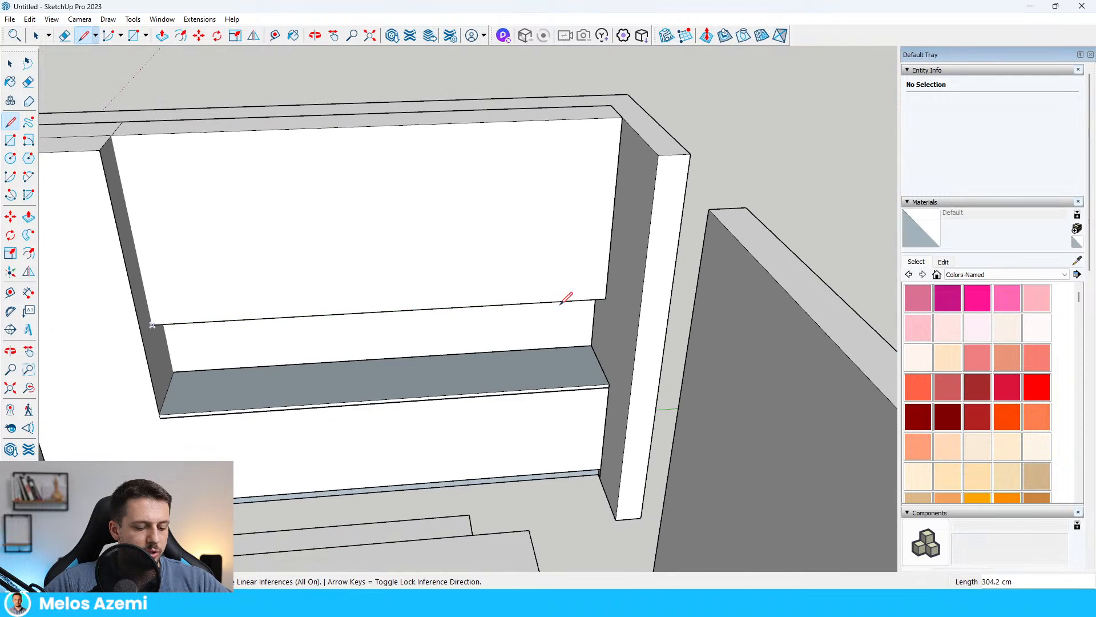
- Try to draw a door rectangle at the side-wall end of the upper cabinet front without opening its group
{"action": "key", "text": "r"}
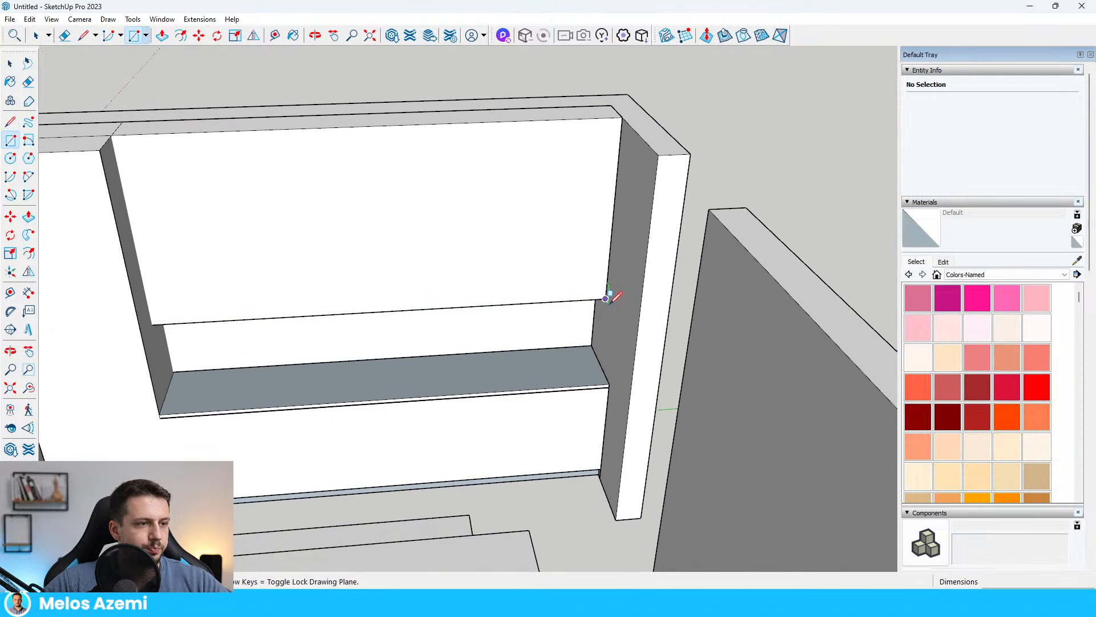
{"action": "left_click", "coordinate": [538, 120]}
{"action": "key", "text": "space"}
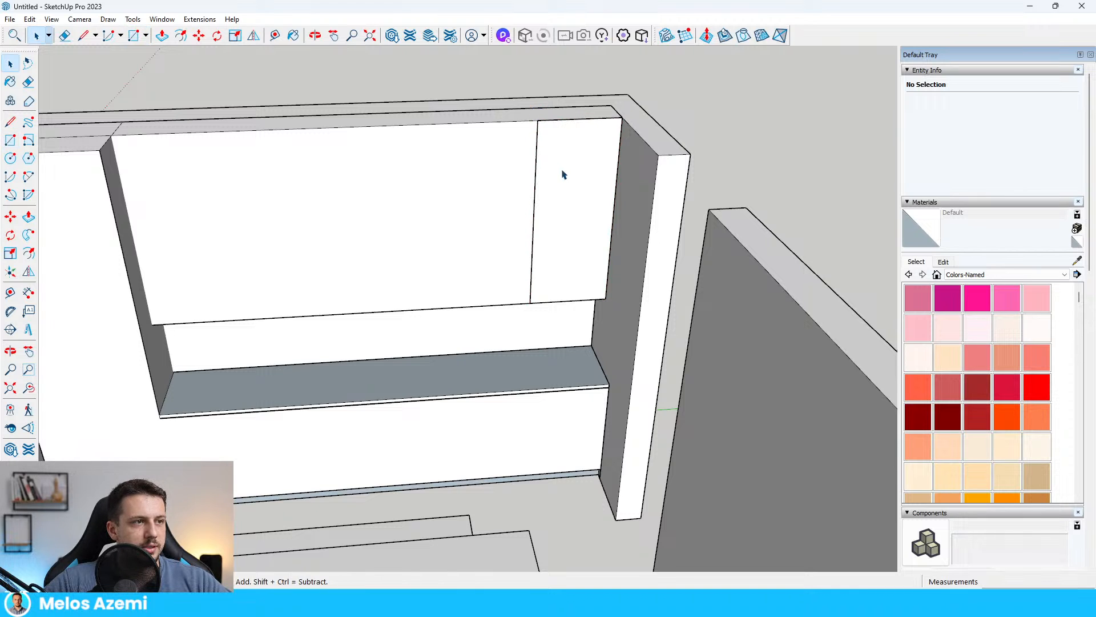
{"action": "scroll", "coordinate": [550, 142], "scroll_direction": "up", "scroll_amount": 3}
{"action": "left_click", "coordinate": [599, 184]}
{"action": "middle_click_drag", "start_coordinate": [600, 183], "coordinate": [533, 176]}
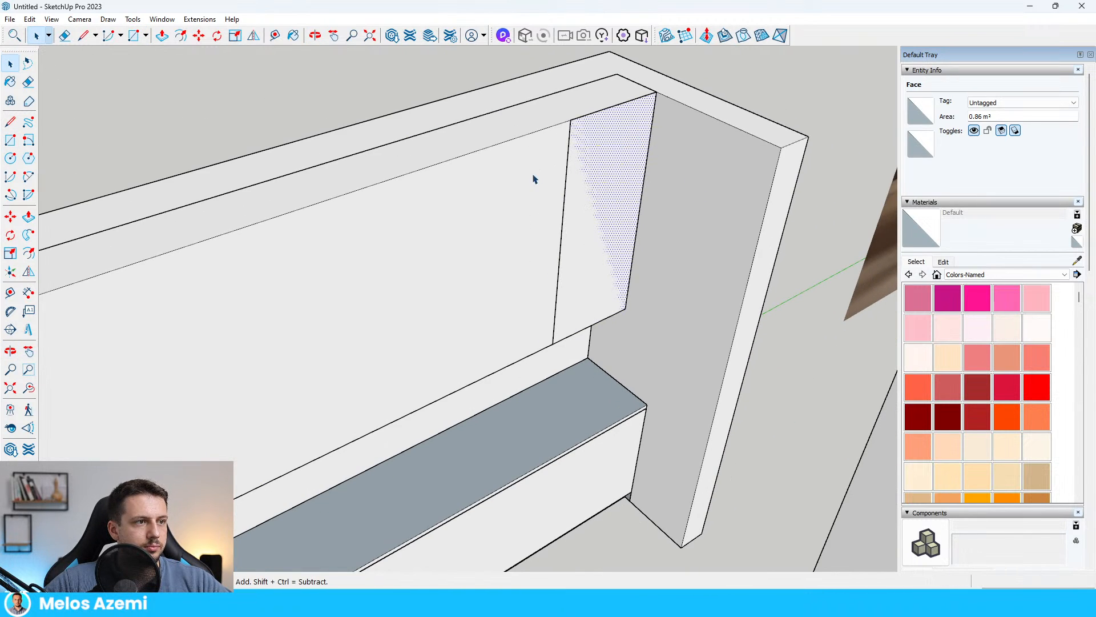
{"action": "key", "text": "ctrl+z"}
- Open the upper cabinet group and draw a full-height door rectangle, 144 by about 59.7 cm, on its front at the side-wall end
{"action": "double_click", "coordinate": [575, 206]}
{"action": "left_click", "coordinate": [612, 165]}
{"action": "key", "text": "e"}
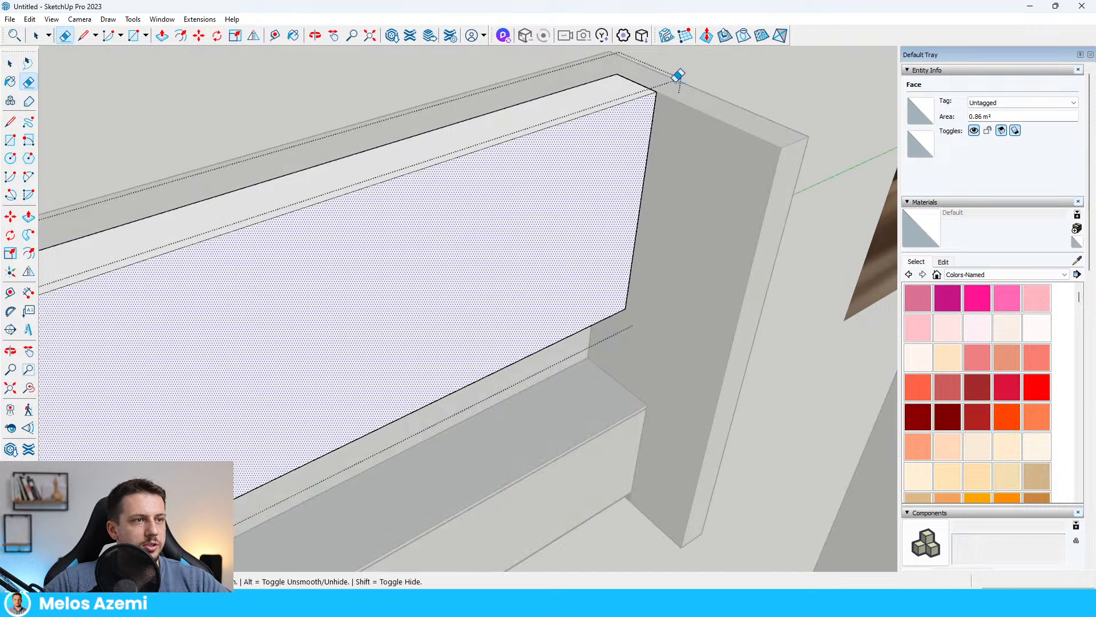
{"action": "left_click", "coordinate": [656, 90]}
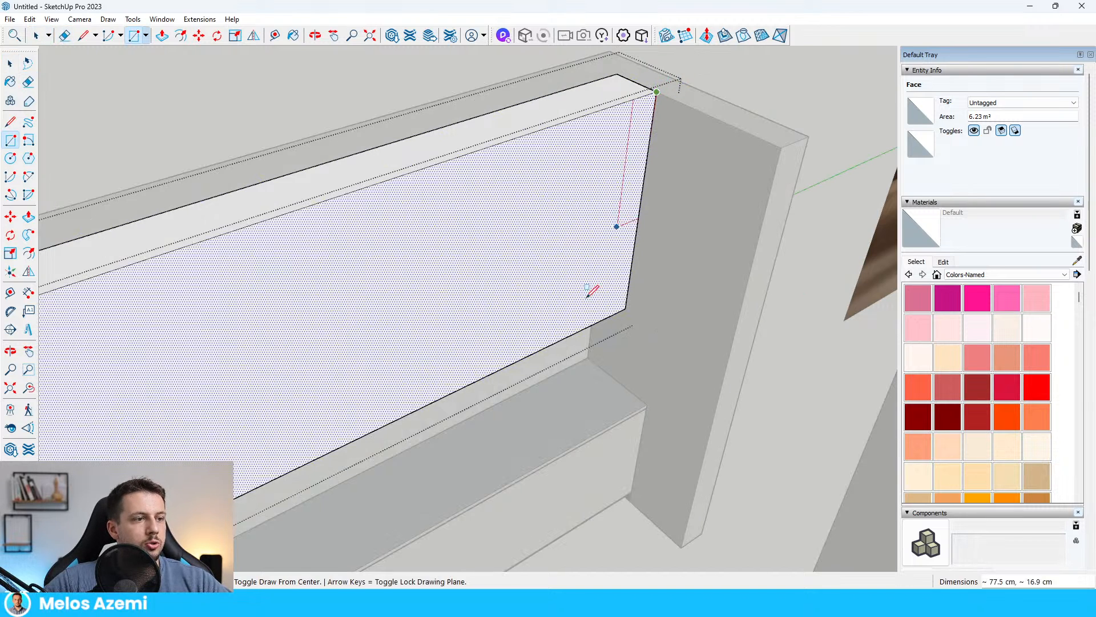
{"action": "left_click", "coordinate": [553, 342]}
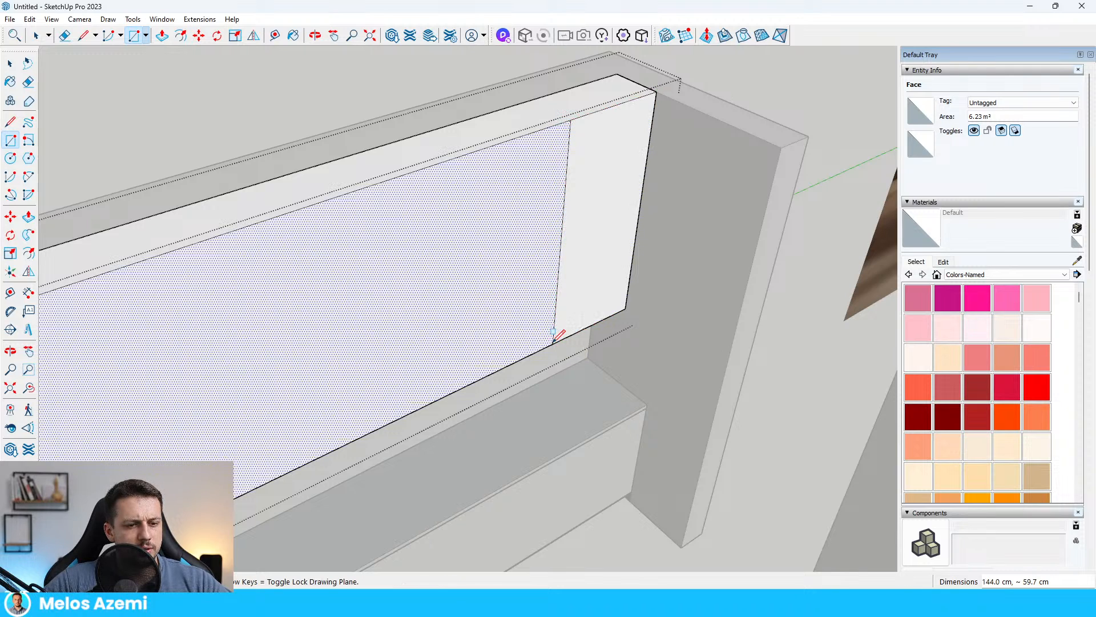
- Copy the door face along the upper cabinet front at about 60.4 cm spacing, leaving narrow gaps, and array it as 4x
{"action": "key", "text": "m"}
{"action": "middle_click_drag", "start_coordinate": [563, 306], "coordinate": [554, 173]}
{"action": "scroll", "coordinate": [600, 165], "scroll_direction": "up", "scroll_amount": 3}
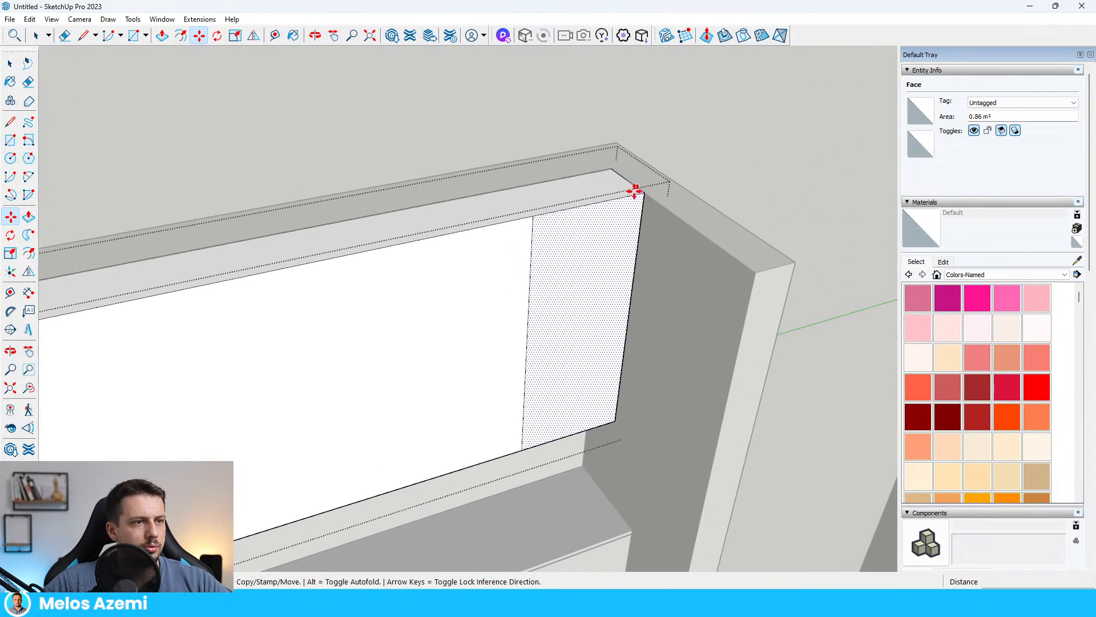
{"action": "left_click", "coordinate": [638, 192]}
{"action": "key", "text": "ctrl"}
{"action": "scroll", "coordinate": [521, 220], "scroll_direction": "up", "scroll_amount": 4}
{"action": "scroll", "coordinate": [535, 213], "scroll_direction": "up", "scroll_amount": 3}
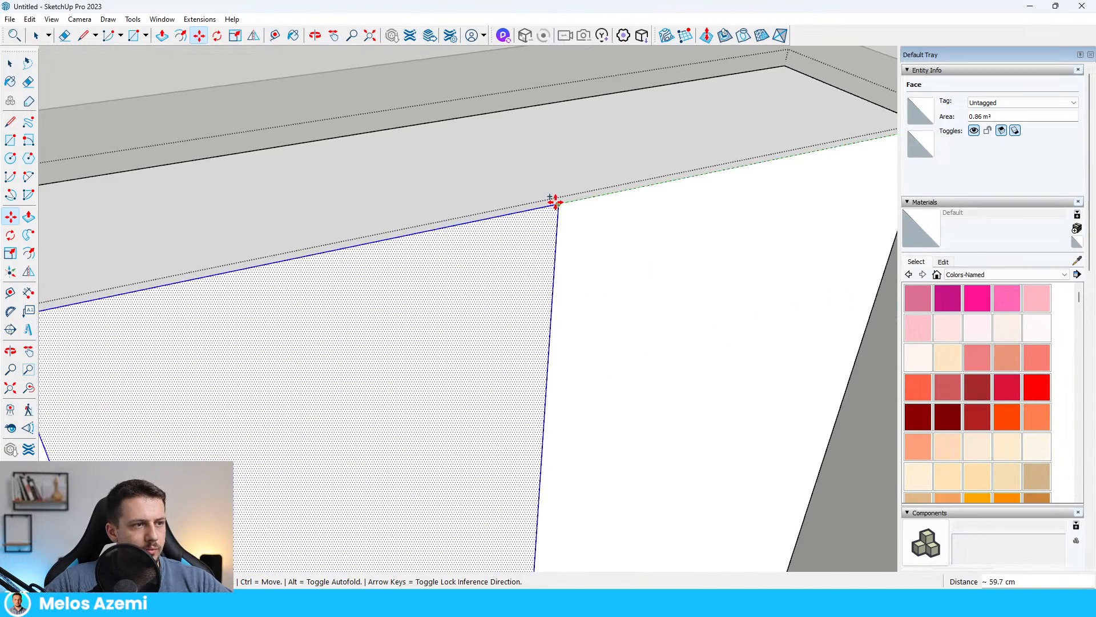
{"action": "scroll", "coordinate": [543, 212], "scroll_direction": "up", "scroll_amount": 2}
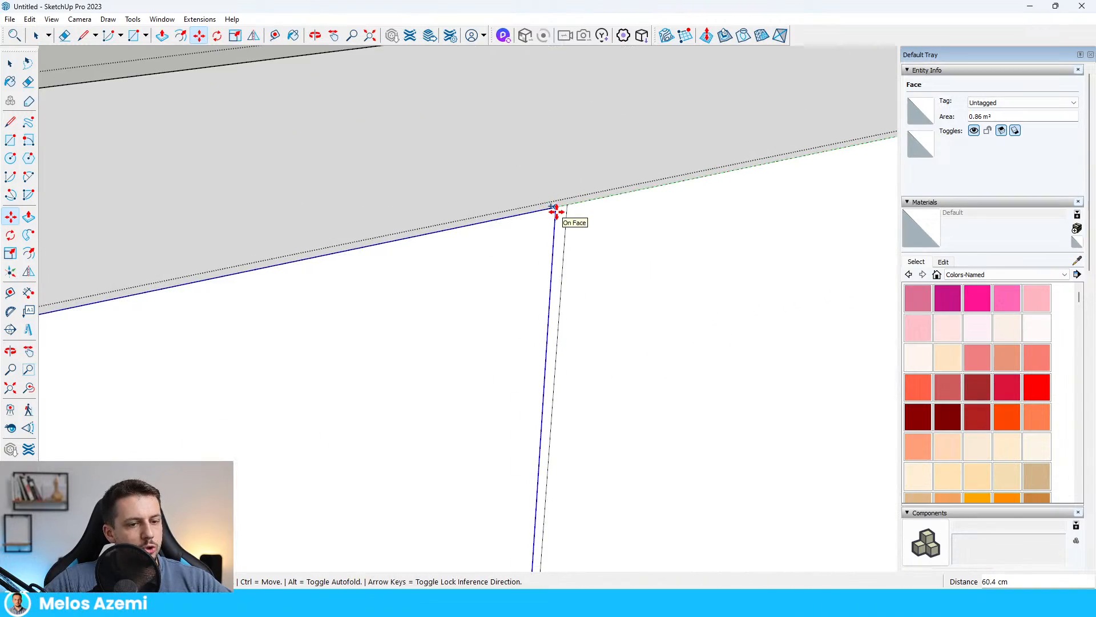
{"action": "scroll", "coordinate": [555, 213], "scroll_direction": "down", "scroll_amount": 2}
{"action": "scroll", "coordinate": [556, 213], "scroll_direction": "down", "scroll_amount": 3}
{"action": "left_click", "coordinate": [605, 147]}
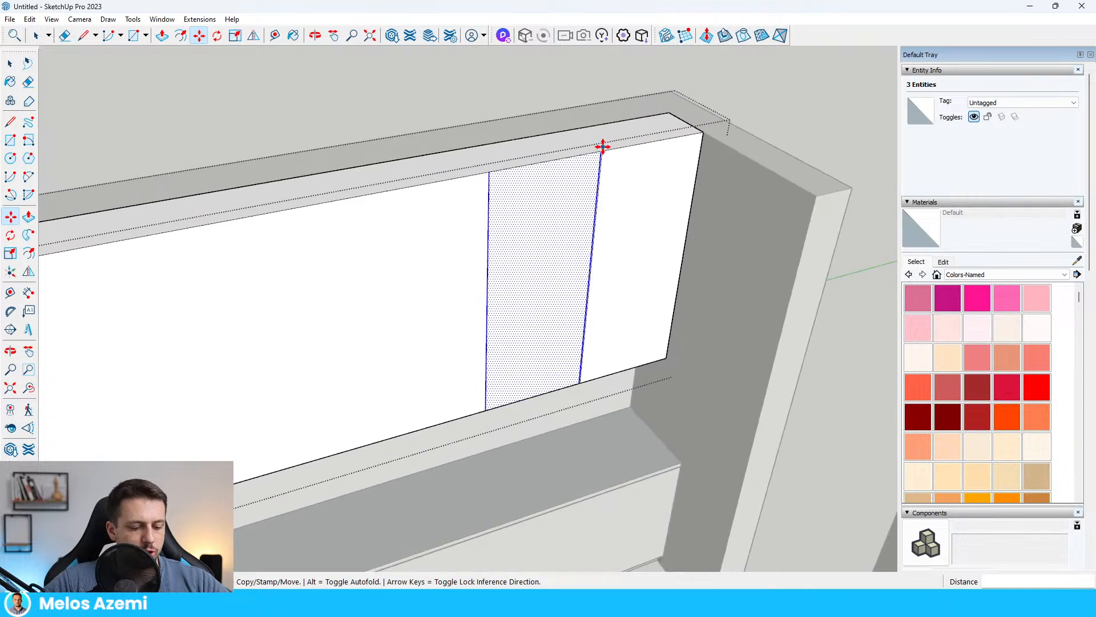
{"action": "type", "text": "4x"}
{"action": "key", "text": "Return"}
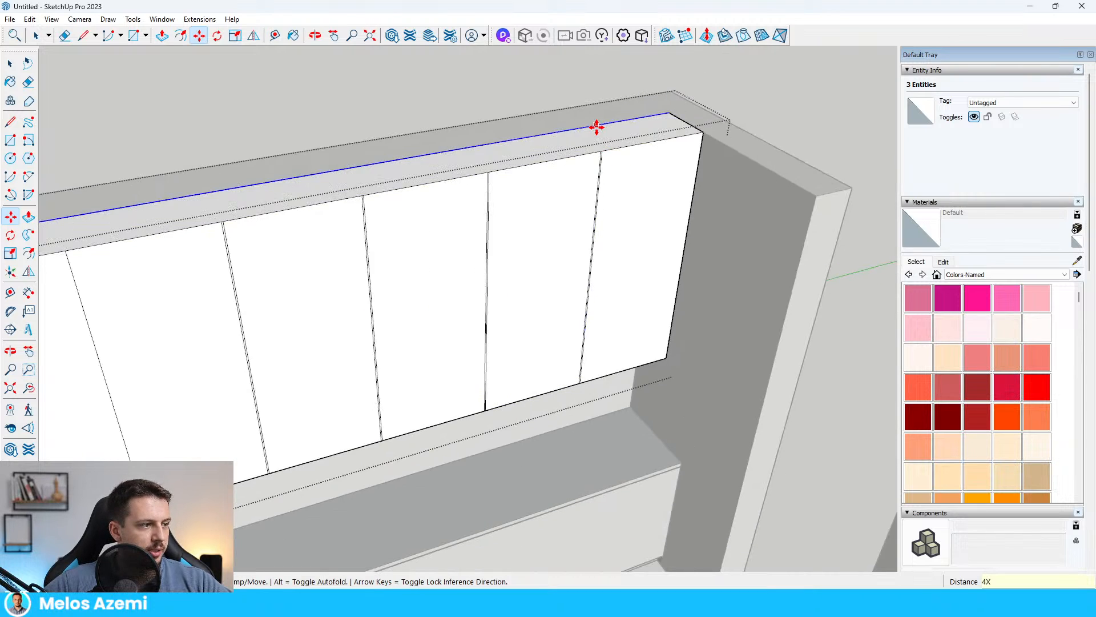
- Copy the leftmost upper-cabinet door divider edge 0.5 cm sideways to outline a narrow gap strip
{"action": "scroll", "coordinate": [566, 172], "scroll_direction": "down", "scroll_amount": 3}
{"action": "scroll", "coordinate": [181, 291], "scroll_direction": "up", "scroll_amount": 2}
{"action": "key", "text": "Escape"}
{"action": "middle_click_drag", "start_coordinate": [181, 292], "coordinate": [149, 295]}
{"action": "scroll", "coordinate": [263, 417], "scroll_direction": "up", "scroll_amount": 4}
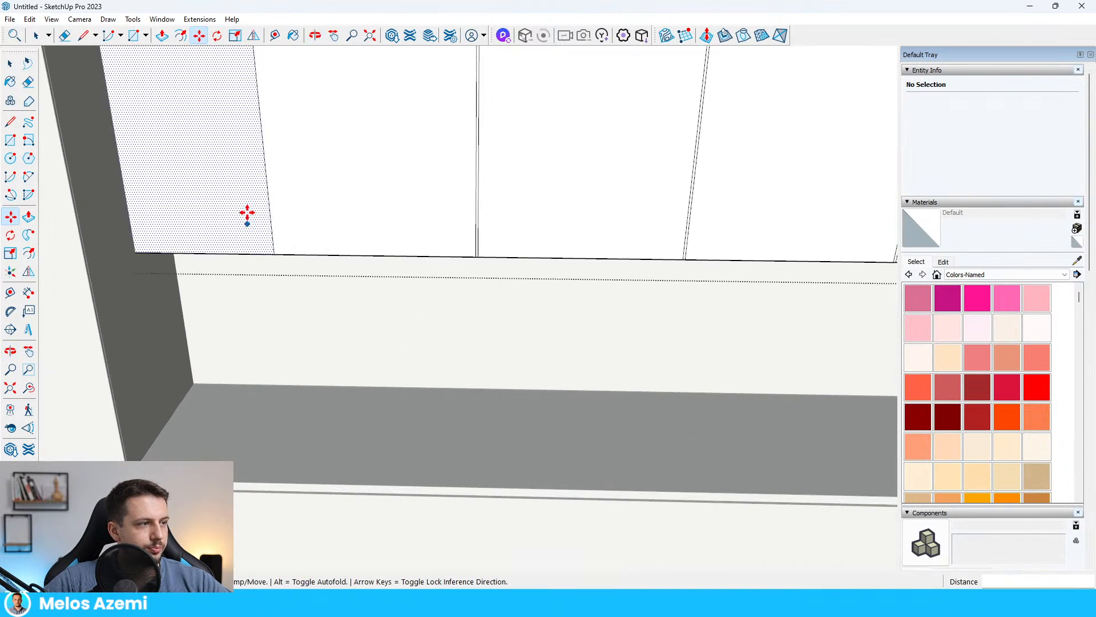
{"action": "scroll", "coordinate": [294, 274], "scroll_direction": "up", "scroll_amount": 3}
{"action": "scroll", "coordinate": [304, 271], "scroll_direction": "up", "scroll_amount": 2}
{"action": "left_click", "coordinate": [303, 272]}
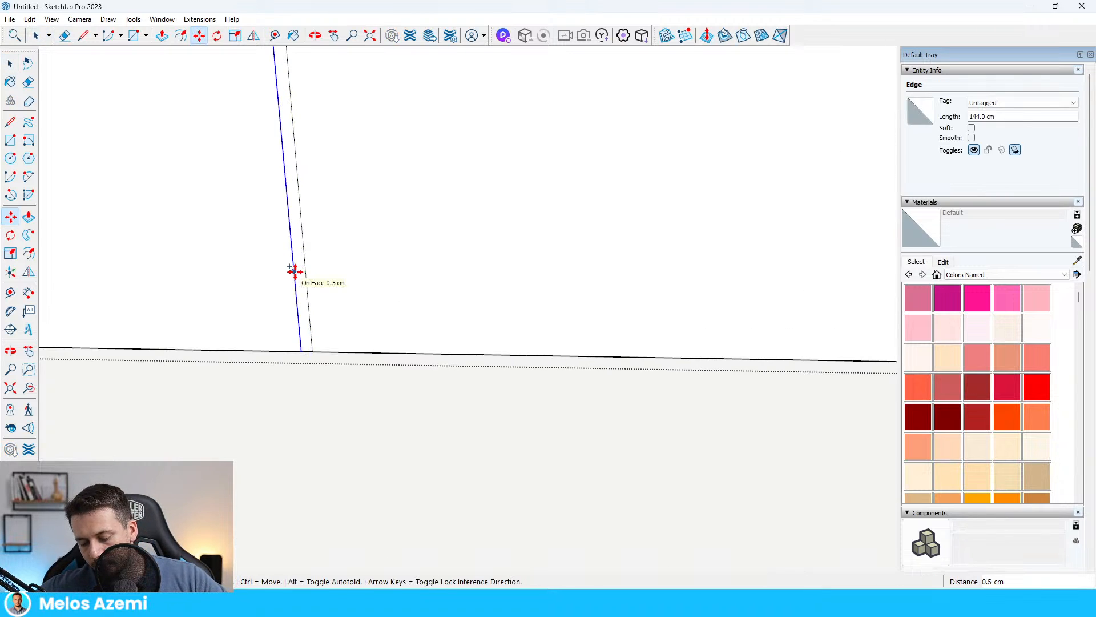
{"action": "key", "text": "Return"}
{"action": "scroll", "coordinate": [311, 393], "scroll_direction": "down", "scroll_amount": 5}
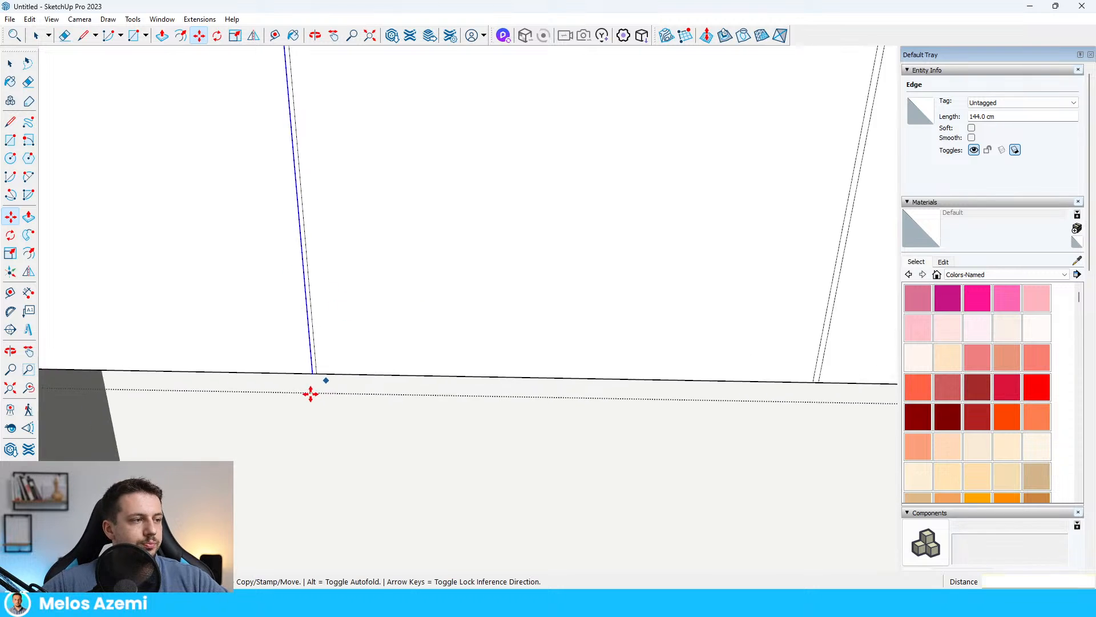
- Push the rightmost narrow strip between the upper-cabinet doors inward 1 cm to form a recessed gap
{"action": "key", "text": "space"}
{"action": "left_click", "coordinate": [646, 375]}
{"action": "scroll", "coordinate": [632, 382], "scroll_direction": "down", "scroll_amount": 2}
{"action": "key", "text": "p"}
{"action": "key", "text": "space"}
{"action": "scroll", "coordinate": [713, 377], "scroll_direction": "up", "scroll_amount": 8}
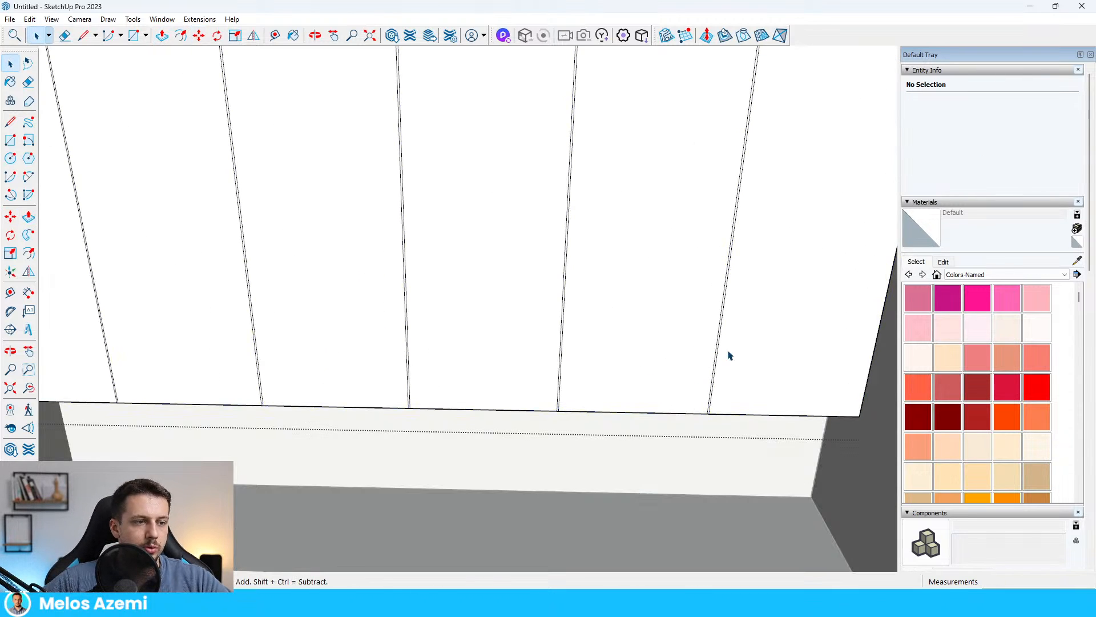
{"action": "left_click", "coordinate": [626, 461]}
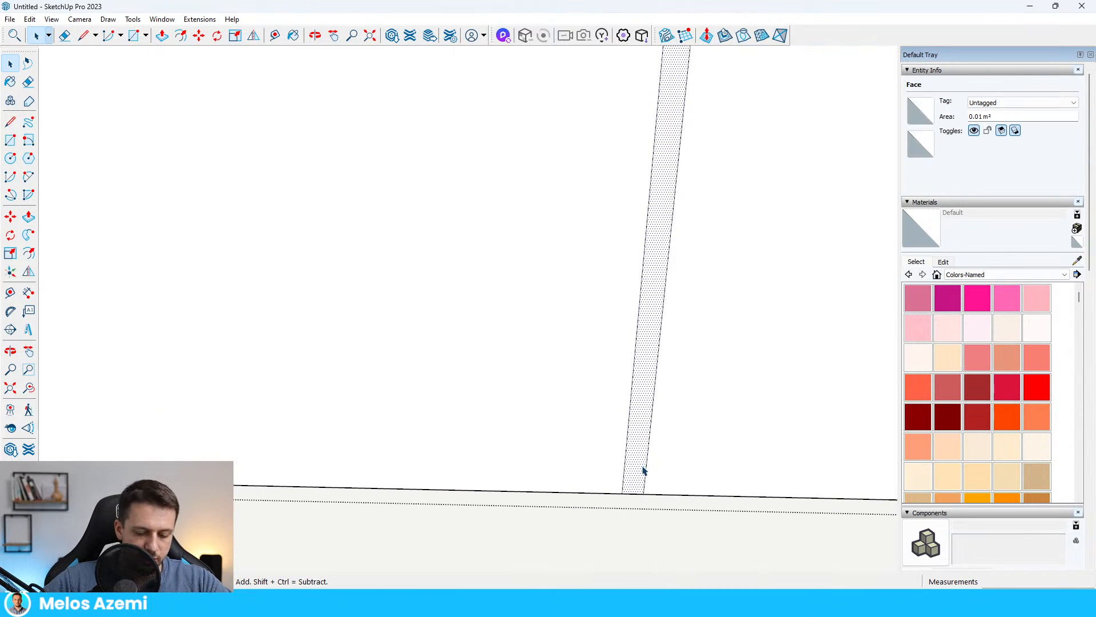
{"action": "key", "text": "p"}
{"action": "left_click", "coordinate": [642, 468]}
{"action": "key", "text": "Return"}
{"action": "scroll", "coordinate": [747, 404], "scroll_direction": "down", "scroll_amount": 4}
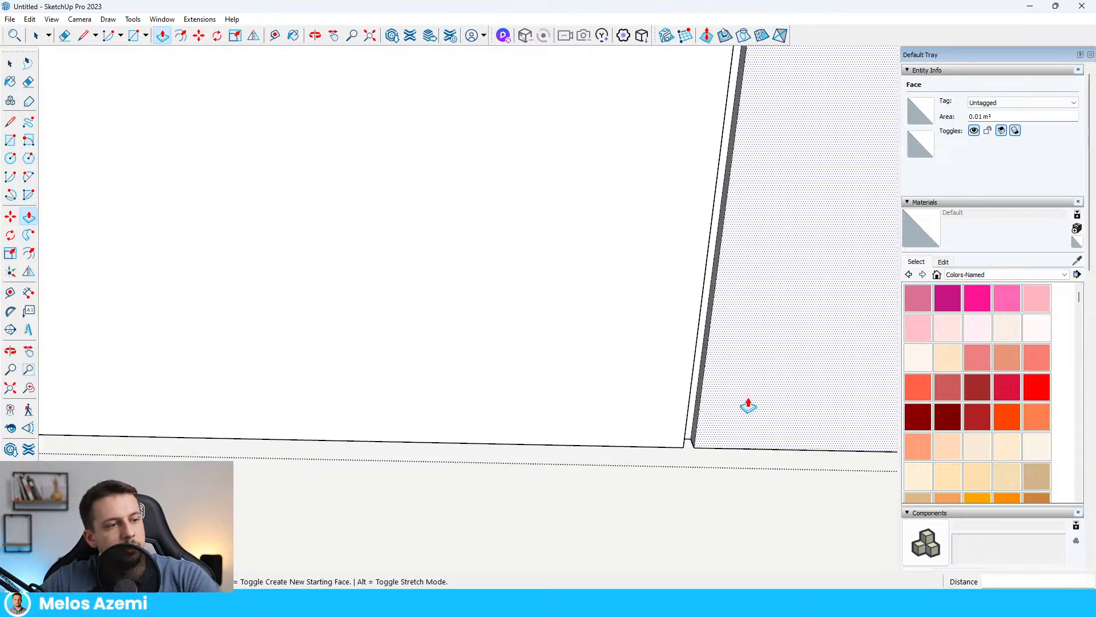
- Repeat the same 1 cm inward push on the remaining gap strips between the upper-cabinet doors
{"action": "scroll", "coordinate": [593, 424], "scroll_direction": "up", "scroll_amount": 6}
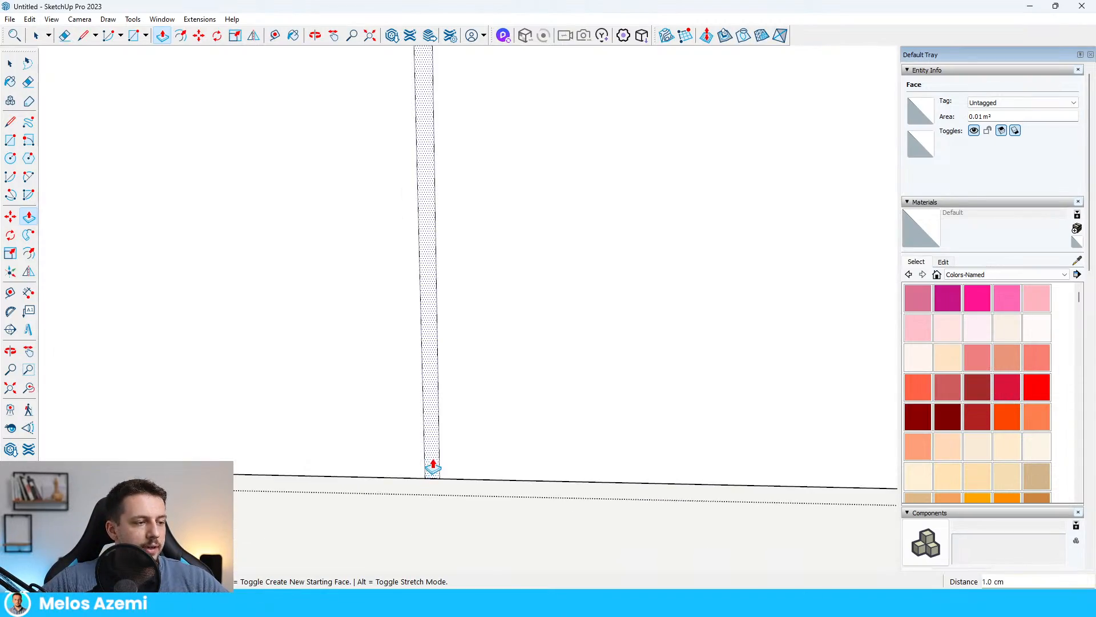
{"action": "double_click", "coordinate": [433, 465]}
{"action": "scroll", "coordinate": [630, 390], "scroll_direction": "down", "scroll_amount": 6}
{"action": "scroll", "coordinate": [418, 359], "scroll_direction": "up", "scroll_amount": 4}
{"action": "scroll", "coordinate": [423, 361], "scroll_direction": "up", "scroll_amount": 3}
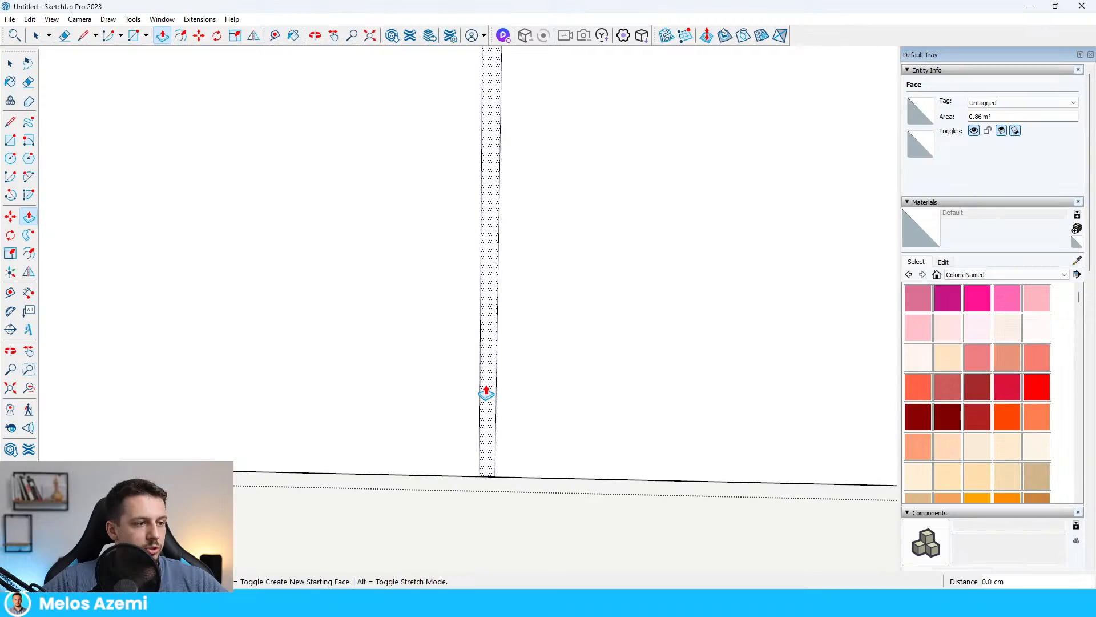
{"action": "double_click", "coordinate": [488, 392]}
{"action": "scroll", "coordinate": [524, 367], "scroll_direction": "down", "scroll_amount": 6}
{"action": "scroll", "coordinate": [317, 366], "scroll_direction": "down", "scroll_amount": 3}
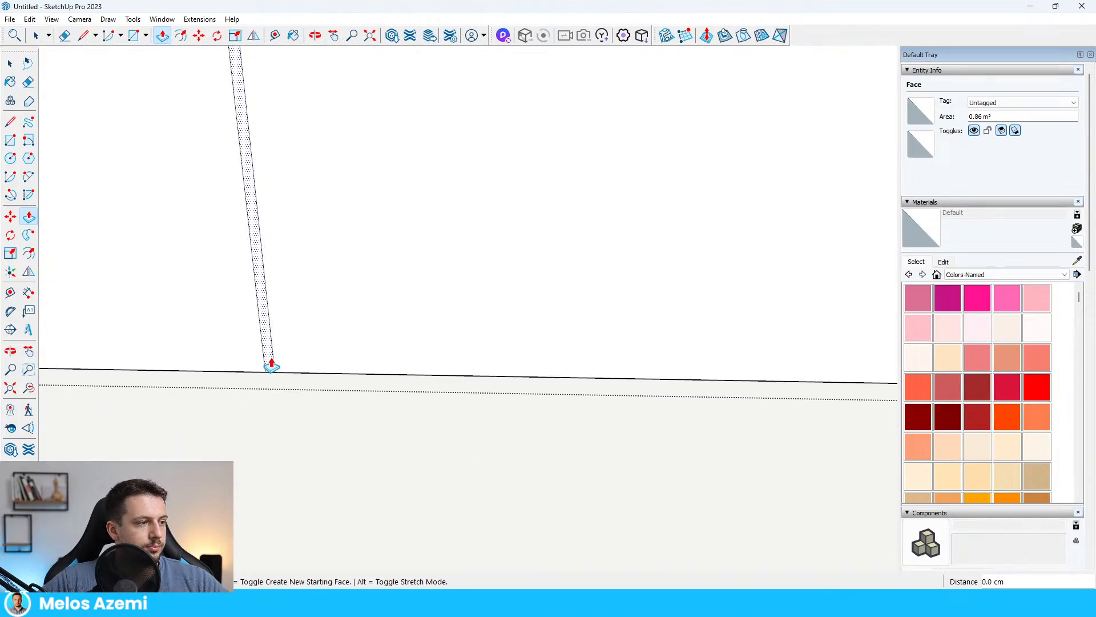
{"action": "scroll", "coordinate": [473, 321], "scroll_direction": "up", "scroll_amount": 3}
{"action": "scroll", "coordinate": [411, 298], "scroll_direction": "down", "scroll_amount": 3}
{"action": "scroll", "coordinate": [510, 341], "scroll_direction": "up", "scroll_amount": 4}
{"action": "double_click", "coordinate": [509, 341]}
{"action": "scroll", "coordinate": [477, 345], "scroll_direction": "down", "scroll_amount": 10}
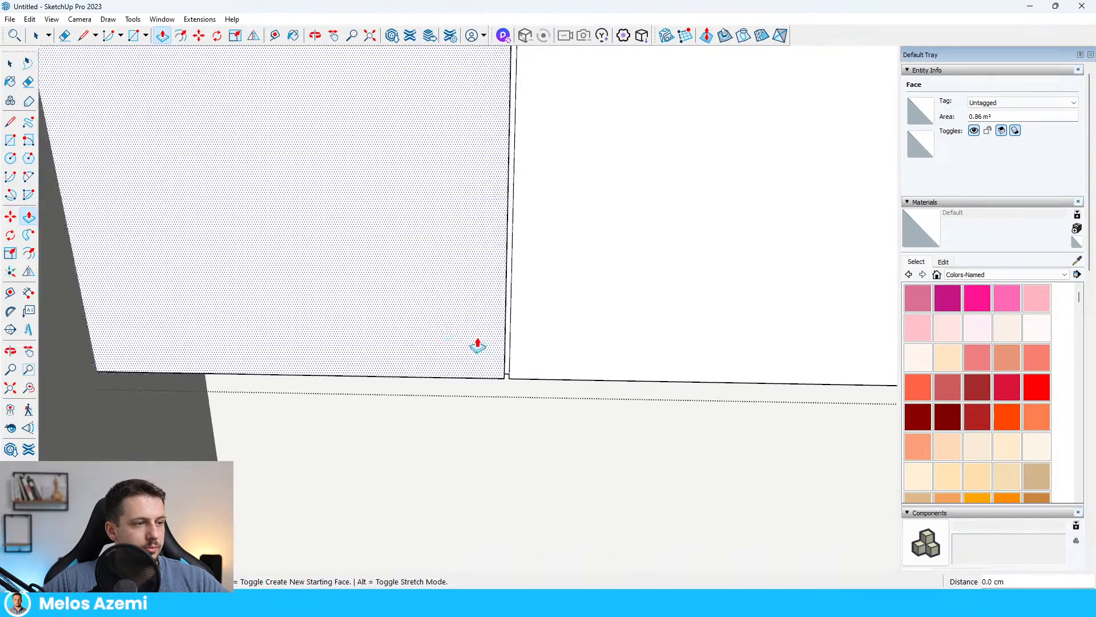
- Pull the recessed strip between the fourth and fifth upper doors back out flush with the door fronts
{"action": "key", "text": "space"}
{"action": "scroll", "coordinate": [374, 317], "scroll_direction": "up", "scroll_amount": 2}
{"action": "scroll", "coordinate": [377, 319], "scroll_direction": "up", "scroll_amount": 5}
{"action": "middle_click_drag", "start_coordinate": [377, 319], "coordinate": [376, 280]}
{"action": "scroll", "coordinate": [371, 285], "scroll_direction": "down", "scroll_amount": 7}
{"action": "scroll", "coordinate": [370, 286], "scroll_direction": "down", "scroll_amount": 1}
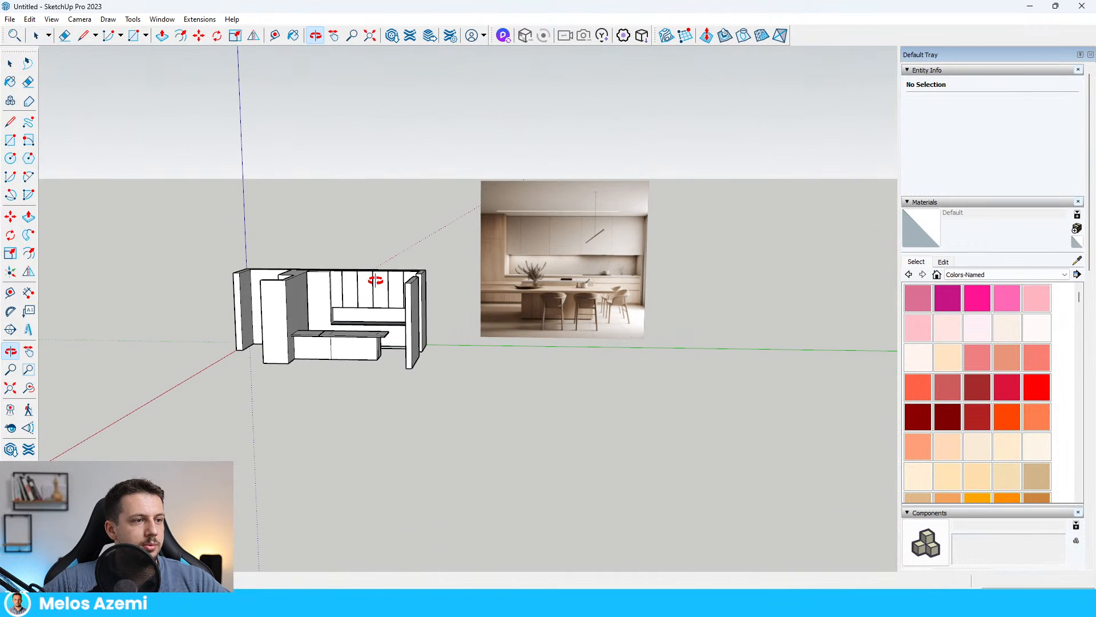
{"action": "scroll", "coordinate": [377, 285], "scroll_direction": "up", "scroll_amount": 8}
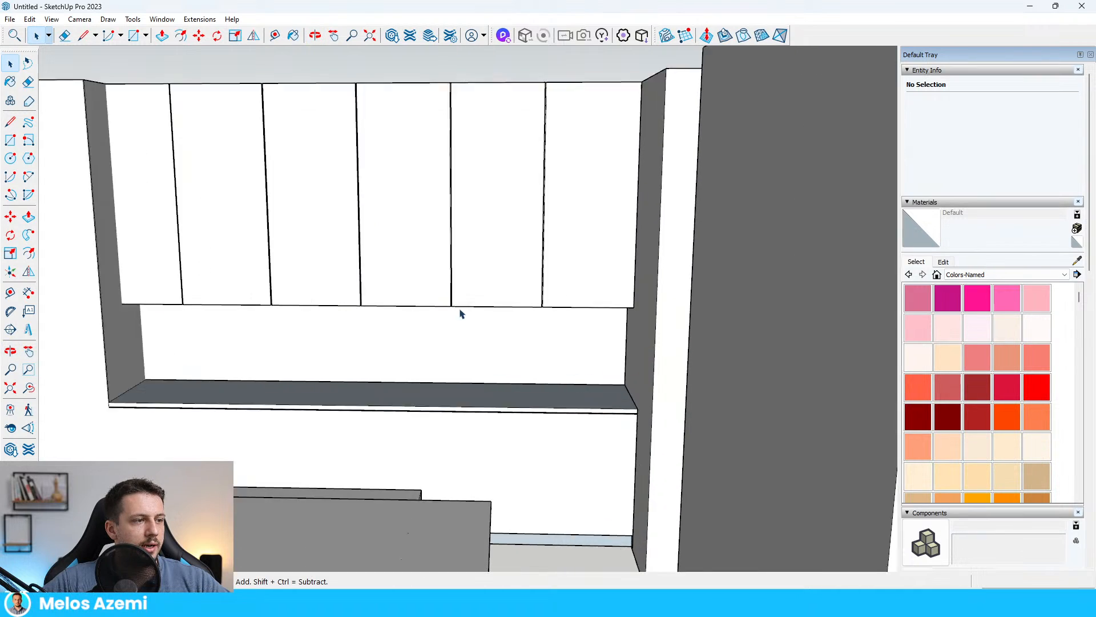
{"action": "scroll", "coordinate": [409, 285], "scroll_direction": "down", "scroll_amount": 3}
{"action": "scroll", "coordinate": [450, 299], "scroll_direction": "up", "scroll_amount": 2}
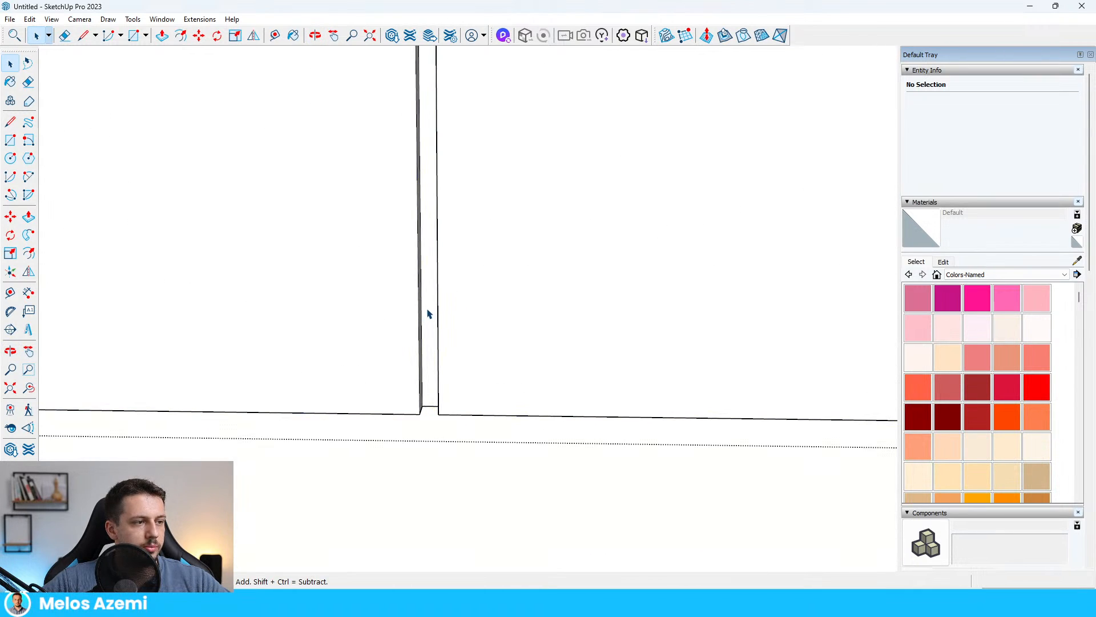
{"action": "left_click", "coordinate": [428, 314]}
{"action": "key", "text": "p"}
{"action": "left_click", "coordinate": [429, 314]}
{"action": "left_click", "coordinate": [619, 417]}
{"action": "key", "text": "space"}
- Delete the two vertical edges of the flush strip to merge the fourth and fifth upper doors into one
{"action": "scroll", "coordinate": [461, 390], "scroll_direction": "up", "scroll_amount": 2}
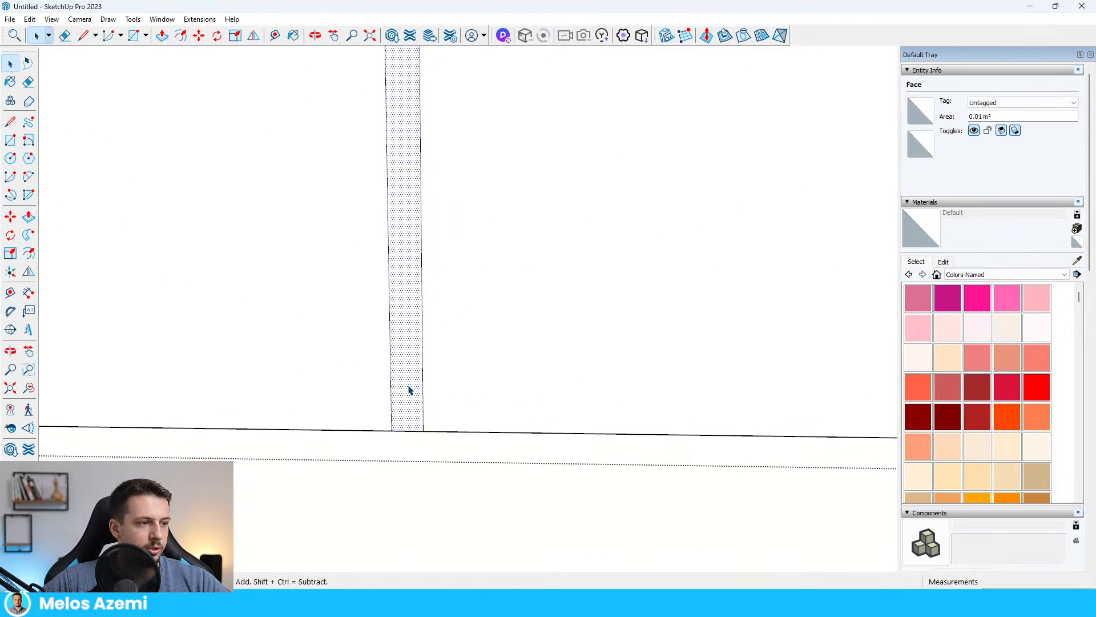
{"action": "left_click", "coordinate": [382, 397]}
{"action": "left_click", "coordinate": [391, 395]}
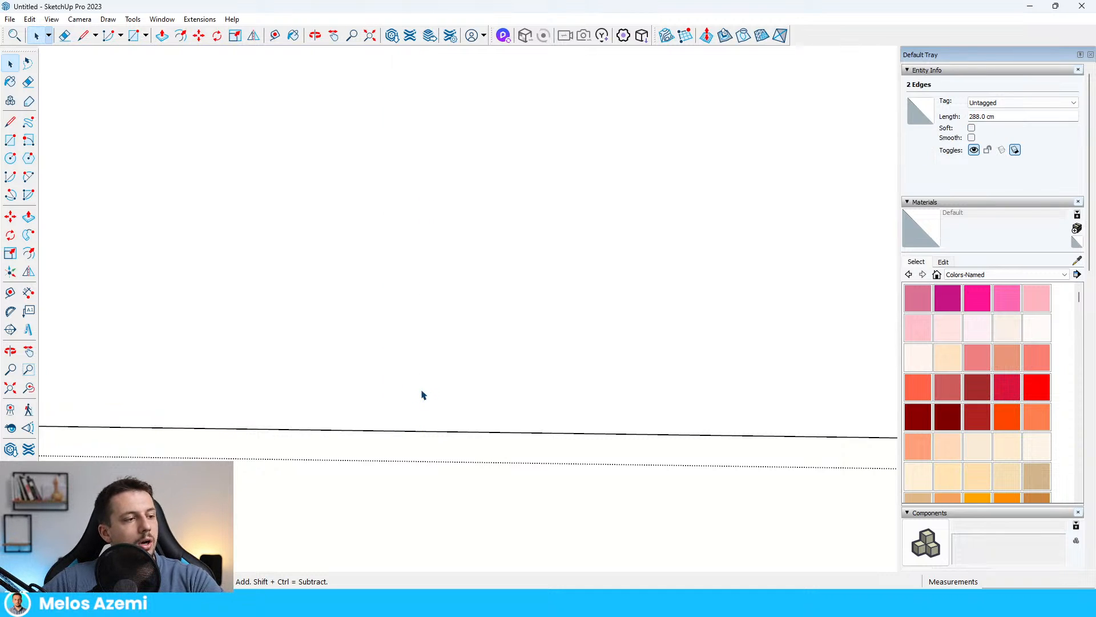
- Draw a rectangle about 90 cm wide and 62.5 cm high across the upper front of the tall cabinet
{"action": "scroll", "coordinate": [434, 394], "scroll_direction": "down", "scroll_amount": 10}
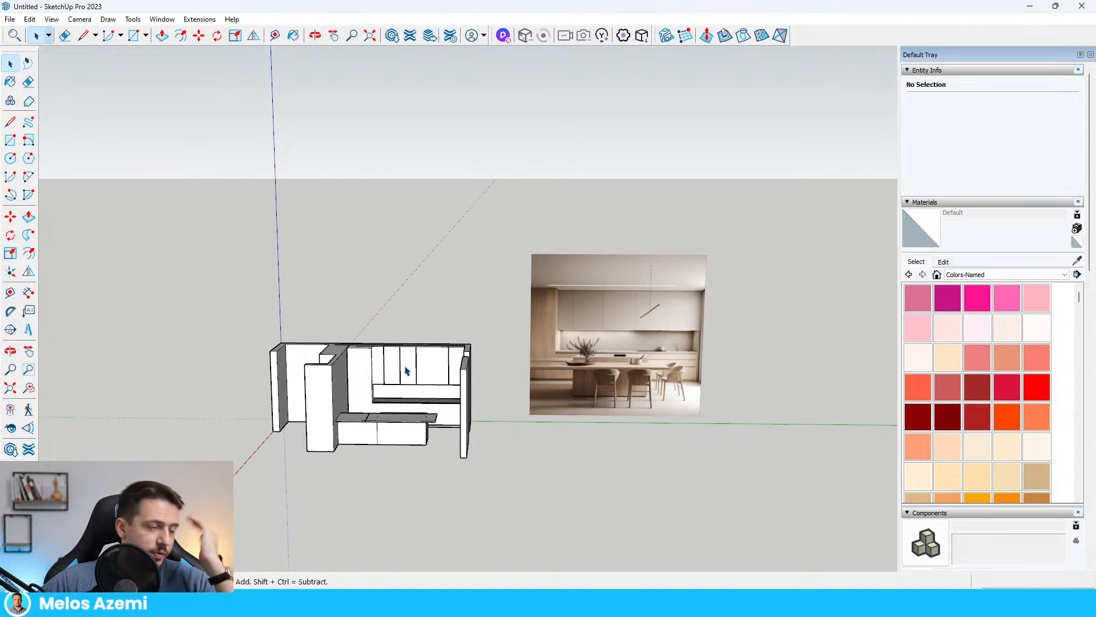
{"action": "scroll", "coordinate": [405, 371], "scroll_direction": "up", "scroll_amount": 8}
{"action": "double_click", "coordinate": [257, 404]}
{"action": "scroll", "coordinate": [435, 294], "scroll_direction": "down", "scroll_amount": 3}
{"action": "left_click", "coordinate": [269, 322]}
{"action": "scroll", "coordinate": [251, 316], "scroll_direction": "up", "scroll_amount": 5}
{"action": "key", "text": "r"}
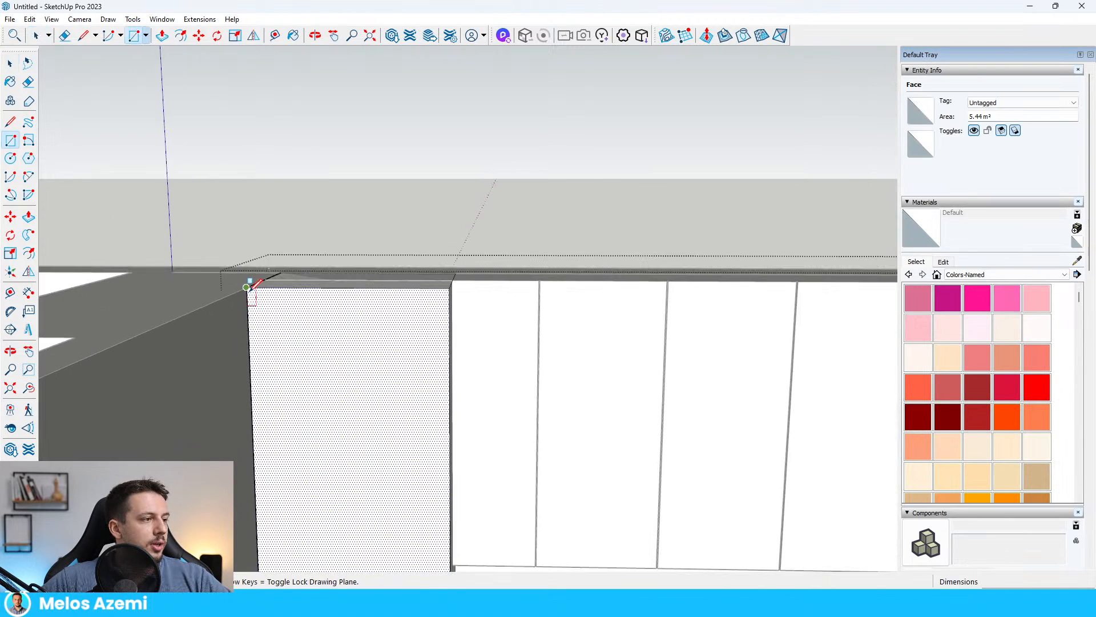
{"action": "left_click", "coordinate": [247, 287]}
{"action": "scroll", "coordinate": [455, 411], "scroll_direction": "up", "scroll_amount": 3}
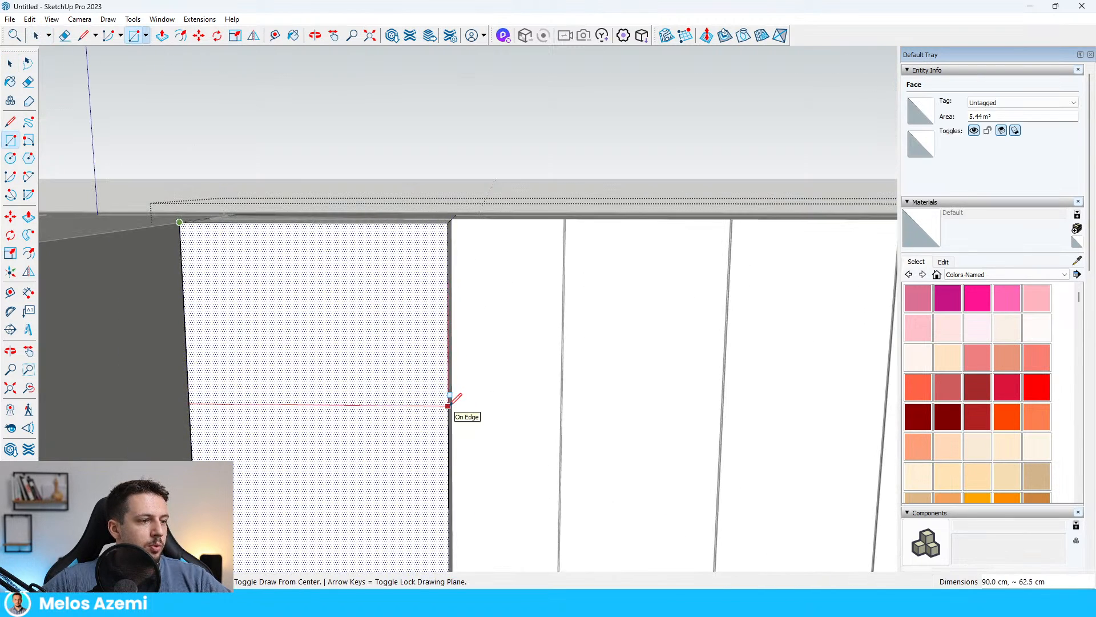
{"action": "left_click", "coordinate": [448, 405]}
- Copy the horizontal dividing edge on the tall cabinet front 0.5 cm downward to outline a gap strip
{"action": "key", "text": "space"}
{"action": "left_click", "coordinate": [445, 405]}
{"action": "key", "text": "m"}
{"action": "scroll", "coordinate": [445, 406], "scroll_direction": "up", "scroll_amount": 3}
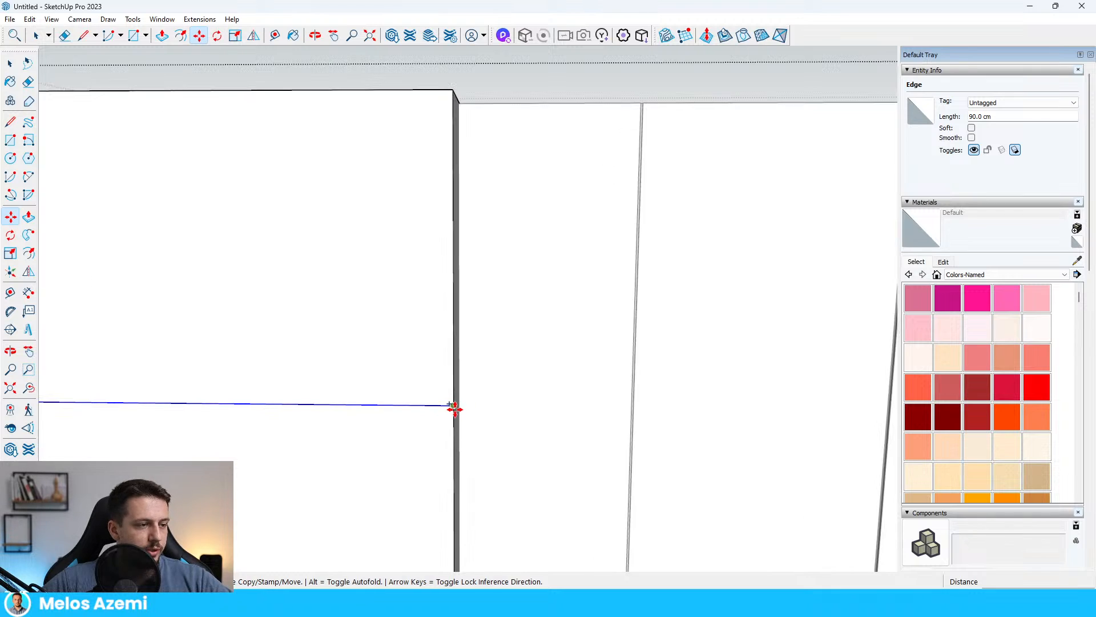
{"action": "left_click", "coordinate": [454, 406]}
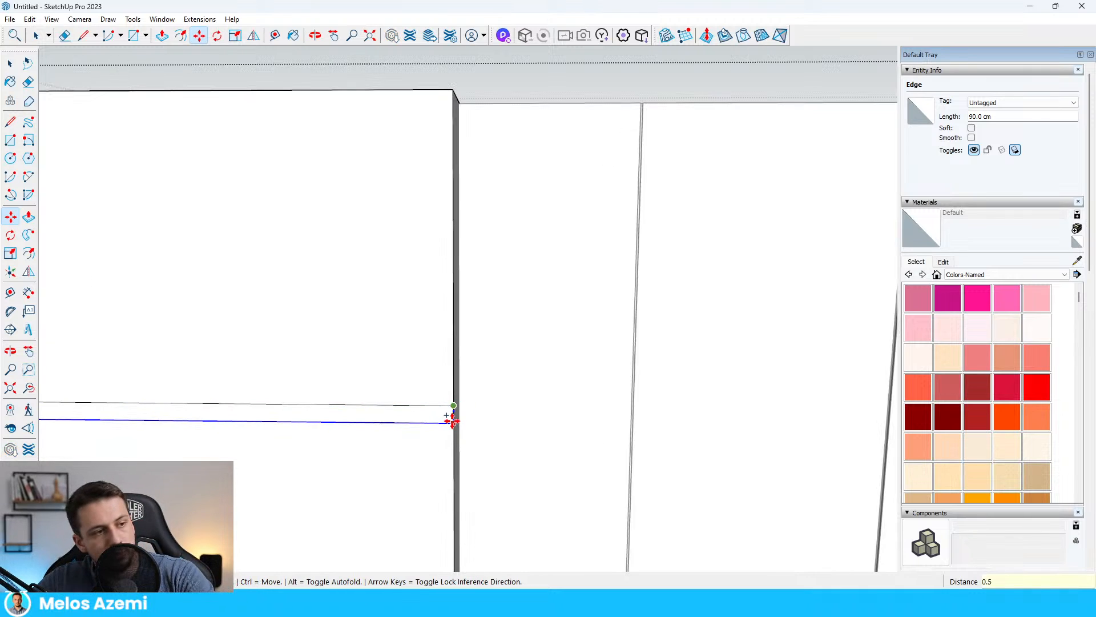
{"action": "key", "text": "Return"}
{"action": "scroll", "coordinate": [436, 406], "scroll_direction": "up", "scroll_amount": 5}
{"action": "key", "text": "space"}
{"action": "scroll", "coordinate": [514, 313], "scroll_direction": "up", "scroll_amount": 2}
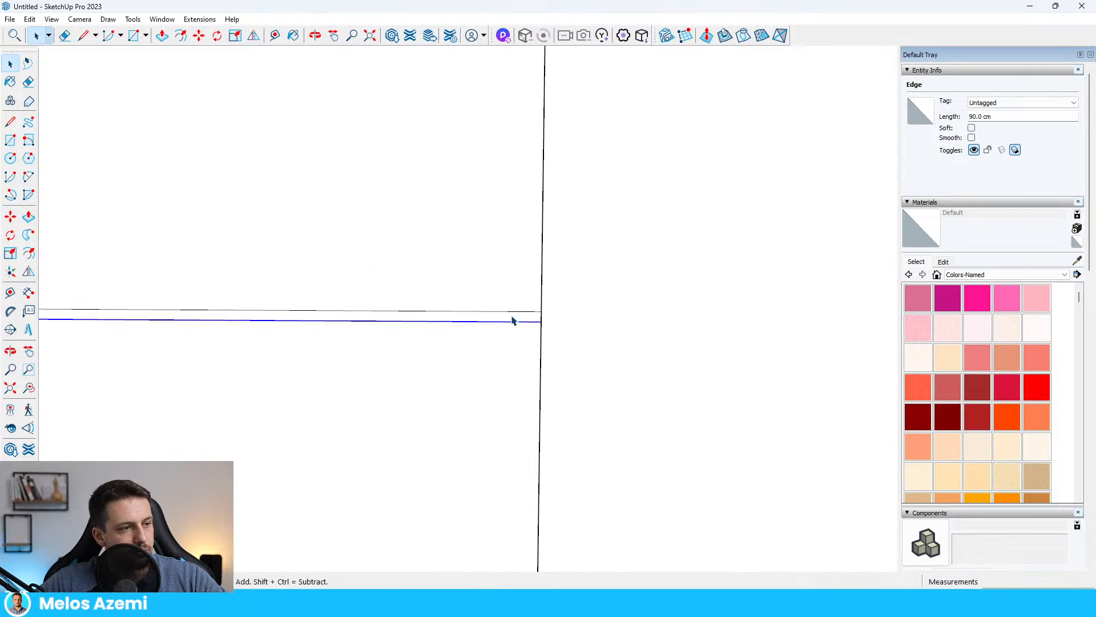
- Push the narrow horizontal strip on the tall cabinet inward to form a gap between its upper and lower doors
{"action": "left_click", "coordinate": [519, 315]}
{"action": "key", "text": "p"}
{"action": "middle_click_drag", "start_coordinate": [587, 291], "coordinate": [383, 379]}
{"action": "scroll", "coordinate": [383, 379], "scroll_direction": "down", "scroll_amount": 6}
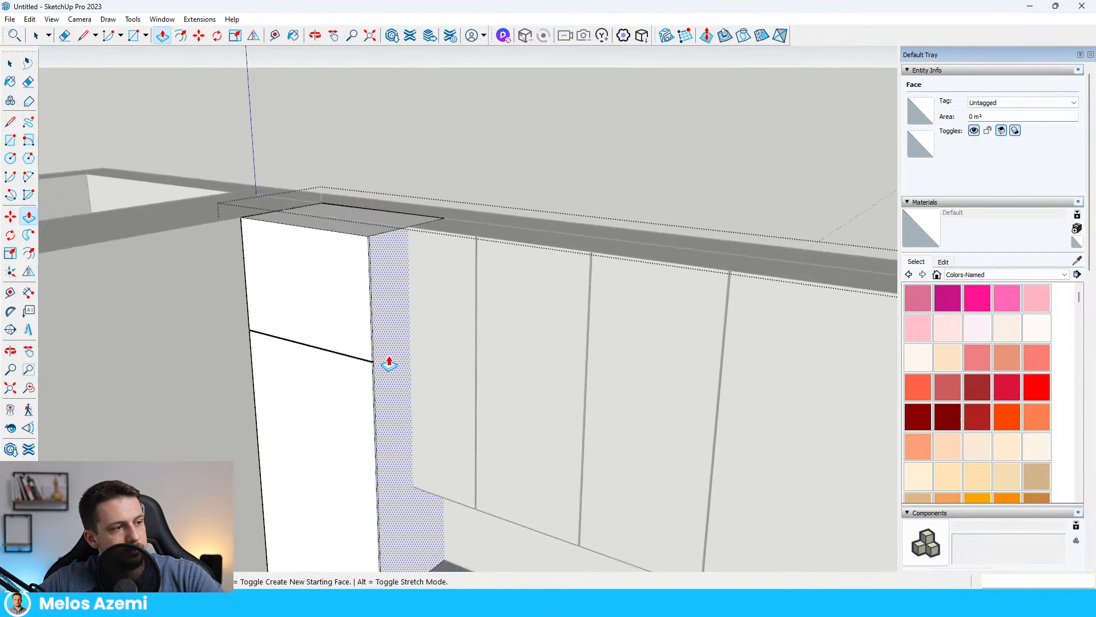
{"action": "key", "text": "space"}
- Draw a rectangle about 156.8 by 82.5 cm on the base cabinet front, starting from its lower right corner
{"action": "scroll", "coordinate": [445, 343], "scroll_direction": "down", "scroll_amount": 3}
{"action": "scroll", "coordinate": [674, 363], "scroll_direction": "up", "scroll_amount": 4}
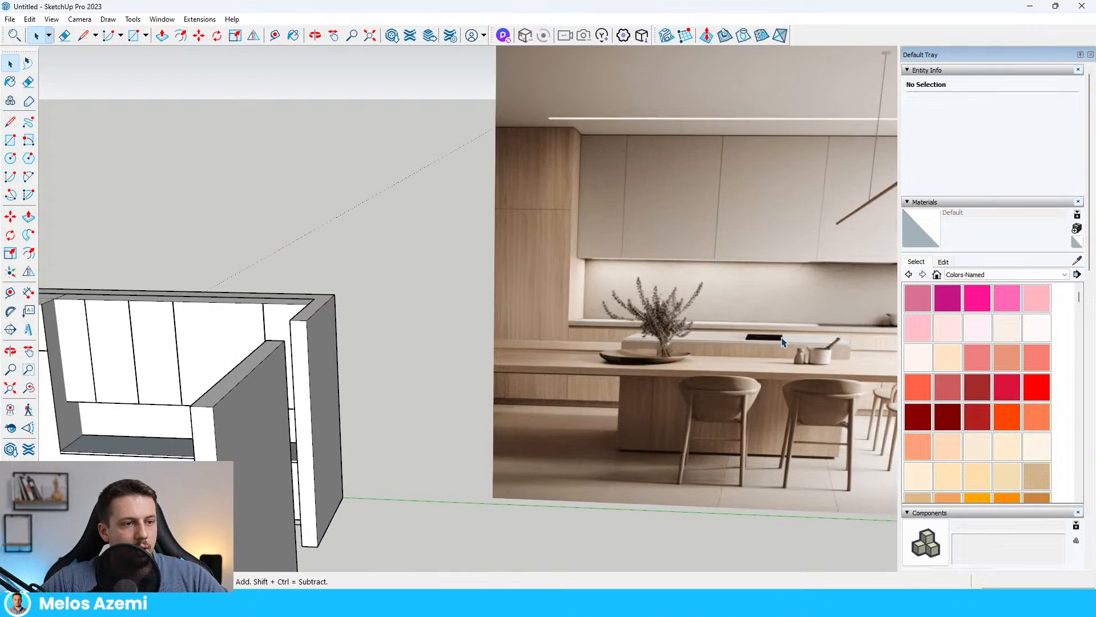
{"action": "scroll", "coordinate": [627, 319], "scroll_direction": "down", "scroll_amount": 3}
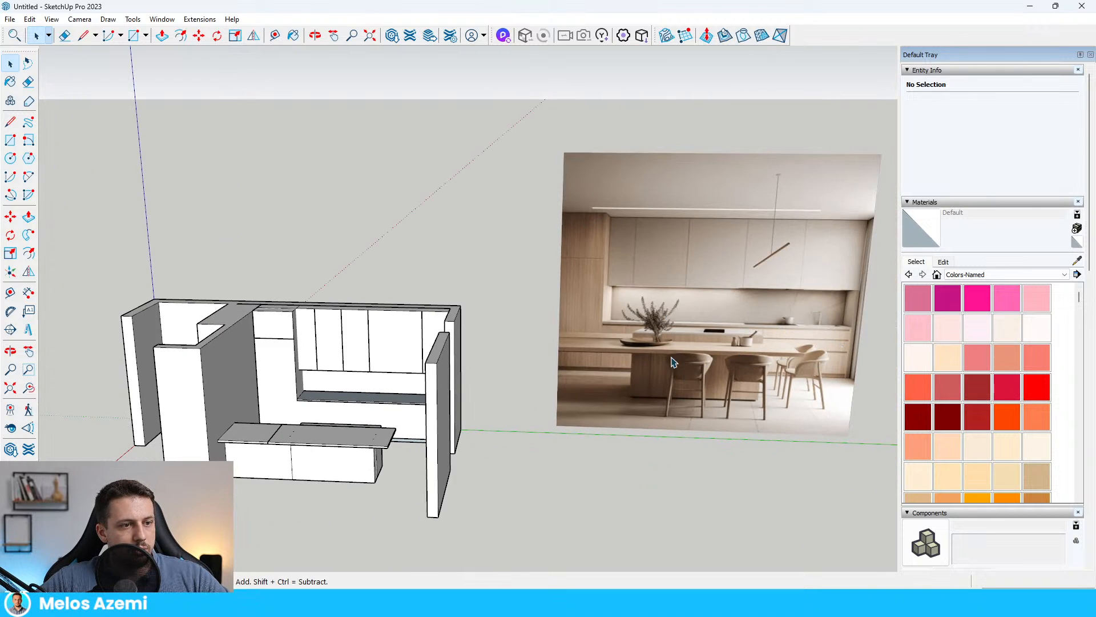
{"action": "middle_click_drag", "start_coordinate": [396, 409], "coordinate": [486, 383]}
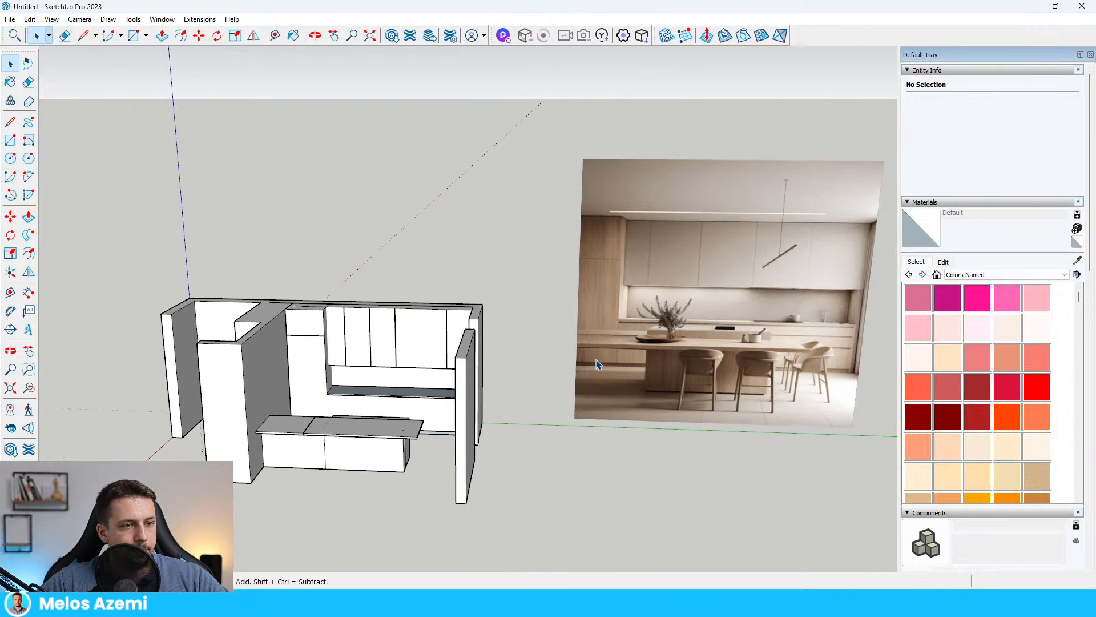
{"action": "scroll", "coordinate": [510, 339], "scroll_direction": "up", "scroll_amount": 5}
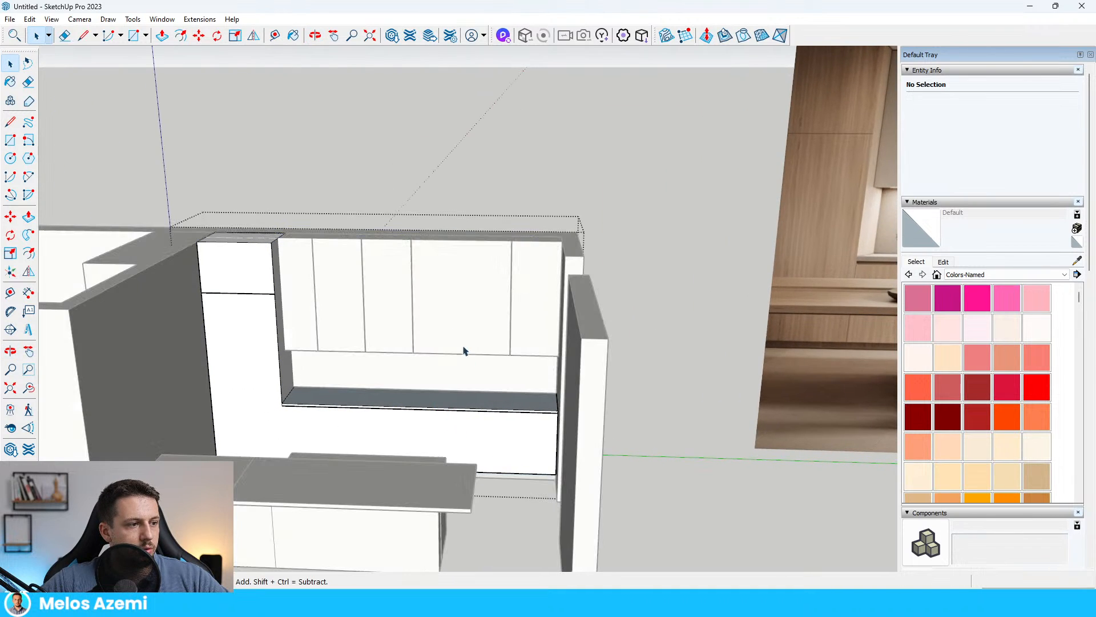
{"action": "left_click", "coordinate": [459, 436]}
{"action": "scroll", "coordinate": [521, 463], "scroll_direction": "up", "scroll_amount": 5}
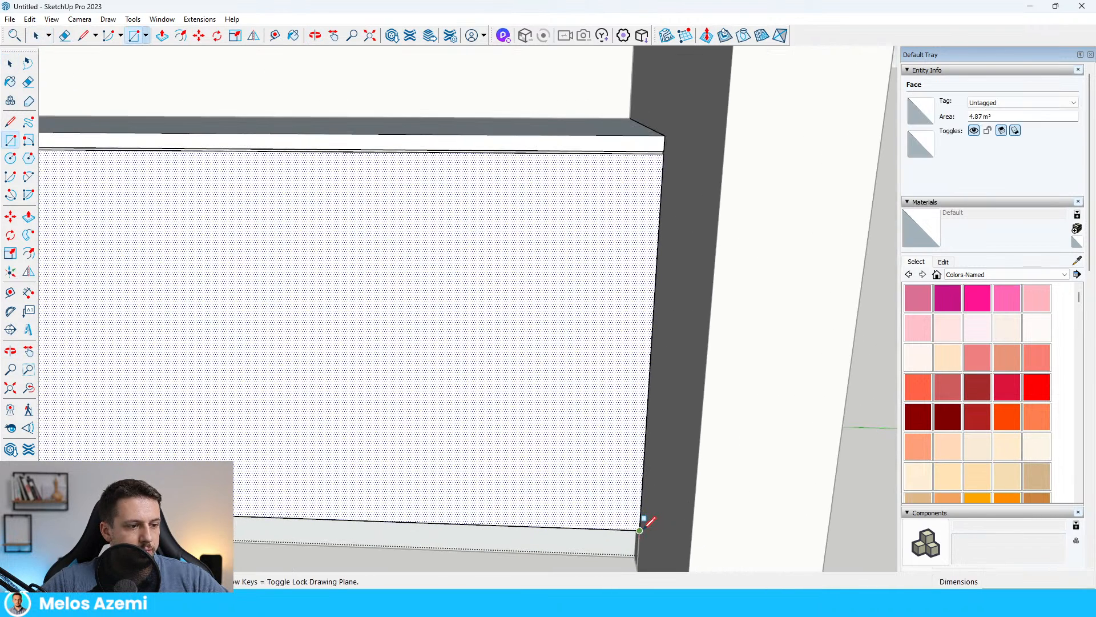
{"action": "left_click", "coordinate": [640, 530]}
{"action": "scroll", "coordinate": [640, 514], "scroll_direction": "down", "scroll_amount": 3}
{"action": "scroll", "coordinate": [274, 330], "scroll_direction": "up", "scroll_amount": 3}
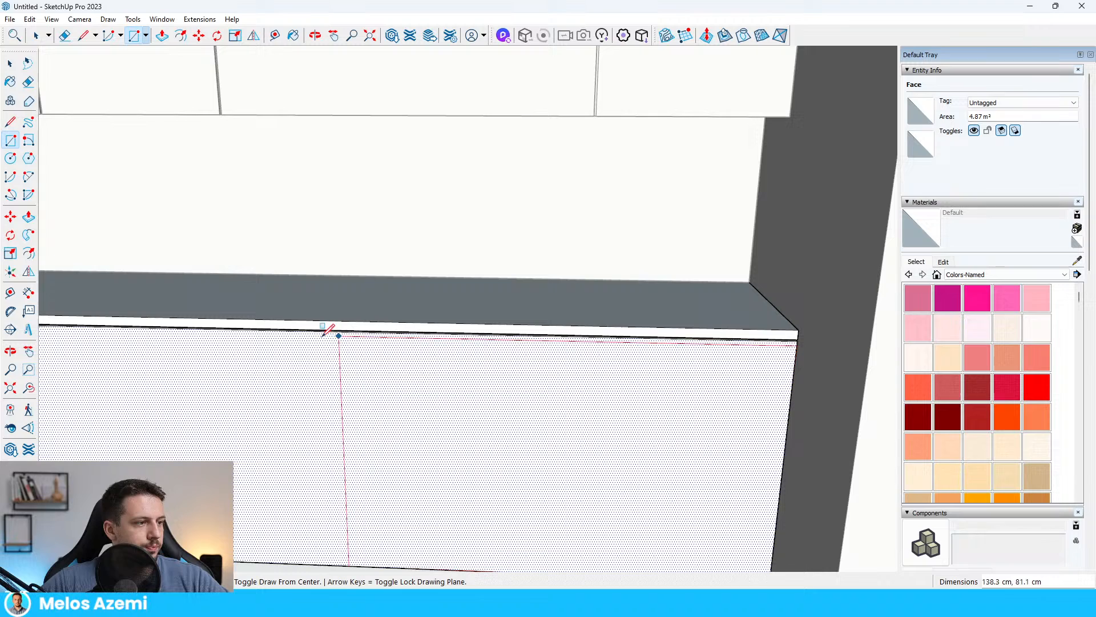
{"action": "scroll", "coordinate": [276, 329], "scroll_direction": "up", "scroll_amount": 3}
{"action": "left_click", "coordinate": [282, 324]}
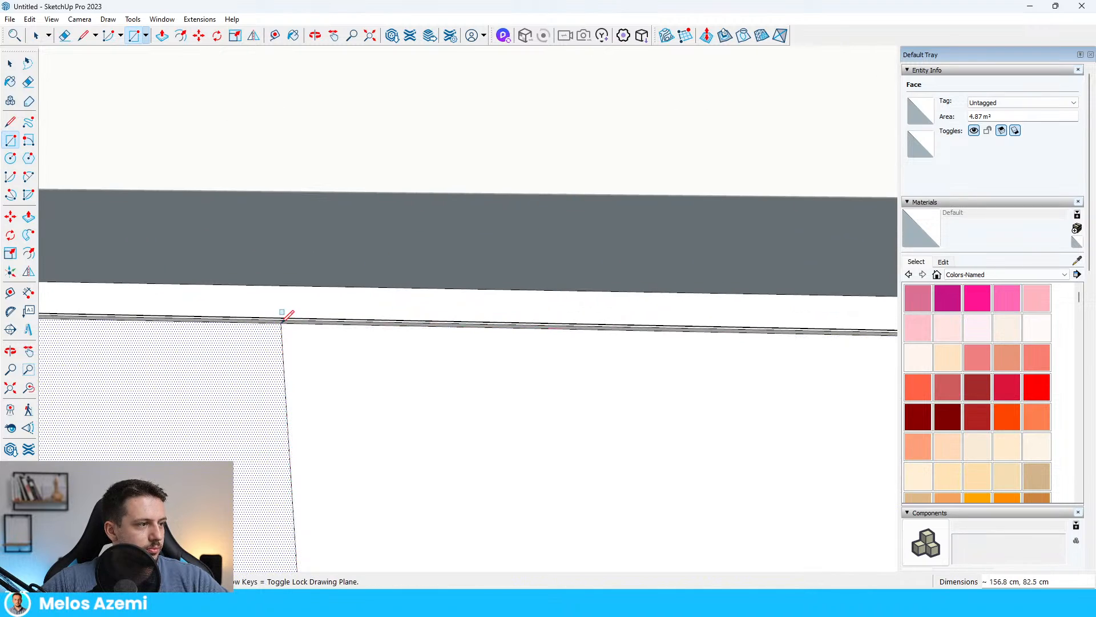
{"action": "scroll", "coordinate": [284, 320], "scroll_direction": "down", "scroll_amount": 5}
{"action": "middle_click_drag", "start_coordinate": [359, 339], "coordinate": [395, 354]}
{"action": "key", "text": "space"}
- Draw a full-width drawer-front rectangle along the top of the base cabinet's right section, with an area of about 0.26 m²
{"action": "scroll", "coordinate": [358, 354], "scroll_direction": "down", "scroll_amount": 5}
{"action": "scroll", "coordinate": [358, 355], "scroll_direction": "up", "scroll_amount": 6}
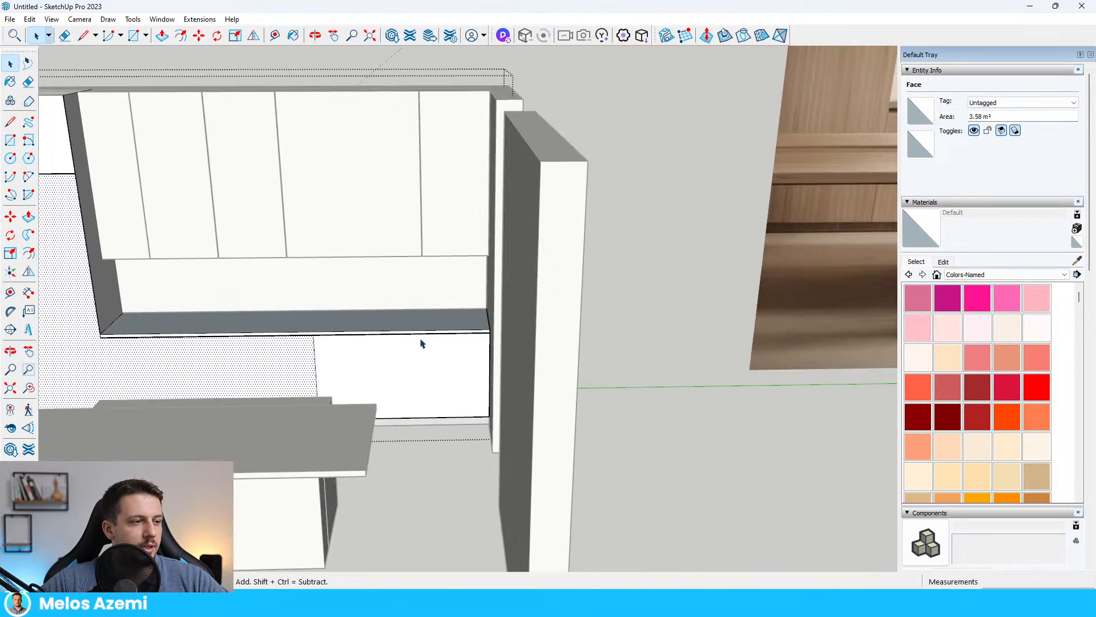
{"action": "key", "text": "r"}
{"action": "scroll", "coordinate": [288, 328], "scroll_direction": "up", "scroll_amount": 2}
{"action": "left_click", "coordinate": [288, 329]}
{"action": "scroll", "coordinate": [661, 361], "scroll_direction": "up", "scroll_amount": 3}
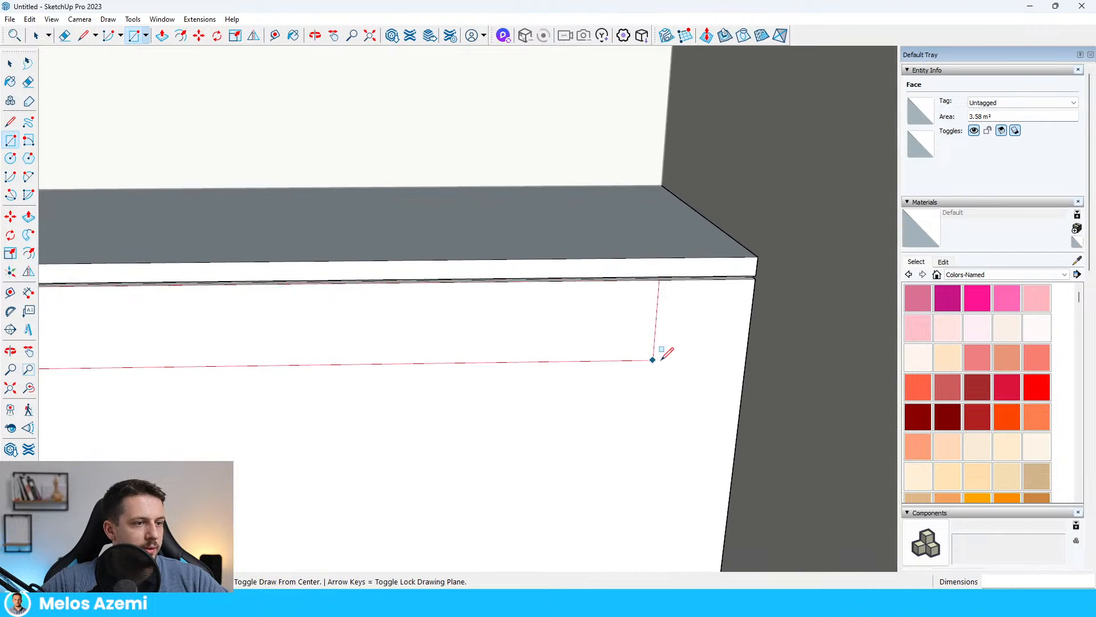
{"action": "left_click", "coordinate": [747, 374]}
{"action": "key", "text": "space"}
- Move the drawer front's lower edge down, enlarging the face to about 0.37 m²
{"action": "scroll", "coordinate": [727, 347], "scroll_direction": "down", "scroll_amount": 3}
{"action": "left_click", "coordinate": [717, 335]}
{"action": "scroll", "coordinate": [720, 332], "scroll_direction": "up", "scroll_amount": 1}
{"action": "key", "text": "k"}
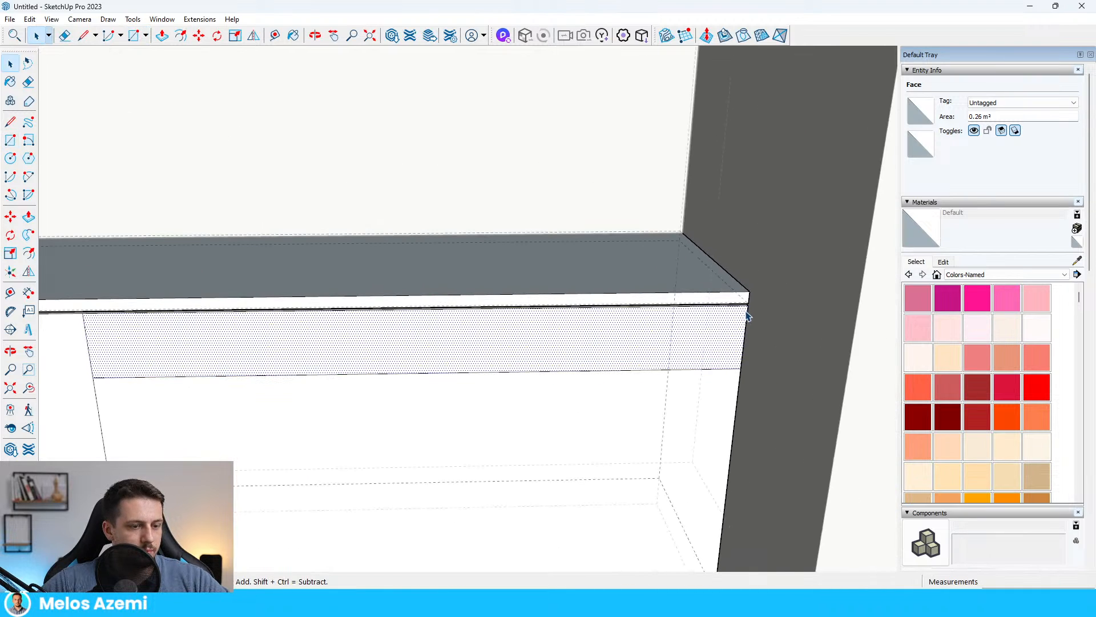
{"action": "left_click", "coordinate": [731, 372]}
{"action": "key", "text": "m"}
{"action": "left_click", "coordinate": [730, 374]}
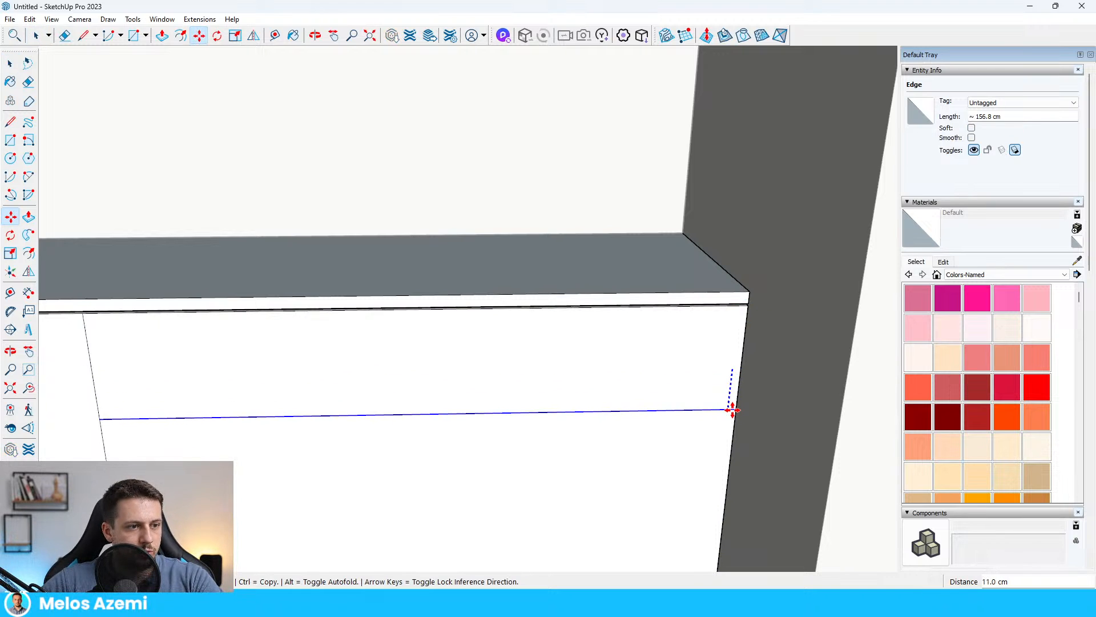
{"action": "left_click", "coordinate": [732, 397]}
- Copy the drawer-front face with its edges directly below the original to lay out a second drawer
{"action": "key", "text": "space"}
{"action": "left_click", "coordinate": [726, 367]}
{"action": "key", "text": "m"}
{"action": "key", "text": "ctrl"}
{"action": "left_click", "coordinate": [745, 307]}
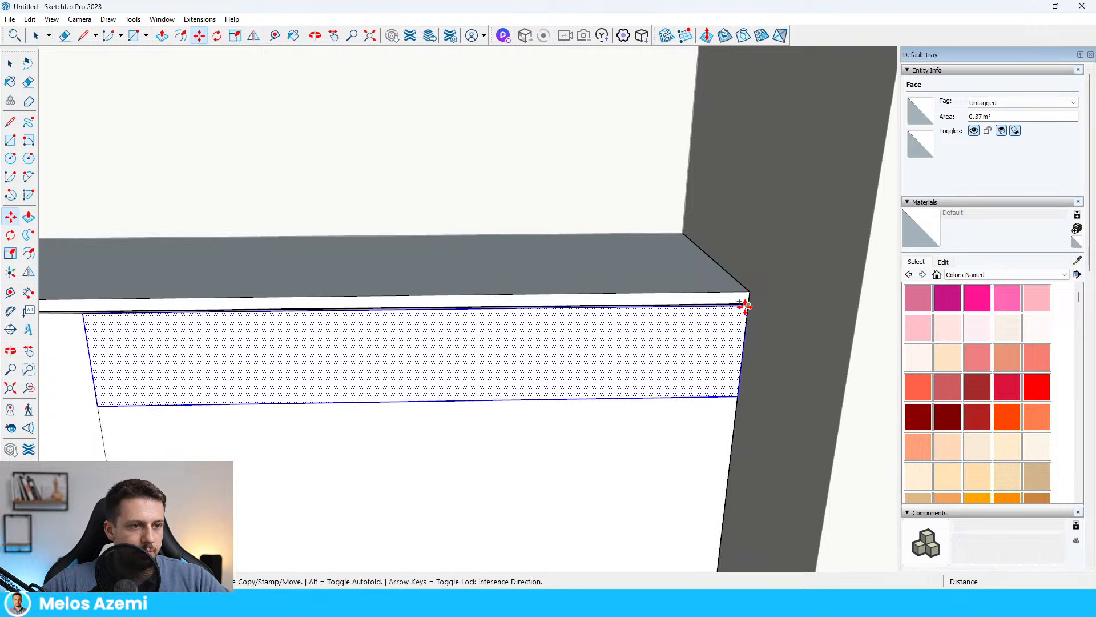
{"action": "left_click", "coordinate": [734, 396]}
{"action": "scroll", "coordinate": [734, 396], "scroll_direction": "down", "scroll_amount": 5}
{"action": "middle_click_drag", "start_coordinate": [702, 319], "coordinate": [656, 395]}
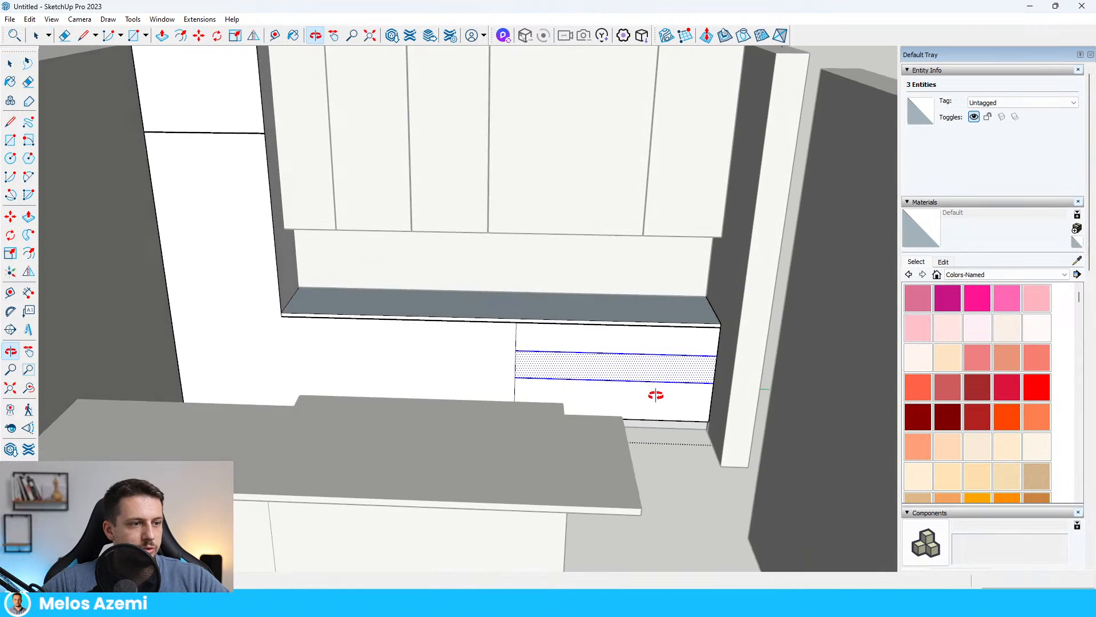
- Try to copy the two drawer divider edges slightly downward to form gap strips
{"action": "scroll", "coordinate": [674, 394], "scroll_direction": "up", "scroll_amount": 5}
{"action": "scroll", "coordinate": [697, 392], "scroll_direction": "down", "scroll_amount": 2}
{"action": "key", "text": "space"}
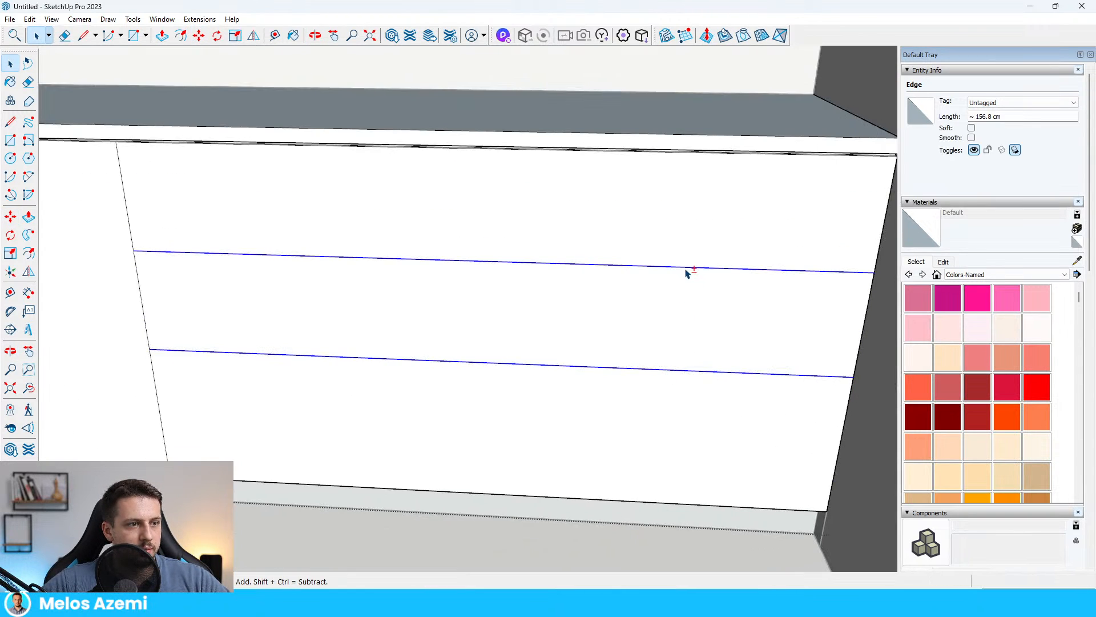
{"action": "left_click", "coordinate": [691, 267]}
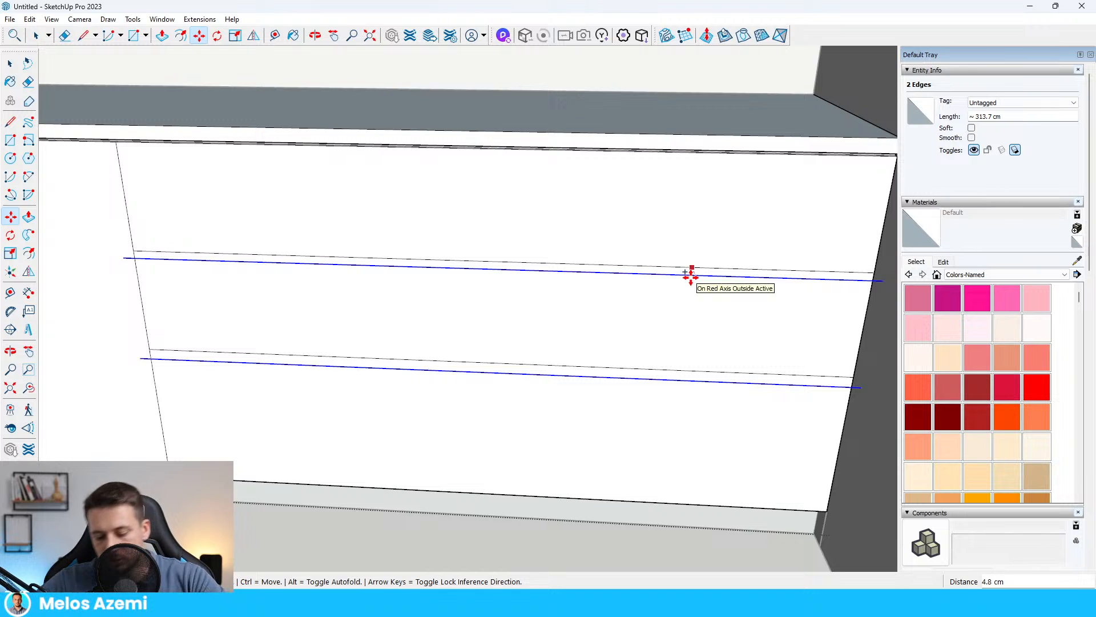
{"action": "left_click", "coordinate": [689, 273]}
{"action": "scroll", "coordinate": [657, 274], "scroll_direction": "down", "scroll_amount": 3}
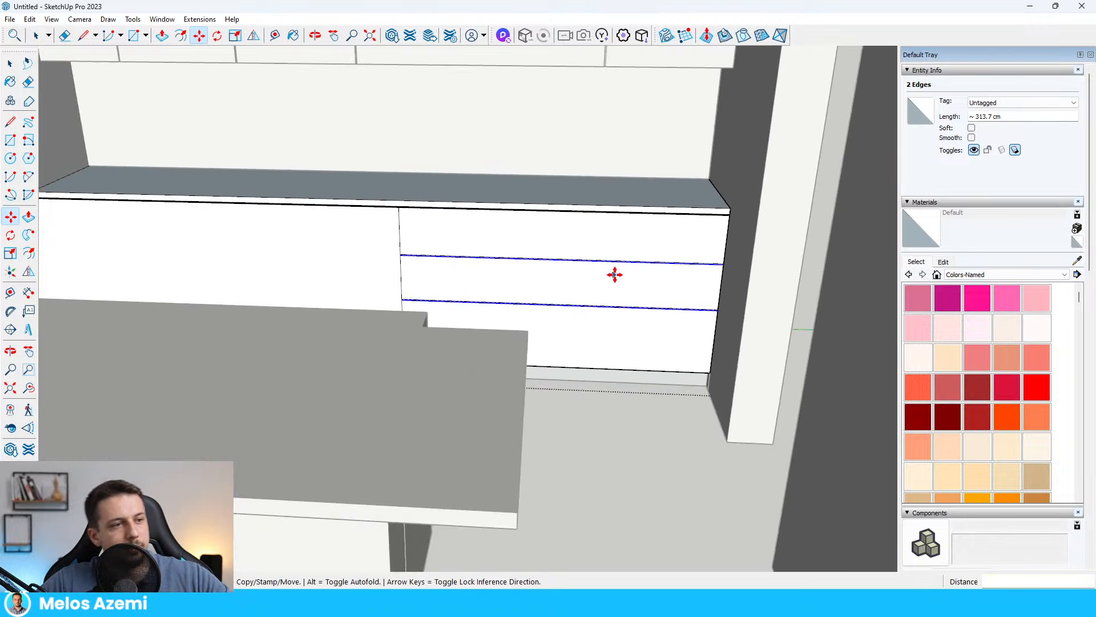
{"action": "key", "text": "space"}
{"action": "scroll", "coordinate": [628, 296], "scroll_direction": "up", "scroll_amount": 6}
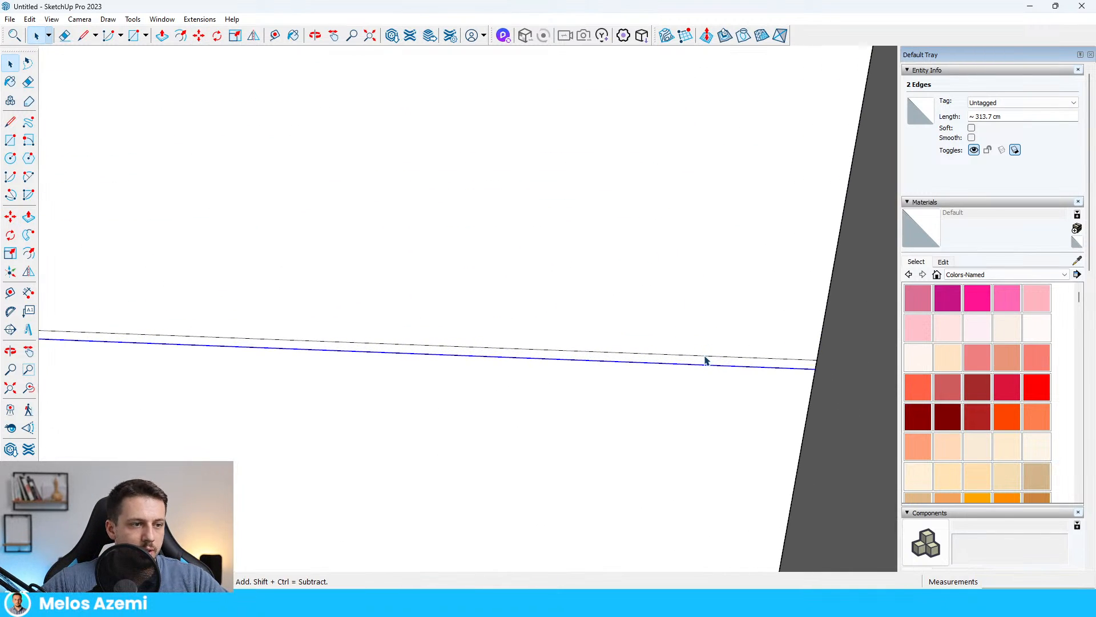
{"action": "left_click", "coordinate": [705, 360]}
{"action": "scroll", "coordinate": [704, 362], "scroll_direction": "down", "scroll_amount": 2}
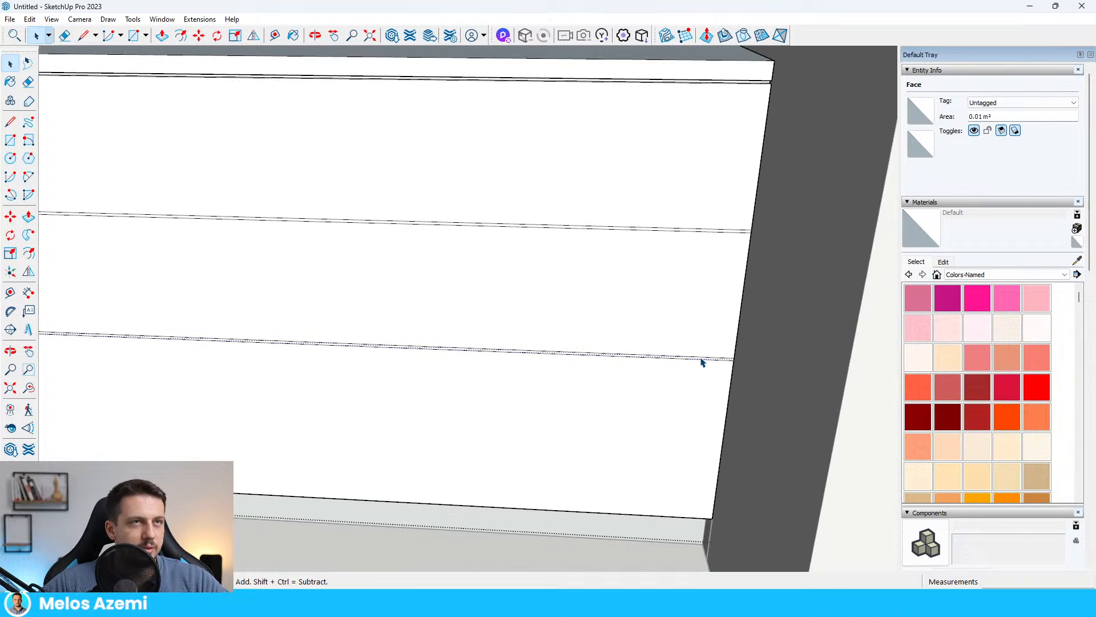
{"action": "scroll", "coordinate": [698, 366], "scroll_direction": "down", "scroll_amount": 1}
- Copy both drawer divider edges a small distance down the base cabinet front, outlining narrow gaps between the drawers
{"action": "left_click", "coordinate": [735, 243]}
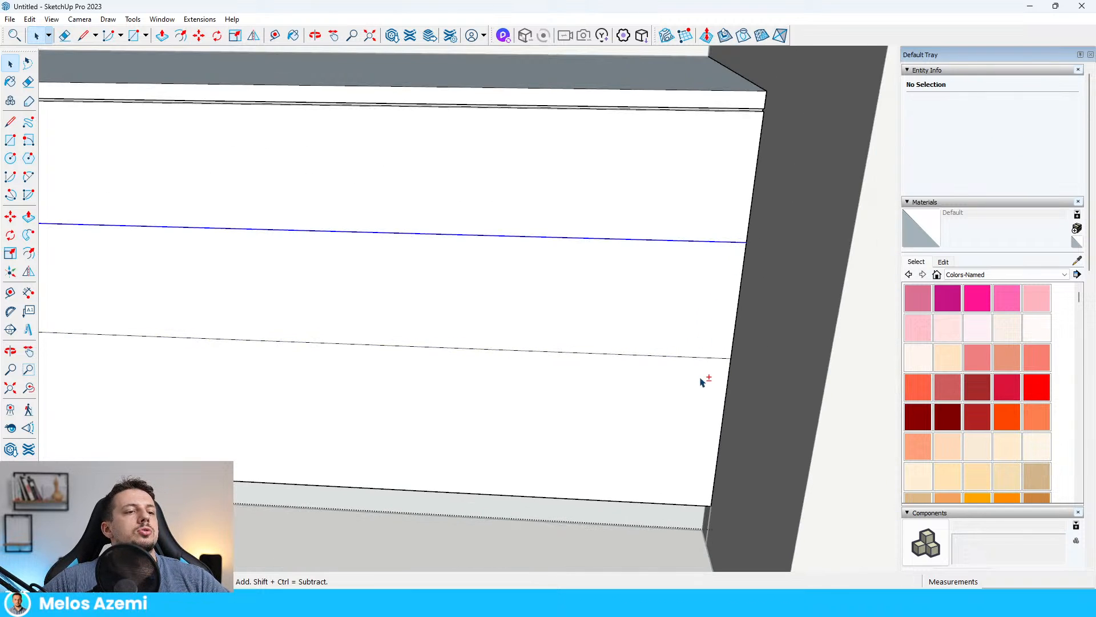
{"action": "left_click", "coordinate": [700, 358], "text": "shift"}
{"action": "key", "text": "m"}
{"action": "left_click", "coordinate": [697, 359]}
{"action": "key", "text": "ctrl"}
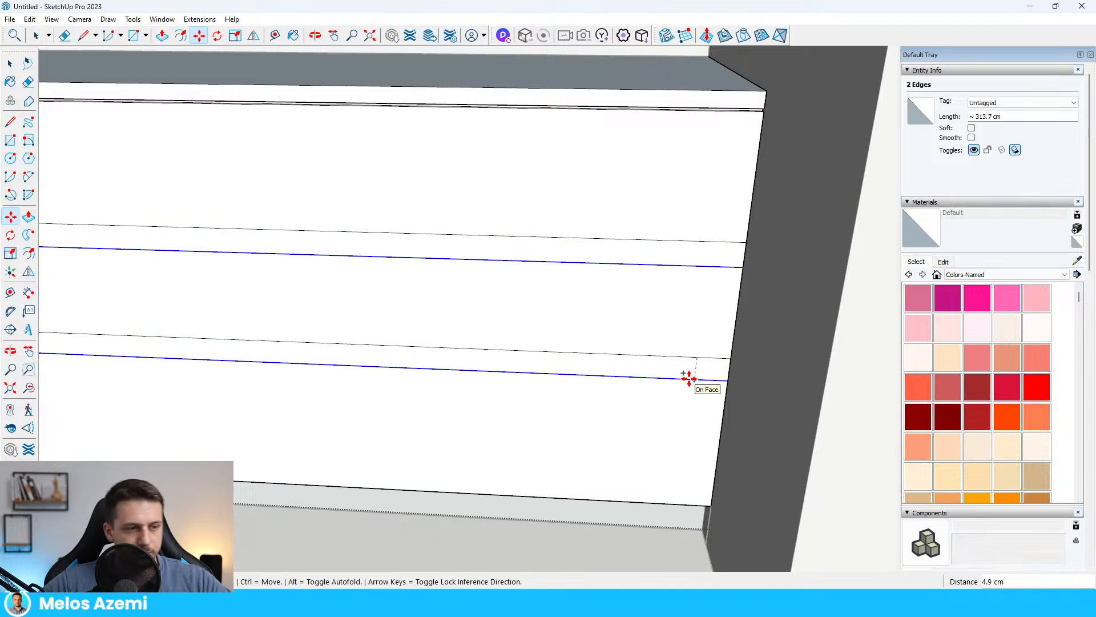
{"action": "left_click", "coordinate": [689, 378]}
{"action": "key", "text": "space"}
- Recess the two narrow gap strips between the drawer fronts with Push/Pull
{"action": "scroll", "coordinate": [666, 252], "scroll_direction": "up", "scroll_amount": 3}
{"action": "left_click", "coordinate": [737, 243]}
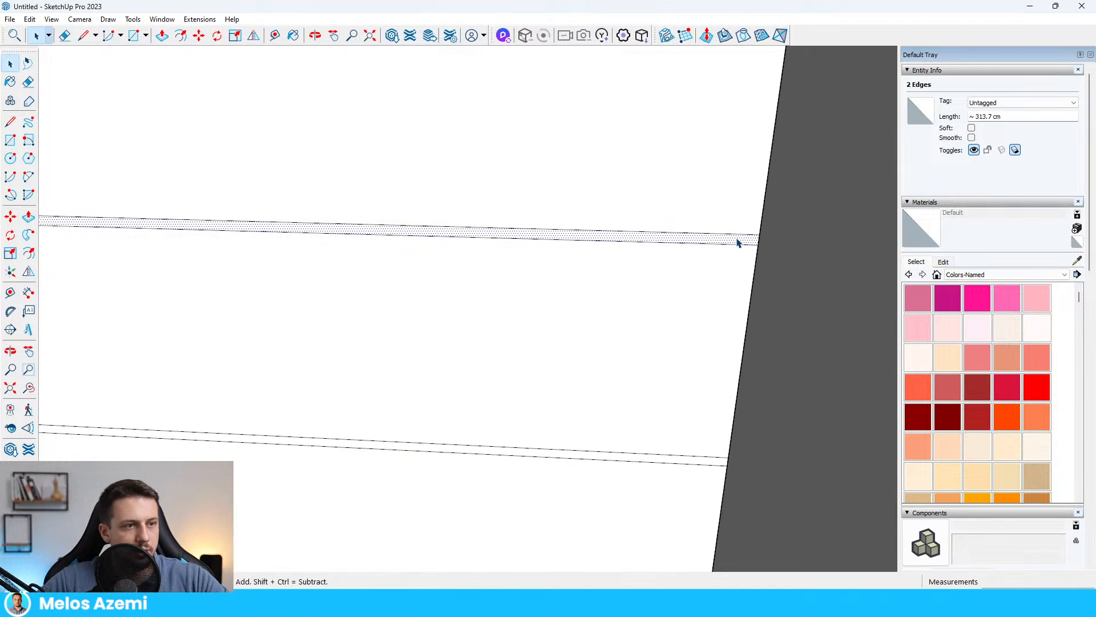
{"action": "key", "text": "p"}
{"action": "scroll", "coordinate": [707, 455], "scroll_direction": "down", "scroll_amount": 5}
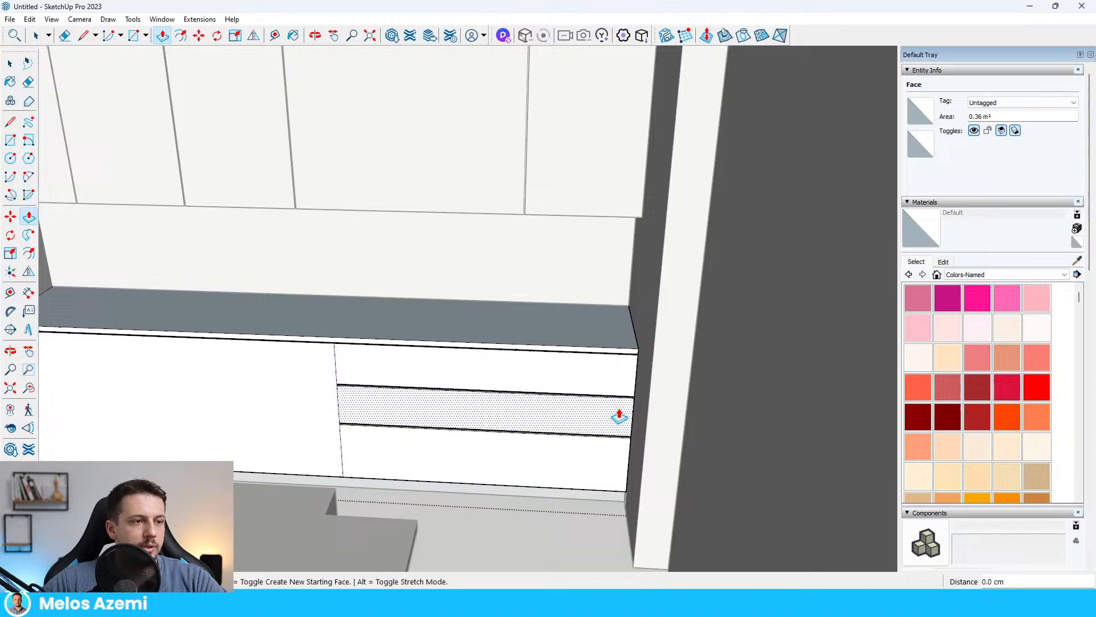
{"action": "scroll", "coordinate": [561, 357], "scroll_direction": "down", "scroll_amount": 7}
{"action": "middle_click_drag", "start_coordinate": [619, 416], "coordinate": [540, 388]}
- Draw a door rectangle about 78.6 by 82.5 cm beside the drawer section, leaving a narrow vertical gap to the drawers
{"action": "scroll", "coordinate": [540, 388], "scroll_direction": "up", "scroll_amount": 10}
{"action": "key", "text": "r"}
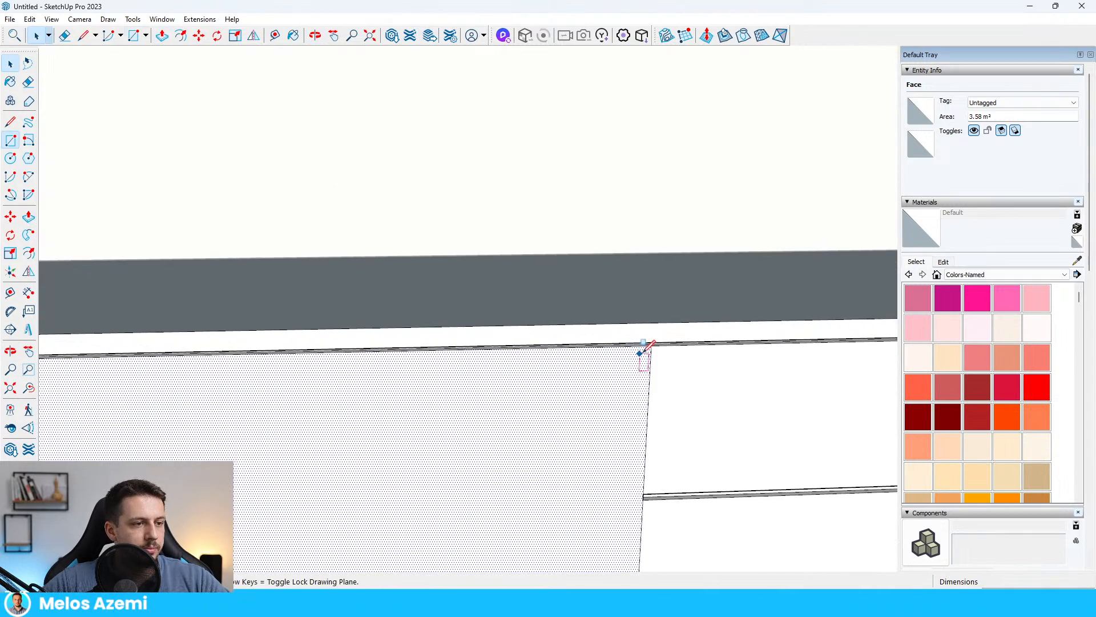
{"action": "left_click", "coordinate": [650, 355]}
{"action": "key", "text": "l"}
{"action": "scroll", "coordinate": [655, 343], "scroll_direction": "up", "scroll_amount": 4}
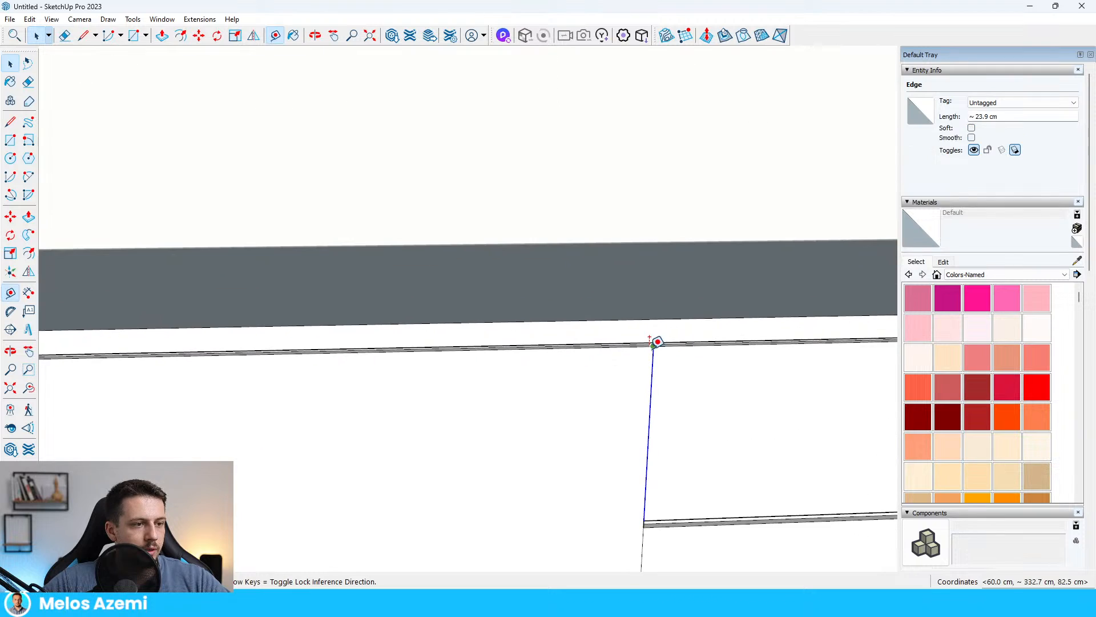
{"action": "left_click", "coordinate": [650, 344]}
{"action": "scroll", "coordinate": [685, 326], "scroll_direction": "down", "scroll_amount": 6}
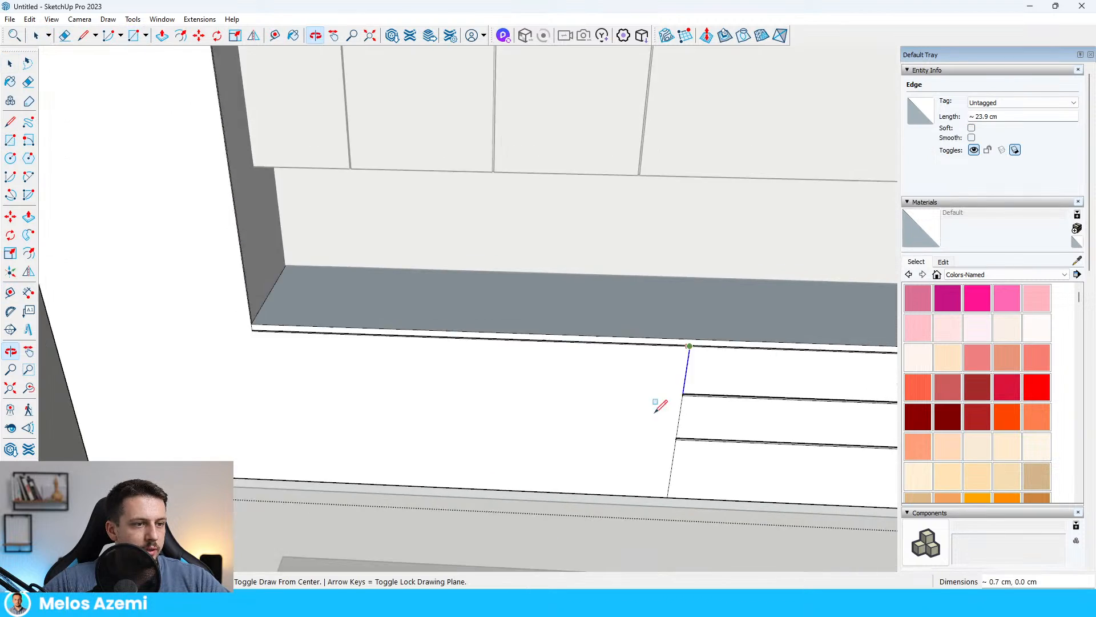
{"action": "scroll", "coordinate": [594, 429], "scroll_direction": "up", "scroll_amount": 3}
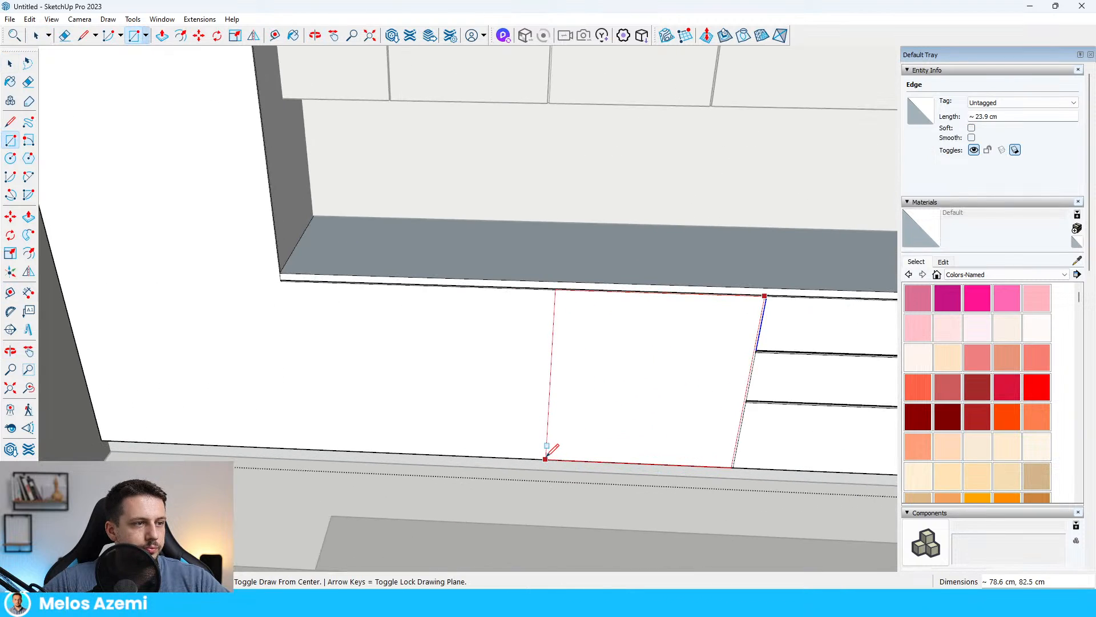
{"action": "key", "text": "space"}
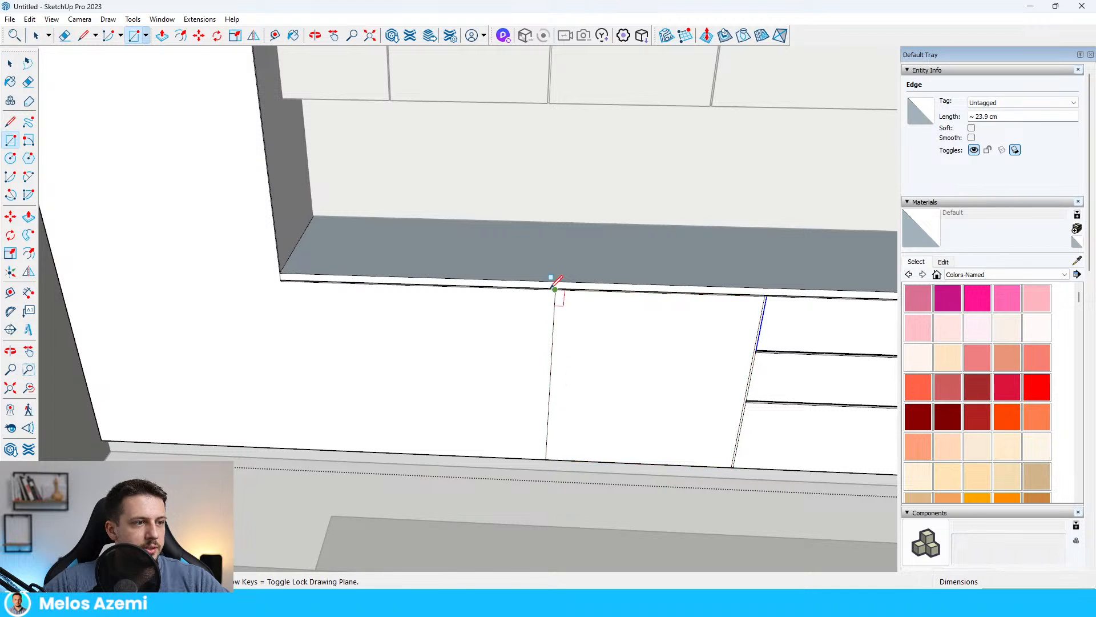
- Draw a second door rectangle about 60.6 by 82.5 cm on the base cabinet, separated from the first door by a narrow gap
{"action": "scroll", "coordinate": [559, 285], "scroll_direction": "up", "scroll_amount": 2}
{"action": "scroll", "coordinate": [571, 288], "scroll_direction": "up", "scroll_amount": 3}
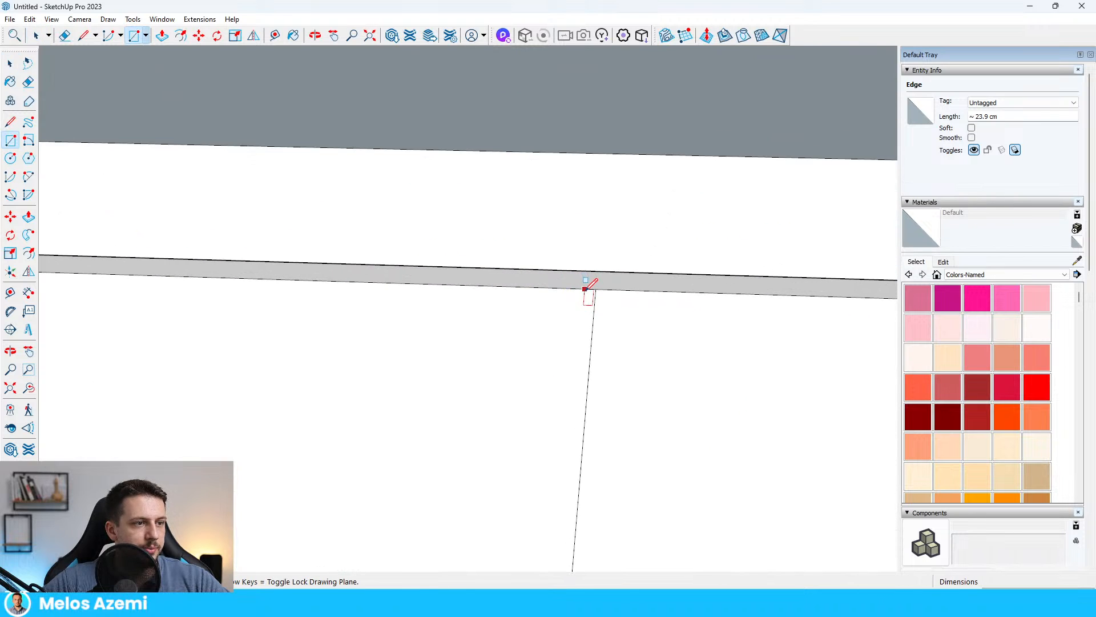
{"action": "left_click", "coordinate": [585, 289]}
{"action": "scroll", "coordinate": [616, 280], "scroll_direction": "down", "scroll_amount": 6}
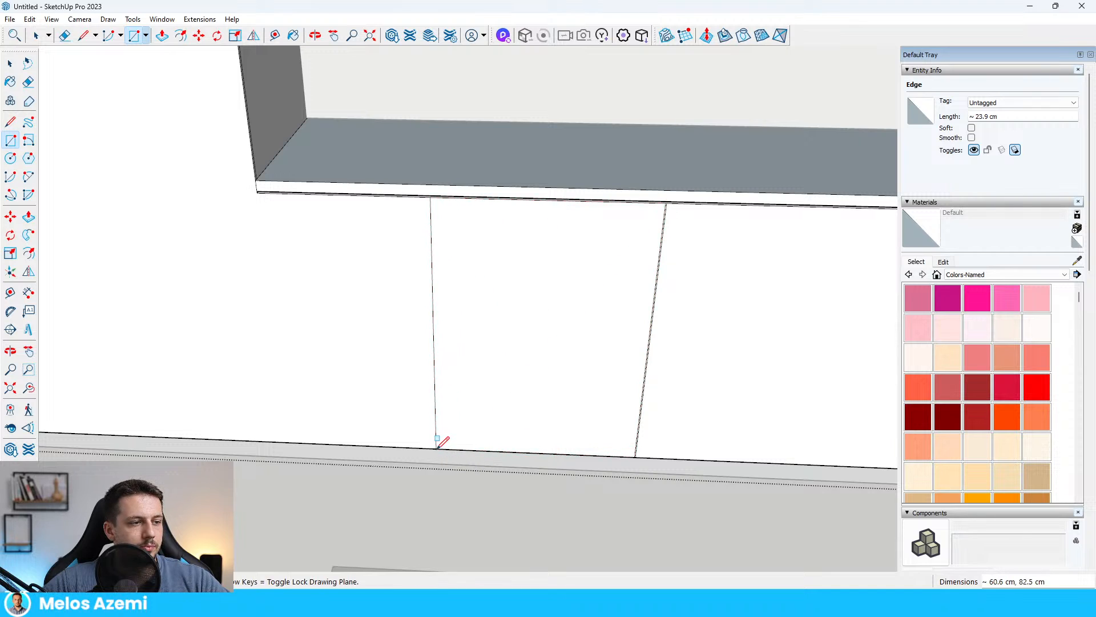
{"action": "left_click", "coordinate": [437, 441]}
- Draw a third door rectangle about 45.7 by 82.5 cm from the tall cabinet's edge, leaving a narrow gap to the second door
{"action": "scroll", "coordinate": [262, 208], "scroll_direction": "up", "scroll_amount": 4}
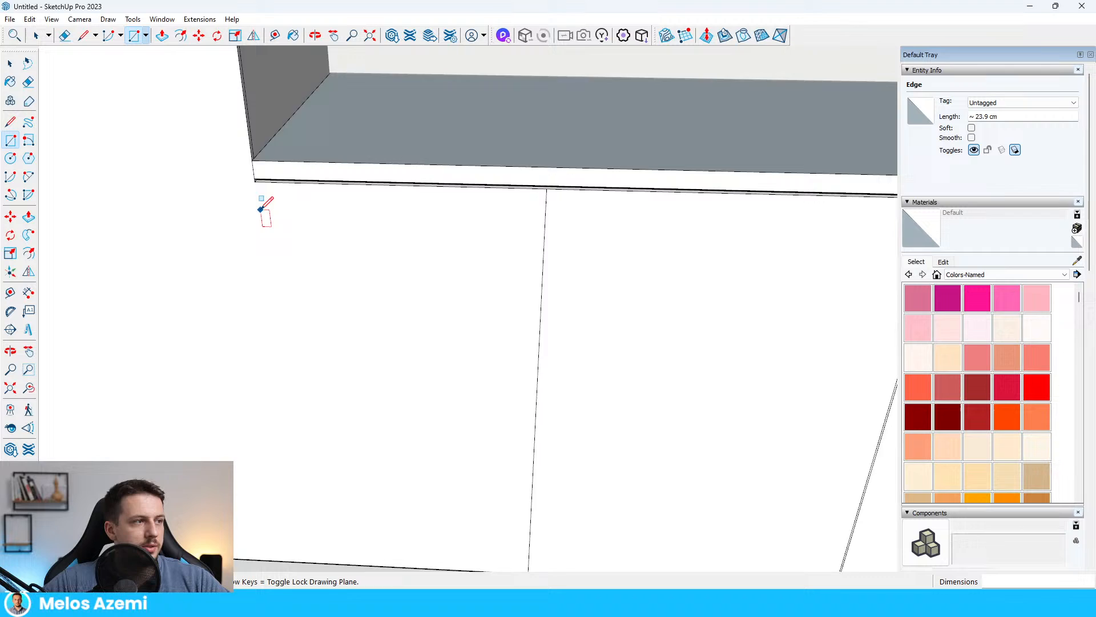
{"action": "left_click", "coordinate": [252, 180]}
{"action": "scroll", "coordinate": [682, 262], "scroll_direction": "down", "scroll_amount": 4}
{"action": "scroll", "coordinate": [670, 264], "scroll_direction": "up", "scroll_amount": 1}
{"action": "scroll", "coordinate": [656, 550], "scroll_direction": "up", "scroll_amount": 3}
{"action": "scroll", "coordinate": [634, 512], "scroll_direction": "up", "scroll_amount": 3}
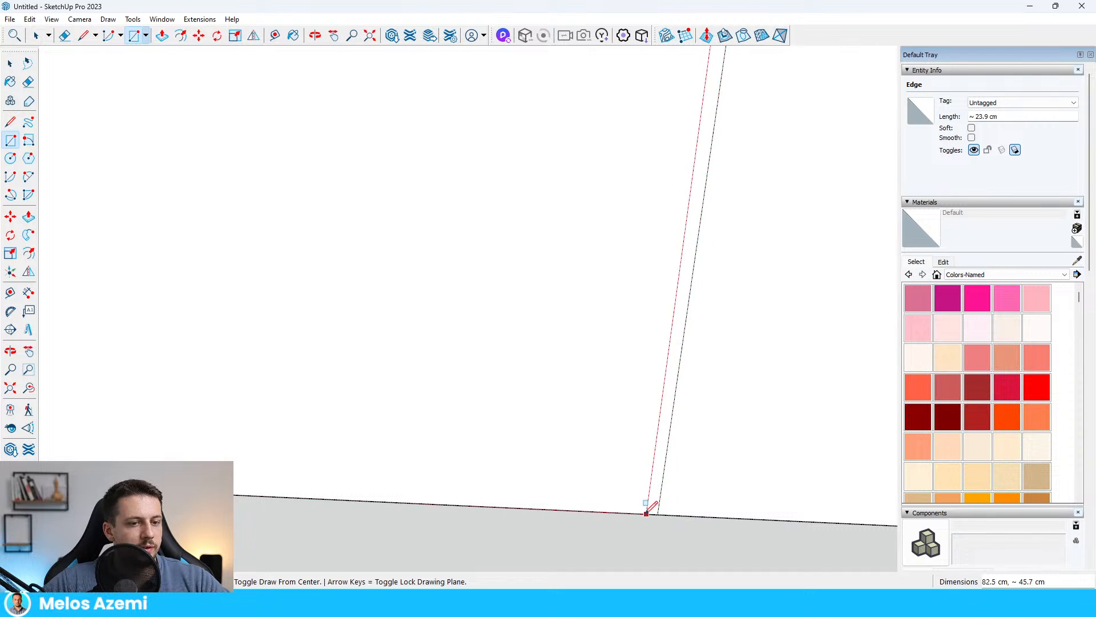
{"action": "left_click", "coordinate": [604, 510]}
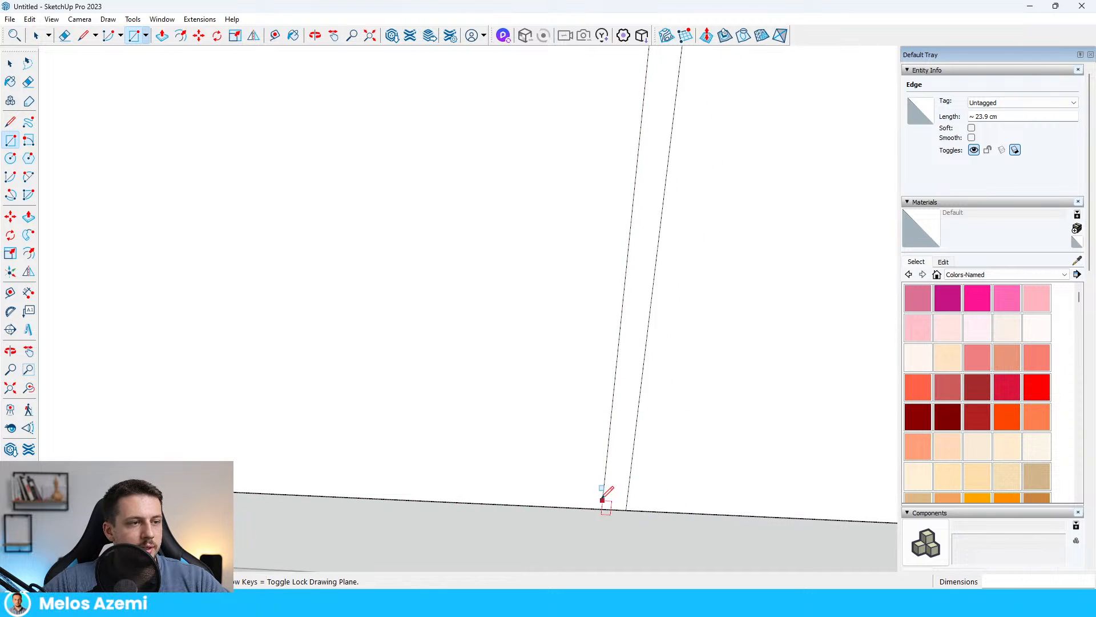
- Draw vertical lines just inside the tall cabinet's right edge on both fronts, the lower line about 227 cm long
{"action": "scroll", "coordinate": [534, 465], "scroll_direction": "down", "scroll_amount": 6}
{"action": "scroll", "coordinate": [399, 308], "scroll_direction": "up", "scroll_amount": 5}
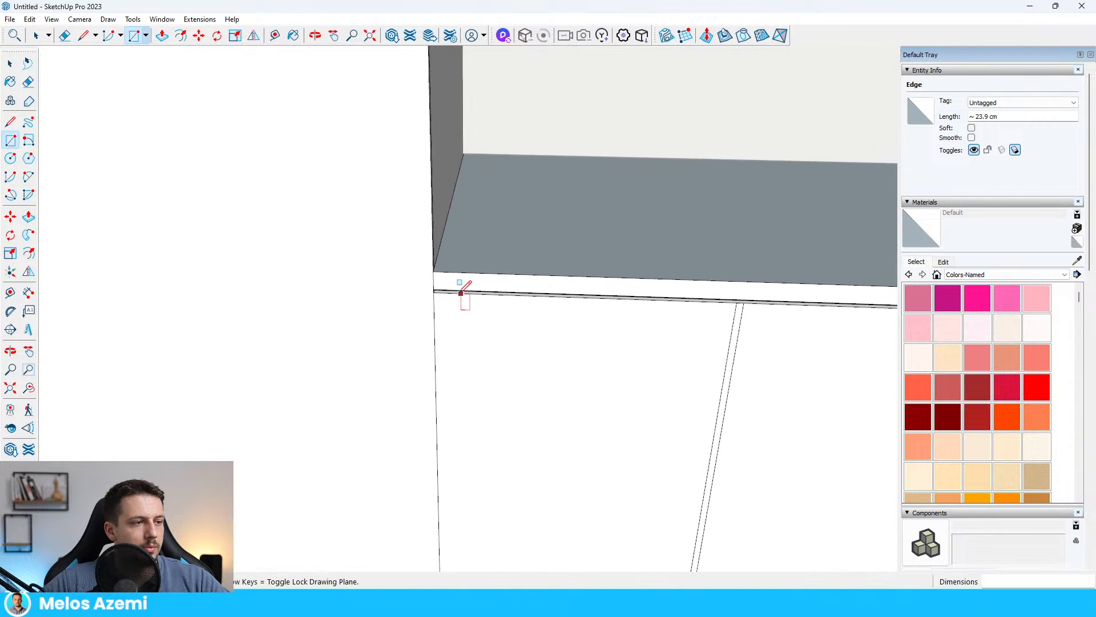
{"action": "key", "text": "space"}
{"action": "left_click", "coordinate": [414, 320]}
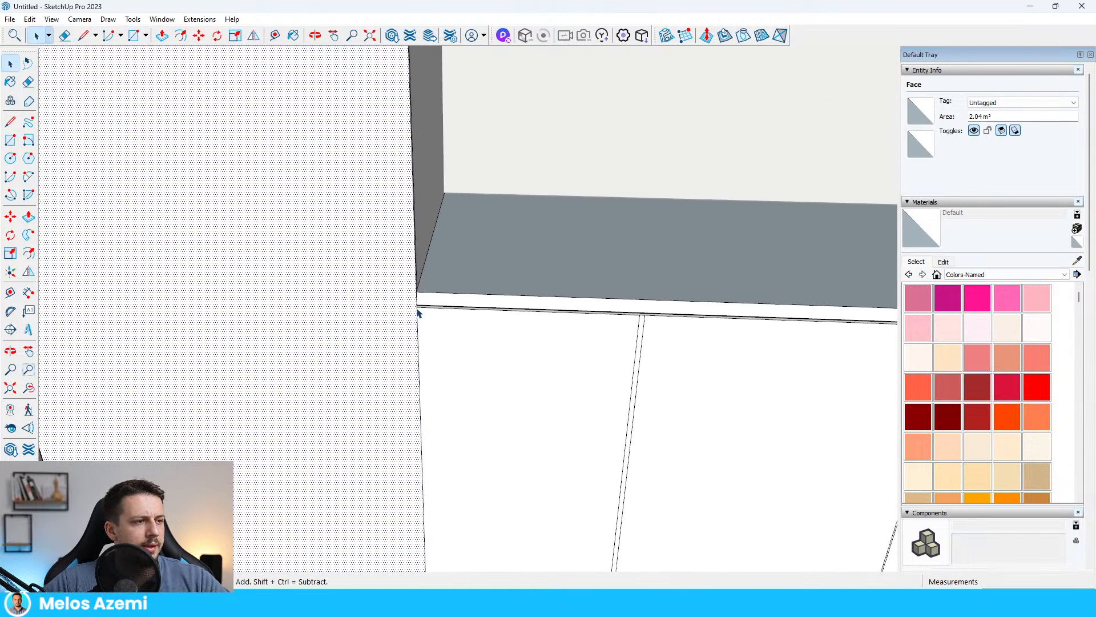
{"action": "left_click", "coordinate": [417, 312]}
{"action": "scroll", "coordinate": [428, 311], "scroll_direction": "down", "scroll_amount": 6}
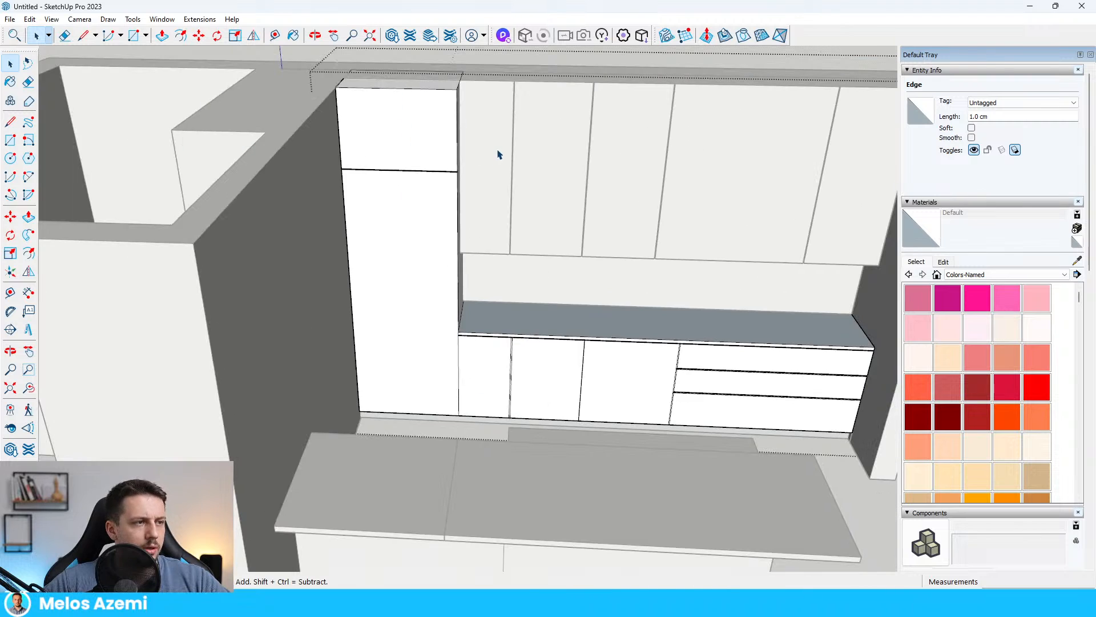
{"action": "scroll", "coordinate": [479, 98], "scroll_direction": "up", "scroll_amount": 5}
{"action": "key", "text": "l"}
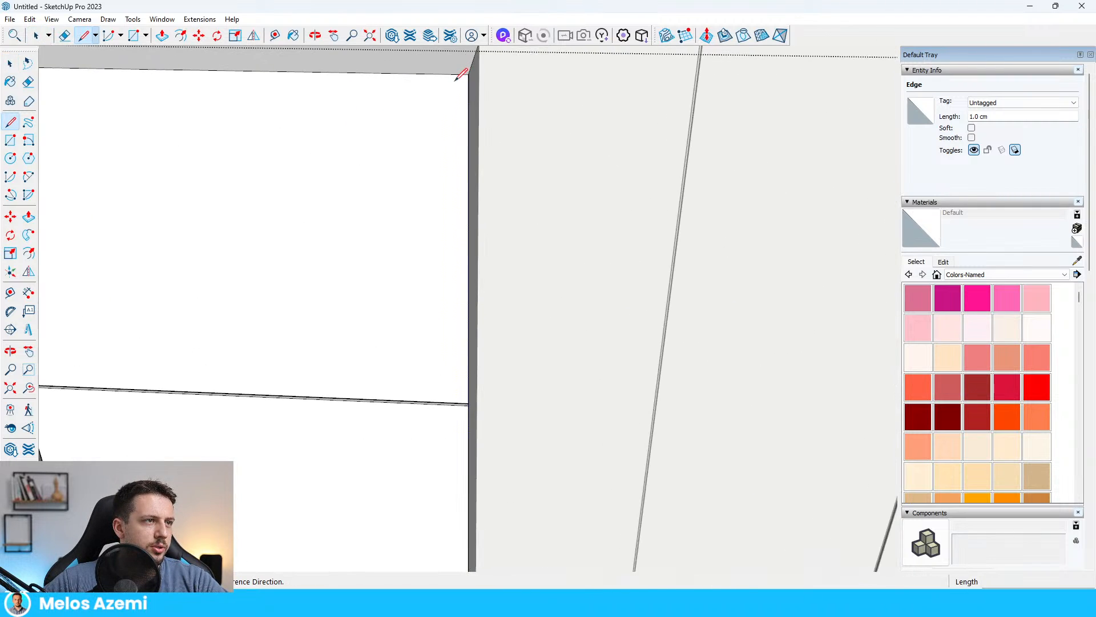
{"action": "scroll", "coordinate": [464, 409], "scroll_direction": "down", "scroll_amount": 2}
{"action": "left_click", "coordinate": [462, 403]}
{"action": "scroll", "coordinate": [470, 389], "scroll_direction": "down", "scroll_amount": 5}
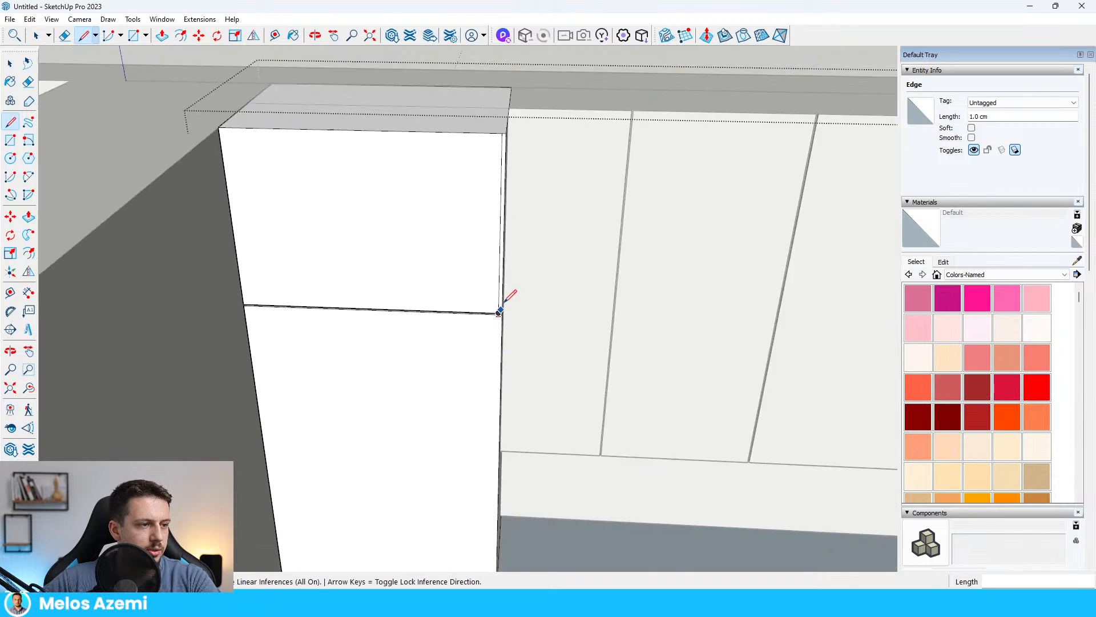
{"action": "scroll", "coordinate": [509, 504], "scroll_direction": "up", "scroll_amount": 4}
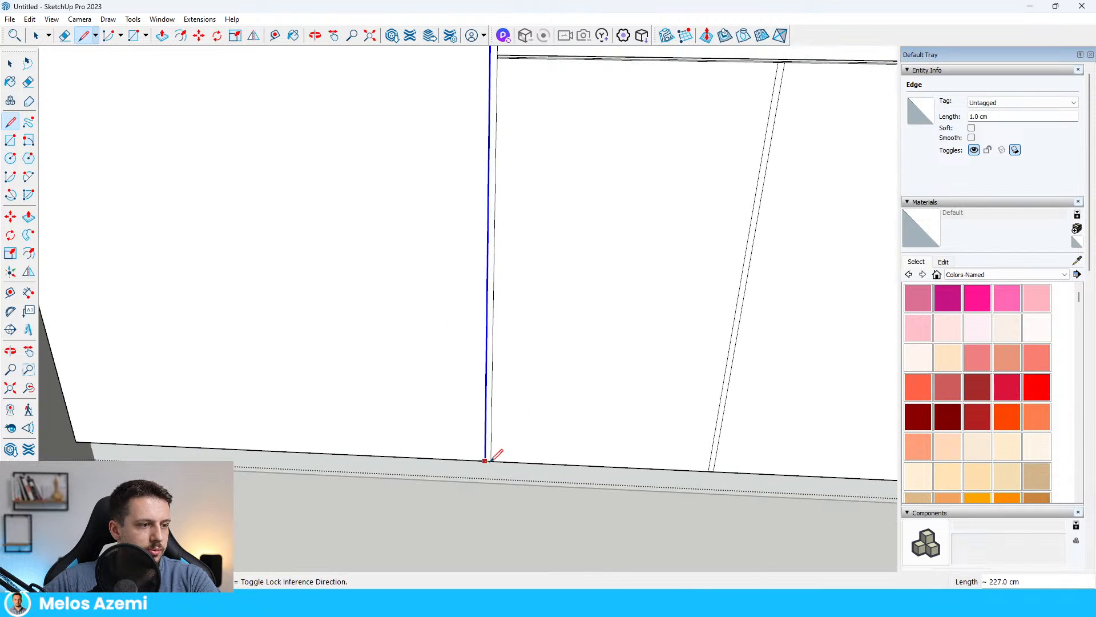
{"action": "left_click", "coordinate": [486, 460]}
{"action": "key", "text": "space"}
- Recess the narrow vertical strip between the tall cabinet front and the base doors with Push/Pull
{"action": "scroll", "coordinate": [490, 460], "scroll_direction": "up", "scroll_amount": 1}
{"action": "key", "text": "p"}
{"action": "double_click", "coordinate": [489, 460]}
{"action": "scroll", "coordinate": [489, 461], "scroll_direction": "down", "scroll_amount": 6}
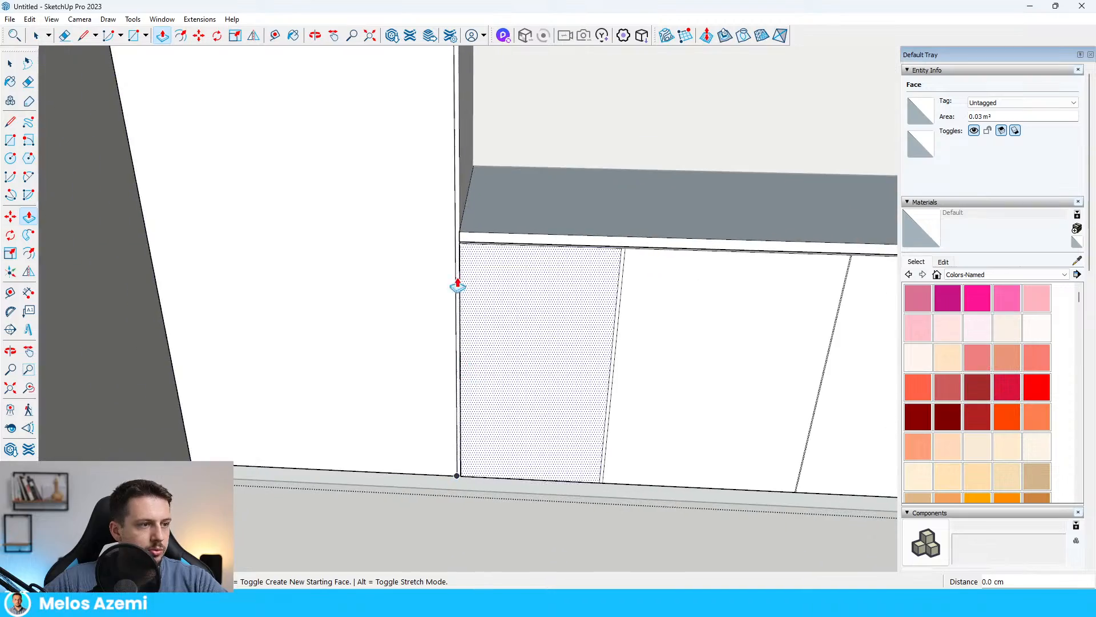
{"action": "scroll", "coordinate": [462, 267], "scroll_direction": "up", "scroll_amount": 5}
{"action": "middle_click_drag", "start_coordinate": [465, 266], "coordinate": [594, 308]}
{"action": "scroll", "coordinate": [328, 239], "scroll_direction": "down", "scroll_amount": 5}
{"action": "scroll", "coordinate": [594, 308], "scroll_direction": "down", "scroll_amount": 5}
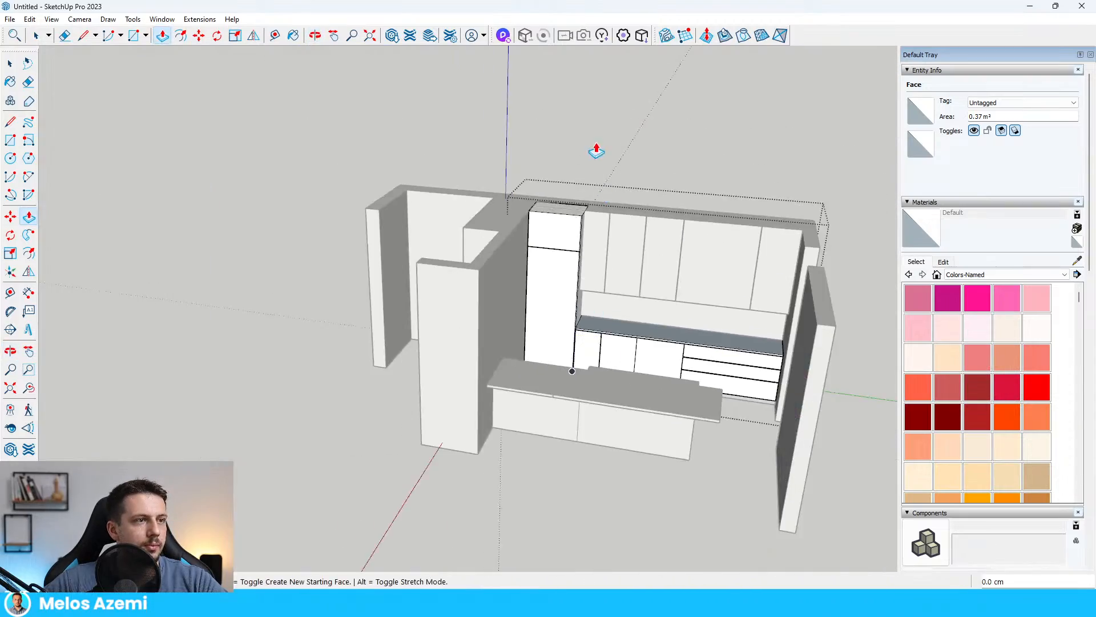
- Repeat the same Push/Pull depth on the narrow vertical gap strip between the base cabinet doors
{"action": "scroll", "coordinate": [579, 228], "scroll_direction": "up", "scroll_amount": 8}
{"action": "double_click", "coordinate": [578, 290]}
{"action": "scroll", "coordinate": [579, 290], "scroll_direction": "down", "scroll_amount": 8}
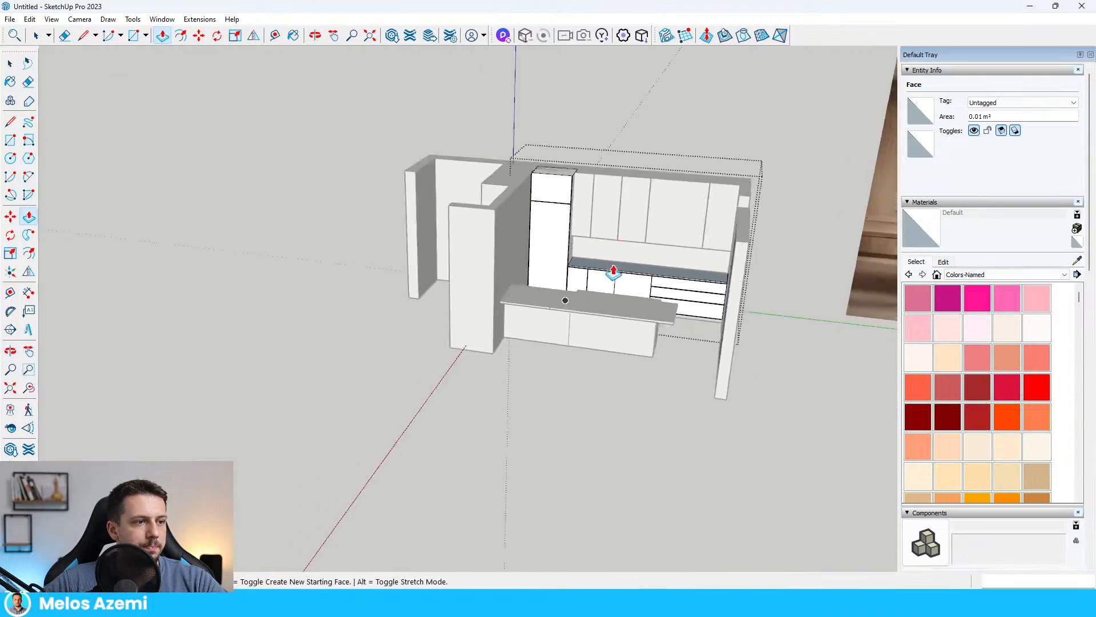
{"action": "scroll", "coordinate": [588, 282], "scroll_direction": "up", "scroll_amount": 9}
{"action": "scroll", "coordinate": [668, 245], "scroll_direction": "down", "scroll_amount": 8}
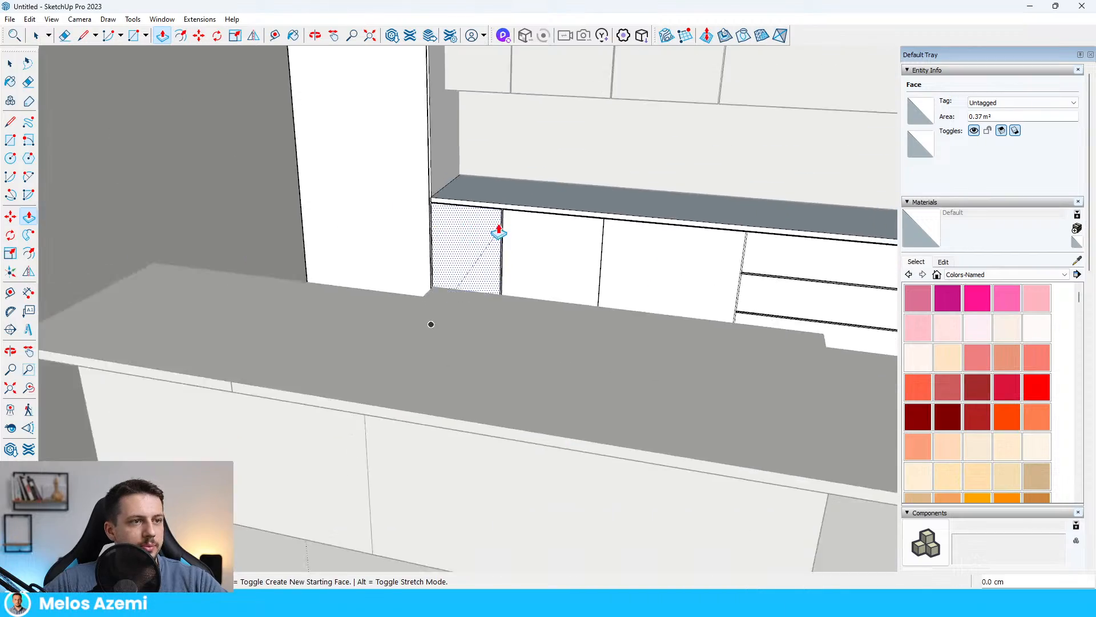
{"action": "key", "text": "space"}
- Open the island for editing and draw a line about 170.2 cm long across its underside to close the open strip
{"action": "middle_click_drag", "start_coordinate": [443, 333], "coordinate": [683, 273]}
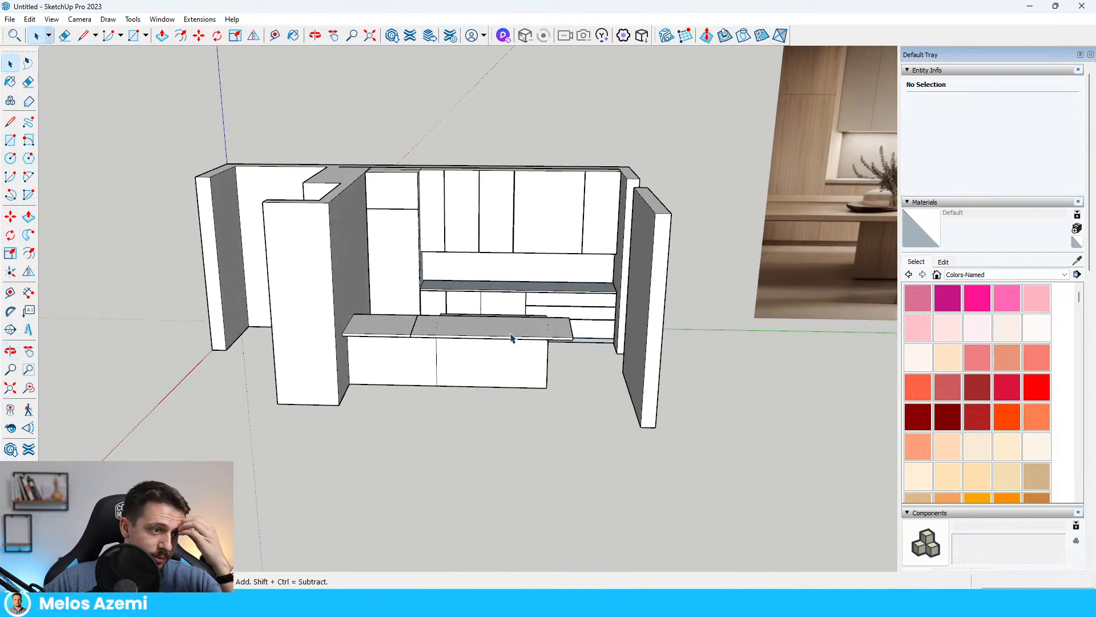
{"action": "scroll", "coordinate": [682, 273], "scroll_direction": "down", "scroll_amount": 4}
{"action": "scroll", "coordinate": [708, 337], "scroll_direction": "up", "scroll_amount": 6}
{"action": "scroll", "coordinate": [708, 337], "scroll_direction": "down", "scroll_amount": 5}
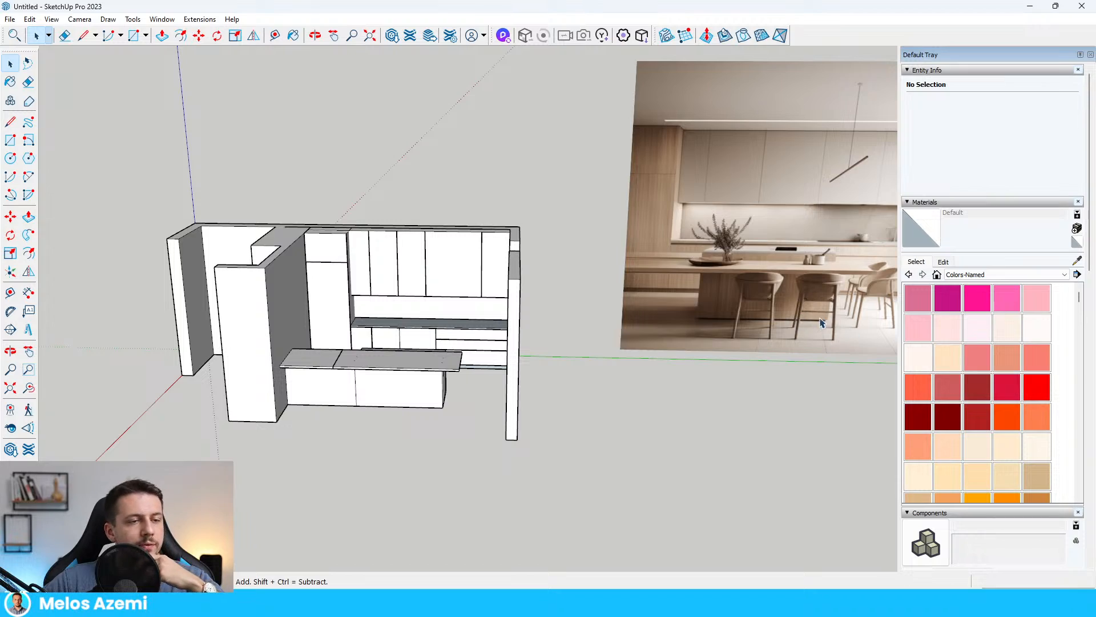
{"action": "scroll", "coordinate": [380, 400], "scroll_direction": "up", "scroll_amount": 10}
{"action": "middle_click_drag", "start_coordinate": [382, 377], "coordinate": [511, 86]}
{"action": "triple_click", "coordinate": [559, 155]}
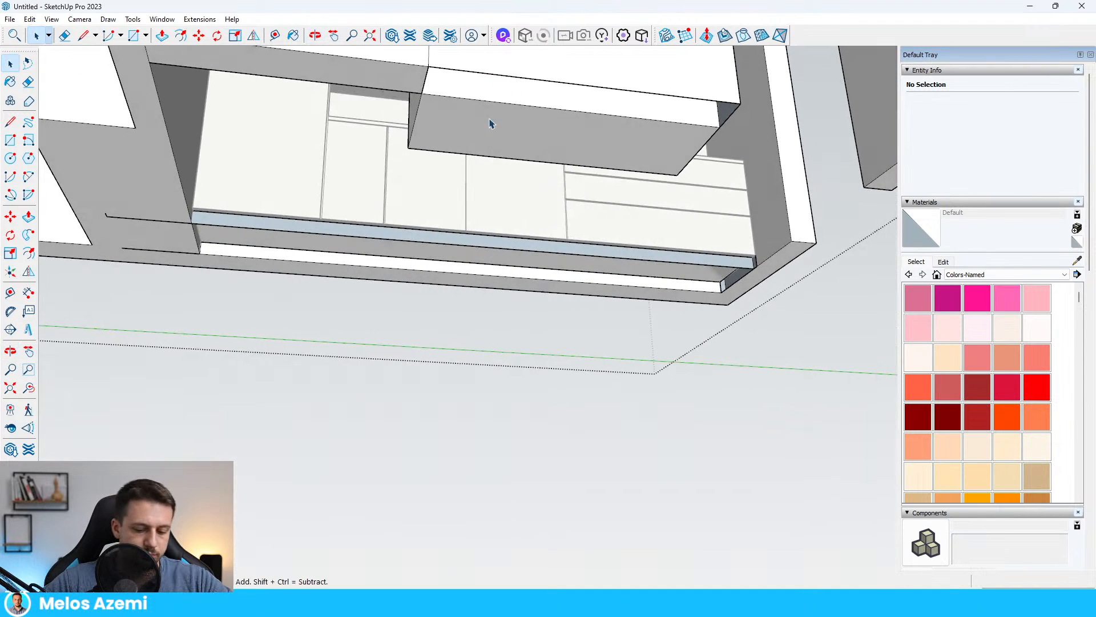
{"action": "left_click", "coordinate": [720, 127]}
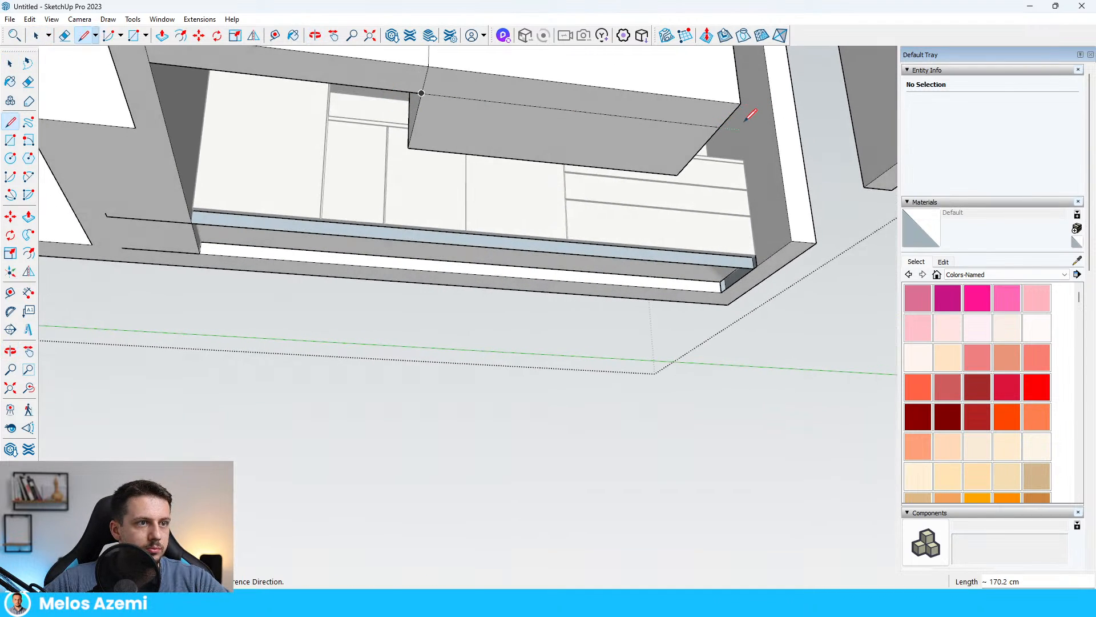
- Erase the line across the island's underside to merge the two faces, and select the merged face
{"action": "middle_click_drag", "start_coordinate": [747, 114], "coordinate": [664, 115]}
{"action": "key", "text": "space"}
{"action": "left_click", "coordinate": [611, 121]}
{"action": "left_click", "coordinate": [610, 125]}
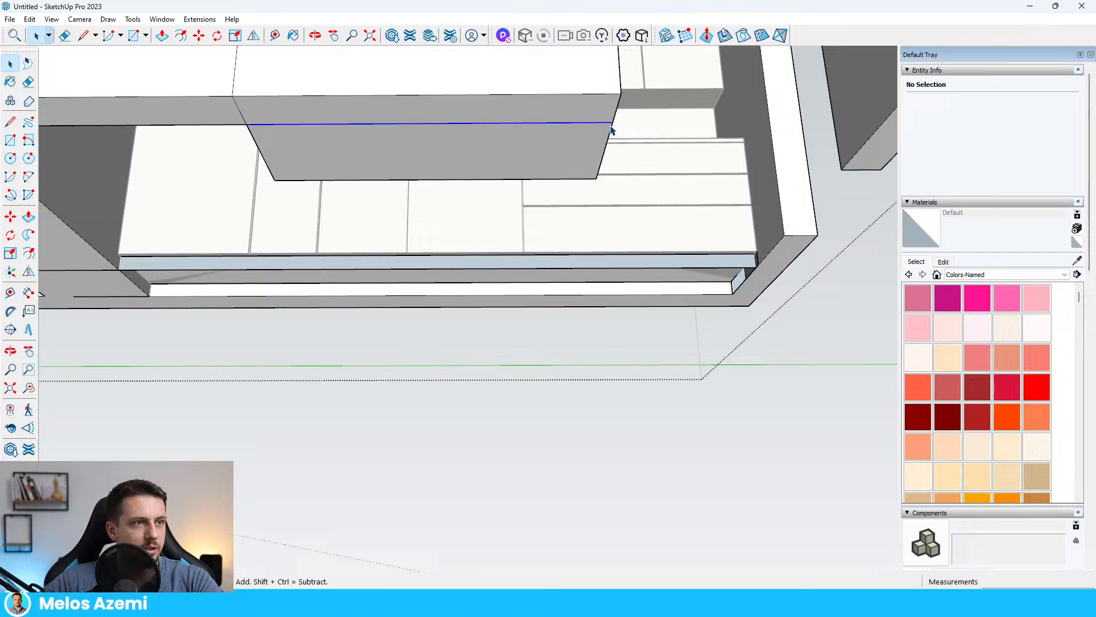
{"action": "left_click", "coordinate": [569, 137]}
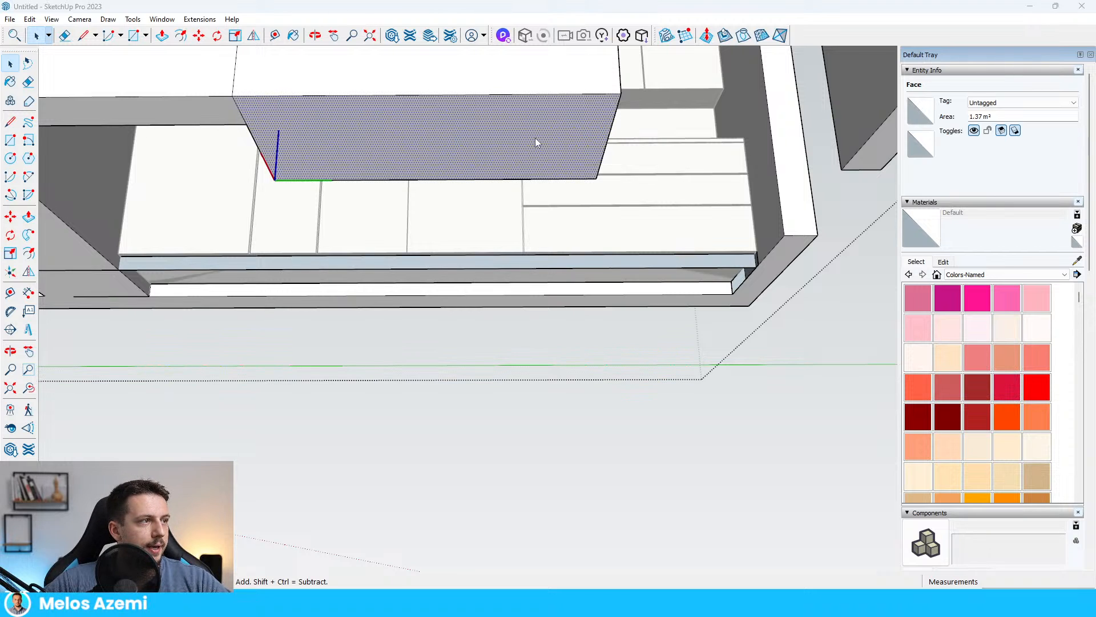
{"action": "key", "text": "g"}
{"action": "key", "text": "Escape"}
{"action": "key", "text": "g"}
{"action": "key", "text": "Escape"}
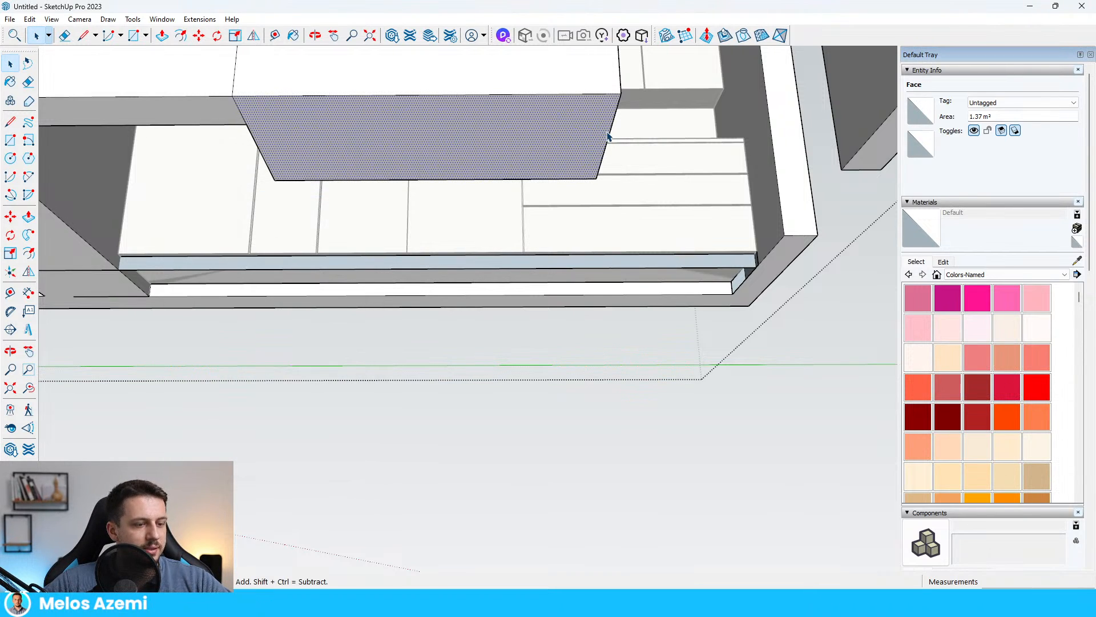
- Offset the outline of the island's underside face inward to leave a narrow border around it
{"action": "key", "text": "f"}
{"action": "left_click", "coordinate": [609, 133]}
{"action": "left_click", "coordinate": [600, 137]}
{"action": "key", "text": "space"}
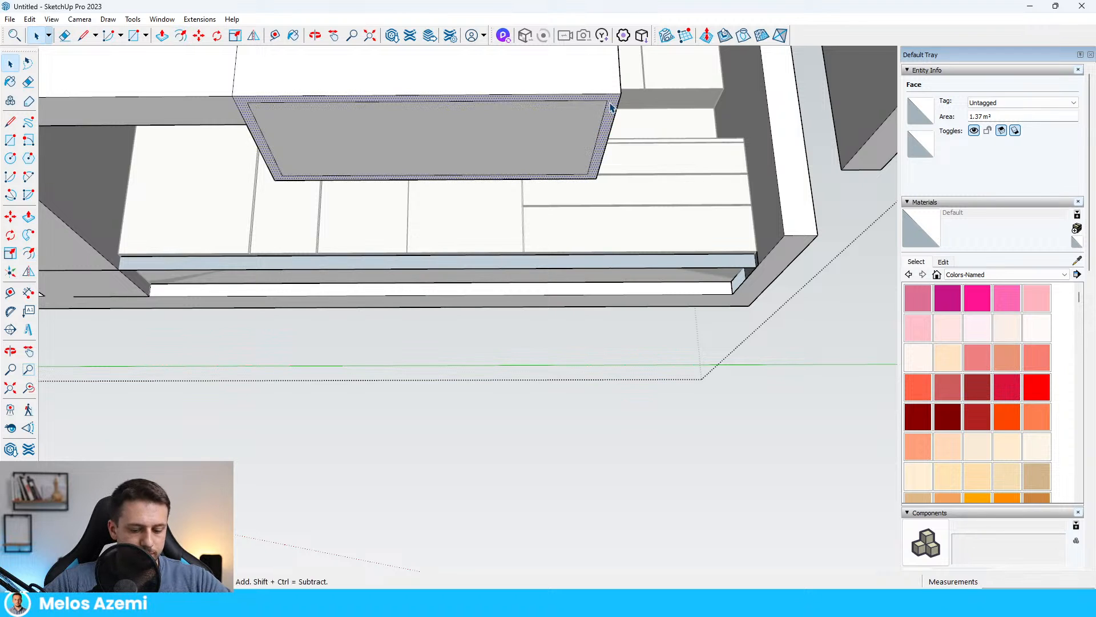
- Push/Pull the border face on the island's underside upward about 6.4 cm to leave a recessed plinth
{"action": "key", "text": "p"}
{"action": "left_click", "coordinate": [610, 106]}
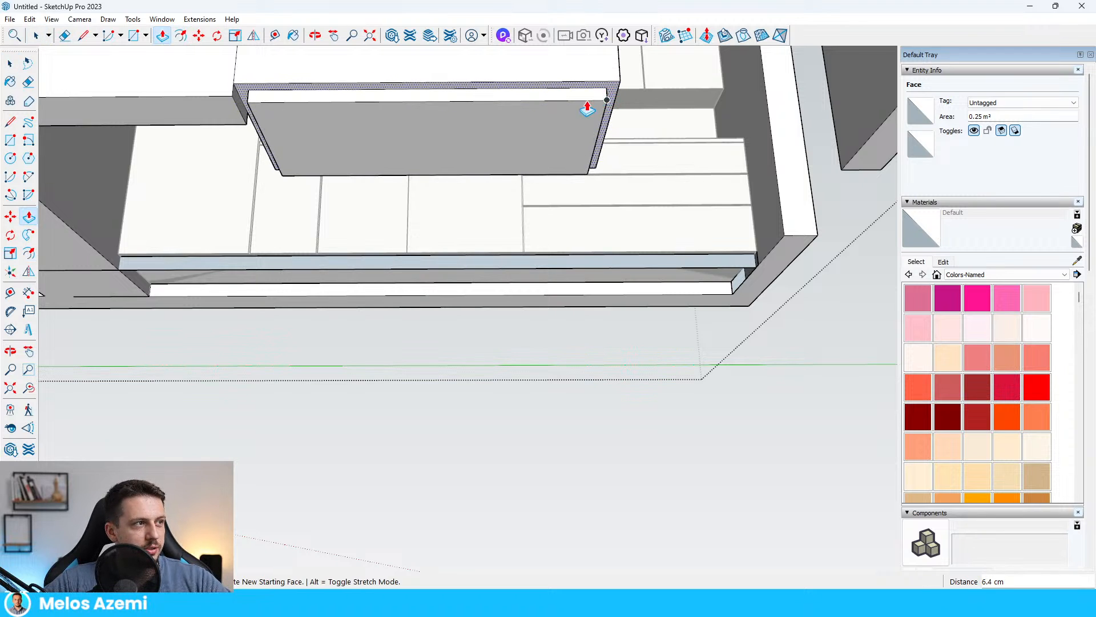
{"action": "left_click", "coordinate": [588, 109]}
{"action": "middle_click_drag", "start_coordinate": [588, 108], "coordinate": [372, 181]}
{"action": "key", "text": "space"}
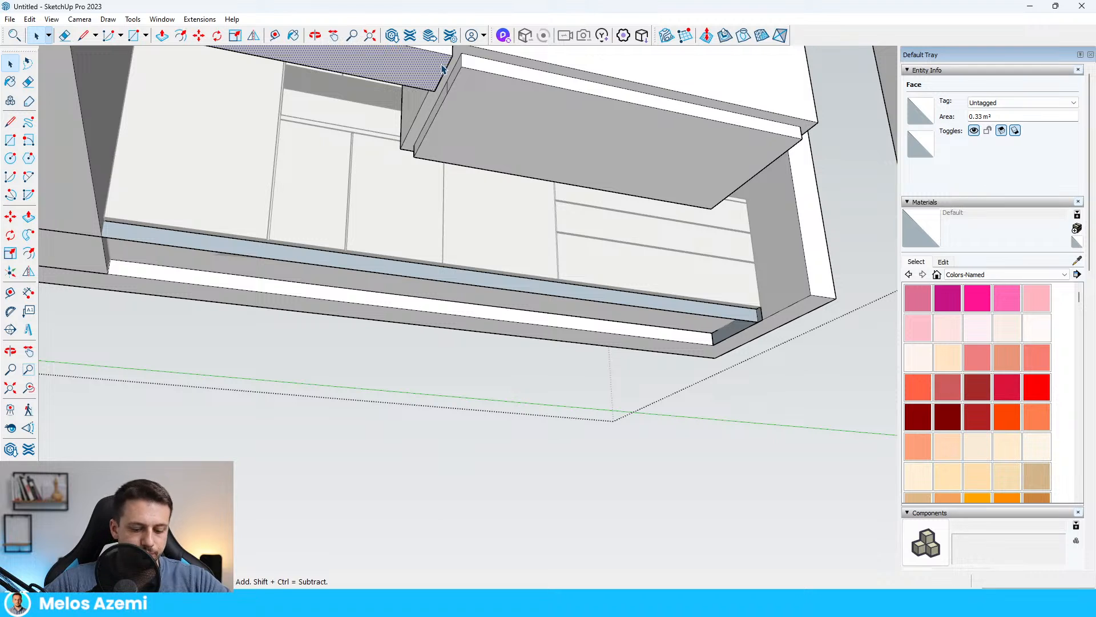
- Repeat the same Push/Pull depth on the underside of the island's adjoining section
{"action": "key", "text": "p"}
{"action": "left_click", "coordinate": [443, 69]}
{"action": "middle_click_drag", "start_coordinate": [512, 60], "coordinate": [428, 257]}
{"action": "key", "text": "space"}
{"action": "scroll", "coordinate": [428, 257], "scroll_direction": "down", "scroll_amount": 1}
{"action": "middle_click_drag", "start_coordinate": [318, 385], "coordinate": [524, 258]}
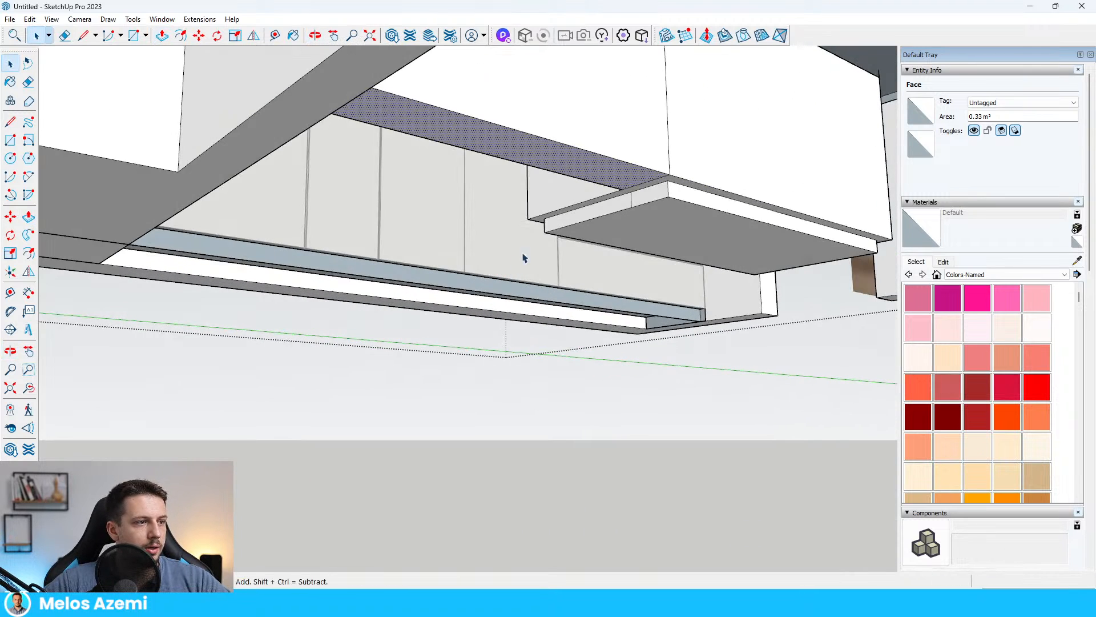
- Extend the plinth's end face about 182.7 cm beneath the adjoining section to the island's far end, and leave the island's editing
{"action": "left_click", "coordinate": [613, 220]}
{"action": "left_click", "coordinate": [647, 206]}
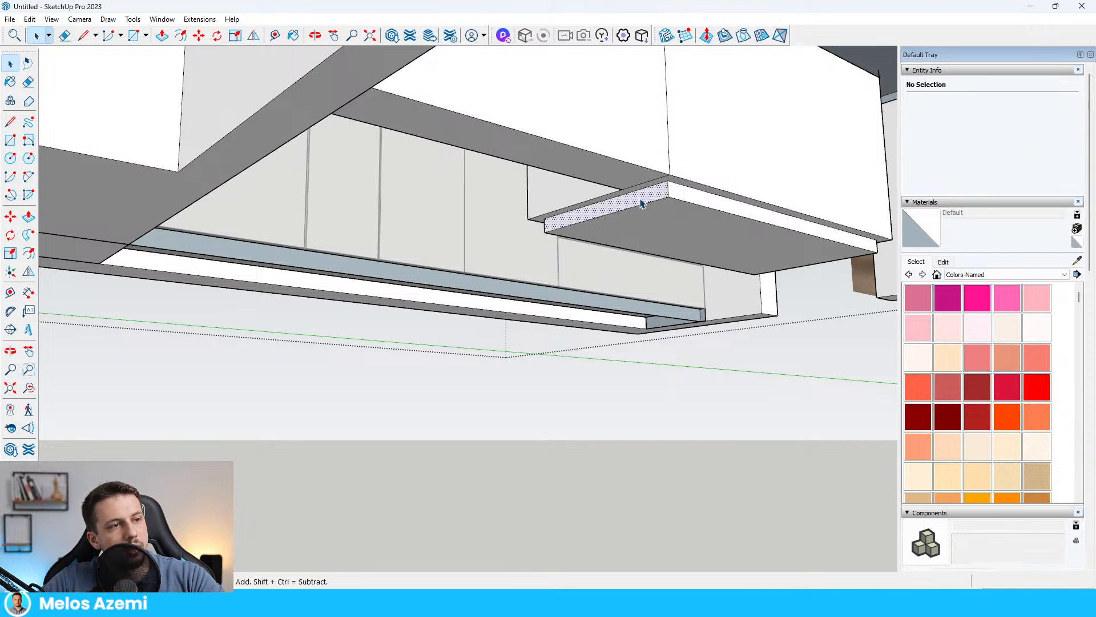
{"action": "key", "text": "p"}
{"action": "left_click", "coordinate": [643, 203]}
{"action": "middle_click_drag", "start_coordinate": [536, 193], "coordinate": [472, 221]}
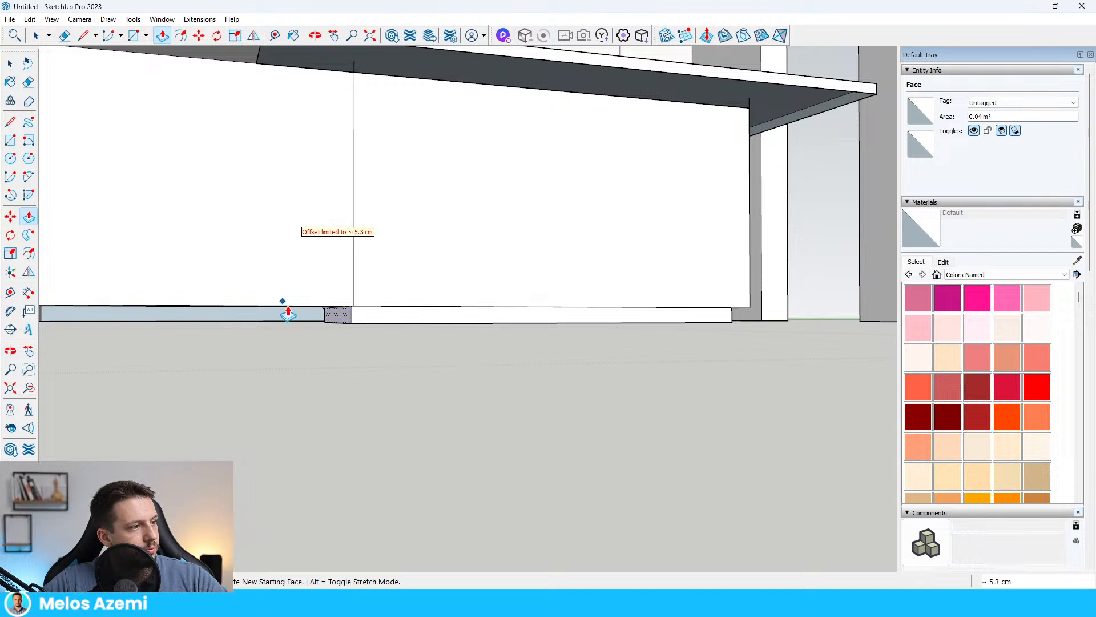
{"action": "scroll", "coordinate": [334, 321], "scroll_direction": "down", "scroll_amount": 5}
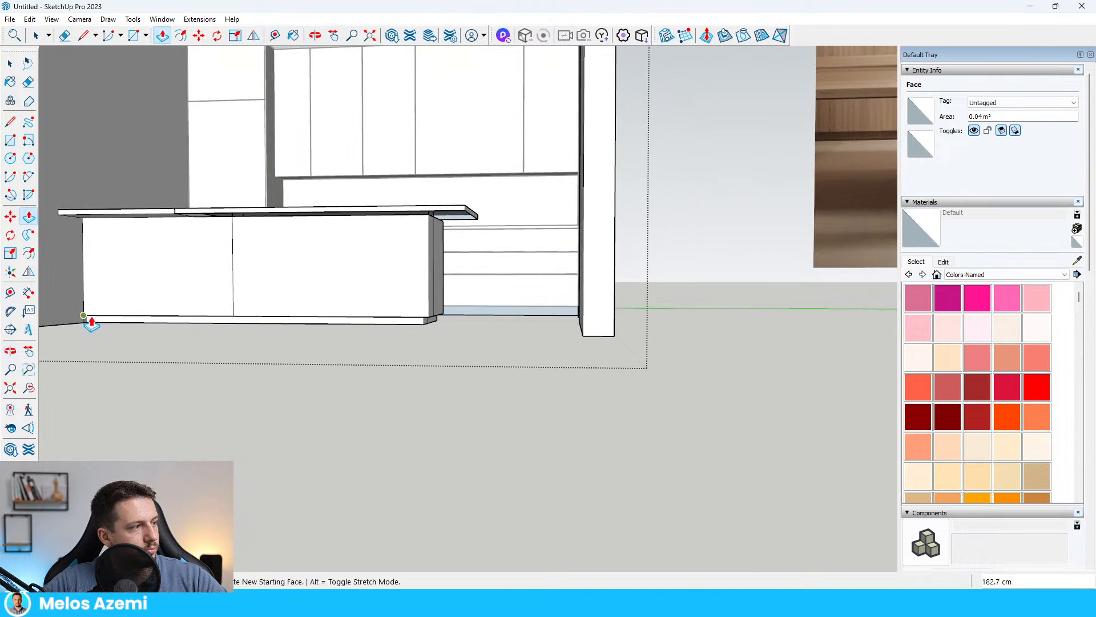
{"action": "left_click", "coordinate": [84, 316]}
{"action": "key", "text": "space"}
{"action": "middle_click_drag", "start_coordinate": [360, 325], "coordinate": [428, 367]}
{"action": "scroll", "coordinate": [384, 350], "scroll_direction": "down", "scroll_amount": 8}
{"action": "left_click", "coordinate": [388, 365]}
- Compare the kitchen model with the reference image and examine the island, cabinets and underside from several angles
{"action": "scroll", "coordinate": [536, 317], "scroll_direction": "up", "scroll_amount": 5}
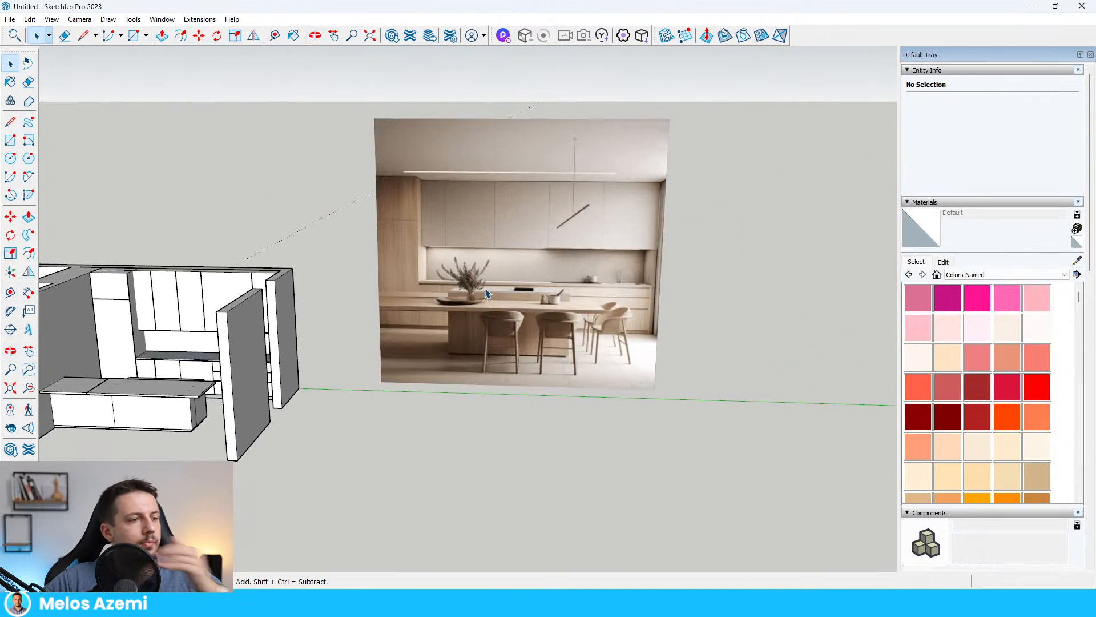
{"action": "middle_click_drag", "start_coordinate": [485, 292], "coordinate": [542, 222]}
{"action": "scroll", "coordinate": [531, 246], "scroll_direction": "down", "scroll_amount": 4}
{"action": "scroll", "coordinate": [217, 325], "scroll_direction": "up", "scroll_amount": 5}
{"action": "mouse_move", "coordinate": [217, 323]}
{"action": "middle_mouse_down"}
{"action": "mouse_move", "coordinate": [230, 362]}
{"action": "mouse_move", "coordinate": [269, 397]}
{"action": "middle_mouse_up"}
{"action": "scroll", "coordinate": [441, 335], "scroll_direction": "down", "scroll_amount": 6}
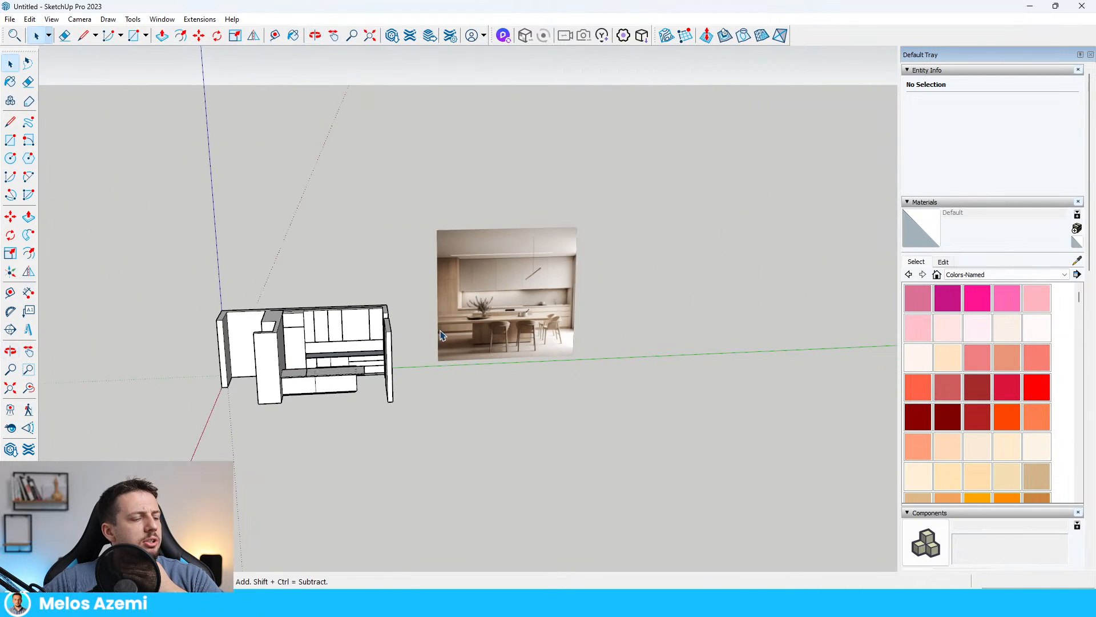
{"action": "scroll", "coordinate": [280, 329], "scroll_direction": "up", "scroll_amount": 6}
{"action": "mouse_move", "coordinate": [280, 330]}
{"action": "middle_mouse_down"}
{"action": "mouse_move", "coordinate": [355, 360]}
{"action": "mouse_move", "coordinate": [152, 355]}
{"action": "mouse_move", "coordinate": [407, 332]}
{"action": "middle_mouse_up"}
{"action": "scroll", "coordinate": [245, 364], "scroll_direction": "down", "scroll_amount": 3}
{"action": "scroll", "coordinate": [671, 283], "scroll_direction": "up", "scroll_amount": 4}
{"action": "scroll", "coordinate": [517, 324], "scroll_direction": "down", "scroll_amount": 4}
{"action": "scroll", "coordinate": [545, 325], "scroll_direction": "up", "scroll_amount": 4}
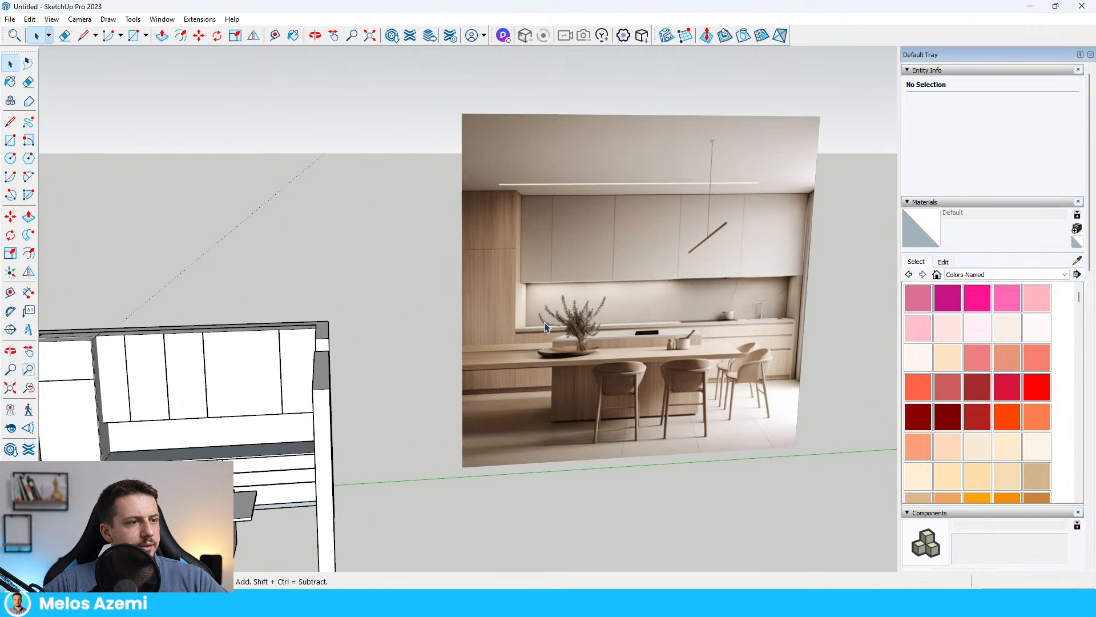
{"action": "scroll", "coordinate": [523, 260], "scroll_direction": "up", "scroll_amount": 1}
{"action": "scroll", "coordinate": [518, 270], "scroll_direction": "down", "scroll_amount": 5}
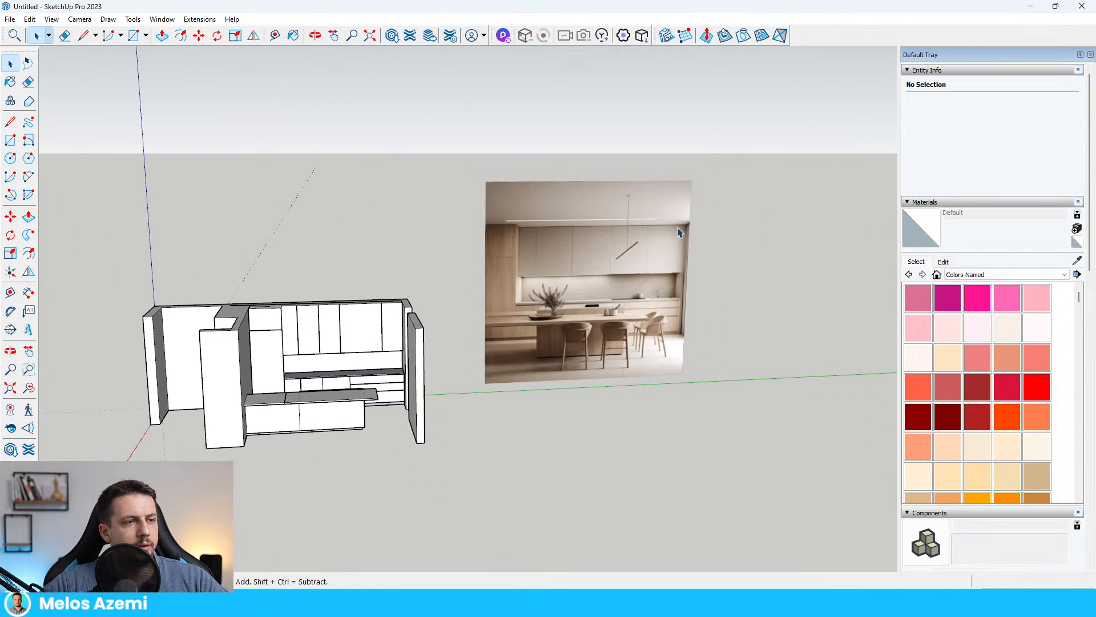
{"action": "middle_click_drag", "start_coordinate": [644, 275], "coordinate": [635, 280]}
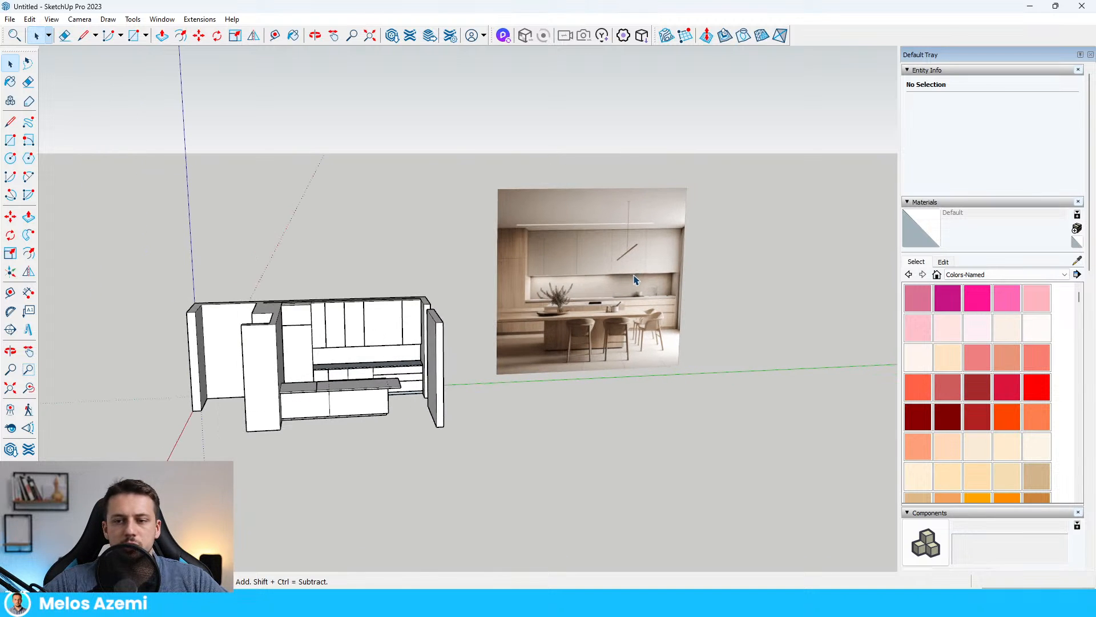
{"action": "scroll", "coordinate": [624, 291], "scroll_direction": "up", "scroll_amount": 5}
{"action": "scroll", "coordinate": [588, 342], "scroll_direction": "down", "scroll_amount": 3}
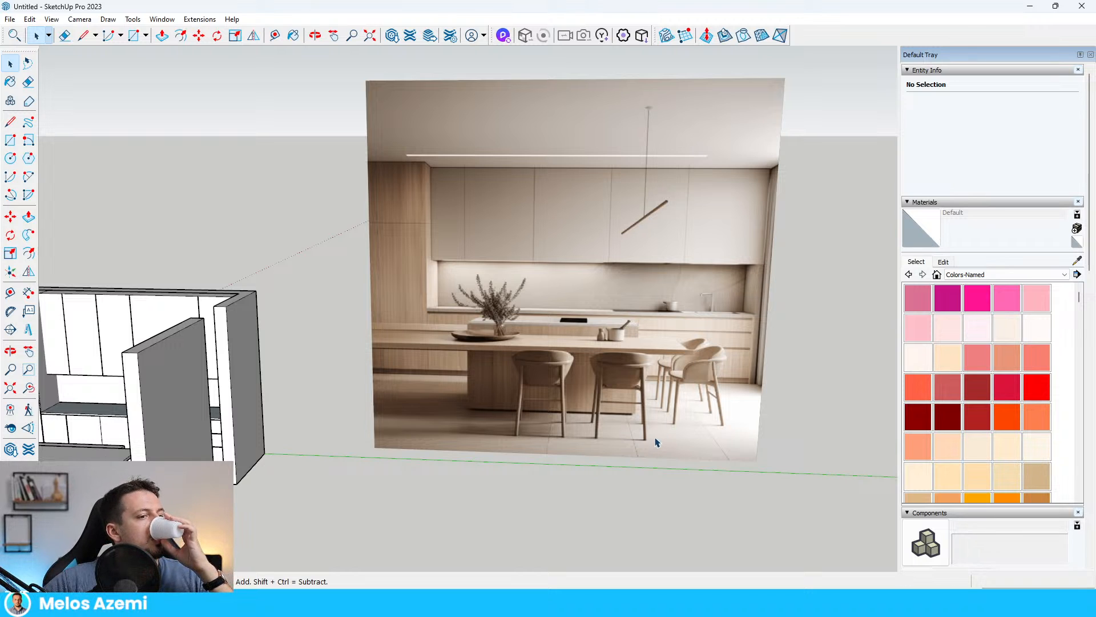
{"action": "scroll", "coordinate": [514, 331], "scroll_direction": "down", "scroll_amount": 5}
{"action": "scroll", "coordinate": [128, 447], "scroll_direction": "up", "scroll_amount": 4}
{"action": "middle_click_drag", "start_coordinate": [235, 380], "coordinate": [294, 436]}
{"action": "scroll", "coordinate": [341, 392], "scroll_direction": "down", "scroll_amount": 3}
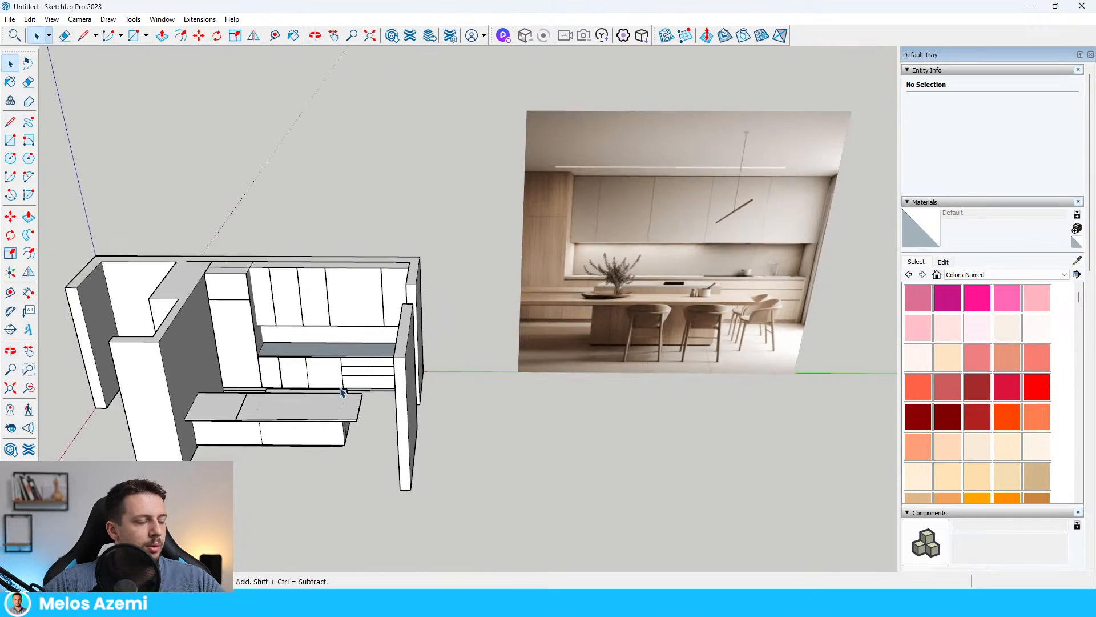
{"action": "scroll", "coordinate": [346, 385], "scroll_direction": "up", "scroll_amount": 6}
{"action": "scroll", "coordinate": [434, 408], "scroll_direction": "down", "scroll_amount": 4}
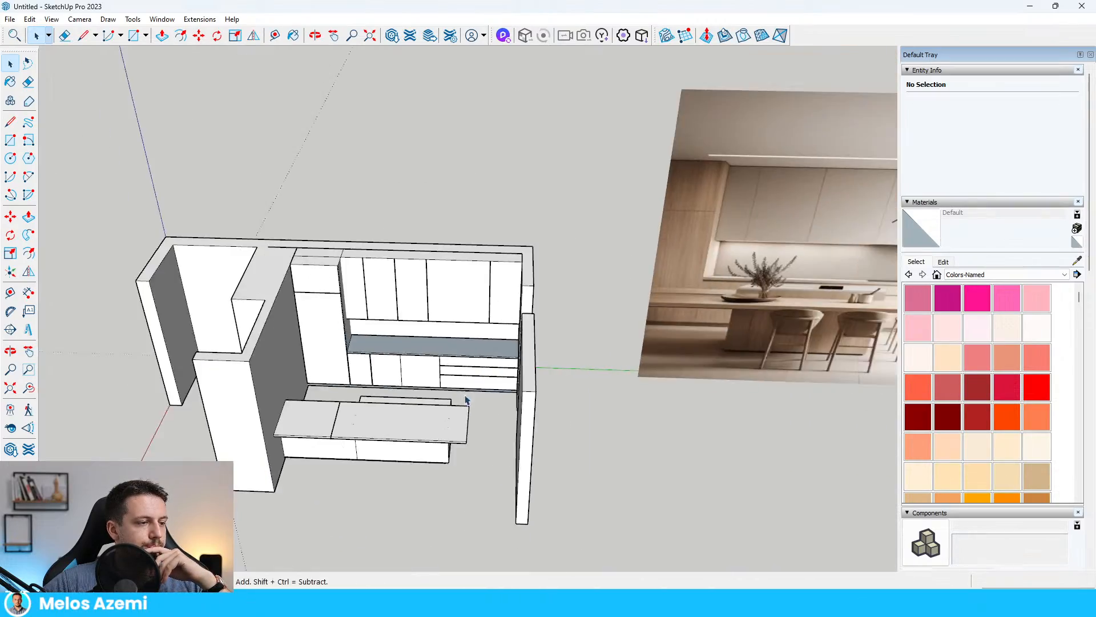
{"action": "mouse_move", "coordinate": [466, 399]}
{"action": "middle_mouse_down"}
{"action": "mouse_move", "coordinate": [379, 272]}
{"action": "mouse_move", "coordinate": [318, 369]}
{"action": "mouse_move", "coordinate": [303, 357]}
{"action": "mouse_move", "coordinate": [741, 315]}
{"action": "middle_mouse_up"}
{"action": "scroll", "coordinate": [379, 272], "scroll_direction": "up", "scroll_amount": 5}
{"action": "scroll", "coordinate": [303, 358], "scroll_direction": "up", "scroll_amount": 4}
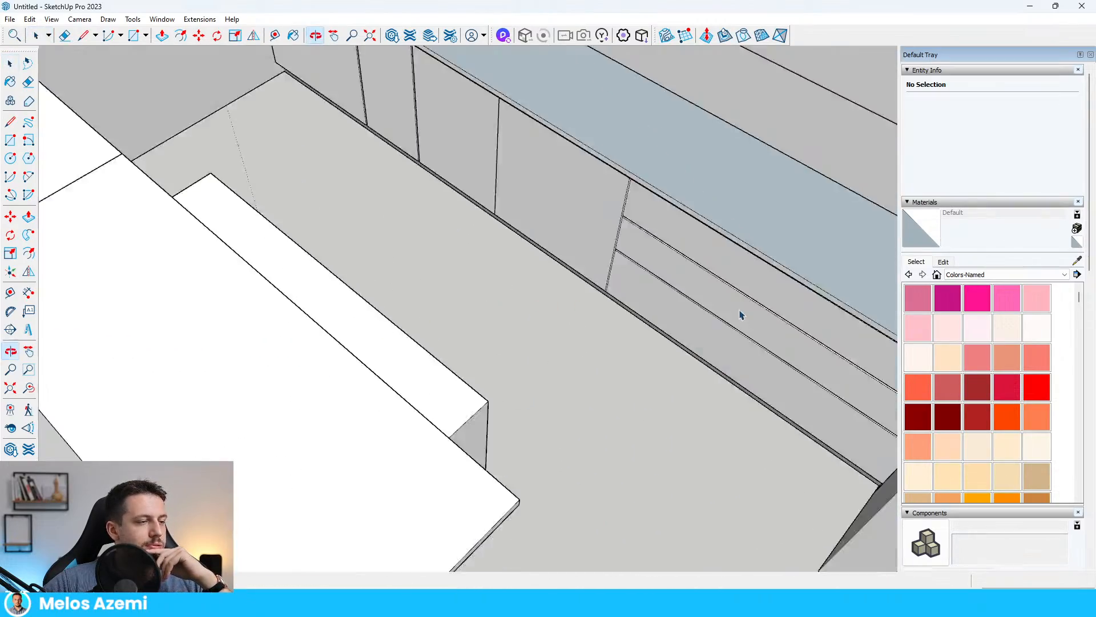
{"action": "scroll", "coordinate": [685, 310], "scroll_direction": "down", "scroll_amount": 10}
{"action": "mouse_move", "coordinate": [614, 303]}
{"action": "middle_mouse_down"}
{"action": "mouse_move", "coordinate": [634, 293]}
{"action": "mouse_move", "coordinate": [583, 257]}
{"action": "mouse_move", "coordinate": [481, 256]}
{"action": "mouse_move", "coordinate": [440, 171]}
{"action": "mouse_move", "coordinate": [299, 189]}
{"action": "mouse_move", "coordinate": [360, 180]}
{"action": "middle_mouse_up"}
{"action": "scroll", "coordinate": [588, 296], "scroll_direction": "up", "scroll_amount": 4}
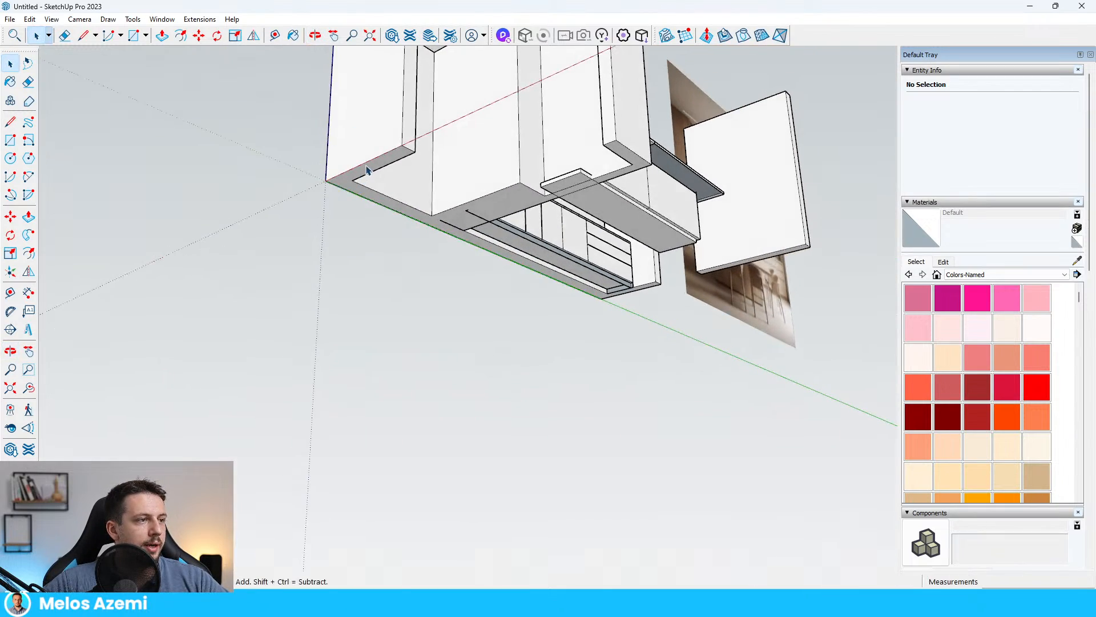
- Draw a floor rectangle from the axes origin at the outer wall corner to the outer base corner of the detached side wall
{"action": "left_click", "coordinate": [329, 198]}
{"action": "middle_click_drag", "start_coordinate": [333, 275], "coordinate": [336, 452]}
{"action": "scroll", "coordinate": [336, 448], "scroll_direction": "down", "scroll_amount": 5}
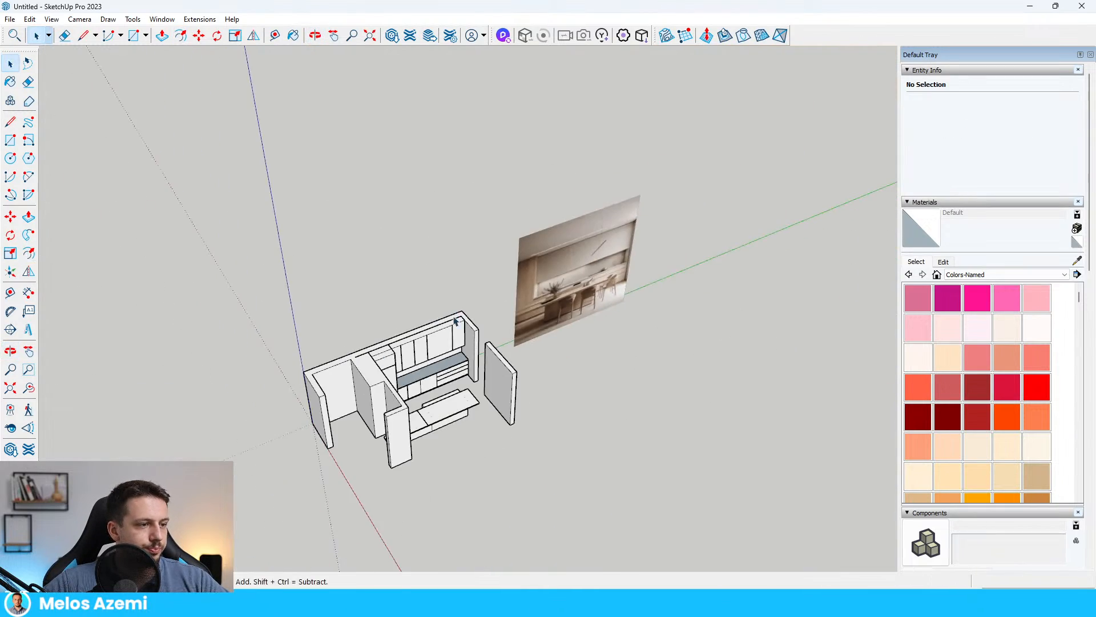
{"action": "scroll", "coordinate": [340, 417], "scroll_direction": "up", "scroll_amount": 4}
{"action": "middle_click_drag", "start_coordinate": [354, 371], "coordinate": [330, 378]}
{"action": "key", "text": "r"}
{"action": "left_click", "coordinate": [321, 386]}
{"action": "scroll", "coordinate": [322, 387], "scroll_direction": "down", "scroll_amount": 2}
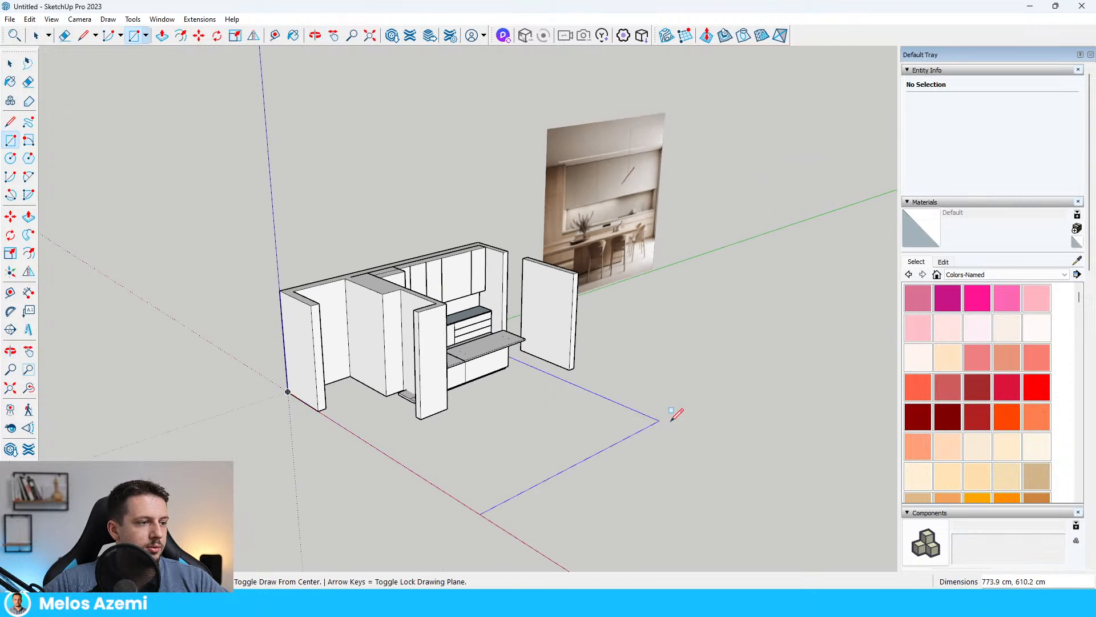
{"action": "left_click", "coordinate": [574, 367]}
{"action": "key", "text": "space"}
- Extrude the floor rectangle 30 cm downward into a slab
{"action": "middle_click_drag", "start_coordinate": [574, 367], "coordinate": [470, 316]}
{"action": "key", "text": "p"}
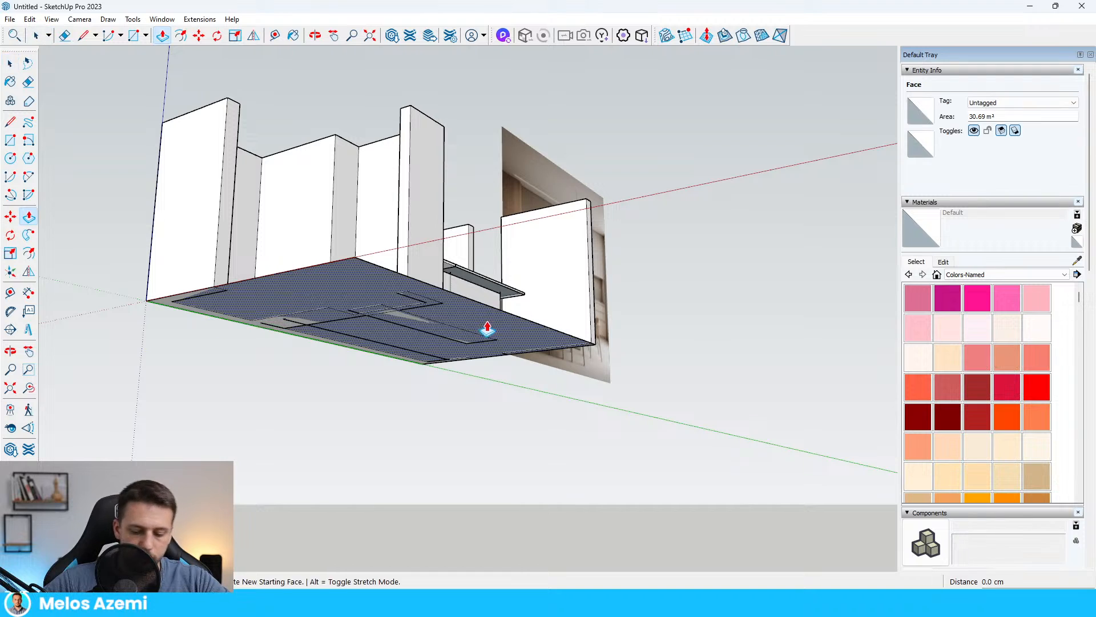
{"action": "left_click", "coordinate": [487, 326]}
{"action": "type", "text": "30"}
{"action": "key", "text": "Return"}
{"action": "key", "text": "space"}
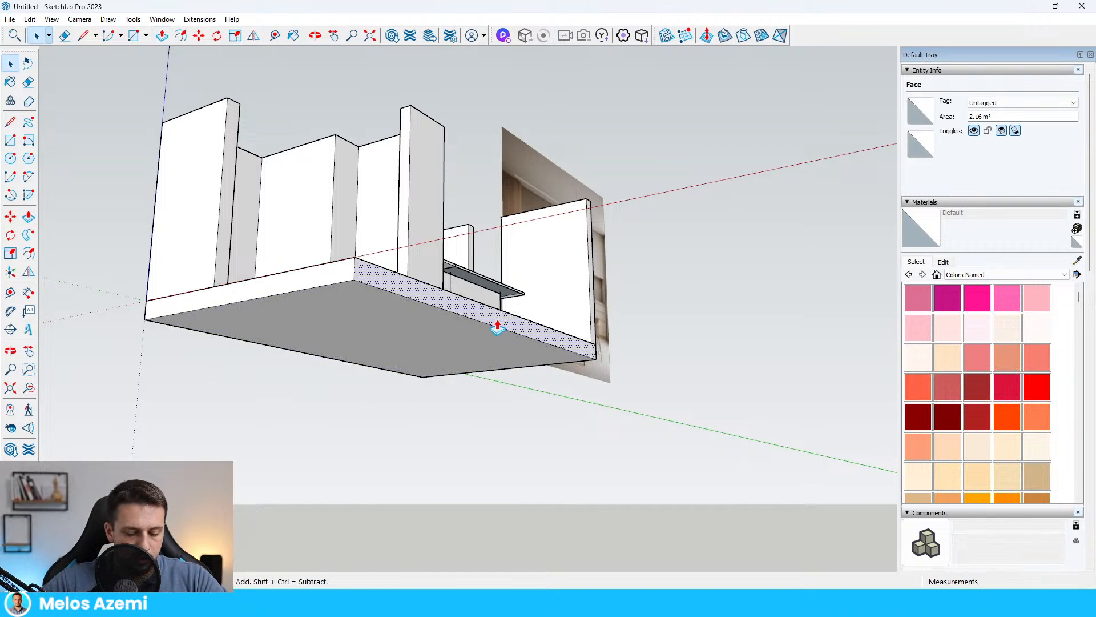
- Pull the floor slab's front edge face outward to extend the floor beyond the existing walls
{"action": "middle_click_drag", "start_coordinate": [497, 327], "coordinate": [529, 499]}
{"action": "middle_click_drag", "start_coordinate": [720, 345], "coordinate": [667, 399]}
{"action": "key", "text": "p"}
{"action": "key", "text": "space"}
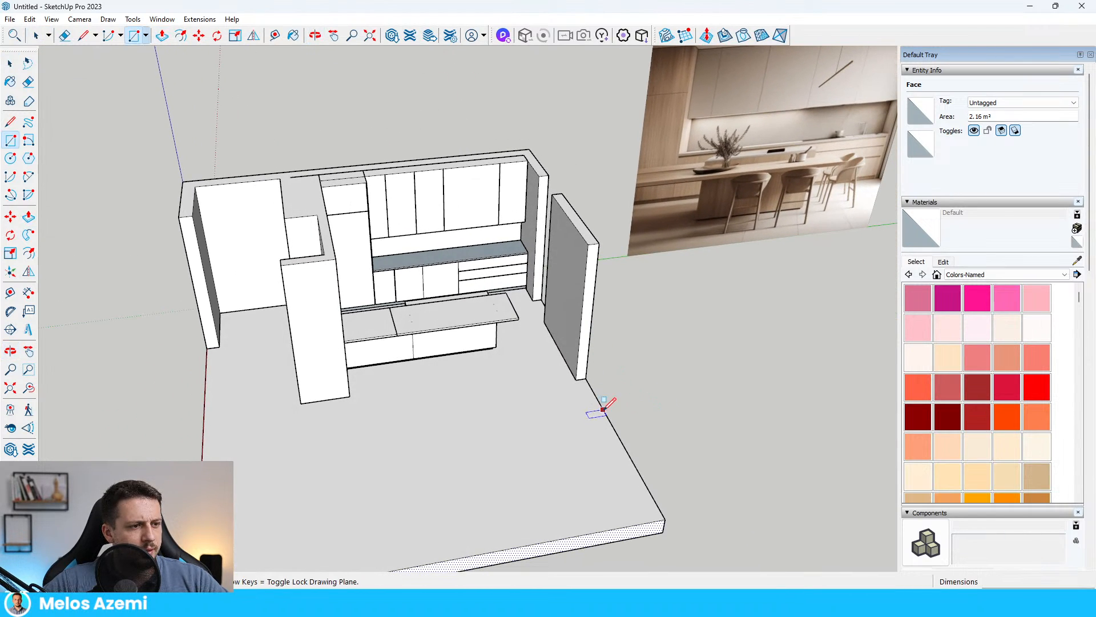
- Draw a wall-thick rectangle along the floor's side edge at the front corner and extrude it 300 cm up to the existing wall height
{"action": "left_click", "coordinate": [647, 520]}
{"action": "key", "text": "space"}
{"action": "key", "text": "p"}
{"action": "left_click", "coordinate": [652, 512]}
{"action": "left_click", "coordinate": [588, 237]}
{"action": "scroll", "coordinate": [595, 248], "scroll_direction": "down", "scroll_amount": 4}
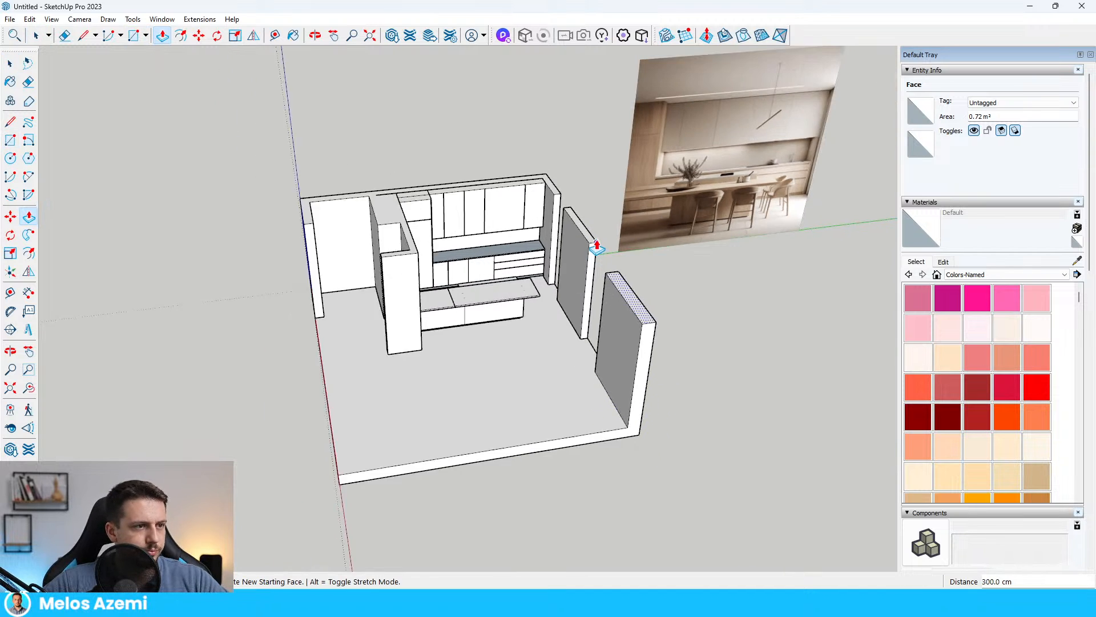
{"action": "key", "text": "space"}
- Draw a rectangular strip along the floor's front edge and extrude it 300 cm into a front wall
{"action": "scroll", "coordinate": [594, 286], "scroll_direction": "up", "scroll_amount": 3}
{"action": "key", "text": "r"}
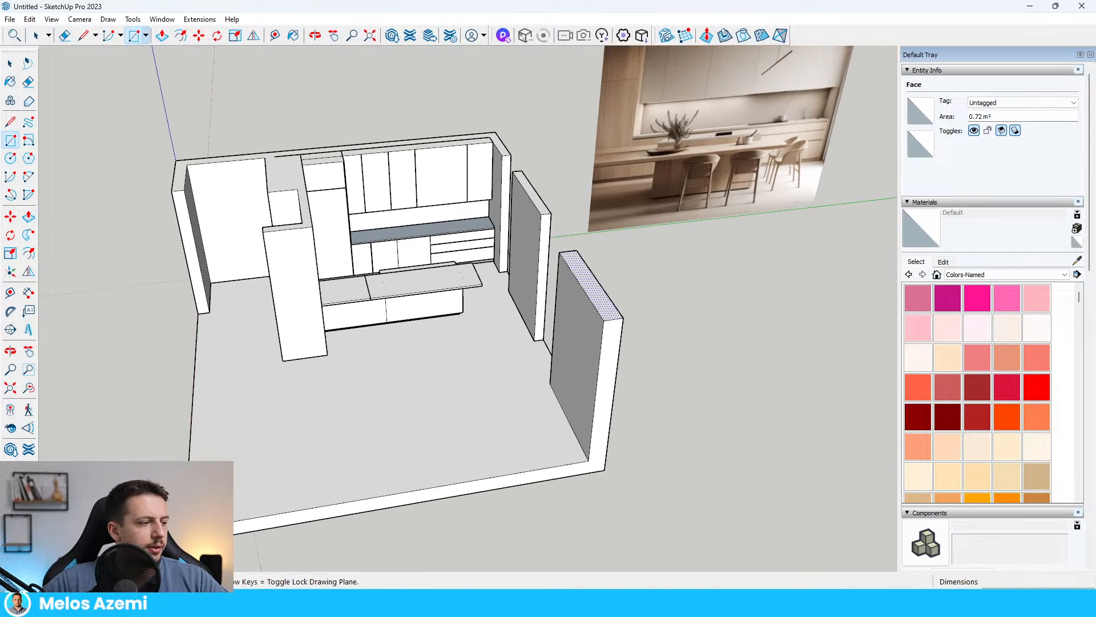
{"action": "left_click", "coordinate": [185, 531]}
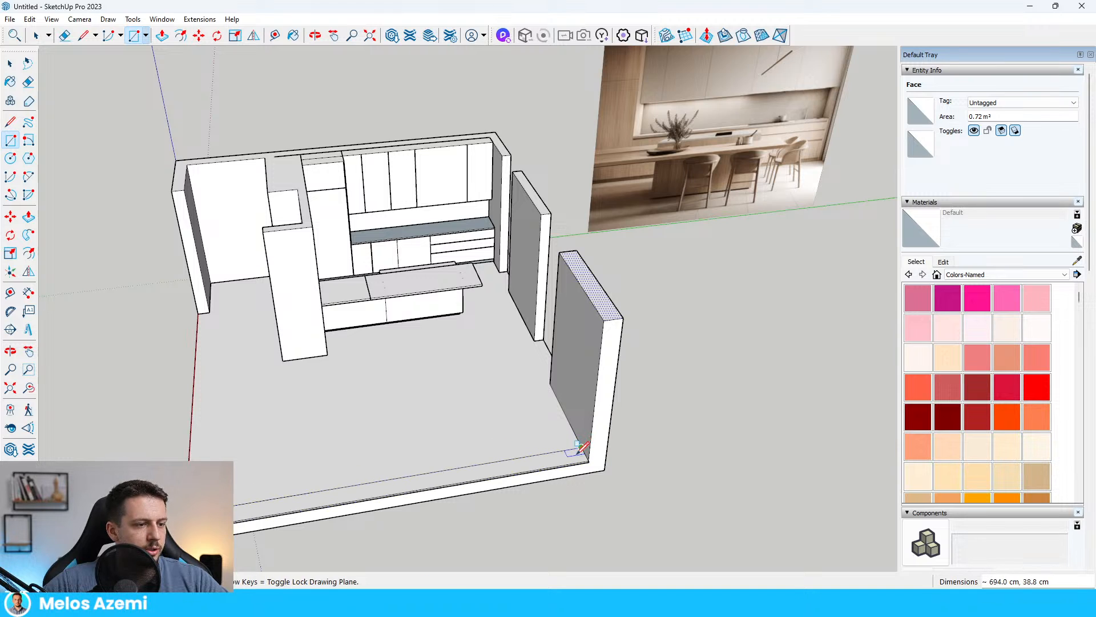
{"action": "left_click", "coordinate": [578, 452]}
{"action": "key", "text": "space"}
{"action": "left_click", "coordinate": [576, 463]}
{"action": "left_click", "coordinate": [574, 456]}
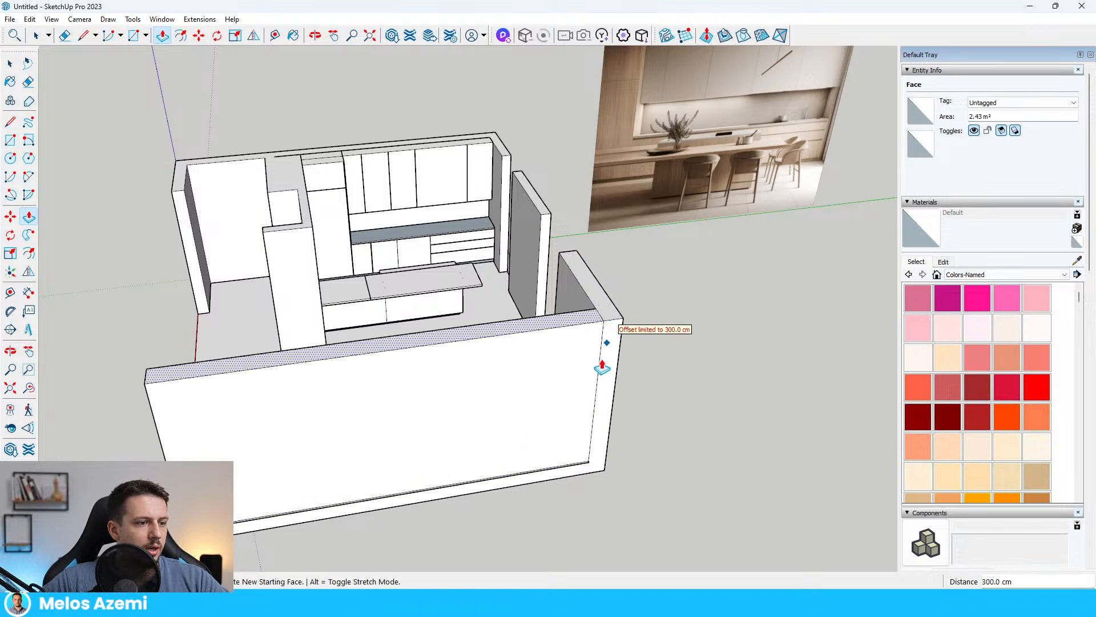
{"action": "left_click", "coordinate": [602, 366]}
{"action": "key", "text": "space"}
- Extend the end face of the short side wall at the origin side with Push/Pull to meet the front wall
{"action": "scroll", "coordinate": [192, 221], "scroll_direction": "up", "scroll_amount": 5}
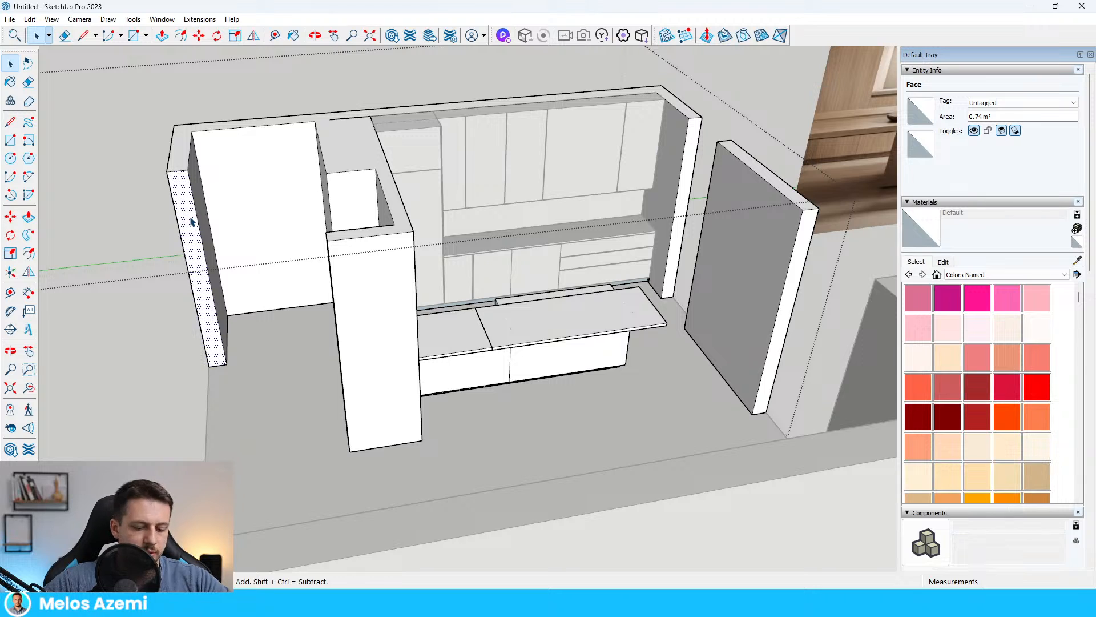
{"action": "key", "text": "p"}
{"action": "scroll", "coordinate": [435, 359], "scroll_direction": "down", "scroll_amount": 5}
{"action": "left_click", "coordinate": [421, 329]}
{"action": "key", "text": "space"}
{"action": "left_click", "coordinate": [511, 279]}
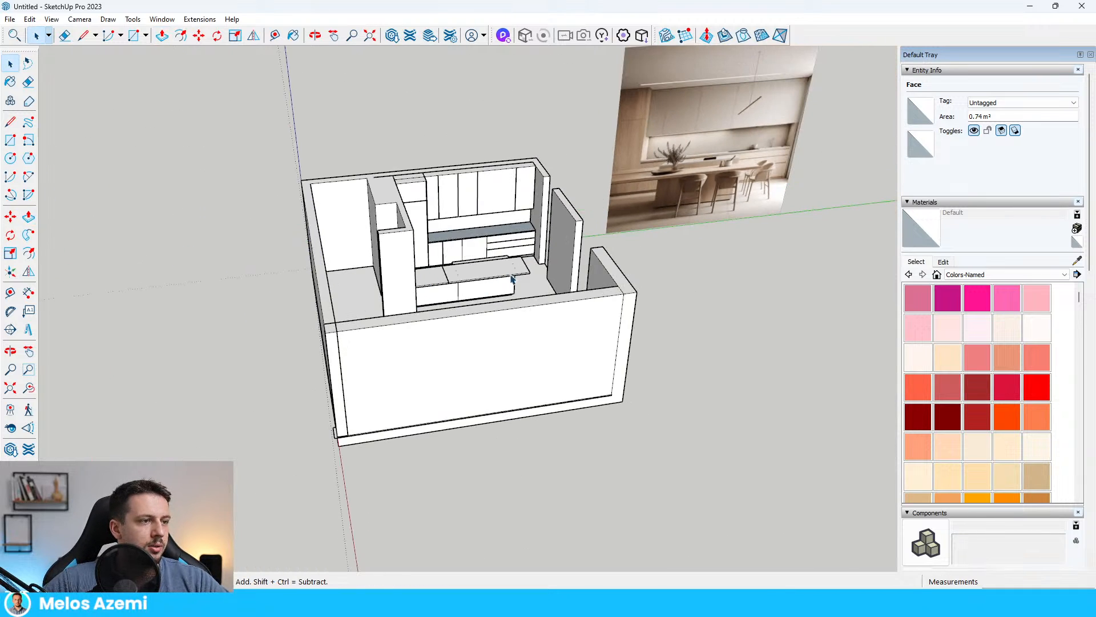
- Draw a rectangle across the wall tops between opposite outer corners and extrude its face 30 cm up as a ceiling slab
{"action": "scroll", "coordinate": [313, 185], "scroll_direction": "up", "scroll_amount": 4}
{"action": "key", "text": "r"}
{"action": "left_click", "coordinate": [295, 176]}
{"action": "scroll", "coordinate": [303, 185], "scroll_direction": "down", "scroll_amount": 3}
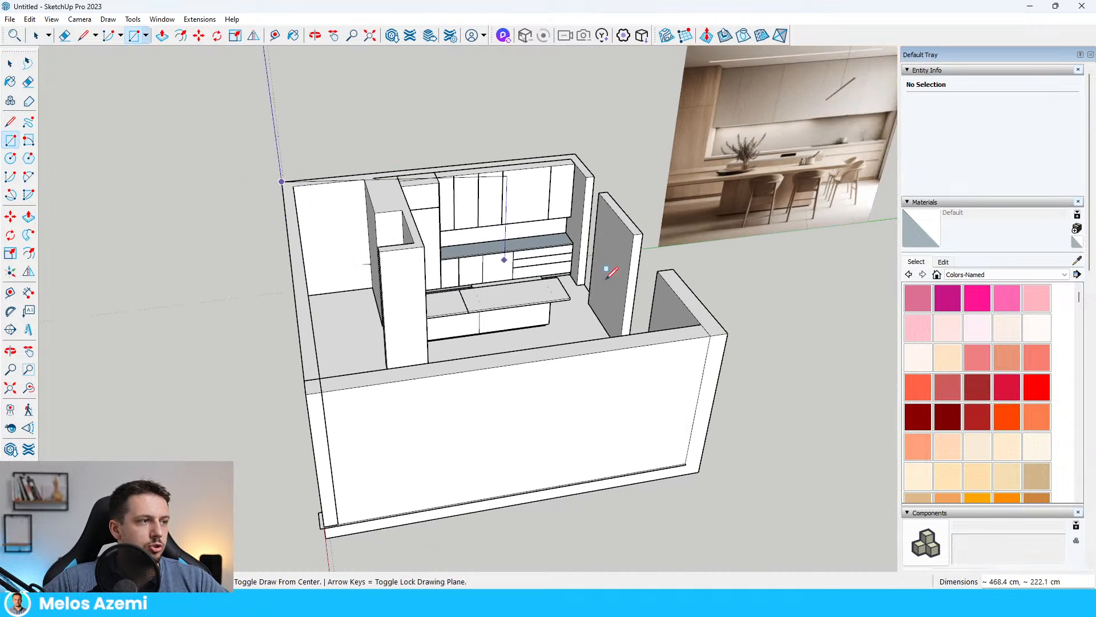
{"action": "left_click", "coordinate": [727, 330]}
{"action": "key", "text": "p"}
{"action": "left_click", "coordinate": [663, 315]}
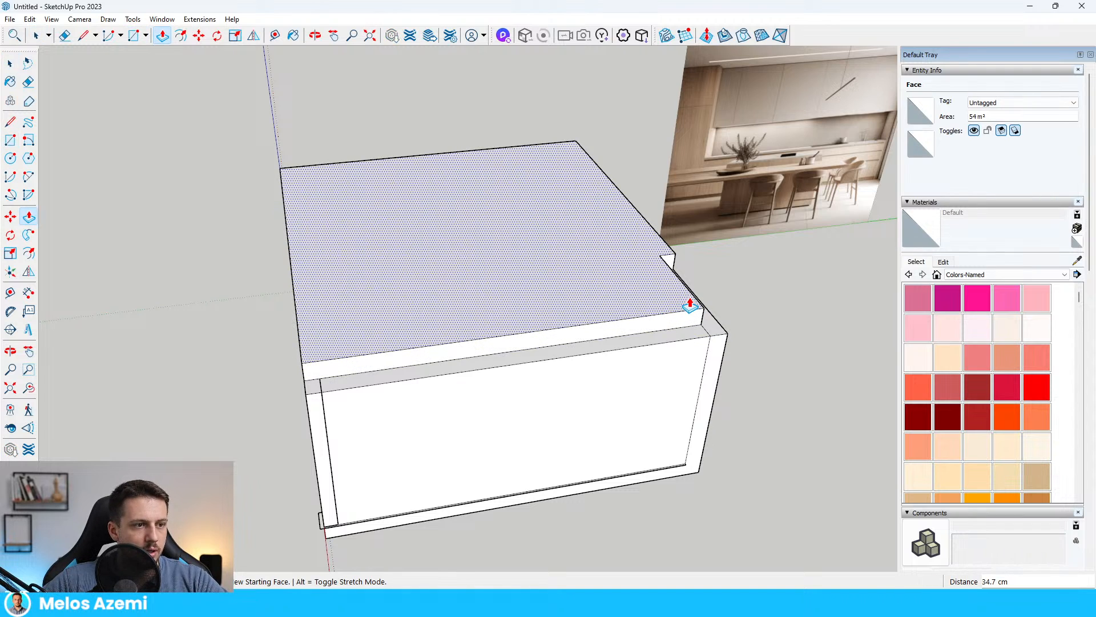
{"action": "type", "text": "30"}
{"action": "key", "text": "Return"}
{"action": "middle_click_drag", "start_coordinate": [690, 303], "coordinate": [553, 284]}
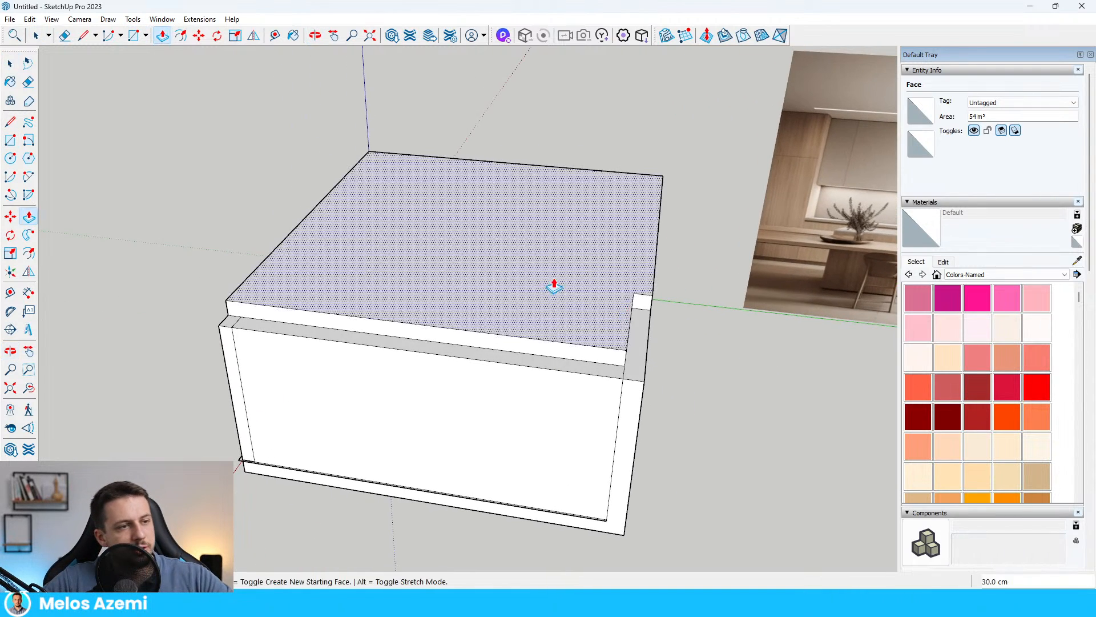
- Push/Pull the notch face at the ceiling slab's corner flush with the slab's front face and erase the dividing edge
{"action": "key", "text": "space"}
{"action": "scroll", "coordinate": [636, 301], "scroll_direction": "up", "scroll_amount": 1}
{"action": "left_click", "coordinate": [638, 303]}
{"action": "key", "text": "p"}
{"action": "left_click", "coordinate": [638, 307]}
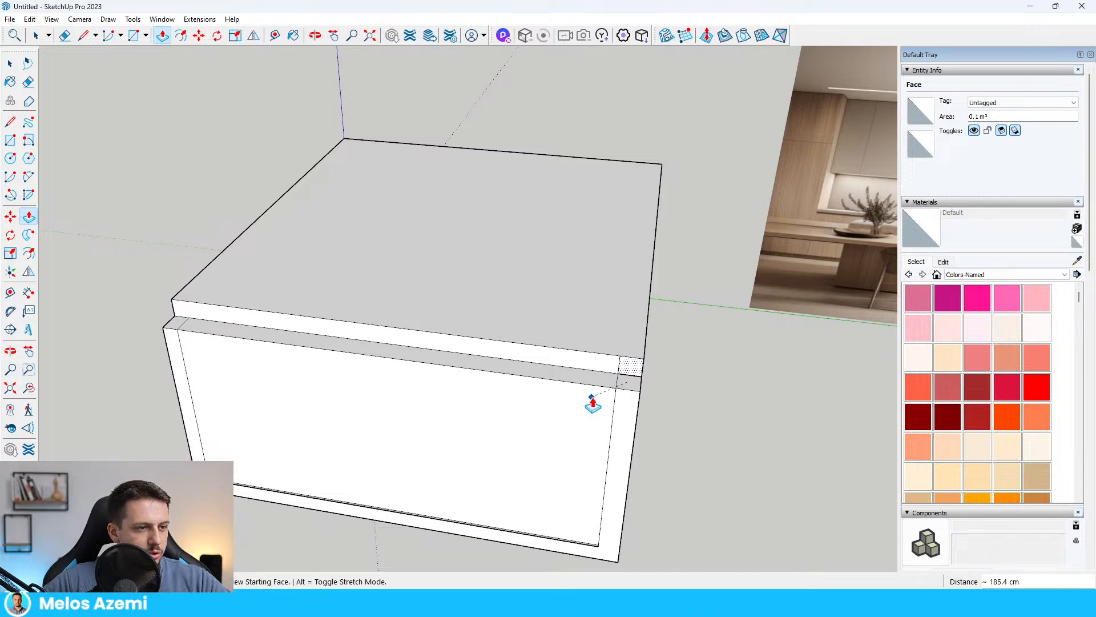
{"action": "key", "text": "space"}
{"action": "left_click", "coordinate": [623, 369]}
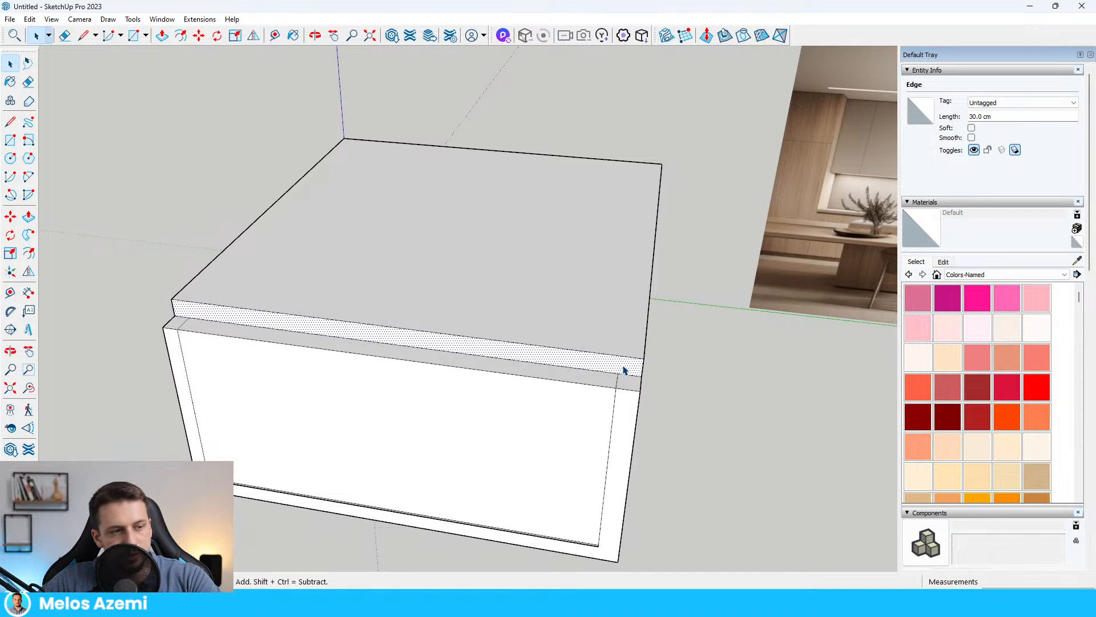
- Pull the ceiling slab's front face outward until it is flush with the front wall
{"action": "key", "text": "p"}
{"action": "left_click", "coordinate": [624, 370]}
{"action": "left_click", "coordinate": [647, 409]}
{"action": "key", "text": "space"}
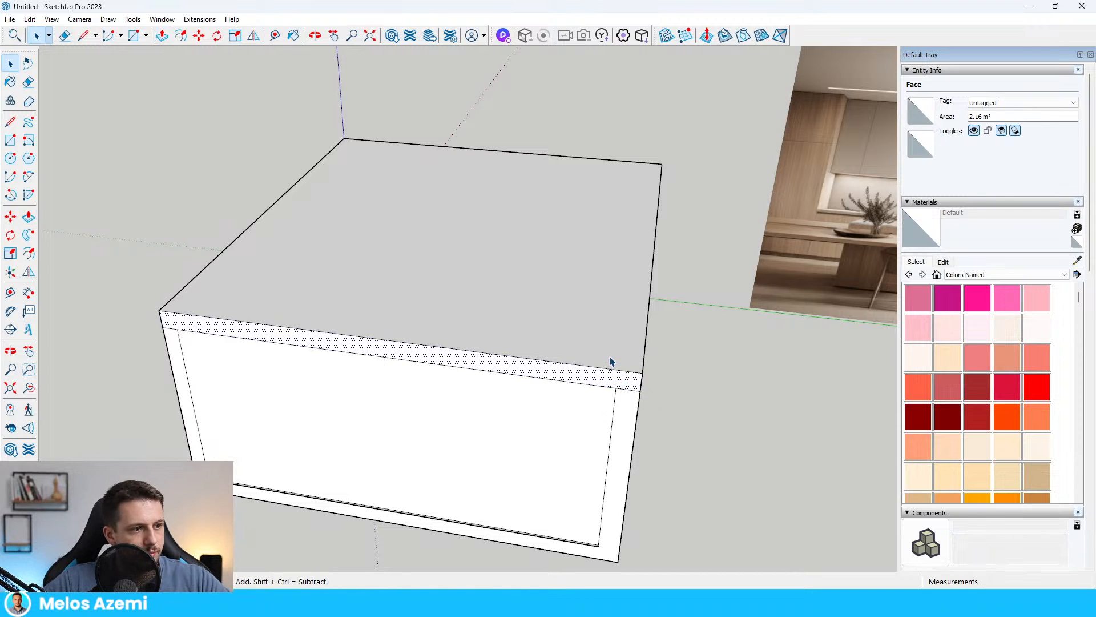
- Select the ceiling slab's connected geometry and make it a group
{"action": "triple_click", "coordinate": [611, 360]}
{"action": "scroll", "coordinate": [611, 360], "scroll_direction": "up", "scroll_amount": 3}
{"action": "middle_click_drag", "start_coordinate": [610, 360], "coordinate": [1047, 132]}
{"action": "scroll", "coordinate": [591, 361], "scroll_direction": "up", "scroll_amount": 4}
{"action": "scroll", "coordinate": [416, 472], "scroll_direction": "up", "scroll_amount": 4}
{"action": "scroll", "coordinate": [788, 320], "scroll_direction": "down", "scroll_amount": 6}
{"action": "middle_click_drag", "start_coordinate": [788, 320], "coordinate": [491, 408]}
{"action": "scroll", "coordinate": [571, 389], "scroll_direction": "up", "scroll_amount": 5}
{"action": "scroll", "coordinate": [564, 390], "scroll_direction": "up", "scroll_amount": 2}
{"action": "scroll", "coordinate": [563, 390], "scroll_direction": "down", "scroll_amount": 5}
{"action": "scroll", "coordinate": [491, 409], "scroll_direction": "up", "scroll_amount": 5}
{"action": "scroll", "coordinate": [457, 400], "scroll_direction": "up", "scroll_amount": 2}
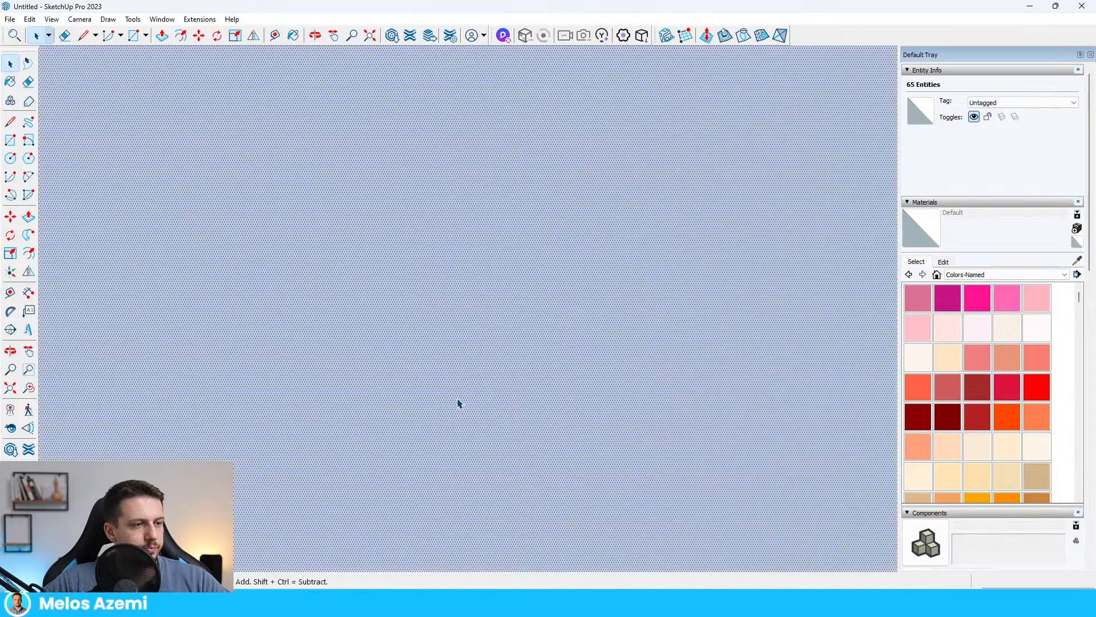
{"action": "scroll", "coordinate": [495, 394], "scroll_direction": "up", "scroll_amount": 2}
{"action": "scroll", "coordinate": [662, 257], "scroll_direction": "down", "scroll_amount": 1}
{"action": "scroll", "coordinate": [661, 257], "scroll_direction": "down", "scroll_amount": 3}
{"action": "middle_click_drag", "start_coordinate": [661, 256], "coordinate": [641, 289]}
{"action": "scroll", "coordinate": [652, 277], "scroll_direction": "up", "scroll_amount": 2}
{"action": "scroll", "coordinate": [648, 291], "scroll_direction": "down", "scroll_amount": 2}
{"action": "right_click_drag", "start_coordinate": [669, 365], "coordinate": [547, 174]}
{"action": "left_click", "coordinate": [599, 276]}
{"action": "scroll", "coordinate": [671, 189], "scroll_direction": "down", "scroll_amount": 3}
{"action": "scroll", "coordinate": [609, 250], "scroll_direction": "up", "scroll_amount": 3}
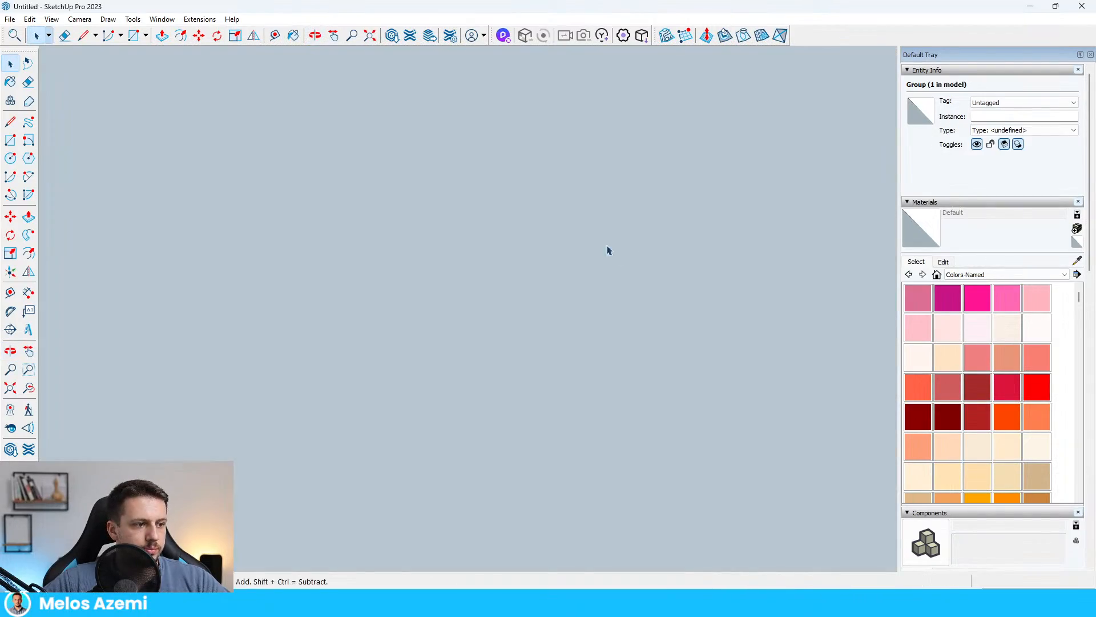
- Place a section plane on the outer face of the solid long wall opposite the kitchen cabinets, keeping the default name and symbol
{"action": "middle_click_drag", "start_coordinate": [597, 273], "coordinate": [590, 368]}
{"action": "middle_click_drag", "start_coordinate": [604, 337], "coordinate": [457, 540]}
{"action": "scroll", "coordinate": [525, 443], "scroll_direction": "down", "scroll_amount": 10}
{"action": "scroll", "coordinate": [506, 487], "scroll_direction": "down", "scroll_amount": 4}
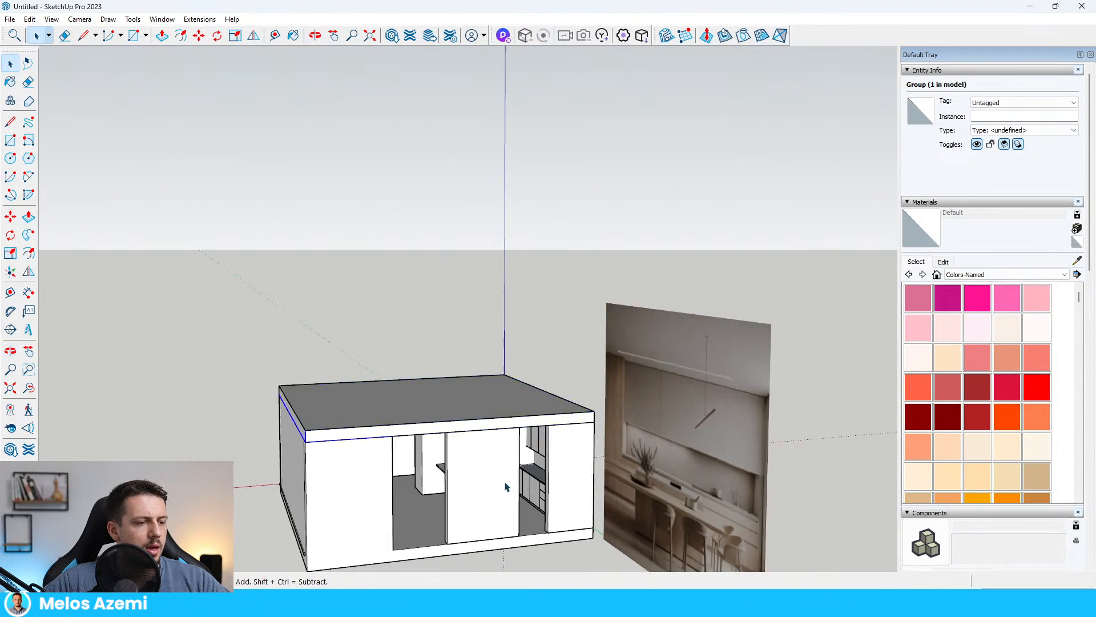
{"action": "middle_click_drag", "start_coordinate": [506, 487], "coordinate": [556, 483]}
{"action": "scroll", "coordinate": [444, 502], "scroll_direction": "up", "scroll_amount": 5}
{"action": "middle_click_drag", "start_coordinate": [443, 501], "coordinate": [563, 442]}
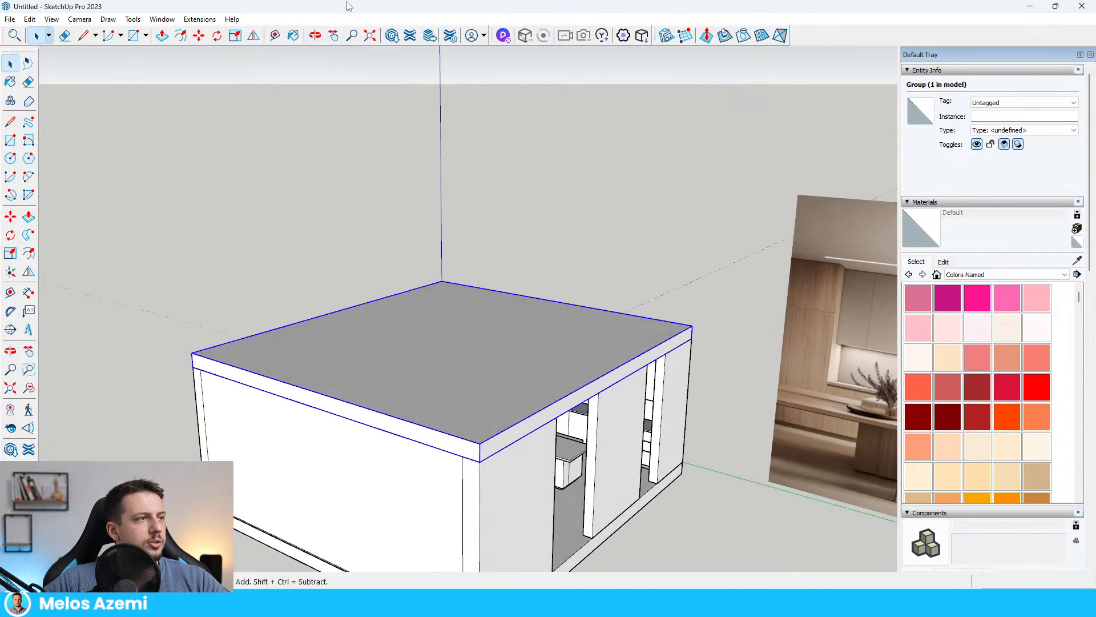
{"action": "left_click", "coordinate": [132, 18]}
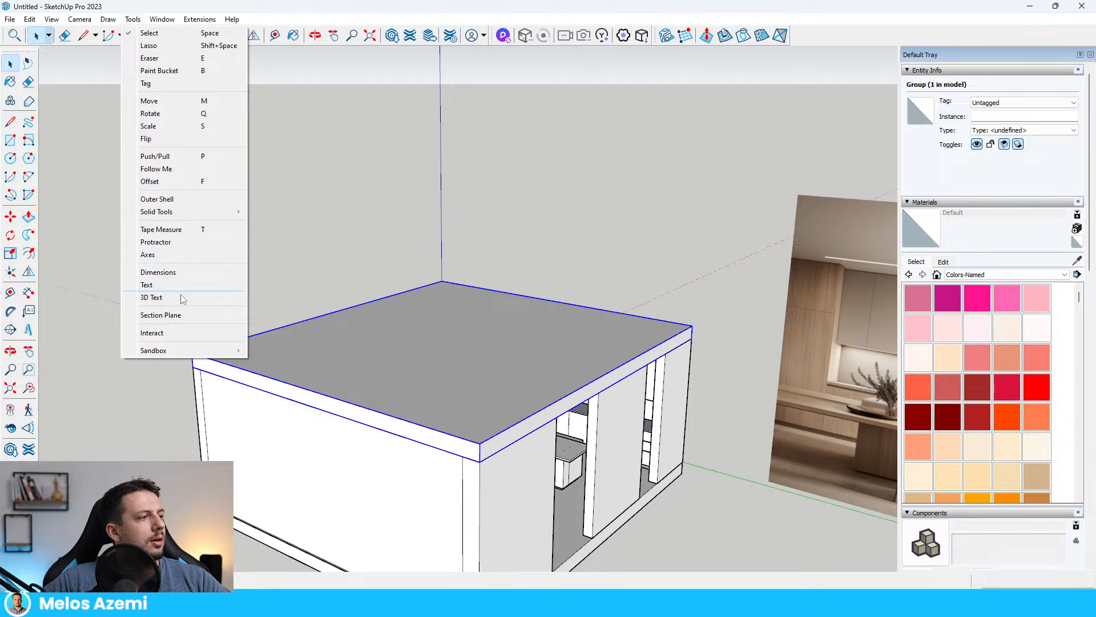
{"action": "left_click", "coordinate": [181, 316]}
{"action": "scroll", "coordinate": [535, 209], "scroll_direction": "down", "scroll_amount": 3}
{"action": "scroll", "coordinate": [491, 311], "scroll_direction": "up", "scroll_amount": 4}
{"action": "middle_click_drag", "start_coordinate": [416, 314], "coordinate": [526, 243]}
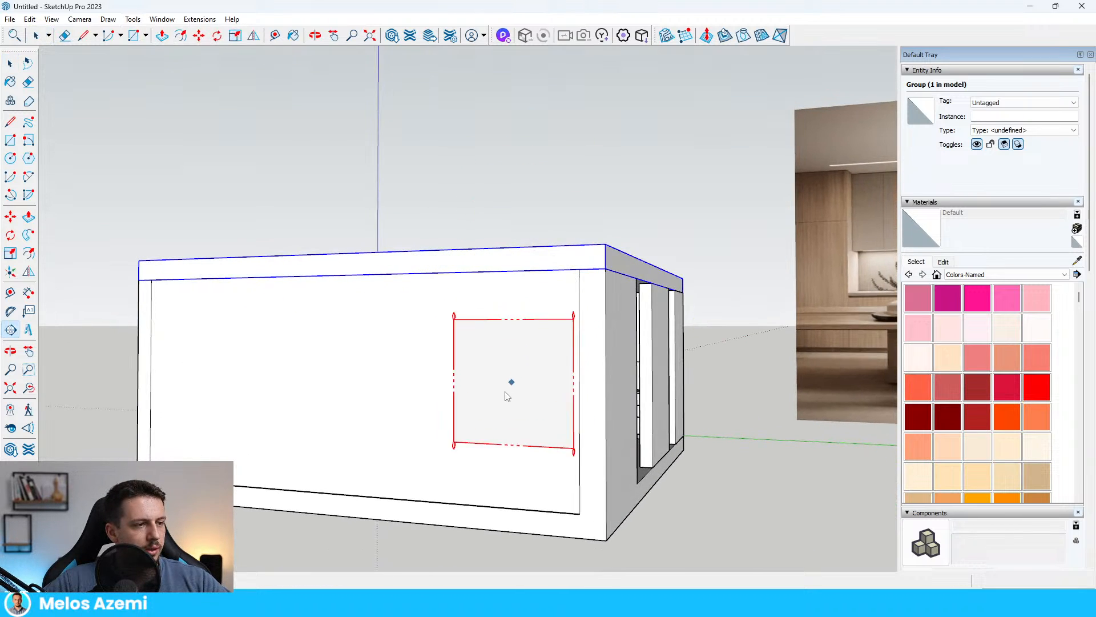
{"action": "left_click", "coordinate": [505, 396]}
{"action": "key", "text": "Return"}
- Move the section plane inward past the solid wall so that it cuts open the room's interior, and clear the selection
{"action": "scroll", "coordinate": [308, 443], "scroll_direction": "down", "scroll_amount": 3}
{"action": "scroll", "coordinate": [402, 438], "scroll_direction": "up", "scroll_amount": 2}
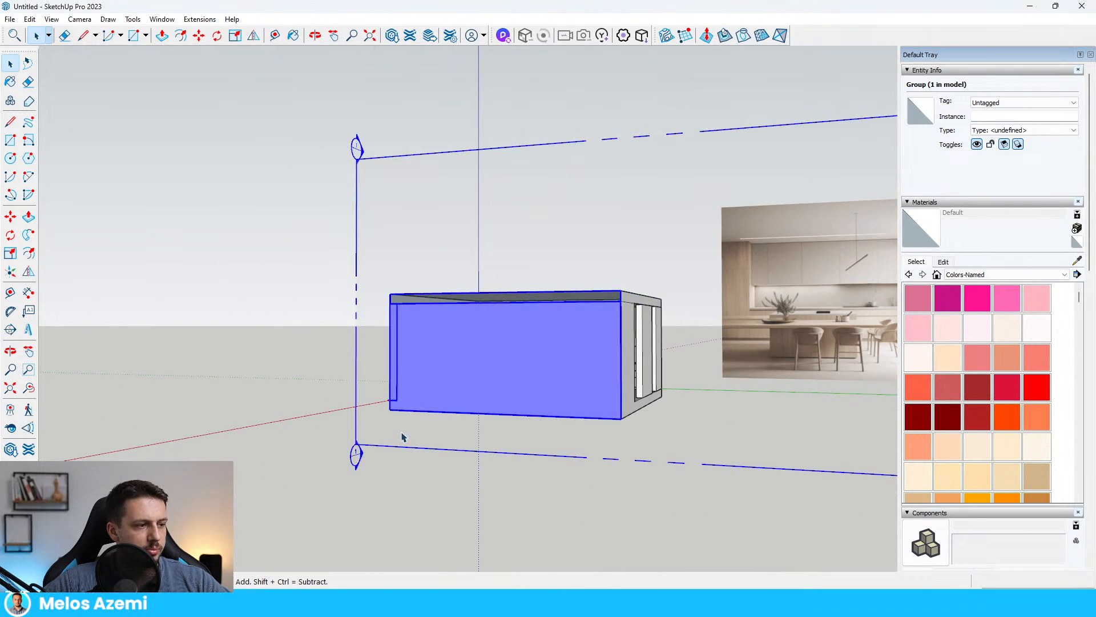
{"action": "scroll", "coordinate": [402, 437], "scroll_direction": "up", "scroll_amount": 4}
{"action": "left_click", "coordinate": [437, 451]}
{"action": "key", "text": "m"}
{"action": "left_click", "coordinate": [437, 452]}
{"action": "left_click", "coordinate": [460, 437]}
{"action": "key", "text": "space"}
{"action": "scroll", "coordinate": [674, 437], "scroll_direction": "up", "scroll_amount": 2}
{"action": "middle_click_drag", "start_coordinate": [674, 443], "coordinate": [695, 422]}
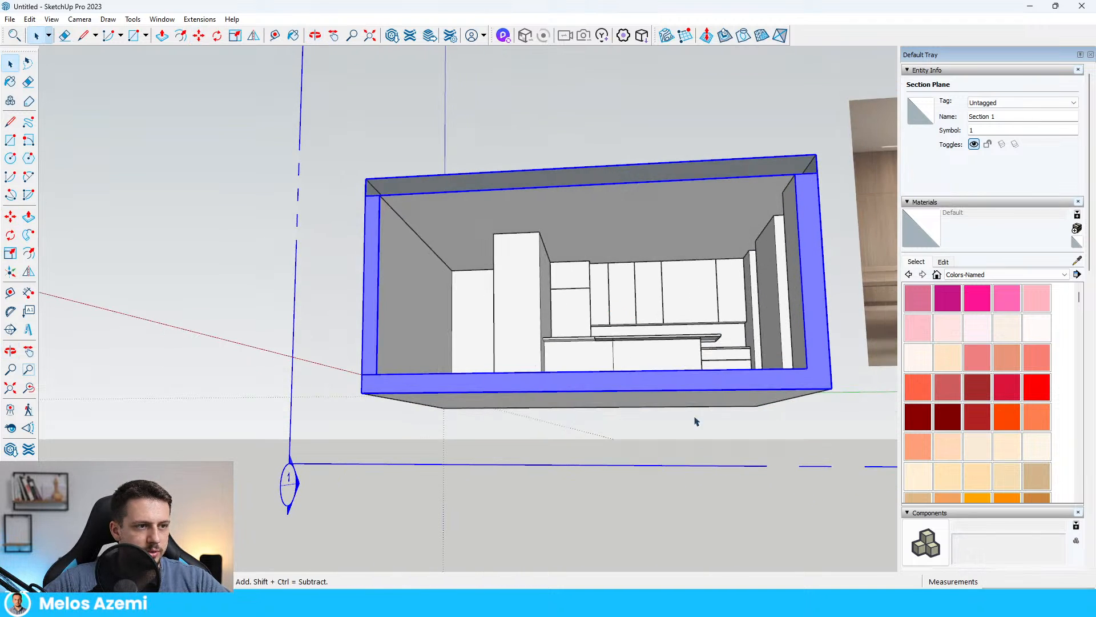
{"action": "left_click", "coordinate": [695, 421]}
- Open the island for editing and delete the seam edges that divide the countertop's top and front faces
{"action": "scroll", "coordinate": [362, 421], "scroll_direction": "down", "scroll_amount": 5}
{"action": "middle_click_drag", "start_coordinate": [362, 421], "coordinate": [423, 451]}
{"action": "scroll", "coordinate": [657, 276], "scroll_direction": "up", "scroll_amount": 6}
{"action": "middle_click_drag", "start_coordinate": [622, 313], "coordinate": [655, 290]}
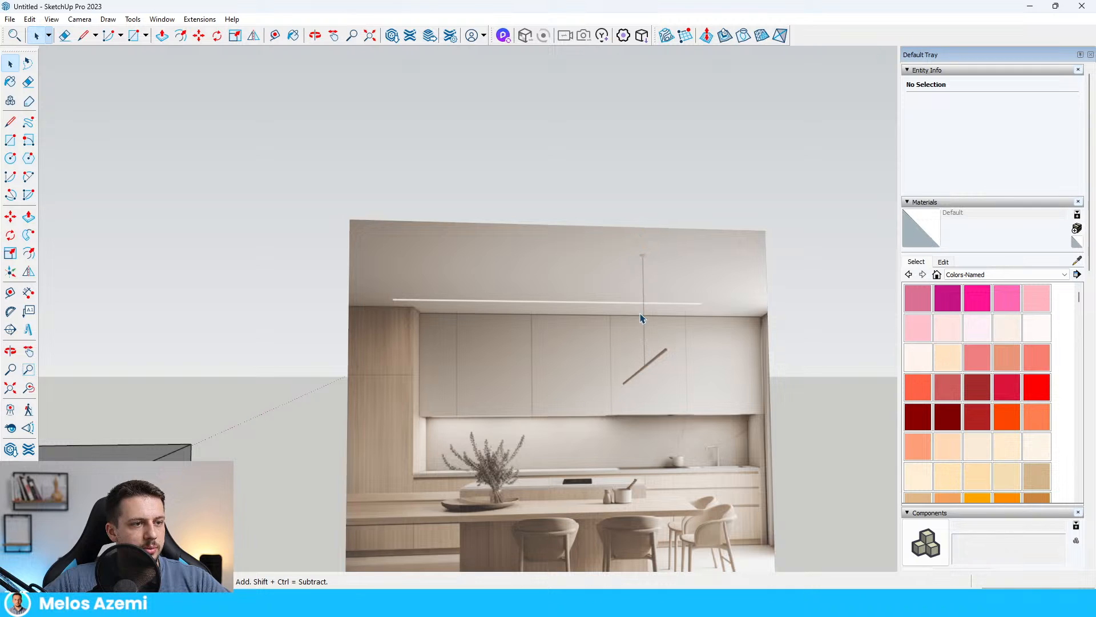
{"action": "scroll", "coordinate": [664, 263], "scroll_direction": "down", "scroll_amount": 5}
{"action": "middle_click_drag", "start_coordinate": [477, 326], "coordinate": [421, 460]}
{"action": "scroll", "coordinate": [406, 417], "scroll_direction": "up", "scroll_amount": 5}
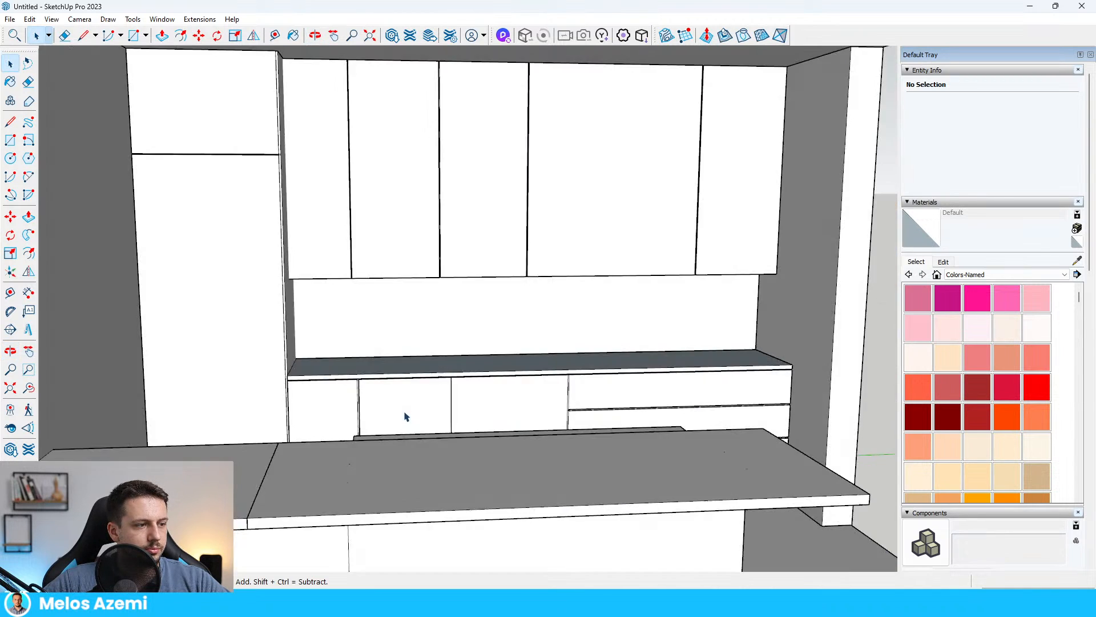
{"action": "scroll", "coordinate": [406, 417], "scroll_direction": "down", "scroll_amount": 5}
{"action": "scroll", "coordinate": [389, 448], "scroll_direction": "up", "scroll_amount": 4}
{"action": "double_click", "coordinate": [362, 423]}
{"action": "left_click", "coordinate": [344, 394]}
{"action": "scroll", "coordinate": [340, 394], "scroll_direction": "up", "scroll_amount": 3}
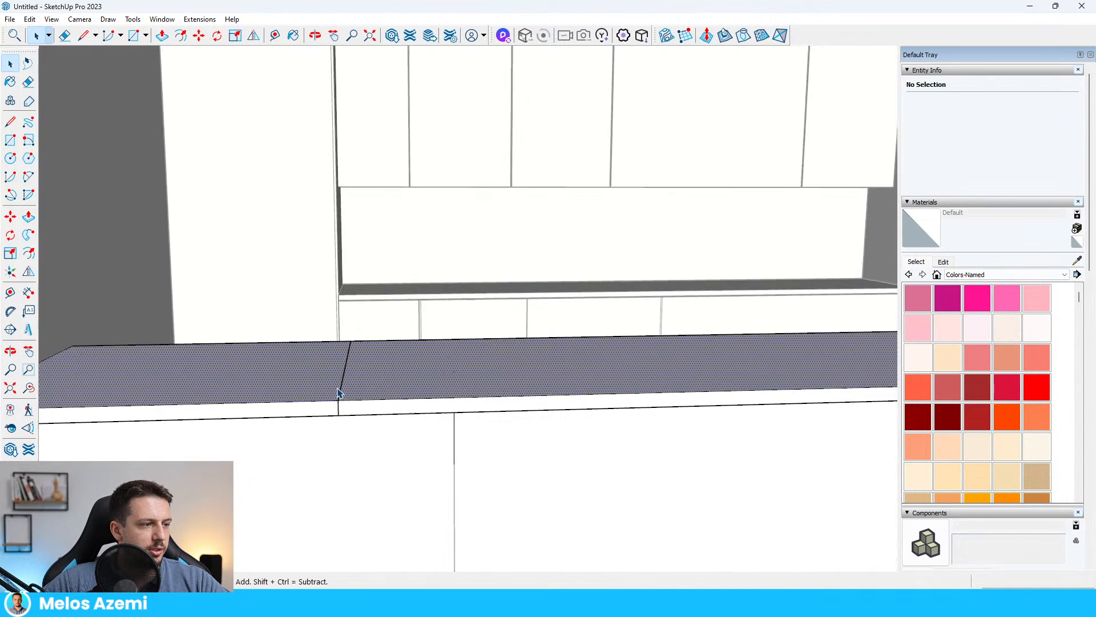
{"action": "scroll", "coordinate": [339, 393], "scroll_direction": "up", "scroll_amount": 2}
{"action": "left_click", "coordinate": [339, 394]}
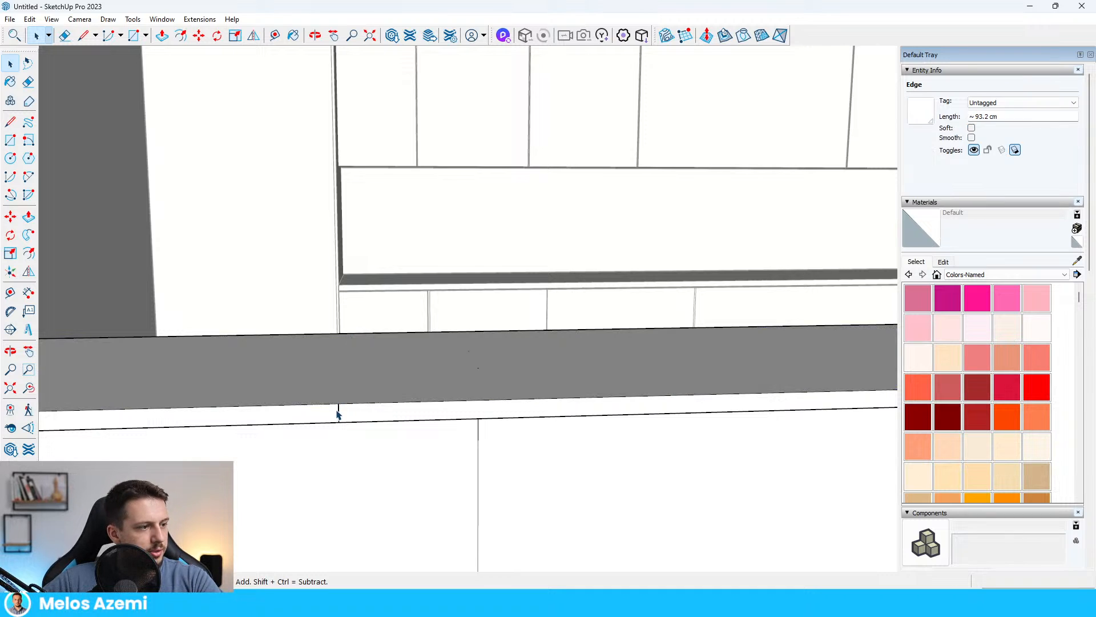
{"action": "left_click", "coordinate": [337, 412]}
{"action": "key", "text": "Delete"}
{"action": "scroll", "coordinate": [480, 452], "scroll_direction": "down", "scroll_amount": 6}
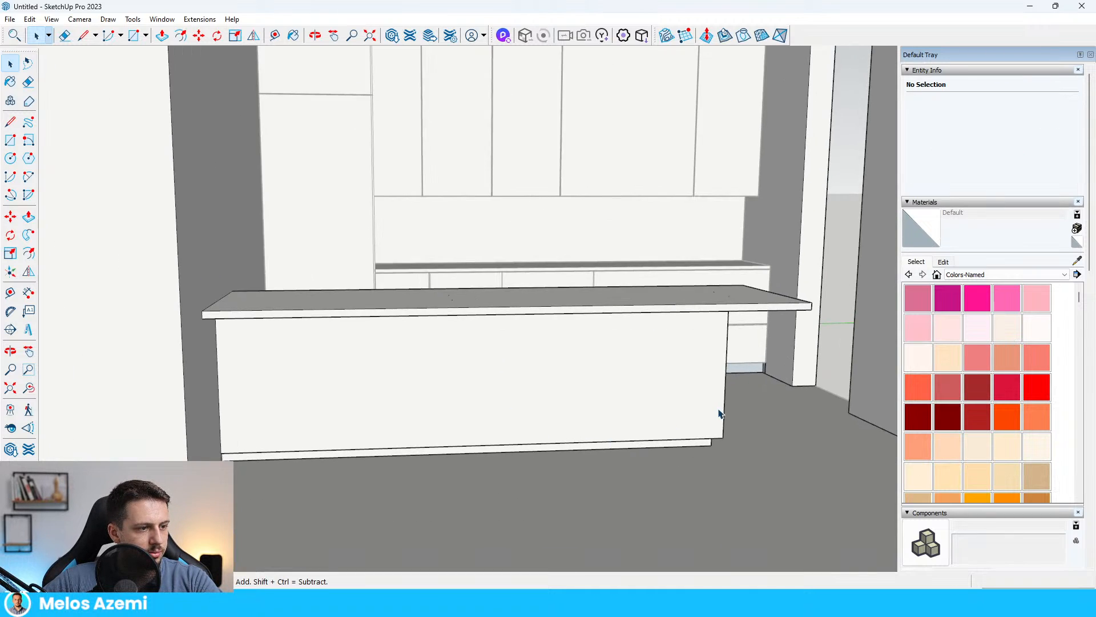
- Draw a line between the lower corners of the island countertop's overhanging end to rebuild its open underside
{"action": "middle_click_drag", "start_coordinate": [722, 411], "coordinate": [627, 355]}
{"action": "scroll", "coordinate": [625, 166], "scroll_direction": "up", "scroll_amount": 3}
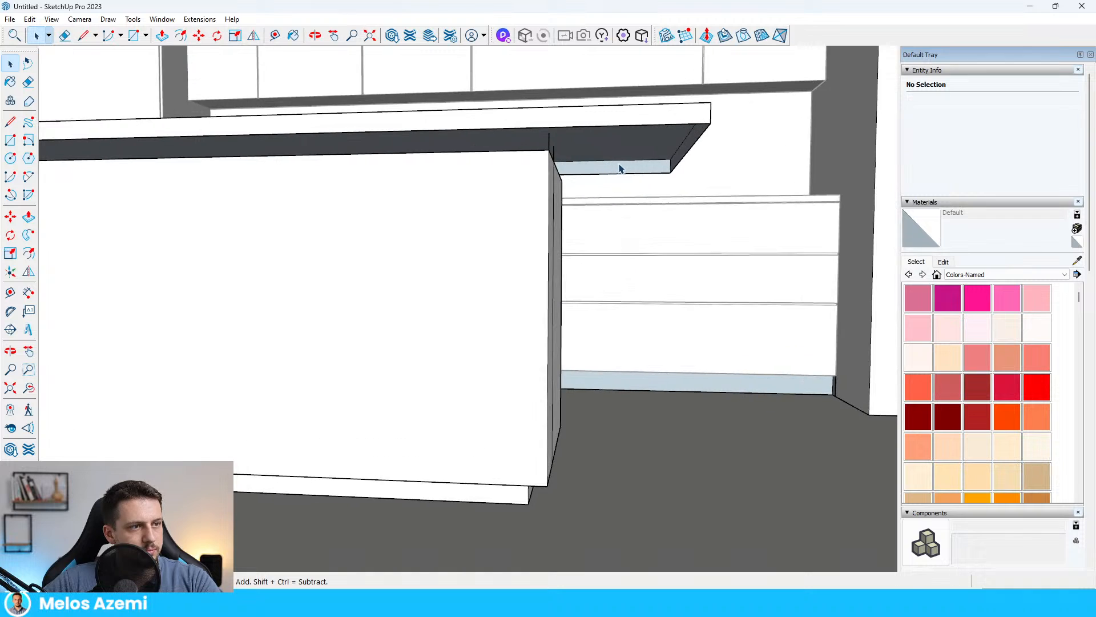
{"action": "key", "text": "l"}
{"action": "left_click", "coordinate": [682, 173]}
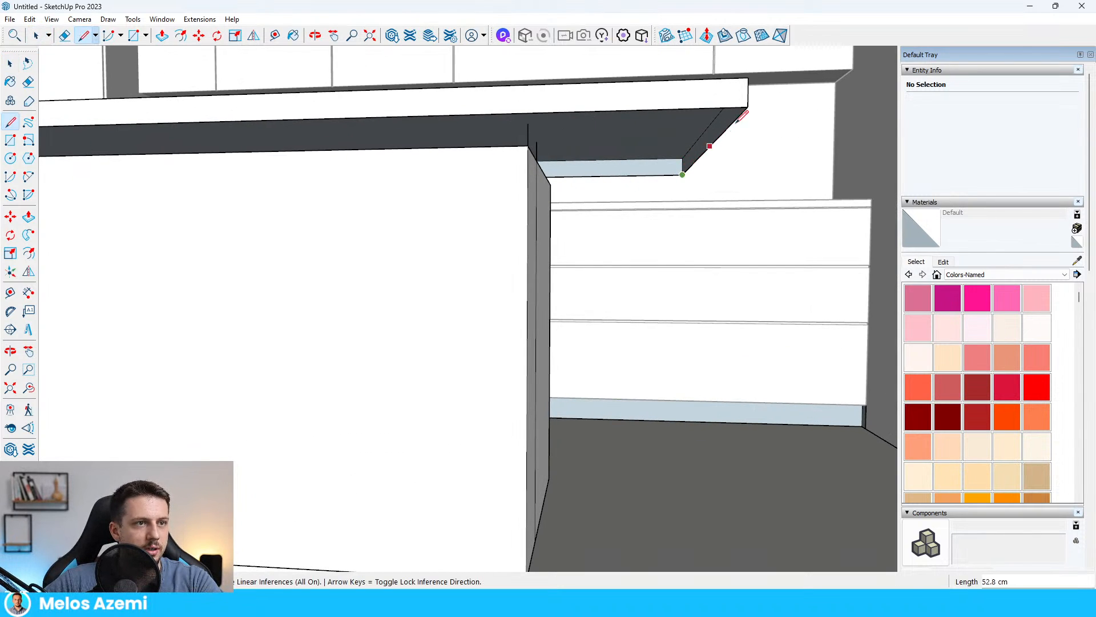
{"action": "left_click", "coordinate": [747, 107]}
{"action": "middle_click_drag", "start_coordinate": [613, 149], "coordinate": [553, 162]}
{"action": "scroll", "coordinate": [552, 162], "scroll_direction": "up", "scroll_amount": 3}
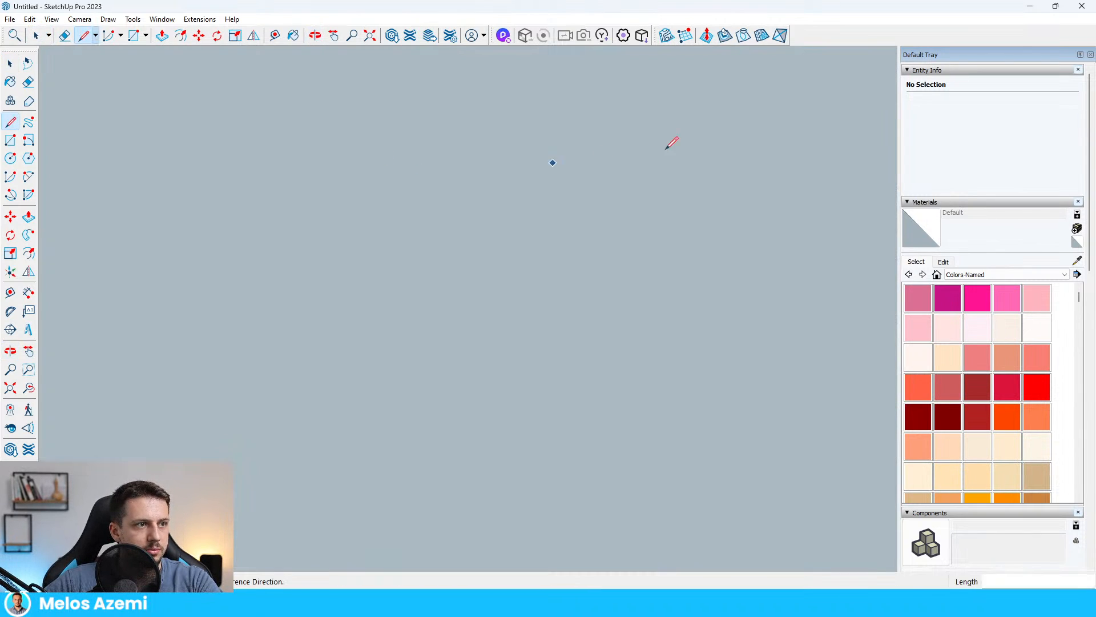
{"action": "middle_click_drag", "start_coordinate": [740, 227], "coordinate": [822, 232]}
{"action": "key", "text": "space"}
{"action": "scroll", "coordinate": [651, 218], "scroll_direction": "down", "scroll_amount": 5}
{"action": "scroll", "coordinate": [343, 193], "scroll_direction": "up", "scroll_amount": 3}
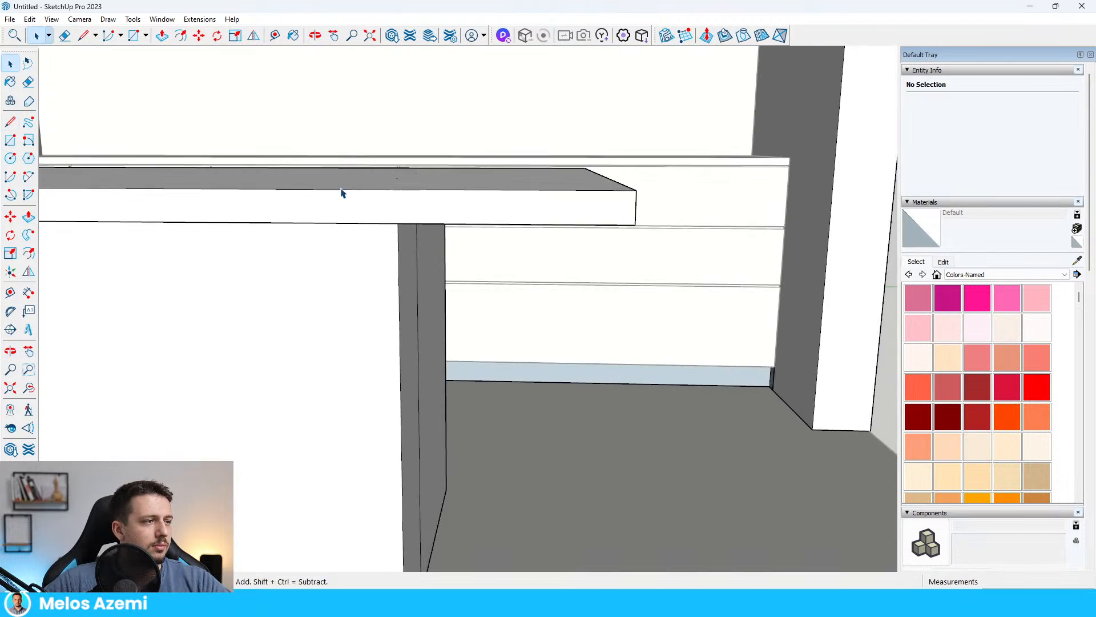
- Push/Pull the island body's long rear face inward about 36 cm so it sits beneath the countertop
{"action": "middle_click_drag", "start_coordinate": [342, 193], "coordinate": [739, 195]}
{"action": "scroll", "coordinate": [519, 289], "scroll_direction": "down", "scroll_amount": 4}
{"action": "scroll", "coordinate": [519, 289], "scroll_direction": "up", "scroll_amount": 3}
{"action": "scroll", "coordinate": [313, 223], "scroll_direction": "up", "scroll_amount": 3}
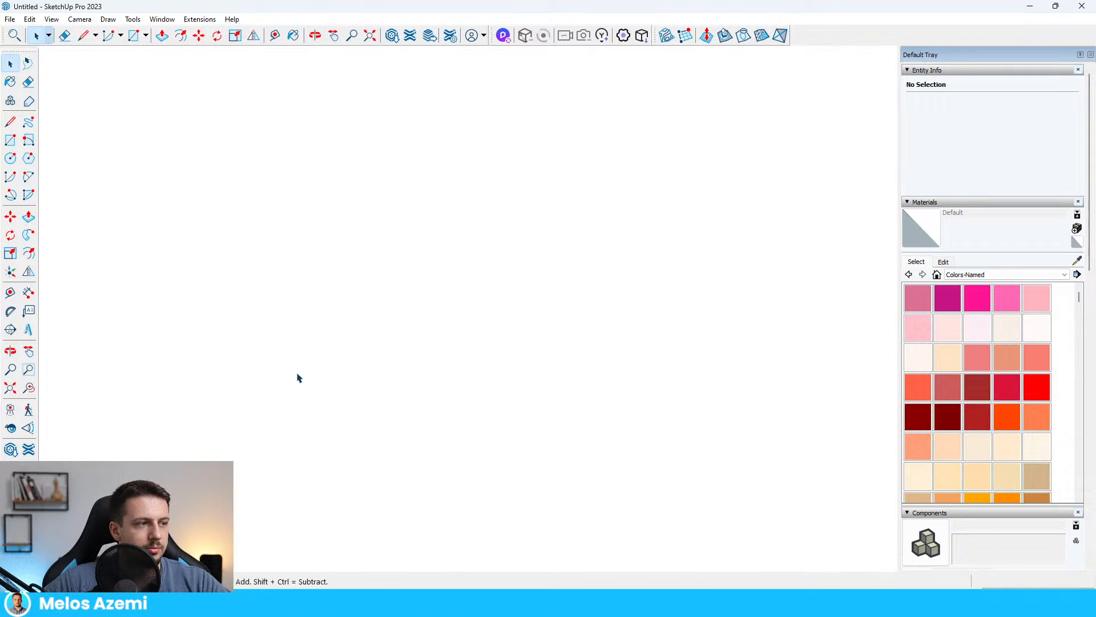
{"action": "scroll", "coordinate": [306, 347], "scroll_direction": "down", "scroll_amount": 3}
{"action": "scroll", "coordinate": [333, 349], "scroll_direction": "down", "scroll_amount": 3}
{"action": "scroll", "coordinate": [333, 350], "scroll_direction": "up", "scroll_amount": 3}
{"action": "middle_click_drag", "start_coordinate": [333, 350], "coordinate": [582, 242]}
{"action": "scroll", "coordinate": [583, 242], "scroll_direction": "down", "scroll_amount": 3}
{"action": "left_click", "coordinate": [428, 416]}
{"action": "key", "text": "p"}
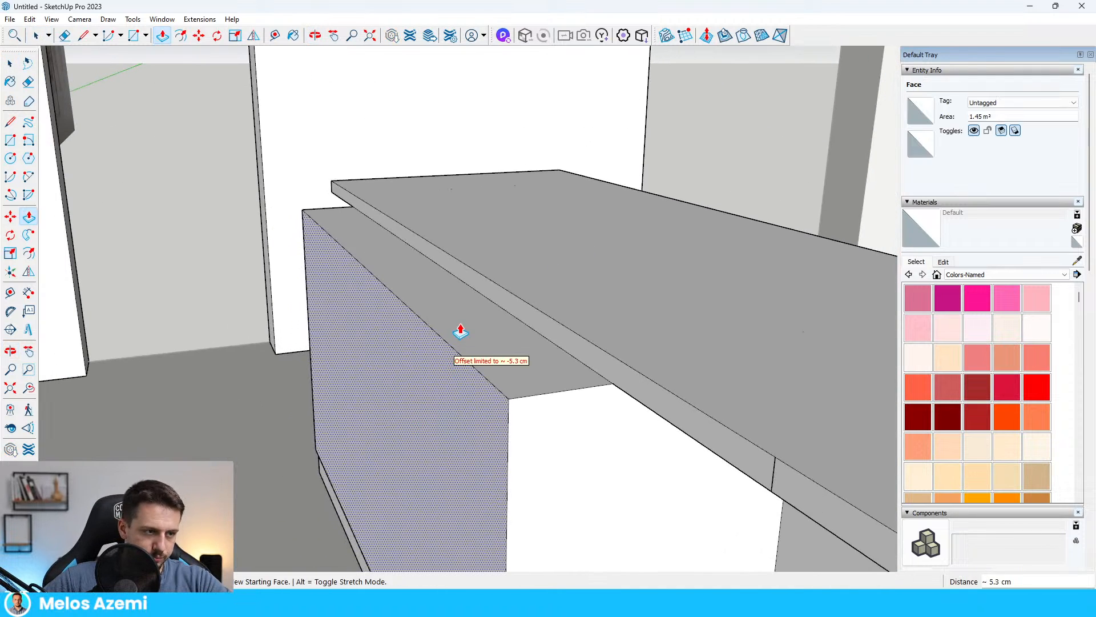
{"action": "middle_click_drag", "start_coordinate": [458, 326], "coordinate": [626, 411]}
{"action": "middle_click_drag", "start_coordinate": [404, 489], "coordinate": [502, 331]}
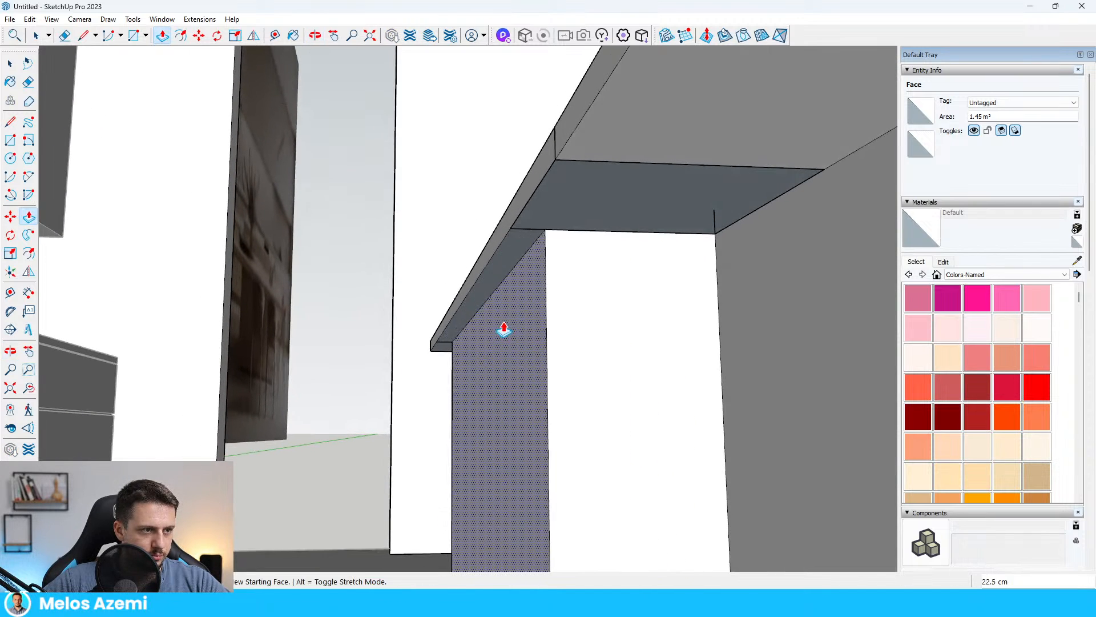
{"action": "left_click", "coordinate": [569, 235]}
{"action": "scroll", "coordinate": [584, 156], "scroll_direction": "down", "scroll_amount": 3}
{"action": "middle_click_drag", "start_coordinate": [583, 157], "coordinate": [646, 362]}
{"action": "scroll", "coordinate": [440, 257], "scroll_direction": "down", "scroll_amount": 3}
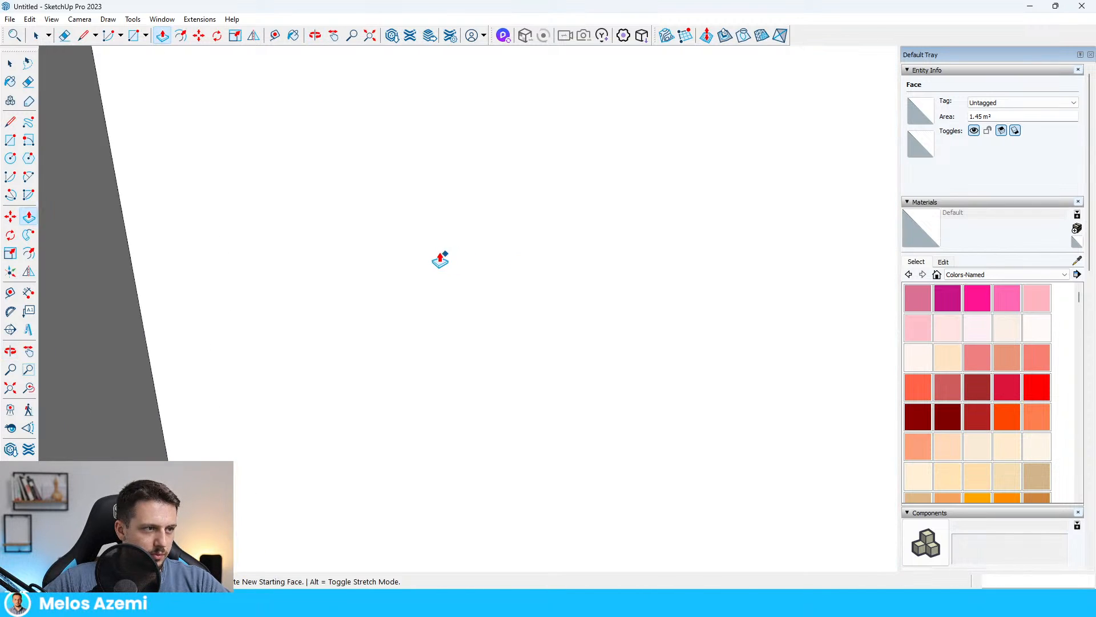
{"action": "middle_click_drag", "start_coordinate": [436, 263], "coordinate": [625, 242]}
{"action": "scroll", "coordinate": [441, 362], "scroll_direction": "up", "scroll_amount": 2}
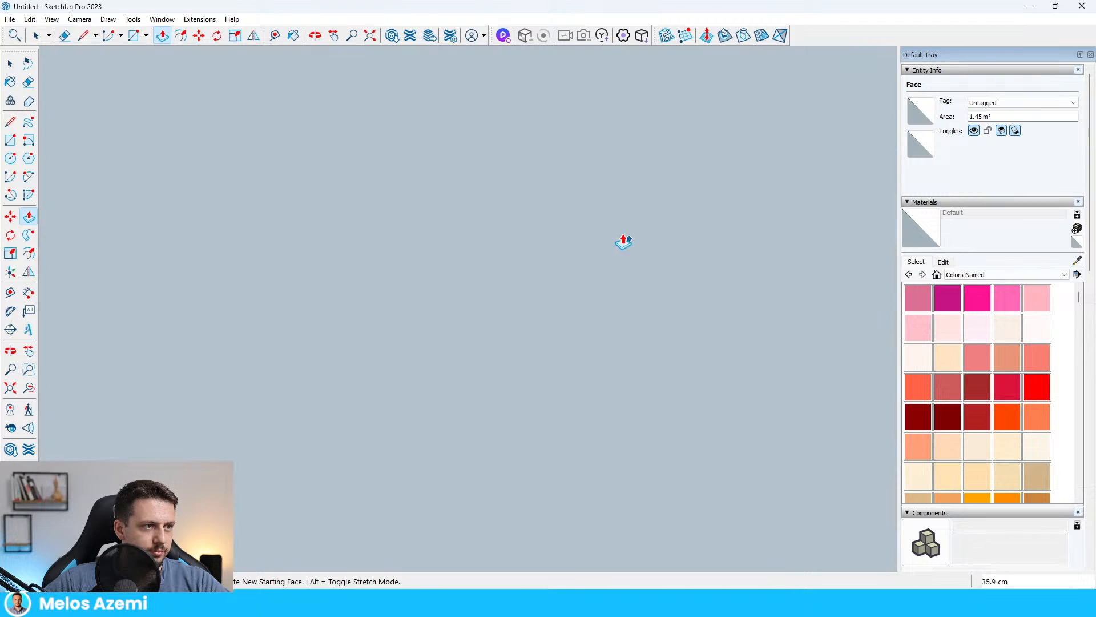
- Push/Pull the countertop's long rear edge face inward to the island body's corner and delete the leftover edge
{"action": "scroll", "coordinate": [447, 188], "scroll_direction": "up", "scroll_amount": 2}
{"action": "middle_click_drag", "start_coordinate": [447, 188], "coordinate": [401, 166]}
{"action": "key", "text": "space"}
{"action": "left_click", "coordinate": [401, 165]}
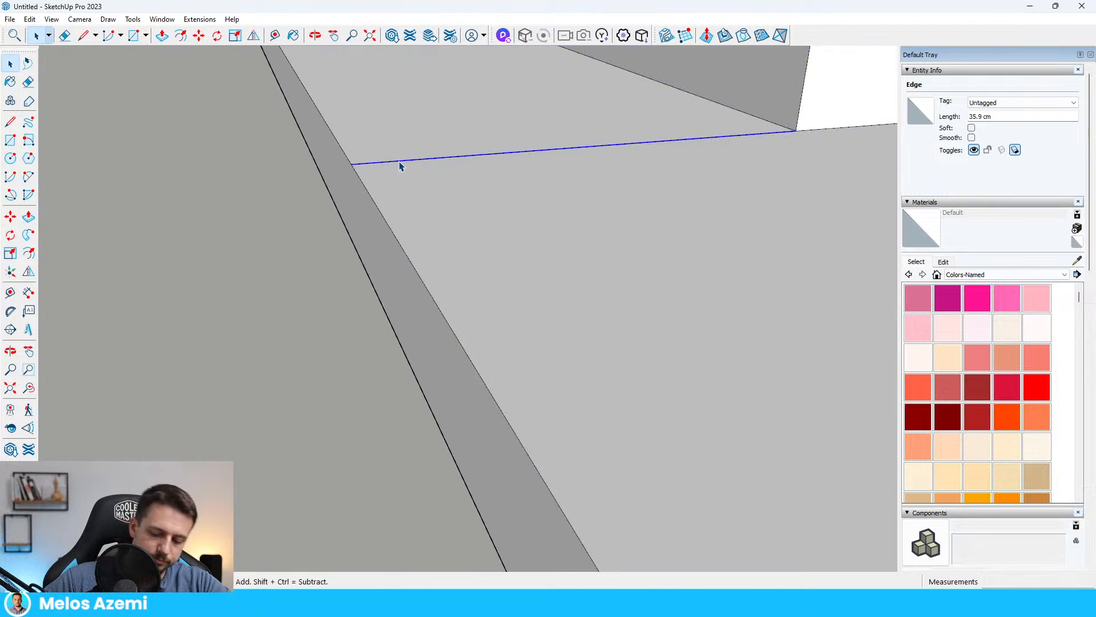
{"action": "left_click", "coordinate": [367, 237]}
{"action": "key", "text": "p"}
{"action": "left_click", "coordinate": [394, 235]}
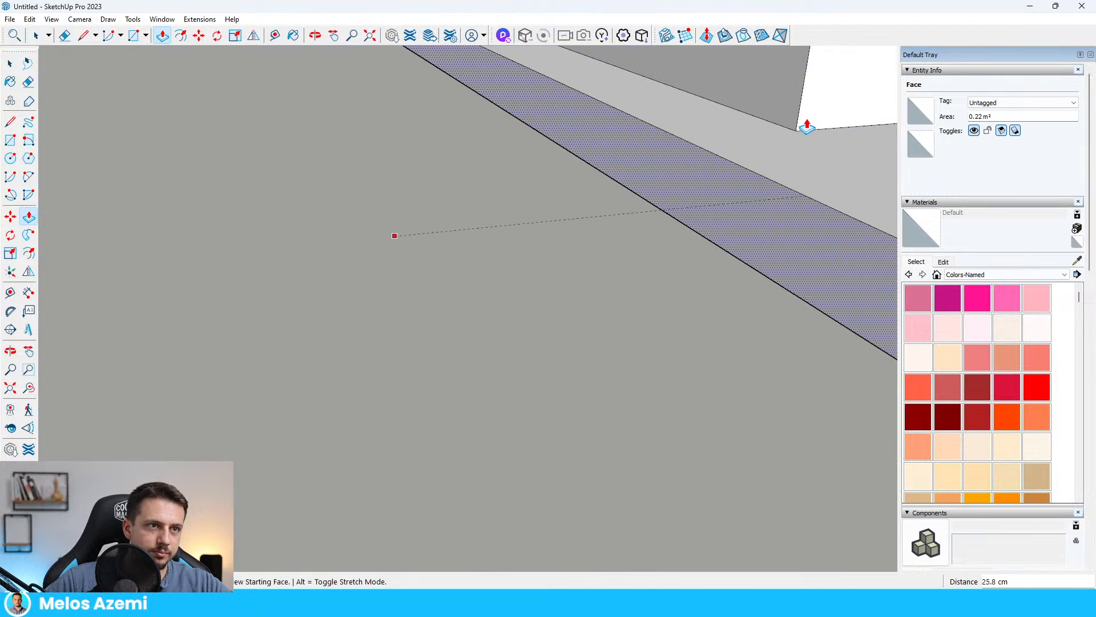
{"action": "left_click", "coordinate": [796, 131]}
{"action": "key", "text": "space"}
{"action": "left_click", "coordinate": [330, 443]}
{"action": "key", "text": "Delete"}
- Compare the sectioned kitchen's island, countertops and cabinets with the reference image
{"action": "middle_click_drag", "start_coordinate": [330, 443], "coordinate": [394, 280]}
{"action": "scroll", "coordinate": [399, 275], "scroll_direction": "down", "scroll_amount": 3}
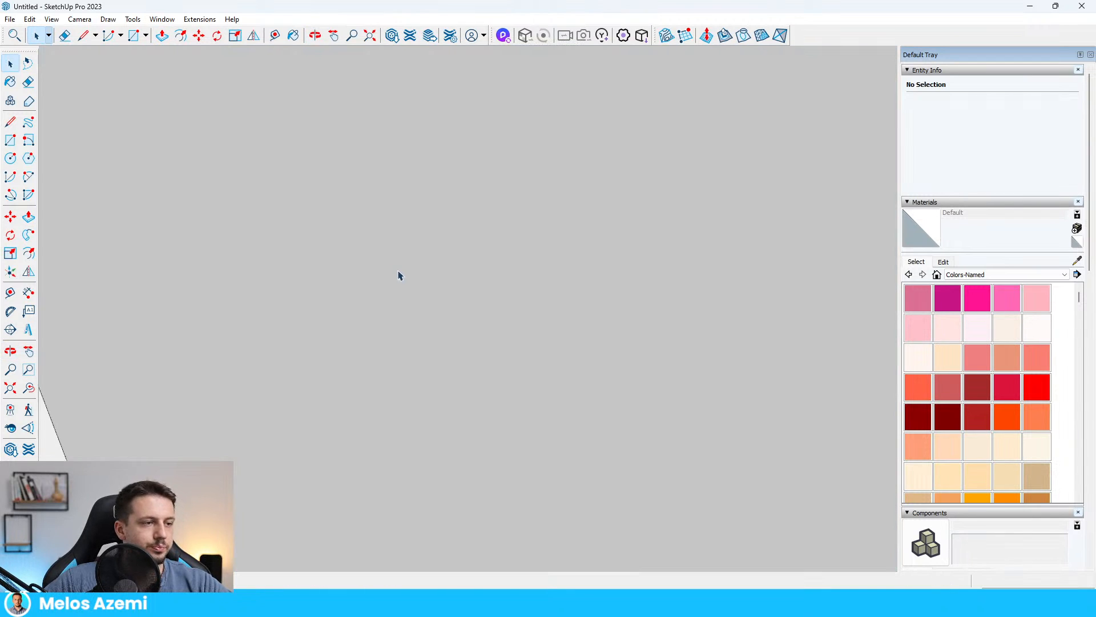
{"action": "middle_click_drag", "start_coordinate": [640, 294], "coordinate": [609, 304]}
{"action": "scroll", "coordinate": [404, 234], "scroll_direction": "down", "scroll_amount": 8}
{"action": "middle_click_drag", "start_coordinate": [404, 235], "coordinate": [486, 156]}
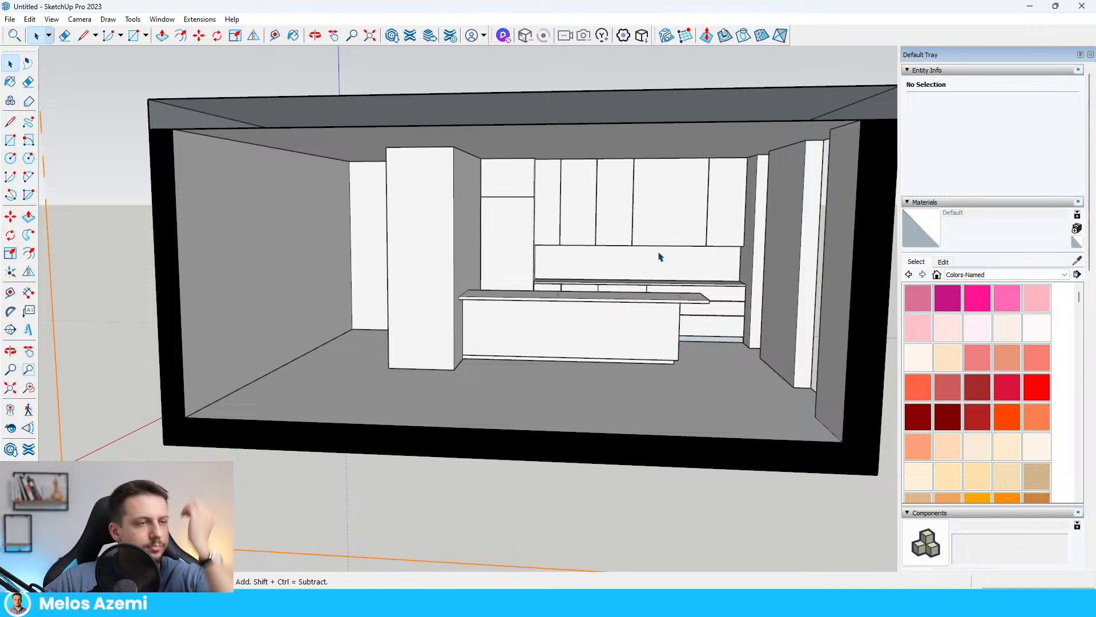
{"action": "scroll", "coordinate": [676, 250], "scroll_direction": "up", "scroll_amount": 10}
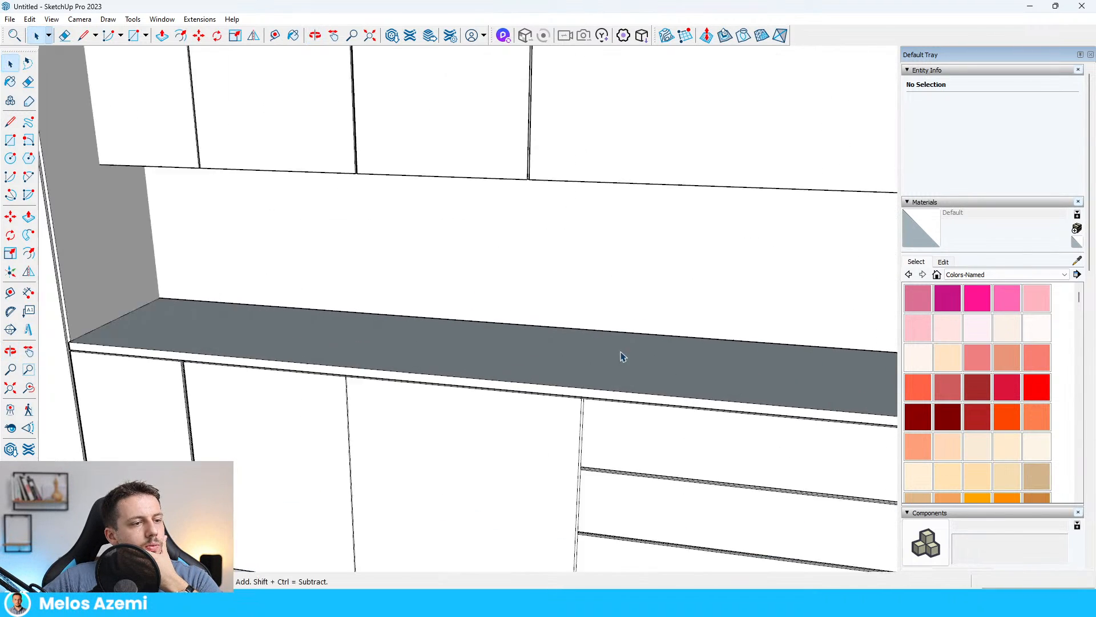
{"action": "scroll", "coordinate": [597, 394], "scroll_direction": "down", "scroll_amount": 4}
{"action": "scroll", "coordinate": [601, 206], "scroll_direction": "down", "scroll_amount": 8}
{"action": "middle_click_drag", "start_coordinate": [601, 205], "coordinate": [676, 151]}
{"action": "scroll", "coordinate": [760, 207], "scroll_direction": "up", "scroll_amount": 5}
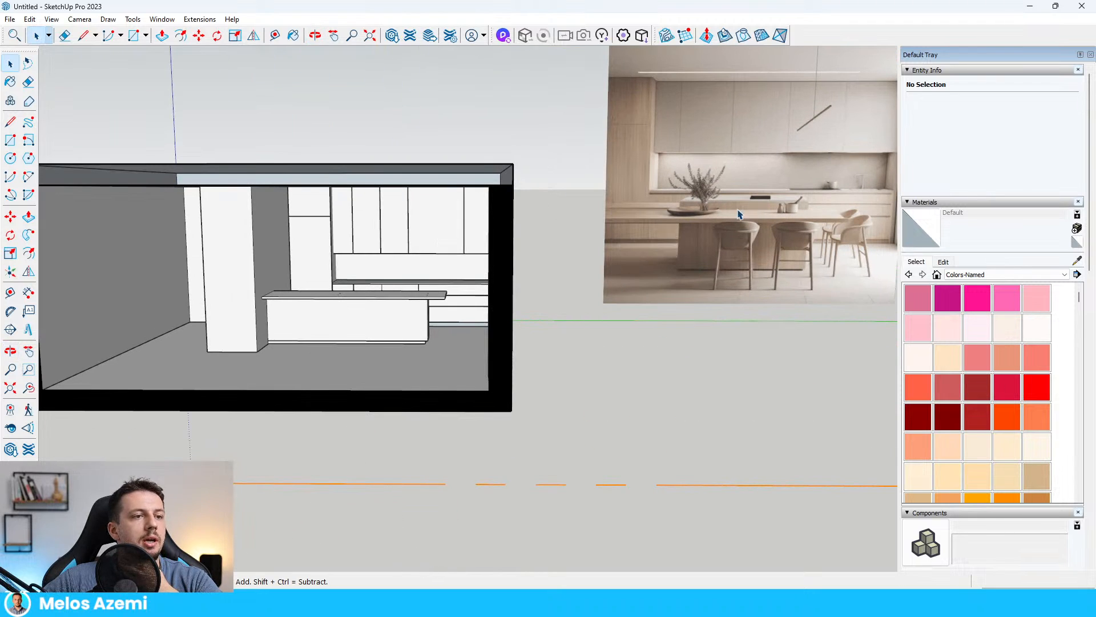
{"action": "middle_click_drag", "start_coordinate": [515, 310], "coordinate": [548, 304]}
{"action": "scroll", "coordinate": [183, 326], "scroll_direction": "down", "scroll_amount": 1}
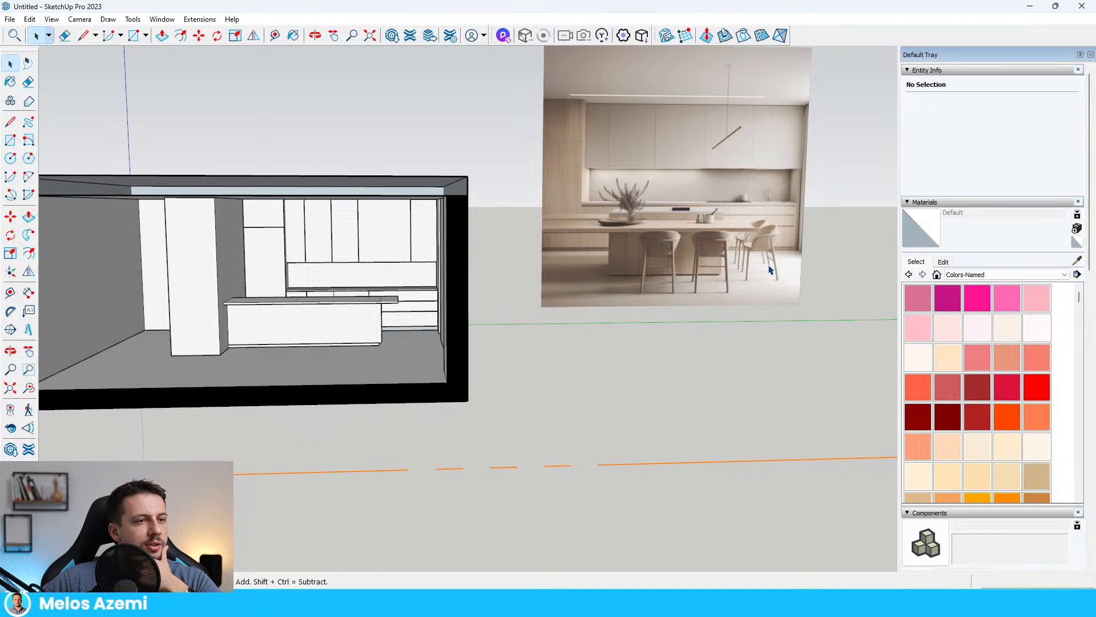
{"action": "scroll", "coordinate": [769, 270], "scroll_direction": "up", "scroll_amount": 10}
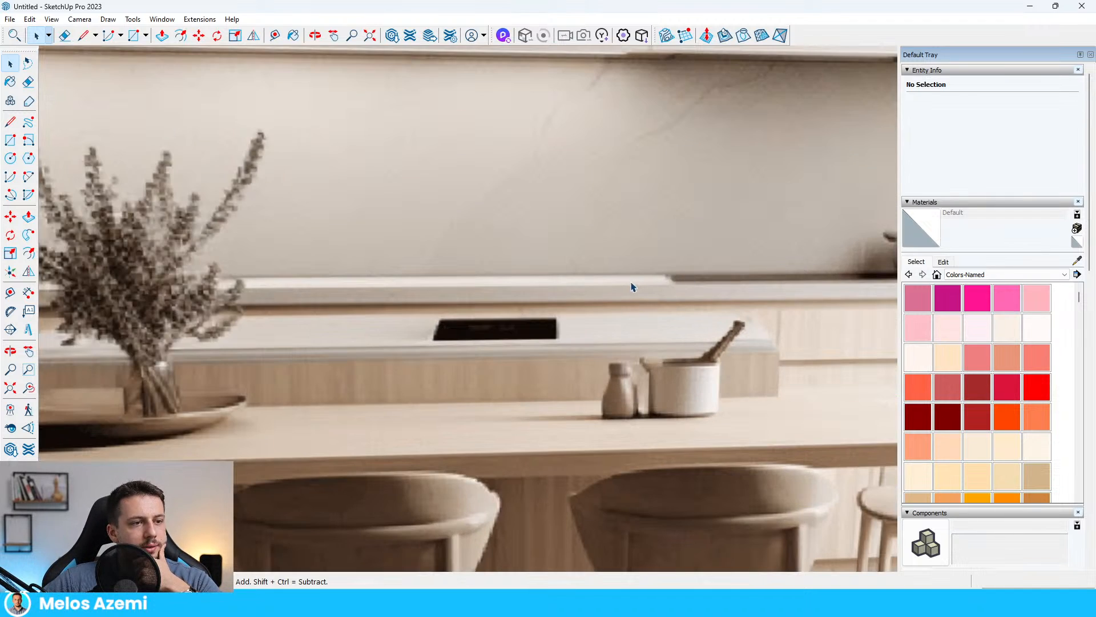
{"action": "scroll", "coordinate": [538, 254], "scroll_direction": "down", "scroll_amount": 6}
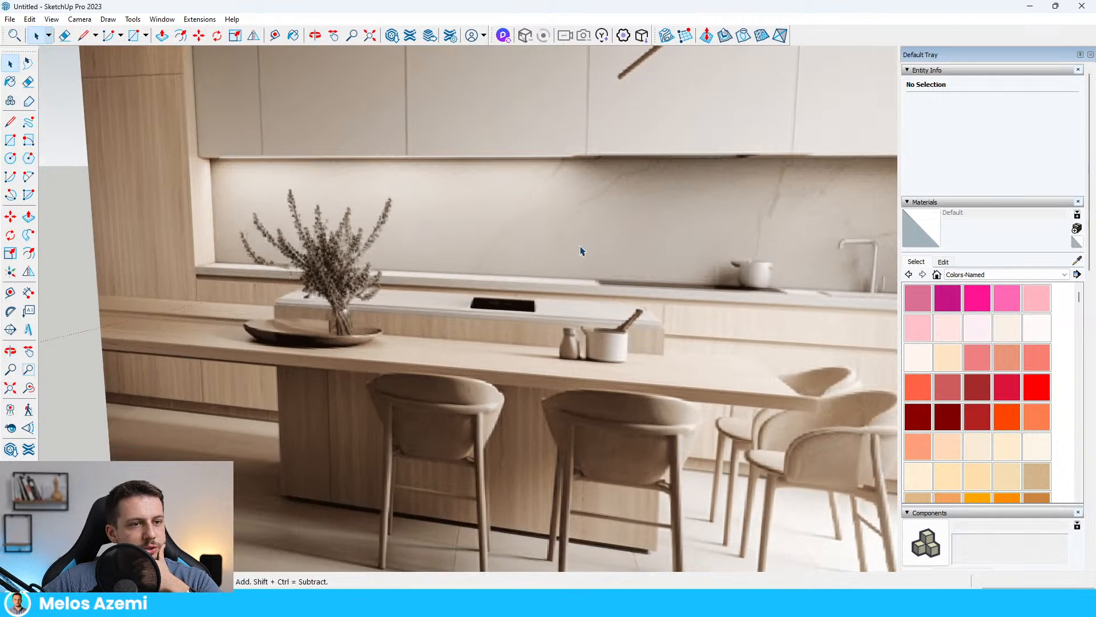
{"action": "scroll", "coordinate": [580, 251], "scroll_direction": "down", "scroll_amount": 1}
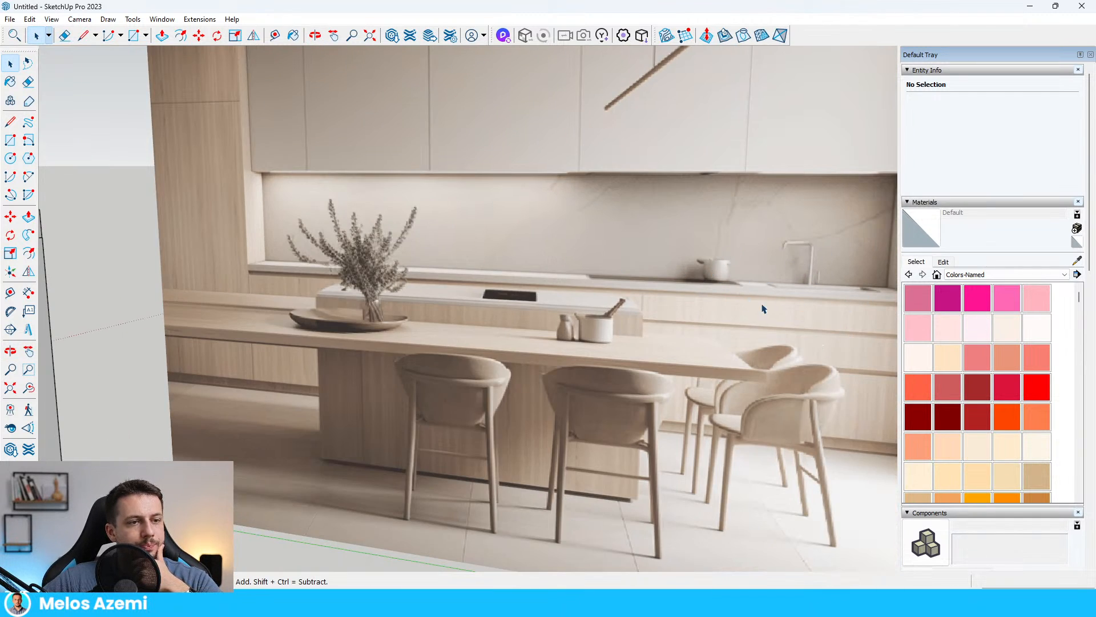
{"action": "scroll", "coordinate": [765, 305], "scroll_direction": "down", "scroll_amount": 2}
{"action": "scroll", "coordinate": [771, 299], "scroll_direction": "down", "scroll_amount": 5}
{"action": "middle_click_drag", "start_coordinate": [350, 341], "coordinate": [469, 313]}
{"action": "scroll", "coordinate": [377, 362], "scroll_direction": "up", "scroll_amount": 2}
{"action": "scroll", "coordinate": [376, 366], "scroll_direction": "up", "scroll_amount": 3}
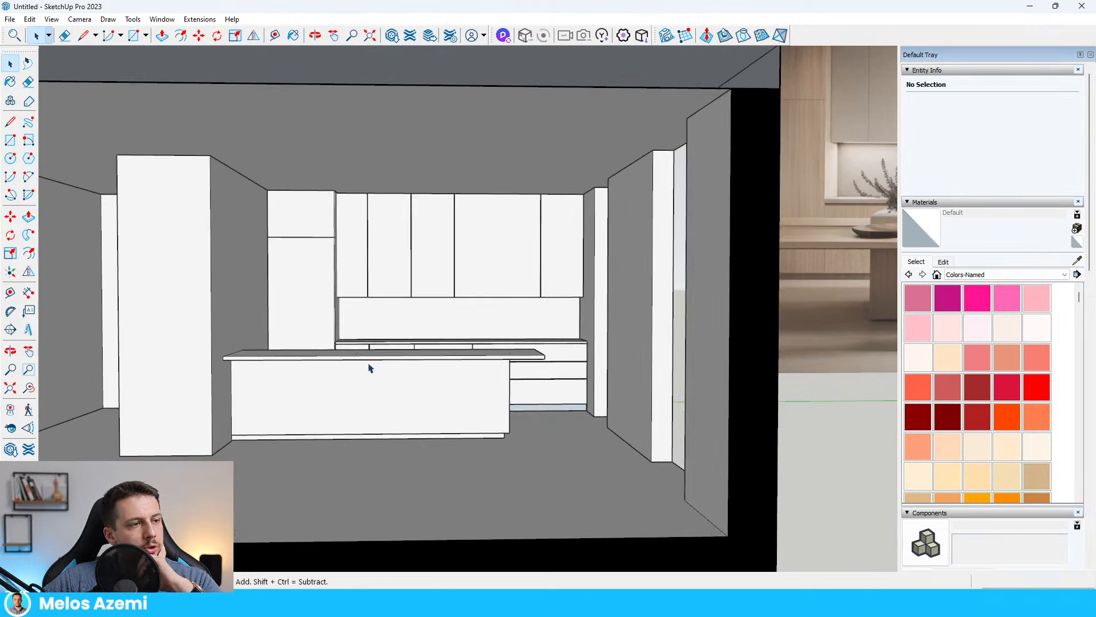
{"action": "scroll", "coordinate": [370, 367], "scroll_direction": "down", "scroll_amount": 4}
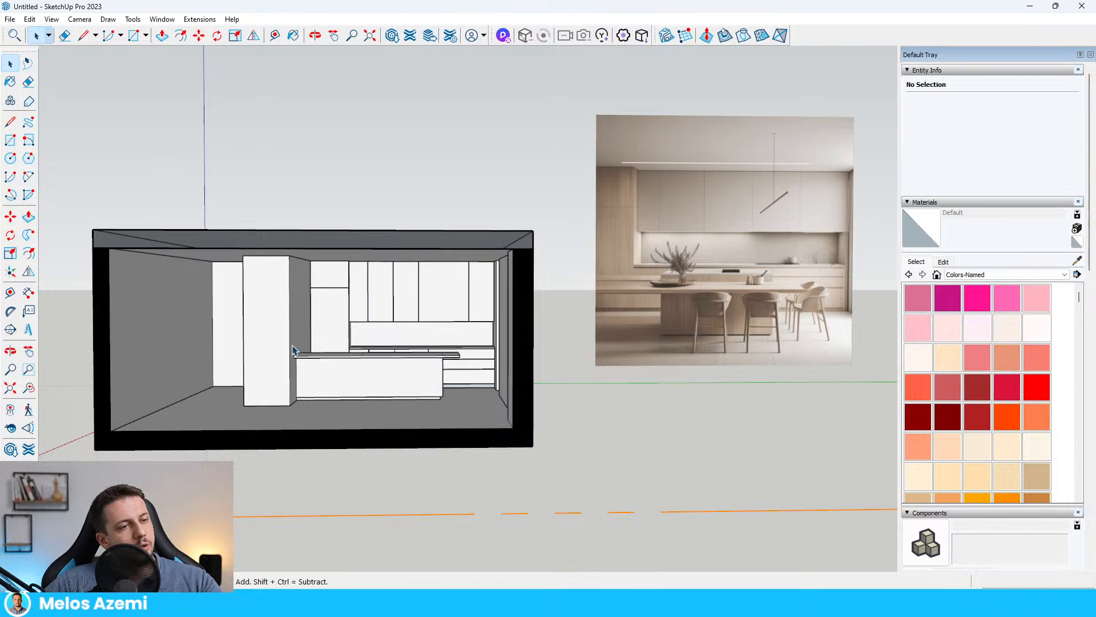
{"action": "scroll", "coordinate": [232, 361], "scroll_direction": "up", "scroll_amount": 3}
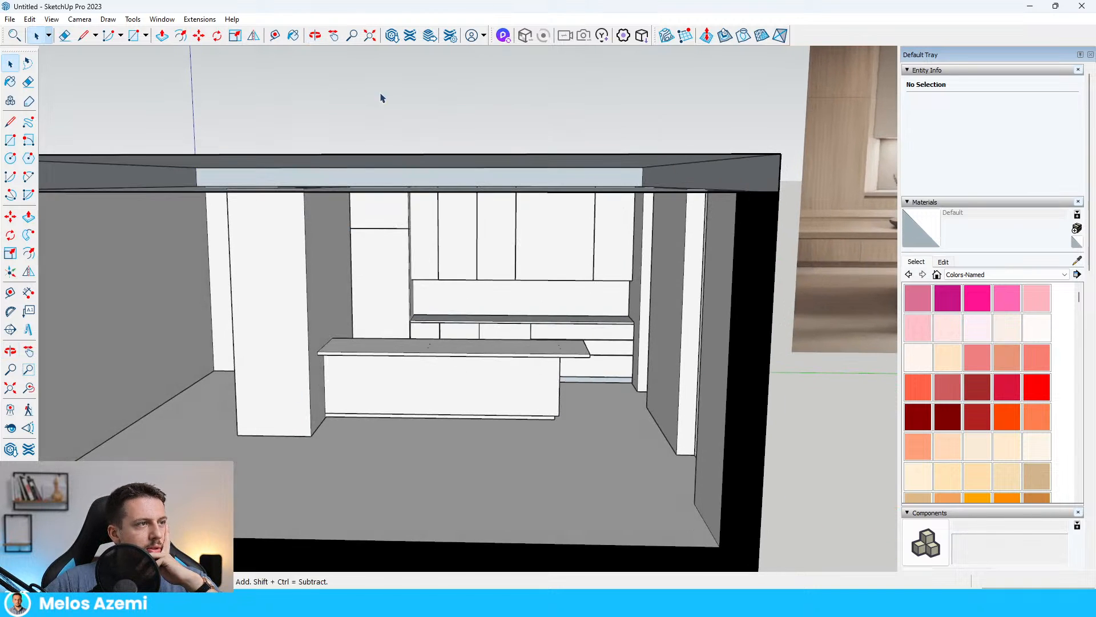
- Search the 3D Warehouse for "dining chair"
{"action": "left_click", "coordinate": [552, 320]}
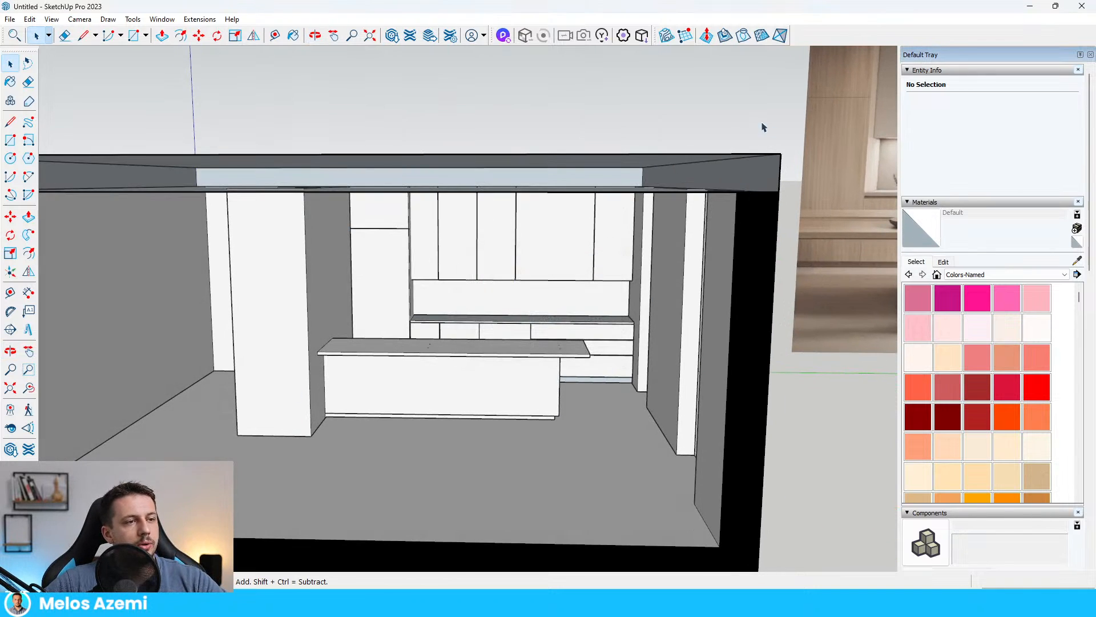
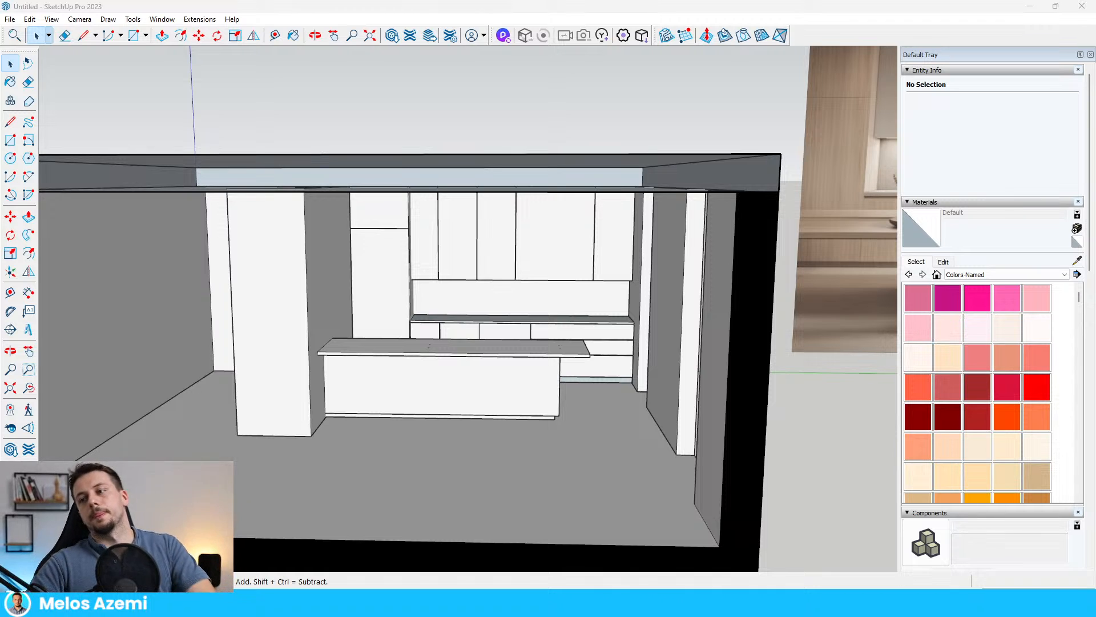
{"action": "left_click", "coordinate": [667, 36]}
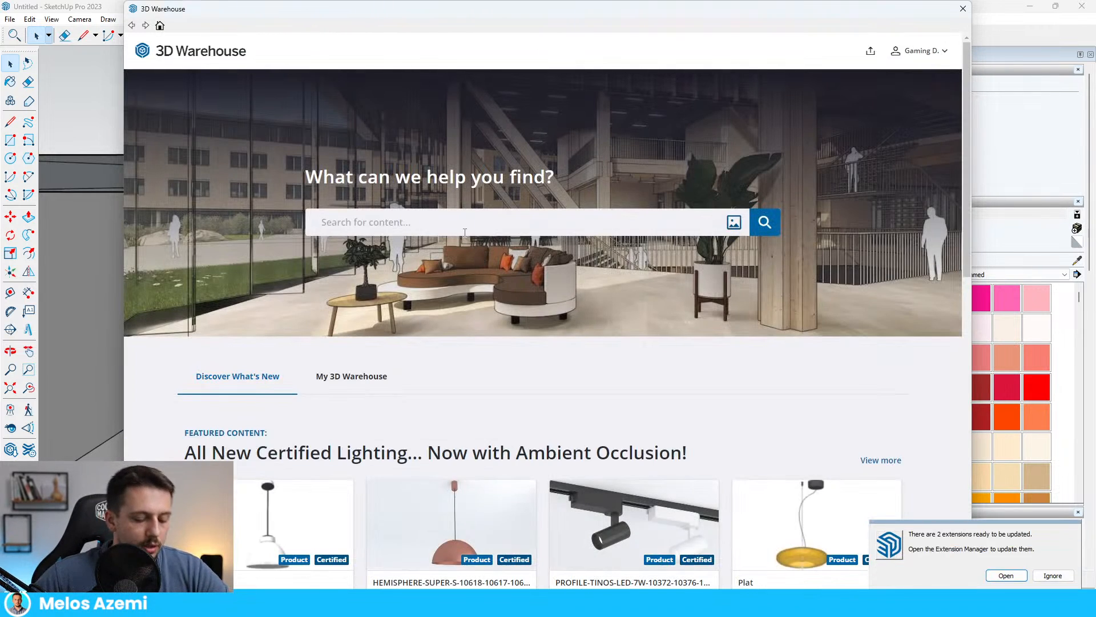
{"action": "left_click", "coordinate": [464, 232]}
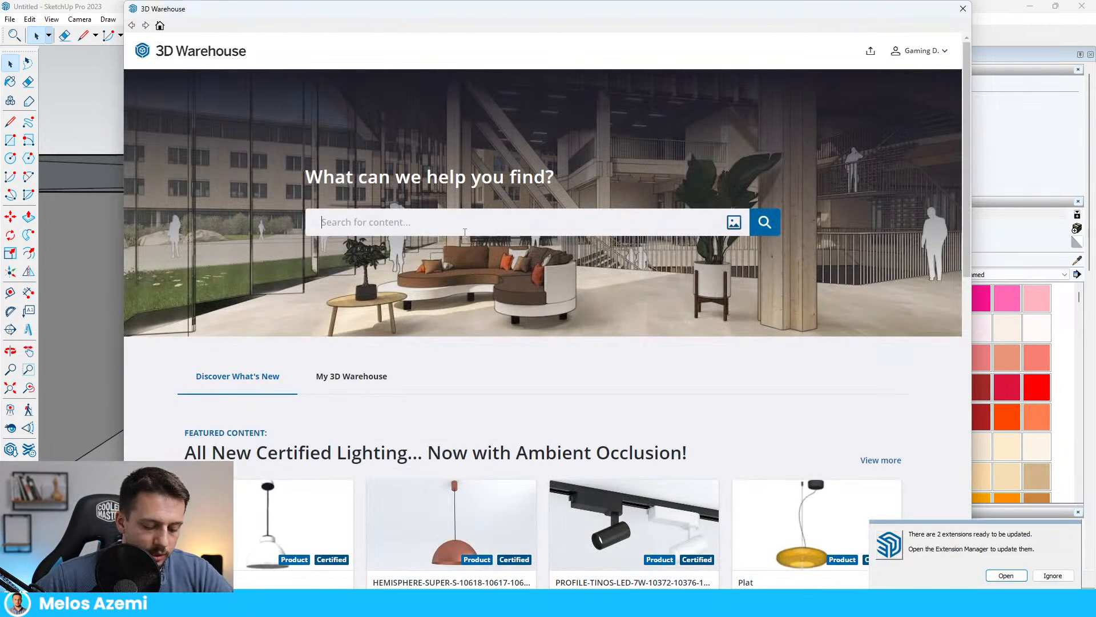
{"action": "type", "text": "dinin"}
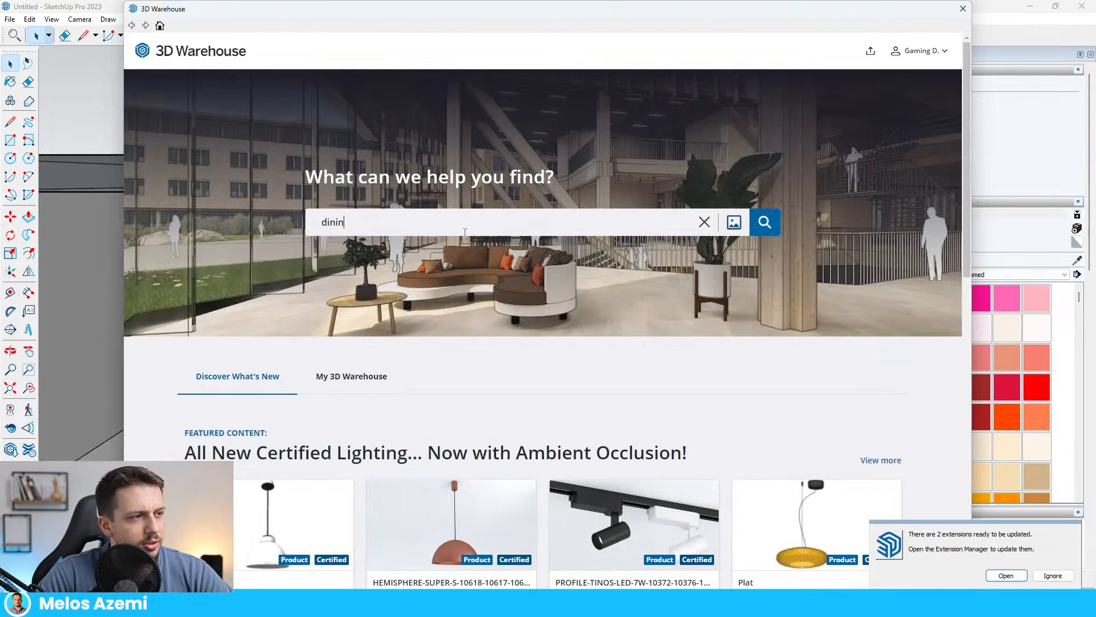
{"action": "type", "text": "g chair"}
{"action": "key", "text": "Return"}
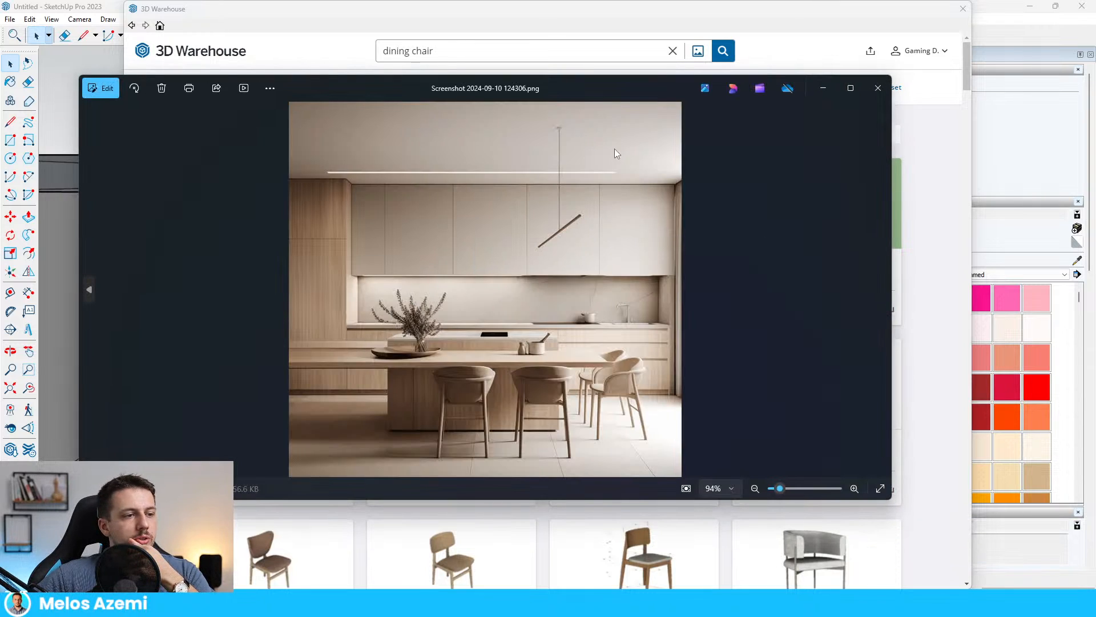
- Load the Elephant Dining Chair from the search results into the model and place it on the floor in front of the island
{"action": "left_click_drag", "start_coordinate": [640, 89], "coordinate": [1095, 251]}
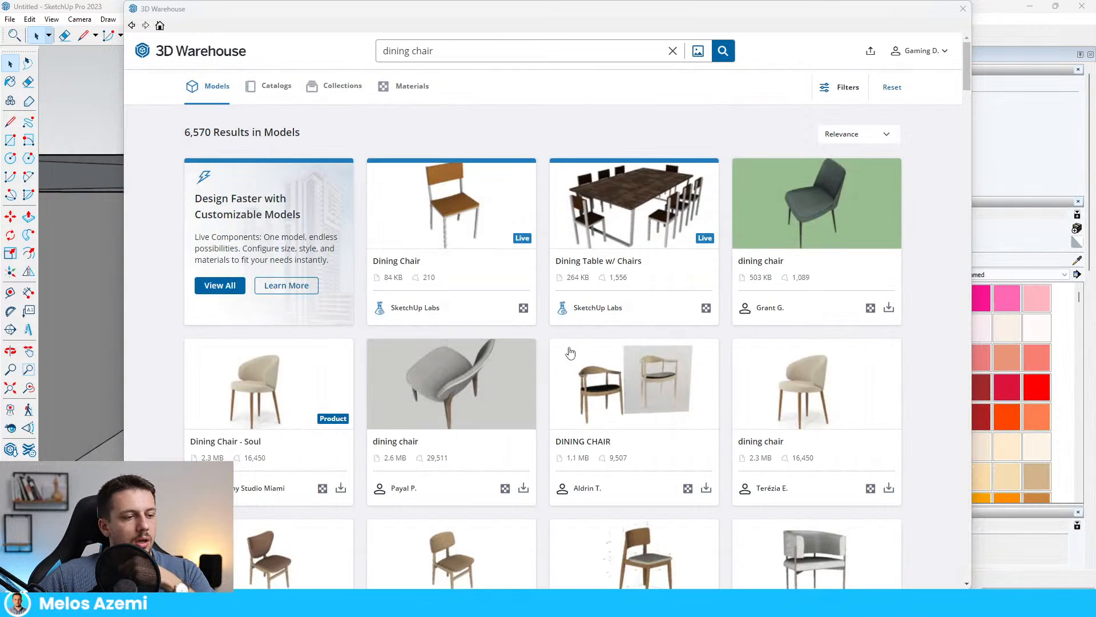
{"action": "scroll", "coordinate": [562, 395], "scroll_direction": "down", "scroll_amount": 4}
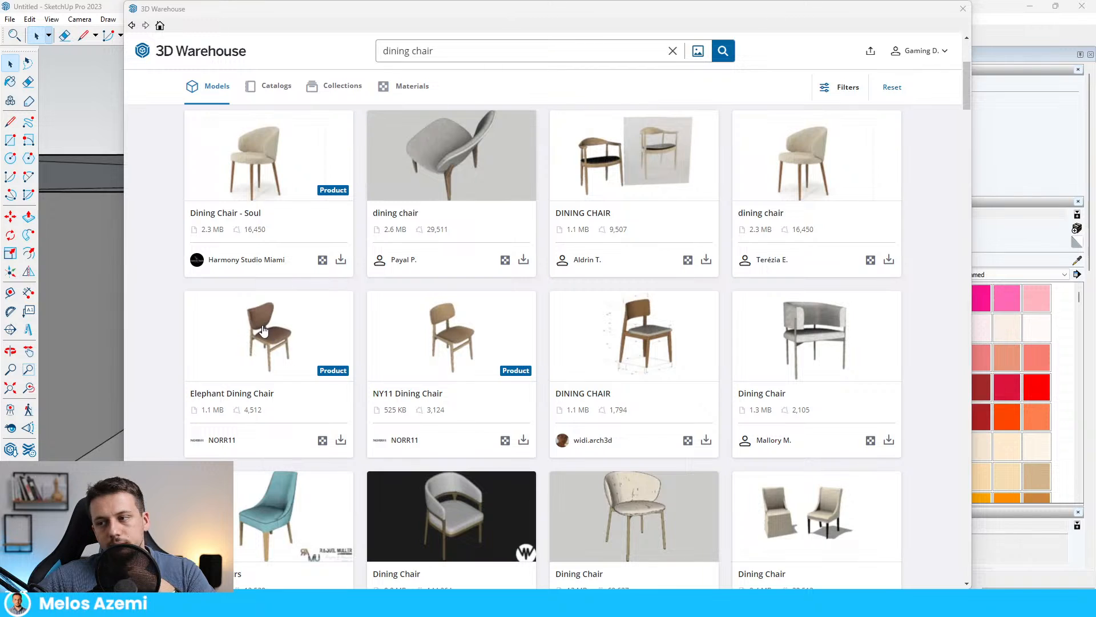
{"action": "left_click", "coordinate": [341, 440]}
{"action": "left_click", "coordinate": [508, 317]}
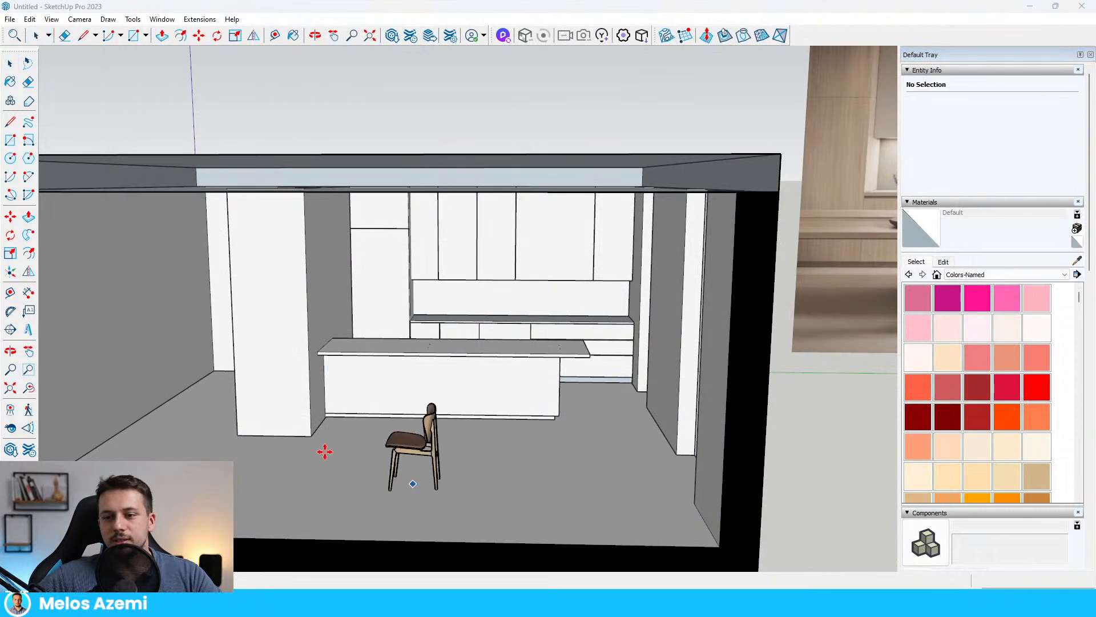
{"action": "scroll", "coordinate": [262, 379], "scroll_direction": "down", "scroll_amount": 2}
{"action": "scroll", "coordinate": [371, 429], "scroll_direction": "up", "scroll_amount": 3}
{"action": "left_click", "coordinate": [435, 440]}
- Scale the dining chair up slightly in front of the island
{"action": "scroll", "coordinate": [437, 439], "scroll_direction": "down", "scroll_amount": 3}
{"action": "middle_click_drag", "start_coordinate": [462, 400], "coordinate": [439, 409]}
{"action": "scroll", "coordinate": [337, 401], "scroll_direction": "down", "scroll_amount": 3}
{"action": "scroll", "coordinate": [519, 416], "scroll_direction": "up", "scroll_amount": 8}
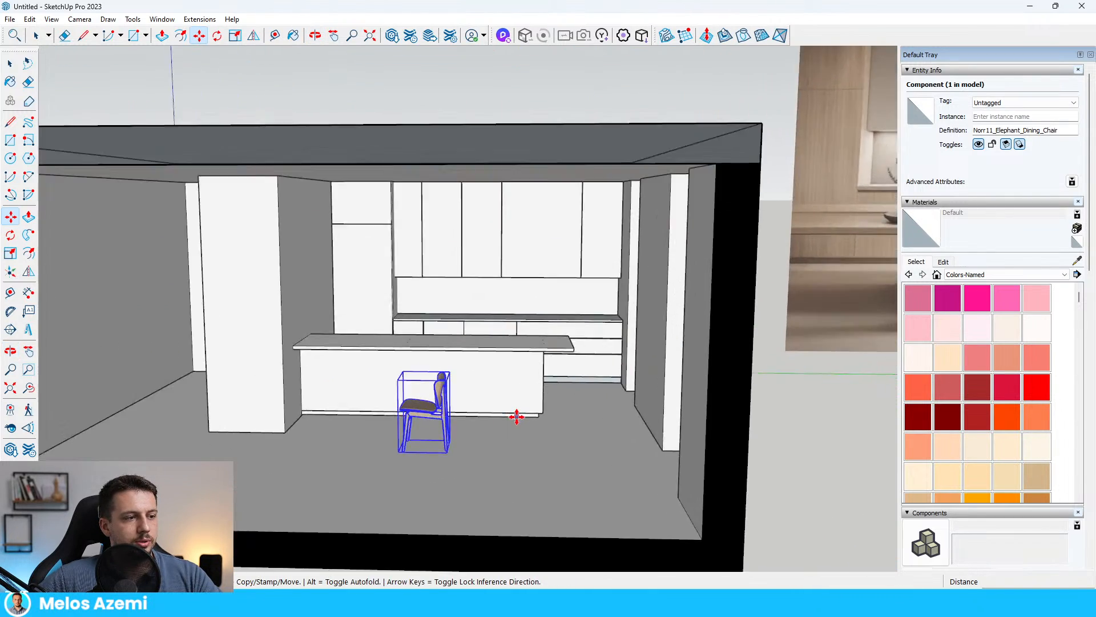
{"action": "key", "text": "s"}
{"action": "left_click_drag", "start_coordinate": [364, 375], "coordinate": [407, 341]}
{"action": "scroll", "coordinate": [480, 320], "scroll_direction": "down", "scroll_amount": 5}
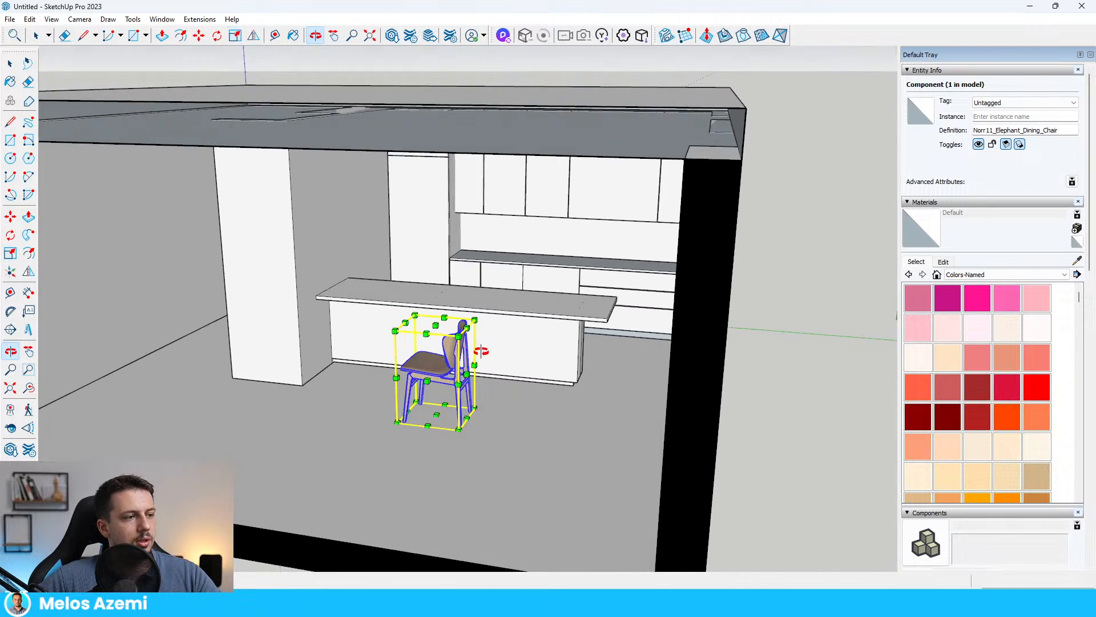
{"action": "scroll", "coordinate": [468, 340], "scroll_direction": "up", "scroll_amount": 8}
- Rotate the dining chair about its vertical axis to face the island and move it about 48 cm toward the countertop
{"action": "key", "text": "m"}
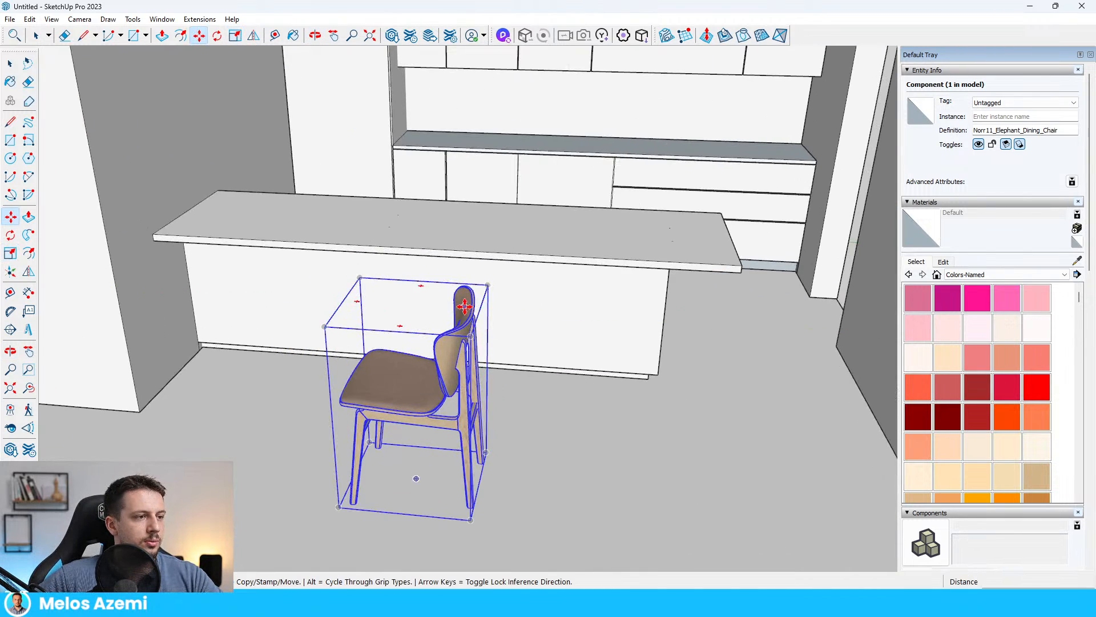
{"action": "left_click", "coordinate": [464, 307]}
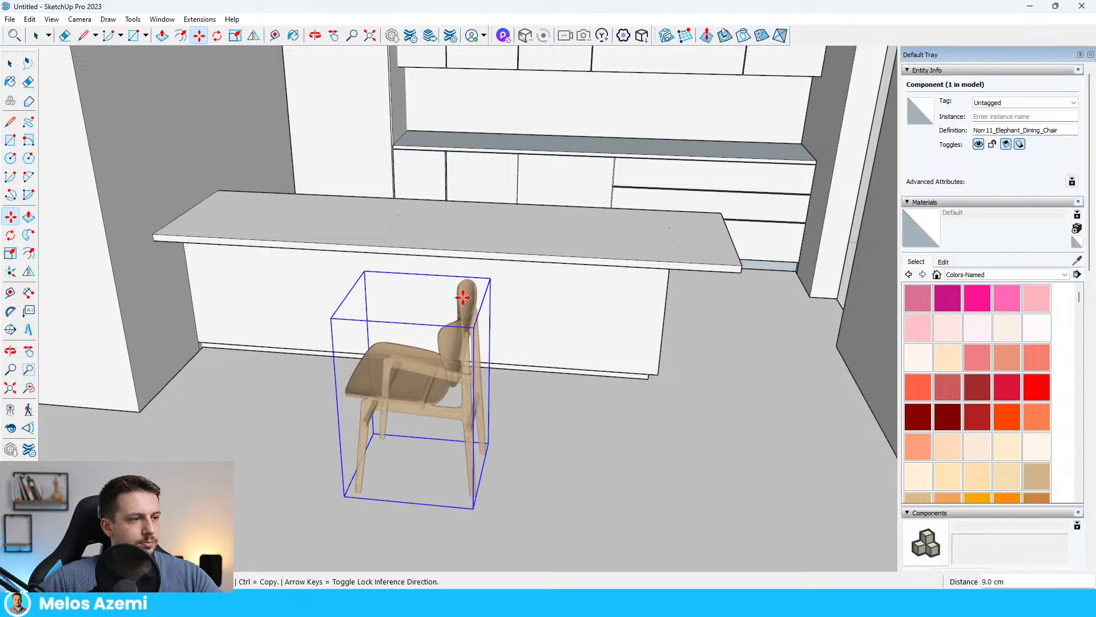
{"action": "key", "text": "Escape"}
{"action": "left_click", "coordinate": [467, 313]}
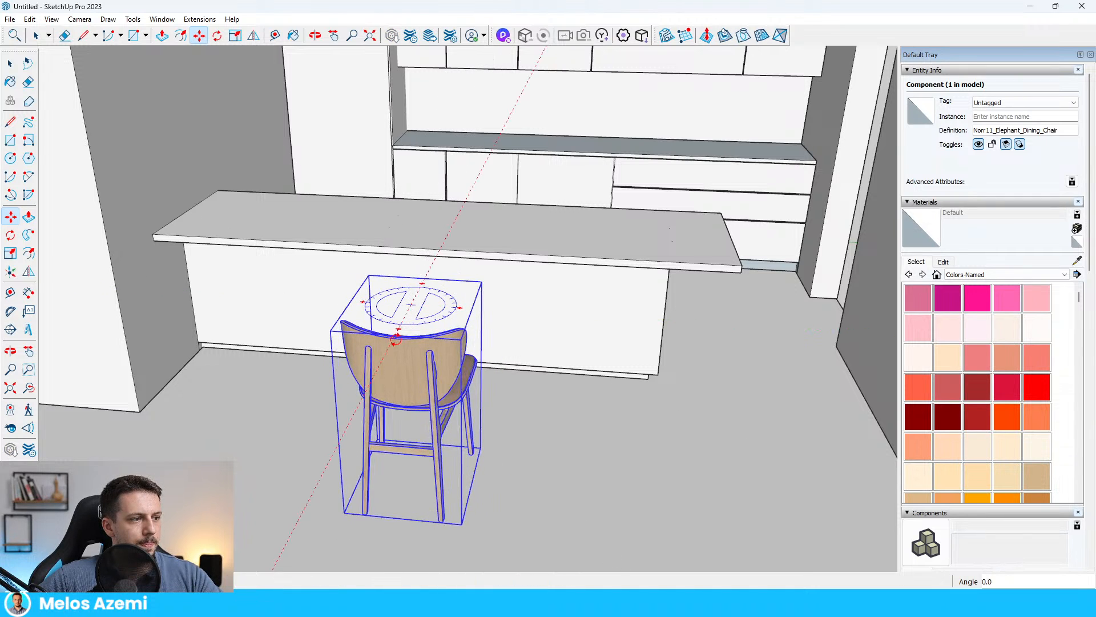
{"action": "left_click", "coordinate": [395, 339]}
{"action": "scroll", "coordinate": [639, 176], "scroll_direction": "down", "scroll_amount": 4}
{"action": "middle_click_drag", "start_coordinate": [563, 255], "coordinate": [748, 223]}
{"action": "left_click", "coordinate": [759, 335]}
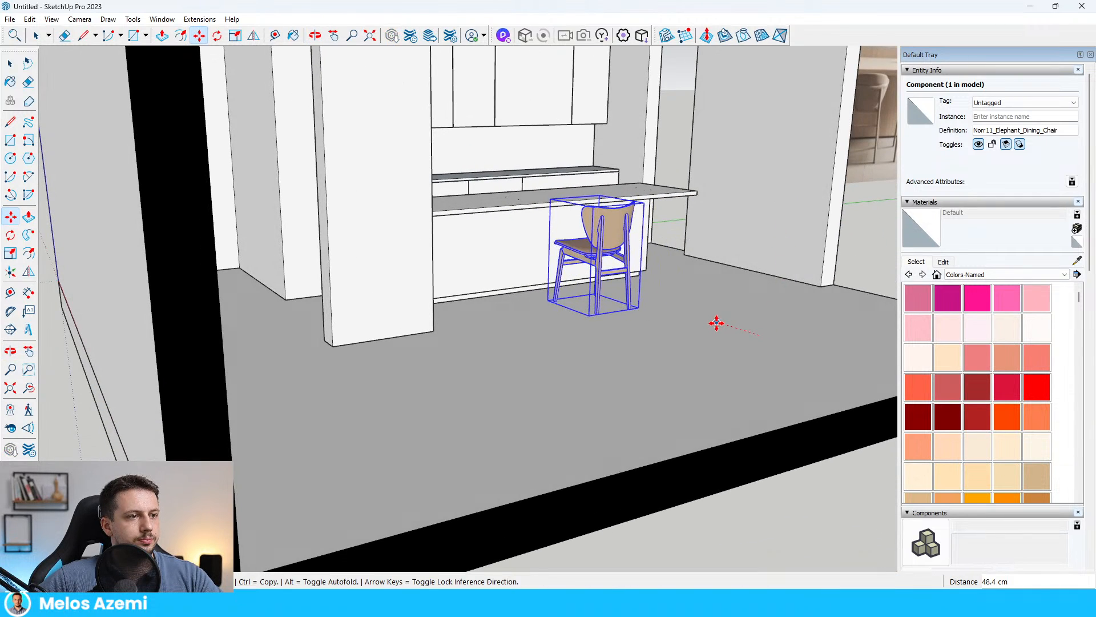
{"action": "left_click", "coordinate": [716, 324]}
{"action": "middle_click_drag", "start_coordinate": [689, 290], "coordinate": [456, 336]}
{"action": "key", "text": "s"}
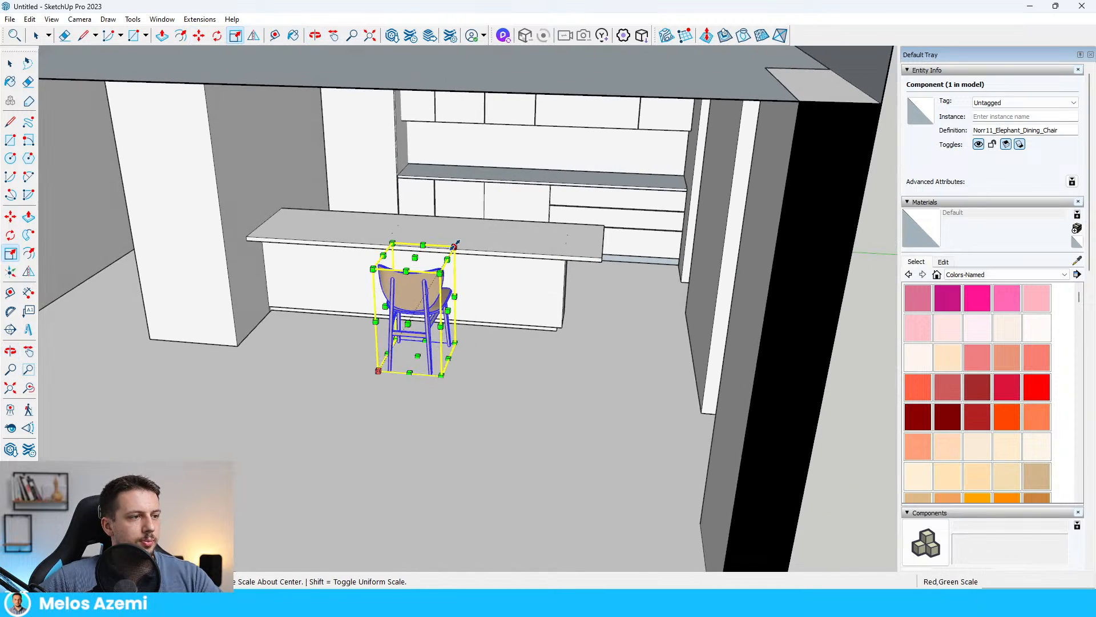
{"action": "scroll", "coordinate": [433, 290], "scroll_direction": "down", "scroll_amount": 6}
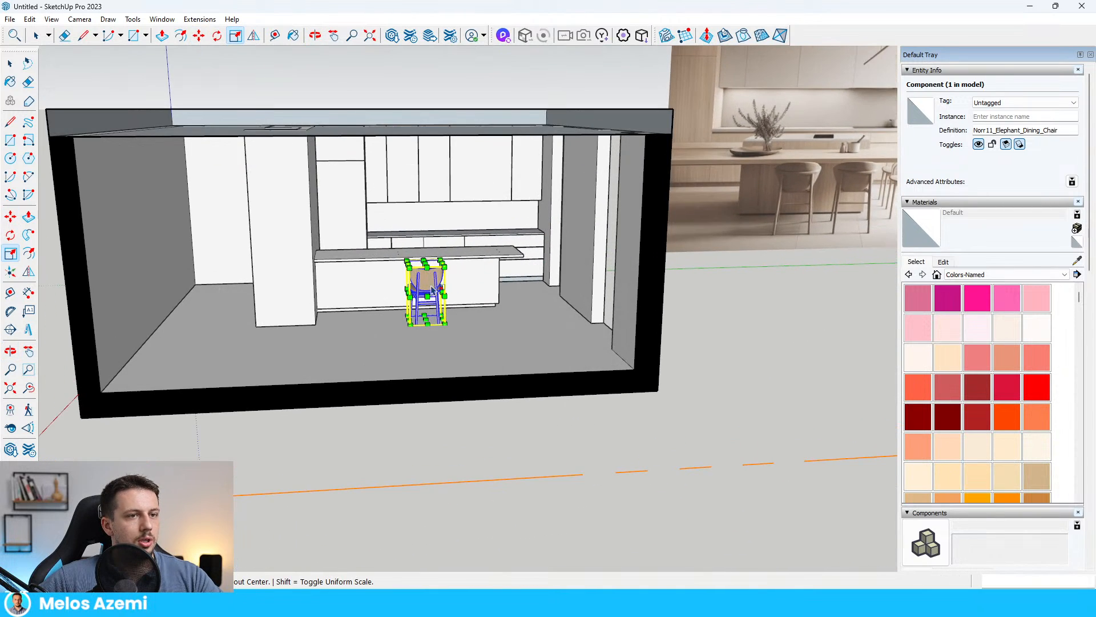
{"action": "scroll", "coordinate": [432, 289], "scroll_direction": "up", "scroll_amount": 5}
{"action": "key", "text": "space"}
- Copy the dining chair once to each side along the island to make a row of three chairs
{"action": "middle_click_drag", "start_coordinate": [453, 343], "coordinate": [453, 381]}
{"action": "key", "text": "m"}
{"action": "key", "text": "ctrl"}
{"action": "left_click", "coordinate": [440, 393]}
{"action": "left_click", "coordinate": [518, 391]}
{"action": "key", "text": "ctrl"}
{"action": "left_click", "coordinate": [536, 405]}
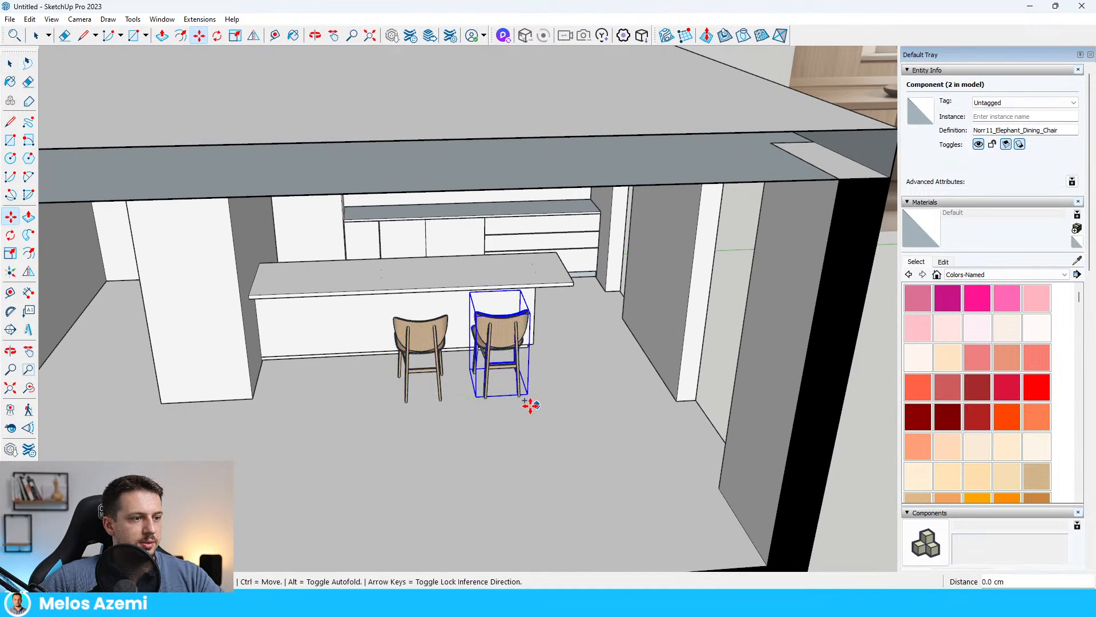
{"action": "left_click", "coordinate": [374, 420]}
{"action": "key", "text": "space"}
- Rotate the left-hand chair slightly about its vertical axis
{"action": "scroll", "coordinate": [362, 334], "scroll_direction": "up", "scroll_amount": 4}
{"action": "scroll", "coordinate": [367, 282], "scroll_direction": "up", "scroll_amount": 3}
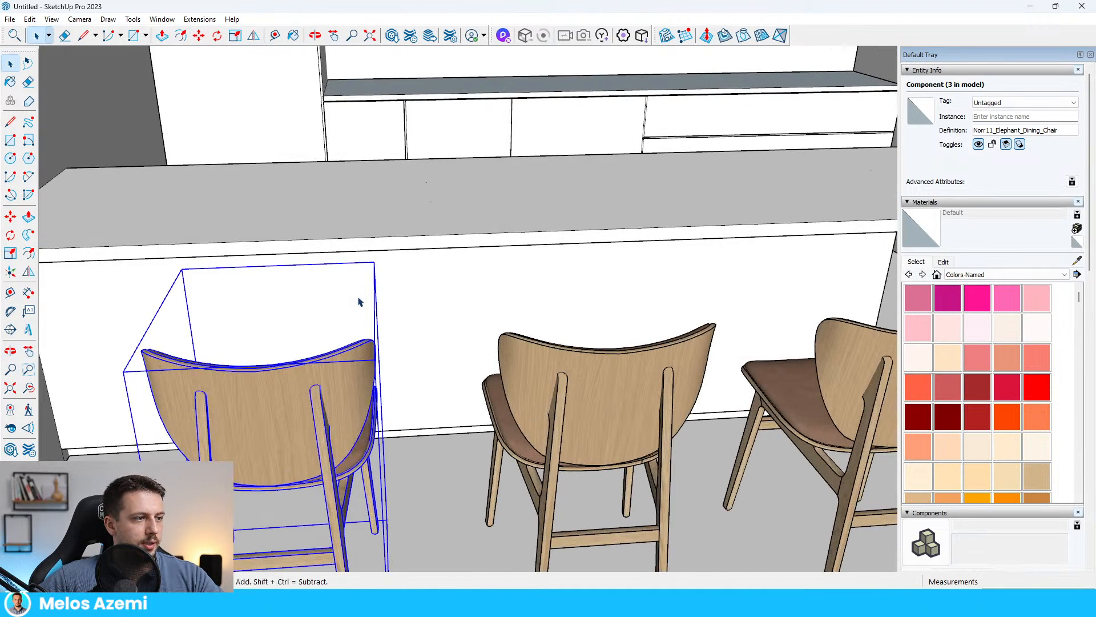
{"action": "key", "text": "m"}
{"action": "left_click", "coordinate": [355, 303]}
{"action": "key", "text": "space"}
- Turn the middle chair at an angle to the island by rotating it about its vertical axis
{"action": "left_click", "coordinate": [631, 386]}
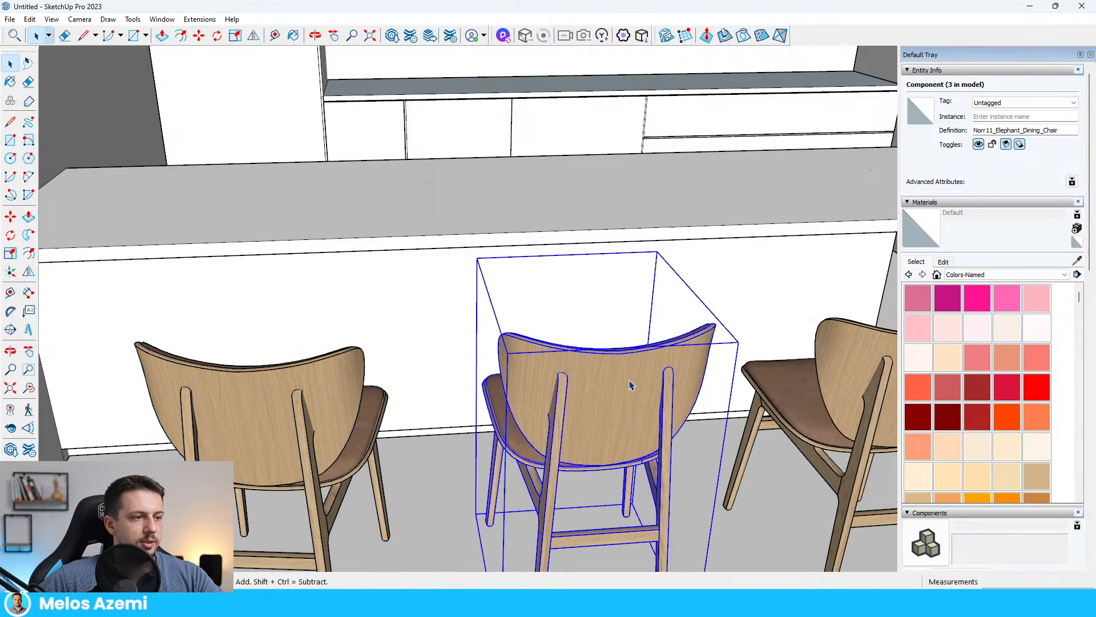
{"action": "key", "text": "m"}
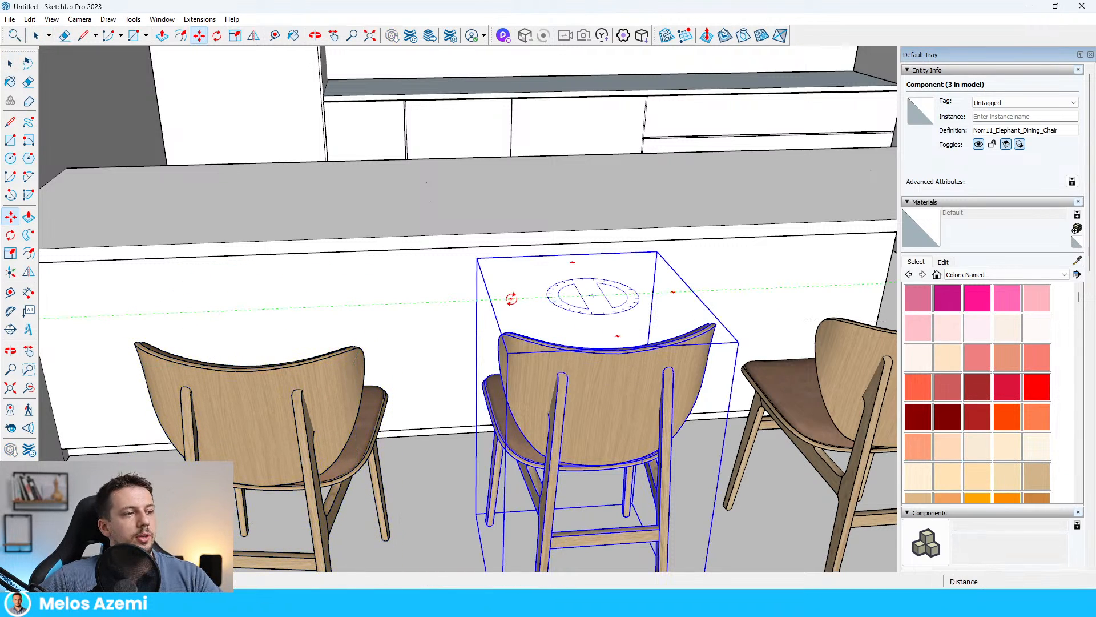
{"action": "left_click", "coordinate": [511, 299]}
{"action": "left_click", "coordinate": [509, 309]}
{"action": "scroll", "coordinate": [351, 258], "scroll_direction": "down", "scroll_amount": 3}
{"action": "key", "text": "space"}
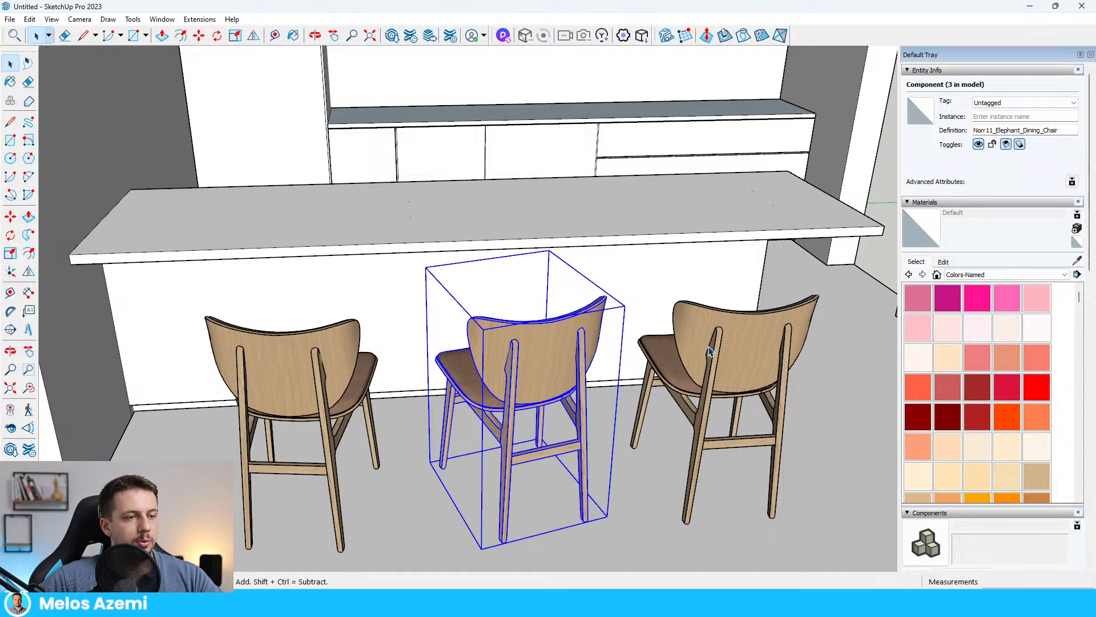
- Rotate the right-hand chair slightly about its vertical axis and move it about 11 cm toward the island
{"action": "left_click", "coordinate": [737, 382]}
{"action": "key", "text": "m"}
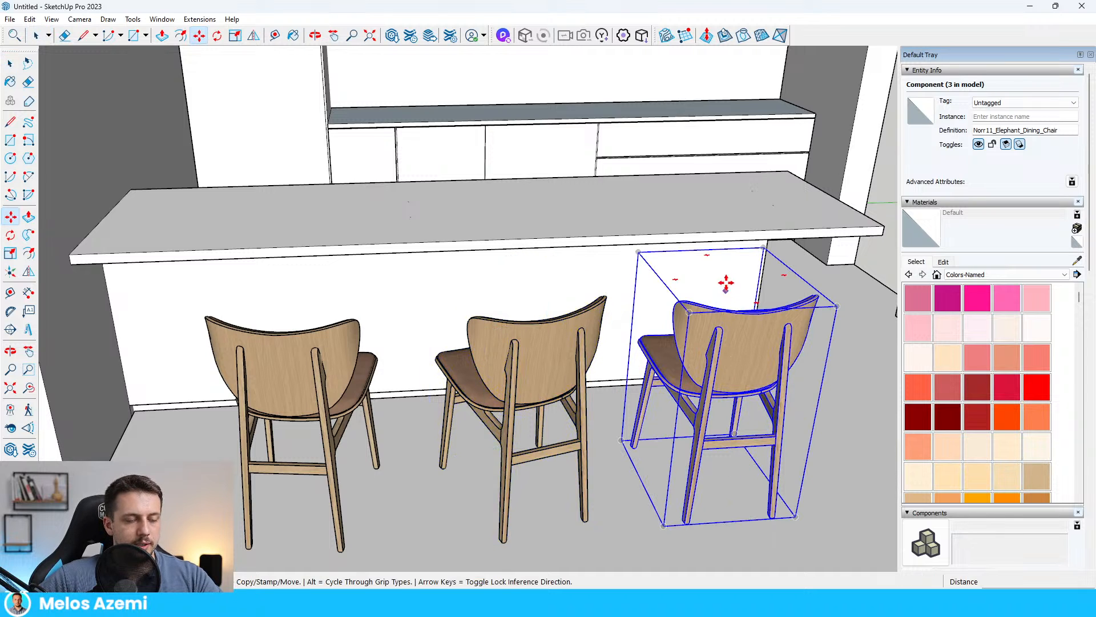
{"action": "left_click", "coordinate": [785, 273]}
{"action": "left_click", "coordinate": [804, 278]}
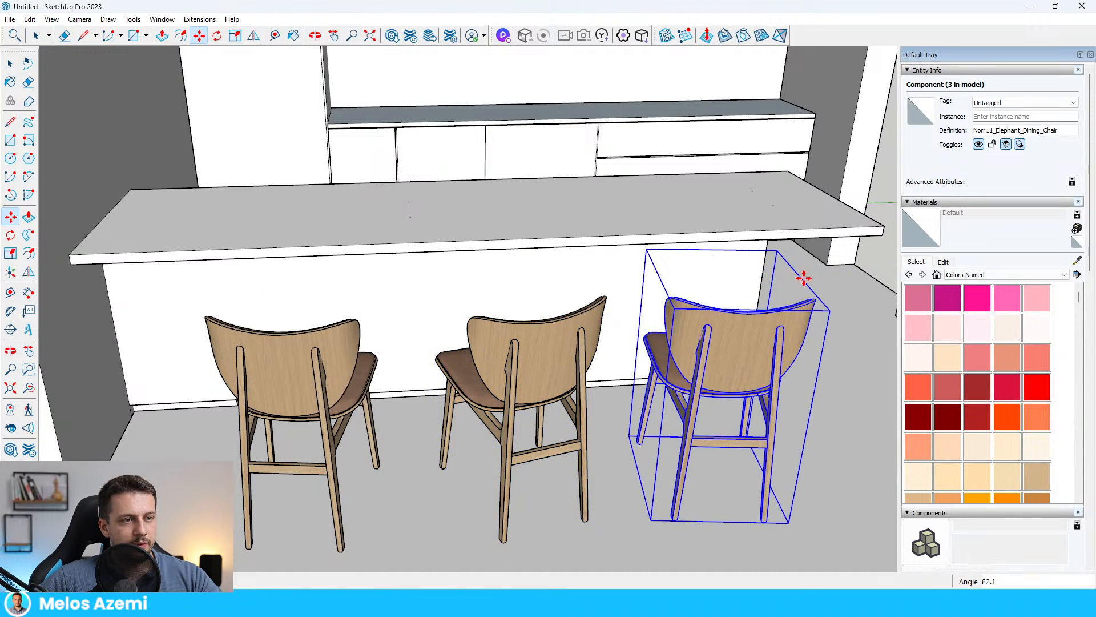
{"action": "scroll", "coordinate": [804, 278], "scroll_direction": "down", "scroll_amount": 3}
{"action": "left_click", "coordinate": [788, 483]}
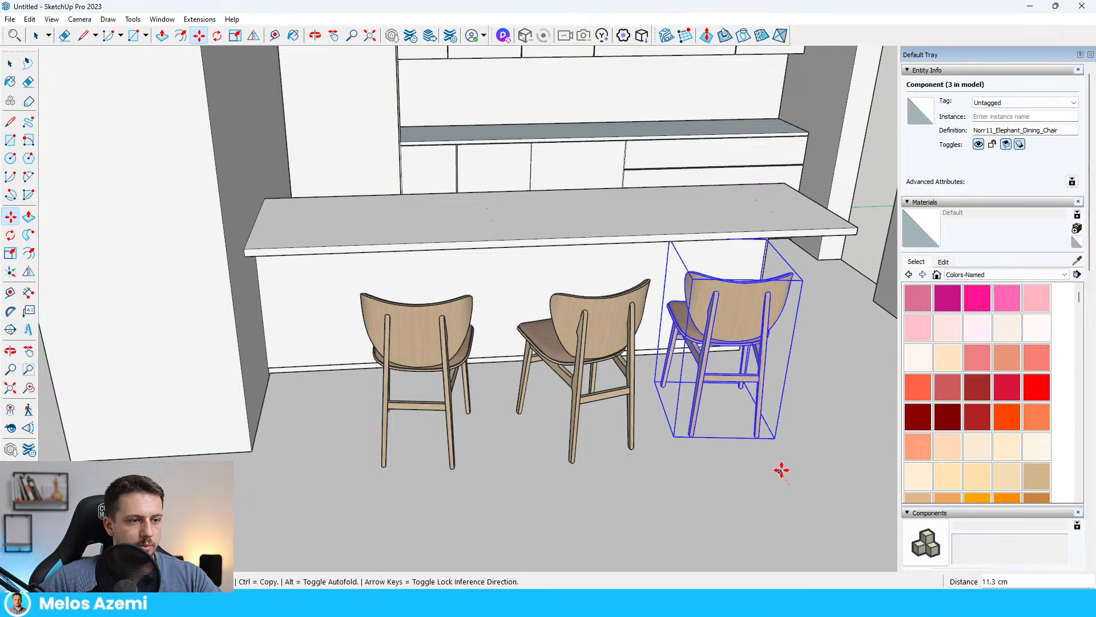
{"action": "left_click", "coordinate": [781, 470]}
- Move the left-hand chair closer to the island, partly under the countertop
{"action": "key", "text": "space"}
{"action": "left_click", "coordinate": [450, 386]}
{"action": "key", "text": "m"}
{"action": "left_click", "coordinate": [499, 418]}
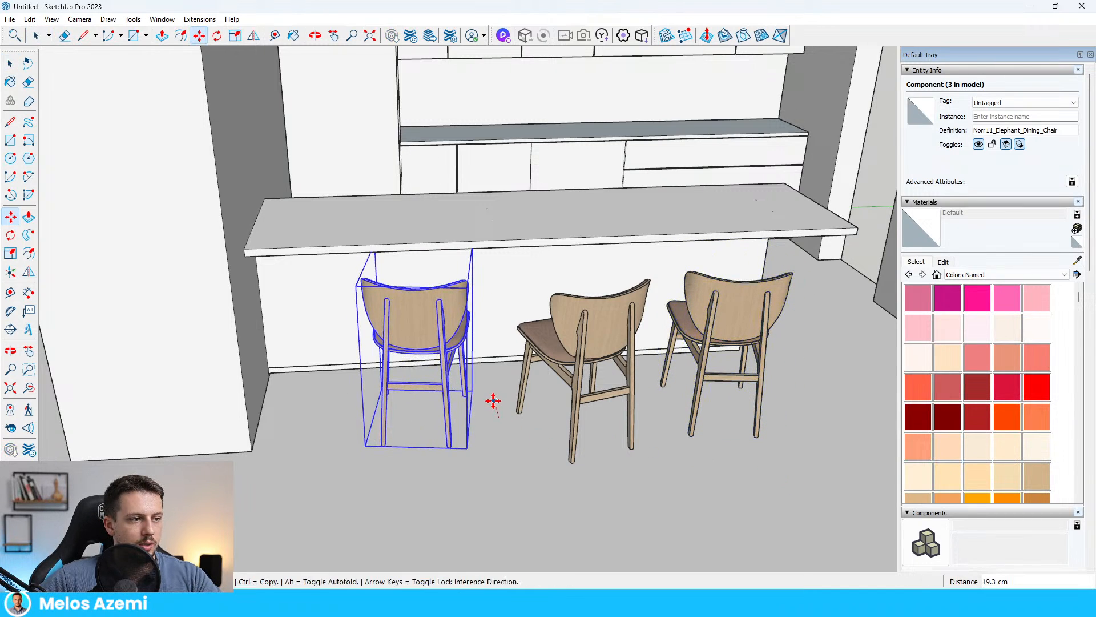
{"action": "left_click", "coordinate": [484, 405]}
{"action": "middle_click_drag", "start_coordinate": [552, 415], "coordinate": [566, 369]}
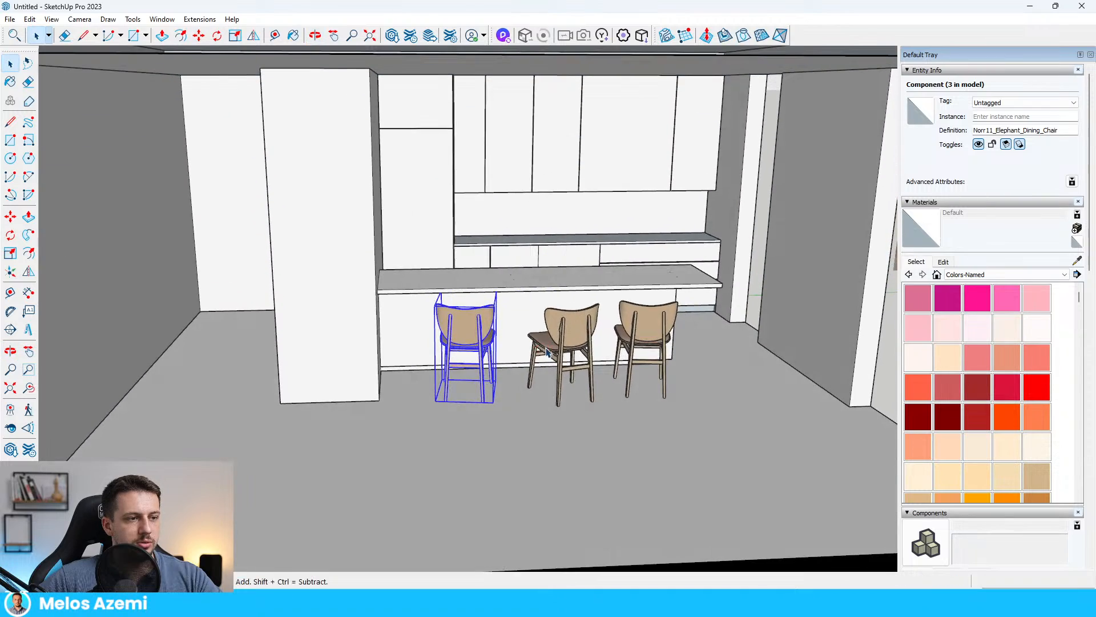
- Rotate the middle chair back so it faces the island more squarely
{"action": "left_click", "coordinate": [570, 365]}
{"action": "scroll", "coordinate": [570, 371], "scroll_direction": "up", "scroll_amount": 4}
{"action": "scroll", "coordinate": [600, 459], "scroll_direction": "down", "scroll_amount": 8}
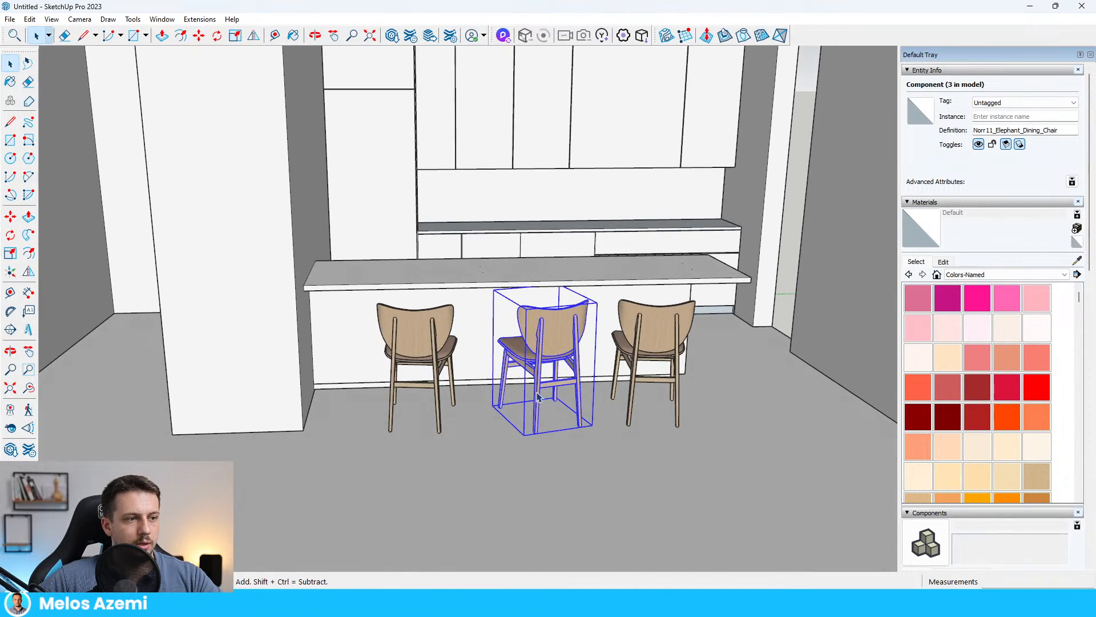
{"action": "key", "text": "space"}
{"action": "key", "text": "m"}
{"action": "scroll", "coordinate": [502, 343], "scroll_direction": "up", "scroll_amount": 8}
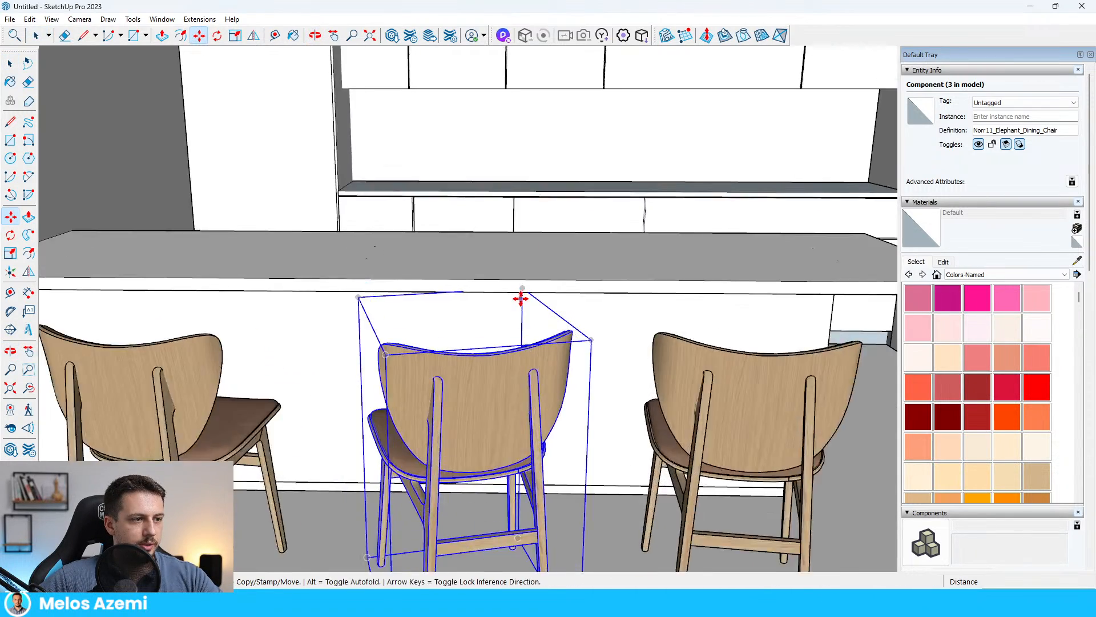
{"action": "scroll", "coordinate": [542, 370], "scroll_direction": "down", "scroll_amount": 6}
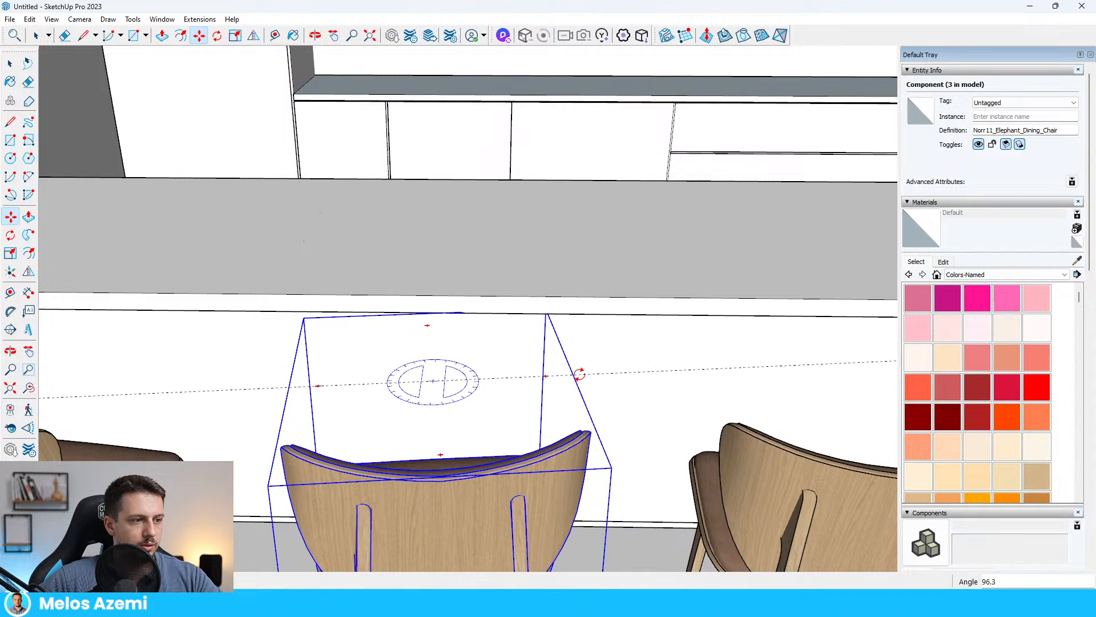
{"action": "key", "text": "space"}
- Compare the sectioned kitchen and its three chairs with the reference image to find what is still missing
{"action": "scroll", "coordinate": [521, 254], "scroll_direction": "down", "scroll_amount": 10}
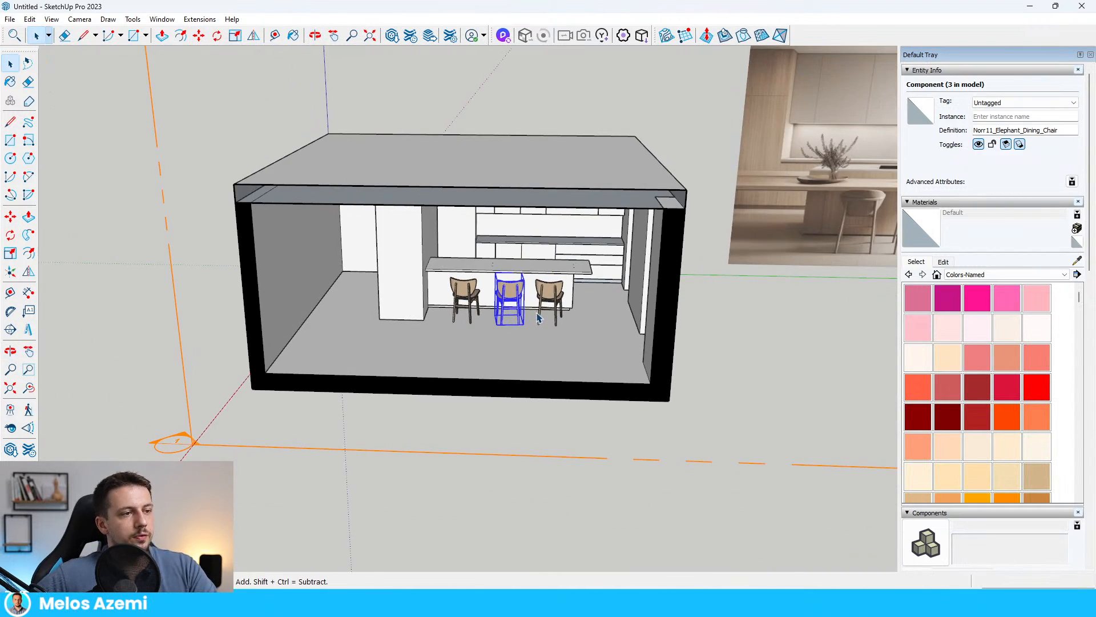
{"action": "scroll", "coordinate": [423, 272], "scroll_direction": "down", "scroll_amount": 2}
{"action": "left_click", "coordinate": [775, 327]}
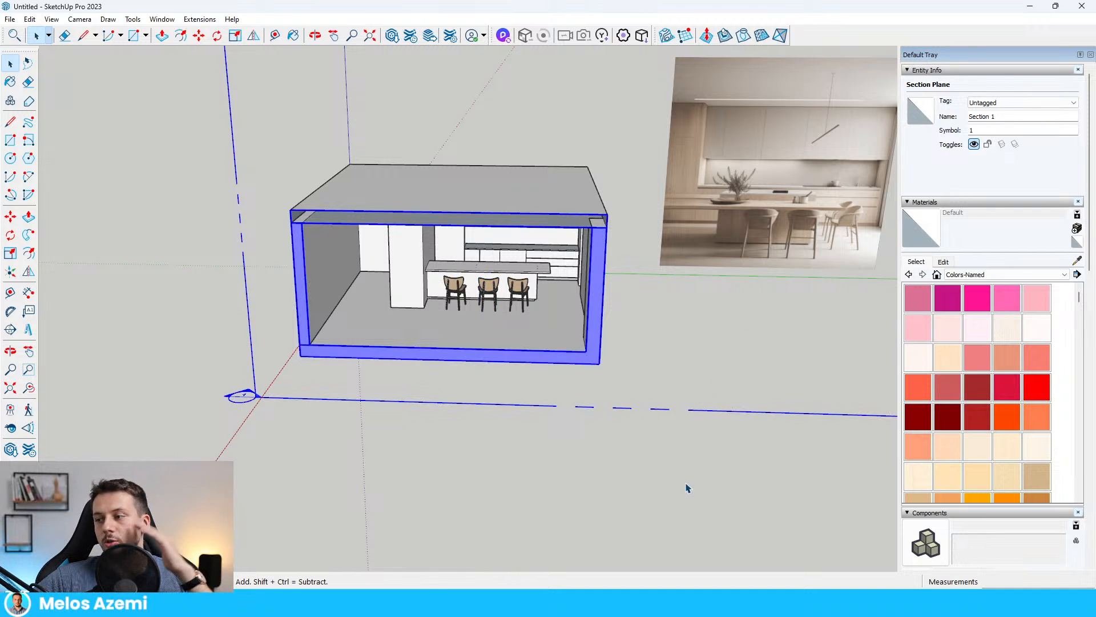
{"action": "scroll", "coordinate": [548, 470], "scroll_direction": "down", "scroll_amount": 3}
{"action": "middle_click_drag", "start_coordinate": [548, 470], "coordinate": [549, 412]}
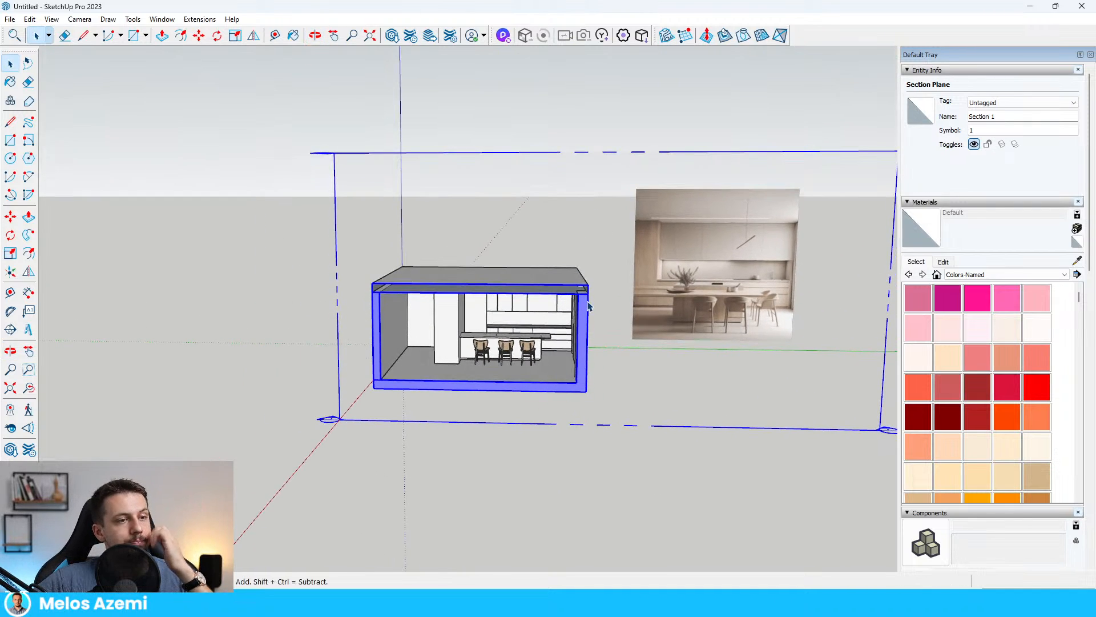
{"action": "scroll", "coordinate": [588, 303], "scroll_direction": "up", "scroll_amount": 3}
{"action": "scroll", "coordinate": [811, 250], "scroll_direction": "up", "scroll_amount": 4}
{"action": "scroll", "coordinate": [788, 234], "scroll_direction": "down", "scroll_amount": 5}
{"action": "scroll", "coordinate": [594, 255], "scroll_direction": "up", "scroll_amount": 3}
{"action": "scroll", "coordinate": [319, 250], "scroll_direction": "down", "scroll_amount": 3}
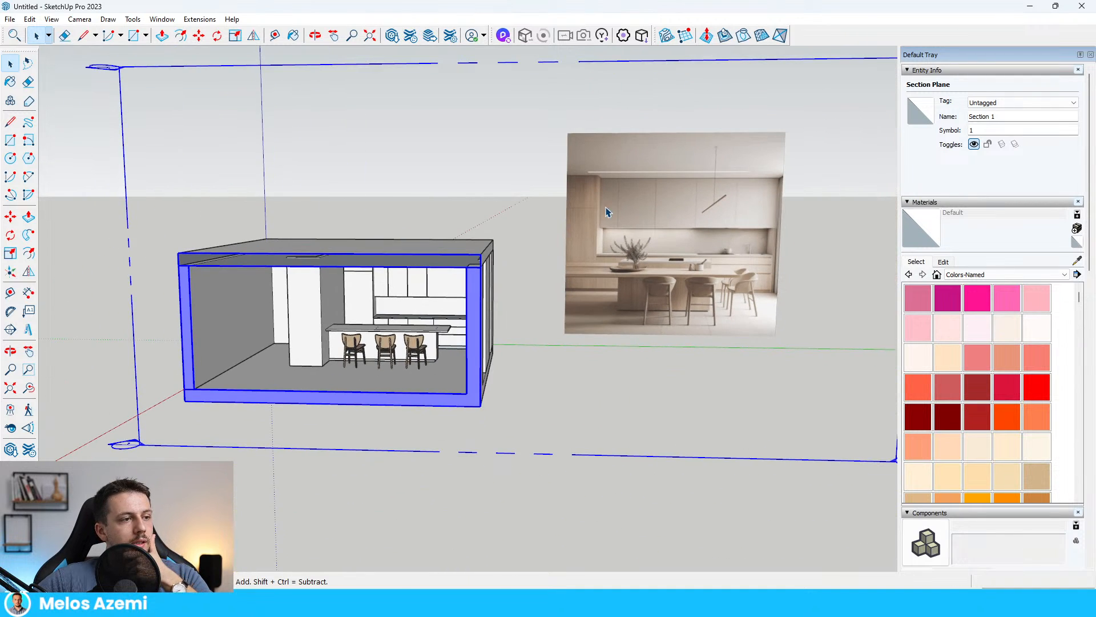
{"action": "scroll", "coordinate": [628, 217], "scroll_direction": "up", "scroll_amount": 2}
- Search the 3D Warehouse for "pendant line light" and load the "line pendant" model into the scene
{"action": "left_click", "coordinate": [392, 35]}
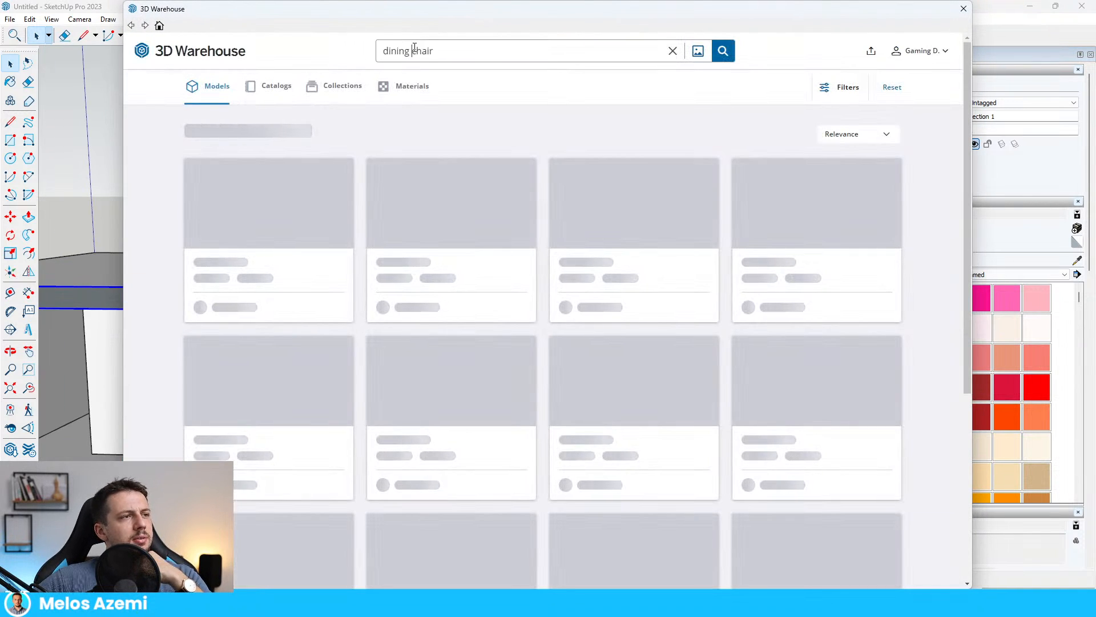
{"action": "triple_click", "coordinate": [414, 50]}
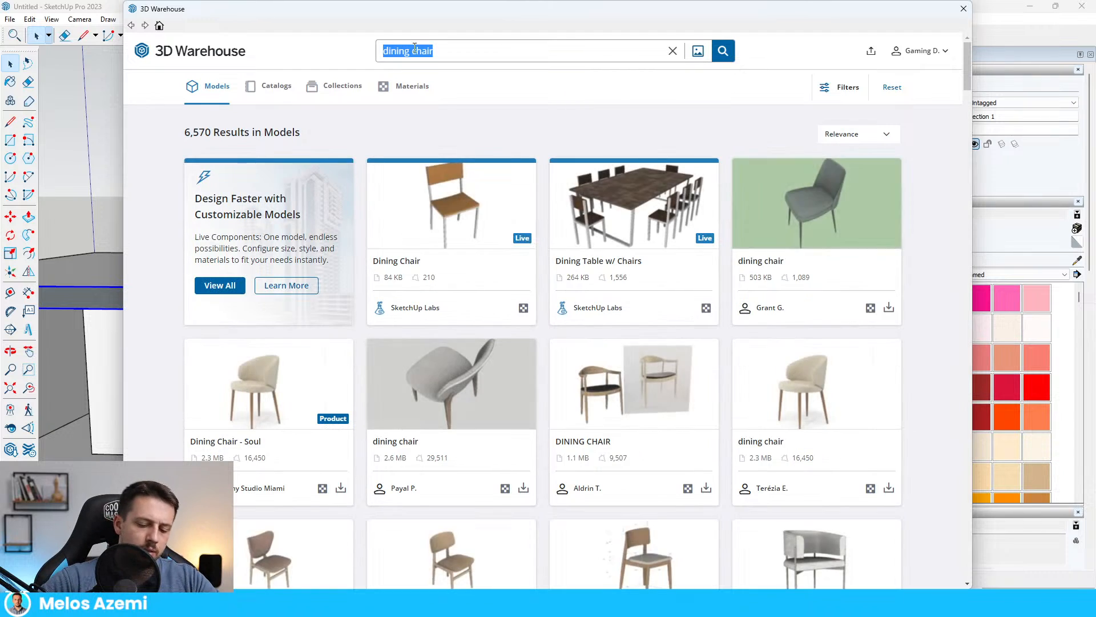
{"action": "type", "text": "pendant line l"}
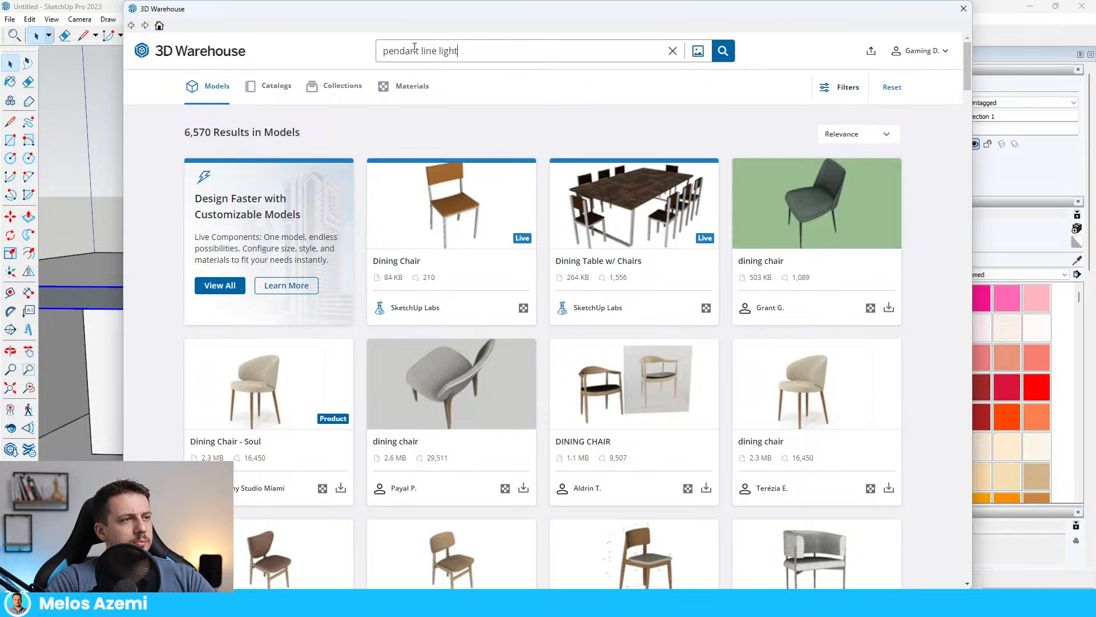
{"action": "type", "text": "ight"}
{"action": "key", "text": "Return"}
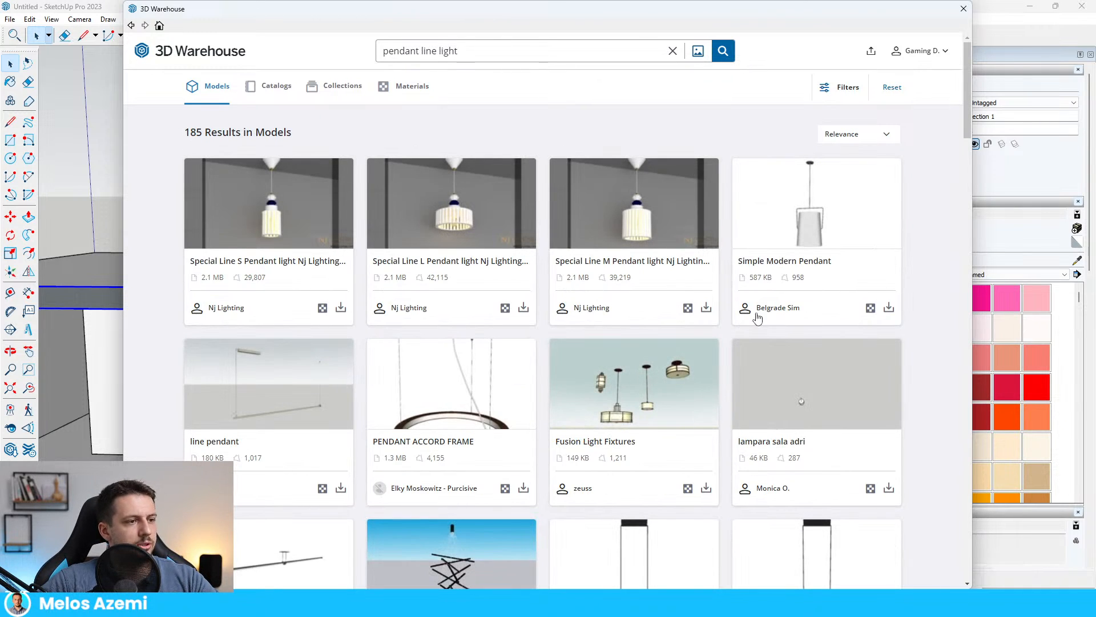
{"action": "scroll", "coordinate": [343, 260], "scroll_direction": "down", "scroll_amount": 3}
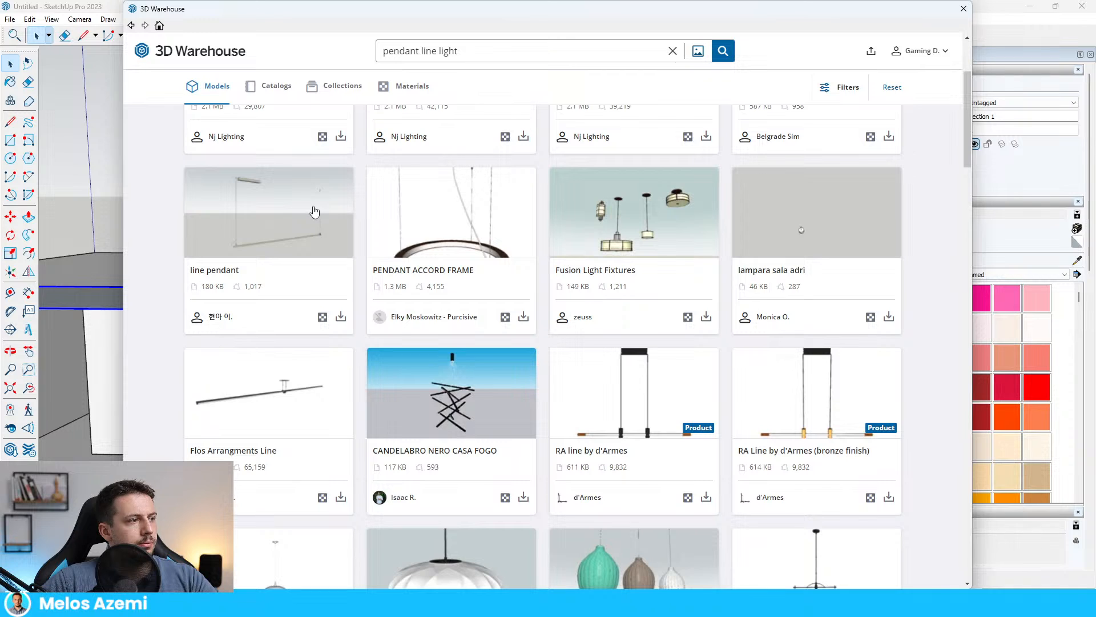
{"action": "left_click", "coordinate": [342, 319]}
{"action": "left_click", "coordinate": [516, 315]}
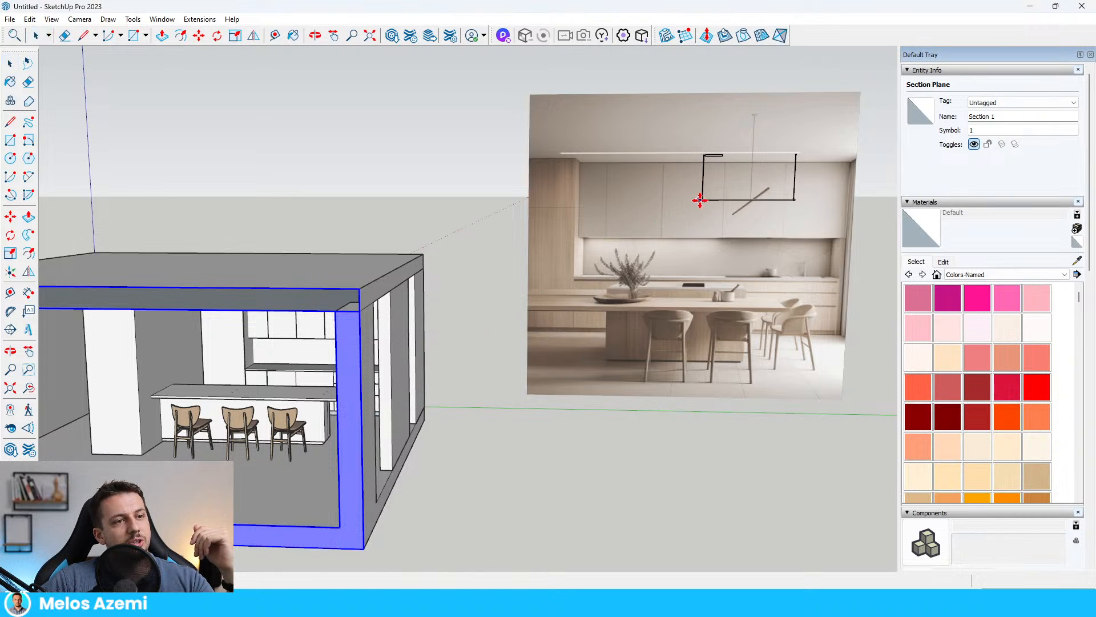
- Place the line pendant at the ceiling inside the room and lower it about 88 cm so it hangs from the ceiling
{"action": "scroll", "coordinate": [607, 259], "scroll_direction": "up", "scroll_amount": 5}
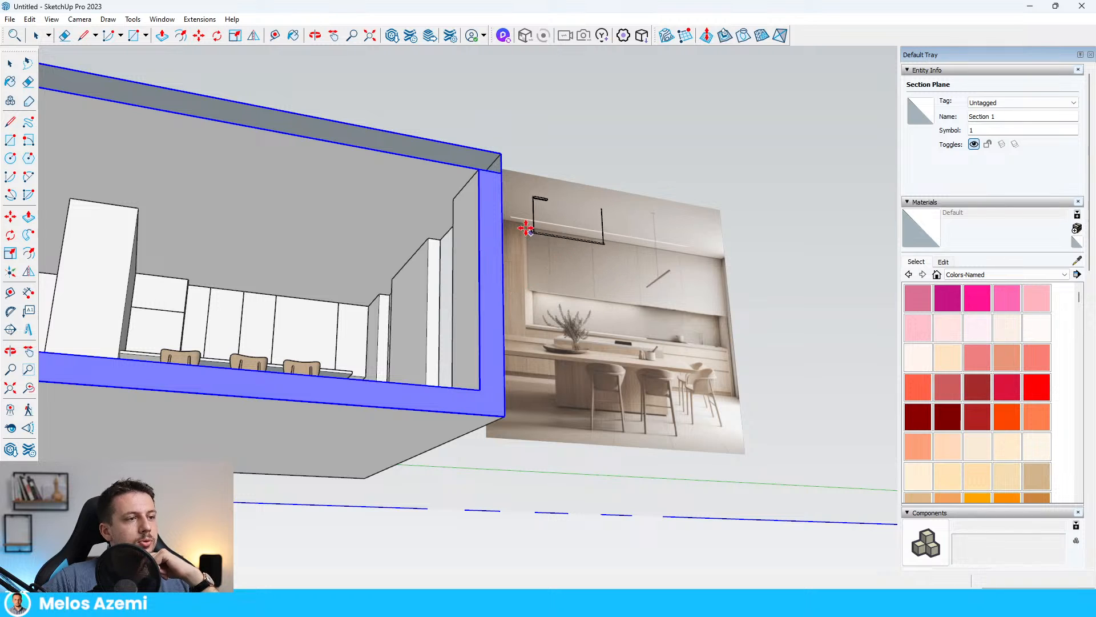
{"action": "left_click", "coordinate": [237, 247]}
{"action": "scroll", "coordinate": [320, 229], "scroll_direction": "up", "scroll_amount": 3}
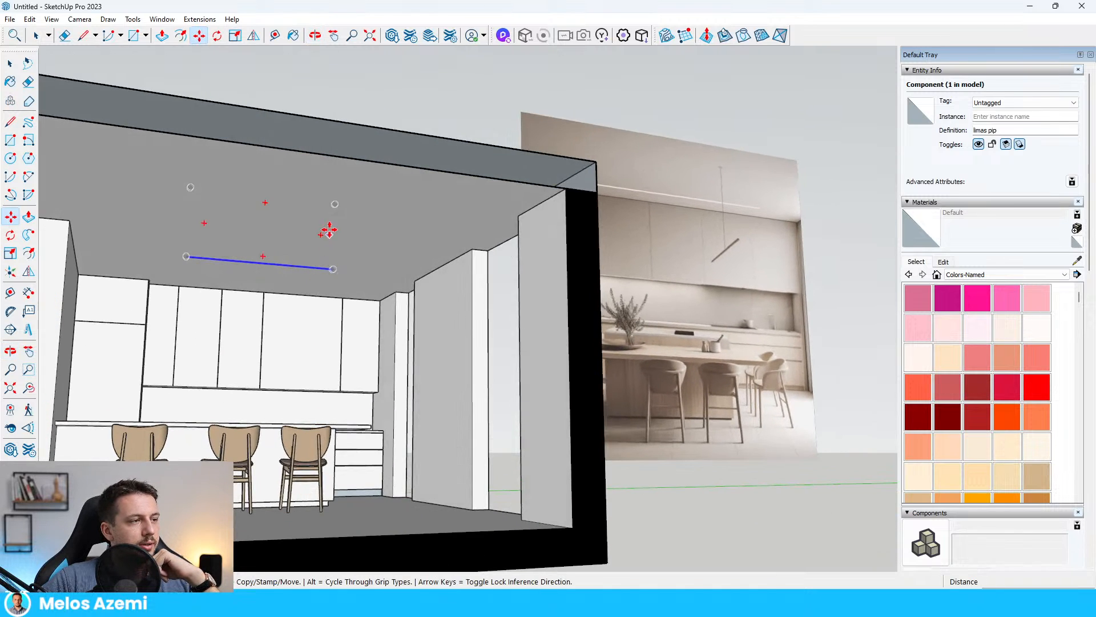
{"action": "left_click", "coordinate": [336, 206]}
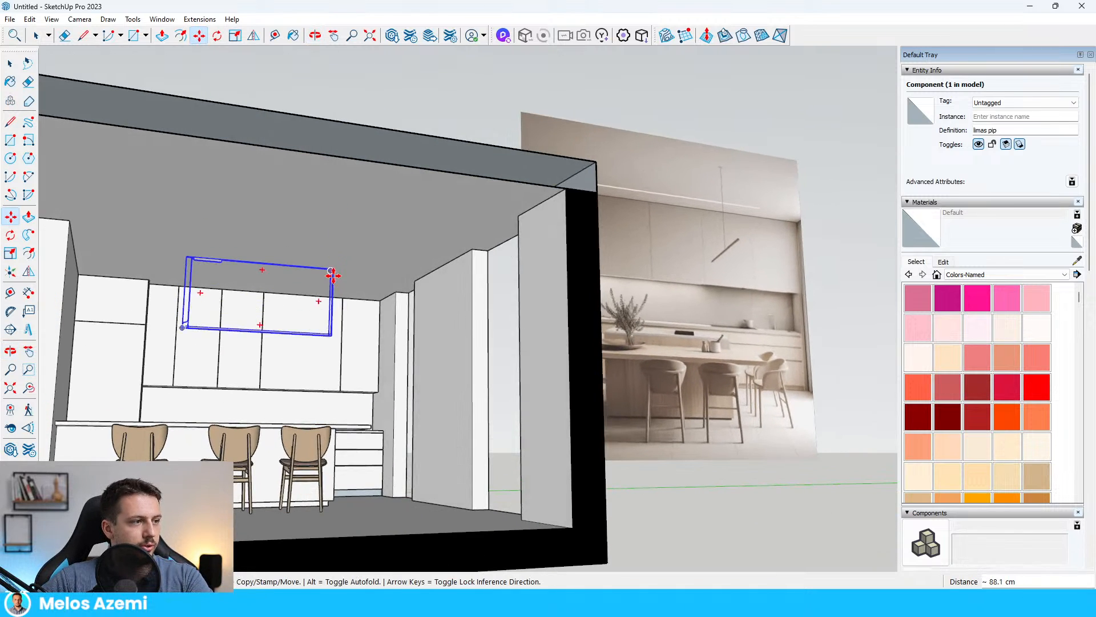
- Inspect the pendant's tube and fittings up close and slide the lamp horizontally below the ceiling
{"action": "scroll", "coordinate": [334, 273], "scroll_direction": "up", "scroll_amount": 4}
{"action": "middle_click_drag", "start_coordinate": [404, 203], "coordinate": [485, 247]}
{"action": "scroll", "coordinate": [457, 240], "scroll_direction": "up", "scroll_amount": 3}
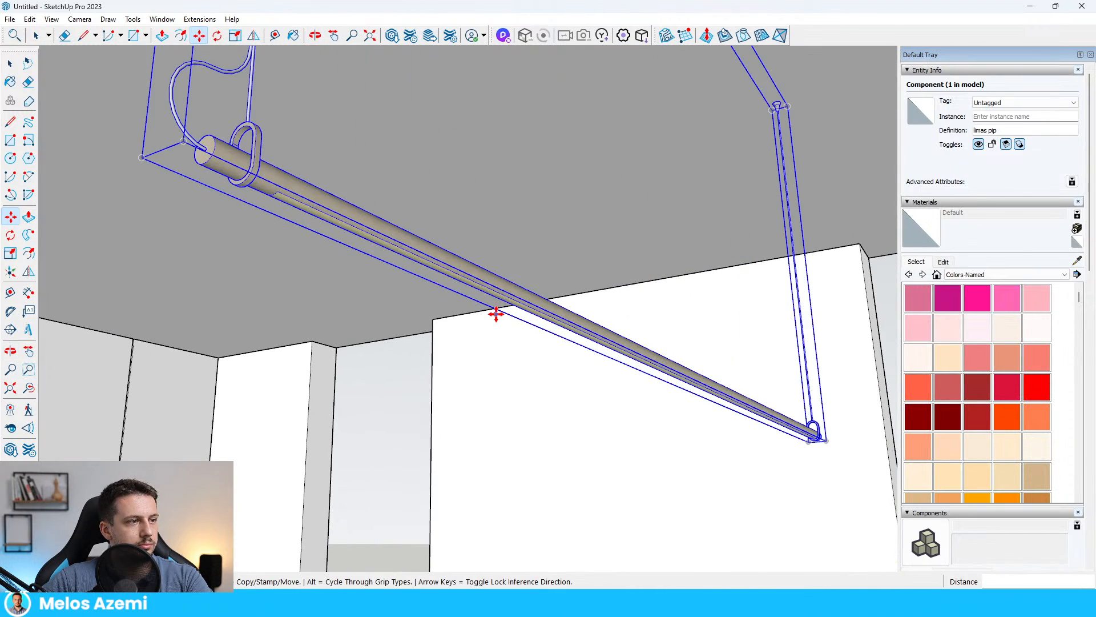
{"action": "mouse_move", "coordinate": [497, 313]}
{"action": "middle_mouse_down"}
{"action": "mouse_move", "coordinate": [490, 321]}
{"action": "mouse_move", "coordinate": [494, 307]}
{"action": "middle_mouse_up"}
{"action": "scroll", "coordinate": [494, 307], "scroll_direction": "down", "scroll_amount": 5}
{"action": "left_click", "coordinate": [612, 171]}
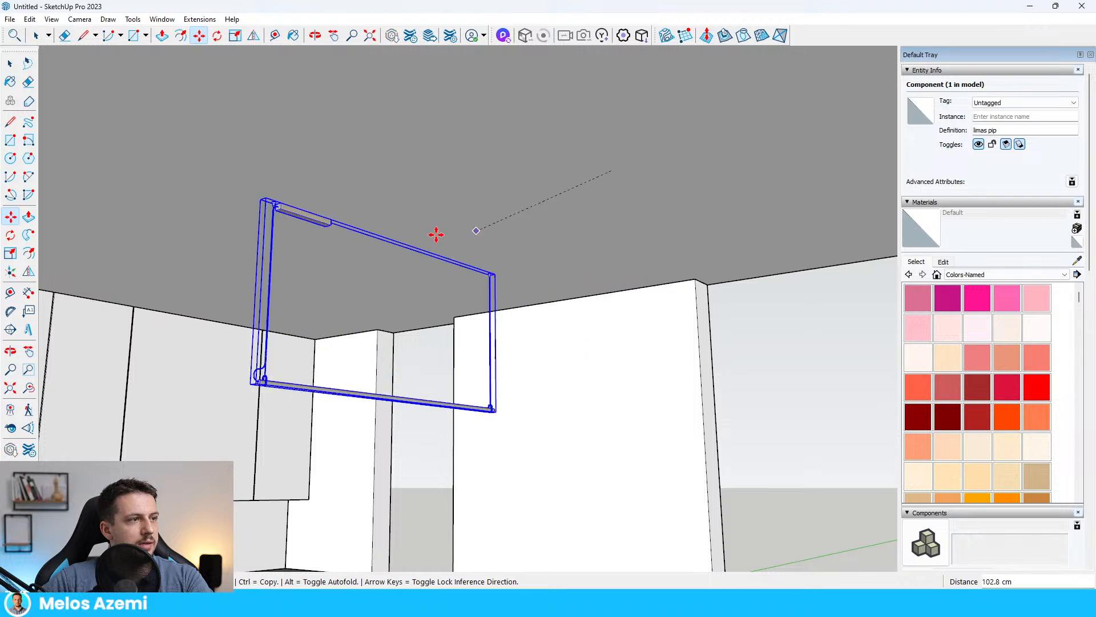
{"action": "scroll", "coordinate": [354, 200], "scroll_direction": "down", "scroll_amount": 5}
{"action": "middle_click_drag", "start_coordinate": [394, 233], "coordinate": [156, 355]}
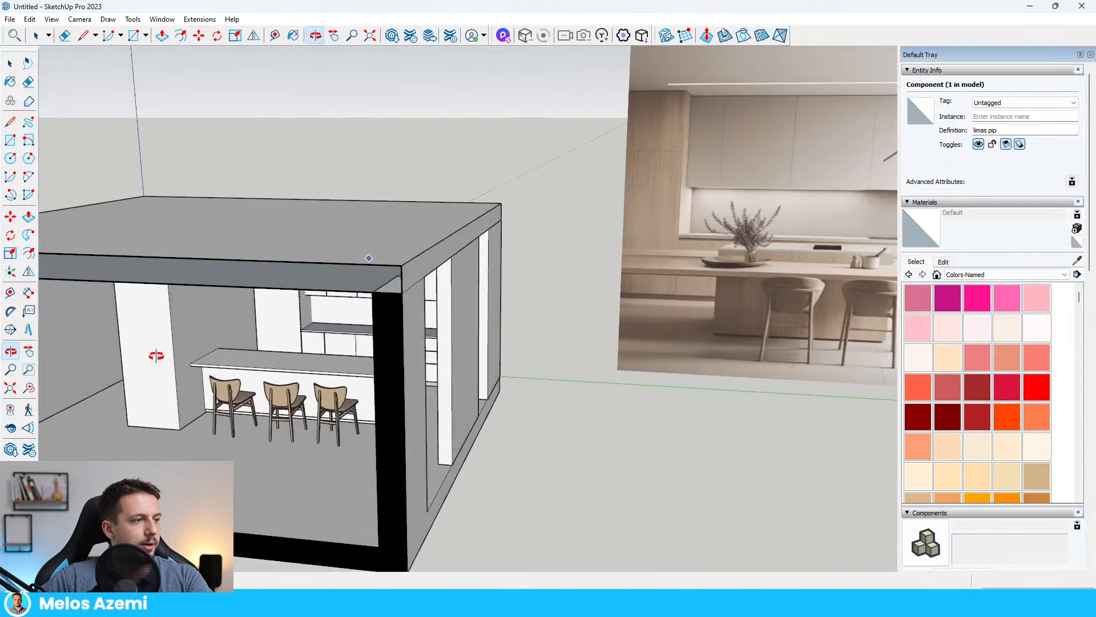
- Move the pendant across the room so it hangs above the island countertop
{"action": "scroll", "coordinate": [478, 362], "scroll_direction": "up", "scroll_amount": 10}
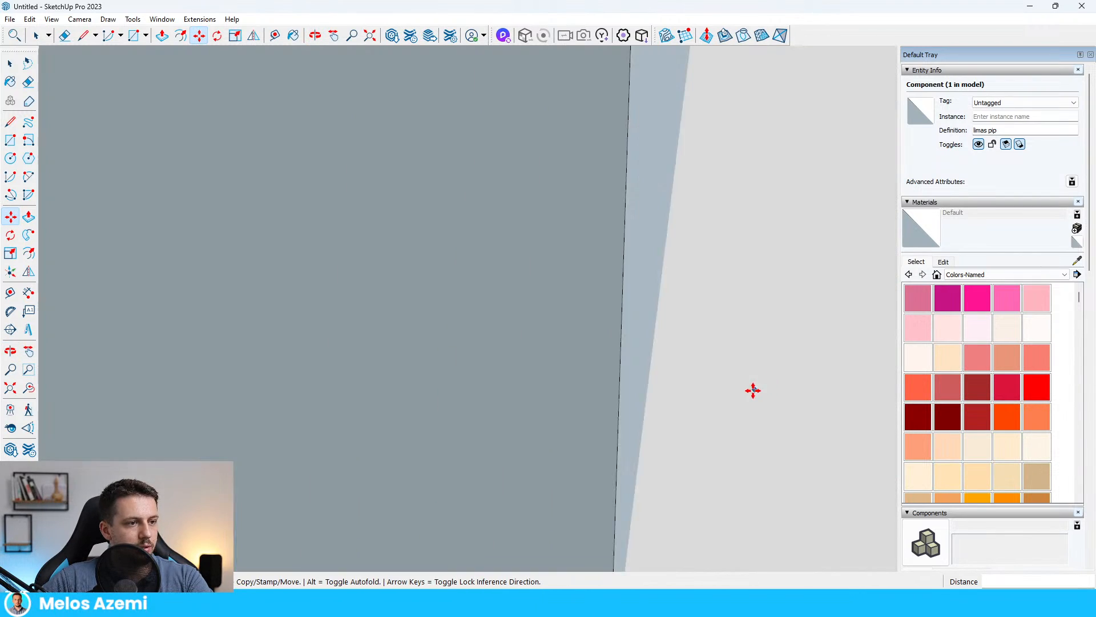
{"action": "scroll", "coordinate": [449, 359], "scroll_direction": "up", "scroll_amount": 3}
{"action": "scroll", "coordinate": [445, 358], "scroll_direction": "down", "scroll_amount": 8}
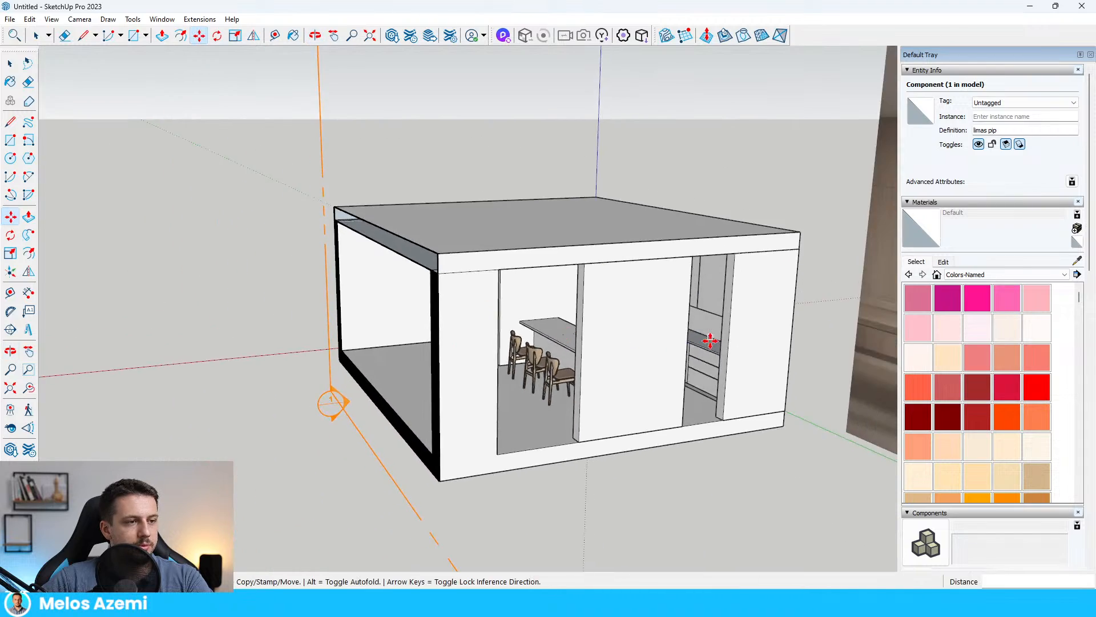
{"action": "scroll", "coordinate": [568, 360], "scroll_direction": "up", "scroll_amount": 8}
{"action": "scroll", "coordinate": [608, 341], "scroll_direction": "down", "scroll_amount": 6}
{"action": "scroll", "coordinate": [321, 360], "scroll_direction": "up", "scroll_amount": 5}
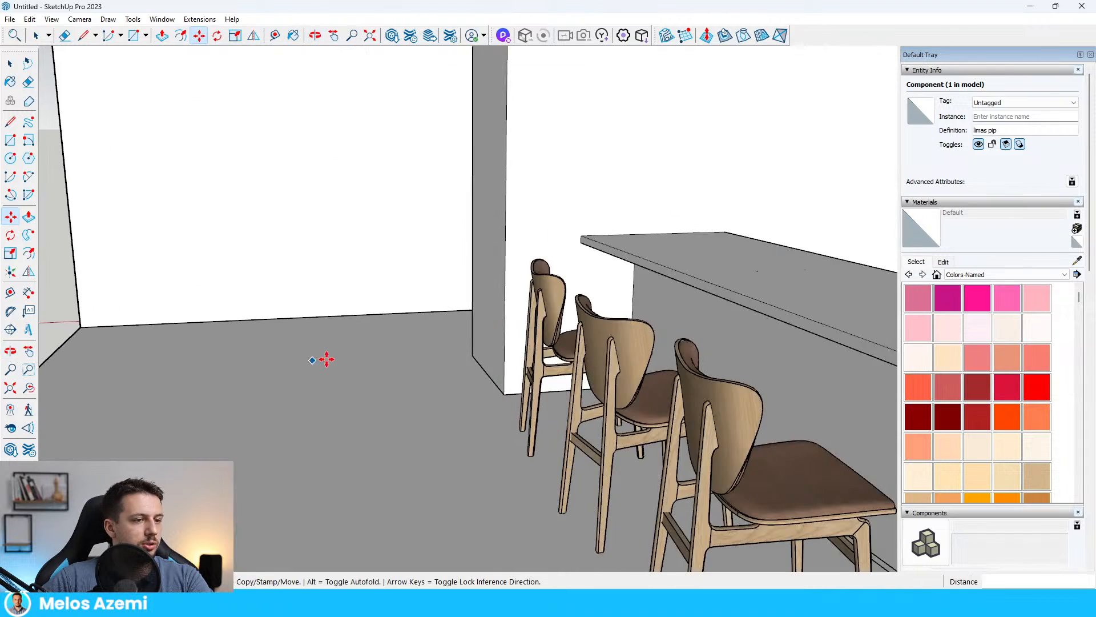
{"action": "scroll", "coordinate": [394, 337], "scroll_direction": "down", "scroll_amount": 5}
{"action": "scroll", "coordinate": [585, 304], "scroll_direction": "up", "scroll_amount": 5}
{"action": "scroll", "coordinate": [585, 305], "scroll_direction": "up", "scroll_amount": 5}
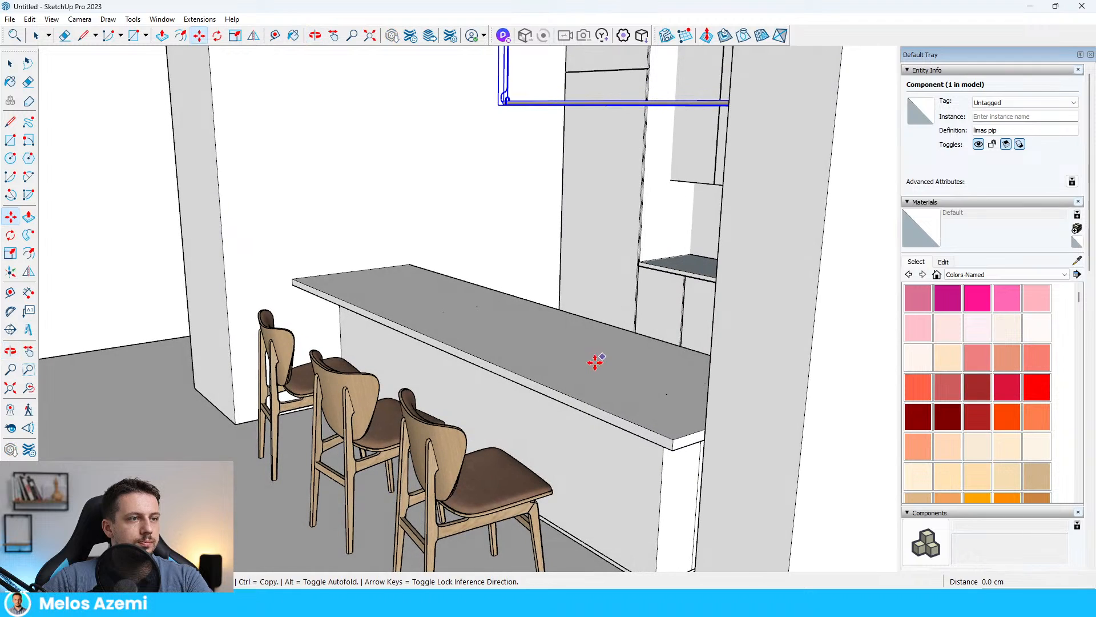
{"action": "left_click", "coordinate": [550, 382]}
{"action": "scroll", "coordinate": [521, 357], "scroll_direction": "down", "scroll_amount": 4}
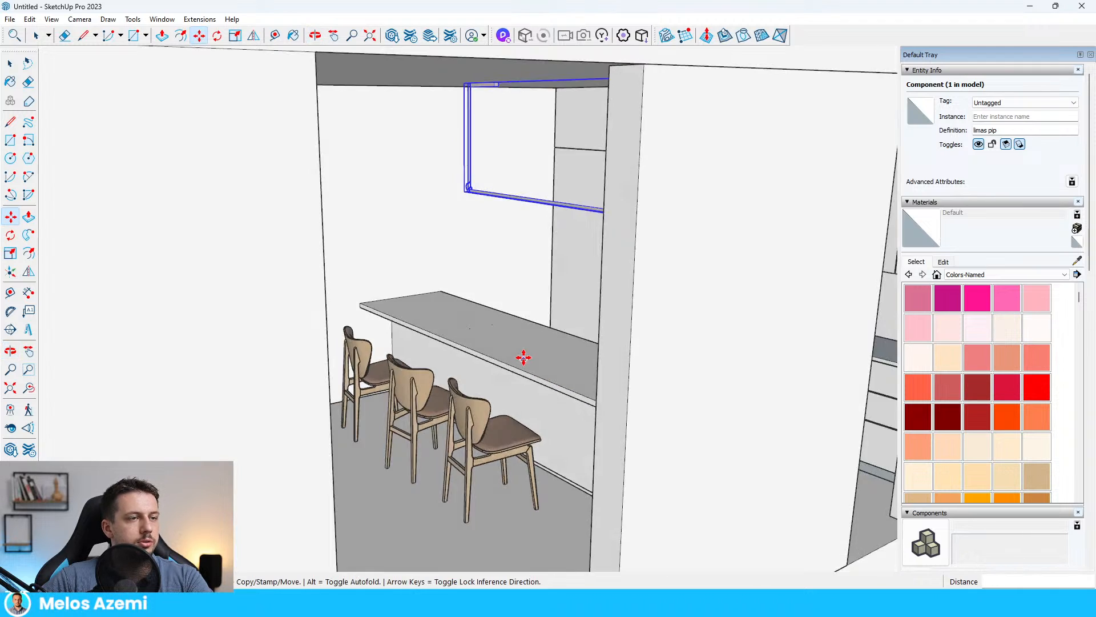
- Shift the pendant about 27 cm along the island's length to centre it over the countertop
{"action": "middle_click_drag", "start_coordinate": [521, 357], "coordinate": [762, 265]}
{"action": "scroll", "coordinate": [697, 249], "scroll_direction": "down", "scroll_amount": 3}
{"action": "scroll", "coordinate": [682, 153], "scroll_direction": "up", "scroll_amount": 5}
{"action": "scroll", "coordinate": [709, 119], "scroll_direction": "down", "scroll_amount": 4}
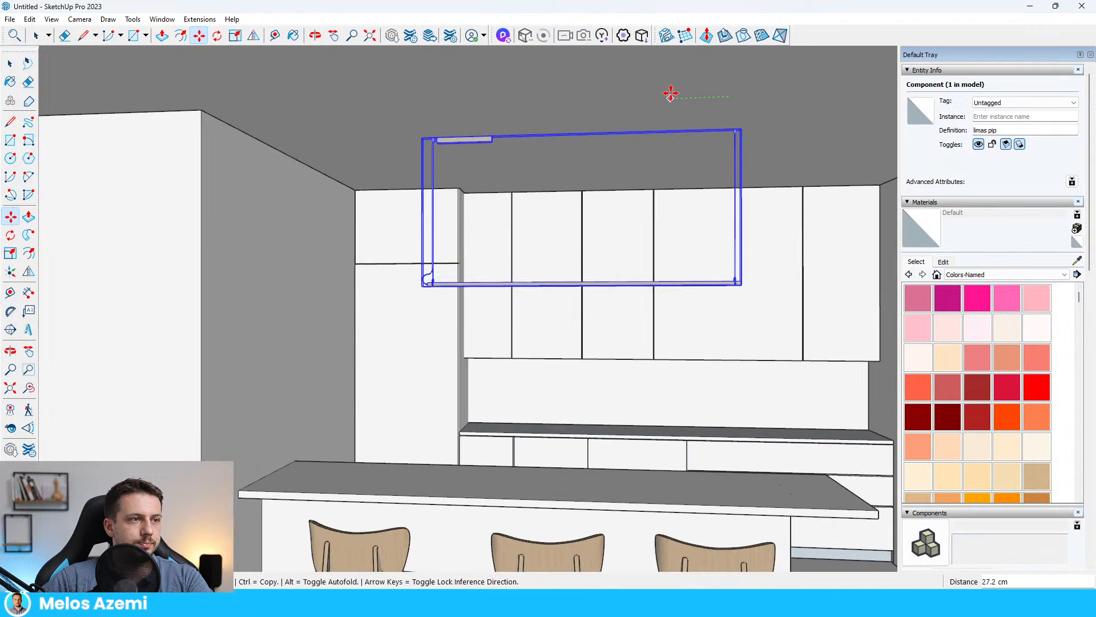
{"action": "scroll", "coordinate": [457, 203], "scroll_direction": "down", "scroll_amount": 6}
{"action": "middle_click_drag", "start_coordinate": [465, 293], "coordinate": [303, 366]}
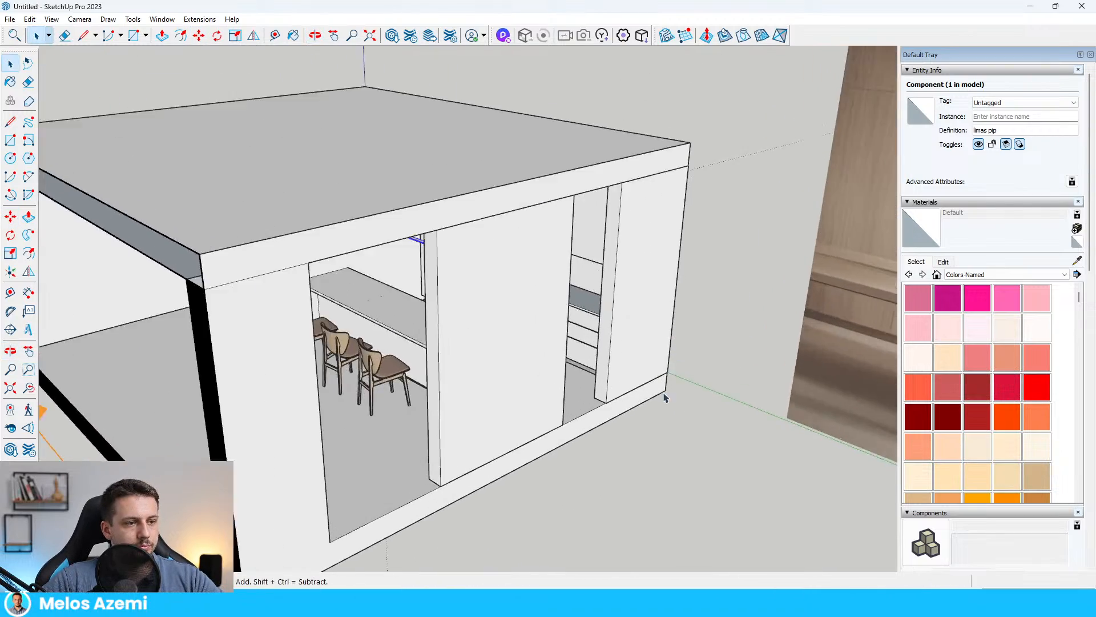
- Draw a narrow rectangle across the sill of the side wall's opening next to the wall cabinets, set back from the outer face
{"action": "scroll", "coordinate": [617, 382], "scroll_direction": "up", "scroll_amount": 5}
{"action": "key", "text": "t"}
{"action": "scroll", "coordinate": [471, 388], "scroll_direction": "down", "scroll_amount": 4}
{"action": "scroll", "coordinate": [514, 377], "scroll_direction": "up", "scroll_amount": 4}
{"action": "middle_click_drag", "start_coordinate": [496, 373], "coordinate": [394, 403]}
{"action": "key", "text": "r"}
{"action": "scroll", "coordinate": [333, 366], "scroll_direction": "up", "scroll_amount": 5}
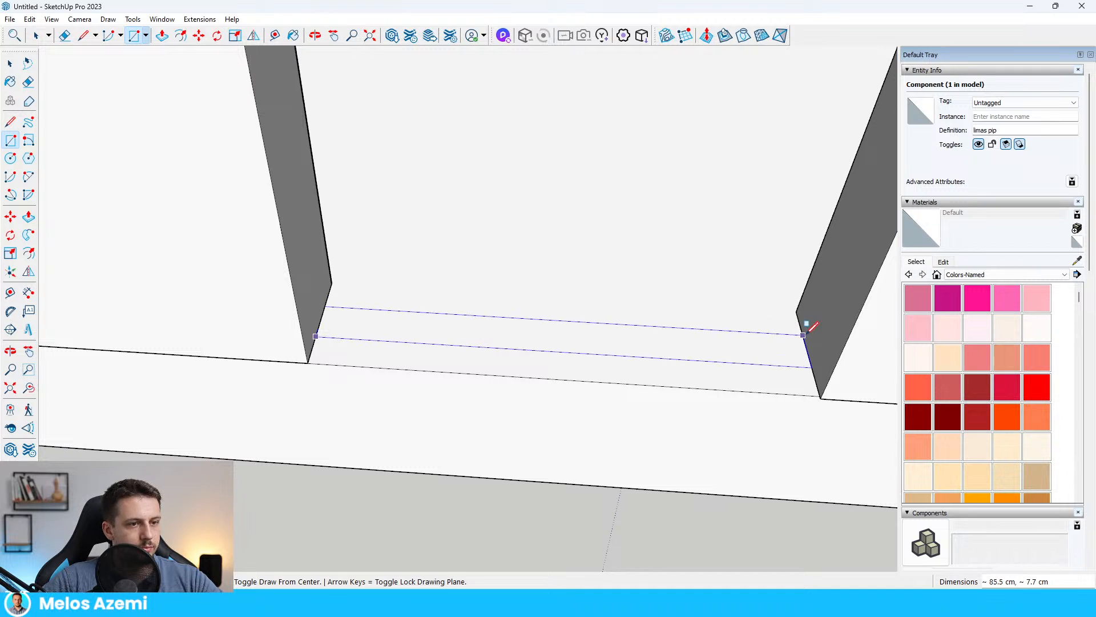
{"action": "left_click", "coordinate": [809, 333]}
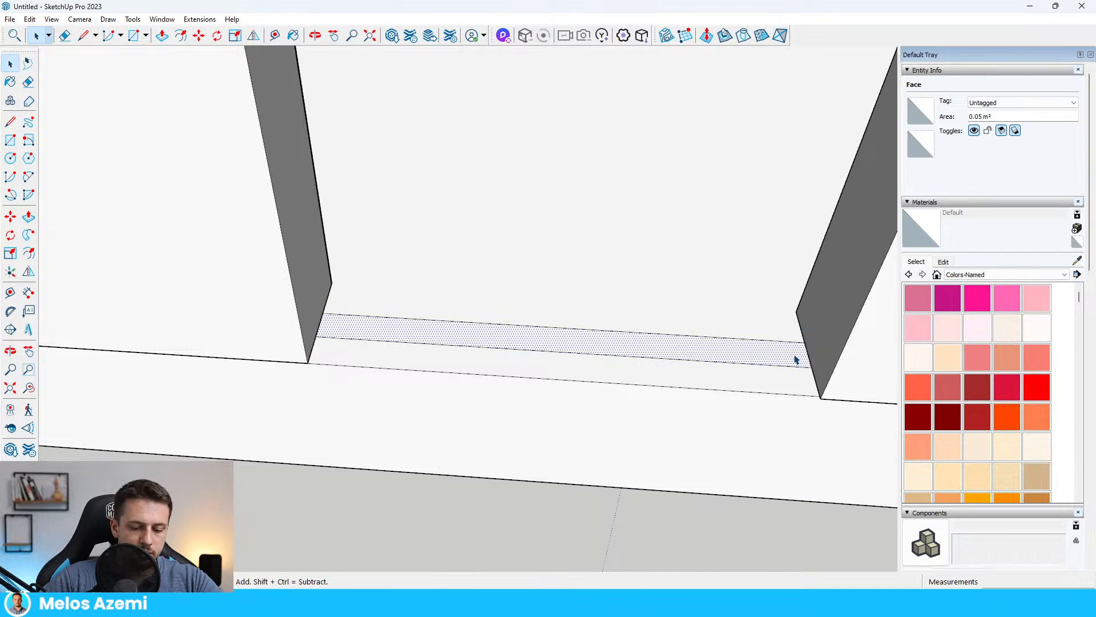
- Extrude the sill strip upward 3 cm and raise its top face by 2 cm more to form the bottom frame bar
{"action": "key", "text": "p"}
{"action": "left_click", "coordinate": [811, 334]}
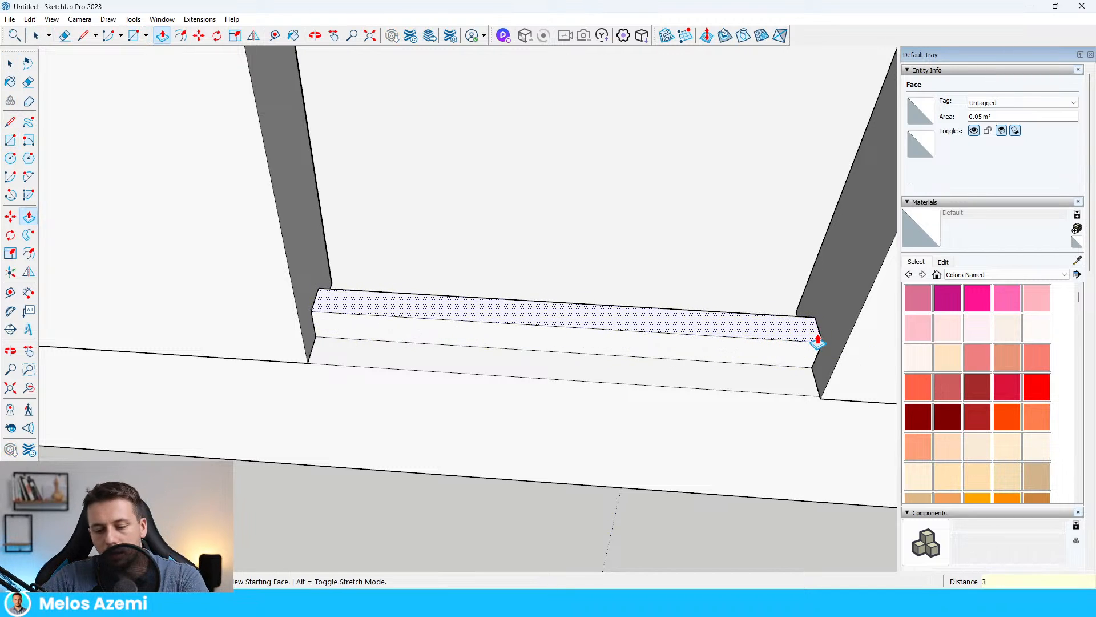
{"action": "type", "text": "3"}
{"action": "key", "text": "Return"}
{"action": "middle_click_drag", "start_coordinate": [817, 340], "coordinate": [788, 308]}
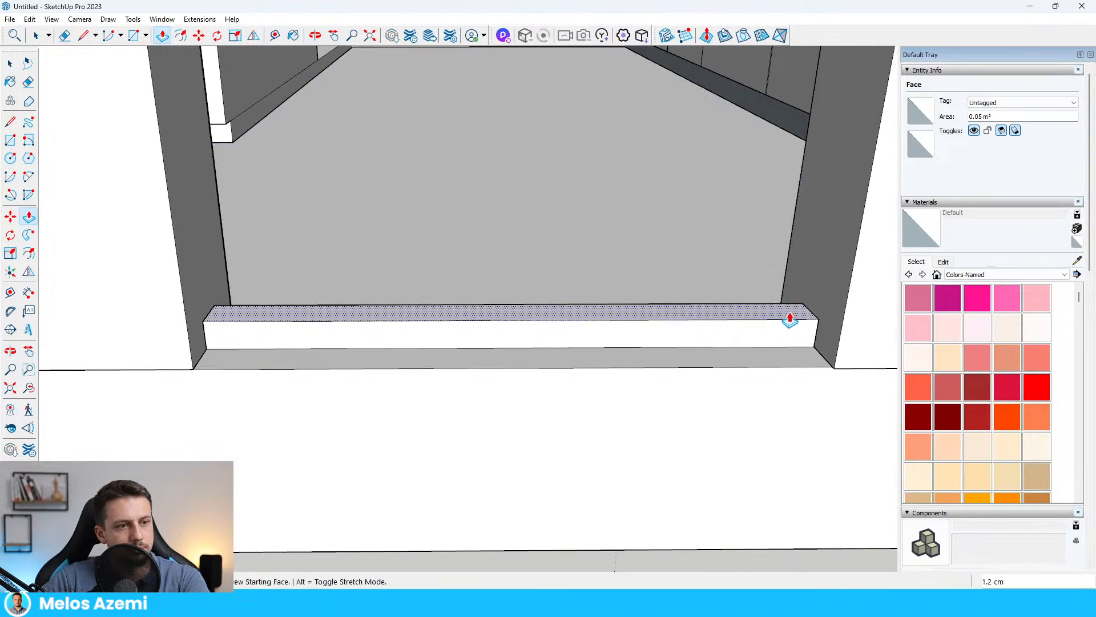
{"action": "type", "text": "2"}
{"action": "key", "text": "Return"}
{"action": "double_click", "coordinate": [790, 317]}
{"action": "key", "text": "space"}
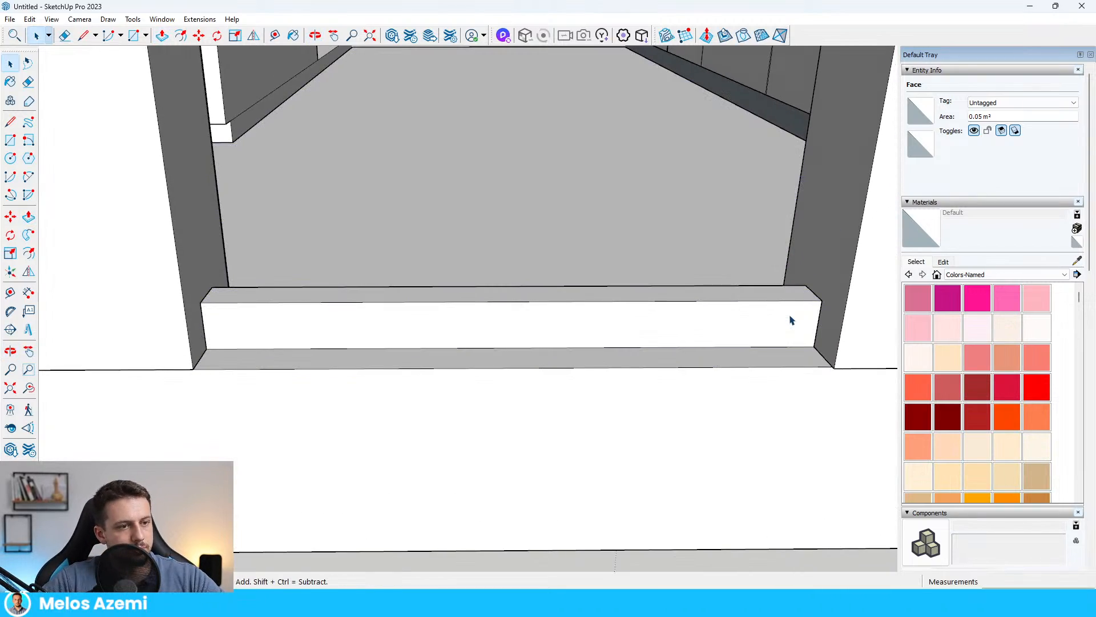
{"action": "key", "text": "ctrl+z"}
- Outline a small square at one end of the frame bar's top face and copy it to the opposite end
{"action": "left_click", "coordinate": [790, 319]}
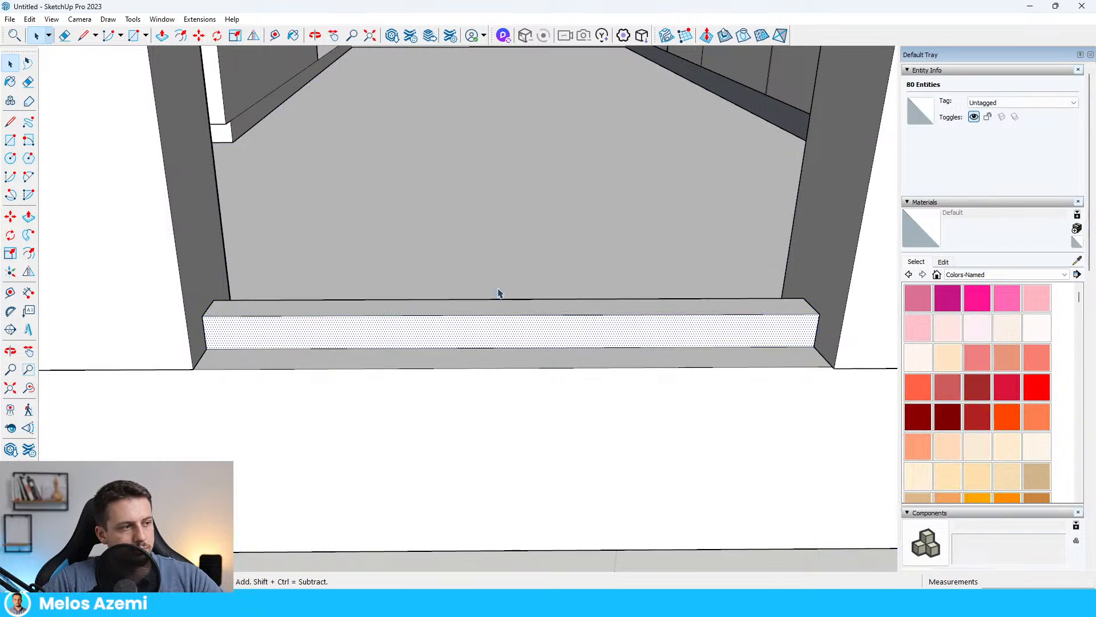
{"action": "scroll", "coordinate": [196, 330], "scroll_direction": "up", "scroll_amount": 3}
{"action": "key", "text": "r"}
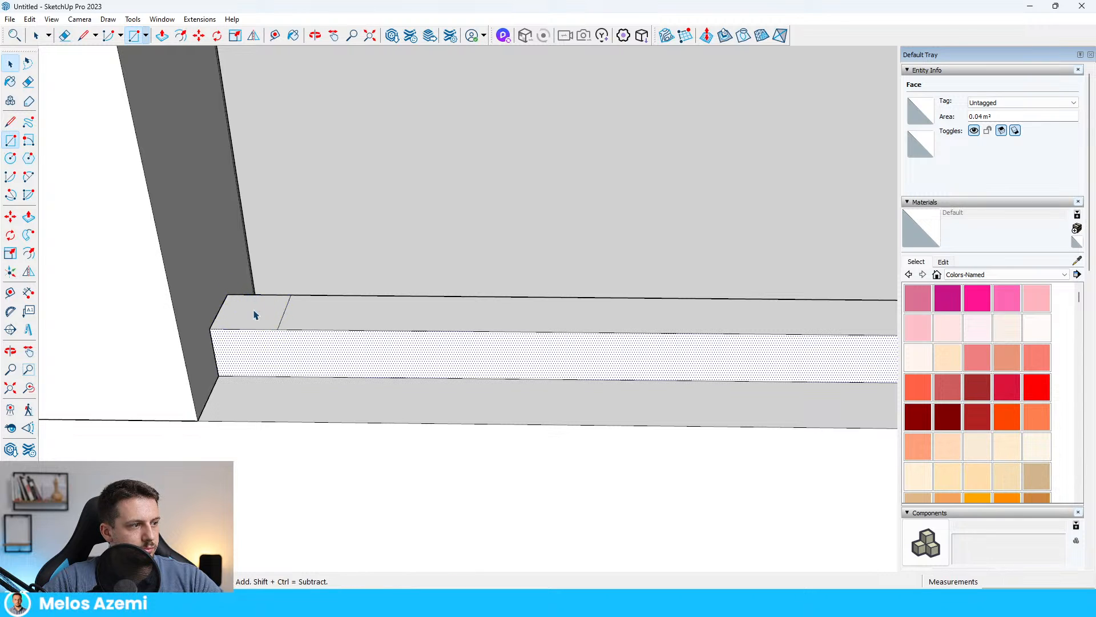
{"action": "left_click", "coordinate": [255, 315]}
{"action": "left_click", "coordinate": [274, 330]}
{"action": "scroll", "coordinate": [457, 330], "scroll_direction": "down", "scroll_amount": 3}
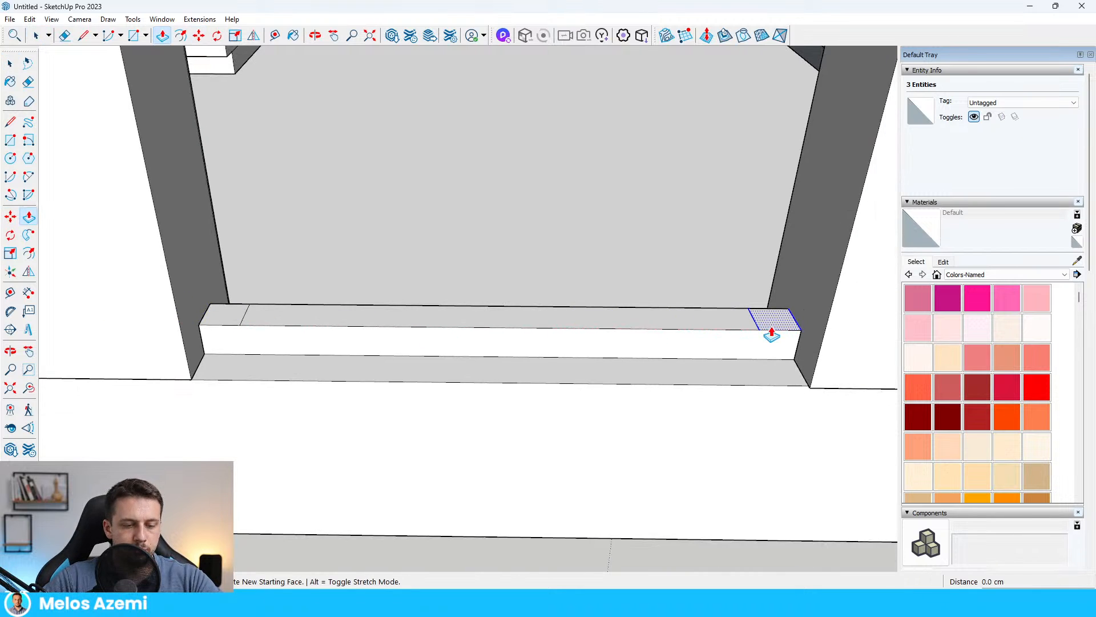
- Extrude the square at the right-hand end of the bar 295 cm up to the top of the opening
{"action": "left_click", "coordinate": [772, 325]}
{"action": "scroll", "coordinate": [773, 326], "scroll_direction": "down", "scroll_amount": 7}
{"action": "middle_click_drag", "start_coordinate": [768, 325], "coordinate": [660, 161]}
{"action": "scroll", "coordinate": [660, 160], "scroll_direction": "down", "scroll_amount": 4}
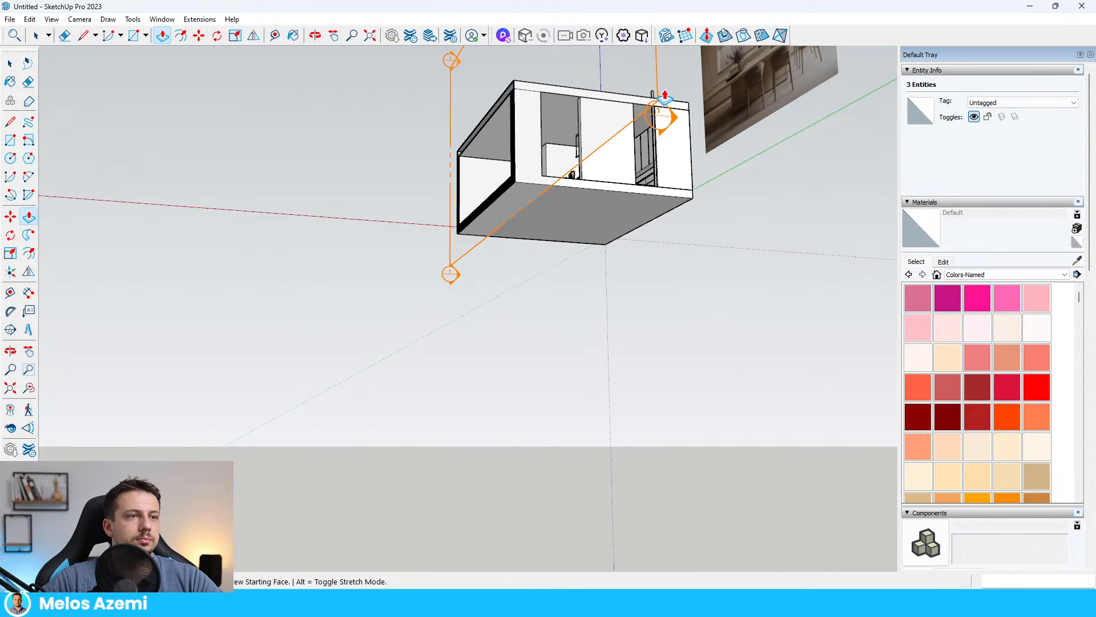
{"action": "scroll", "coordinate": [634, 94], "scroll_direction": "up", "scroll_amount": 3}
{"action": "scroll", "coordinate": [618, 94], "scroll_direction": "up", "scroll_amount": 3}
{"action": "middle_click_drag", "start_coordinate": [619, 94], "coordinate": [586, 325]}
{"action": "left_click", "coordinate": [679, 146]}
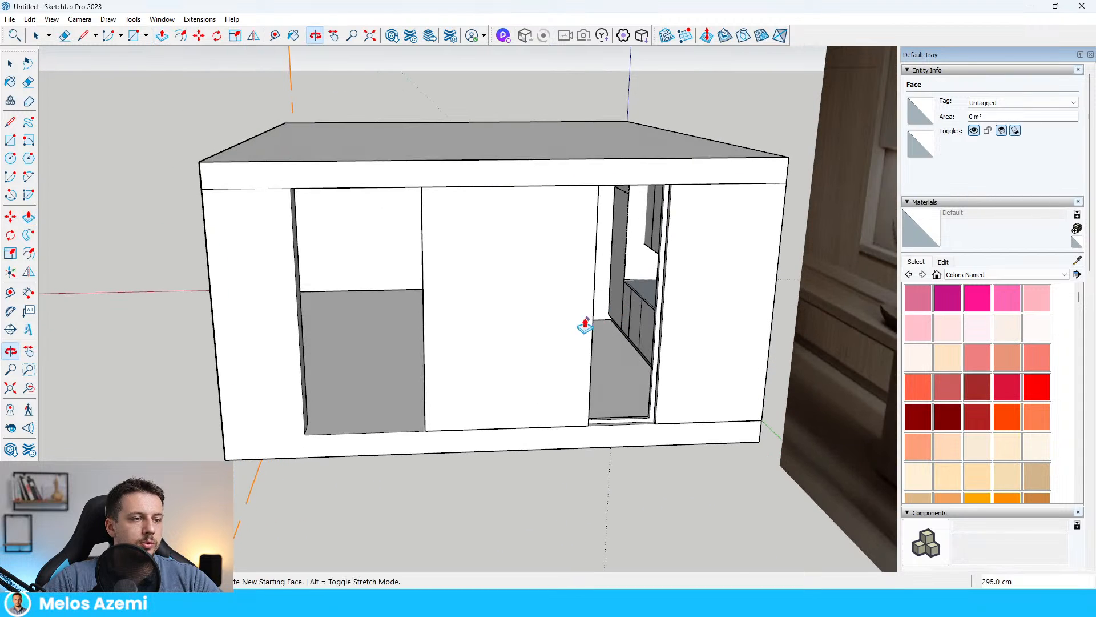
- Extrude the remaining square at the left-hand end of the bar to the top of the opening as the second upright
{"action": "scroll", "coordinate": [628, 385], "scroll_direction": "up", "scroll_amount": 6}
{"action": "key", "text": "space"}
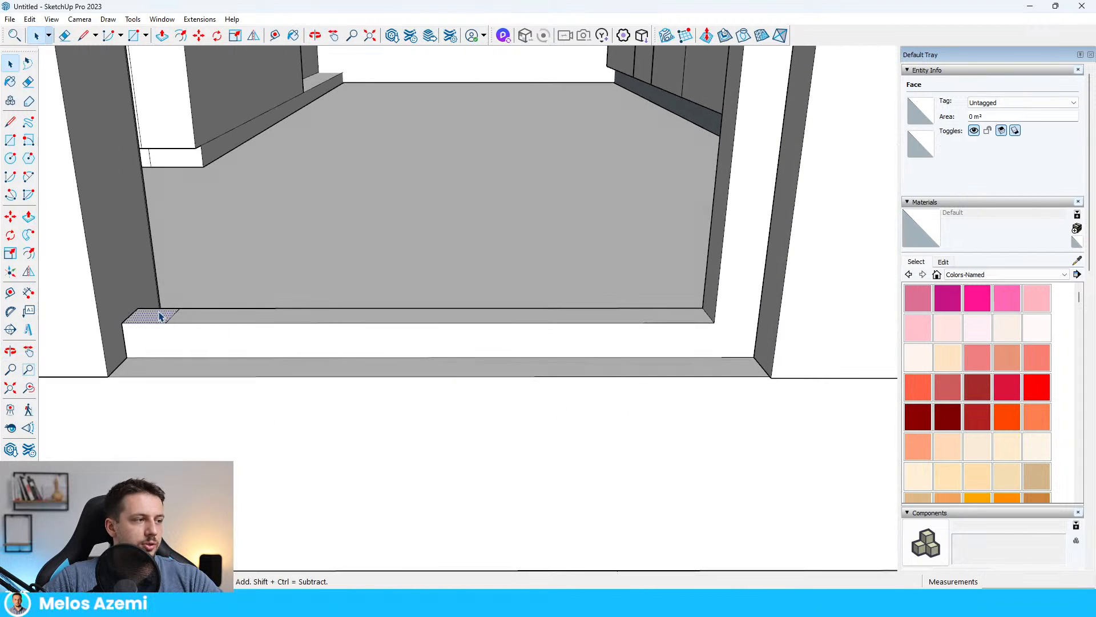
{"action": "key", "text": "p"}
{"action": "scroll", "coordinate": [350, 318], "scroll_direction": "down", "scroll_amount": 12}
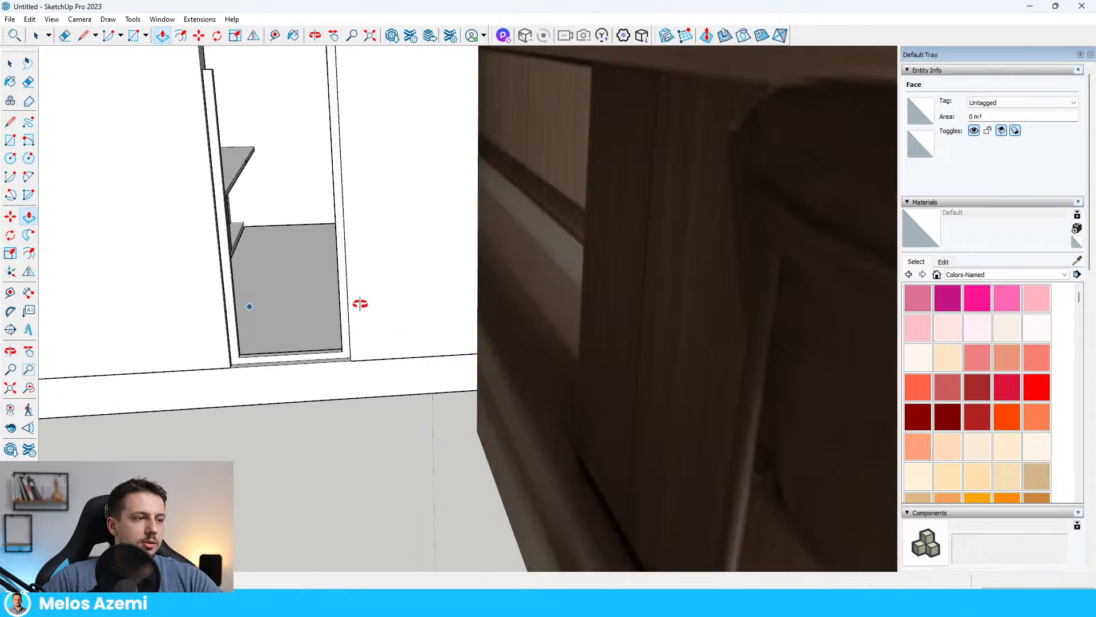
{"action": "scroll", "coordinate": [661, 240], "scroll_direction": "up", "scroll_amount": 6}
{"action": "scroll", "coordinate": [718, 235], "scroll_direction": "down", "scroll_amount": 3}
{"action": "key", "text": "space"}
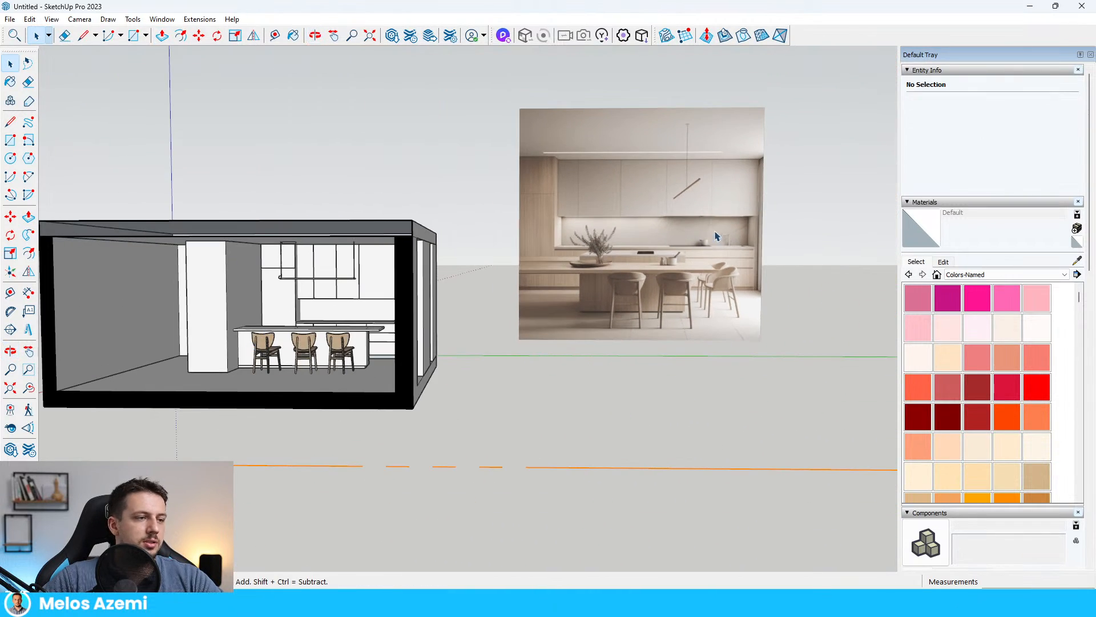
- Compare the sectioned kitchen, including the pendant above the island, with the reference image
{"action": "scroll", "coordinate": [766, 191], "scroll_direction": "up", "scroll_amount": 5}
{"action": "scroll", "coordinate": [754, 160], "scroll_direction": "down", "scroll_amount": 10}
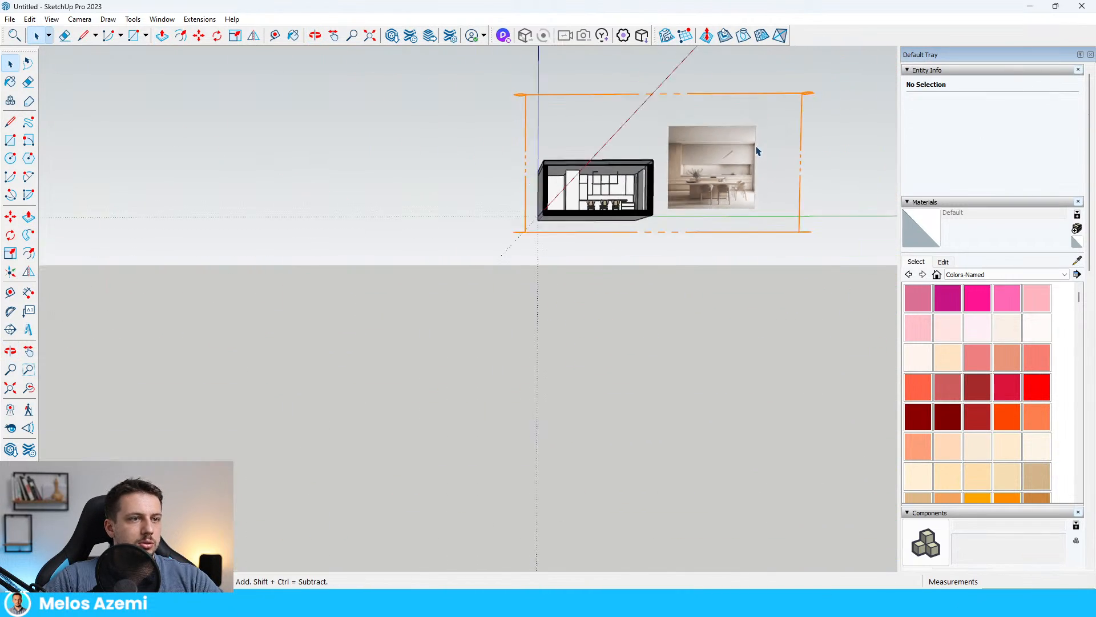
{"action": "scroll", "coordinate": [714, 172], "scroll_direction": "up", "scroll_amount": 10}
{"action": "scroll", "coordinate": [683, 187], "scroll_direction": "down", "scroll_amount": 8}
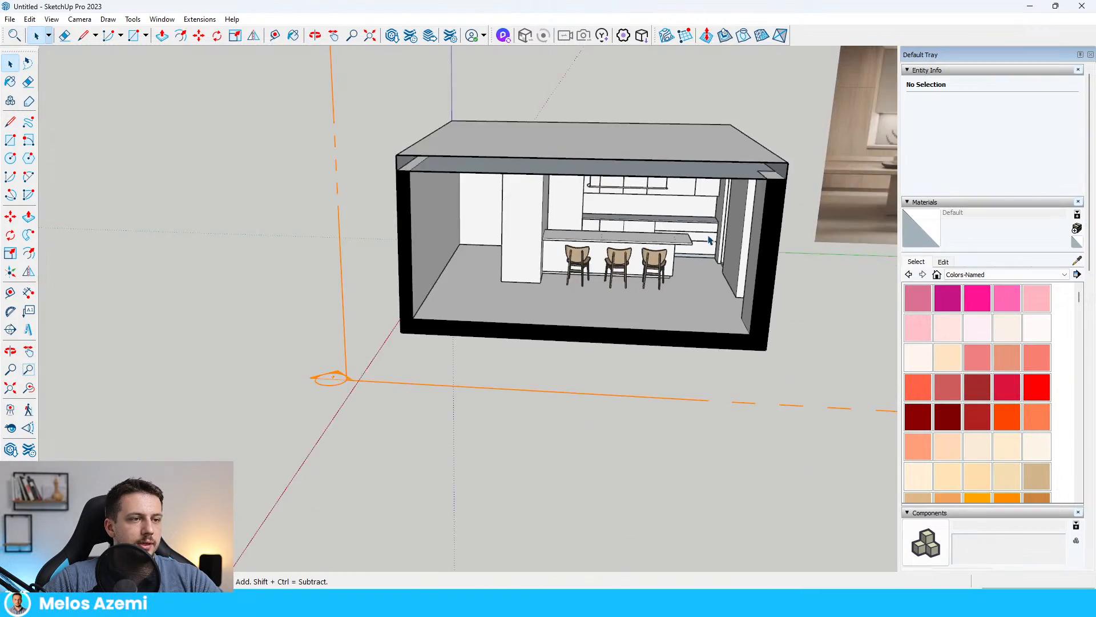
{"action": "scroll", "coordinate": [674, 193], "scroll_direction": "up", "scroll_amount": 5}
{"action": "scroll", "coordinate": [672, 192], "scroll_direction": "down", "scroll_amount": 4}
{"action": "scroll", "coordinate": [565, 325], "scroll_direction": "up", "scroll_amount": 5}
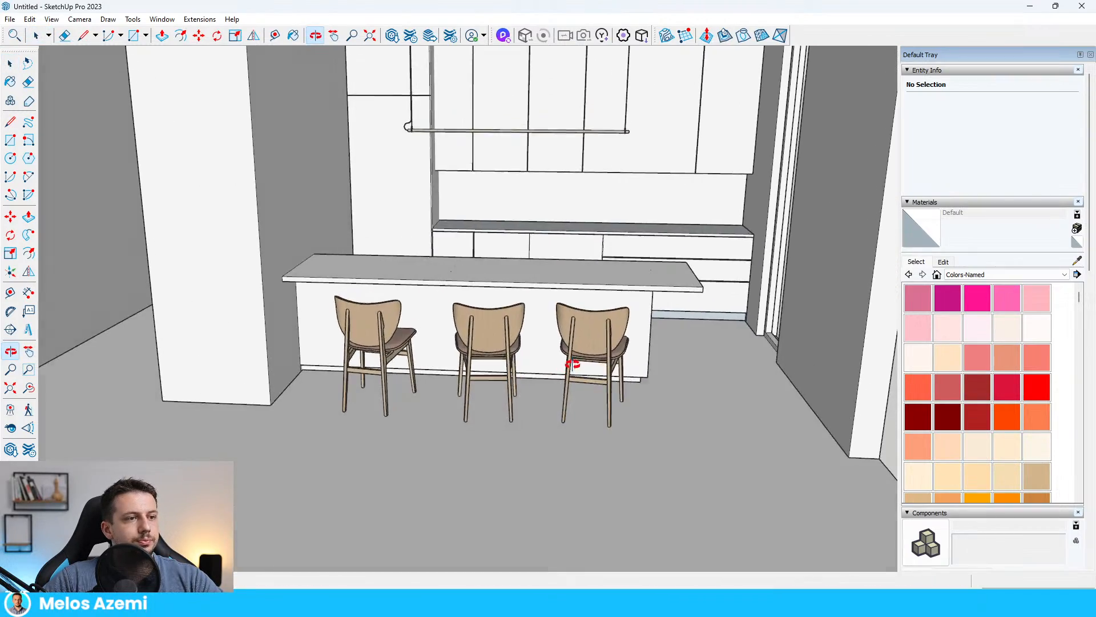
- Examine the back worktop, island and dining area in the reference image against the modelled kitchen
{"action": "scroll", "coordinate": [398, 292], "scroll_direction": "down", "scroll_amount": 8}
{"action": "scroll", "coordinate": [621, 260], "scroll_direction": "up", "scroll_amount": 8}
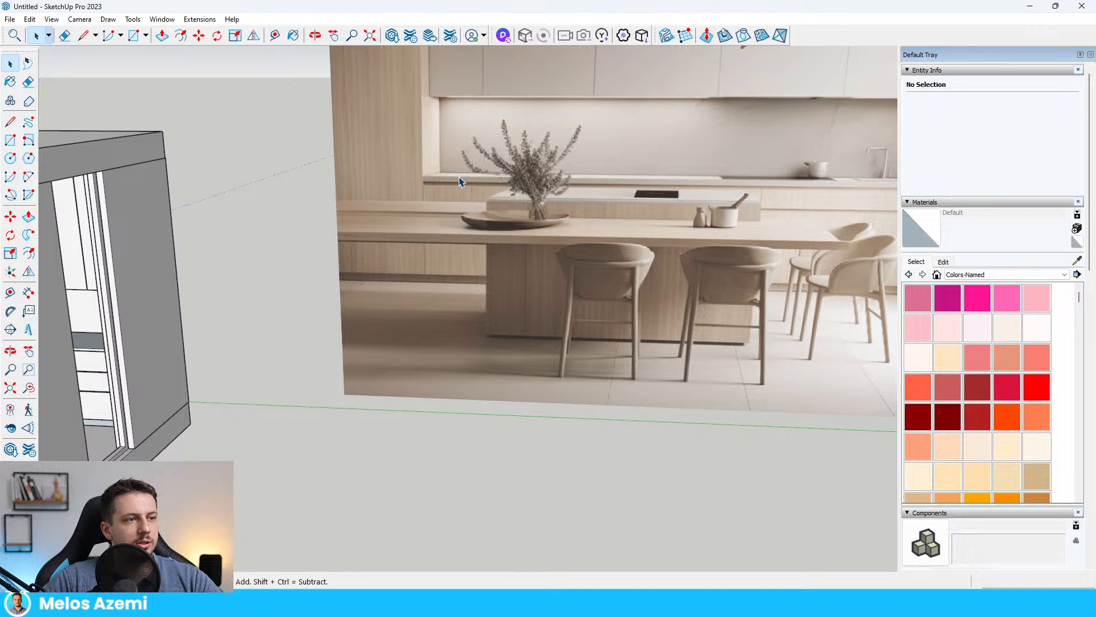
{"action": "scroll", "coordinate": [354, 205], "scroll_direction": "down", "scroll_amount": 3}
{"action": "middle_click_drag", "start_coordinate": [335, 214], "coordinate": [568, 144]}
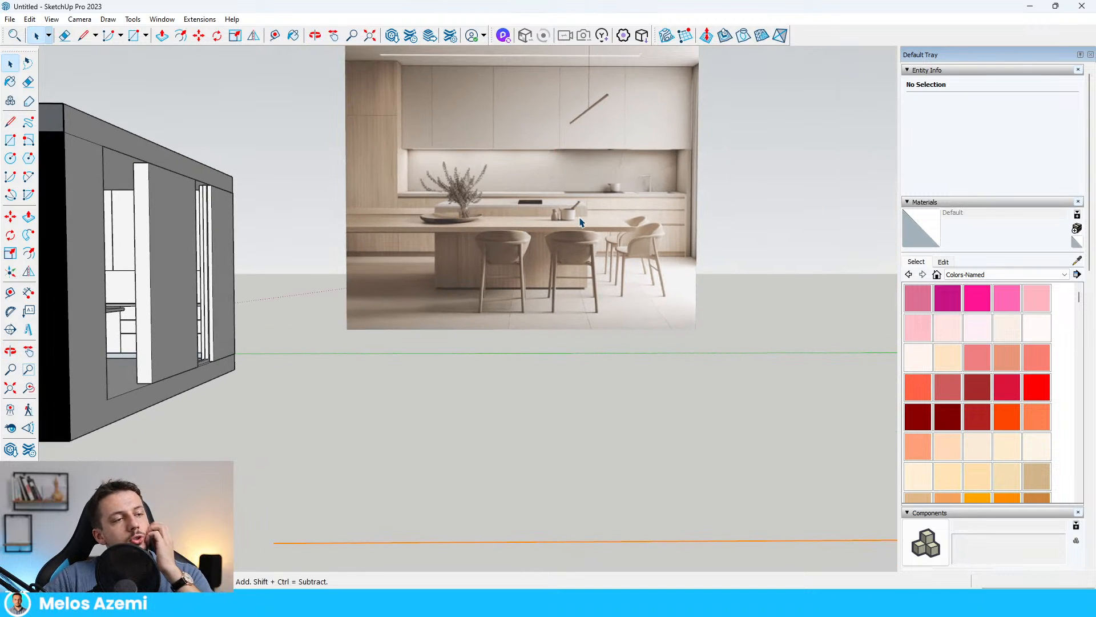
{"action": "scroll", "coordinate": [610, 168], "scroll_direction": "up", "scroll_amount": 5}
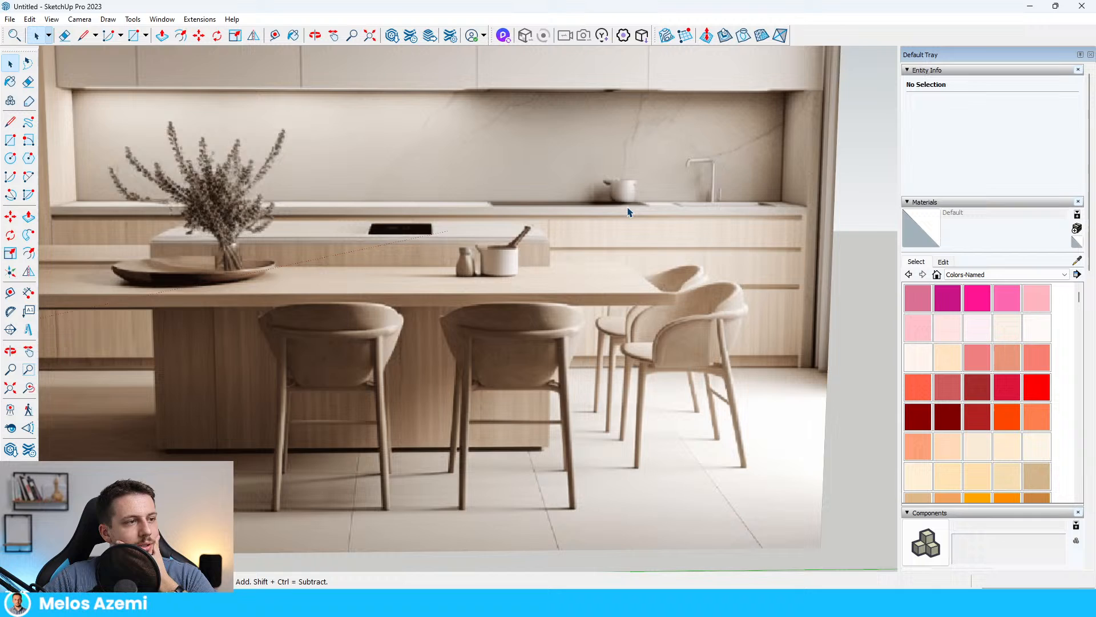
{"action": "scroll", "coordinate": [627, 265], "scroll_direction": "down", "scroll_amount": 3}
{"action": "middle_click_drag", "start_coordinate": [627, 264], "coordinate": [665, 241]}
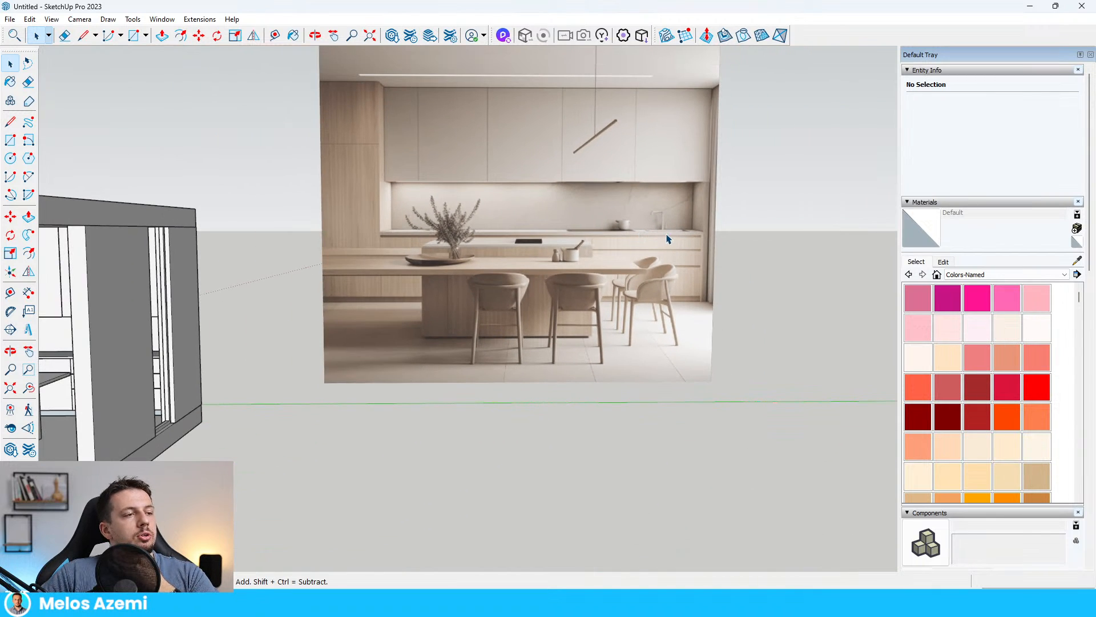
{"action": "scroll", "coordinate": [455, 194], "scroll_direction": "down", "scroll_amount": 5}
{"action": "scroll", "coordinate": [392, 242], "scroll_direction": "up", "scroll_amount": 5}
{"action": "middle_click_drag", "start_coordinate": [391, 242], "coordinate": [402, 272]}
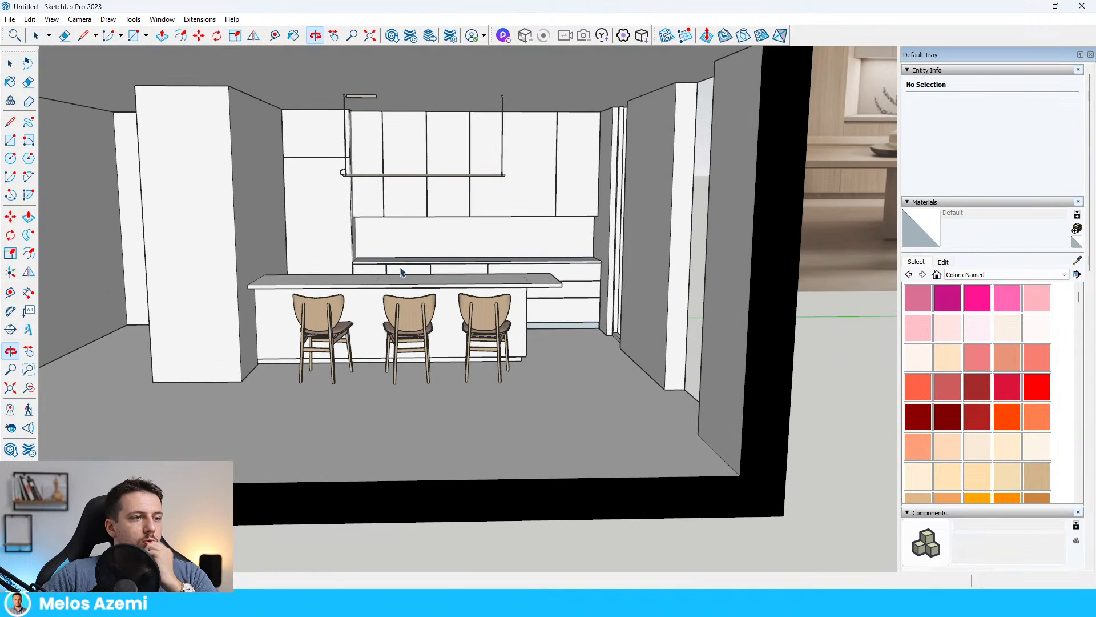
{"action": "scroll", "coordinate": [519, 293], "scroll_direction": "down", "scroll_amount": 5}
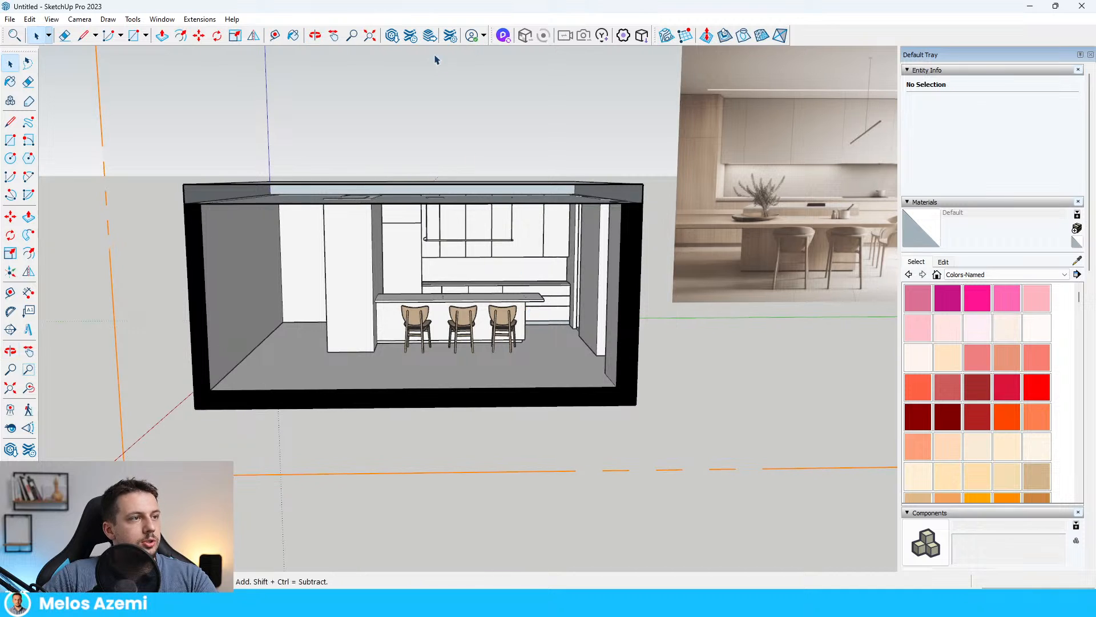
- Search 3D Warehouse for "kitchen sink" and load the single-bowl Kitchen Sink with drainboard directly into the model
{"action": "left_click", "coordinate": [391, 35]}
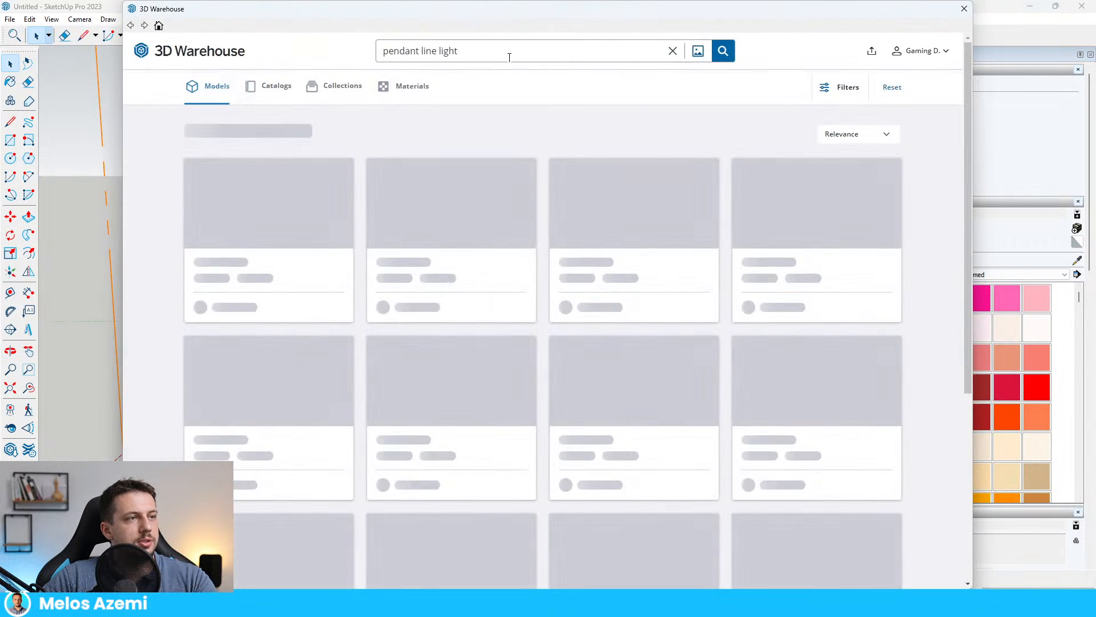
{"action": "double_click", "coordinate": [509, 58]}
{"action": "triple_click", "coordinate": [508, 58]}
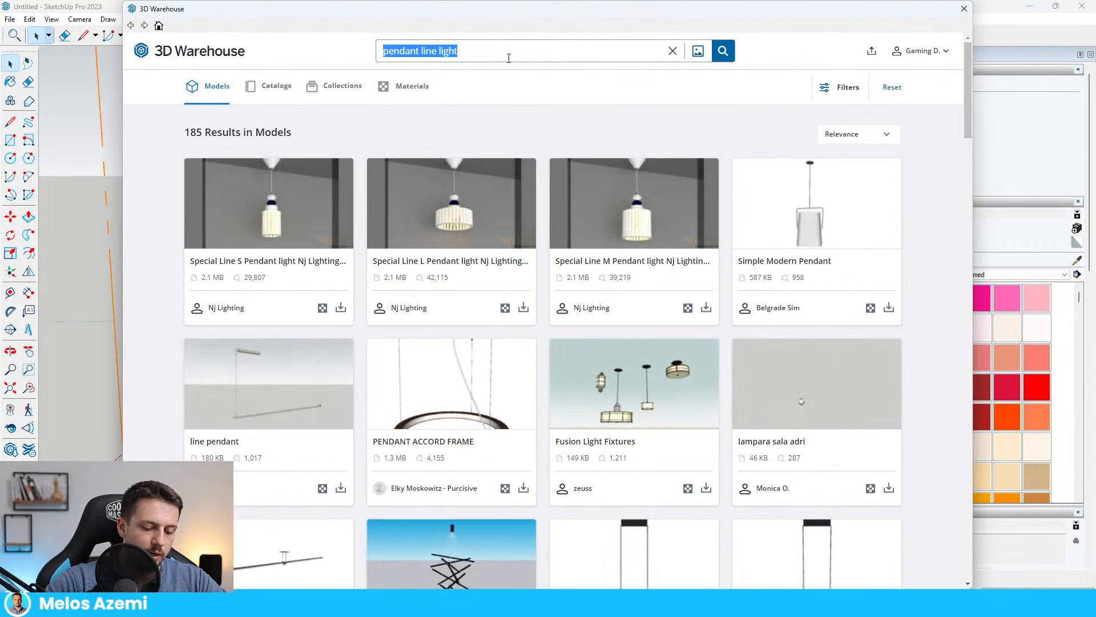
{"action": "type", "text": "kitchen sink"}
{"action": "key", "text": "Return"}
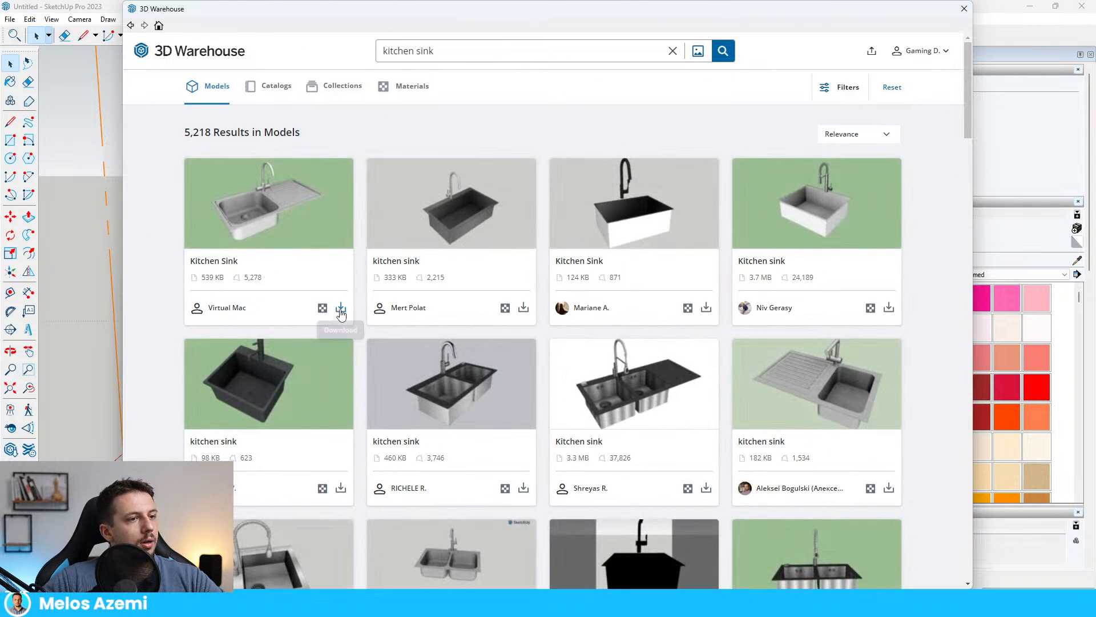
{"action": "scroll", "coordinate": [943, 324], "scroll_direction": "down", "scroll_amount": 4}
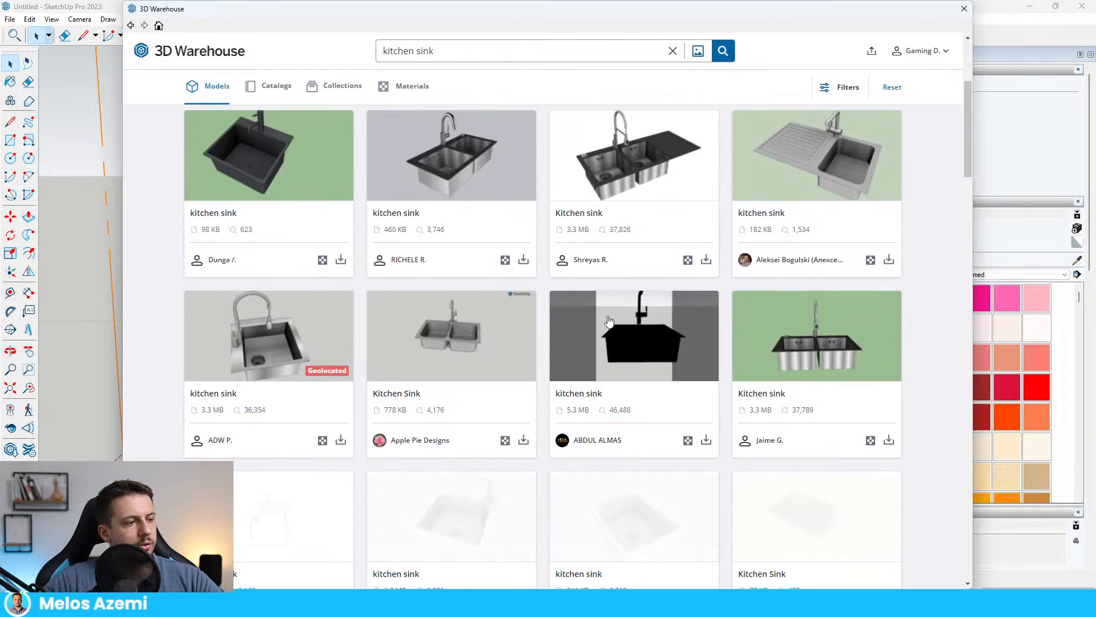
{"action": "scroll", "coordinate": [335, 280], "scroll_direction": "up", "scroll_amount": 4}
{"action": "left_click", "coordinate": [345, 314]}
{"action": "left_click", "coordinate": [506, 319]}
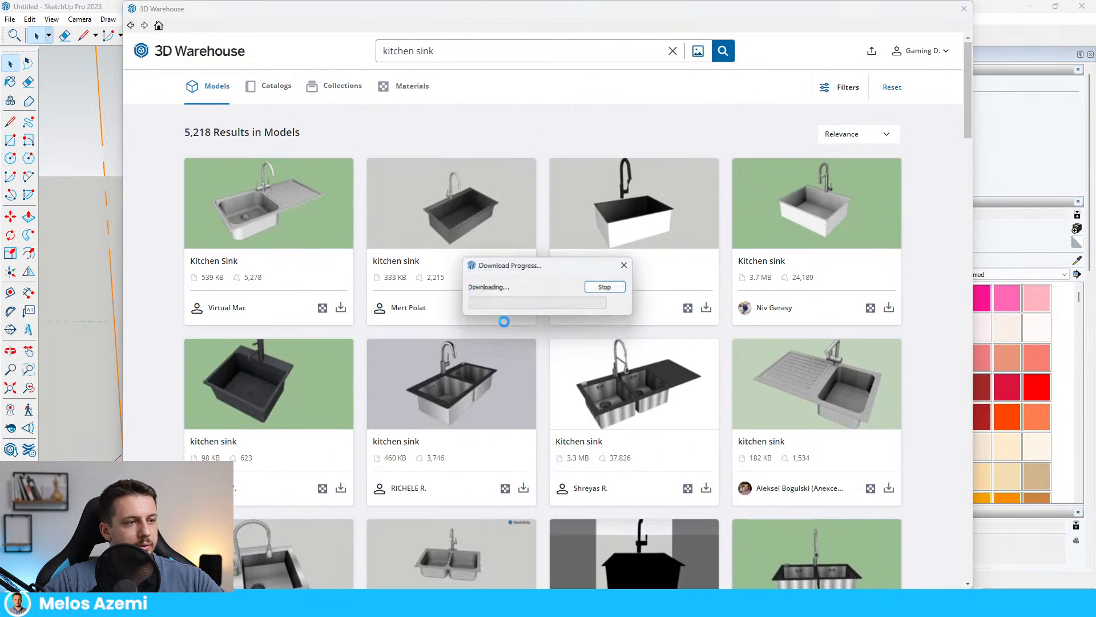
- Place the sink on the back countertop and rotate it so the faucet stands along the wall
{"action": "scroll", "coordinate": [507, 320], "scroll_direction": "up", "scroll_amount": 10}
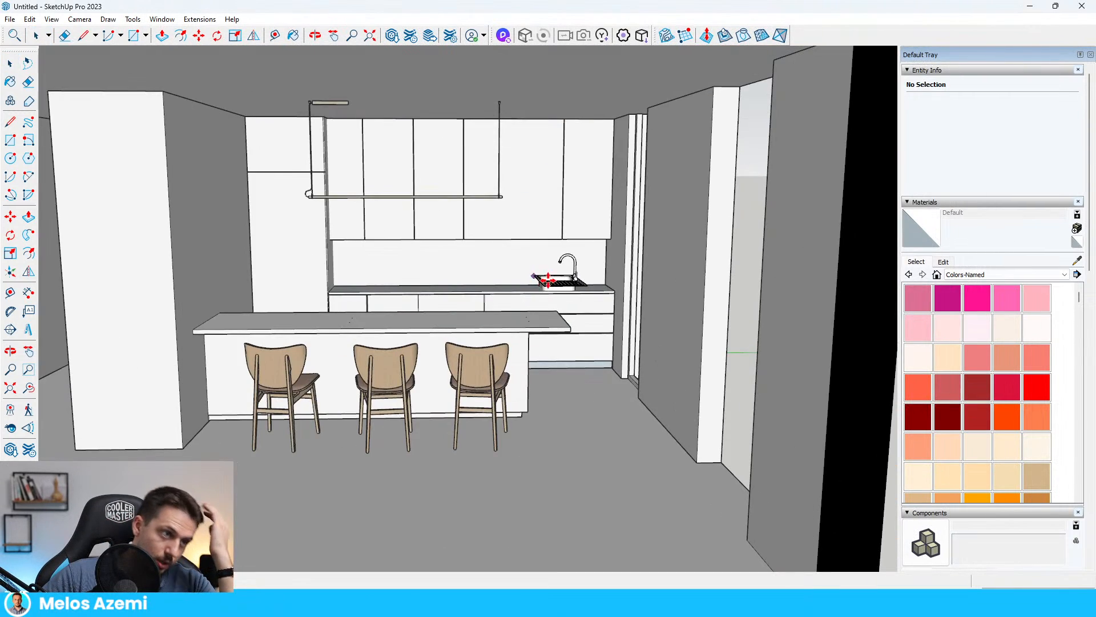
{"action": "scroll", "coordinate": [486, 242], "scroll_direction": "up", "scroll_amount": 5}
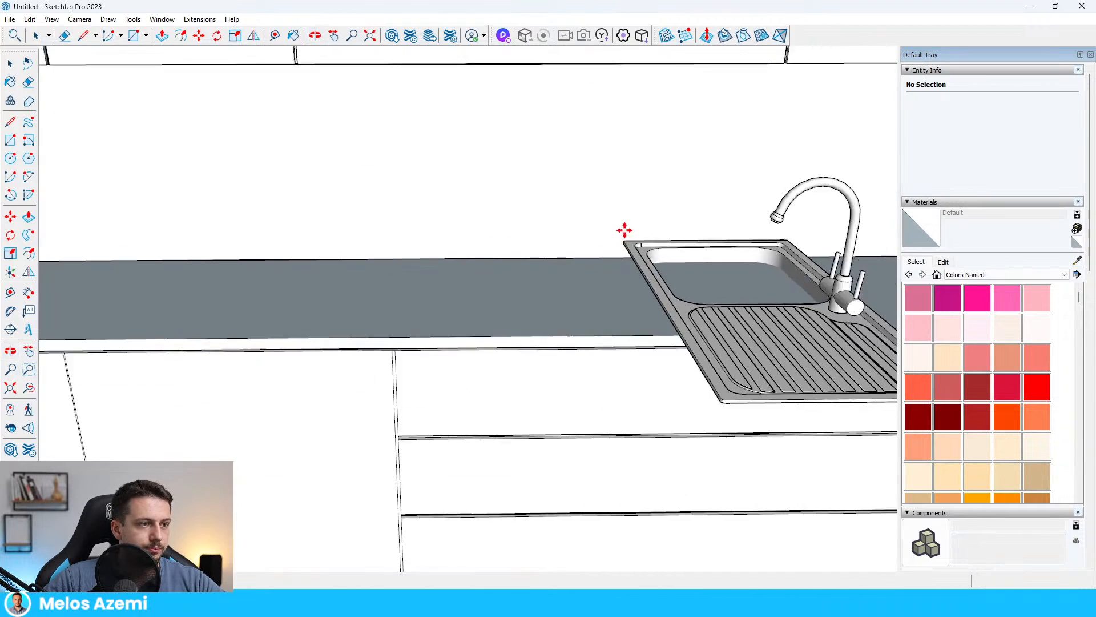
{"action": "scroll", "coordinate": [624, 232], "scroll_direction": "down", "scroll_amount": 4}
{"action": "scroll", "coordinate": [392, 239], "scroll_direction": "up", "scroll_amount": 1}
{"action": "left_click", "coordinate": [393, 240]}
{"action": "scroll", "coordinate": [451, 231], "scroll_direction": "up", "scroll_amount": 3}
{"action": "left_click", "coordinate": [507, 182]}
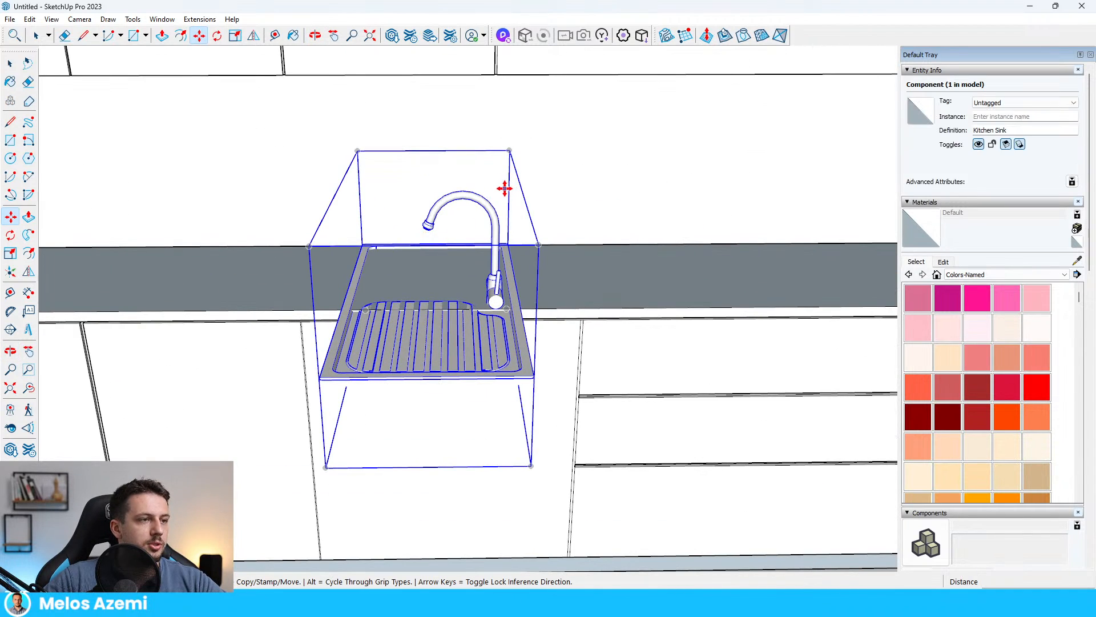
{"action": "scroll", "coordinate": [505, 186], "scroll_direction": "up", "scroll_amount": 3}
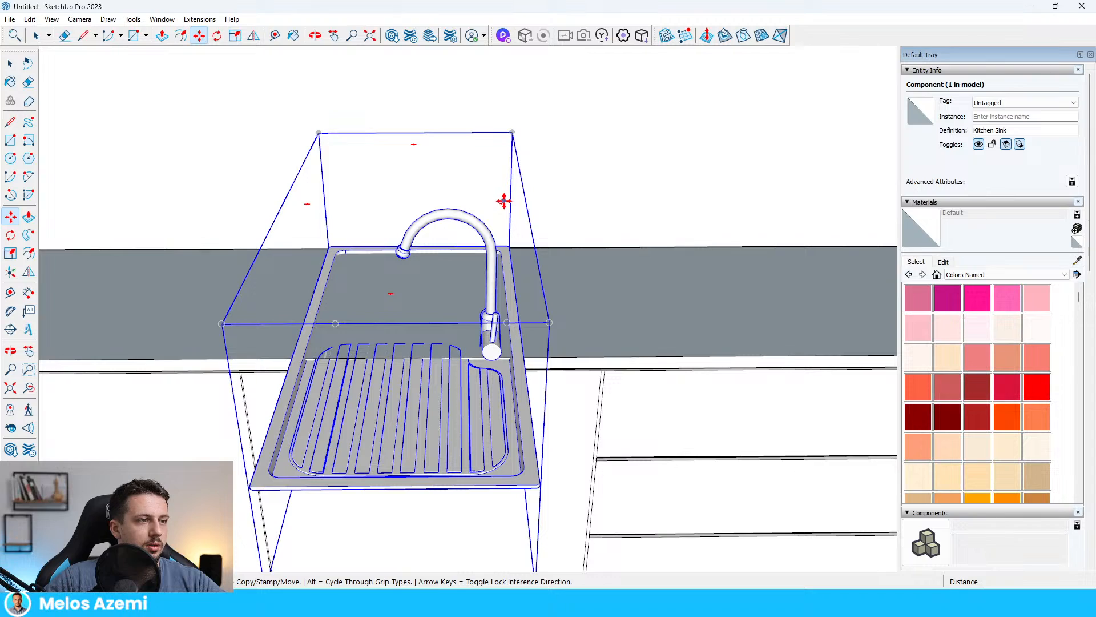
{"action": "left_click", "coordinate": [504, 201]}
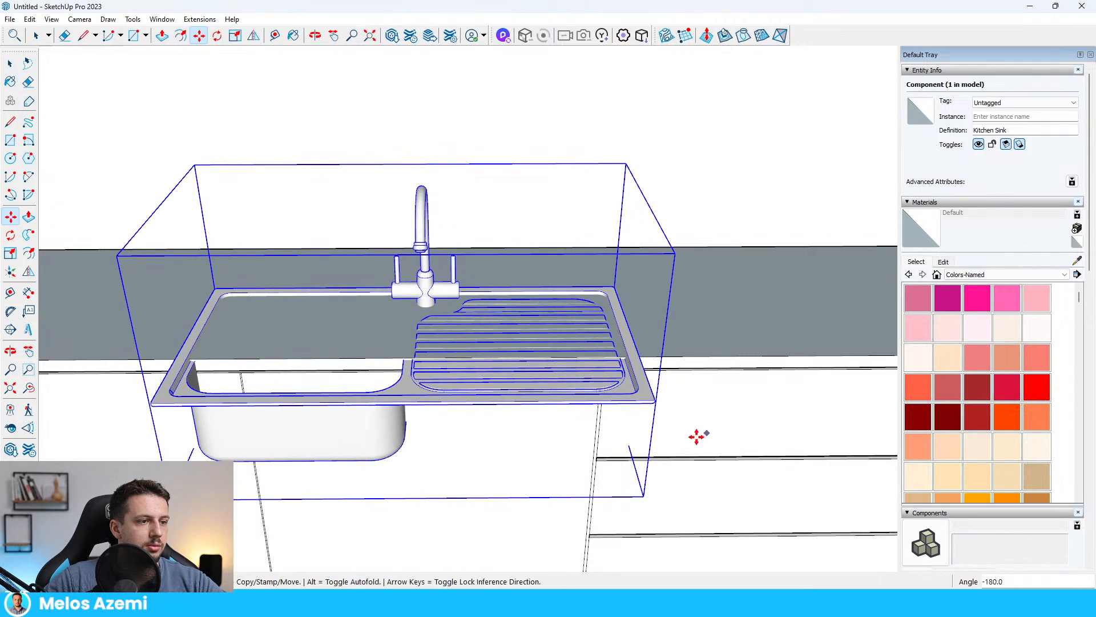
- Move the sink by its front corner back onto the countertop, above the base cabinets
{"action": "scroll", "coordinate": [651, 403], "scroll_direction": "up", "scroll_amount": 3}
{"action": "left_click", "coordinate": [650, 405]}
{"action": "scroll", "coordinate": [561, 353], "scroll_direction": "up", "scroll_amount": 4}
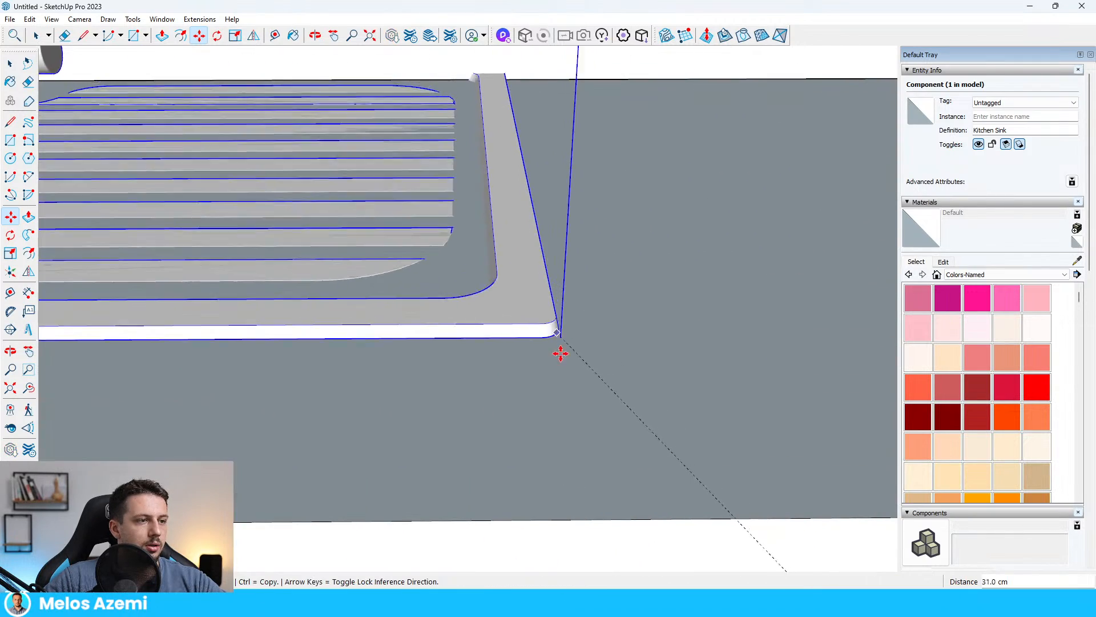
{"action": "left_click", "coordinate": [600, 426]}
{"action": "key", "text": "space"}
- Open the back countertop for editing and draw a rectangle on its top face around the sink's outline
{"action": "scroll", "coordinate": [712, 351], "scroll_direction": "down", "scroll_amount": 4}
{"action": "double_click", "coordinate": [754, 326]}
{"action": "left_click", "coordinate": [755, 325]}
{"action": "scroll", "coordinate": [773, 314], "scroll_direction": "down", "scroll_amount": 3}
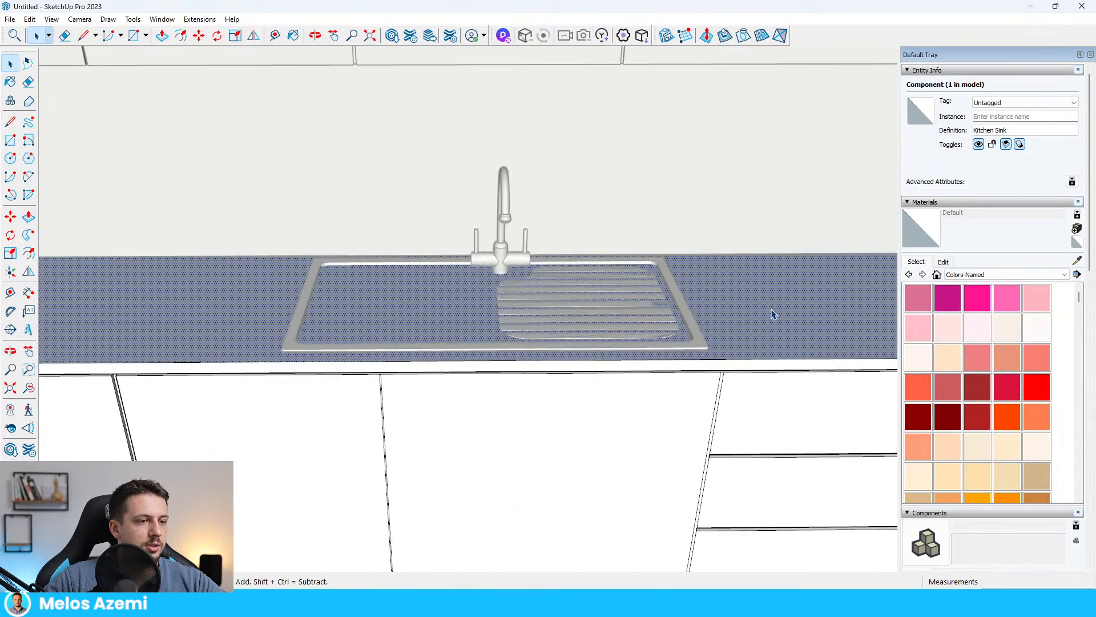
{"action": "key", "text": "r"}
{"action": "scroll", "coordinate": [283, 268], "scroll_direction": "up", "scroll_amount": 4}
{"action": "middle_click_drag", "start_coordinate": [276, 267], "coordinate": [514, 288]}
{"action": "scroll", "coordinate": [507, 289], "scroll_direction": "up", "scroll_amount": 5}
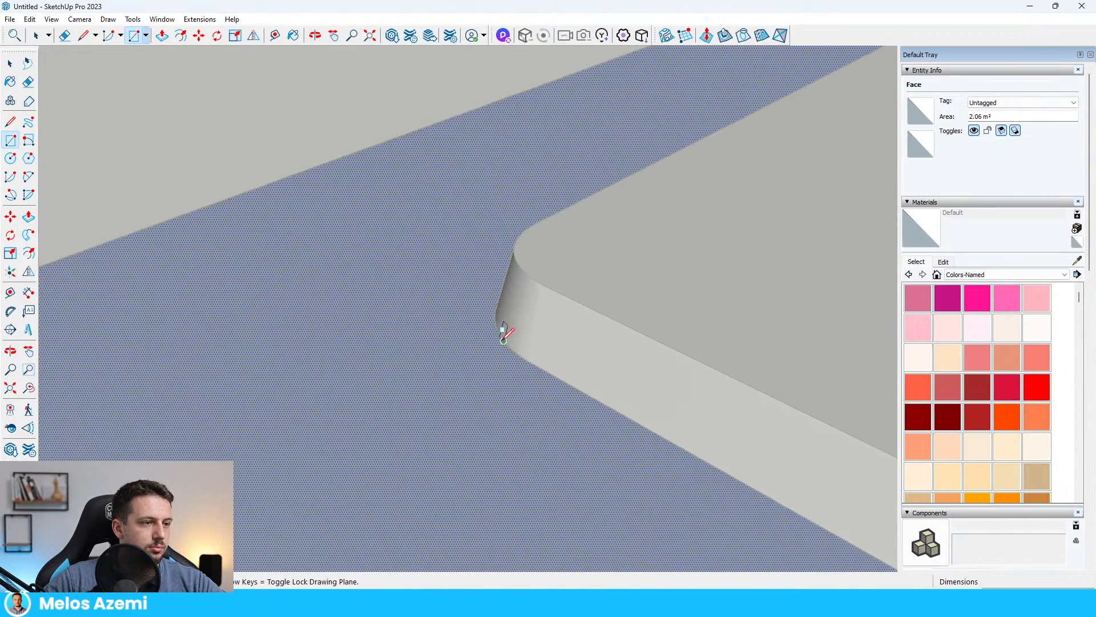
{"action": "left_click", "coordinate": [496, 340]}
{"action": "scroll", "coordinate": [309, 296], "scroll_direction": "down", "scroll_amount": 6}
{"action": "scroll", "coordinate": [815, 232], "scroll_direction": "up", "scroll_amount": 6}
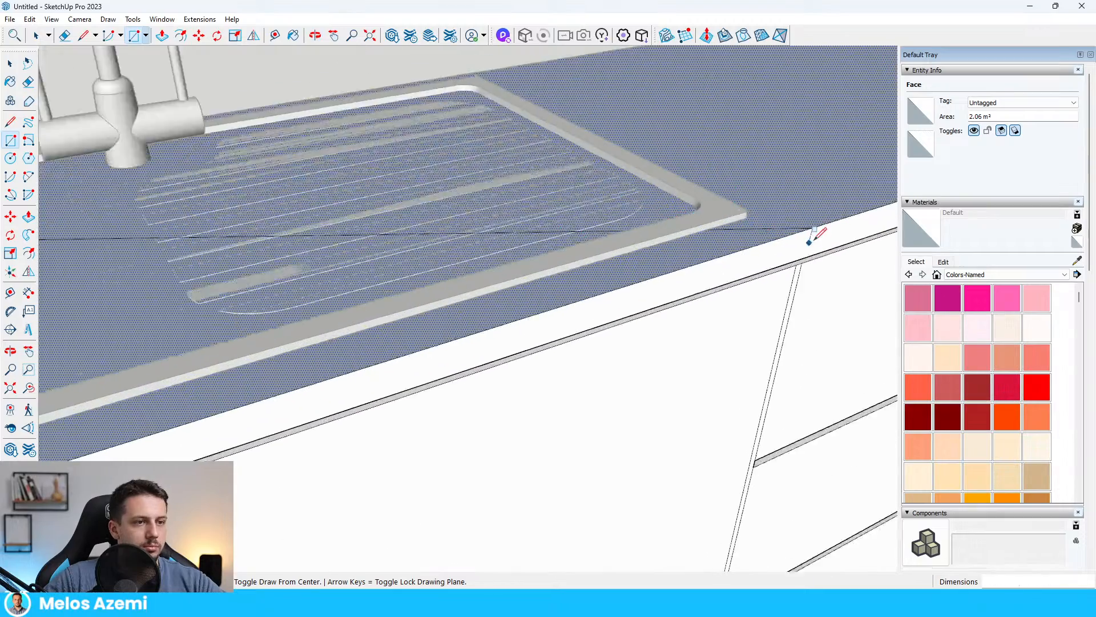
{"action": "scroll", "coordinate": [688, 200], "scroll_direction": "up", "scroll_amount": 5}
{"action": "left_click", "coordinate": [676, 194]}
{"action": "mouse_move", "coordinate": [676, 194]}
{"action": "middle_mouse_down"}
{"action": "mouse_move", "coordinate": [641, 71]}
{"action": "mouse_move", "coordinate": [637, 180]}
{"action": "mouse_move", "coordinate": [668, 196]}
{"action": "middle_mouse_up"}
{"action": "key", "text": "space"}
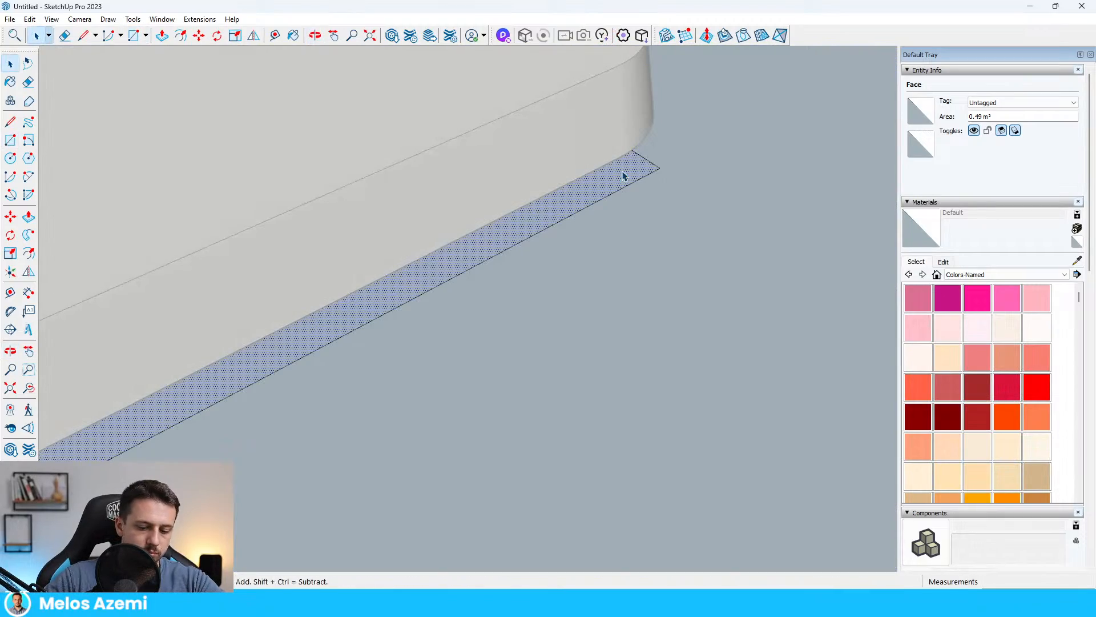
- Push the rectangle under the sink 20.4 cm down through the countertop to cut the opening
{"action": "key", "text": "p"}
{"action": "left_click", "coordinate": [625, 177]}
{"action": "middle_click_drag", "start_coordinate": [623, 234], "coordinate": [570, 107]}
{"action": "scroll", "coordinate": [621, 221], "scroll_direction": "down", "scroll_amount": 6}
{"action": "scroll", "coordinate": [600, 317], "scroll_direction": "down", "scroll_amount": 3}
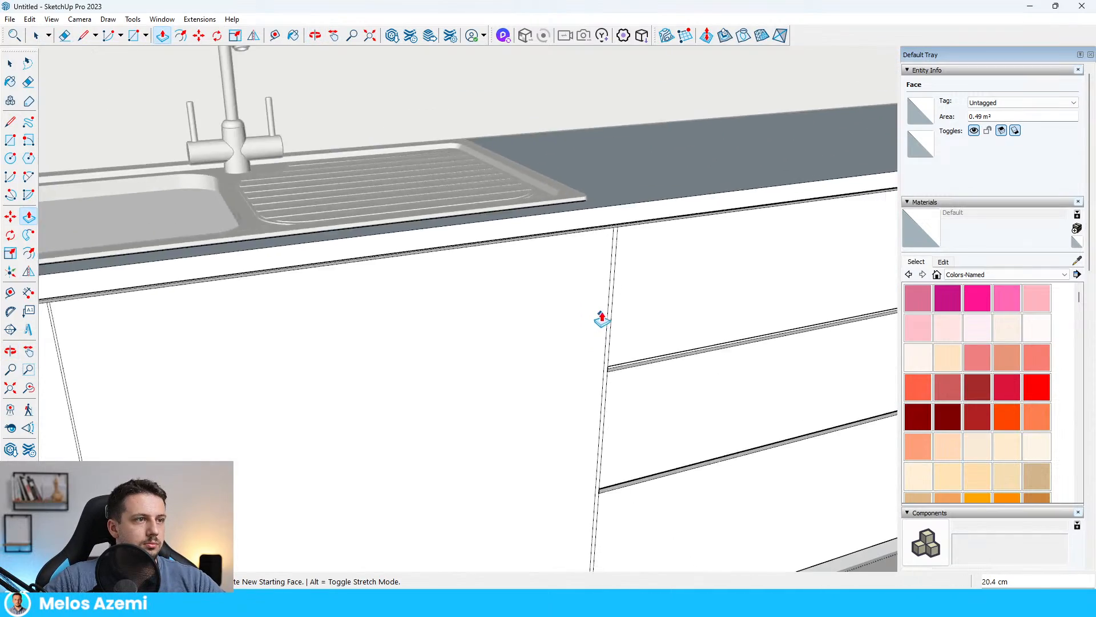
{"action": "middle_click_drag", "start_coordinate": [603, 319], "coordinate": [512, 219]}
{"action": "key", "text": "space"}
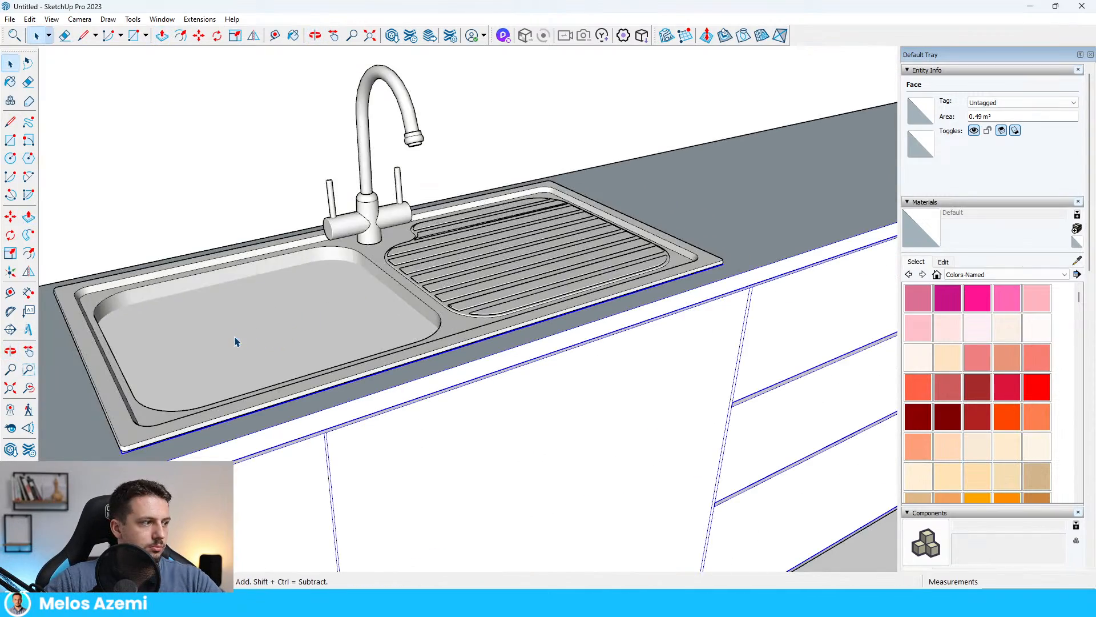
- Delete the remaining face covering the sink bowl and finish editing the countertop
{"action": "left_click", "coordinate": [279, 313]}
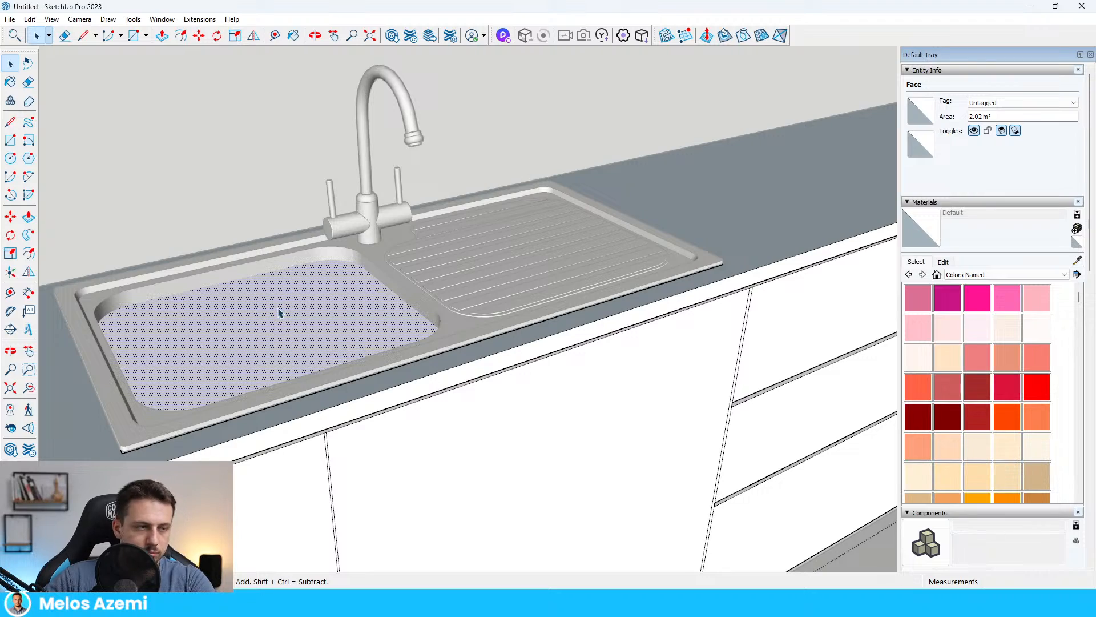
{"action": "key", "text": "Delete"}
{"action": "middle_click_drag", "start_coordinate": [512, 269], "coordinate": [439, 287]}
{"action": "key", "text": "Escape"}
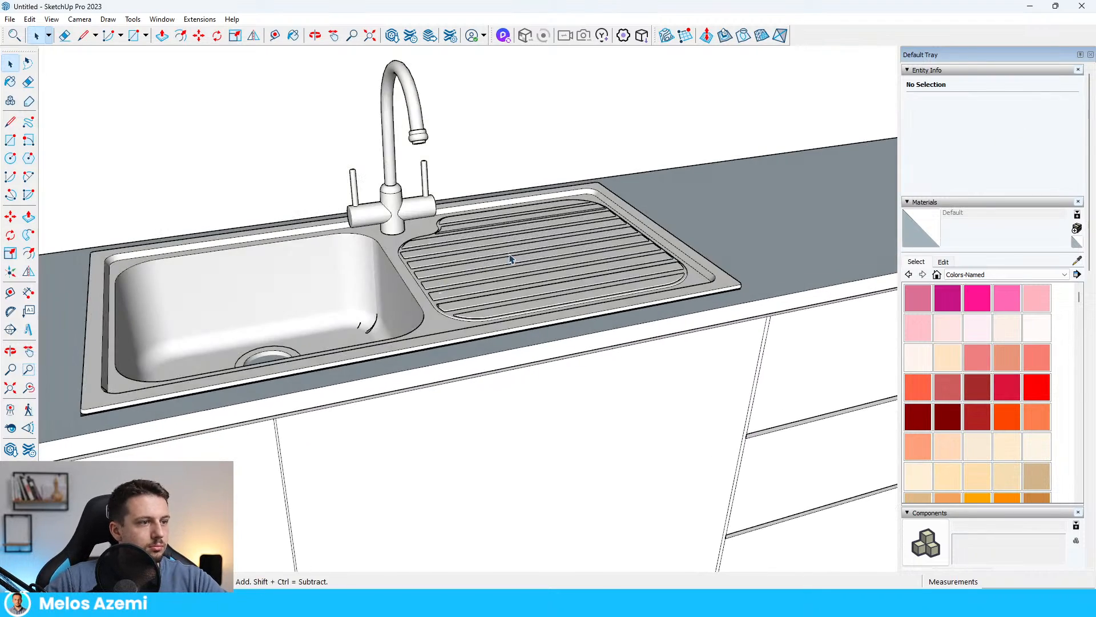
- Search 3D Warehouse for "stove" and load the black four-burner sTOVE cooktop with knobs directly into the model
{"action": "scroll", "coordinate": [646, 194], "scroll_direction": "down", "scroll_amount": 7}
{"action": "middle_click_drag", "start_coordinate": [646, 194], "coordinate": [570, 213]}
{"action": "scroll", "coordinate": [570, 213], "scroll_direction": "down", "scroll_amount": 6}
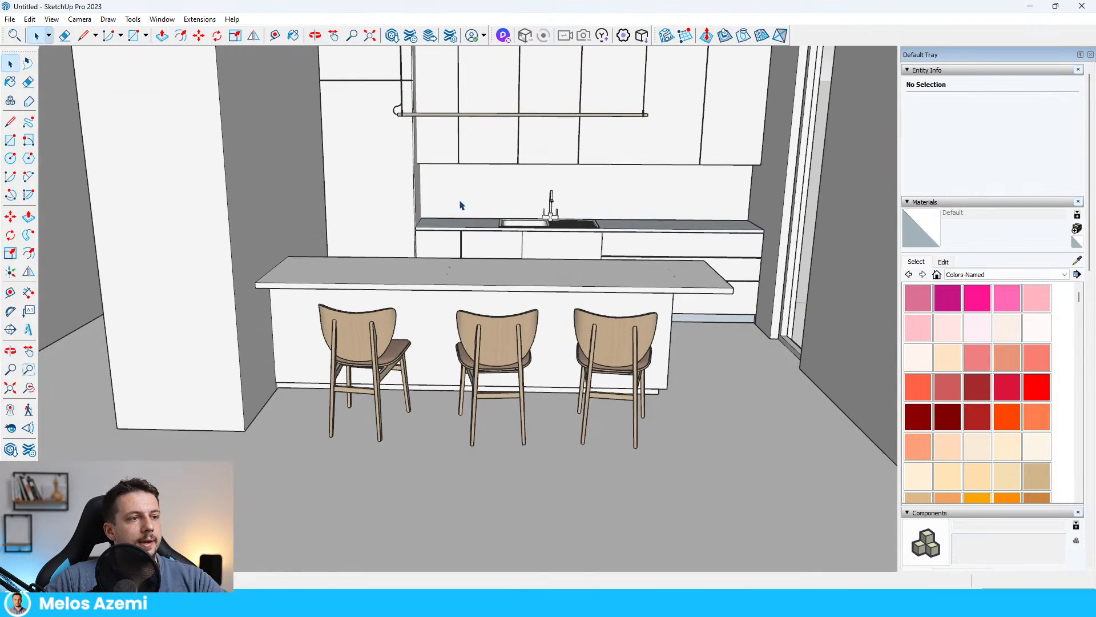
{"action": "left_click", "coordinate": [392, 36]}
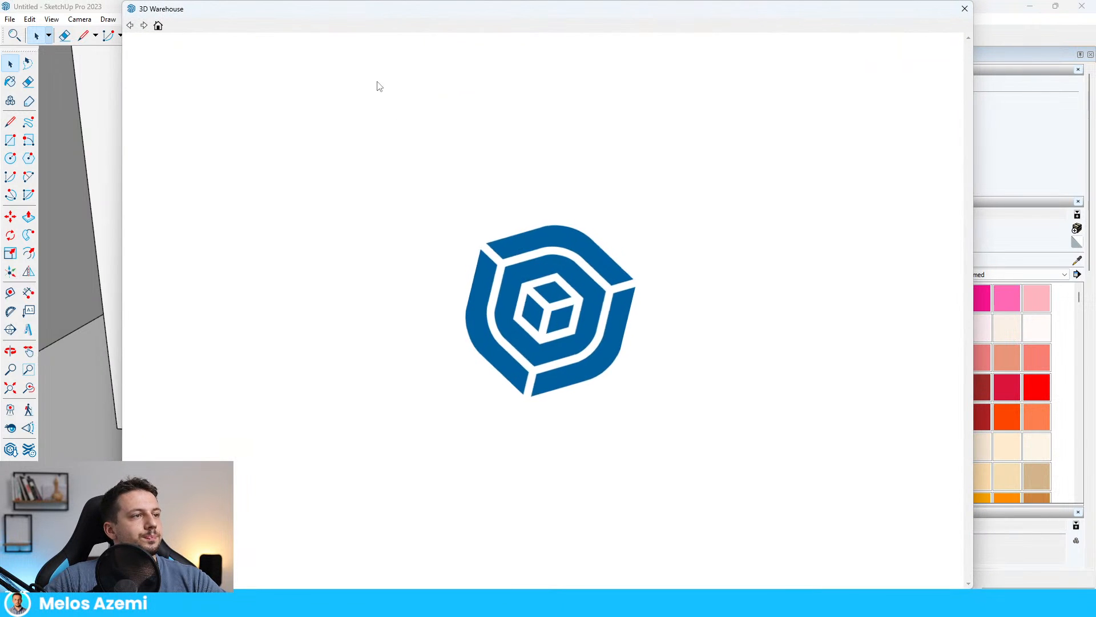
{"action": "triple_click", "coordinate": [496, 51]}
{"action": "type", "text": "sto"}
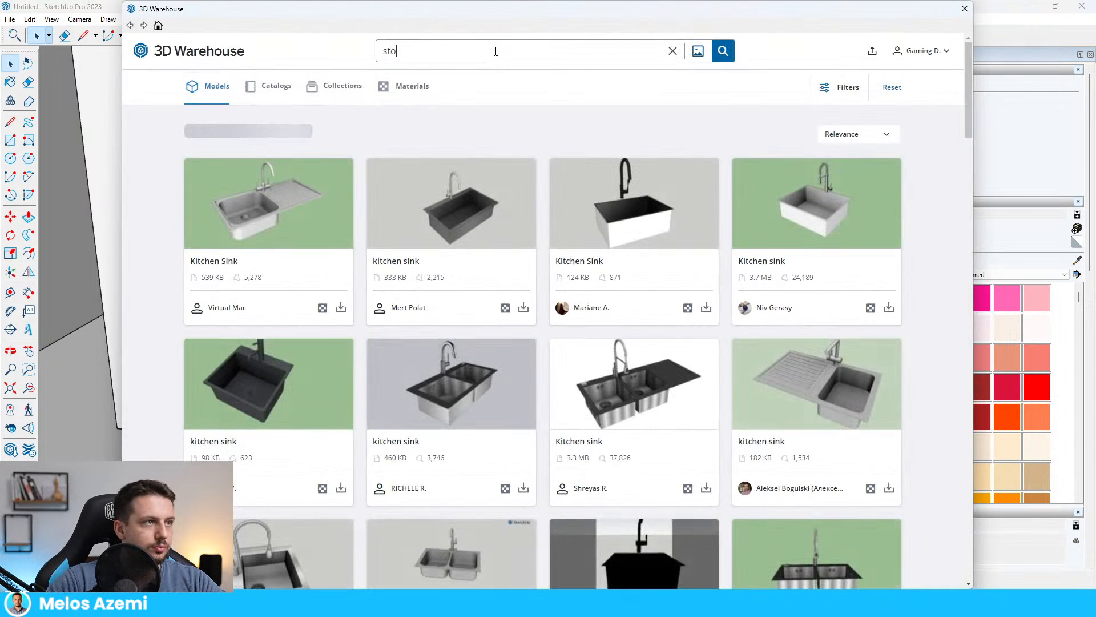
{"action": "type", "text": "ve"}
{"action": "key", "text": "Return"}
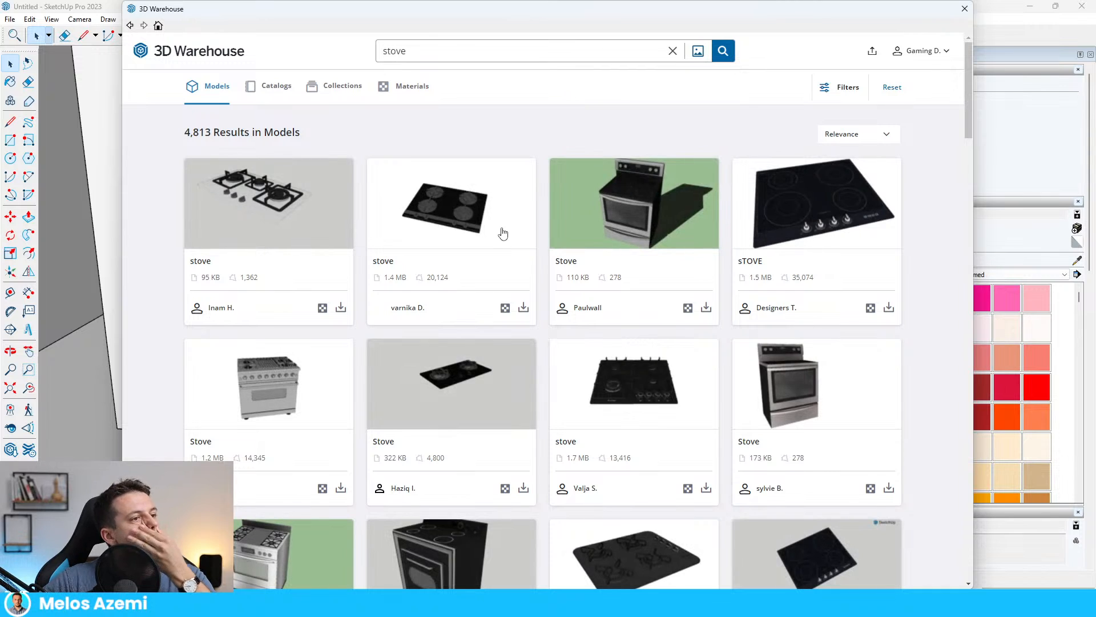
{"action": "left_click", "coordinate": [888, 309]}
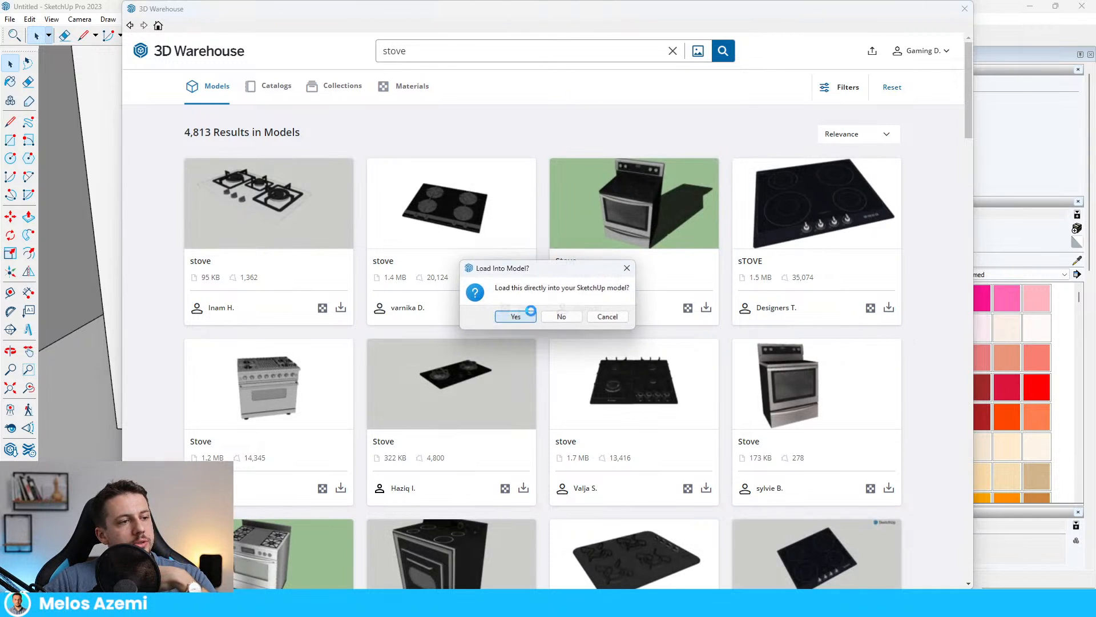
{"action": "left_click", "coordinate": [515, 317]}
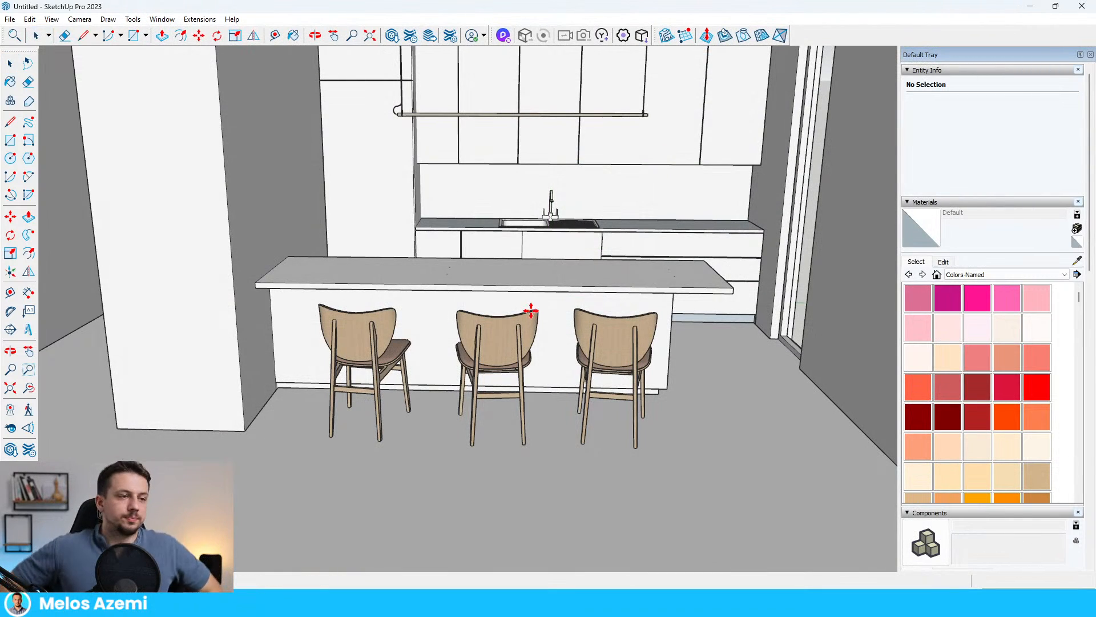
- Place the cooktop on the back countertop beside the sink and rotate it so its knobs face the front edge
{"action": "scroll", "coordinate": [497, 215], "scroll_direction": "up", "scroll_amount": 10}
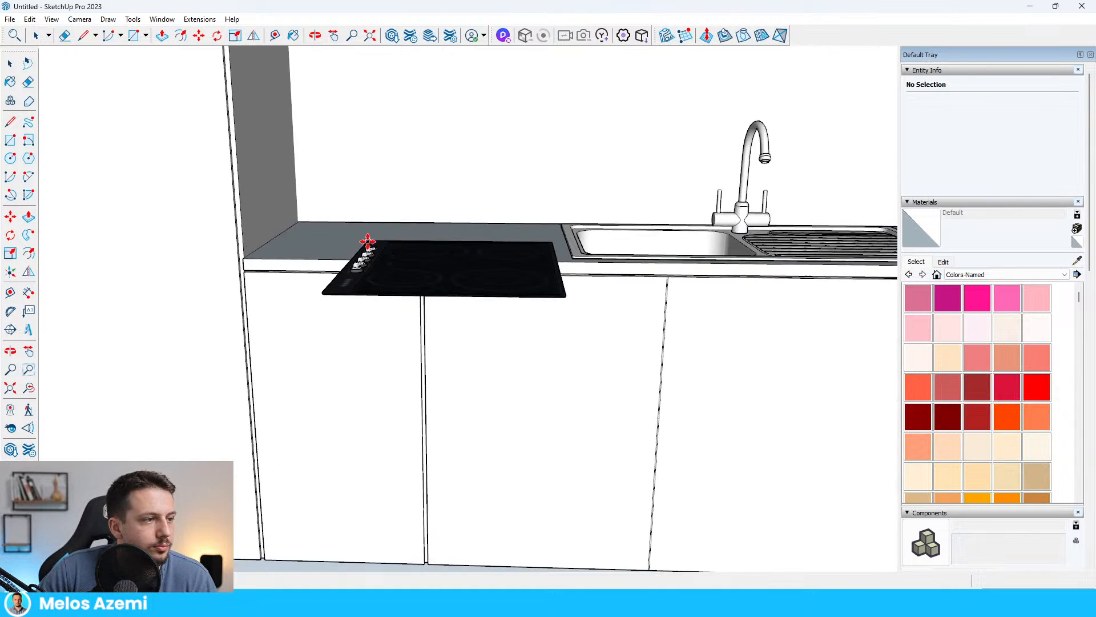
{"action": "scroll", "coordinate": [328, 214], "scroll_direction": "up", "scroll_amount": 2}
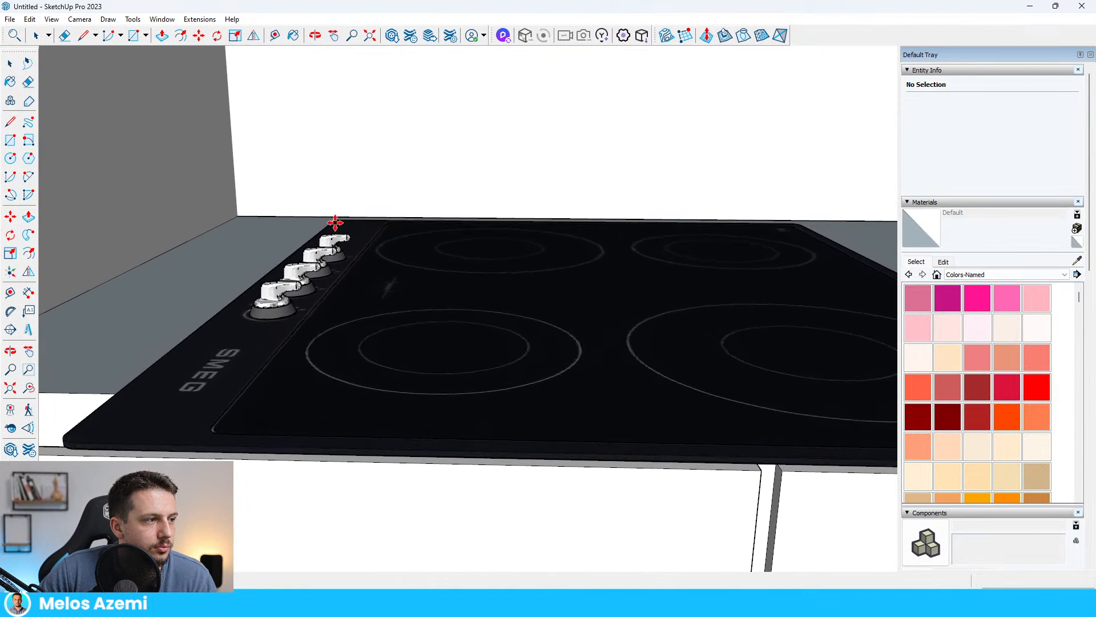
{"action": "left_click", "coordinate": [335, 224]}
{"action": "scroll", "coordinate": [336, 225], "scroll_direction": "down", "scroll_amount": 5}
{"action": "middle_click_drag", "start_coordinate": [338, 229], "coordinate": [505, 317]}
{"action": "scroll", "coordinate": [504, 318], "scroll_direction": "up", "scroll_amount": 1}
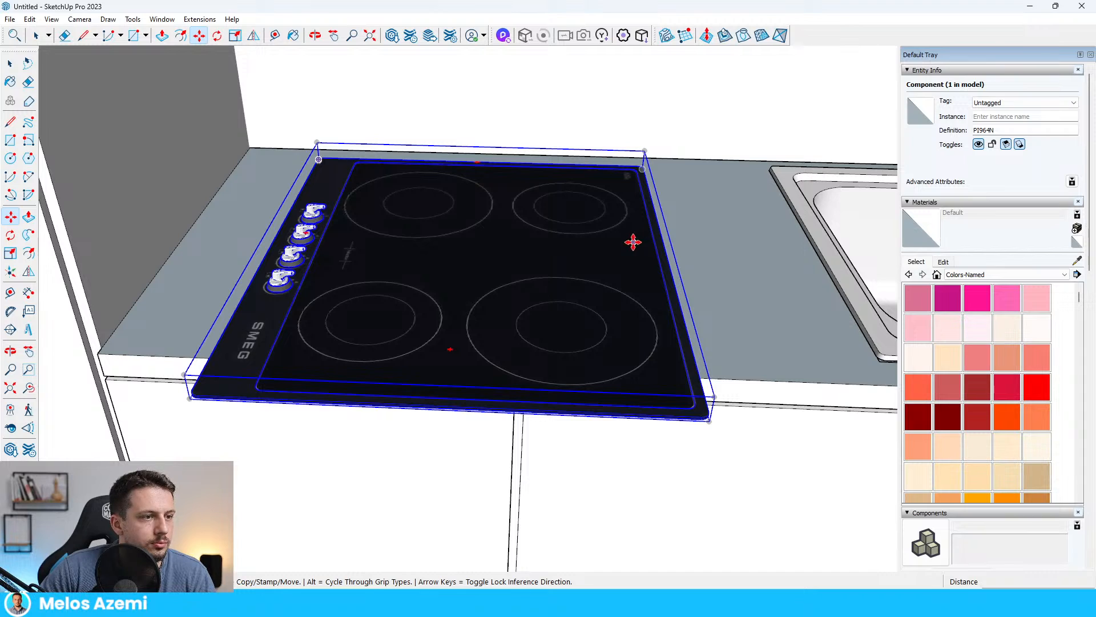
{"action": "left_click", "coordinate": [633, 242]}
{"action": "left_click", "coordinate": [470, 214]}
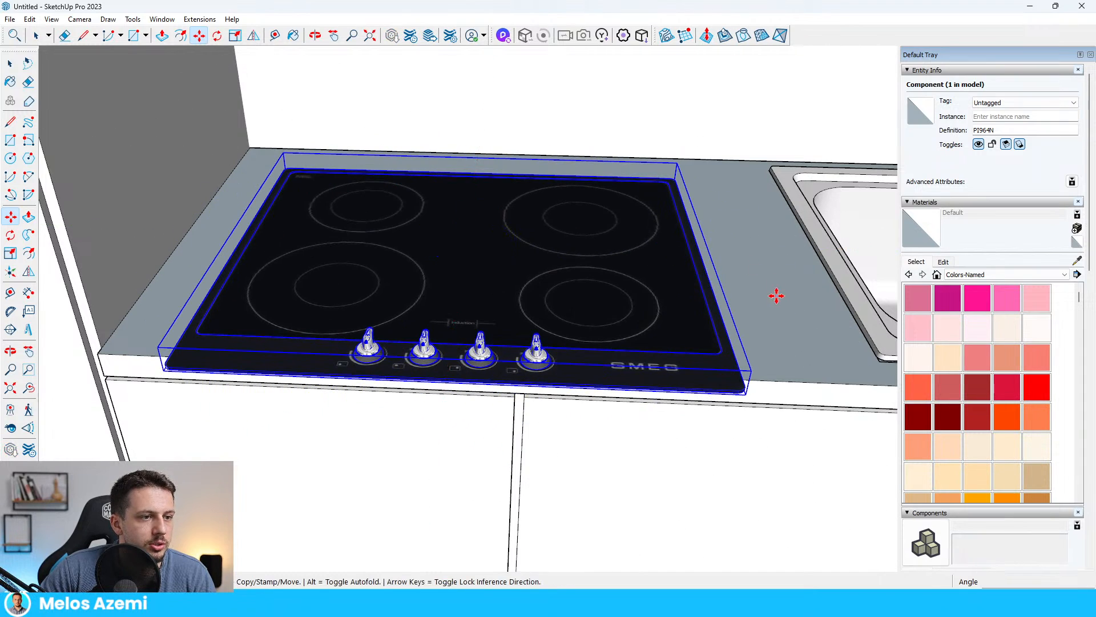
- Examine the cabinet, island and worktop finishes in the kitchen reference image
{"action": "scroll", "coordinate": [776, 295], "scroll_direction": "down", "scroll_amount": 2}
{"action": "scroll", "coordinate": [404, 274], "scroll_direction": "down", "scroll_amount": 2}
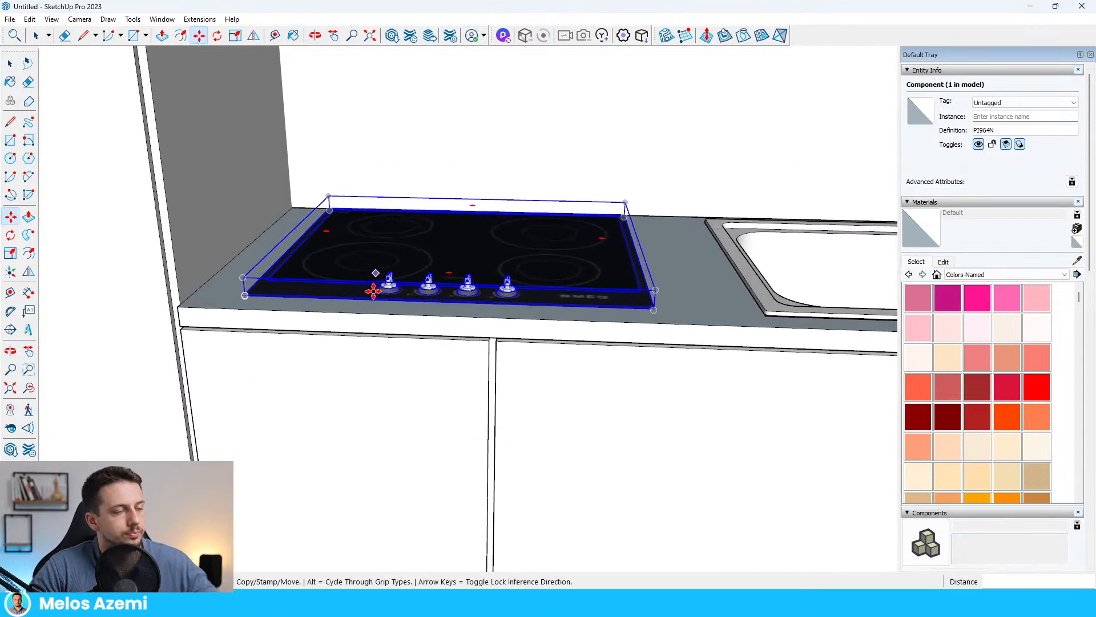
{"action": "scroll", "coordinate": [373, 292], "scroll_direction": "down", "scroll_amount": 6}
{"action": "key", "text": "space"}
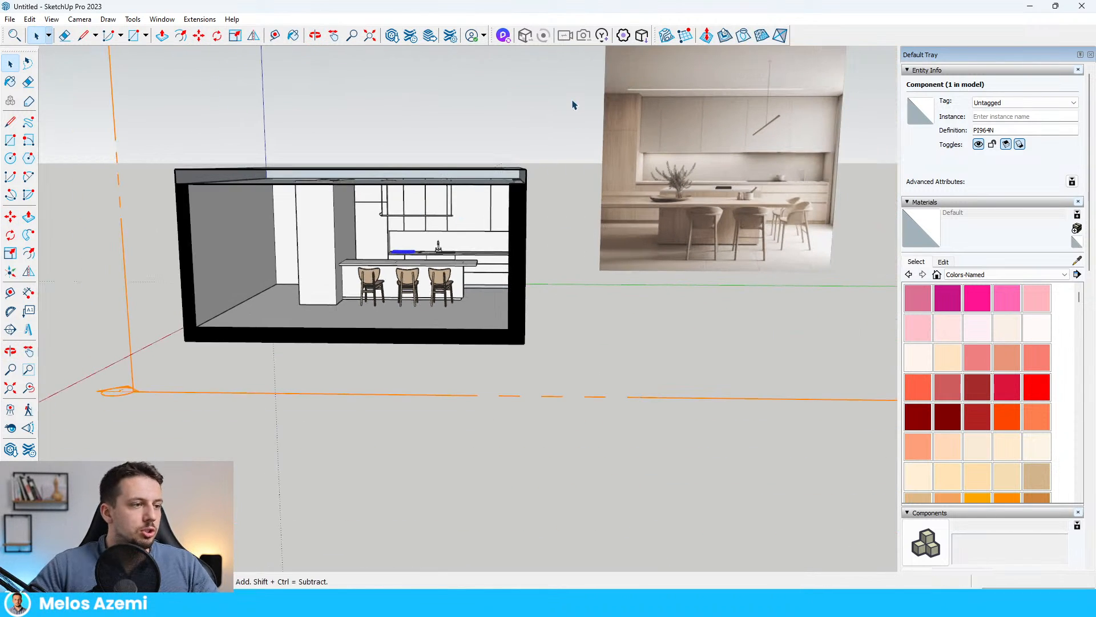
{"action": "scroll", "coordinate": [789, 129], "scroll_direction": "up", "scroll_amount": 3}
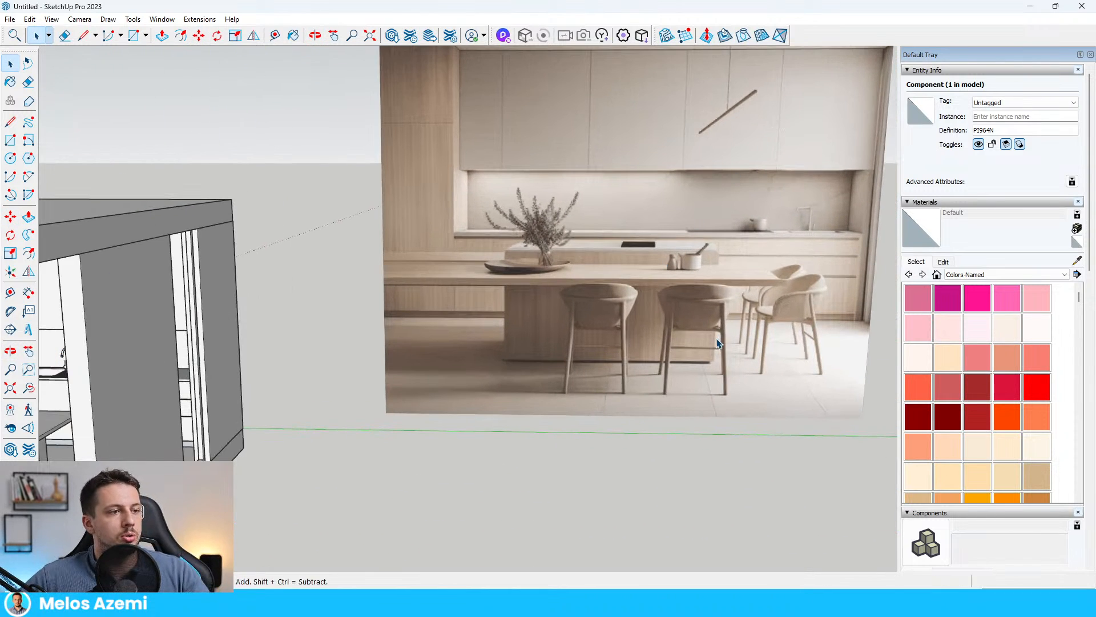
{"action": "scroll", "coordinate": [688, 341], "scroll_direction": "up", "scroll_amount": 2}
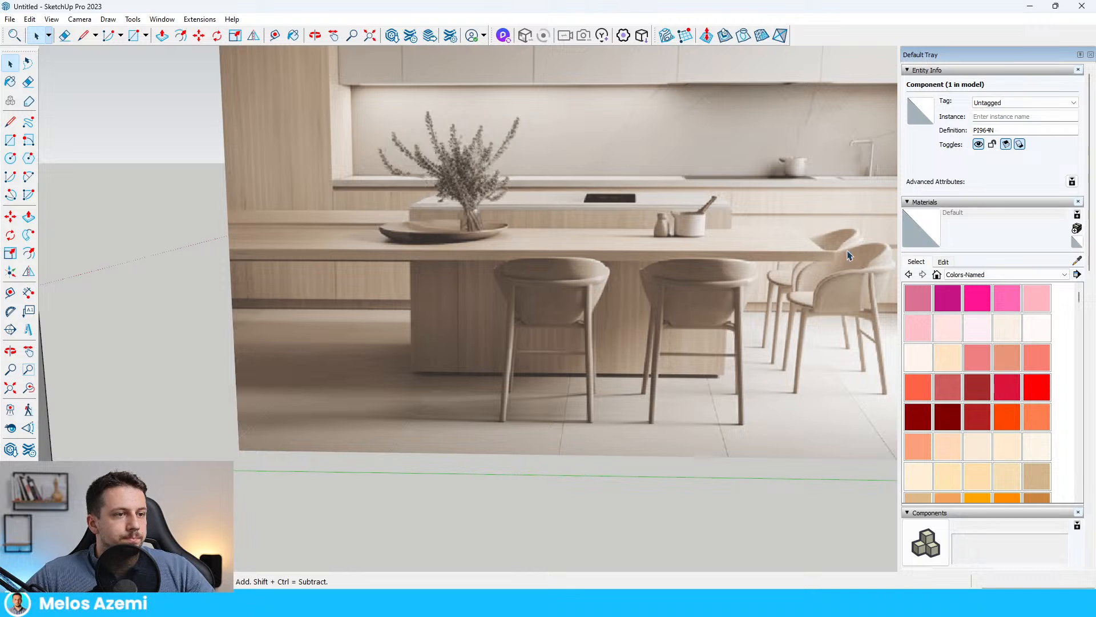
{"action": "scroll", "coordinate": [709, 223], "scroll_direction": "down", "scroll_amount": 2}
{"action": "scroll", "coordinate": [347, 90], "scroll_direction": "down", "scroll_amount": 1}
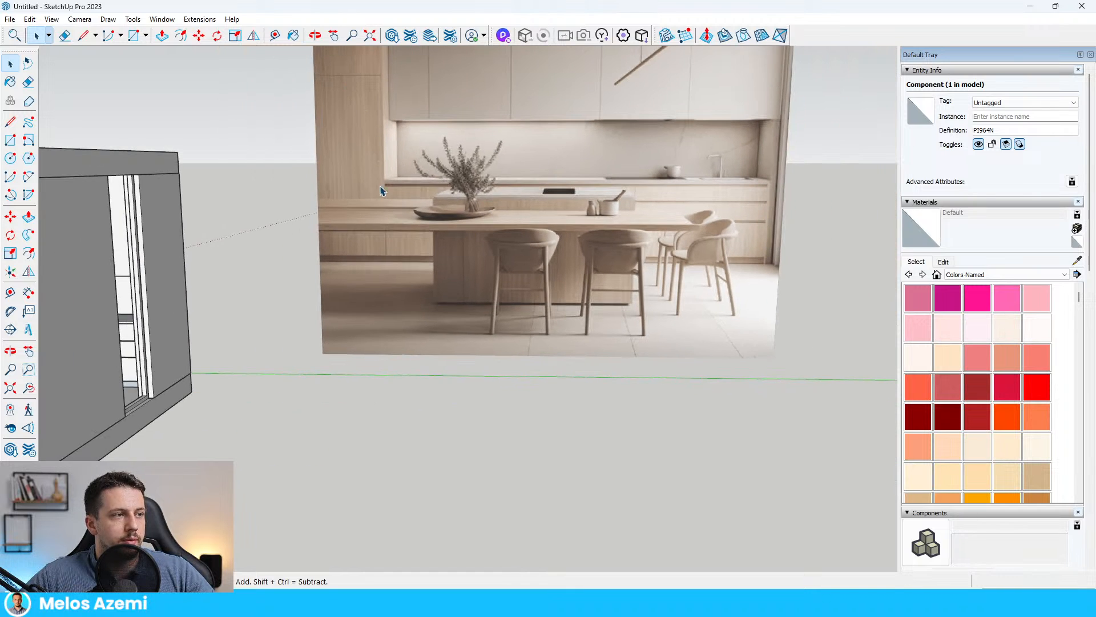
{"action": "scroll", "coordinate": [737, 223], "scroll_direction": "down", "scroll_amount": 1}
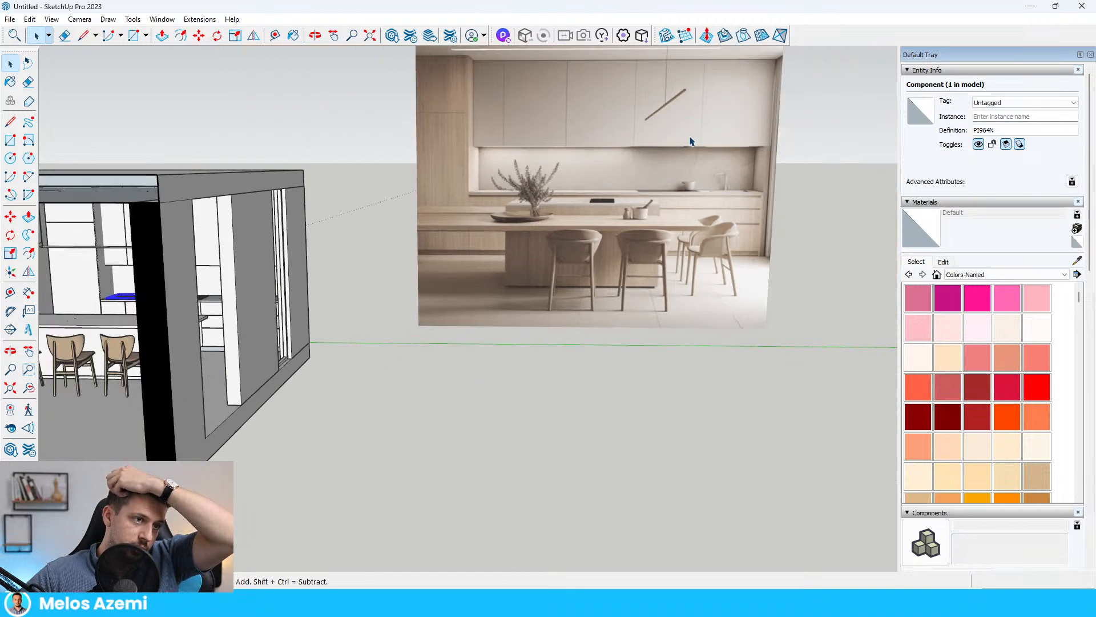
{"action": "scroll", "coordinate": [690, 139], "scroll_direction": "up", "scroll_amount": 3}
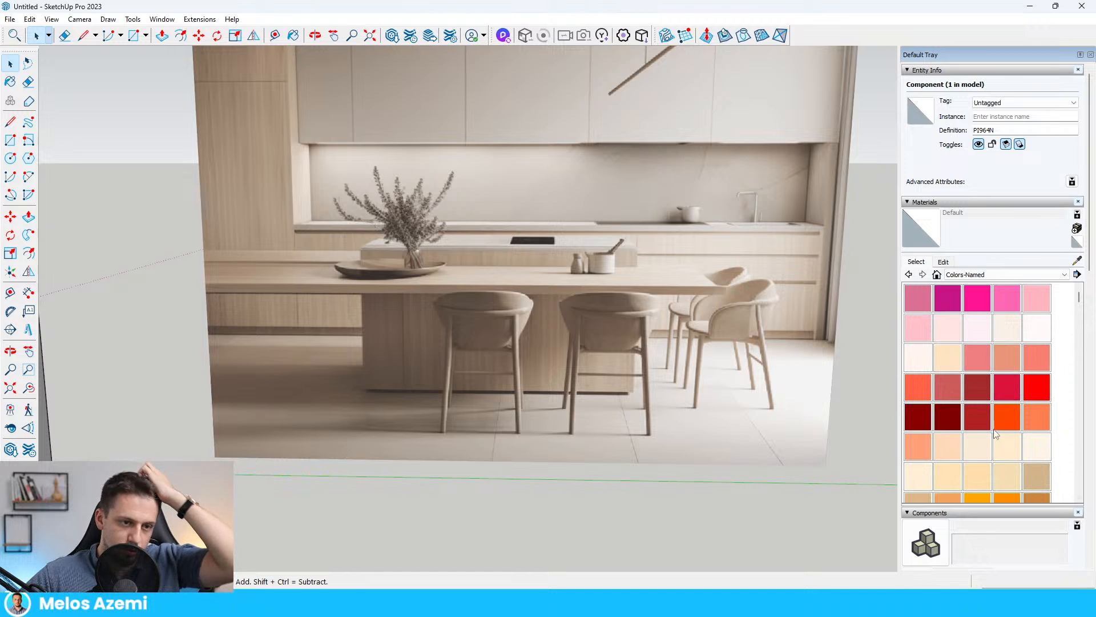
{"action": "scroll", "coordinate": [997, 434], "scroll_direction": "down", "scroll_amount": 1}
{"action": "scroll", "coordinate": [758, 261], "scroll_direction": "down", "scroll_amount": 4}
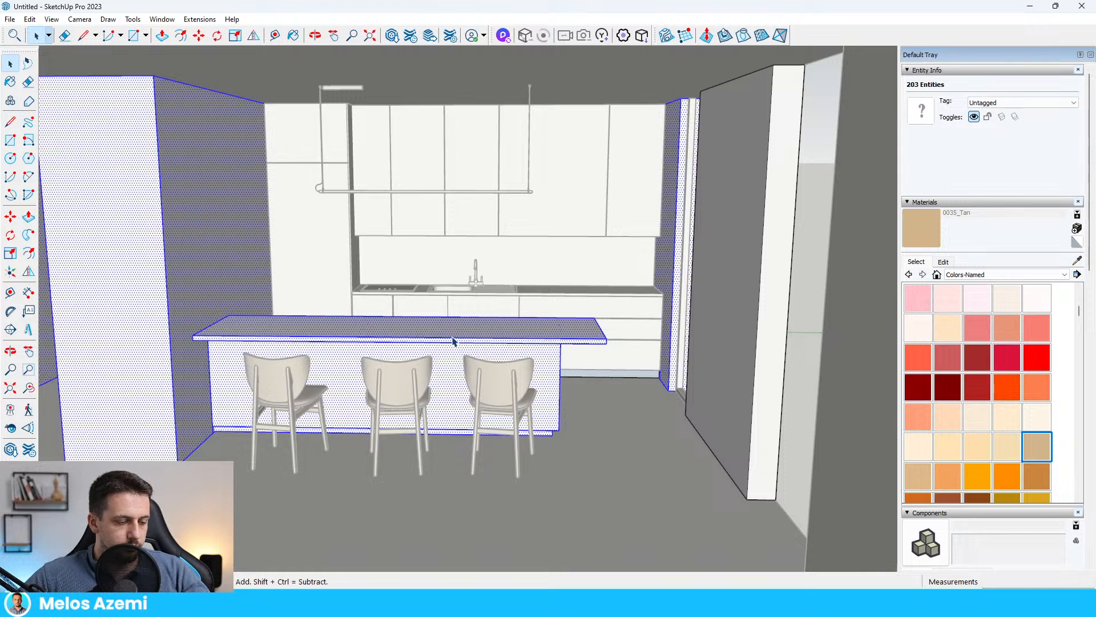
- Paint the island's front face, the worktop's front edge and underside, and the front plinth with 0035_Tan
{"action": "scroll", "coordinate": [440, 338], "scroll_direction": "up", "scroll_amount": 3}
{"action": "left_click", "coordinate": [464, 456]}
{"action": "key", "text": "b"}
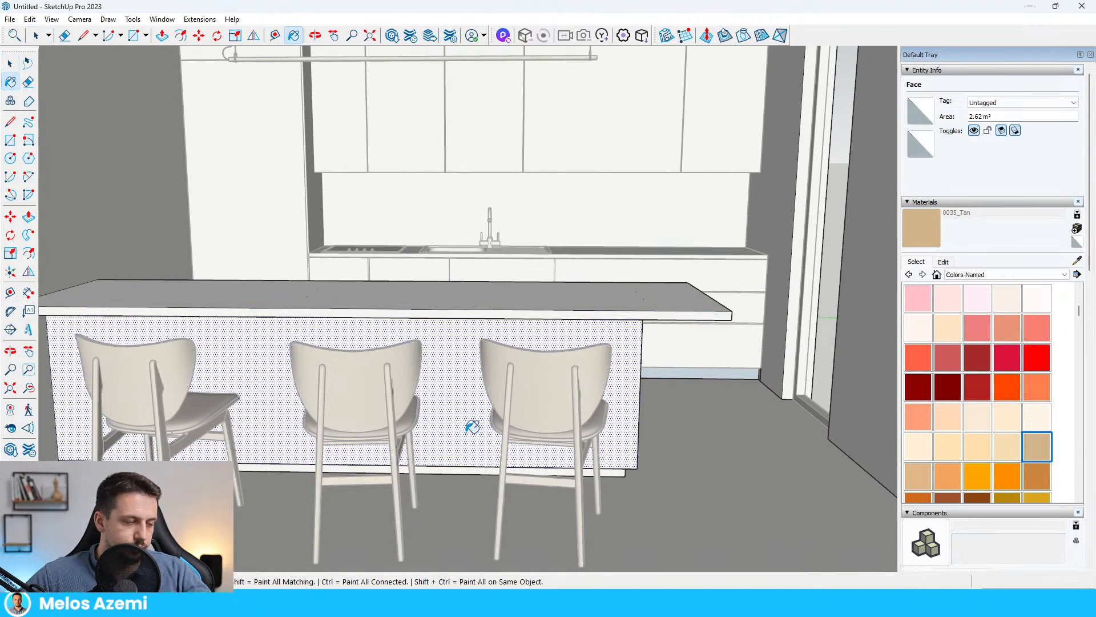
{"action": "left_click", "coordinate": [472, 445]}
{"action": "left_click", "coordinate": [475, 308]}
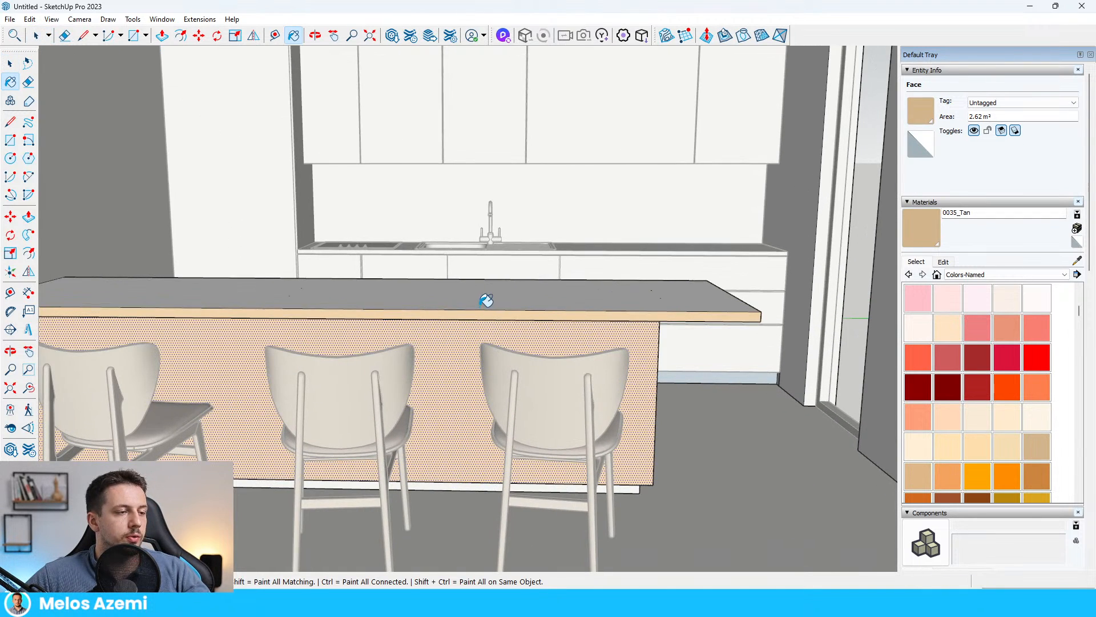
{"action": "scroll", "coordinate": [483, 298], "scroll_direction": "up", "scroll_amount": 6}
{"action": "scroll", "coordinate": [534, 381], "scroll_direction": "down", "scroll_amount": 8}
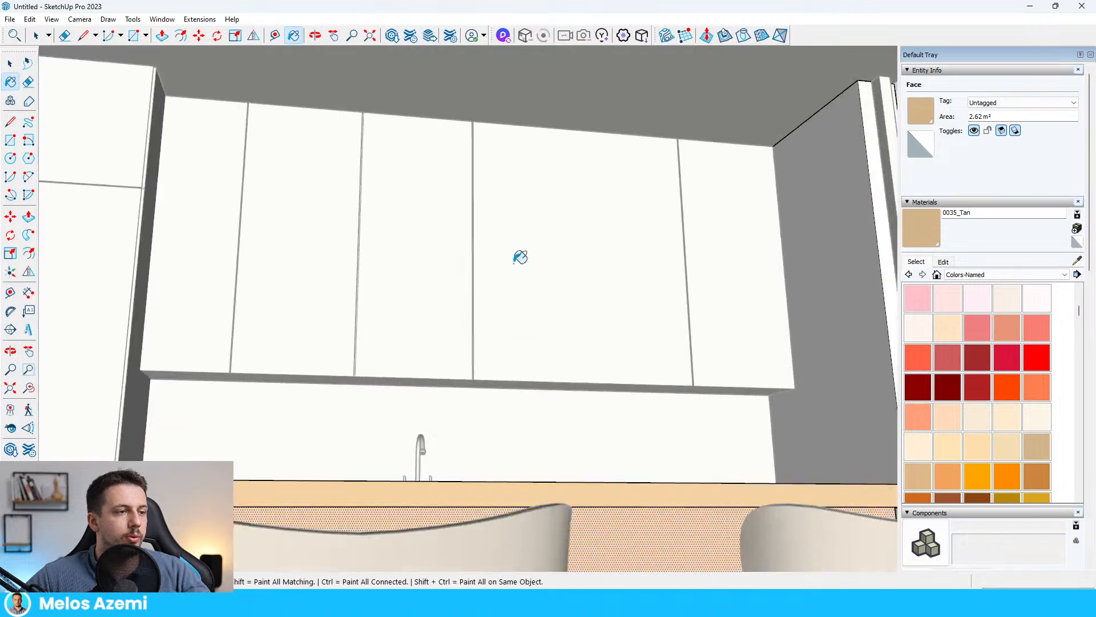
{"action": "scroll", "coordinate": [597, 436], "scroll_direction": "up", "scroll_amount": 4}
{"action": "left_click", "coordinate": [594, 412]}
- Paint the island's end panels, the plinth's end faces and the worktop's end edge with 0035_Tan
{"action": "scroll", "coordinate": [596, 306], "scroll_direction": "down", "scroll_amount": 5}
{"action": "mouse_move", "coordinate": [593, 402]}
{"action": "middle_mouse_down"}
{"action": "mouse_move", "coordinate": [595, 445]}
{"action": "mouse_move", "coordinate": [413, 494]}
{"action": "middle_mouse_up"}
{"action": "left_click", "coordinate": [559, 486]}
{"action": "scroll", "coordinate": [634, 462], "scroll_direction": "up", "scroll_amount": 4}
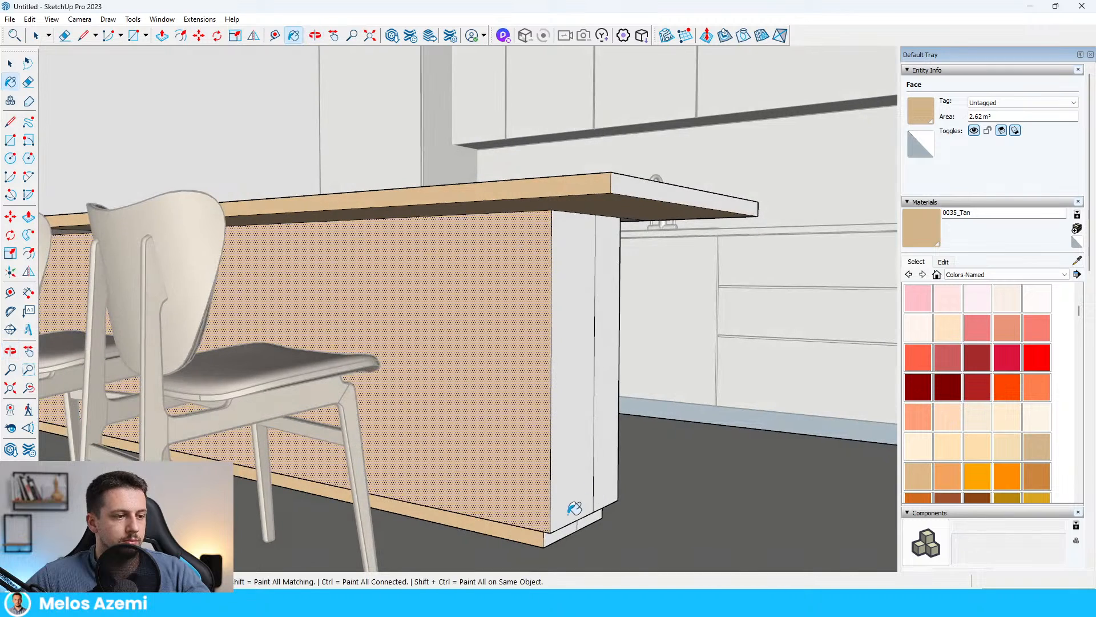
{"action": "left_click", "coordinate": [574, 508]}
{"action": "left_click", "coordinate": [578, 524]}
{"action": "left_click", "coordinate": [604, 475]}
{"action": "left_click", "coordinate": [656, 181]}
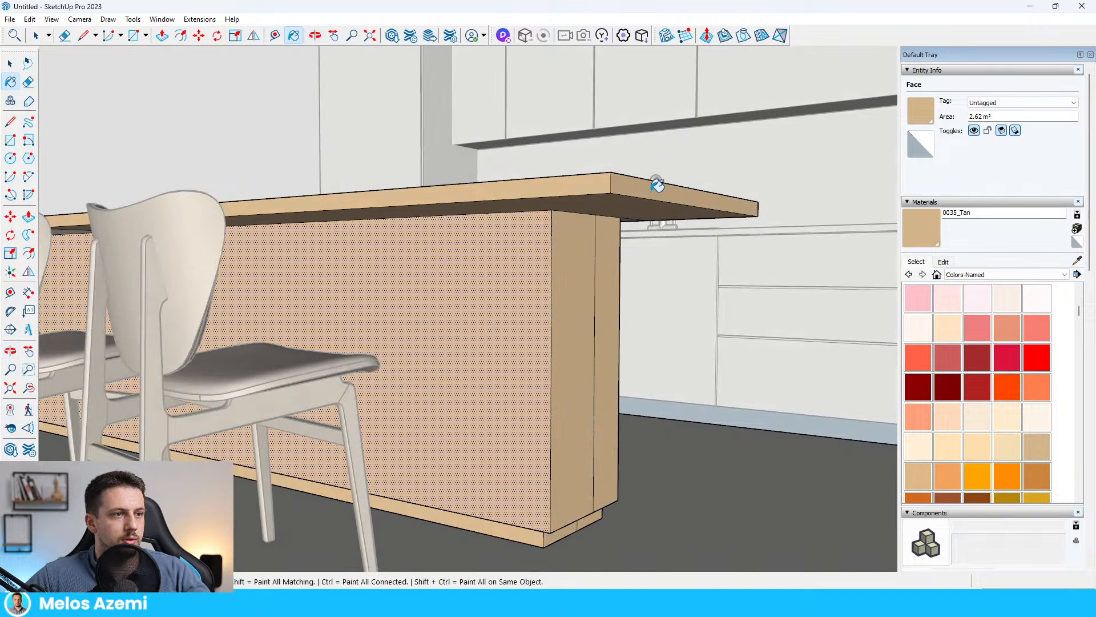
- Paint the island's worktop surface and remaining bare faces with 0035_Tan, and finish editing the island
{"action": "mouse_move", "coordinate": [656, 181]}
{"action": "middle_mouse_down"}
{"action": "mouse_move", "coordinate": [121, 368]}
{"action": "mouse_move", "coordinate": [95, 332]}
{"action": "middle_mouse_up"}
{"action": "scroll", "coordinate": [451, 315], "scroll_direction": "up", "scroll_amount": 7}
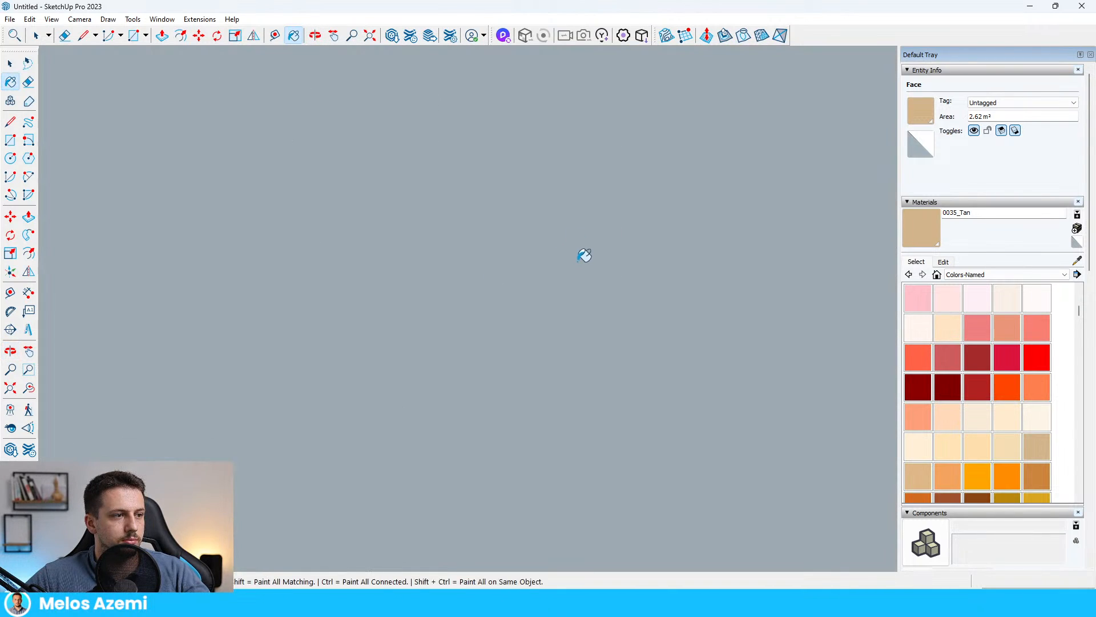
{"action": "left_click", "coordinate": [495, 201]}
{"action": "left_click", "coordinate": [593, 314]}
{"action": "middle_click_drag", "start_coordinate": [593, 314], "coordinate": [788, 265]}
{"action": "scroll", "coordinate": [697, 224], "scroll_direction": "down", "scroll_amount": 8}
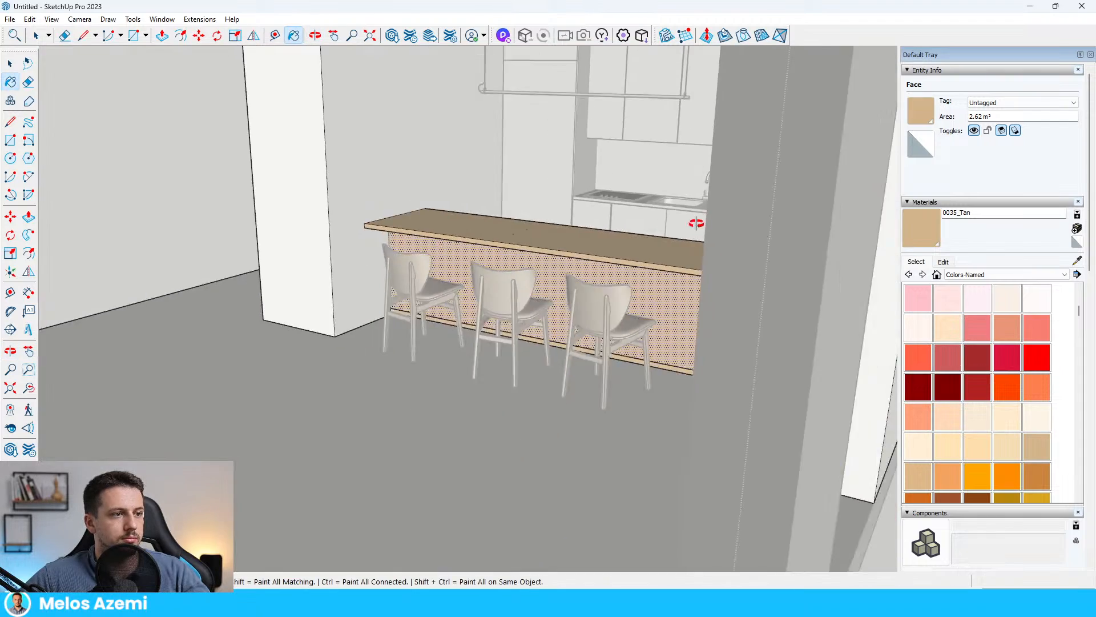
{"action": "middle_click_drag", "start_coordinate": [695, 223], "coordinate": [763, 224]}
{"action": "key", "text": "space"}
{"action": "scroll", "coordinate": [605, 381], "scroll_direction": "down", "scroll_amount": 1}
{"action": "left_click", "coordinate": [606, 381]}
{"action": "scroll", "coordinate": [605, 382], "scroll_direction": "down", "scroll_amount": 5}
{"action": "scroll", "coordinate": [612, 272], "scroll_direction": "up", "scroll_amount": 6}
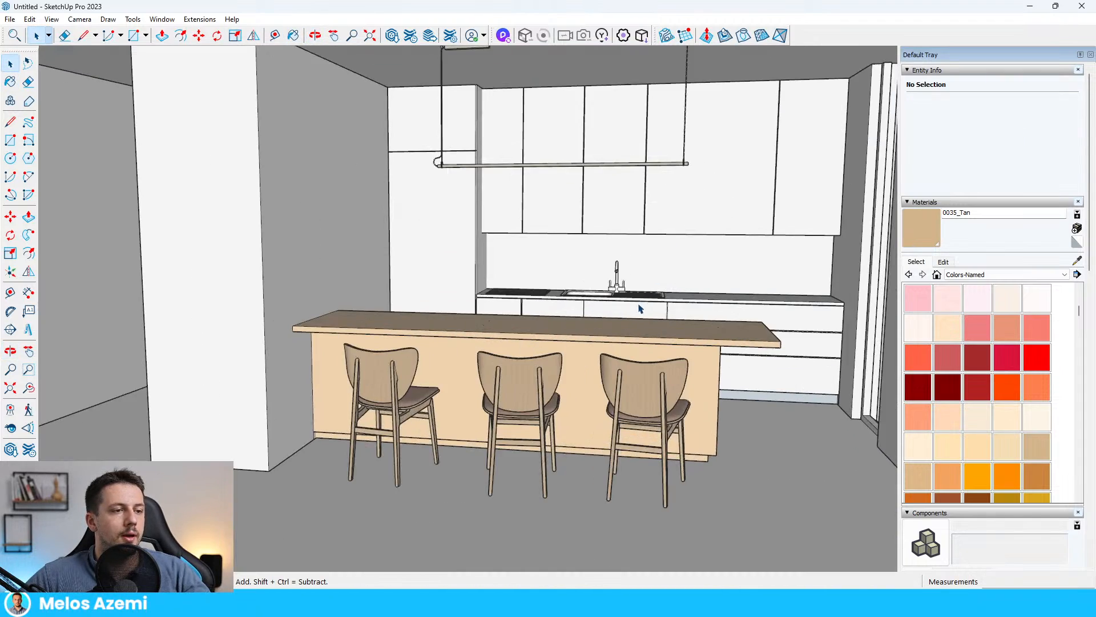
- Paint both tall cabinet doors and the three base cabinet doors along the back wall with 0035_Tan
{"action": "scroll", "coordinate": [668, 226], "scroll_direction": "down", "scroll_amount": 6}
{"action": "scroll", "coordinate": [500, 237], "scroll_direction": "up", "scroll_amount": 7}
{"action": "scroll", "coordinate": [497, 175], "scroll_direction": "up", "scroll_amount": 5}
{"action": "left_click", "coordinate": [502, 189]}
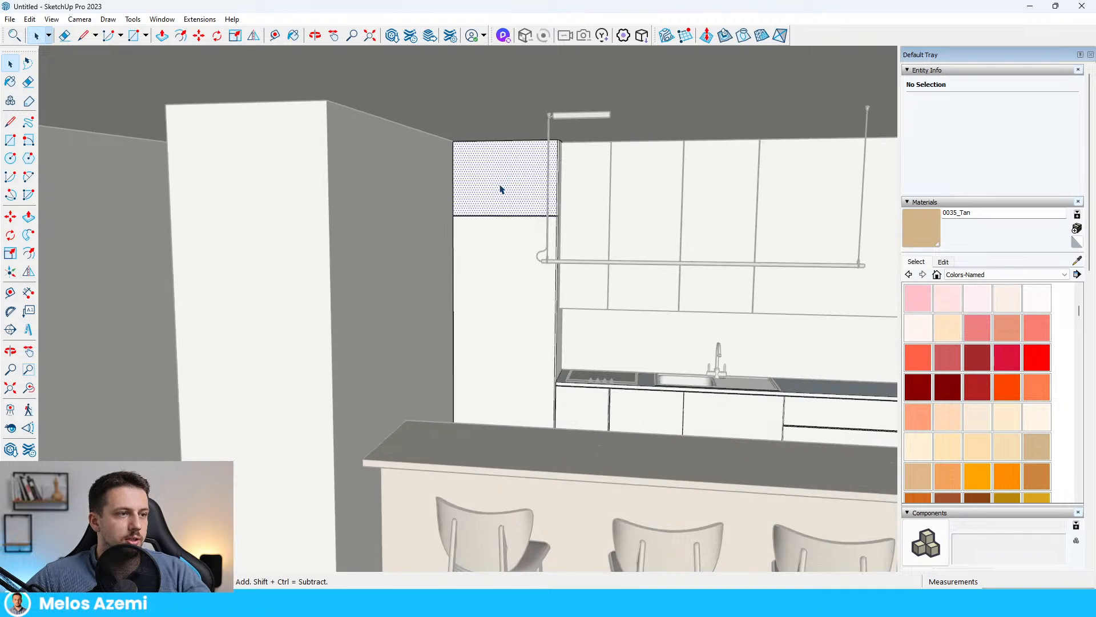
{"action": "scroll", "coordinate": [502, 185], "scroll_direction": "up", "scroll_amount": 3}
{"action": "key", "text": "b"}
{"action": "left_click", "coordinate": [520, 174]}
{"action": "left_click", "coordinate": [505, 333]}
{"action": "left_click", "coordinate": [612, 460]}
{"action": "left_click", "coordinate": [680, 471]}
{"action": "left_click", "coordinate": [782, 477]}
{"action": "middle_click_drag", "start_coordinate": [782, 474], "coordinate": [402, 399], "text": "shift"}
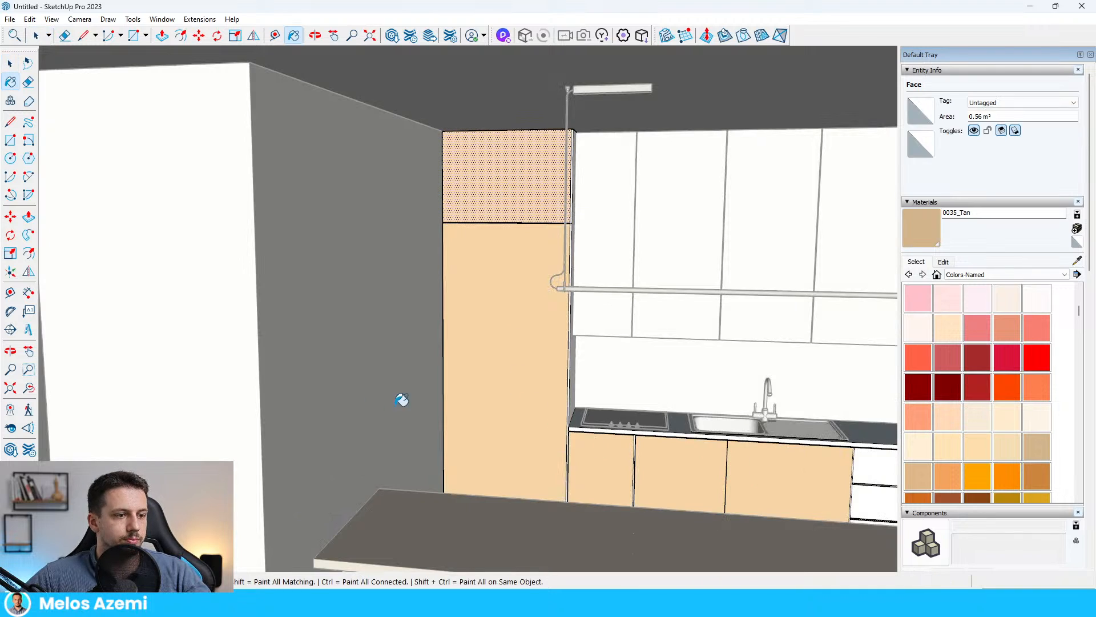
- Paint the three wide drawer fronts of the back base cabinets with 0035_Tan
{"action": "scroll", "coordinate": [682, 449], "scroll_direction": "up", "scroll_amount": 1}
{"action": "left_click", "coordinate": [765, 445]}
{"action": "left_click", "coordinate": [762, 476]}
{"action": "scroll", "coordinate": [764, 452], "scroll_direction": "down", "scroll_amount": 1}
{"action": "middle_click_drag", "start_coordinate": [765, 454], "coordinate": [560, 380], "text": "shift"}
{"action": "scroll", "coordinate": [657, 474], "scroll_direction": "up", "scroll_amount": 1}
{"action": "left_click", "coordinate": [565, 455]}
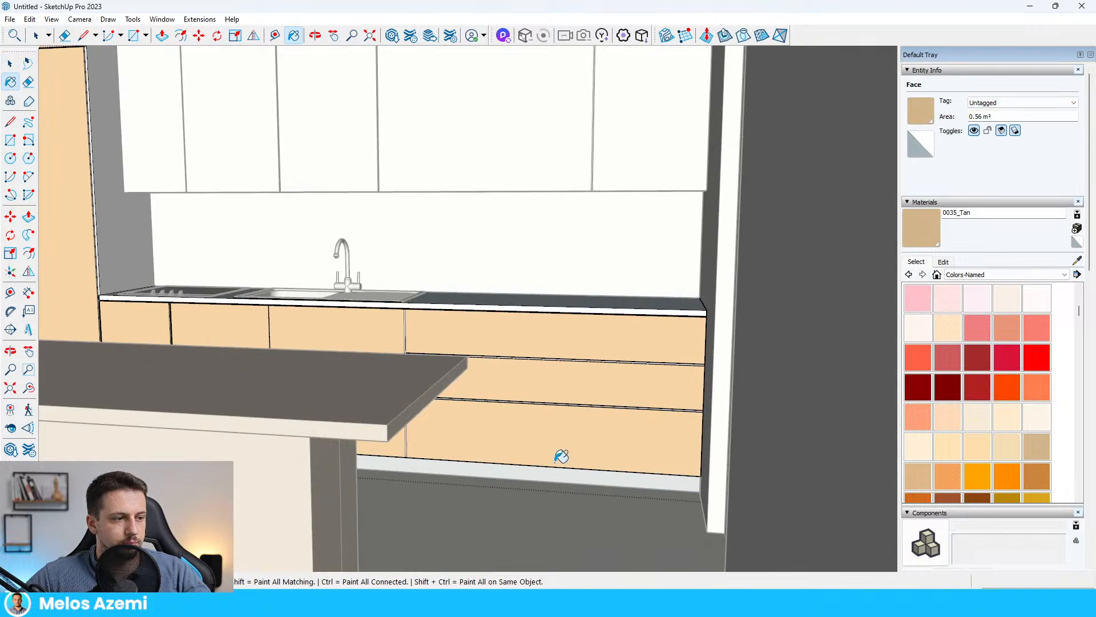
- Paint the recessed horizontal gap between the drawer fronts with 0035_Tan
{"action": "scroll", "coordinate": [409, 451], "scroll_direction": "up", "scroll_amount": 5}
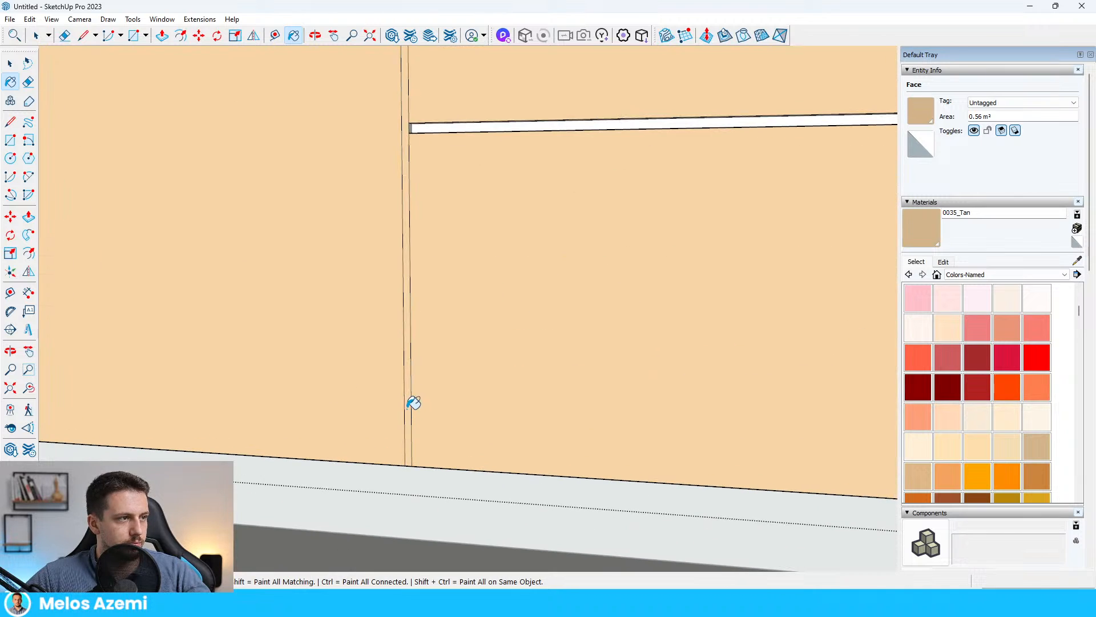
{"action": "mouse_move", "coordinate": [443, 131]}
{"action": "middle_mouse_down"}
{"action": "mouse_move", "coordinate": [431, 142]}
{"action": "mouse_move", "coordinate": [425, 134]}
{"action": "middle_mouse_up"}
{"action": "left_click", "coordinate": [424, 130]}
- Push the narrow vertical strip between the base door and the drawers back level with the recessed gap face
{"action": "key", "text": "space"}
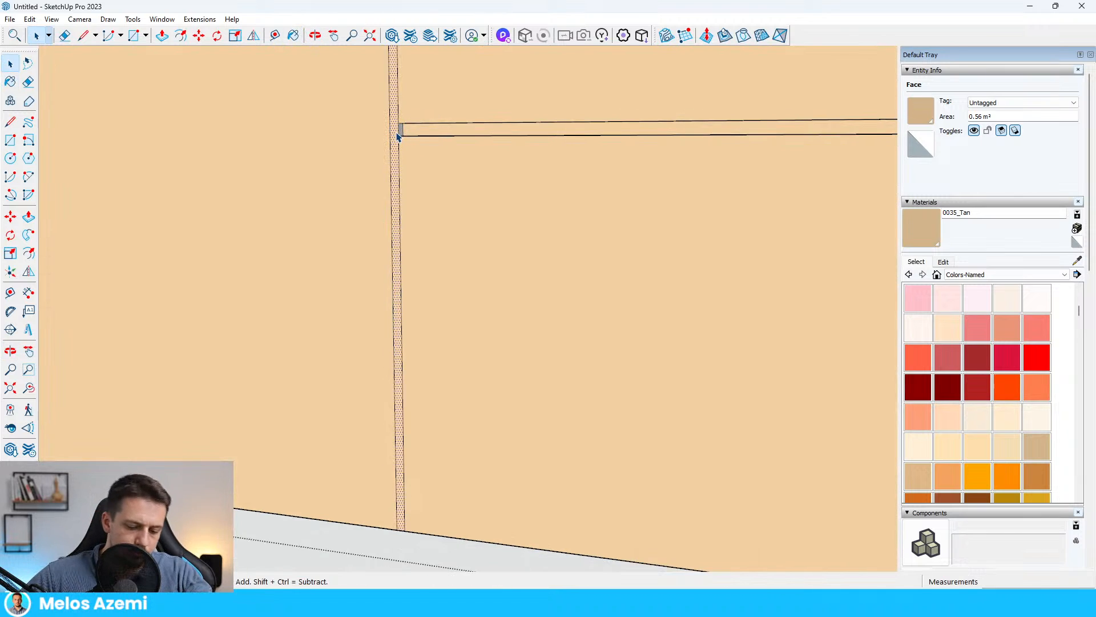
{"action": "scroll", "coordinate": [395, 129], "scroll_direction": "up", "scroll_amount": 3}
{"action": "key", "text": "p"}
{"action": "left_click", "coordinate": [397, 130]}
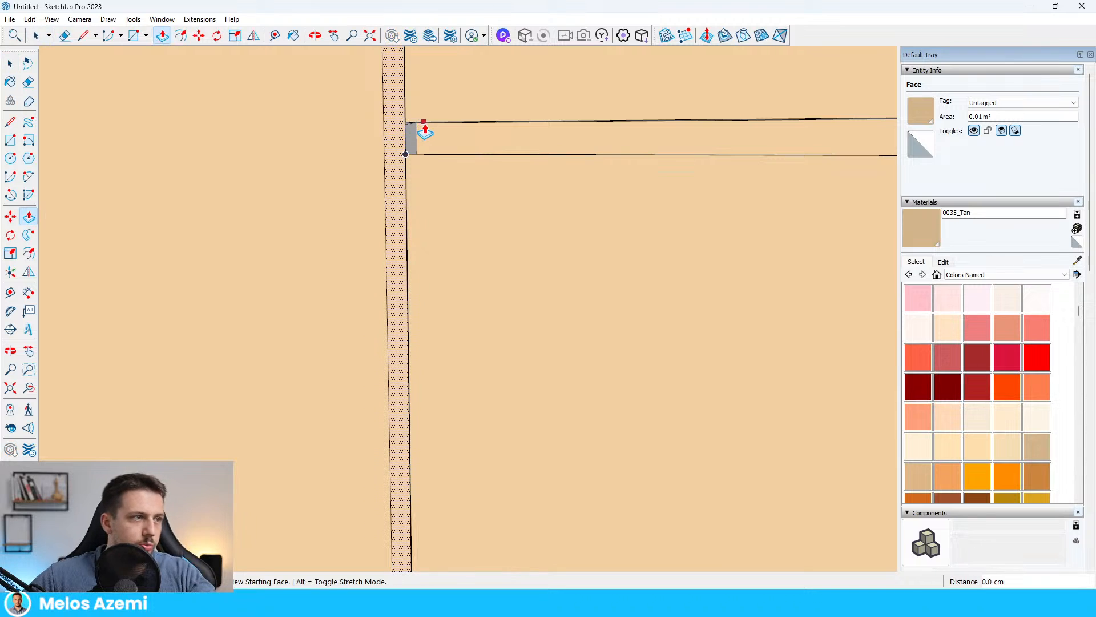
{"action": "left_click", "coordinate": [450, 140]}
{"action": "scroll", "coordinate": [418, 171], "scroll_direction": "down", "scroll_amount": 10}
{"action": "key", "text": "space"}
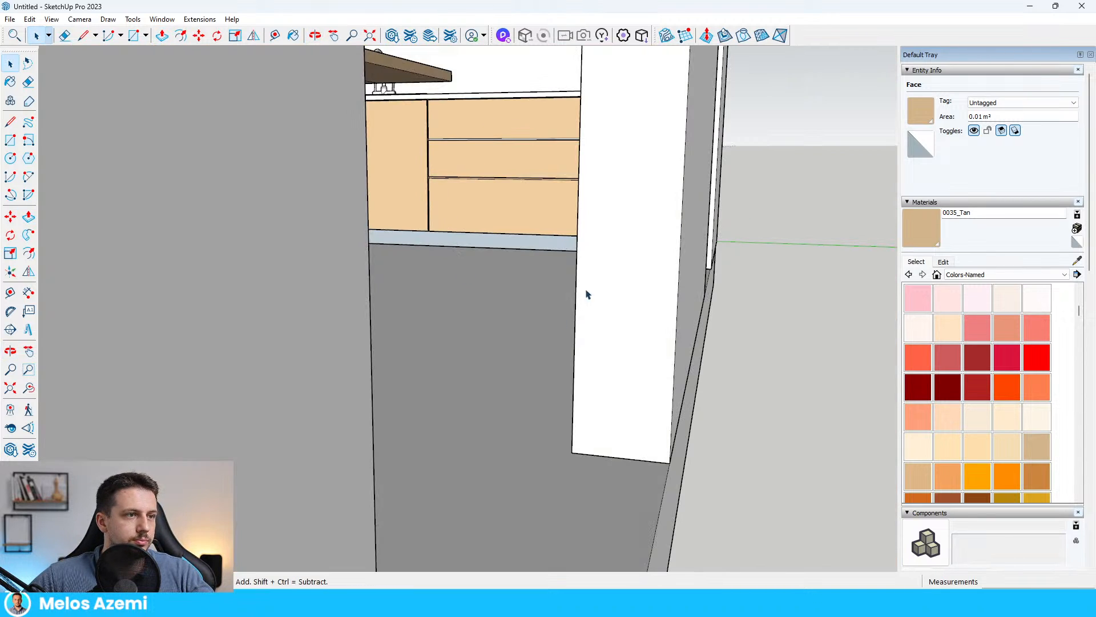
- Paint the cabinet unit's remaining bare parts, including the back worktop and the tall cabinet's side, with 0035_Tan
{"action": "left_click", "coordinate": [587, 294]}
{"action": "scroll", "coordinate": [599, 140], "scroll_direction": "up", "scroll_amount": 8}
{"action": "key", "text": "b"}
{"action": "left_click", "coordinate": [566, 331]}
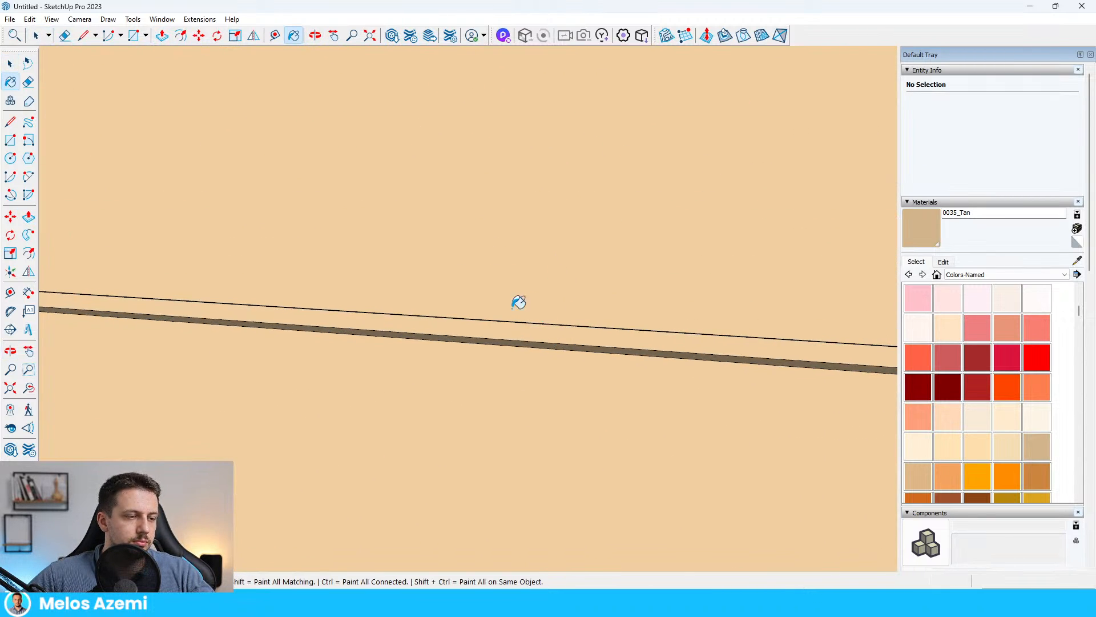
{"action": "scroll", "coordinate": [725, 307], "scroll_direction": "down", "scroll_amount": 5}
{"action": "scroll", "coordinate": [206, 307], "scroll_direction": "up", "scroll_amount": 5}
{"action": "mouse_move", "coordinate": [207, 307]}
{"action": "middle_mouse_down"}
{"action": "mouse_move", "coordinate": [218, 294]}
{"action": "mouse_move", "coordinate": [533, 291]}
{"action": "mouse_move", "coordinate": [340, 203]}
{"action": "middle_mouse_up"}
{"action": "scroll", "coordinate": [534, 291], "scroll_direction": "down", "scroll_amount": 5}
{"action": "scroll", "coordinate": [632, 424], "scroll_direction": "down", "scroll_amount": 4}
{"action": "scroll", "coordinate": [631, 423], "scroll_direction": "down", "scroll_amount": 4}
{"action": "middle_click_drag", "start_coordinate": [614, 330], "coordinate": [388, 288]}
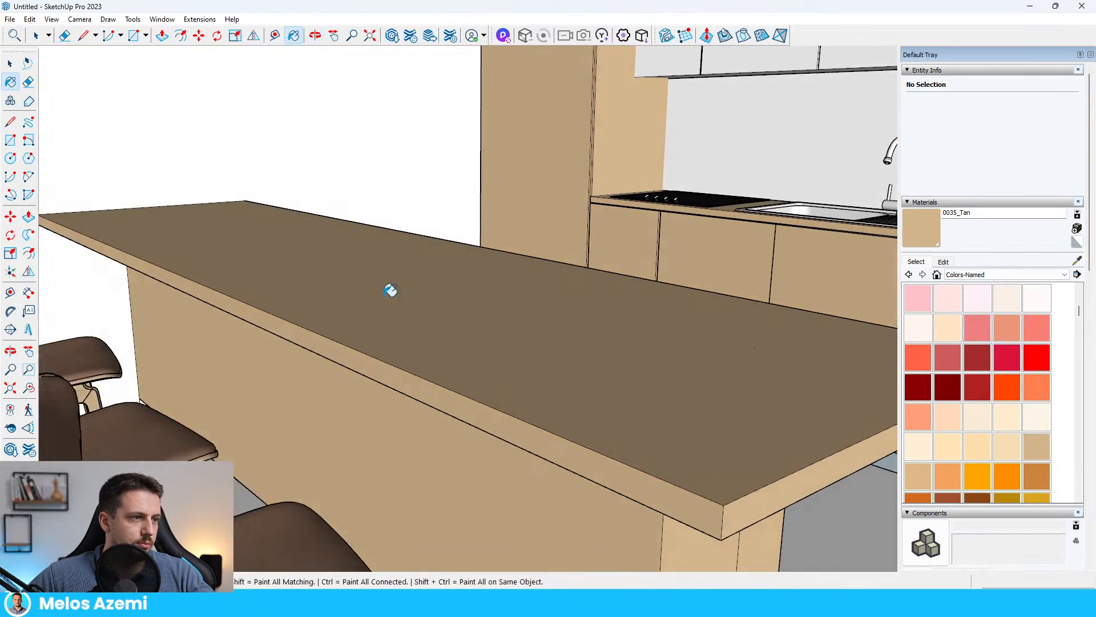
- Paint the back base cabinets' plinth and the room's side walls and columns with 0035_Tan
{"action": "scroll", "coordinate": [623, 260], "scroll_direction": "up", "scroll_amount": 7}
{"action": "scroll", "coordinate": [474, 267], "scroll_direction": "down", "scroll_amount": 3}
{"action": "scroll", "coordinate": [474, 268], "scroll_direction": "down", "scroll_amount": 10}
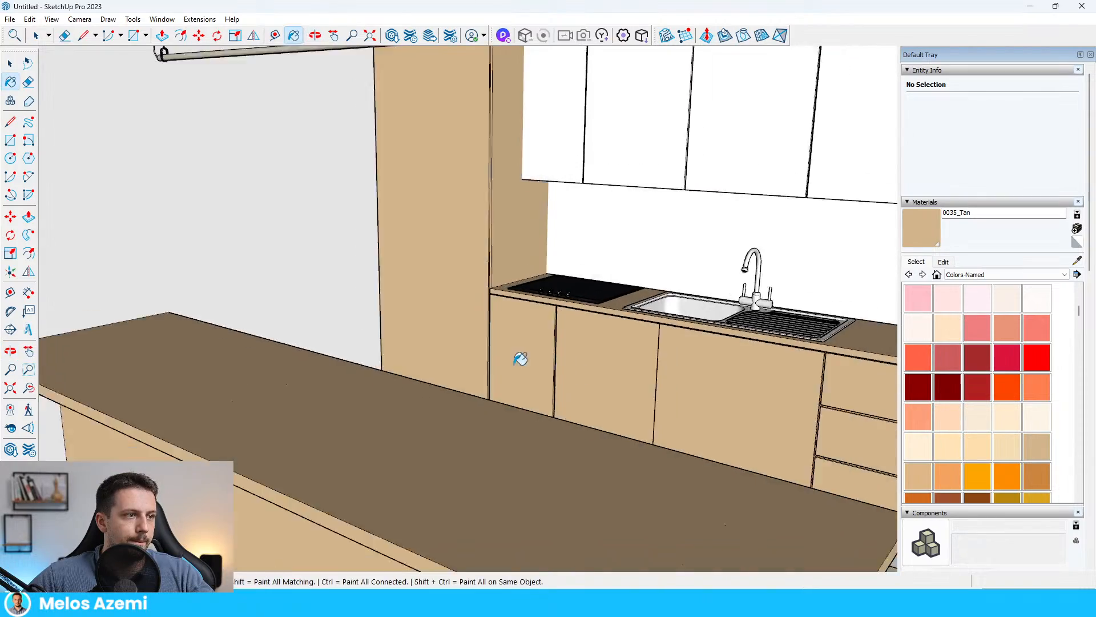
{"action": "scroll", "coordinate": [805, 423], "scroll_direction": "up", "scroll_amount": 8}
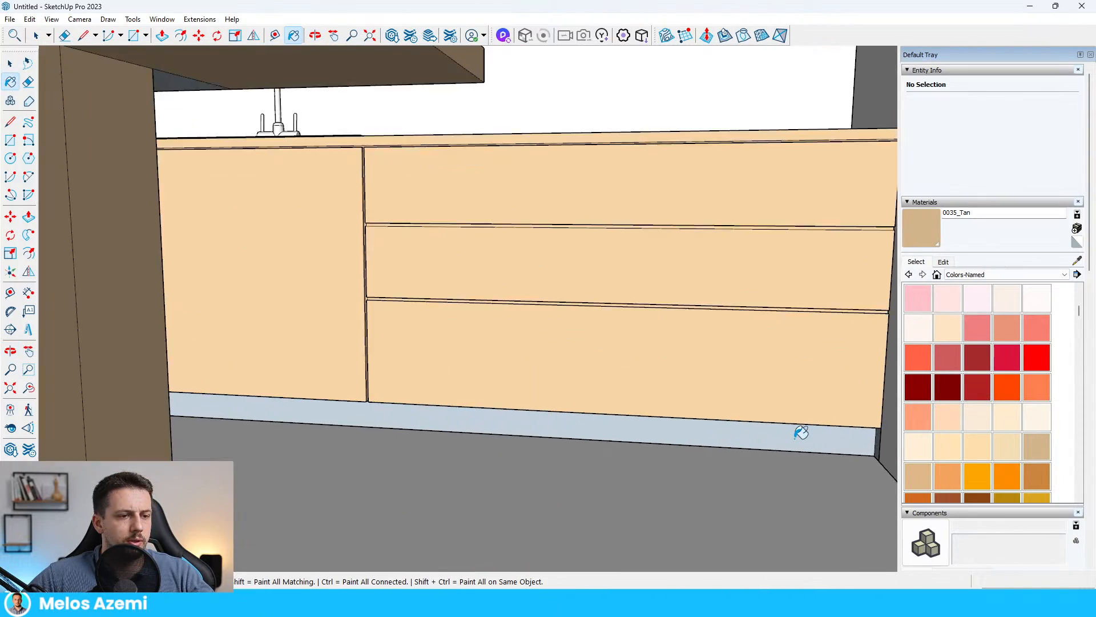
{"action": "middle_click_drag", "start_coordinate": [800, 433], "coordinate": [350, 375]}
{"action": "scroll", "coordinate": [539, 351], "scroll_direction": "down", "scroll_amount": 12}
{"action": "scroll", "coordinate": [538, 351], "scroll_direction": "down", "scroll_amount": 4}
- Compare the upper cabinets' colour in the reference image with the modelled kitchen
{"action": "scroll", "coordinate": [750, 338], "scroll_direction": "up", "scroll_amount": 7}
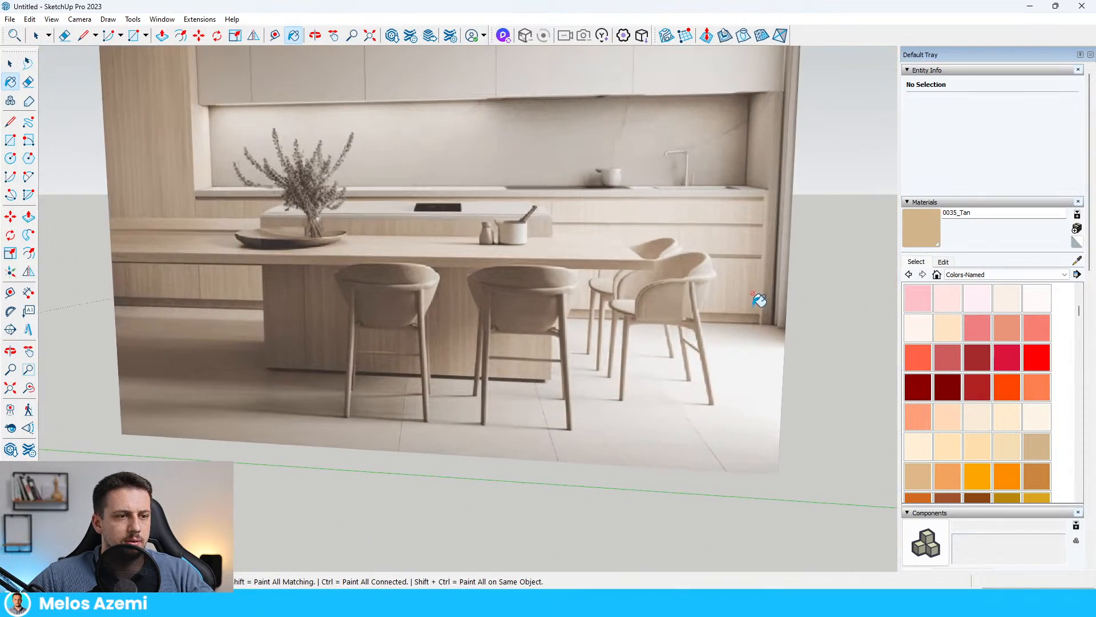
{"action": "scroll", "coordinate": [763, 319], "scroll_direction": "down", "scroll_amount": 3}
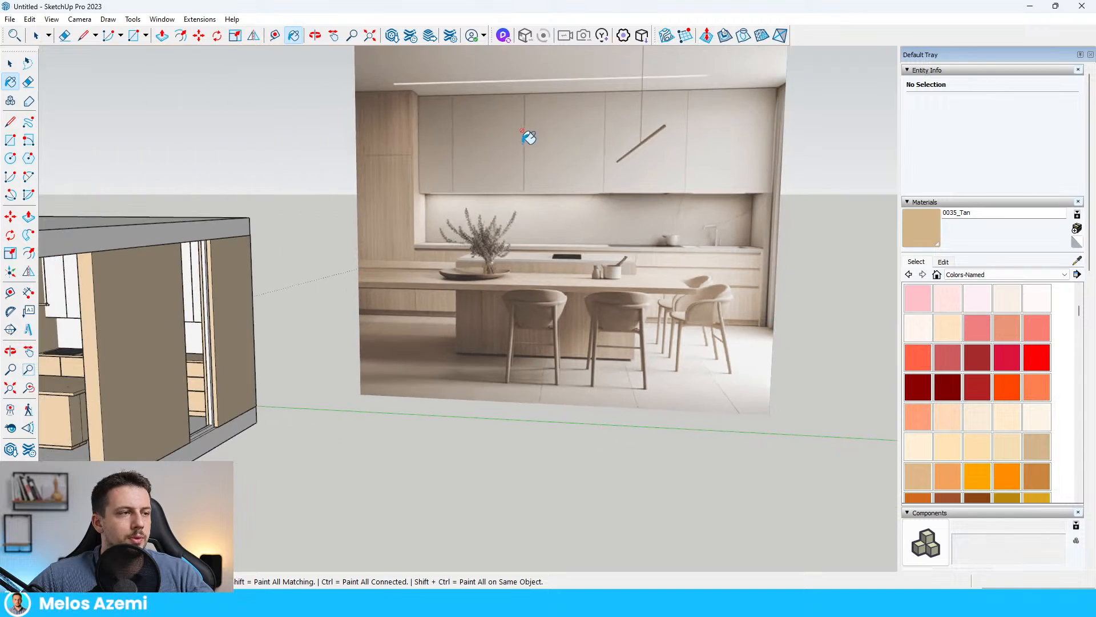
{"action": "scroll", "coordinate": [645, 171], "scroll_direction": "down", "scroll_amount": 3}
{"action": "scroll", "coordinate": [400, 319], "scroll_direction": "up", "scroll_amount": 10}
{"action": "mouse_move", "coordinate": [421, 323]}
{"action": "middle_mouse_down"}
{"action": "mouse_move", "coordinate": [277, 360]}
{"action": "mouse_move", "coordinate": [274, 345]}
{"action": "mouse_move", "coordinate": [404, 333]}
{"action": "middle_mouse_up"}
{"action": "scroll", "coordinate": [405, 333], "scroll_direction": "down", "scroll_amount": 5}
{"action": "scroll", "coordinate": [478, 262], "scroll_direction": "down", "scroll_amount": 2}
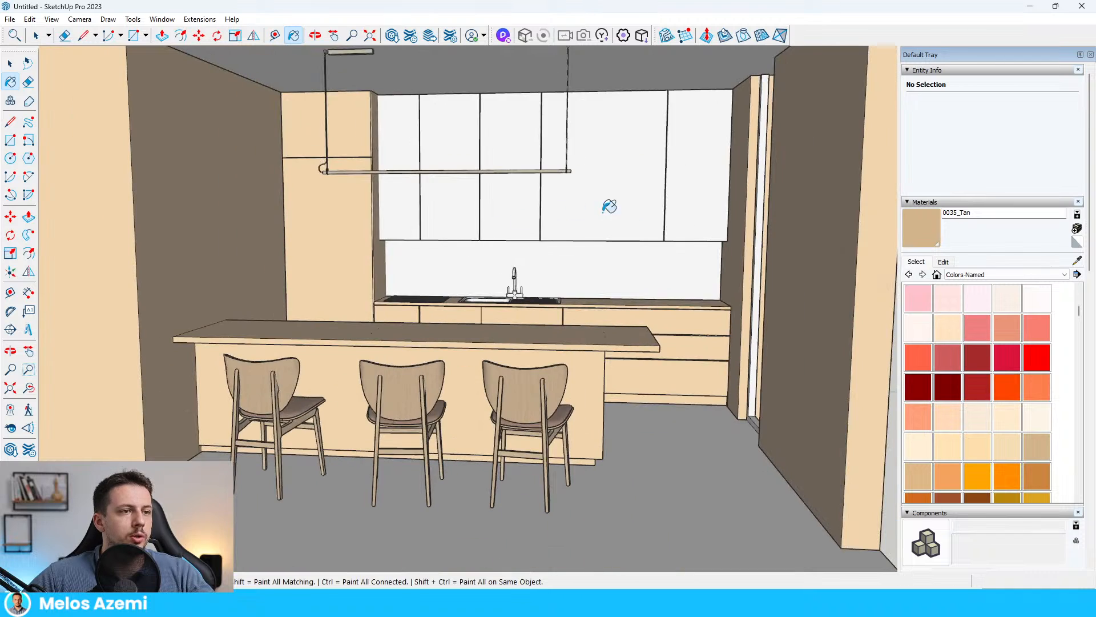
- Paint the upper wall cabinets, including their underside, with 0029_BlanchedAlmond
{"action": "left_click", "coordinate": [1030, 427]}
{"action": "scroll", "coordinate": [673, 188], "scroll_direction": "up", "scroll_amount": 5}
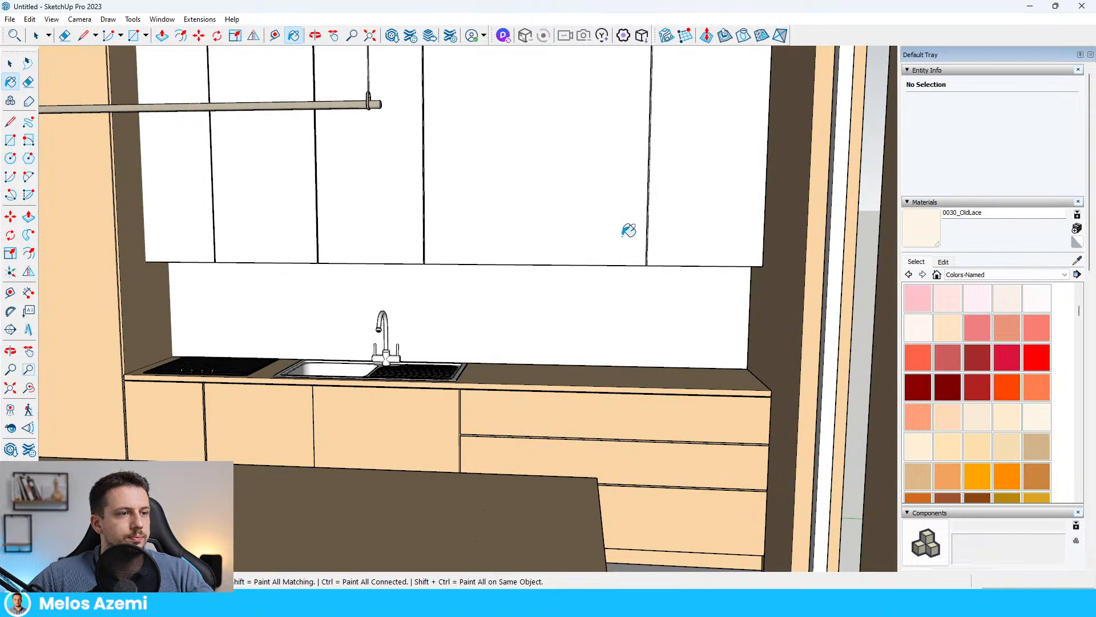
{"action": "left_click", "coordinate": [1012, 420]}
{"action": "left_click", "coordinate": [637, 196]}
{"action": "key", "text": "space"}
{"action": "mouse_move", "coordinate": [582, 233]}
{"action": "middle_mouse_down"}
{"action": "mouse_move", "coordinate": [511, 173]}
{"action": "mouse_move", "coordinate": [544, 185]}
{"action": "middle_mouse_up"}
{"action": "key", "text": "b"}
{"action": "scroll", "coordinate": [629, 266], "scroll_direction": "up", "scroll_amount": 6}
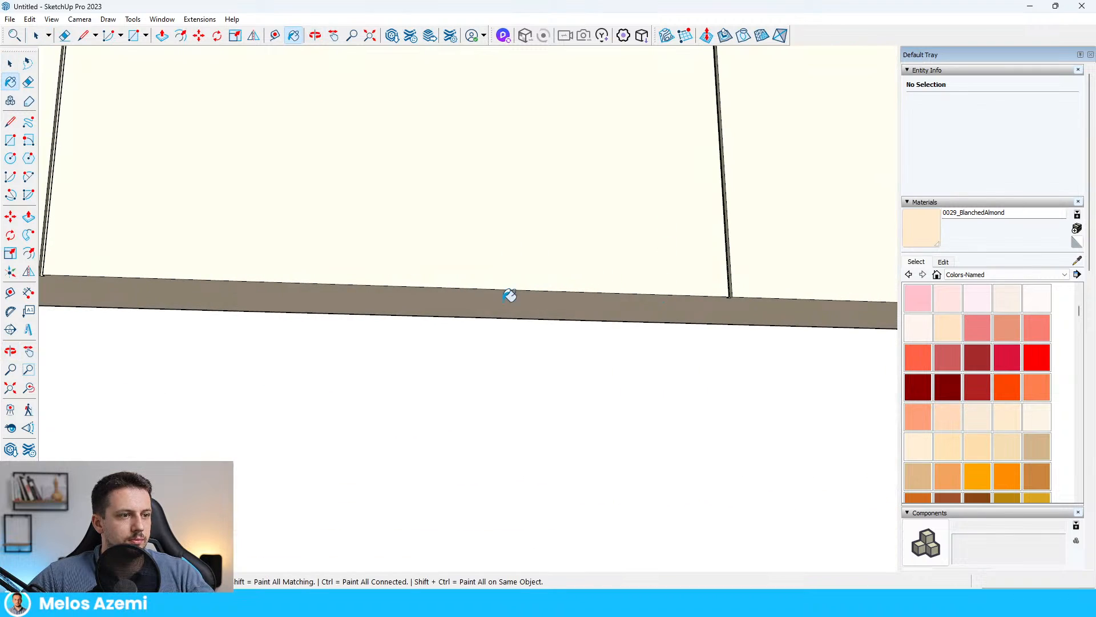
{"action": "scroll", "coordinate": [510, 295], "scroll_direction": "down", "scroll_amount": 12}
{"action": "key", "text": "space"}
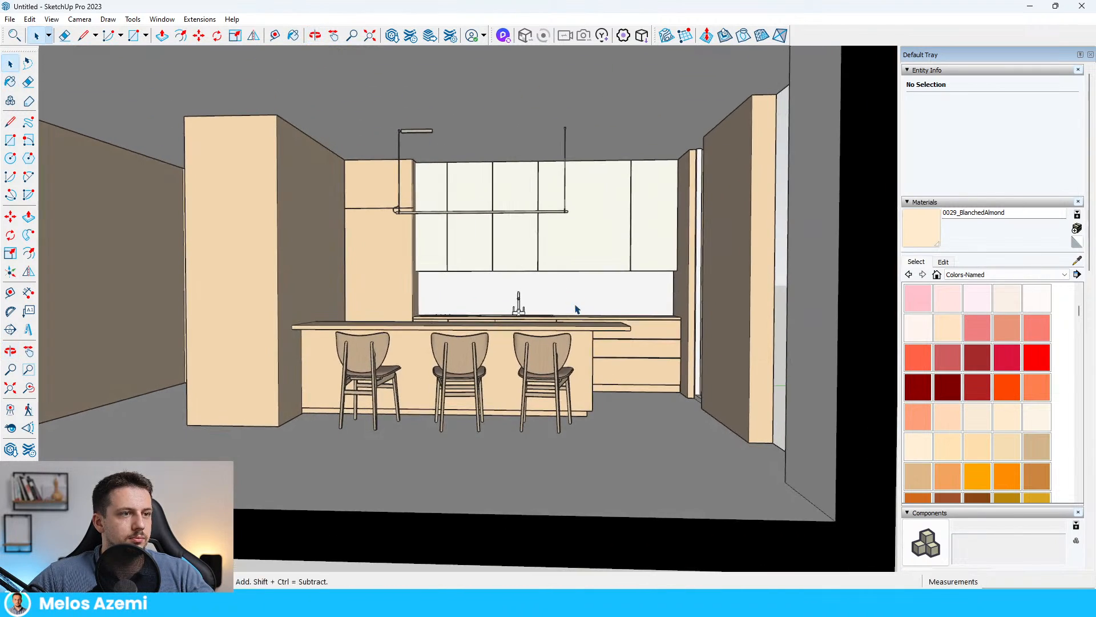
- Paint the room's ceiling with 0008_LavenderBlush
{"action": "left_click", "coordinate": [978, 297]}
{"action": "key", "text": "space"}
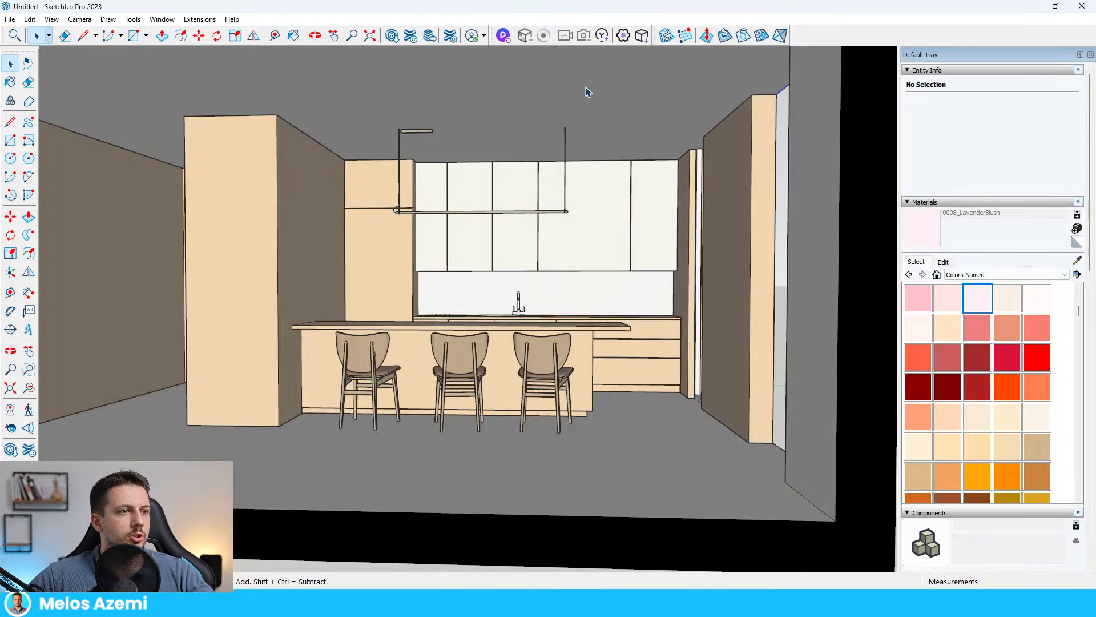
{"action": "triple_click", "coordinate": [585, 92]}
{"action": "key", "text": "b"}
{"action": "left_click", "coordinate": [635, 83]}
{"action": "key", "text": "space"}
{"action": "left_click", "coordinate": [655, 172]}
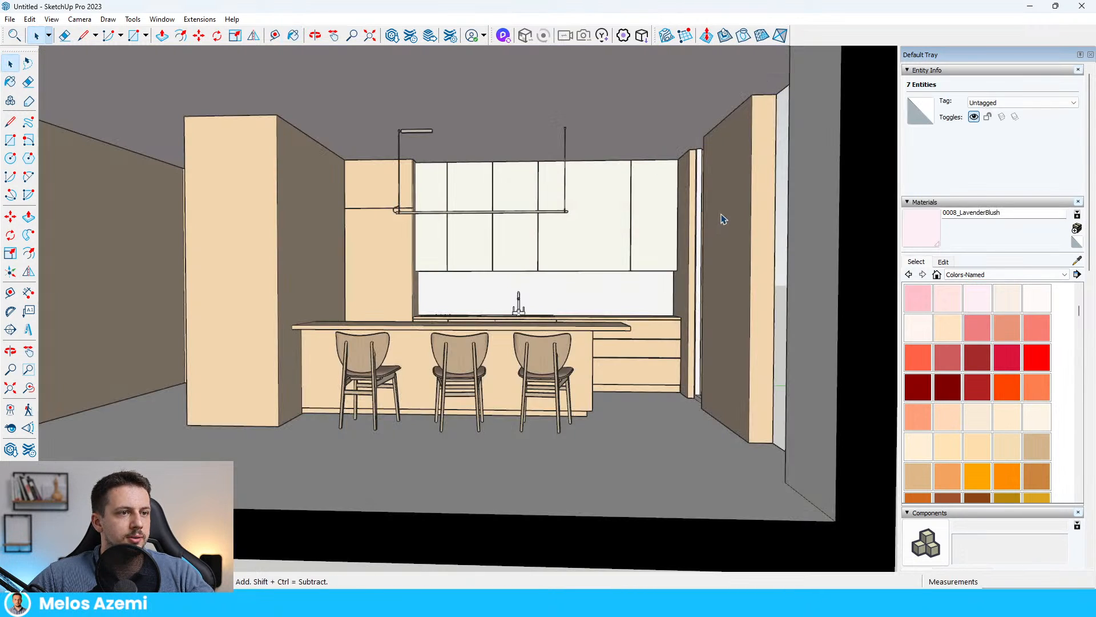
- Paint the room's window-side wall and column with 0008_LavenderBlush
{"action": "triple_click", "coordinate": [721, 217]}
{"action": "scroll", "coordinate": [713, 274], "scroll_direction": "up", "scroll_amount": 8}
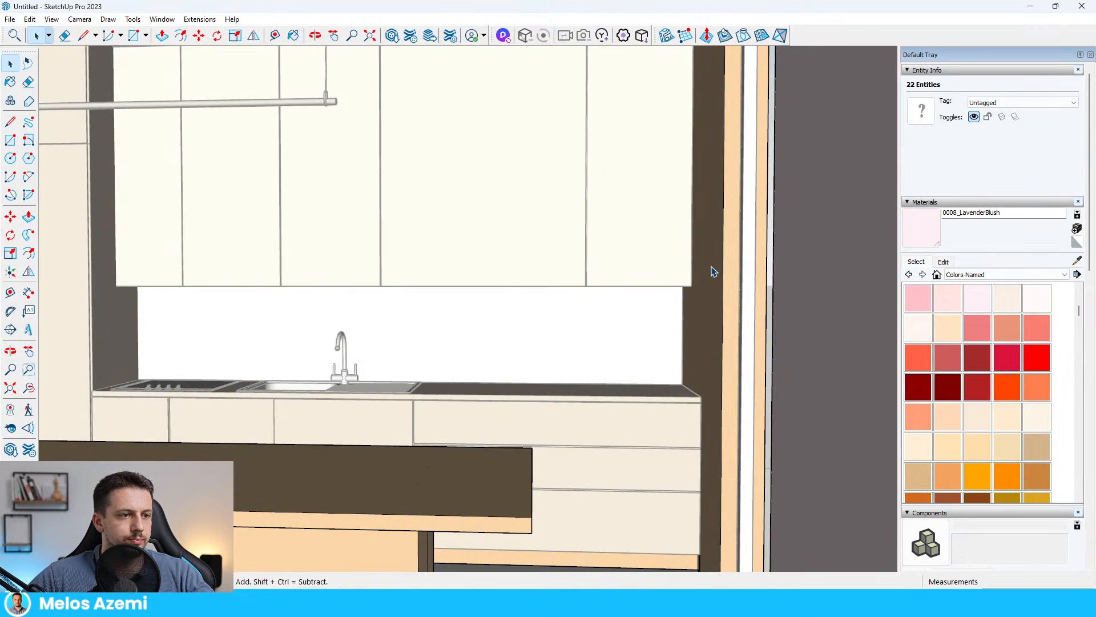
{"action": "left_click", "coordinate": [727, 294]}
{"action": "scroll", "coordinate": [724, 297], "scroll_direction": "down", "scroll_amount": 8}
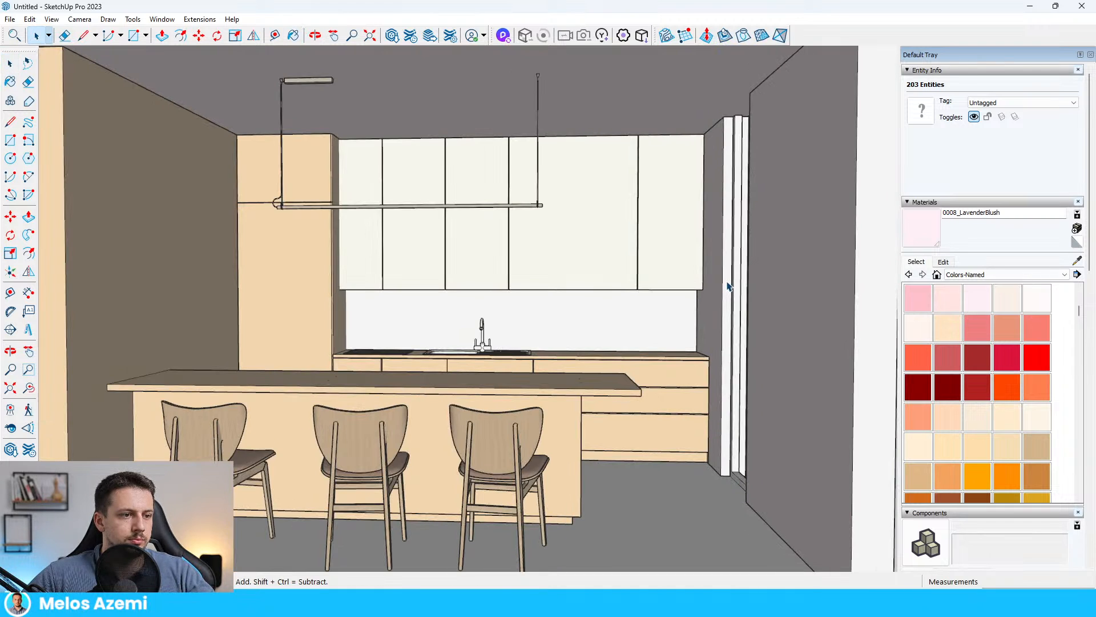
{"action": "scroll", "coordinate": [728, 290], "scroll_direction": "down", "scroll_amount": 3}
- Paint the columns beside the kitchen island and the long side wall opposite the windows with 0008_LavenderBlush
{"action": "double_click", "coordinate": [355, 274]}
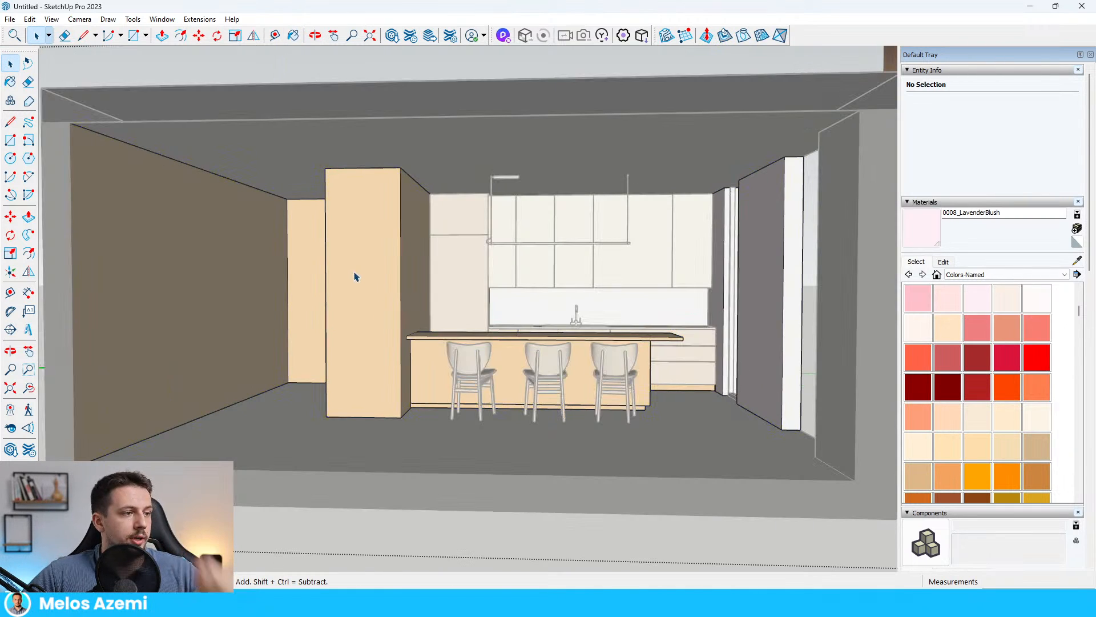
{"action": "triple_click", "coordinate": [365, 278]}
{"action": "left_click", "coordinate": [374, 281]}
{"action": "key", "text": "b"}
{"action": "left_click", "coordinate": [379, 272]}
{"action": "left_click", "coordinate": [412, 264]}
{"action": "left_click", "coordinate": [311, 326]}
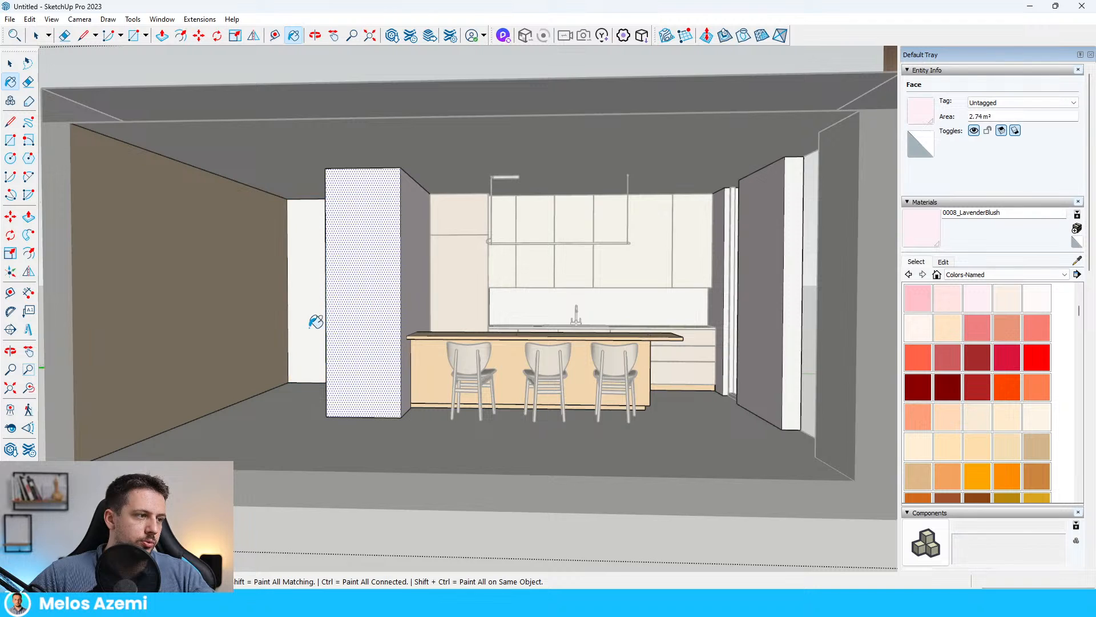
{"action": "left_click", "coordinate": [195, 372]}
{"action": "key", "text": "space"}
{"action": "left_click", "coordinate": [464, 328]}
- Compare the modelled kitchen's worktop and cabinet colours with the reference image
{"action": "mouse_move", "coordinate": [510, 290]}
{"action": "middle_mouse_down"}
{"action": "mouse_move", "coordinate": [450, 376]}
{"action": "mouse_move", "coordinate": [455, 361]}
{"action": "middle_mouse_up"}
{"action": "scroll", "coordinate": [366, 262], "scroll_direction": "down", "scroll_amount": 3}
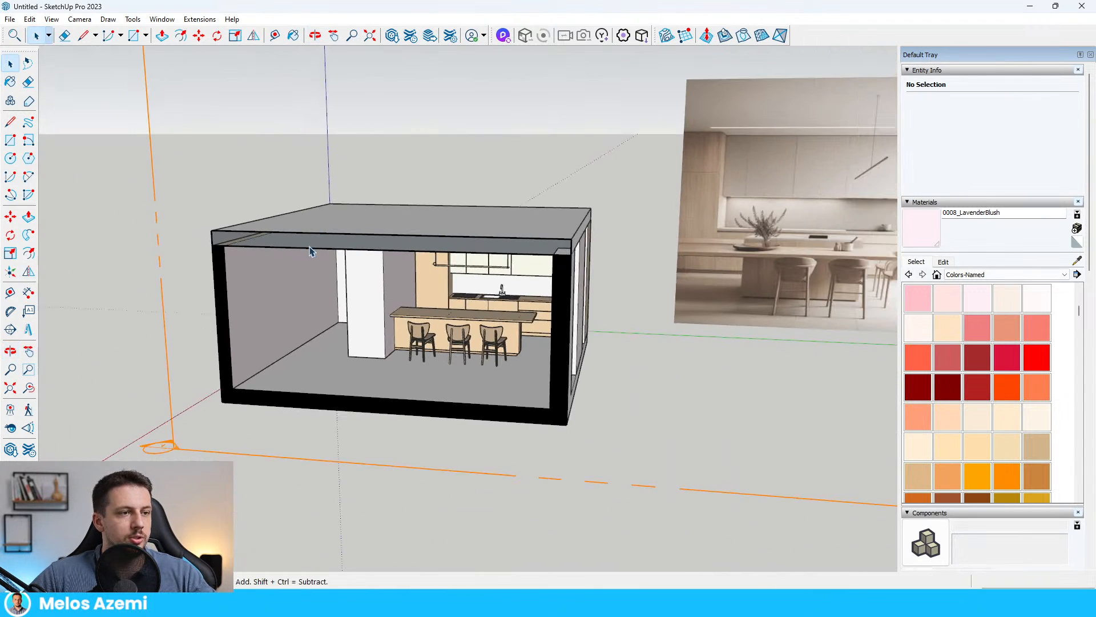
{"action": "middle_click_drag", "start_coordinate": [212, 407], "coordinate": [342, 343]}
{"action": "scroll", "coordinate": [483, 300], "scroll_direction": "up", "scroll_amount": 6}
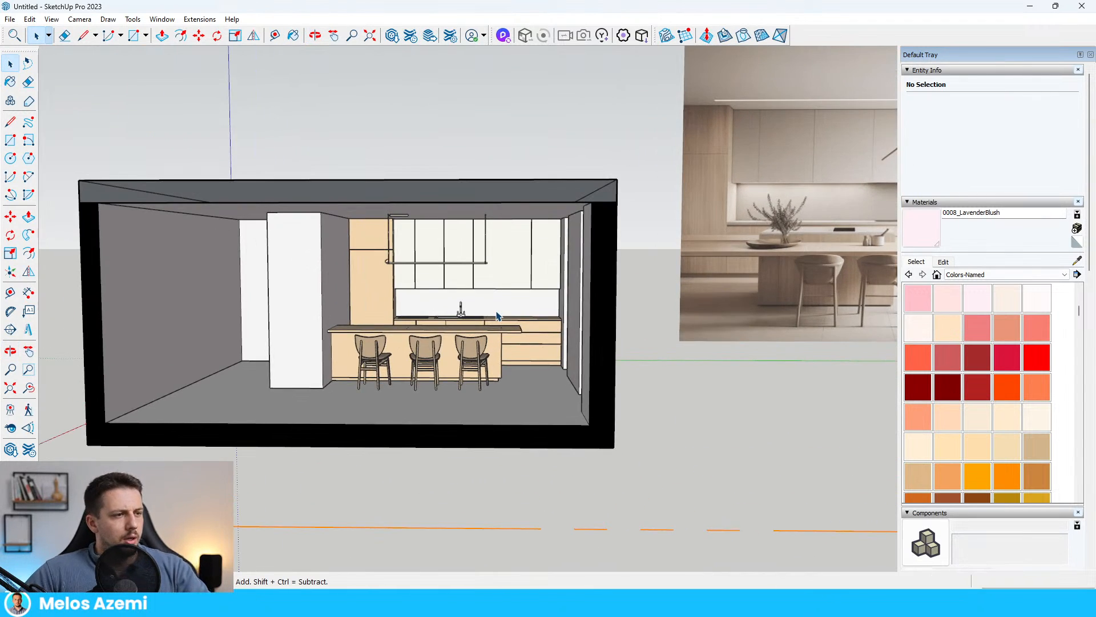
{"action": "scroll", "coordinate": [482, 299], "scroll_direction": "down", "scroll_amount": 4}
{"action": "scroll", "coordinate": [543, 354], "scroll_direction": "up", "scroll_amount": 6}
{"action": "middle_click_drag", "start_coordinate": [543, 355], "coordinate": [484, 272]}
{"action": "scroll", "coordinate": [485, 338], "scroll_direction": "up", "scroll_amount": 4}
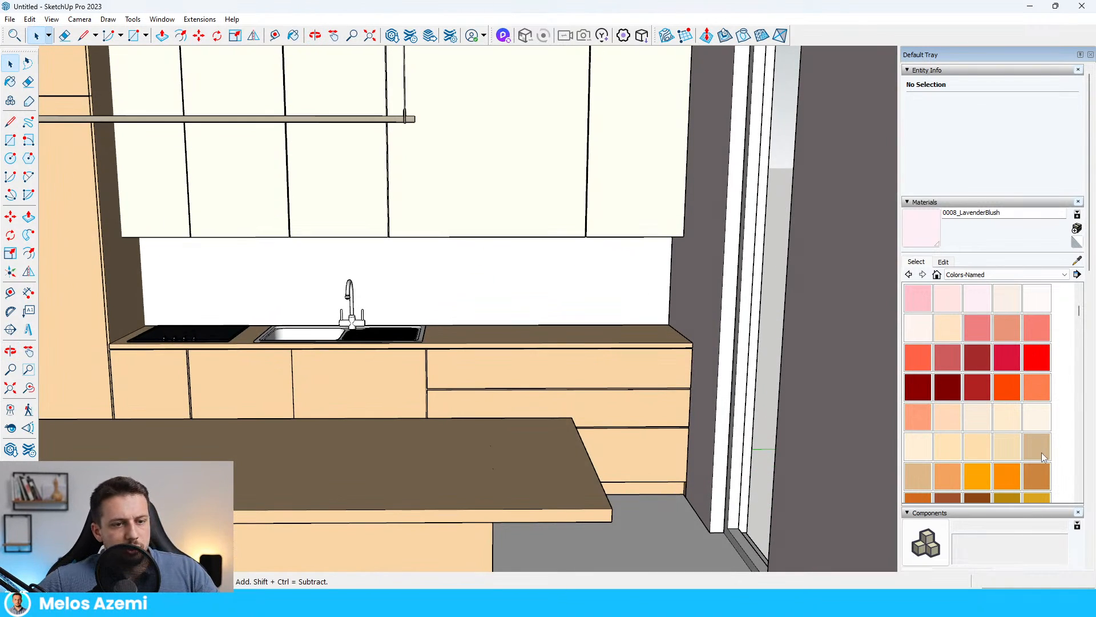
- Paint the back worktop, including its front edge, with 0048_PaleGoldenrod
{"action": "scroll", "coordinate": [1040, 457], "scroll_direction": "down", "scroll_amount": 3}
{"action": "left_click", "coordinate": [991, 453]}
{"action": "scroll", "coordinate": [624, 331], "scroll_direction": "up", "scroll_amount": 10}
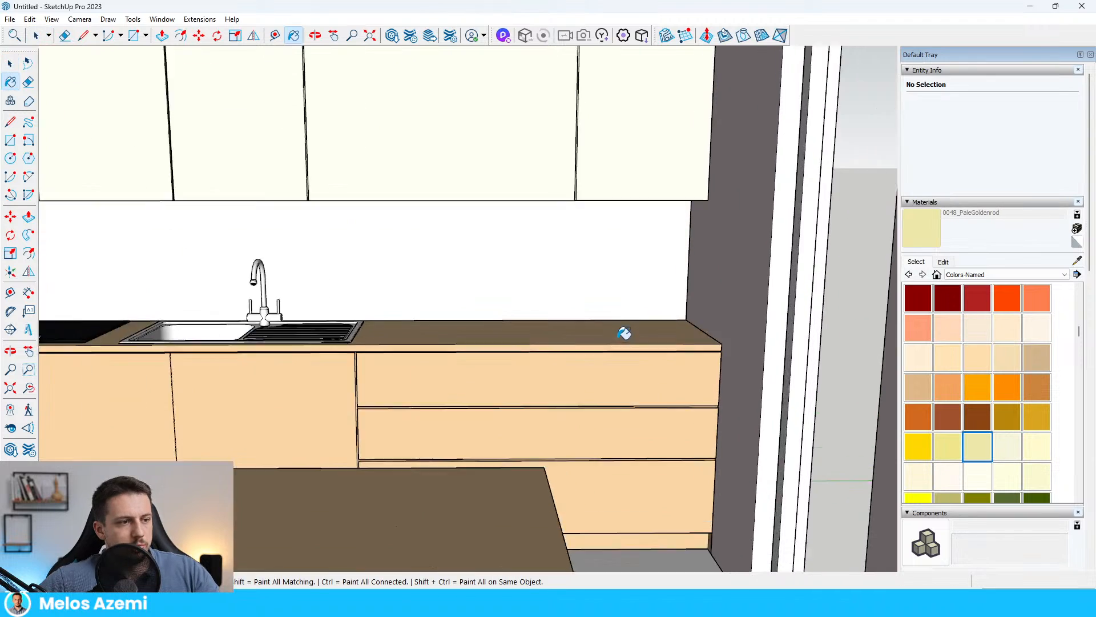
{"action": "scroll", "coordinate": [742, 354], "scroll_direction": "down", "scroll_amount": 6}
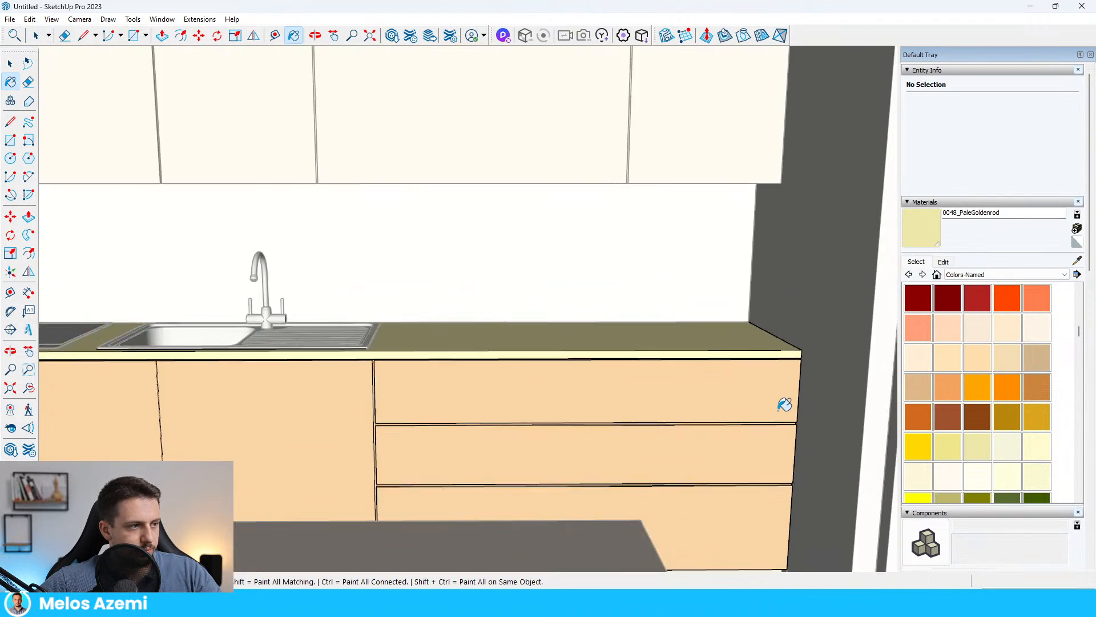
{"action": "scroll", "coordinate": [562, 320], "scroll_direction": "up", "scroll_amount": 6}
{"action": "scroll", "coordinate": [742, 243], "scroll_direction": "up", "scroll_amount": 5}
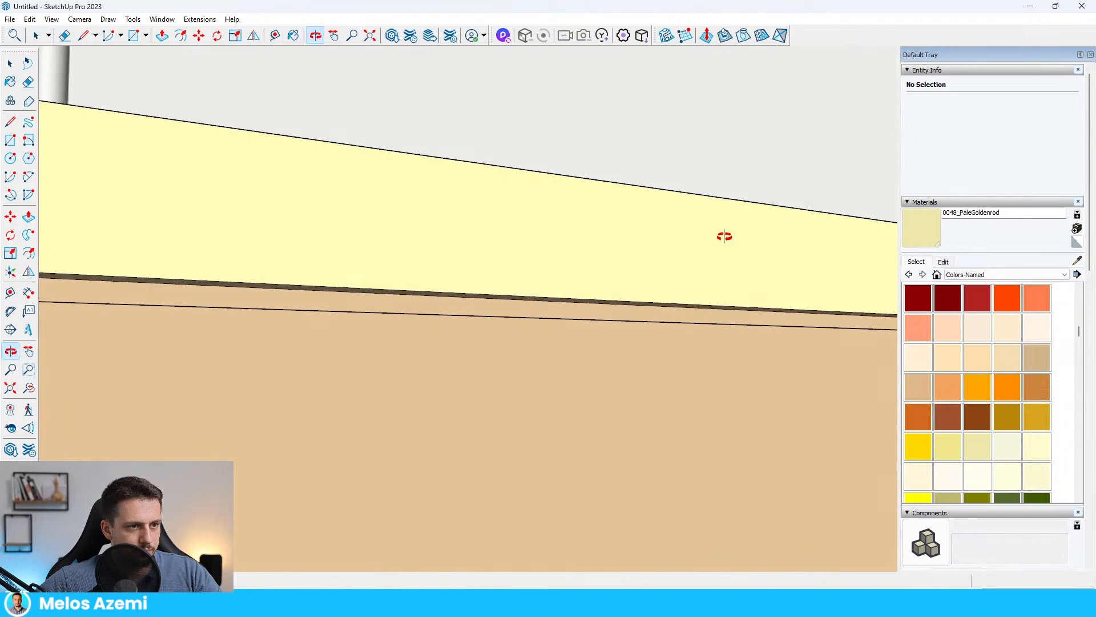
{"action": "left_click", "coordinate": [646, 296]}
{"action": "scroll", "coordinate": [680, 220], "scroll_direction": "down", "scroll_amount": 5}
{"action": "key", "text": "space"}
- Paint the backsplash between the worktop and the upper cabinets with 0048_PaleGoldenrod
{"action": "mouse_move", "coordinate": [680, 221]}
{"action": "middle_mouse_down"}
{"action": "mouse_move", "coordinate": [482, 392]}
{"action": "mouse_move", "coordinate": [470, 318]}
{"action": "middle_mouse_up"}
{"action": "scroll", "coordinate": [482, 393], "scroll_direction": "down", "scroll_amount": 4}
{"action": "scroll", "coordinate": [591, 401], "scroll_direction": "up", "scroll_amount": 2}
{"action": "scroll", "coordinate": [591, 402], "scroll_direction": "down", "scroll_amount": 4}
{"action": "scroll", "coordinate": [495, 222], "scroll_direction": "down", "scroll_amount": 6}
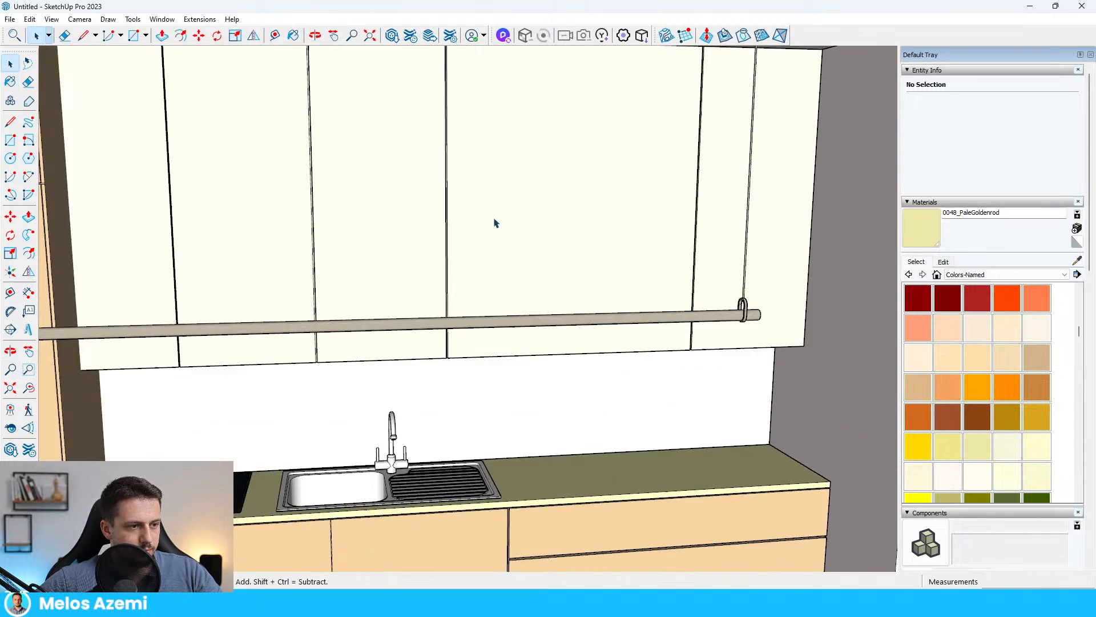
{"action": "double_click", "coordinate": [555, 357]}
{"action": "left_click", "coordinate": [481, 360]}
{"action": "key", "text": "b"}
{"action": "left_click", "coordinate": [506, 344]}
{"action": "key", "text": "space"}
{"action": "key", "text": "Escape"}
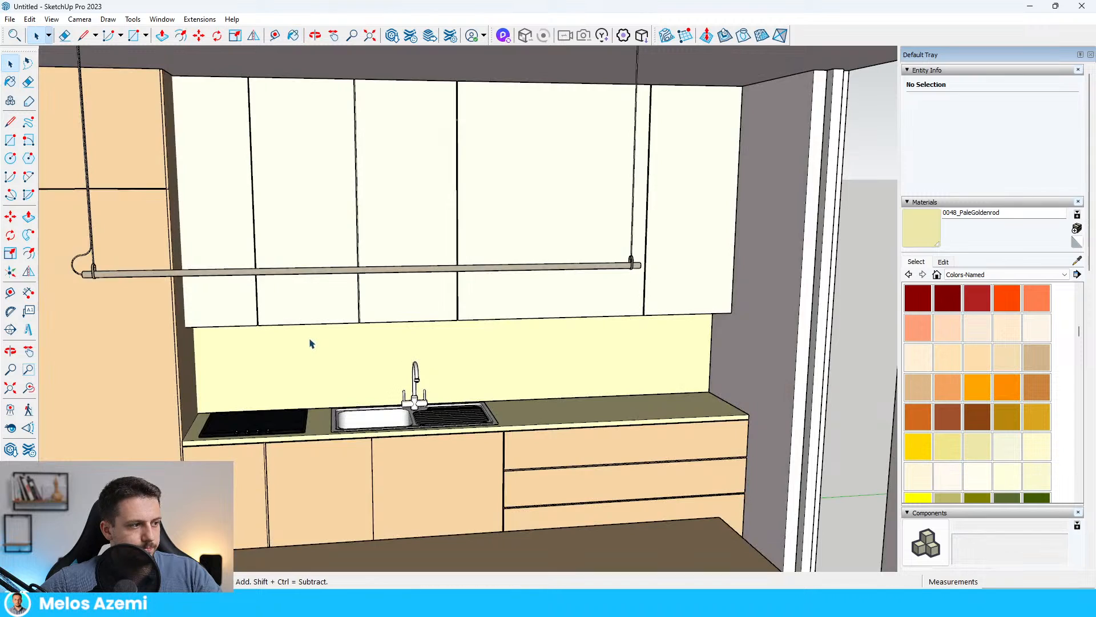
- Compare the painted kitchen's materials and layout with the reference image from several viewpoints
{"action": "middle_click_drag", "start_coordinate": [310, 340], "coordinate": [230, 300]}
{"action": "scroll", "coordinate": [231, 300], "scroll_direction": "down", "scroll_amount": 4}
{"action": "scroll", "coordinate": [240, 297], "scroll_direction": "down", "scroll_amount": 3}
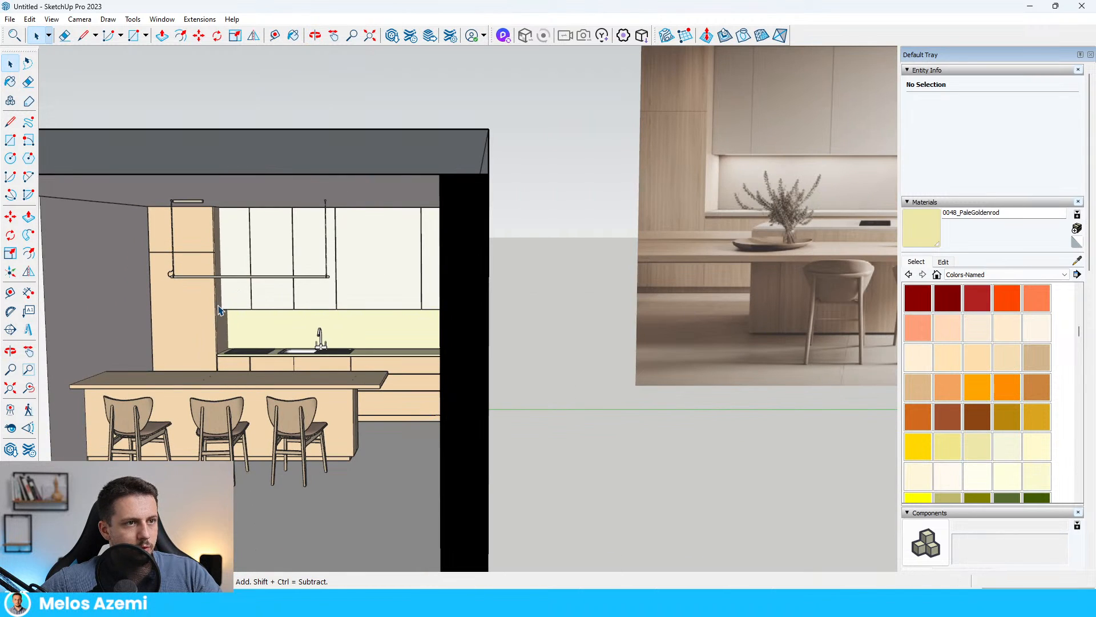
{"action": "scroll", "coordinate": [219, 309], "scroll_direction": "down", "scroll_amount": 5}
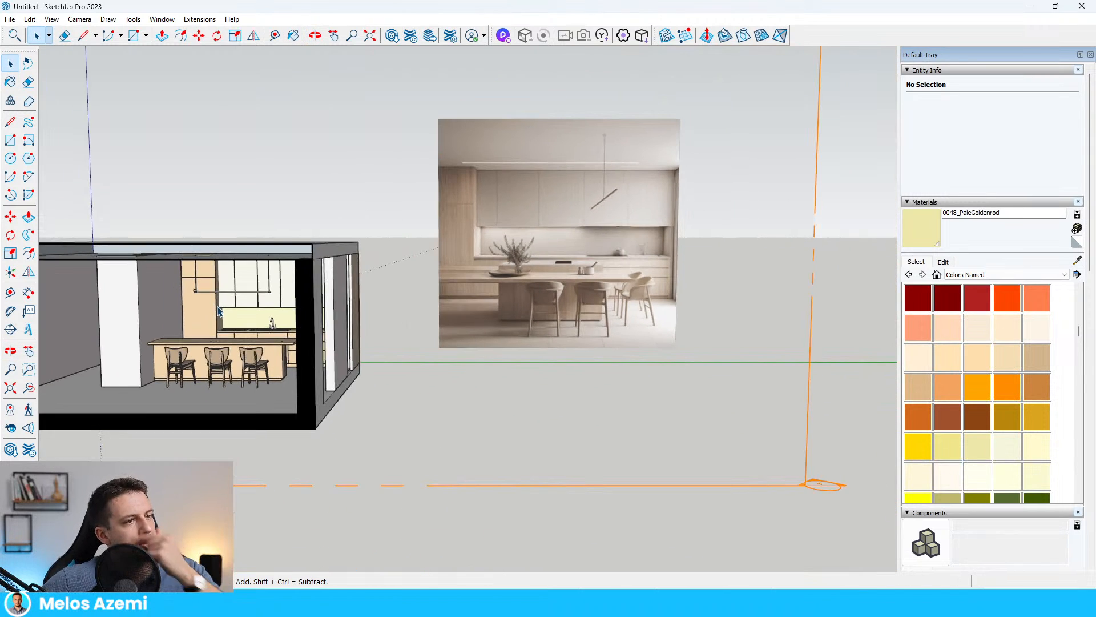
{"action": "scroll", "coordinate": [250, 304], "scroll_direction": "up", "scroll_amount": 5}
{"action": "middle_click_drag", "start_coordinate": [250, 303], "coordinate": [206, 307]}
{"action": "scroll", "coordinate": [207, 309], "scroll_direction": "down", "scroll_amount": 3}
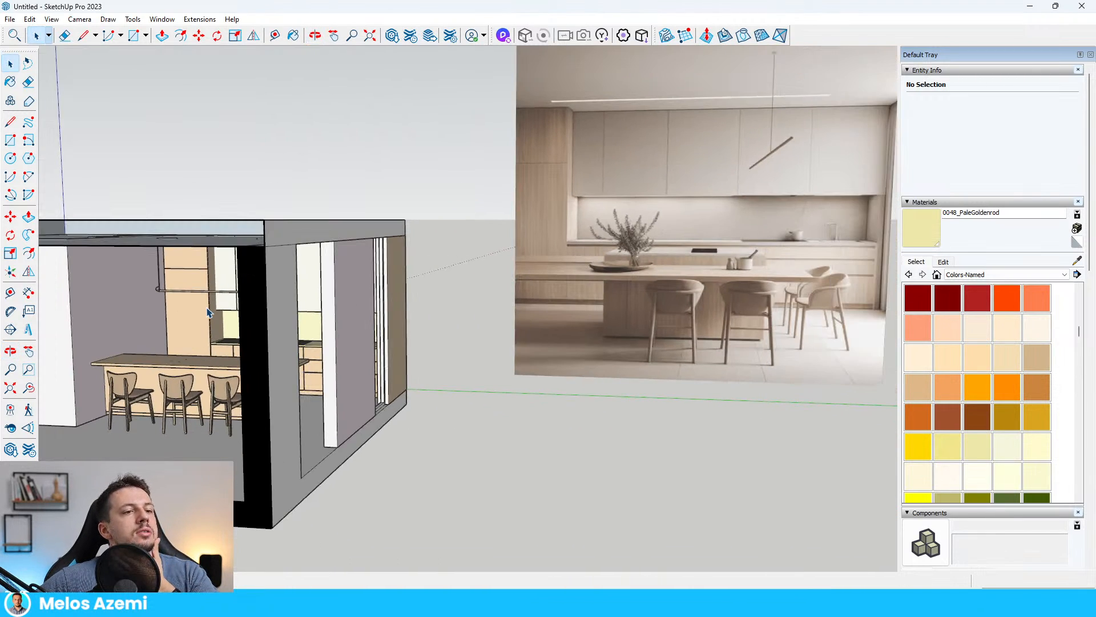
{"action": "scroll", "coordinate": [220, 355], "scroll_direction": "up", "scroll_amount": 6}
{"action": "scroll", "coordinate": [346, 336], "scroll_direction": "down", "scroll_amount": 7}
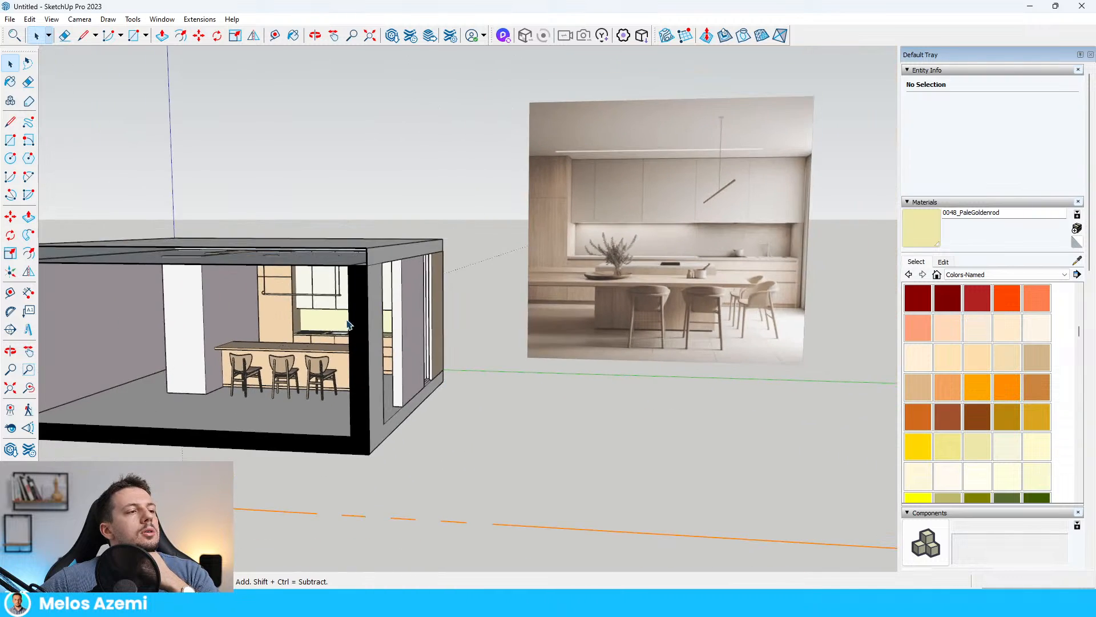
{"action": "middle_click_drag", "start_coordinate": [348, 321], "coordinate": [471, 272]}
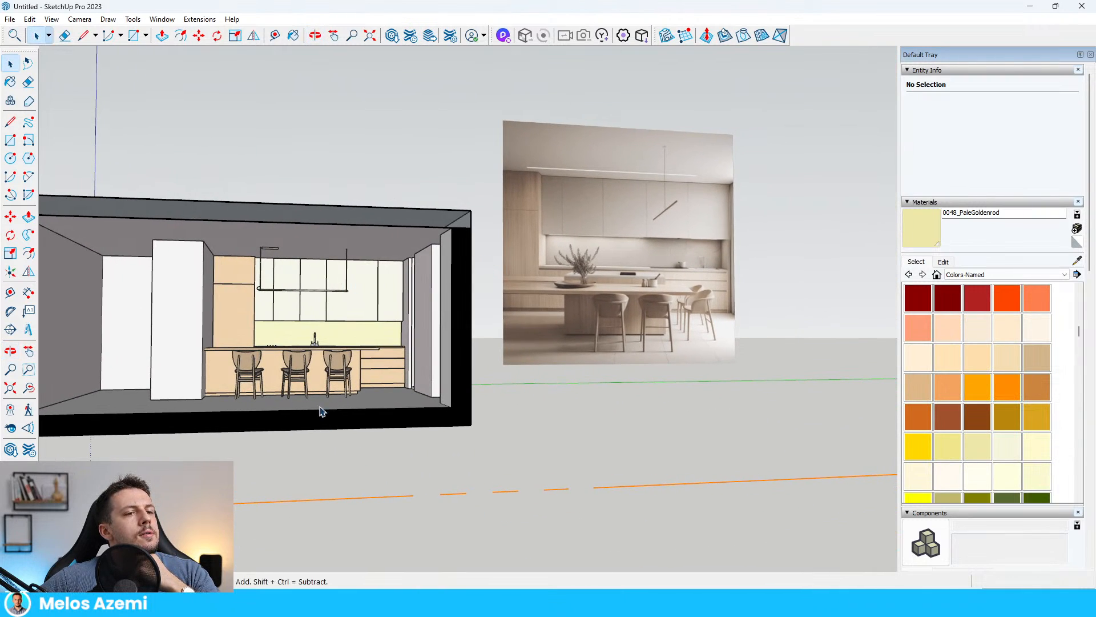
{"action": "scroll", "coordinate": [314, 343], "scroll_direction": "up", "scroll_amount": 5}
{"action": "middle_click_drag", "start_coordinate": [313, 344], "coordinate": [318, 427]}
{"action": "scroll", "coordinate": [342, 386], "scroll_direction": "down", "scroll_amount": 4}
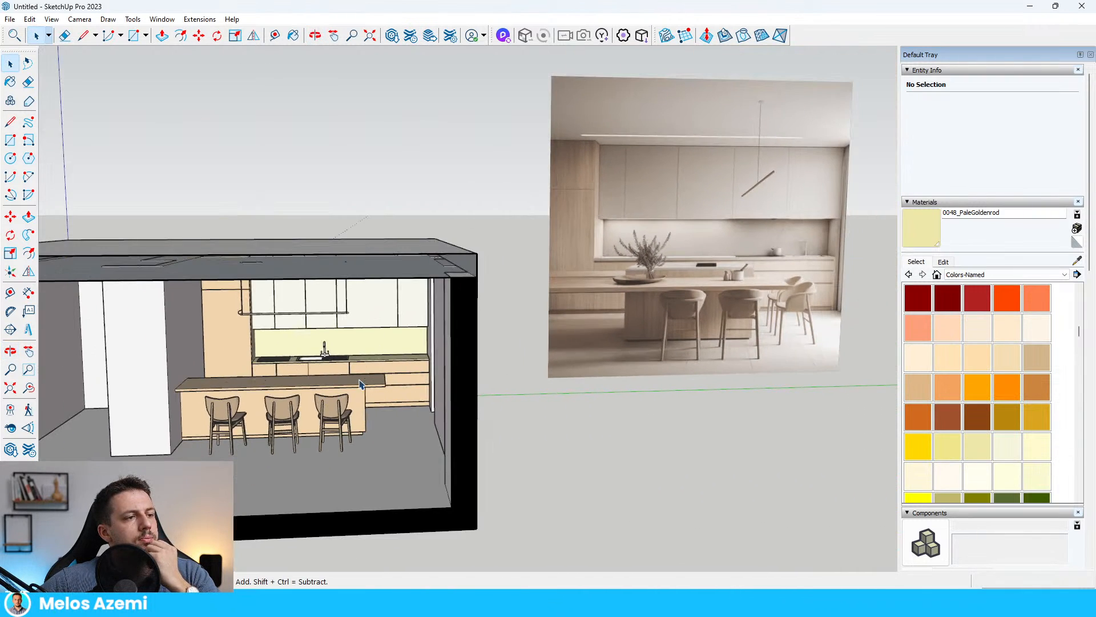
{"action": "middle_click_drag", "start_coordinate": [406, 377], "coordinate": [433, 366]}
{"action": "scroll", "coordinate": [388, 363], "scroll_direction": "down", "scroll_amount": 4}
{"action": "scroll", "coordinate": [349, 340], "scroll_direction": "up", "scroll_amount": 7}
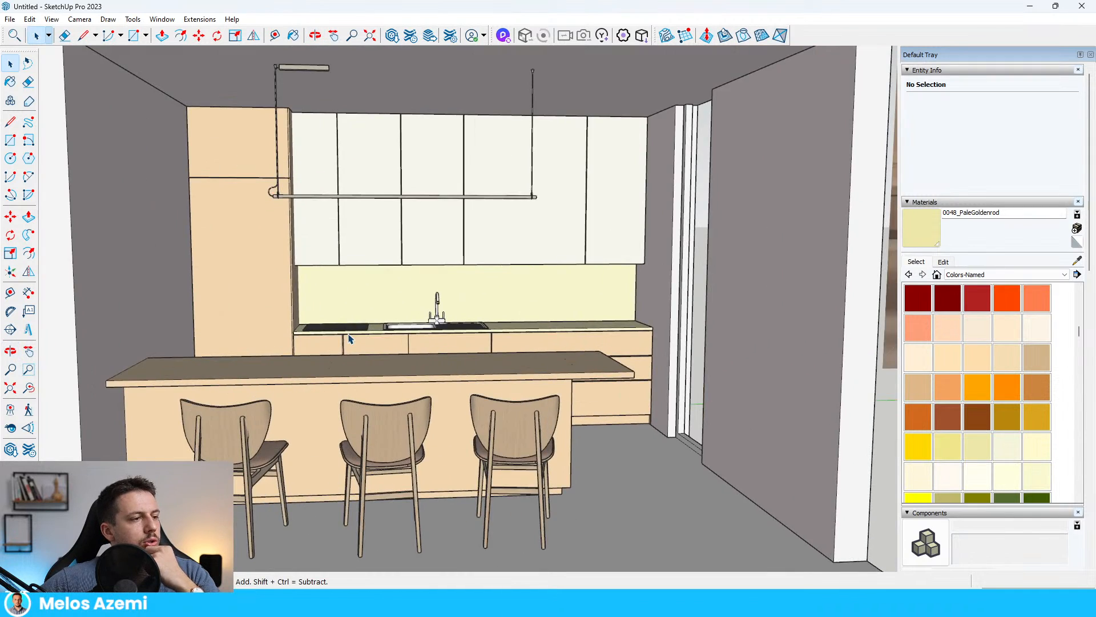
{"action": "scroll", "coordinate": [350, 339], "scroll_direction": "down", "scroll_amount": 7}
- Save the model under the file name ZWCAD kitchen
{"action": "left_click", "coordinate": [9, 18]}
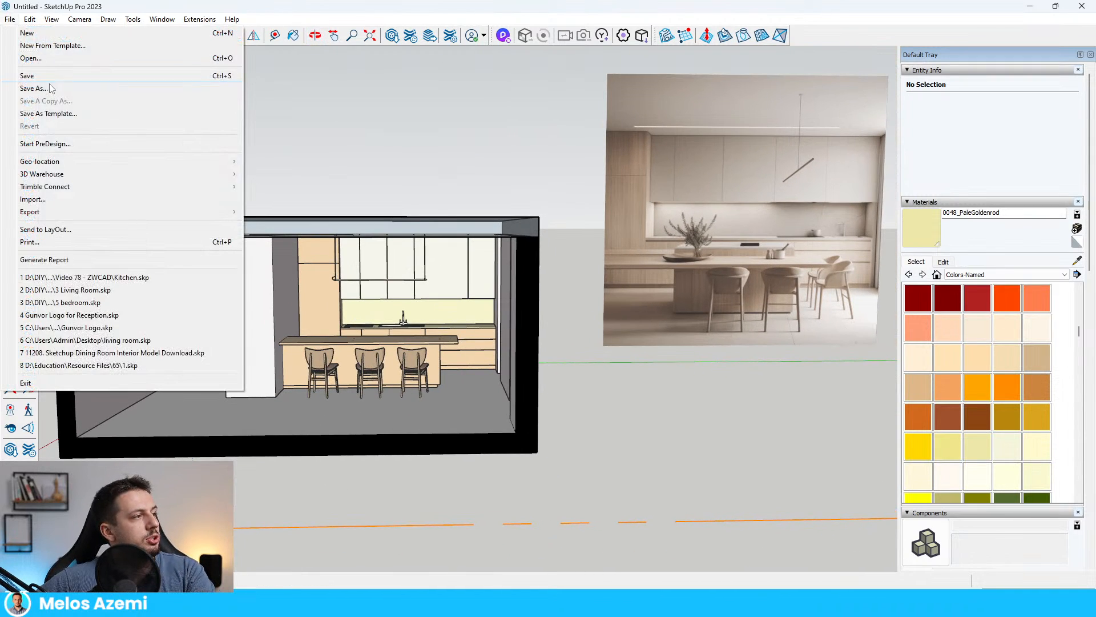
{"action": "left_click", "coordinate": [455, 112]}
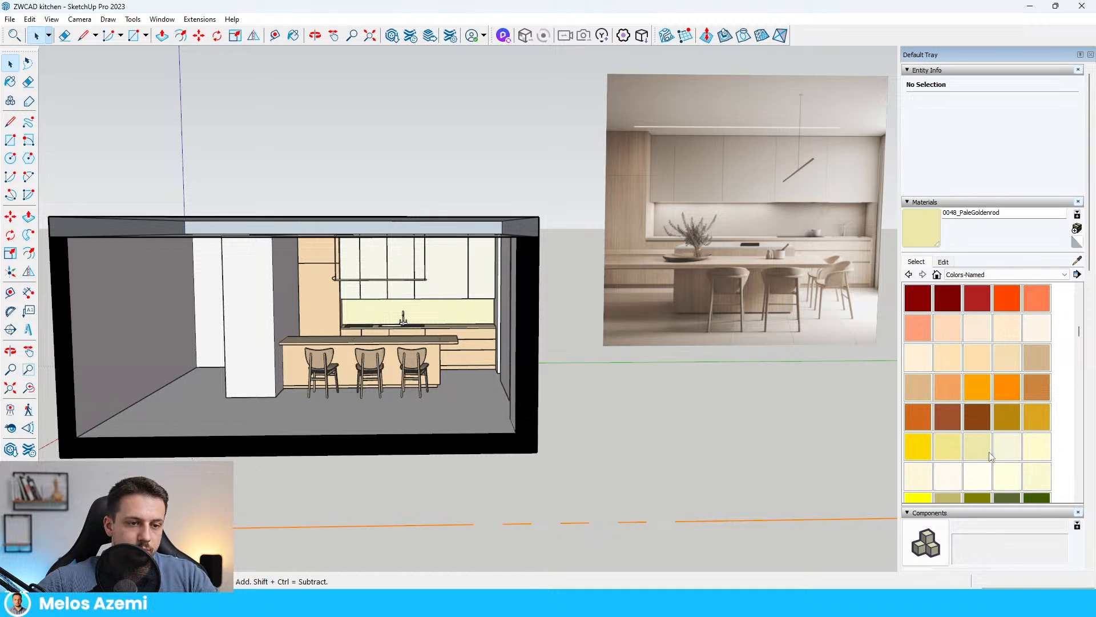
- Paint the room's floor with 0048_PaleGoldenrod
{"action": "double_click", "coordinate": [457, 393]}
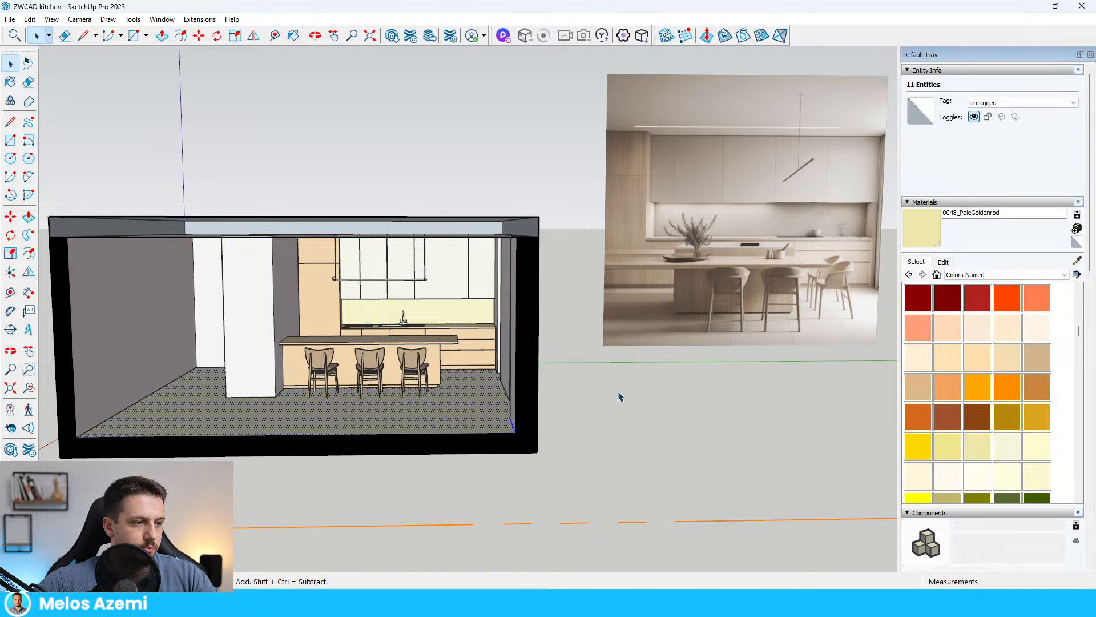
{"action": "scroll", "coordinate": [508, 361], "scroll_direction": "up", "scroll_amount": 4}
{"action": "left_click", "coordinate": [709, 383]}
{"action": "left_click", "coordinate": [986, 445]}
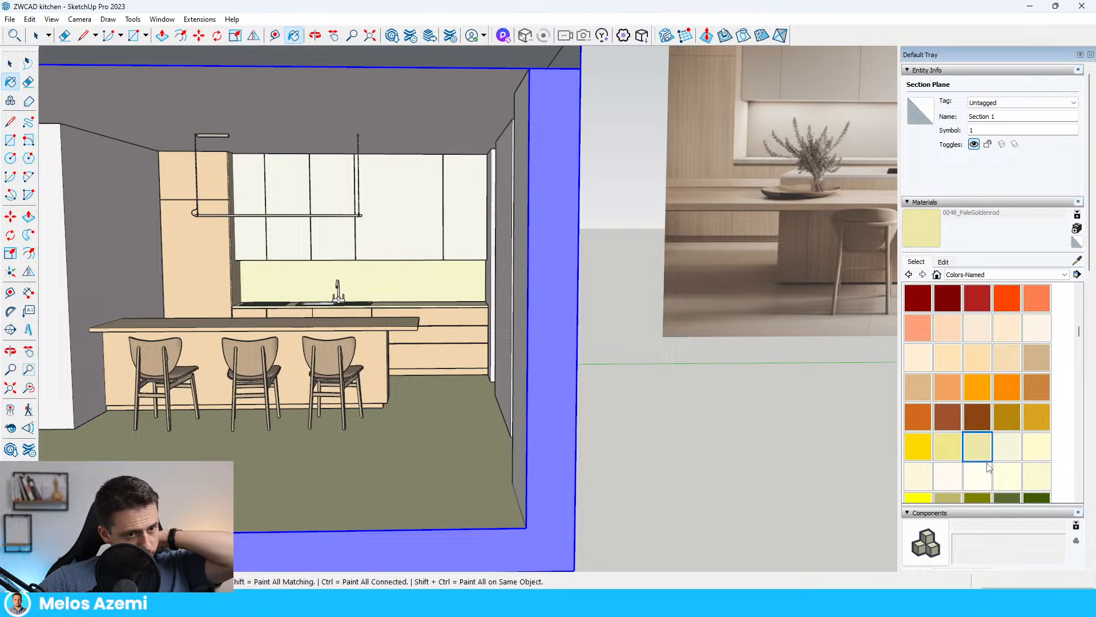
- Paint the room's floor with the contrasting colour 0063_GreenYellow
{"action": "left_click", "coordinate": [989, 467]}
{"action": "scroll", "coordinate": [992, 451], "scroll_direction": "down", "scroll_amount": 2}
{"action": "left_click", "coordinate": [982, 418]}
{"action": "key", "text": "space"}
{"action": "left_click", "coordinate": [396, 472]}
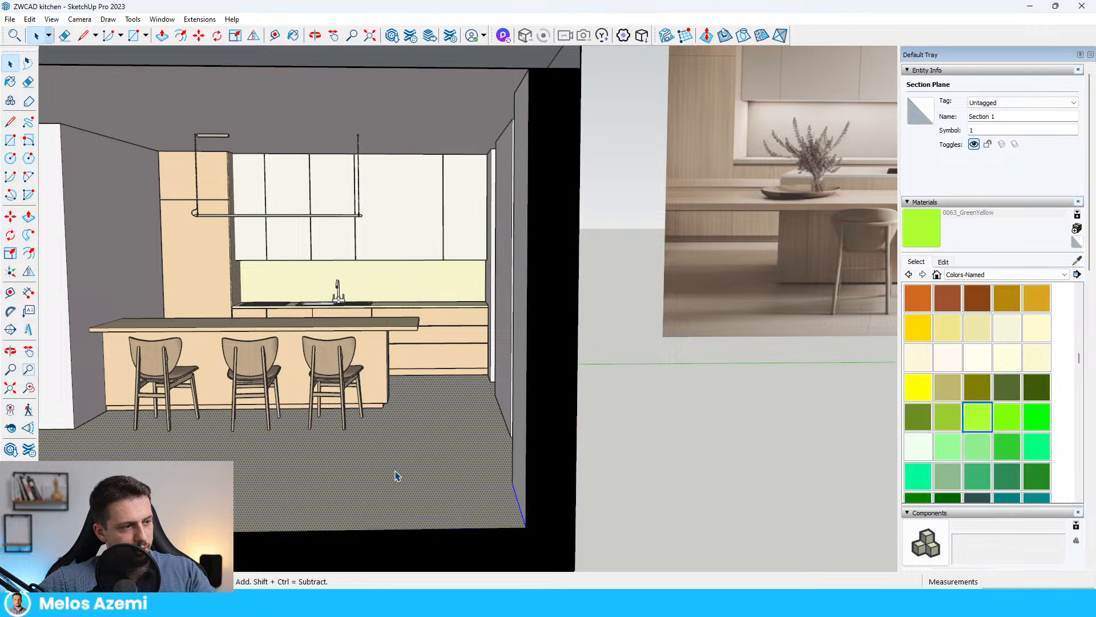
{"action": "key", "text": "b"}
{"action": "left_click", "coordinate": [458, 419]}
{"action": "key", "text": "space"}
{"action": "scroll", "coordinate": [649, 425], "scroll_direction": "down", "scroll_amount": 5}
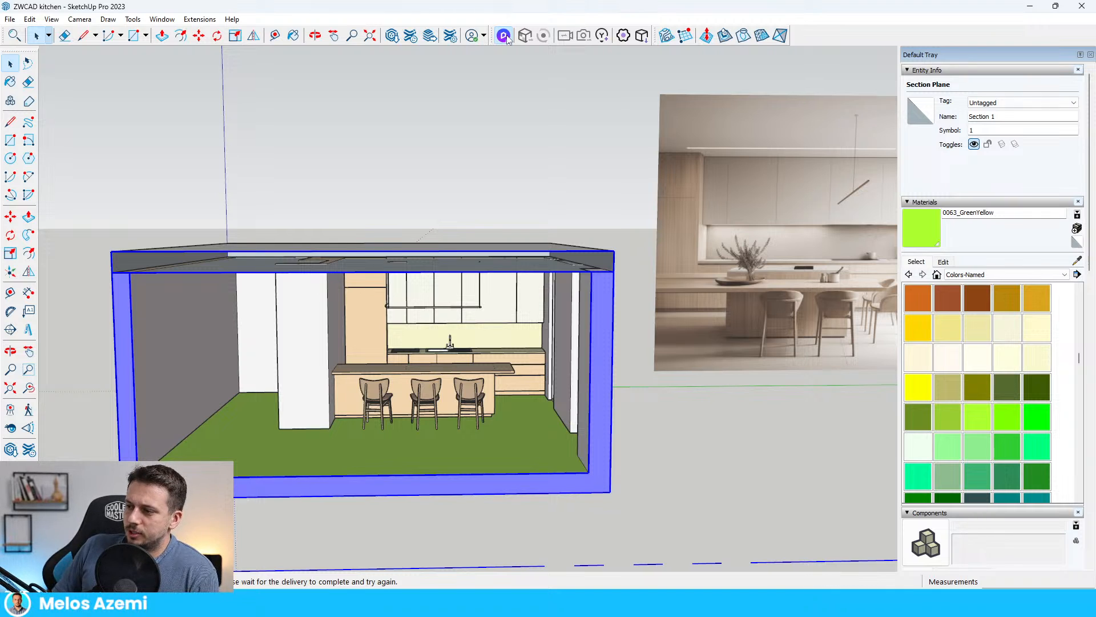
- Sync the kitchen model to a new D5 Render project
{"action": "left_click", "coordinate": [504, 36]}
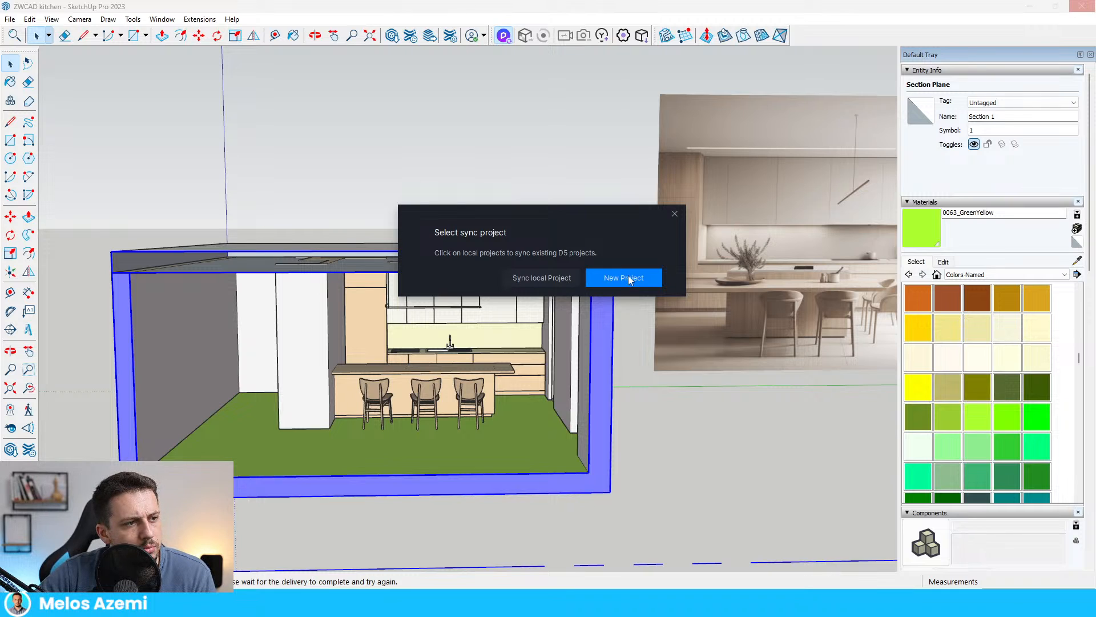
{"action": "left_click", "coordinate": [624, 278]}
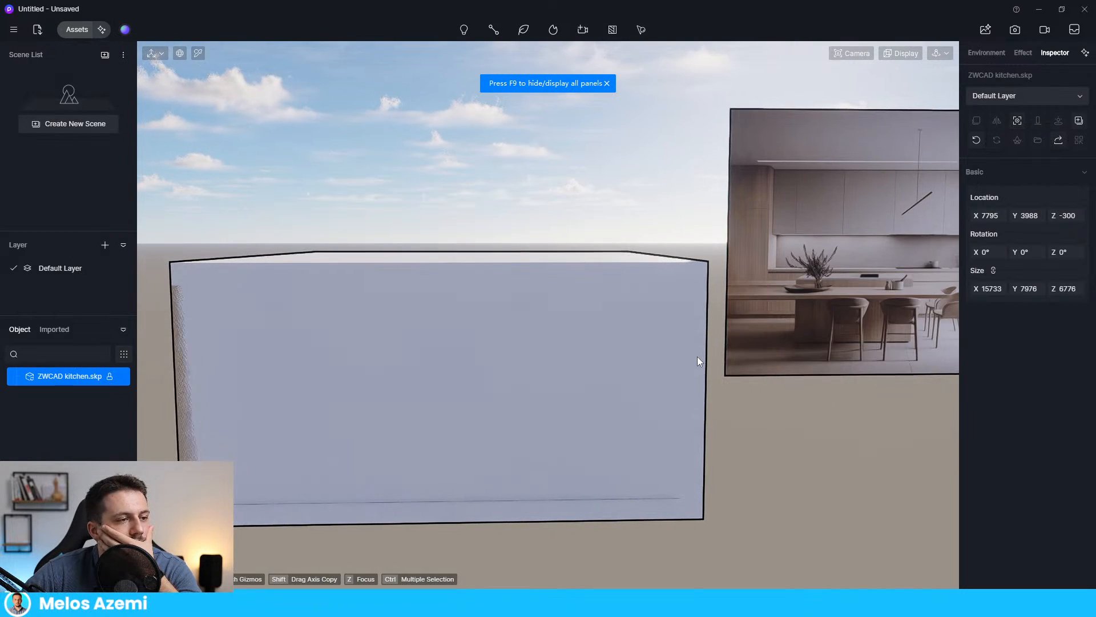
- Aim the view at the front of the imported room and create a new scene from it
{"action": "scroll", "coordinate": [606, 369], "scroll_direction": "down", "scroll_amount": 5}
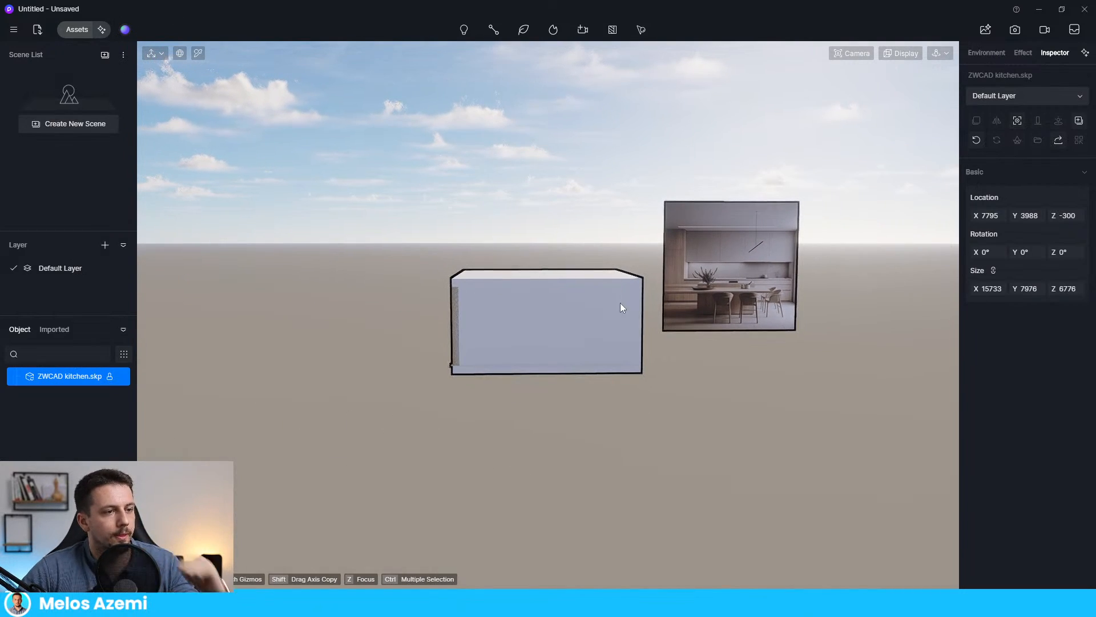
{"action": "middle_click_drag", "start_coordinate": [557, 342], "coordinate": [538, 323]}
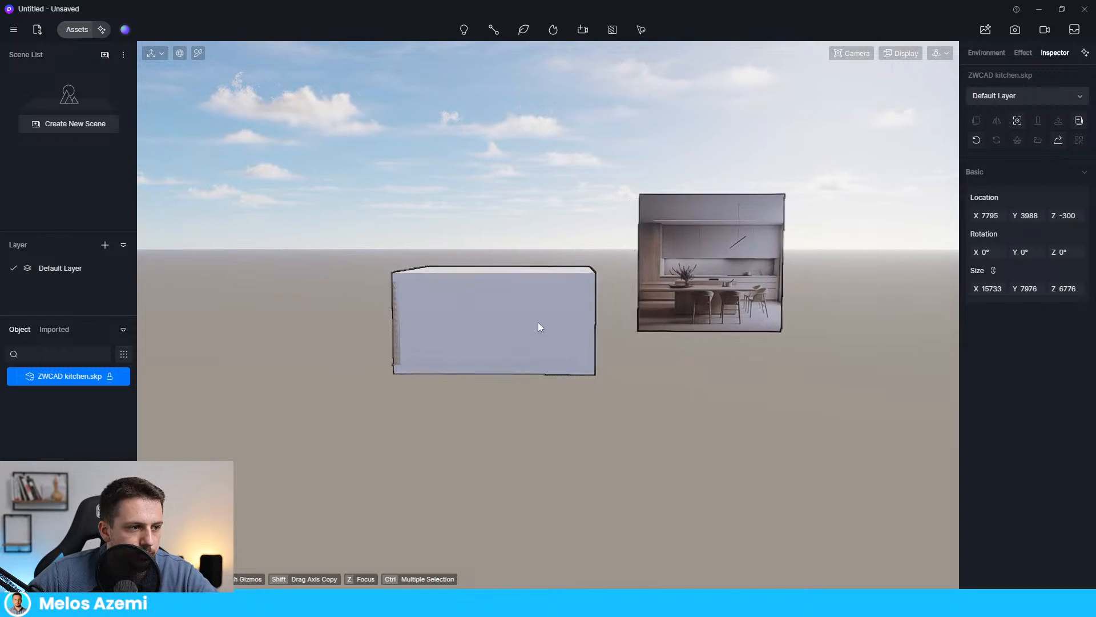
{"action": "scroll", "coordinate": [539, 322], "scroll_direction": "up", "scroll_amount": 5}
{"action": "scroll", "coordinate": [562, 315], "scroll_direction": "up", "scroll_amount": 3}
{"action": "scroll", "coordinate": [566, 310], "scroll_direction": "down", "scroll_amount": 4}
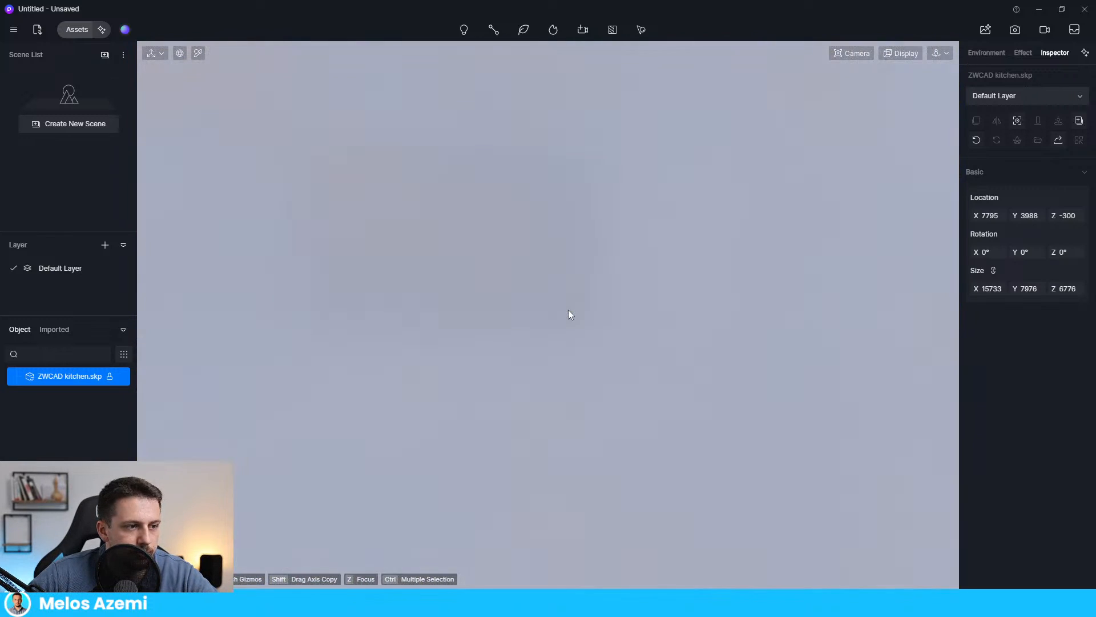
{"action": "left_click", "coordinate": [105, 126]}
{"action": "left_click", "coordinate": [73, 93]}
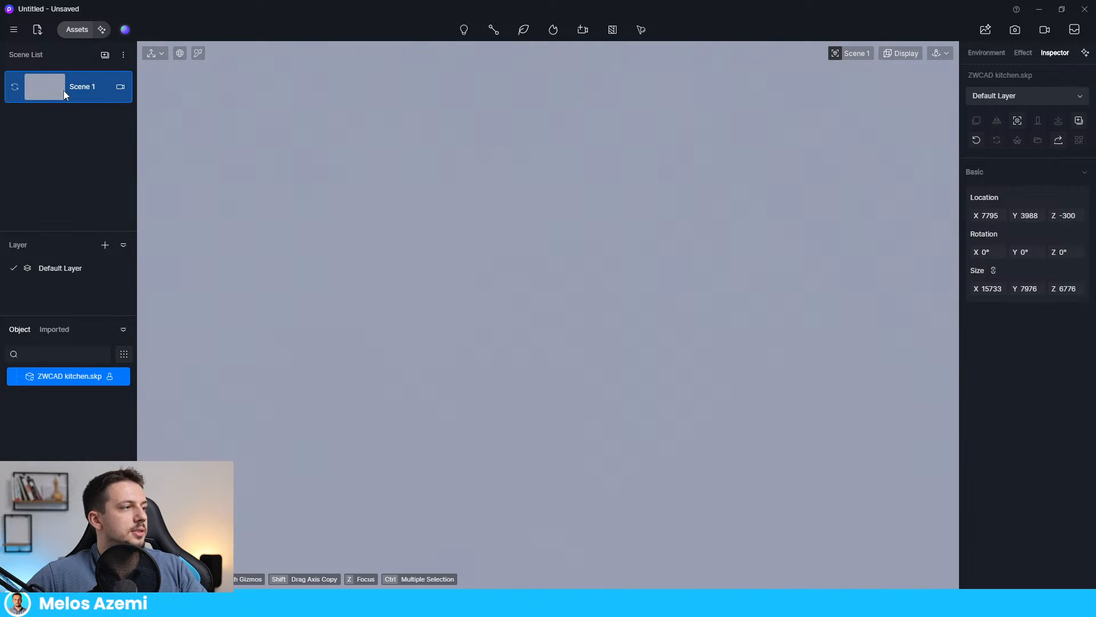
- Set the camera clipping plane of Scene 1 to 220 to cut through the room's front wall
{"action": "left_click", "coordinate": [122, 88]}
{"action": "scroll", "coordinate": [1006, 427], "scroll_direction": "down", "scroll_amount": 3}
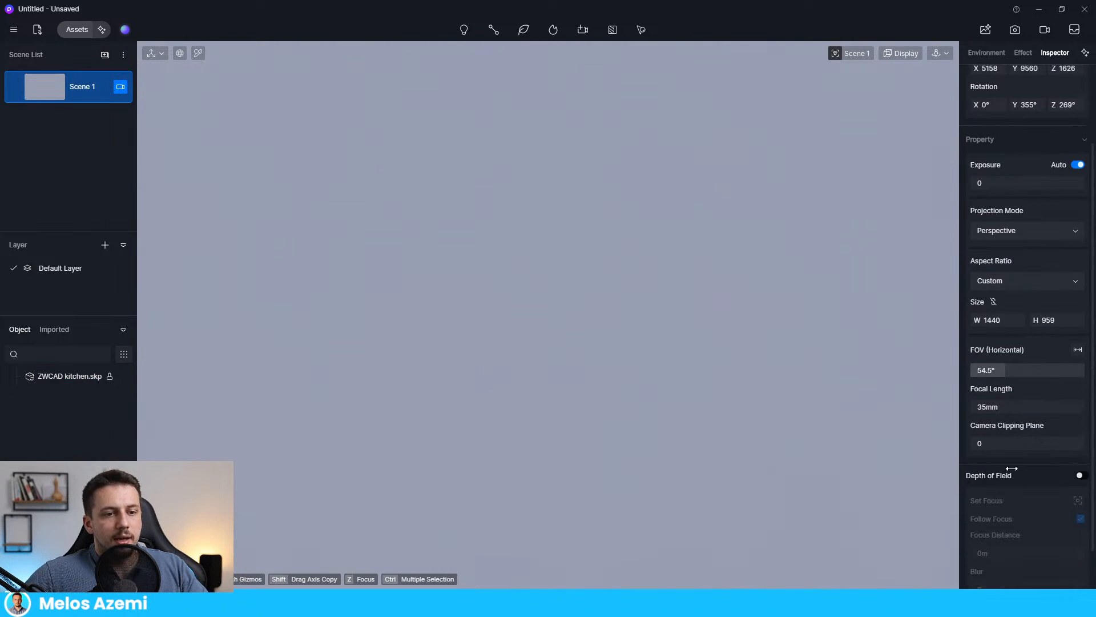
{"action": "left_click_drag", "start_coordinate": [981, 410], "coordinate": [1008, 411]}
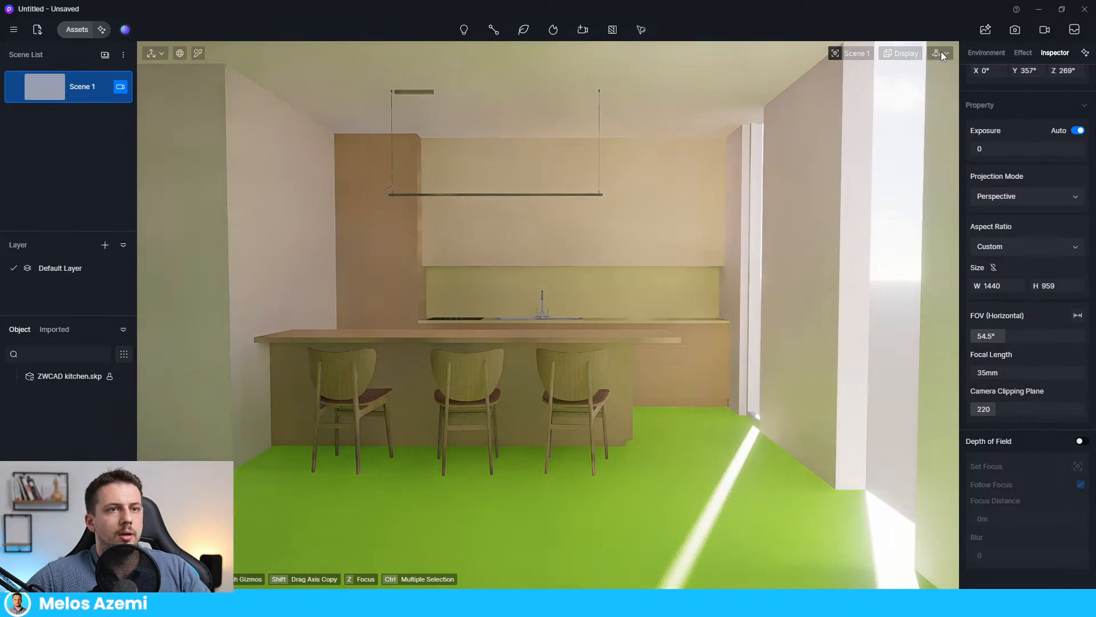
- Switch the viewport navigation to Fly and position the camera squarely in front of the kitchen island
{"action": "left_click", "coordinate": [939, 53]}
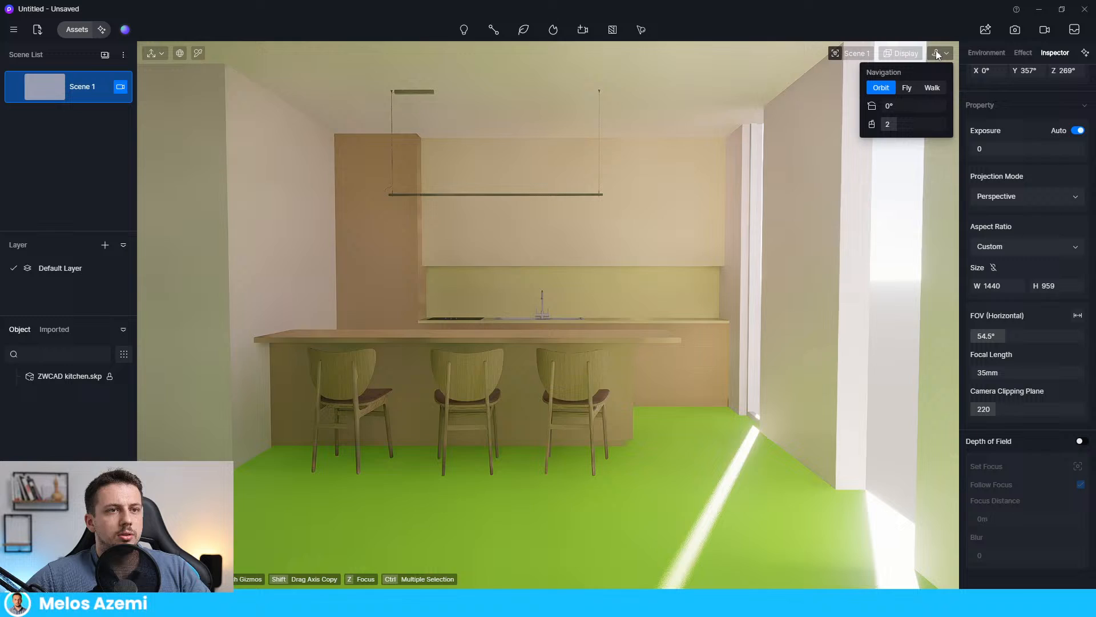
{"action": "left_click", "coordinate": [912, 87]}
{"action": "right_click_drag", "start_coordinate": [718, 248], "coordinate": [700, 251]}
{"action": "key", "text": "w"}
{"action": "key", "text": "a"}
{"action": "key", "text": "q"}
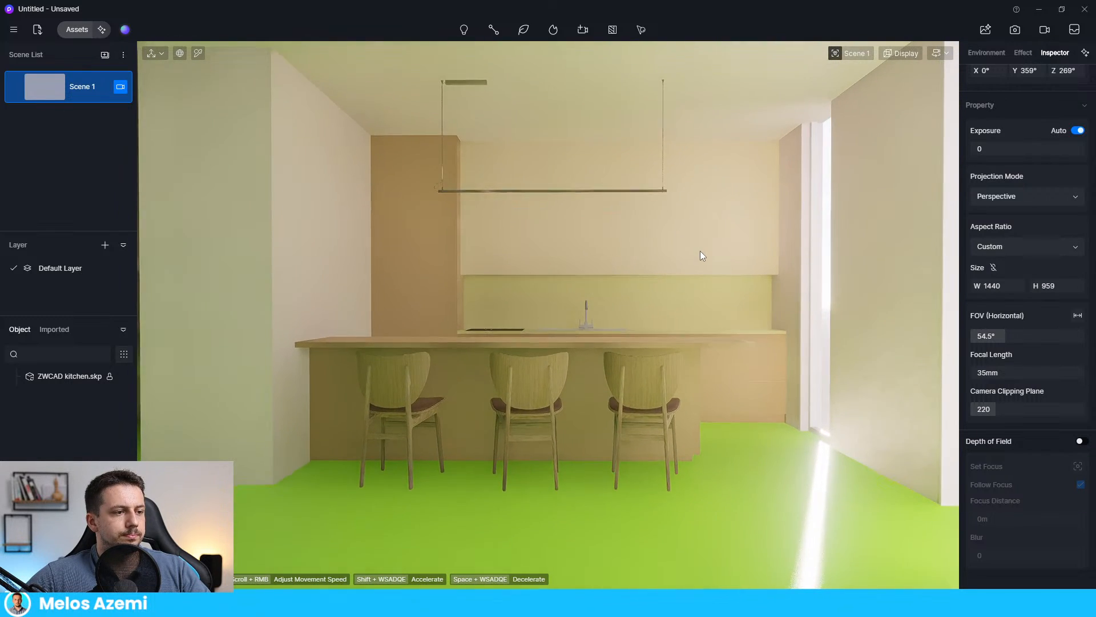
{"action": "key", "text": "d"}
{"action": "key", "text": "e"}
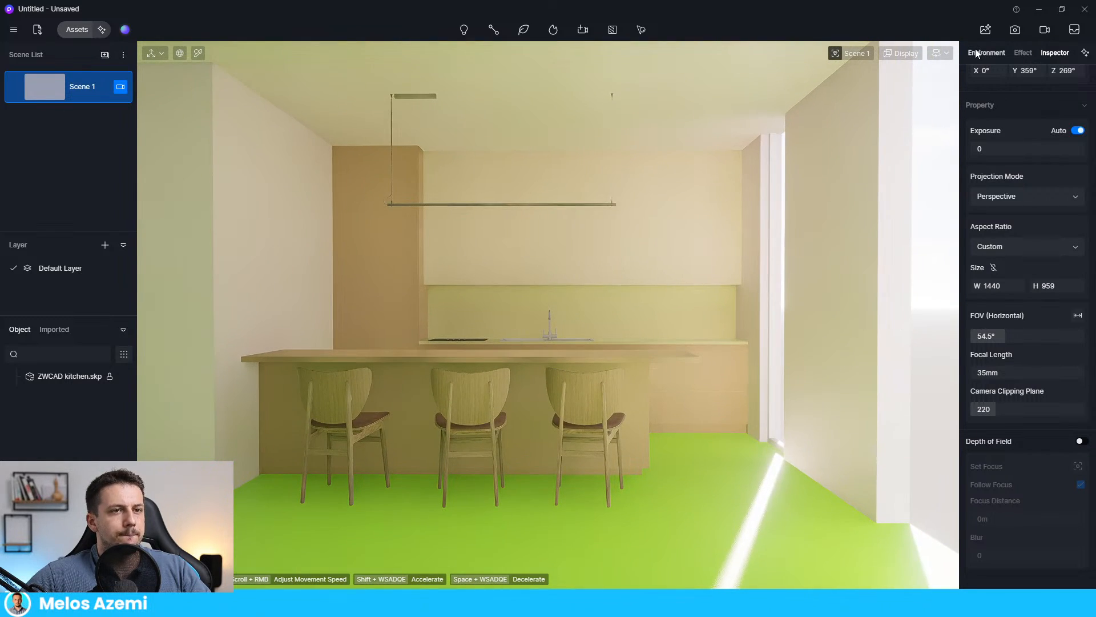
{"action": "key", "text": "e"}
- Set the Scene 1 camera to a 1:1 aspect ratio and two-point perspective with auto exposure off
{"action": "left_click", "coordinate": [1005, 247]}
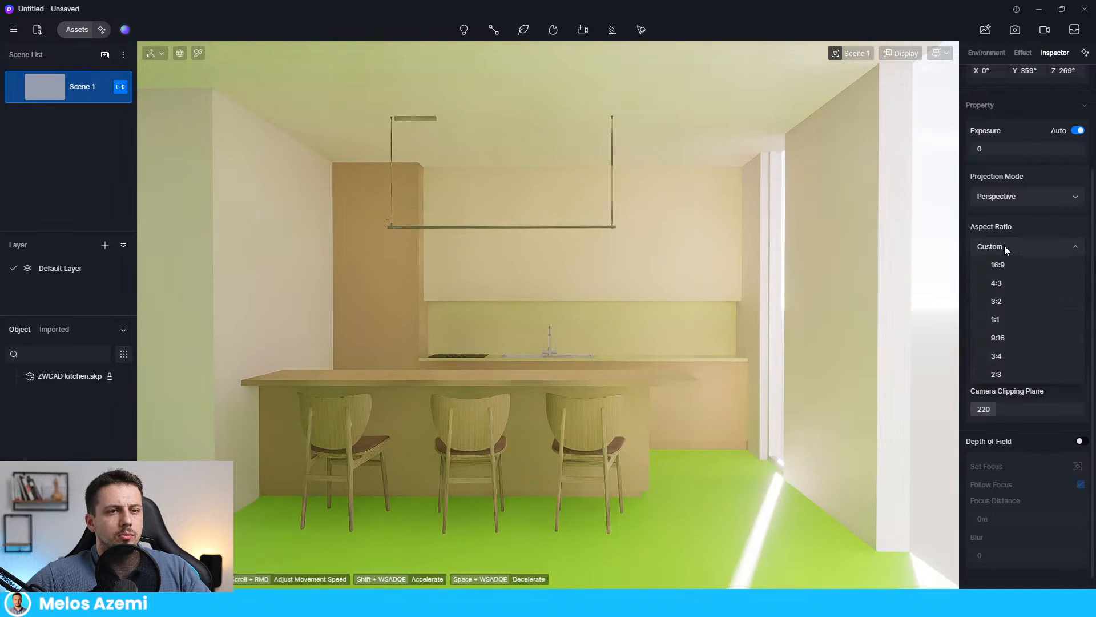
{"action": "left_click", "coordinate": [1020, 319]}
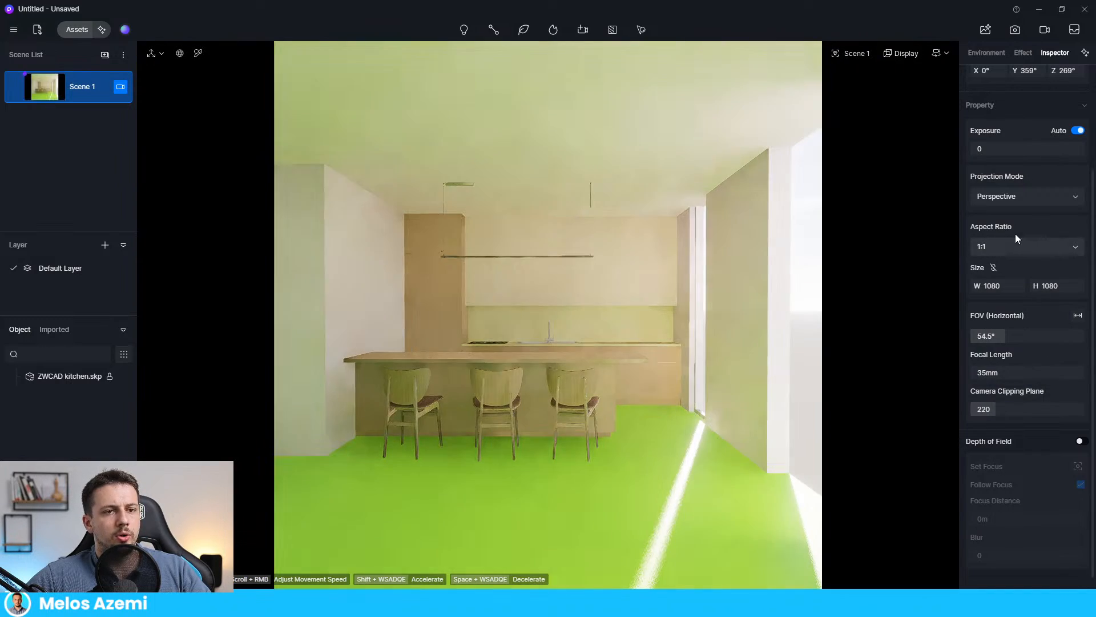
{"action": "left_click", "coordinate": [1015, 195]}
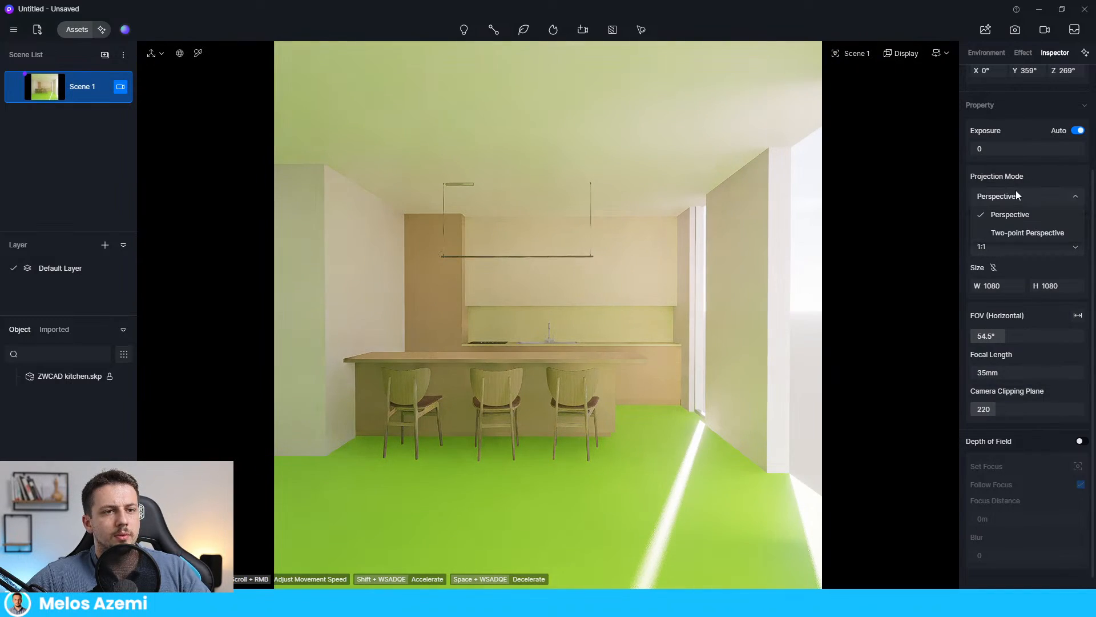
{"action": "left_click", "coordinate": [1078, 130]}
{"action": "scroll", "coordinate": [1093, 115], "scroll_direction": "up", "scroll_amount": 3}
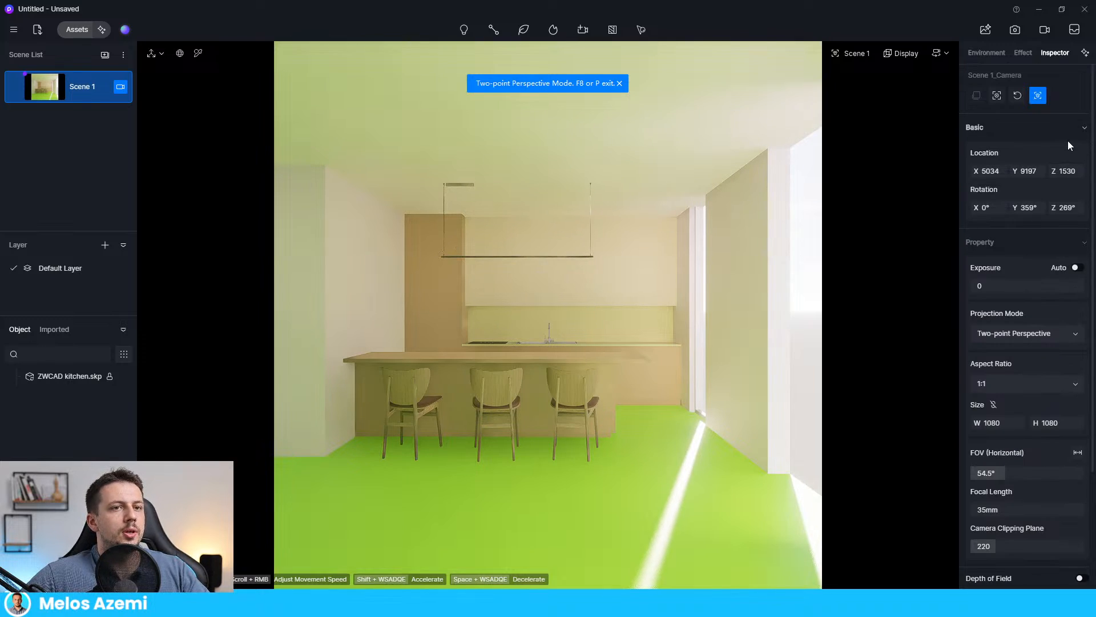
- Narrow the camera's horizontal field of view to 27.7° and shift the camera sideways to reframe the island
{"action": "left_click_drag", "start_coordinate": [1000, 477], "coordinate": [988, 475]}
{"action": "key", "text": "a"}
{"action": "key", "text": "s"}
{"action": "key", "text": "s"}
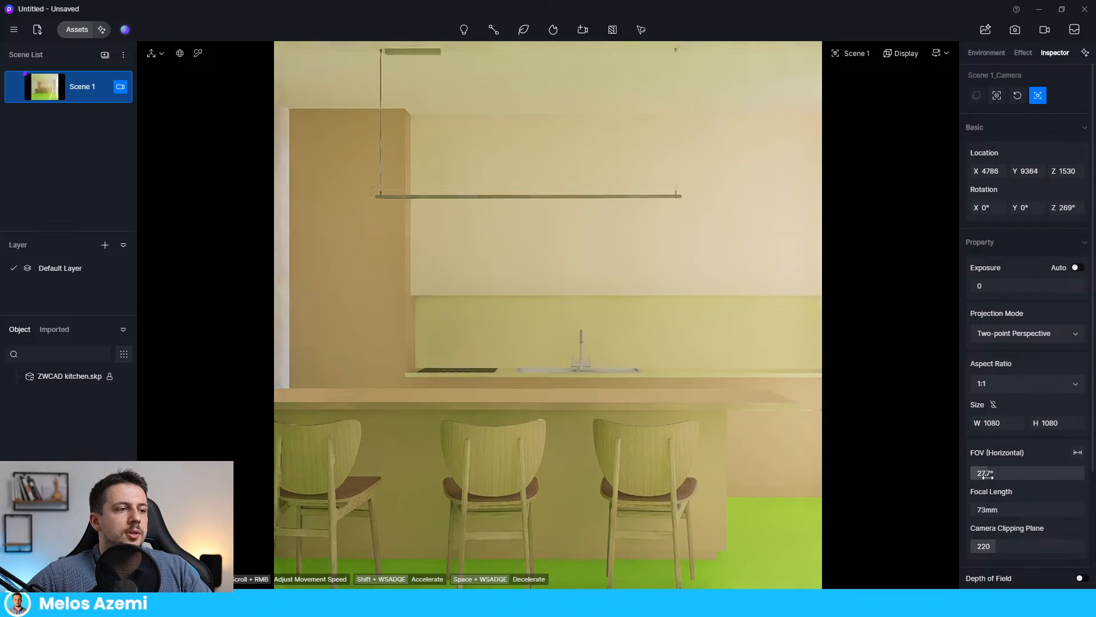
{"action": "key", "text": "w"}
{"action": "key", "text": "s"}
{"action": "key", "text": "w"}
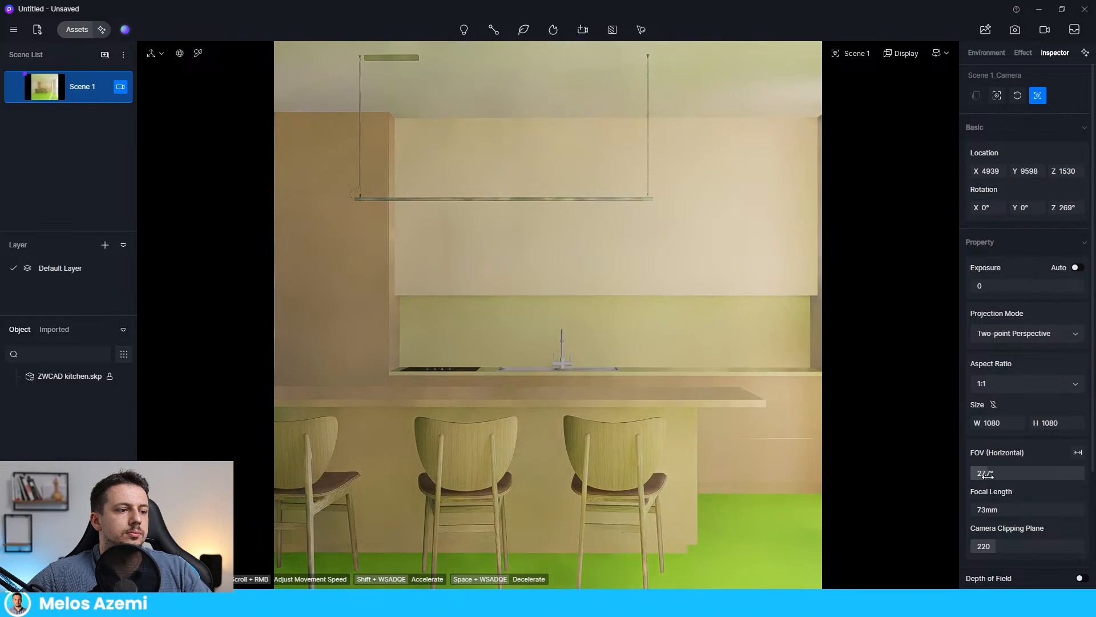
{"action": "key", "text": "d"}
{"action": "key", "text": "d"}
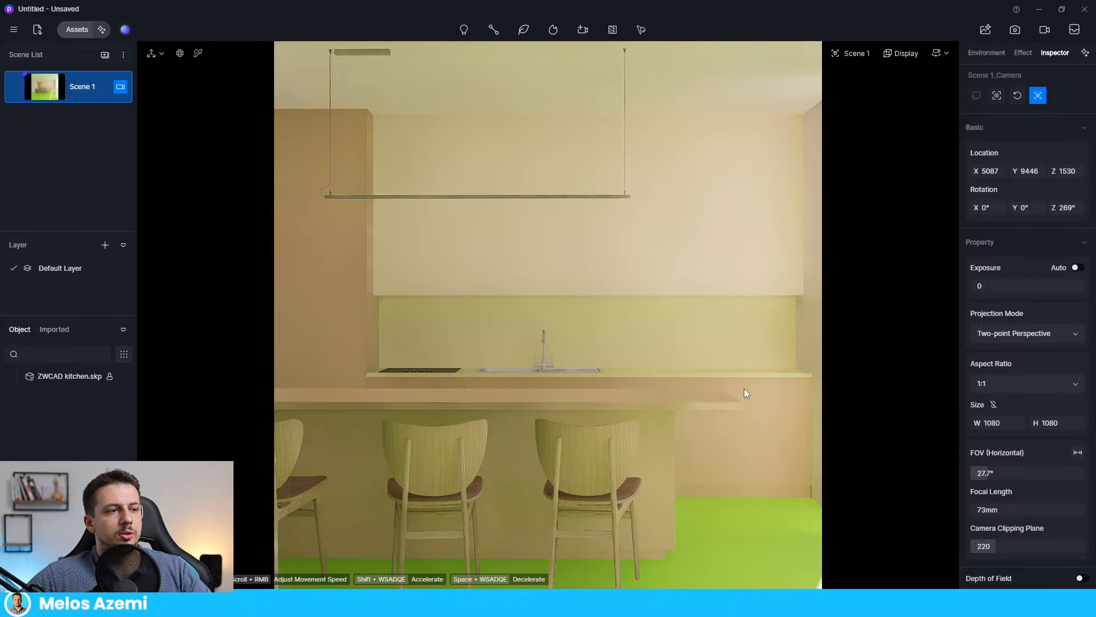
- Pull the camera back from the kitchen and set its clipping plane to 320 to see through the front wall
{"action": "right_click_drag", "start_coordinate": [744, 389], "coordinate": [743, 388]}
{"action": "scroll", "coordinate": [954, 437], "scroll_direction": "down", "scroll_amount": 11}
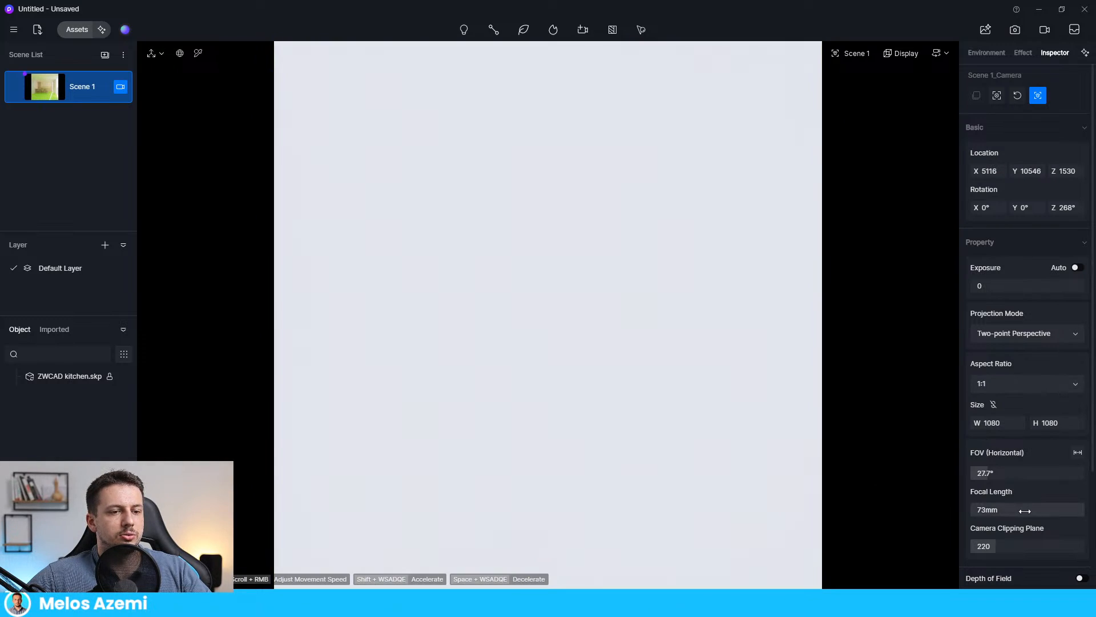
{"action": "left_click_drag", "start_coordinate": [996, 542], "coordinate": [1008, 540]}
{"action": "key", "text": "s"}
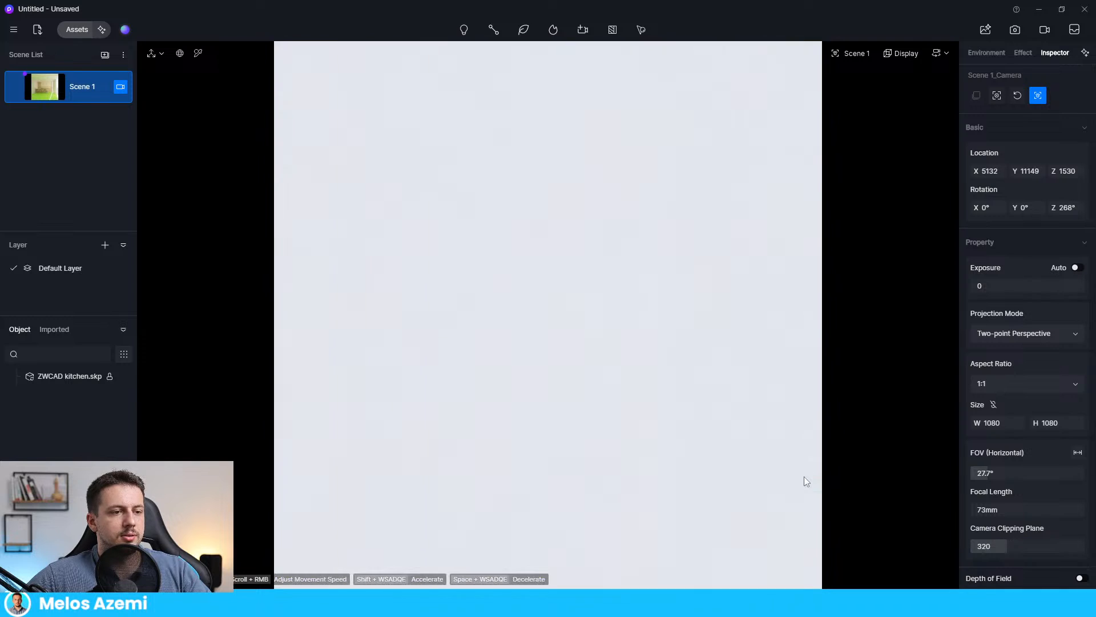
{"action": "key", "text": "w"}
{"action": "key", "text": "a"}
{"action": "key", "text": "w"}
{"action": "key", "text": "a"}
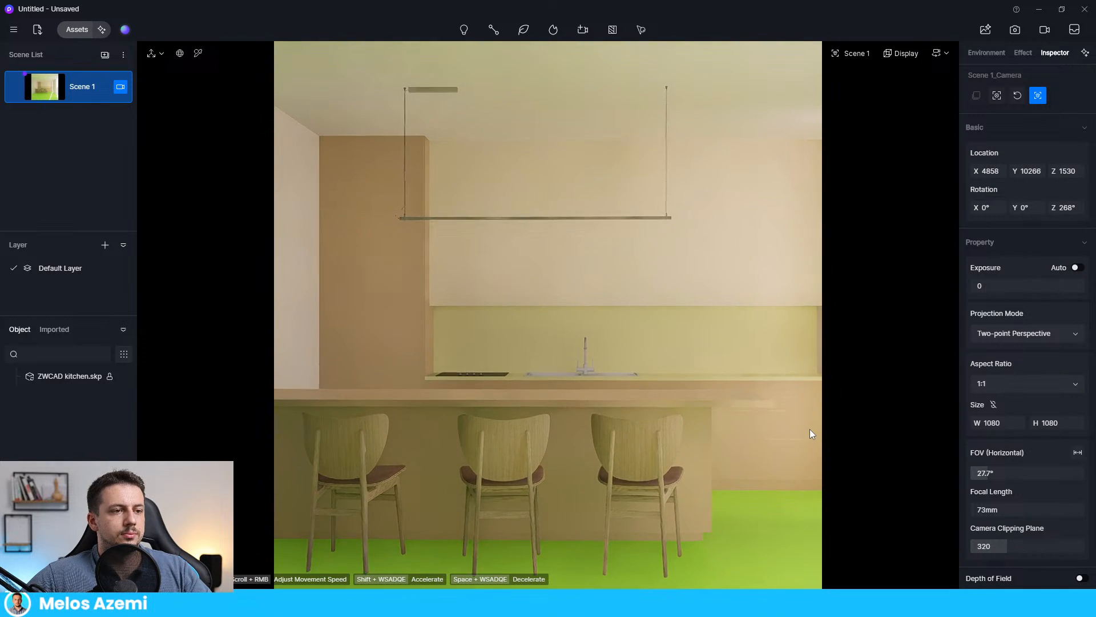
{"action": "key", "text": "a"}
- Turn the camera slightly, lower it to a Z location of 1430 and move it back from the island
{"action": "right_click_drag", "start_coordinate": [747, 440], "coordinate": [758, 442]}
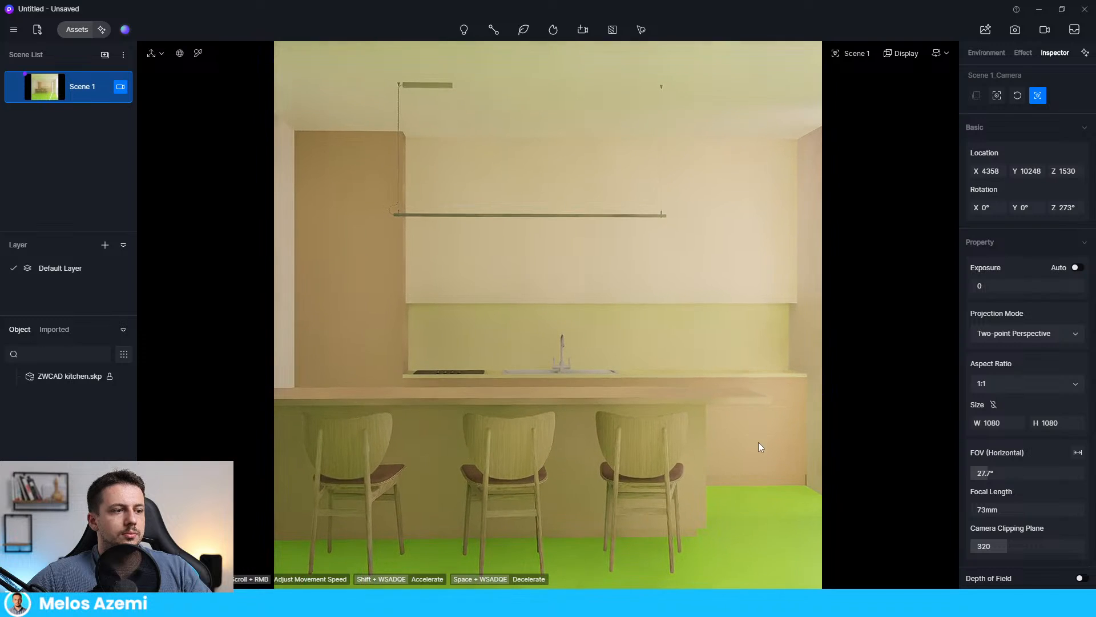
{"action": "key", "text": "q"}
{"action": "key", "text": "q"}
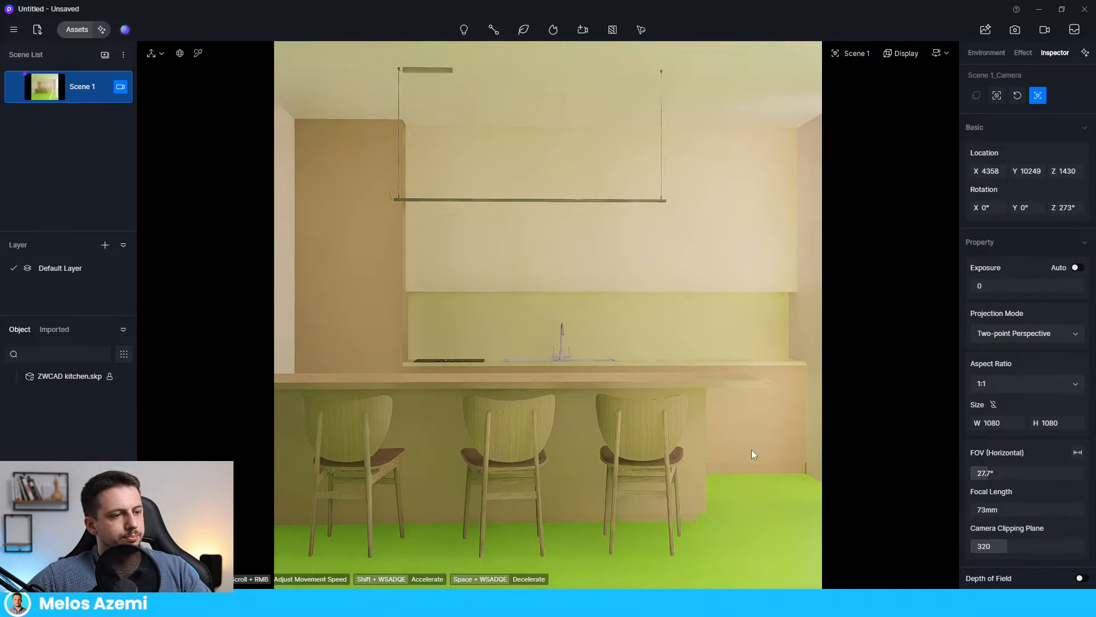
{"action": "right_click_drag", "start_coordinate": [755, 429], "coordinate": [753, 422]}
{"action": "key", "text": "s"}
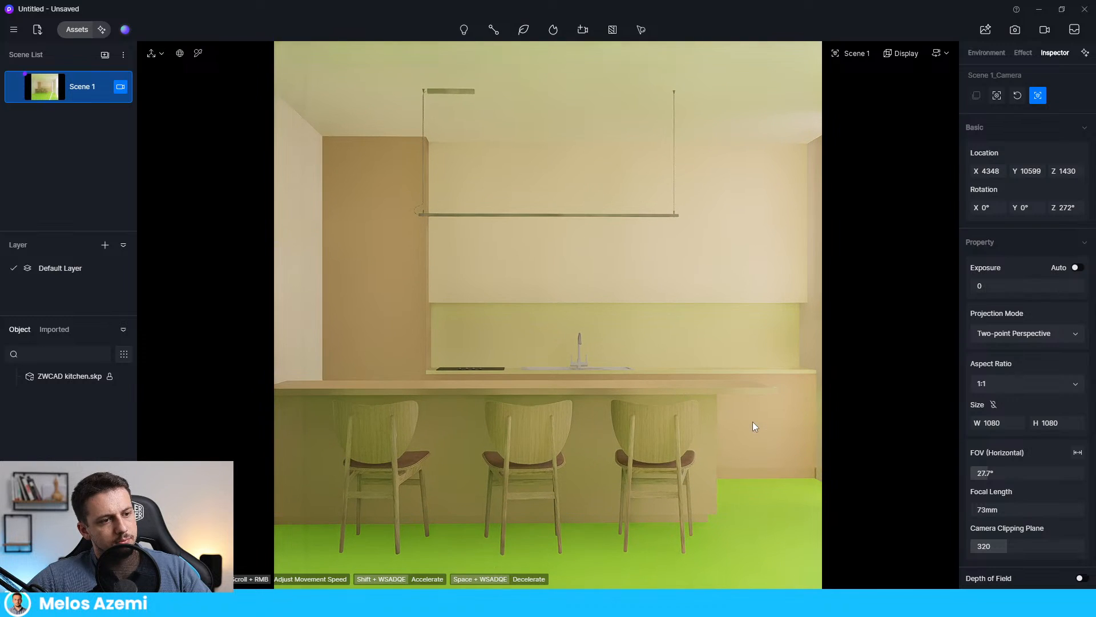
- Set the field of view to 39.8°, move closer to frame the island and its three chairs, and update Scene 1
{"action": "left_click_drag", "start_coordinate": [988, 472], "coordinate": [997, 472]}
{"action": "key", "text": "w"}
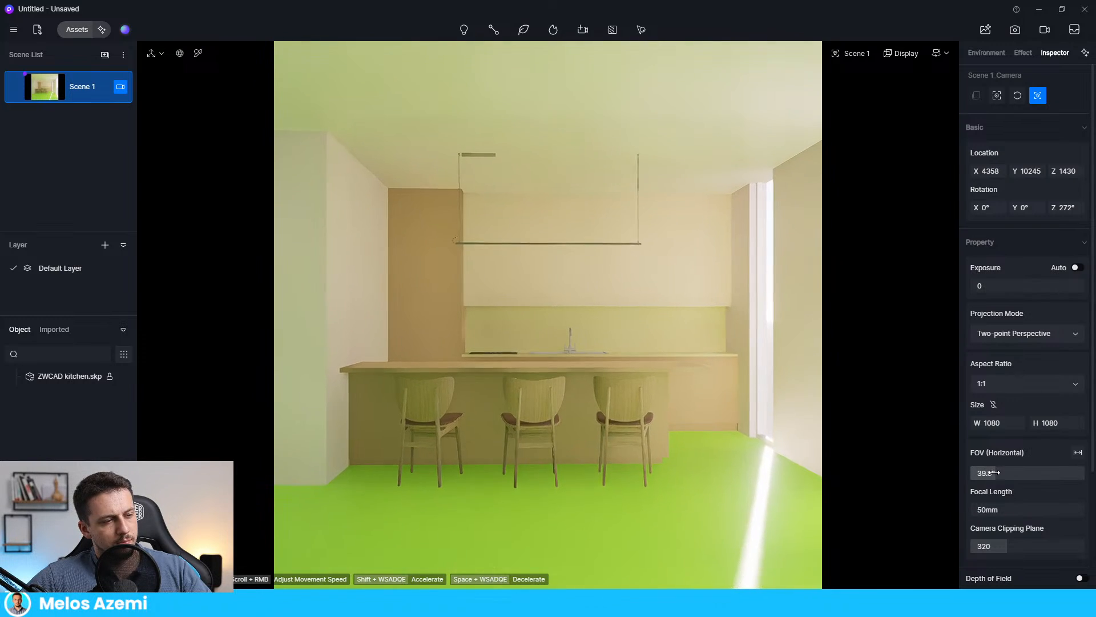
{"action": "key", "text": "w"}
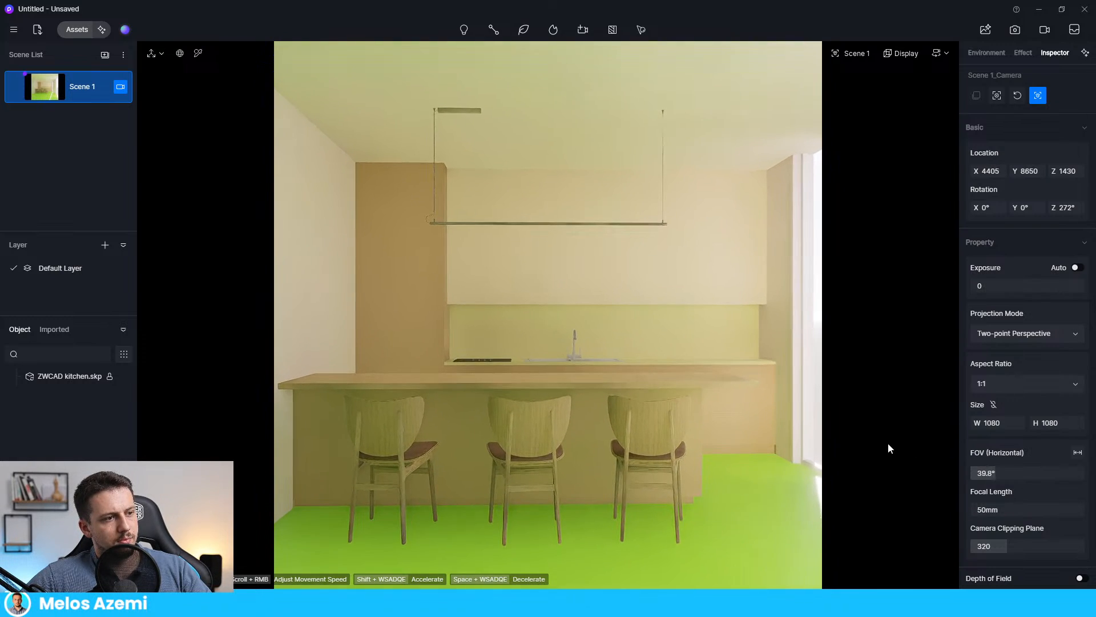
{"action": "key", "text": "d"}
{"action": "key", "text": "a"}
{"action": "key", "text": "w"}
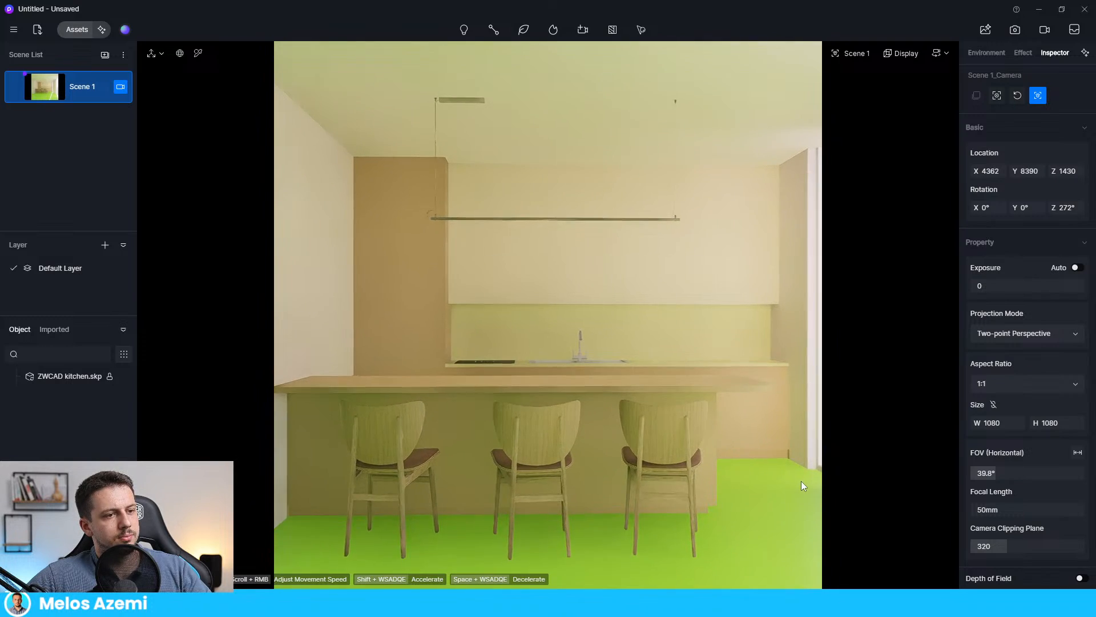
{"action": "key", "text": "d"}
{"action": "key", "text": "s"}
{"action": "key", "text": "a"}
{"action": "key", "text": "s"}
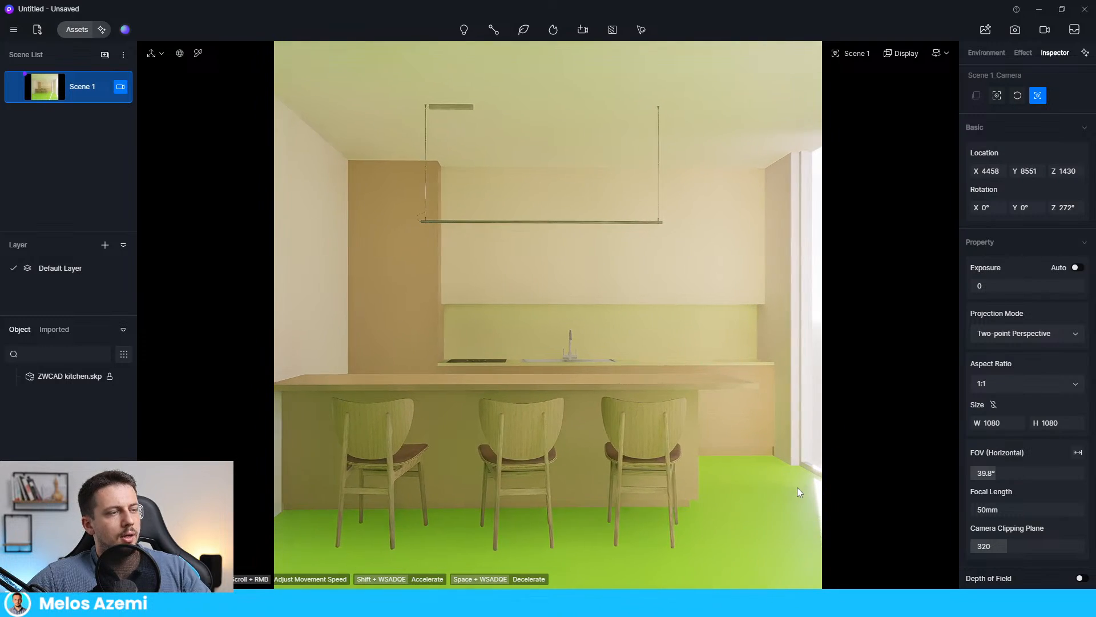
{"action": "left_click", "coordinate": [13, 94]}
- Turn off auto exposure in the post-processing effects and set the exposure to -0.27
{"action": "left_click", "coordinate": [1023, 53]}
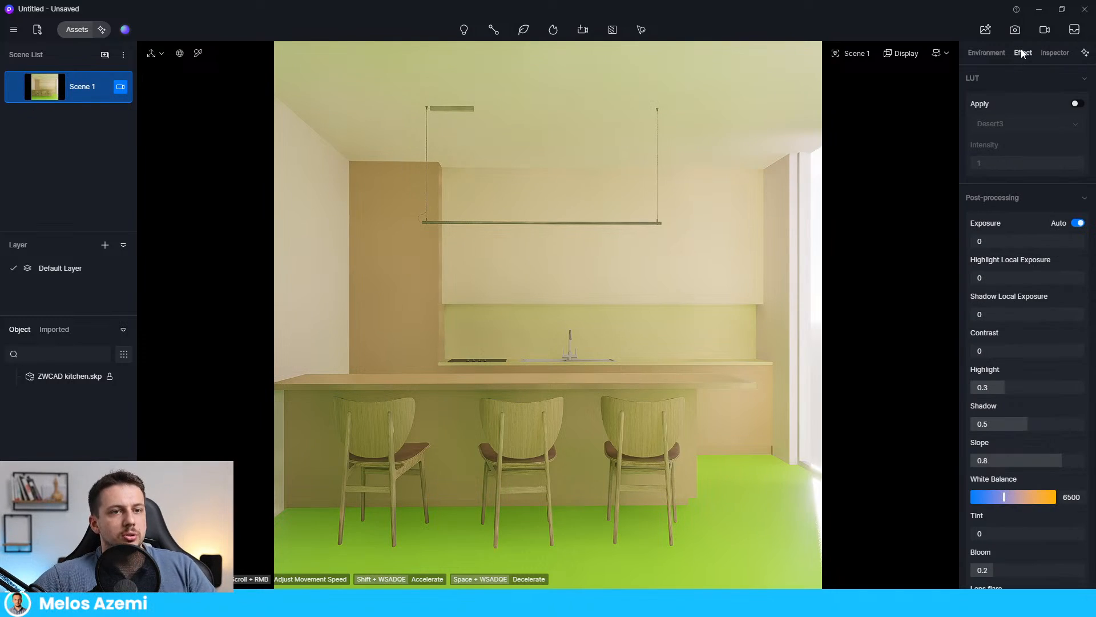
{"action": "left_click", "coordinate": [1078, 224]}
{"action": "left_click_drag", "start_coordinate": [1027, 242], "coordinate": [1017, 242]}
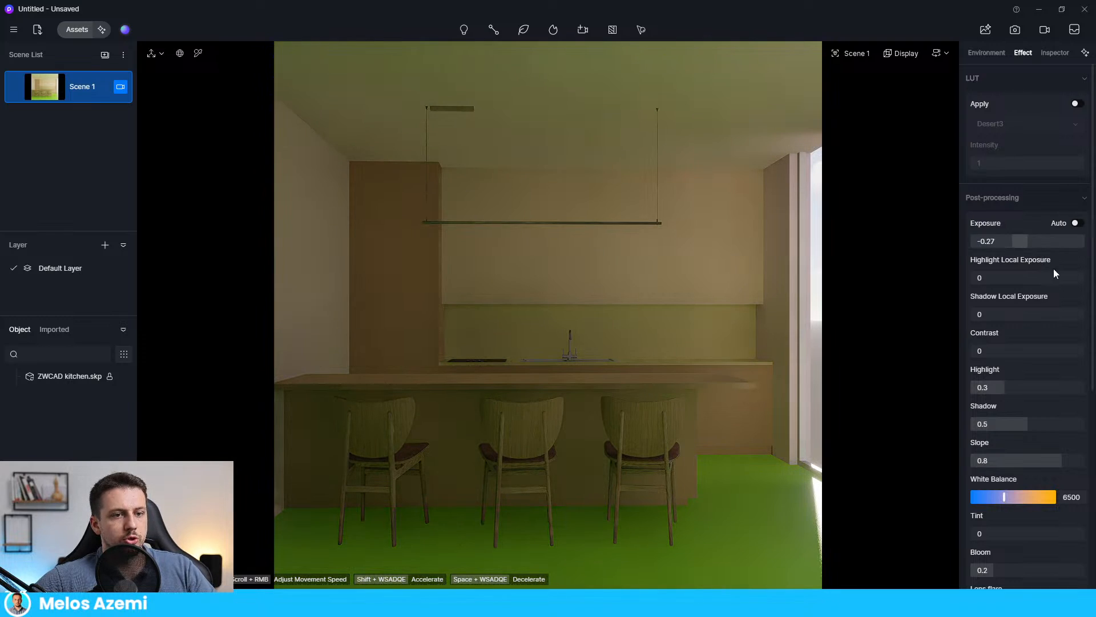
{"action": "scroll", "coordinate": [1050, 319], "scroll_direction": "down", "scroll_amount": 5}
{"action": "scroll", "coordinate": [1028, 257], "scroll_direction": "up", "scroll_amount": 5}
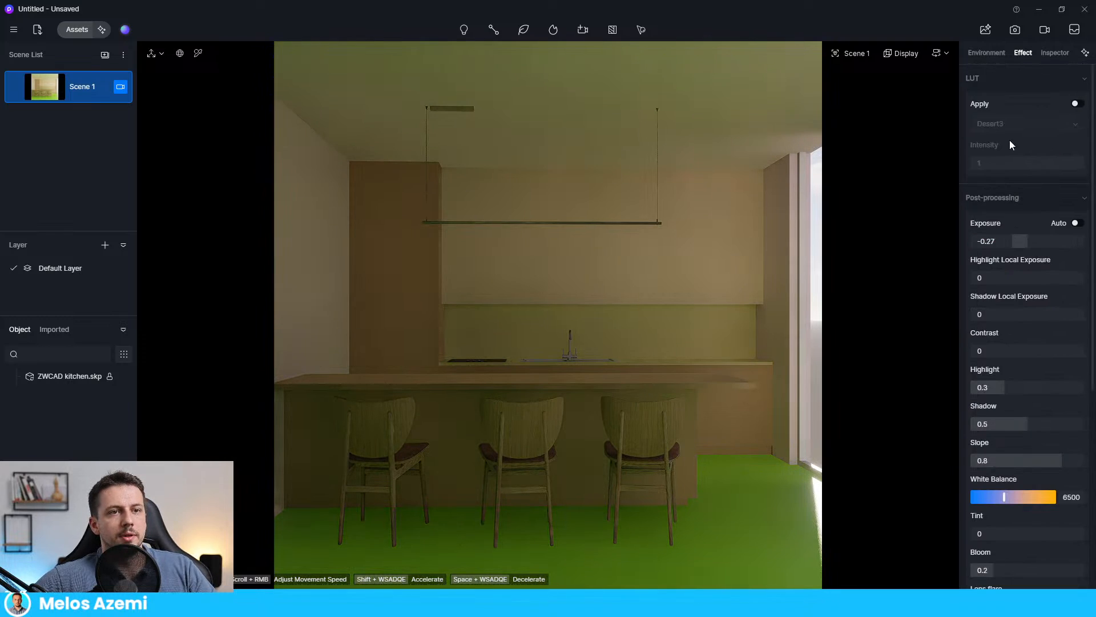
- Switch the environment's sky light to HDRI using the Clear Sunny sky
{"action": "left_click", "coordinate": [983, 52]}
{"action": "left_click", "coordinate": [1038, 82]}
{"action": "left_click", "coordinate": [1043, 77]}
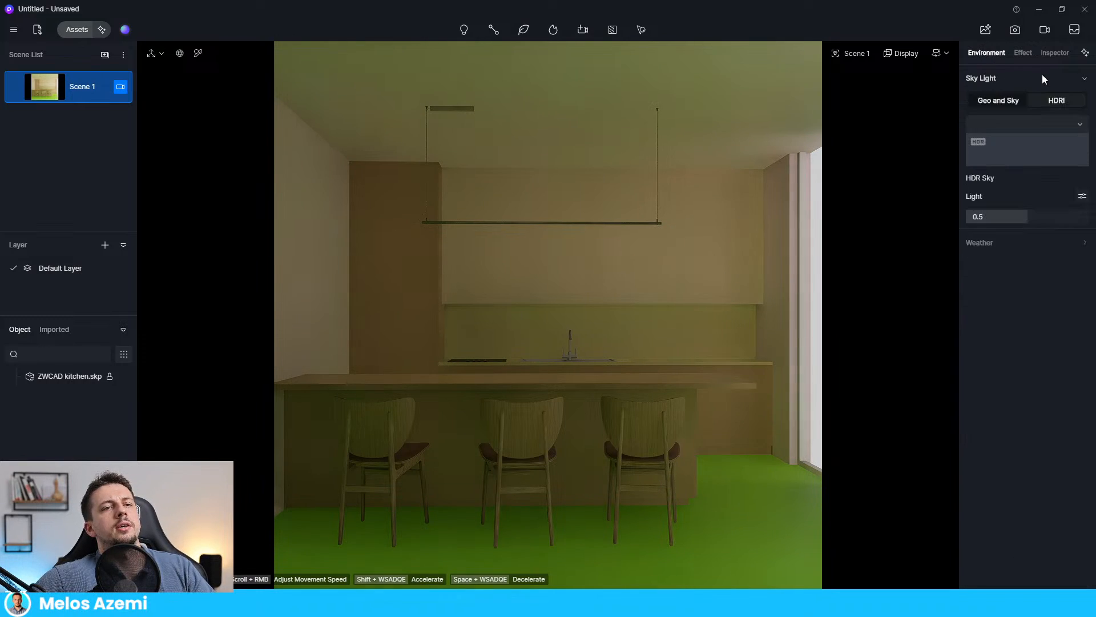
{"action": "left_click", "coordinate": [1035, 118]}
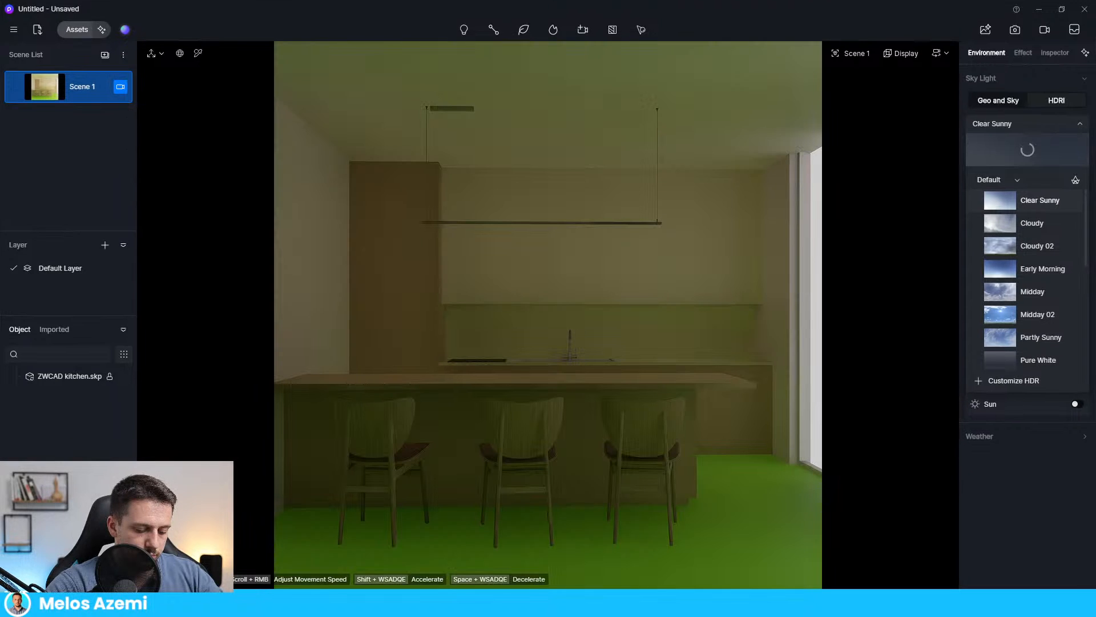
{"action": "left_click", "coordinate": [891, 238]}
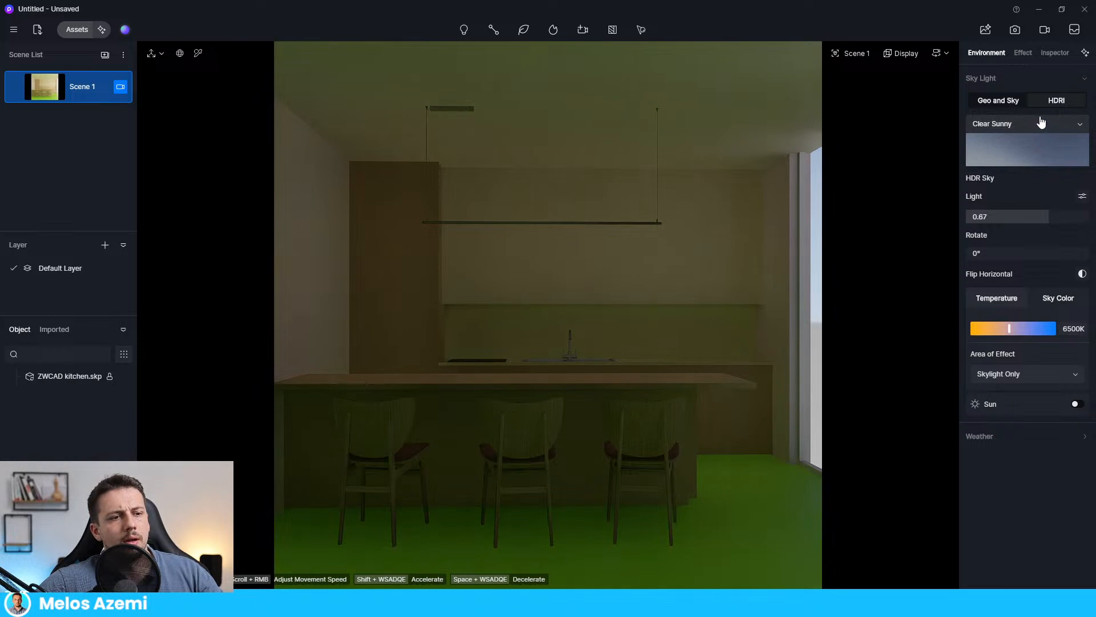
- Split the HDRI light into skylight 0.19 and background 0.36, and set the post-processing exposure to 0.03
{"action": "left_click", "coordinate": [1082, 196]}
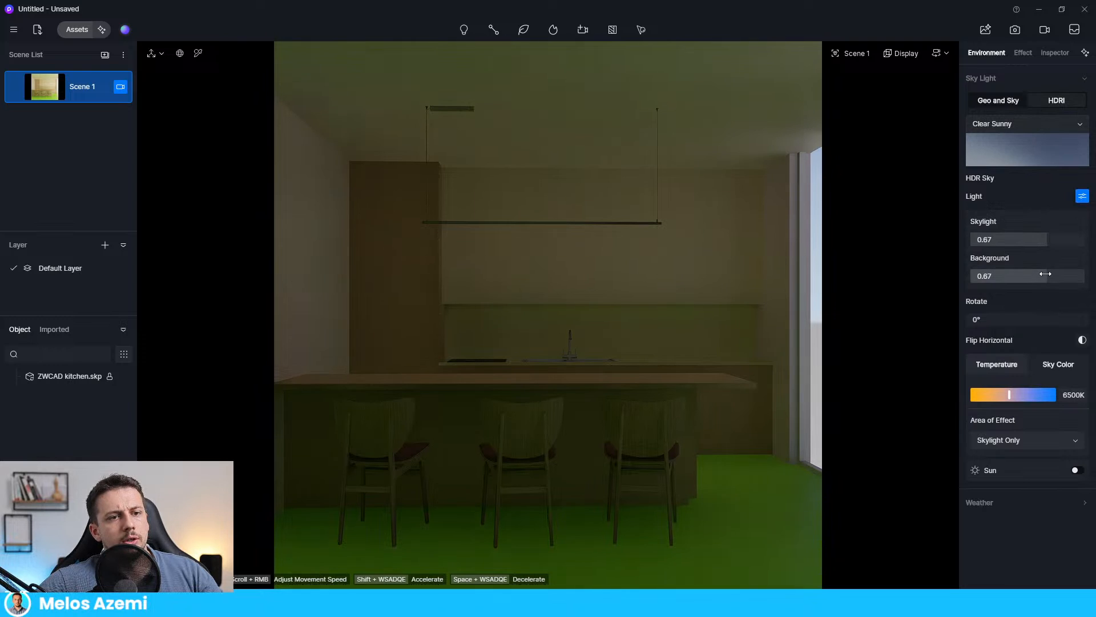
{"action": "left_click_drag", "start_coordinate": [1046, 240], "coordinate": [992, 240]}
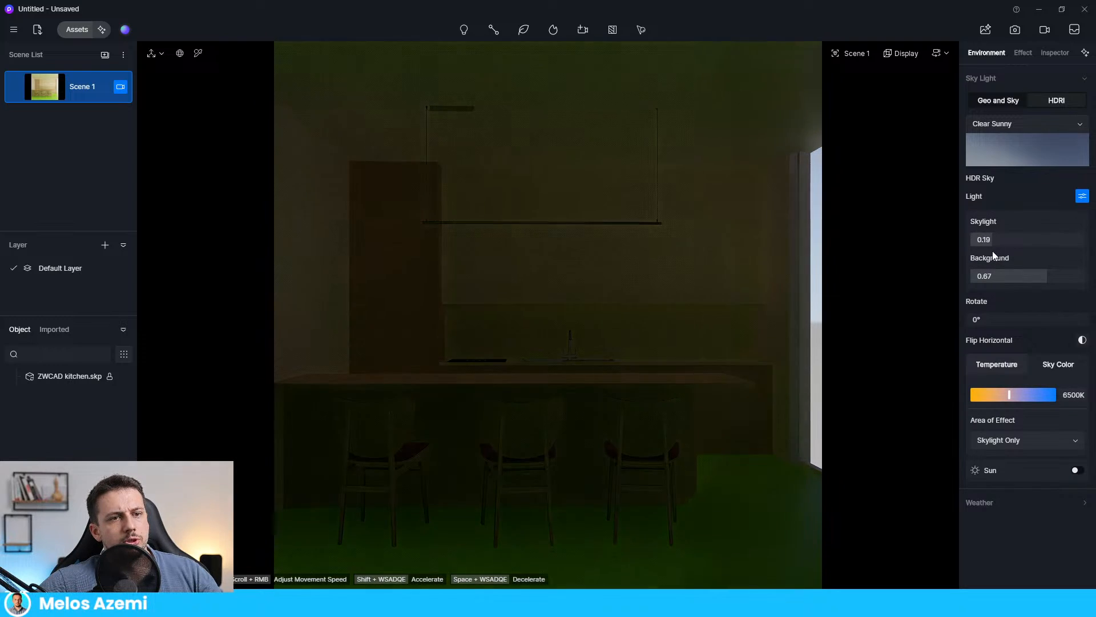
{"action": "left_click_drag", "start_coordinate": [1046, 279], "coordinate": [1012, 280]}
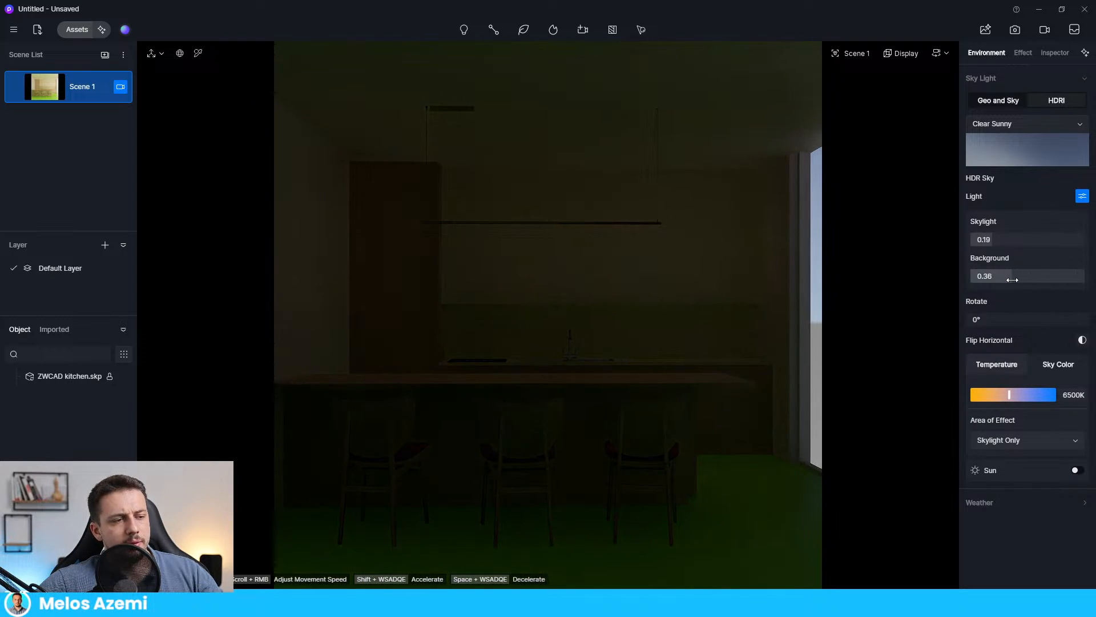
{"action": "left_click", "coordinate": [1024, 53]}
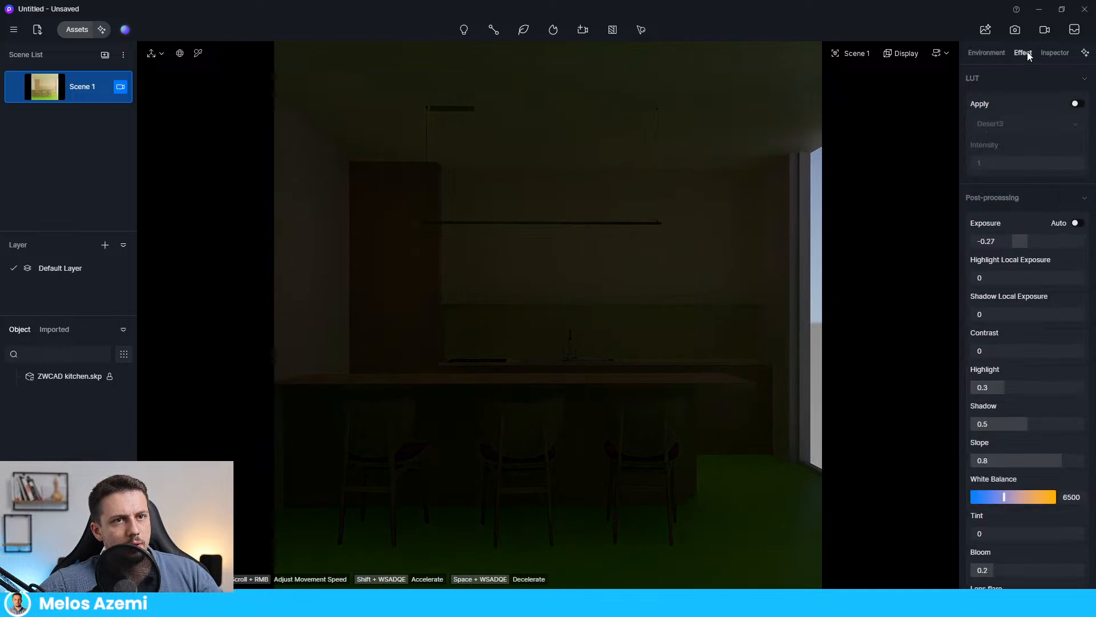
{"action": "mouse_move", "coordinate": [1020, 241]}
{"action": "left_mouse_down"}
{"action": "mouse_move", "coordinate": [1038, 242]}
{"action": "mouse_move", "coordinate": [1029, 248]}
{"action": "left_mouse_up"}
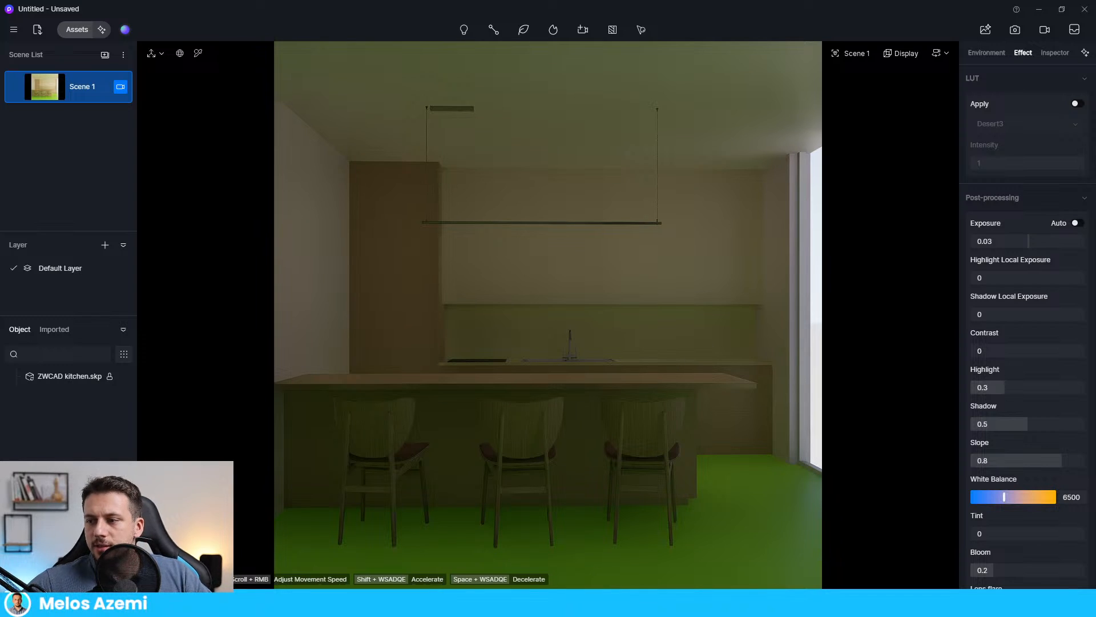
- Search the online material assets for "tiles" and pick the 1:2 Shaanna cream-colored tiles
{"action": "left_click", "coordinate": [76, 34]}
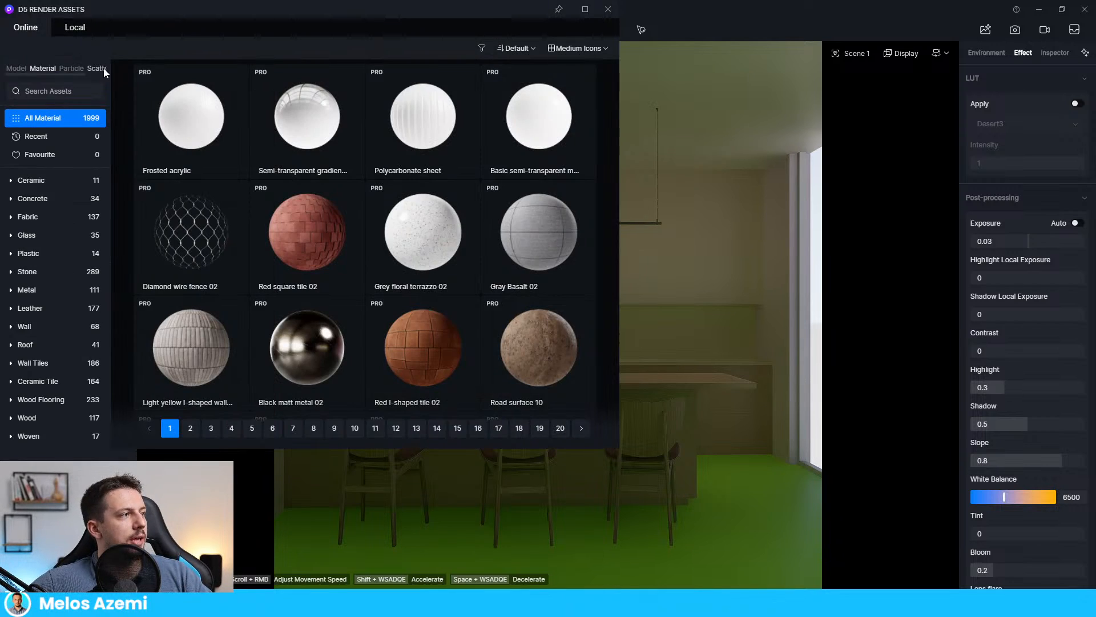
{"action": "left_click", "coordinate": [50, 90]}
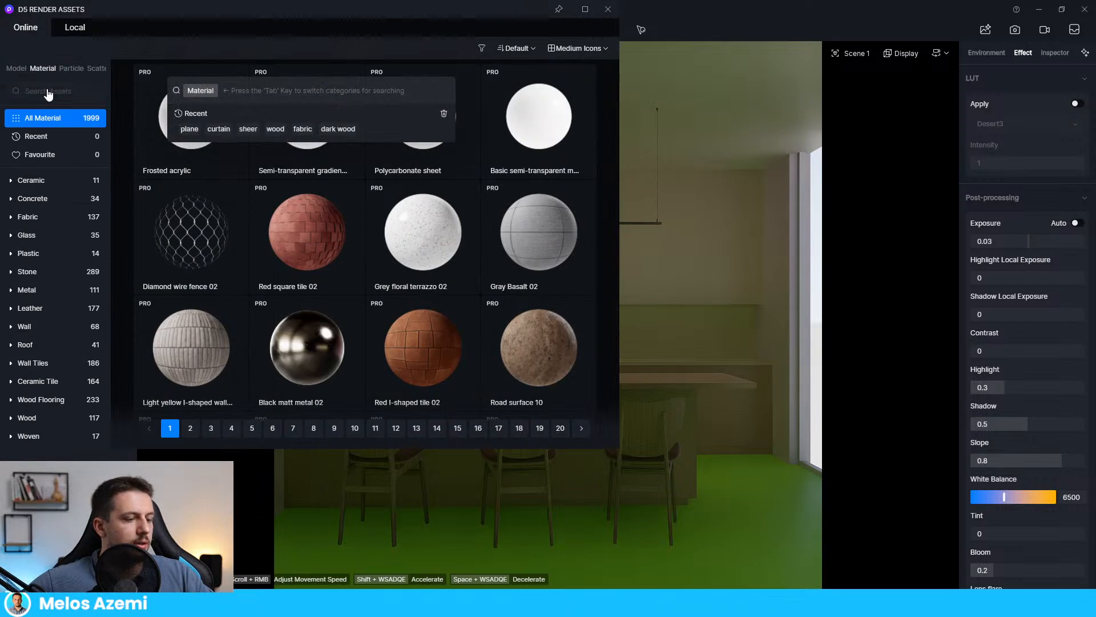
{"action": "type", "text": "tiles"}
{"action": "key", "text": "Return"}
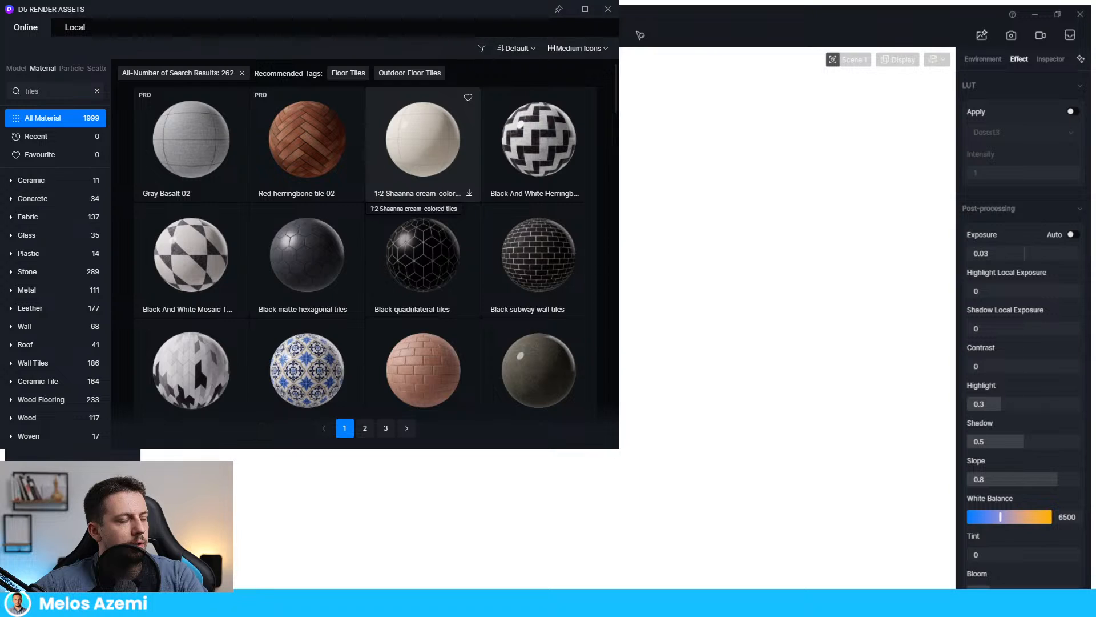
{"action": "left_click", "coordinate": [423, 143]}
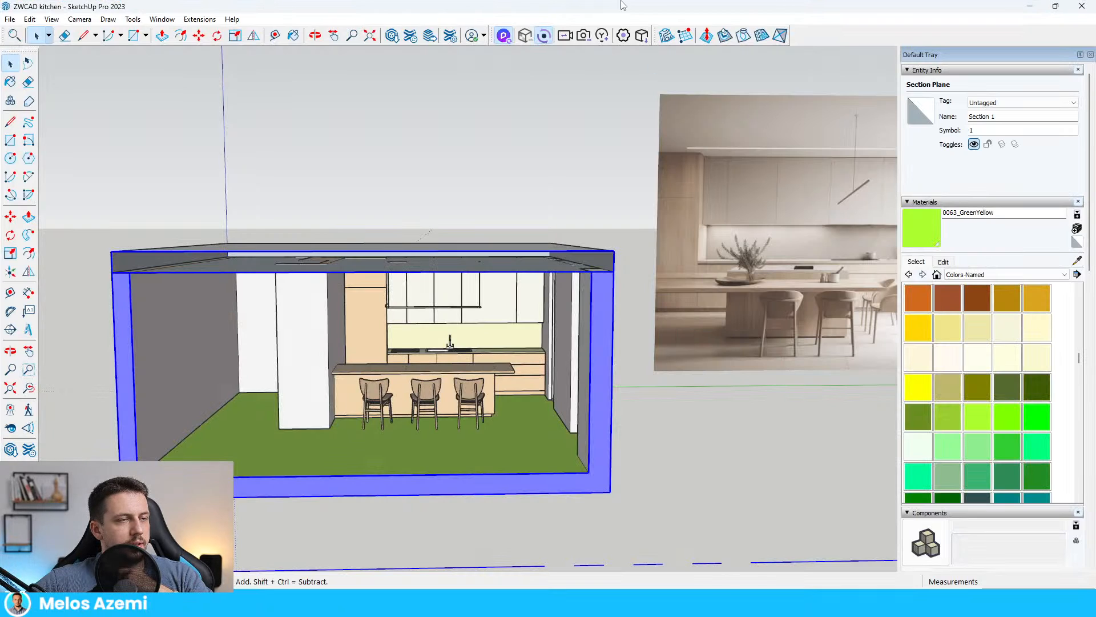
{"action": "left_click", "coordinate": [765, 603]}
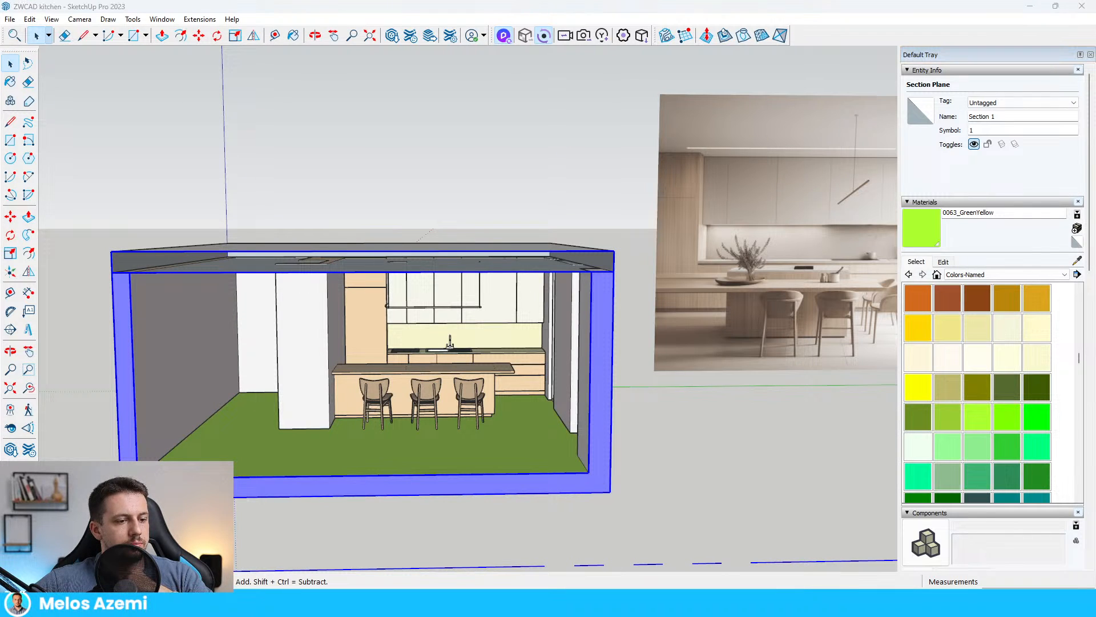
{"action": "left_click", "coordinate": [1055, 6]}
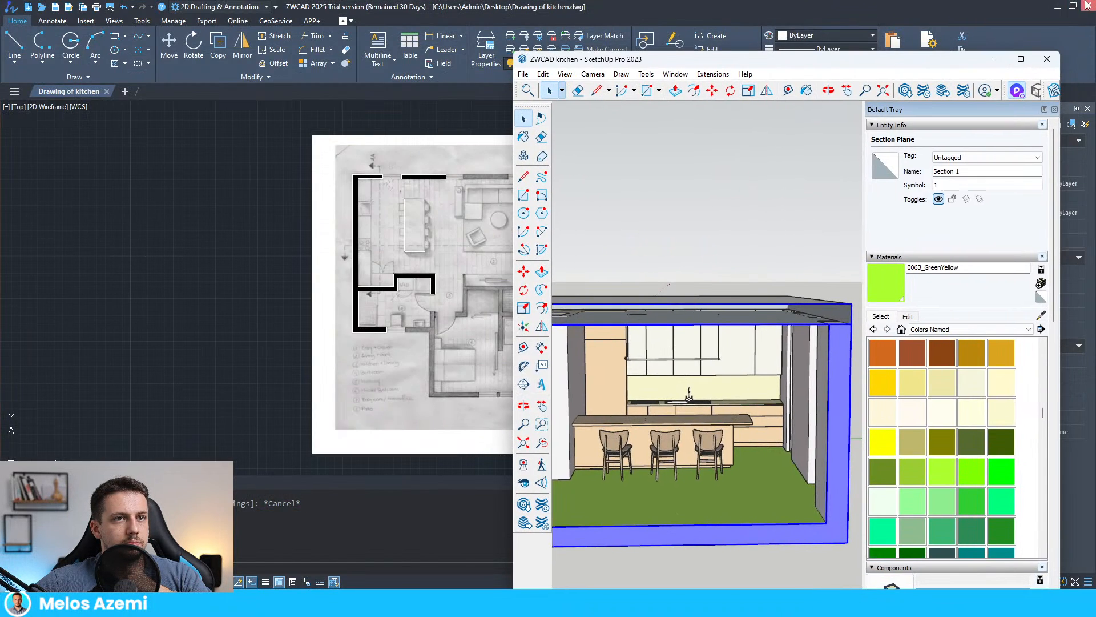
{"action": "left_click", "coordinate": [1057, 6]}
{"action": "double_click", "coordinate": [962, 59]}
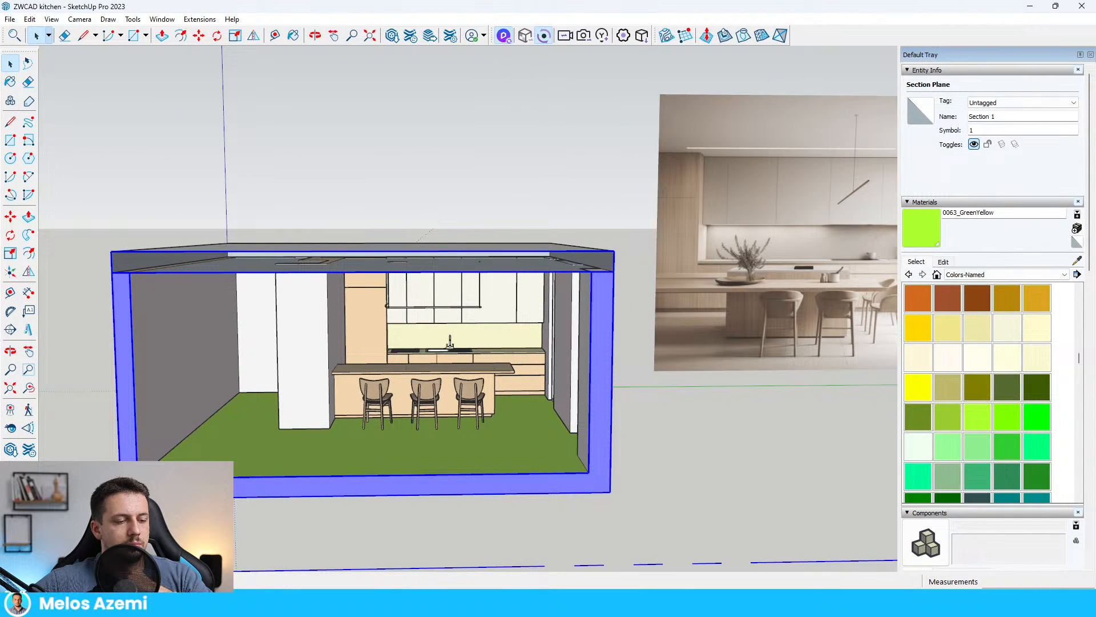
- Switch to D5 Render and sync the kitchen model from SketchUp to a new project
{"action": "left_click", "coordinate": [762, 604]}
{"action": "left_click", "coordinate": [762, 605]}
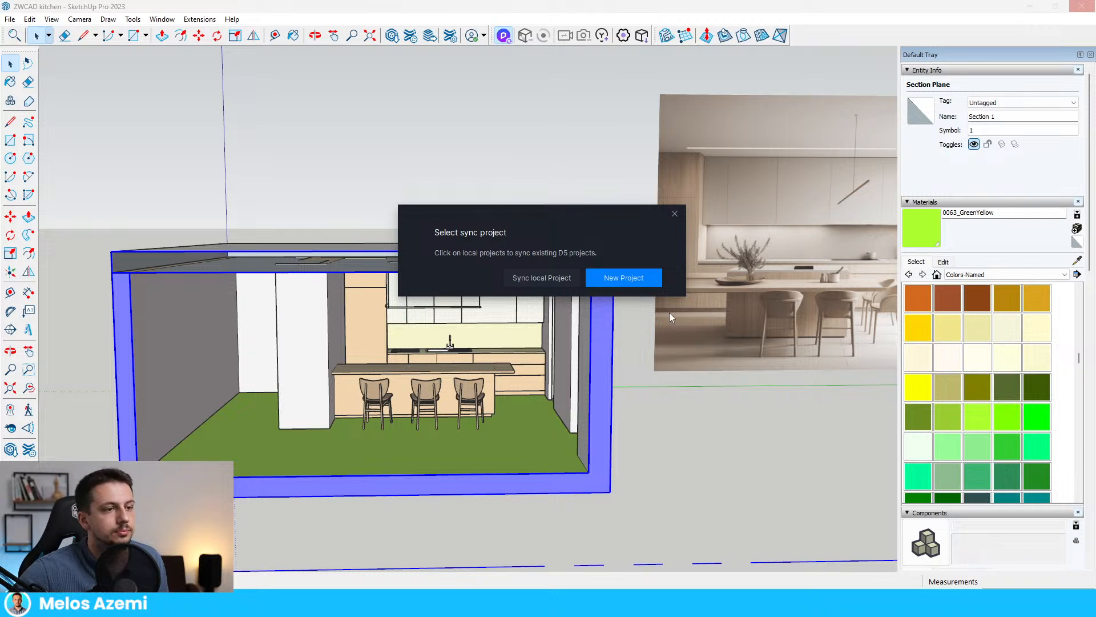
{"action": "left_click", "coordinate": [635, 279]}
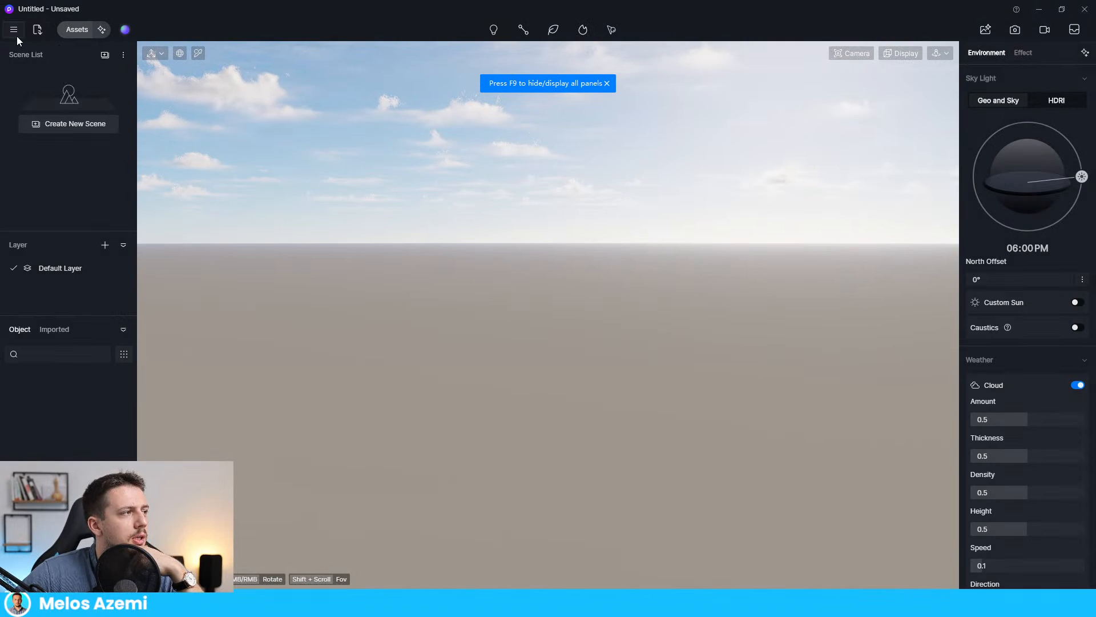
{"action": "left_click", "coordinate": [15, 35]}
{"action": "mouse_move", "coordinate": [43, 62]}
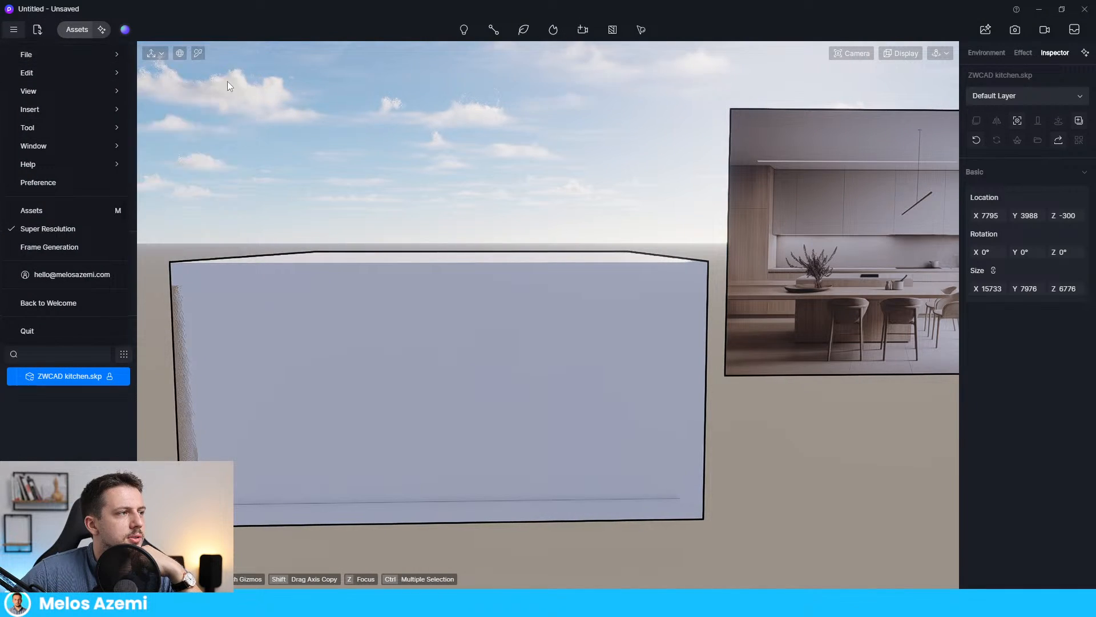
{"action": "left_click", "coordinate": [589, 169]}
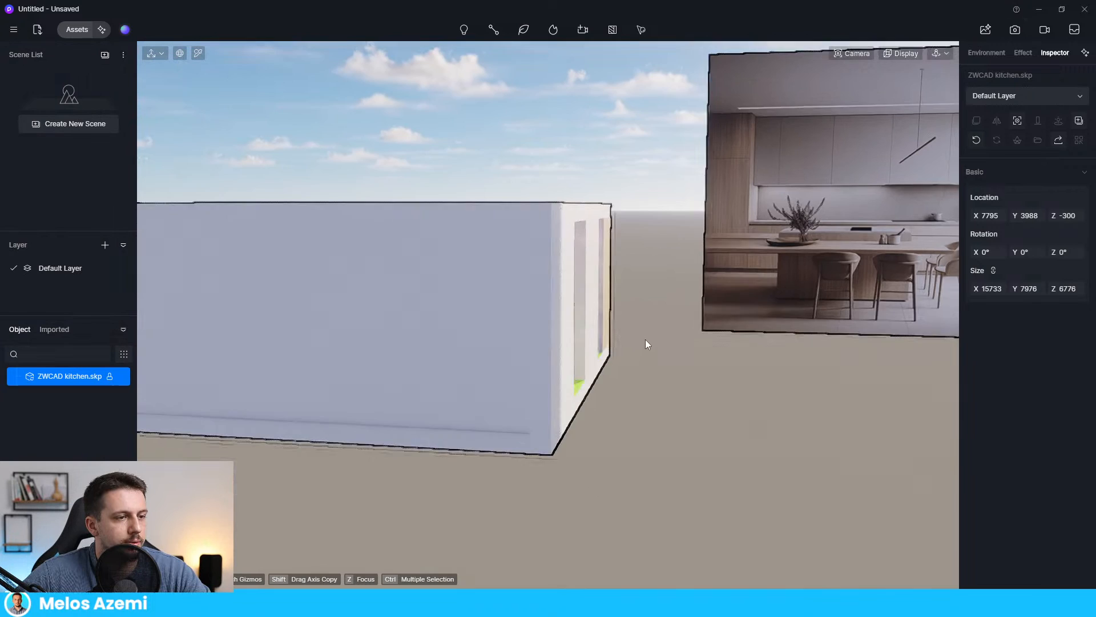
- Set the viewport navigation mode to Fly
{"action": "middle_click_drag", "start_coordinate": [646, 340], "coordinate": [643, 338]}
{"action": "middle_click_drag", "start_coordinate": [579, 317], "coordinate": [567, 328]}
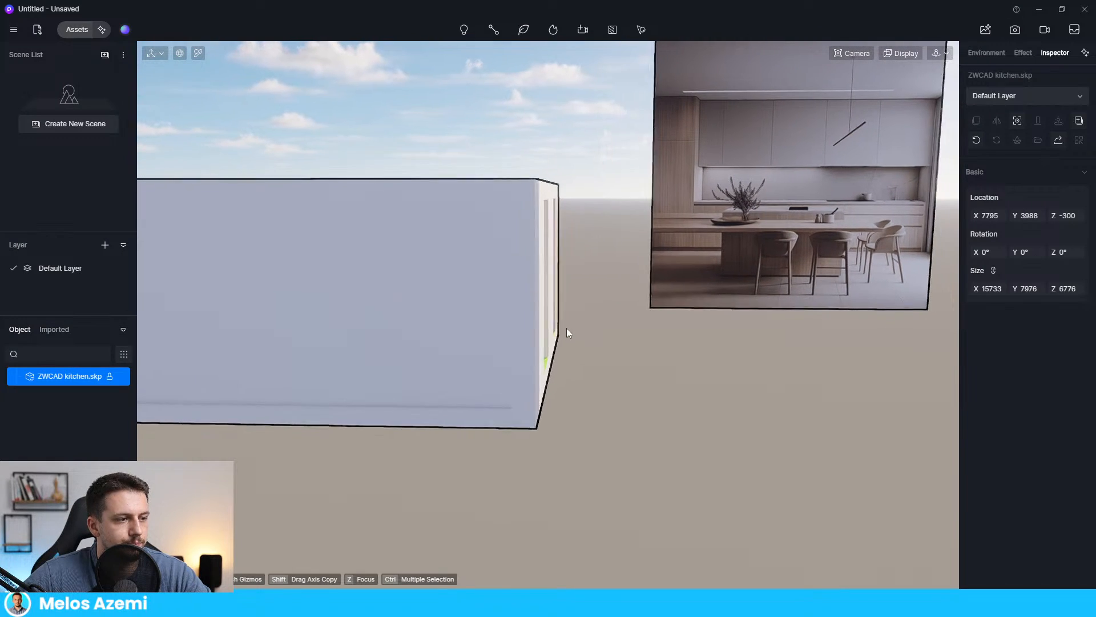
{"action": "left_click", "coordinate": [945, 54]}
{"action": "left_click", "coordinate": [907, 88]}
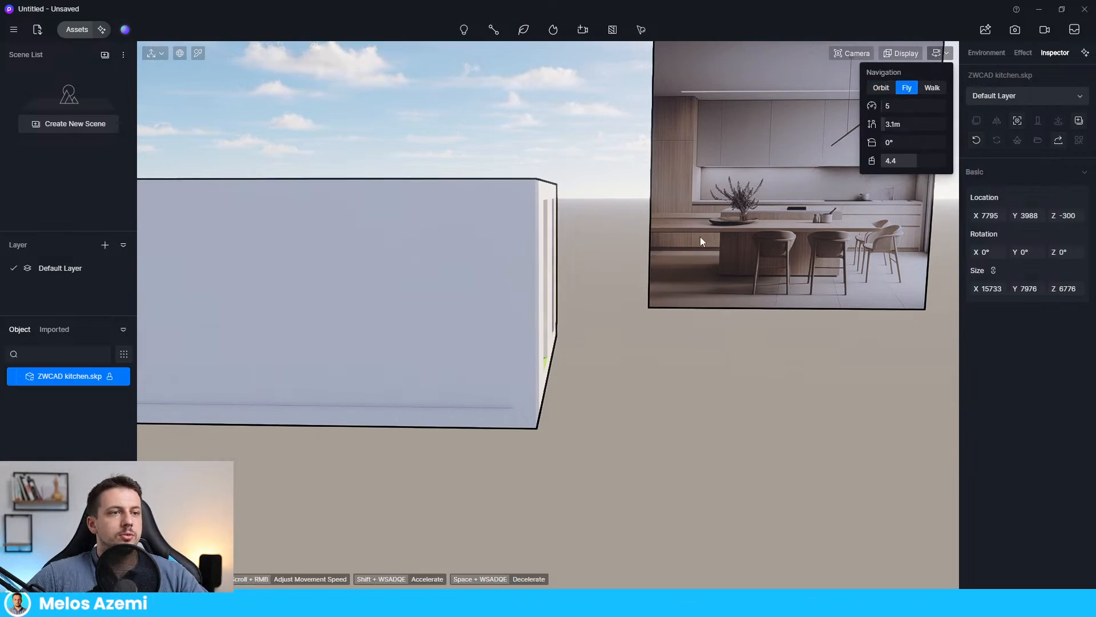
- Frame a frontal interior view of the kitchen island and its three chairs and save it as a new scene
{"action": "right_click_drag", "start_coordinate": [700, 236], "coordinate": [807, 218]}
{"action": "key", "text": "w"}
{"action": "key", "text": "w"}
{"action": "key", "text": "s"}
{"action": "key", "text": "w"}
{"action": "key", "text": "s"}
{"action": "key", "text": "w"}
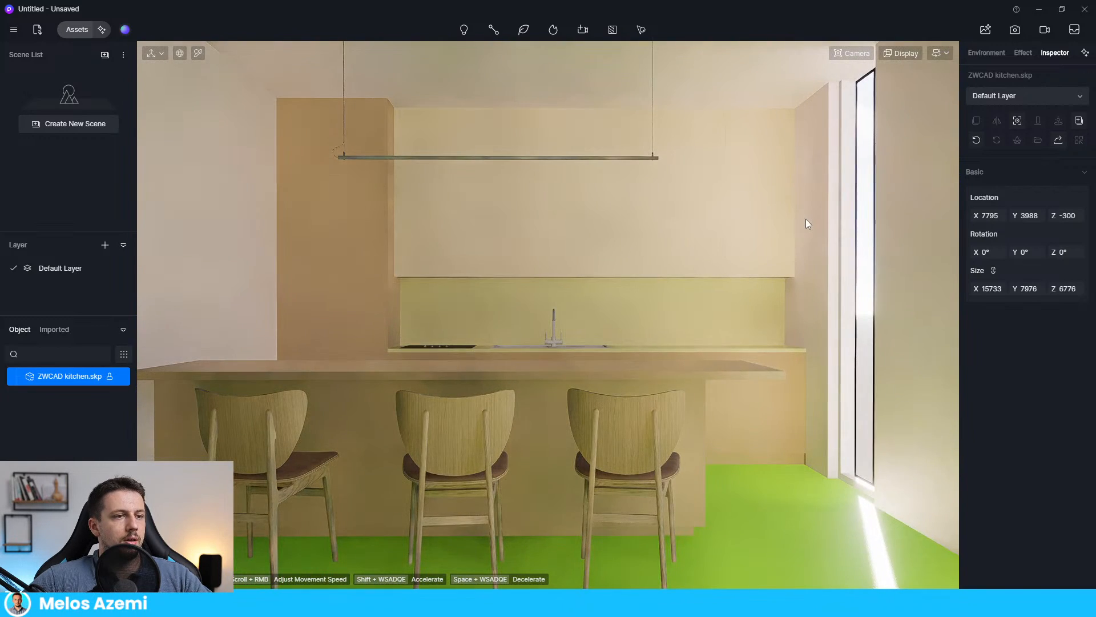
{"action": "left_click", "coordinate": [104, 122]}
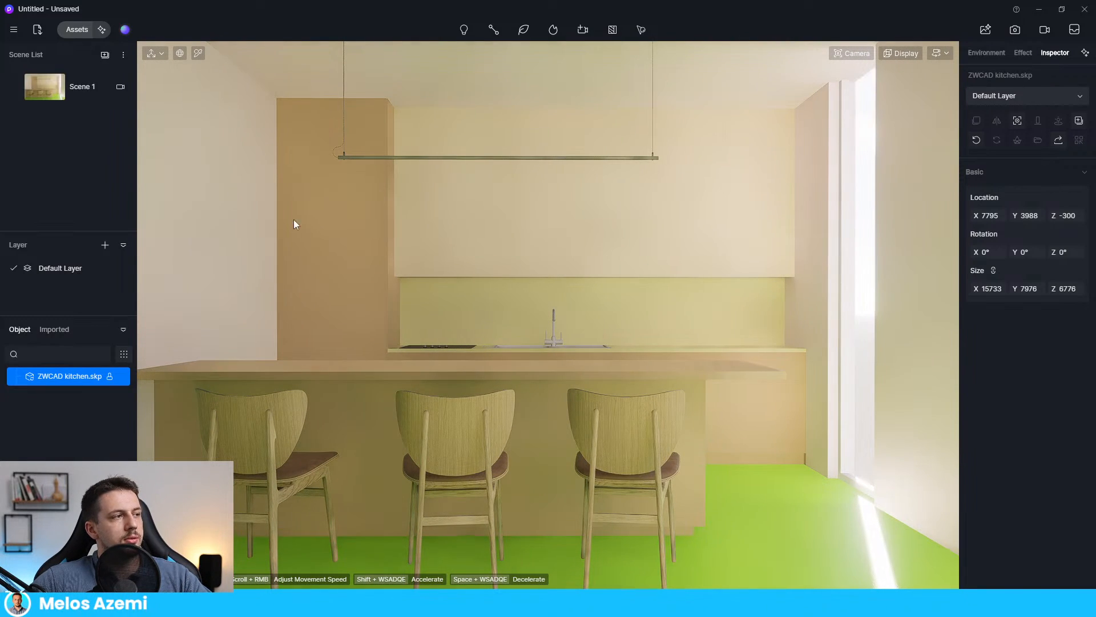
- Set the saved scene camera's clipping plane to 285 and pull the camera back to show the whole kitchen
{"action": "left_click", "coordinate": [89, 100]}
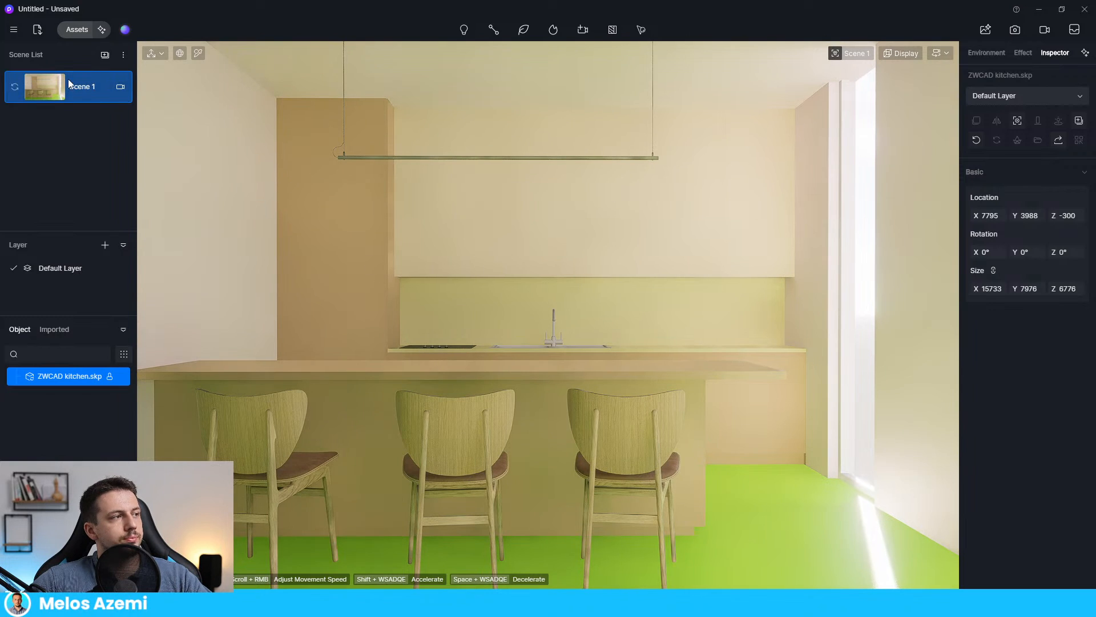
{"action": "left_click", "coordinate": [120, 86]}
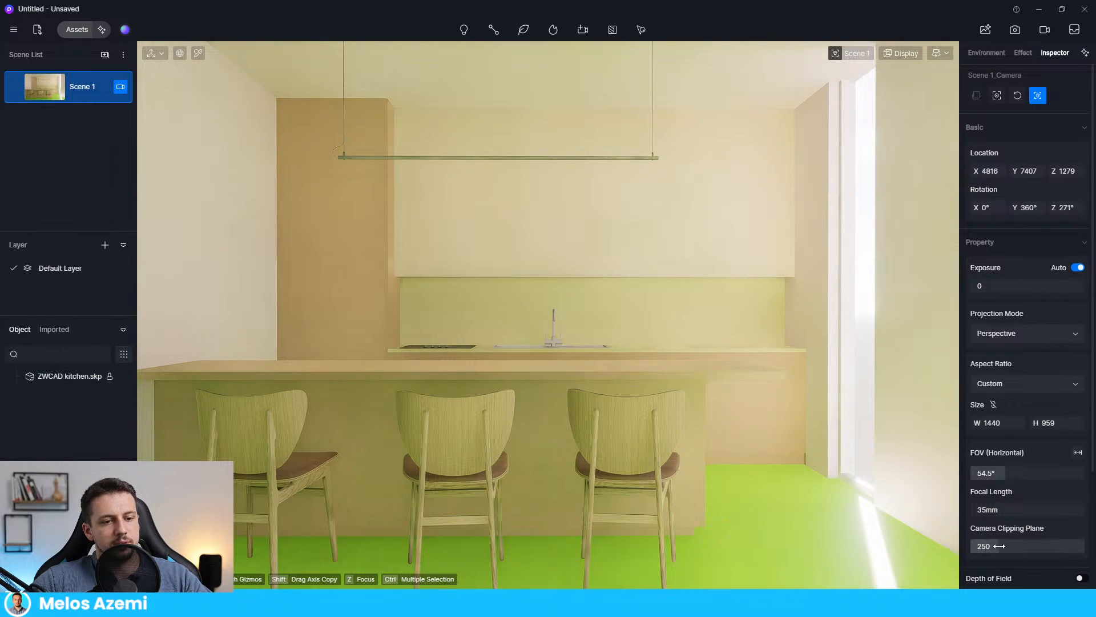
{"action": "left_click_drag", "start_coordinate": [999, 547], "coordinate": [1003, 546]}
{"action": "scroll", "coordinate": [655, 321], "scroll_direction": "down", "scroll_amount": 8}
{"action": "right_click_drag", "start_coordinate": [655, 321], "coordinate": [652, 321]}
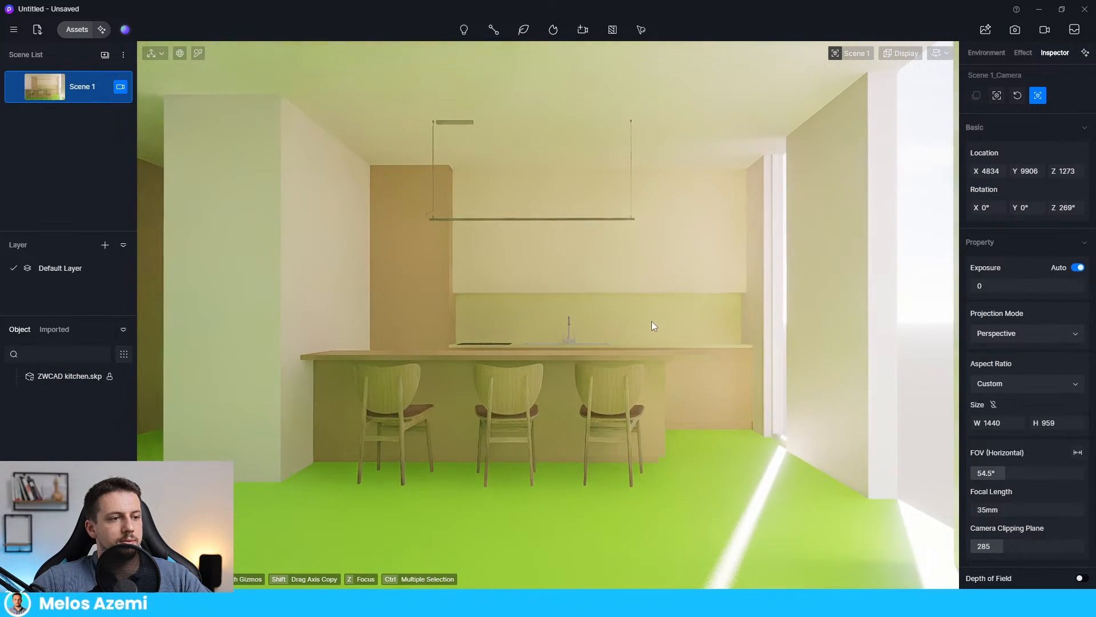
{"action": "scroll", "coordinate": [652, 321], "scroll_direction": "down", "scroll_amount": 1}
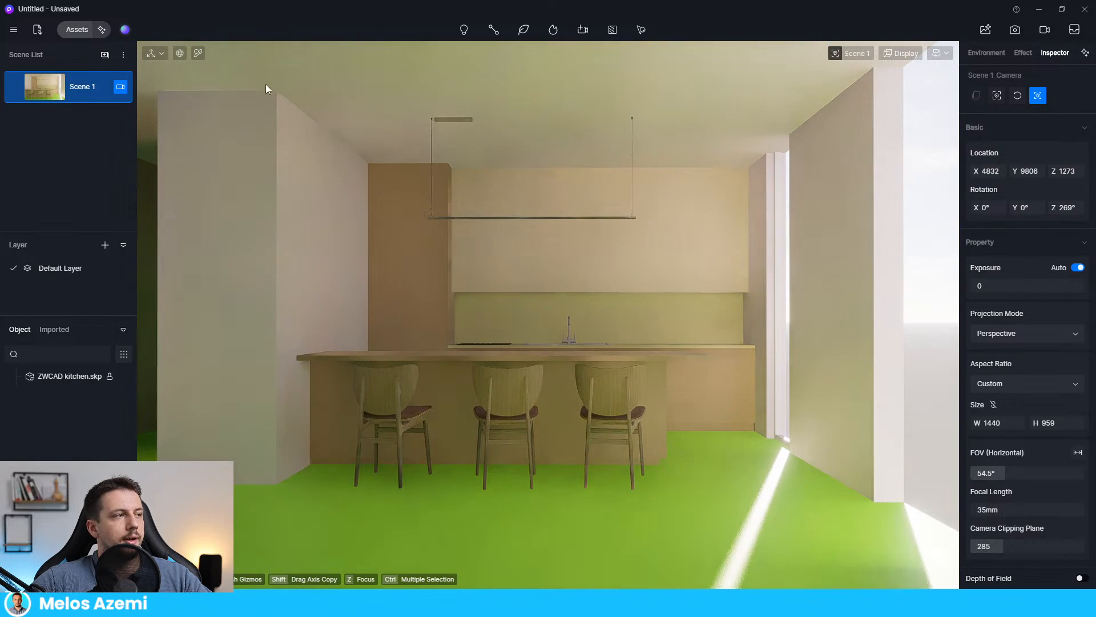
- Set the scene camera to Two-point Perspective with a 1:1 aspect ratio
{"action": "left_click", "coordinate": [1037, 334]}
{"action": "left_click", "coordinate": [1033, 367]}
{"action": "left_click", "coordinate": [1030, 383]}
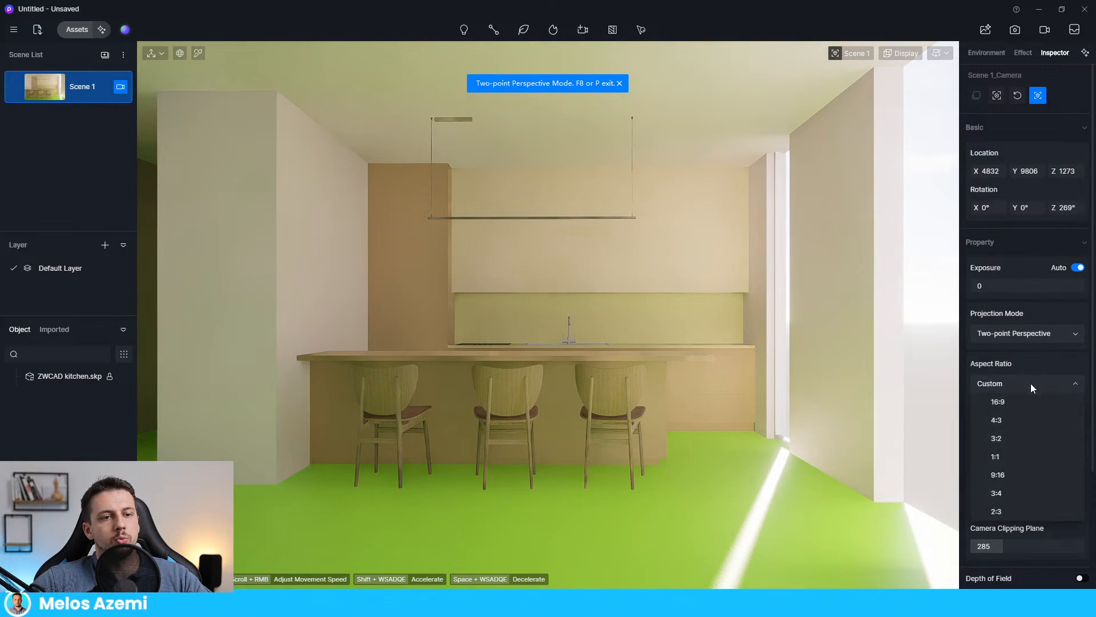
{"action": "left_click", "coordinate": [1020, 458]}
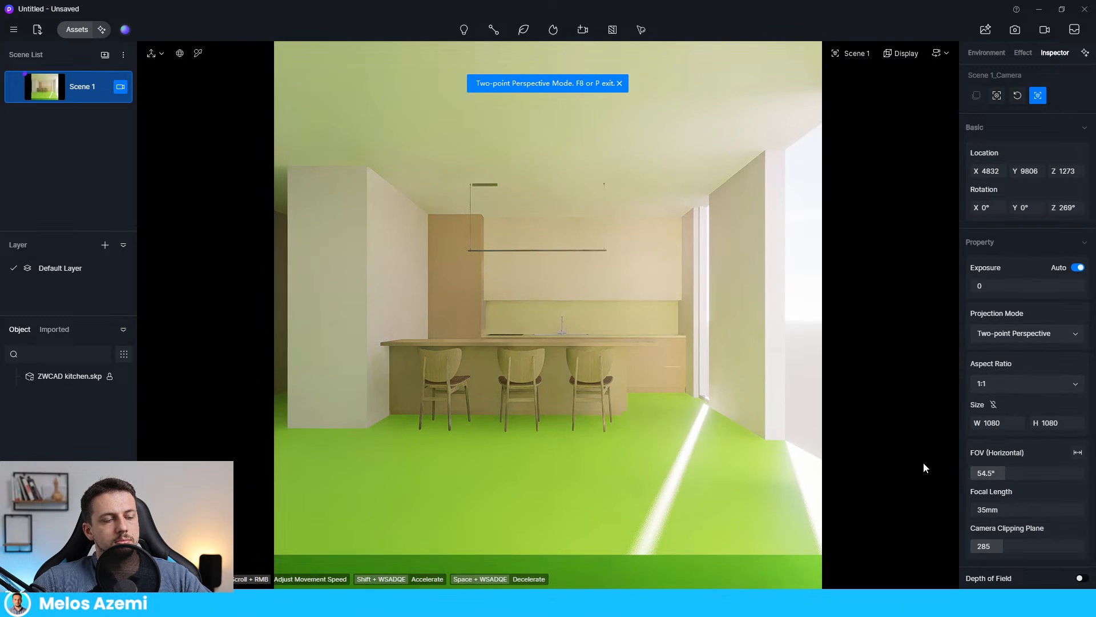
- Narrow the camera's horizontal FOV to 36.3° and reframe it closer to the kitchen island, with the chairs in full view
{"action": "scroll", "coordinate": [643, 341], "scroll_direction": "up", "scroll_amount": 5}
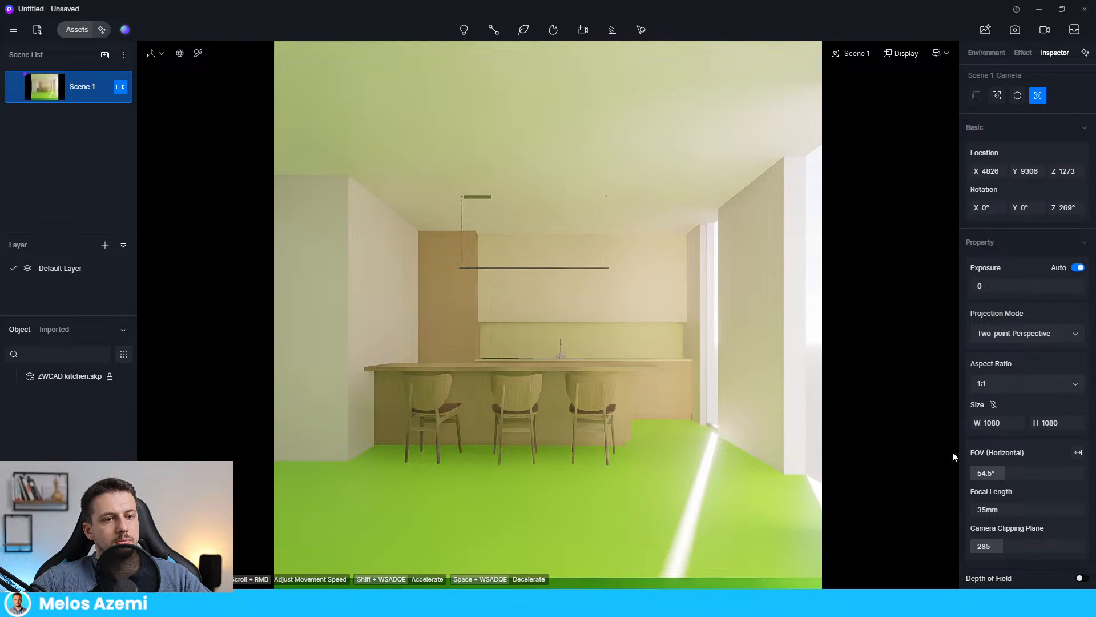
{"action": "mouse_move", "coordinate": [992, 471]}
{"action": "left_mouse_down"}
{"action": "mouse_move", "coordinate": [971, 472]}
{"action": "mouse_move", "coordinate": [993, 471]}
{"action": "left_mouse_up"}
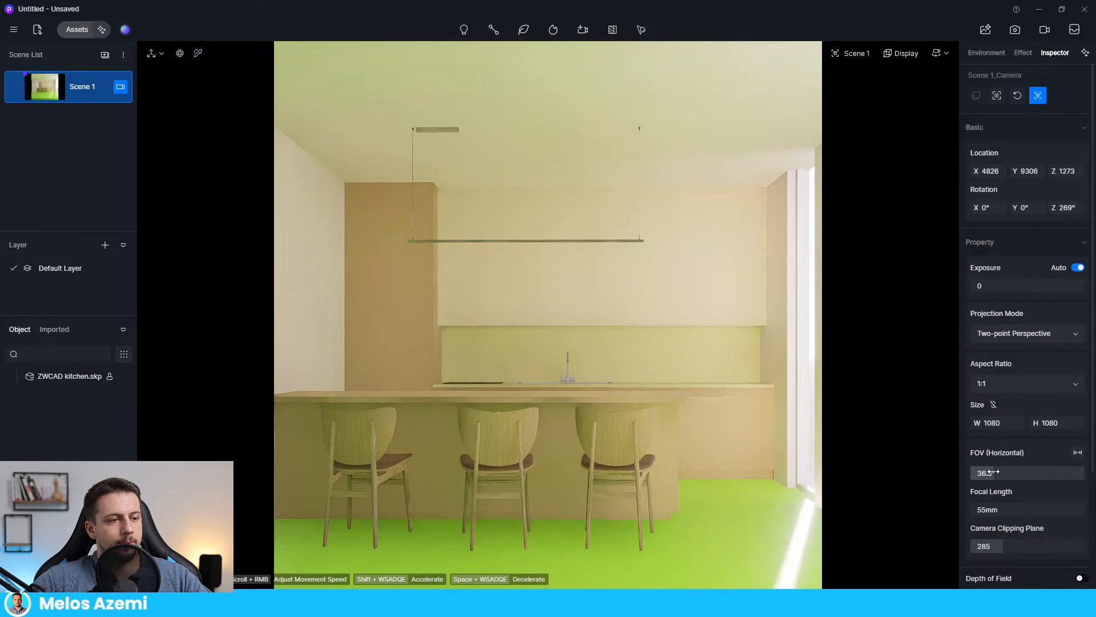
{"action": "right_click_drag", "start_coordinate": [690, 312], "coordinate": [693, 323]}
{"action": "scroll", "coordinate": [693, 320], "scroll_direction": "up", "scroll_amount": 1}
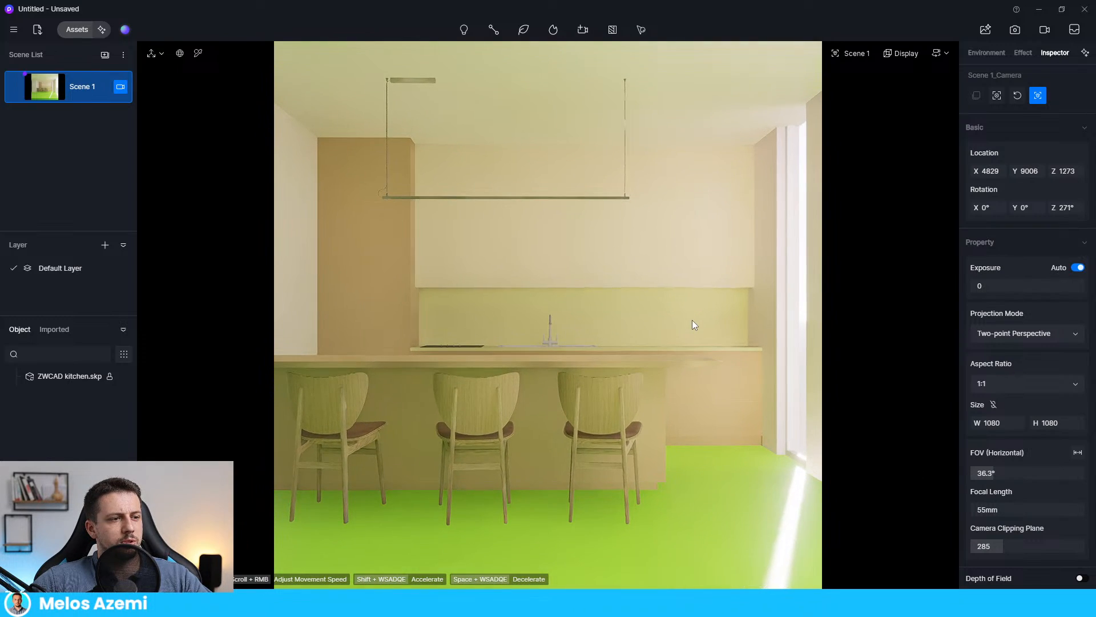
{"action": "scroll", "coordinate": [693, 320], "scroll_direction": "down", "scroll_amount": 1}
{"action": "scroll", "coordinate": [692, 320], "scroll_direction": "up", "scroll_amount": 1}
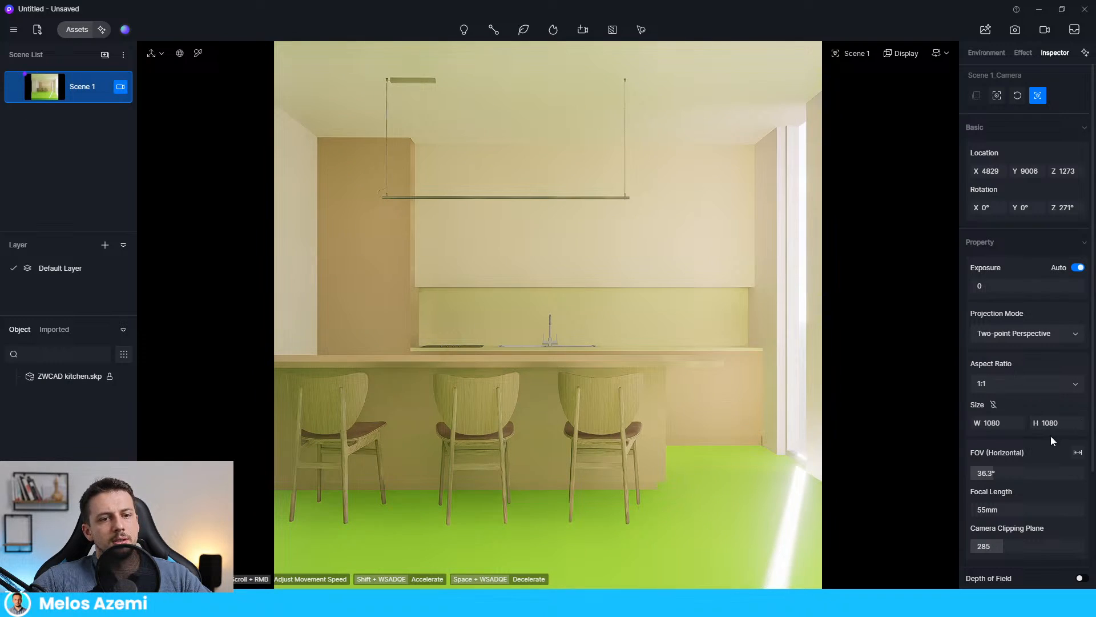
- Switch the environment's sky light from Geo and Sky to HDRI
{"action": "scroll", "coordinate": [1048, 442], "scroll_direction": "down", "scroll_amount": 2}
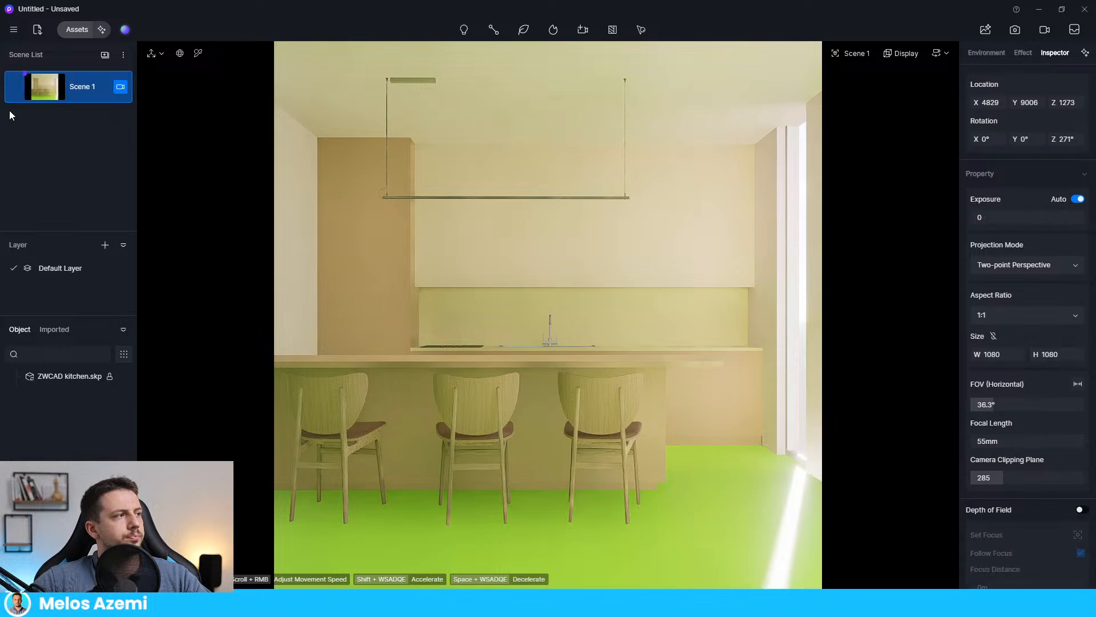
{"action": "left_click", "coordinate": [1008, 54]}
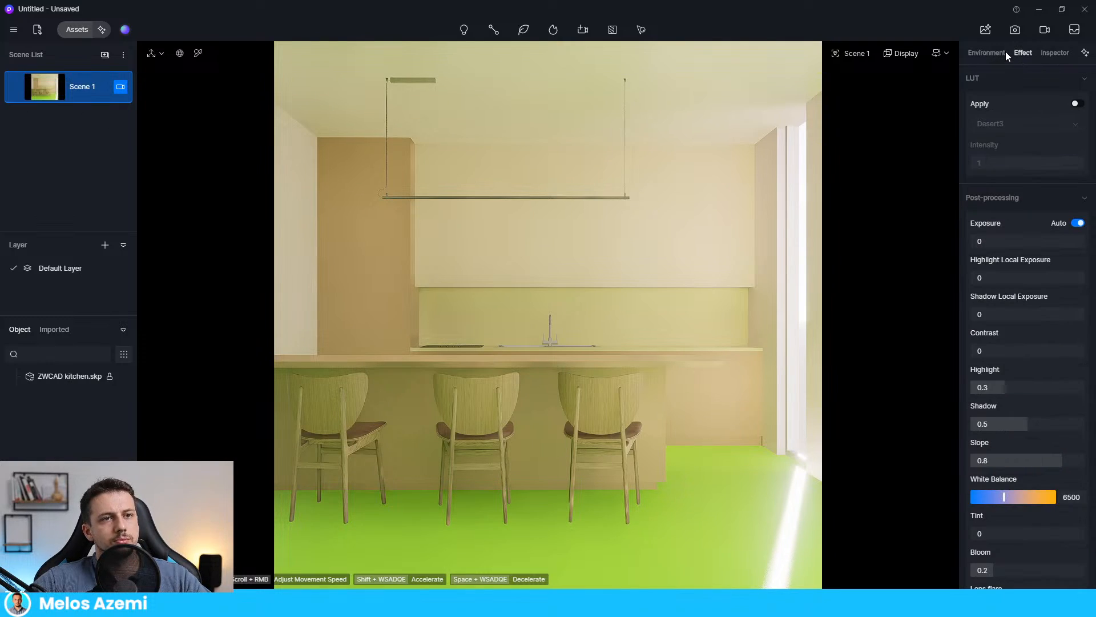
{"action": "left_click", "coordinate": [1004, 52]}
{"action": "left_click", "coordinate": [1023, 52]}
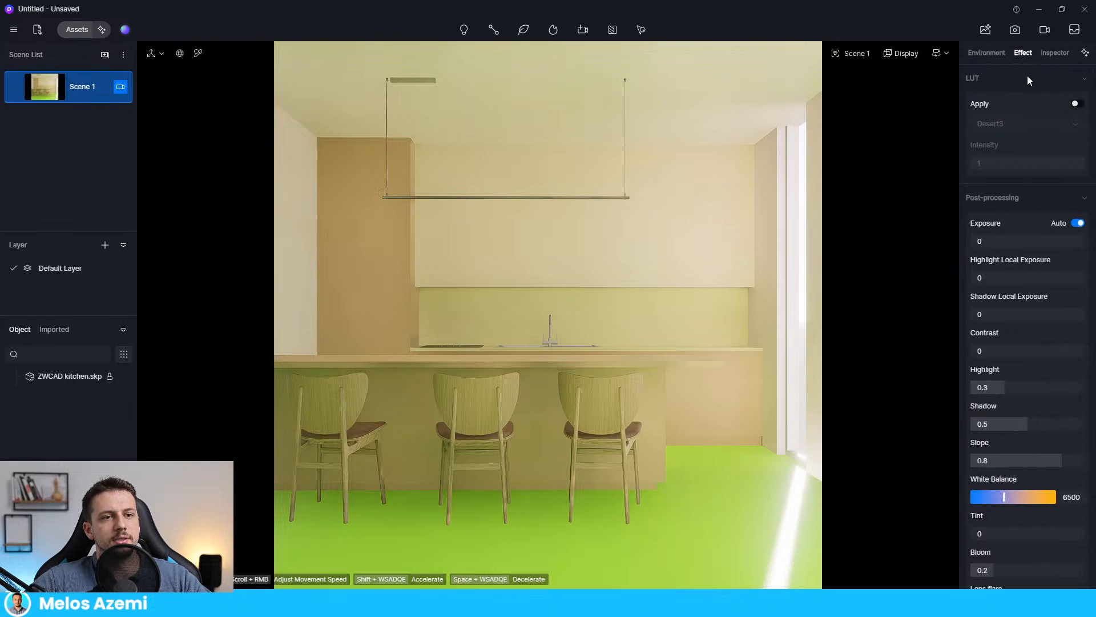
{"action": "left_click", "coordinate": [986, 52]}
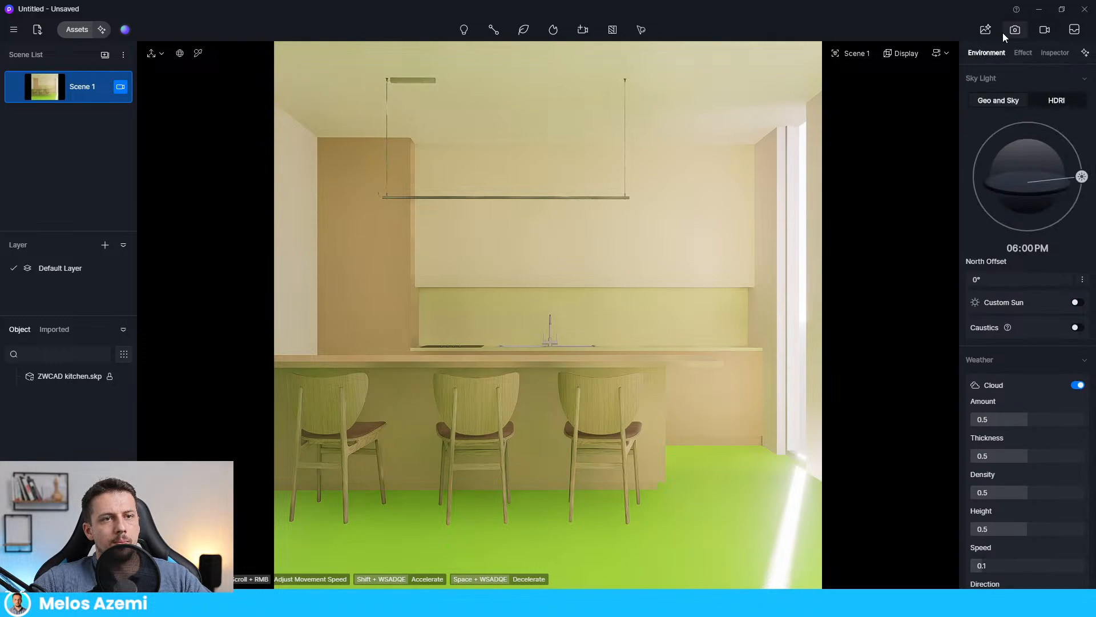
{"action": "left_click", "coordinate": [1056, 100]}
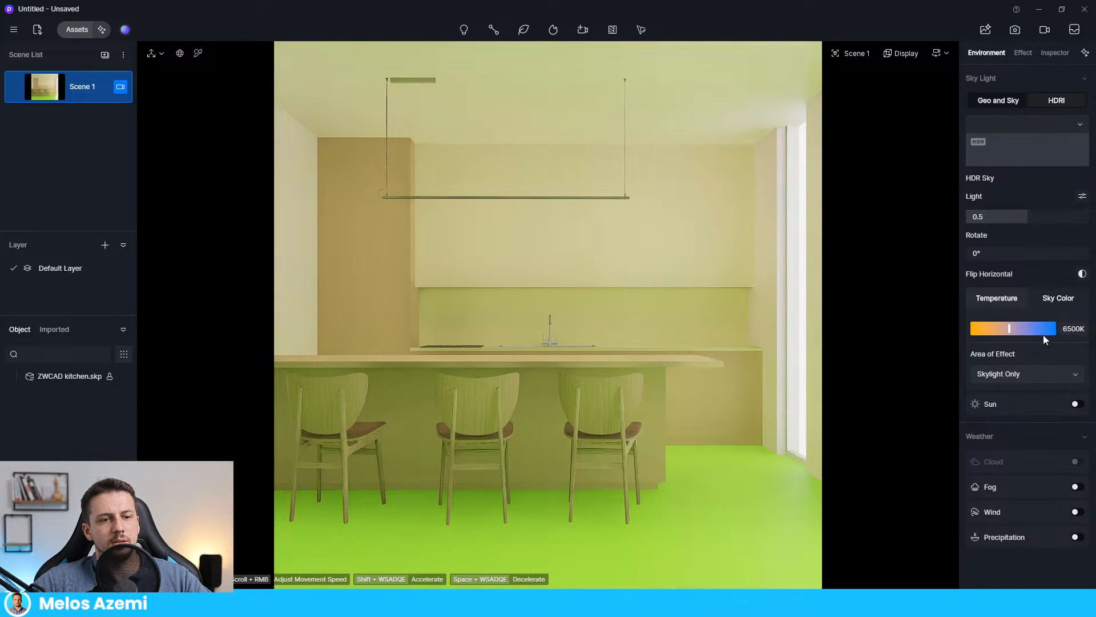
- Load the custom wasteland_clouds pure-sky HDR image as the environment's sky
{"action": "left_click", "coordinate": [1023, 144]}
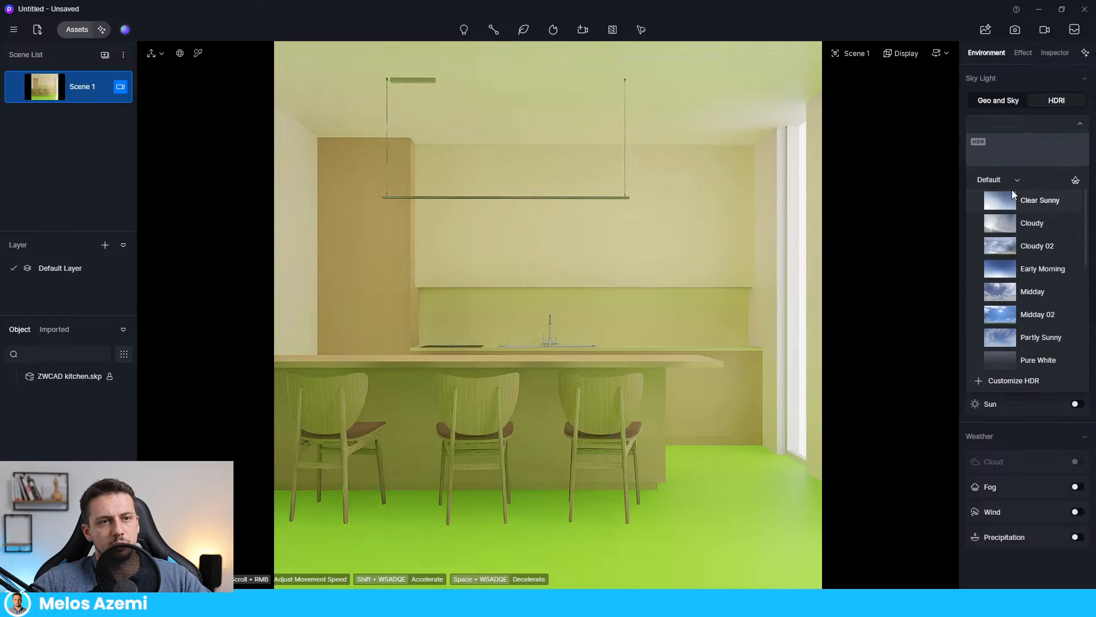
{"action": "left_click", "coordinate": [1007, 180]}
{"action": "left_click", "coordinate": [1011, 192]}
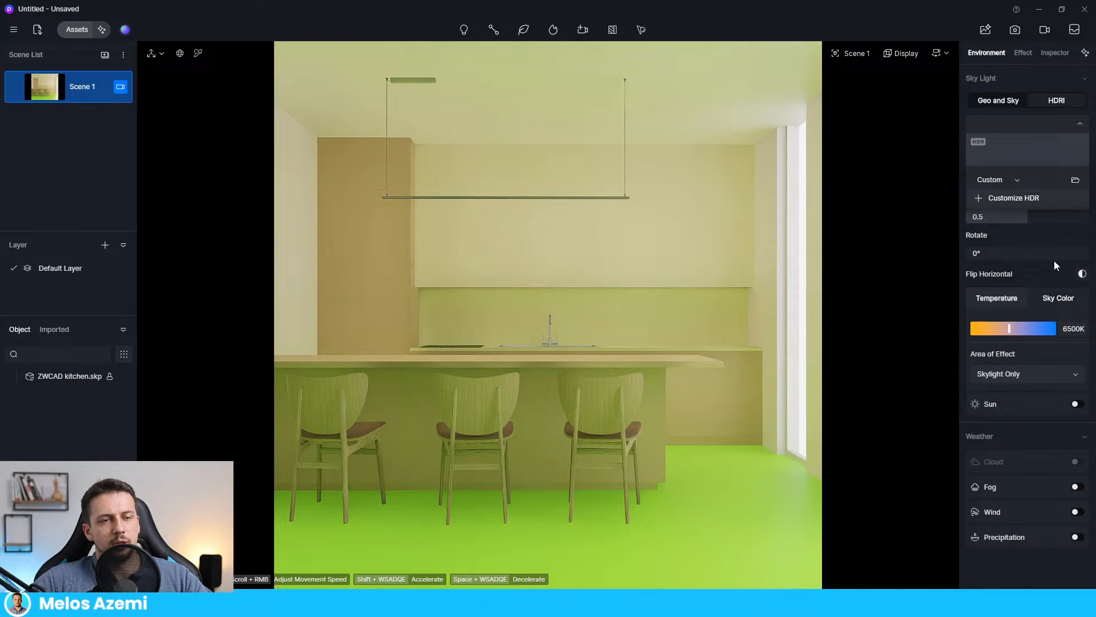
{"action": "left_click", "coordinate": [1014, 199]}
{"action": "left_click_drag", "start_coordinate": [471, 5], "coordinate": [1095, 43]}
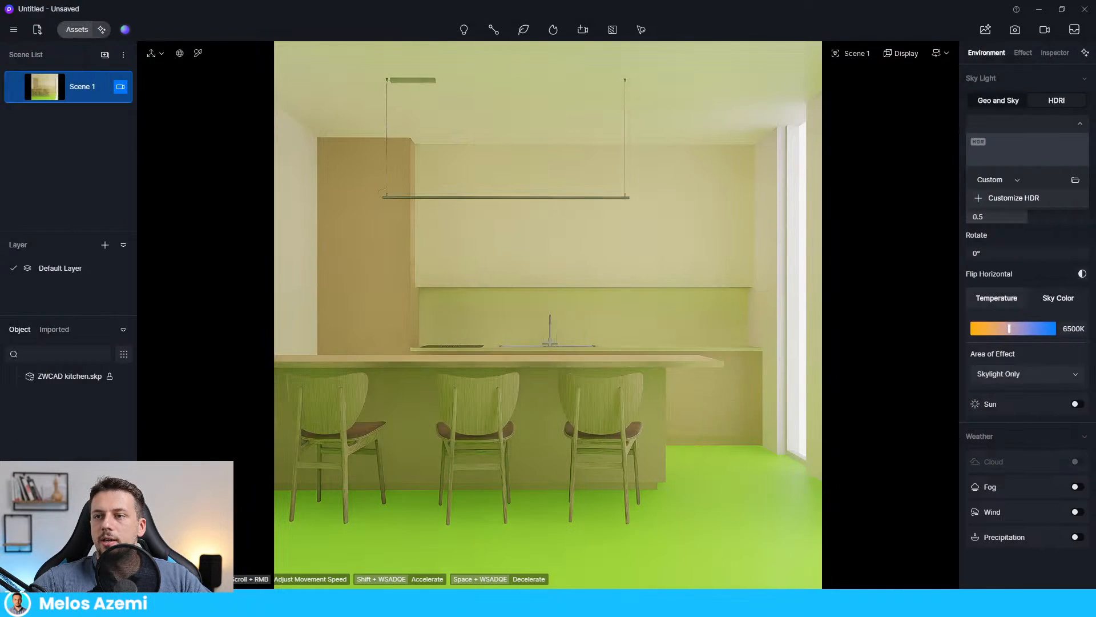
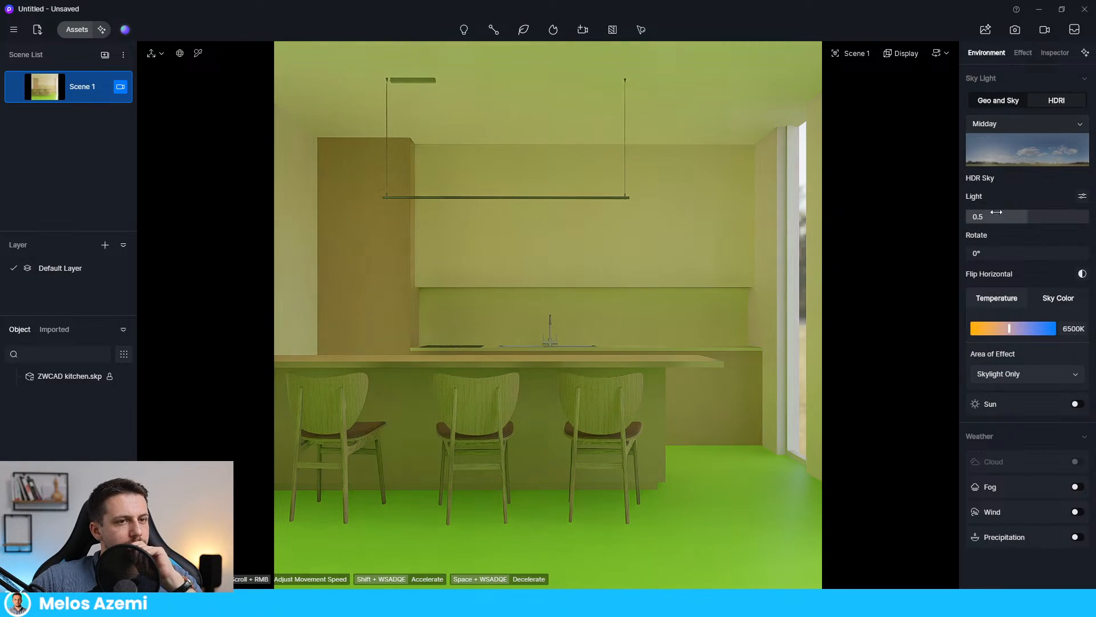
{"action": "left_click", "coordinate": [1033, 157]}
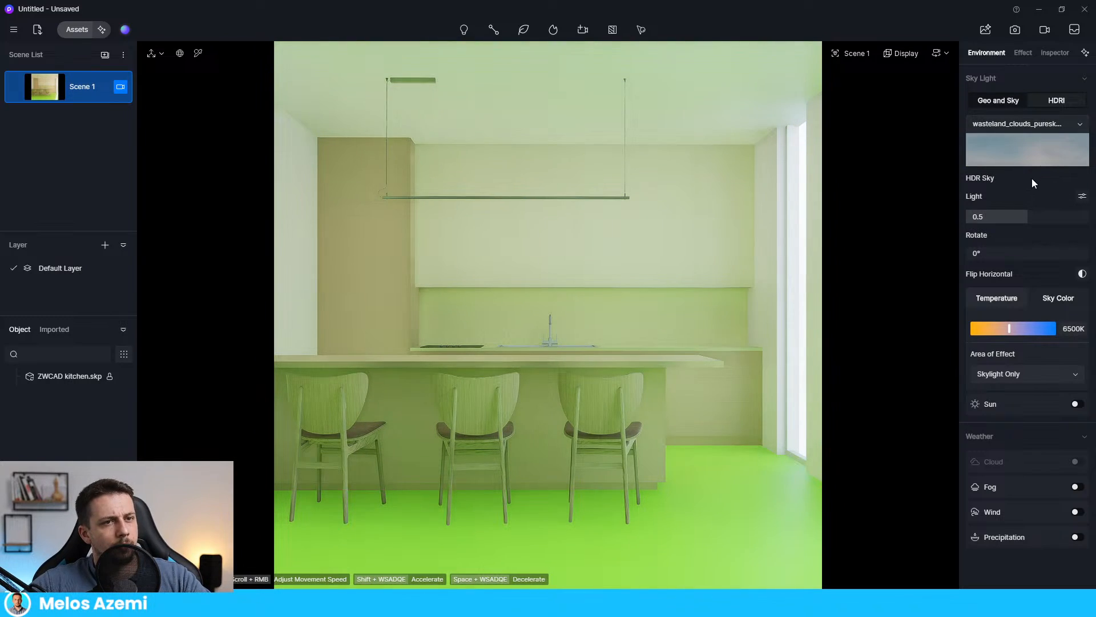
- Warm the HDR sky's temperature to 3350K and reduce its skylight and background intensity to 0.12, shown as separate values
{"action": "left_click_drag", "start_coordinate": [1009, 328], "coordinate": [984, 329]}
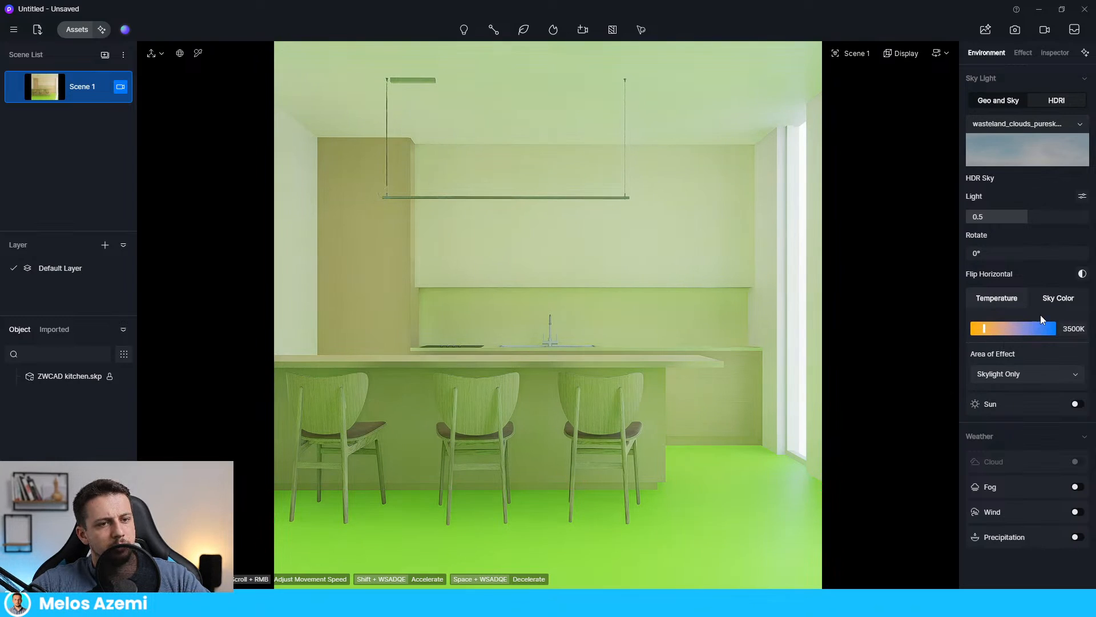
{"action": "left_click", "coordinate": [1057, 373]}
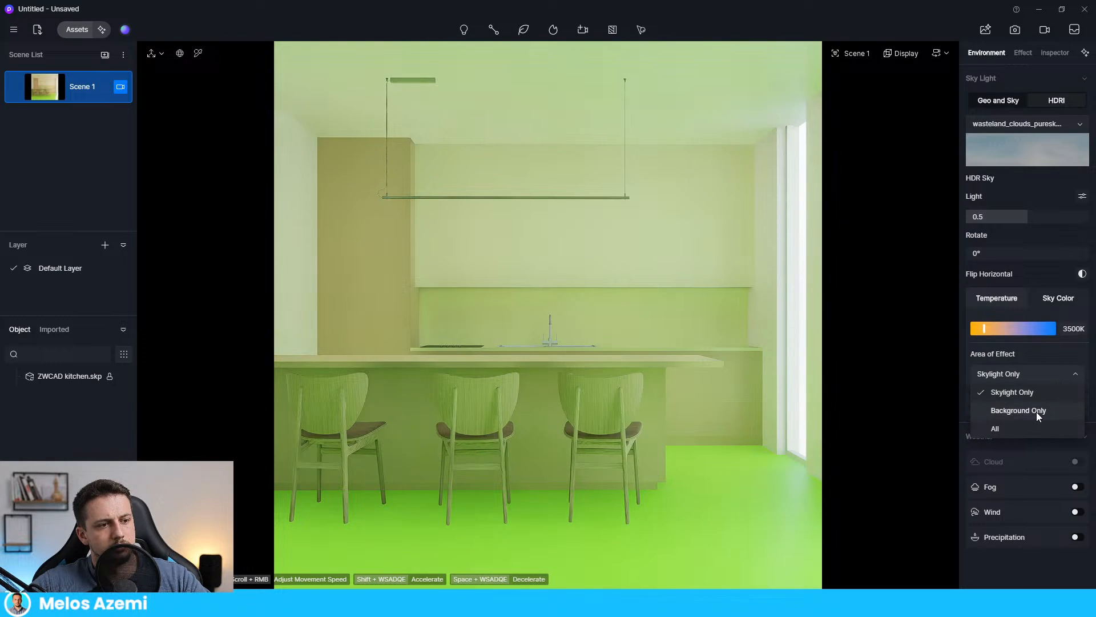
{"action": "left_click", "coordinate": [983, 328]}
{"action": "left_click_drag", "start_coordinate": [983, 329], "coordinate": [984, 329]}
{"action": "left_click", "coordinate": [1082, 196]}
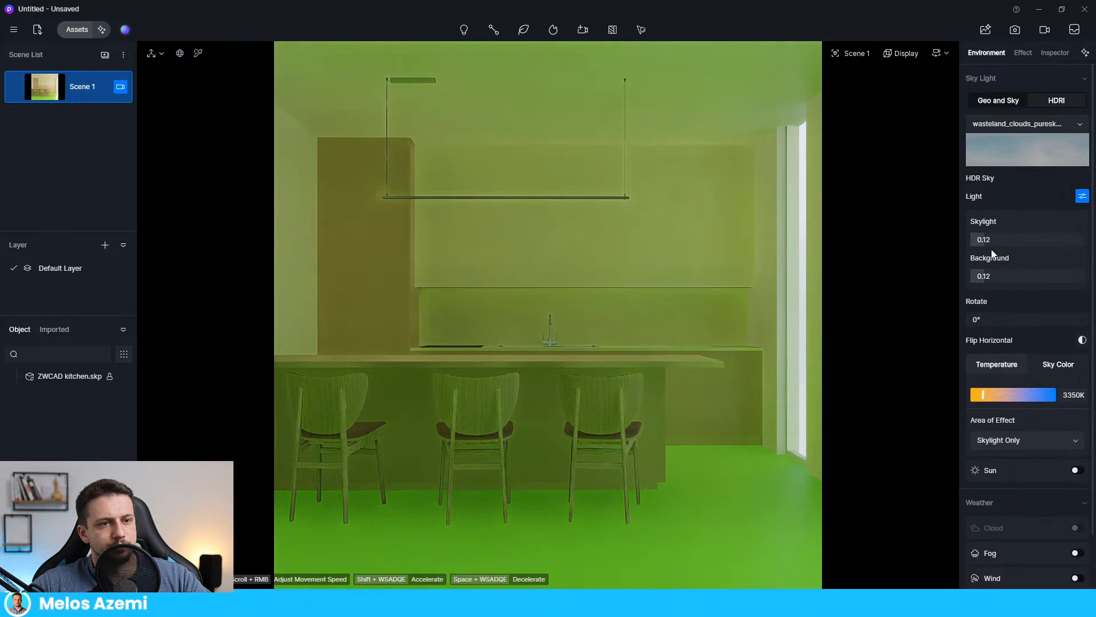
- Search the online material library for "tiles"
{"action": "left_click", "coordinate": [583, 294]}
{"action": "left_click", "coordinate": [601, 476], "text": "ctrl"}
{"action": "left_click", "coordinate": [84, 29]}
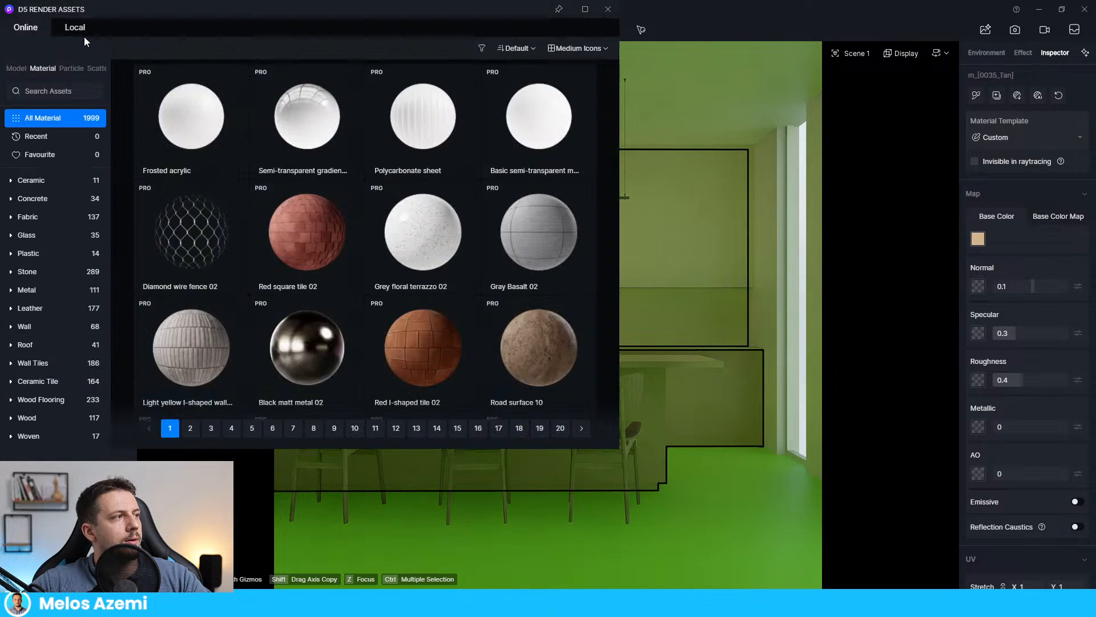
{"action": "left_click", "coordinate": [68, 91]}
{"action": "type", "text": "til"}
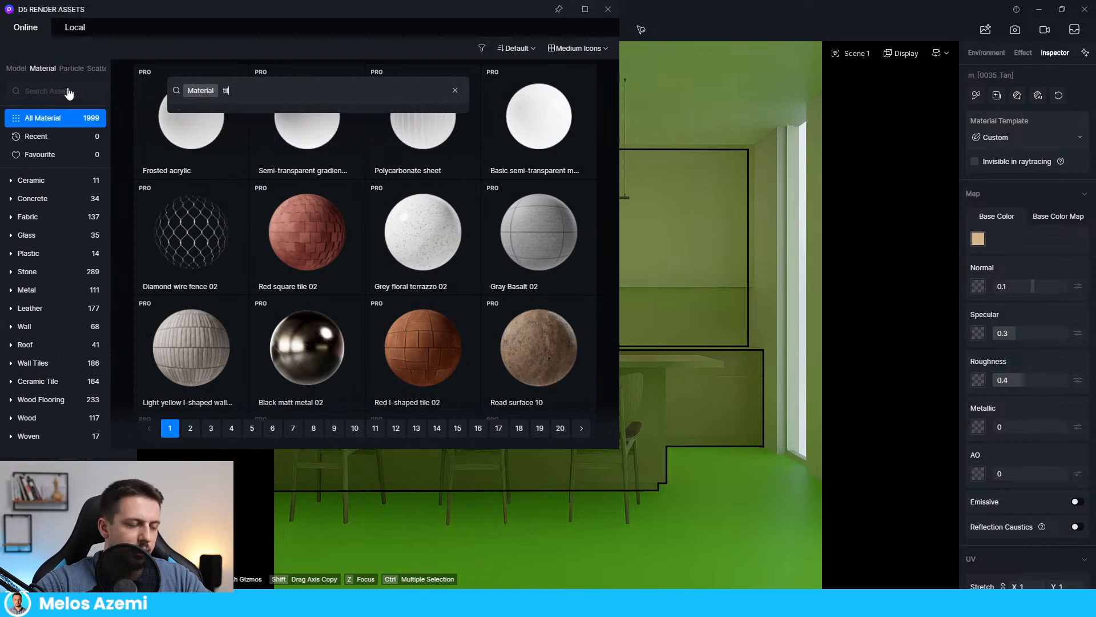
{"action": "type", "text": "es"}
{"action": "key", "text": "Return"}
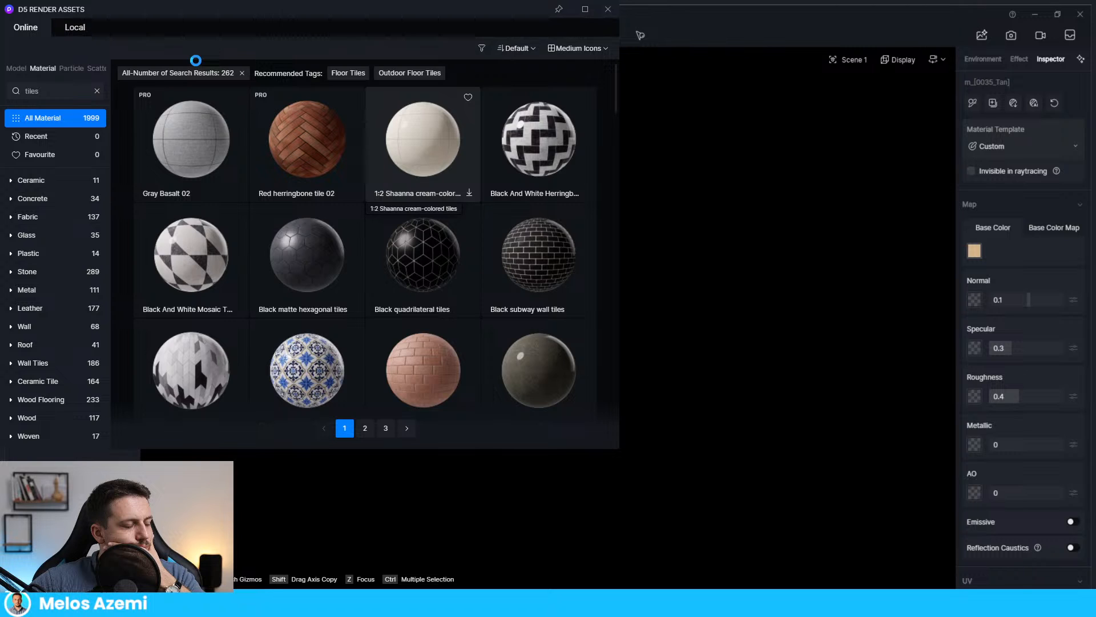
- Download the 1:2 Shaanna cream-colored tiles material, apply it to the green kitchen floor, and close the asset library
{"action": "left_click", "coordinate": [394, 197]}
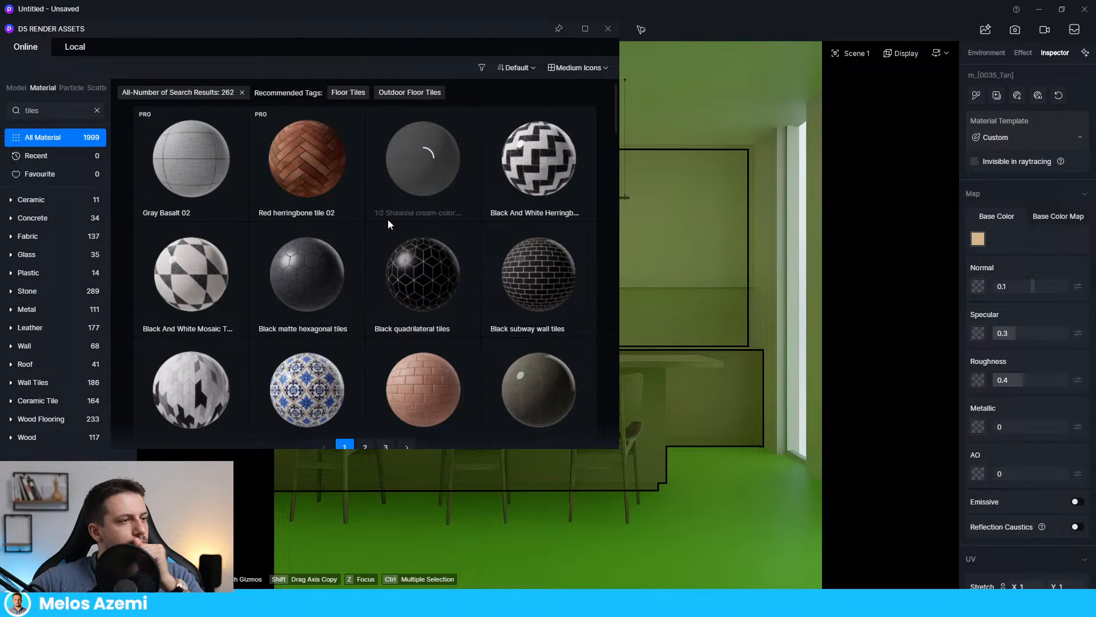
{"action": "left_click", "coordinate": [735, 510]}
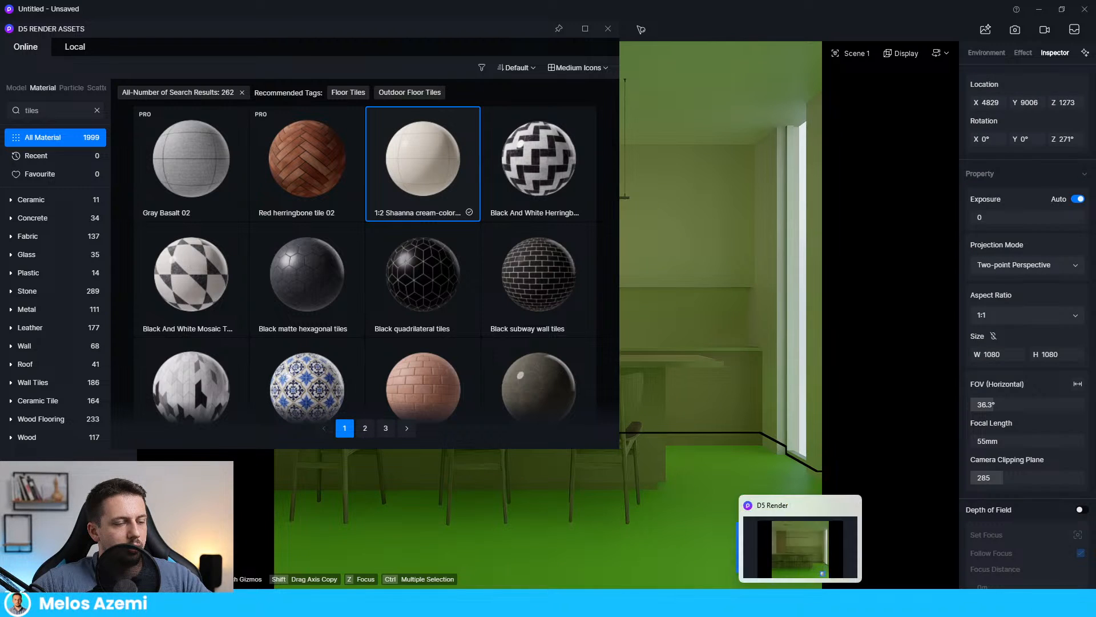
{"action": "key", "text": "Escape"}
{"action": "key", "text": "Escape"}
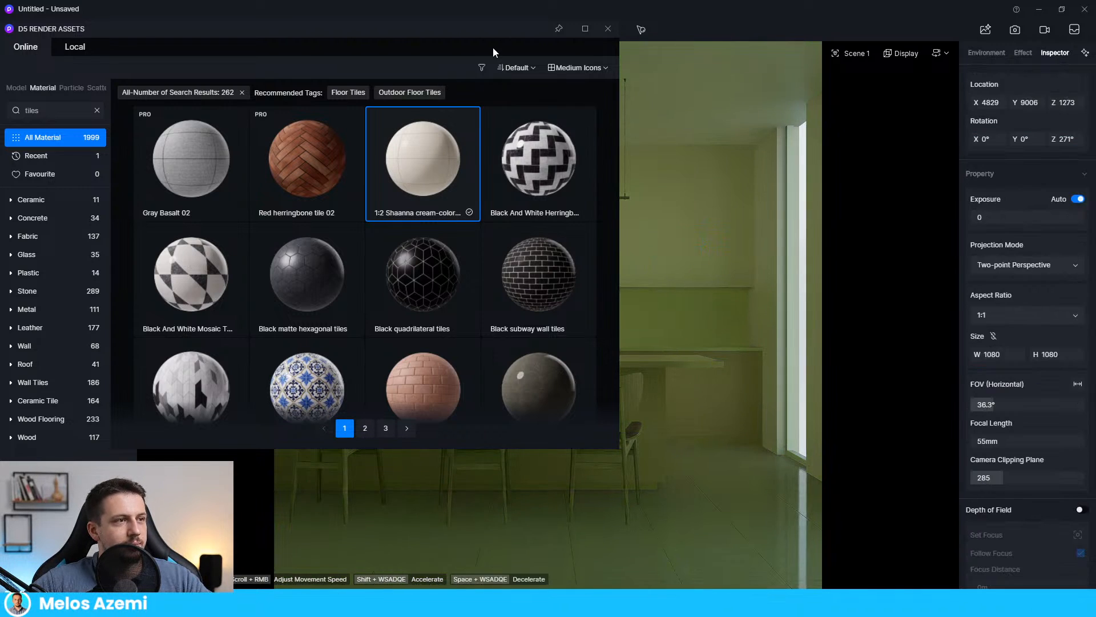
{"action": "left_click_drag", "start_coordinate": [478, 31], "coordinate": [468, 152]}
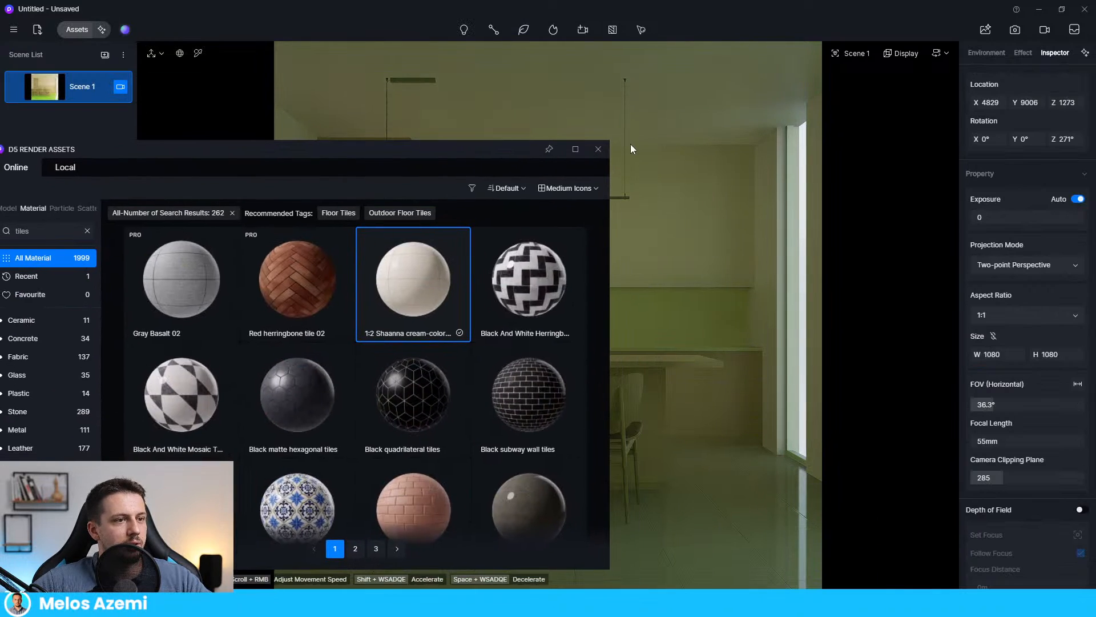
{"action": "left_click", "coordinate": [599, 149]}
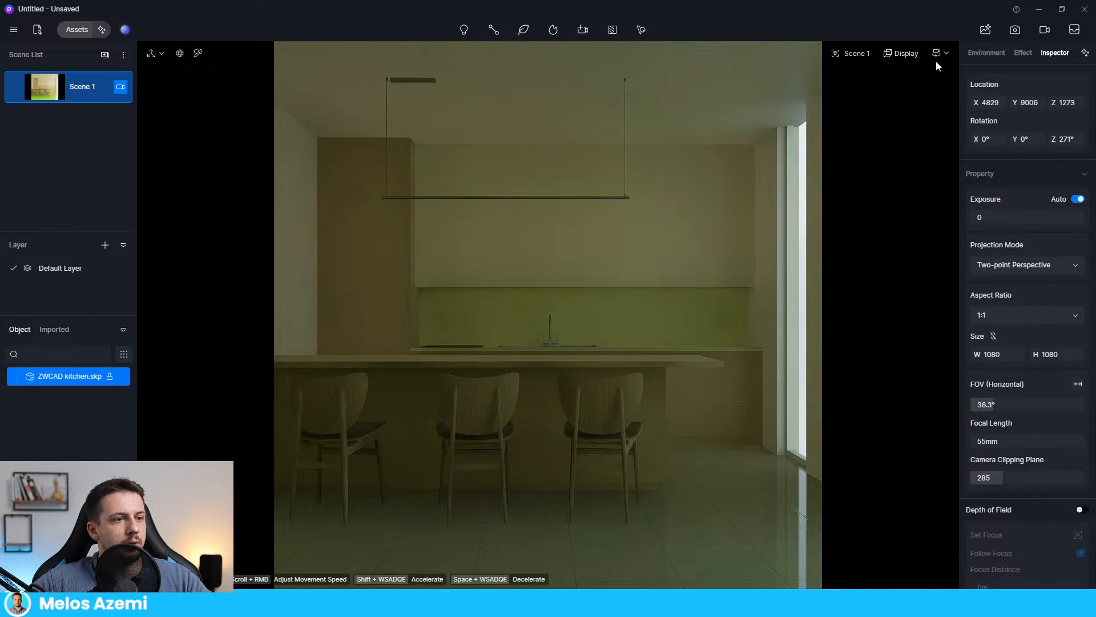
- Turn off automatic exposure in the post-processing effects and set the exposure to 0.17
{"action": "left_click", "coordinate": [986, 52]}
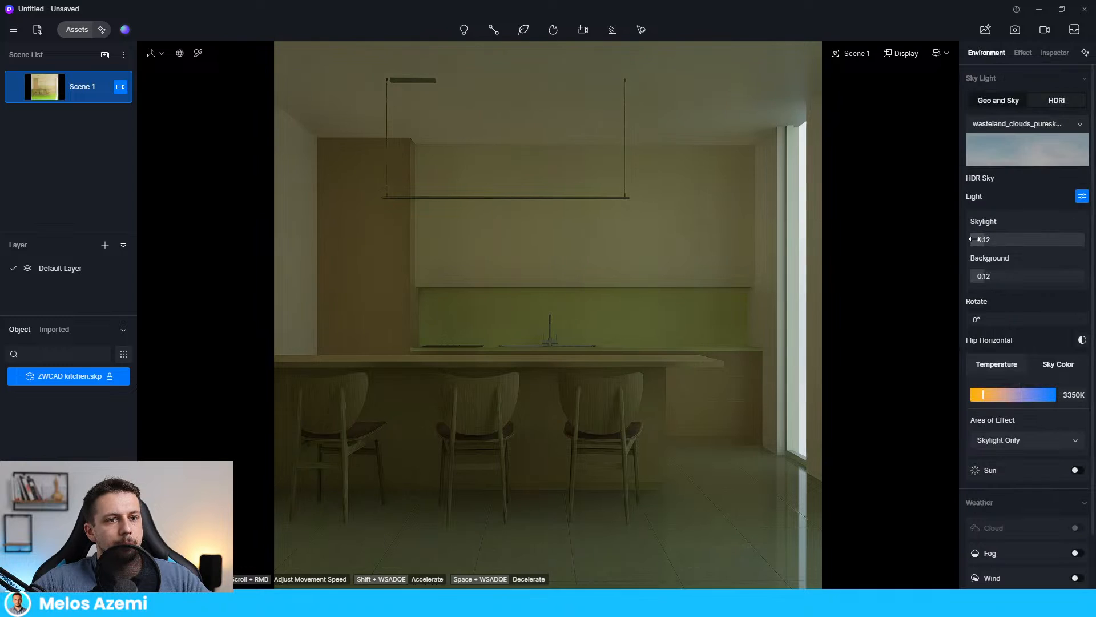
{"action": "left_click", "coordinate": [1022, 55]}
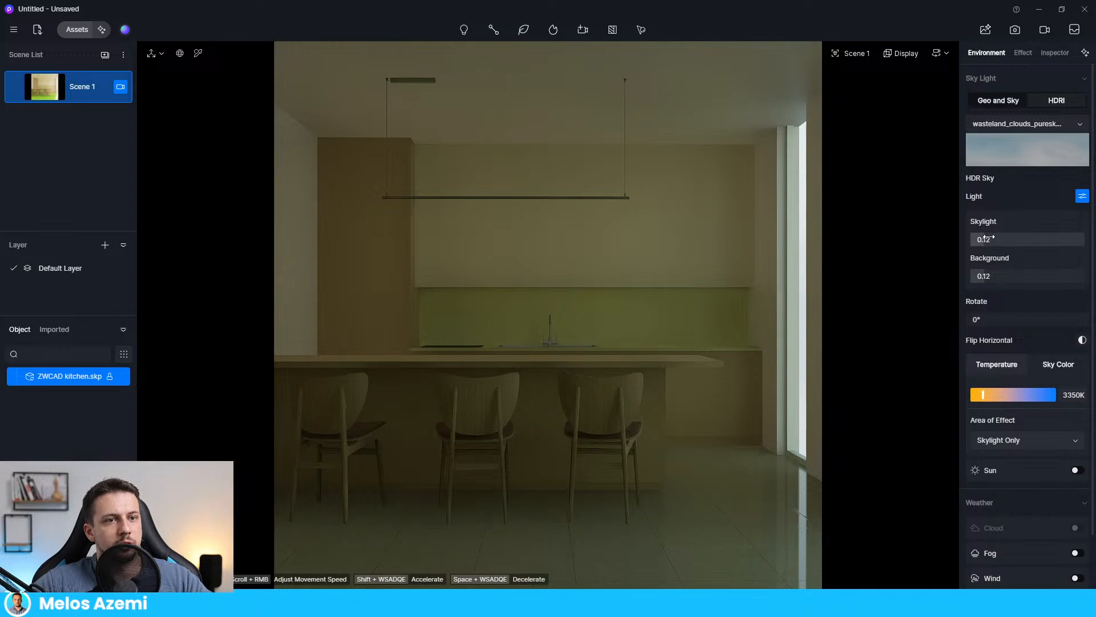
{"action": "left_click_drag", "start_coordinate": [1006, 241], "coordinate": [1037, 246]}
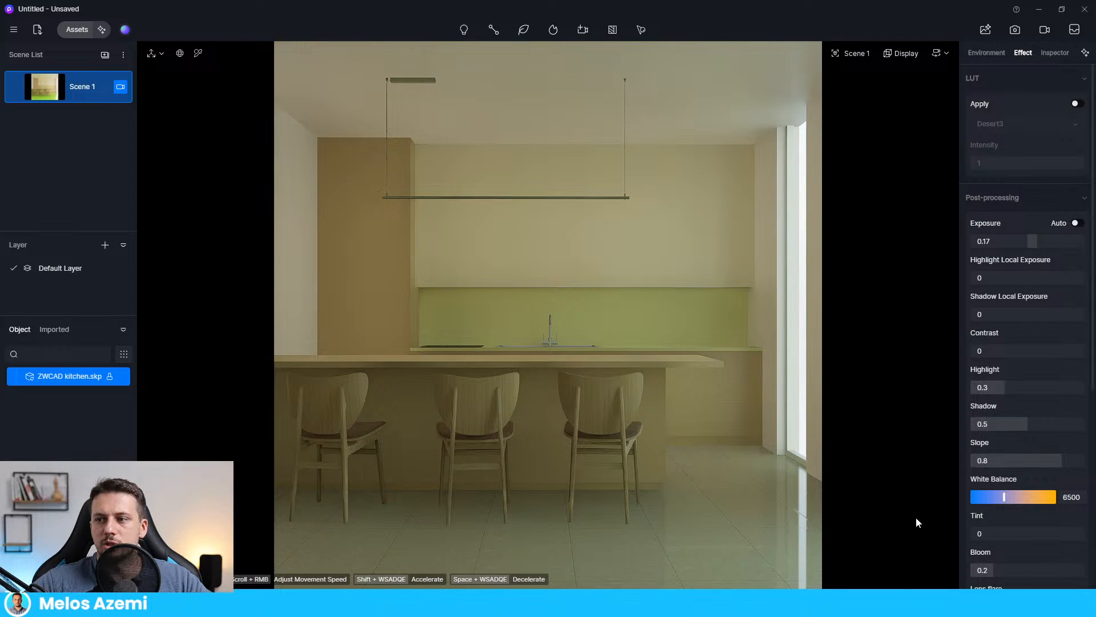
- Pick the tan kitchen cabinet material and search the online material library for "wood"
{"action": "left_click", "coordinate": [196, 55]}
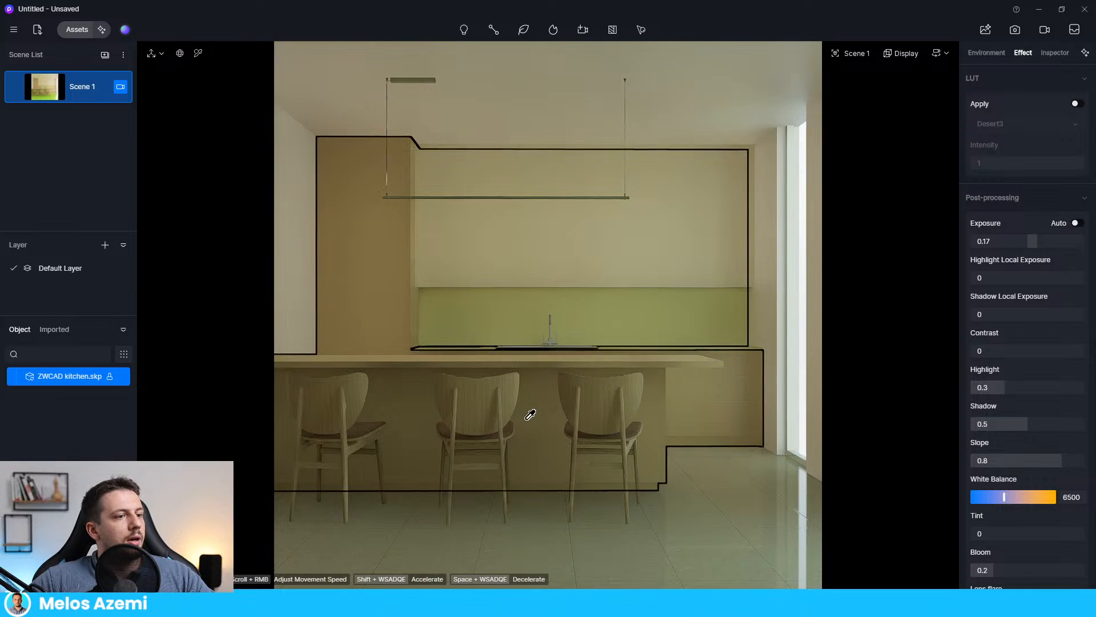
{"action": "left_click", "coordinate": [526, 416]}
{"action": "left_click", "coordinate": [76, 30]}
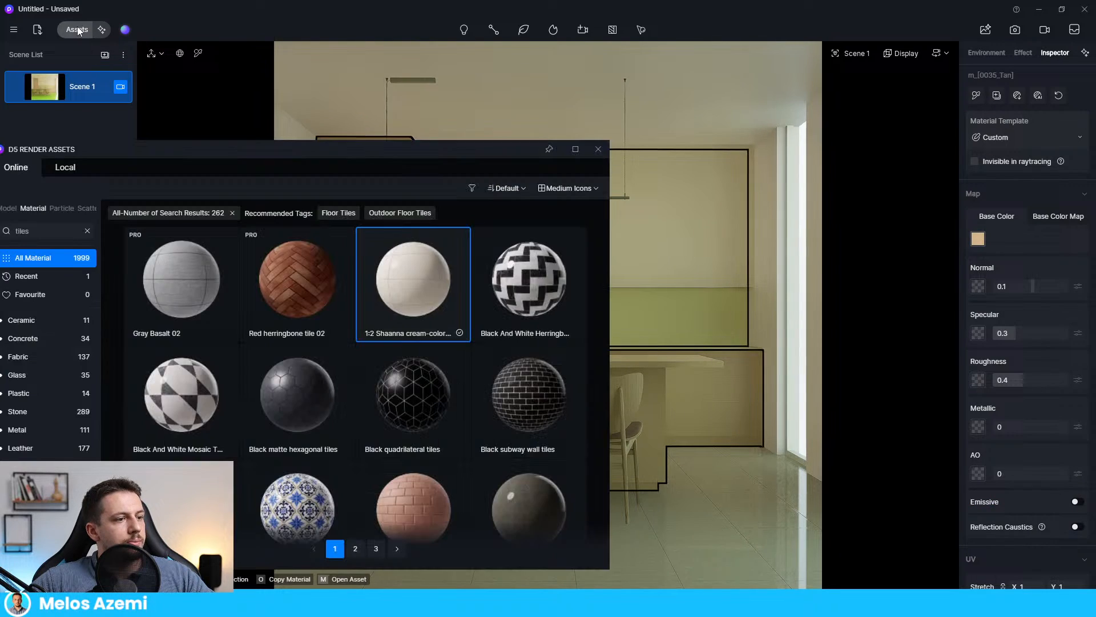
{"action": "left_click", "coordinate": [68, 233]}
{"action": "type", "text": "wood"}
{"action": "key", "text": "Return"}
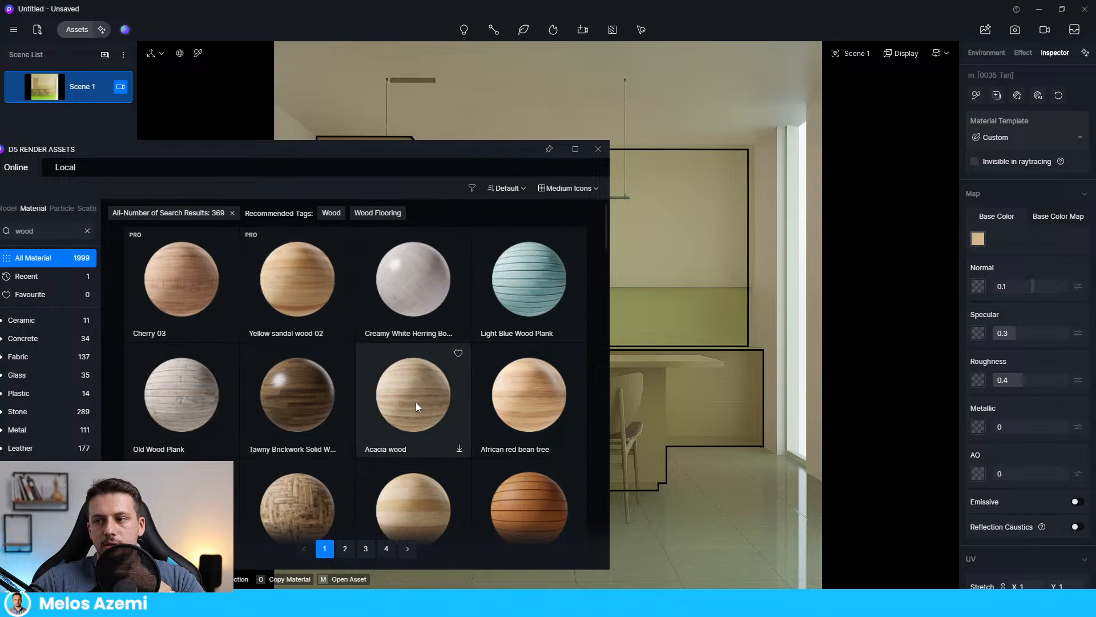
- Download the Alin mountain olive wood material and apply it to the tan kitchen cabinets and island
{"action": "scroll", "coordinate": [527, 410], "scroll_direction": "down", "scroll_amount": 1}
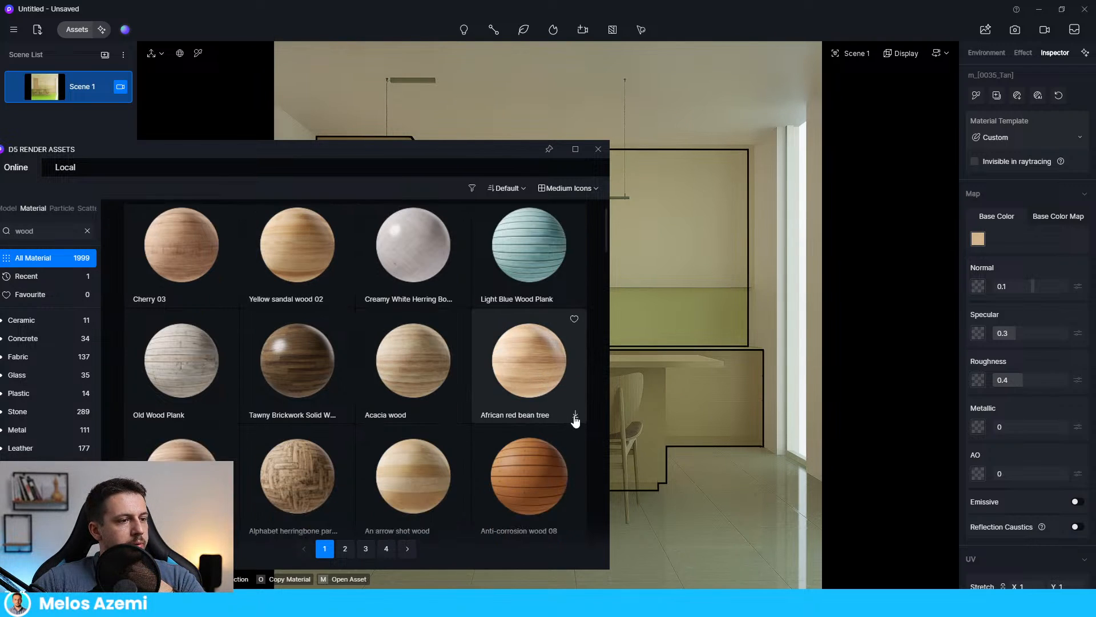
{"action": "scroll", "coordinate": [522, 425], "scroll_direction": "down", "scroll_amount": 1}
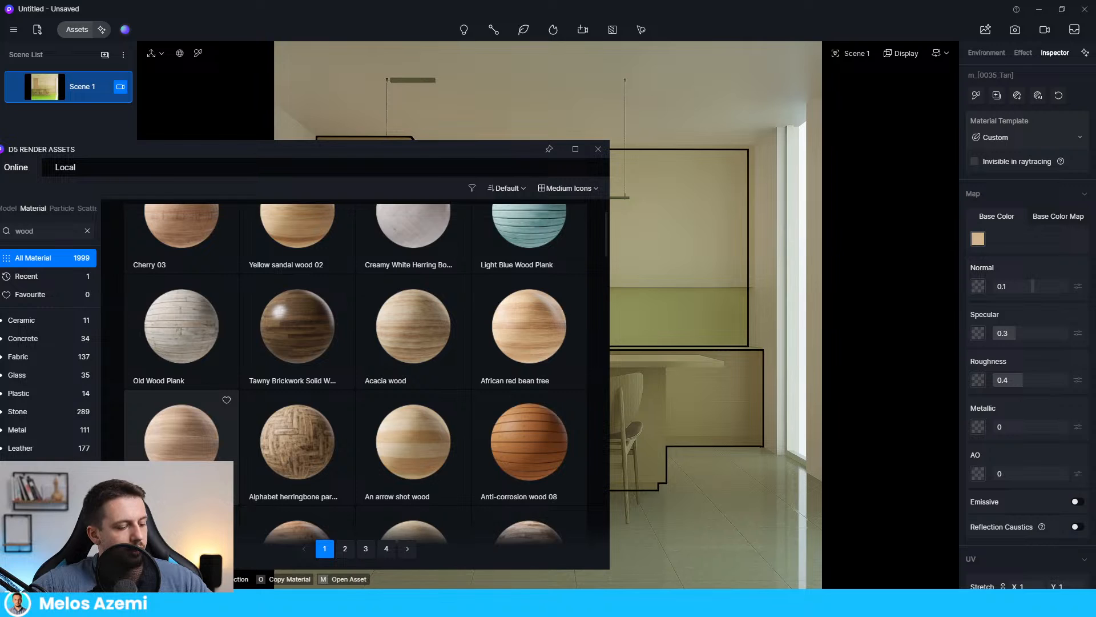
{"action": "left_click", "coordinate": [182, 441]}
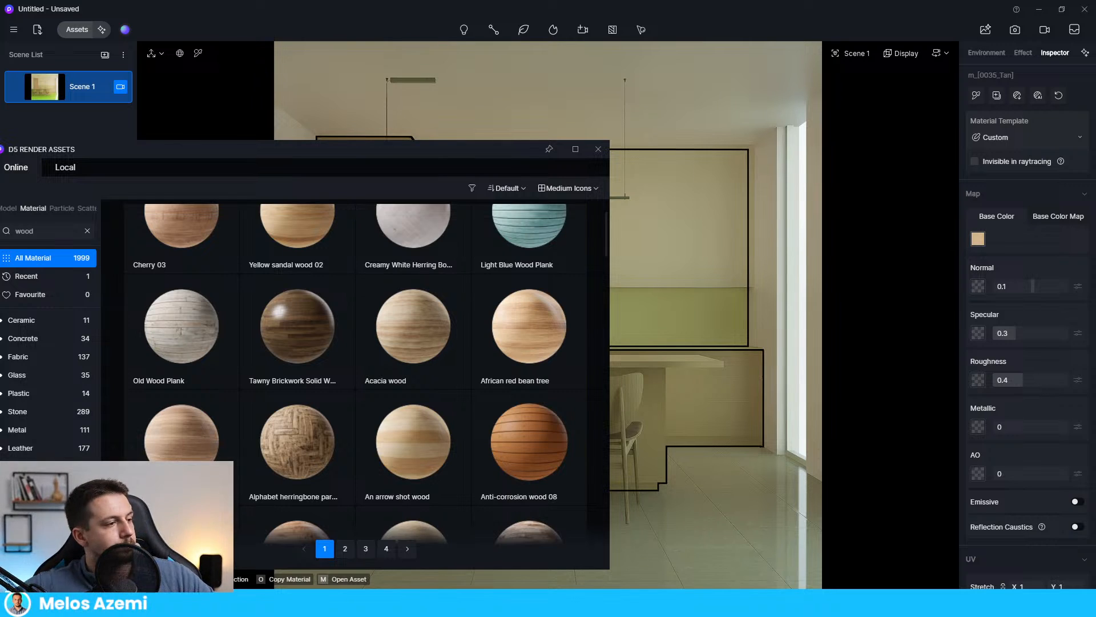
{"action": "left_click", "coordinate": [197, 418]}
{"action": "left_click_drag", "start_coordinate": [311, 200], "coordinate": [0, 131]}
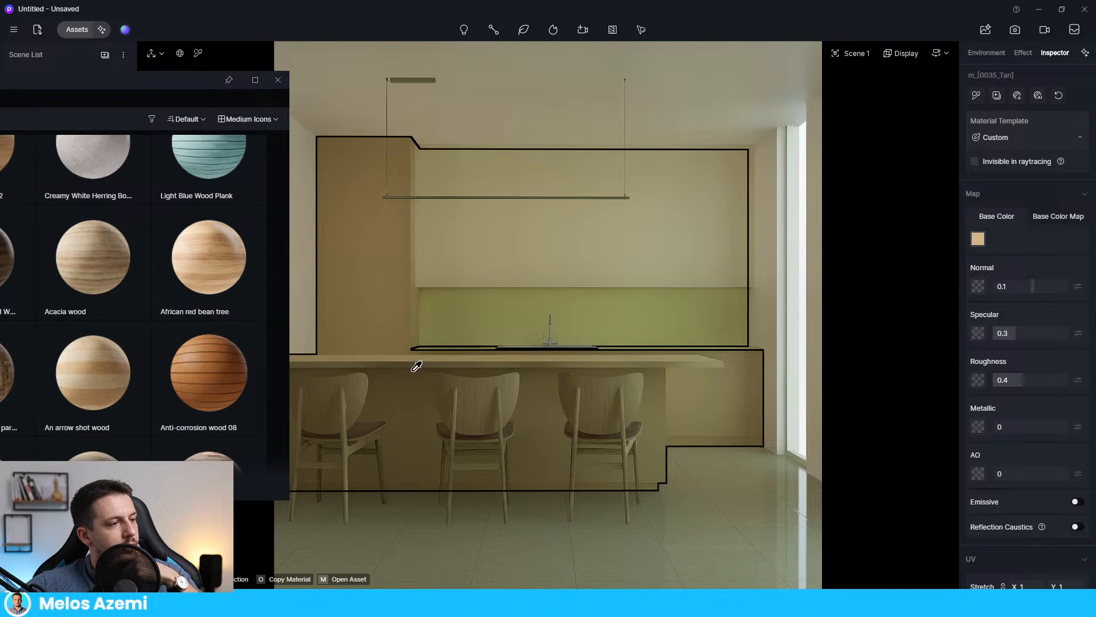
{"action": "left_click_drag", "start_coordinate": [126, 78], "coordinate": [364, 7]}
{"action": "left_click", "coordinate": [71, 293]}
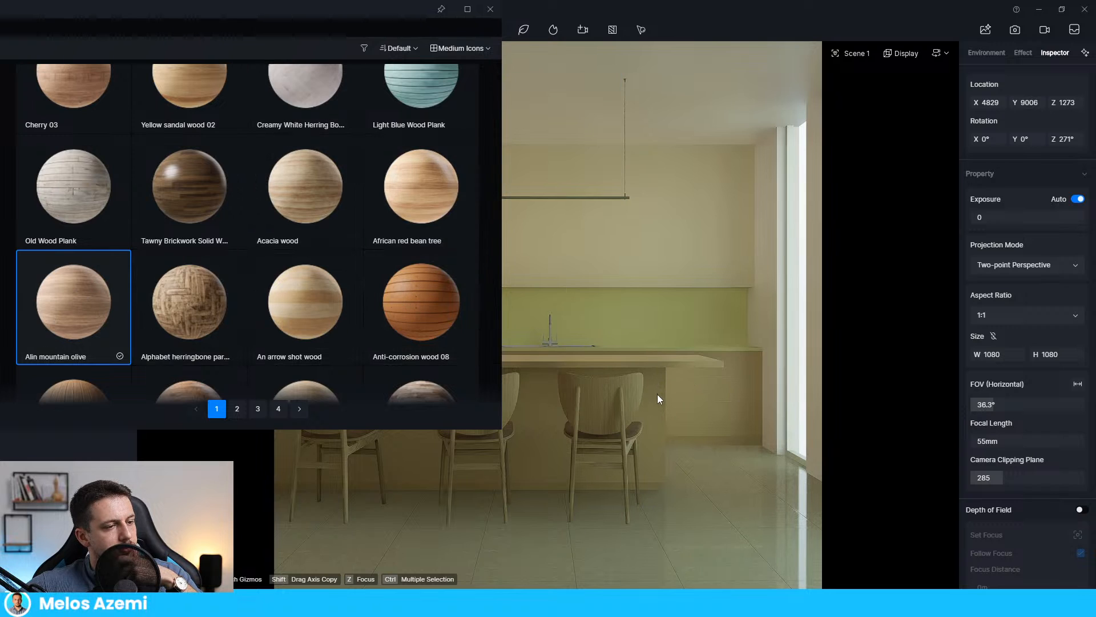
{"action": "left_click", "coordinate": [693, 388]}
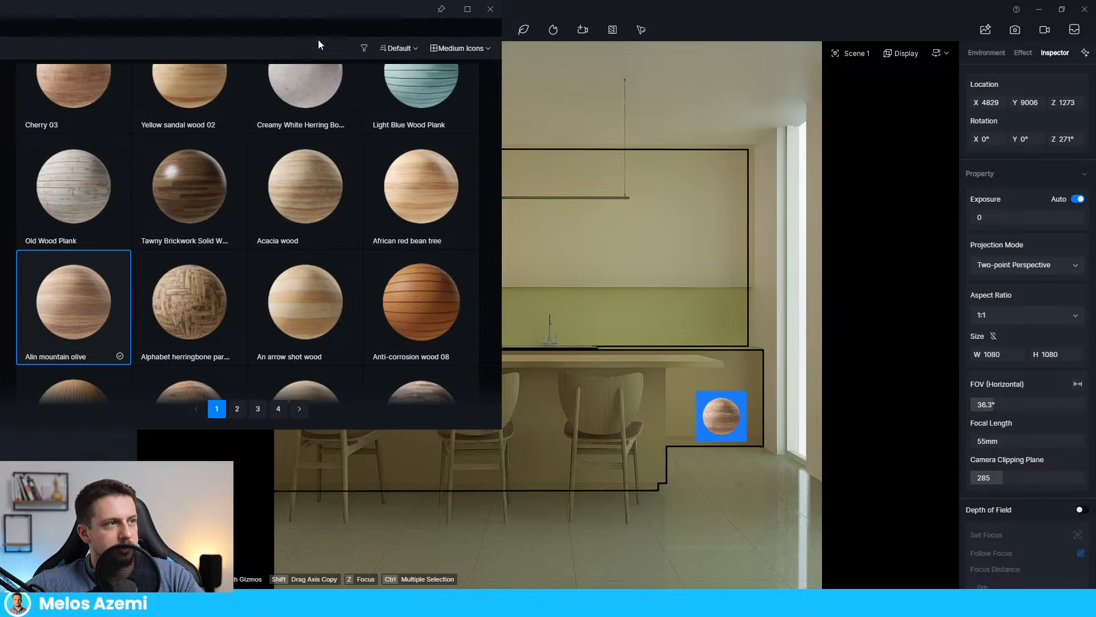
{"action": "left_click_drag", "start_coordinate": [335, 5], "coordinate": [186, 76]}
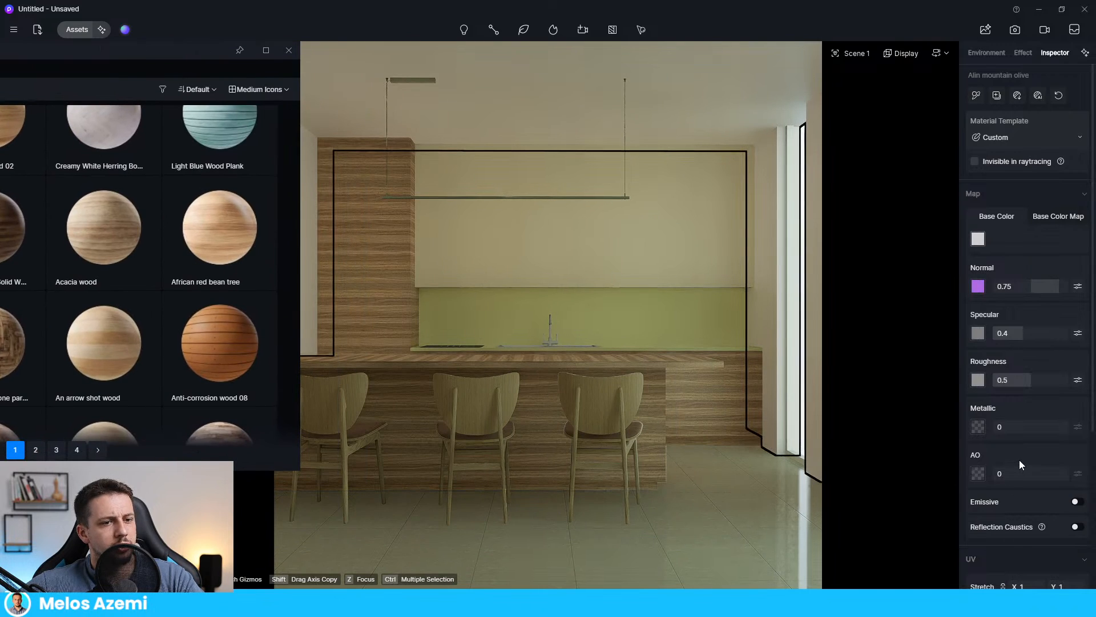
- Enable keeping the texture shape for the Alin mountain olive wood and rotate its UV by 90°
{"action": "scroll", "coordinate": [1021, 463], "scroll_direction": "down", "scroll_amount": 4}
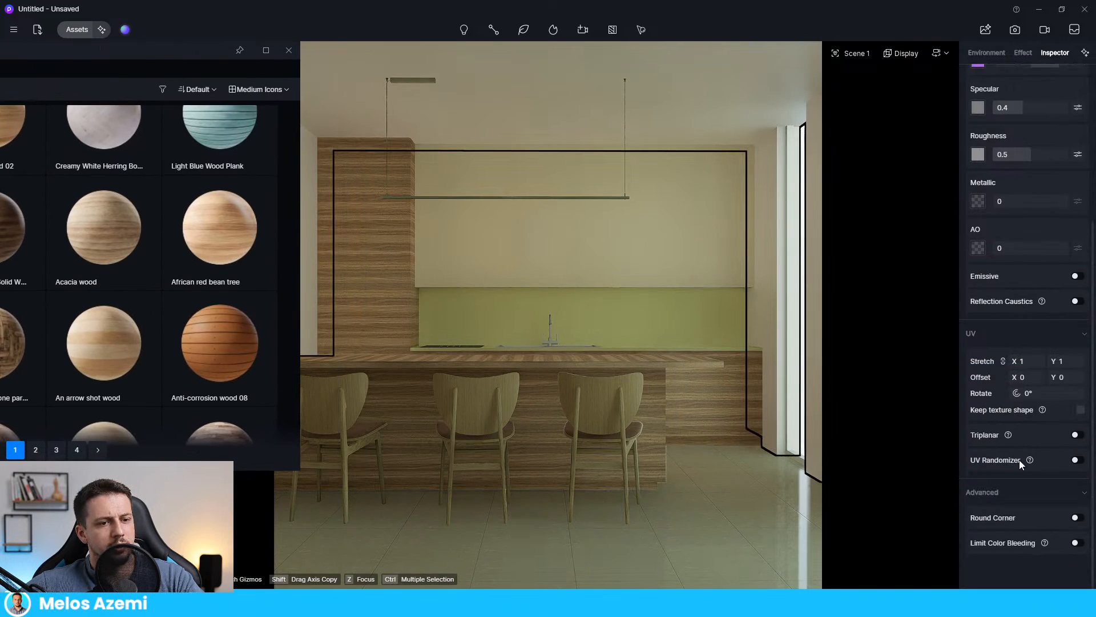
{"action": "left_click", "coordinate": [1077, 435]}
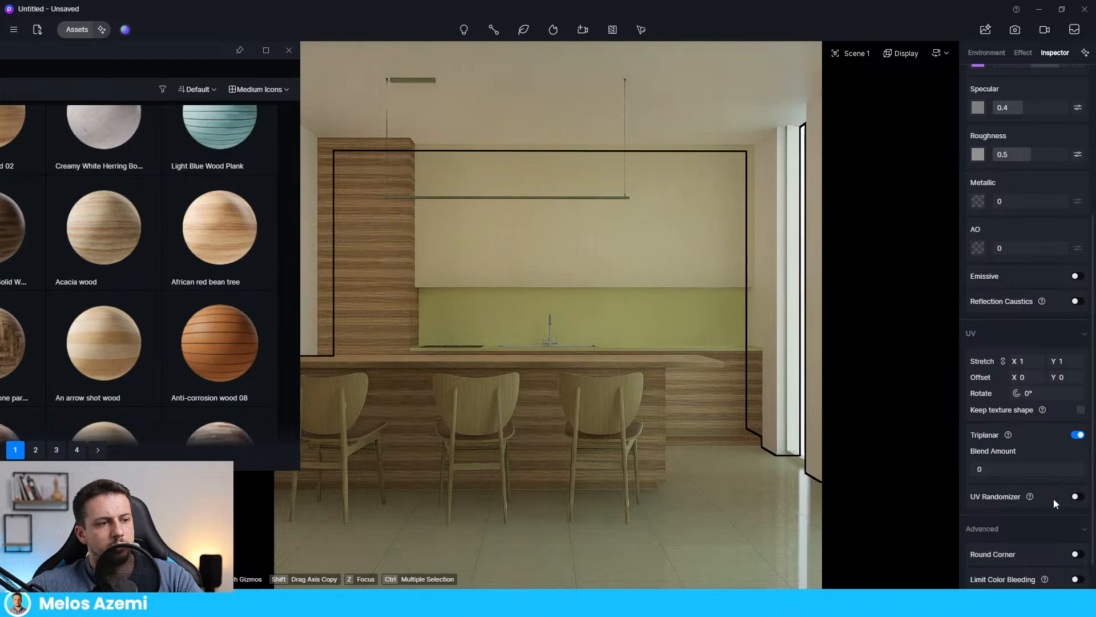
{"action": "left_click", "coordinate": [1079, 436]}
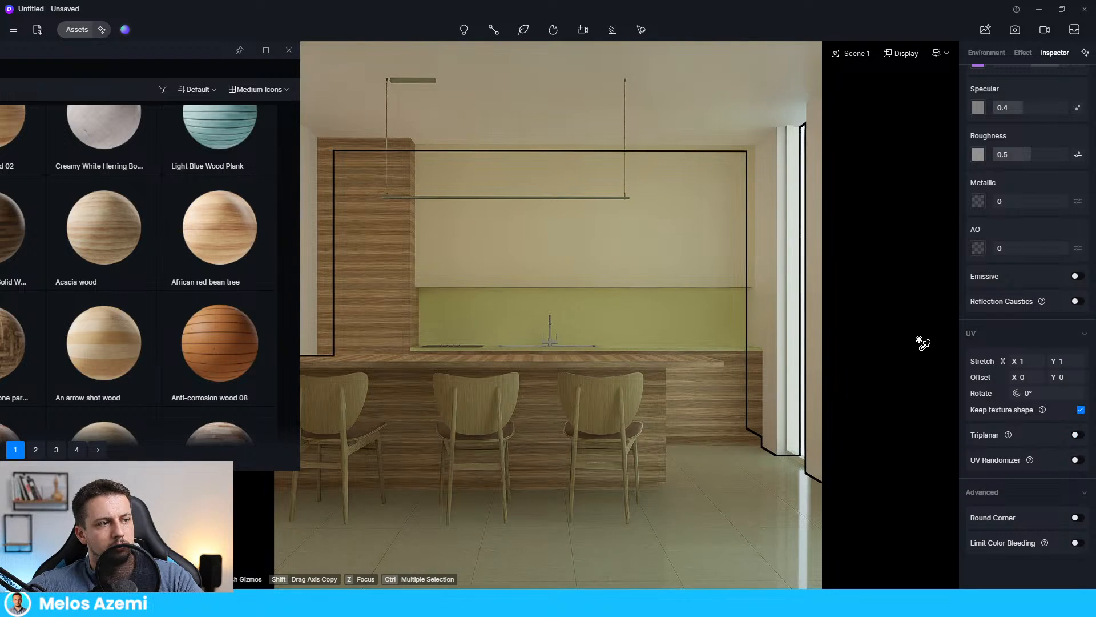
{"action": "left_click", "coordinate": [1050, 393]}
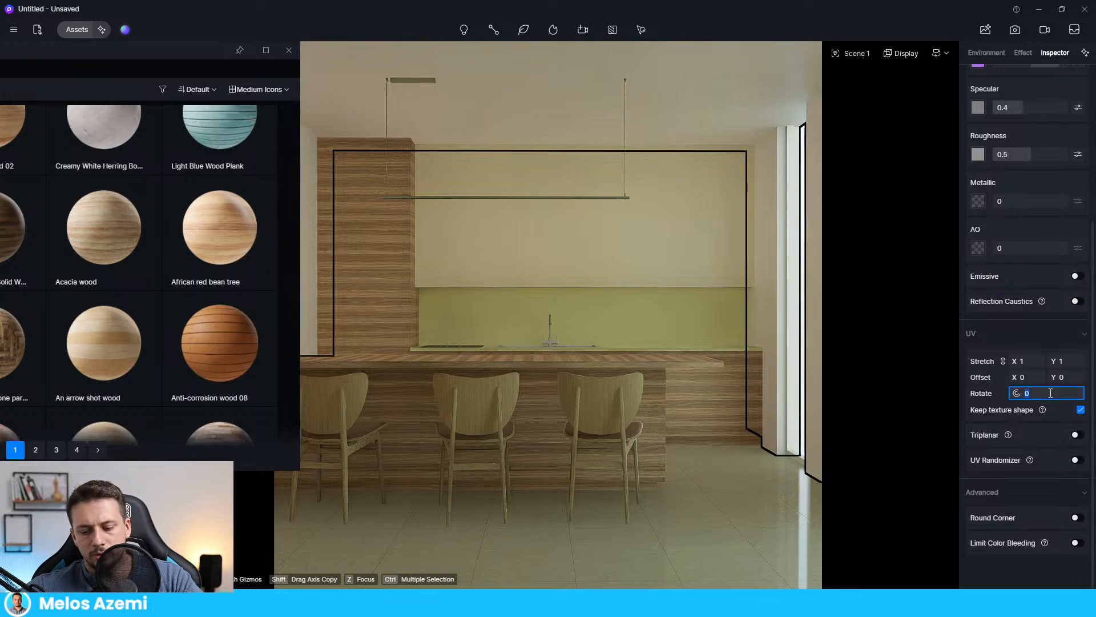
{"action": "type", "text": "90"}
{"action": "key", "text": "Return"}
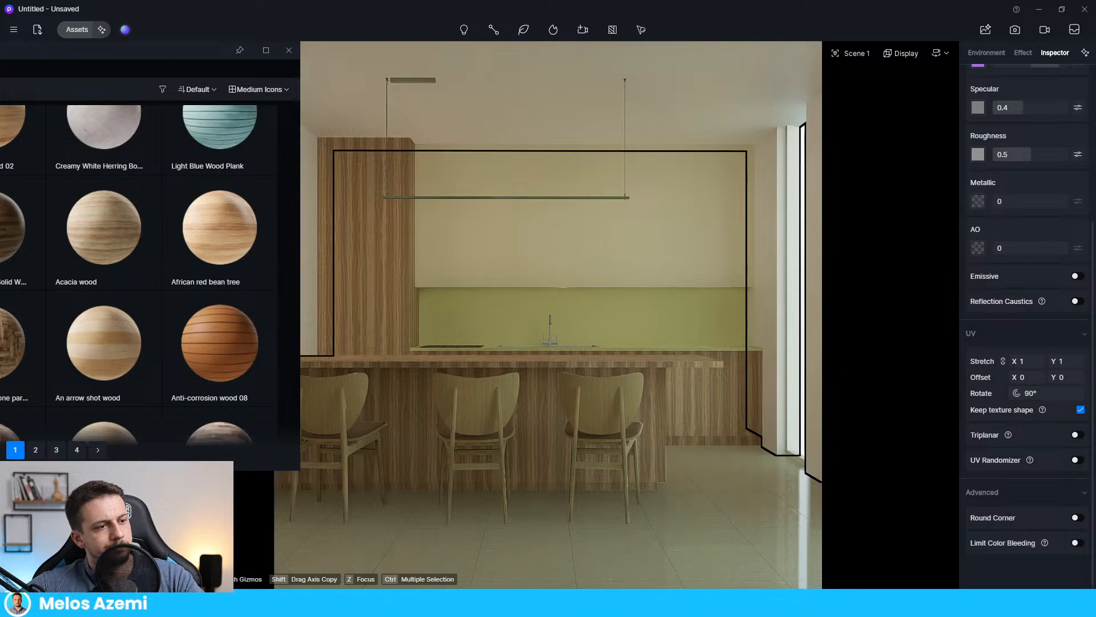
- Turn on triplanar mapping for the cabinet wood with a blend amount of 0.755, leaving UV randomizing off
{"action": "left_click_drag", "start_coordinate": [178, 57], "coordinate": [218, 58]}
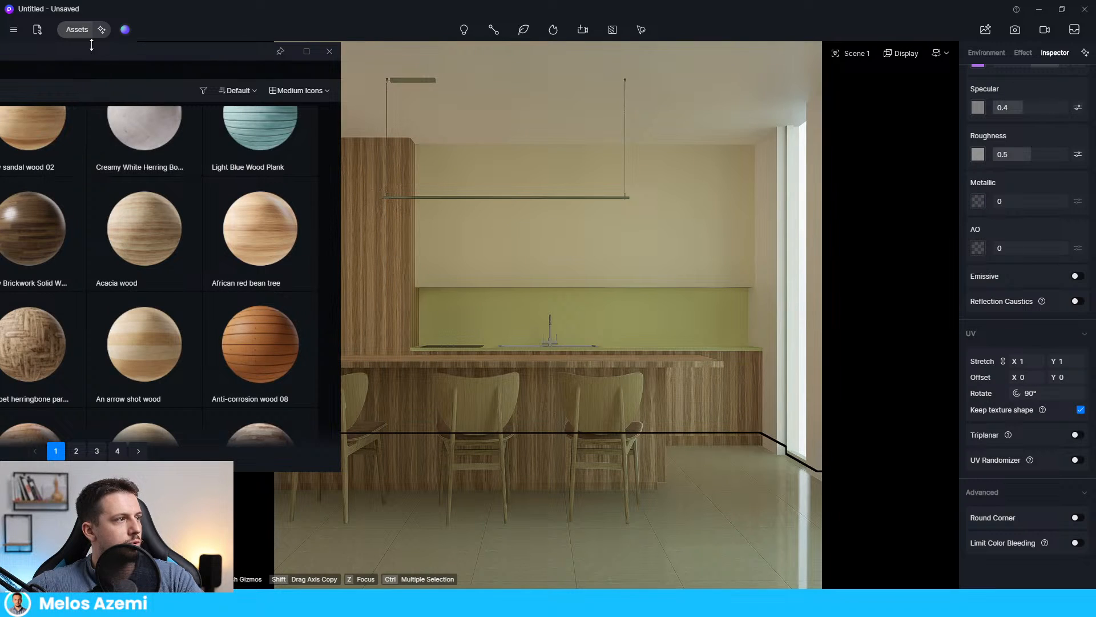
{"action": "left_click_drag", "start_coordinate": [103, 53], "coordinate": [5, 137]}
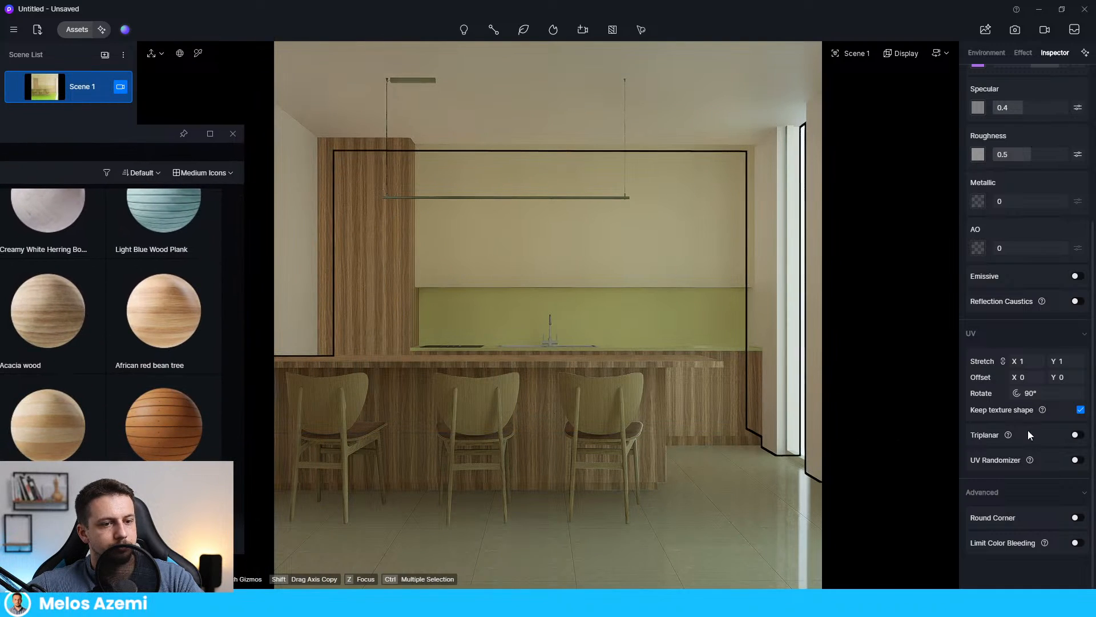
{"action": "left_click", "coordinate": [1076, 436]}
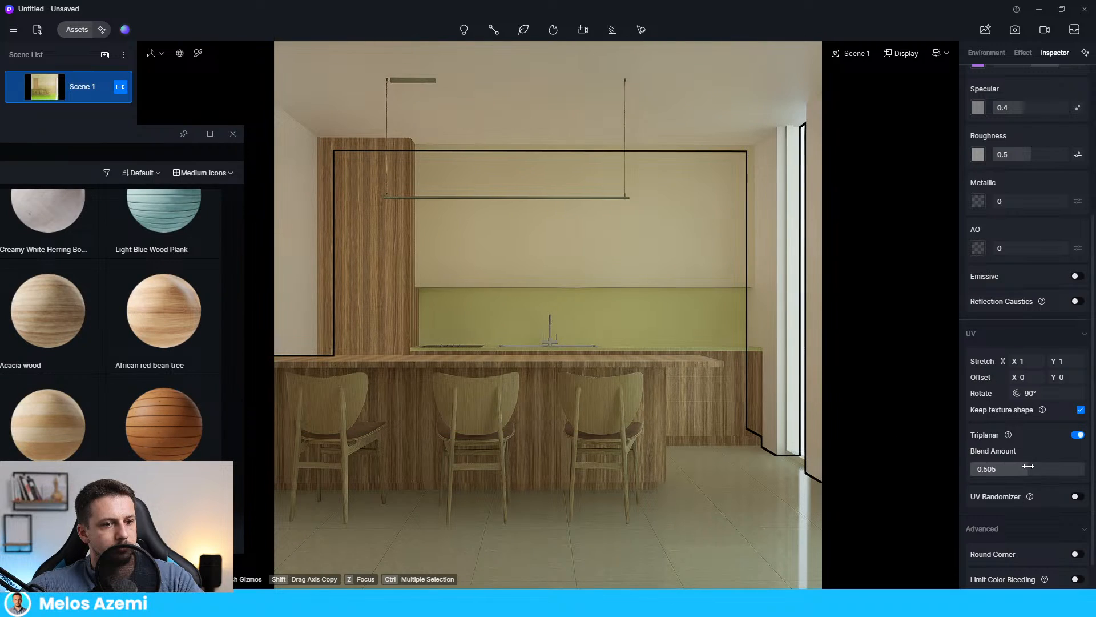
{"action": "left_click_drag", "start_coordinate": [1065, 474], "coordinate": [1059, 473]}
{"action": "left_click", "coordinate": [1077, 497]}
{"action": "left_click", "coordinate": [1078, 498]}
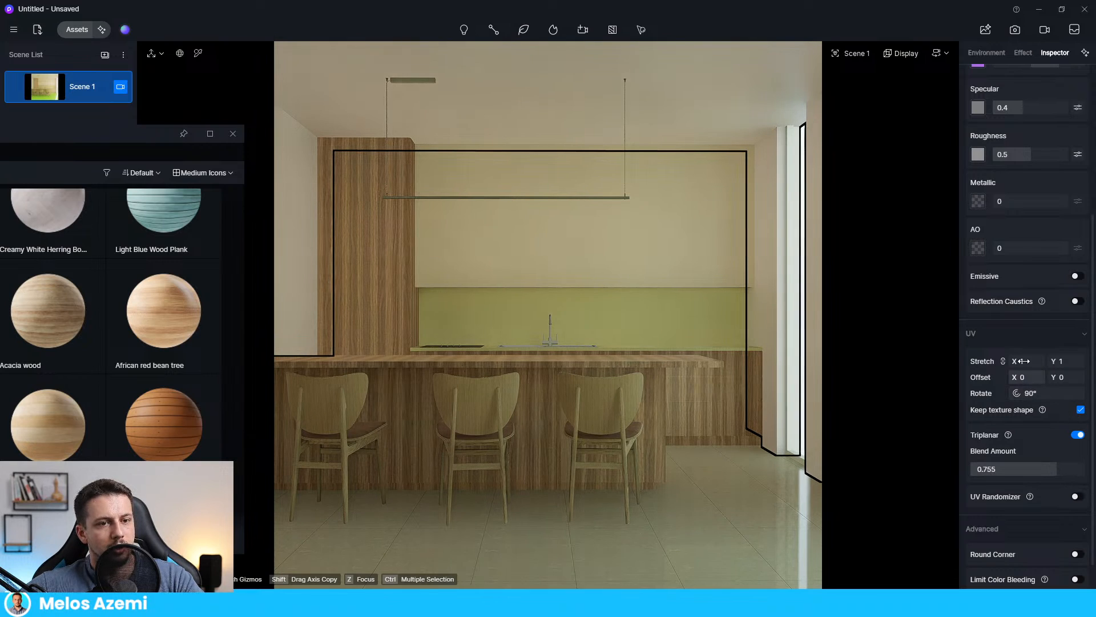
- Lower the saturation of the cabinet wood's base color map to -14
{"action": "scroll", "coordinate": [1031, 179], "scroll_direction": "up", "scroll_amount": 4}
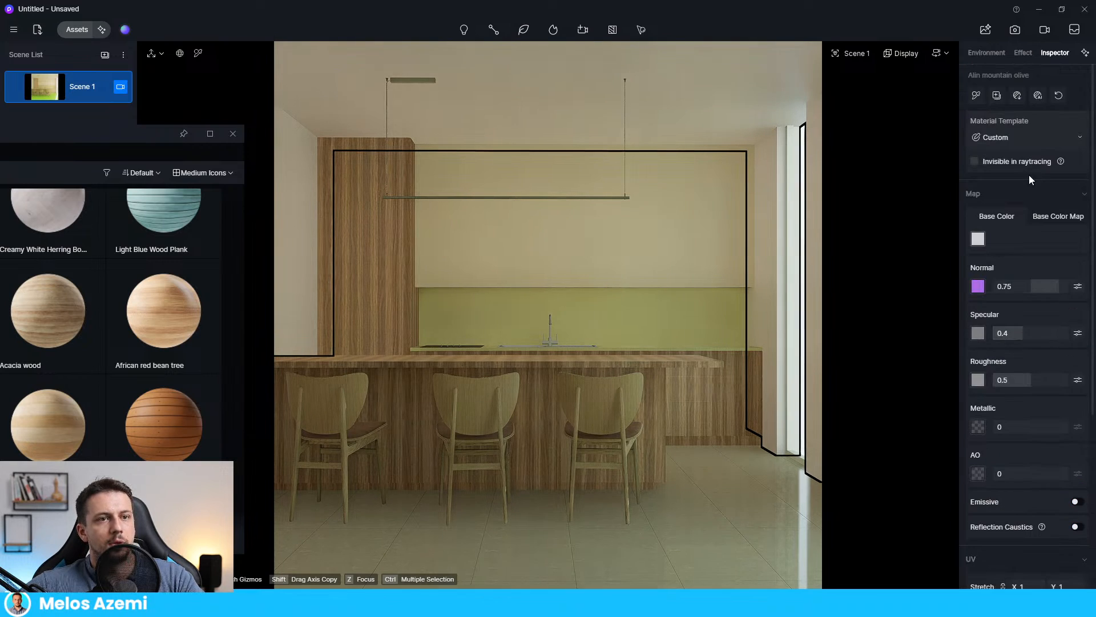
{"action": "left_click", "coordinate": [1060, 217]}
{"action": "left_click", "coordinate": [1077, 238]}
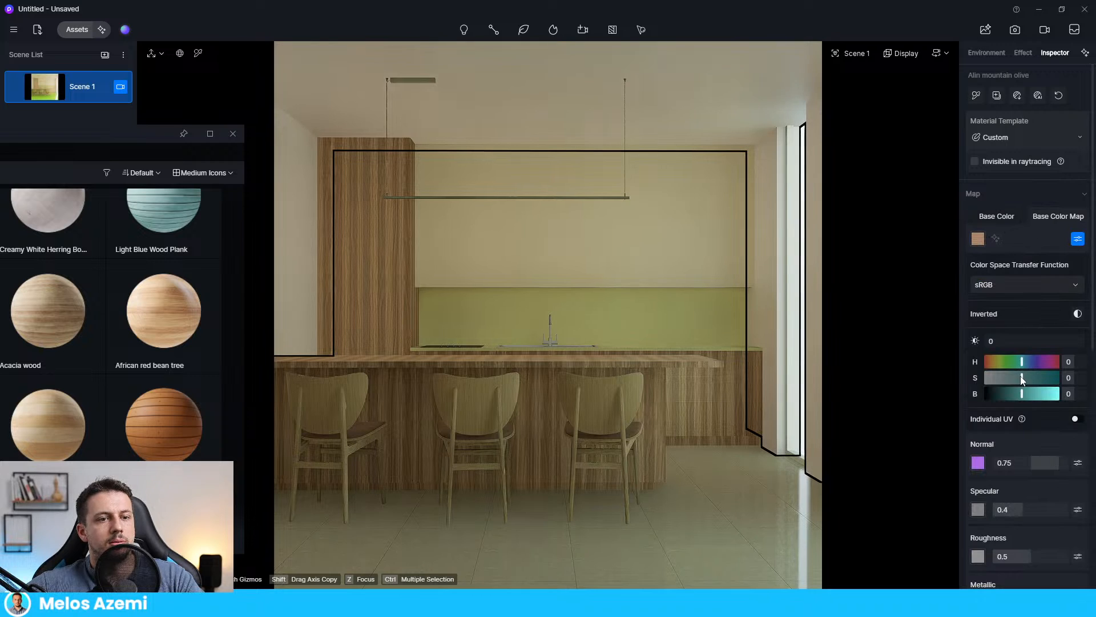
{"action": "mouse_move", "coordinate": [1022, 380]}
{"action": "left_mouse_down"}
{"action": "mouse_move", "coordinate": [1002, 377]}
{"action": "mouse_move", "coordinate": [1017, 377]}
{"action": "left_mouse_up"}
{"action": "left_click_drag", "start_coordinate": [129, 135], "coordinate": [101, 137]}
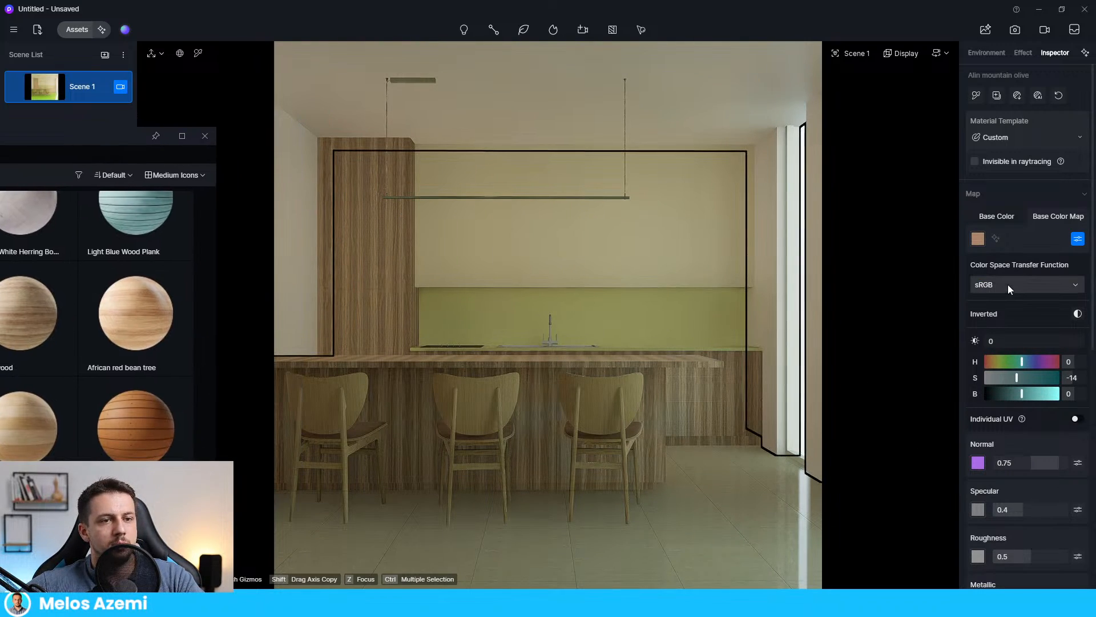
- Set the cabinet wood's UV stretch to 1.46 in both X and Y
{"action": "scroll", "coordinate": [1026, 294], "scroll_direction": "down", "scroll_amount": 8}
{"action": "left_click", "coordinate": [1024, 325]}
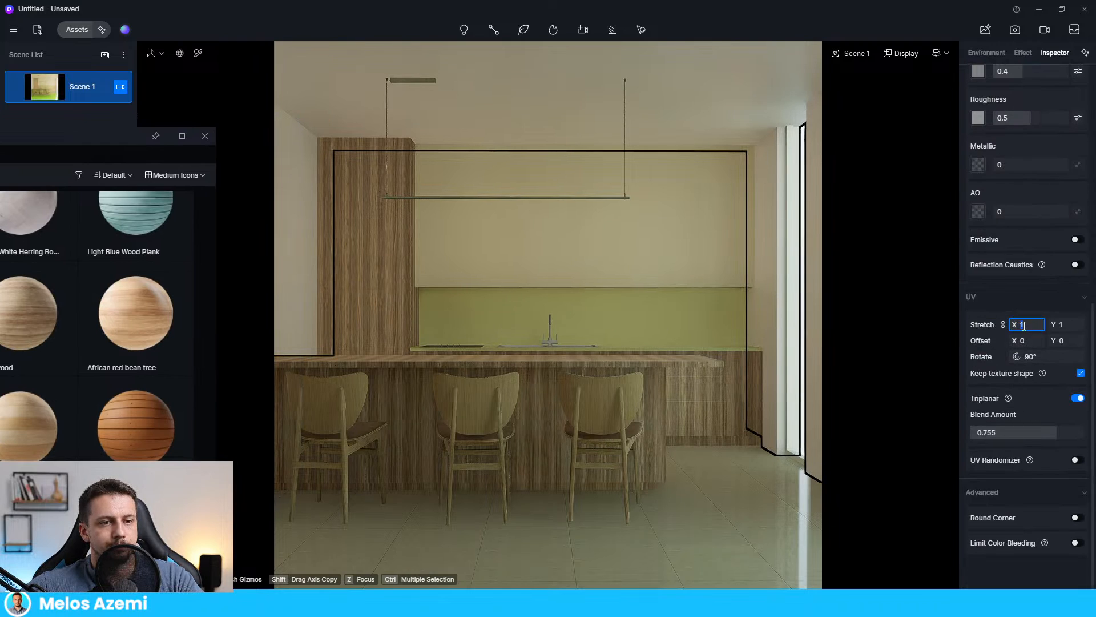
{"action": "scroll", "coordinate": [1025, 325], "scroll_direction": "up", "scroll_amount": 1}
{"action": "left_click", "coordinate": [1033, 330]}
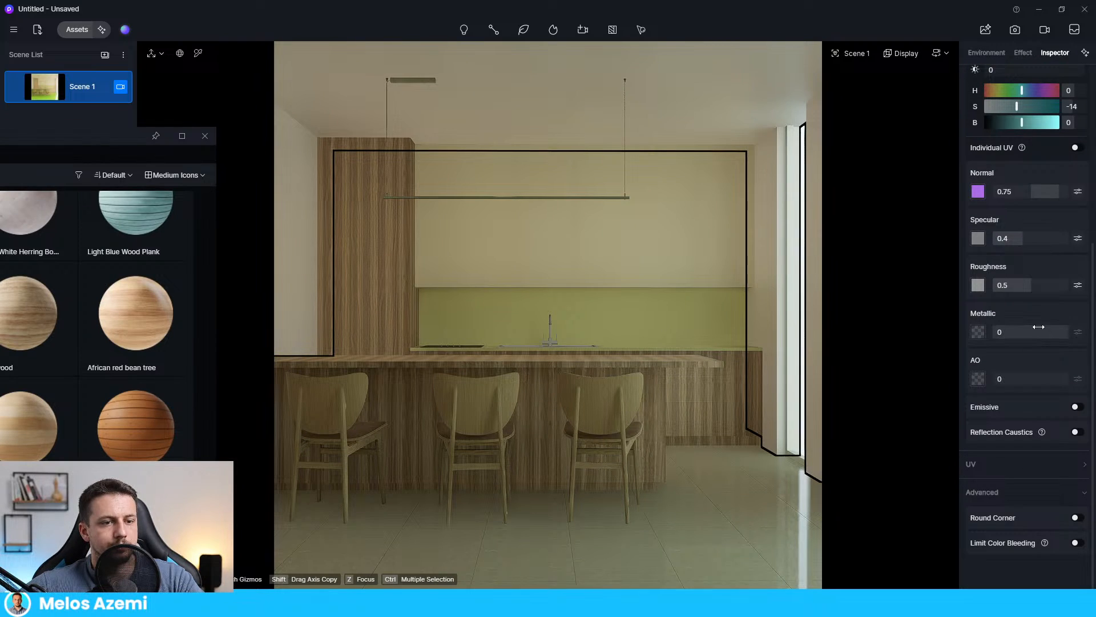
{"action": "left_click", "coordinate": [1019, 463]}
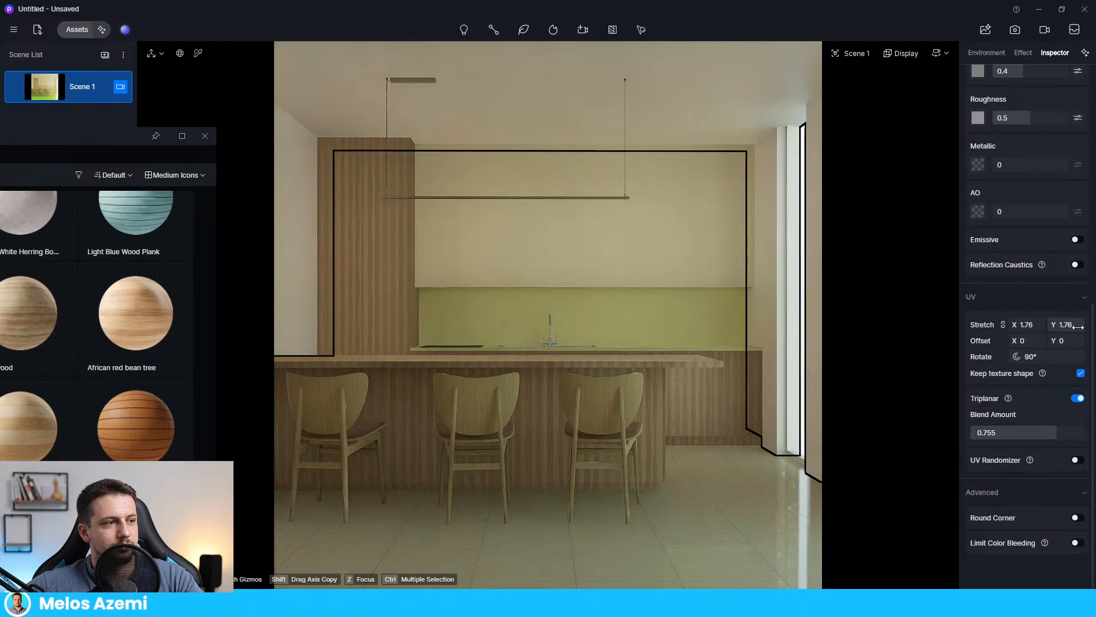
{"action": "left_click_drag", "start_coordinate": [1078, 326], "coordinate": [1059, 327]}
- Find Light Maple Wood among the online wood materials, download it and apply it to the kitchen cabinets and island
{"action": "left_click_drag", "start_coordinate": [97, 138], "coordinate": [333, 50]}
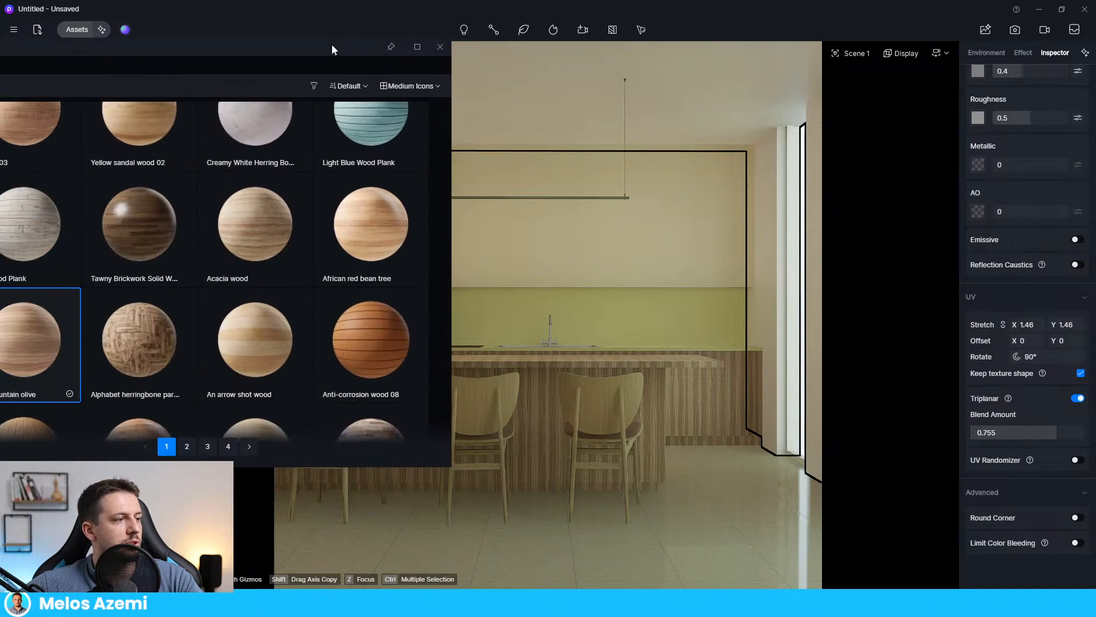
{"action": "scroll", "coordinate": [309, 261], "scroll_direction": "down", "scroll_amount": 5}
{"action": "left_click_drag", "start_coordinate": [248, 53], "coordinate": [94, 325]}
{"action": "left_click_drag", "start_coordinate": [217, 397], "coordinate": [549, 392]}
{"action": "left_click_drag", "start_coordinate": [123, 319], "coordinate": [384, 157]}
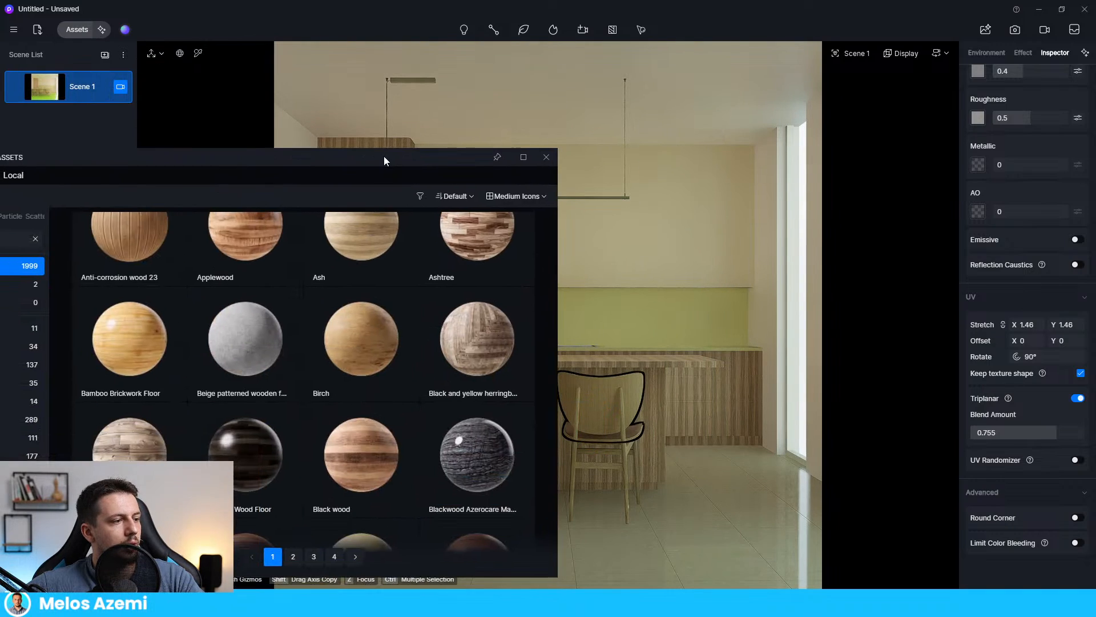
{"action": "scroll", "coordinate": [400, 430], "scroll_direction": "down", "scroll_amount": 10}
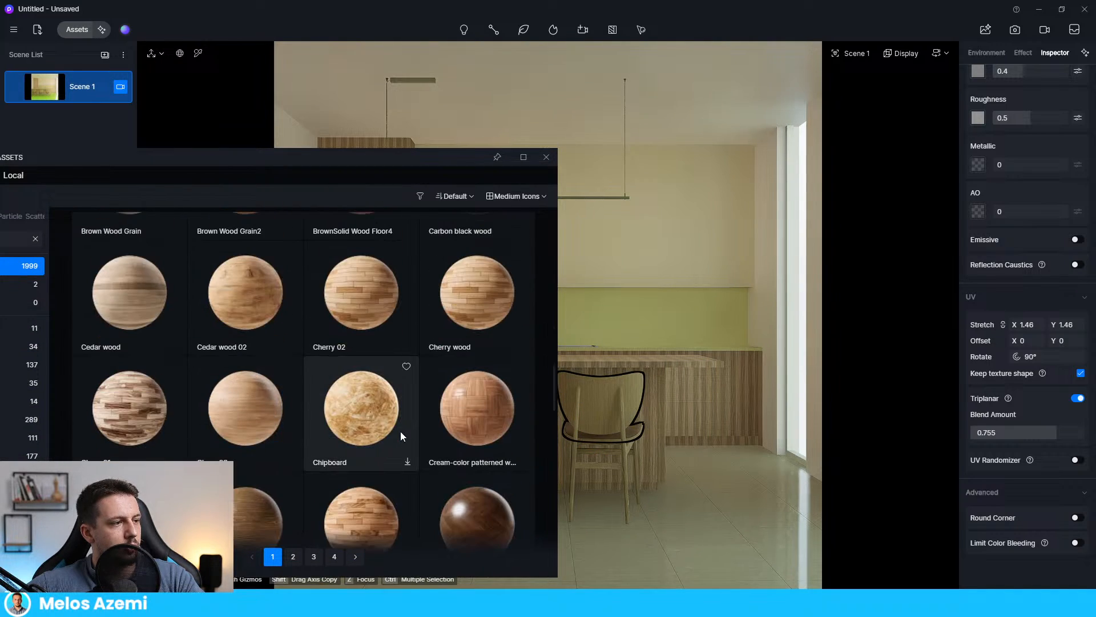
{"action": "scroll", "coordinate": [400, 431], "scroll_direction": "down", "scroll_amount": 15}
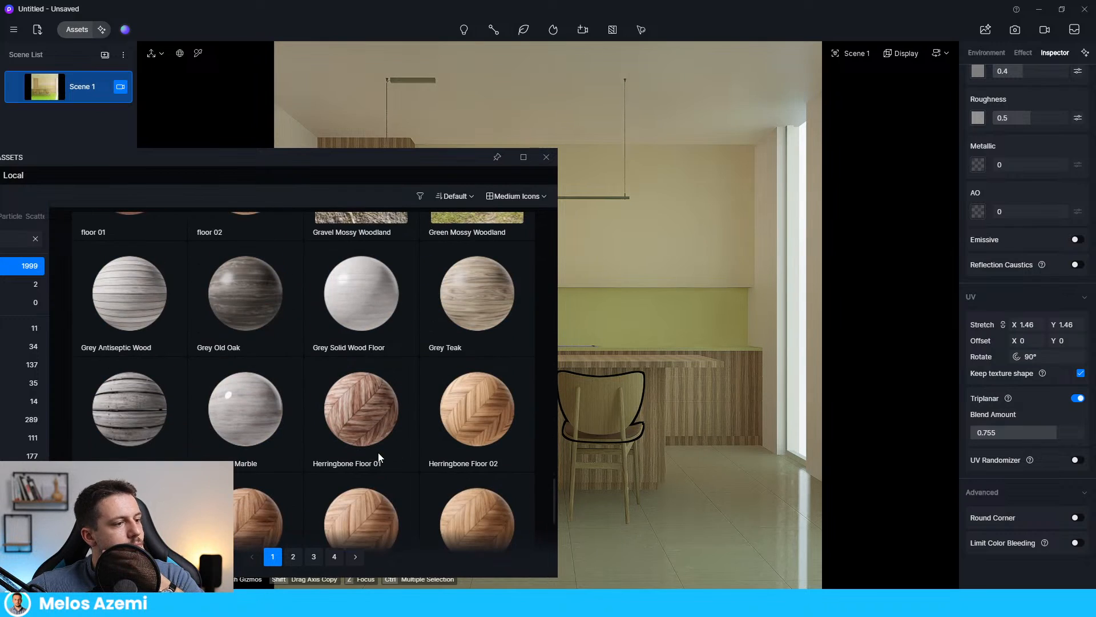
{"action": "scroll", "coordinate": [378, 453], "scroll_direction": "down", "scroll_amount": 9}
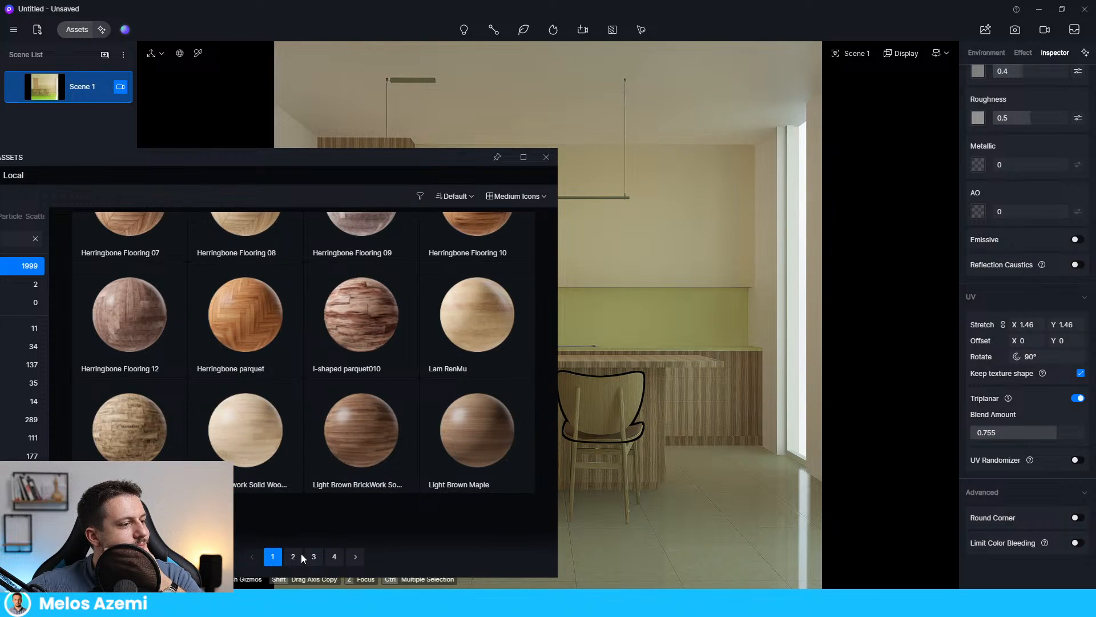
{"action": "left_click", "coordinate": [294, 556]}
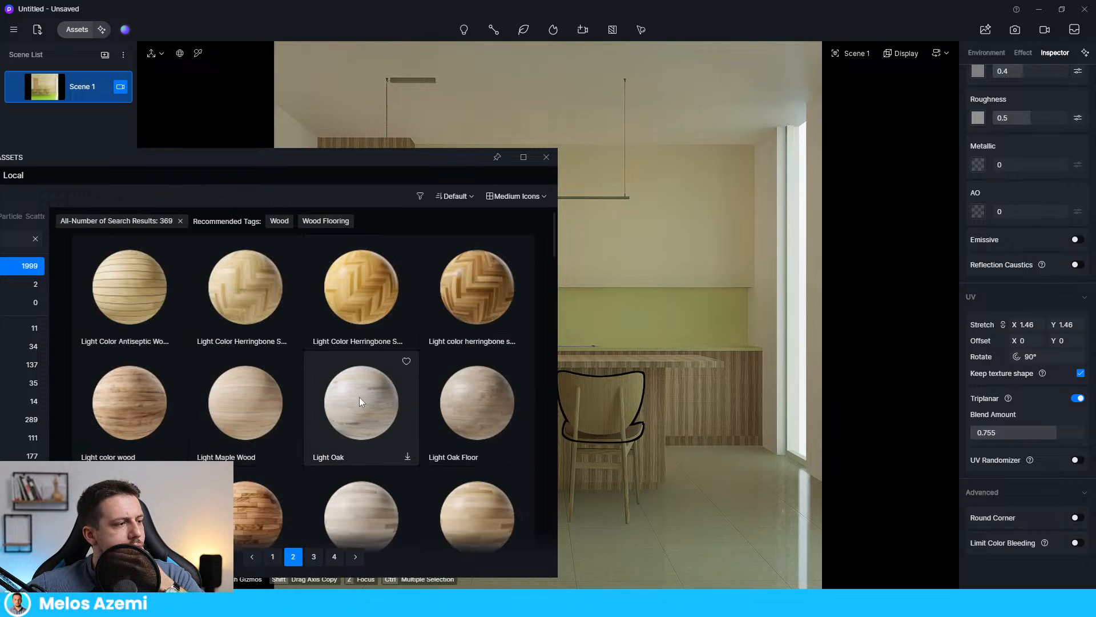
{"action": "scroll", "coordinate": [365, 411], "scroll_direction": "down", "scroll_amount": 2}
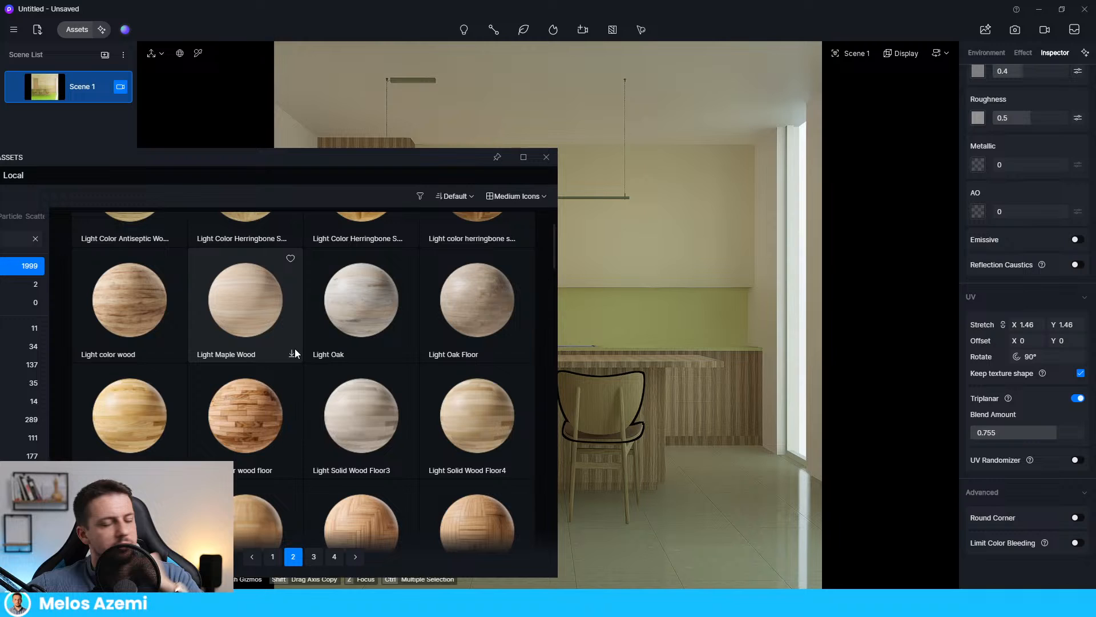
{"action": "left_click", "coordinate": [292, 354]}
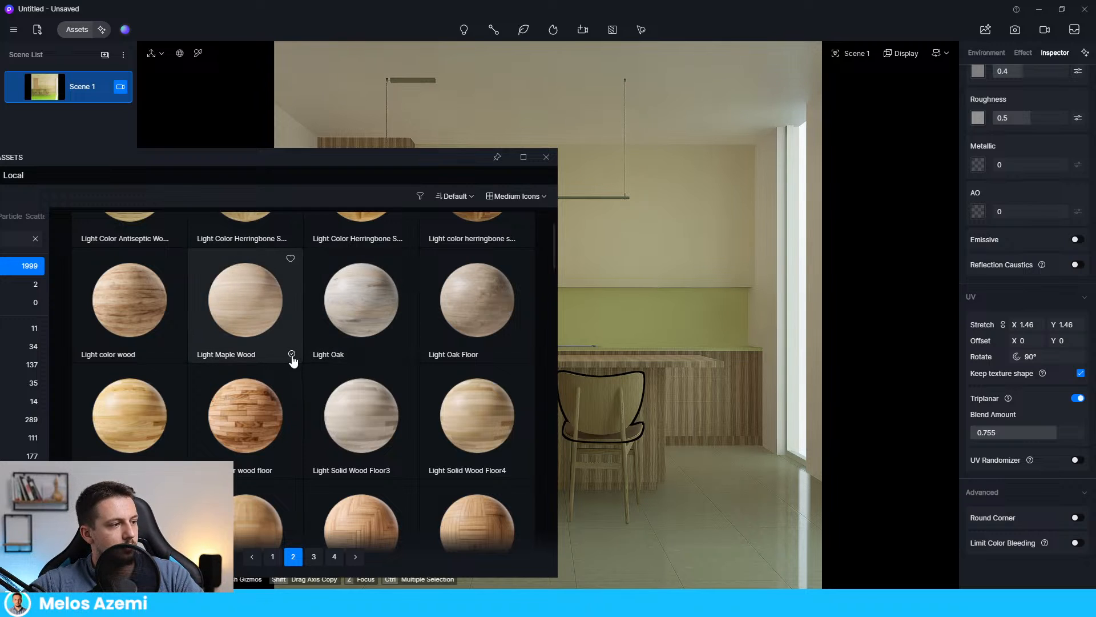
{"action": "left_click_drag", "start_coordinate": [291, 357], "coordinate": [725, 410]}
{"action": "left_click_drag", "start_coordinate": [427, 161], "coordinate": [90, 388]}
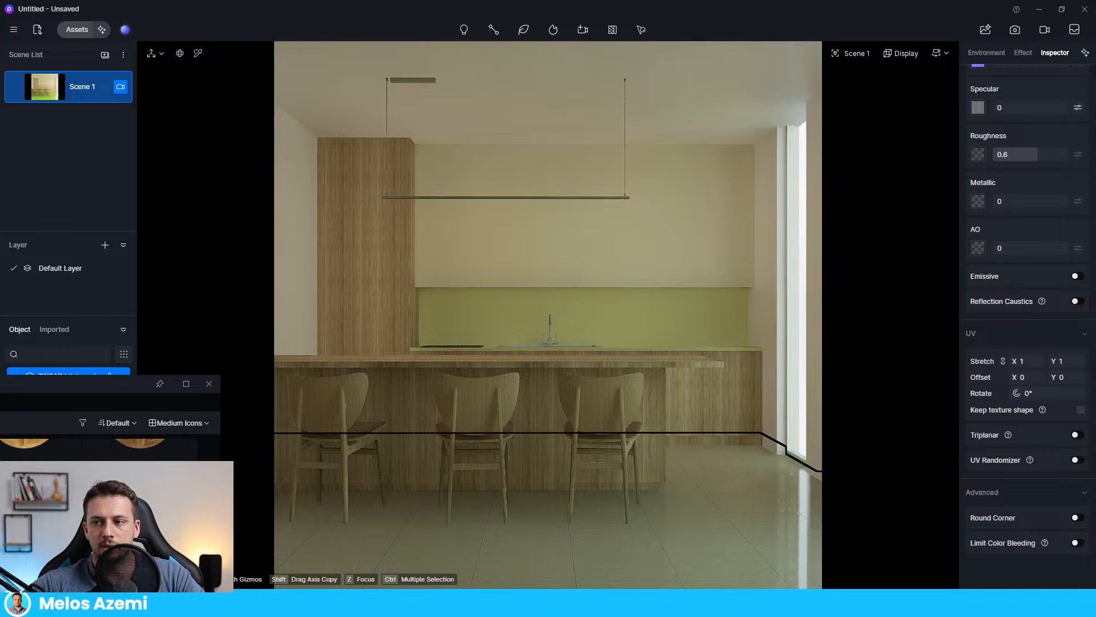
- Turn on triplanar mapping and keeping the texture shape for the Light Maple Wood, with UV stretch 0.92 in both X and Y
{"action": "mouse_move", "coordinate": [1028, 363]}
{"action": "left_mouse_down"}
{"action": "mouse_move", "coordinate": [1052, 374]}
{"action": "mouse_move", "coordinate": [1035, 376]}
{"action": "left_mouse_up"}
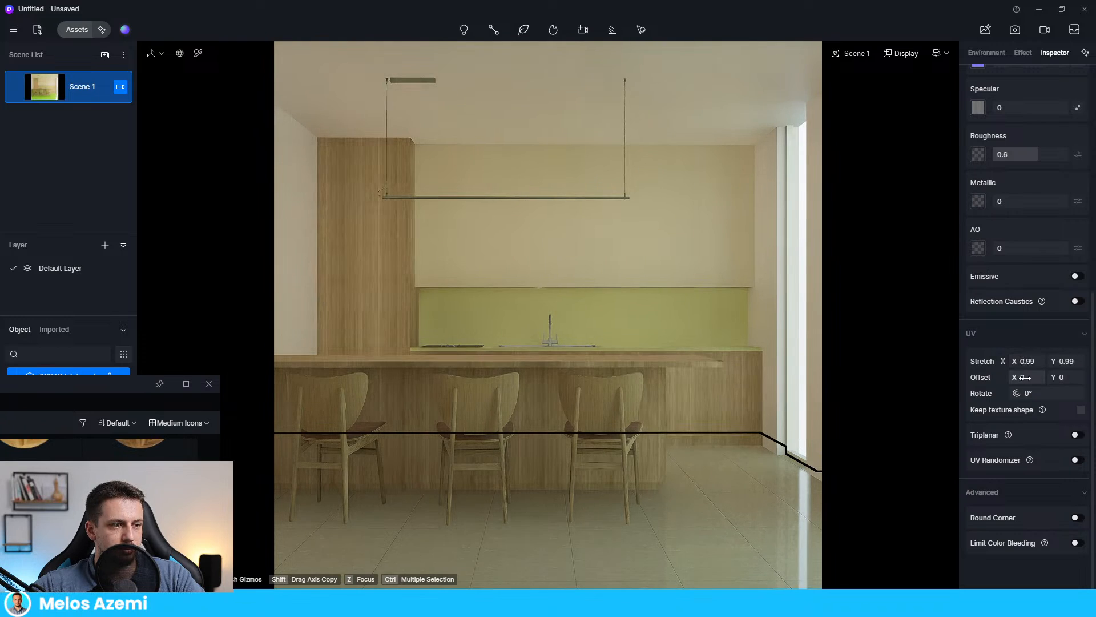
{"action": "left_click", "coordinate": [1076, 436]}
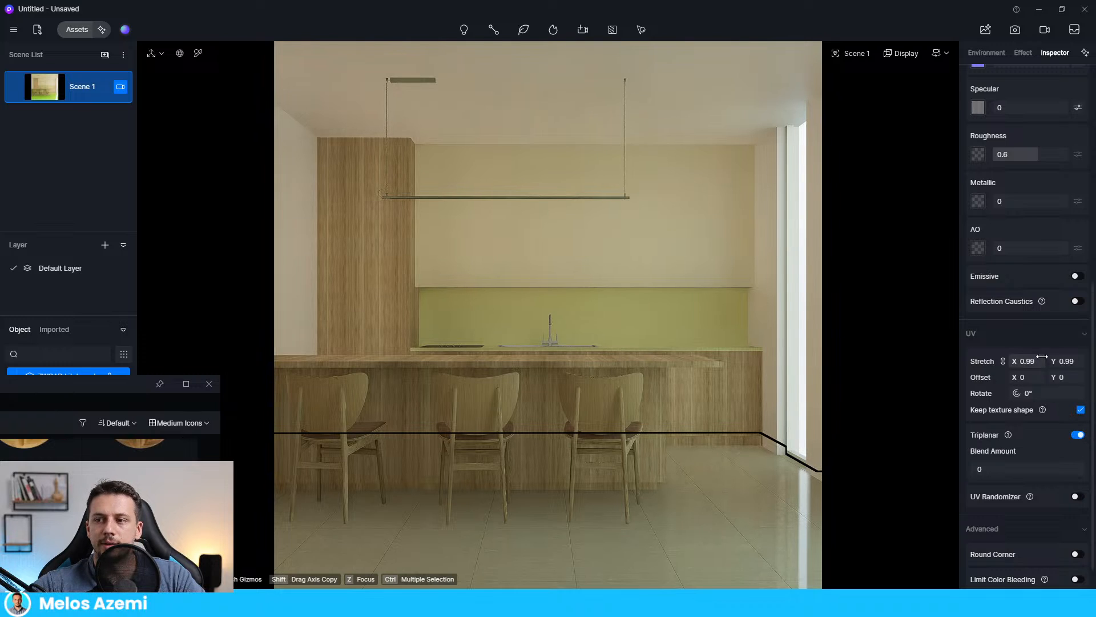
{"action": "mouse_move", "coordinate": [1031, 363]}
{"action": "left_mouse_down"}
{"action": "mouse_move", "coordinate": [1095, 359]}
{"action": "mouse_move", "coordinate": [989, 392]}
{"action": "mouse_move", "coordinate": [1037, 383]}
{"action": "left_mouse_up"}
- Try a 90° UV rotation on the Light Maple Wood and set it back to 0°
{"action": "left_click", "coordinate": [1050, 397]}
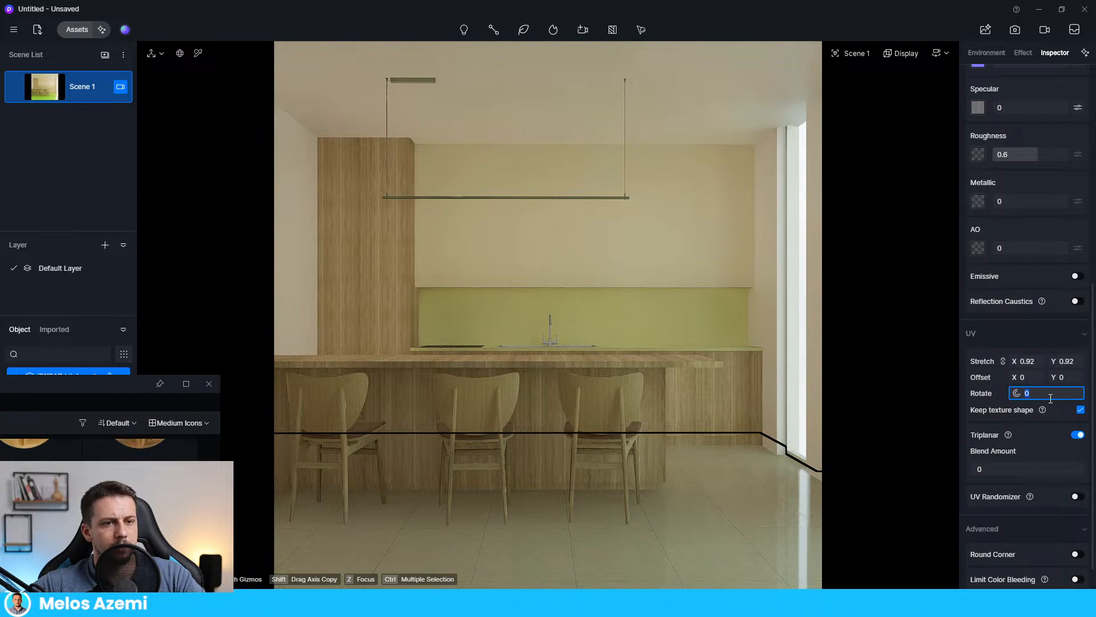
{"action": "type", "text": "90"}
{"action": "key", "text": "Return"}
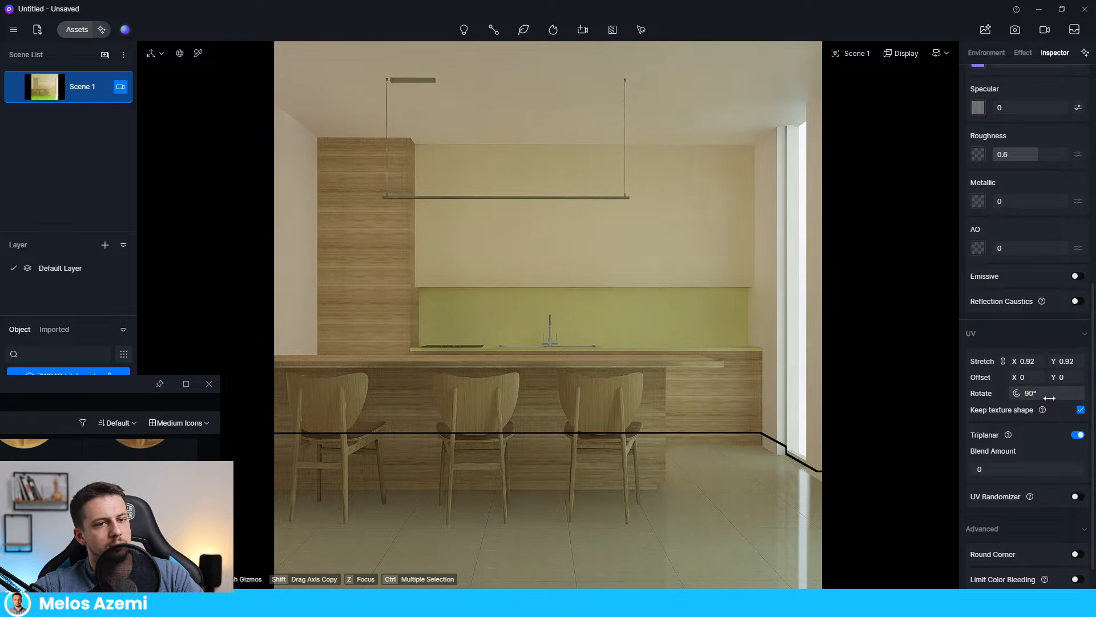
{"action": "left_click", "coordinate": [1050, 398]}
{"action": "type", "text": "0"}
{"action": "key", "text": "Return"}
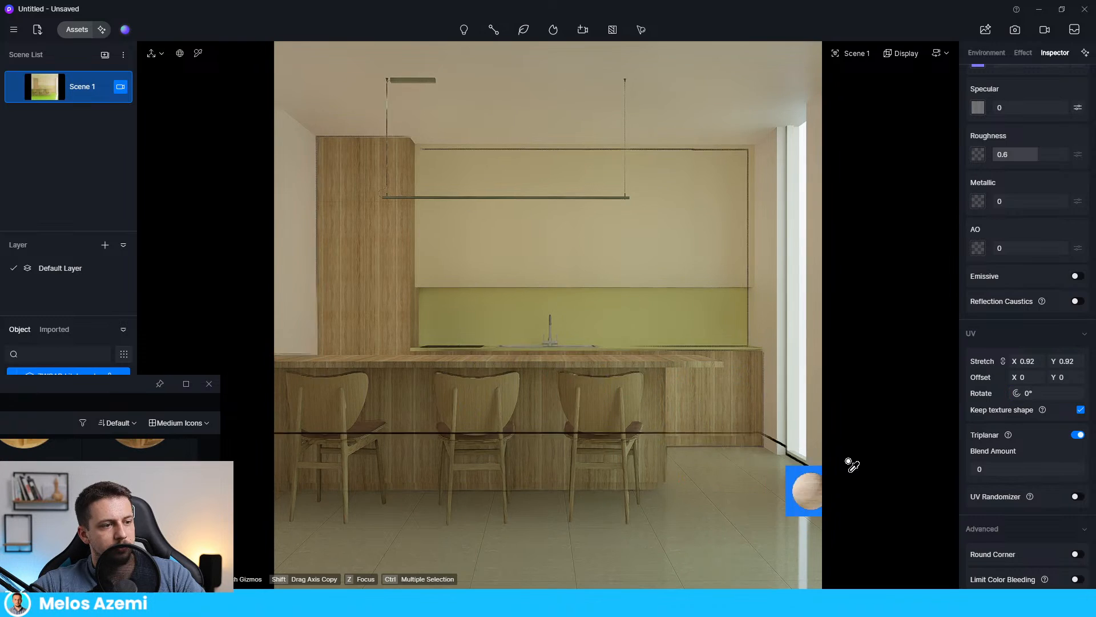
- Set the Light Maple Wood's triplanar blend amount to 1, unlink its UV stretch and set X to 1.77
{"action": "left_click", "coordinate": [1017, 468]}
{"action": "type", "text": "1"}
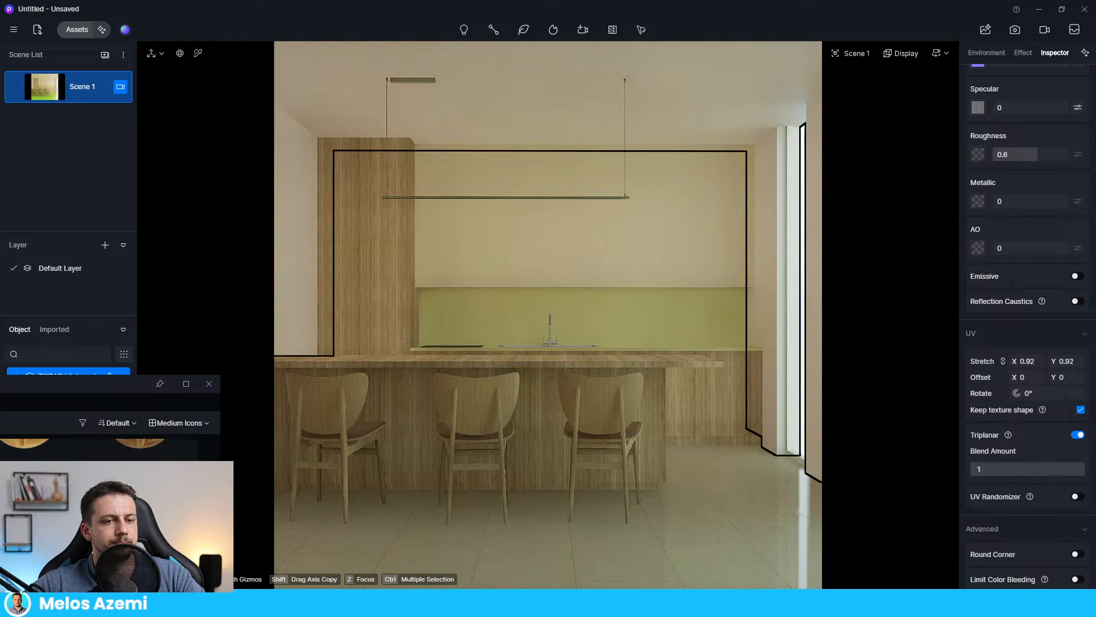
{"action": "left_click", "coordinate": [1078, 497]}
{"action": "left_click", "coordinate": [1083, 499]}
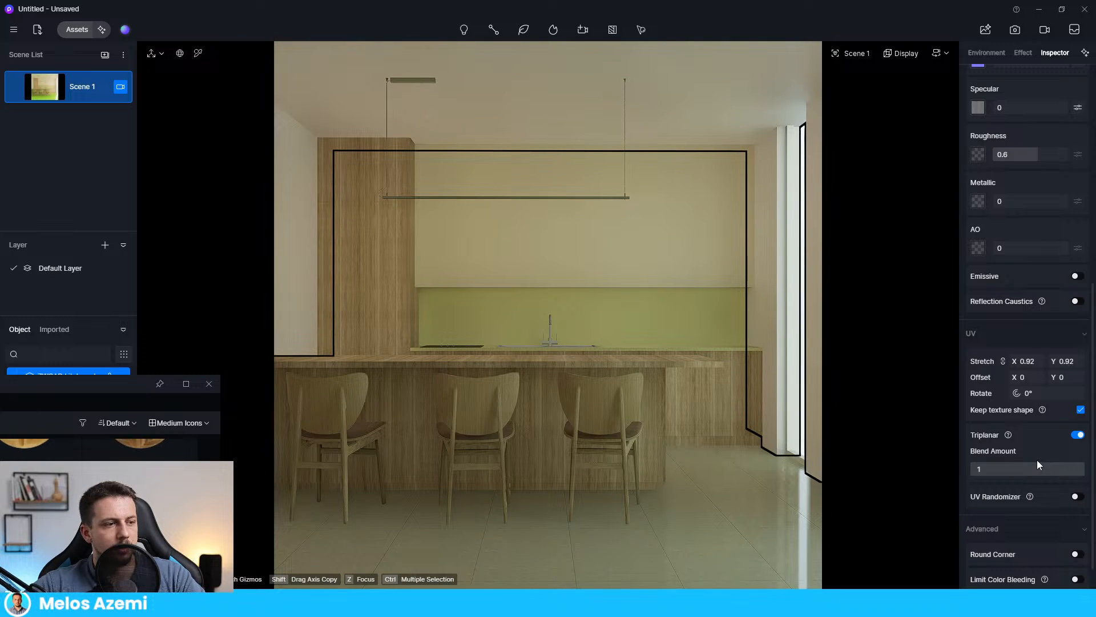
{"action": "left_click", "coordinate": [1003, 361]}
{"action": "left_click_drag", "start_coordinate": [1025, 361], "coordinate": [1076, 364]}
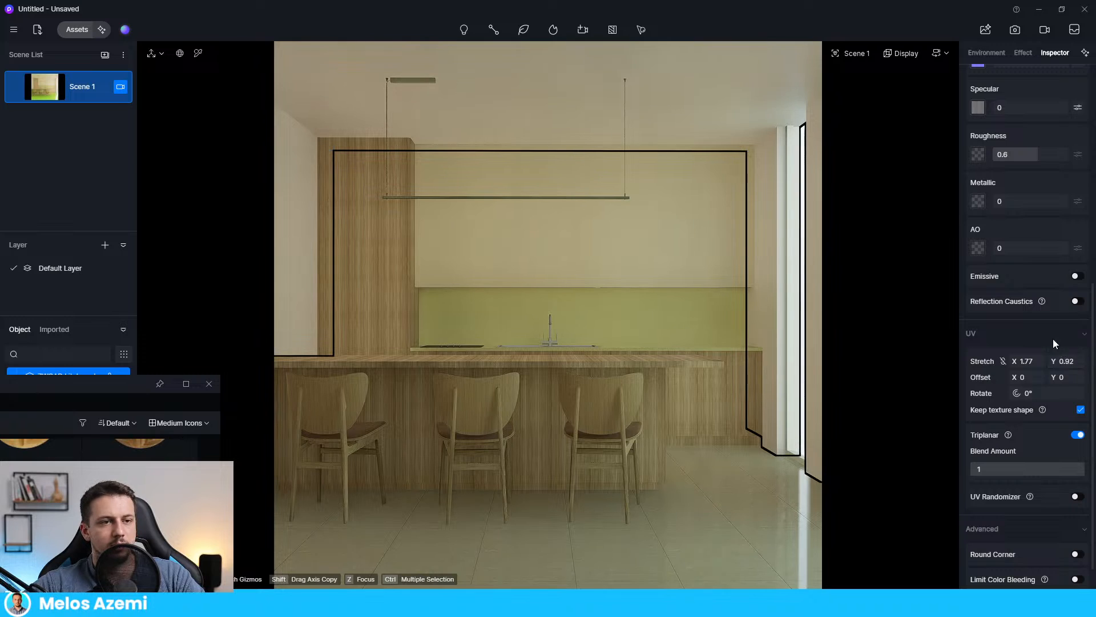
- Check the Light Maple Wood's base color settings and lower its roughness to 0.37
{"action": "scroll", "coordinate": [1053, 338], "scroll_direction": "up", "scroll_amount": 7}
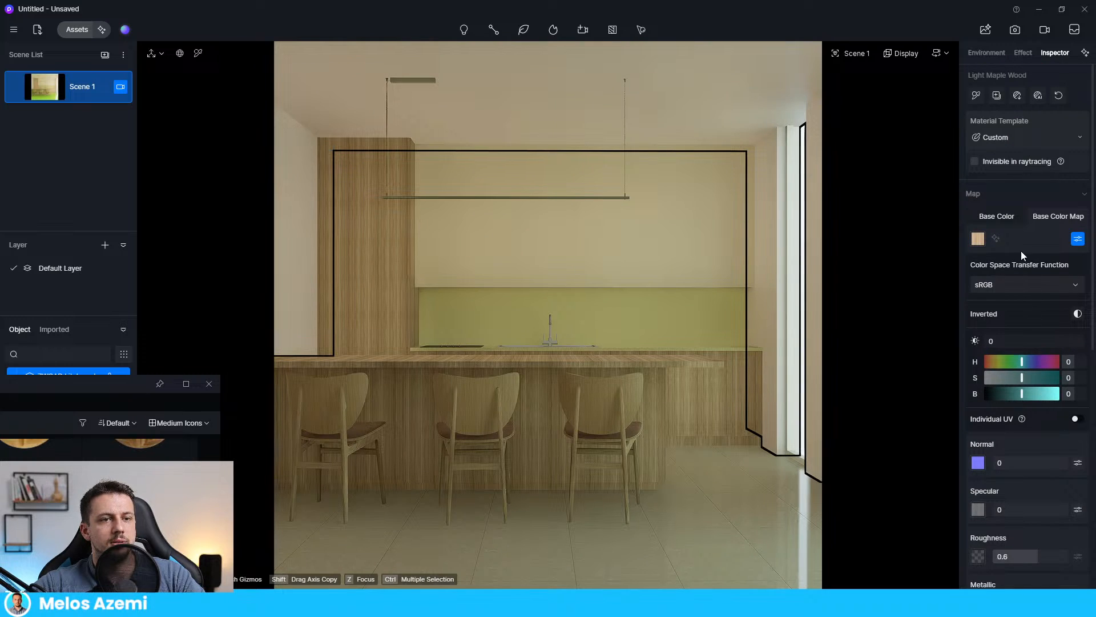
{"action": "left_click", "coordinate": [1006, 216]}
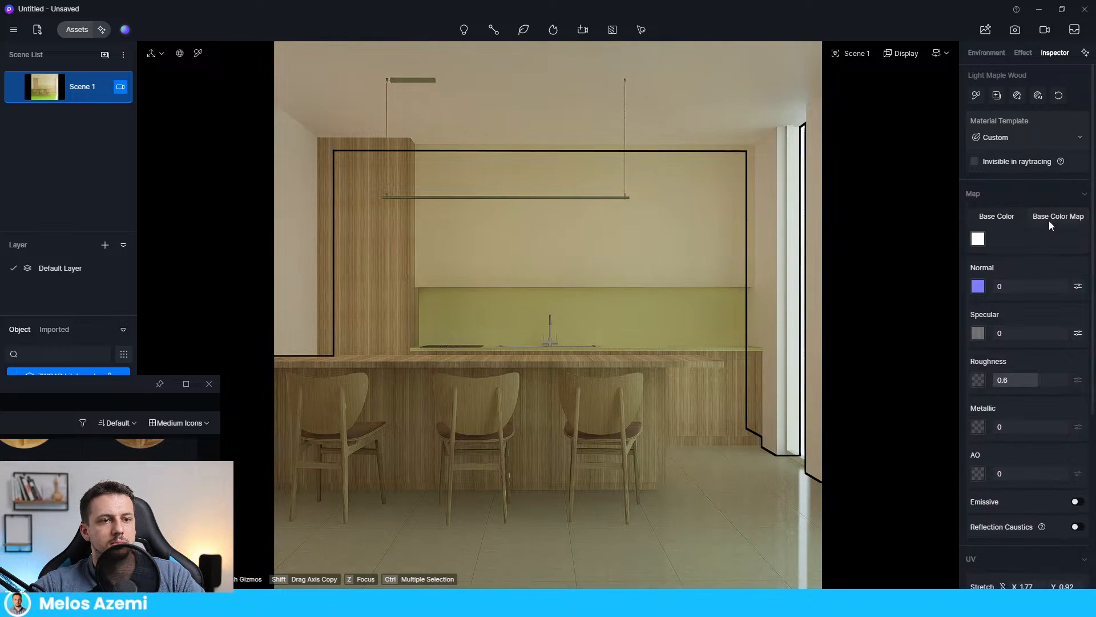
{"action": "left_click", "coordinate": [1050, 221]}
{"action": "left_click", "coordinate": [1008, 219]}
{"action": "mouse_move", "coordinate": [1031, 380]}
{"action": "left_mouse_down"}
{"action": "mouse_move", "coordinate": [1010, 381]}
{"action": "mouse_move", "coordinate": [1021, 380]}
{"action": "left_mouse_up"}
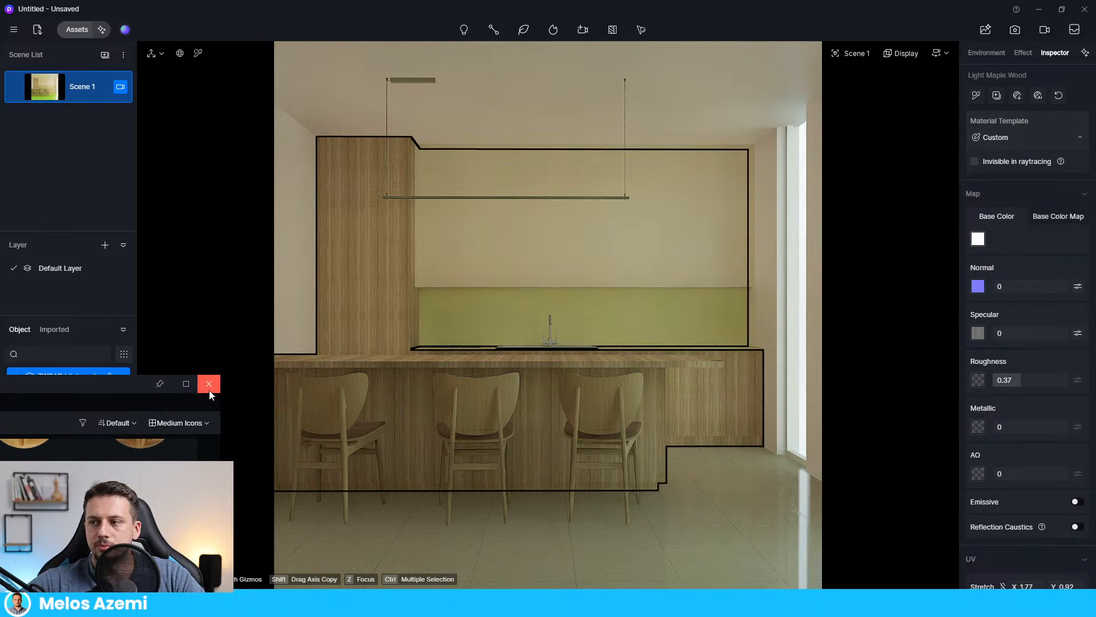
- Search the online materials for marble and apply Gold Beige Marble to the green backsplash
{"action": "left_click_drag", "start_coordinate": [87, 391], "coordinate": [536, 145]}
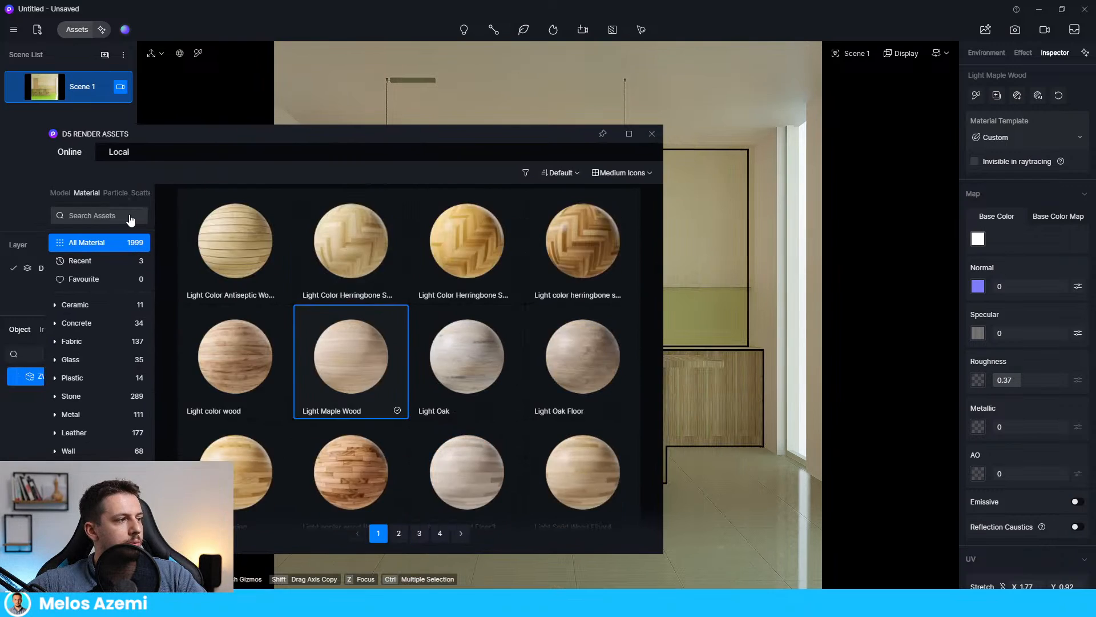
{"action": "left_click", "coordinate": [130, 220]}
{"action": "type", "text": "marble"}
{"action": "key", "text": "Return"}
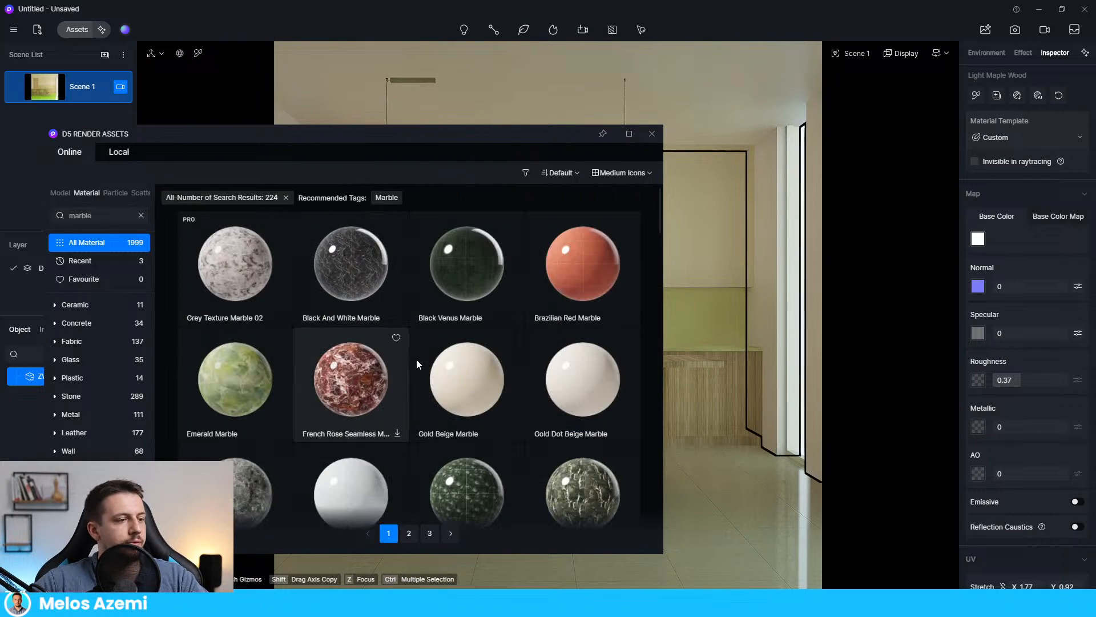
{"action": "scroll", "coordinate": [457, 372], "scroll_direction": "down", "scroll_amount": 1}
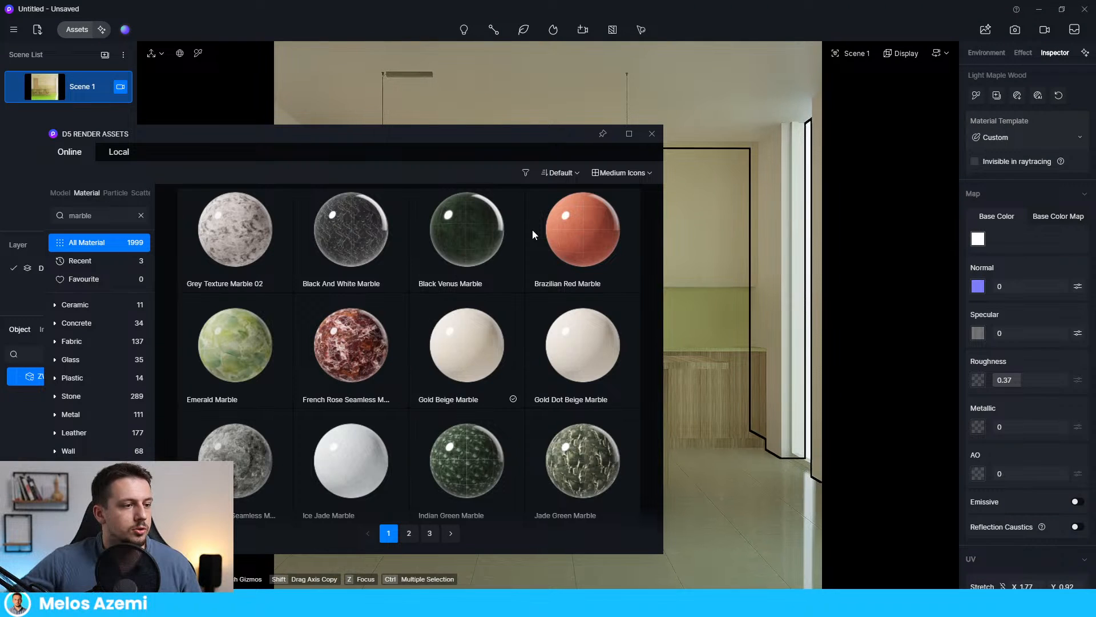
{"action": "left_click", "coordinate": [467, 344]}
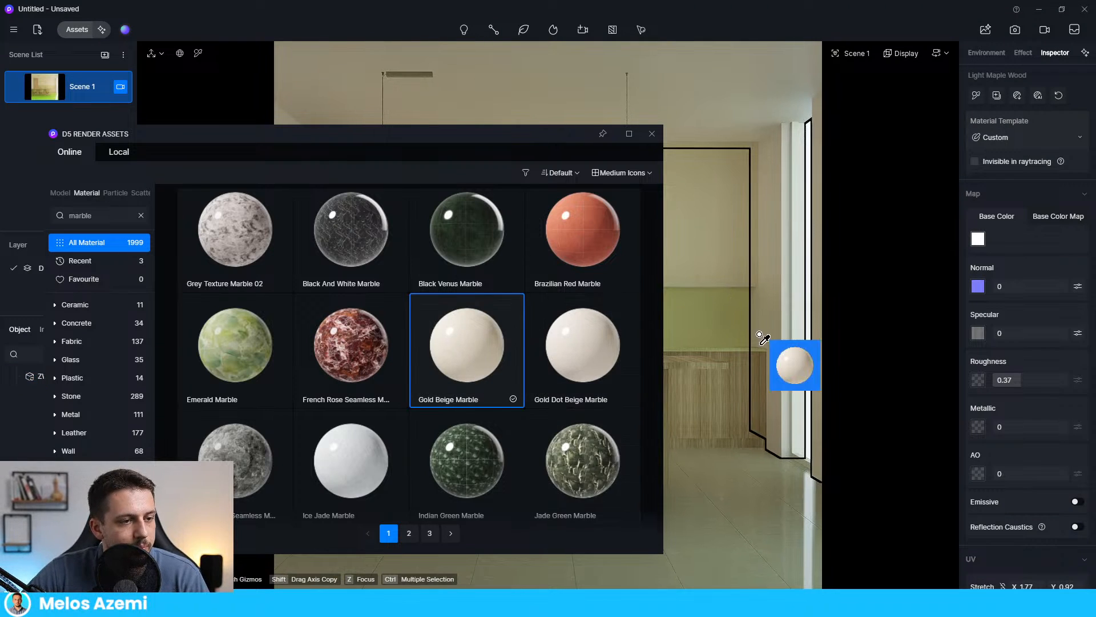
{"action": "left_click", "coordinate": [763, 362]}
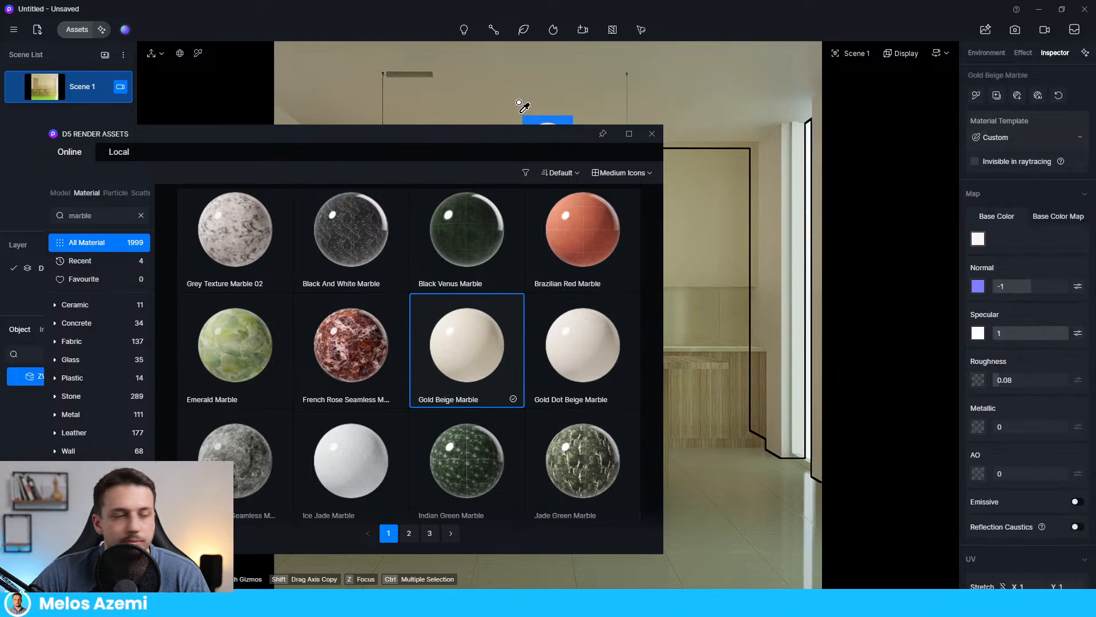
{"action": "left_click_drag", "start_coordinate": [522, 134], "coordinate": [261, 541]}
- Look through the marble materials for an alternative to the backsplash's Gold Beige Marble
{"action": "left_click_drag", "start_coordinate": [268, 543], "coordinate": [393, 112]}
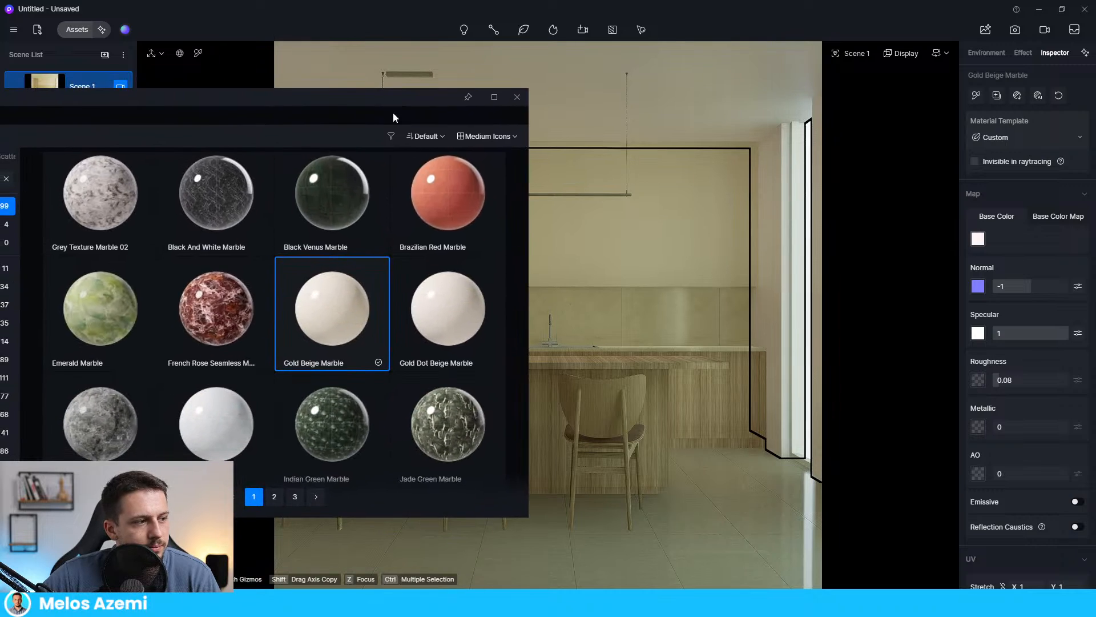
{"action": "scroll", "coordinate": [402, 290], "scroll_direction": "down", "scroll_amount": 3}
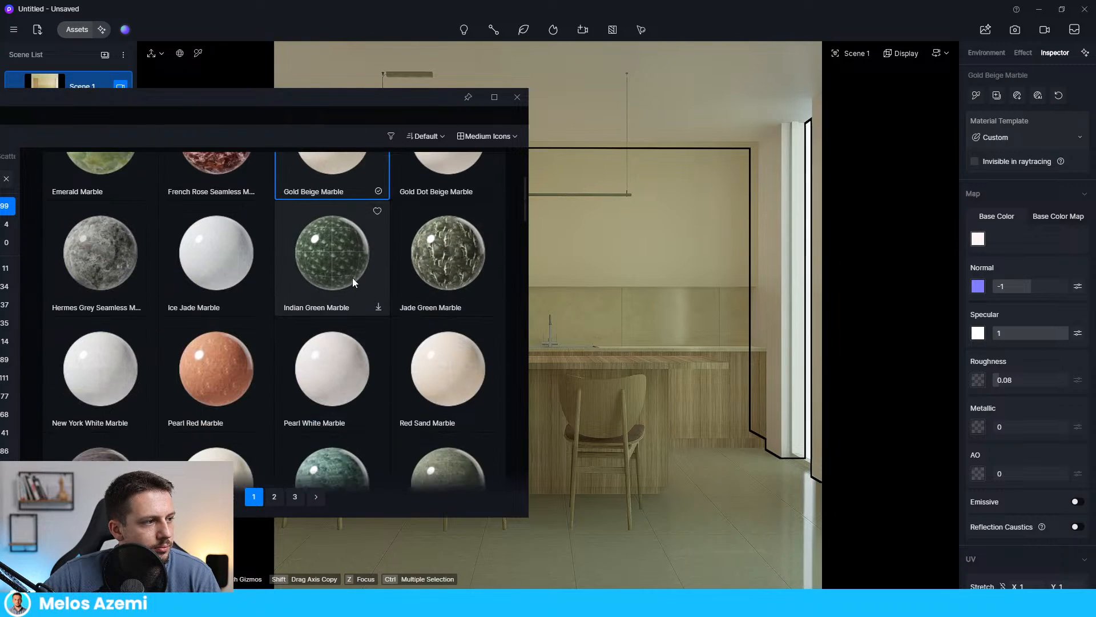
{"action": "scroll", "coordinate": [444, 340], "scroll_direction": "down", "scroll_amount": 5}
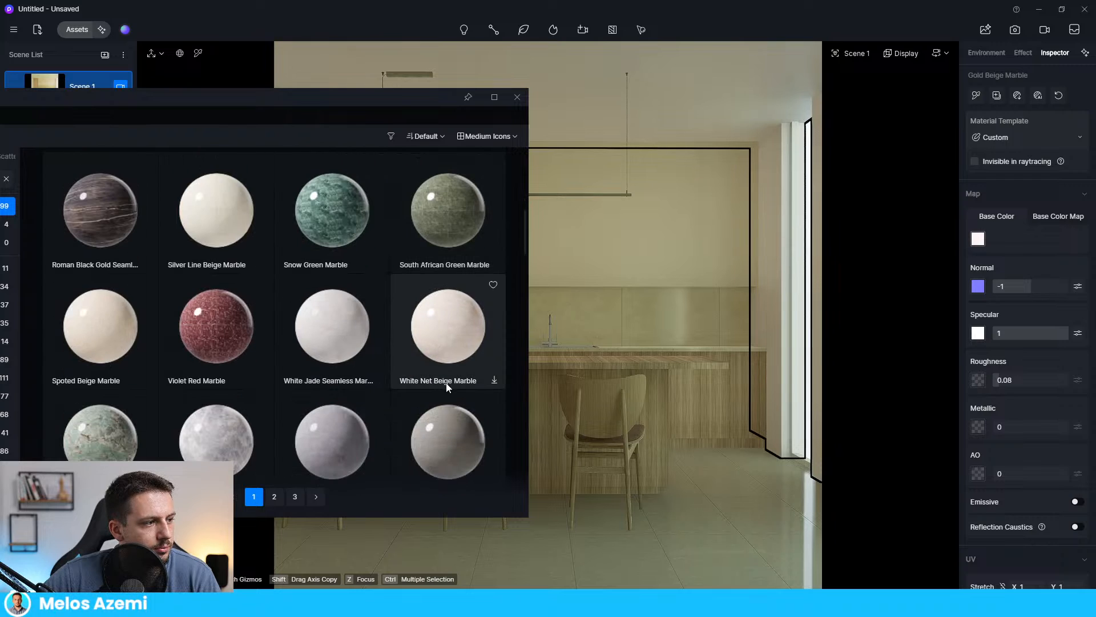
{"action": "scroll", "coordinate": [385, 368], "scroll_direction": "up", "scroll_amount": 8}
{"action": "scroll", "coordinate": [228, 405], "scroll_direction": "down", "scroll_amount": 1}
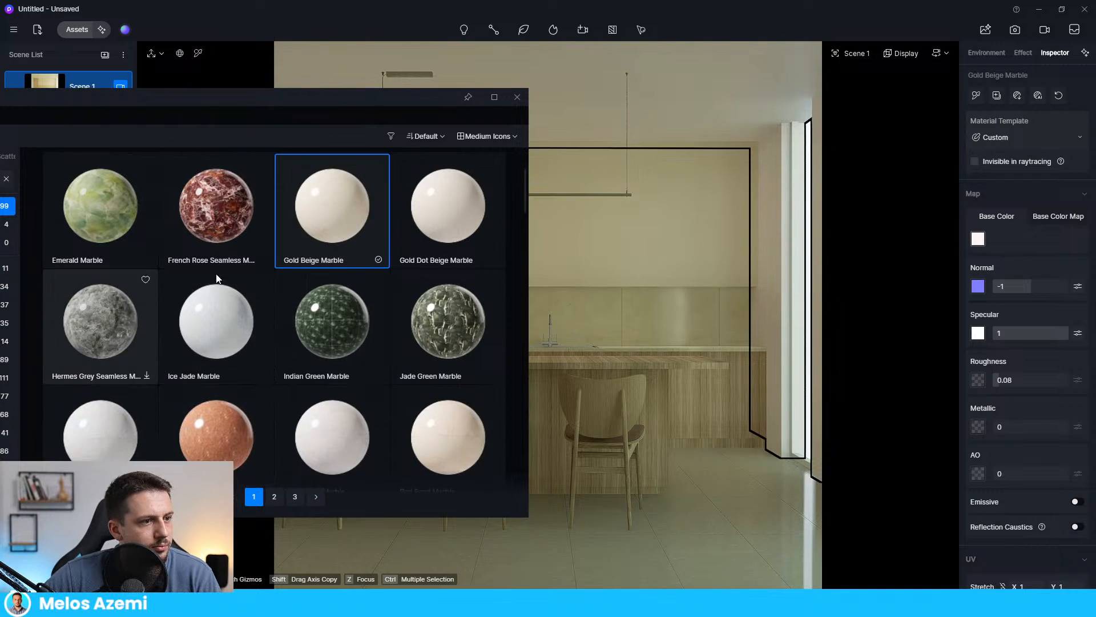
{"action": "left_click_drag", "start_coordinate": [330, 105], "coordinate": [363, 430]}
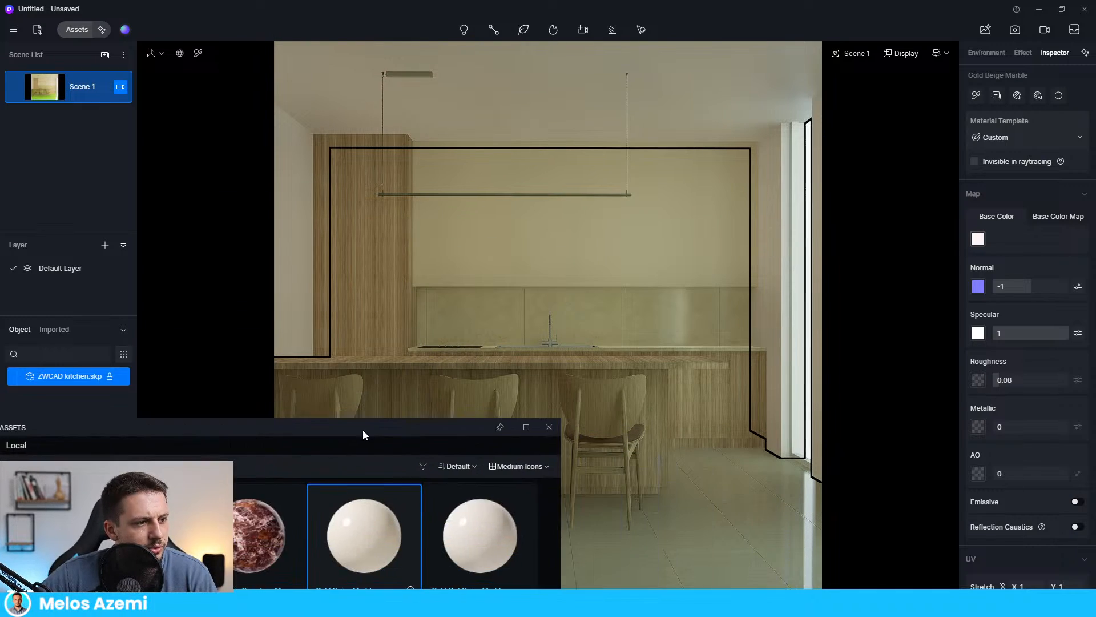
{"action": "left_click_drag", "start_coordinate": [365, 534], "coordinate": [408, 431]}
{"action": "left_click_drag", "start_coordinate": [445, 433], "coordinate": [347, 454]}
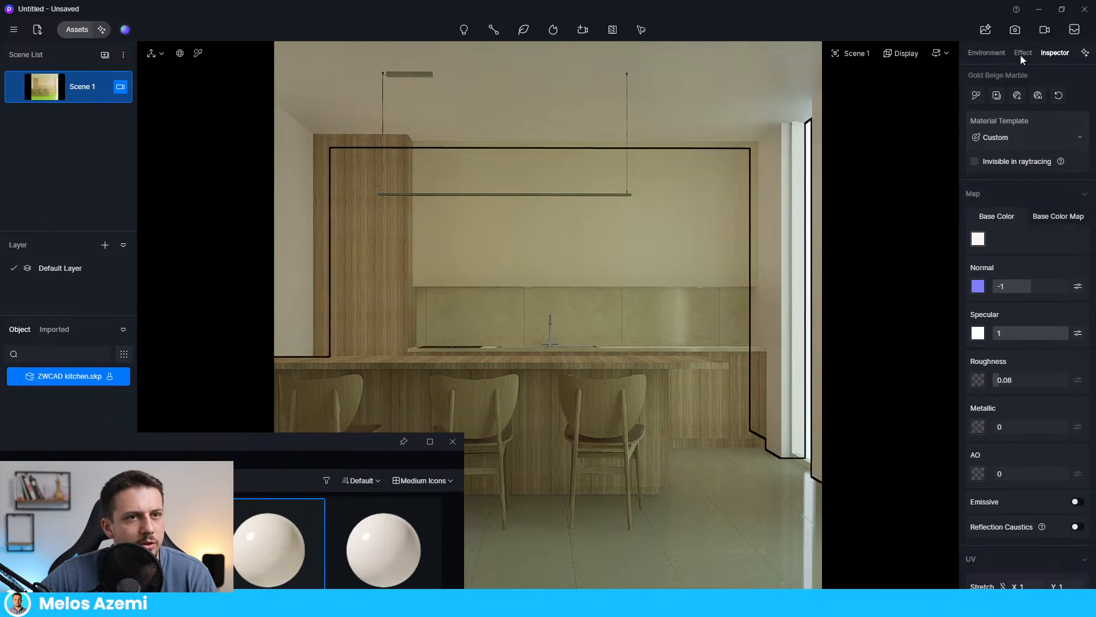
- Adjust the post-processing to an exposure of 0.19 and a white balance of 6822
{"action": "left_click", "coordinate": [1023, 52]}
{"action": "left_click_drag", "start_coordinate": [1039, 239], "coordinate": [1038, 240]}
{"action": "left_click_drag", "start_coordinate": [1007, 497], "coordinate": [1011, 499]}
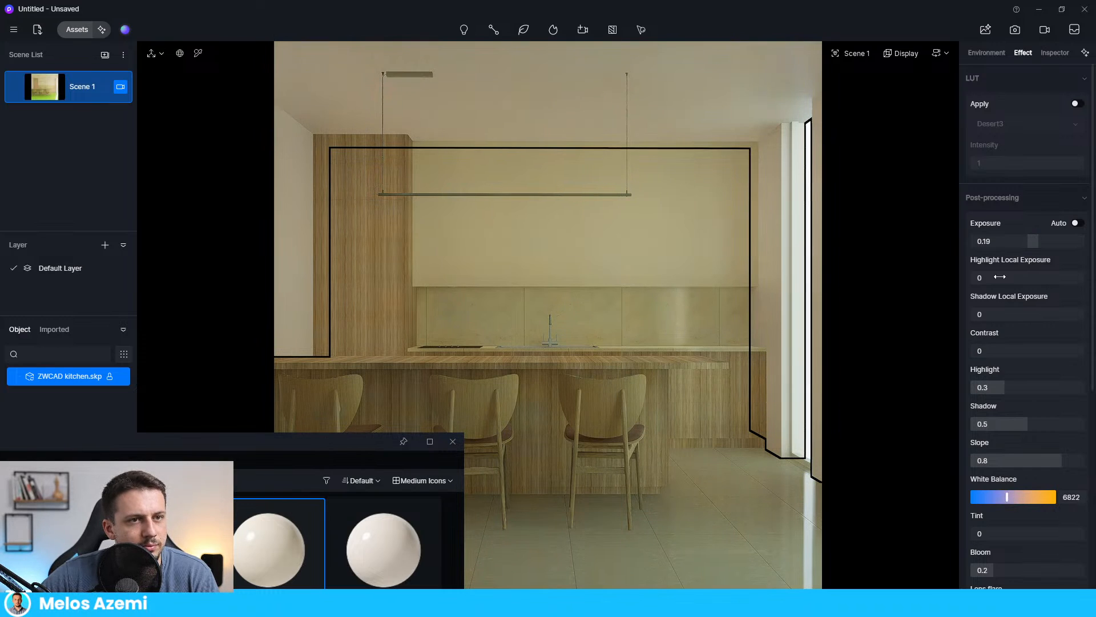
- Set the HDRI skylight to 0.13 and switch the sky image to kloppenheim_06_puresky
{"action": "left_click", "coordinate": [987, 53]}
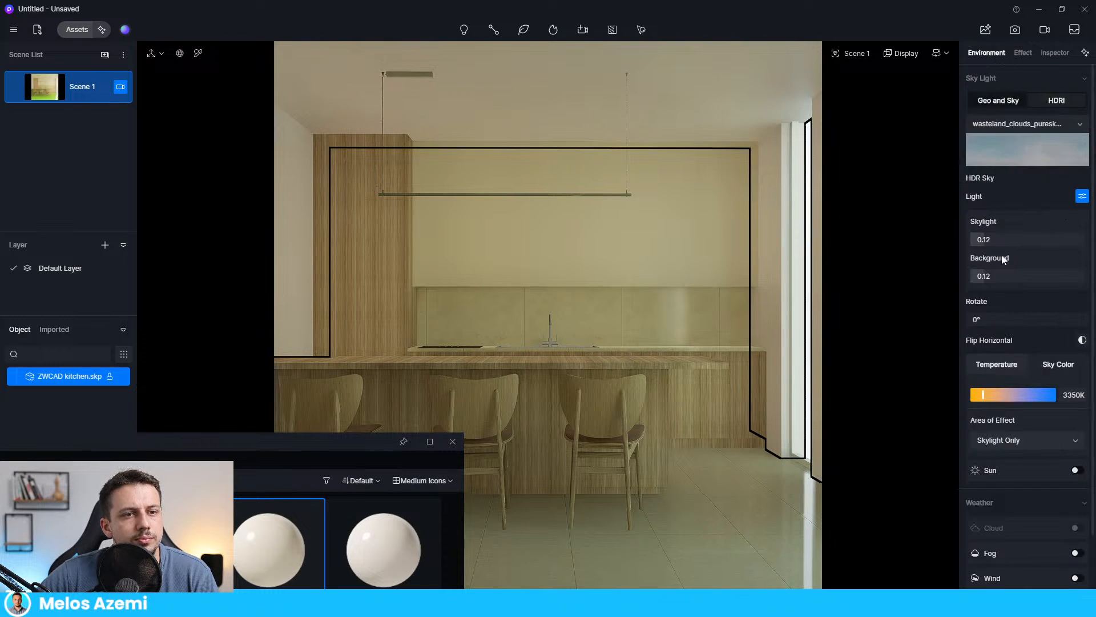
{"action": "mouse_move", "coordinate": [987, 235]}
{"action": "left_mouse_down"}
{"action": "mouse_move", "coordinate": [1061, 249]}
{"action": "mouse_move", "coordinate": [984, 255]}
{"action": "left_mouse_up"}
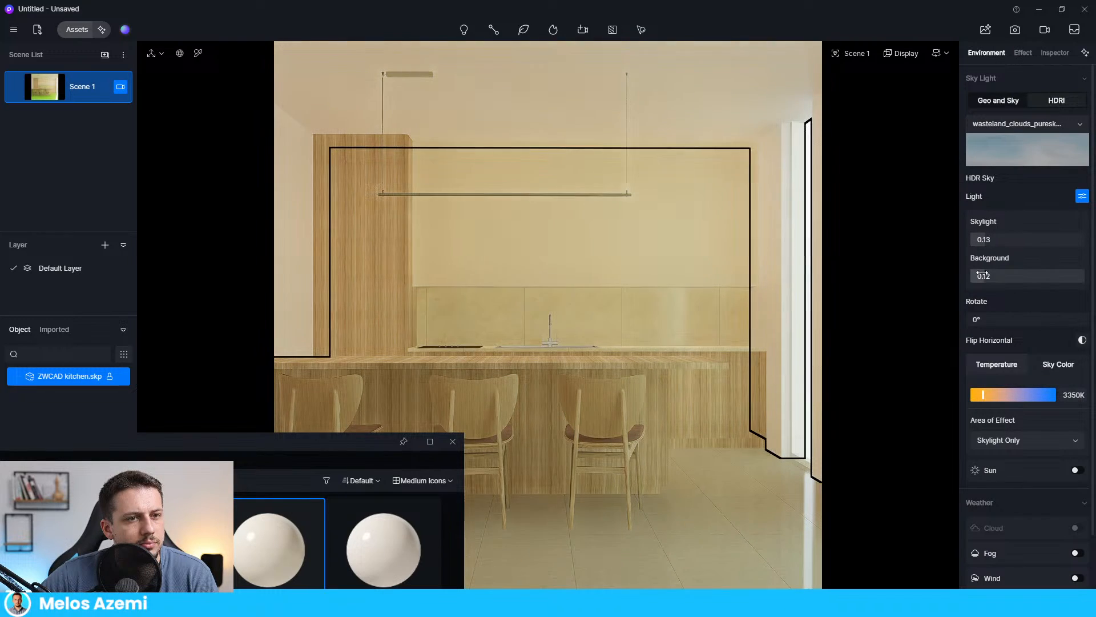
{"action": "left_click", "coordinate": [1014, 150]}
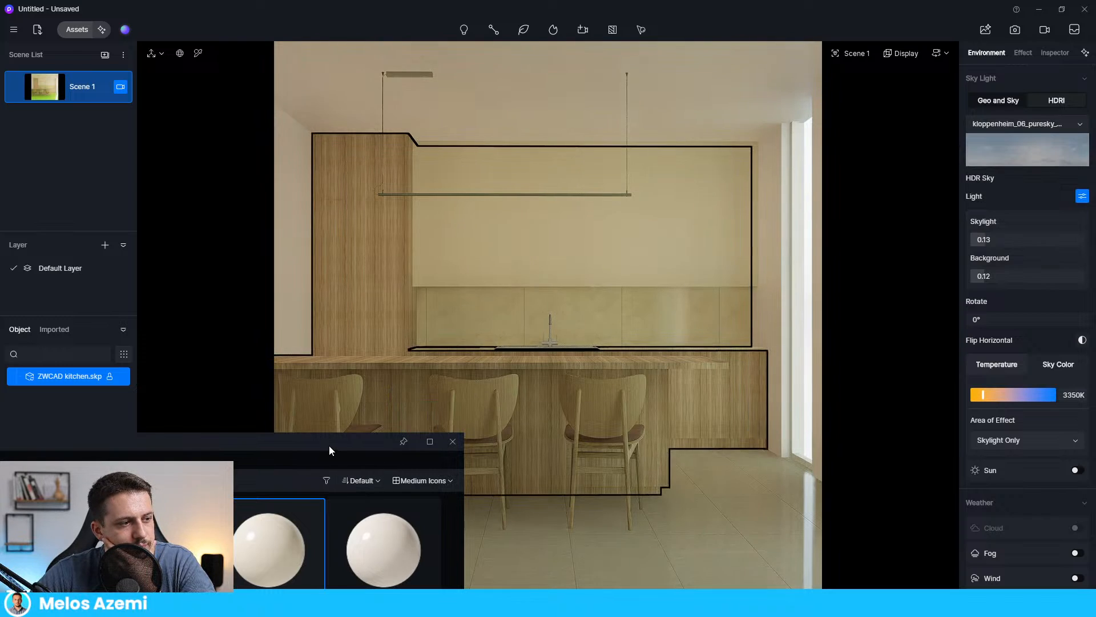
- Set the HDRI skylight to 0.14 with a 6400K temperature and switch the sky image to quarry_cloudy_4k
{"action": "left_click_drag", "start_coordinate": [329, 445], "coordinate": [210, 423]}
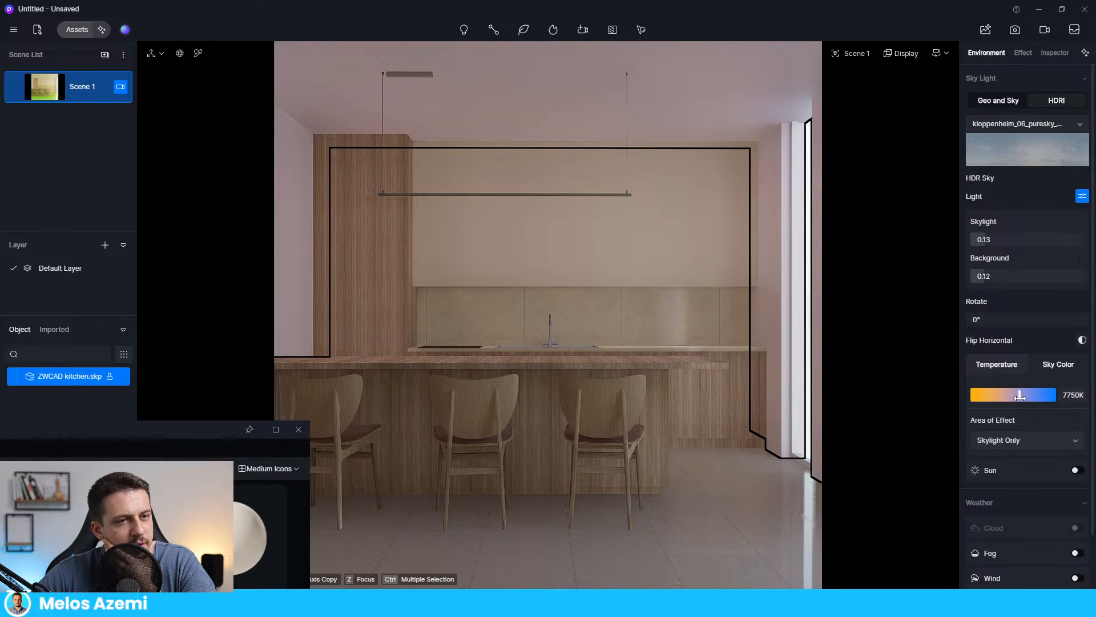
{"action": "mouse_move", "coordinate": [986, 239]}
{"action": "left_mouse_down"}
{"action": "mouse_move", "coordinate": [1013, 242]}
{"action": "mouse_move", "coordinate": [987, 250]}
{"action": "left_mouse_up"}
{"action": "scroll", "coordinate": [1027, 539], "scroll_direction": "down", "scroll_amount": 2}
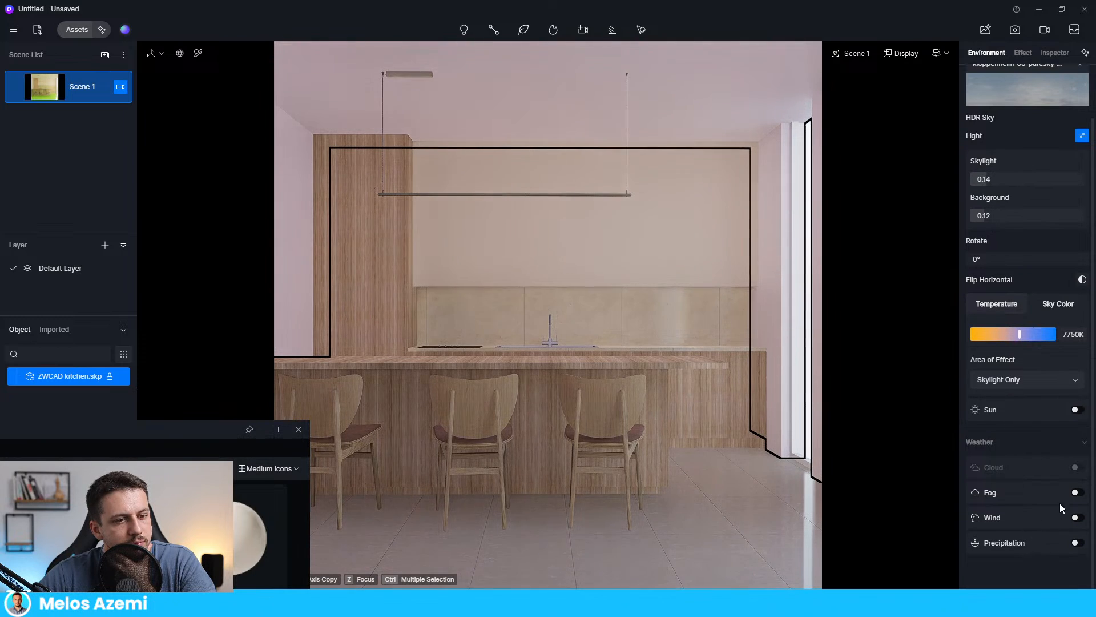
{"action": "scroll", "coordinate": [1073, 343], "scroll_direction": "up", "scroll_amount": 1}
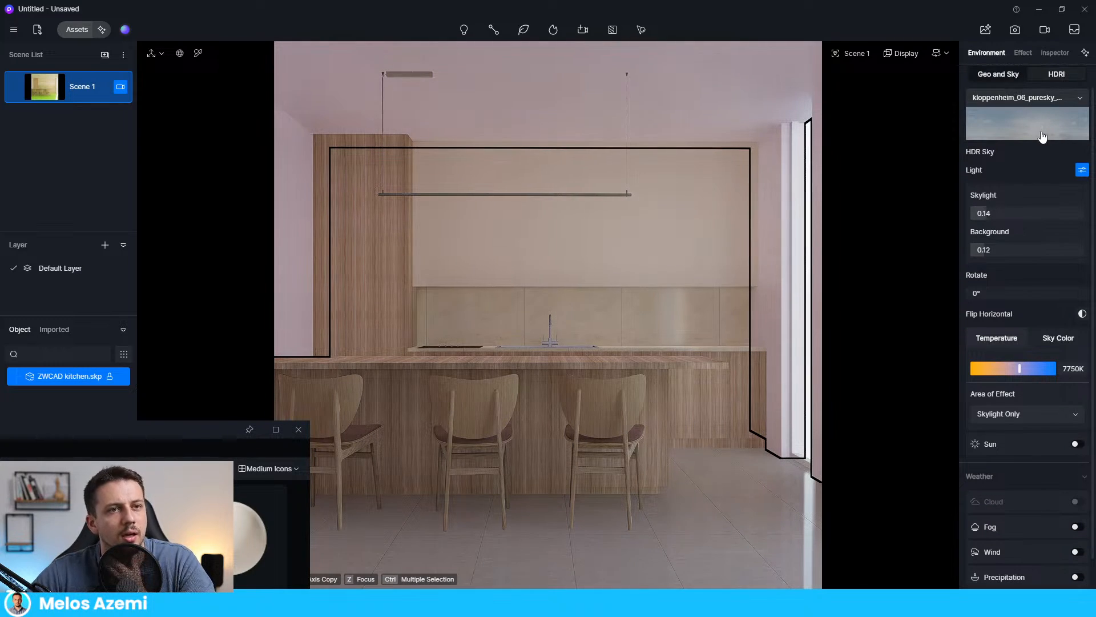
{"action": "left_click", "coordinate": [1028, 98]}
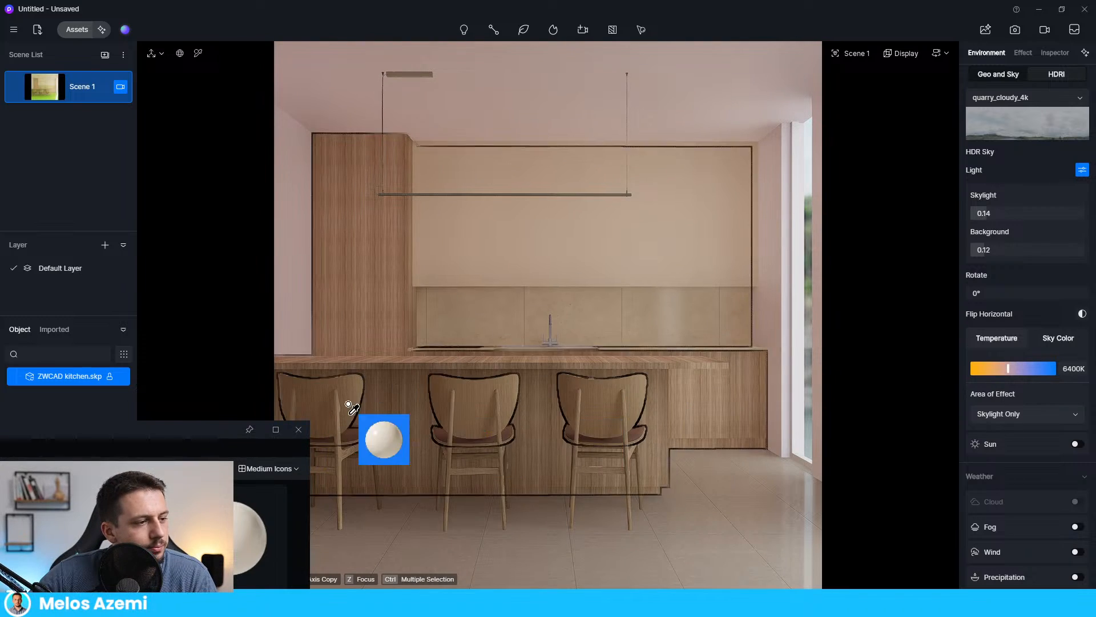
- Find White Jade Seamless Marble in the online materials and apply it to the kitchen backsplash and countertop
{"action": "left_click_drag", "start_coordinate": [202, 433], "coordinate": [577, 117]}
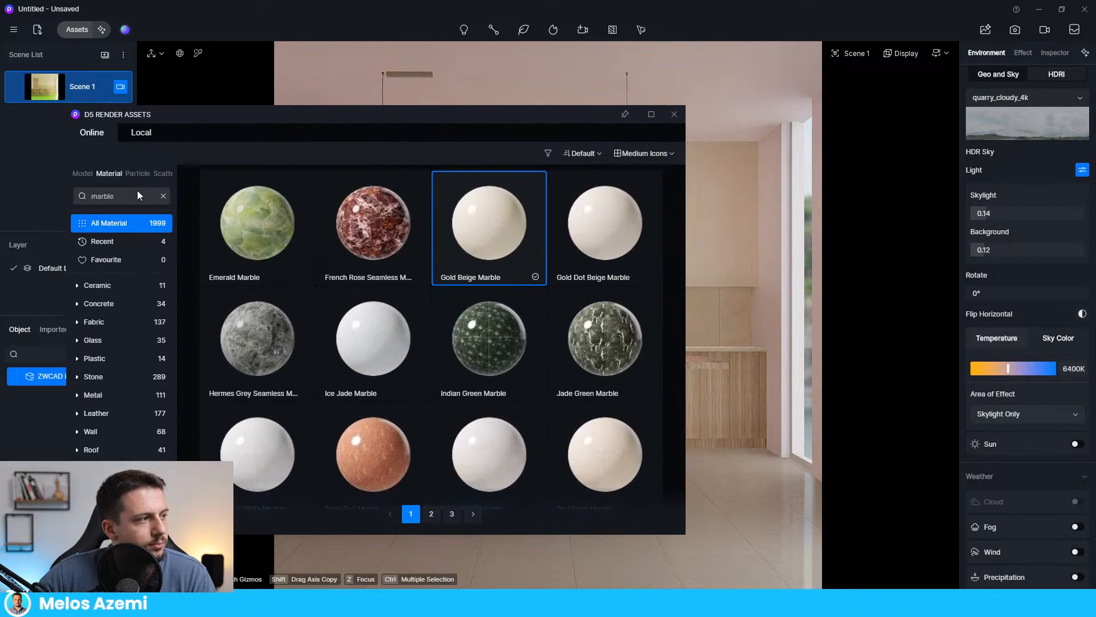
{"action": "left_click", "coordinate": [137, 194]}
{"action": "scroll", "coordinate": [662, 351], "scroll_direction": "down", "scroll_amount": 5}
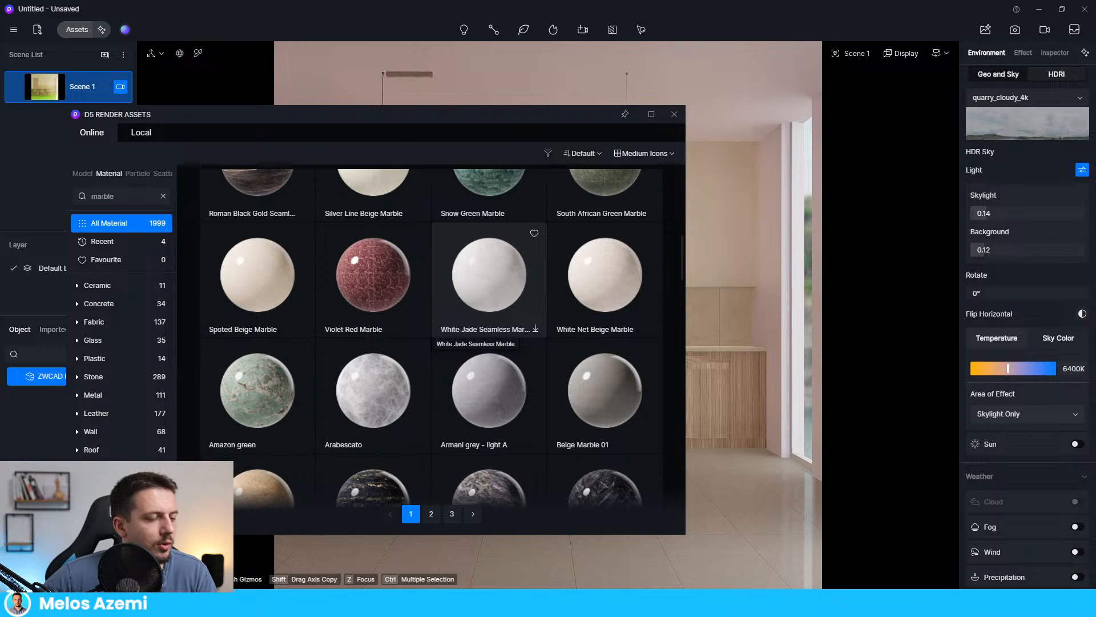
{"action": "left_click", "coordinate": [535, 328]}
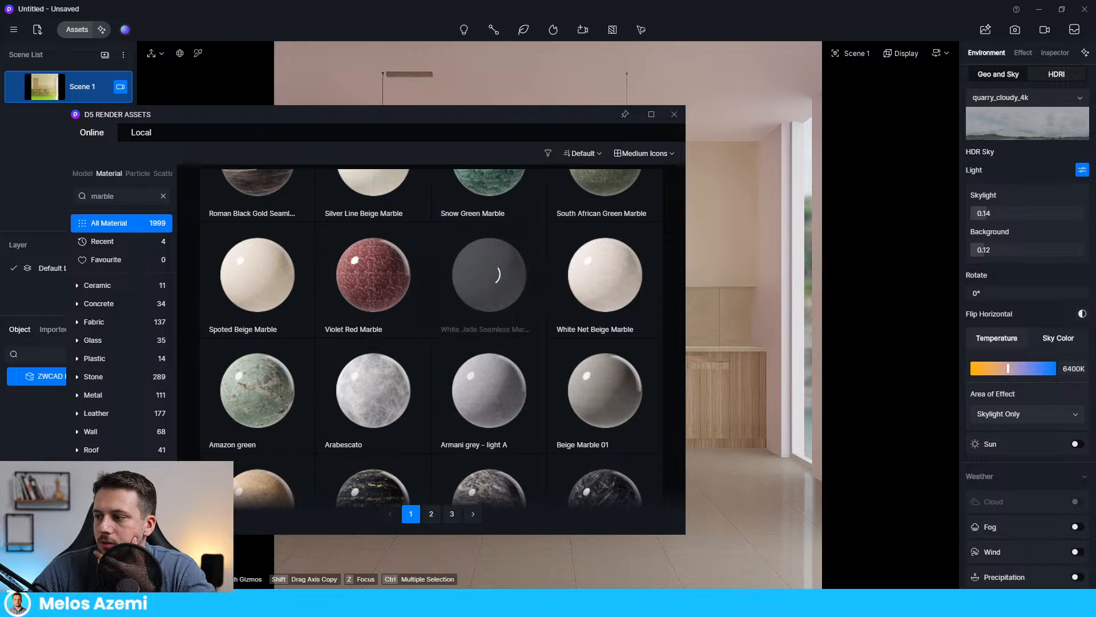
{"action": "left_click_drag", "start_coordinate": [489, 274], "coordinate": [748, 341]}
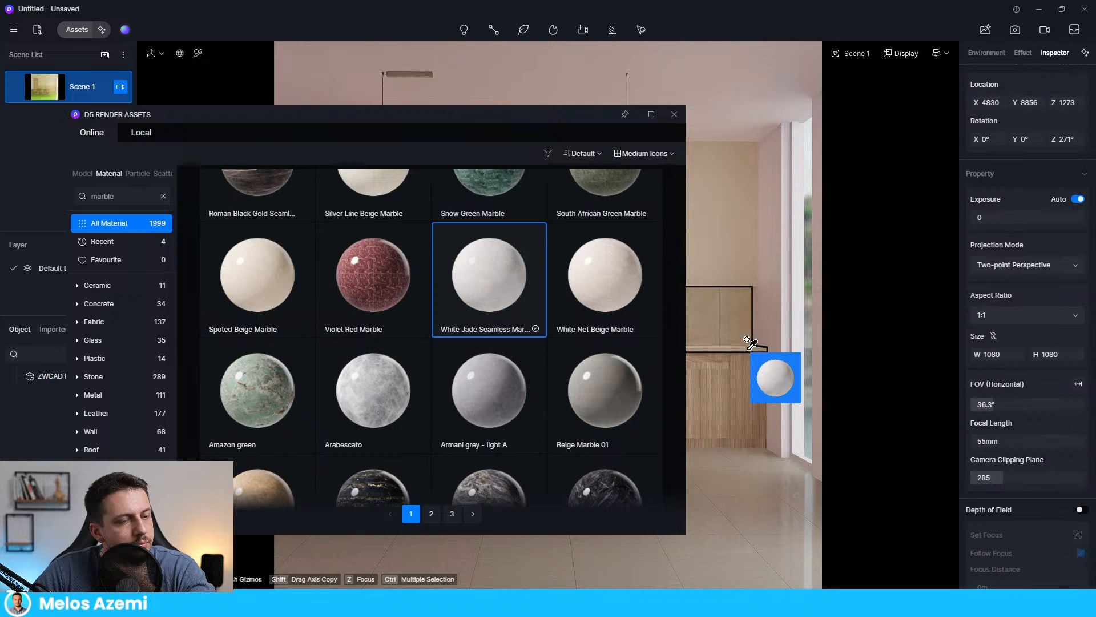
{"action": "left_click_drag", "start_coordinate": [413, 116], "coordinate": [102, 201]}
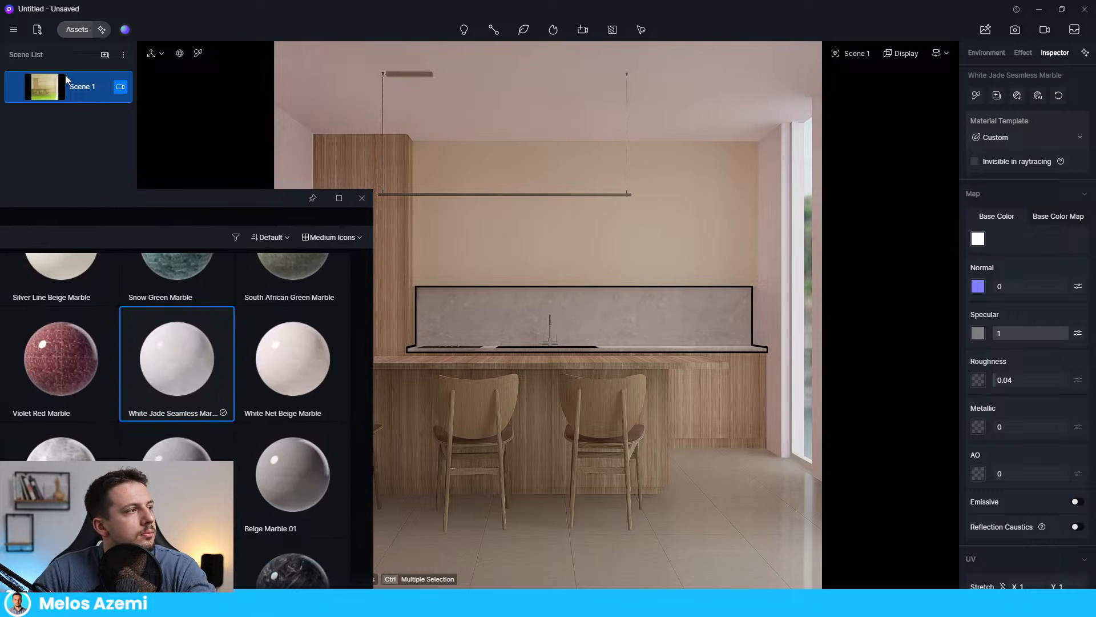
- Add a rectangle light beside the window, turn it upright with a 270° Y rotation, and raise it to Z 1538
{"action": "key", "text": "Escape"}
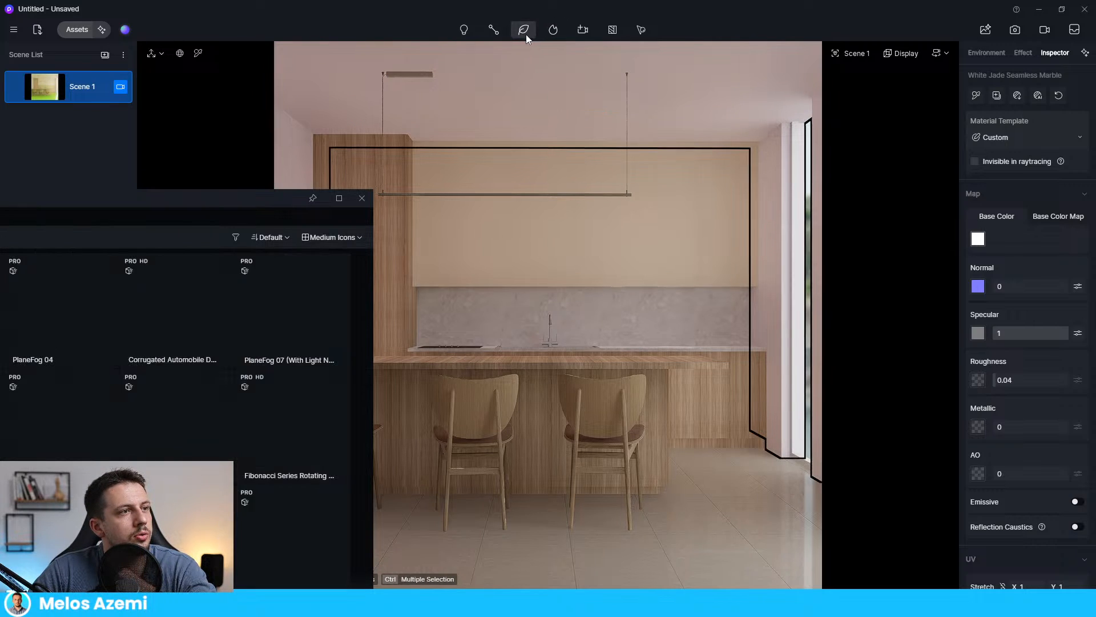
{"action": "mouse_move", "coordinate": [464, 31]}
{"action": "left_click", "coordinate": [465, 109]}
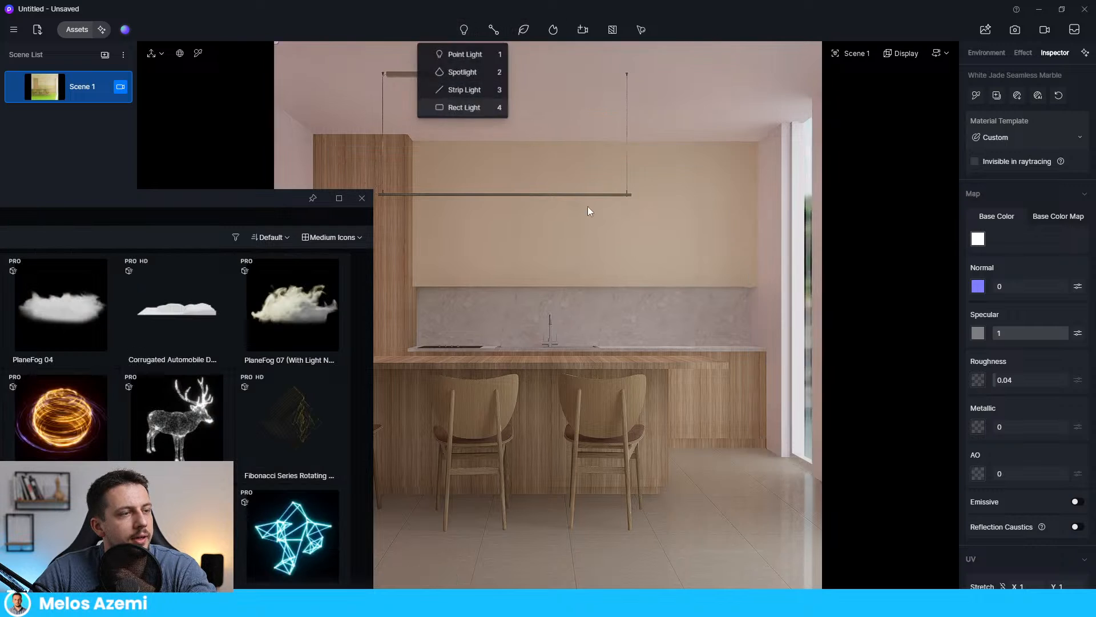
{"action": "left_click", "coordinate": [778, 461]}
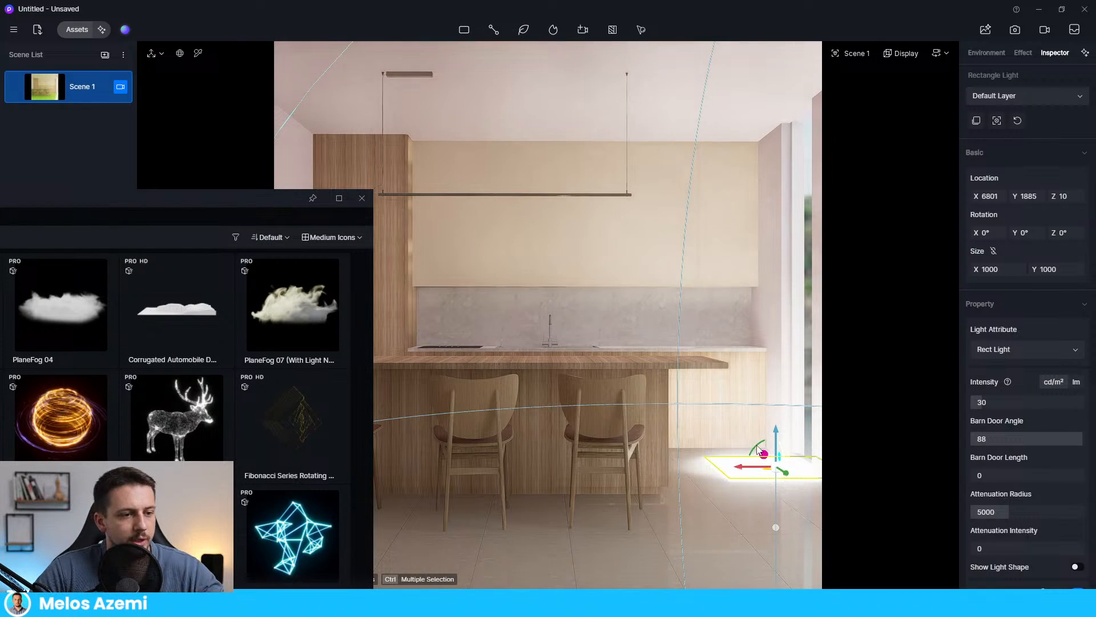
{"action": "left_click_drag", "start_coordinate": [755, 448], "coordinate": [749, 489]}
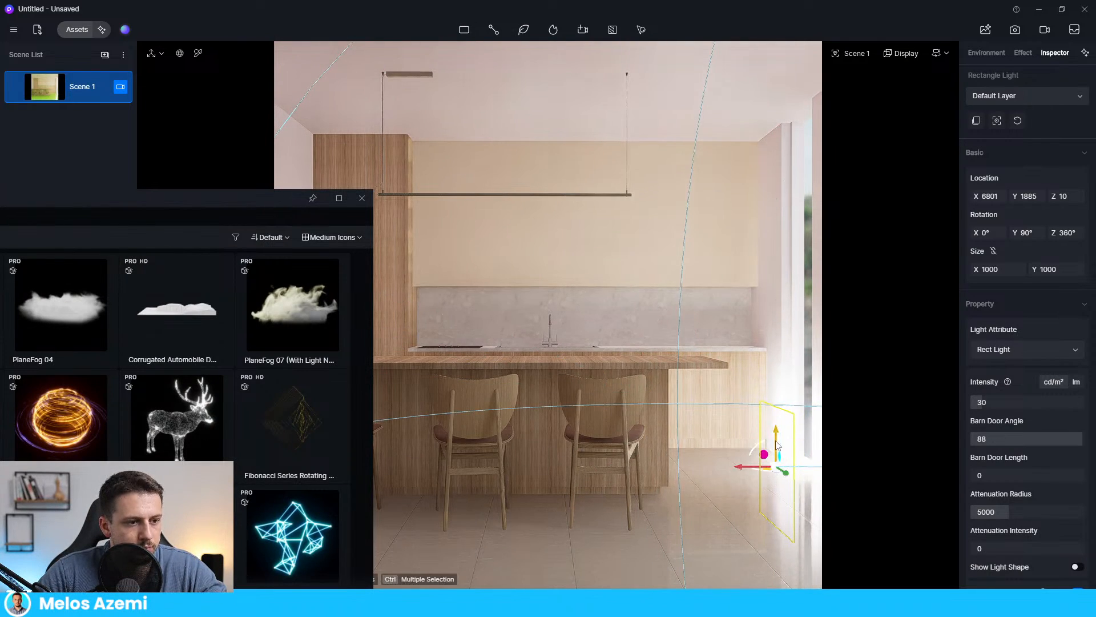
{"action": "left_click_drag", "start_coordinate": [777, 445], "coordinate": [802, 267]}
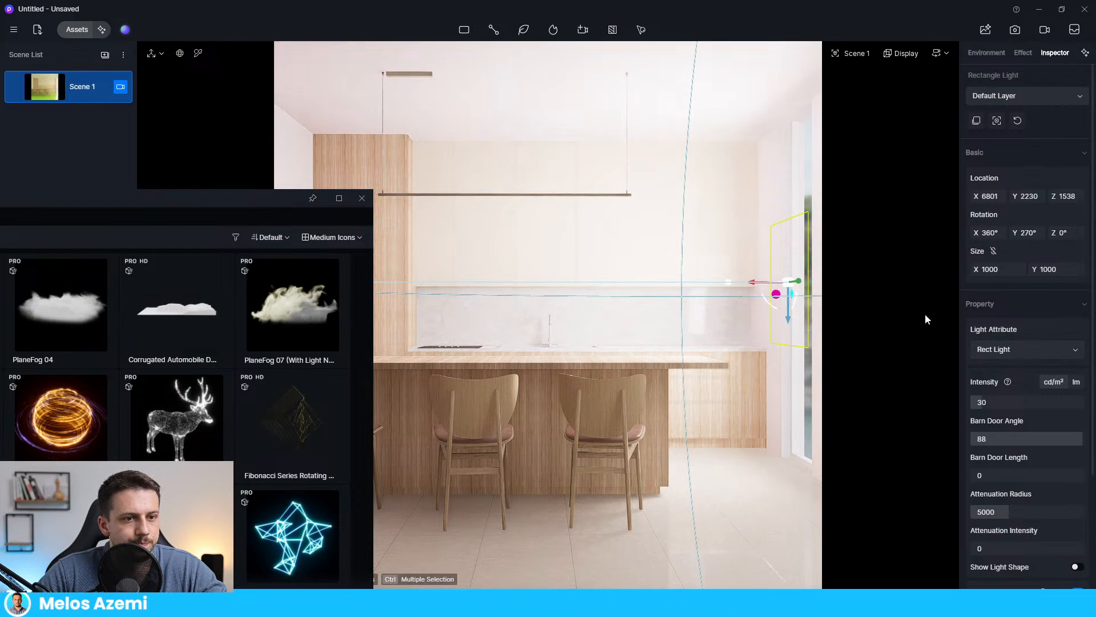
- Resize the rectangle light to 2621 by 3003, shift it to X 6976, Y 3865, and lower the exposure to -0.08
{"action": "left_click_drag", "start_coordinate": [996, 265], "coordinate": [1067, 269]}
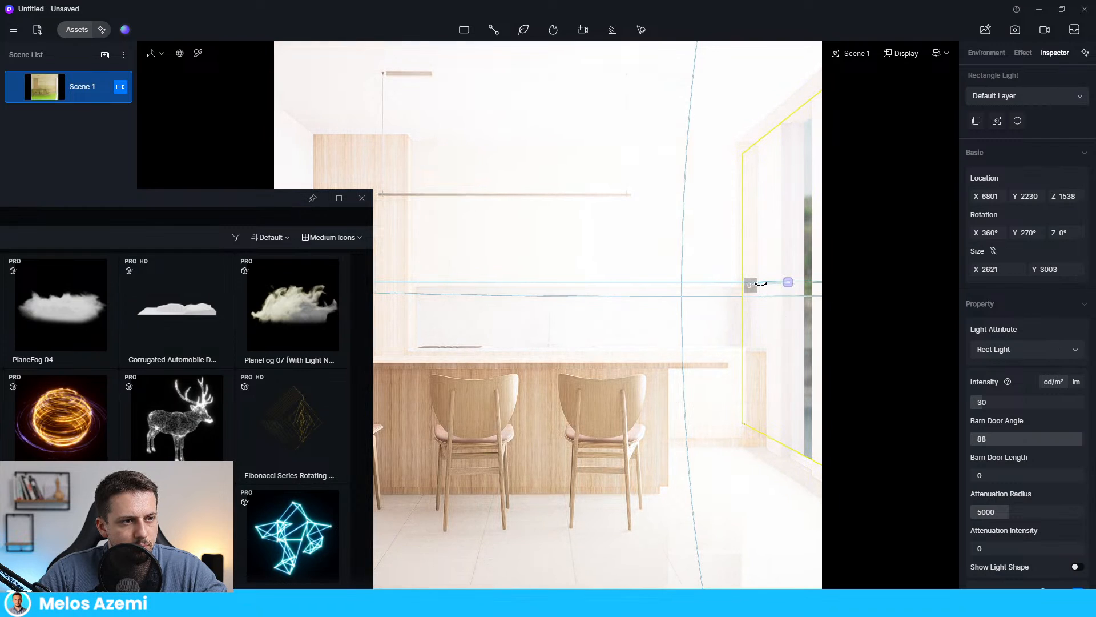
{"action": "left_click_drag", "start_coordinate": [754, 289], "coordinate": [893, 306]}
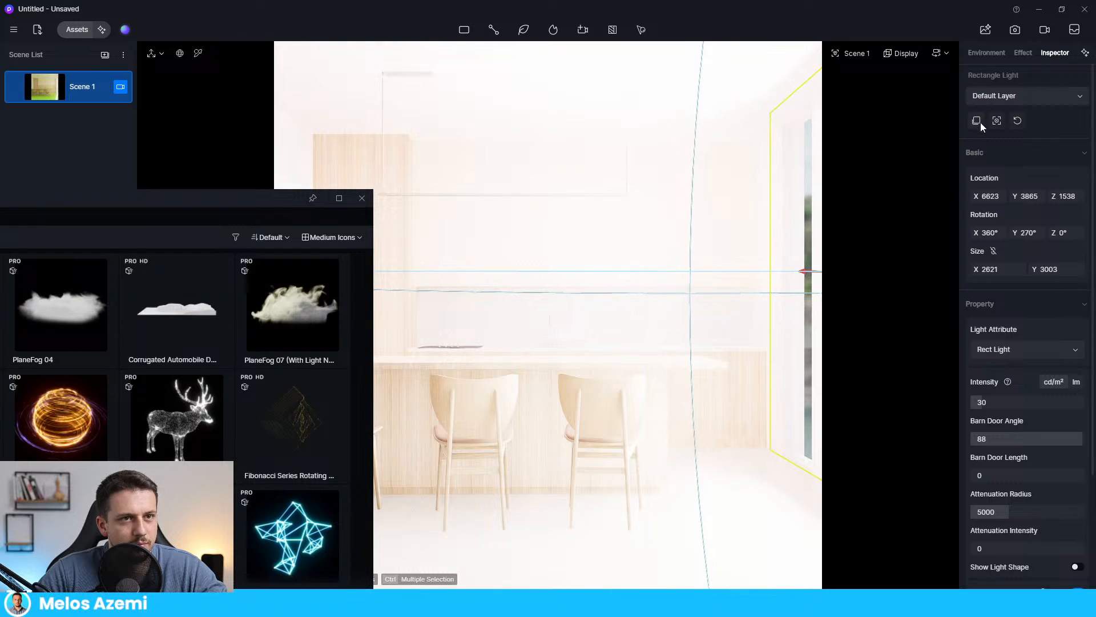
{"action": "left_click", "coordinate": [1027, 52]}
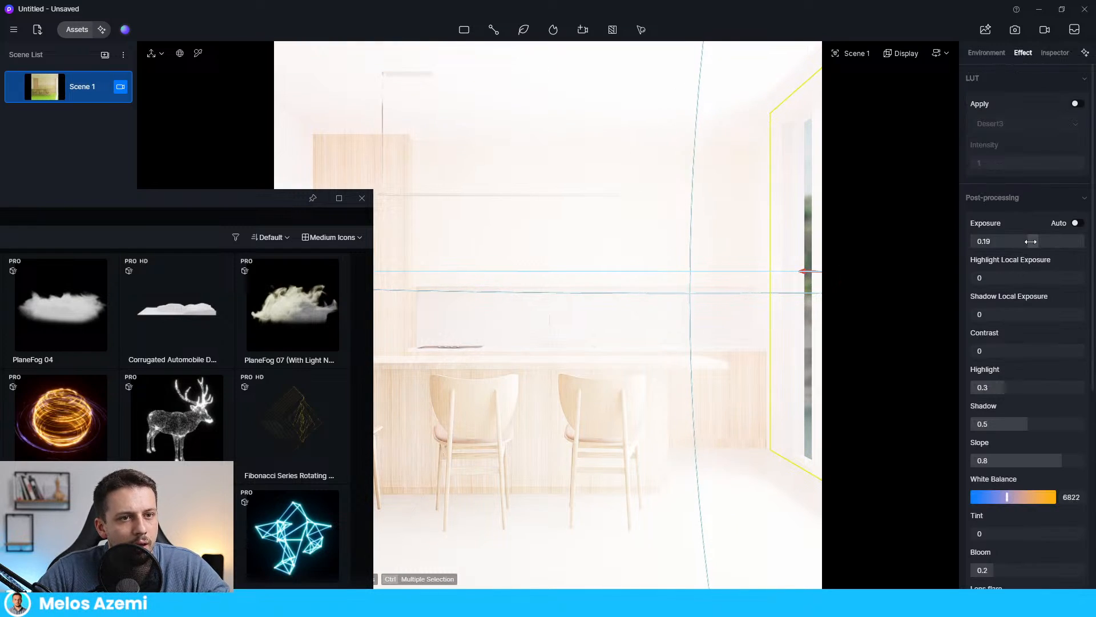
{"action": "left_click_drag", "start_coordinate": [1031, 243], "coordinate": [1023, 244]}
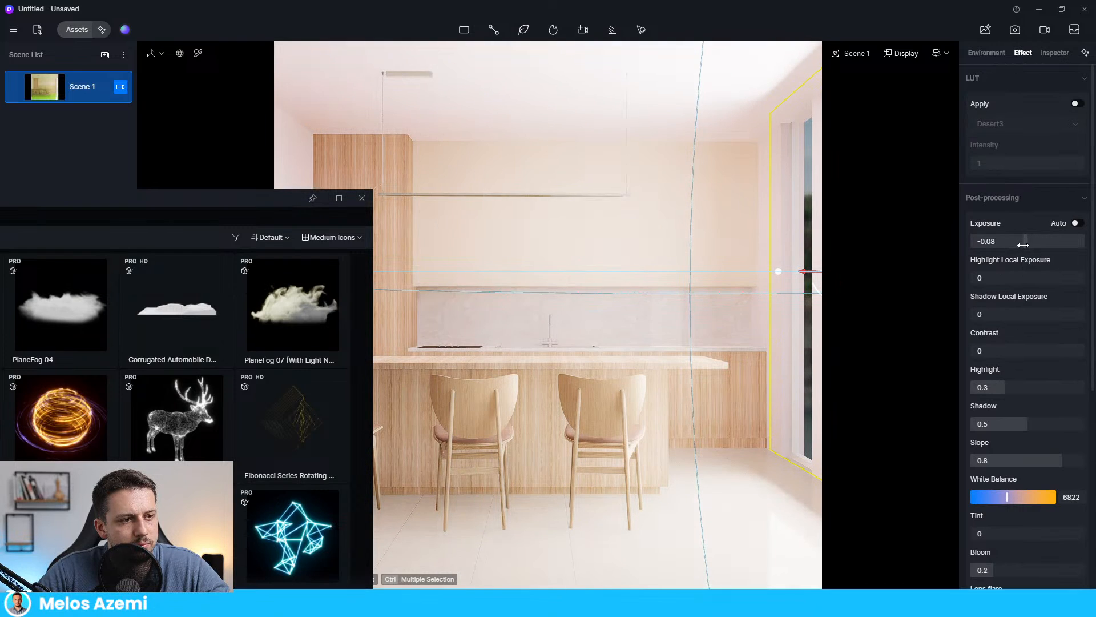
{"action": "left_click_drag", "start_coordinate": [805, 276], "coordinate": [861, 280]}
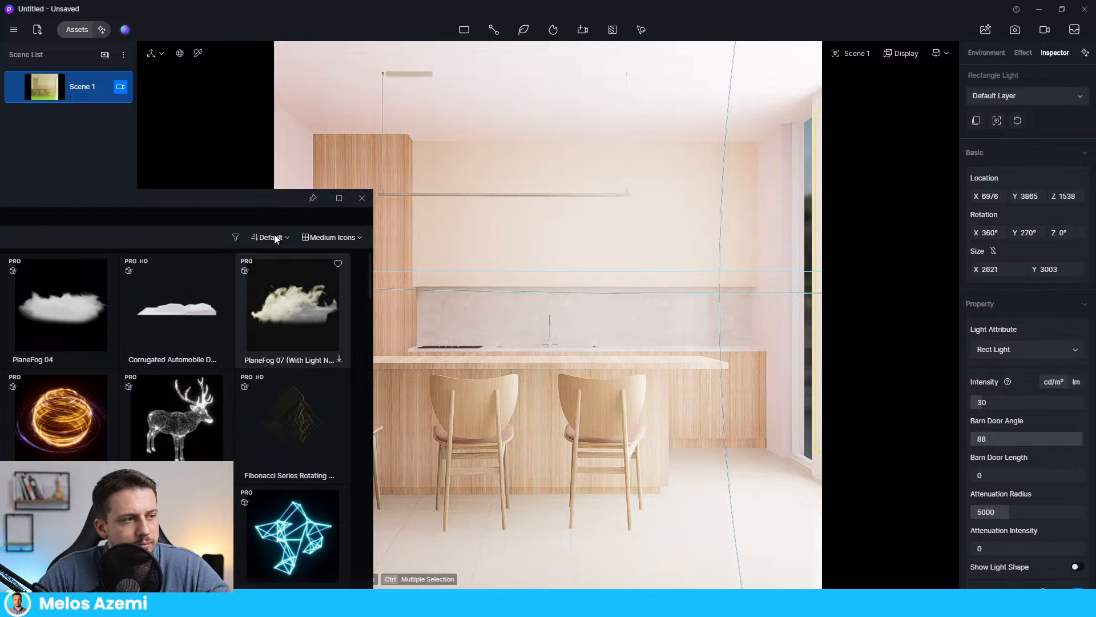
- Set the rectangle light's intensity to 19.5 and the HDRI background brightness to 0.83
{"action": "left_click_drag", "start_coordinate": [250, 194], "coordinate": [16, 196]}
{"action": "left_click_drag", "start_coordinate": [994, 402], "coordinate": [983, 402]}
{"action": "left_click", "coordinate": [986, 53]}
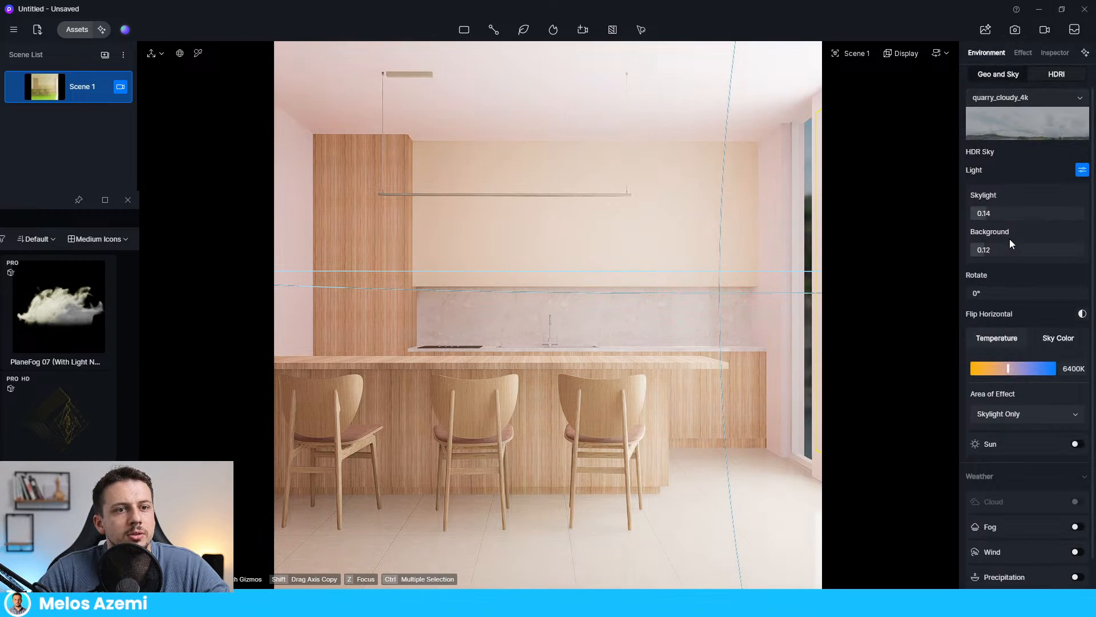
{"action": "left_click_drag", "start_coordinate": [1009, 250], "coordinate": [1068, 245]}
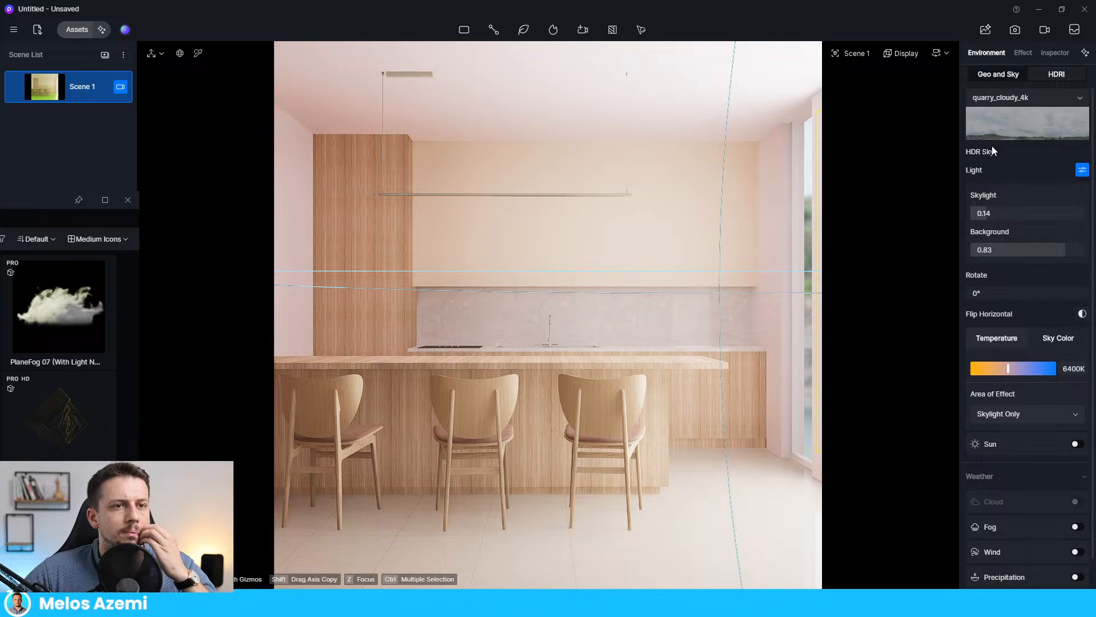
- Select the rectangle light in the object list and set its intensity to 82.5 cd/m²
{"action": "left_click", "coordinate": [814, 292]}
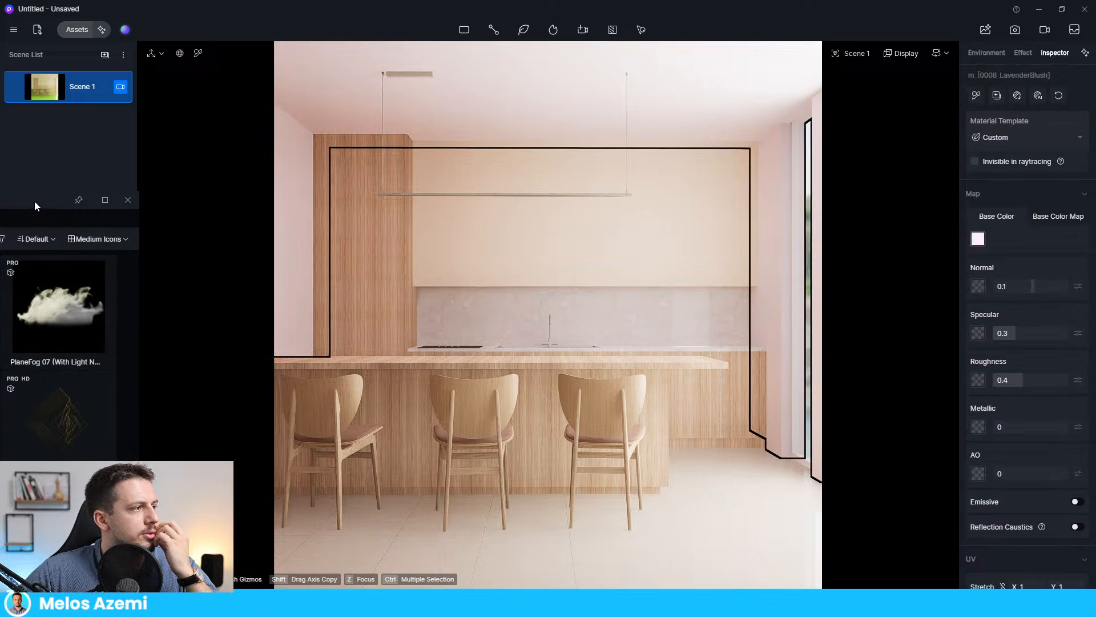
{"action": "left_click_drag", "start_coordinate": [34, 201], "coordinate": [705, 103]}
{"action": "left_click", "coordinate": [56, 400]}
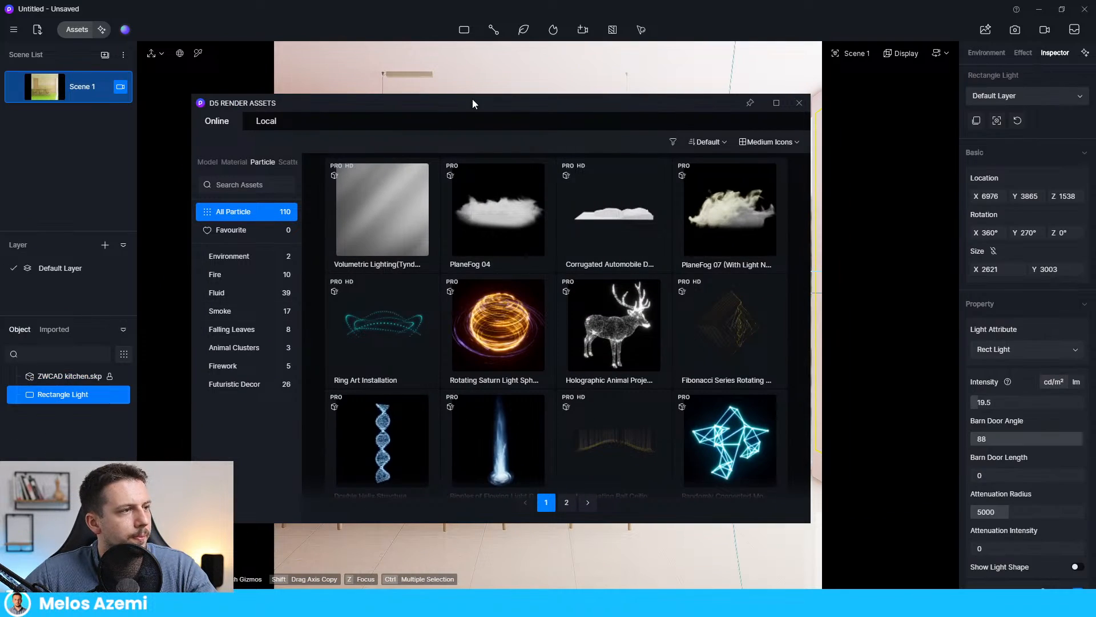
{"action": "left_click_drag", "start_coordinate": [471, 101], "coordinate": [2, 293]}
{"action": "left_click_drag", "start_coordinate": [230, 307], "coordinate": [109, 274]}
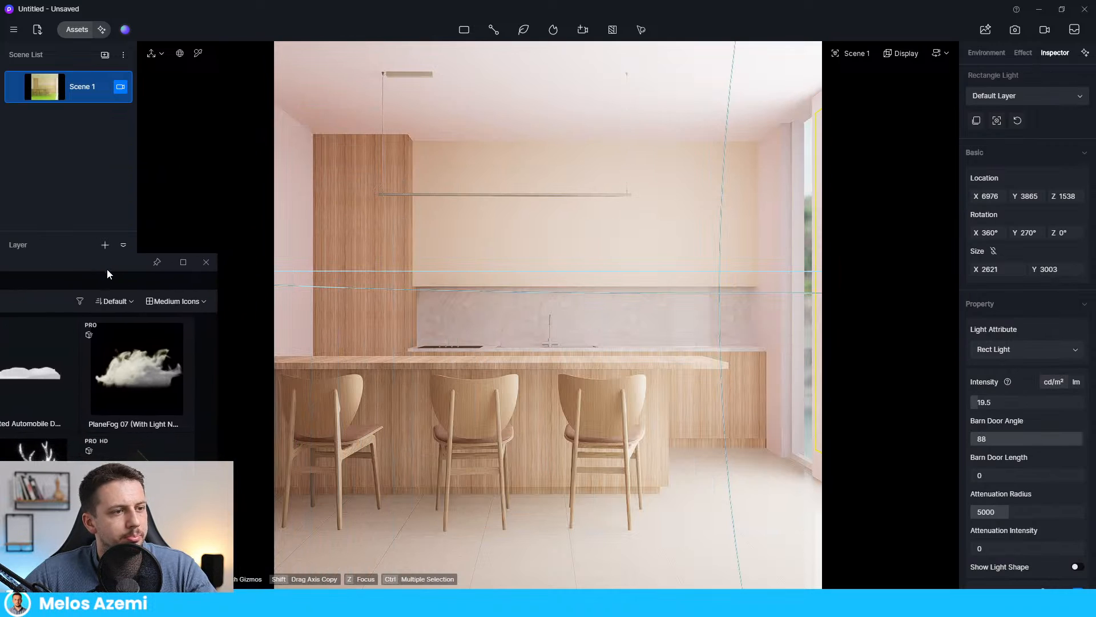
{"action": "left_click_drag", "start_coordinate": [975, 402], "coordinate": [997, 403]}
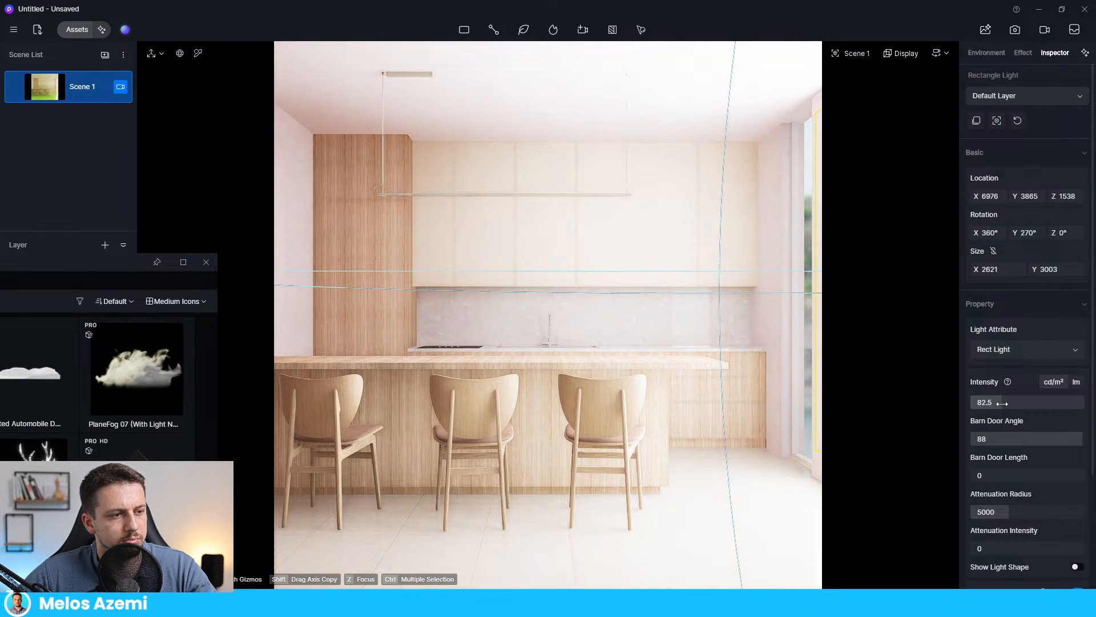
- Adjust the post-processing to an exposure of -0.3 and a contrast of 0.01
{"action": "left_click", "coordinate": [1022, 52]}
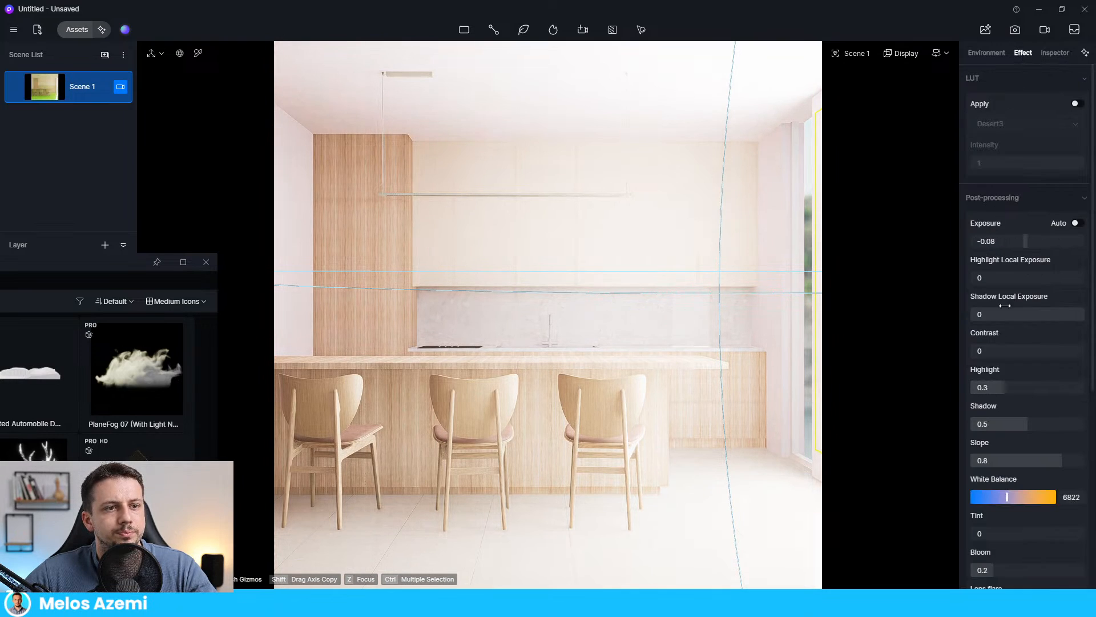
{"action": "left_click_drag", "start_coordinate": [1026, 238], "coordinate": [1012, 241]}
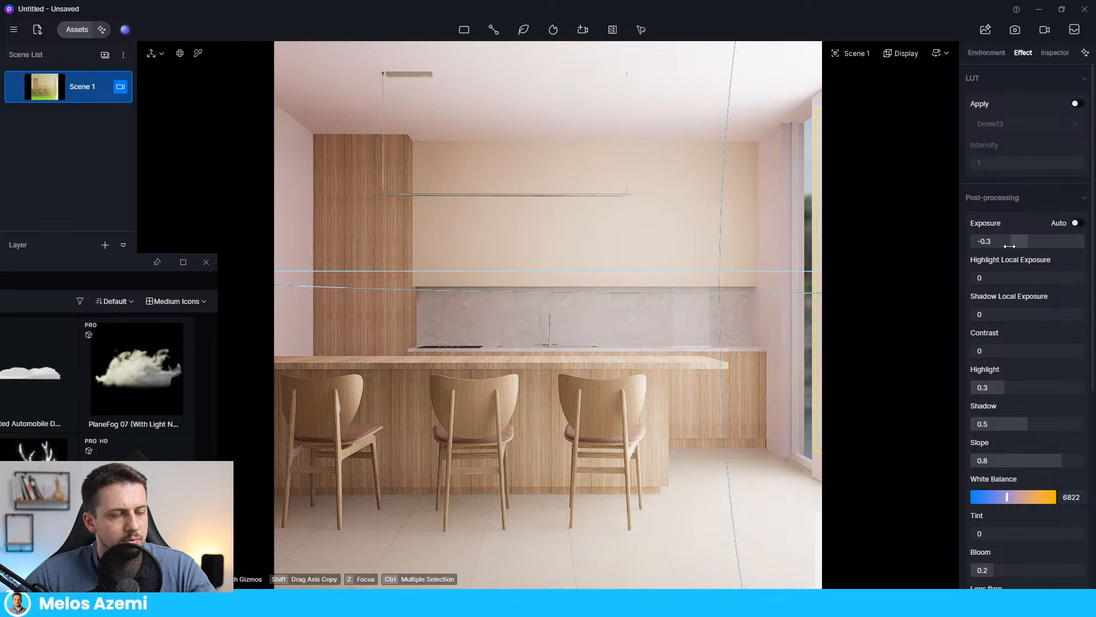
{"action": "mouse_move", "coordinate": [1006, 351]}
{"action": "left_mouse_down"}
{"action": "mouse_move", "coordinate": [1038, 349]}
{"action": "mouse_move", "coordinate": [1026, 353]}
{"action": "left_mouse_up"}
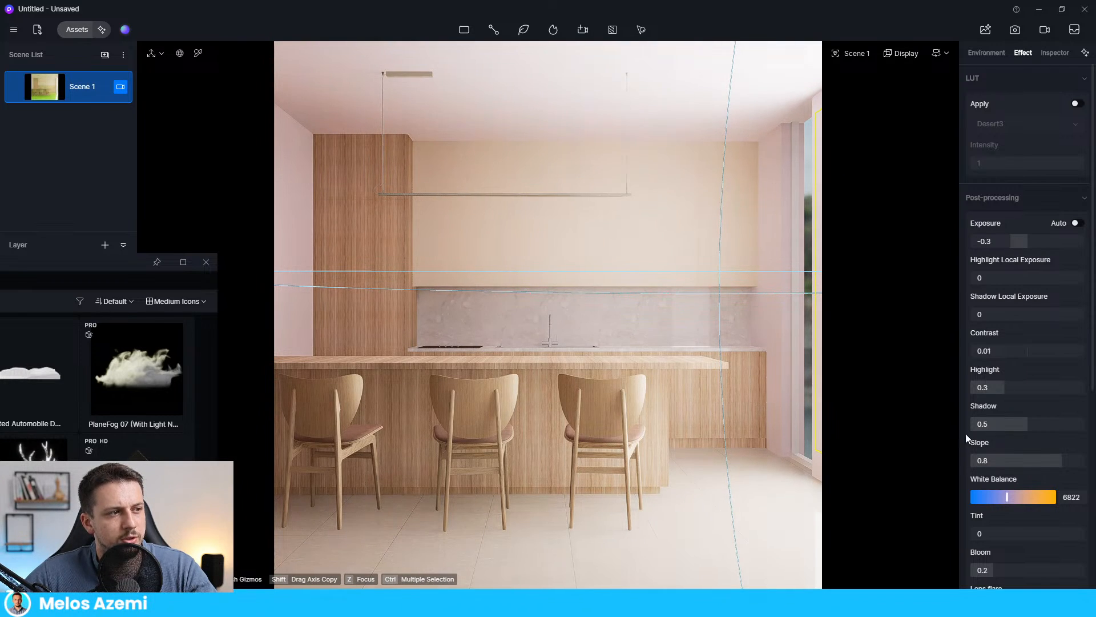
- Turn on ambient occlusion with its overlay in preview, using a radius of 151 and an overlay strength of 7
{"action": "scroll", "coordinate": [996, 487], "scroll_direction": "down", "scroll_amount": 2}
{"action": "scroll", "coordinate": [1014, 385], "scroll_direction": "down", "scroll_amount": 1}
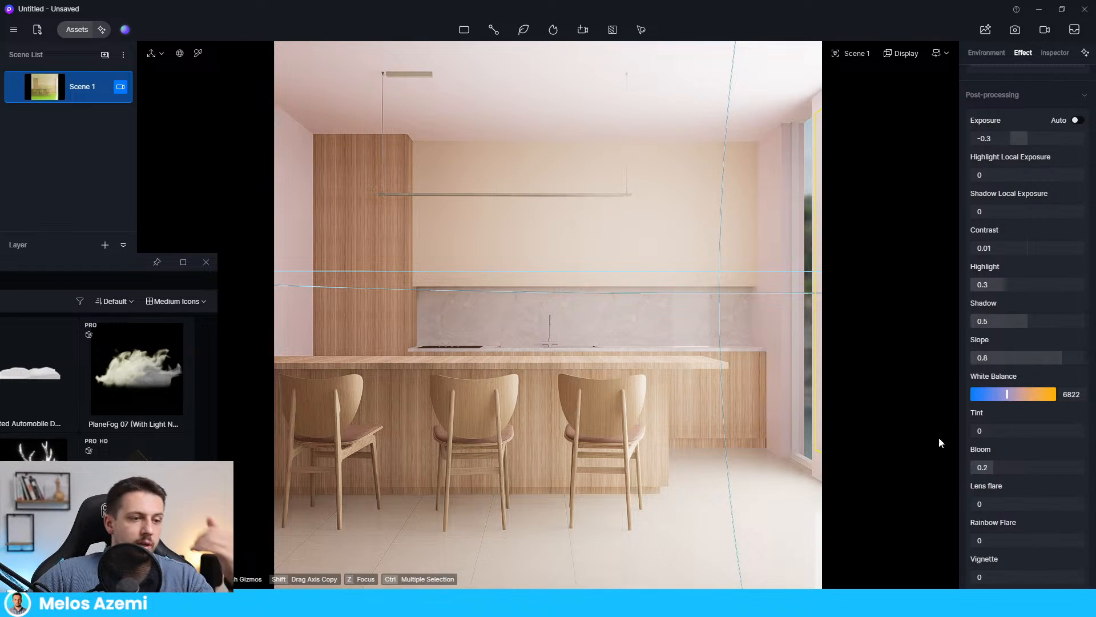
{"action": "scroll", "coordinate": [1070, 411], "scroll_direction": "down", "scroll_amount": 6}
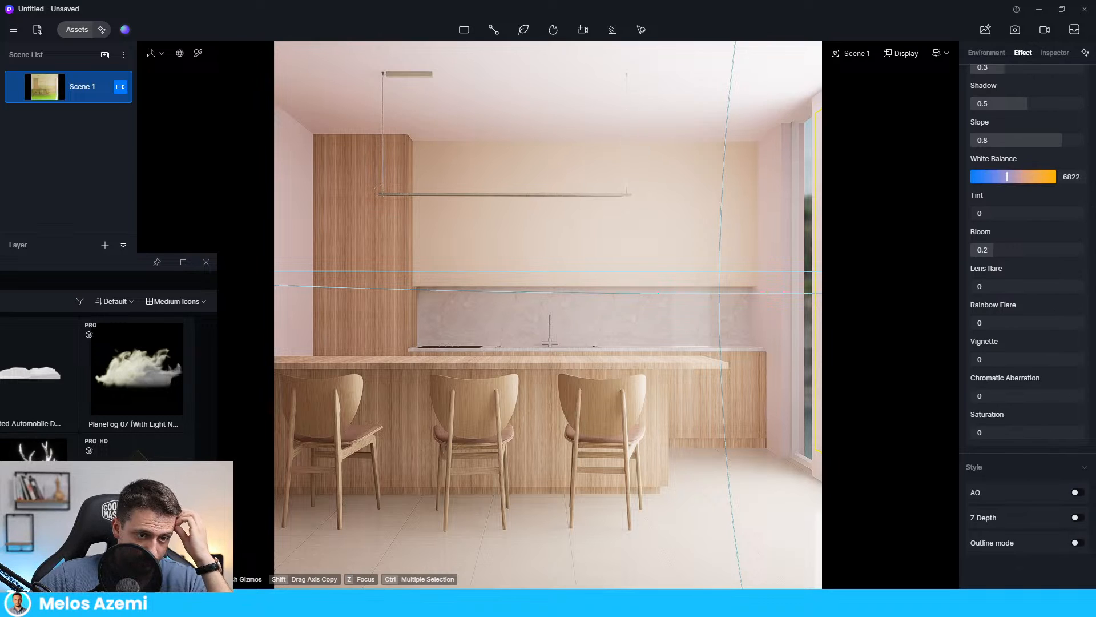
{"action": "left_click", "coordinate": [1076, 493]}
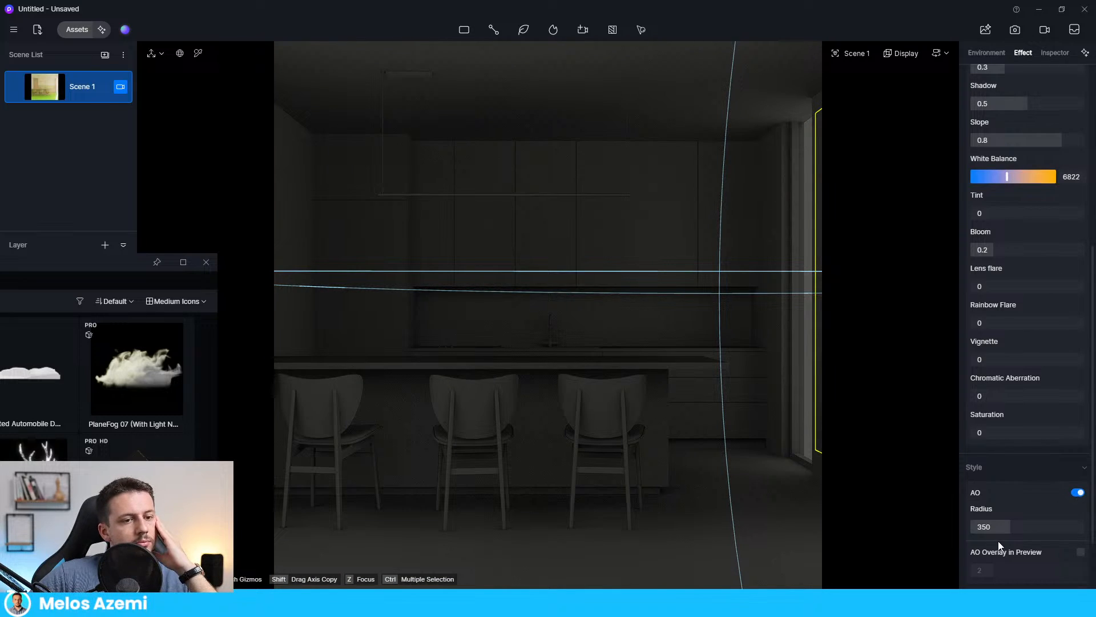
{"action": "scroll", "coordinate": [1000, 545], "scroll_direction": "down", "scroll_amount": 2}
{"action": "left_click", "coordinate": [1081, 473]}
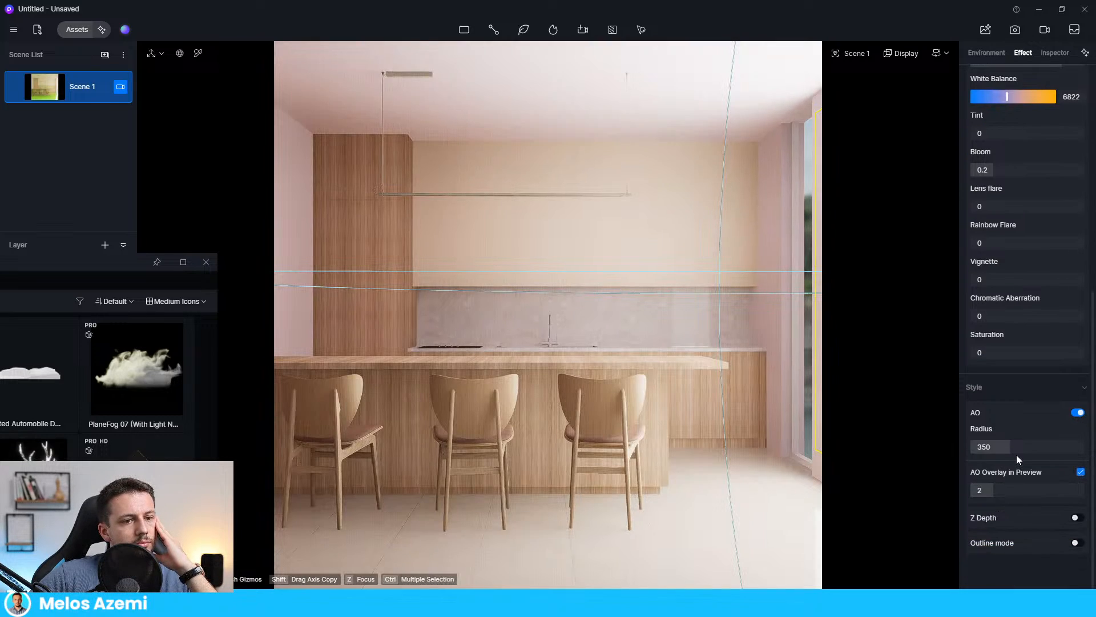
{"action": "left_click_drag", "start_coordinate": [1049, 448], "coordinate": [985, 448]}
{"action": "left_click_drag", "start_coordinate": [1017, 490], "coordinate": [1058, 488]}
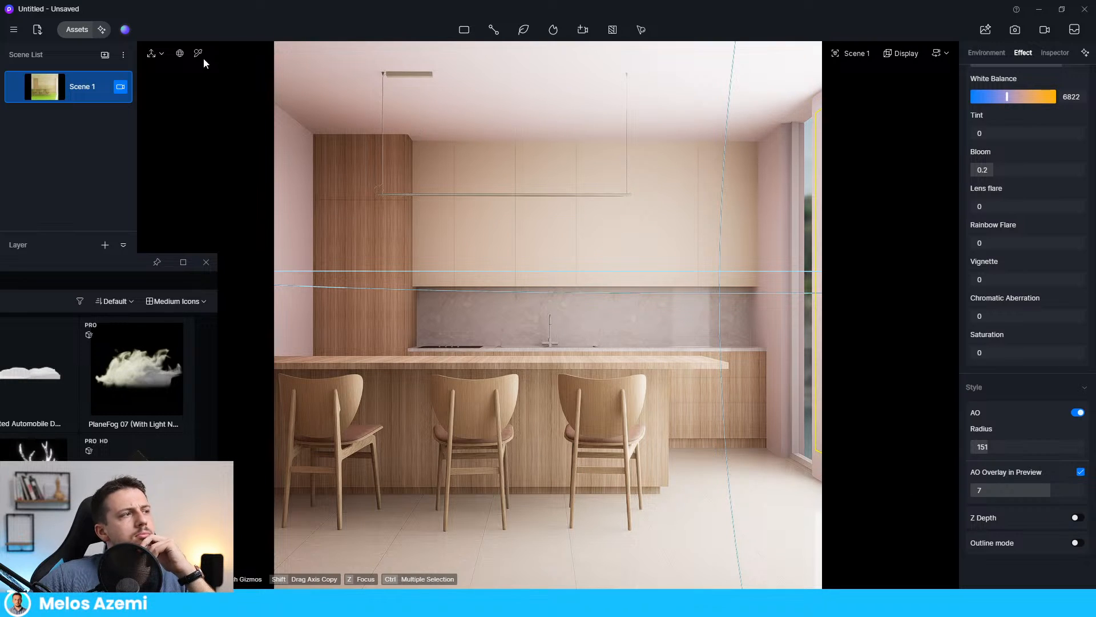
- Open the asset library's online materials, search for "wall" and browse the matching materials
{"action": "left_click", "coordinate": [80, 29]}
{"action": "left_click", "coordinate": [79, 24]}
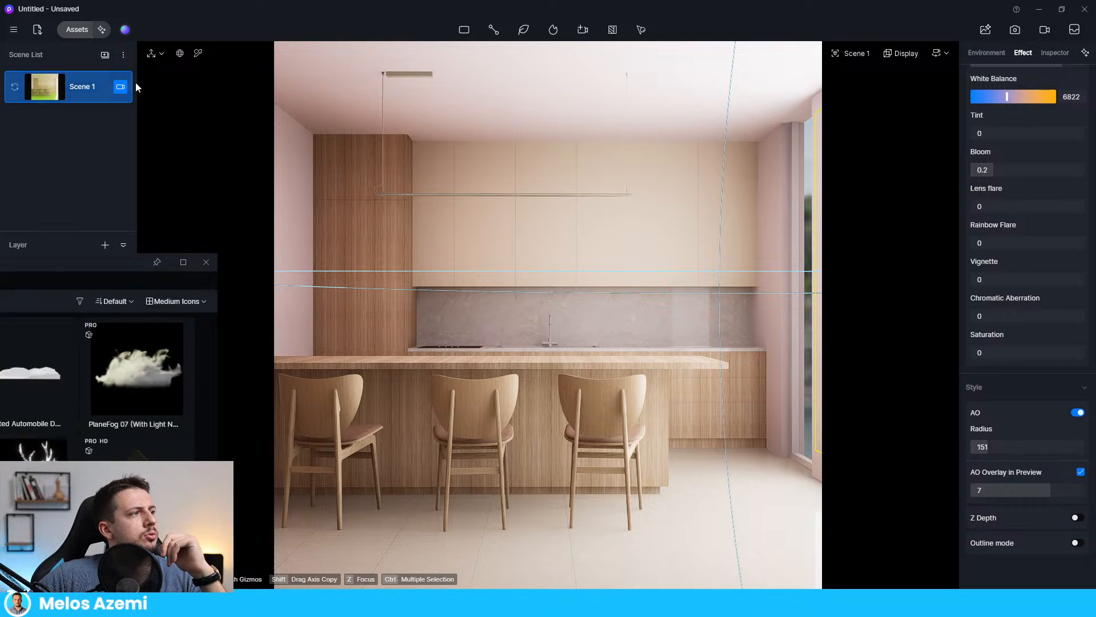
{"action": "double_click", "coordinate": [55, 268]}
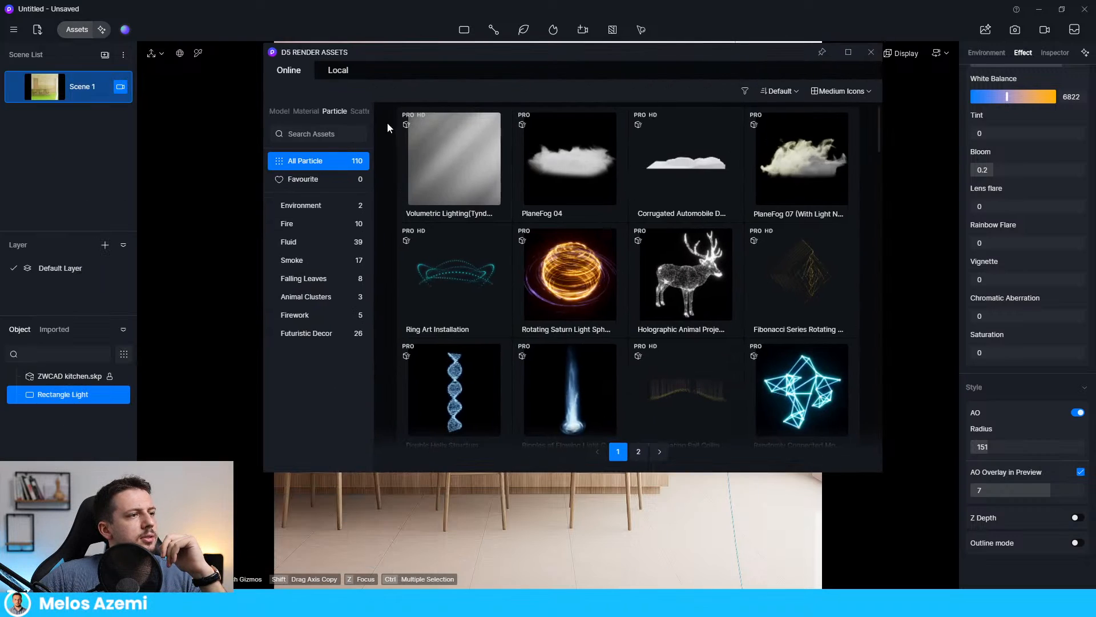
{"action": "left_click", "coordinate": [280, 111]}
{"action": "left_click", "coordinate": [304, 111]}
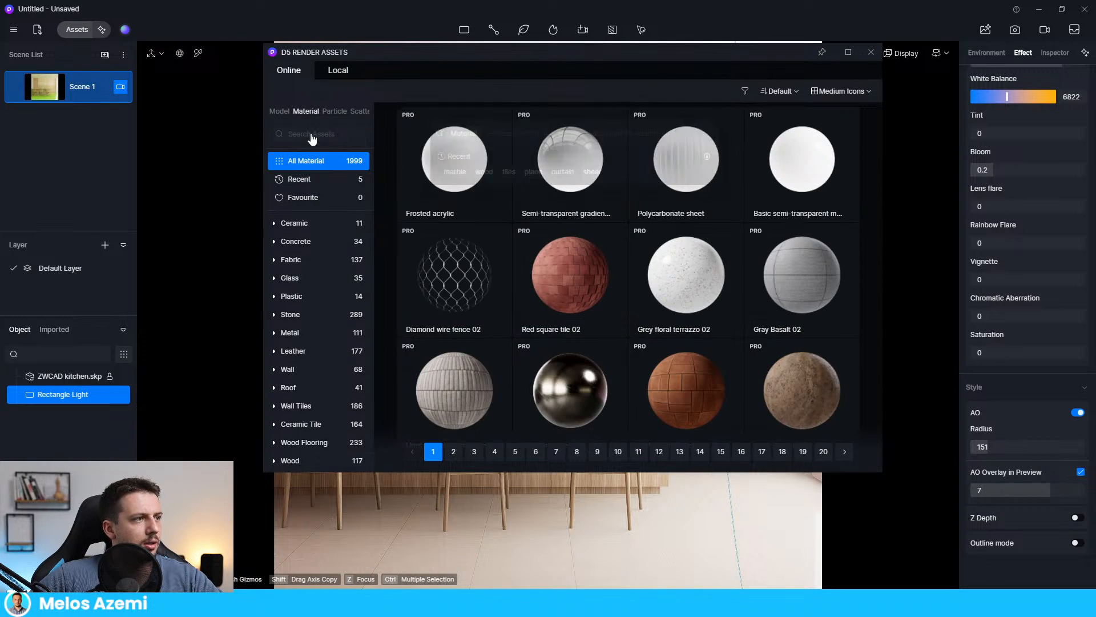
{"action": "left_click", "coordinate": [312, 135]}
{"action": "type", "text": "wall"}
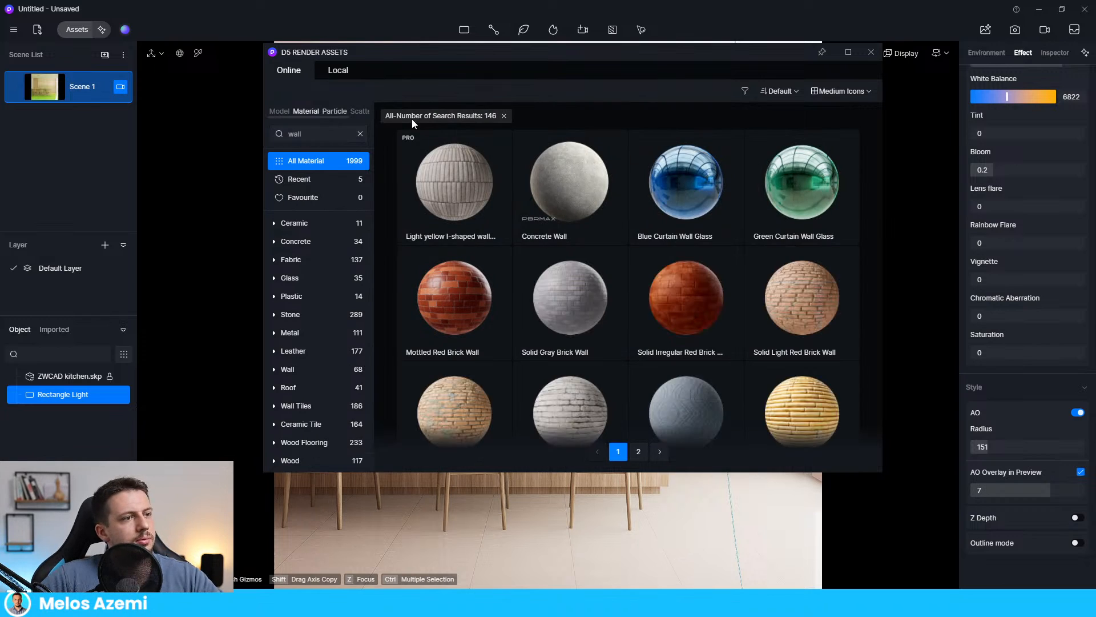
{"action": "scroll", "coordinate": [625, 236], "scroll_direction": "down", "scroll_amount": 6}
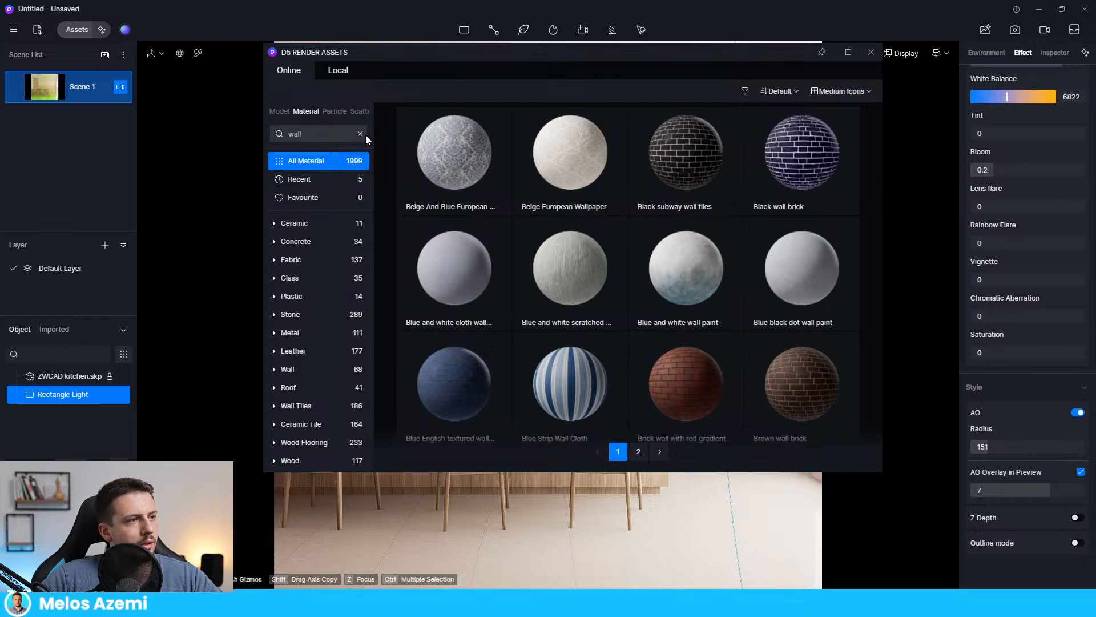
- Replace the material search with "paint" and browse the wall paint materials
{"action": "left_click", "coordinate": [360, 133]}
{"action": "left_click", "coordinate": [329, 139]}
{"action": "type", "text": "paint"}
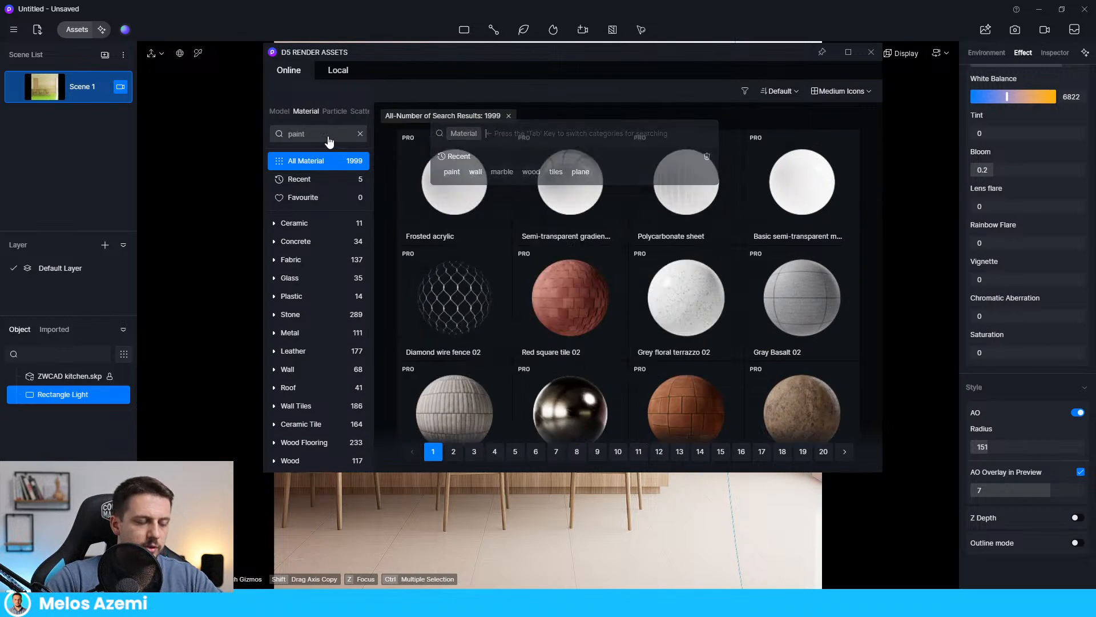
{"action": "key", "text": "Return"}
{"action": "scroll", "coordinate": [628, 374], "scroll_direction": "down", "scroll_amount": 2}
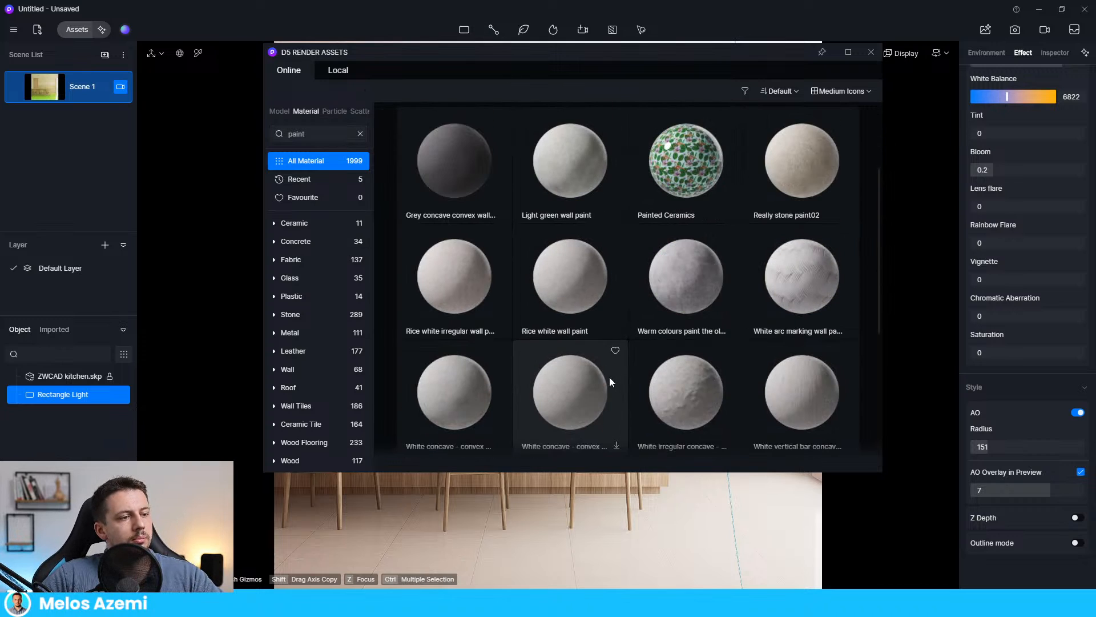
{"action": "scroll", "coordinate": [825, 365], "scroll_direction": "down", "scroll_amount": 3}
{"action": "scroll", "coordinate": [814, 362], "scroll_direction": "down", "scroll_amount": 2}
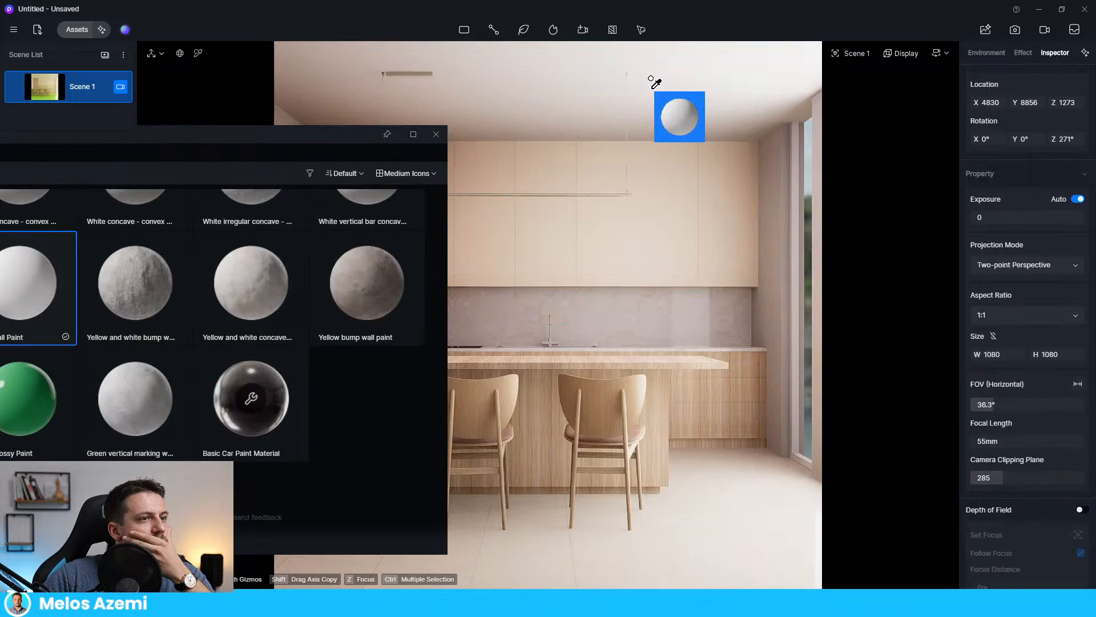
- Apply the White Wall Paint material to the room's ceiling and walls, undo the stray change, and close the asset library
{"action": "left_click", "coordinate": [651, 78]}
{"action": "left_click", "coordinate": [286, 377]}
{"action": "mouse_move", "coordinate": [311, 141]}
{"action": "left_mouse_down"}
{"action": "mouse_move", "coordinate": [260, 174]}
{"action": "mouse_move", "coordinate": [20, 237]}
{"action": "mouse_move", "coordinate": [94, 161]}
{"action": "mouse_move", "coordinate": [289, 122]}
{"action": "left_mouse_up"}
{"action": "key", "text": "ctrl+z"}
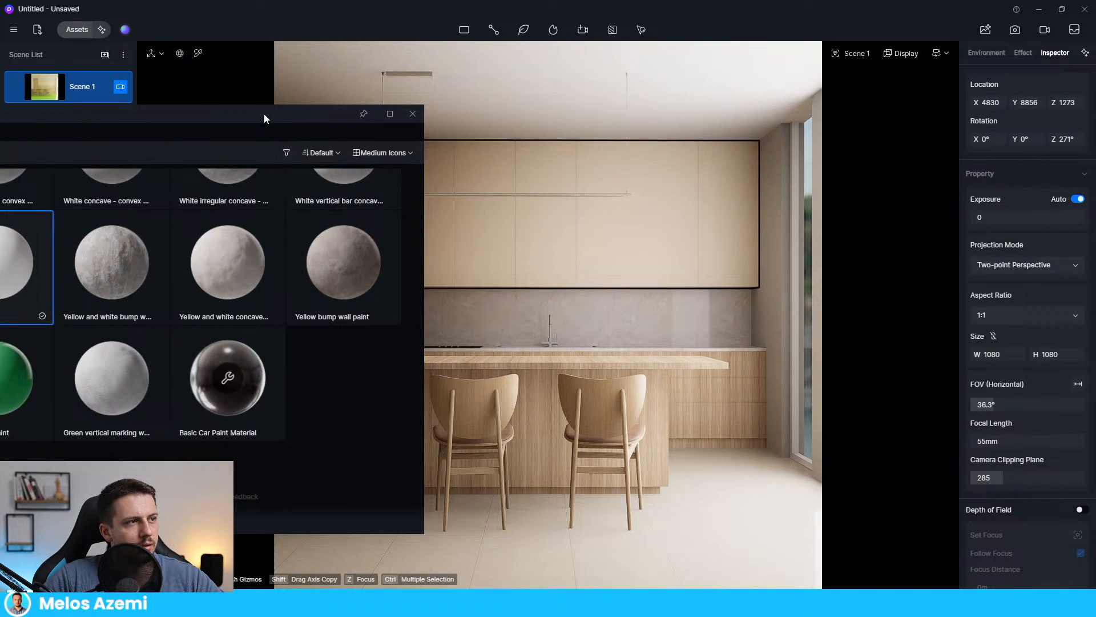
{"action": "left_click_drag", "start_coordinate": [284, 109], "coordinate": [135, 317]}
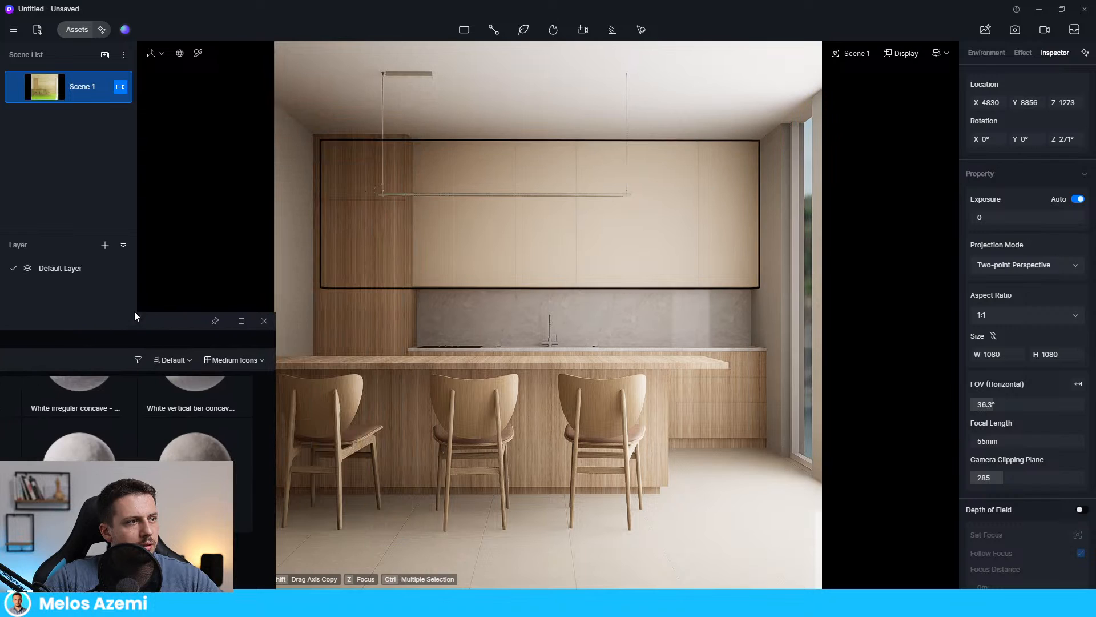
{"action": "left_click", "coordinate": [292, 221]}
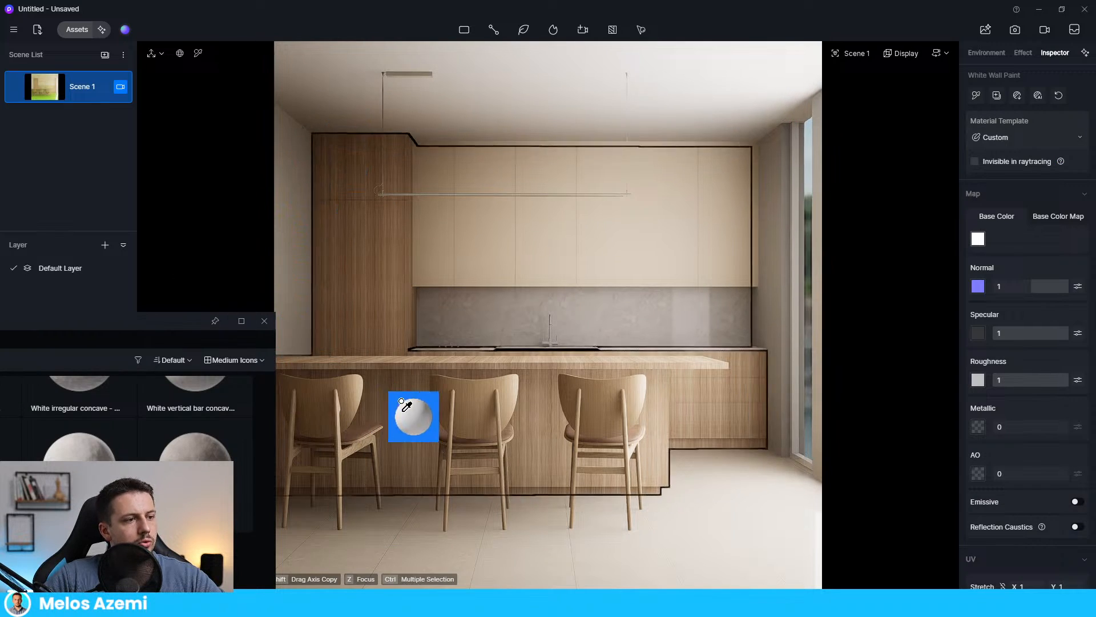
{"action": "key", "text": "Escape"}
{"action": "mouse_move", "coordinate": [148, 314]}
{"action": "left_mouse_down"}
{"action": "mouse_move", "coordinate": [89, 486]}
{"action": "mouse_move", "coordinate": [88, 441]}
{"action": "mouse_move", "coordinate": [24, 325]}
{"action": "mouse_move", "coordinate": [85, 514]}
{"action": "mouse_move", "coordinate": [152, 501]}
{"action": "mouse_move", "coordinate": [159, 325]}
{"action": "mouse_move", "coordinate": [141, 327]}
{"action": "left_mouse_up"}
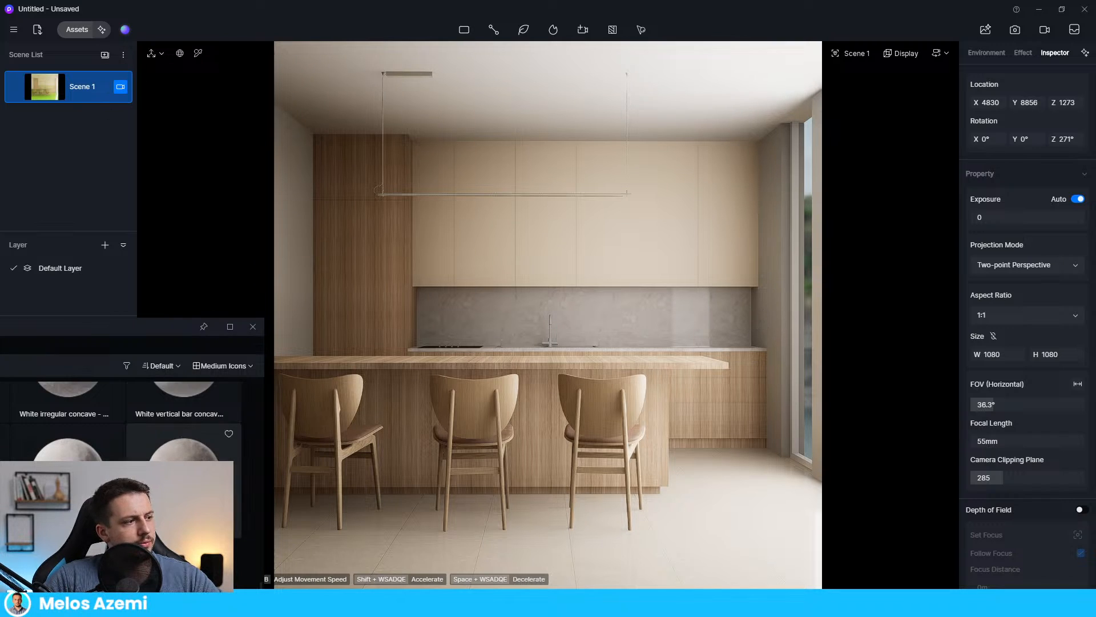
{"action": "mouse_move", "coordinate": [148, 329]}
{"action": "left_mouse_down"}
{"action": "mouse_move", "coordinate": [398, 183]}
{"action": "mouse_move", "coordinate": [374, 183]}
{"action": "left_mouse_up"}
{"action": "mouse_move", "coordinate": [60, 325]}
{"action": "left_mouse_down"}
{"action": "mouse_move", "coordinate": [805, 272]}
{"action": "mouse_move", "coordinate": [782, 282]}
{"action": "mouse_move", "coordinate": [780, 299]}
{"action": "mouse_move", "coordinate": [782, 135]}
{"action": "mouse_move", "coordinate": [771, 202]}
{"action": "mouse_move", "coordinate": [799, 245]}
{"action": "mouse_move", "coordinate": [360, 151]}
{"action": "mouse_move", "coordinate": [335, 362]}
{"action": "mouse_move", "coordinate": [343, 167]}
{"action": "mouse_move", "coordinate": [232, 383]}
{"action": "mouse_move", "coordinate": [783, 340]}
{"action": "mouse_move", "coordinate": [780, 113]}
{"action": "mouse_move", "coordinate": [751, 63]}
{"action": "mouse_move", "coordinate": [775, 137]}
{"action": "mouse_move", "coordinate": [806, 438]}
{"action": "mouse_move", "coordinate": [793, 454]}
{"action": "left_mouse_up"}
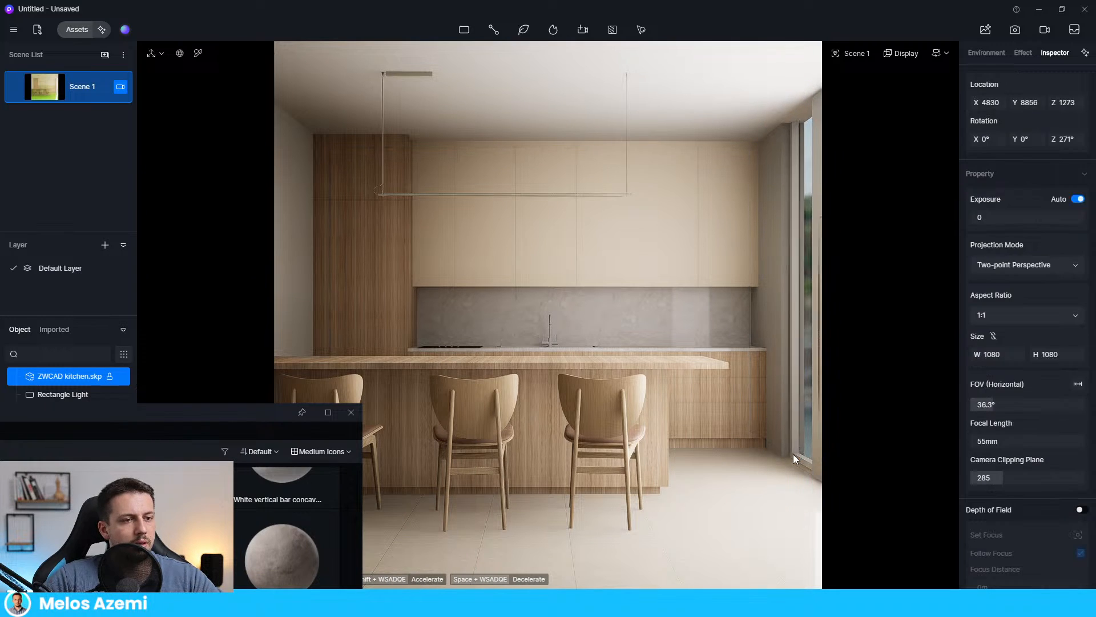
{"action": "left_click_drag", "start_coordinate": [245, 406], "coordinate": [246, 218]}
{"action": "left_click", "coordinate": [439, 225]}
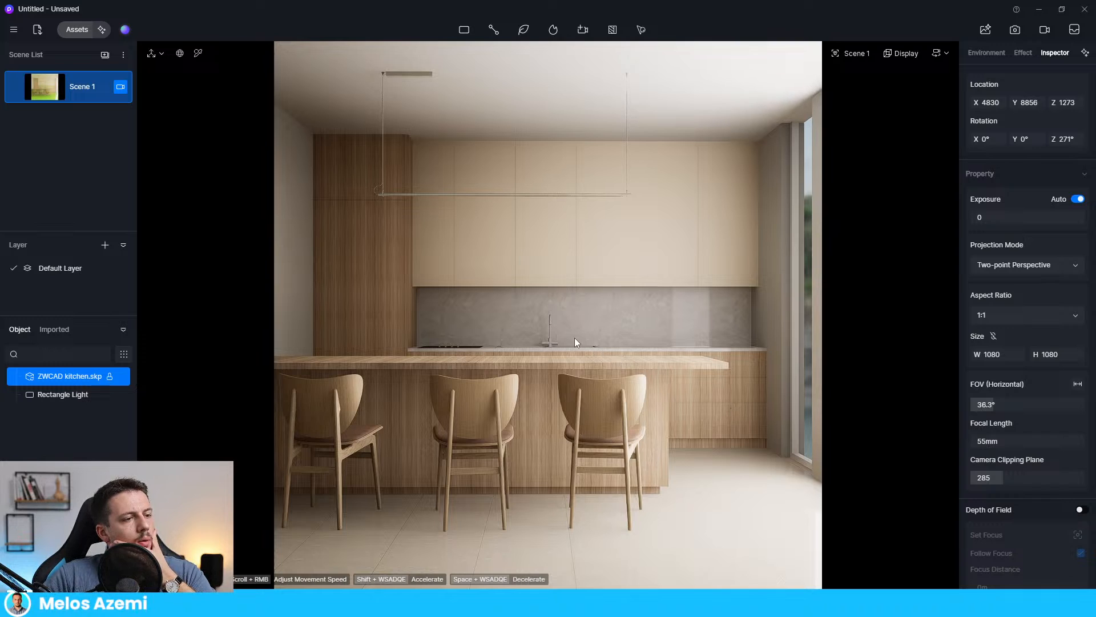
- Try a metallic value of 1 on the White Jade Seamless Marble of the backsplash and undo it
{"action": "left_click", "coordinate": [553, 334]}
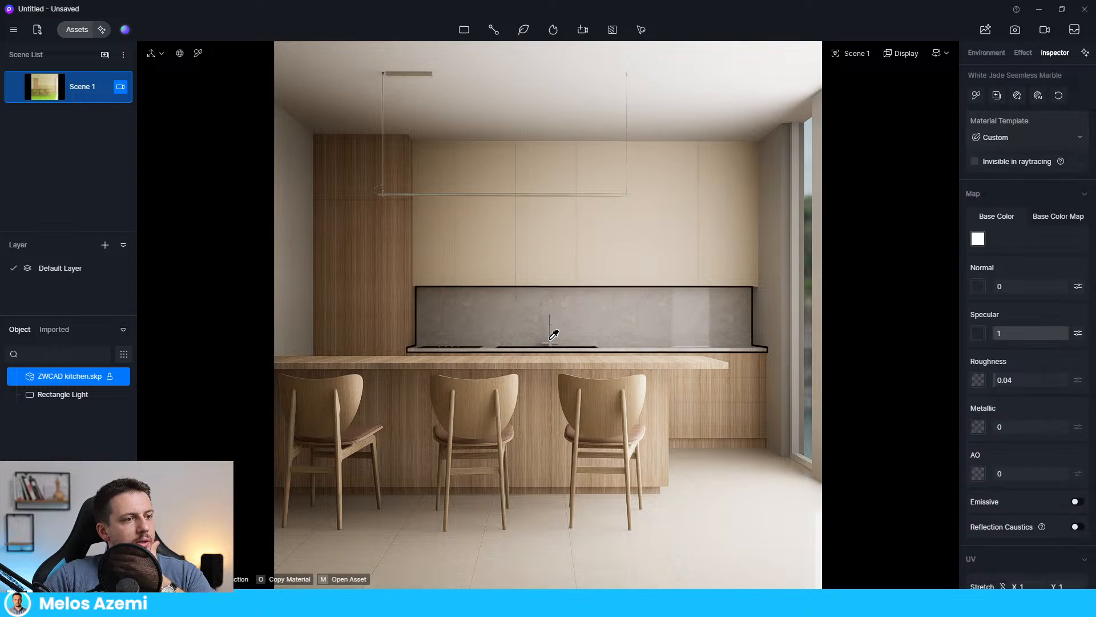
{"action": "left_click_drag", "start_coordinate": [1015, 430], "coordinate": [1093, 438]}
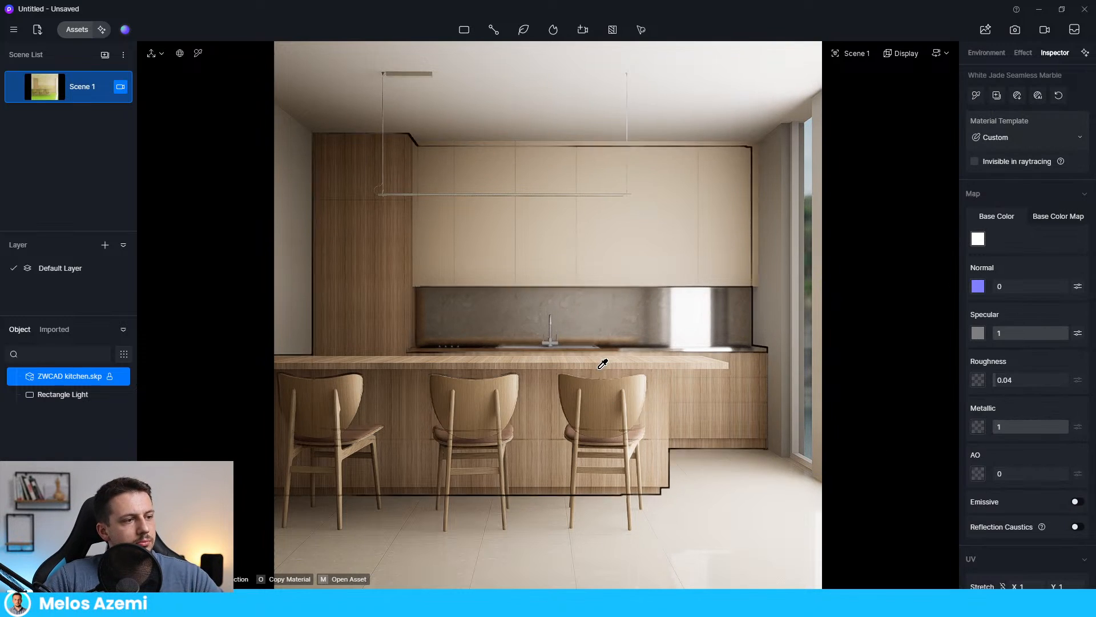
{"action": "key", "text": "ctrl+z"}
{"action": "key", "text": "ctrl+z"}
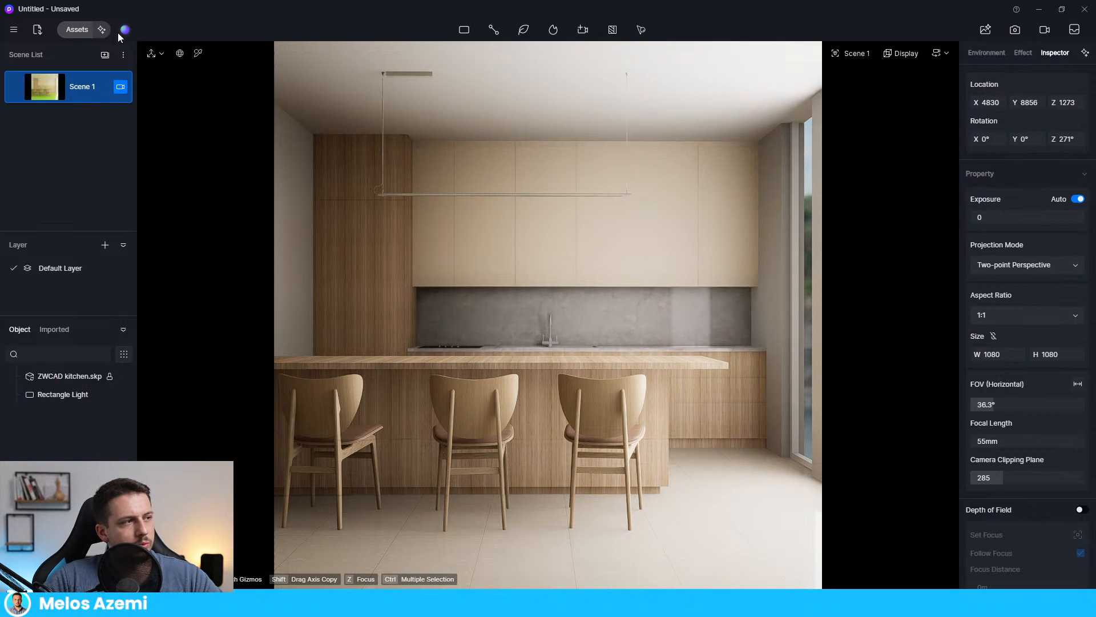
- Set the metallic value of the sink and faucet material to 1 and reduce its roughness
{"action": "left_click", "coordinate": [523, 357]}
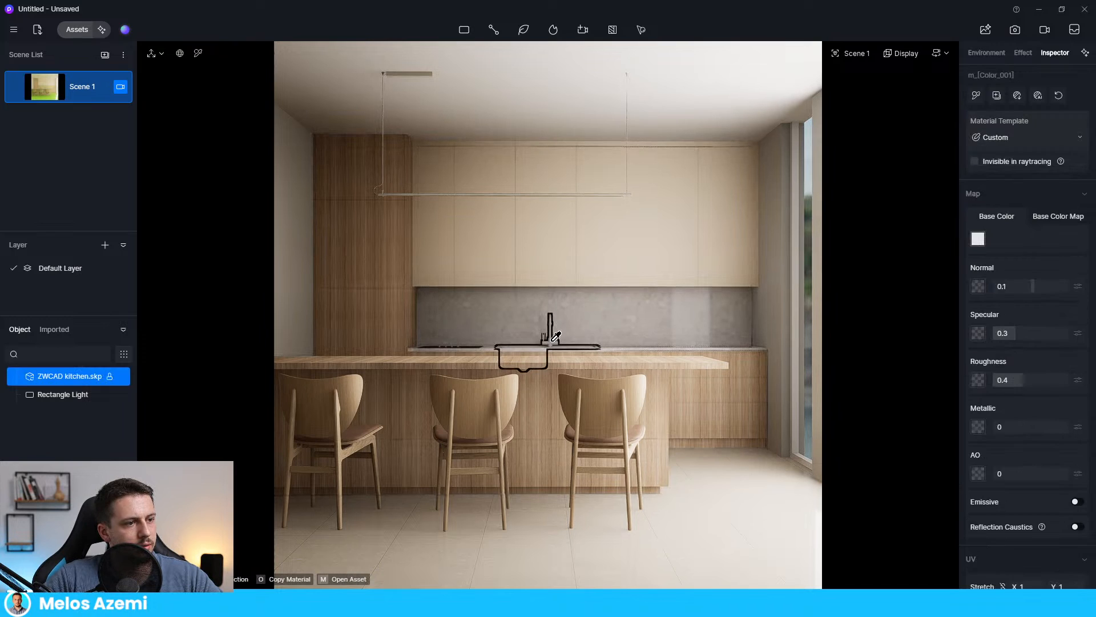
{"action": "left_click_drag", "start_coordinate": [1021, 428], "coordinate": [1089, 428]}
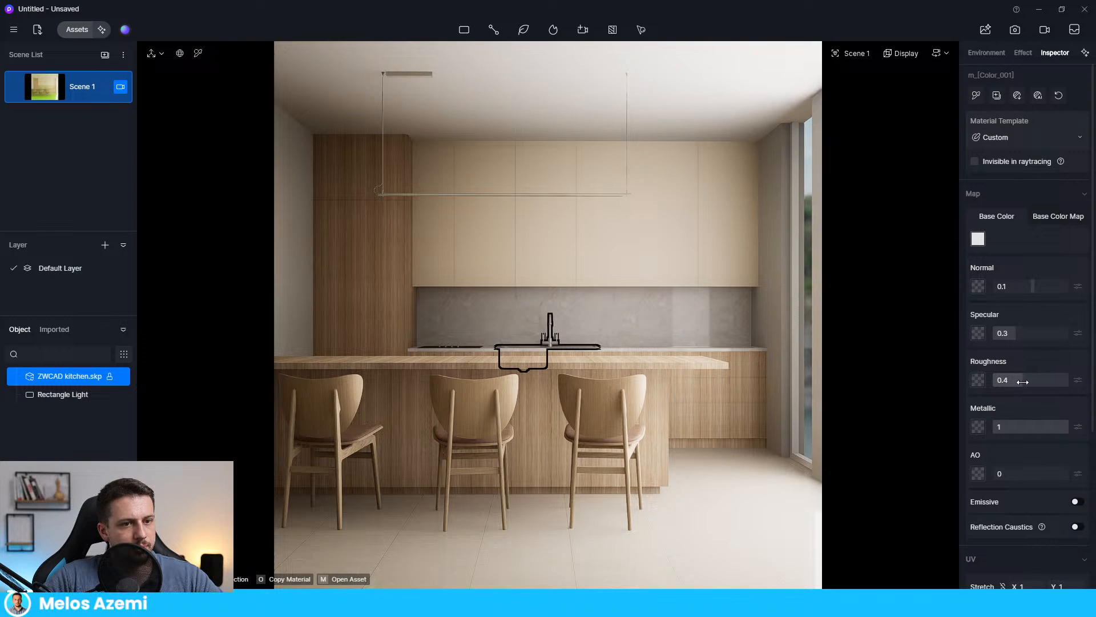
{"action": "left_click_drag", "start_coordinate": [1020, 381], "coordinate": [1003, 384]}
{"action": "key", "text": "Escape"}
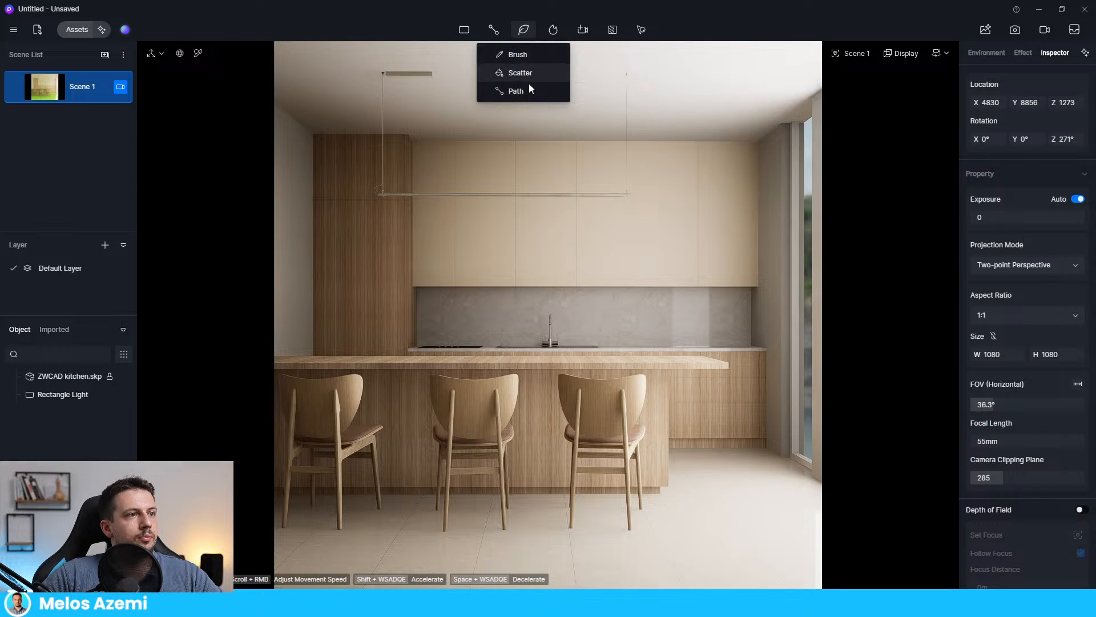
- Try placing a strip light beneath the upper cabinets above the sink
{"action": "left_click", "coordinate": [551, 31]}
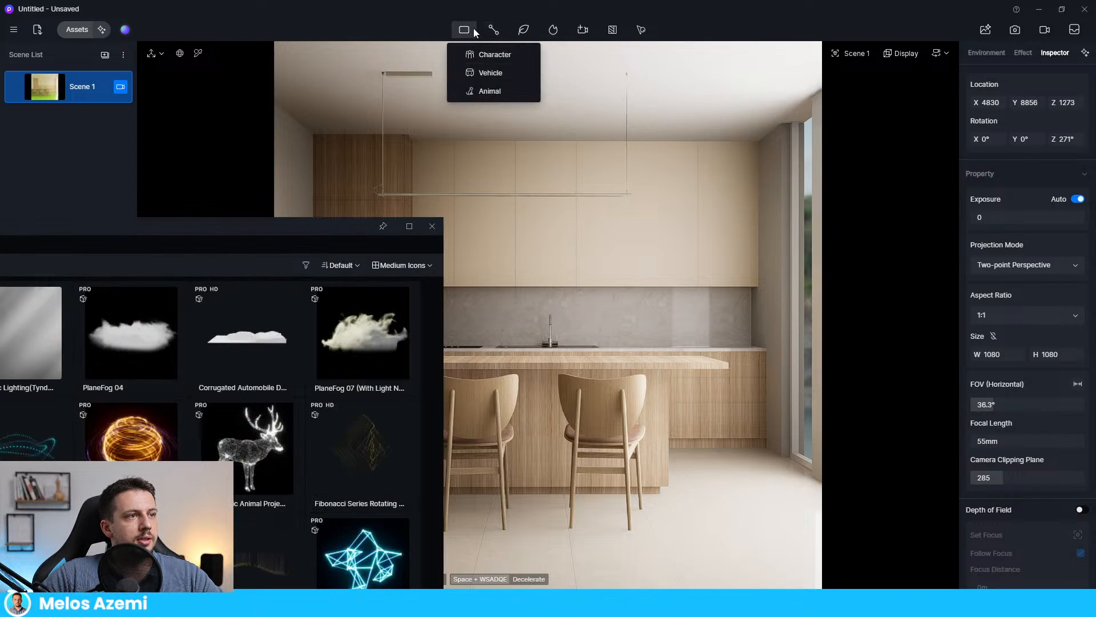
{"action": "left_click", "coordinate": [481, 100]}
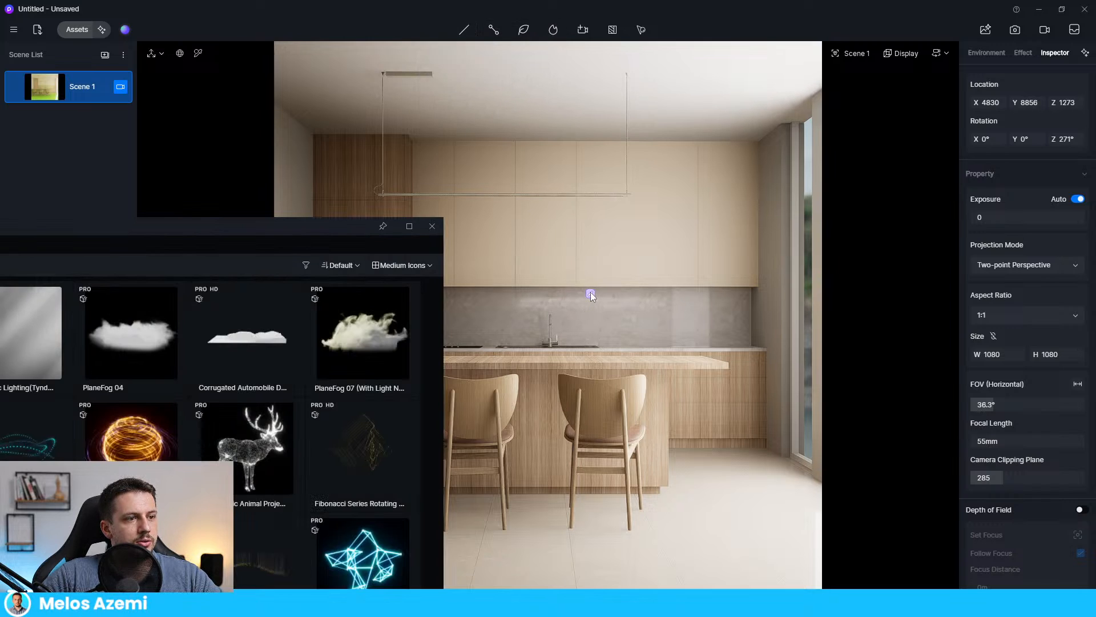
{"action": "left_click", "coordinate": [590, 293]}
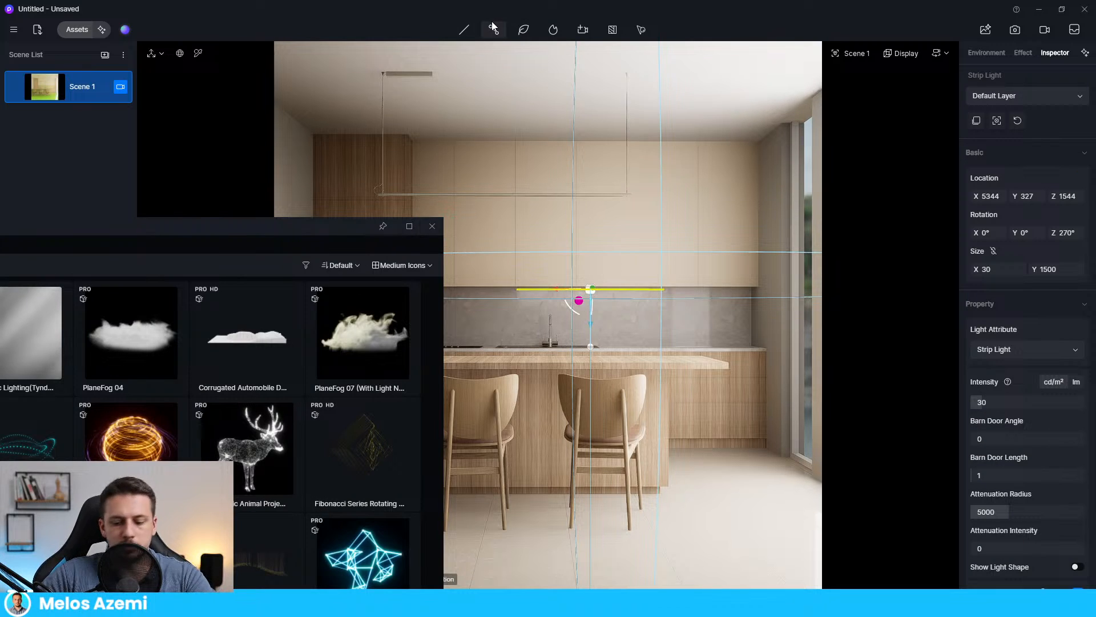
{"action": "key", "text": "Escape"}
- Add a rectangle light beneath the upper cabinets and size it to 2172 in X and 486 in Y
{"action": "mouse_move", "coordinate": [467, 29]}
{"action": "left_click", "coordinate": [466, 109]}
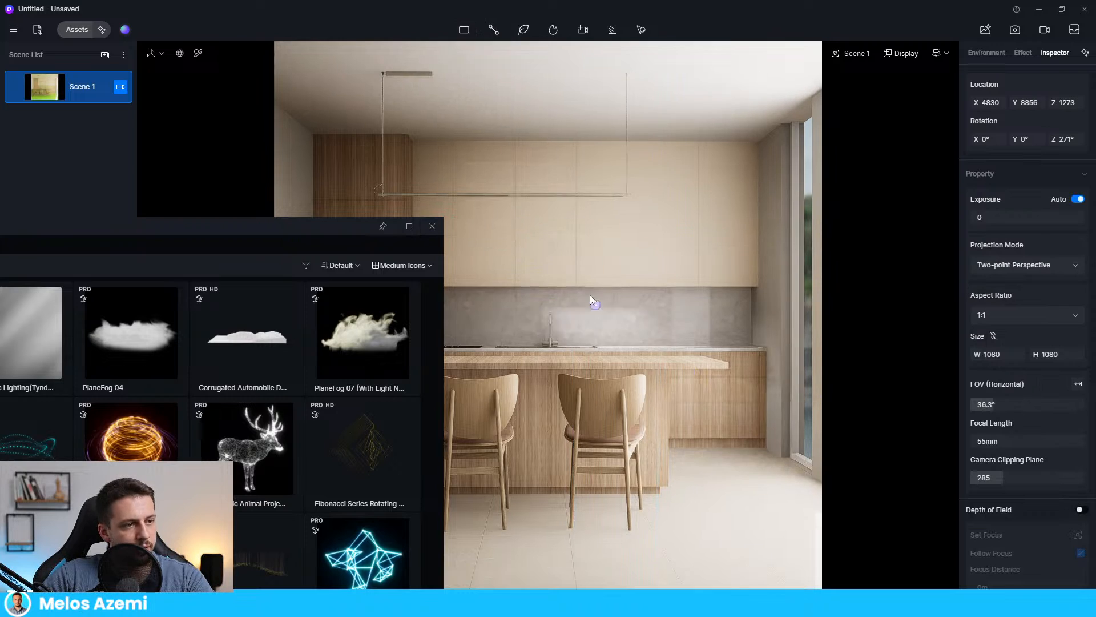
{"action": "left_click", "coordinate": [589, 290]}
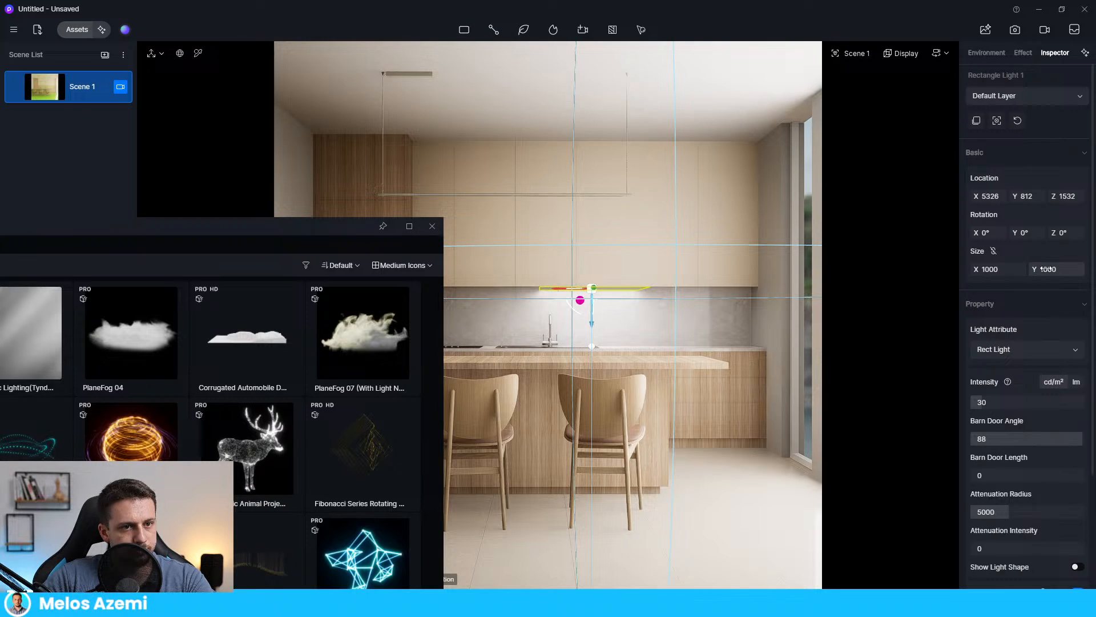
{"action": "left_click_drag", "start_coordinate": [976, 272], "coordinate": [996, 329]}
{"action": "left_click_drag", "start_coordinate": [1046, 272], "coordinate": [882, 282]}
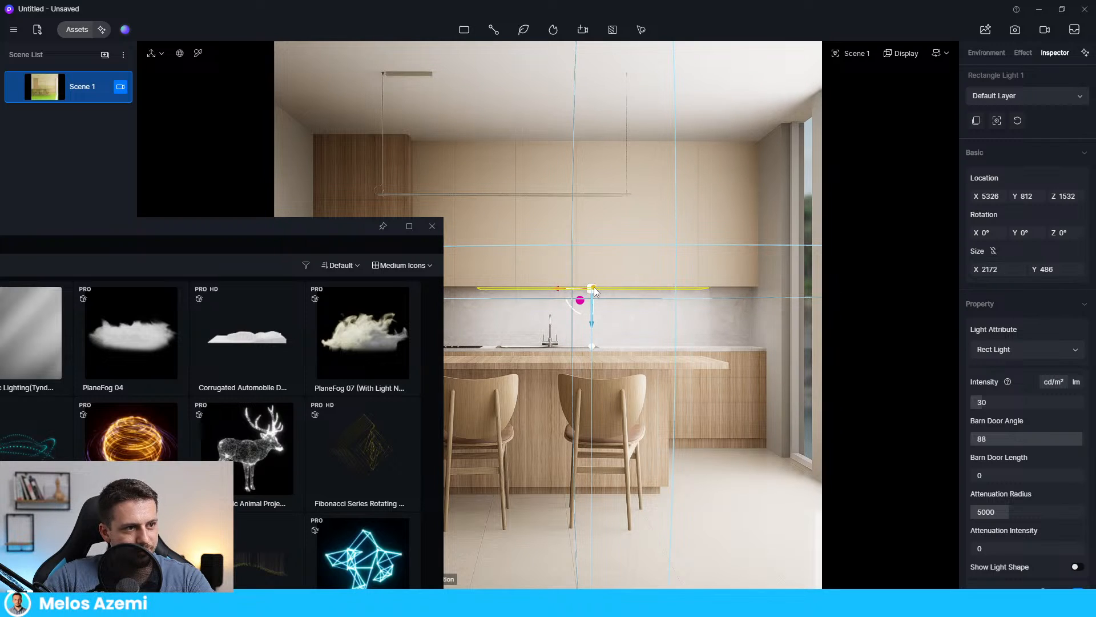
- Move the under-cabinet rectangle light to about X 5647, Y 468 and widen it to 2529
{"action": "left_click_drag", "start_coordinate": [594, 287], "coordinate": [592, 291]}
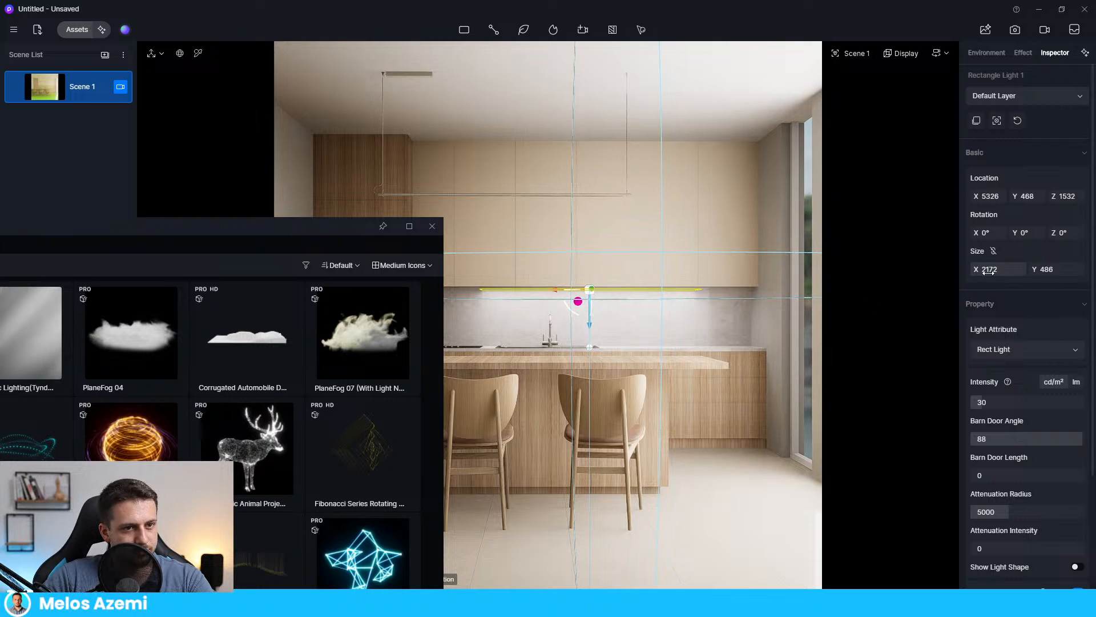
{"action": "mouse_move", "coordinate": [984, 271]}
{"action": "left_mouse_down"}
{"action": "mouse_move", "coordinate": [1000, 271]}
{"action": "mouse_move", "coordinate": [991, 271]}
{"action": "left_mouse_up"}
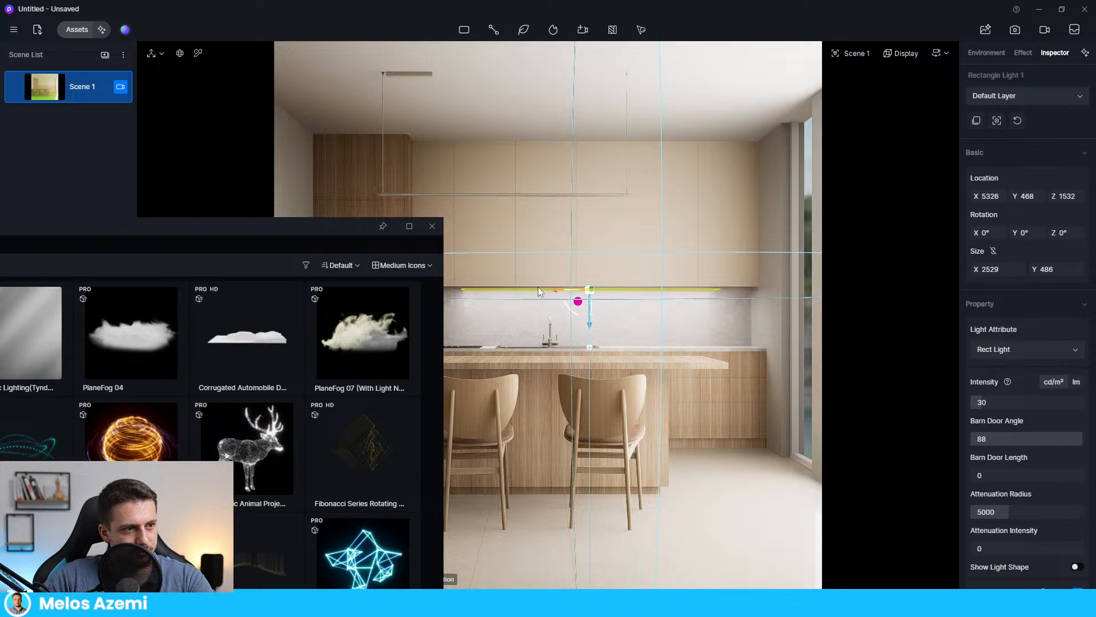
{"action": "left_click_drag", "start_coordinate": [557, 291], "coordinate": [589, 292]}
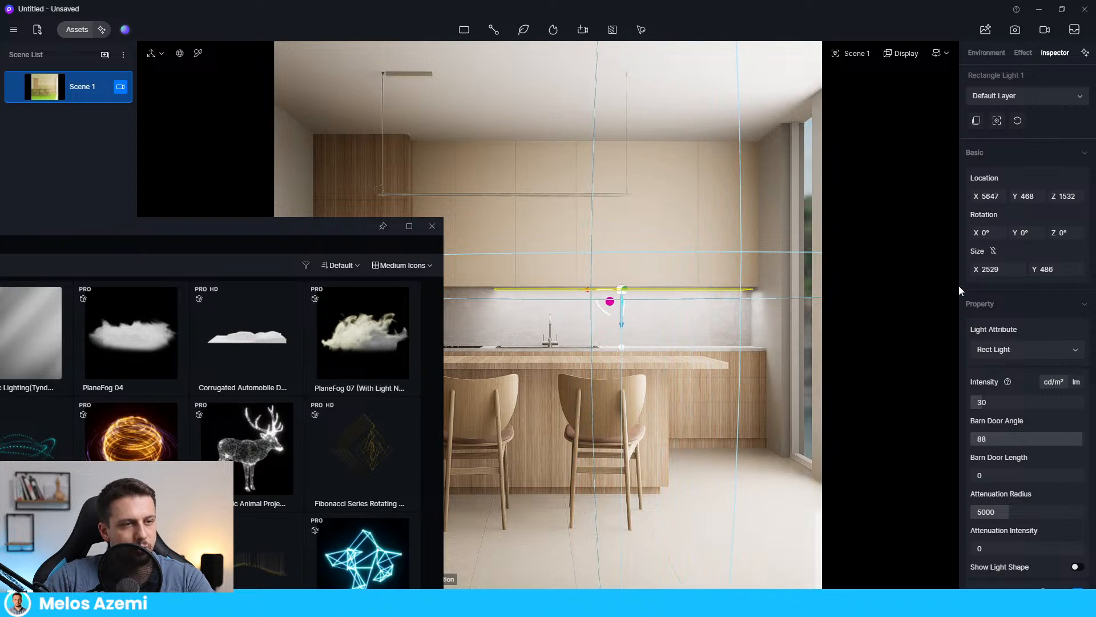
{"action": "scroll", "coordinate": [983, 320], "scroll_direction": "down", "scroll_amount": 3}
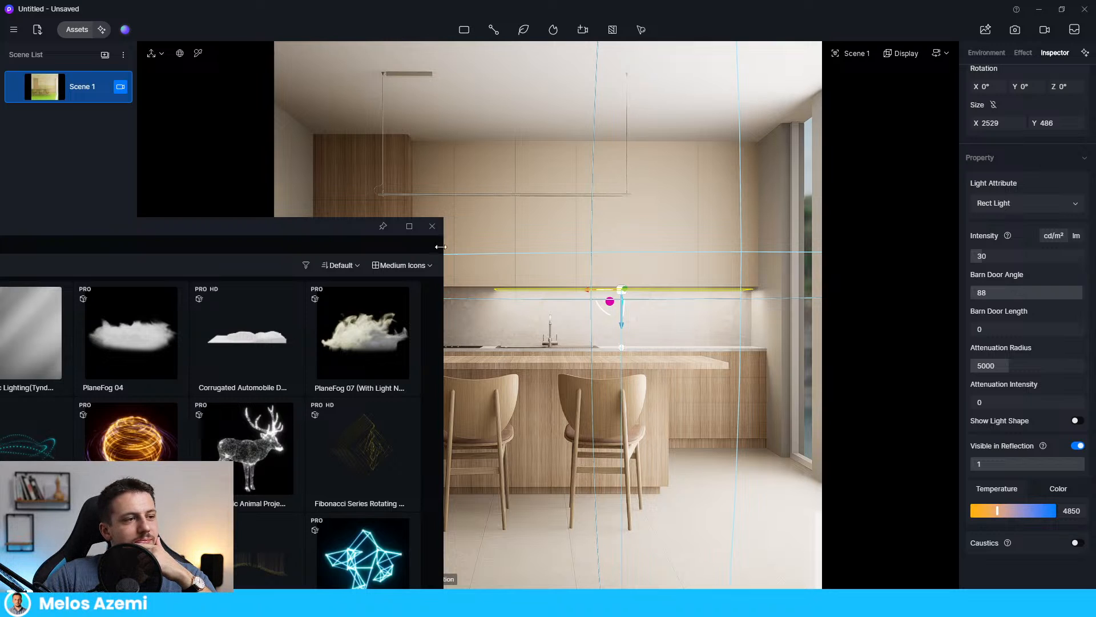
- Bring the asset library into view and search its online models for "flower"
{"action": "left_click_drag", "start_coordinate": [339, 225], "coordinate": [843, 144]}
{"action": "left_click", "coordinate": [365, 226]}
{"action": "left_click", "coordinate": [346, 204]}
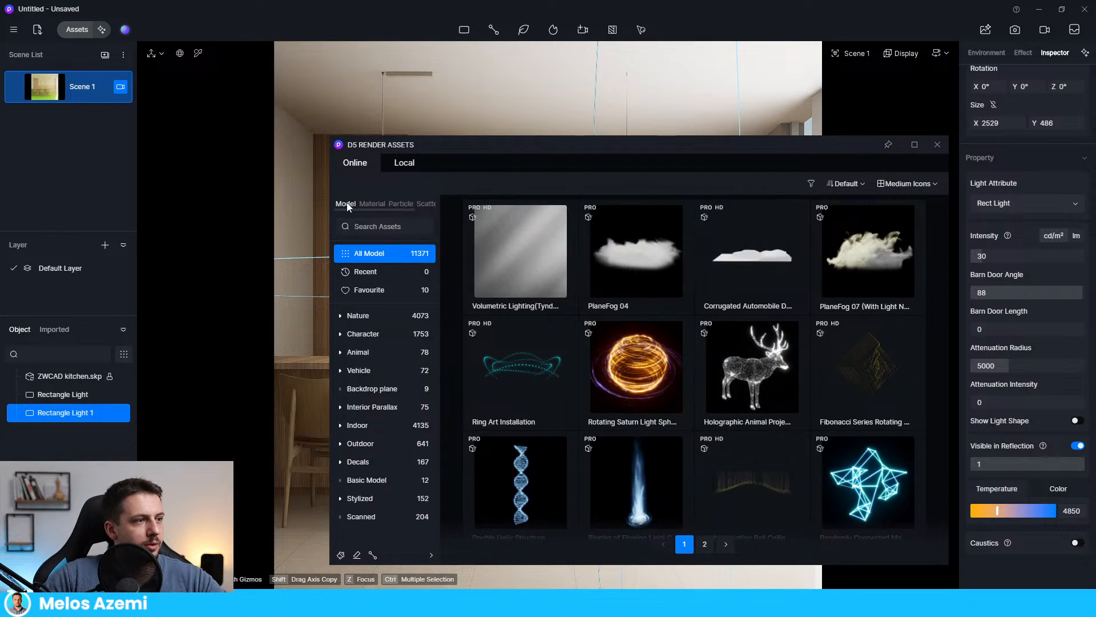
{"action": "left_click", "coordinate": [383, 224]}
{"action": "type", "text": "flo"}
{"action": "key", "text": "Return"}
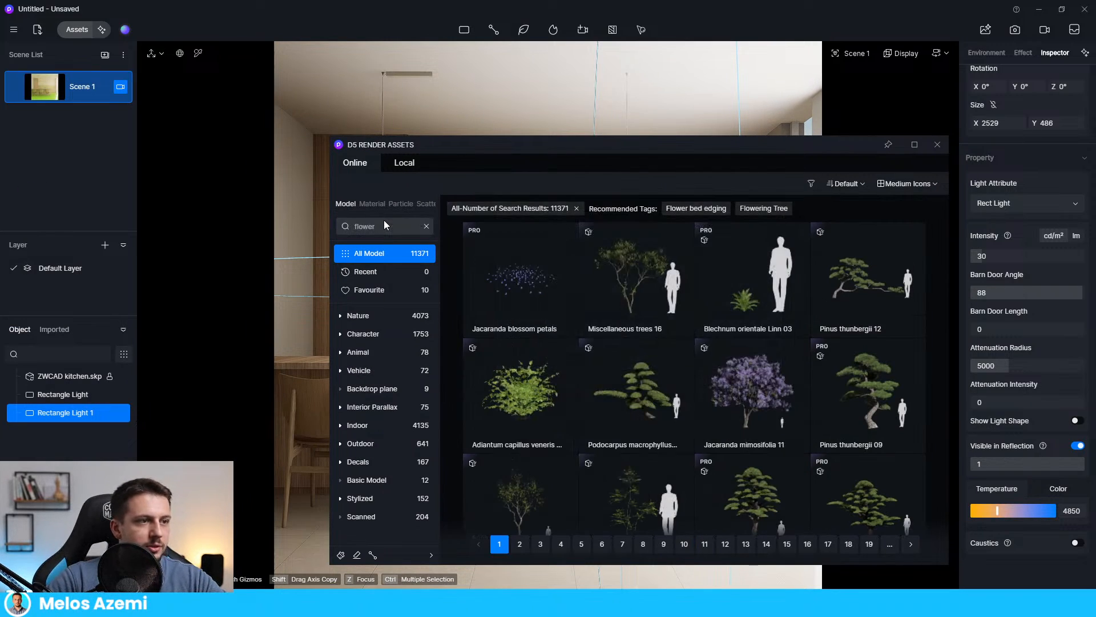
- Search the online models for "potted" and look through the potted plants for a suitable decoration
{"action": "left_click", "coordinate": [421, 226]}
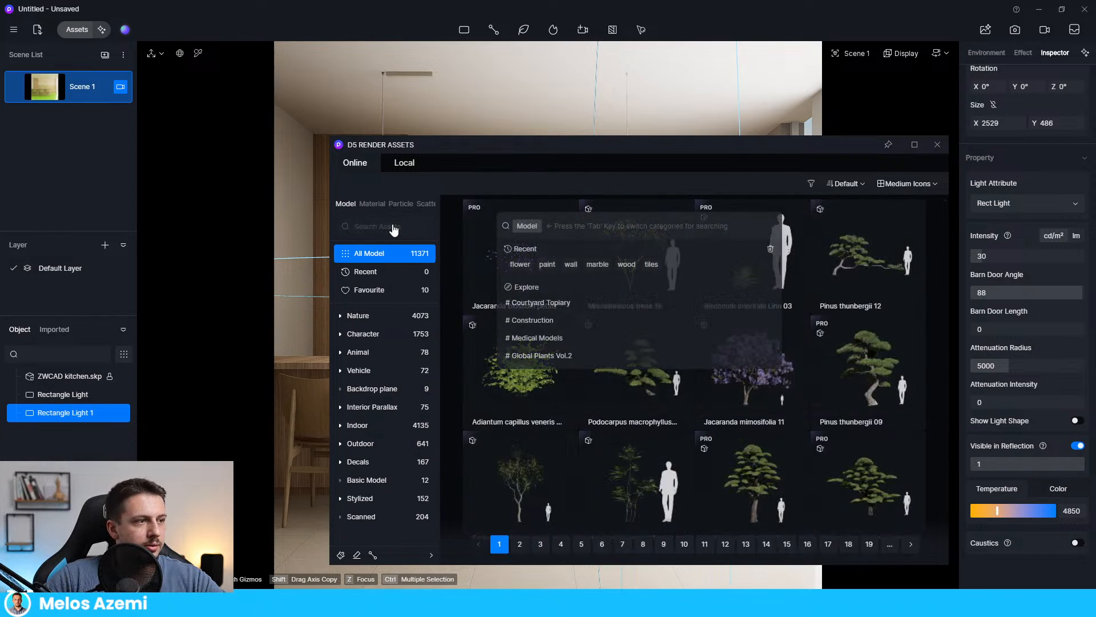
{"action": "type", "text": "potted"}
{"action": "key", "text": "Return"}
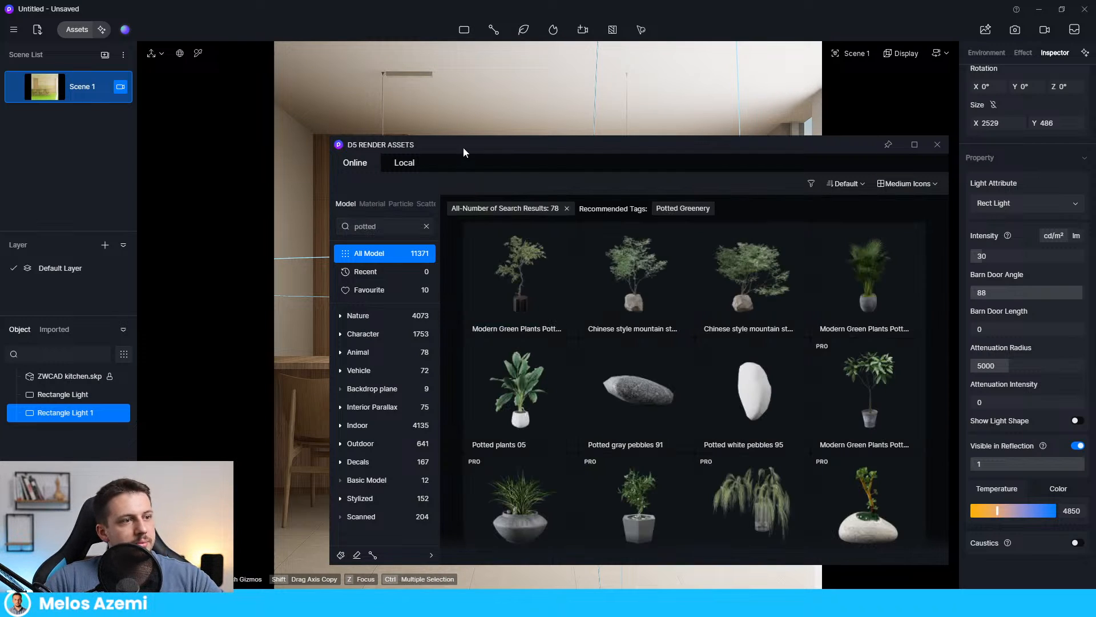
{"action": "left_click_drag", "start_coordinate": [463, 147], "coordinate": [235, 50]}
{"action": "scroll", "coordinate": [507, 286], "scroll_direction": "down", "scroll_amount": 5}
{"action": "scroll", "coordinate": [510, 301], "scroll_direction": "down", "scroll_amount": 15}
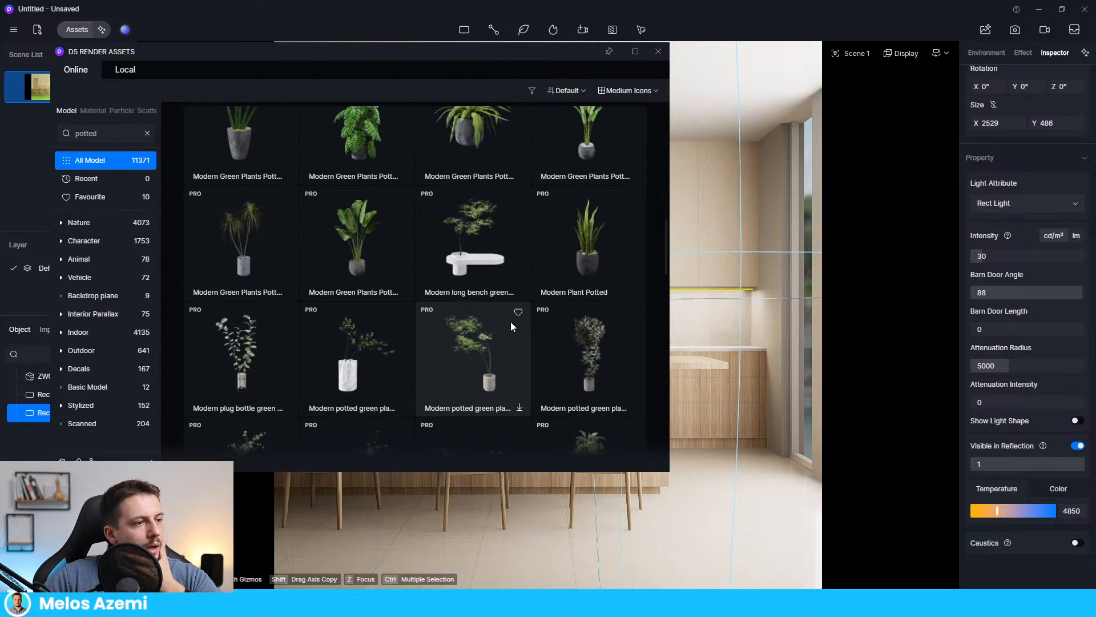
{"action": "scroll", "coordinate": [512, 344], "scroll_direction": "up", "scroll_amount": 15}
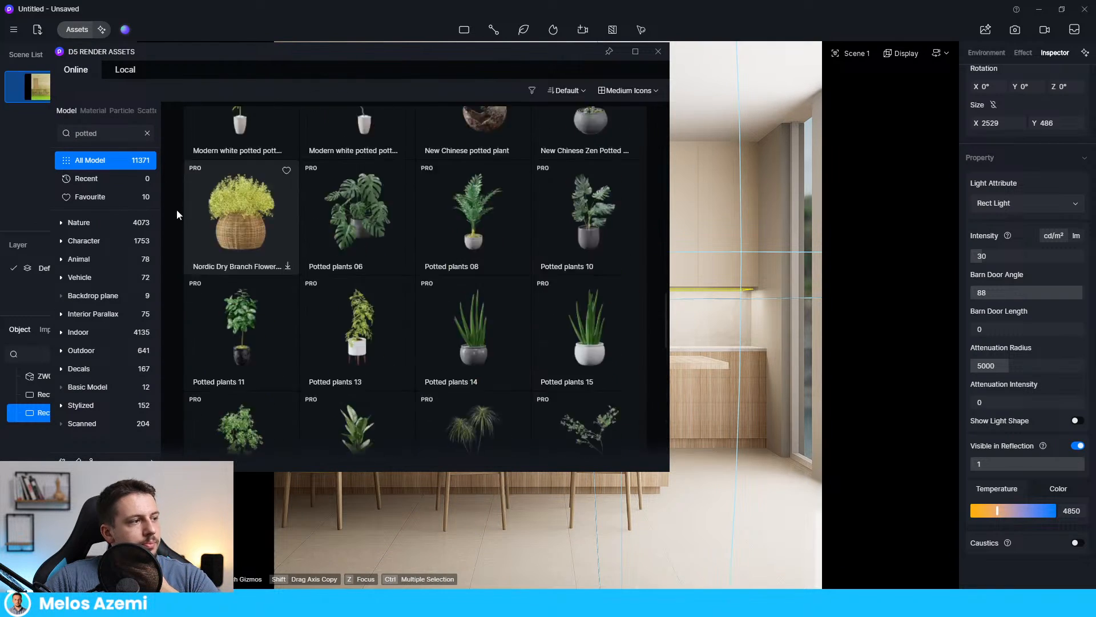
- Clear the model search, browse the Potted Greenery category of the indoor accessories and download Modern Vase Plant 02
{"action": "left_click", "coordinate": [147, 133]}
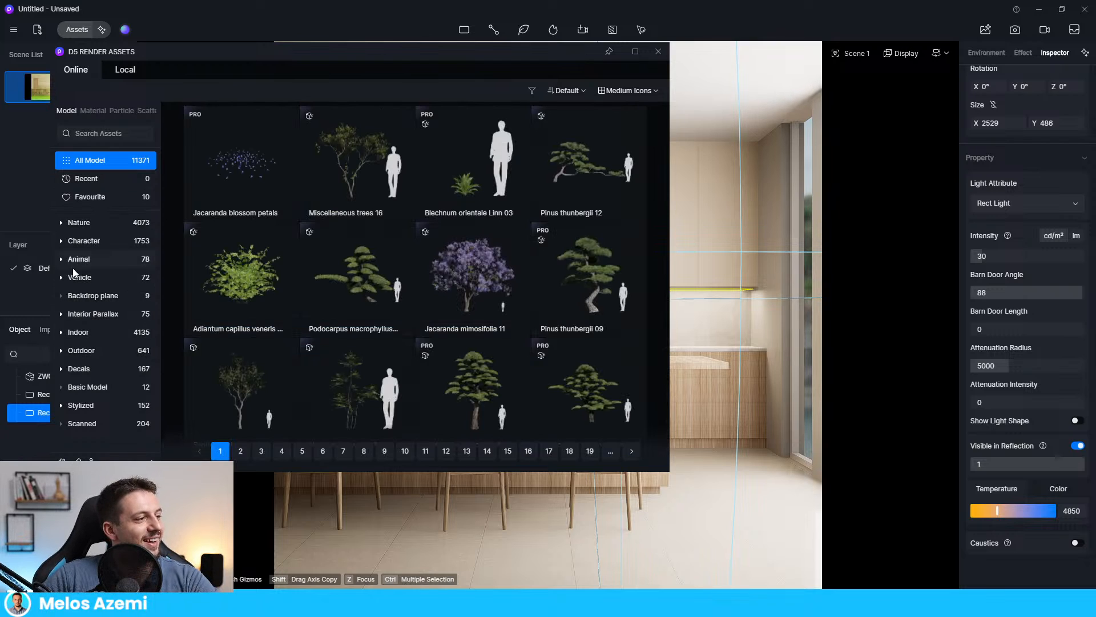
{"action": "left_click", "coordinate": [61, 332]}
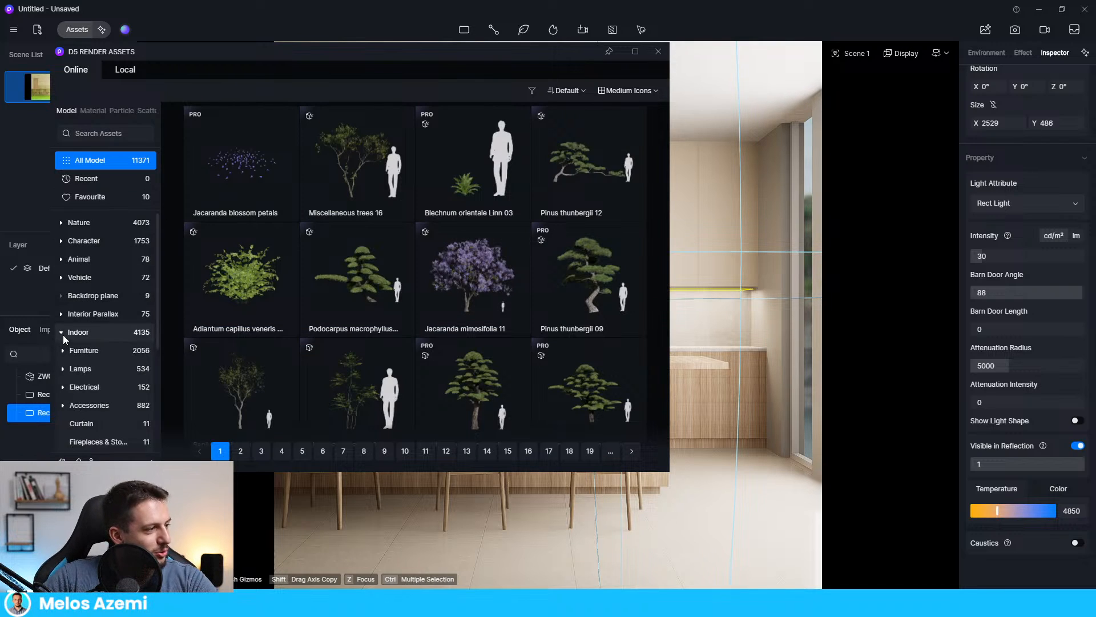
{"action": "left_click", "coordinate": [87, 405]}
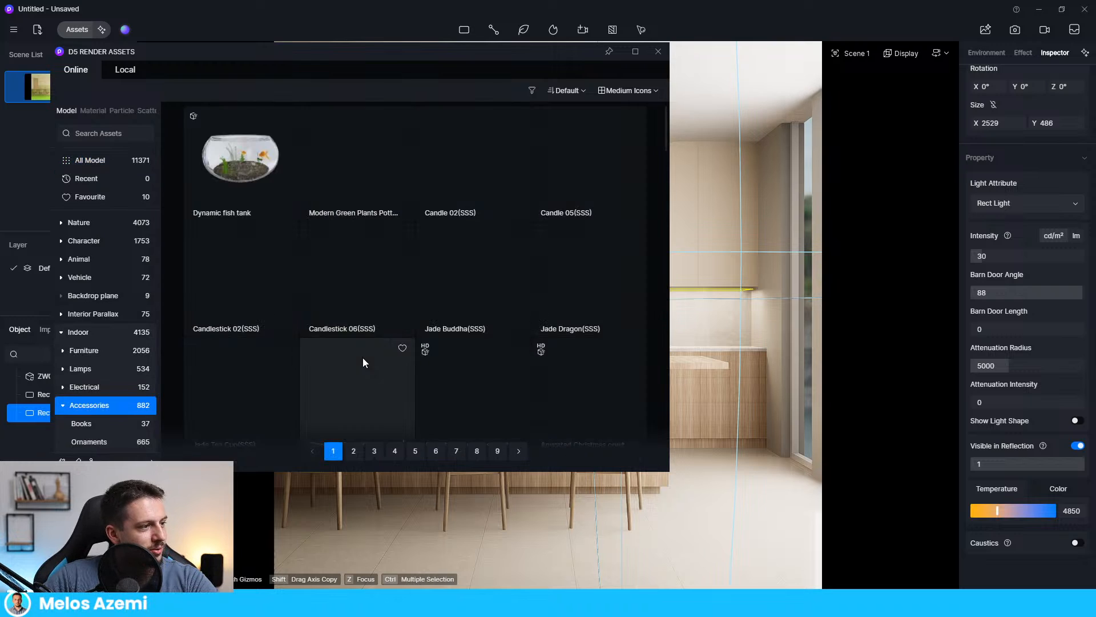
{"action": "scroll", "coordinate": [117, 395], "scroll_direction": "down", "scroll_amount": 2}
{"action": "scroll", "coordinate": [116, 395], "scroll_direction": "down", "scroll_amount": 1}
{"action": "left_click", "coordinate": [115, 379]}
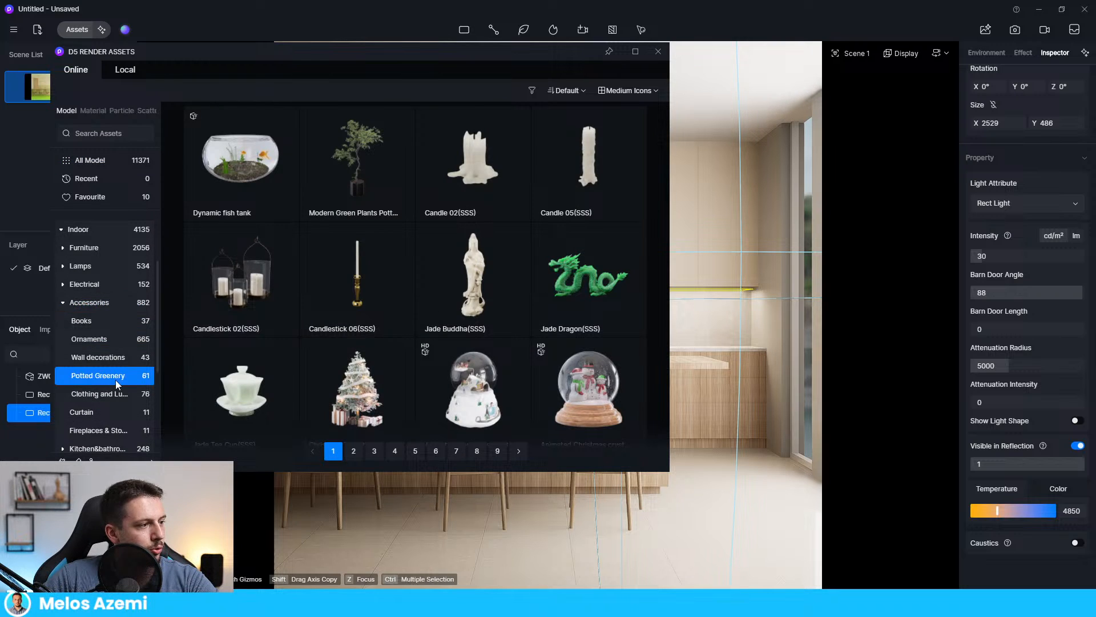
{"action": "scroll", "coordinate": [416, 282], "scroll_direction": "down", "scroll_amount": 3}
{"action": "scroll", "coordinate": [428, 291], "scroll_direction": "down", "scroll_amount": 10}
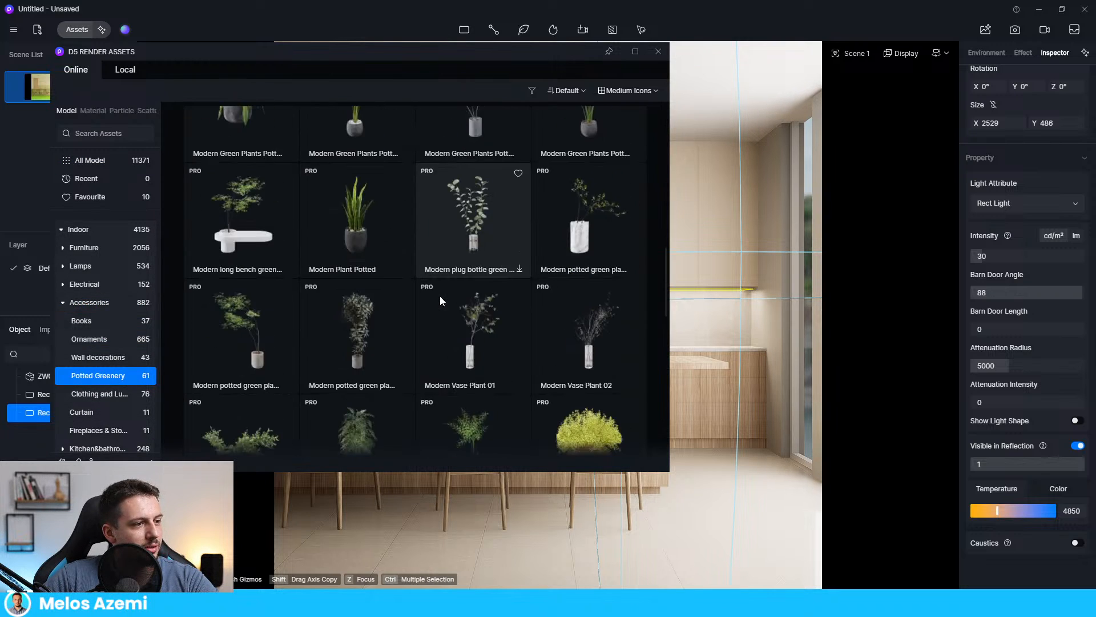
{"action": "scroll", "coordinate": [447, 291], "scroll_direction": "up", "scroll_amount": 3}
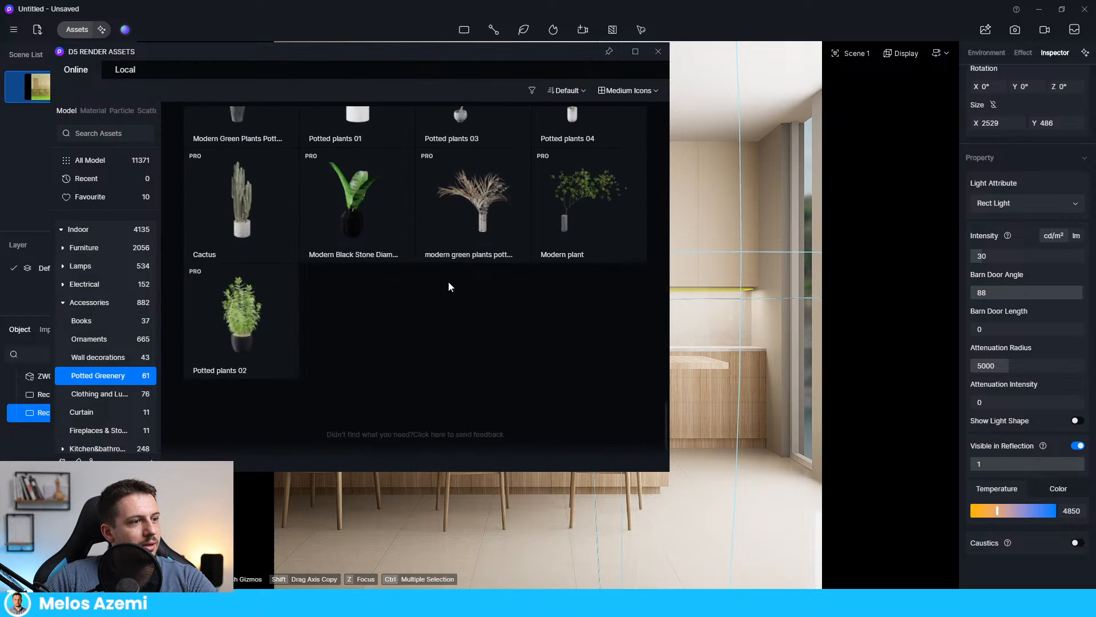
{"action": "scroll", "coordinate": [547, 315], "scroll_direction": "down", "scroll_amount": 8}
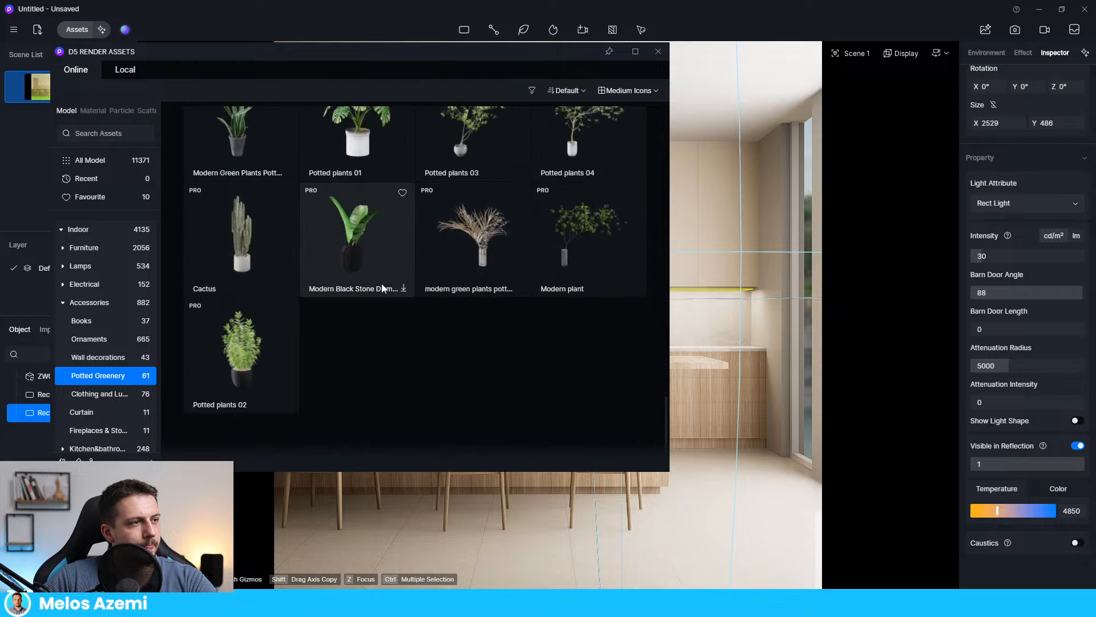
{"action": "scroll", "coordinate": [424, 294], "scroll_direction": "up", "scroll_amount": 6}
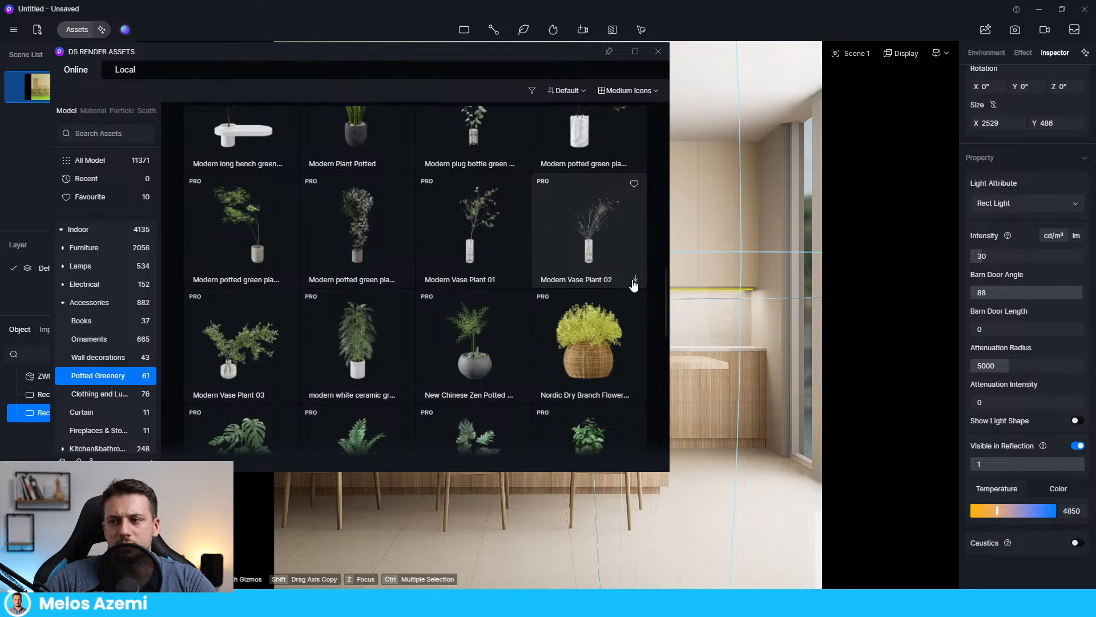
{"action": "left_click", "coordinate": [632, 279]}
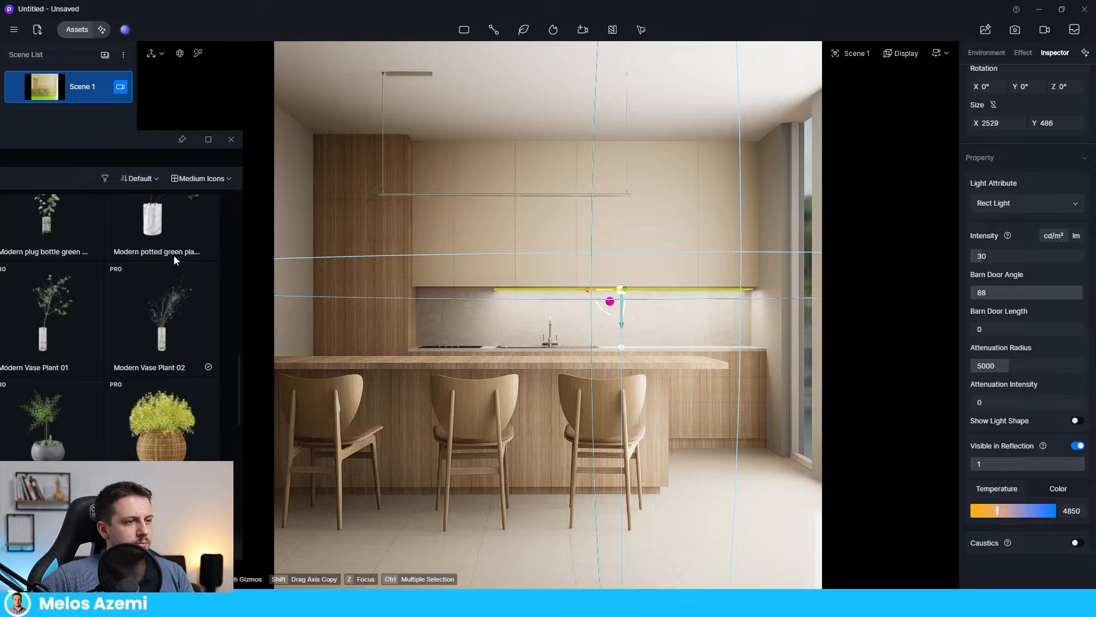
- Place Modern Vase Plant 02 on the kitchen island's countertop at about X 3833, Y 2868
{"action": "left_click", "coordinate": [175, 339]}
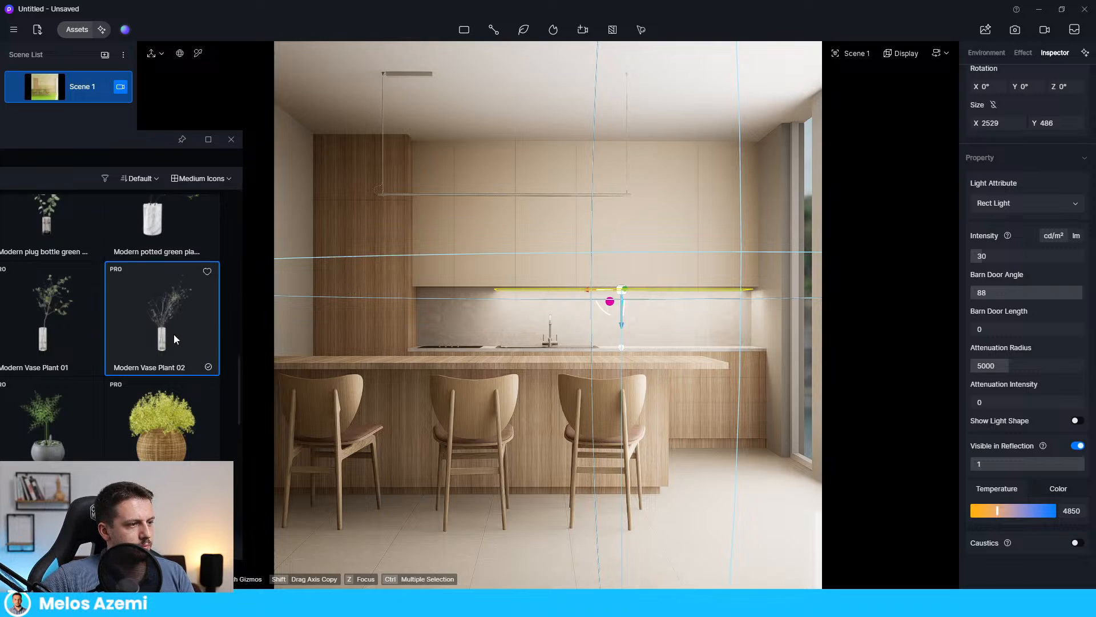
{"action": "left_click", "coordinate": [387, 359]}
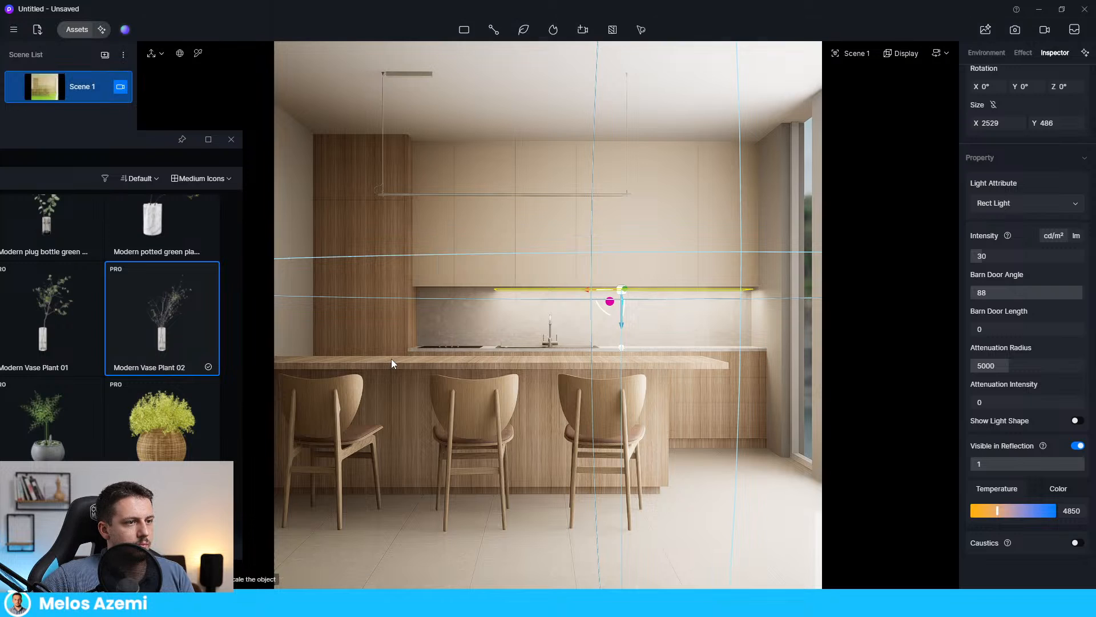
{"action": "left_click", "coordinate": [394, 357]}
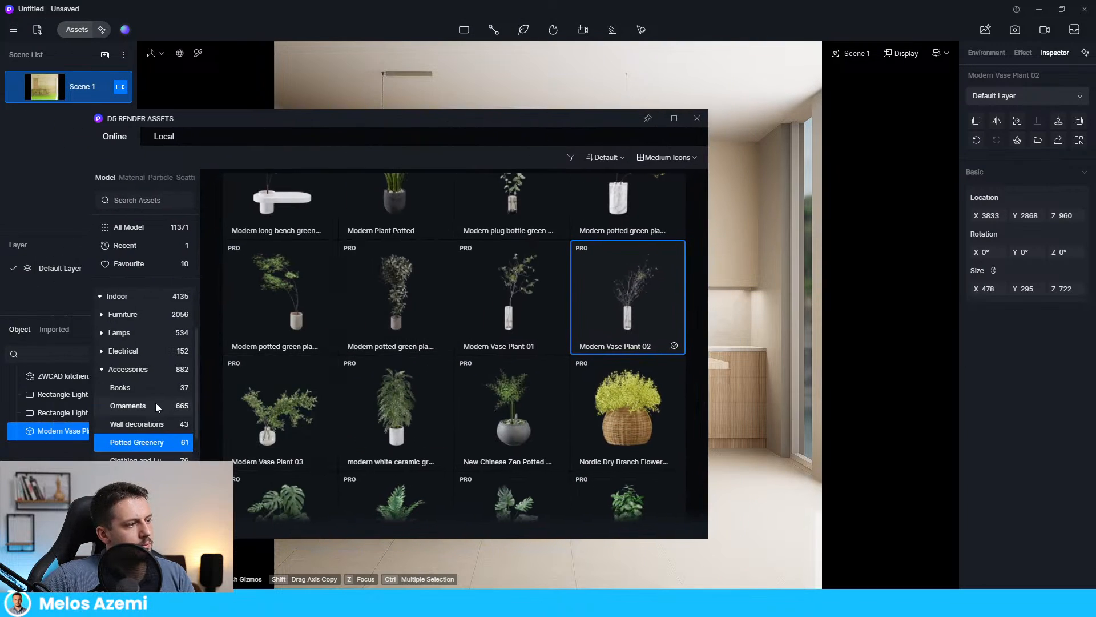
- Browse the indoor accessories and the kitchen and bathroom models, and download the biscuits and whole grains jar combination
{"action": "left_click", "coordinate": [155, 370]}
{"action": "scroll", "coordinate": [530, 343], "scroll_direction": "down", "scroll_amount": 3}
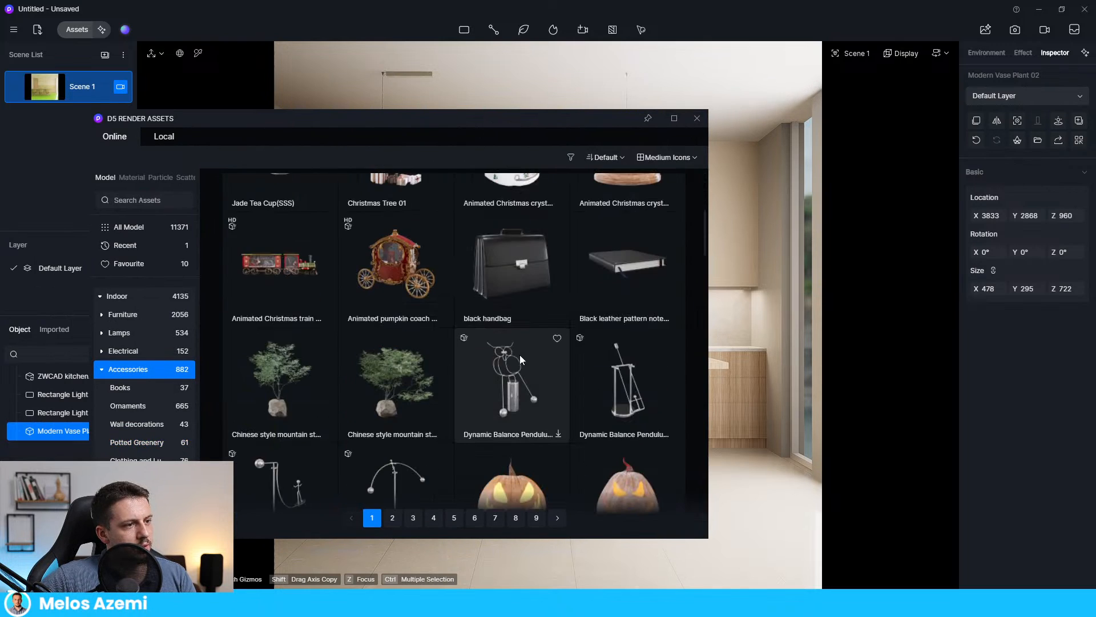
{"action": "scroll", "coordinate": [520, 357], "scroll_direction": "down", "scroll_amount": 15}
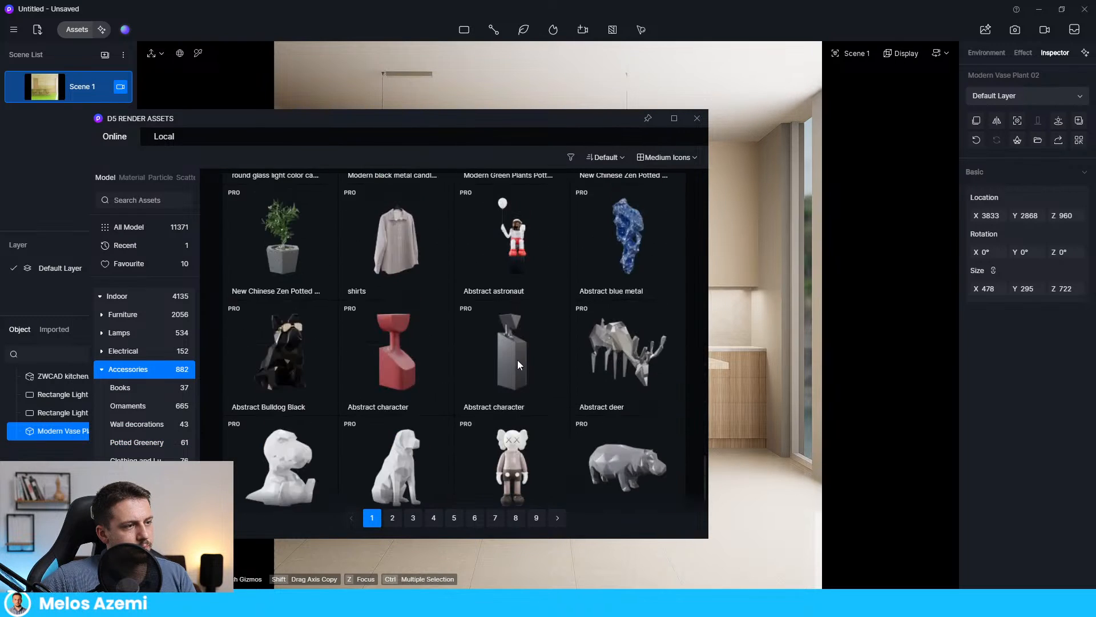
{"action": "scroll", "coordinate": [518, 360], "scroll_direction": "up", "scroll_amount": 10}
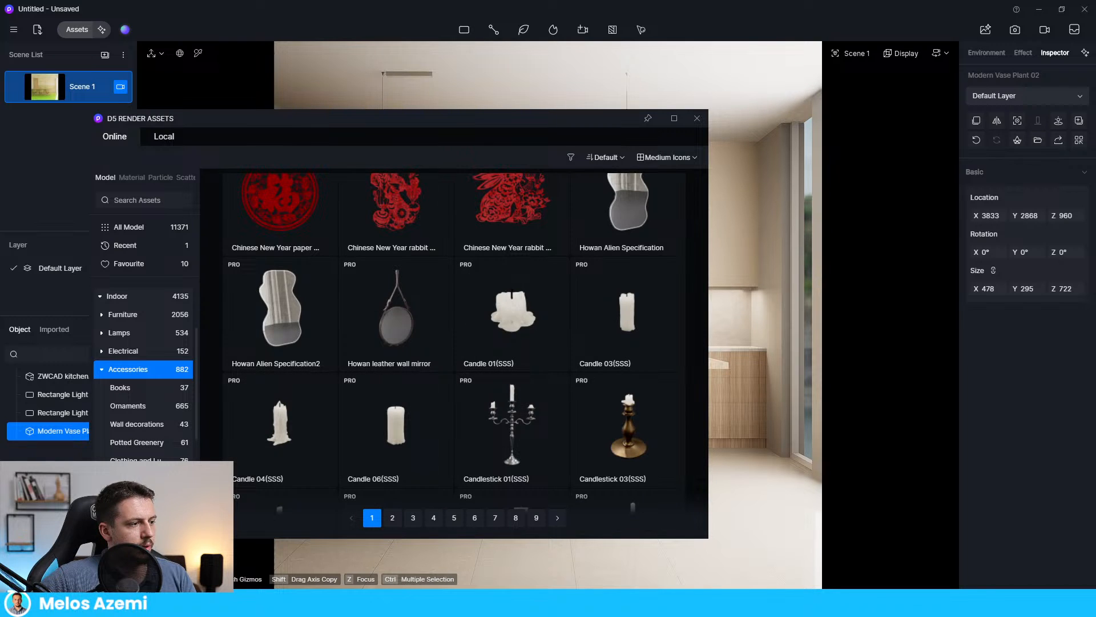
{"action": "left_click", "coordinate": [137, 515]}
{"action": "scroll", "coordinate": [378, 346], "scroll_direction": "down", "scroll_amount": 3}
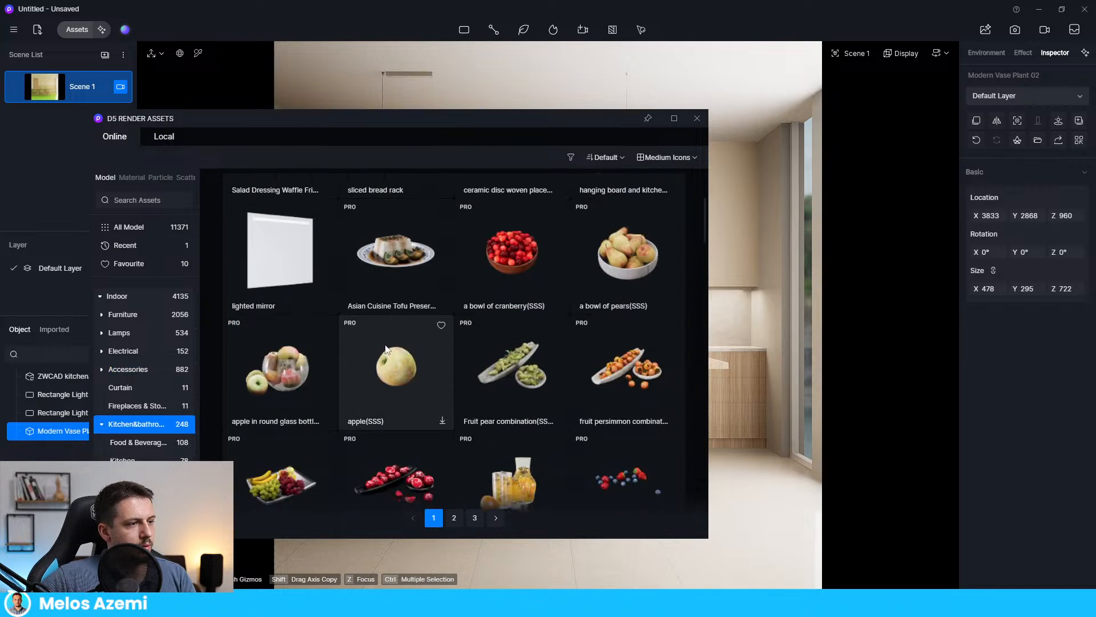
{"action": "scroll", "coordinate": [426, 347], "scroll_direction": "down", "scroll_amount": 5}
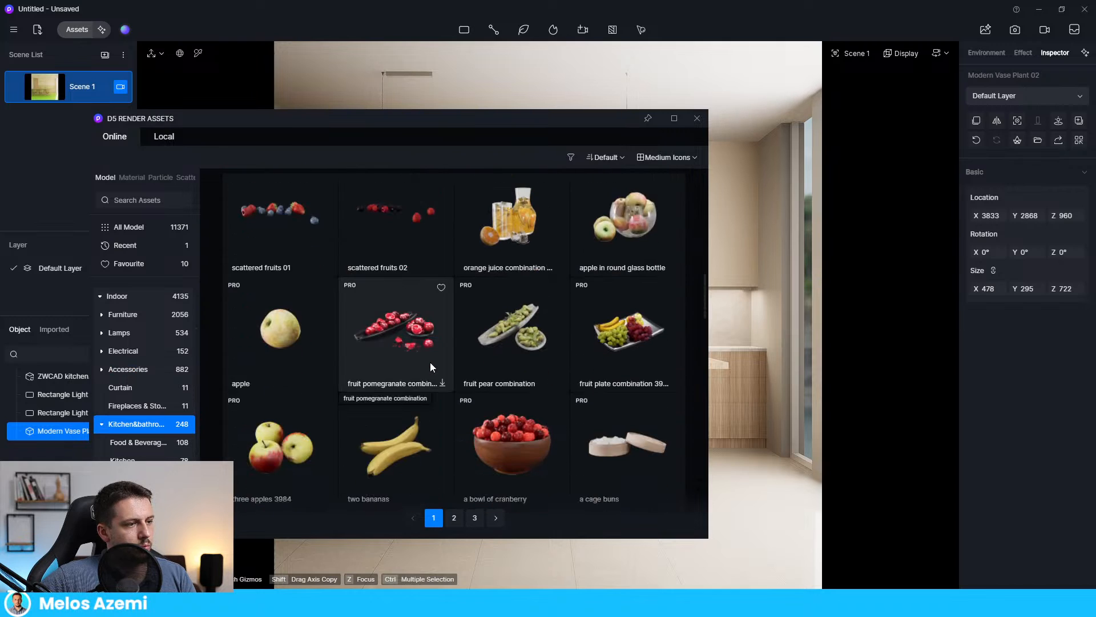
{"action": "scroll", "coordinate": [444, 366], "scroll_direction": "down", "scroll_amount": 8}
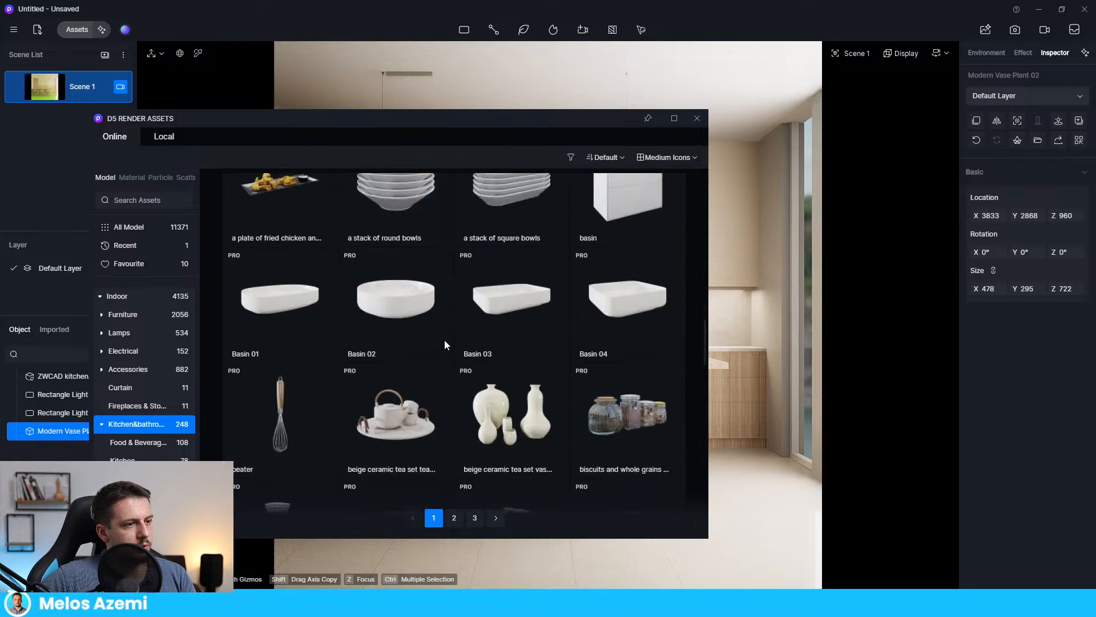
{"action": "left_click", "coordinate": [676, 333]}
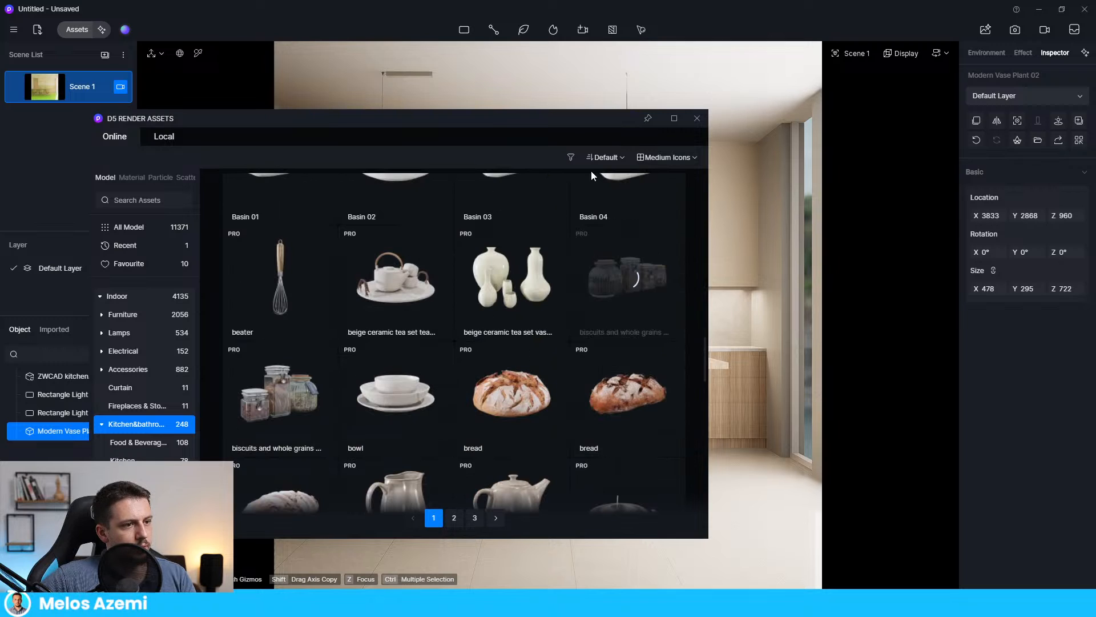
{"action": "left_click_drag", "start_coordinate": [541, 130], "coordinate": [364, 112]}
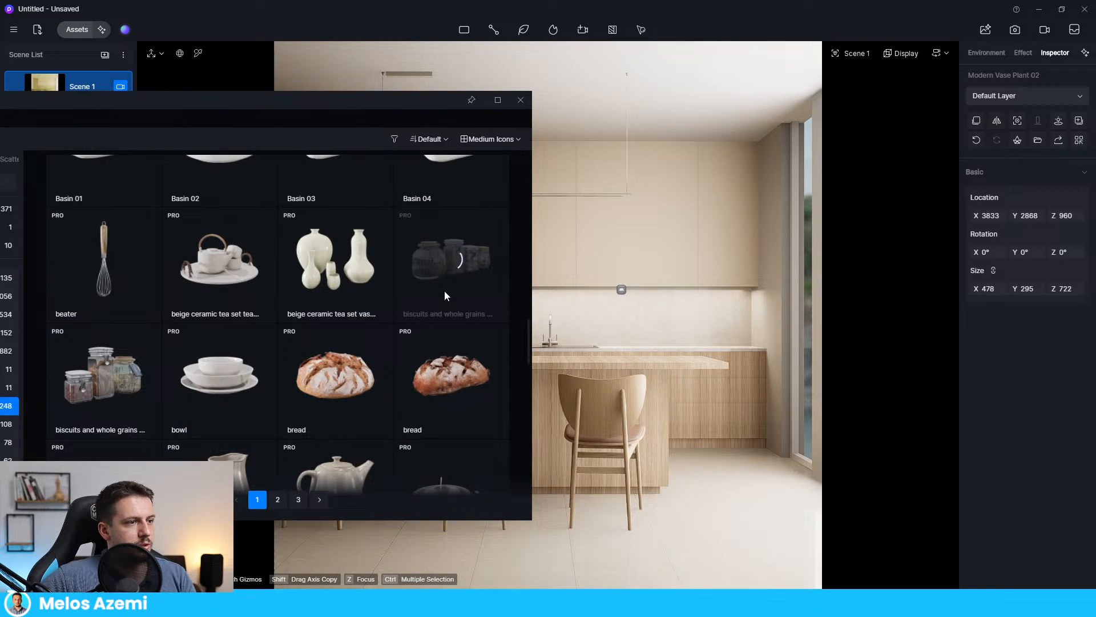
{"action": "scroll", "coordinate": [460, 295], "scroll_direction": "up", "scroll_amount": 1}
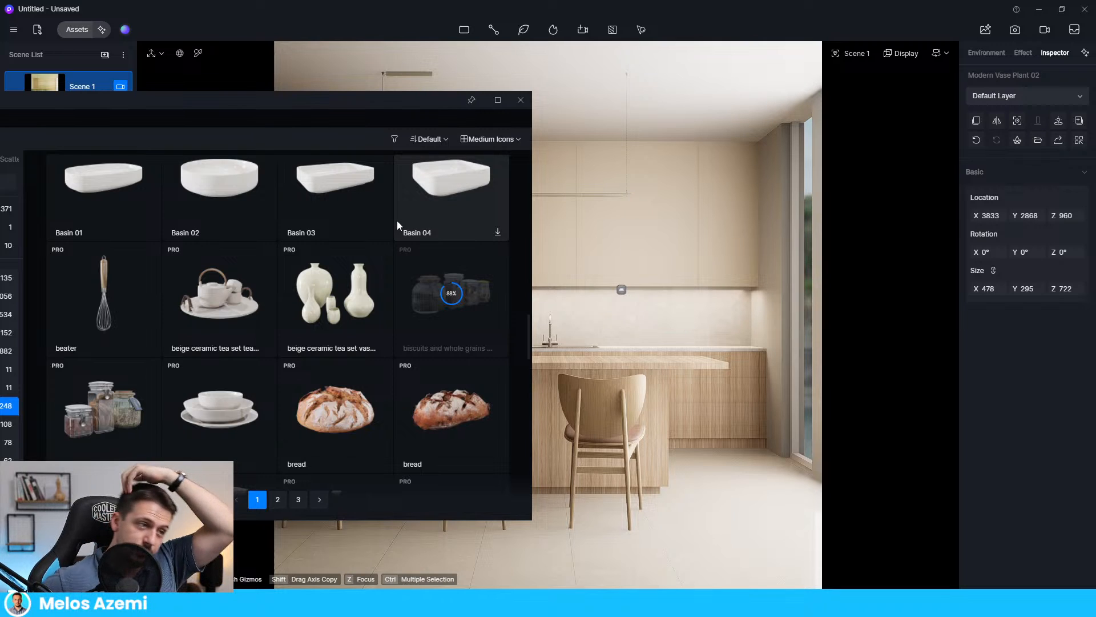
- Place the biscuits and whole grains jars on the back counter beside the sink, rotated 90° about Z and shifted to about Y 360
{"action": "left_click", "coordinate": [447, 297]}
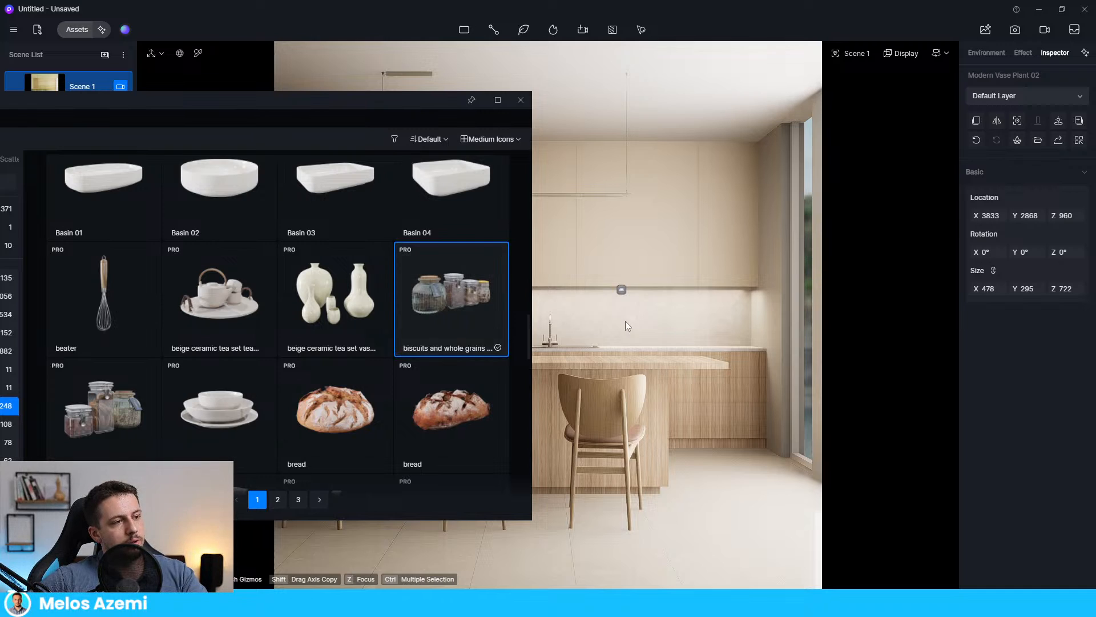
{"action": "left_click", "coordinate": [720, 347]}
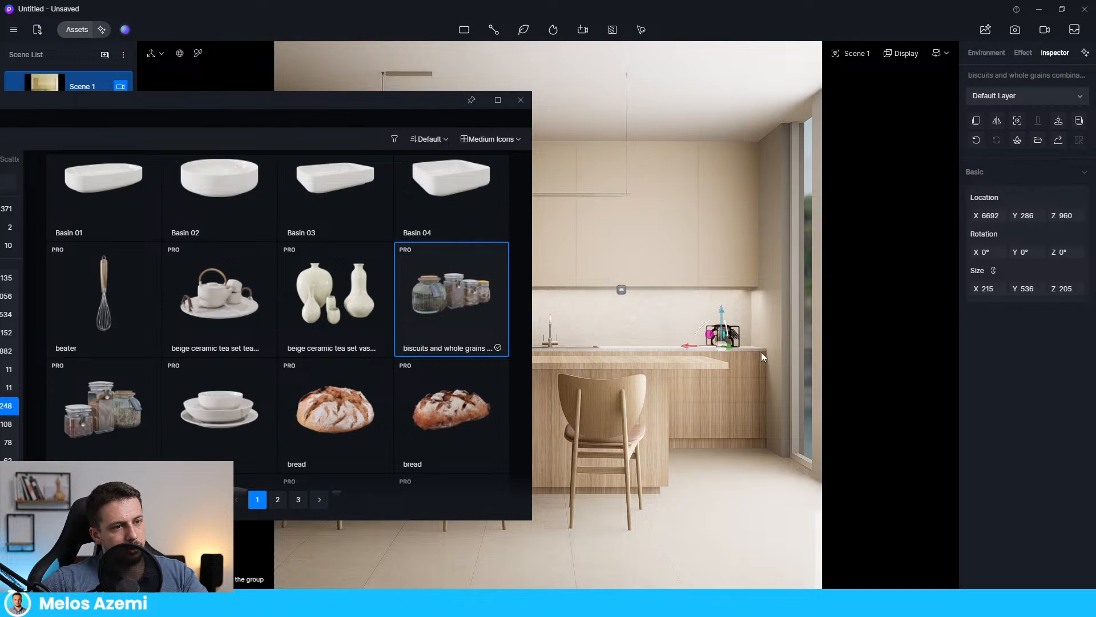
{"action": "left_click", "coordinate": [1060, 253]}
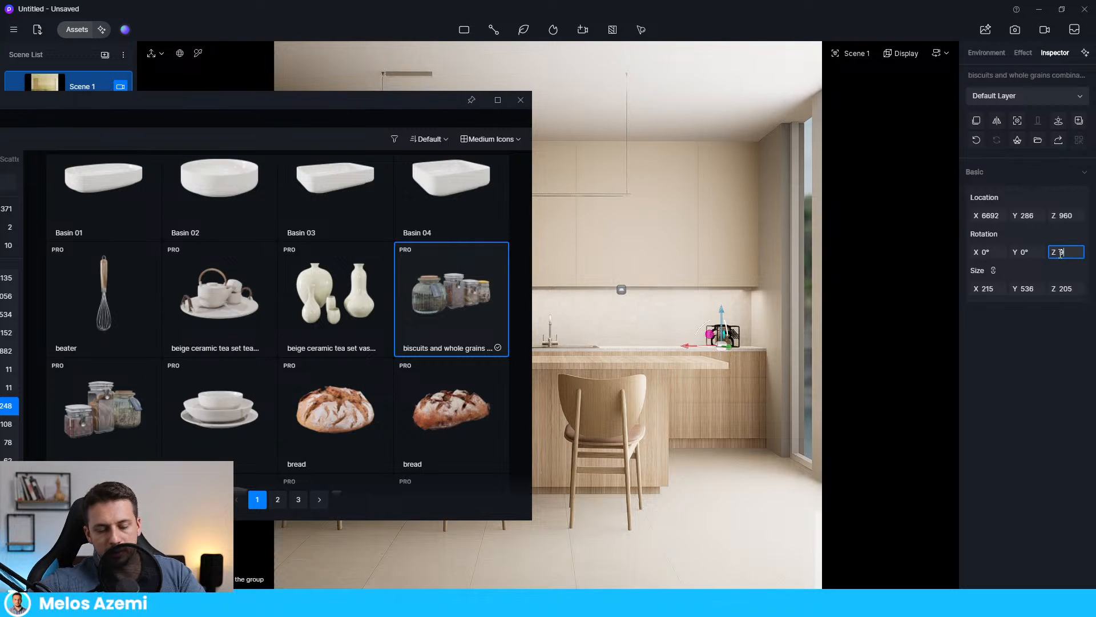
{"action": "type", "text": "90"}
{"action": "key", "text": "Return"}
{"action": "left_click_drag", "start_coordinate": [731, 346], "coordinate": [731, 346]}
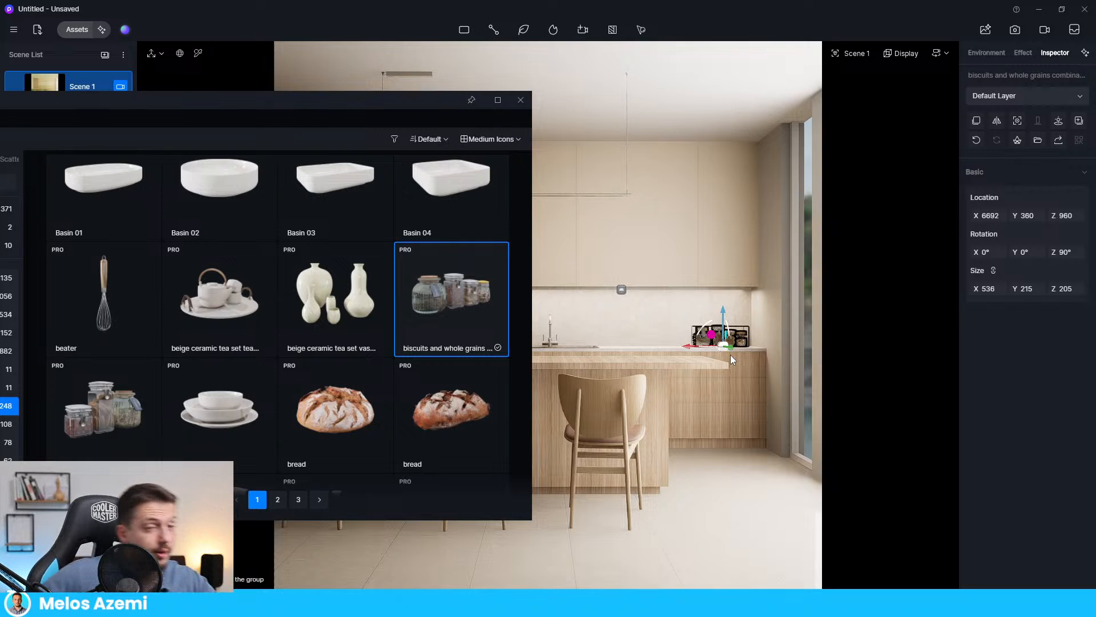
- Browse the second page of the kitchen and bathroom models and download the lava plate and wooden tableware
{"action": "scroll", "coordinate": [425, 255], "scroll_direction": "down", "scroll_amount": 5}
{"action": "scroll", "coordinate": [417, 363], "scroll_direction": "down", "scroll_amount": 10}
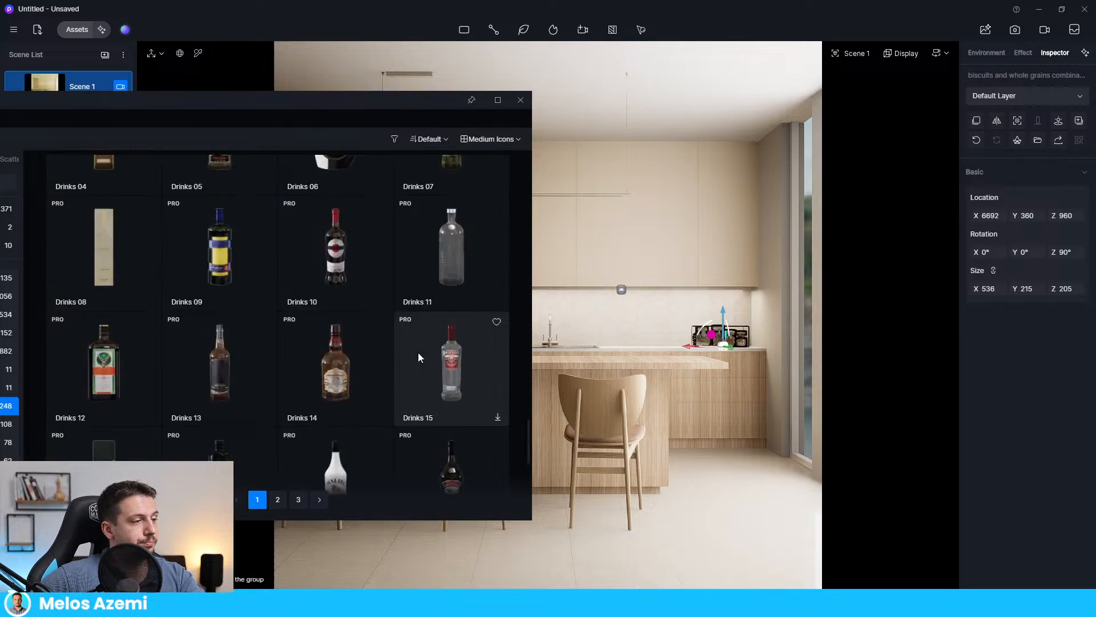
{"action": "left_click", "coordinate": [277, 499]}
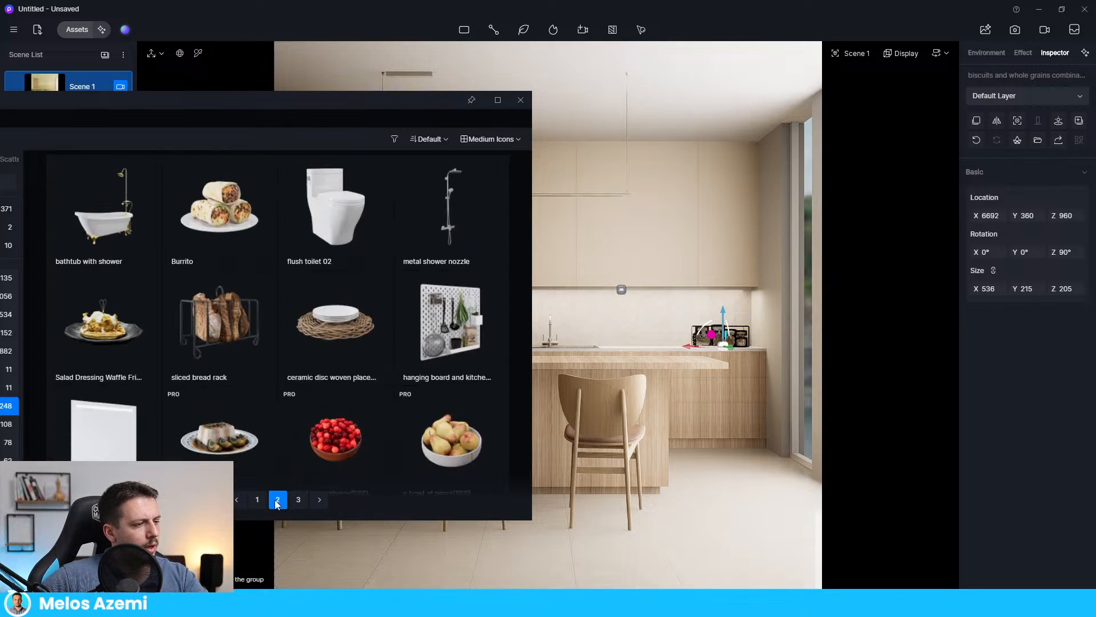
{"action": "scroll", "coordinate": [297, 473], "scroll_direction": "down", "scroll_amount": 5}
{"action": "scroll", "coordinate": [286, 240], "scroll_direction": "down", "scroll_amount": 10}
{"action": "scroll", "coordinate": [287, 252], "scroll_direction": "down", "scroll_amount": 5}
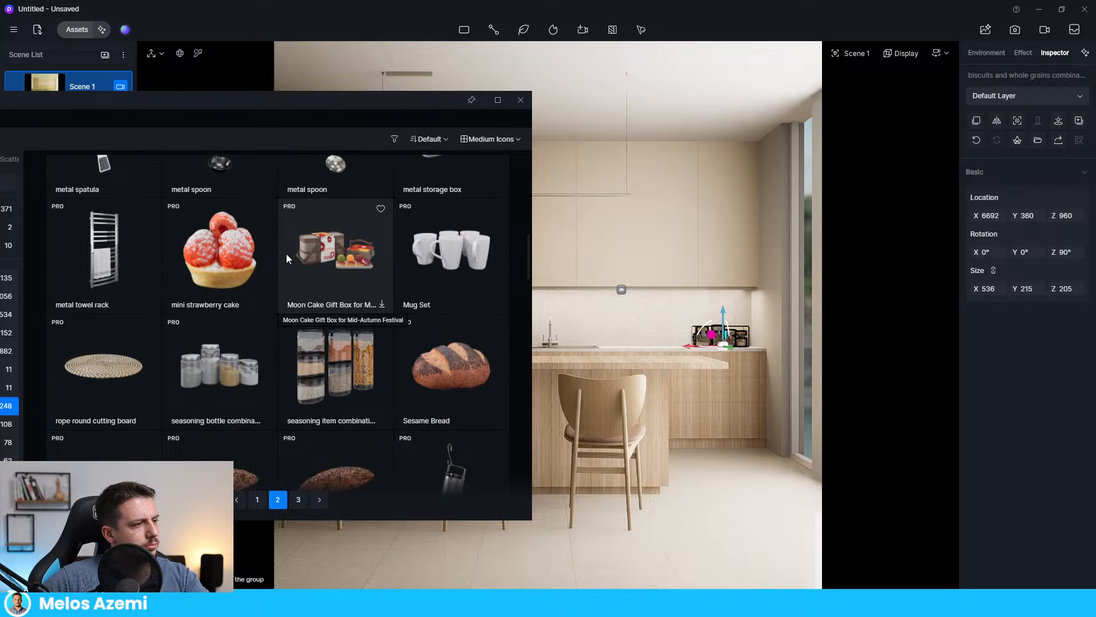
{"action": "scroll", "coordinate": [286, 254], "scroll_direction": "down", "scroll_amount": 7}
{"action": "scroll", "coordinate": [348, 412], "scroll_direction": "down", "scroll_amount": 5}
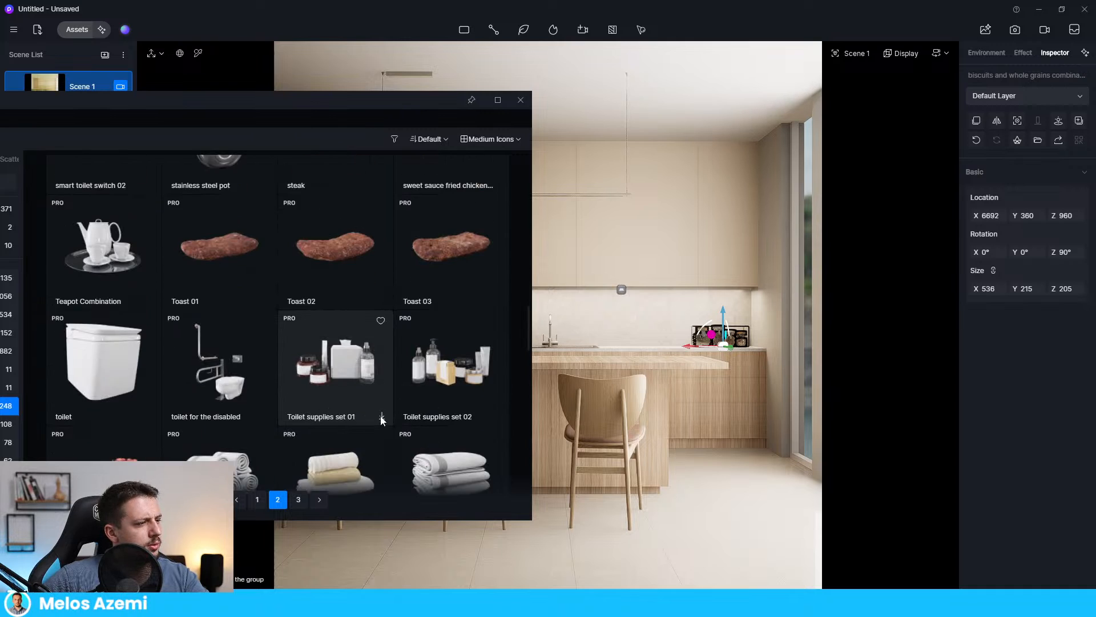
{"action": "scroll", "coordinate": [348, 412], "scroll_direction": "down", "scroll_amount": 3}
{"action": "scroll", "coordinate": [348, 413], "scroll_direction": "down", "scroll_amount": 8}
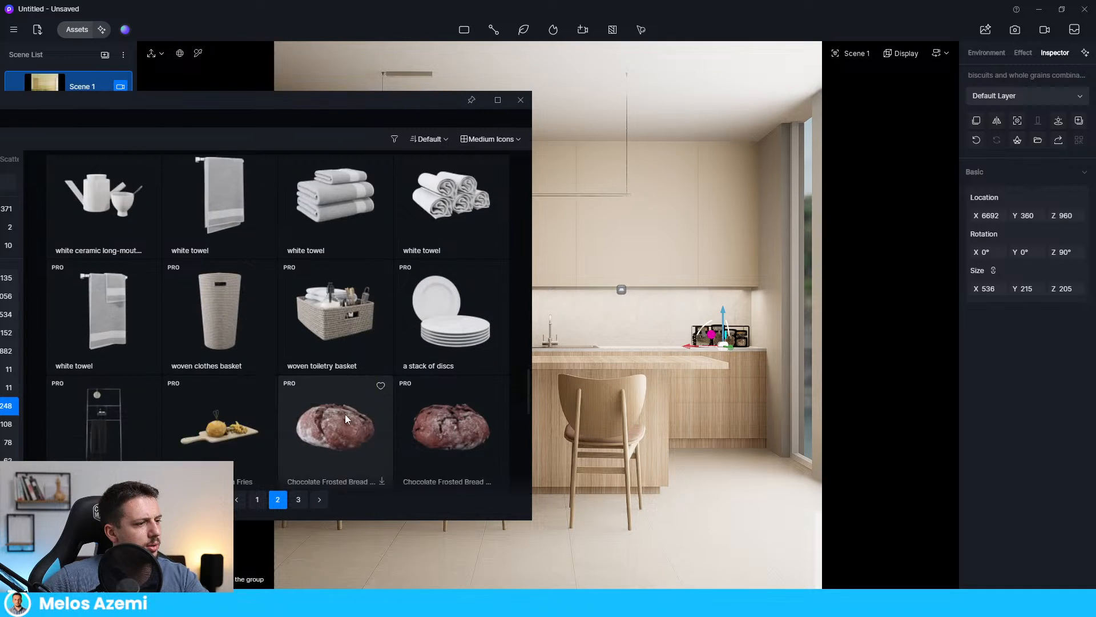
{"action": "scroll", "coordinate": [240, 279], "scroll_direction": "down", "scroll_amount": 5}
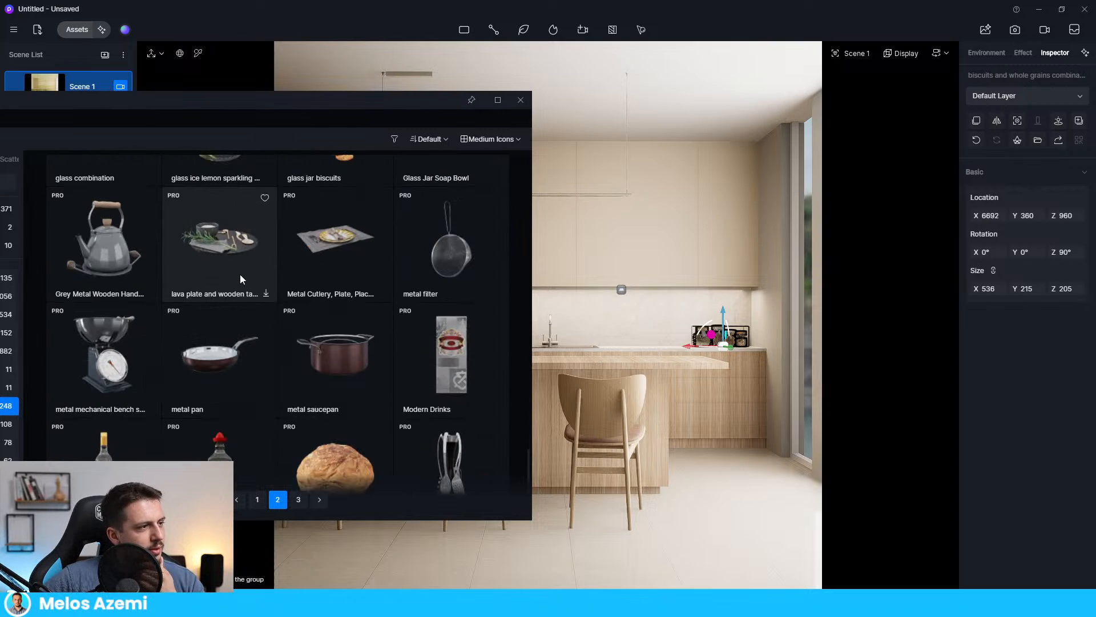
{"action": "left_click", "coordinate": [266, 294]}
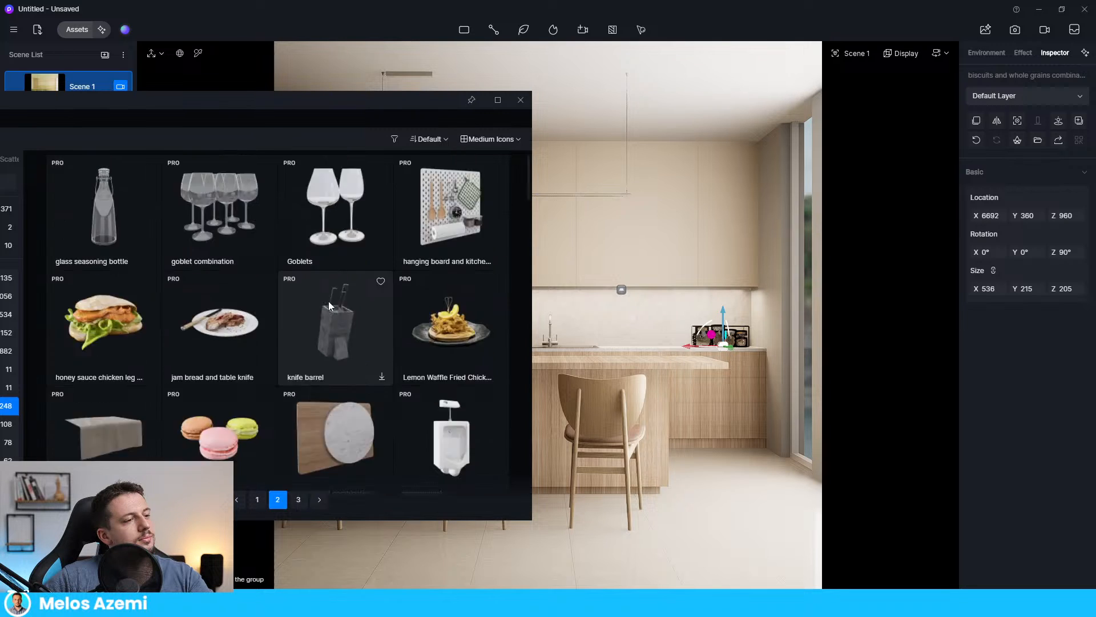
- Look through the second page of kitchen and bathroom models again for further countertop accessories
{"action": "scroll", "coordinate": [327, 304], "scroll_direction": "down", "scroll_amount": 12}
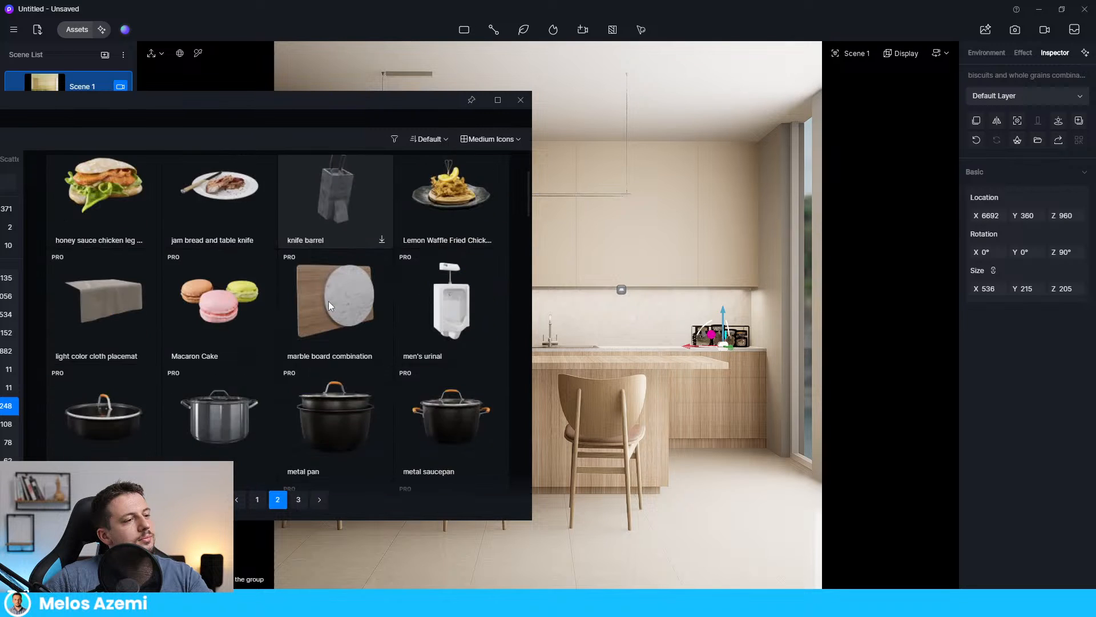
{"action": "scroll", "coordinate": [329, 308], "scroll_direction": "down", "scroll_amount": 20}
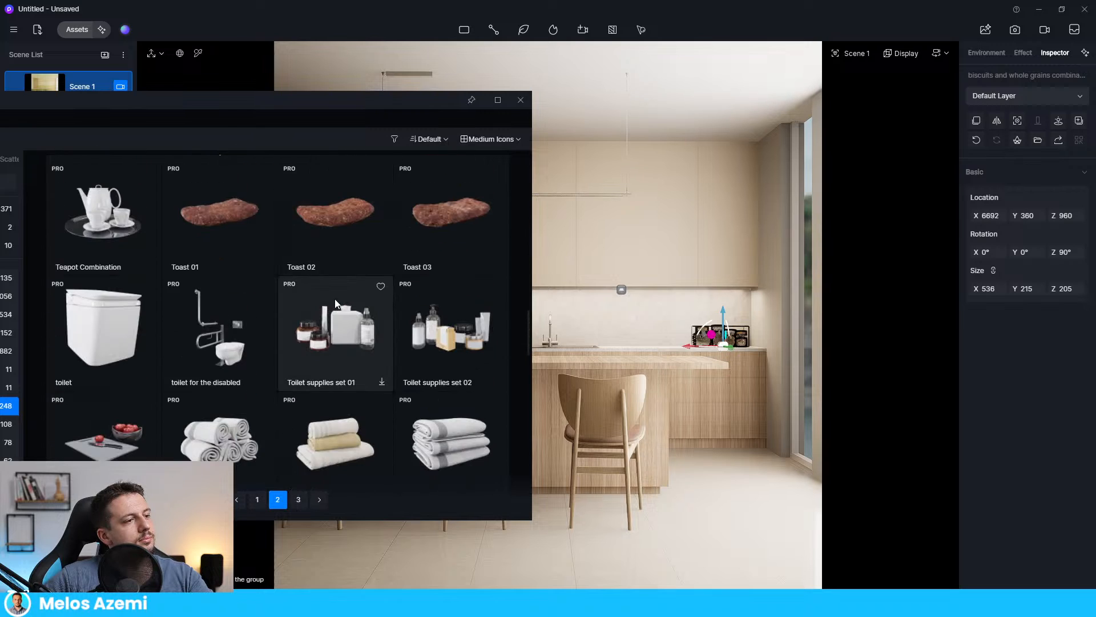
{"action": "scroll", "coordinate": [334, 299], "scroll_direction": "down", "scroll_amount": 15}
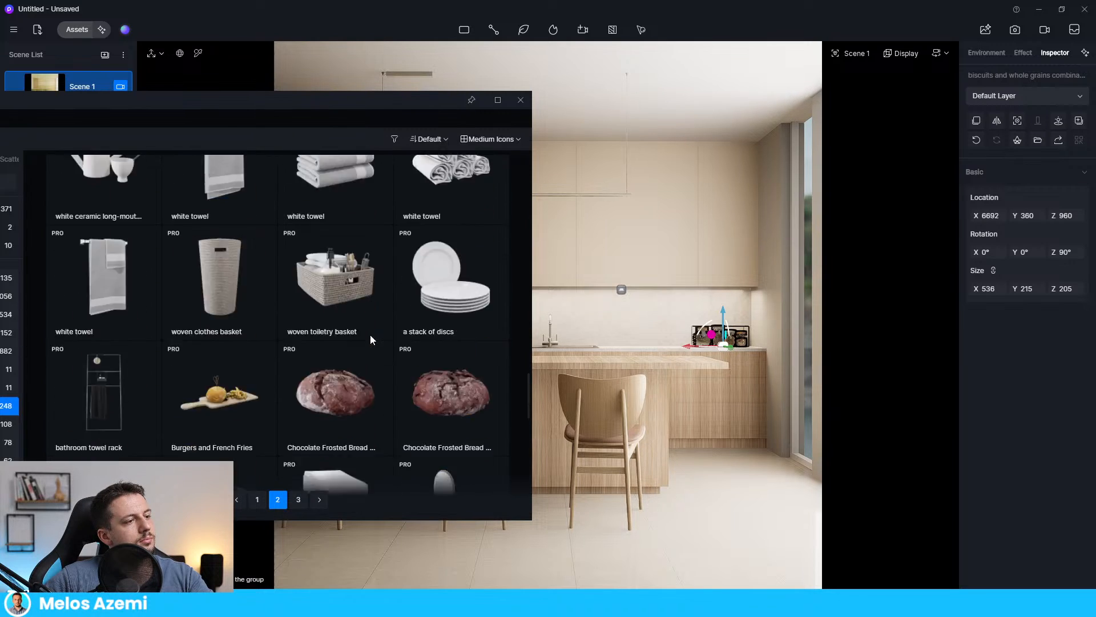
{"action": "scroll", "coordinate": [375, 342], "scroll_direction": "down", "scroll_amount": 4}
{"action": "scroll", "coordinate": [375, 341], "scroll_direction": "up", "scroll_amount": 8}
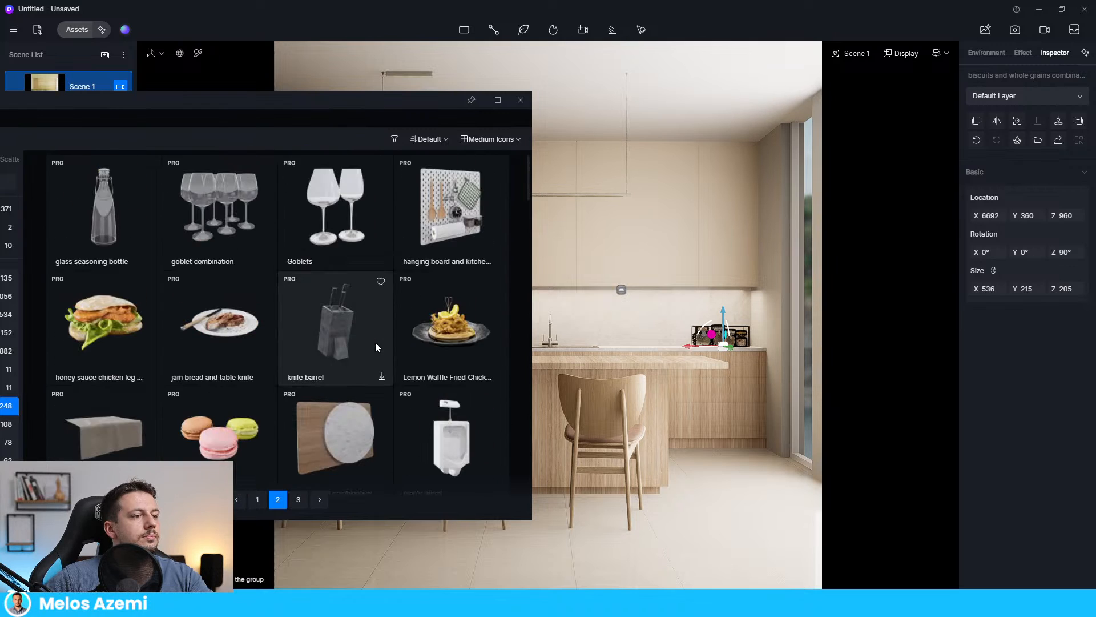
{"action": "scroll", "coordinate": [375, 341], "scroll_direction": "down", "scroll_amount": 6}
{"action": "scroll", "coordinate": [375, 341], "scroll_direction": "down", "scroll_amount": 4}
{"action": "scroll", "coordinate": [375, 341], "scroll_direction": "up", "scroll_amount": 4}
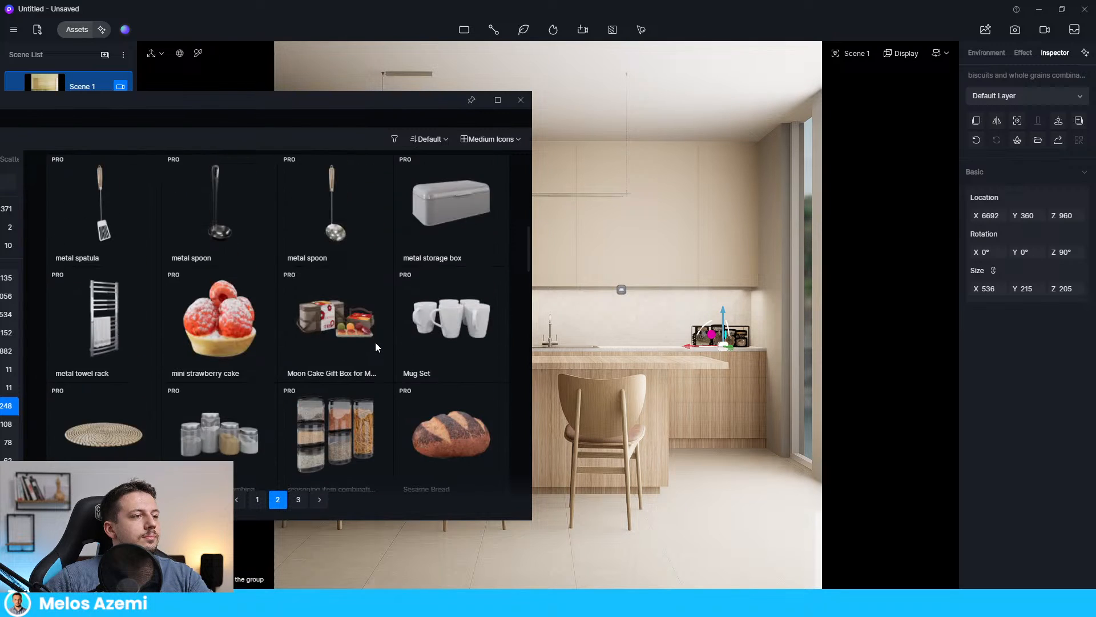
{"action": "scroll", "coordinate": [372, 354], "scroll_direction": "down", "scroll_amount": 3}
{"action": "scroll", "coordinate": [373, 356], "scroll_direction": "down", "scroll_amount": 10}
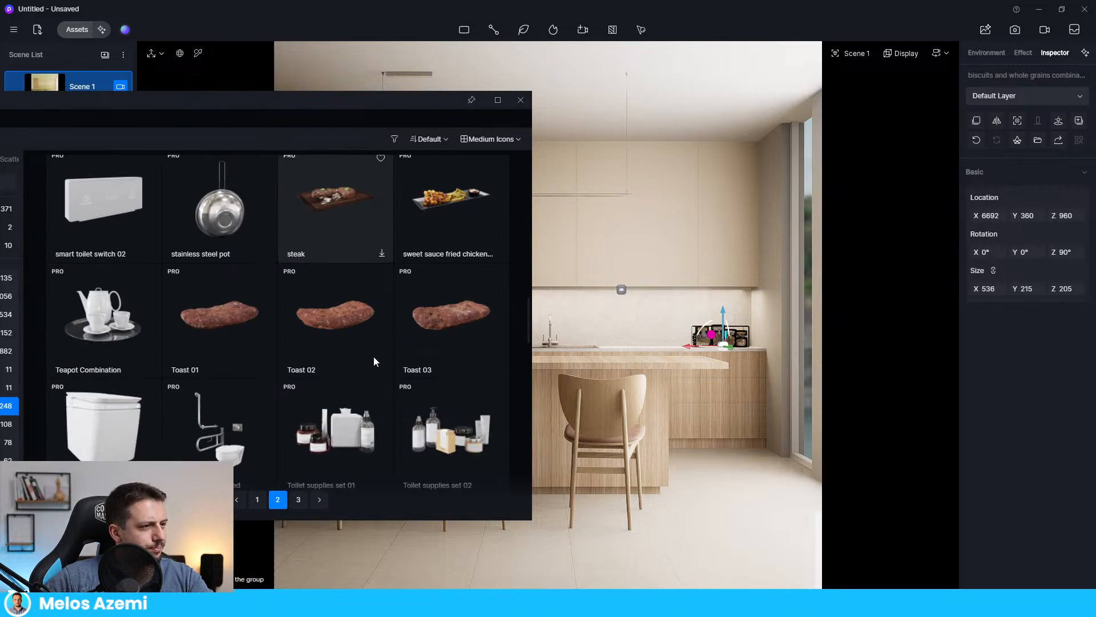
{"action": "scroll", "coordinate": [406, 325], "scroll_direction": "down", "scroll_amount": 13}
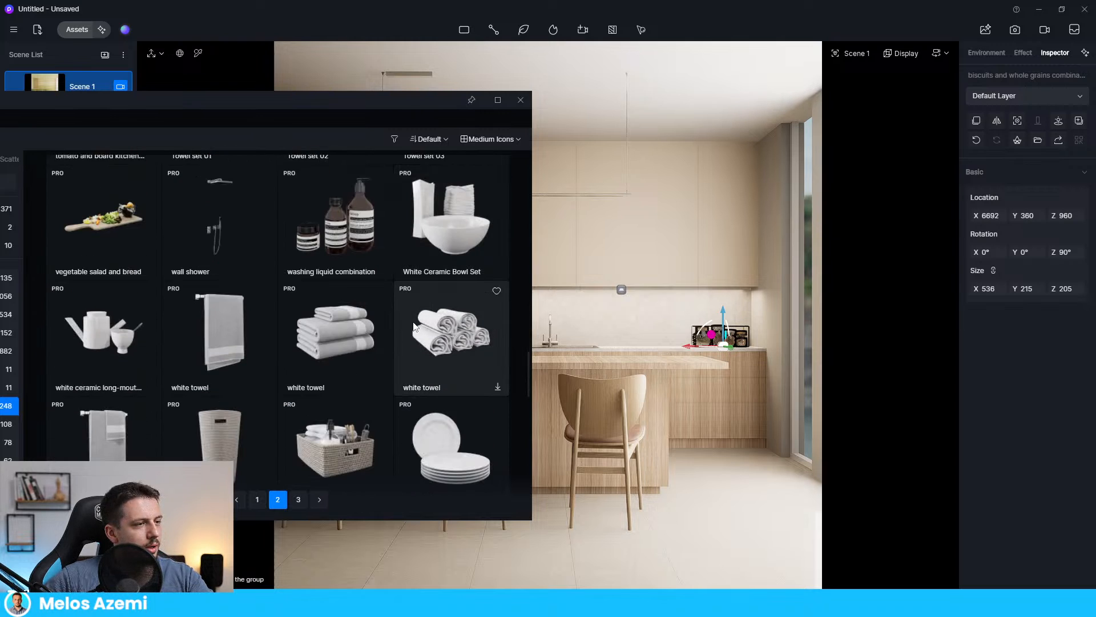
{"action": "scroll", "coordinate": [406, 325], "scroll_direction": "down", "scroll_amount": 12}
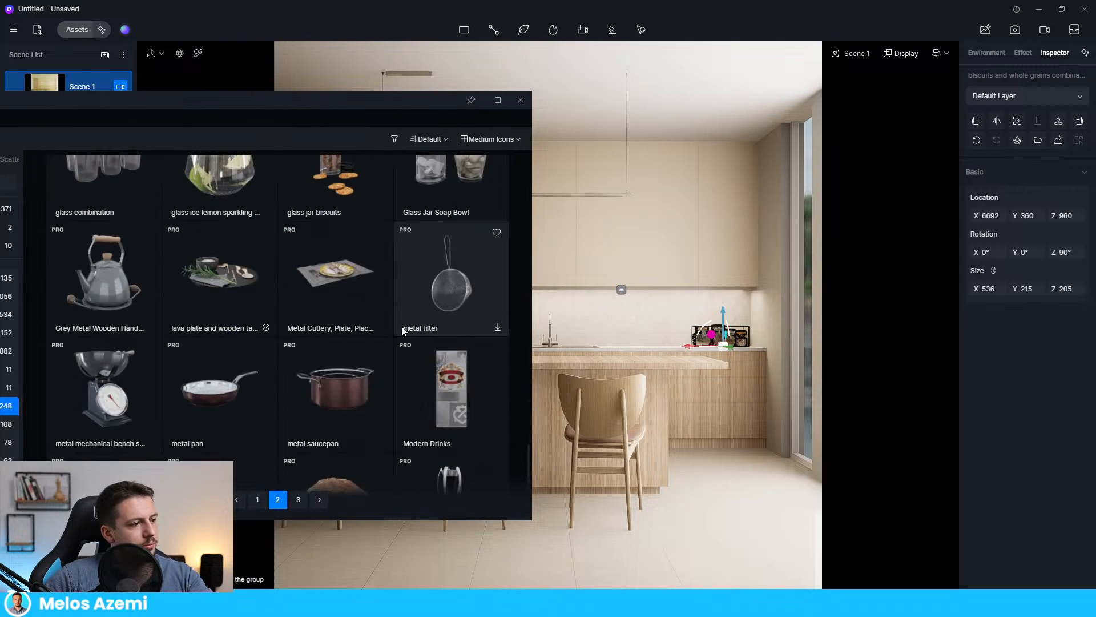
{"action": "scroll", "coordinate": [377, 309], "scroll_direction": "up", "scroll_amount": 5}
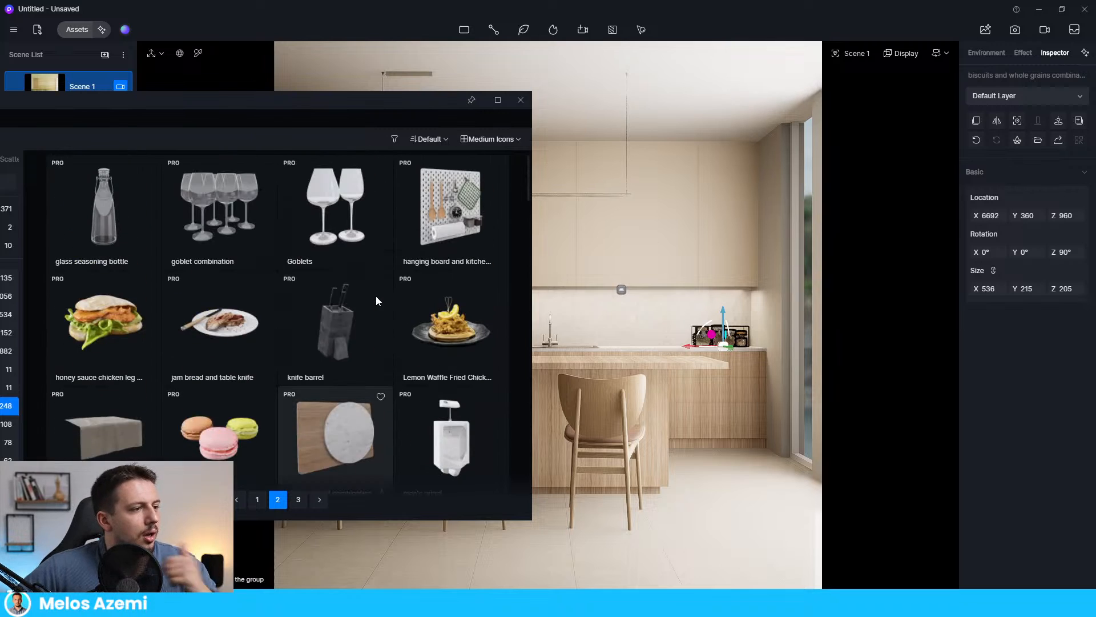
{"action": "scroll", "coordinate": [324, 341], "scroll_direction": "down", "scroll_amount": 8}
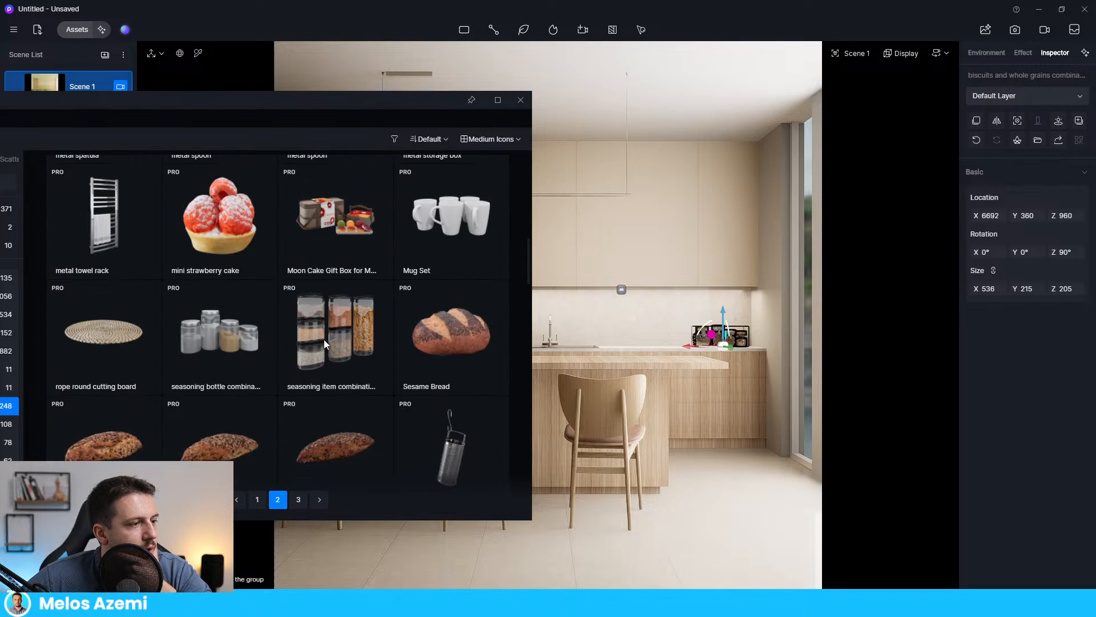
{"action": "scroll", "coordinate": [324, 340], "scroll_direction": "down", "scroll_amount": 3}
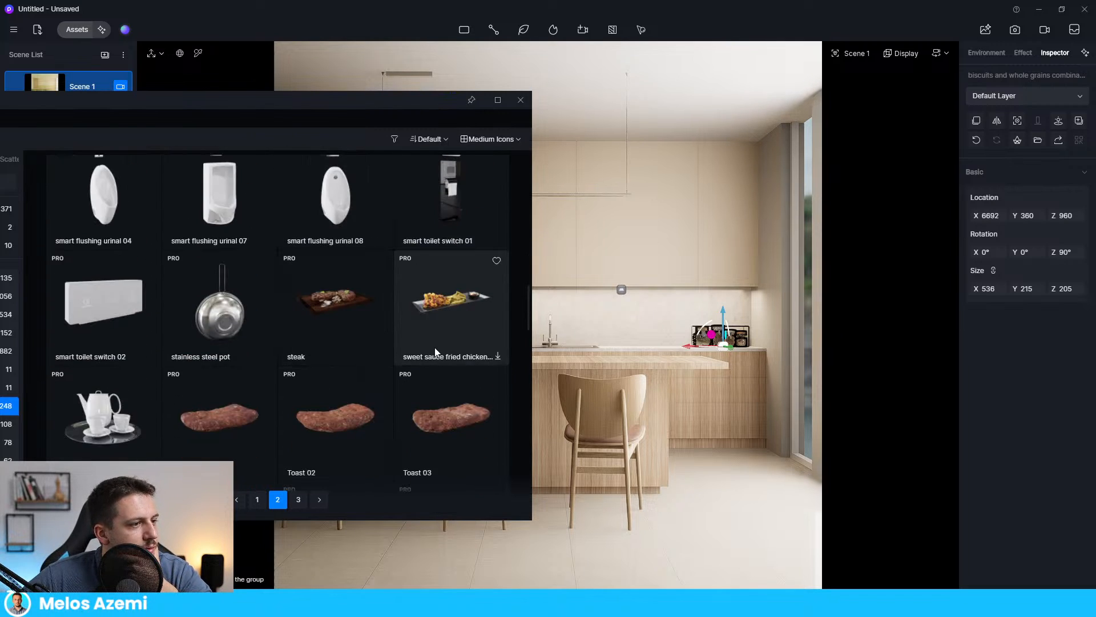
{"action": "scroll", "coordinate": [351, 345], "scroll_direction": "down", "scroll_amount": 2}
{"action": "scroll", "coordinate": [351, 345], "scroll_direction": "down", "scroll_amount": 10}
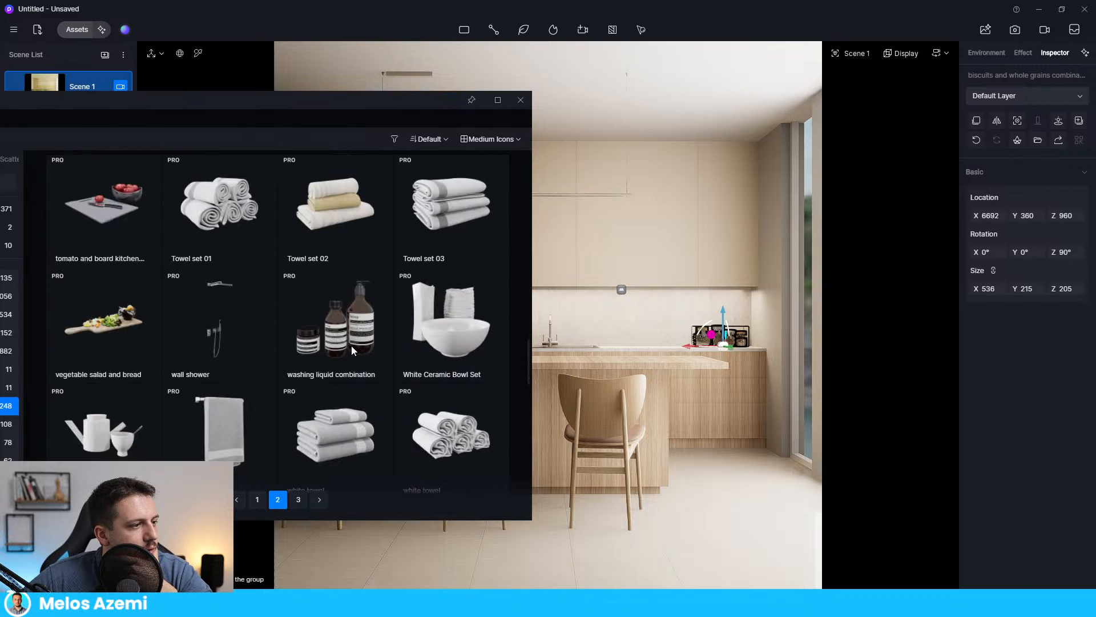
- Place the lava plate and wooden tableware on the island countertop beside the vase at about X 4009, Y 2869
{"action": "scroll", "coordinate": [351, 345], "scroll_direction": "down", "scroll_amount": 7}
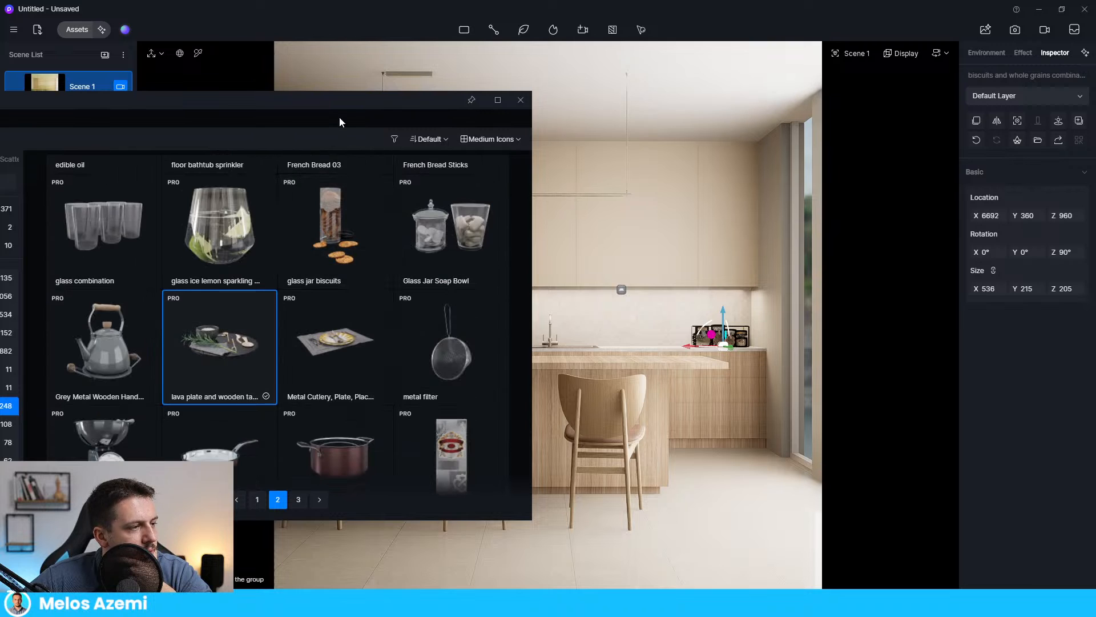
{"action": "left_click_drag", "start_coordinate": [339, 116], "coordinate": [194, 315]}
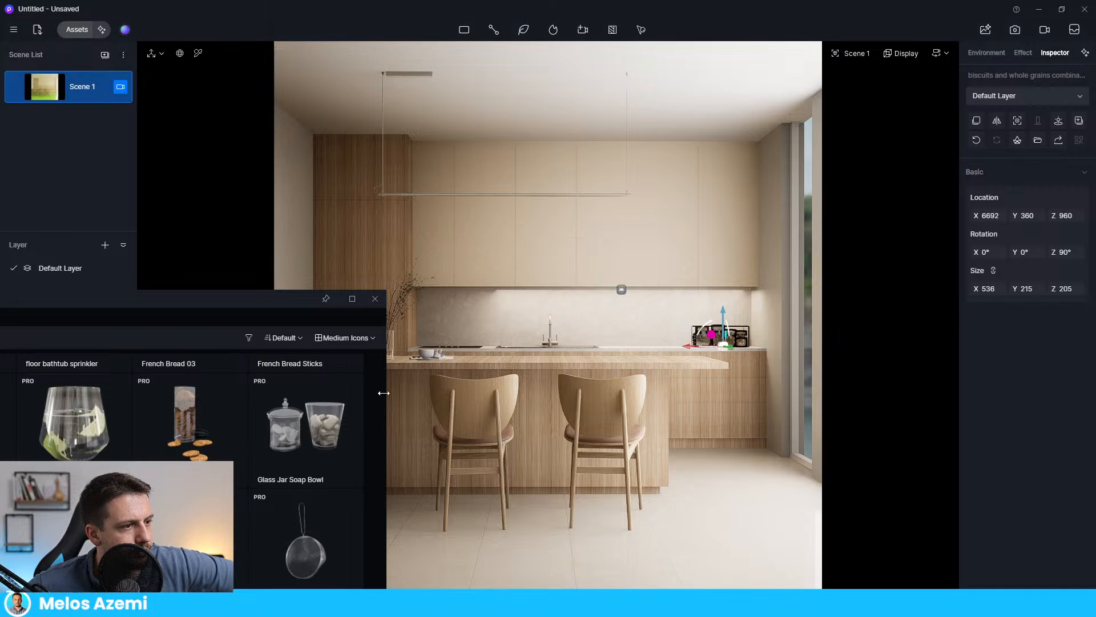
{"action": "left_click_drag", "start_coordinate": [303, 298], "coordinate": [174, 219]}
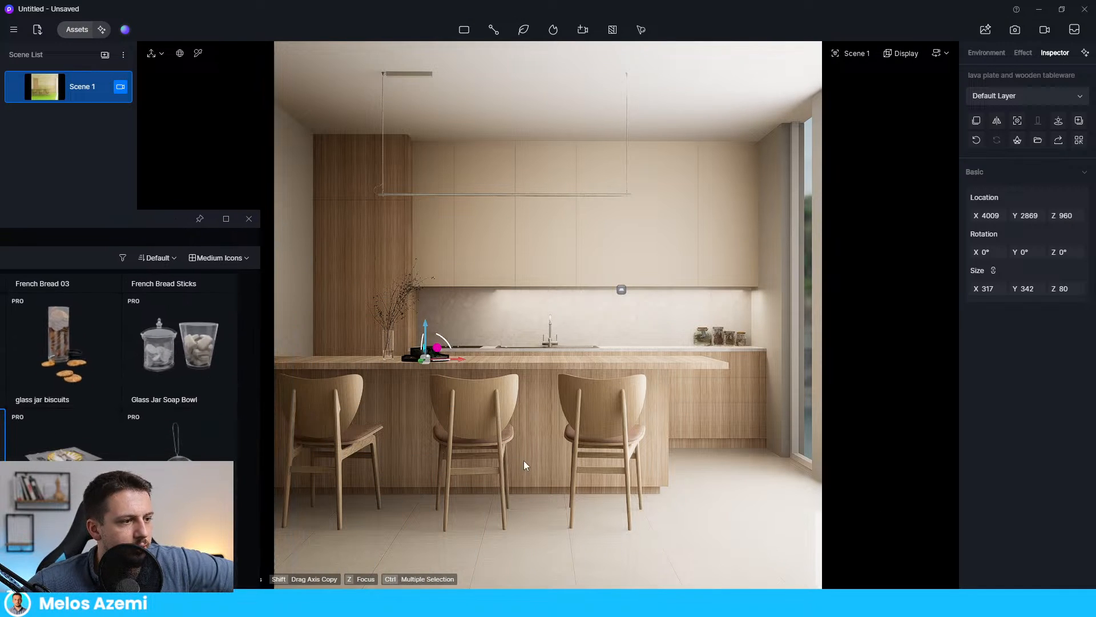
- Pick the chairs' upholstery material m_Texture 1.jpeg and change its material template to Cloth
{"action": "left_click", "coordinate": [198, 54]}
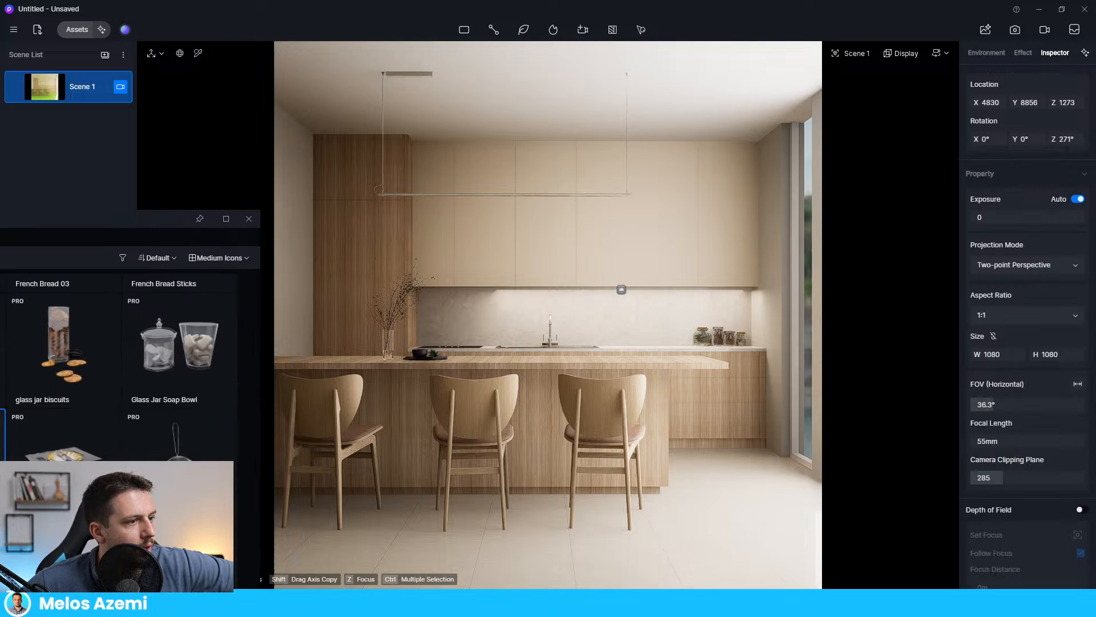
{"action": "left_click", "coordinate": [601, 406]}
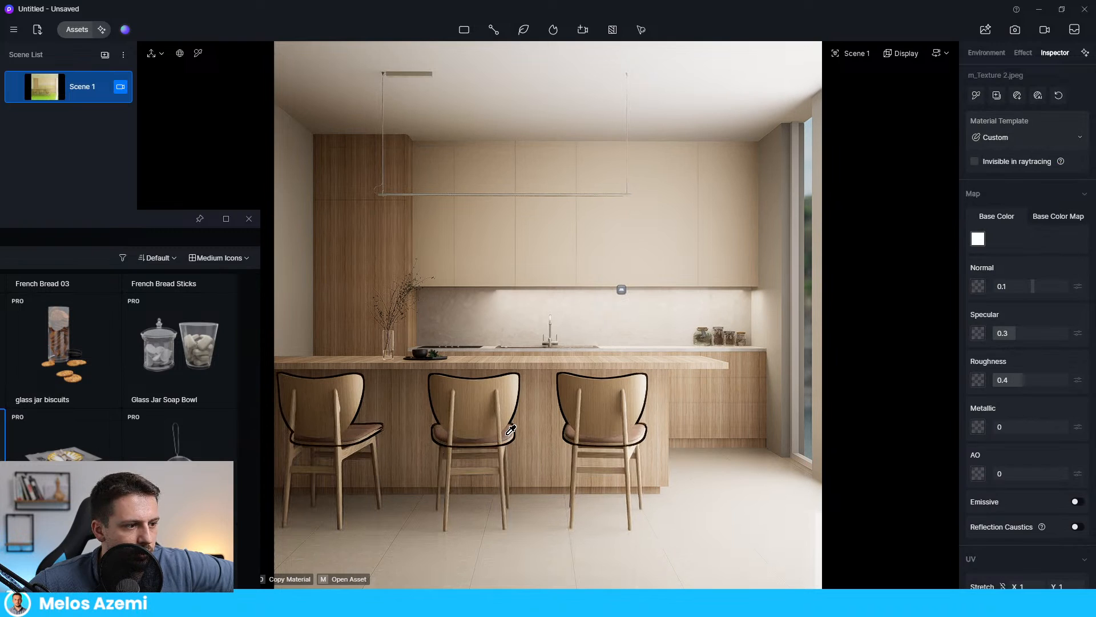
{"action": "left_click", "coordinate": [376, 425]}
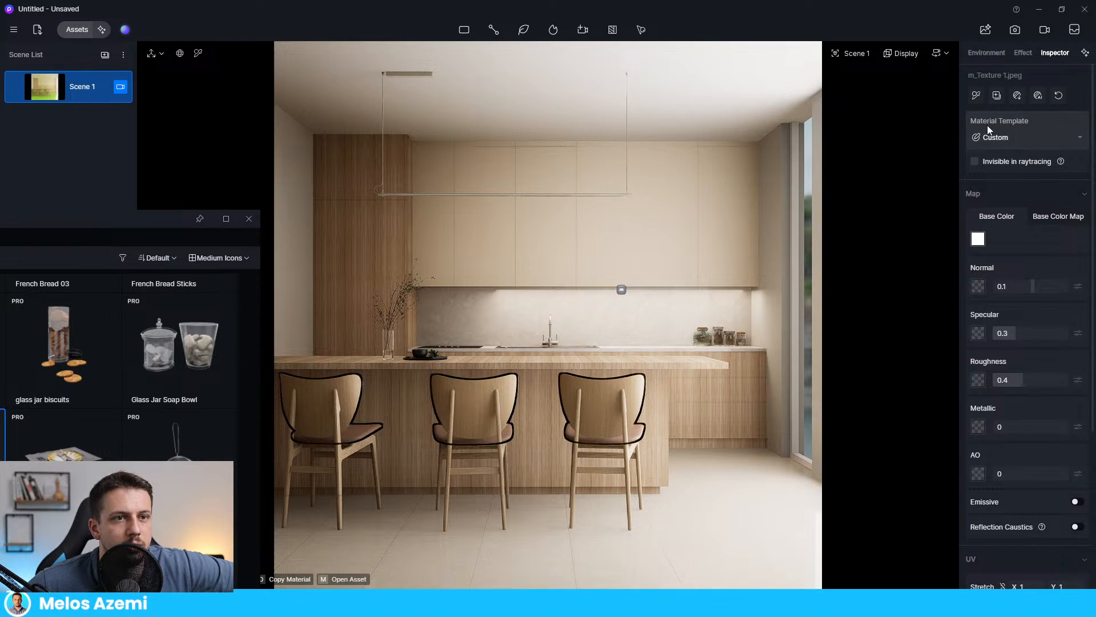
{"action": "left_click", "coordinate": [997, 137]}
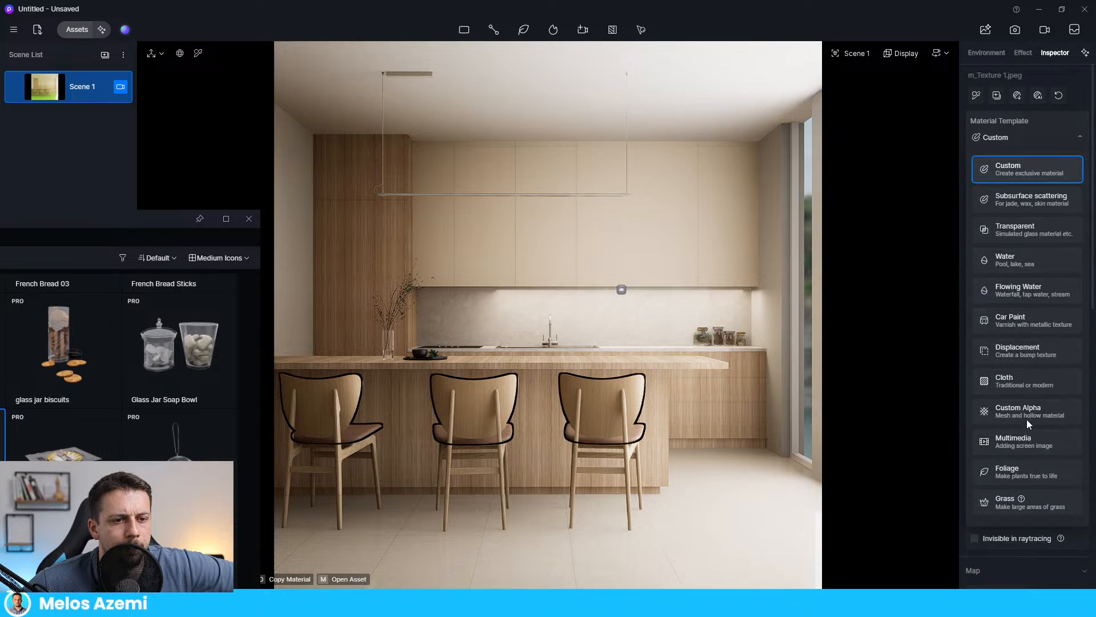
{"action": "left_click", "coordinate": [1033, 387]}
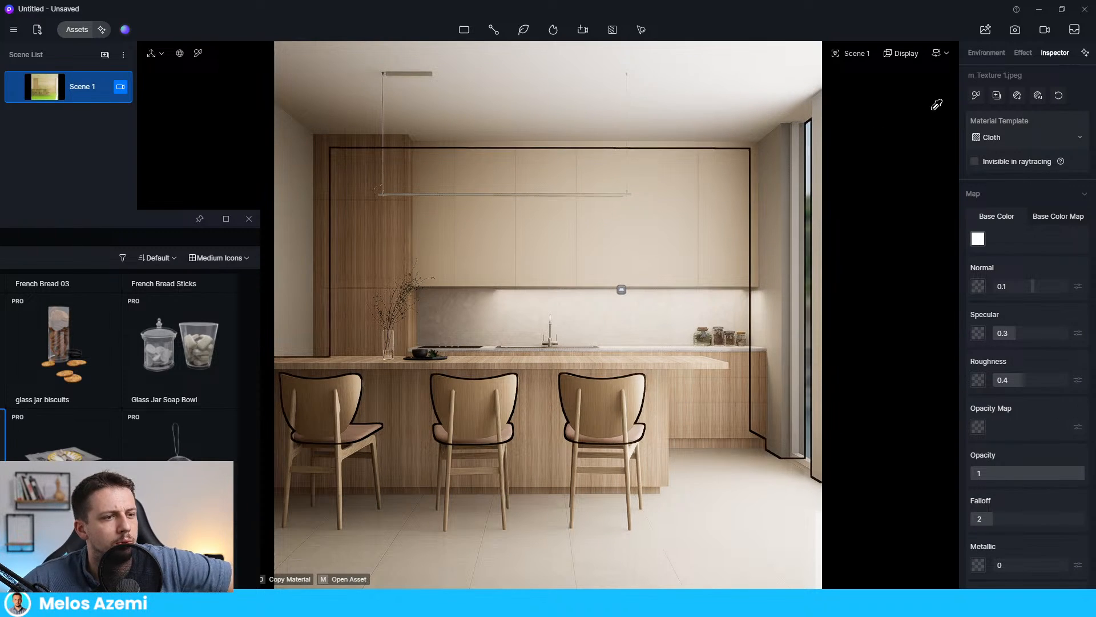
- Replace the texture maps of the Light Maple Wood material on the island and cabinets, and rotate its UV by 90°
{"action": "left_click", "coordinate": [466, 362]}
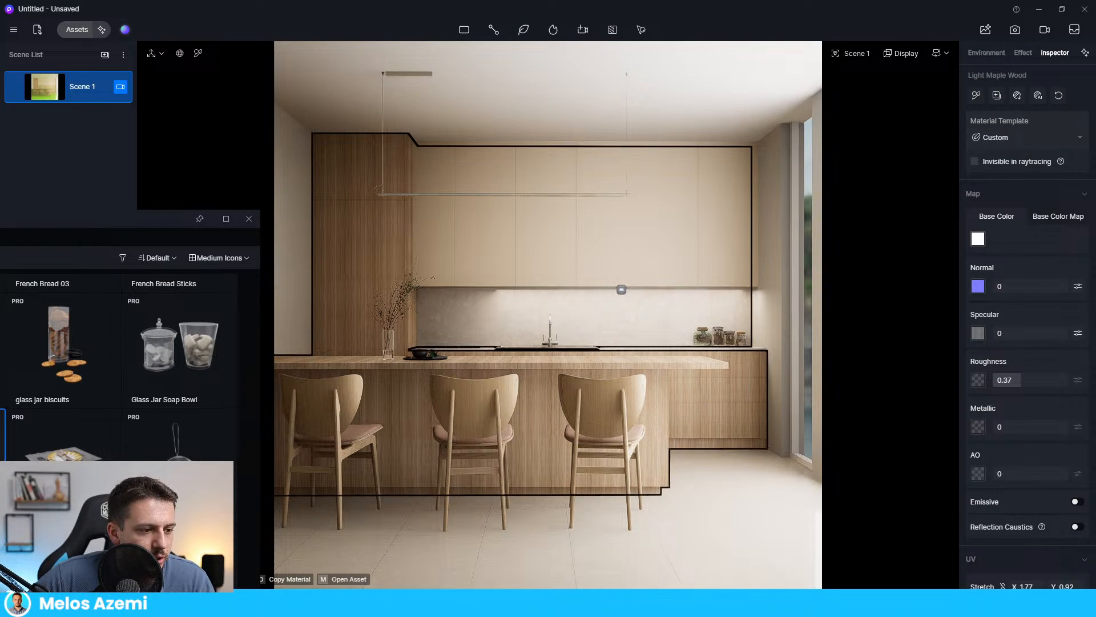
{"action": "mouse_move", "coordinate": [574, 603]}
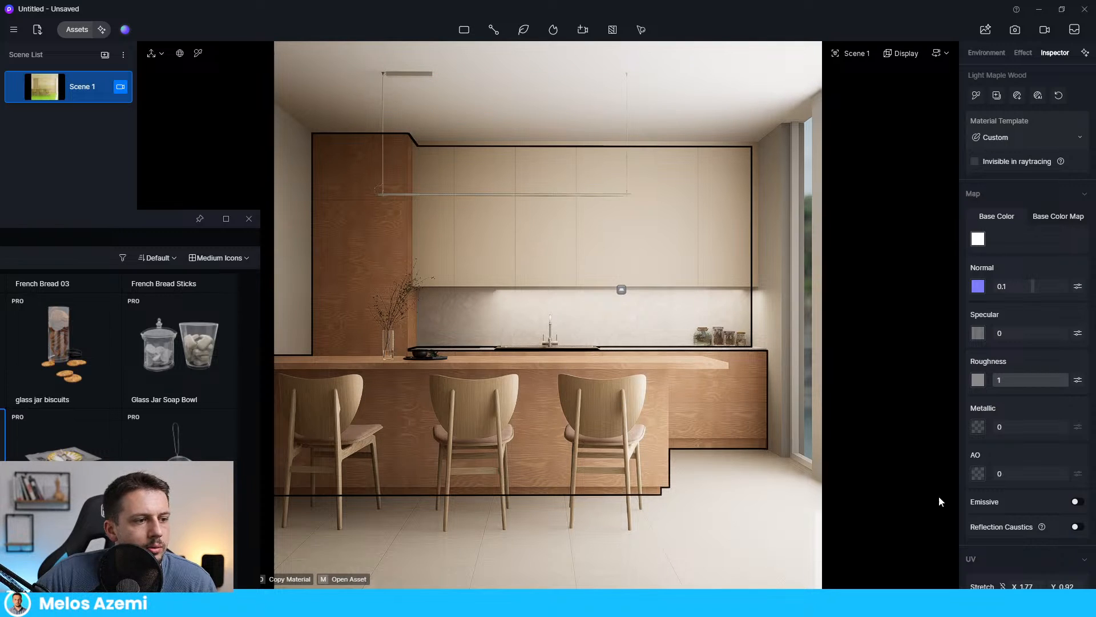
{"action": "scroll", "coordinate": [1033, 435], "scroll_direction": "down", "scroll_amount": 5}
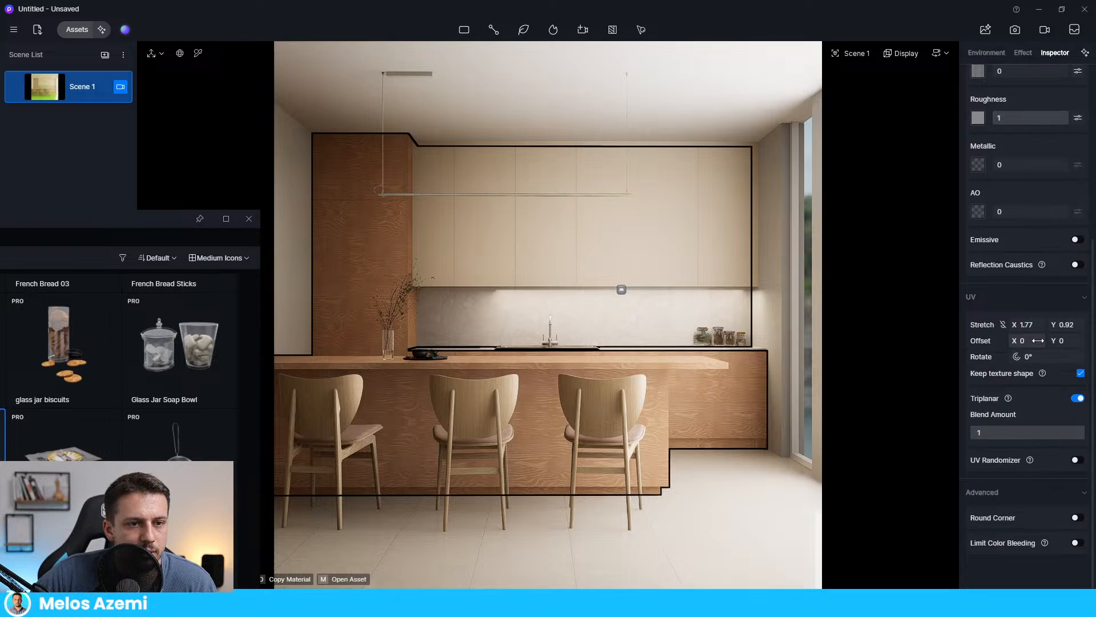
{"action": "left_click", "coordinate": [1041, 357]}
{"action": "type", "text": "90"}
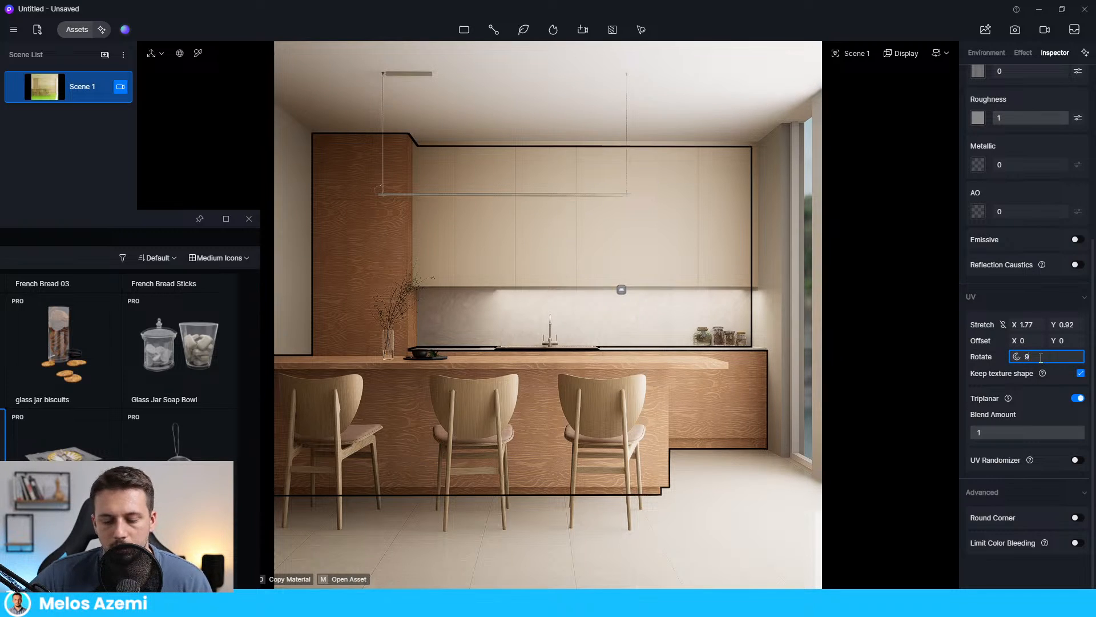
{"action": "key", "text": "Return"}
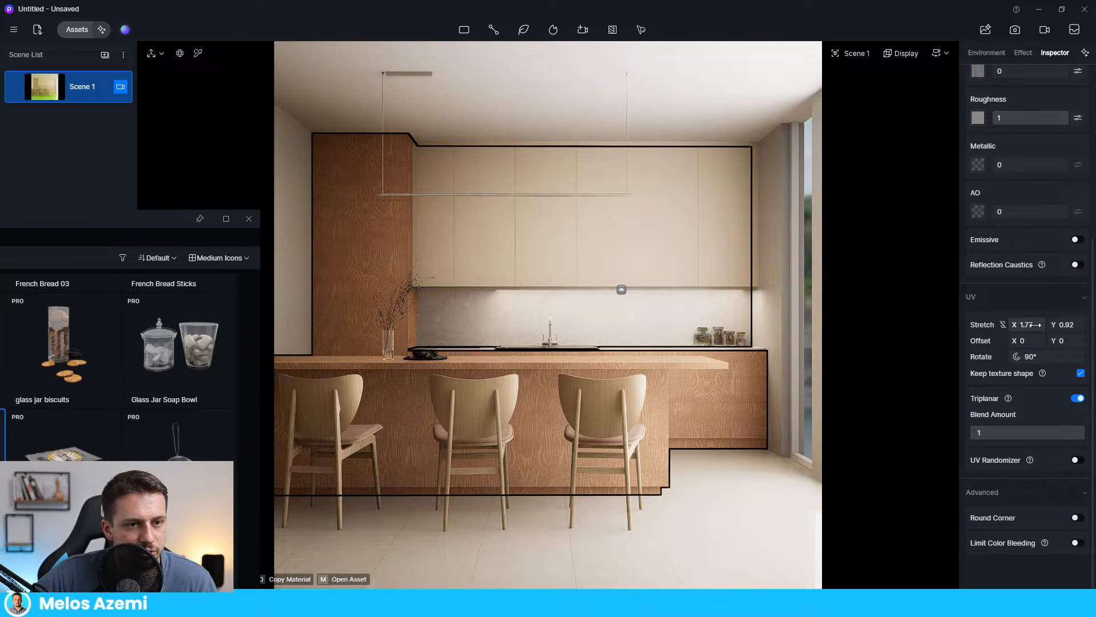
- Turn off Triplanar for the Light Maple Wood material and set its UV stretch to X 1 and Y 1
{"action": "left_click_drag", "start_coordinate": [998, 333], "coordinate": [1095, 331]}
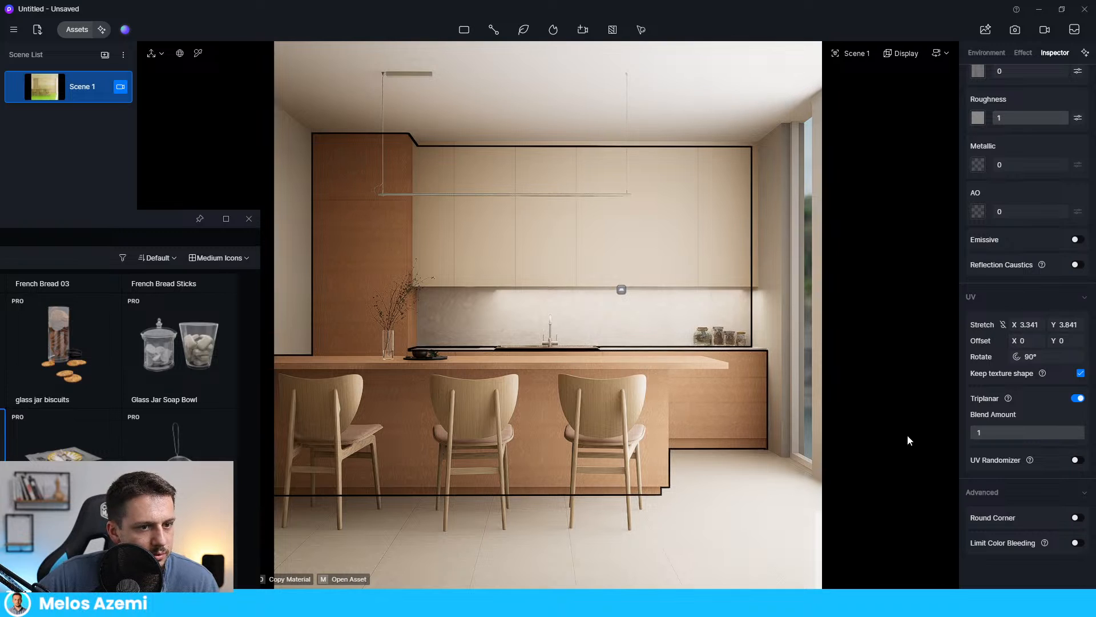
{"action": "left_click", "coordinate": [1077, 398]}
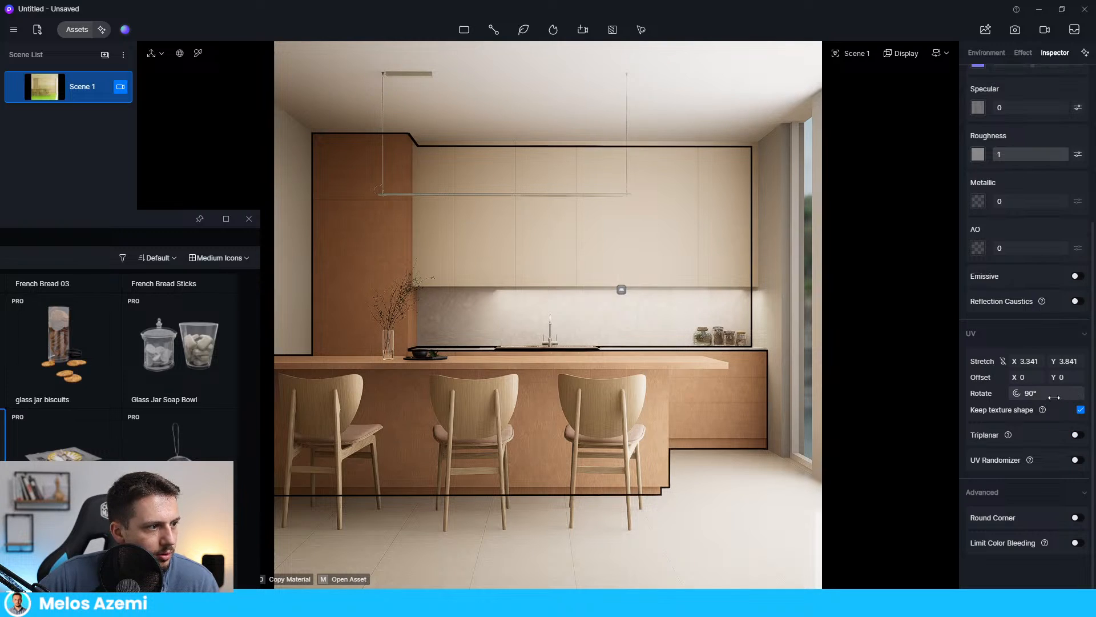
{"action": "left_click", "coordinate": [1030, 362]}
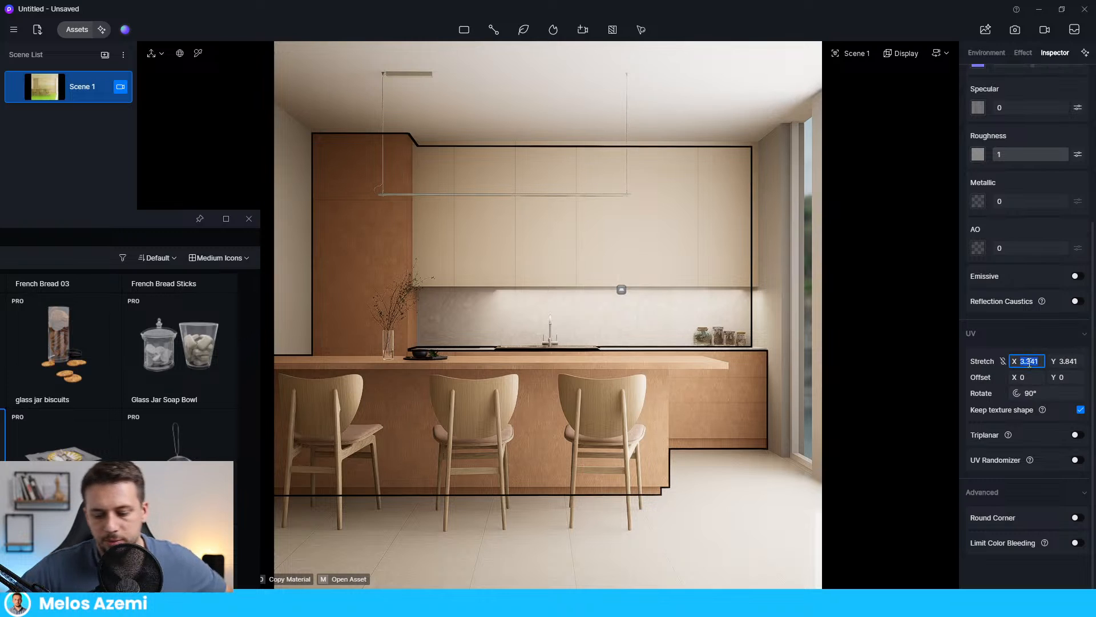
{"action": "type", "text": "1"}
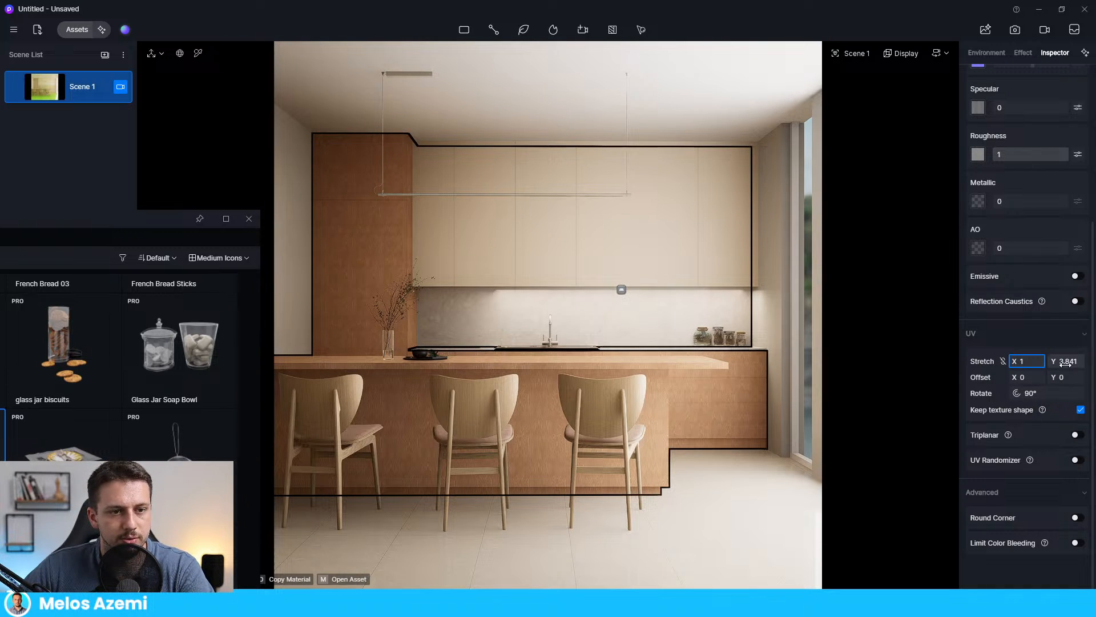
{"action": "left_click", "coordinate": [1066, 364]}
{"action": "type", "text": "2"}
{"action": "left_click", "coordinate": [1063, 337]}
{"action": "left_click", "coordinate": [1062, 461]}
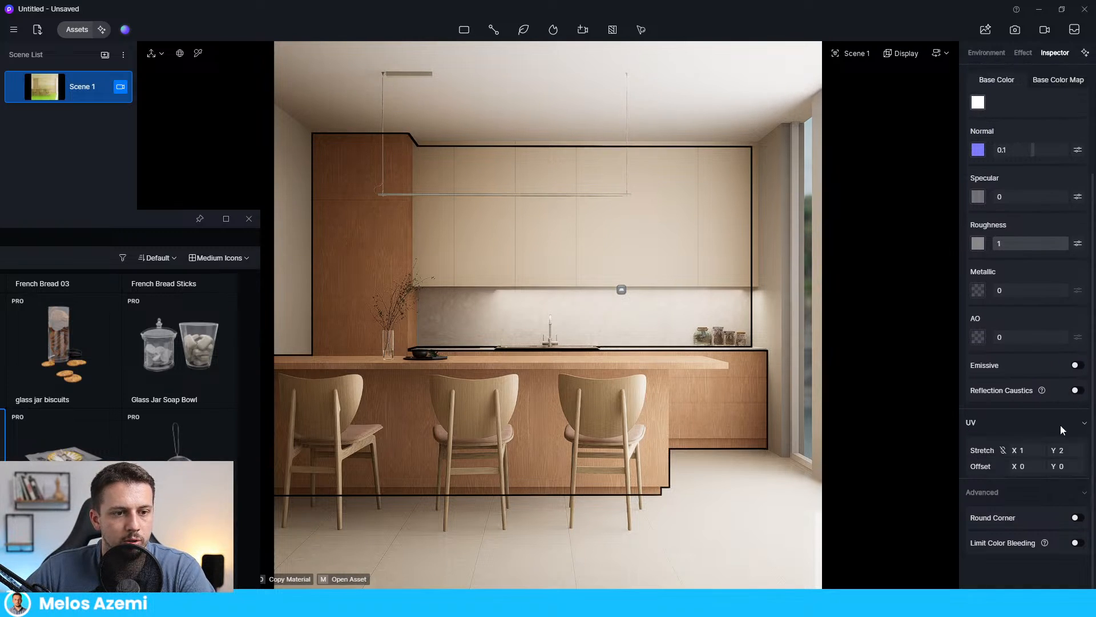
{"action": "left_click", "coordinate": [1066, 361]}
{"action": "left_click", "coordinate": [1055, 344]}
- Adjust the Light Maple Wood base color map to saturation -31 and brightness 2
{"action": "scroll", "coordinate": [1029, 285], "scroll_direction": "up", "scroll_amount": 3}
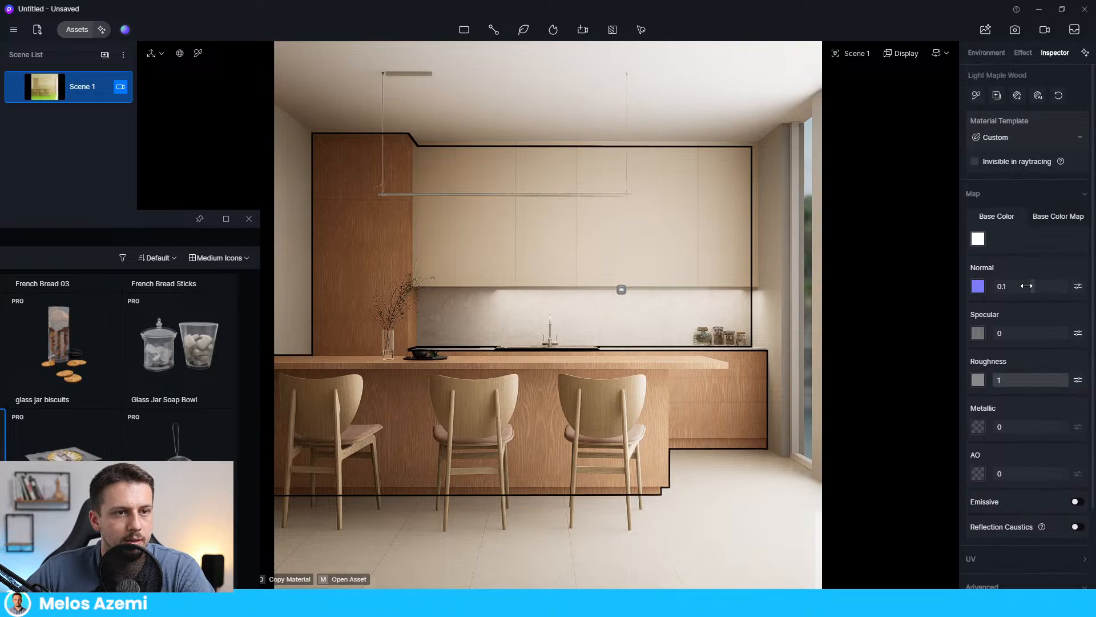
{"action": "left_click", "coordinate": [1036, 218]}
{"action": "left_click", "coordinate": [1078, 239]}
{"action": "left_click_drag", "start_coordinate": [1022, 378], "coordinate": [1008, 378]}
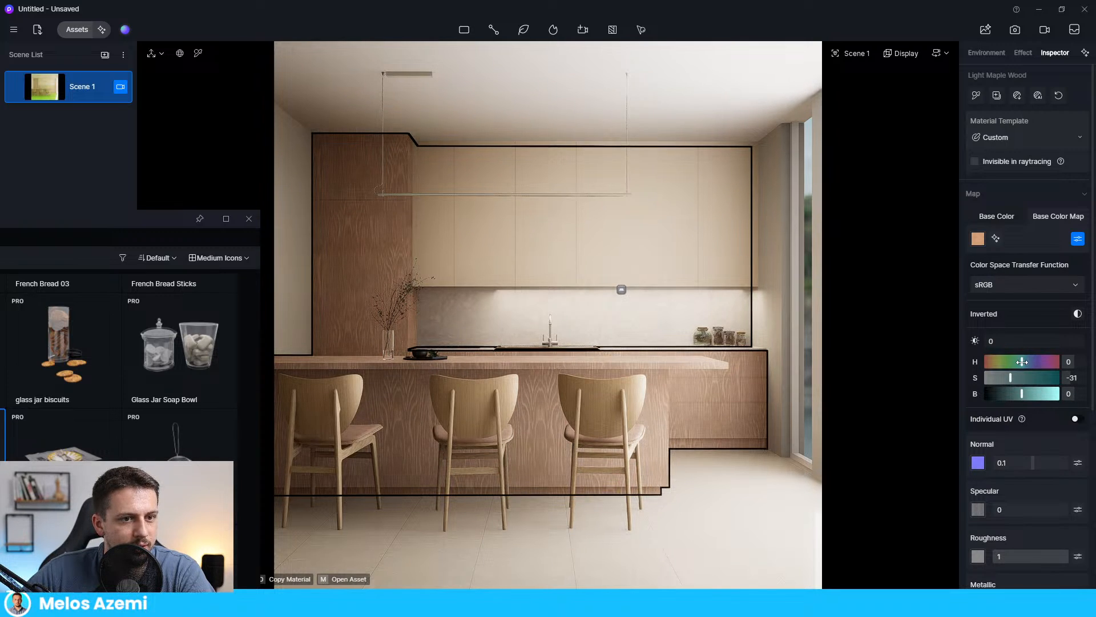
{"action": "left_click_drag", "start_coordinate": [1010, 378], "coordinate": [1026, 393]}
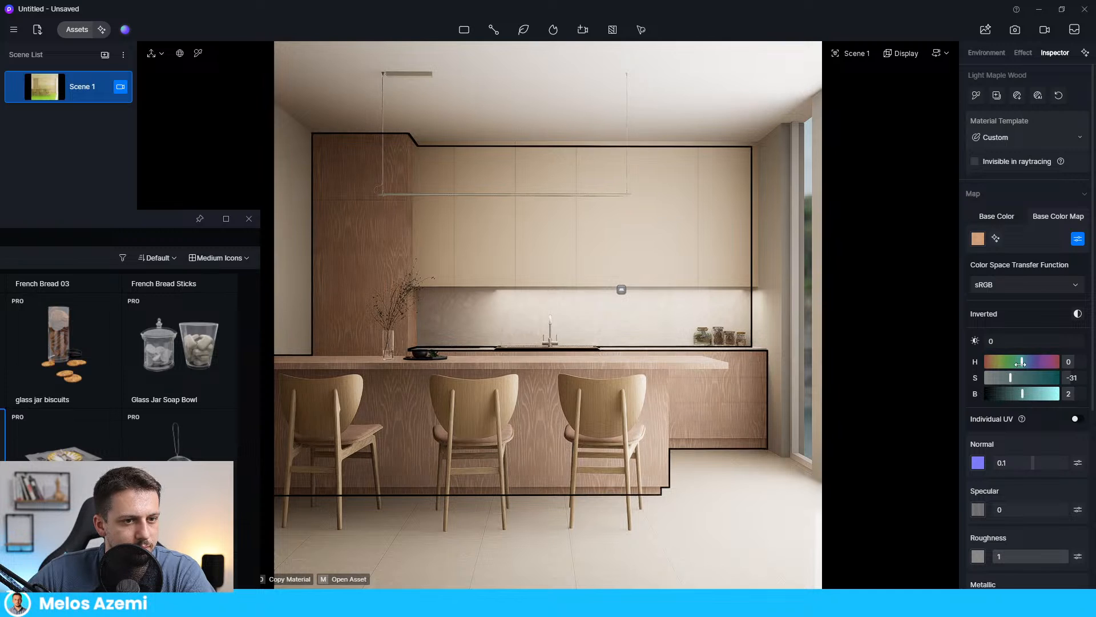
- Try shifting the hue of the Light Maple Wood base color map to about 42, and undo the change
{"action": "mouse_move", "coordinate": [1021, 363]}
{"action": "left_mouse_down"}
{"action": "mouse_move", "coordinate": [1006, 362]}
{"action": "mouse_move", "coordinate": [1031, 362]}
{"action": "left_mouse_up"}
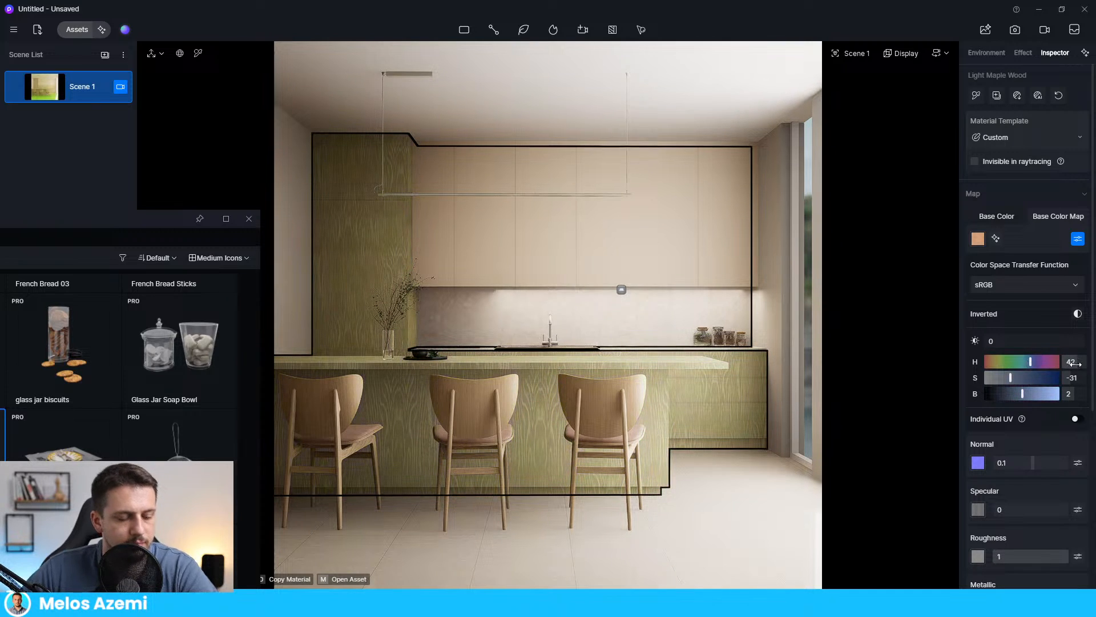
{"action": "key", "text": "ctrl+z"}
{"action": "key", "text": "ctrl+z"}
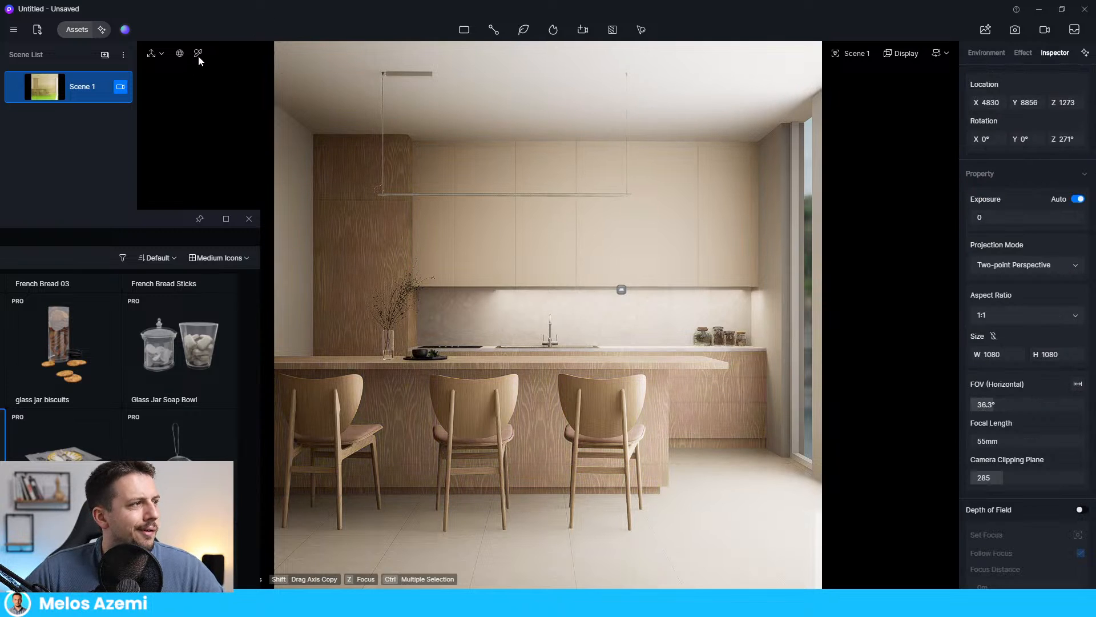
- Pick the Light Maple Wood material on the tall cabinet again and review its base color and base color map settings
{"action": "left_click", "coordinate": [199, 55]}
{"action": "left_click", "coordinate": [361, 217]}
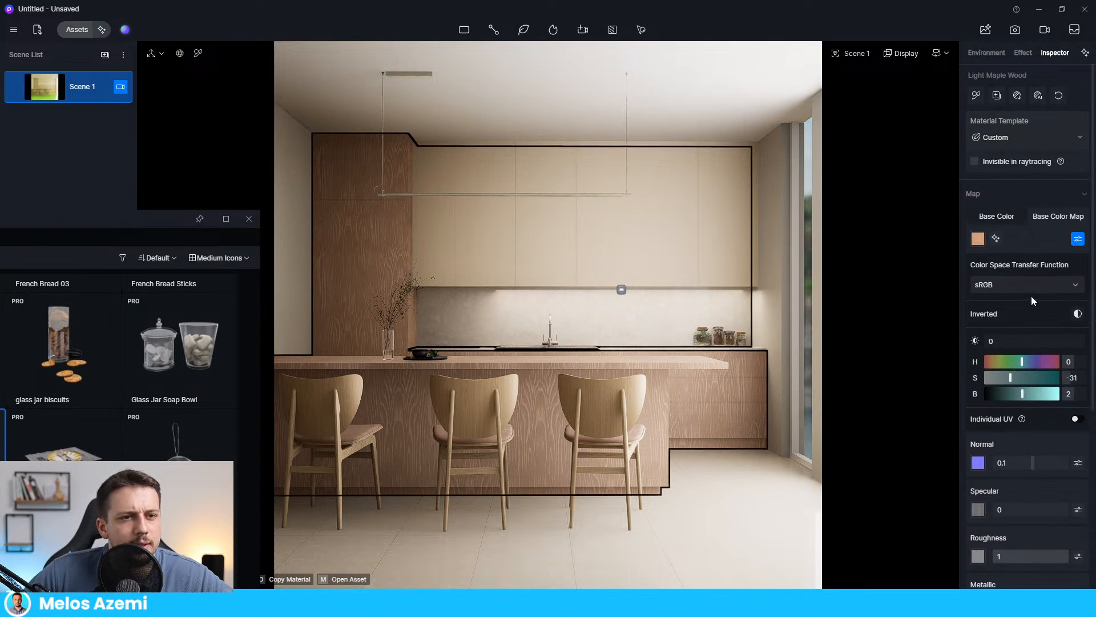
{"action": "left_click", "coordinate": [996, 216]}
{"action": "left_click", "coordinate": [977, 238]}
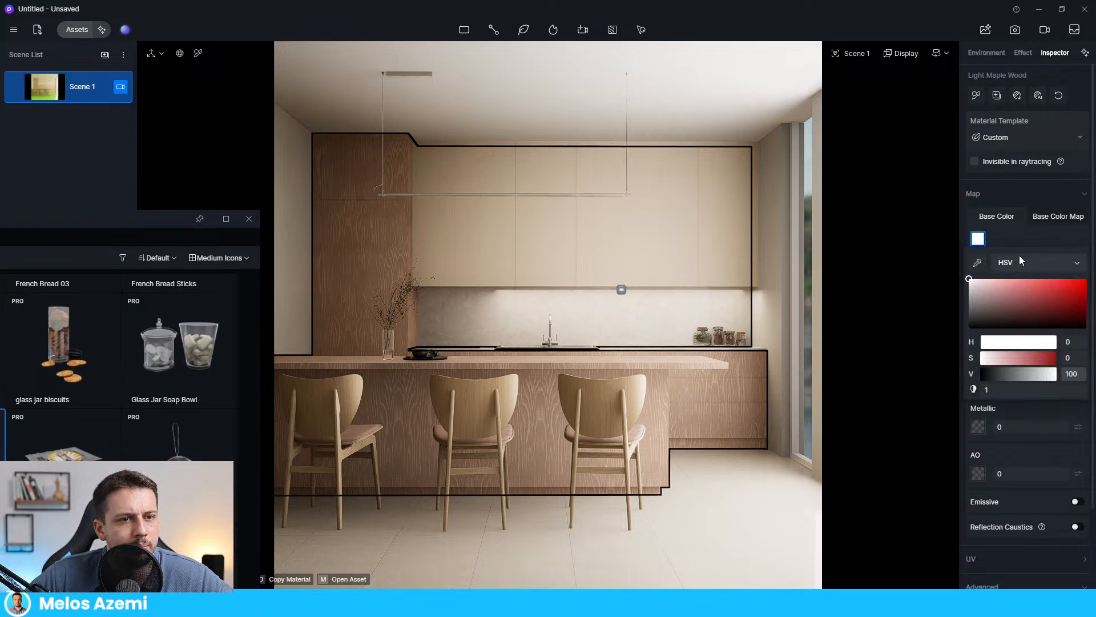
{"action": "left_click", "coordinate": [1049, 217]}
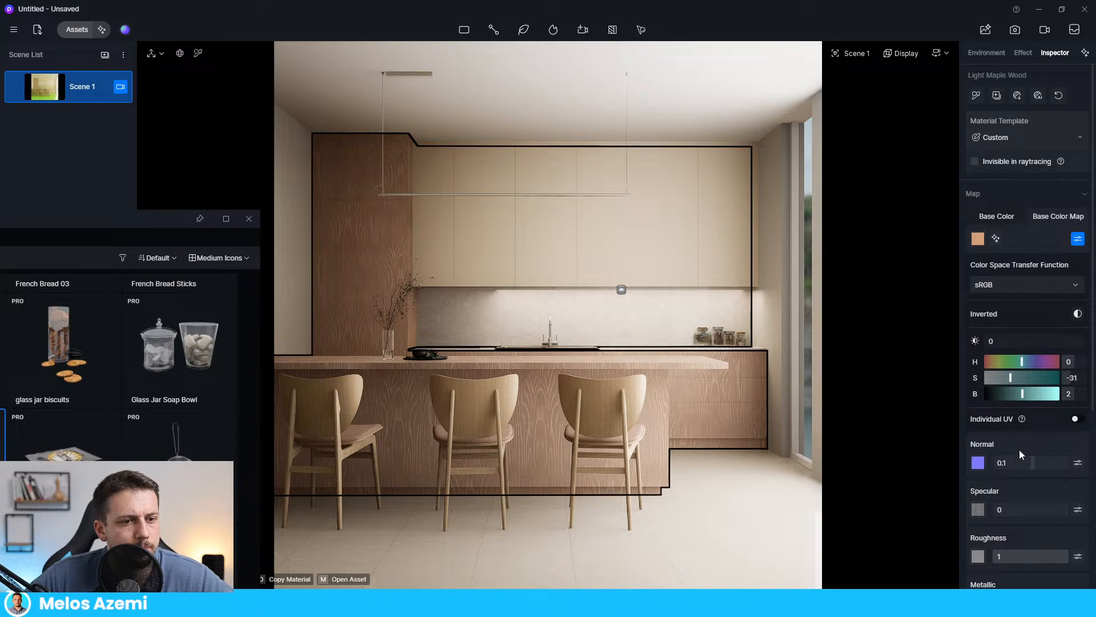
{"action": "scroll", "coordinate": [1017, 399], "scroll_direction": "down", "scroll_amount": 5}
{"action": "scroll", "coordinate": [1023, 375], "scroll_direction": "up", "scroll_amount": 5}
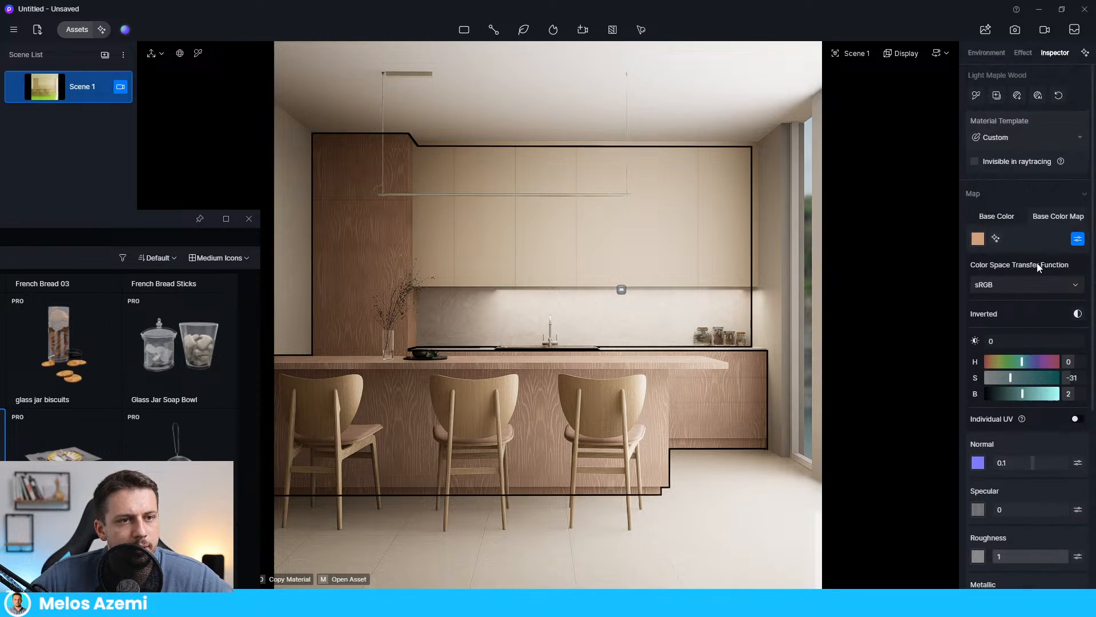
{"action": "left_click", "coordinate": [997, 217]}
- Link the X and Y UV stretch of the Light Maple Wood material and set both to 1.33
{"action": "scroll", "coordinate": [1037, 454], "scroll_direction": "down", "scroll_amount": 2}
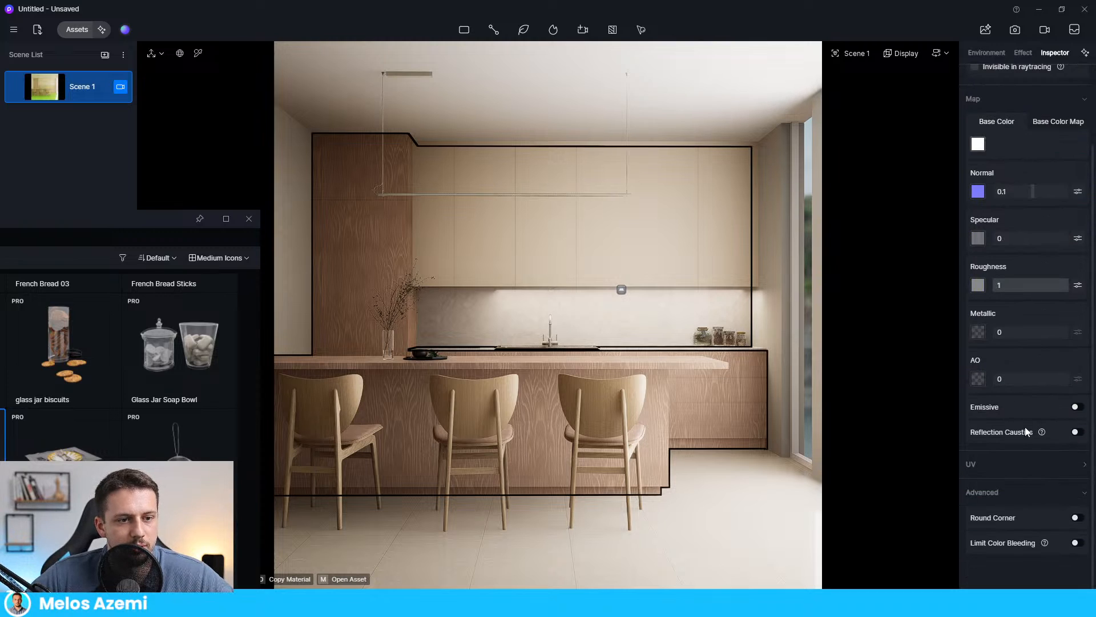
{"action": "left_click", "coordinate": [1062, 463]}
{"action": "scroll", "coordinate": [1022, 411], "scroll_direction": "down", "scroll_amount": 3}
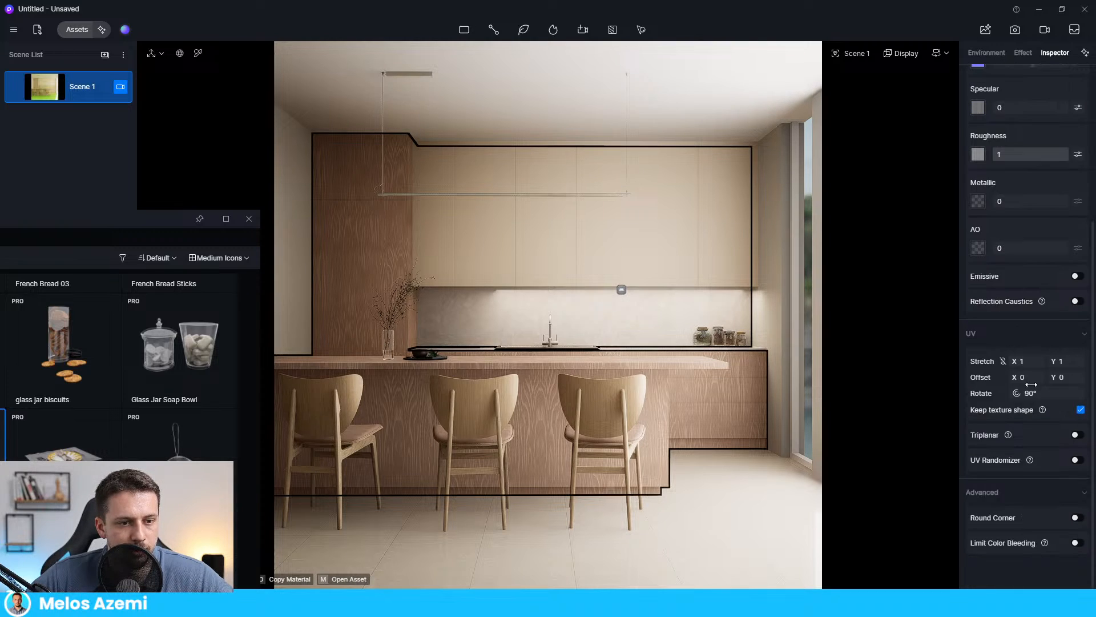
{"action": "left_click", "coordinate": [1003, 361]}
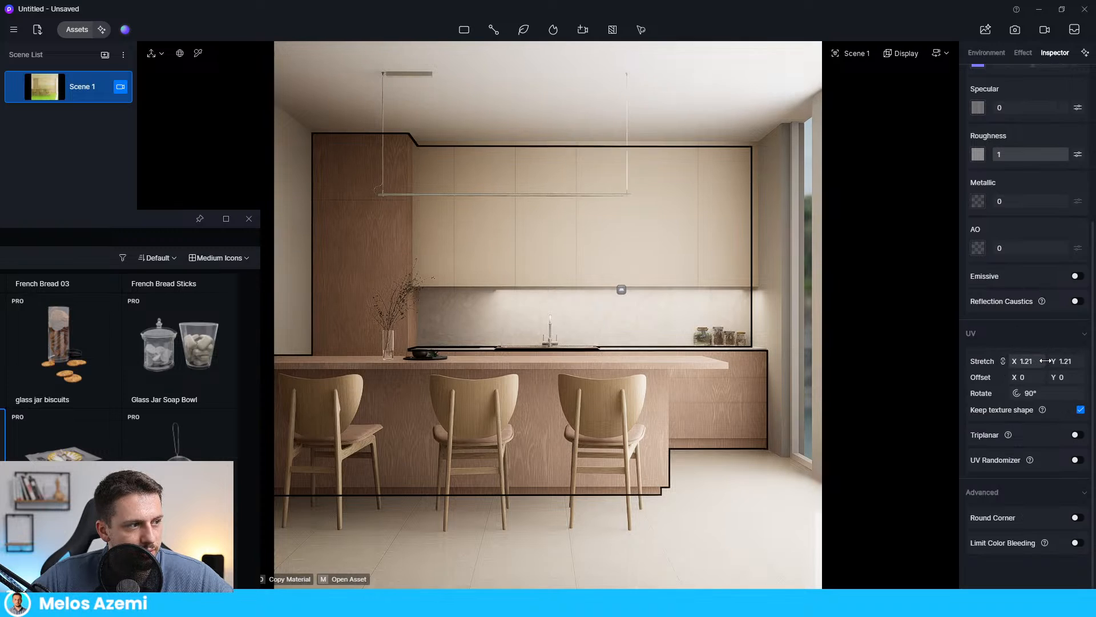
{"action": "left_click_drag", "start_coordinate": [1045, 361], "coordinate": [1049, 361]}
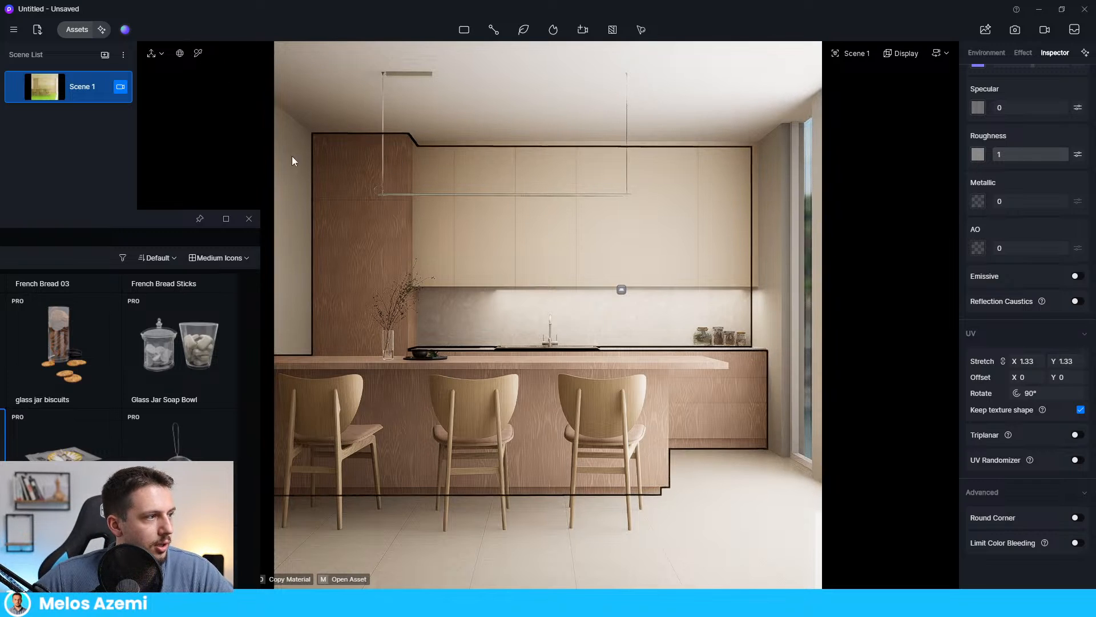
- Re-pick the tall cabinet's Light Maple Wood material and set its base color map to saturation -44 and brightness 14
{"action": "left_click", "coordinate": [198, 53]}
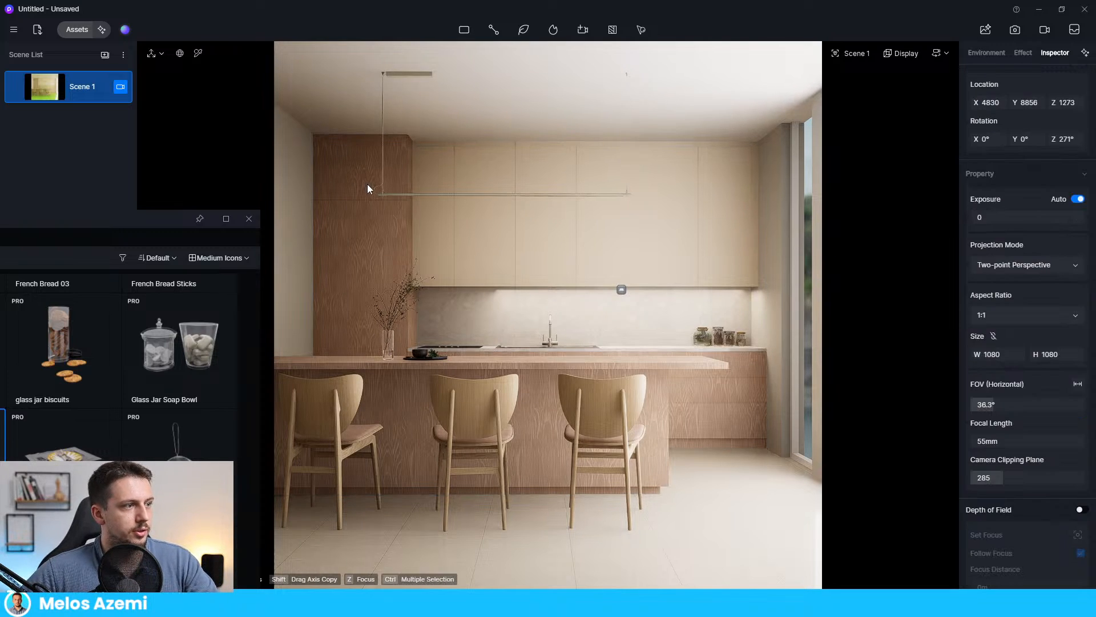
{"action": "left_click", "coordinate": [346, 170]}
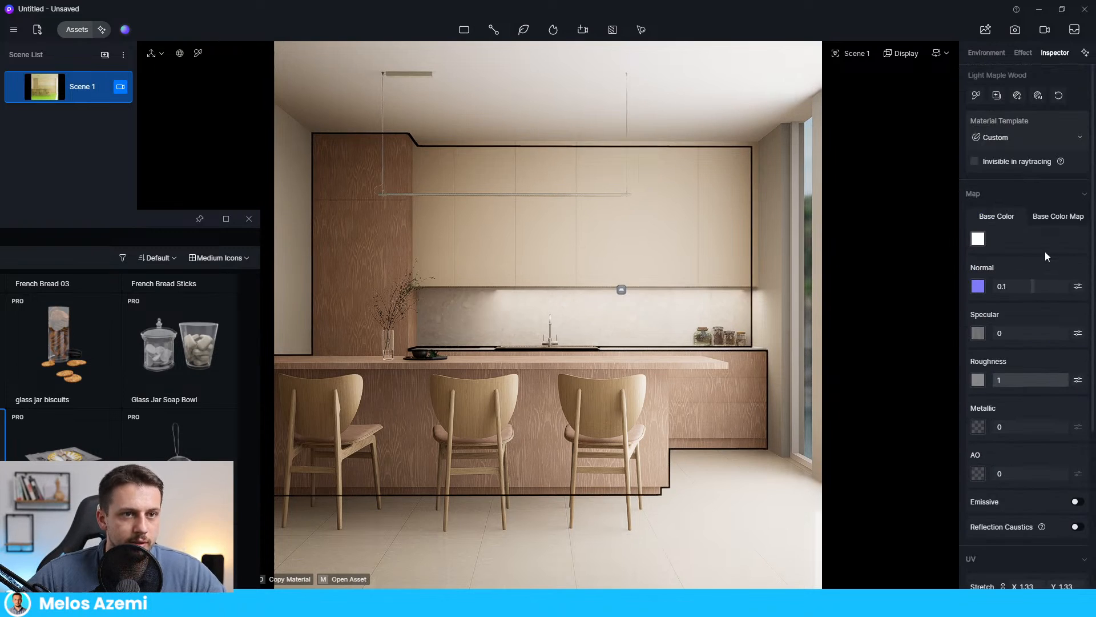
{"action": "left_click", "coordinate": [1057, 215]}
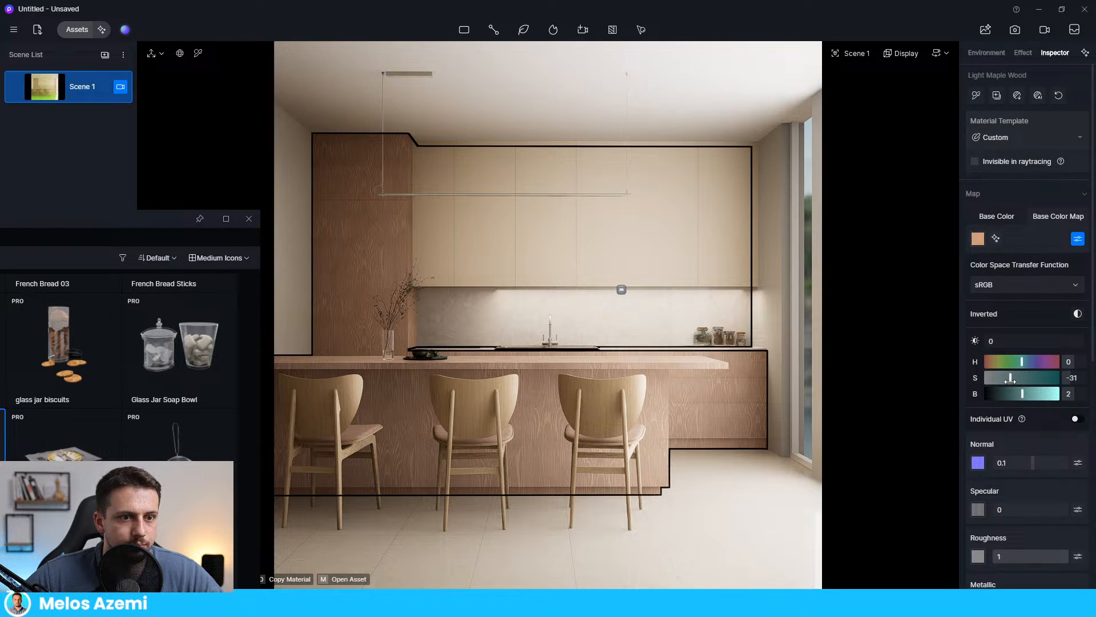
{"action": "left_click_drag", "start_coordinate": [1011, 379], "coordinate": [1006, 378]}
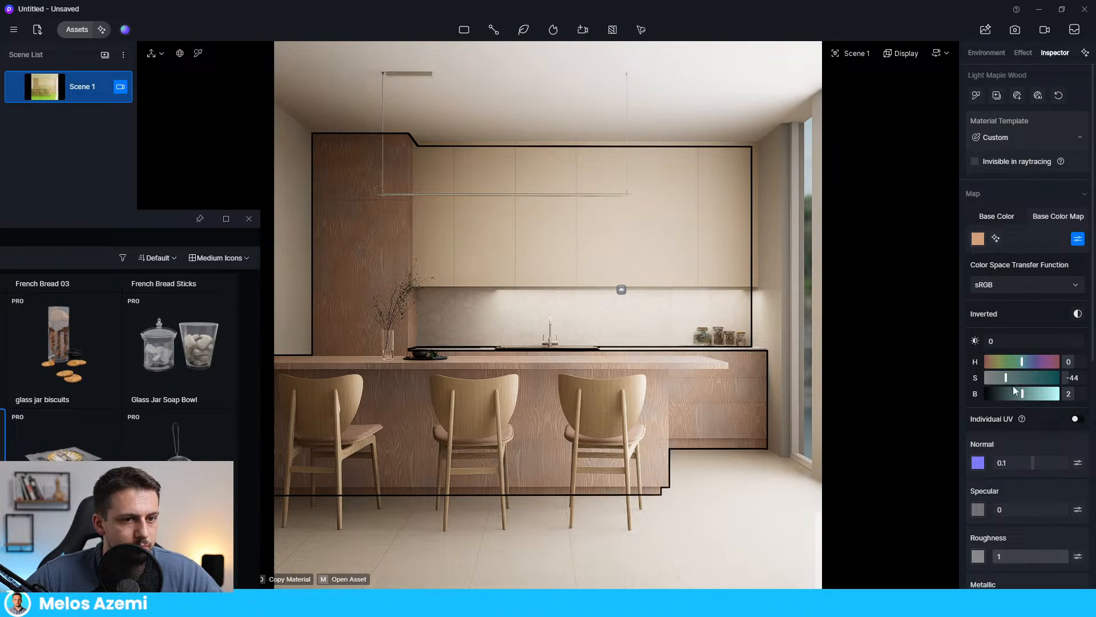
{"action": "left_click", "coordinate": [1026, 394]}
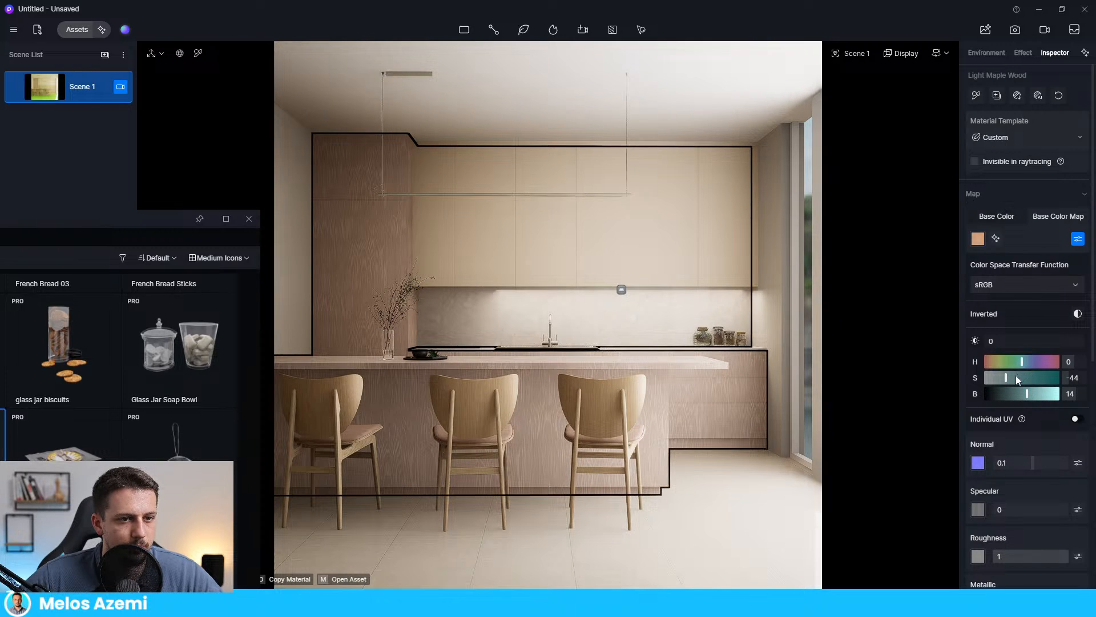
- Switch the Light Maple Wood base color picker to HEX and tint the material warm cream ffe9c7
{"action": "left_click", "coordinate": [996, 237]}
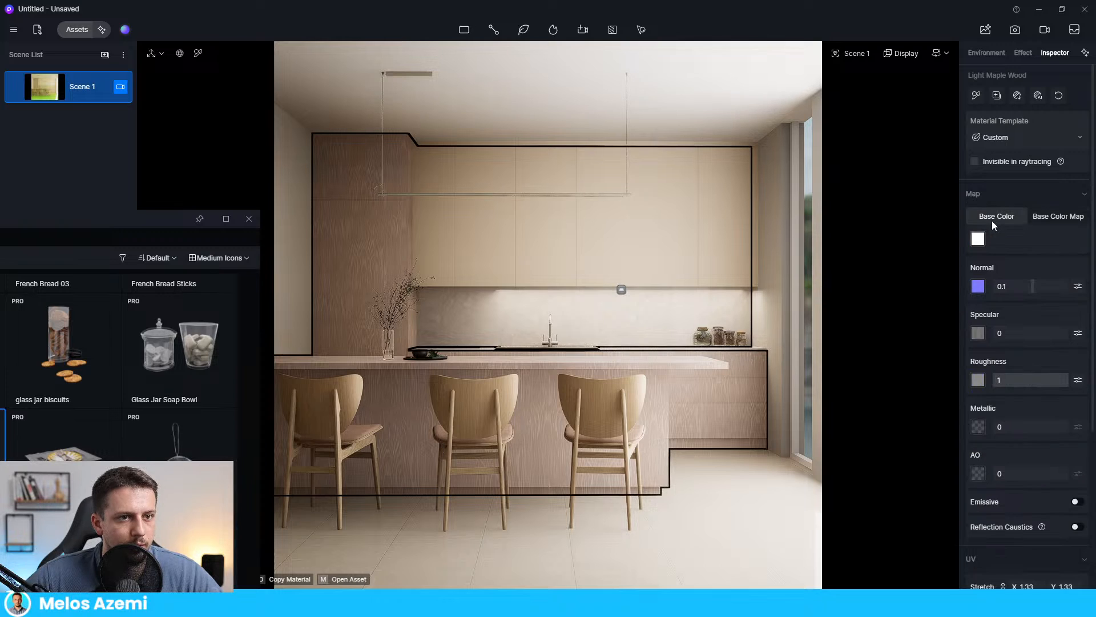
{"action": "left_click", "coordinate": [980, 240]}
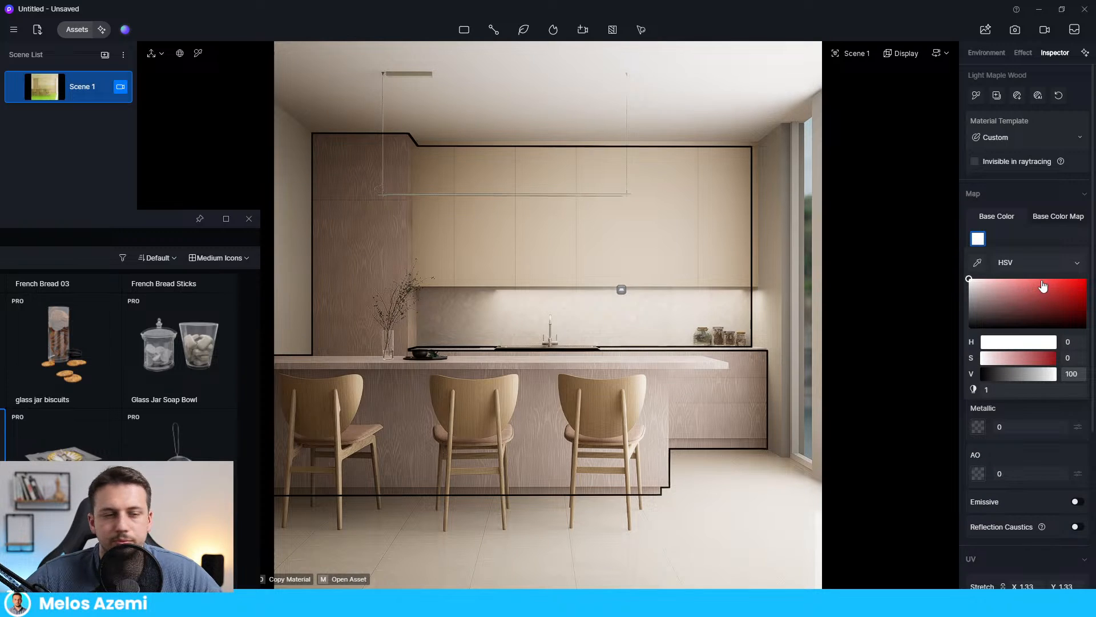
{"action": "left_click", "coordinate": [1036, 263]}
{"action": "left_click", "coordinate": [1027, 278]}
{"action": "left_click", "coordinate": [1030, 262]}
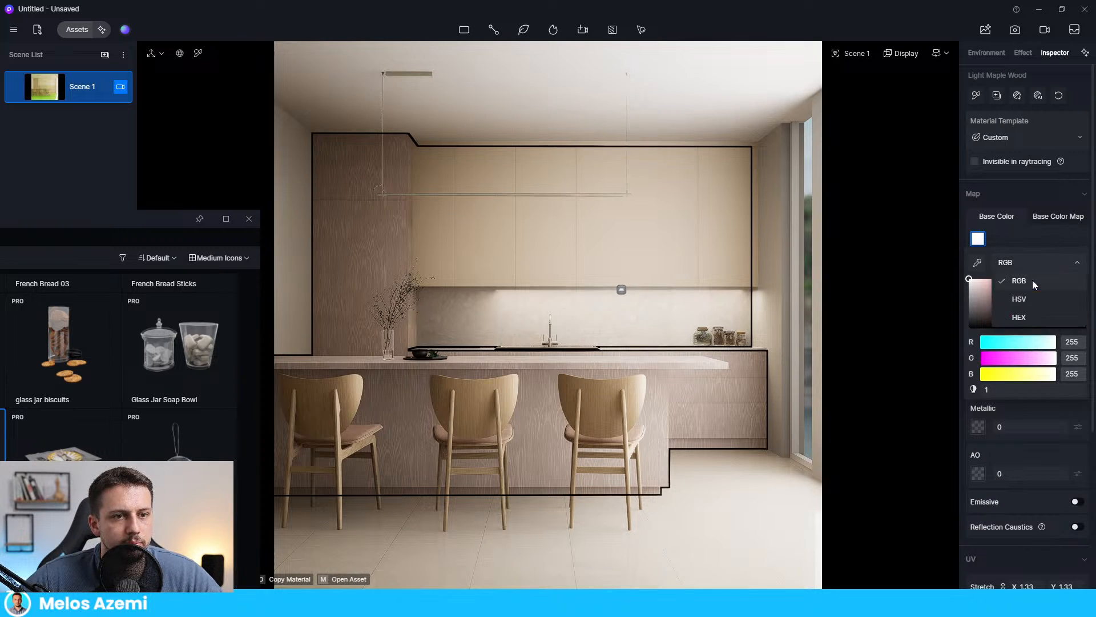
{"action": "left_click", "coordinate": [1026, 317]}
{"action": "left_click_drag", "start_coordinate": [975, 342], "coordinate": [981, 343]}
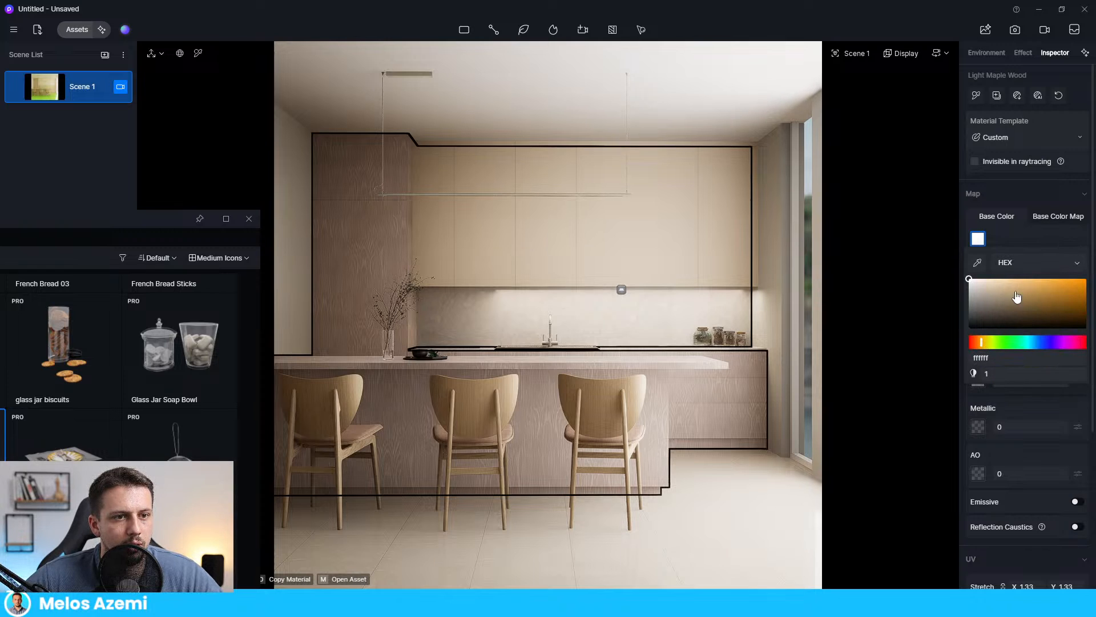
{"action": "left_click_drag", "start_coordinate": [1016, 295], "coordinate": [983, 279]}
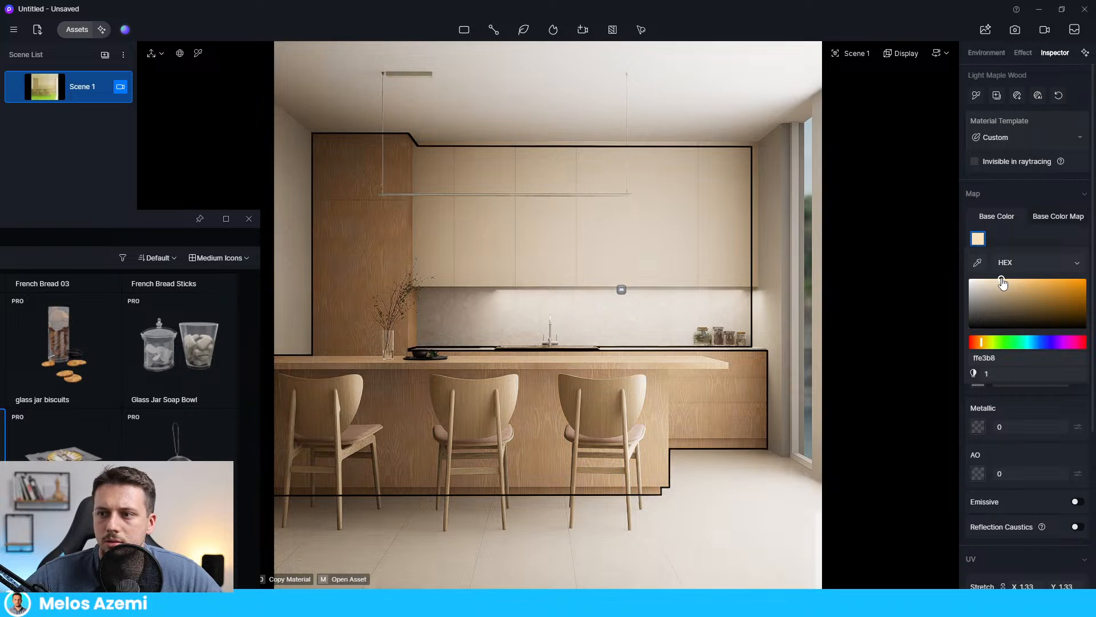
{"action": "left_click_drag", "start_coordinate": [1002, 282], "coordinate": [976, 280]}
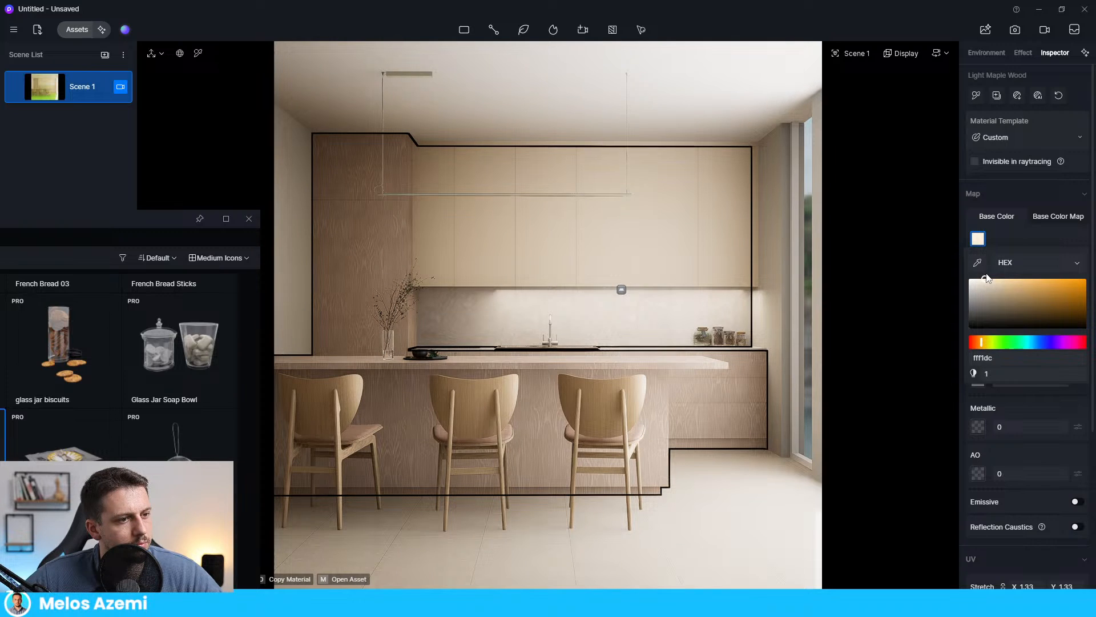
{"action": "left_click_drag", "start_coordinate": [992, 279], "coordinate": [996, 277]}
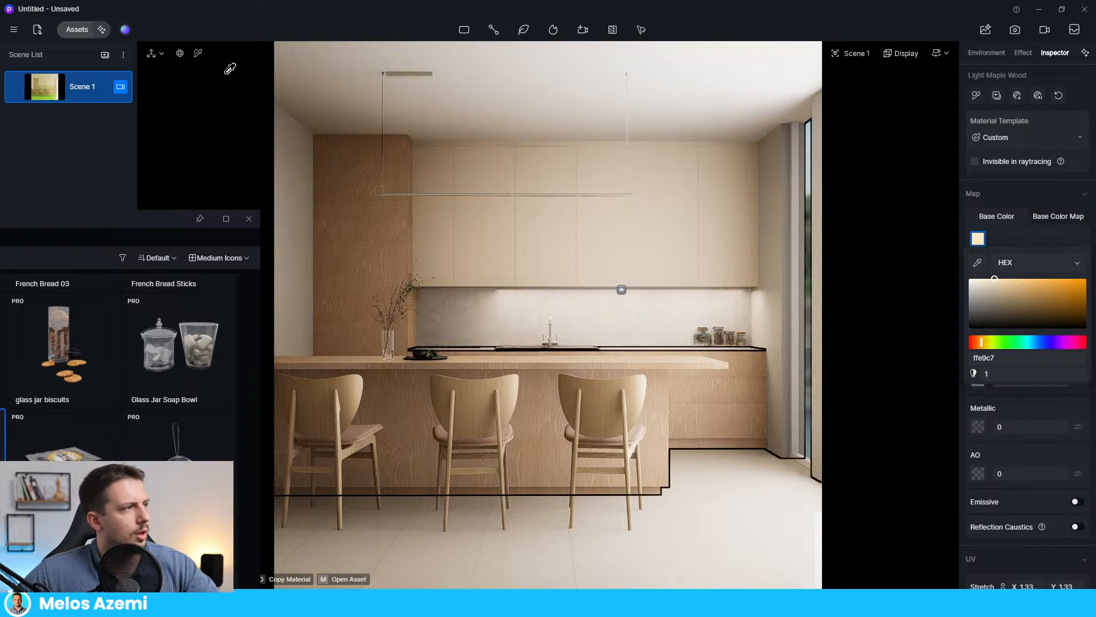
- Pick the chairs' wood material m_Texture 2.jpeg, add it to the local library, and apply it to the island and wood cabinets
{"action": "left_click", "coordinate": [198, 54]}
{"action": "left_click", "coordinate": [240, 73]}
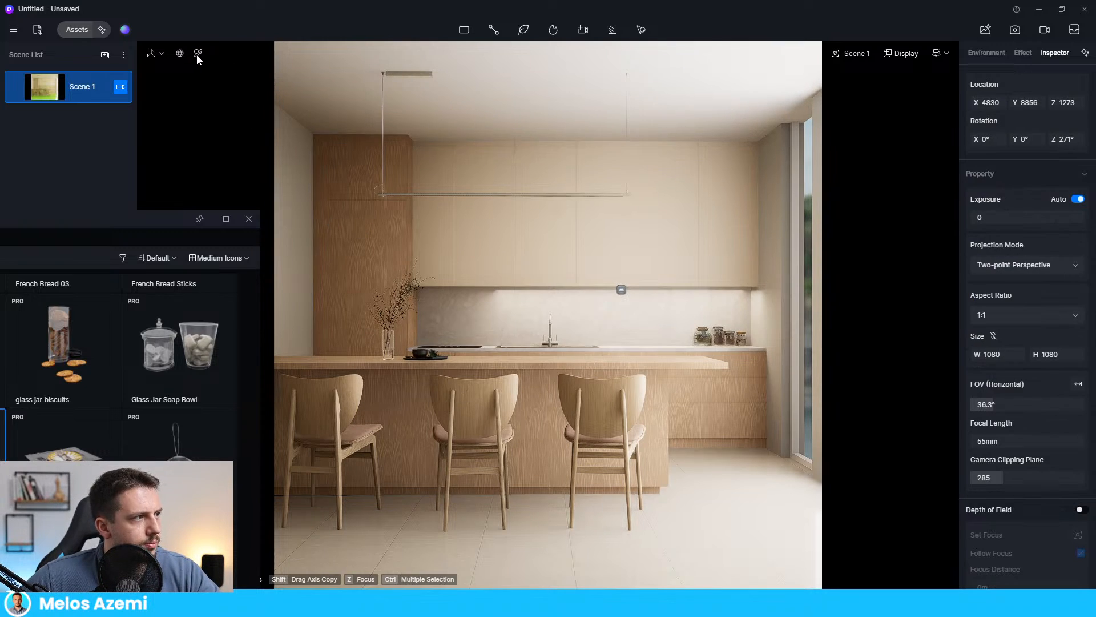
{"action": "left_click", "coordinate": [474, 389]}
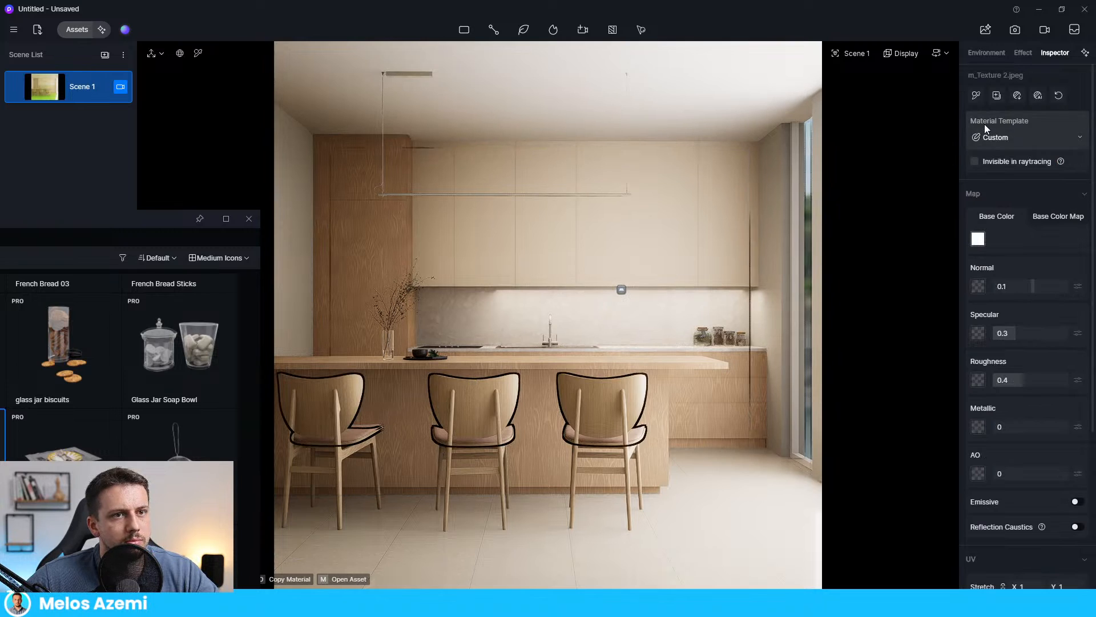
{"action": "left_click", "coordinate": [607, 405]}
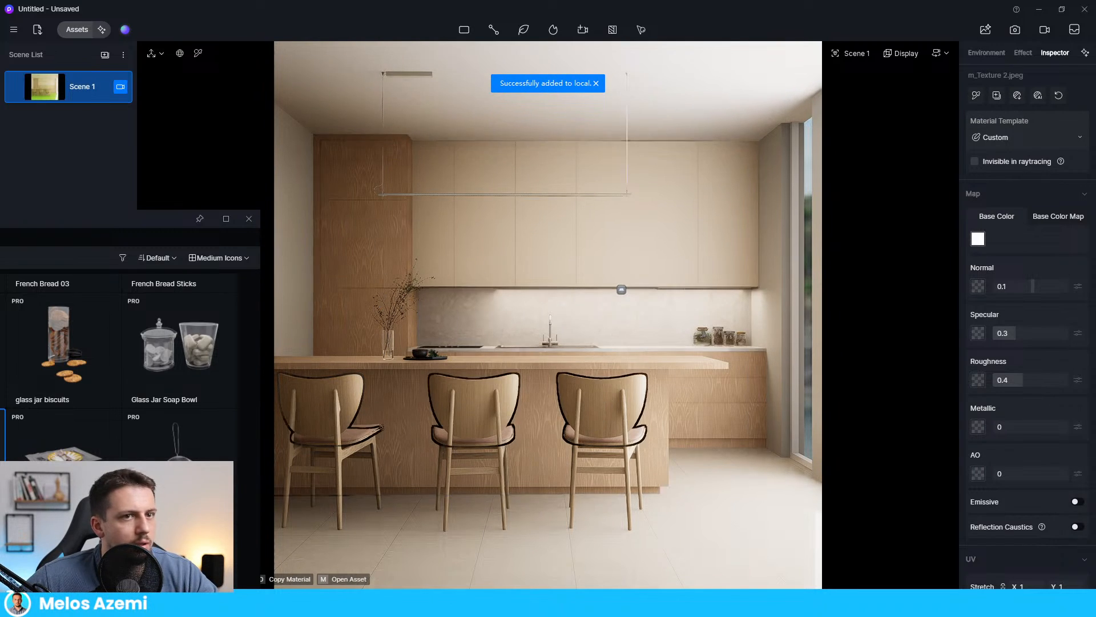
{"action": "left_click", "coordinate": [996, 96]}
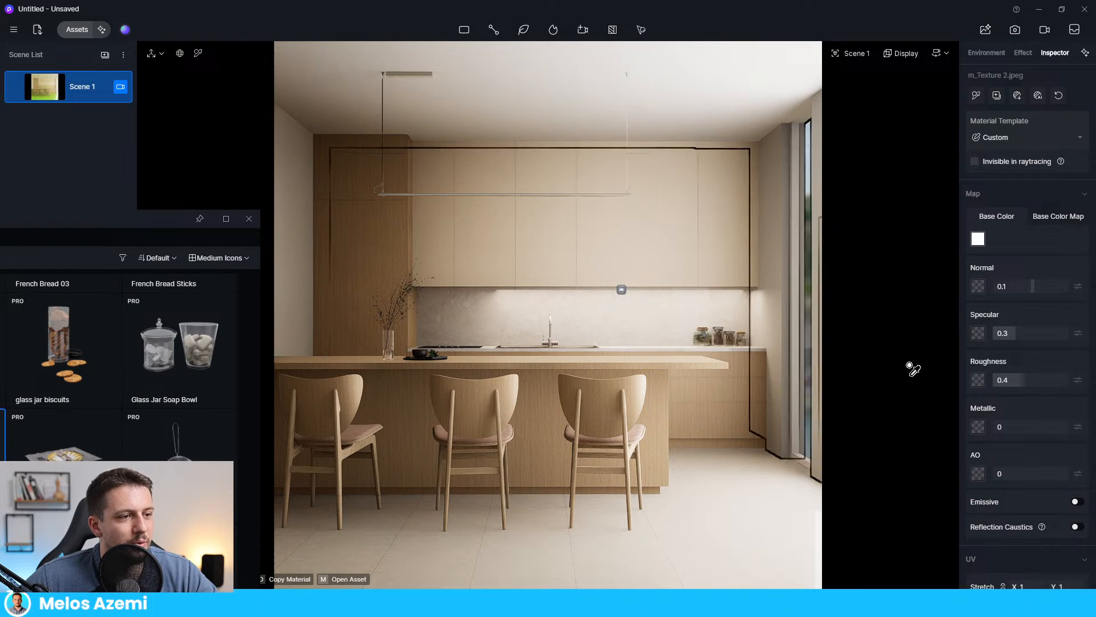
{"action": "key", "text": "Escape"}
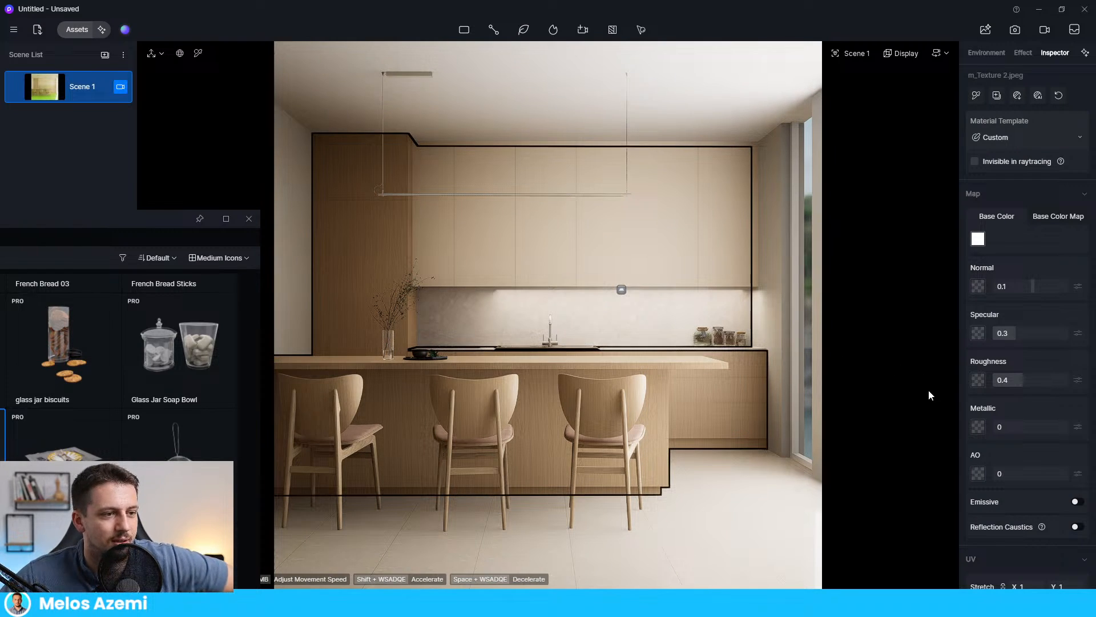
- Set the linked X and Y UV stretch of the m_Texture 2.jpeg wood material to 0.53
{"action": "scroll", "coordinate": [936, 394], "scroll_direction": "down", "scroll_amount": 1}
{"action": "scroll", "coordinate": [1020, 424], "scroll_direction": "down", "scroll_amount": 1}
{"action": "scroll", "coordinate": [1020, 424], "scroll_direction": "down", "scroll_amount": 2}
{"action": "left_click_drag", "start_coordinate": [1055, 415], "coordinate": [1016, 425]}
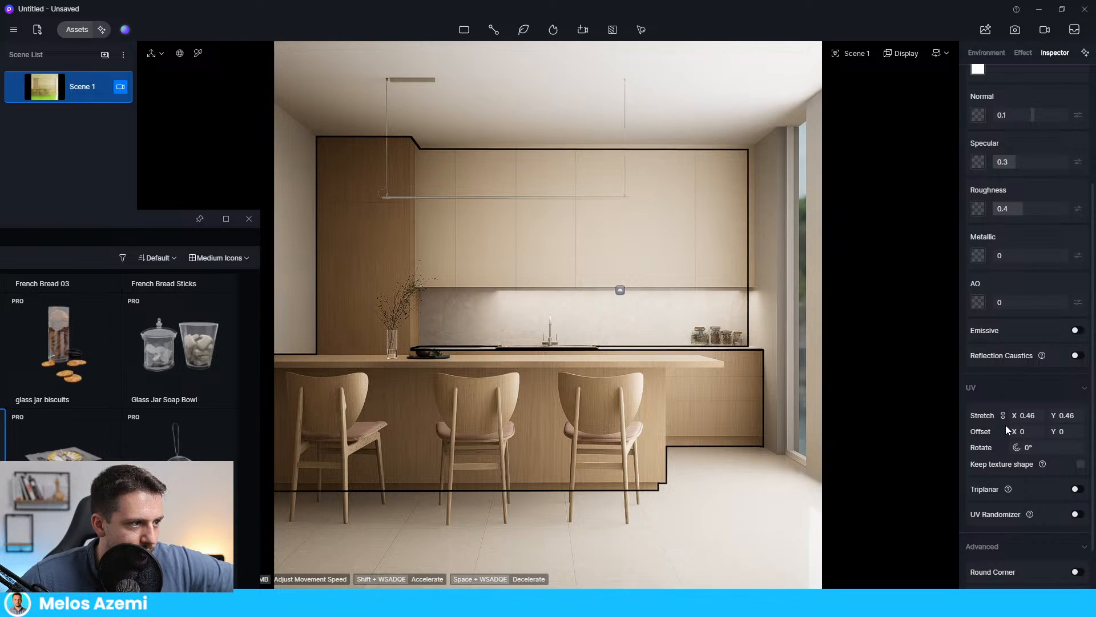
{"action": "left_click_drag", "start_coordinate": [1006, 425], "coordinate": [1011, 425]}
{"action": "scroll", "coordinate": [1031, 239], "scroll_direction": "up", "scroll_amount": 3}
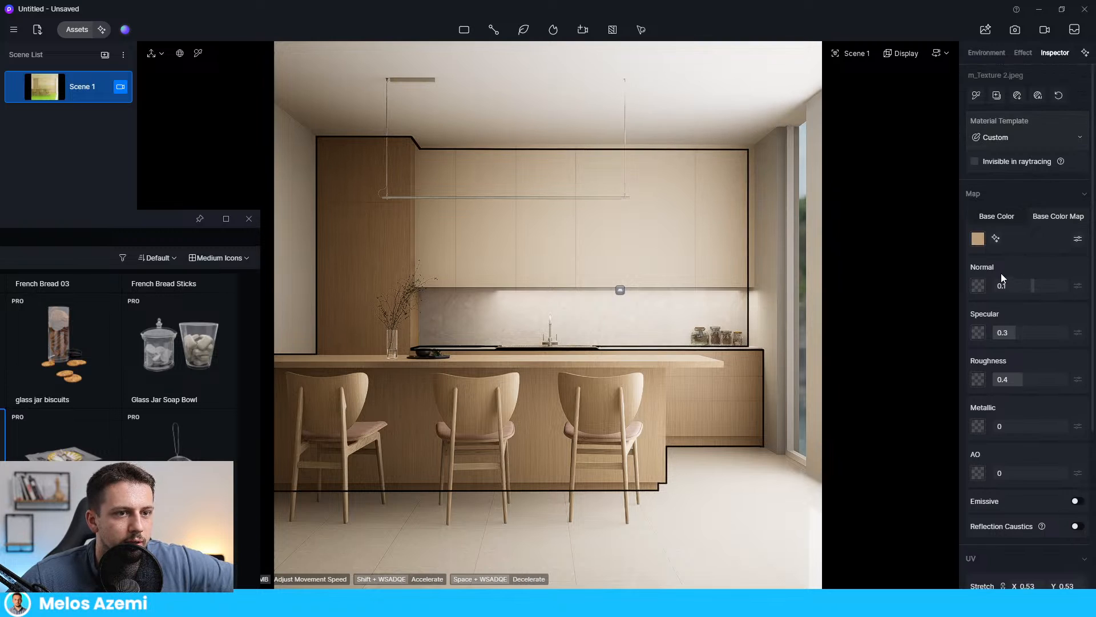
- Adjust the wood material's base color map to saturation 20 and brightness 14
{"action": "left_click", "coordinate": [1078, 240]}
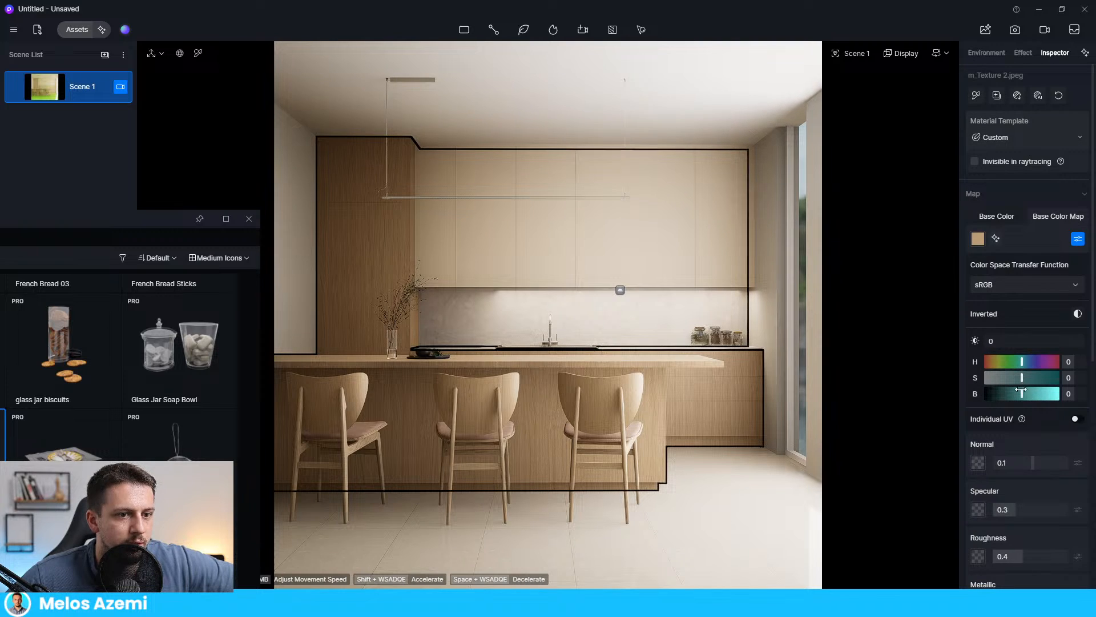
{"action": "left_click_drag", "start_coordinate": [1022, 390], "coordinate": [1027, 378]}
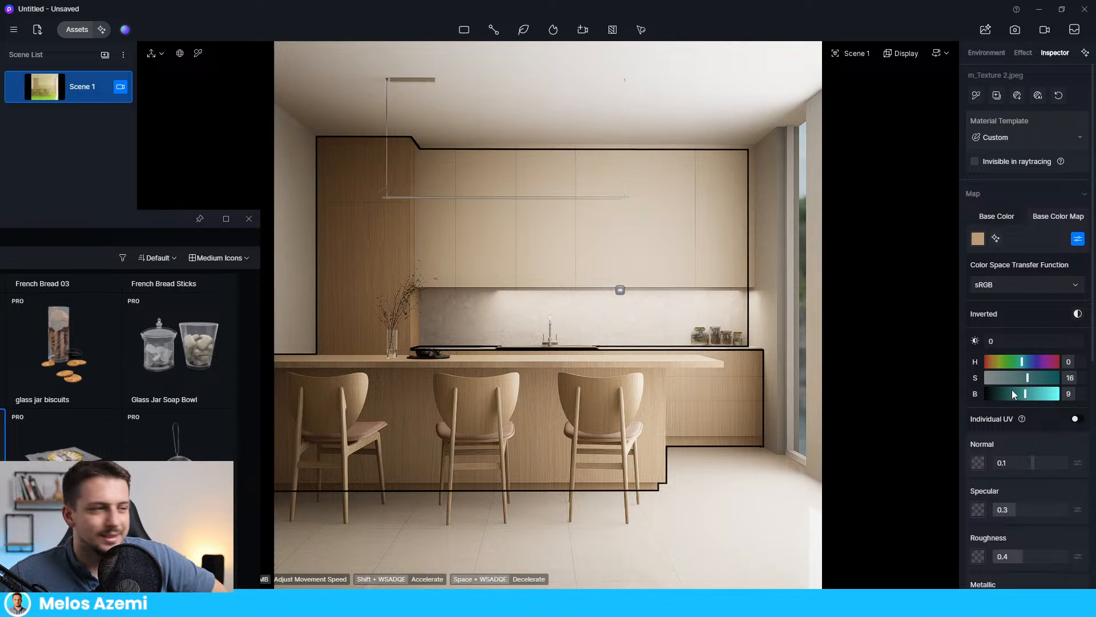
{"action": "left_click_drag", "start_coordinate": [1026, 393], "coordinate": [1033, 378]}
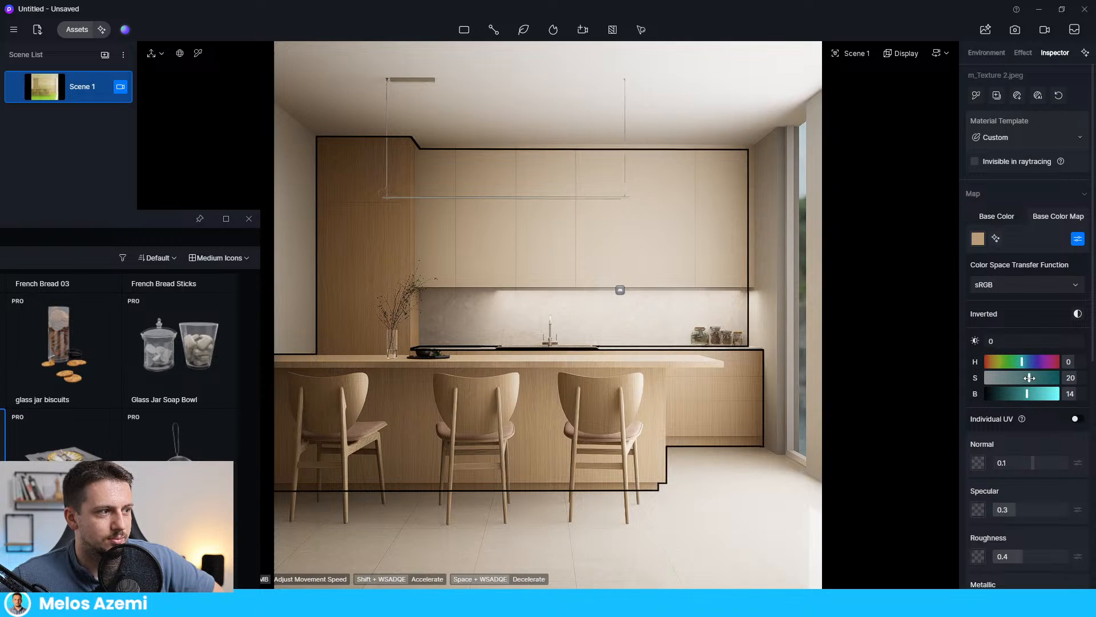
- Set the wood material's linked X and Y UV stretch to 0.81
{"action": "scroll", "coordinate": [1027, 452], "scroll_direction": "down", "scroll_amount": 5}
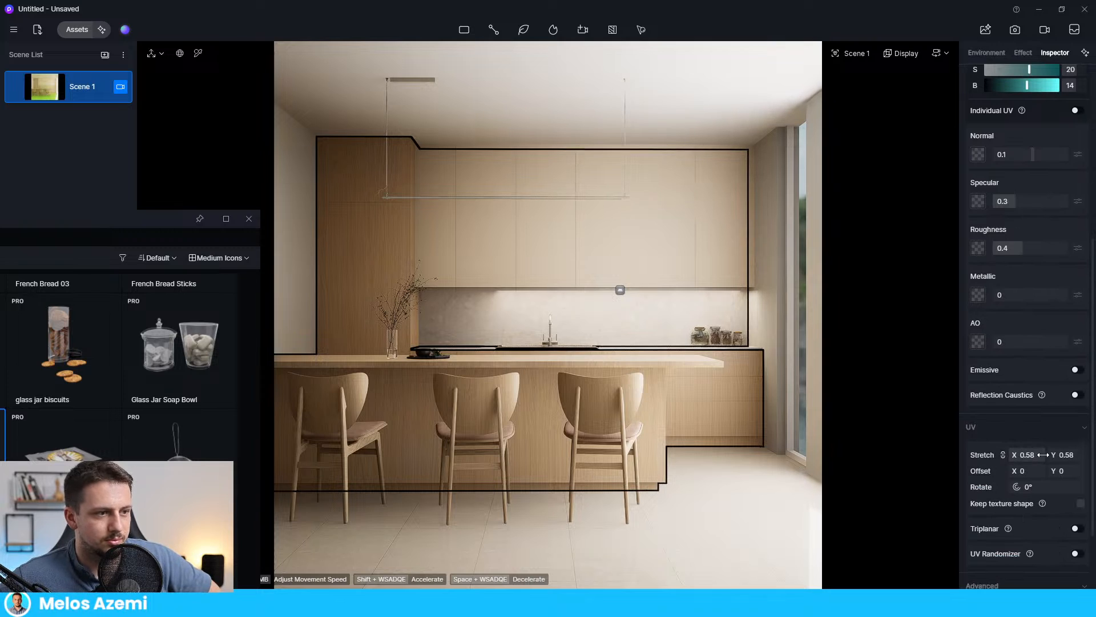
{"action": "mouse_move", "coordinate": [1043, 455]}
{"action": "left_mouse_down"}
{"action": "mouse_move", "coordinate": [1078, 457]}
{"action": "mouse_move", "coordinate": [1056, 456]}
{"action": "left_mouse_up"}
{"action": "scroll", "coordinate": [957, 195], "scroll_direction": "up", "scroll_amount": 2}
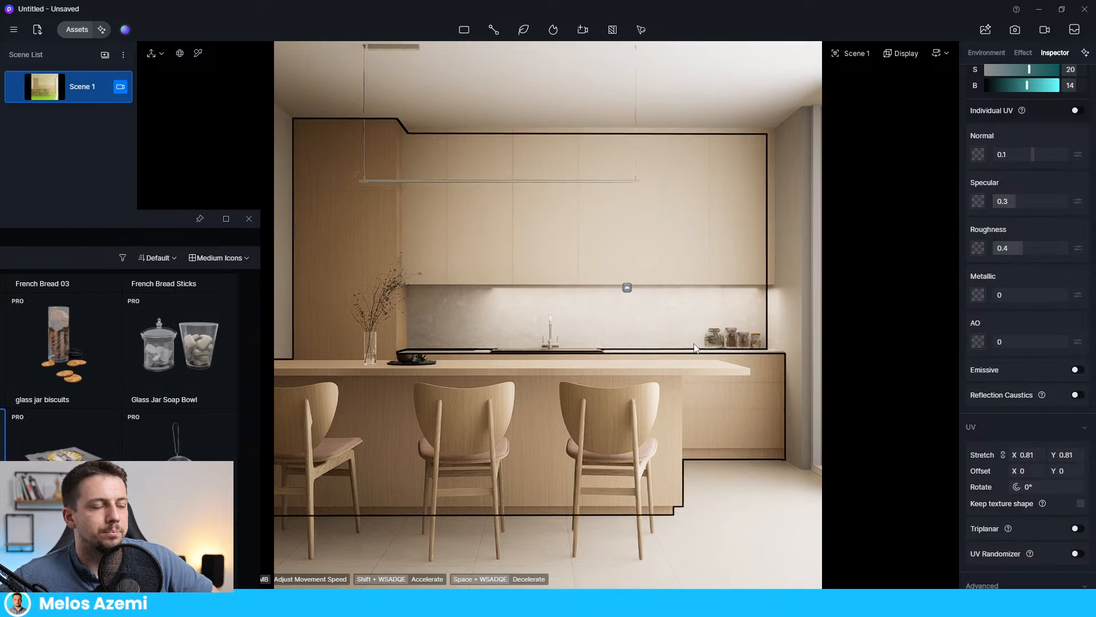
{"action": "scroll", "coordinate": [694, 349], "scroll_direction": "down", "scroll_amount": 1}
{"action": "scroll", "coordinate": [484, 202], "scroll_direction": "down", "scroll_amount": 2}
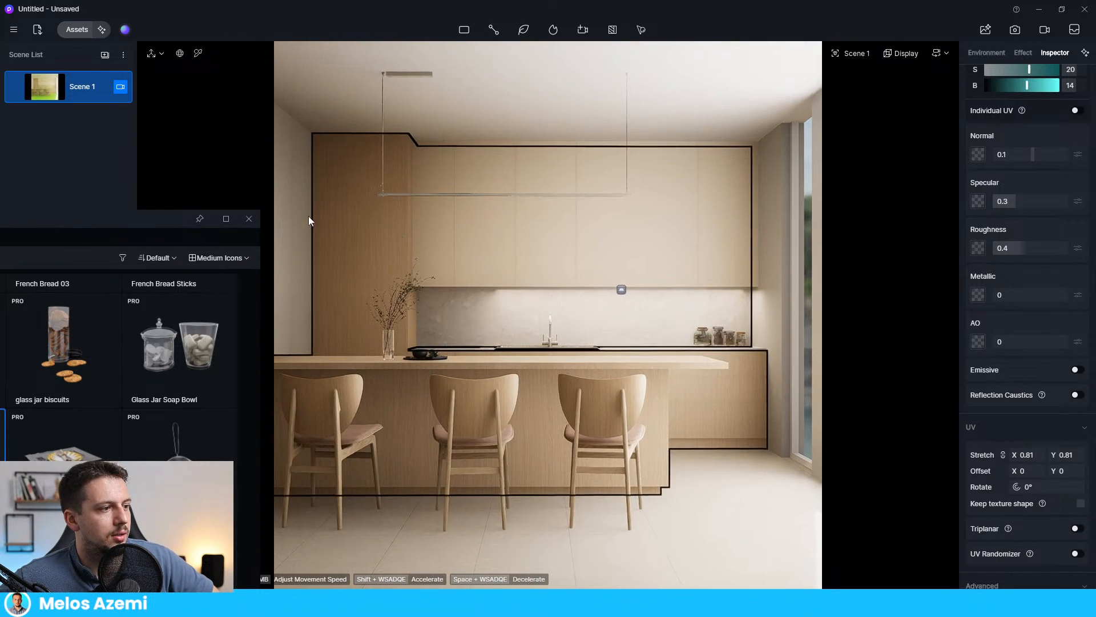
- Update Scene 1 with the current view and set the wood material's normal strength to 1
{"action": "left_click", "coordinate": [15, 86]}
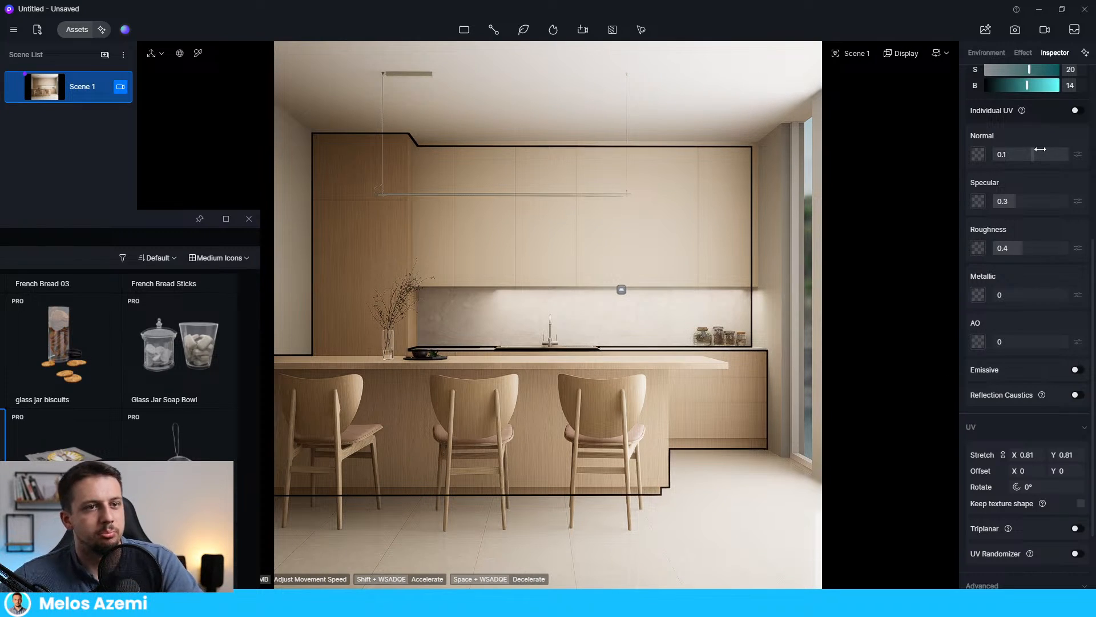
{"action": "left_click_drag", "start_coordinate": [1036, 150], "coordinate": [1078, 157]}
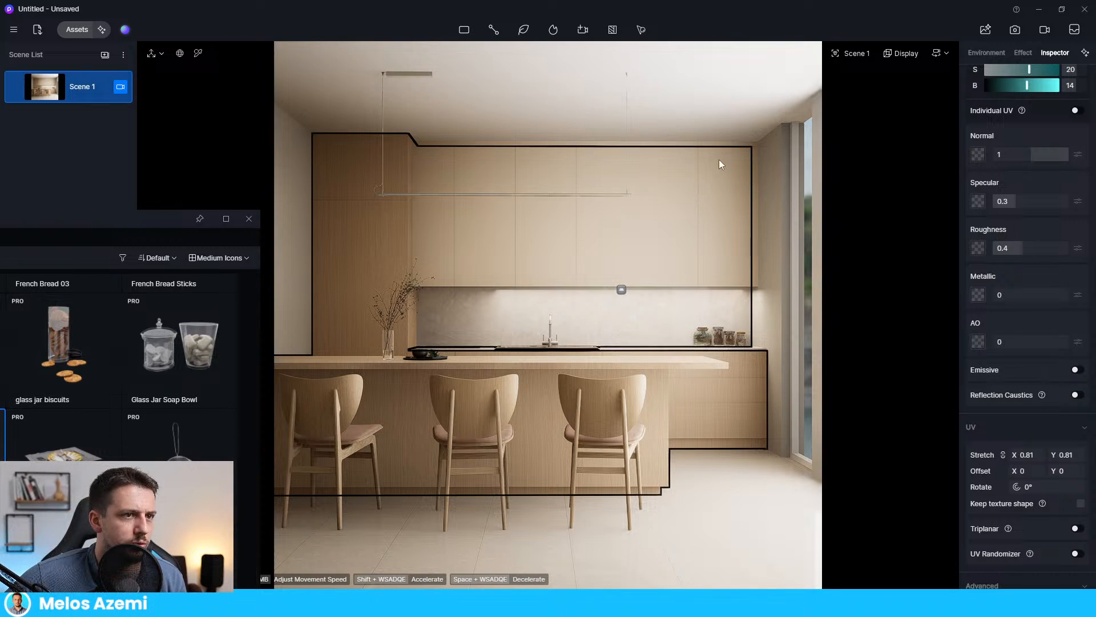
{"action": "left_click", "coordinate": [249, 218]}
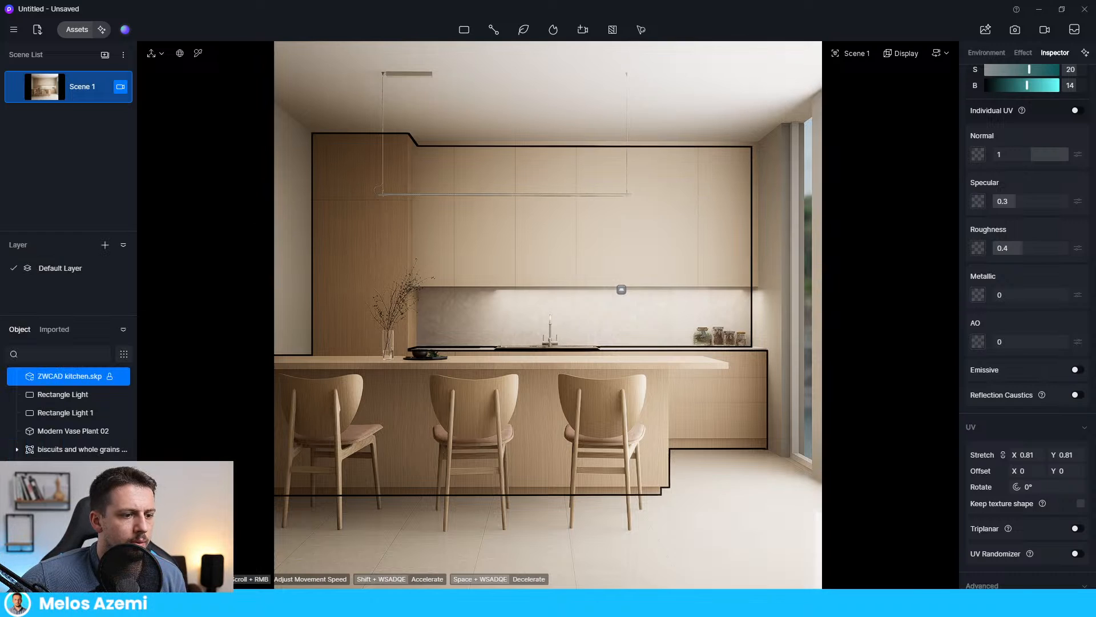
- Switch to the SketchUp kitchen model and sample the 0008_LavenderBlush material near the window wall
{"action": "key", "text": "alt+Tab"}
{"action": "scroll", "coordinate": [581, 326], "scroll_direction": "up", "scroll_amount": 4}
{"action": "middle_click_drag", "start_coordinate": [581, 325], "coordinate": [541, 232]}
{"action": "scroll", "coordinate": [538, 230], "scroll_direction": "up", "scroll_amount": 4}
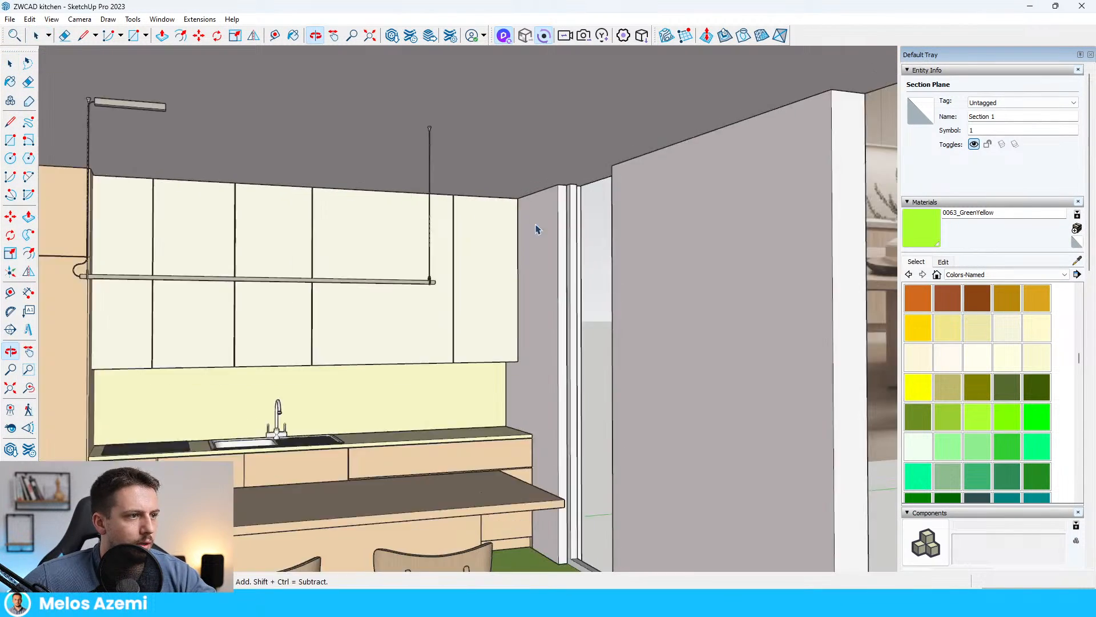
{"action": "scroll", "coordinate": [537, 230], "scroll_direction": "down", "scroll_amount": 4}
{"action": "key", "text": "b"}
{"action": "left_click", "coordinate": [540, 150], "text": "alt"}
- Select all connected faces of the short wall beside the window and paint them with 0008_LavenderBlush
{"action": "scroll", "coordinate": [537, 256], "scroll_direction": "up", "scroll_amount": 6}
{"action": "key", "text": "space"}
{"action": "double_click", "coordinate": [537, 257]}
{"action": "triple_click", "coordinate": [537, 256]}
{"action": "key", "text": "b"}
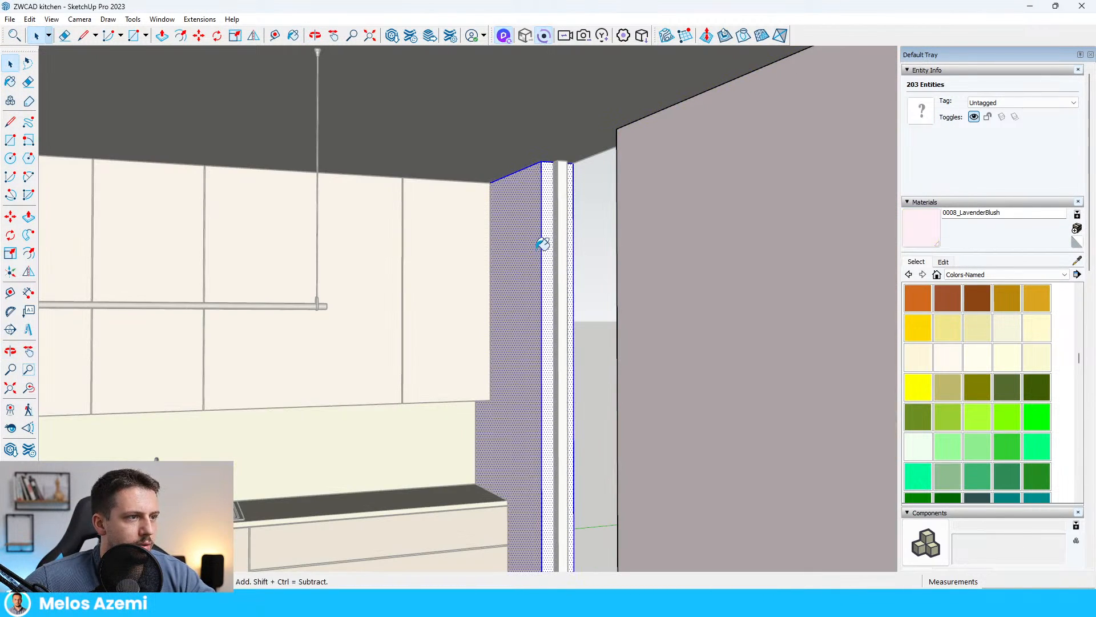
{"action": "left_click", "coordinate": [538, 244]}
{"action": "scroll", "coordinate": [543, 245], "scroll_direction": "down", "scroll_amount": 5}
- Orbit around the room, then reselect the connected wall faces beside the window for painting with 0008_LavenderBlush
{"action": "key", "text": "space"}
{"action": "left_click", "coordinate": [588, 245]}
{"action": "middle_click_drag", "start_coordinate": [587, 245], "coordinate": [319, 257]}
{"action": "key", "text": "b"}
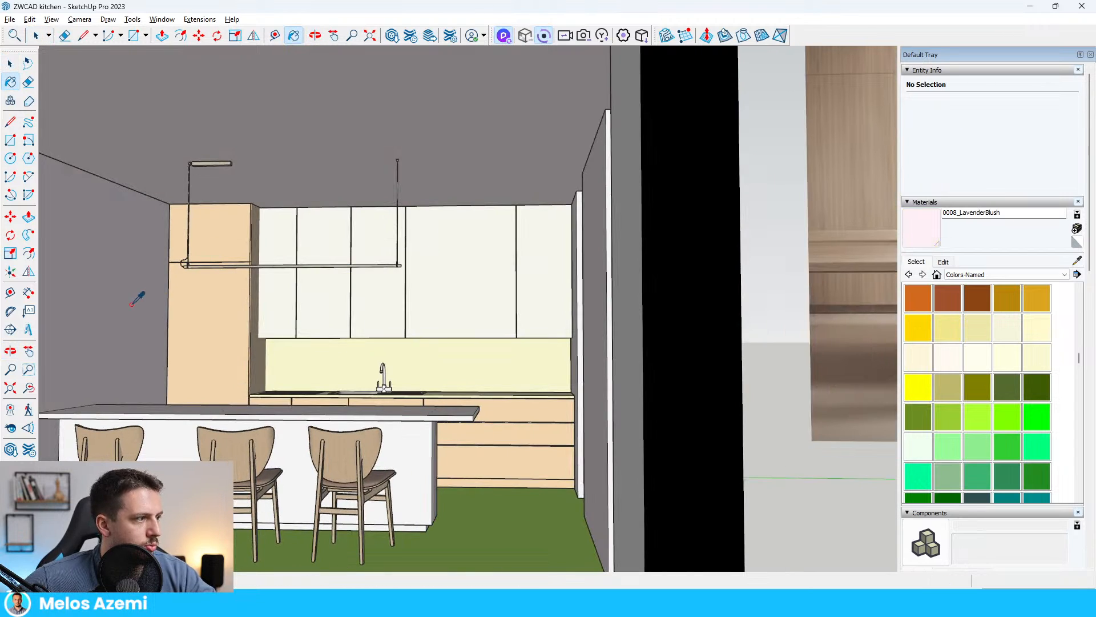
{"action": "middle_click_drag", "start_coordinate": [368, 324], "coordinate": [551, 276]}
{"action": "key", "text": "space"}
{"action": "scroll", "coordinate": [490, 309], "scroll_direction": "up", "scroll_amount": 6}
{"action": "double_click", "coordinate": [486, 309]}
{"action": "triple_click", "coordinate": [484, 310]}
{"action": "key", "text": "b"}
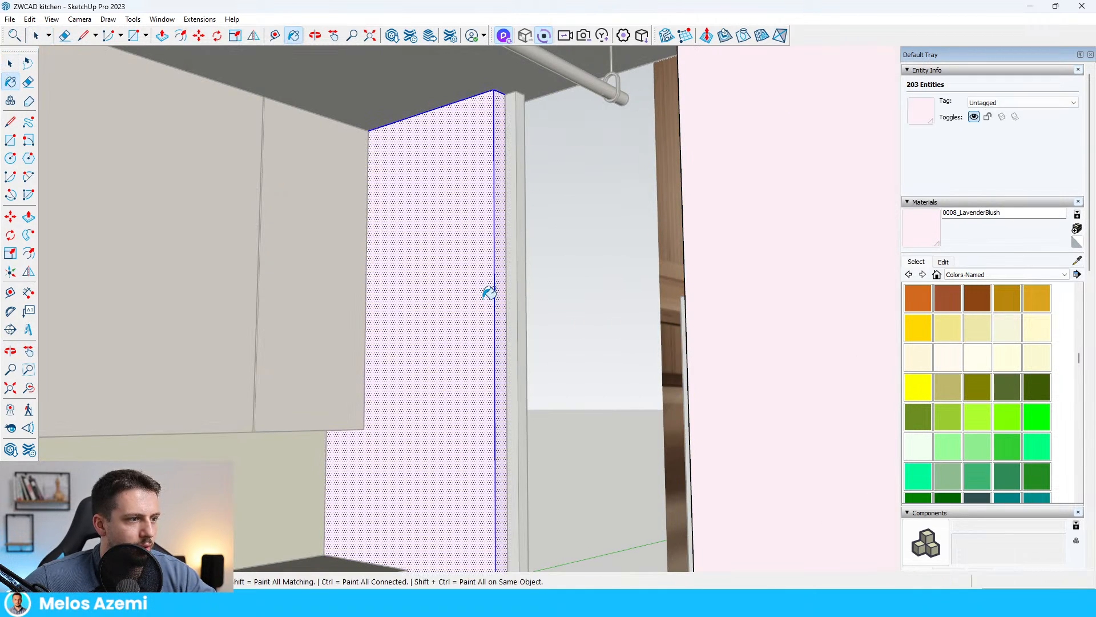
- Select and delete the extra vertical edge at the window frame beside the short wall
{"action": "key", "text": "space"}
{"action": "left_click", "coordinate": [521, 301]}
{"action": "left_click", "coordinate": [518, 301]}
{"action": "scroll", "coordinate": [520, 300], "scroll_direction": "down", "scroll_amount": 5}
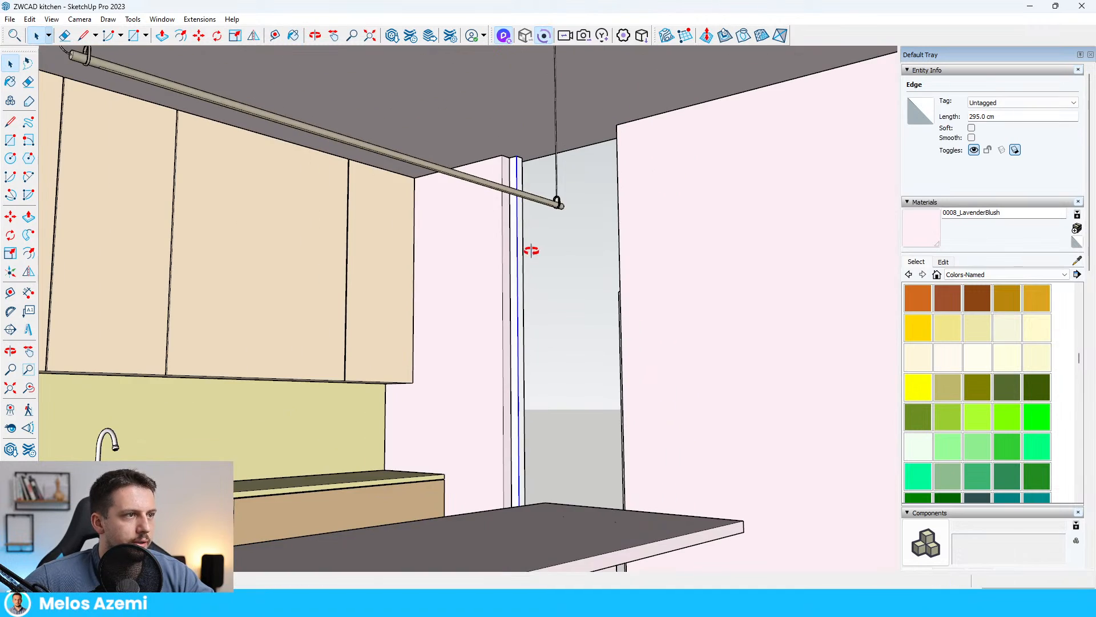
{"action": "middle_click_drag", "start_coordinate": [531, 250], "coordinate": [473, 337]}
{"action": "left_click", "coordinate": [544, 247]}
{"action": "scroll", "coordinate": [509, 177], "scroll_direction": "up", "scroll_amount": 5}
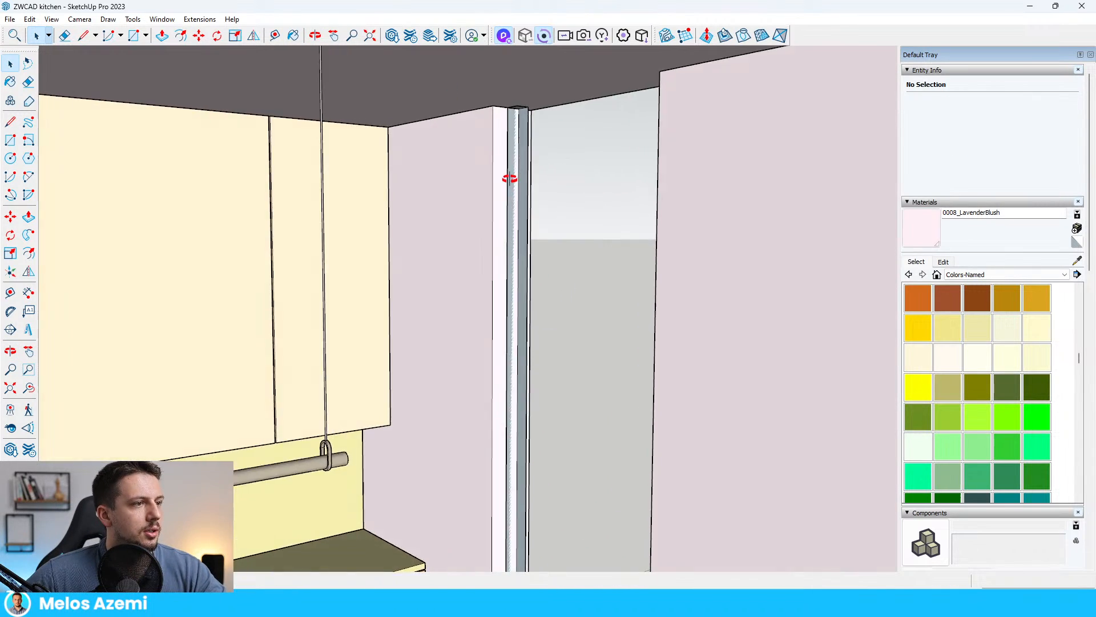
{"action": "middle_click_drag", "start_coordinate": [488, 175], "coordinate": [500, 144]}
{"action": "left_click", "coordinate": [515, 139]}
{"action": "left_click", "coordinate": [516, 138]}
{"action": "key", "text": "Delete"}
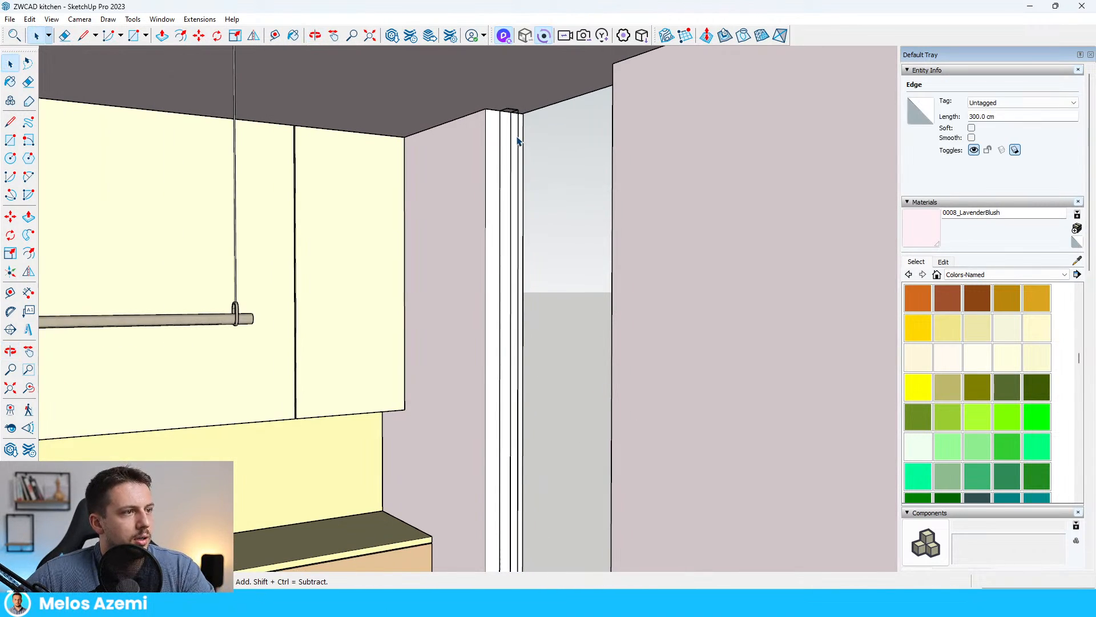
- Switch back to D5 Render and search the online model assets for curtain
{"action": "left_click", "coordinate": [710, 496]}
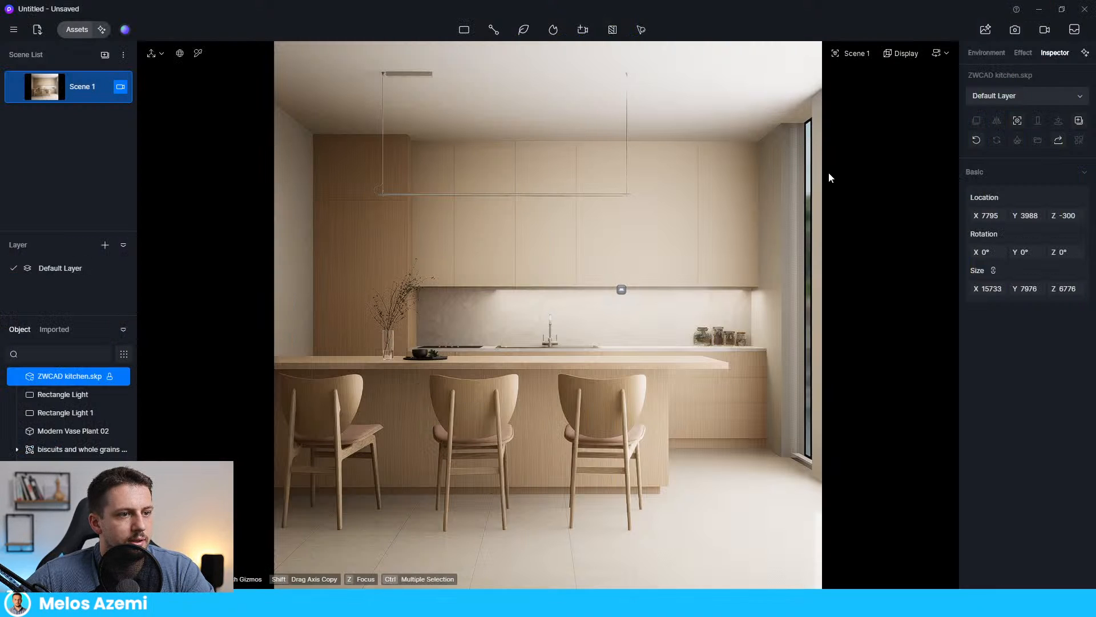
{"action": "left_click", "coordinate": [75, 30]}
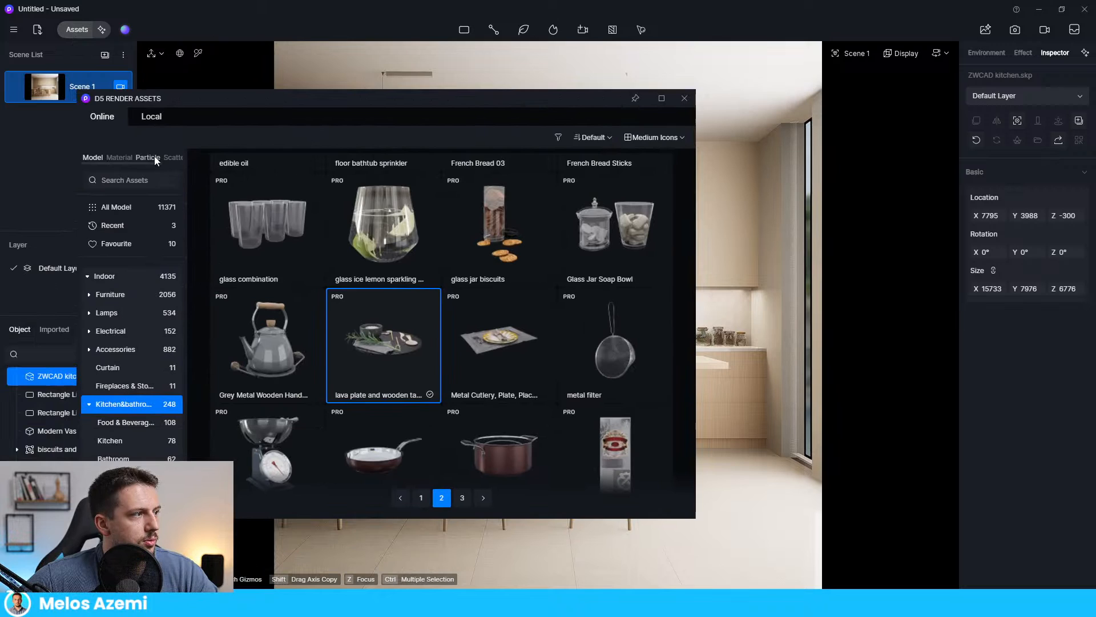
{"action": "left_click", "coordinate": [145, 181]}
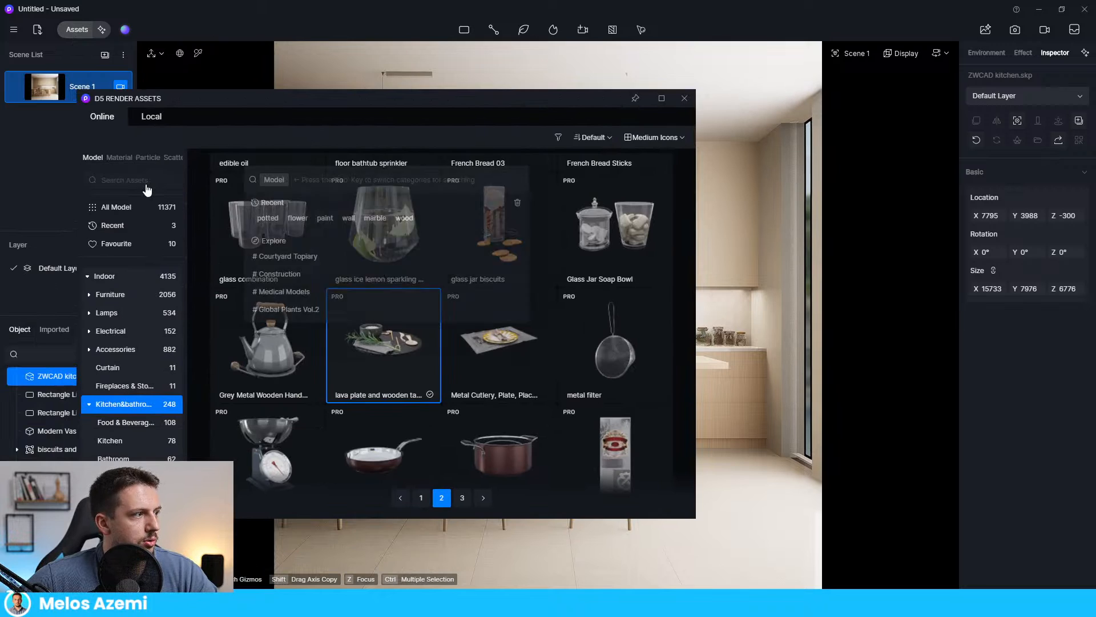
{"action": "type", "text": "curtain"}
{"action": "key", "text": "Return"}
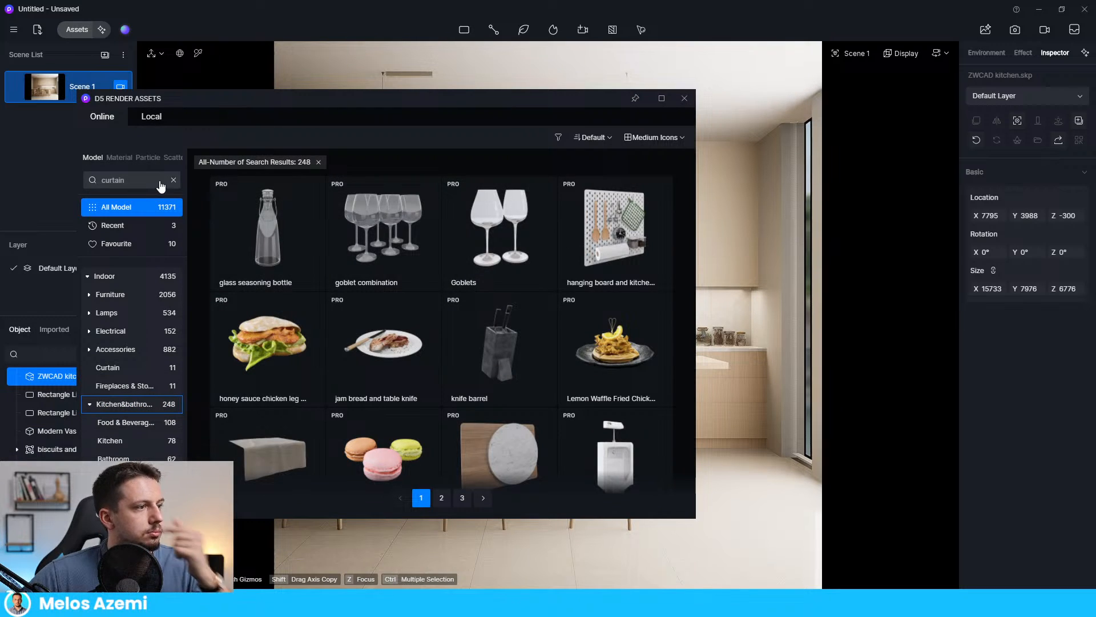
- Browse the curtain models and download Curtain 10 Closure
{"action": "scroll", "coordinate": [467, 280], "scroll_direction": "down", "scroll_amount": 3}
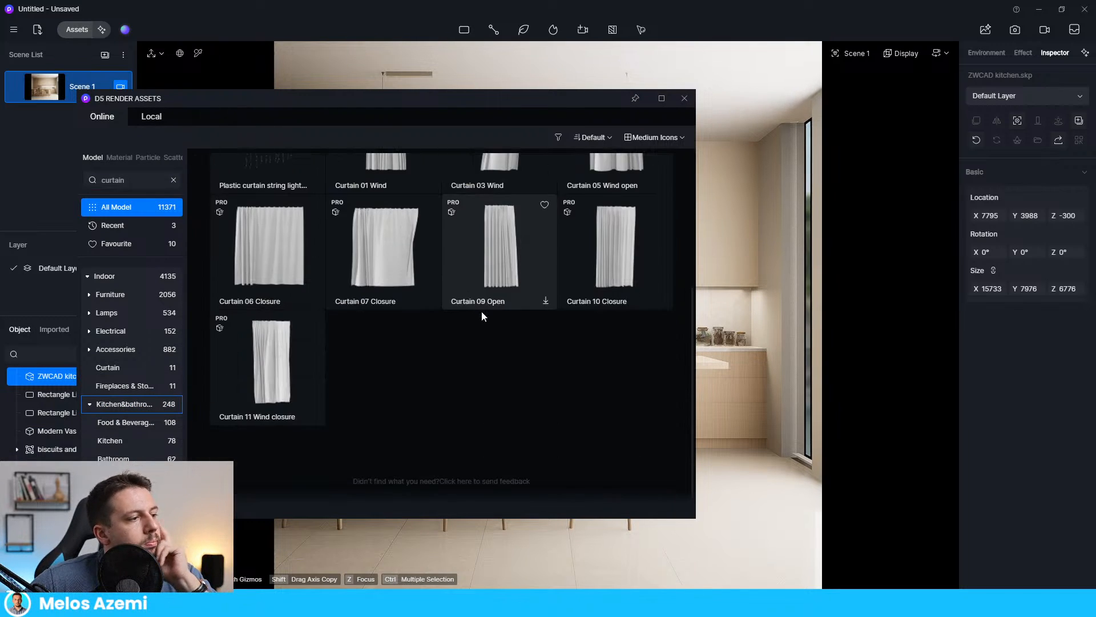
{"action": "scroll", "coordinate": [481, 310], "scroll_direction": "up", "scroll_amount": 3}
{"action": "scroll", "coordinate": [584, 310], "scroll_direction": "down", "scroll_amount": 2}
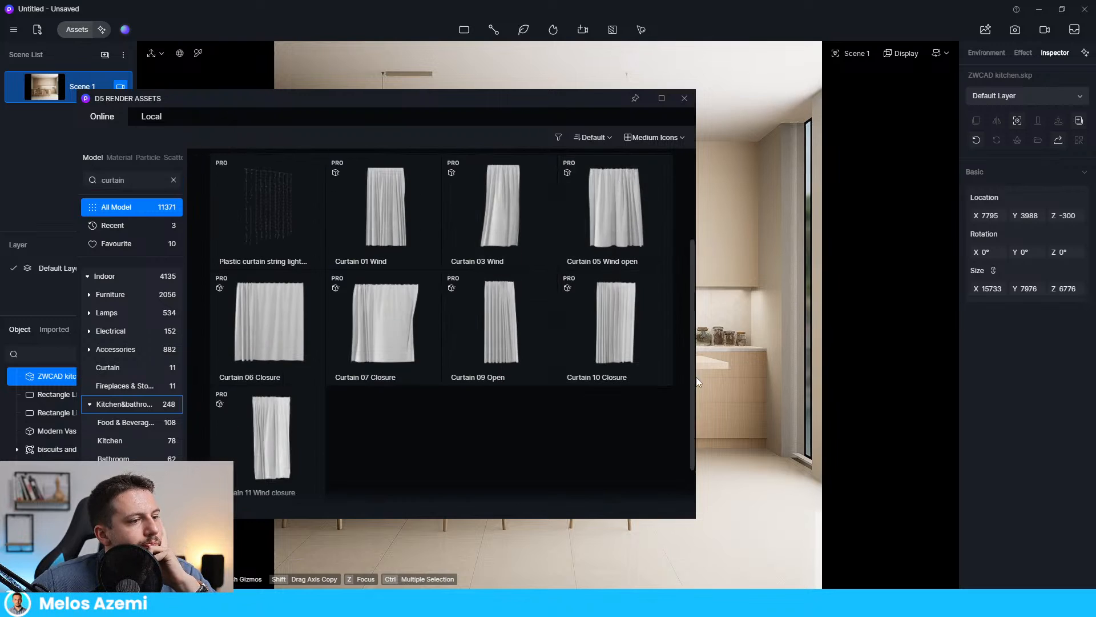
{"action": "left_click", "coordinate": [661, 378]}
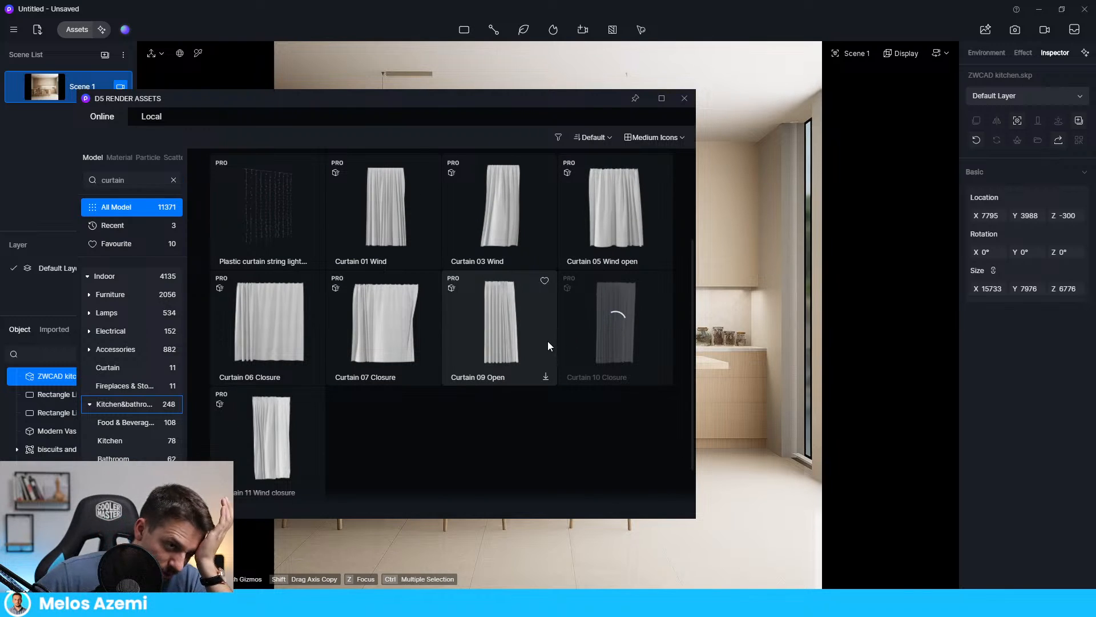
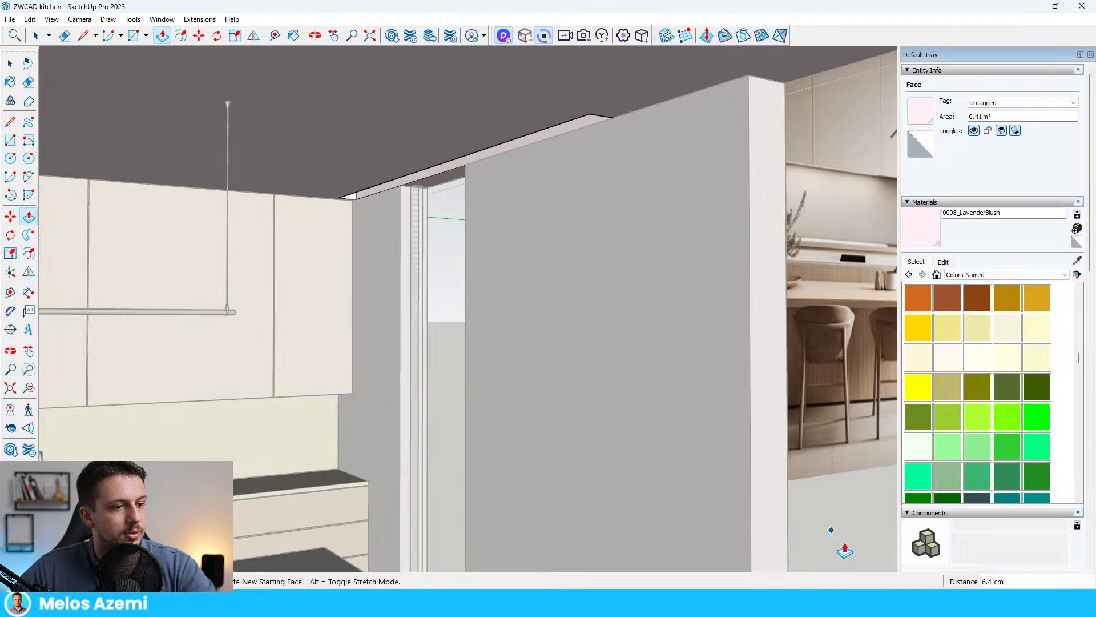
- Return from SketchUp to D5 Render and place Curtain 10 Closure beside the window, raised to about Z 2883
{"action": "key", "text": "space"}
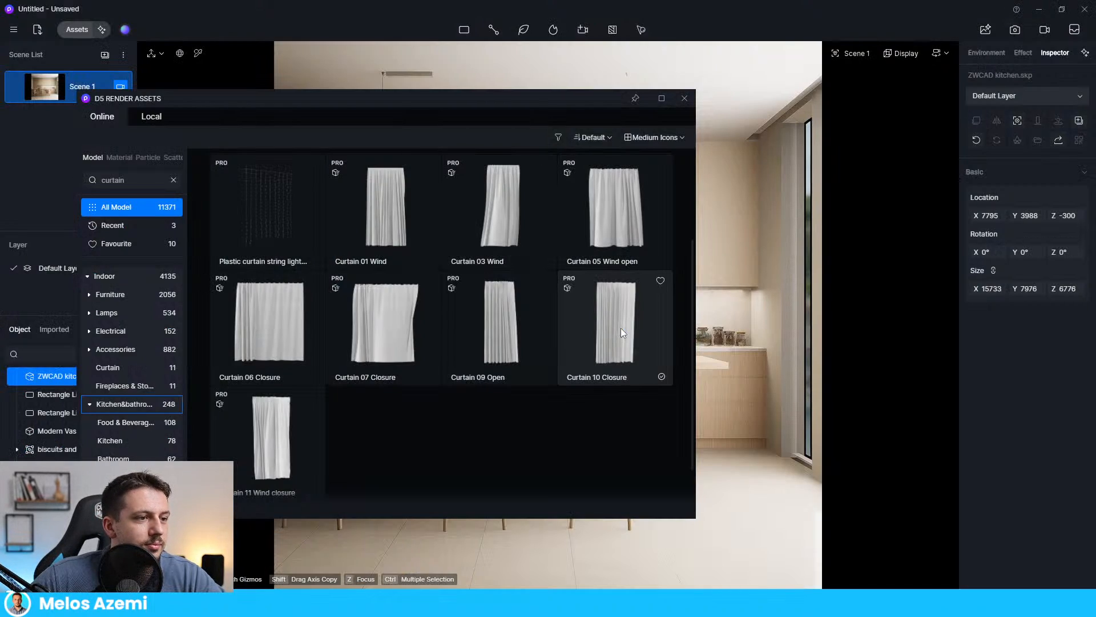
{"action": "left_click", "coordinate": [621, 328]}
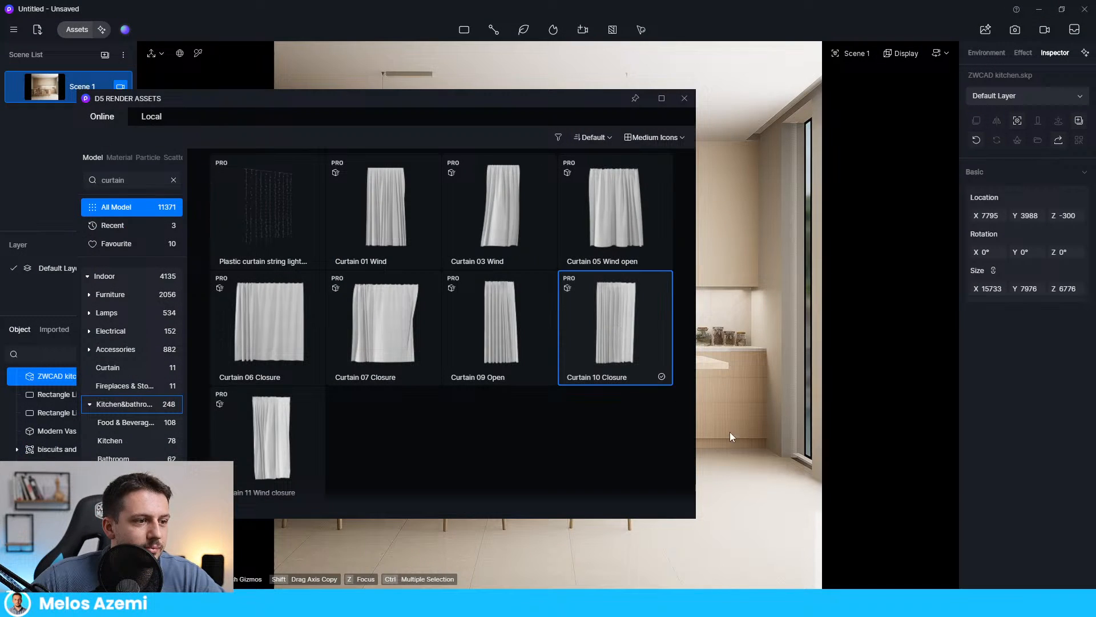
{"action": "left_click", "coordinate": [772, 468]}
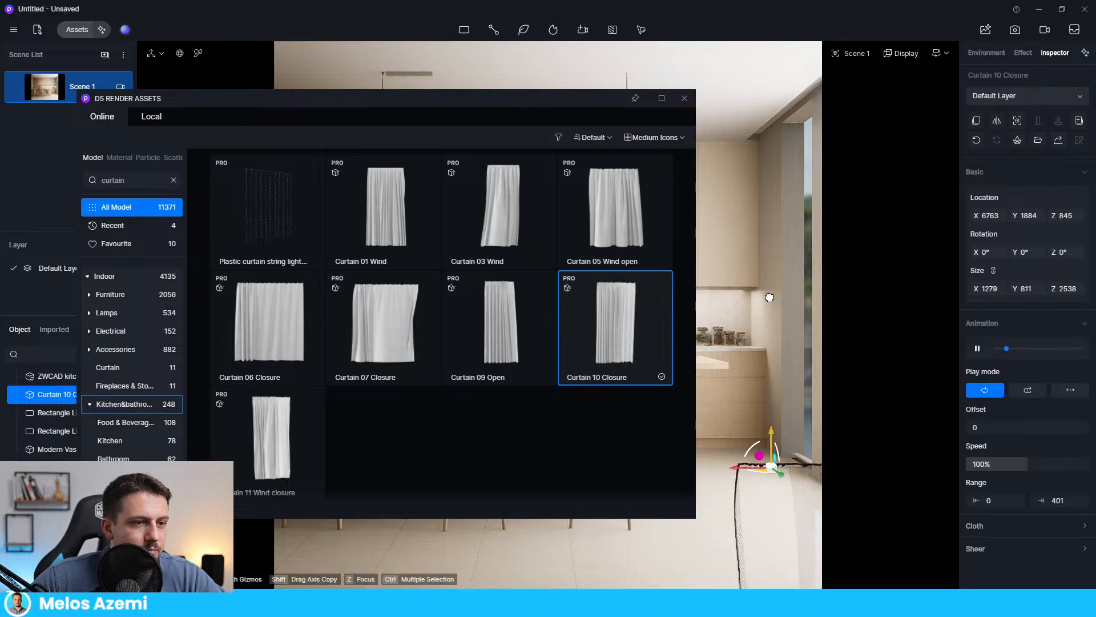
{"action": "left_click_drag", "start_coordinate": [770, 297], "coordinate": [771, 97]}
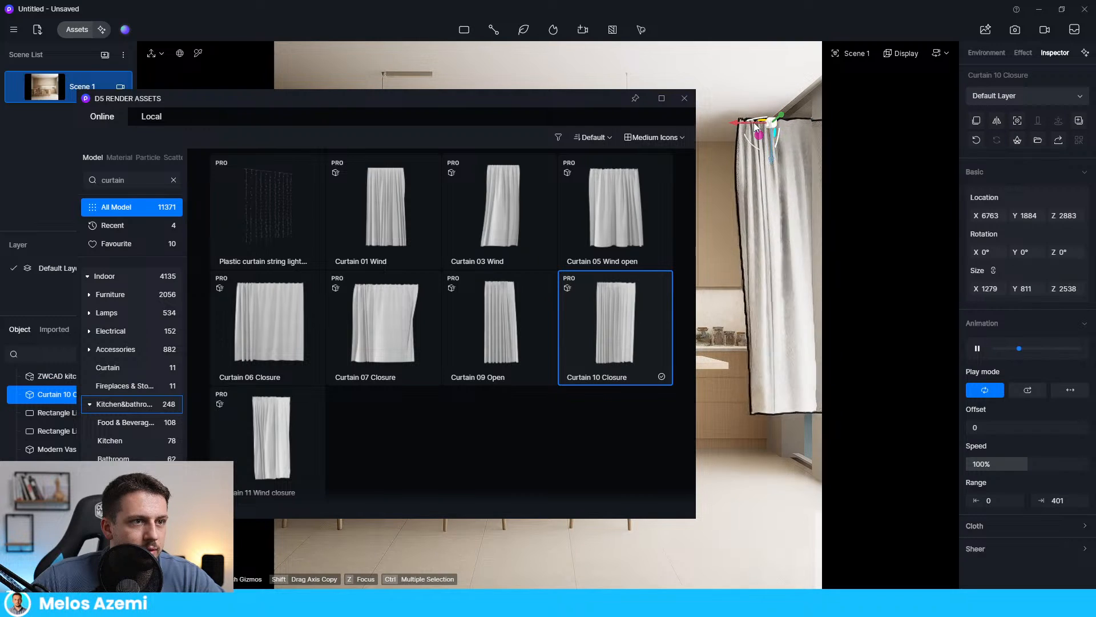
- Pause the curtain's animation and set its Z rotation to 90°
{"action": "left_click", "coordinate": [978, 348]}
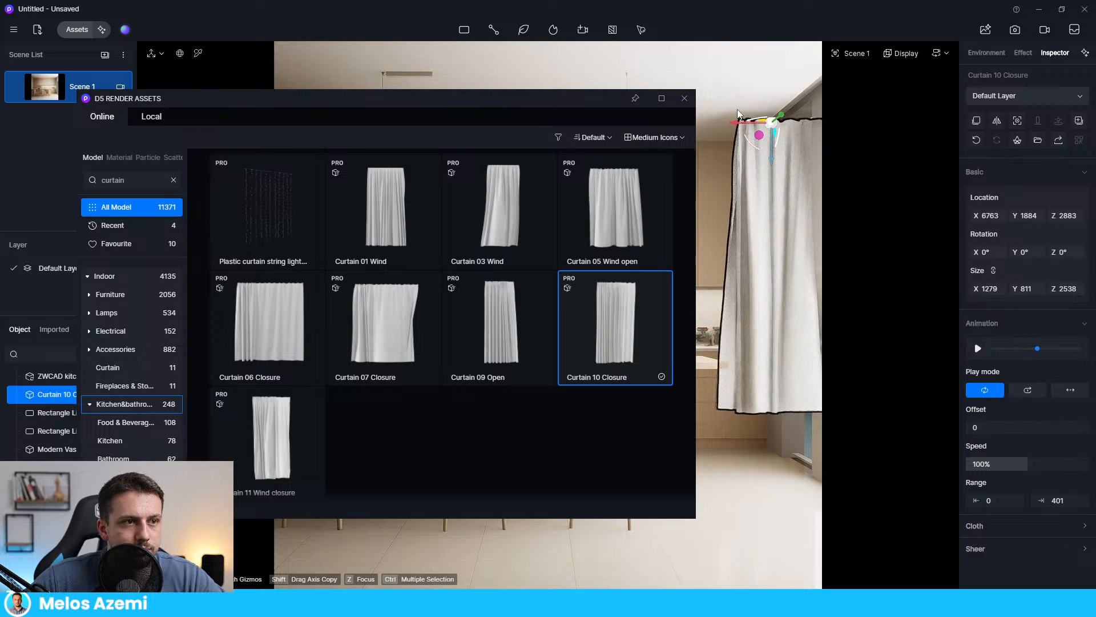
{"action": "left_click", "coordinate": [1066, 253]}
{"action": "type", "text": "6"}
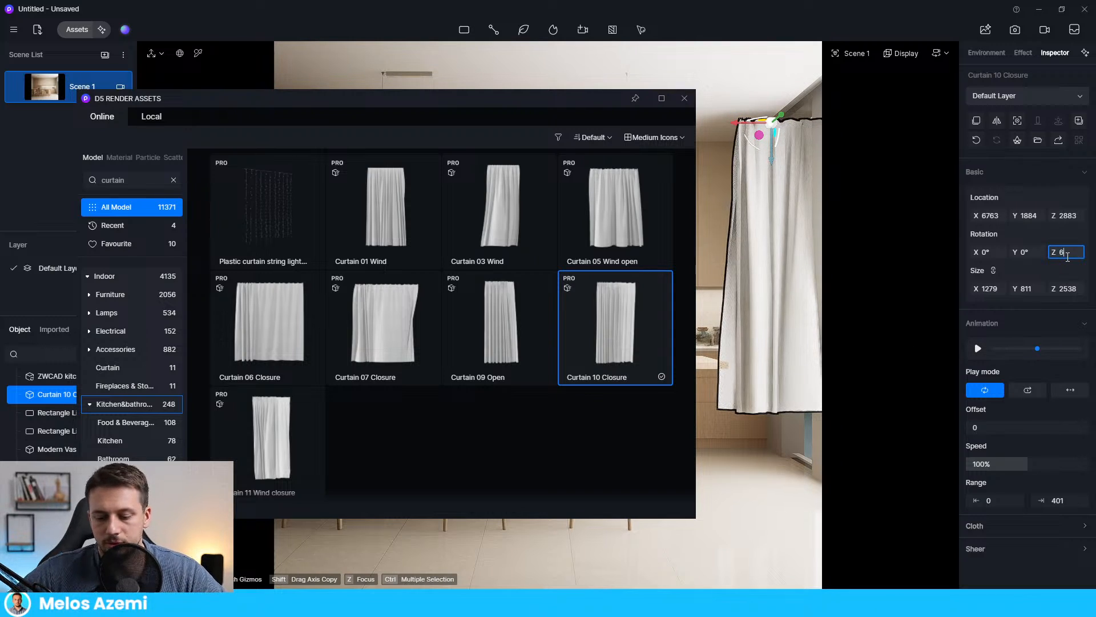
{"action": "type", "text": "0"}
{"action": "key", "text": "Return"}
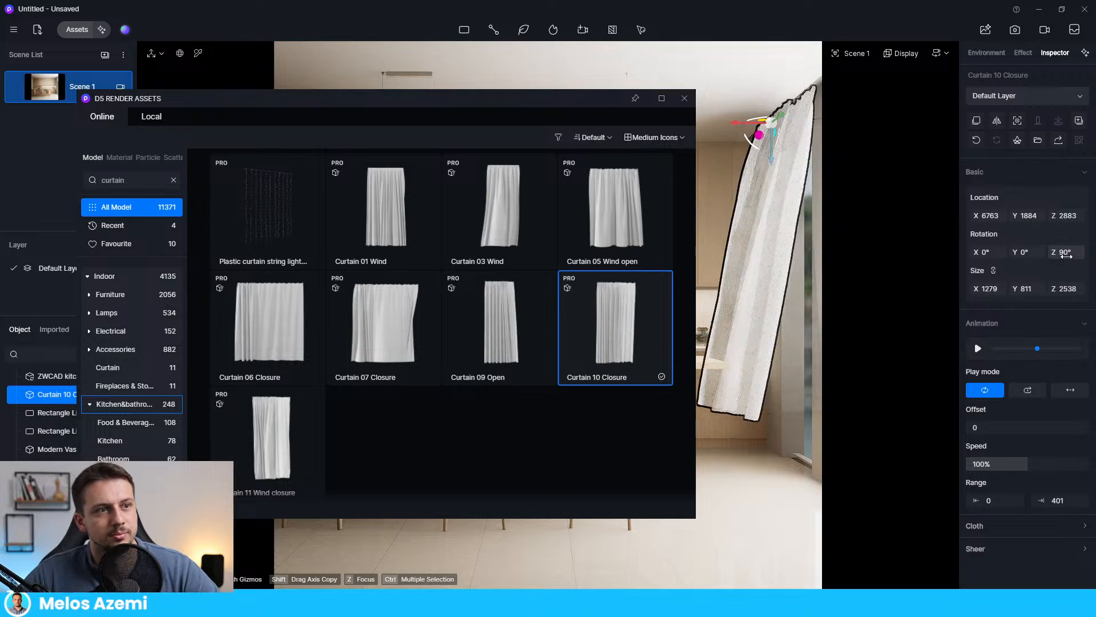
- Scale Curtain 10 Closure to about 1460 × 927 × 2898 and move it to about X 6830, Y 1547, Z 2964
{"action": "left_click_drag", "start_coordinate": [1065, 289], "coordinate": [1091, 289]}
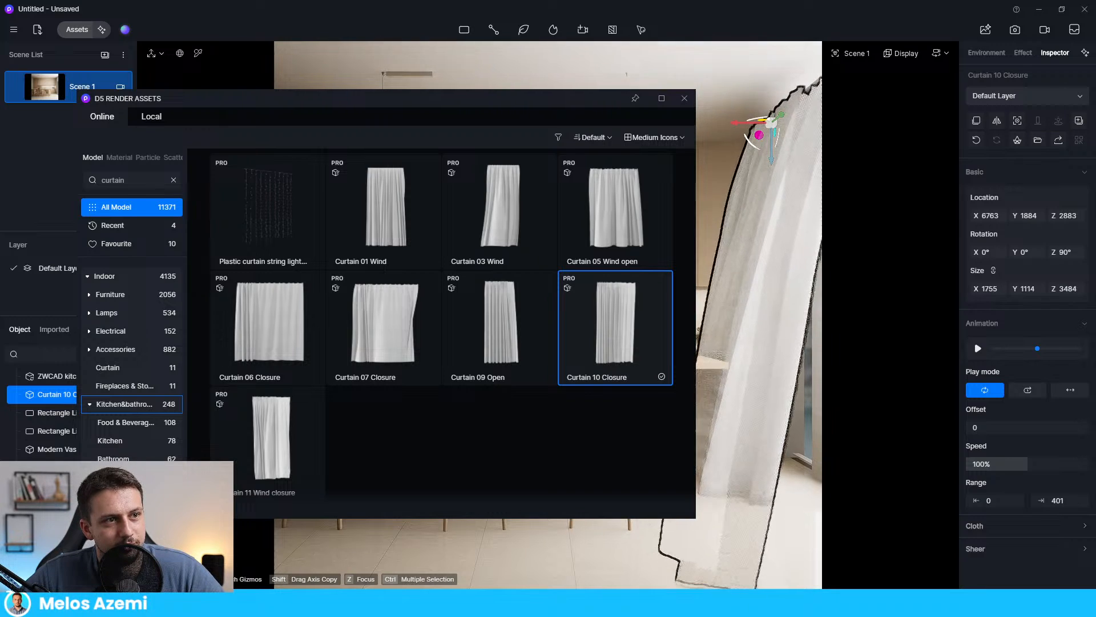
{"action": "left_click_drag", "start_coordinate": [759, 135], "coordinate": [780, 152]}
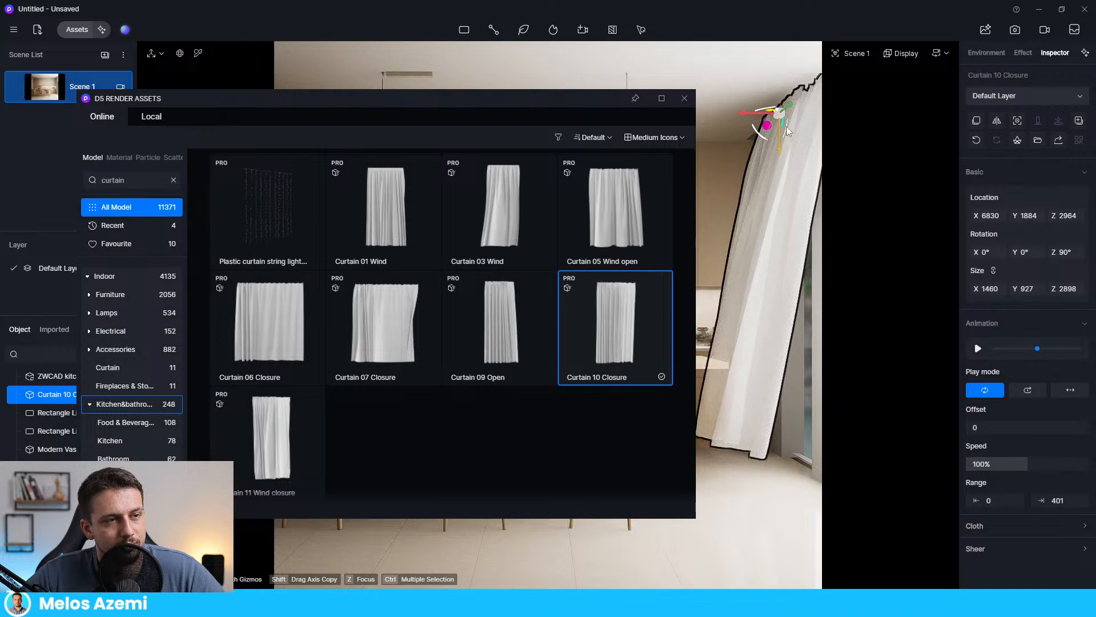
{"action": "left_click_drag", "start_coordinate": [785, 114], "coordinate": [774, 118]}
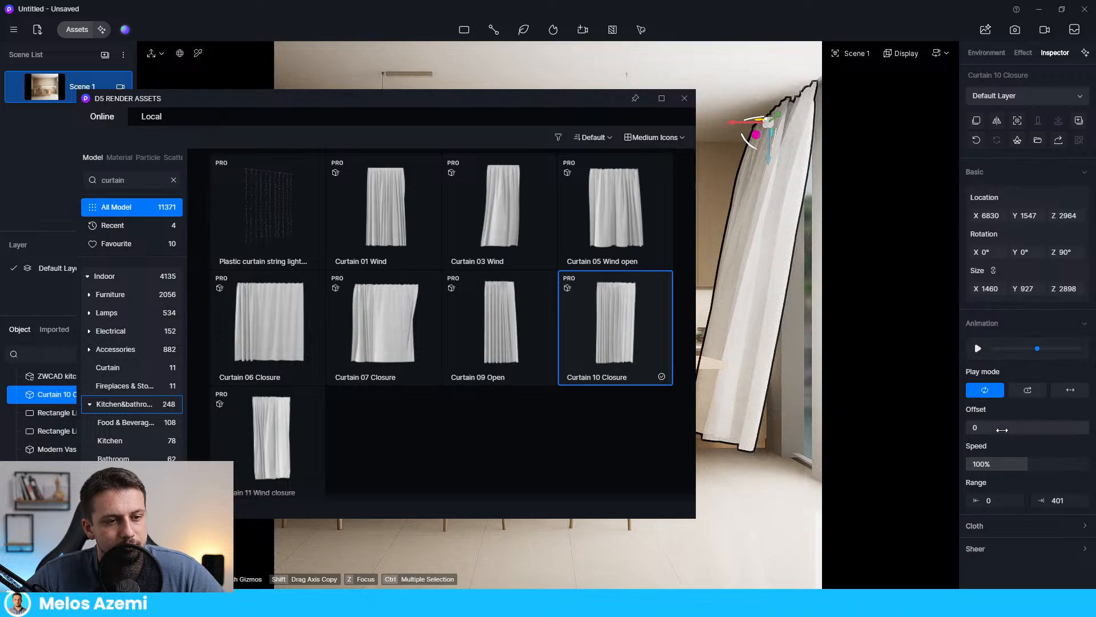
- Set the curtain's animation speed to 0%, shift its frame slightly, and choose the back-and-forth play mode
{"action": "left_click_drag", "start_coordinate": [1005, 463], "coordinate": [959, 479]}
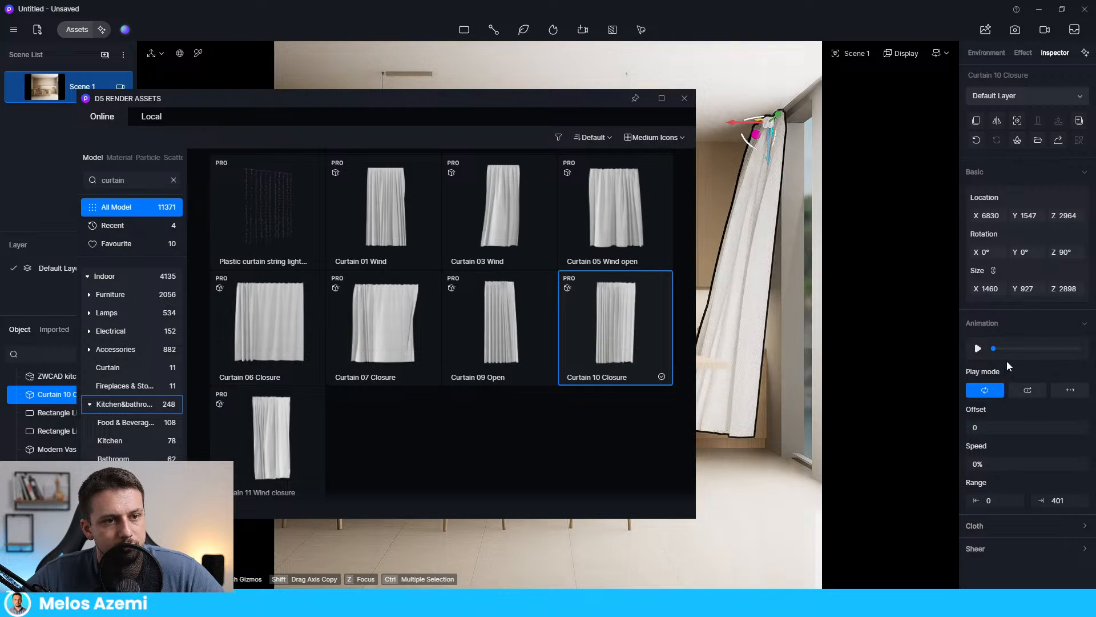
{"action": "mouse_move", "coordinate": [994, 348]}
{"action": "left_mouse_down"}
{"action": "mouse_move", "coordinate": [1068, 349]}
{"action": "mouse_move", "coordinate": [1015, 350]}
{"action": "left_mouse_up"}
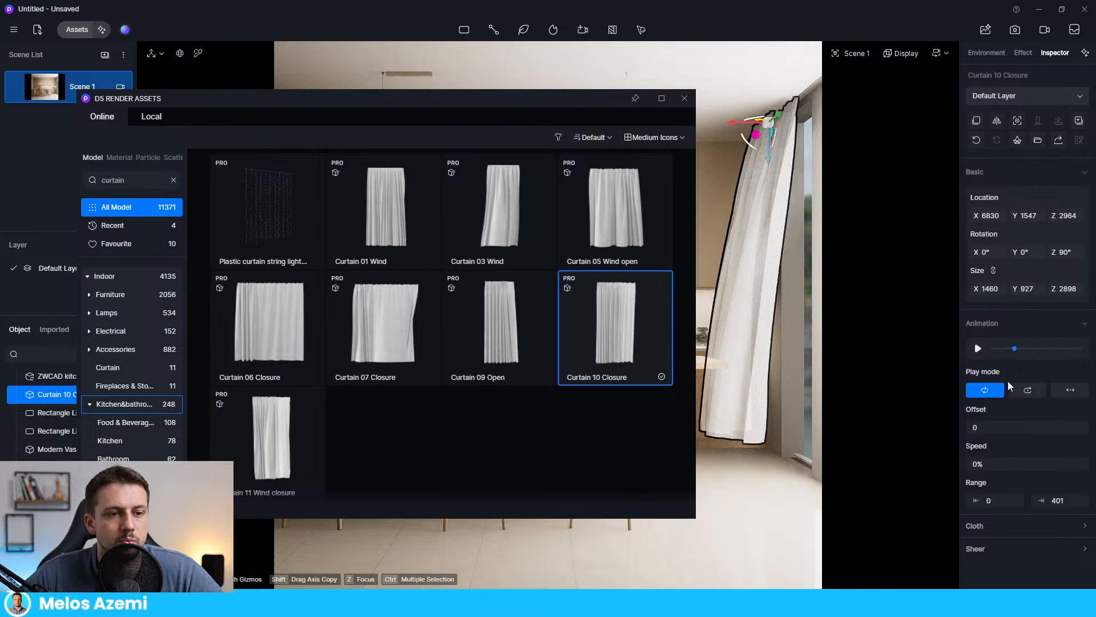
{"action": "left_click", "coordinate": [1031, 391]}
{"action": "left_click", "coordinate": [1061, 391]}
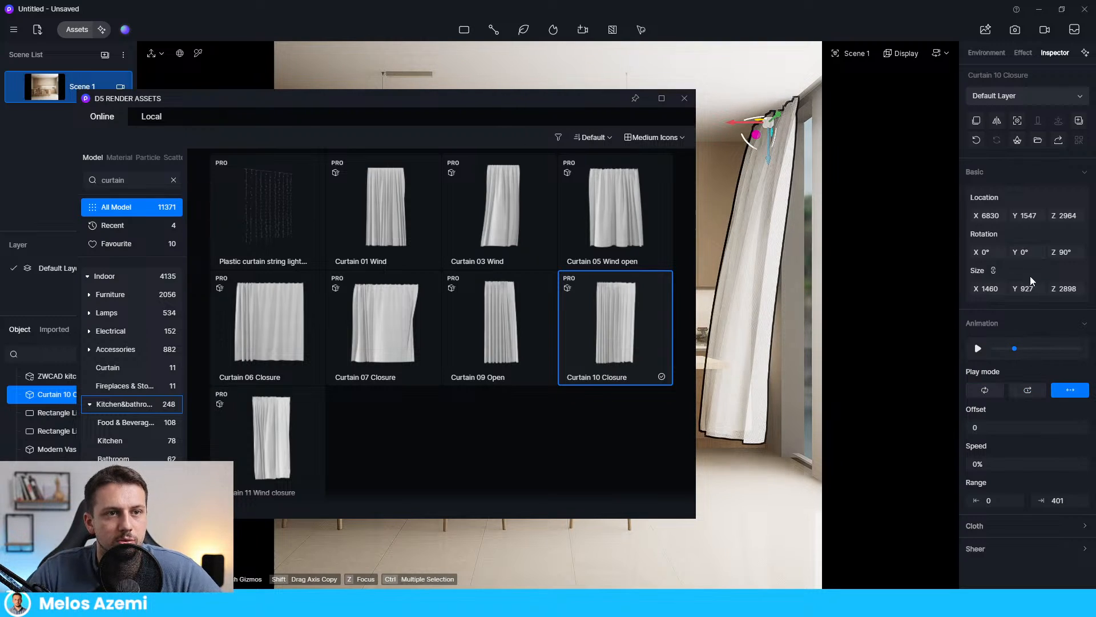
- Apply the beige sheer colour to the curtain and move the assets window clear of it
{"action": "left_click", "coordinate": [1039, 526]}
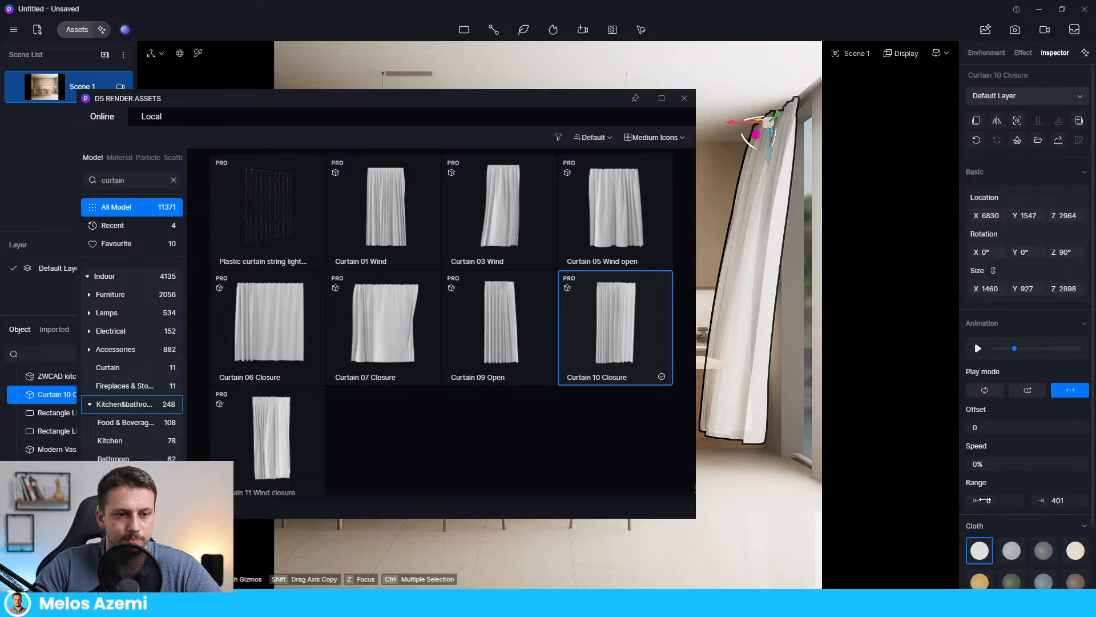
{"action": "scroll", "coordinate": [1036, 498], "scroll_direction": "down", "scroll_amount": 2}
{"action": "left_click", "coordinate": [1037, 550]}
{"action": "left_click", "coordinate": [1020, 574]}
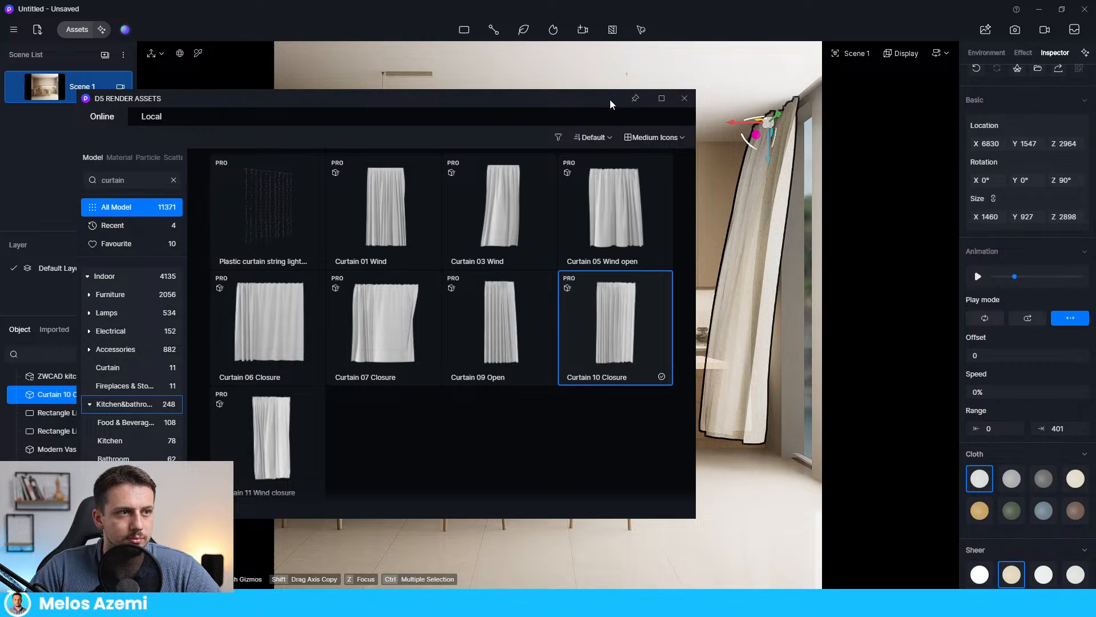
{"action": "left_click_drag", "start_coordinate": [610, 99], "coordinate": [248, 130]}
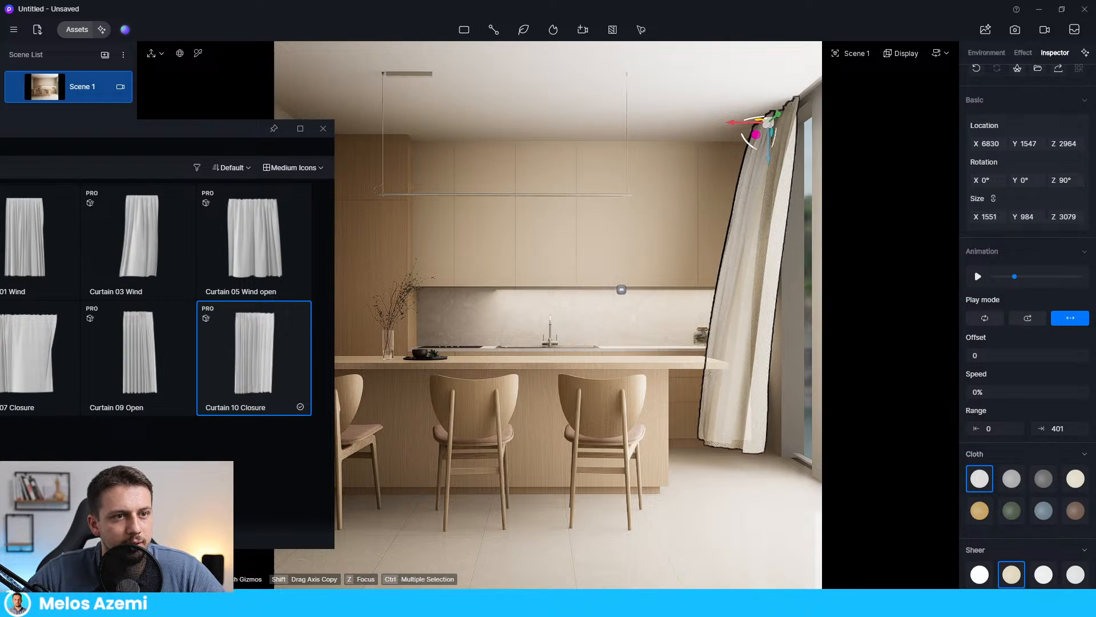
- Enlarge the curtain to about 1547 × 982 × 3070 and return its animation to the first frame
{"action": "left_click", "coordinate": [1033, 277]}
{"action": "left_click", "coordinate": [983, 276]}
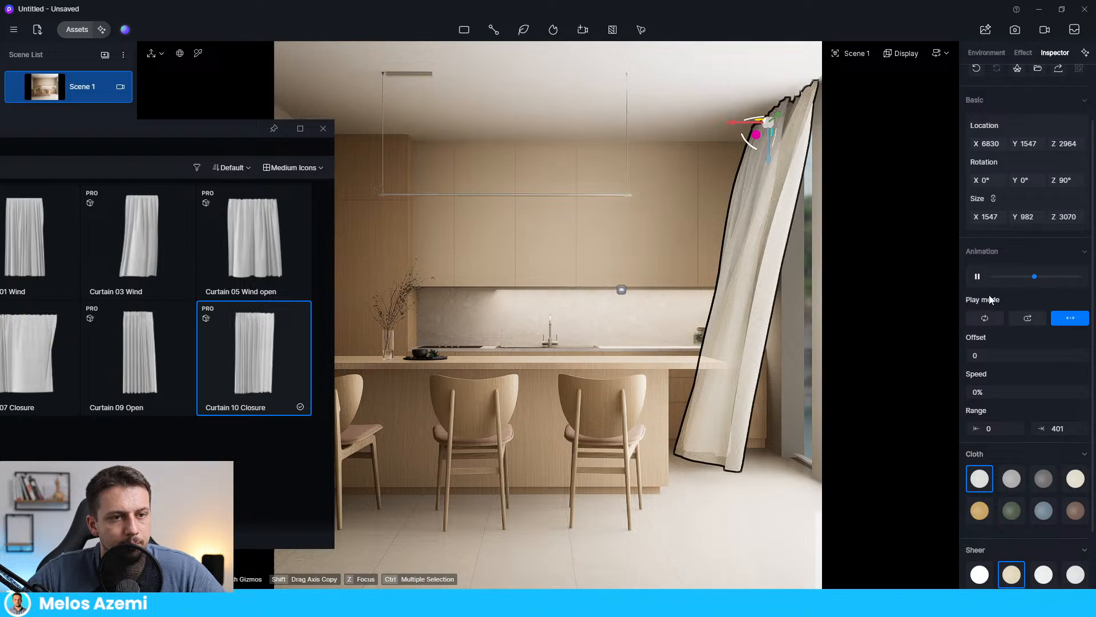
{"action": "left_click", "coordinate": [1001, 315]}
{"action": "left_click", "coordinate": [1060, 320]}
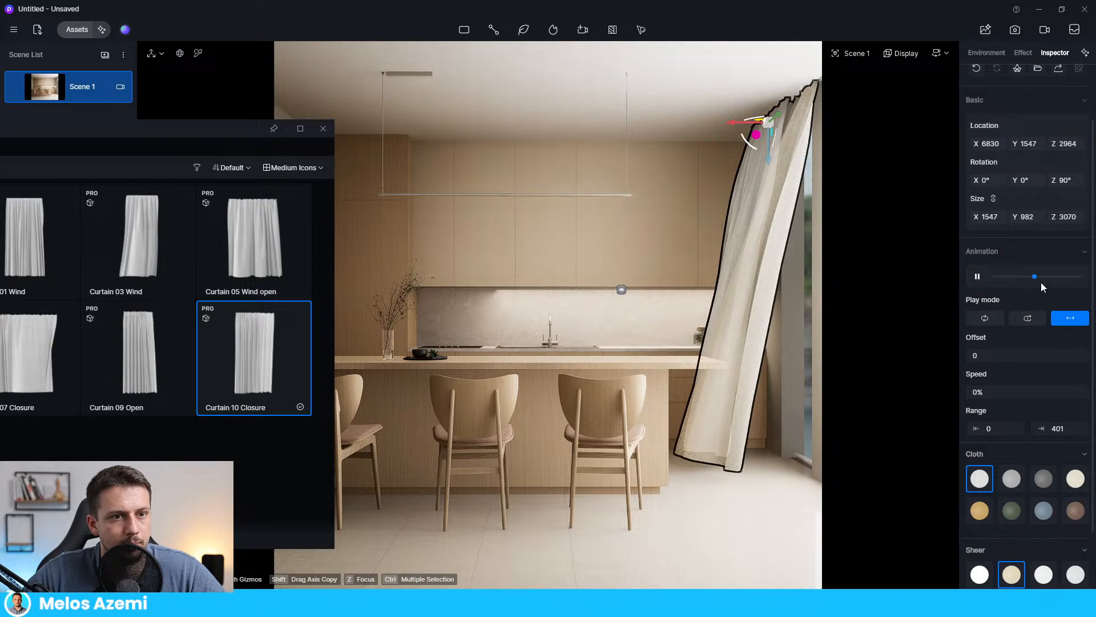
{"action": "left_click_drag", "start_coordinate": [1036, 277], "coordinate": [992, 280]}
{"action": "left_click", "coordinate": [1070, 252]}
{"action": "left_click", "coordinate": [1068, 252]}
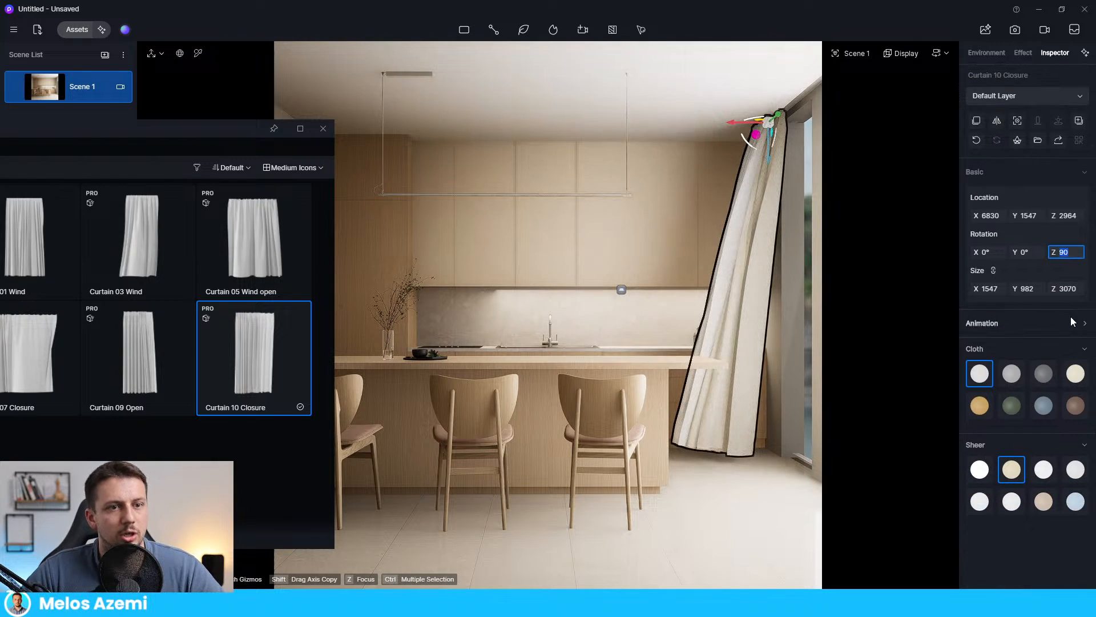
{"action": "left_click", "coordinate": [1072, 322]}
- Adjust the curtain's animation speed to 7% and set the end of its range to 1
{"action": "mouse_move", "coordinate": [997, 432]}
{"action": "left_mouse_down"}
{"action": "mouse_move", "coordinate": [1095, 427]}
{"action": "mouse_move", "coordinate": [998, 427]}
{"action": "left_mouse_up"}
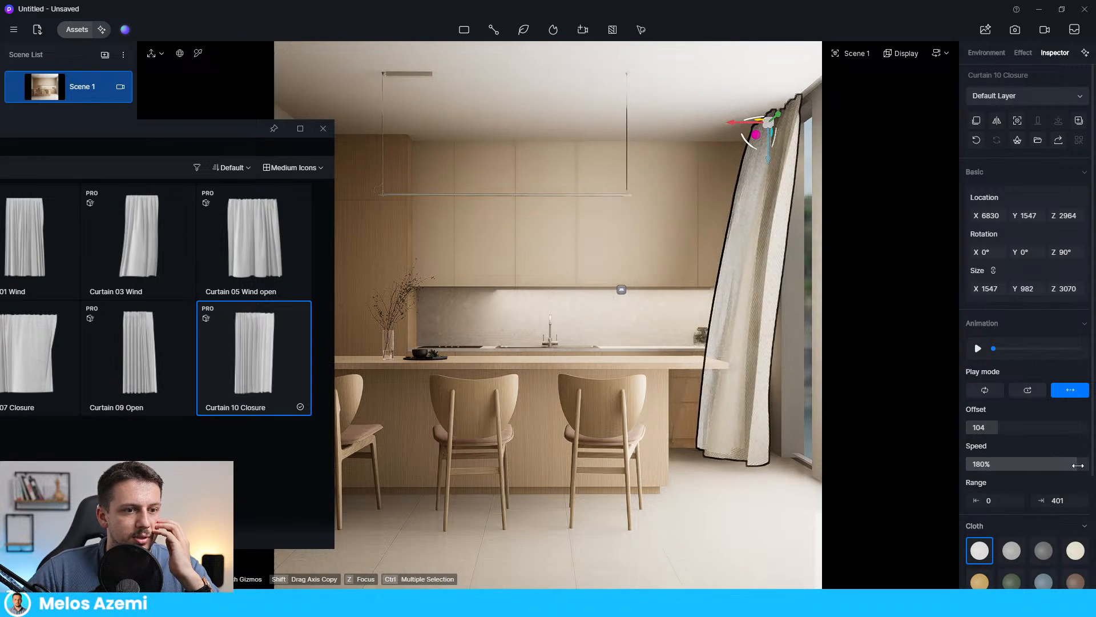
{"action": "left_click_drag", "start_coordinate": [969, 466], "coordinate": [970, 466]}
{"action": "left_click", "coordinate": [1003, 500]}
{"action": "left_click", "coordinate": [1063, 501]}
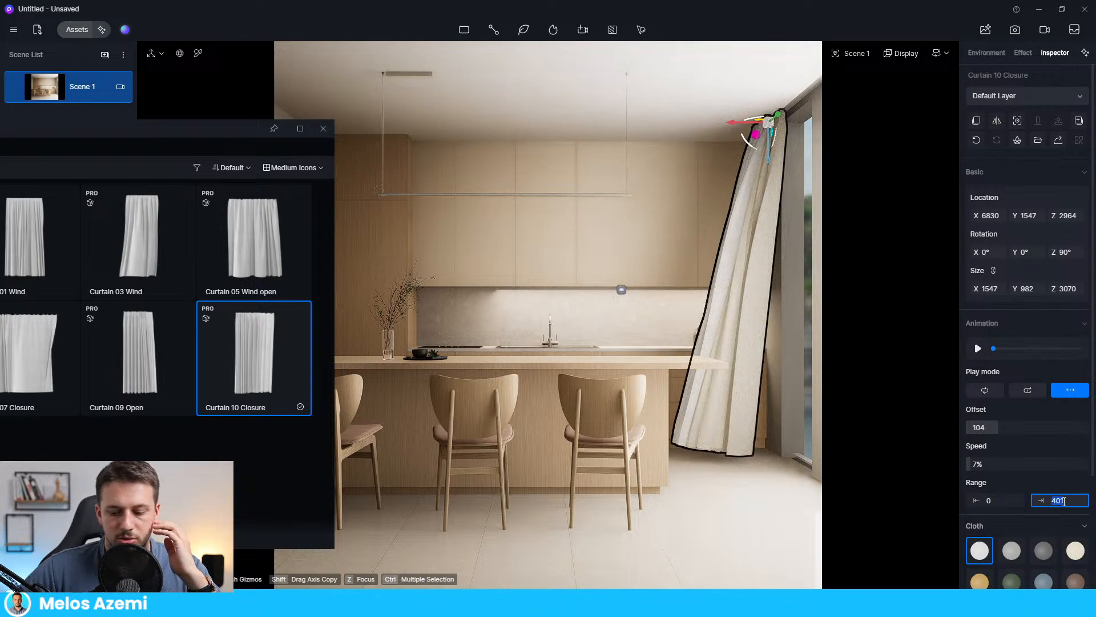
{"action": "type", "text": "1"}
{"action": "key", "text": "Return"}
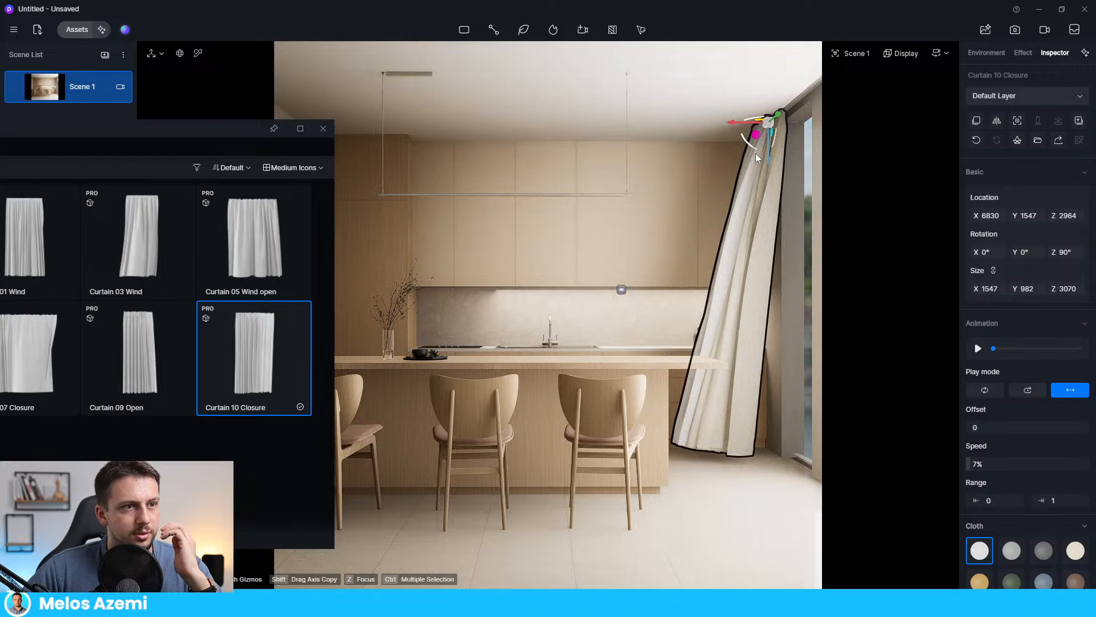
- Move the curtain along the window to about Y 2032 and set its animation speed to 0%
{"action": "left_click_drag", "start_coordinate": [778, 114], "coordinate": [795, 100]}
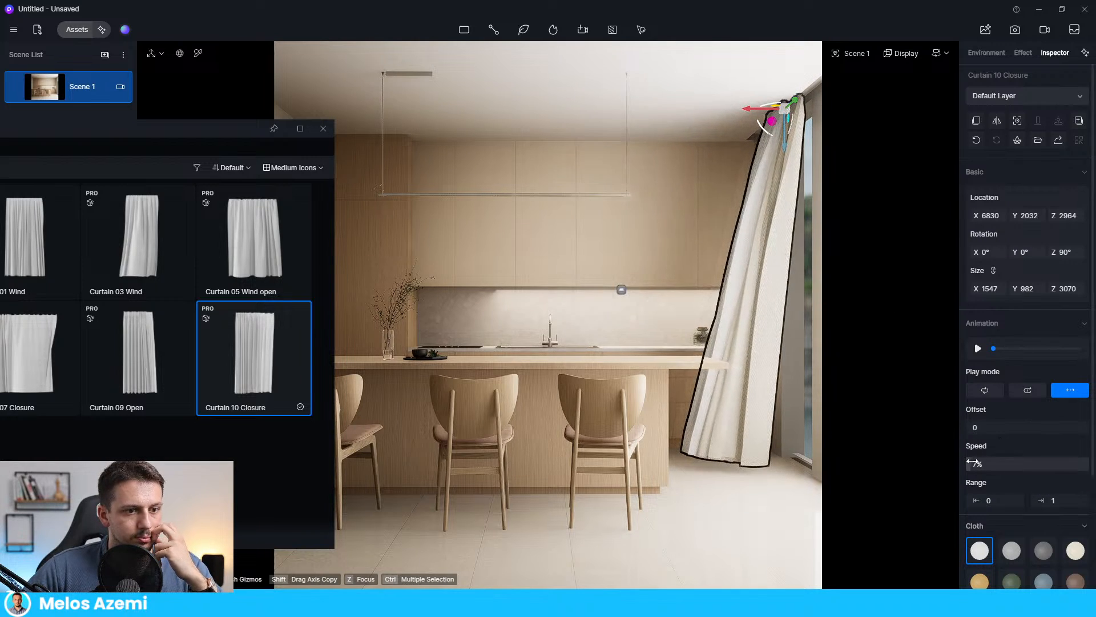
{"action": "left_click_drag", "start_coordinate": [974, 464], "coordinate": [960, 463]}
{"action": "left_click_drag", "start_coordinate": [1030, 350], "coordinate": [1064, 350]}
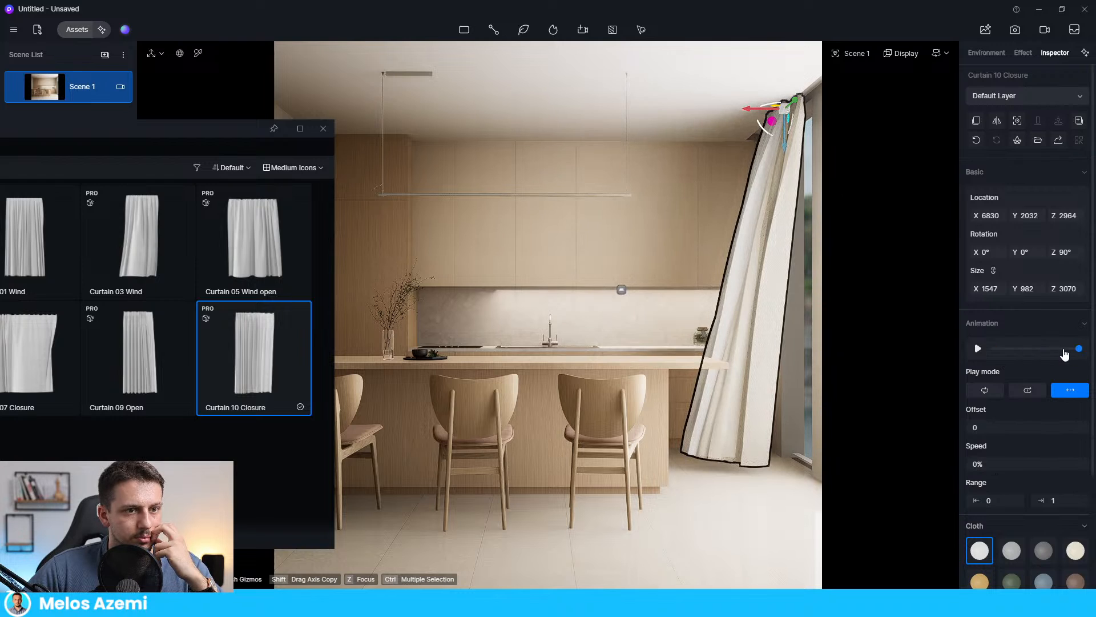
- Fine-tune the curtain's position along the window to about Y 2000
{"action": "scroll", "coordinate": [1024, 479], "scroll_direction": "down", "scroll_amount": 3}
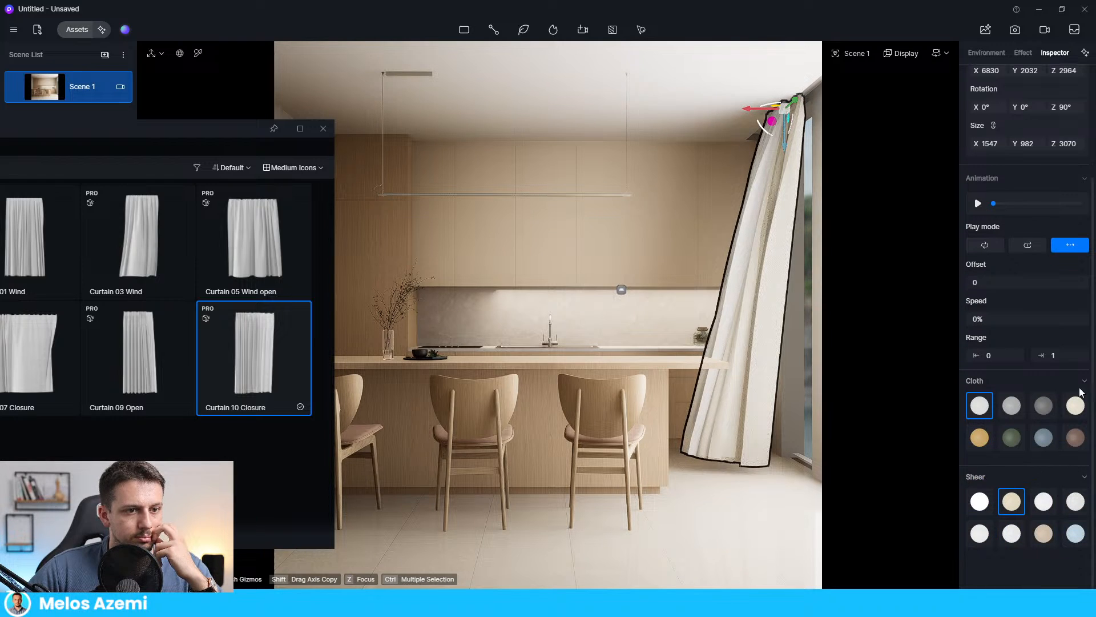
{"action": "left_click", "coordinate": [996, 355]}
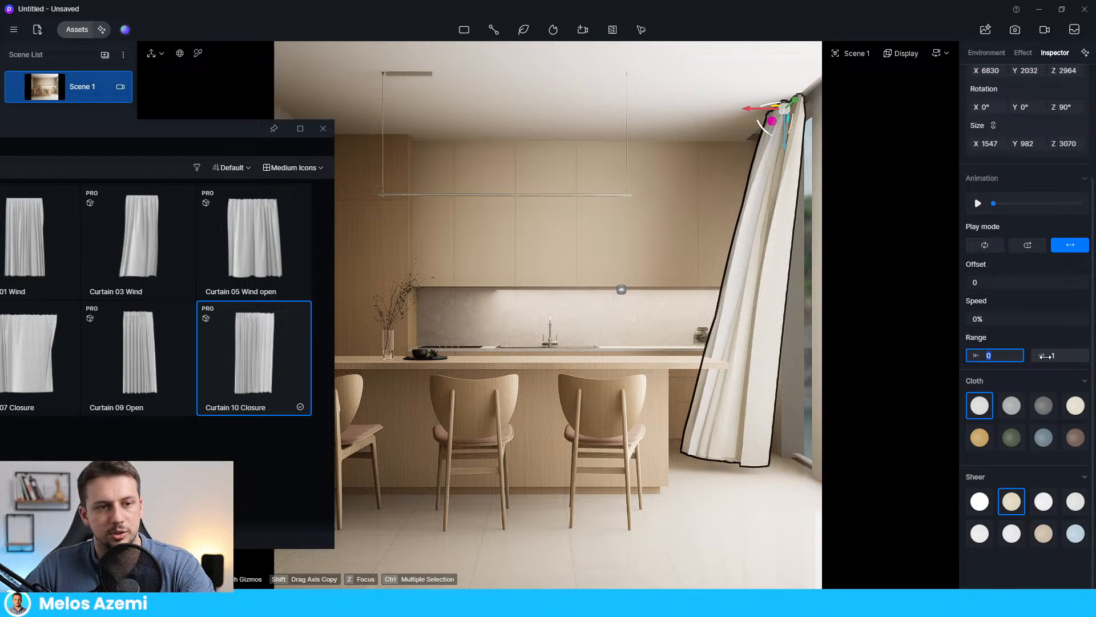
{"action": "left_click", "coordinate": [1048, 357]}
{"action": "left_click", "coordinate": [1043, 334]}
{"action": "scroll", "coordinate": [1042, 300], "scroll_direction": "up", "scroll_amount": 3}
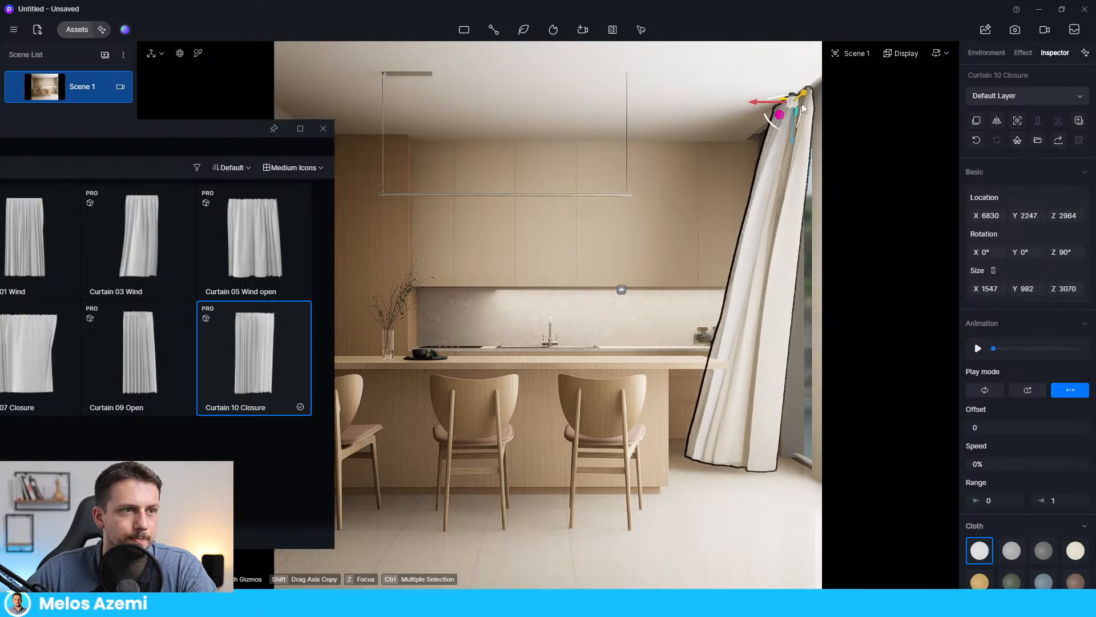
{"action": "left_click_drag", "start_coordinate": [793, 112], "coordinate": [795, 119]}
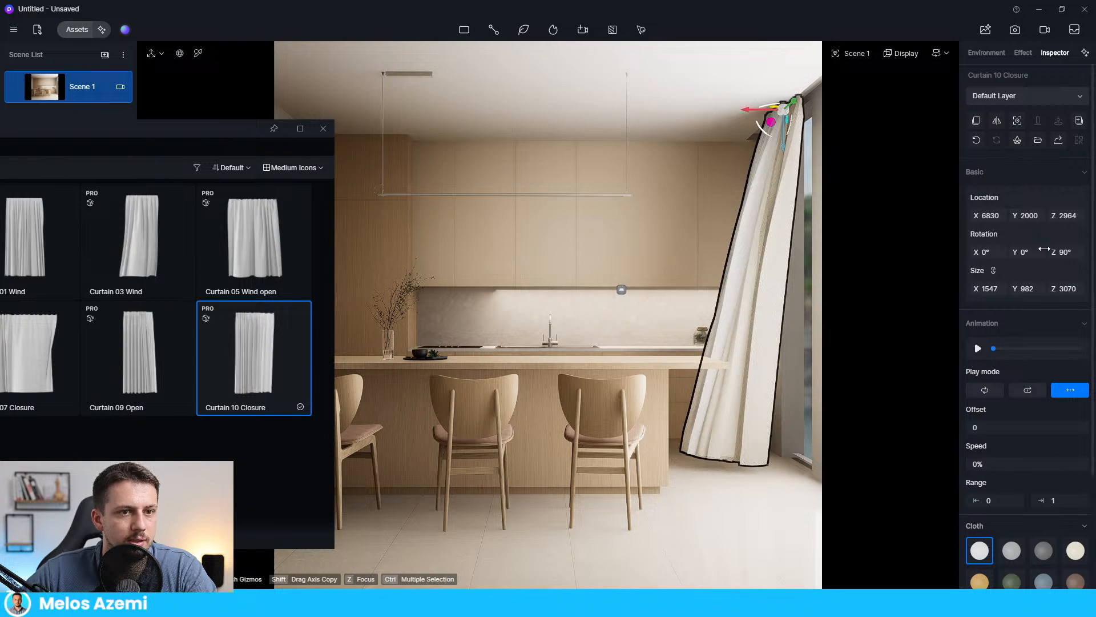
- Try rotating the curtain to Z 270° and shifting it along X, and undo both changes
{"action": "left_click", "coordinate": [1065, 252]}
{"action": "type", "text": "270"}
{"action": "key", "text": "Return"}
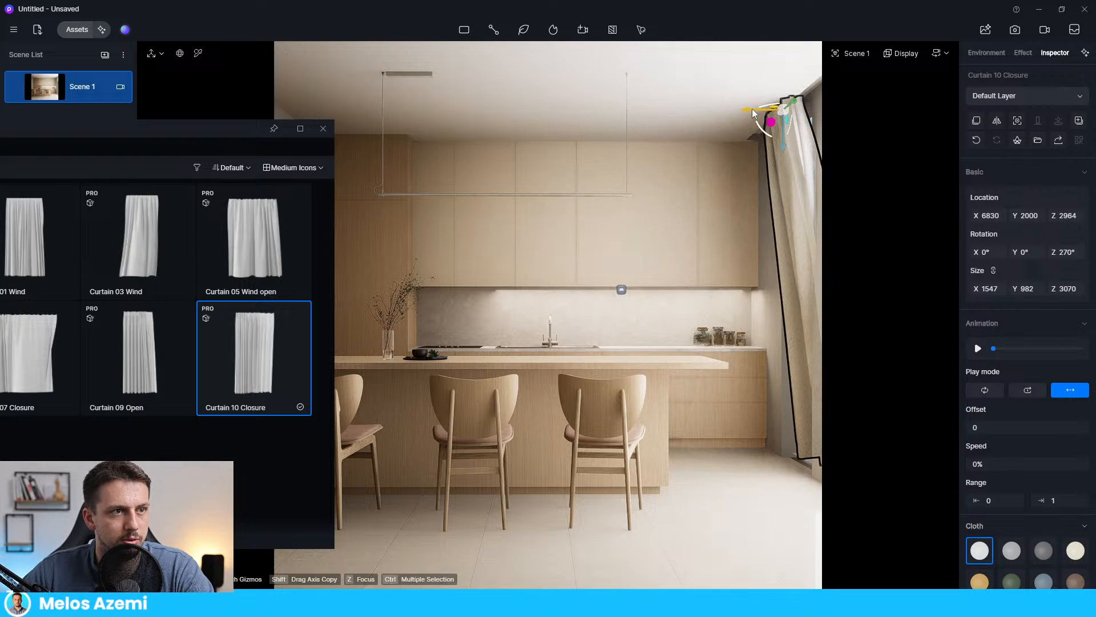
{"action": "left_click_drag", "start_coordinate": [752, 108], "coordinate": [738, 109]}
{"action": "key", "text": "ctrl+z"}
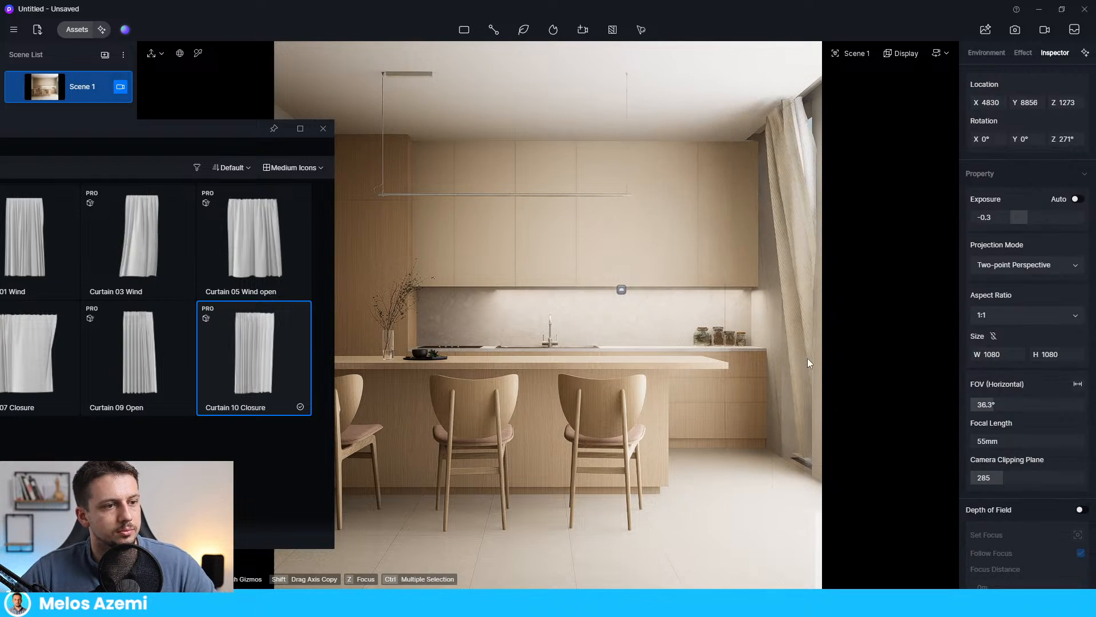
{"action": "key", "text": "ctrl+z"}
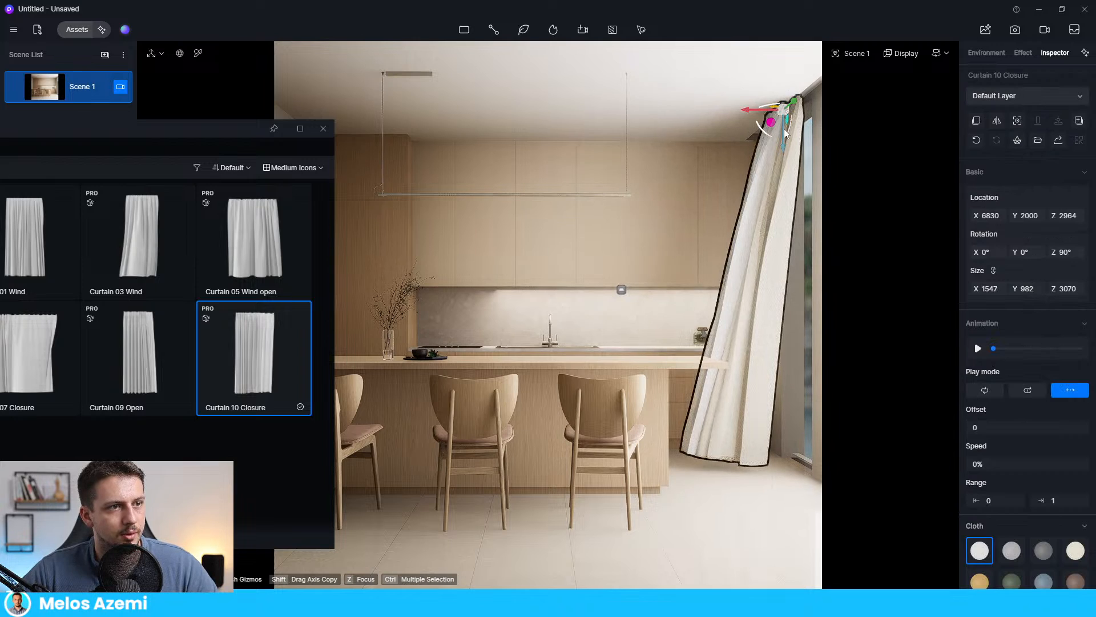
- Adjust the curtain's placement at the window and select the surfaces around the window and floor
{"action": "mouse_move", "coordinate": [781, 147]}
{"action": "left_mouse_down"}
{"action": "mouse_move", "coordinate": [800, 135]}
{"action": "mouse_move", "coordinate": [795, 152]}
{"action": "mouse_move", "coordinate": [780, 148]}
{"action": "left_mouse_up"}
{"action": "left_click", "coordinate": [808, 284]}
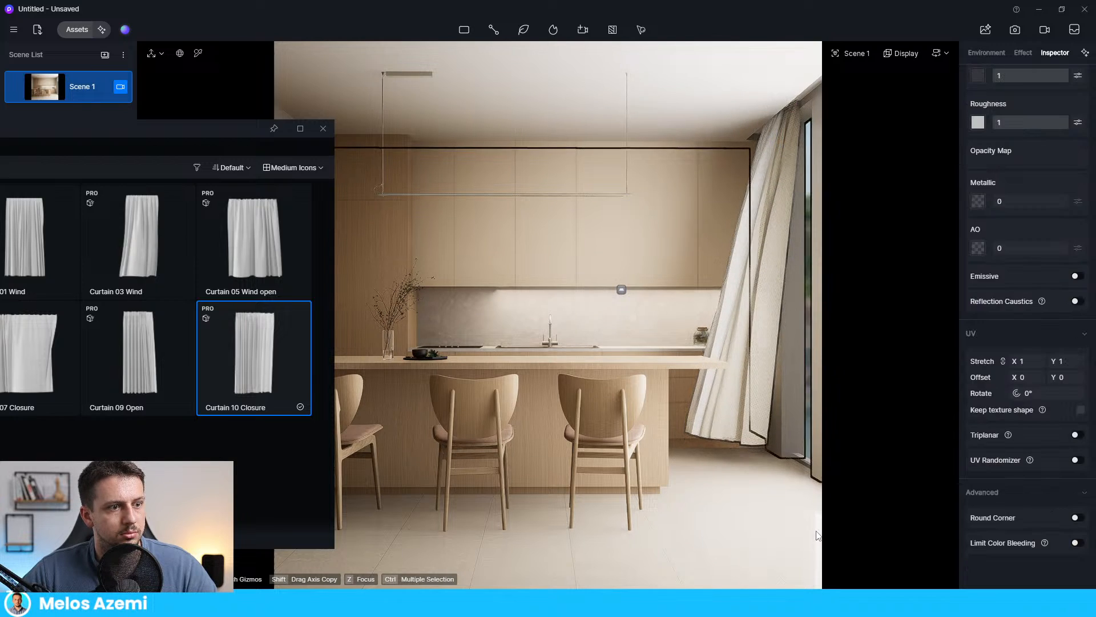
{"action": "left_click", "coordinate": [810, 525]}
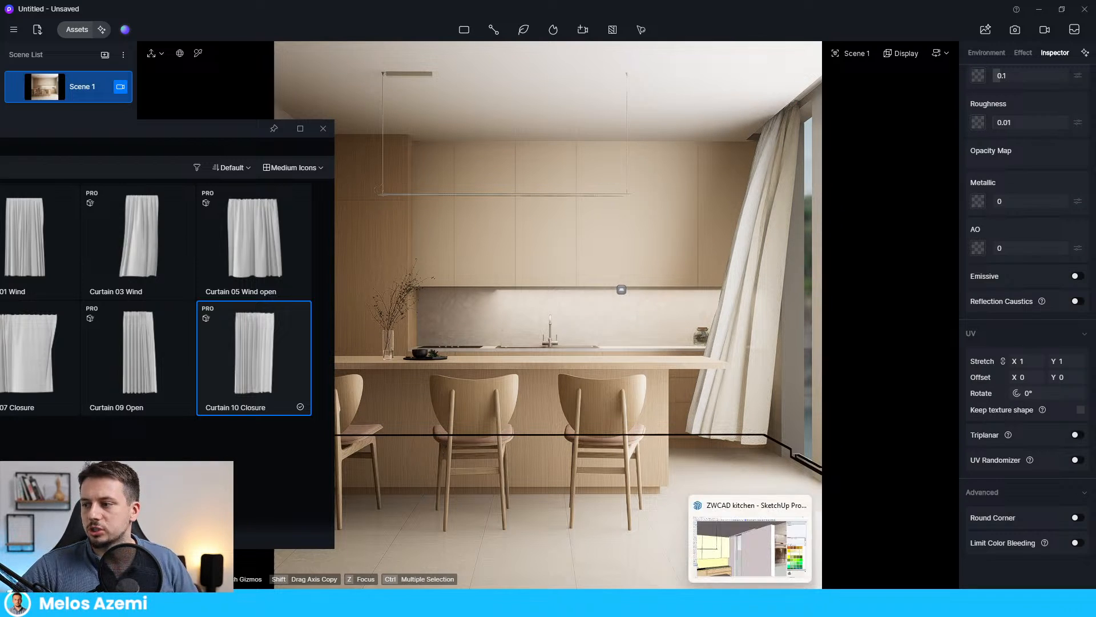
- Switch to SketchUp and search 3D Warehouse for window
{"action": "left_click", "coordinate": [749, 603]}
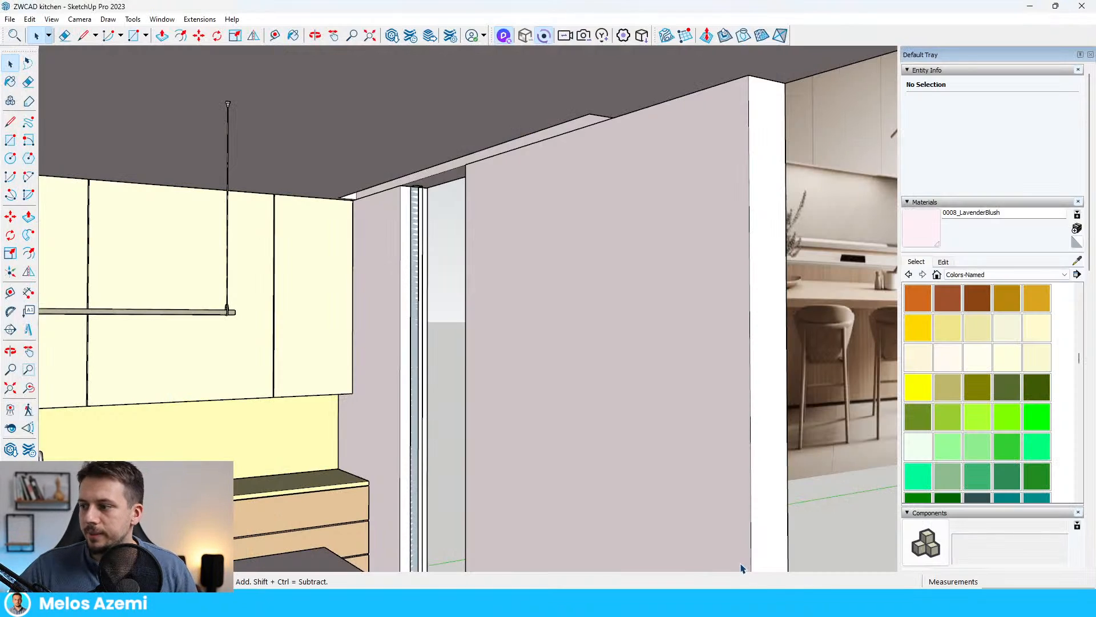
{"action": "left_click", "coordinate": [393, 36]}
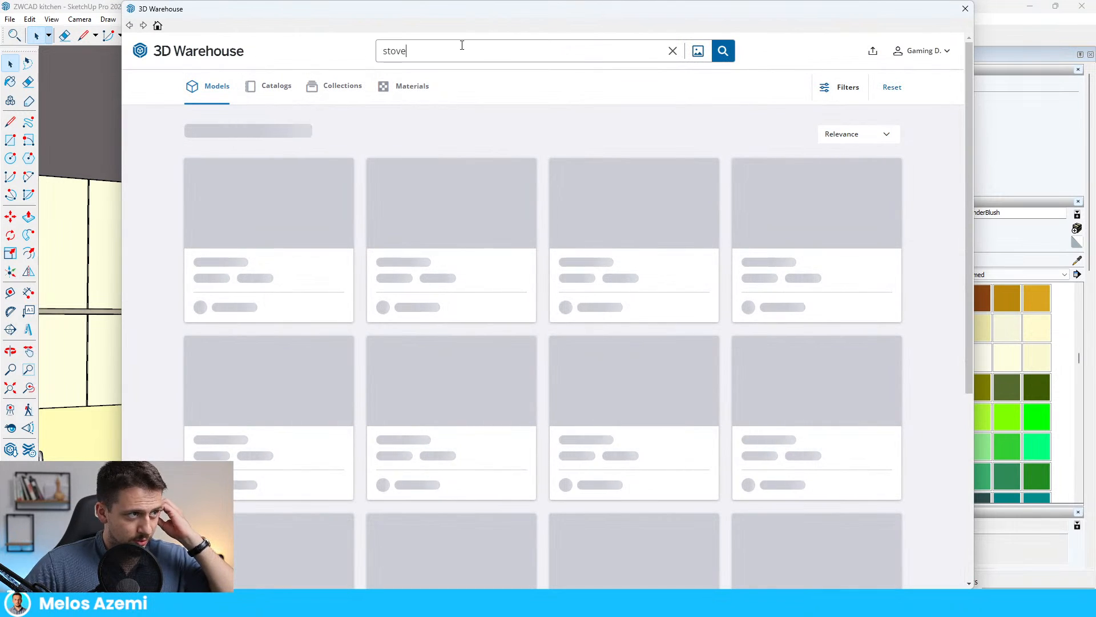
{"action": "double_click", "coordinate": [461, 50]}
{"action": "type", "text": "window"}
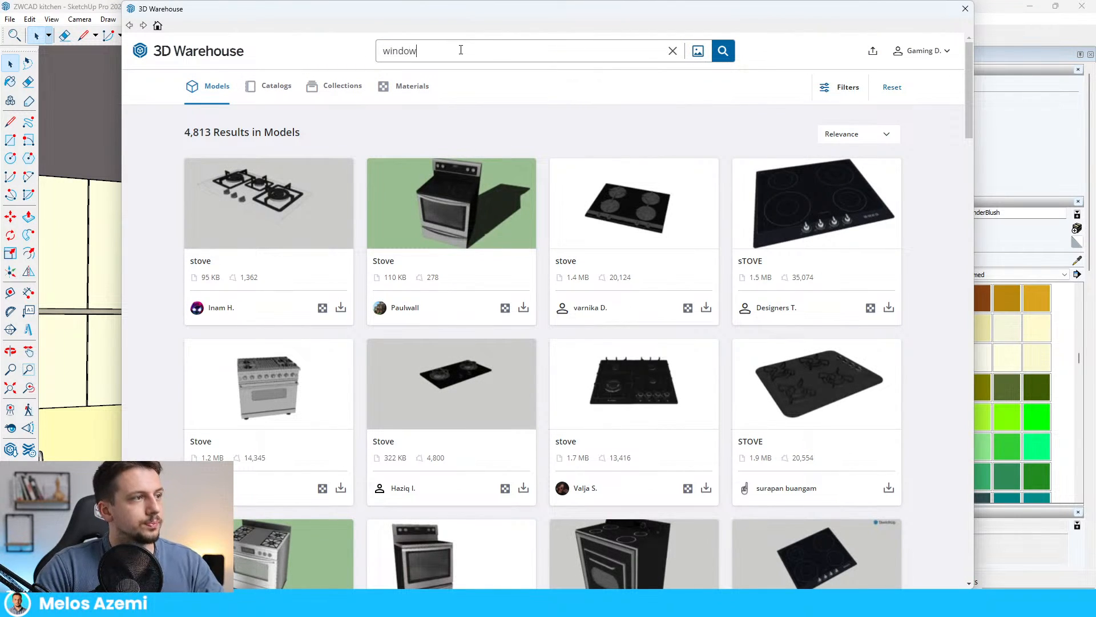
{"action": "key", "text": "Return"}
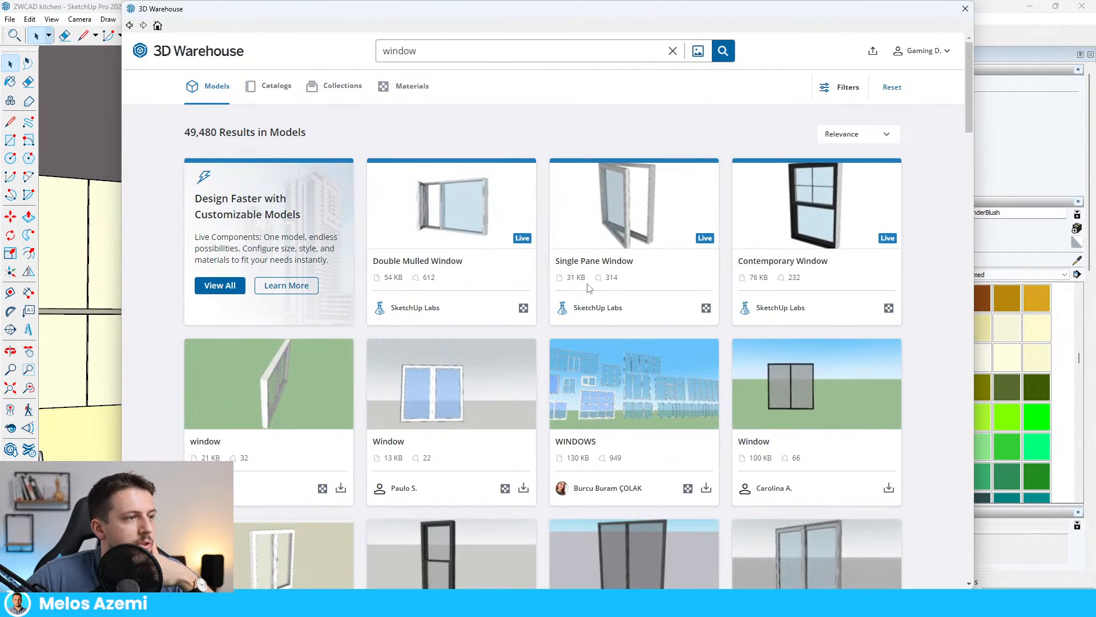
- Browse the window models and load the 16 KB WINDOW model directly into the kitchen model
{"action": "scroll", "coordinate": [768, 355], "scroll_direction": "down", "scroll_amount": 10}
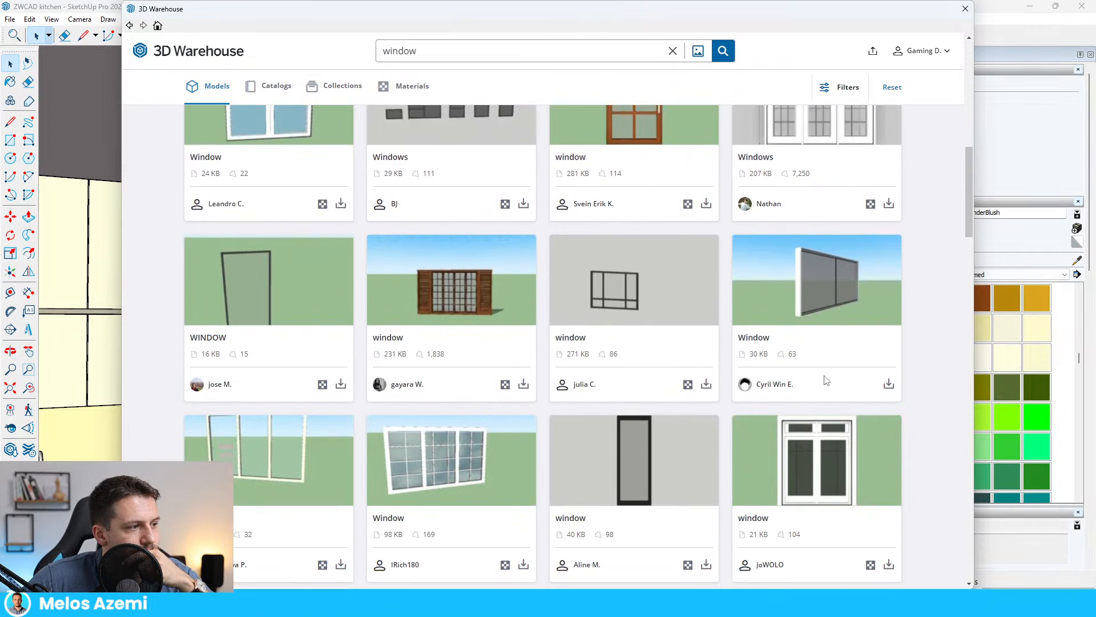
{"action": "scroll", "coordinate": [826, 381], "scroll_direction": "down", "scroll_amount": 3}
{"action": "left_click", "coordinate": [341, 230]}
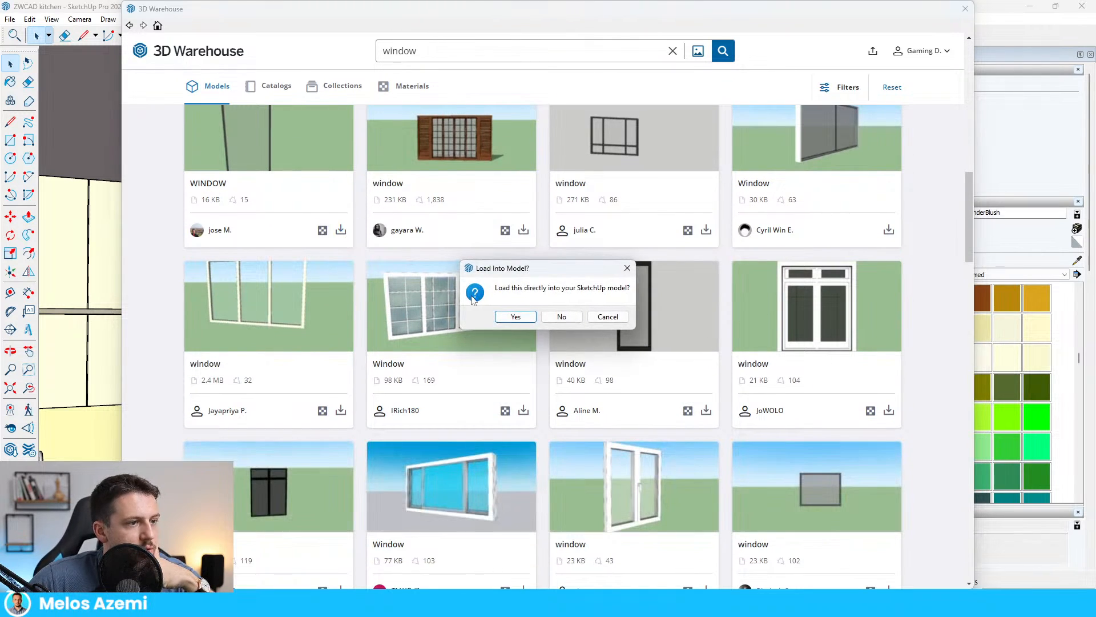
{"action": "left_click", "coordinate": [515, 317]}
- Place the WINDOW component with its corner at the lower corner of the wall opening beside the kitchen
{"action": "scroll", "coordinate": [650, 377], "scroll_direction": "down", "scroll_amount": 5}
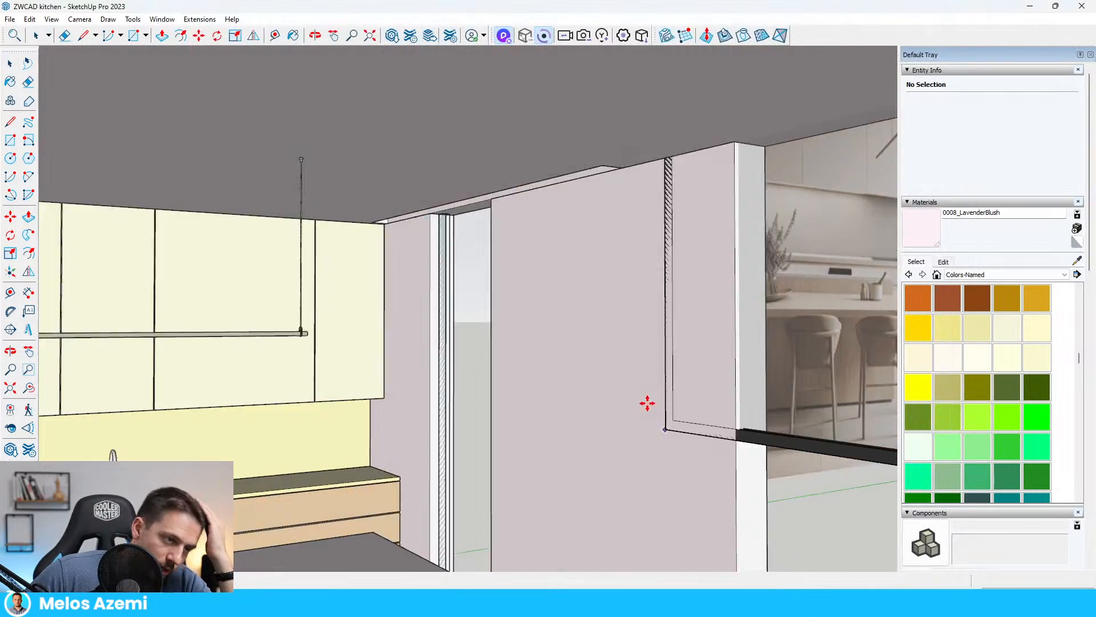
{"action": "scroll", "coordinate": [541, 350], "scroll_direction": "up", "scroll_amount": 10}
{"action": "scroll", "coordinate": [506, 397], "scroll_direction": "down", "scroll_amount": 4}
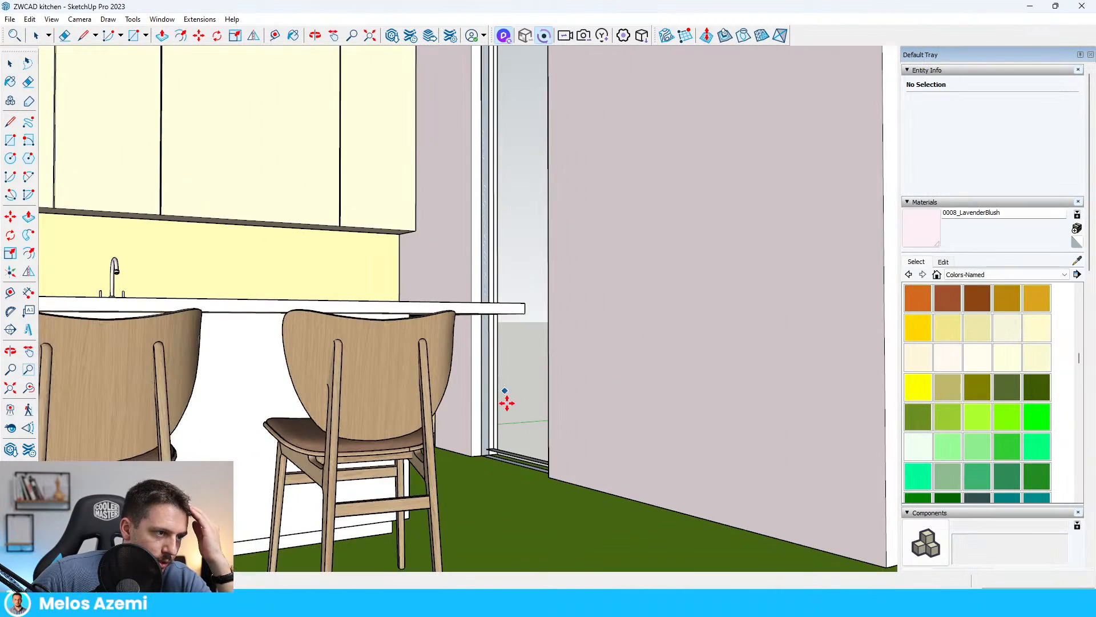
{"action": "scroll", "coordinate": [492, 455], "scroll_direction": "up", "scroll_amount": 8}
{"action": "key", "text": "s"}
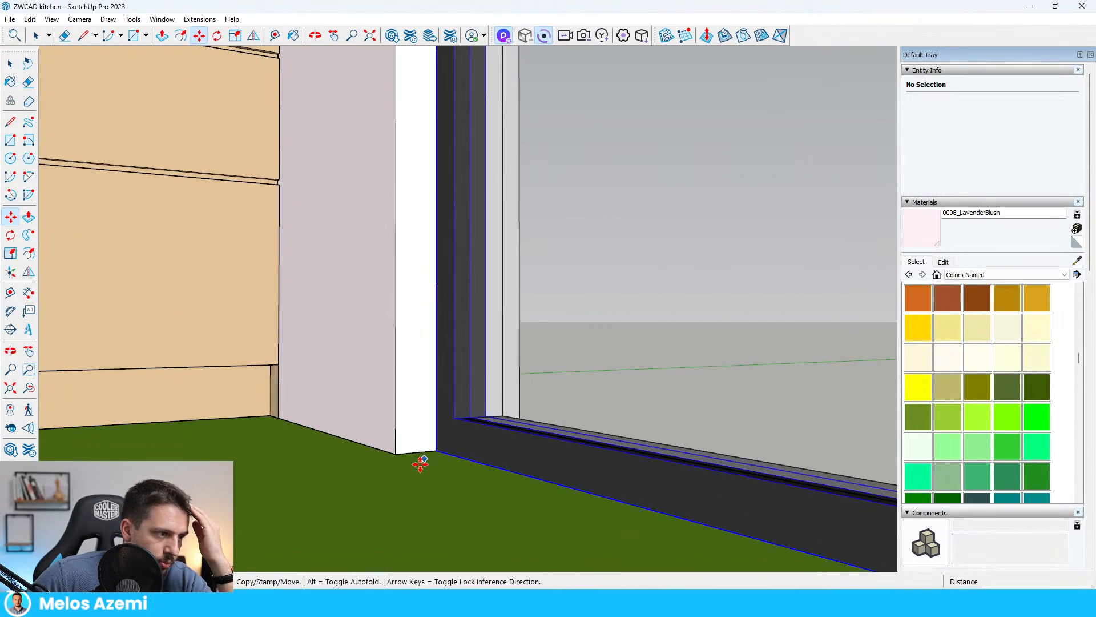
{"action": "left_click", "coordinate": [441, 452]}
- Scale the placed window component so its frame fits the wall opening up to the top edge
{"action": "scroll", "coordinate": [441, 453], "scroll_direction": "down", "scroll_amount": 5}
{"action": "scroll", "coordinate": [535, 178], "scroll_direction": "up", "scroll_amount": 8}
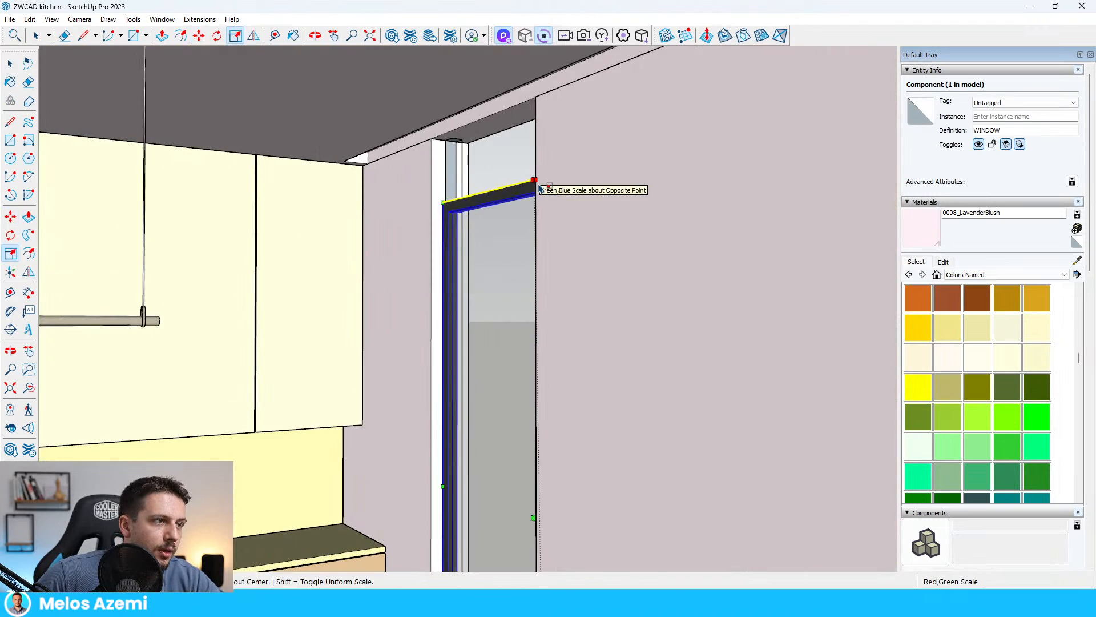
{"action": "left_click_drag", "start_coordinate": [536, 182], "coordinate": [533, 107]}
{"action": "scroll", "coordinate": [532, 107], "scroll_direction": "down", "scroll_amount": 2}
{"action": "scroll", "coordinate": [532, 108], "scroll_direction": "down", "scroll_amount": 3}
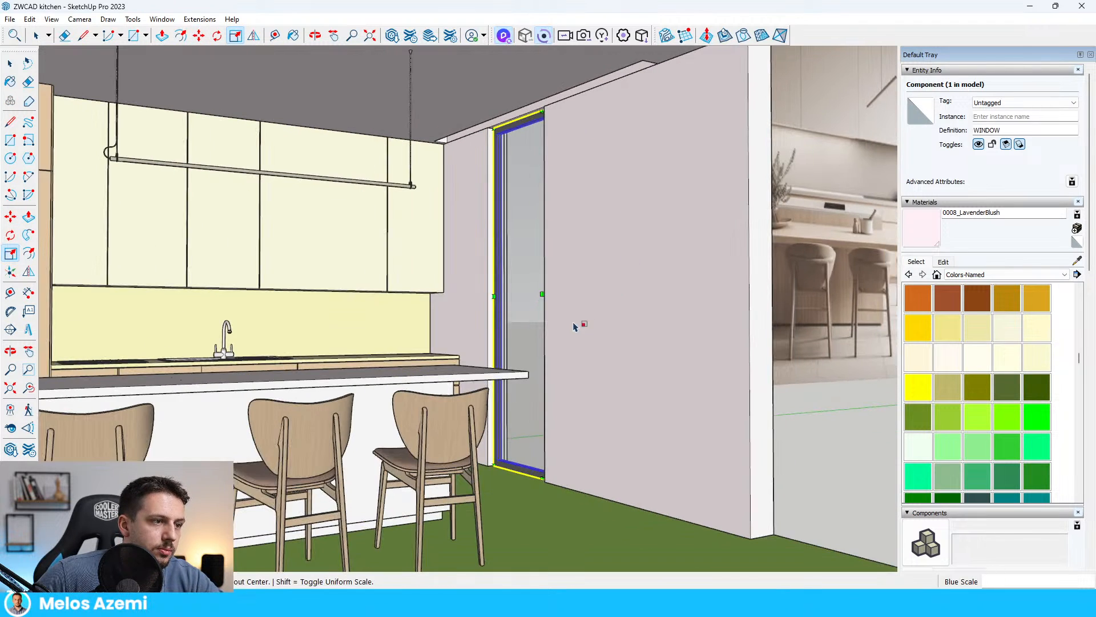
{"action": "left_click_drag", "start_coordinate": [607, 290], "coordinate": [543, 480]}
{"action": "middle_click_drag", "start_coordinate": [579, 255], "coordinate": [477, 302]}
{"action": "key", "text": "space"}
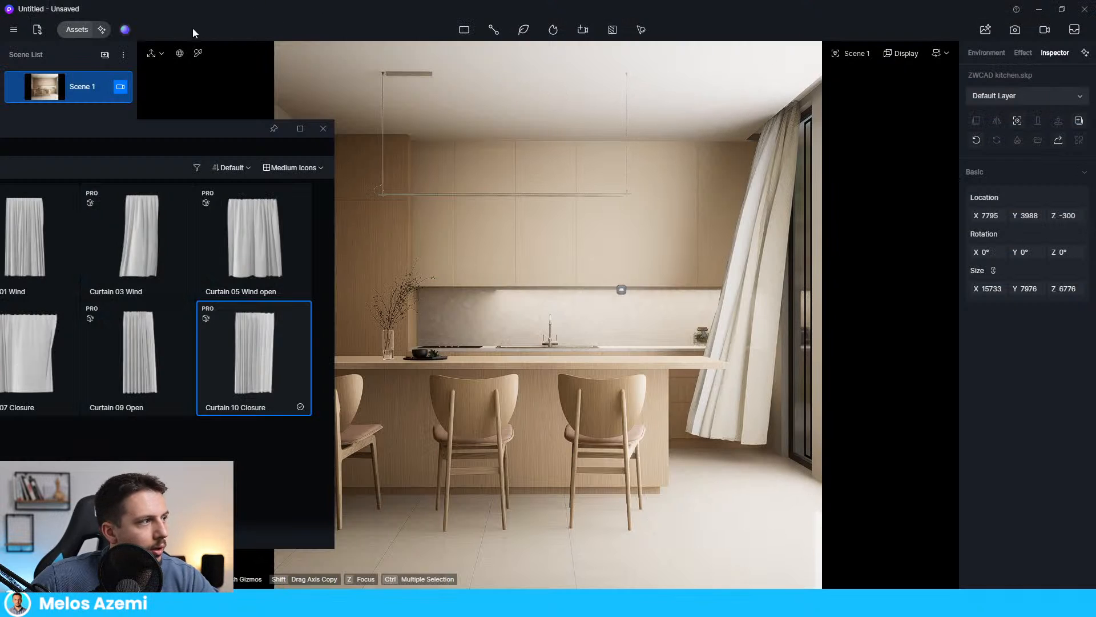
- Switch to D5 Render, sample the window glass material and set its refraction to 1
{"action": "left_click", "coordinate": [197, 53]}
{"action": "left_click", "coordinate": [803, 303]}
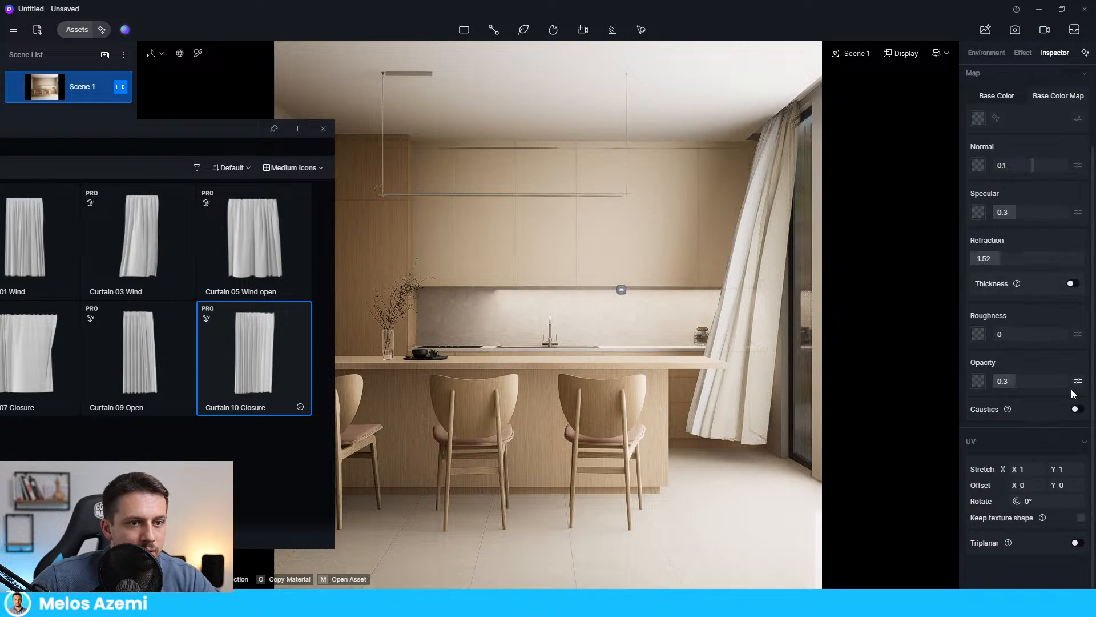
{"action": "scroll", "coordinate": [1035, 311], "scroll_direction": "up", "scroll_amount": 1}
{"action": "left_click_drag", "start_coordinate": [999, 292], "coordinate": [966, 293]}
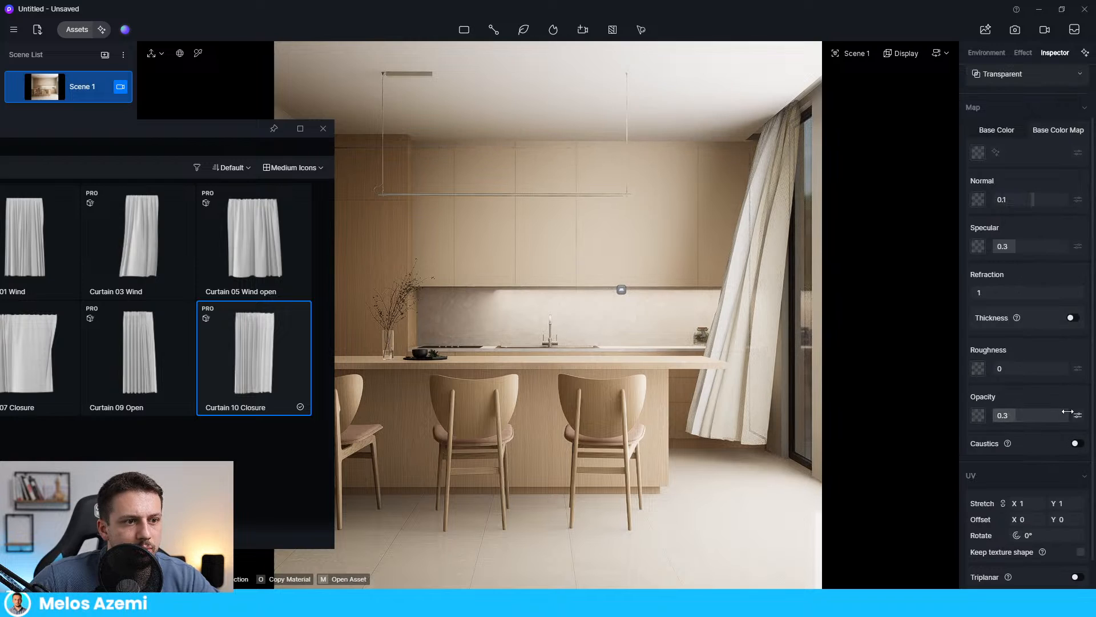
- Set the HDRI sky's background brightness to 1 and close the asset library
{"action": "left_click", "coordinate": [999, 54]}
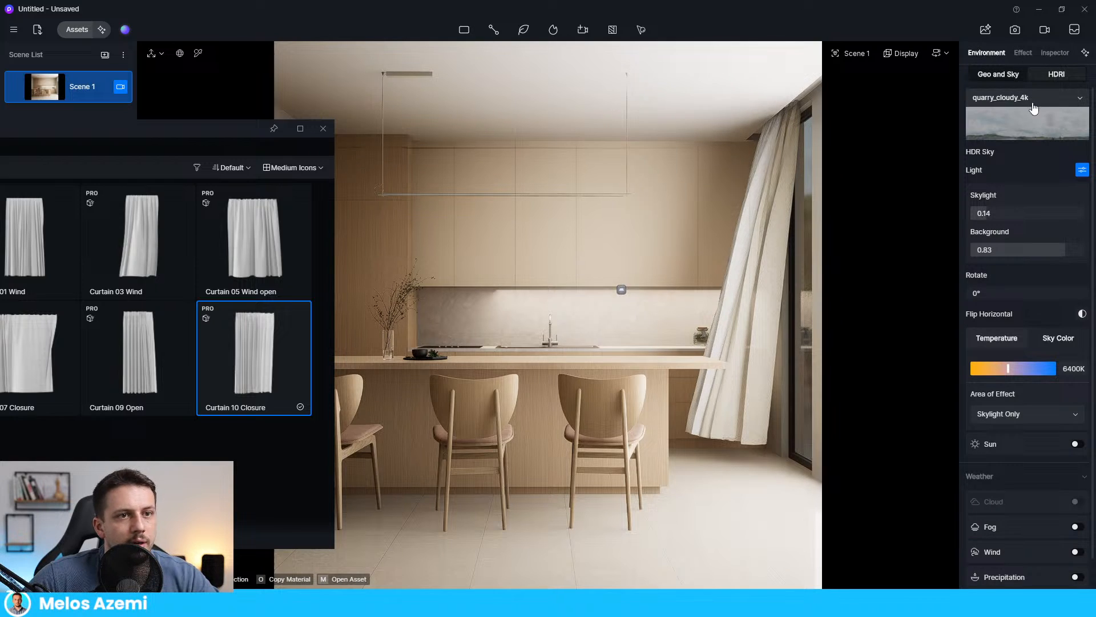
{"action": "left_click_drag", "start_coordinate": [1052, 250], "coordinate": [1088, 250]}
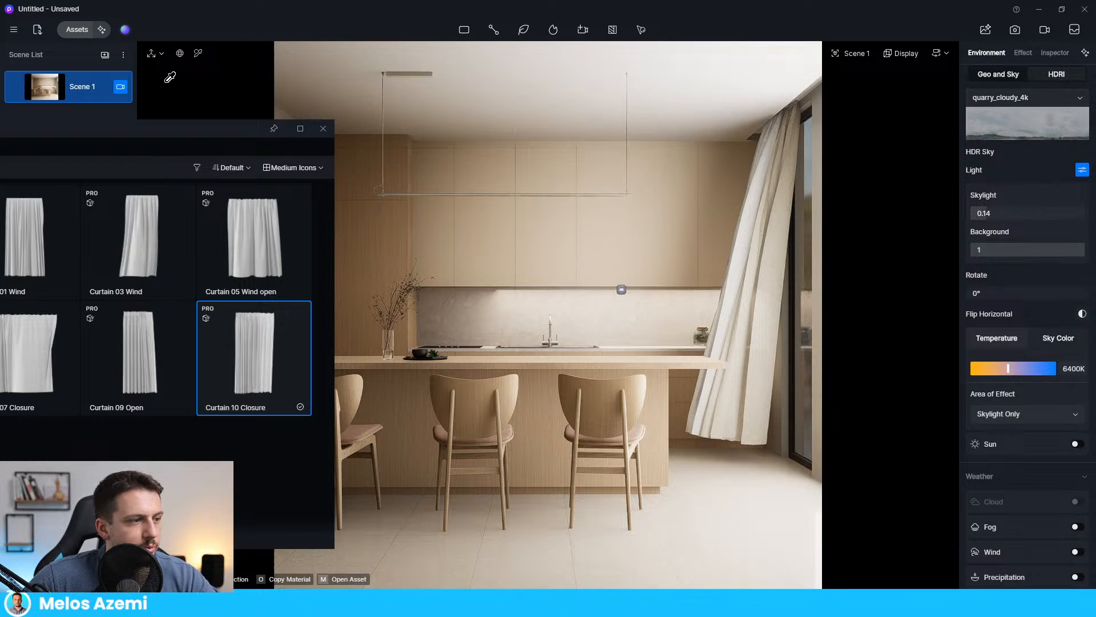
{"action": "left_click", "coordinate": [323, 129]}
{"action": "mouse_move", "coordinate": [575, 602]}
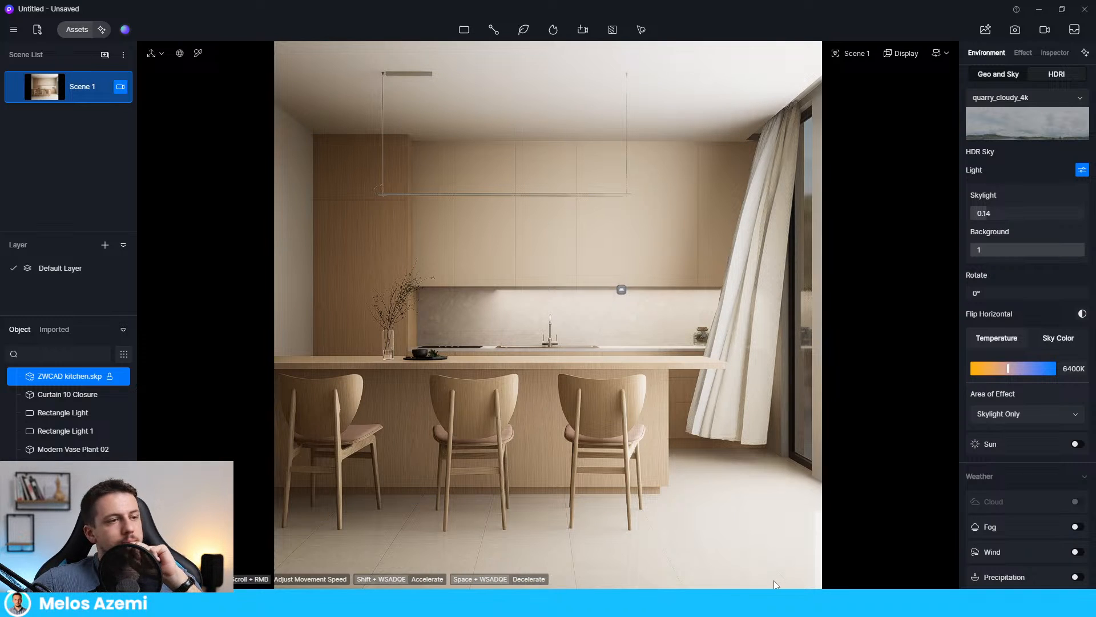
- Set the intensity of the Rectangle Light at the window to 43.5 cd/m²
{"action": "left_click", "coordinate": [1016, 54]}
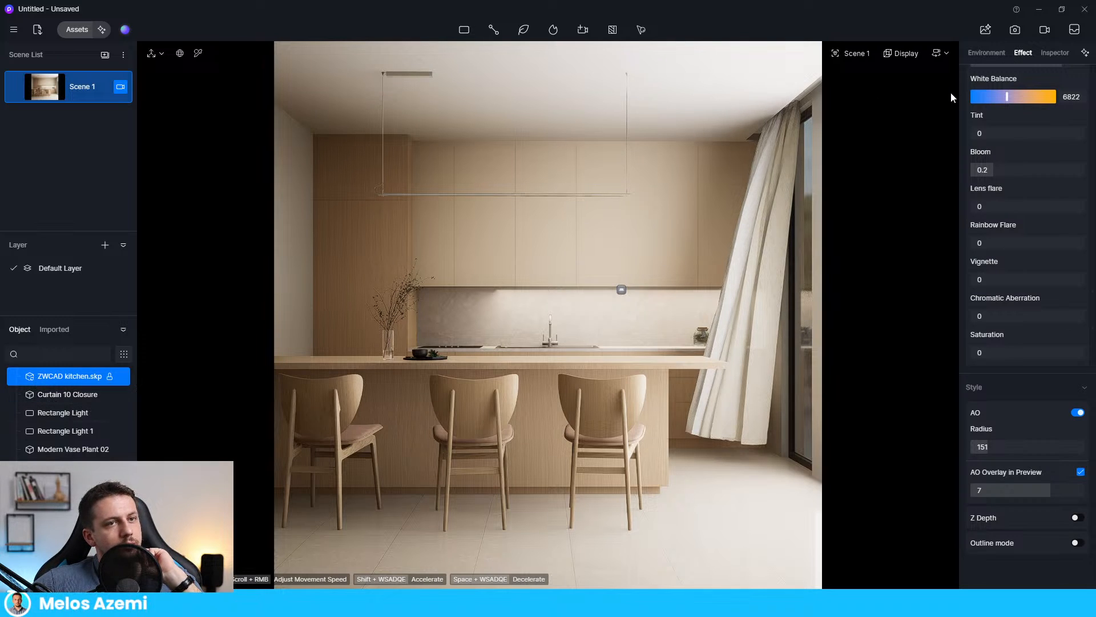
{"action": "left_click", "coordinate": [998, 52]}
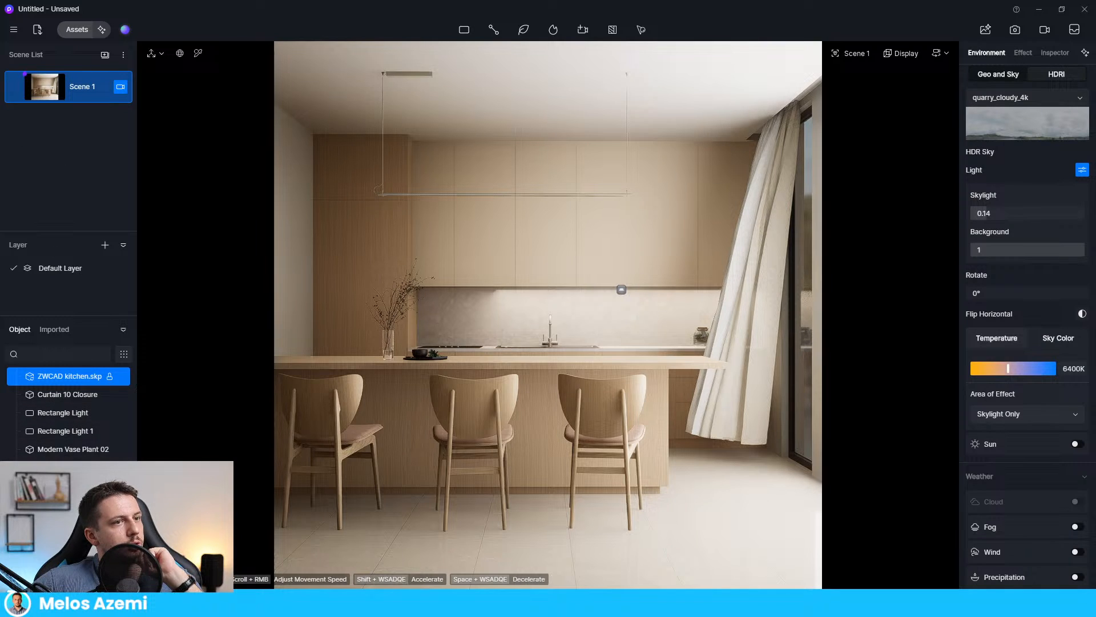
{"action": "left_click", "coordinate": [67, 394]}
{"action": "left_click", "coordinate": [63, 412]}
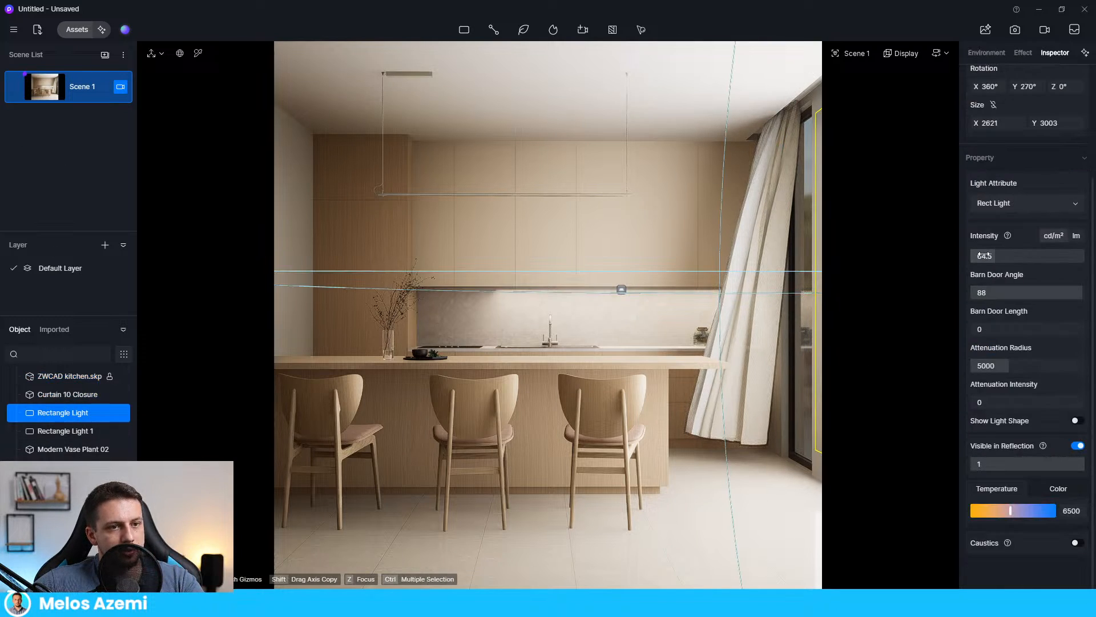
{"action": "left_click_drag", "start_coordinate": [985, 257], "coordinate": [984, 257]}
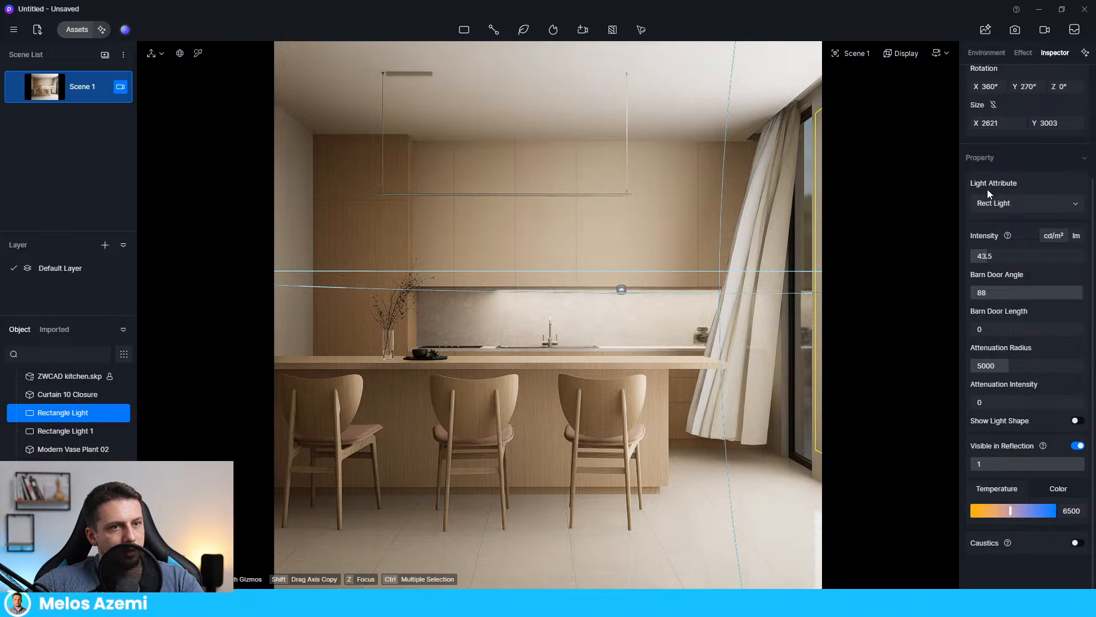
- Set the post-processing bloom to 0 and the exposure to -0.2
{"action": "left_click", "coordinate": [1023, 52]}
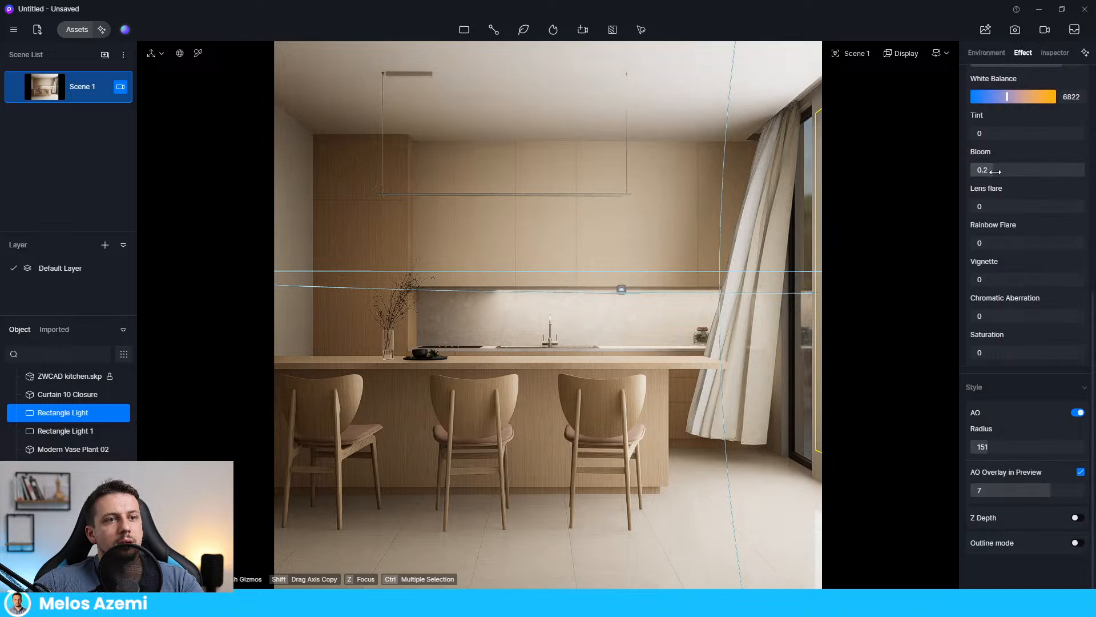
{"action": "scroll", "coordinate": [996, 188], "scroll_direction": "up", "scroll_amount": 2}
{"action": "left_click_drag", "start_coordinate": [995, 271], "coordinate": [970, 270]}
{"action": "scroll", "coordinate": [997, 268], "scroll_direction": "up", "scroll_amount": 6}
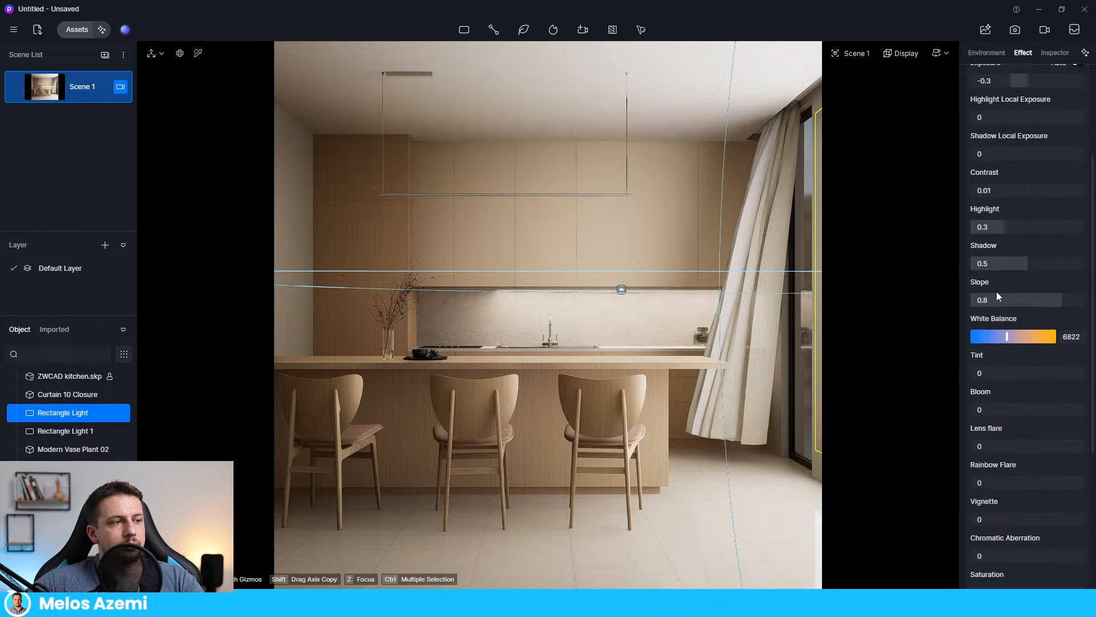
{"action": "left_click_drag", "start_coordinate": [1030, 238], "coordinate": [1017, 240]}
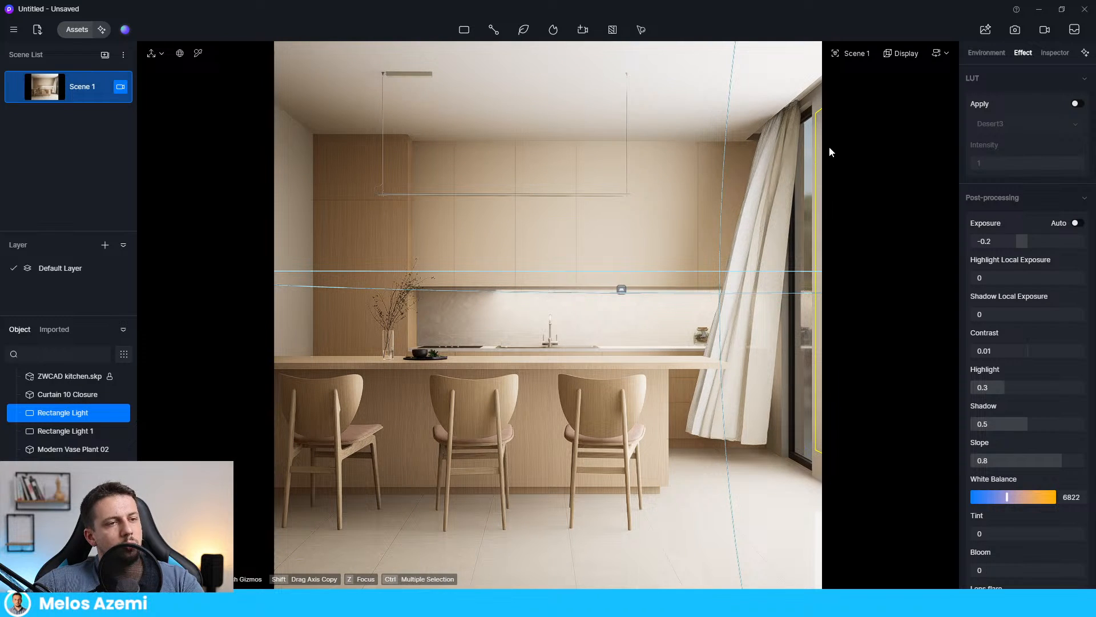
{"action": "left_click", "coordinate": [986, 52]}
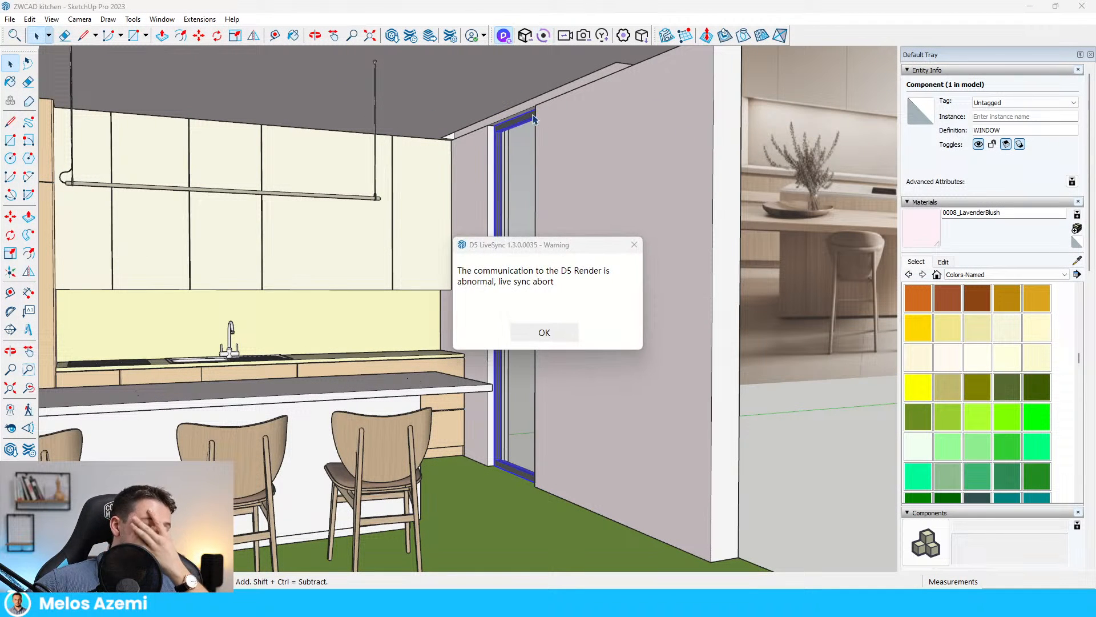
- Dismiss the LiveSync warning in SketchUp, relaunch the D5 Render sync and choose to sync a local project
{"action": "left_click", "coordinate": [540, 337]}
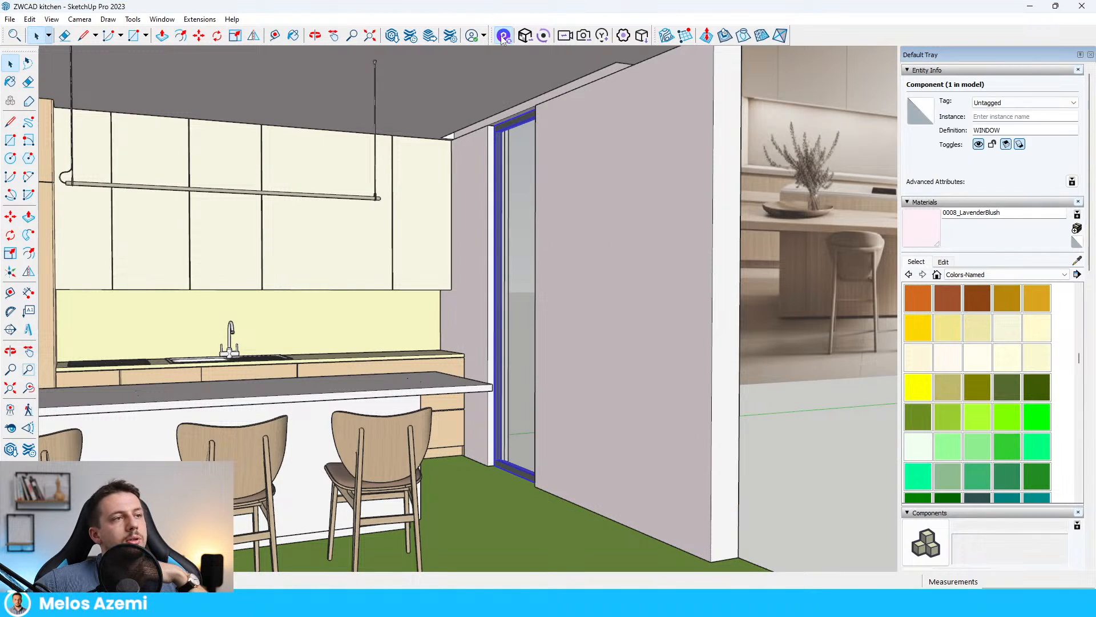
{"action": "left_click", "coordinate": [502, 37]}
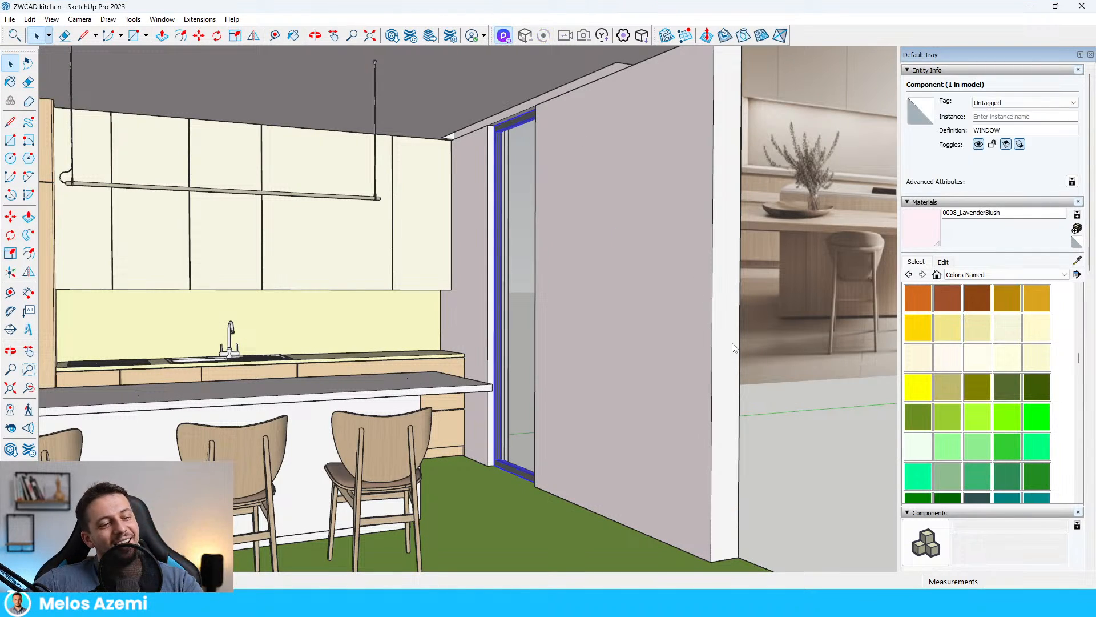
{"action": "mouse_move", "coordinate": [688, 603]}
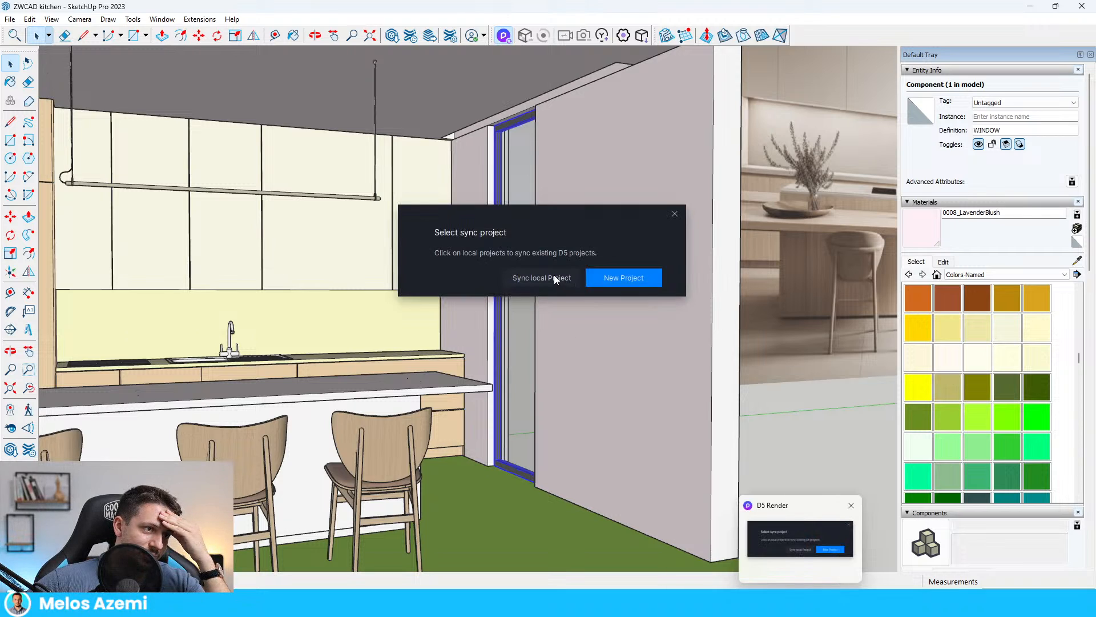
{"action": "left_click", "coordinate": [555, 279]}
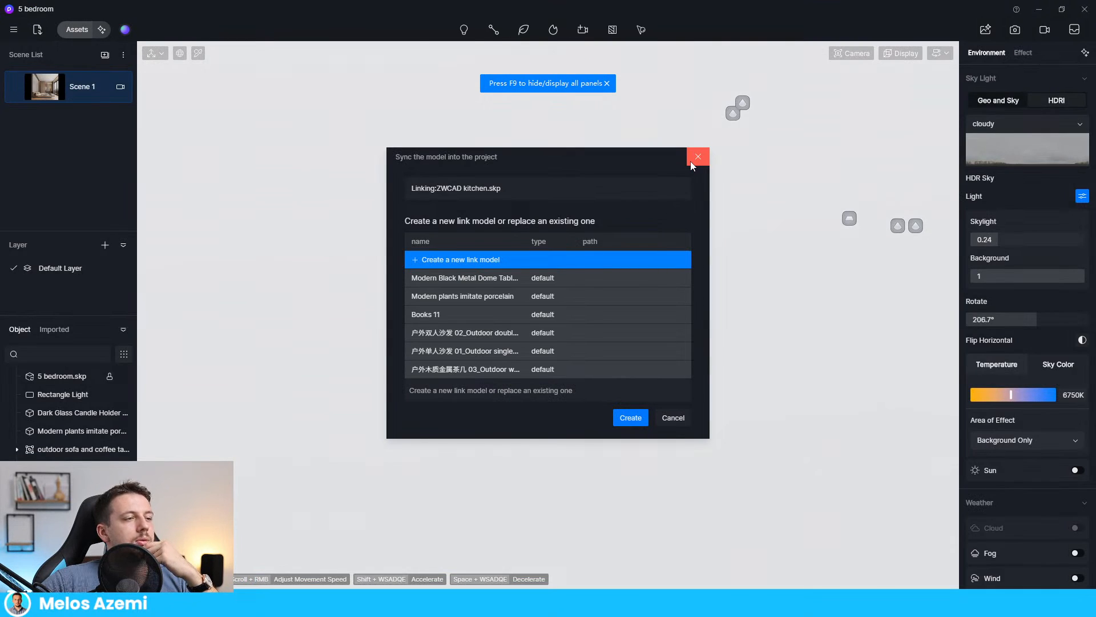
- Check the link model options for ZWCAD kitchen.skp, cancel the sync and close the 5 bedroom project
{"action": "scroll", "coordinate": [647, 319], "scroll_direction": "down", "scroll_amount": 2}
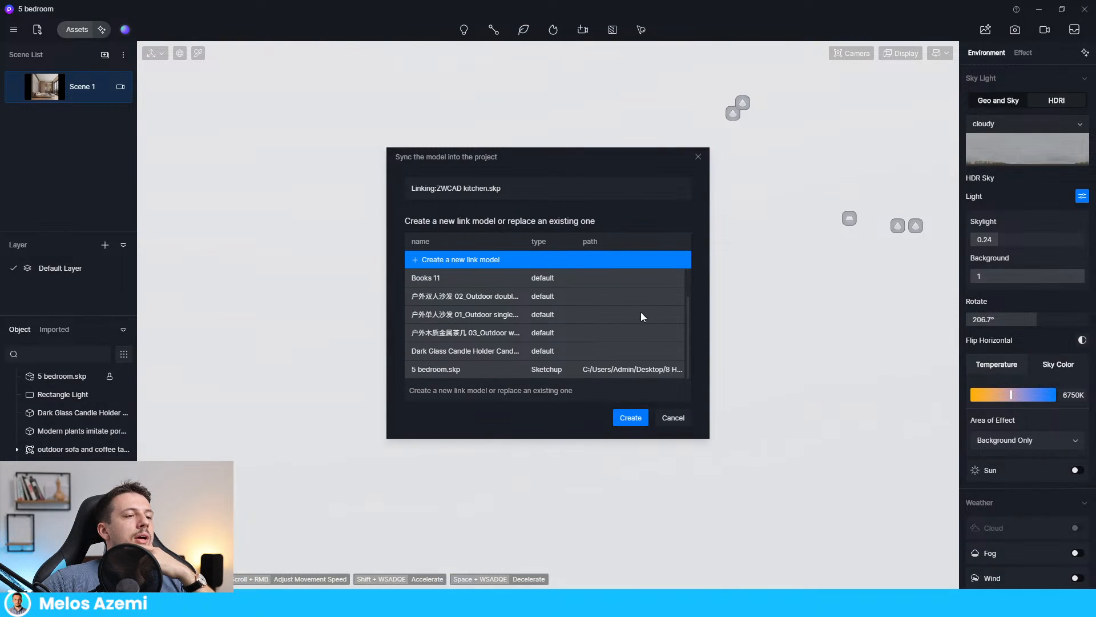
{"action": "left_click_drag", "start_coordinate": [605, 158], "coordinate": [1095, 74]}
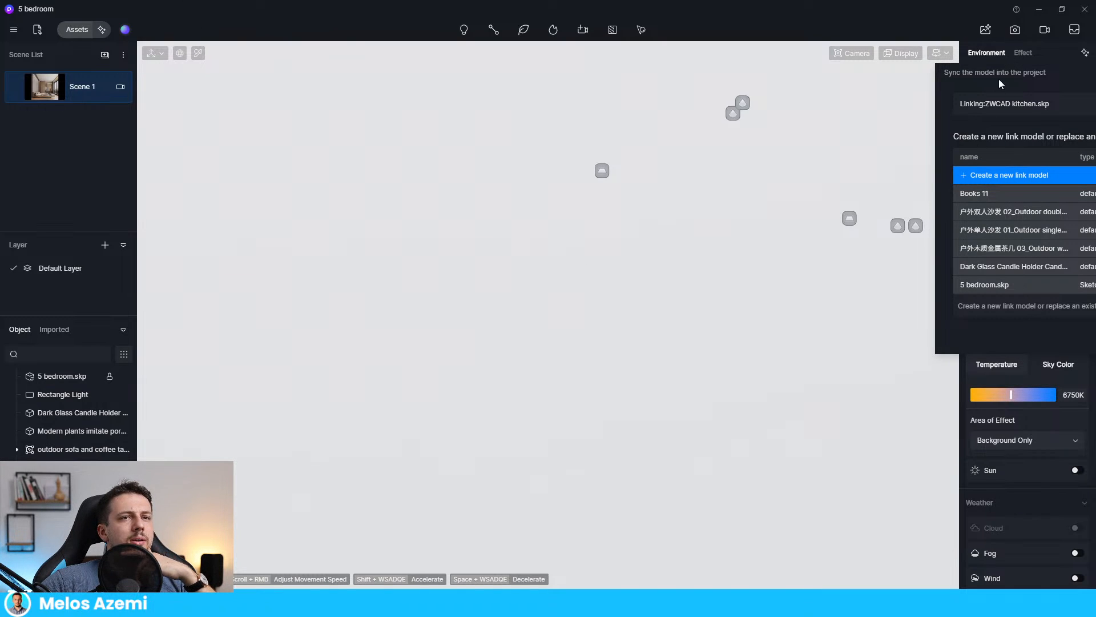
{"action": "left_click_drag", "start_coordinate": [991, 79], "coordinate": [755, 103]}
{"action": "left_click", "coordinate": [927, 86]}
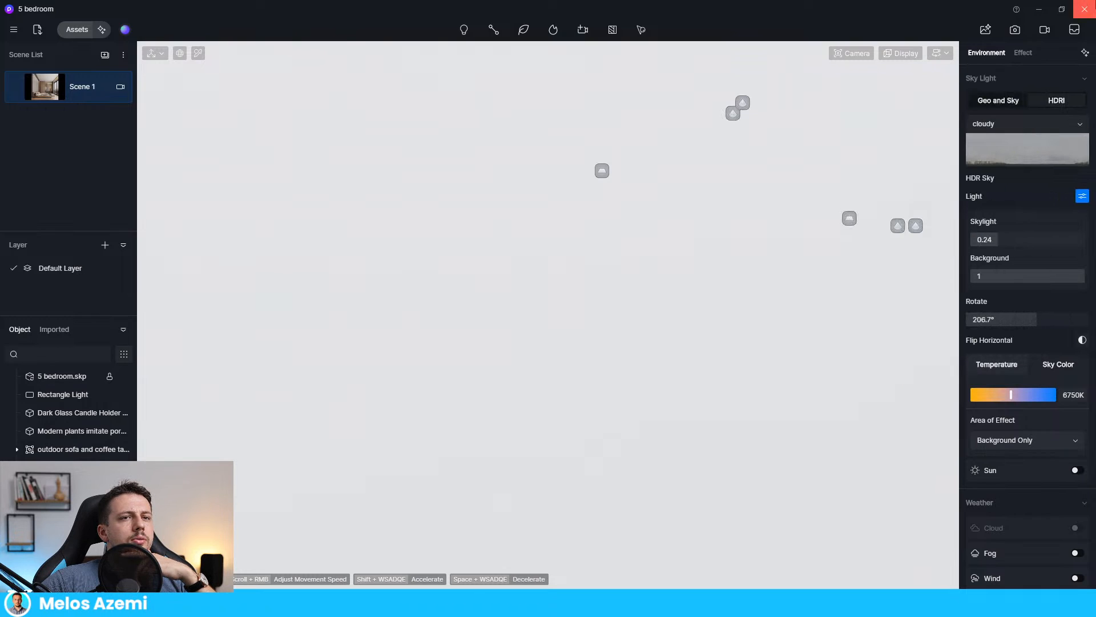
{"action": "left_click", "coordinate": [1085, 9]}
{"action": "left_click", "coordinate": [564, 298]}
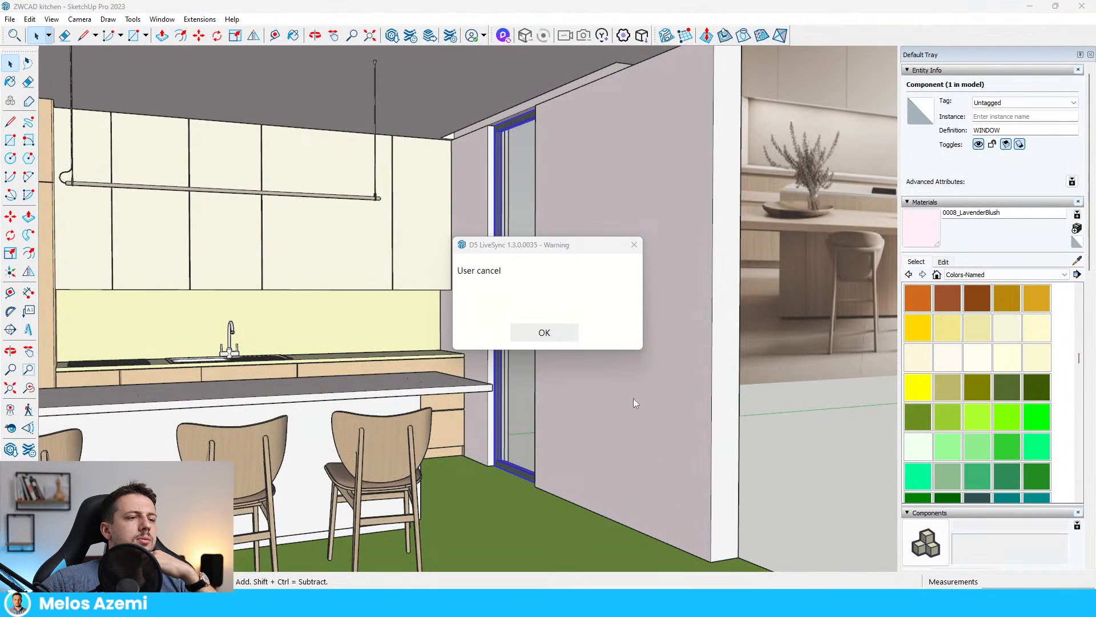
- Relaunch D5 Render from SketchUp, check the recent projects for the kitchen scene and close the start window
{"action": "left_click", "coordinate": [575, 335]}
{"action": "left_click", "coordinate": [504, 35]}
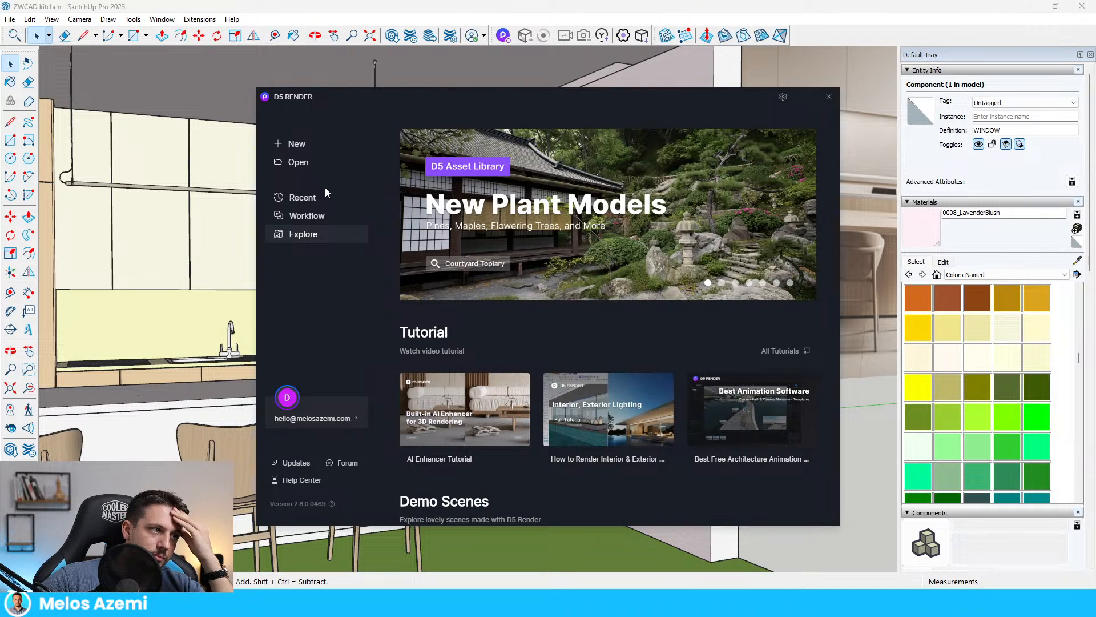
{"action": "left_click", "coordinate": [302, 197]}
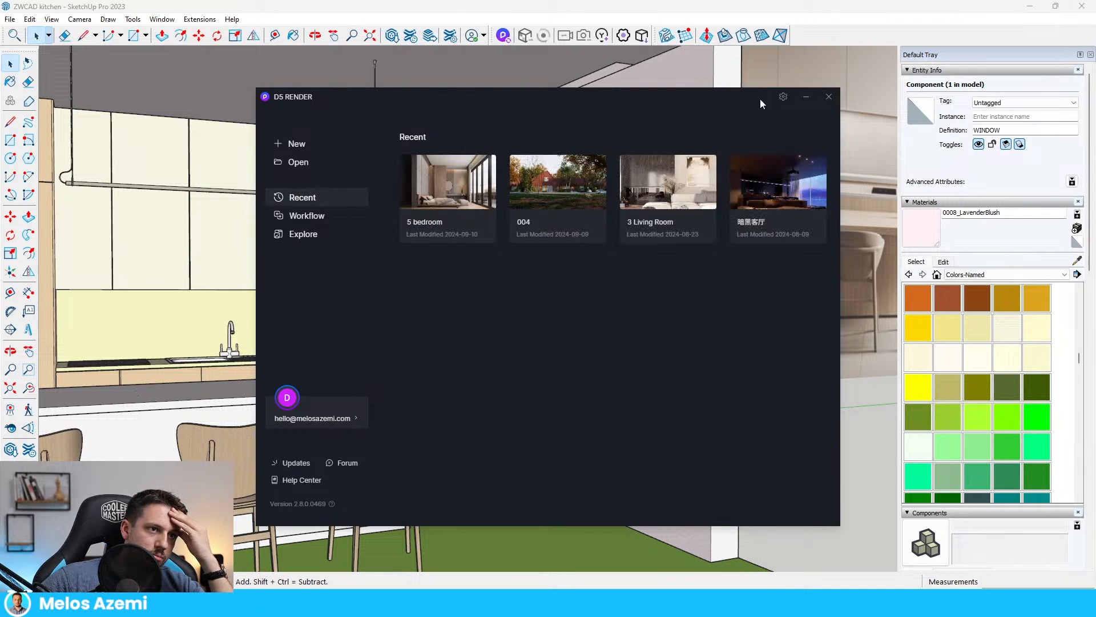
{"action": "left_click", "coordinate": [829, 97]}
{"action": "left_click", "coordinate": [536, 339]}
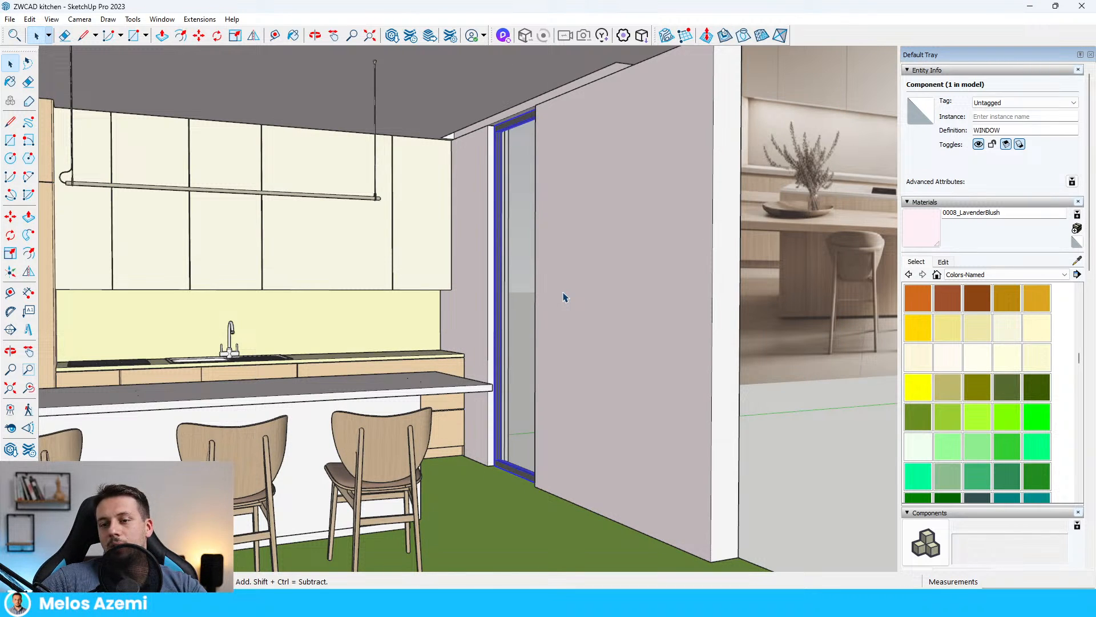
{"action": "scroll", "coordinate": [642, 237], "scroll_direction": "down", "scroll_amount": 5}
{"action": "middle_click_drag", "start_coordinate": [641, 238], "coordinate": [493, 224]}
{"action": "scroll", "coordinate": [450, 279], "scroll_direction": "up", "scroll_amount": 6}
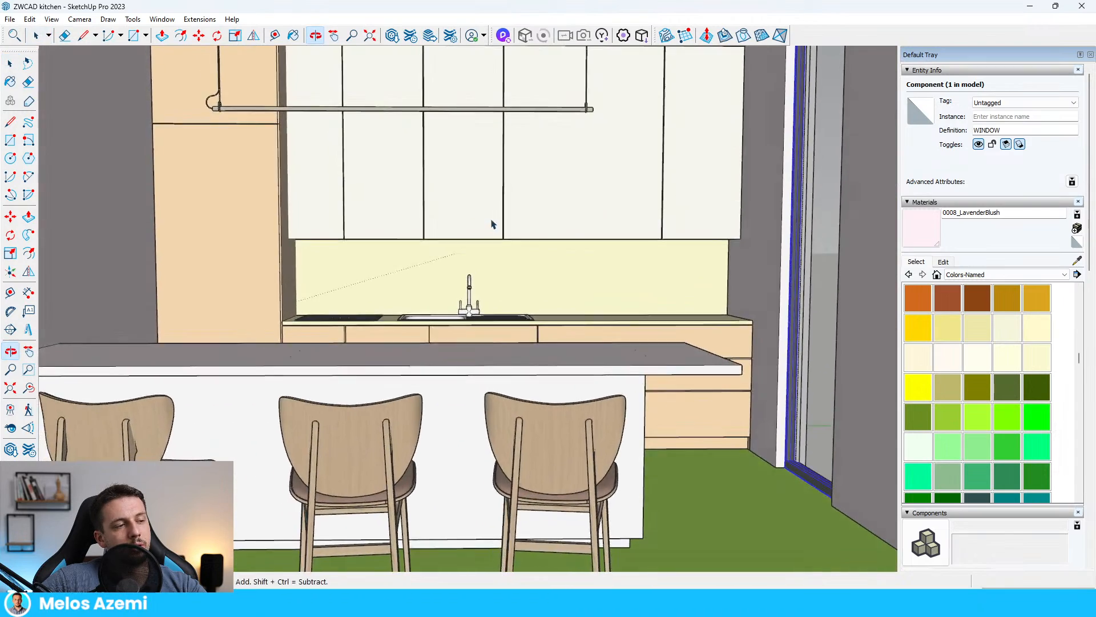
{"action": "scroll", "coordinate": [490, 273], "scroll_direction": "down", "scroll_amount": 5}
{"action": "scroll", "coordinate": [490, 273], "scroll_direction": "up", "scroll_amount": 6}
{"action": "scroll", "coordinate": [490, 272], "scroll_direction": "down", "scroll_amount": 5}
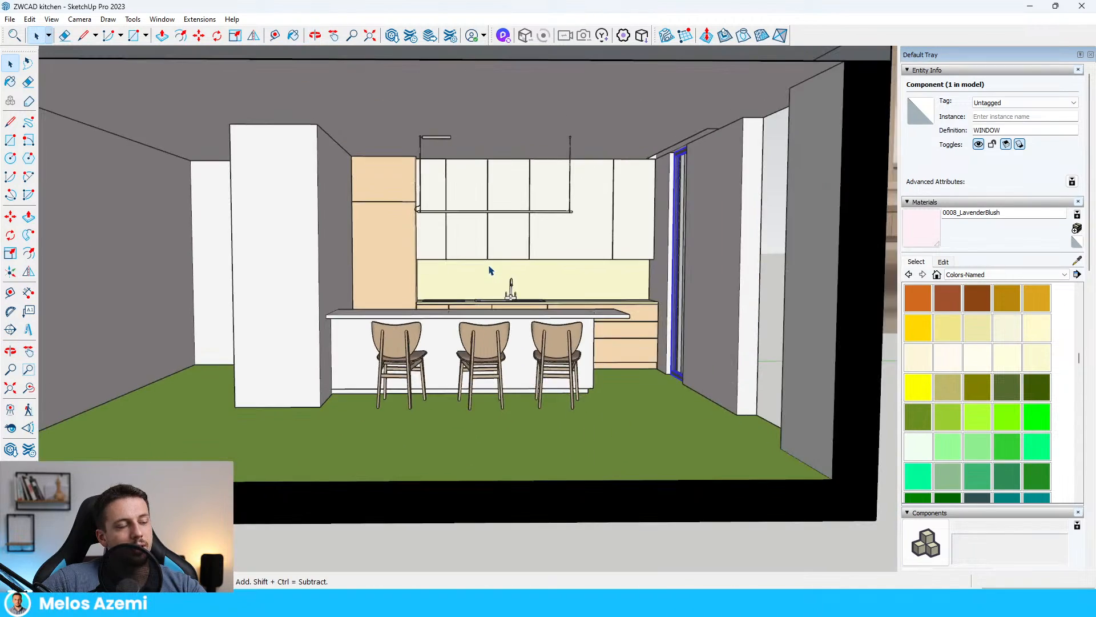
{"action": "scroll", "coordinate": [489, 272], "scroll_direction": "up", "scroll_amount": 4}
{"action": "middle_click_drag", "start_coordinate": [489, 269], "coordinate": [487, 262]}
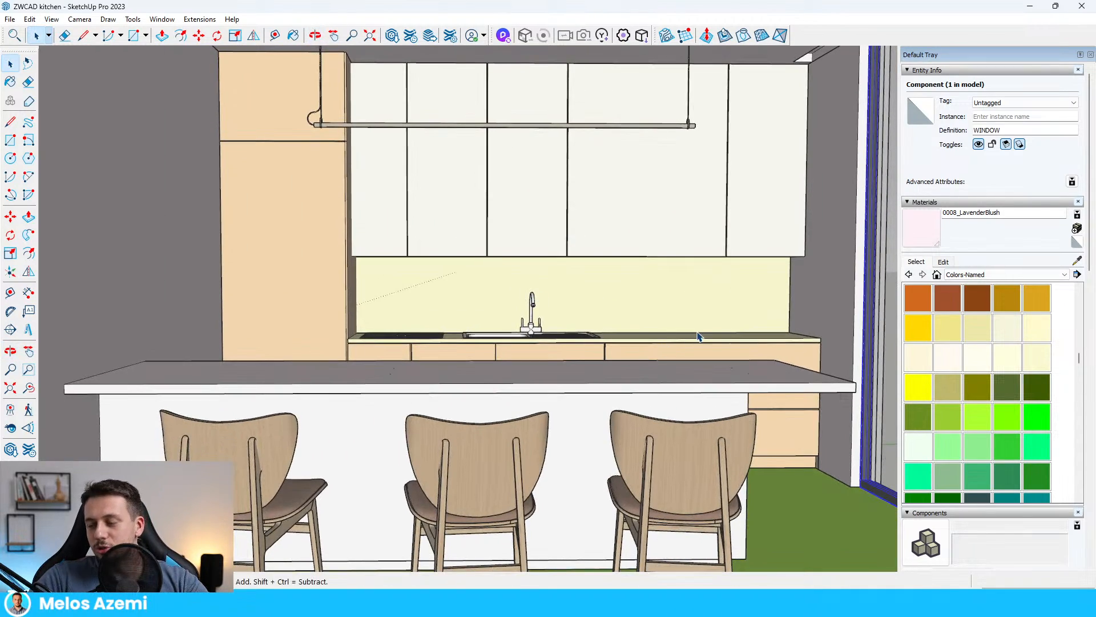
{"action": "scroll", "coordinate": [543, 297], "scroll_direction": "down", "scroll_amount": 5}
{"action": "scroll", "coordinate": [602, 234], "scroll_direction": "up", "scroll_amount": 6}
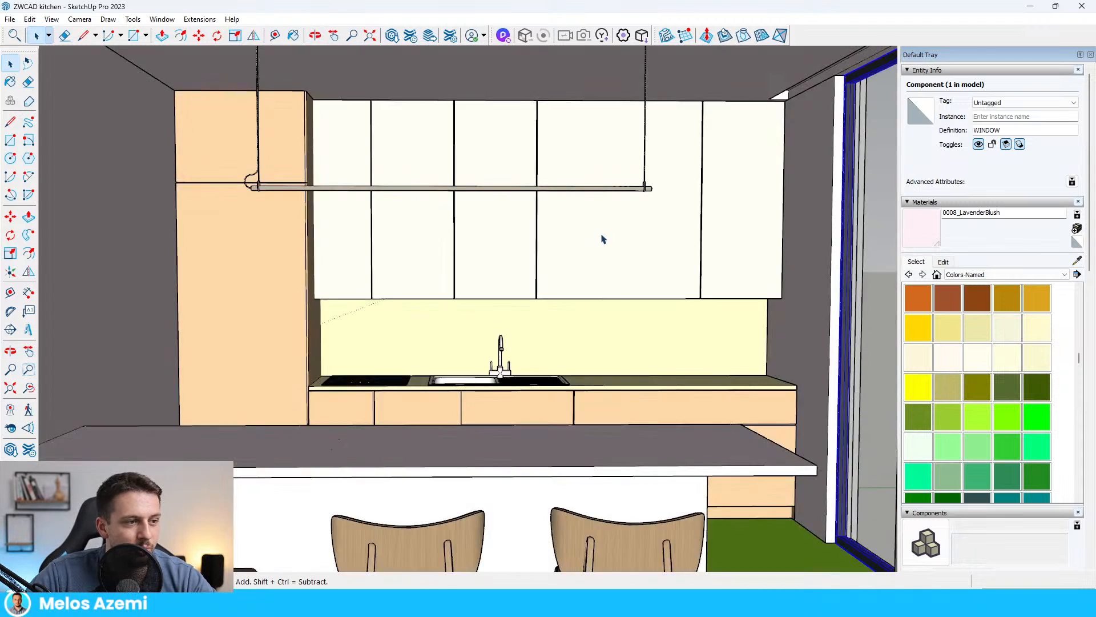
{"action": "scroll", "coordinate": [602, 239], "scroll_direction": "down", "scroll_amount": 5}
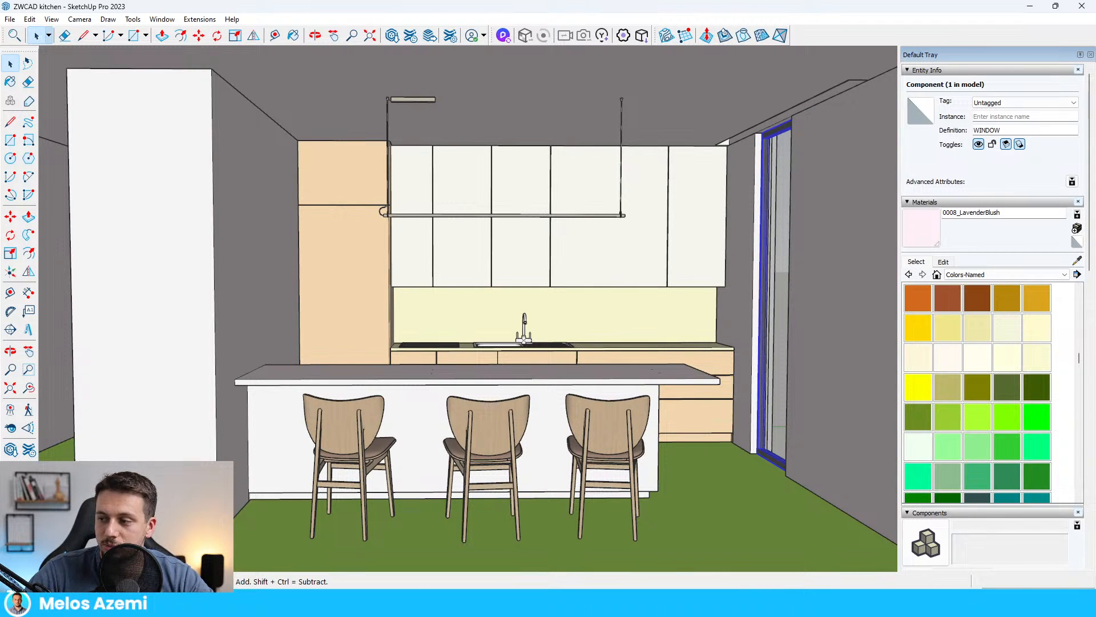